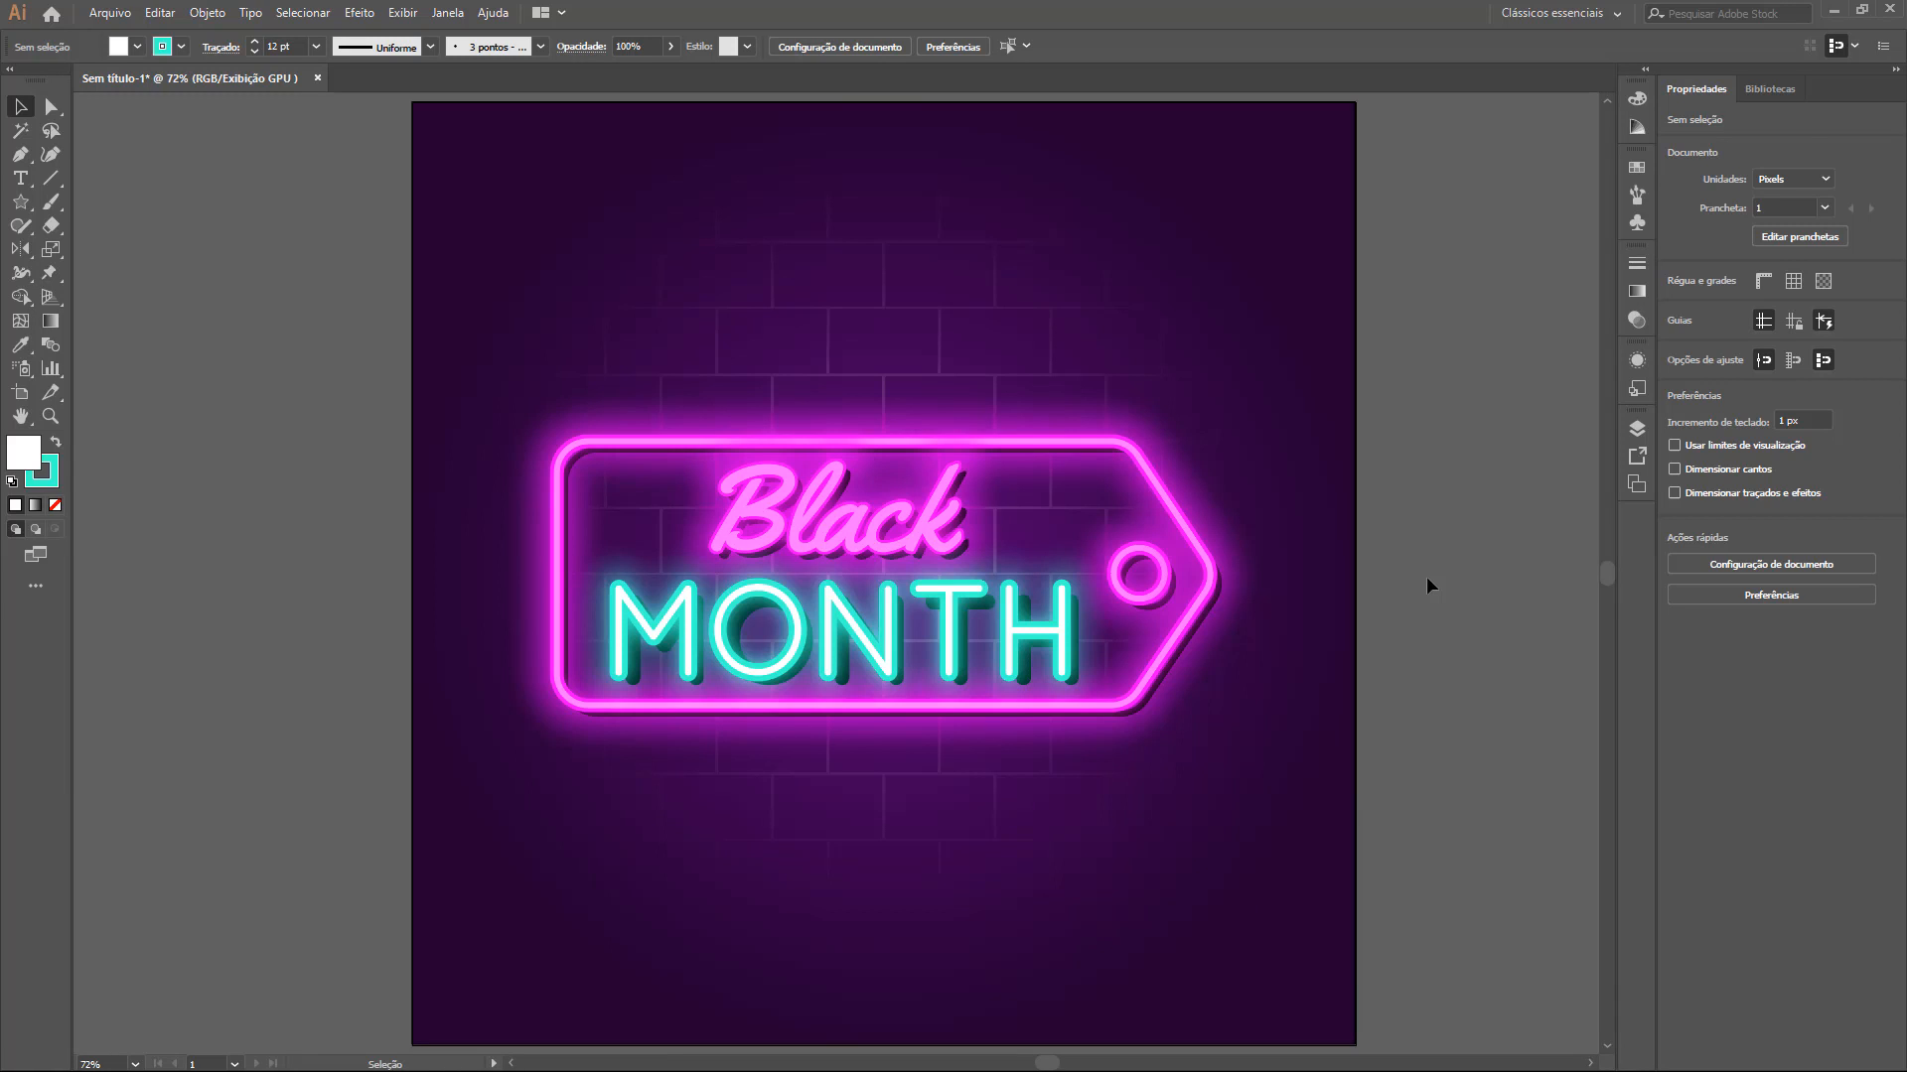
# Switch to the browser and examine the Black Month neon banner on the suitecriativa.com home page
pyautogui.hotkey('alt', 'Tab')
pyautogui.hotkey('alt', 'Tab')
pyautogui.hotkey('alt', 'Tab')
pyautogui.hotkey('alt', 'Tab')
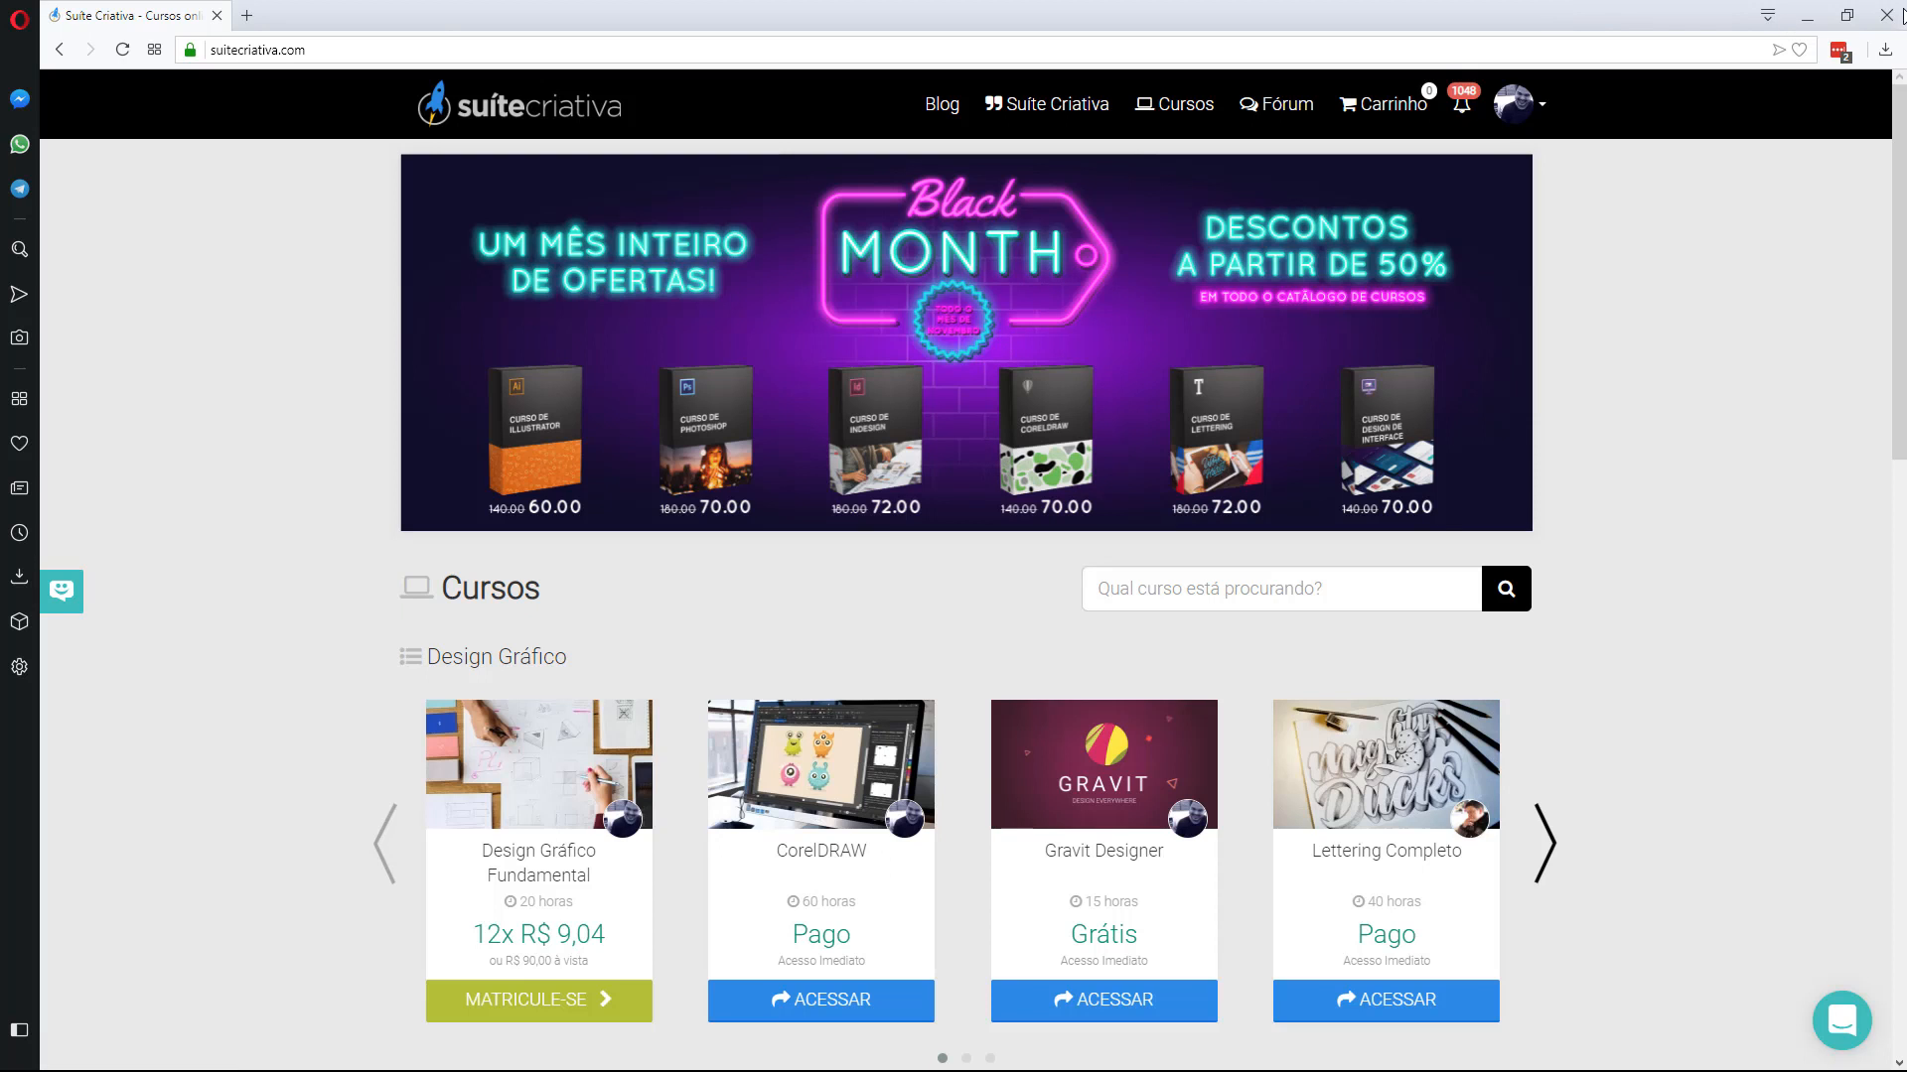
pyautogui.click(1807, 16)
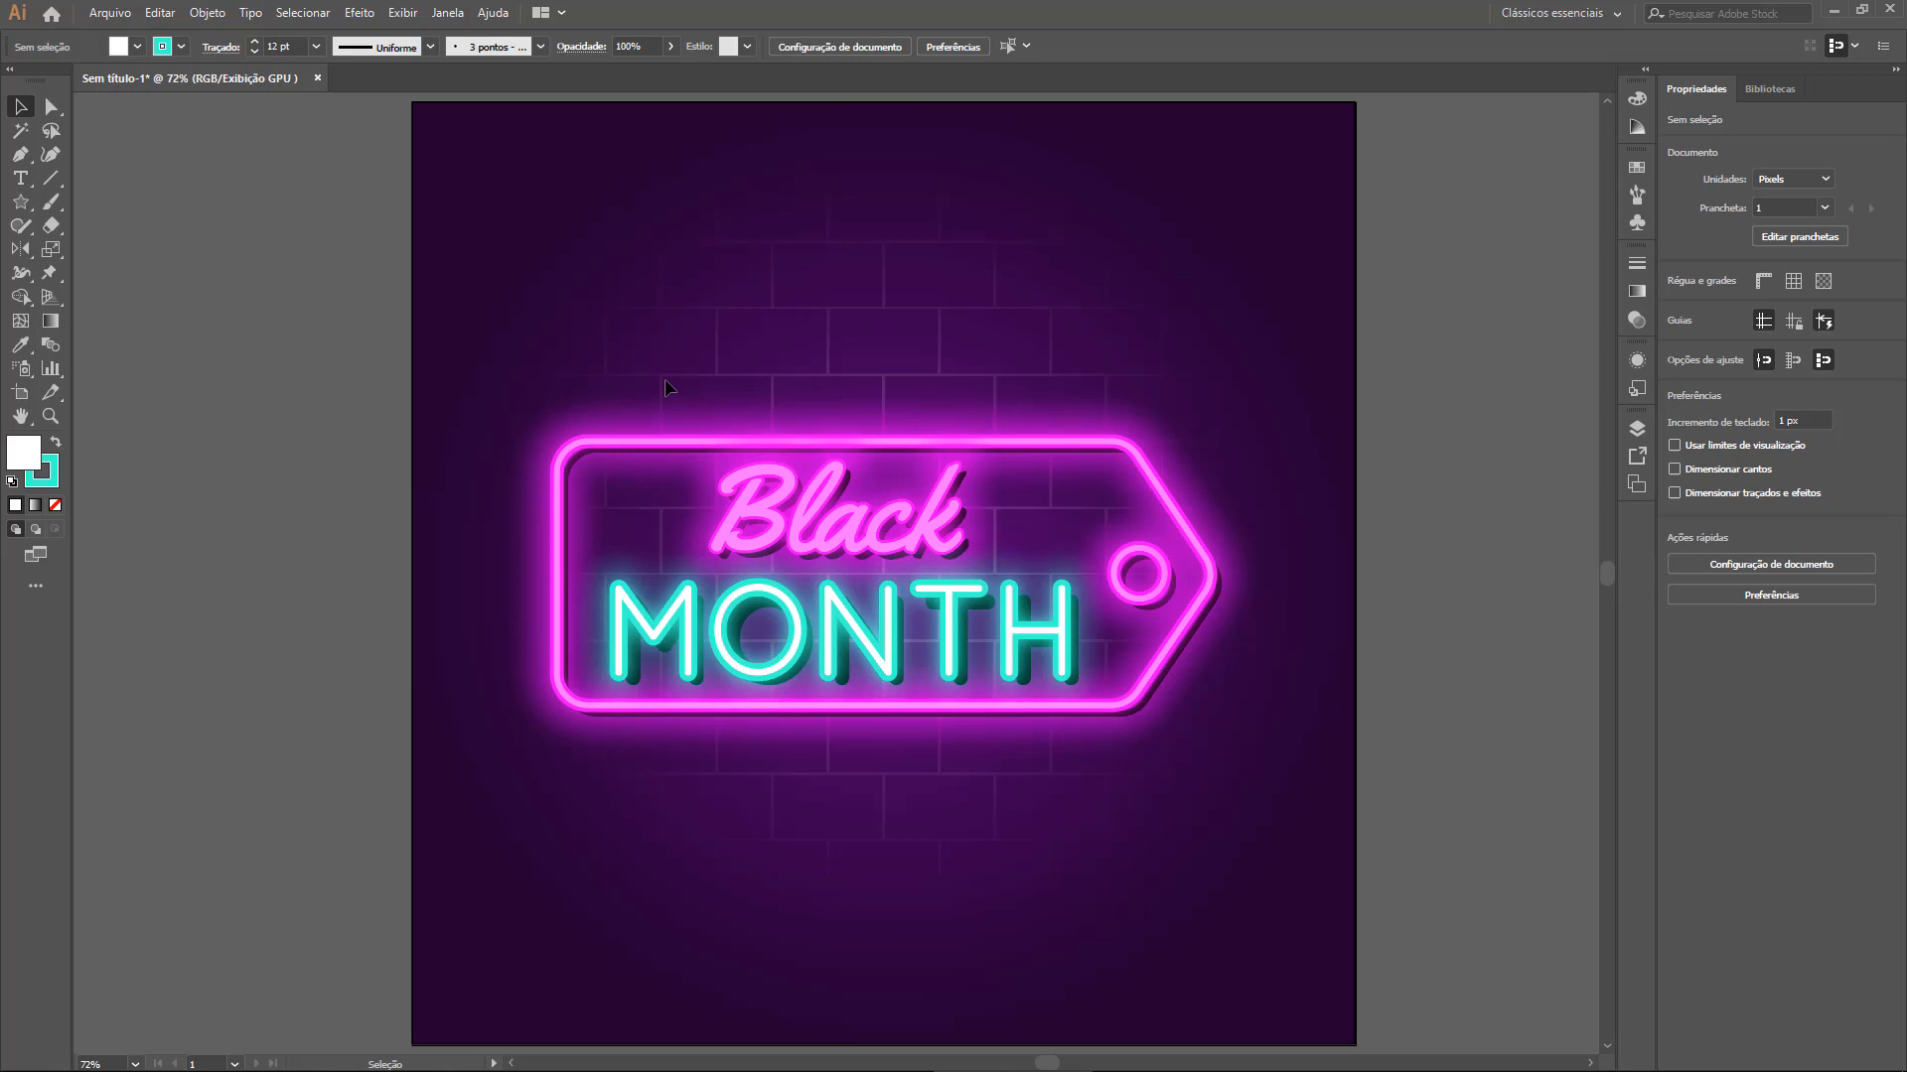
# Create a new web document measuring 1000 x 1000 px
pyautogui.click(110, 12)
pyautogui.click(139, 36)
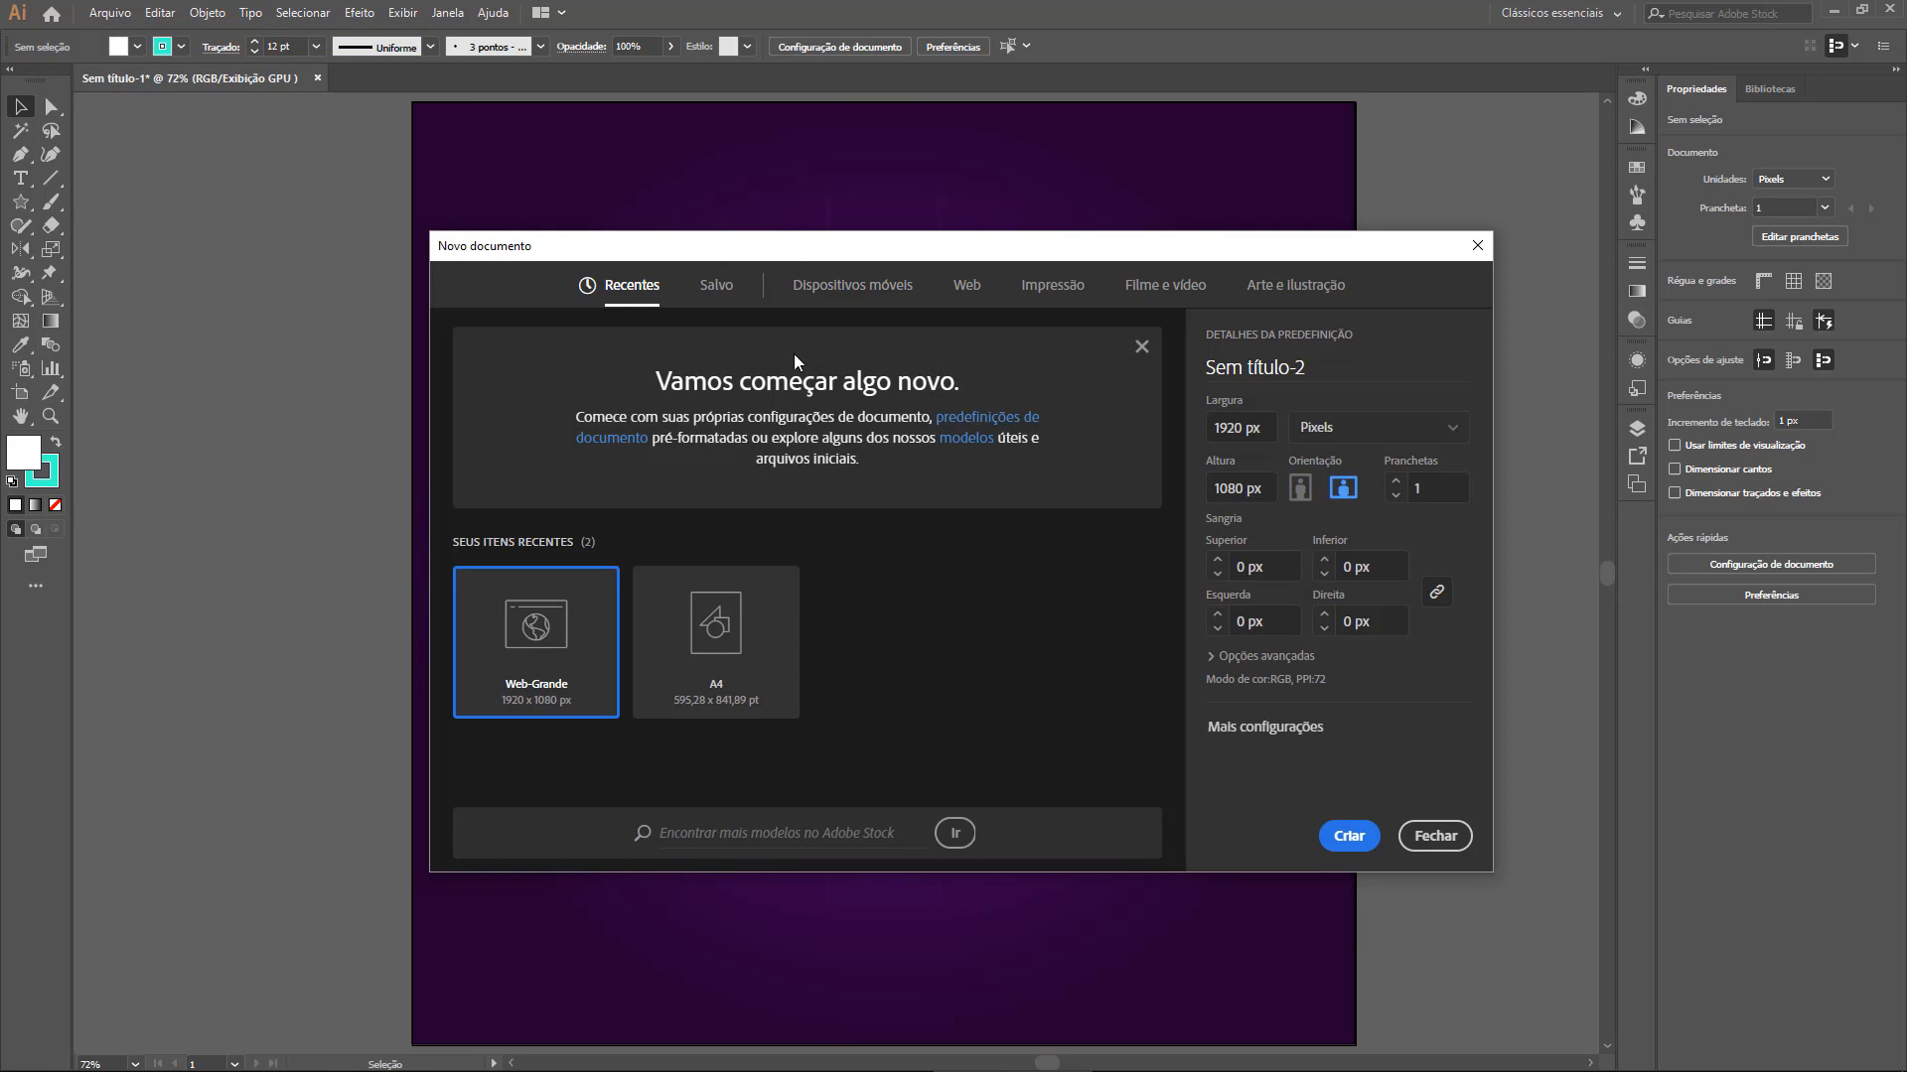
pyautogui.click(969, 294)
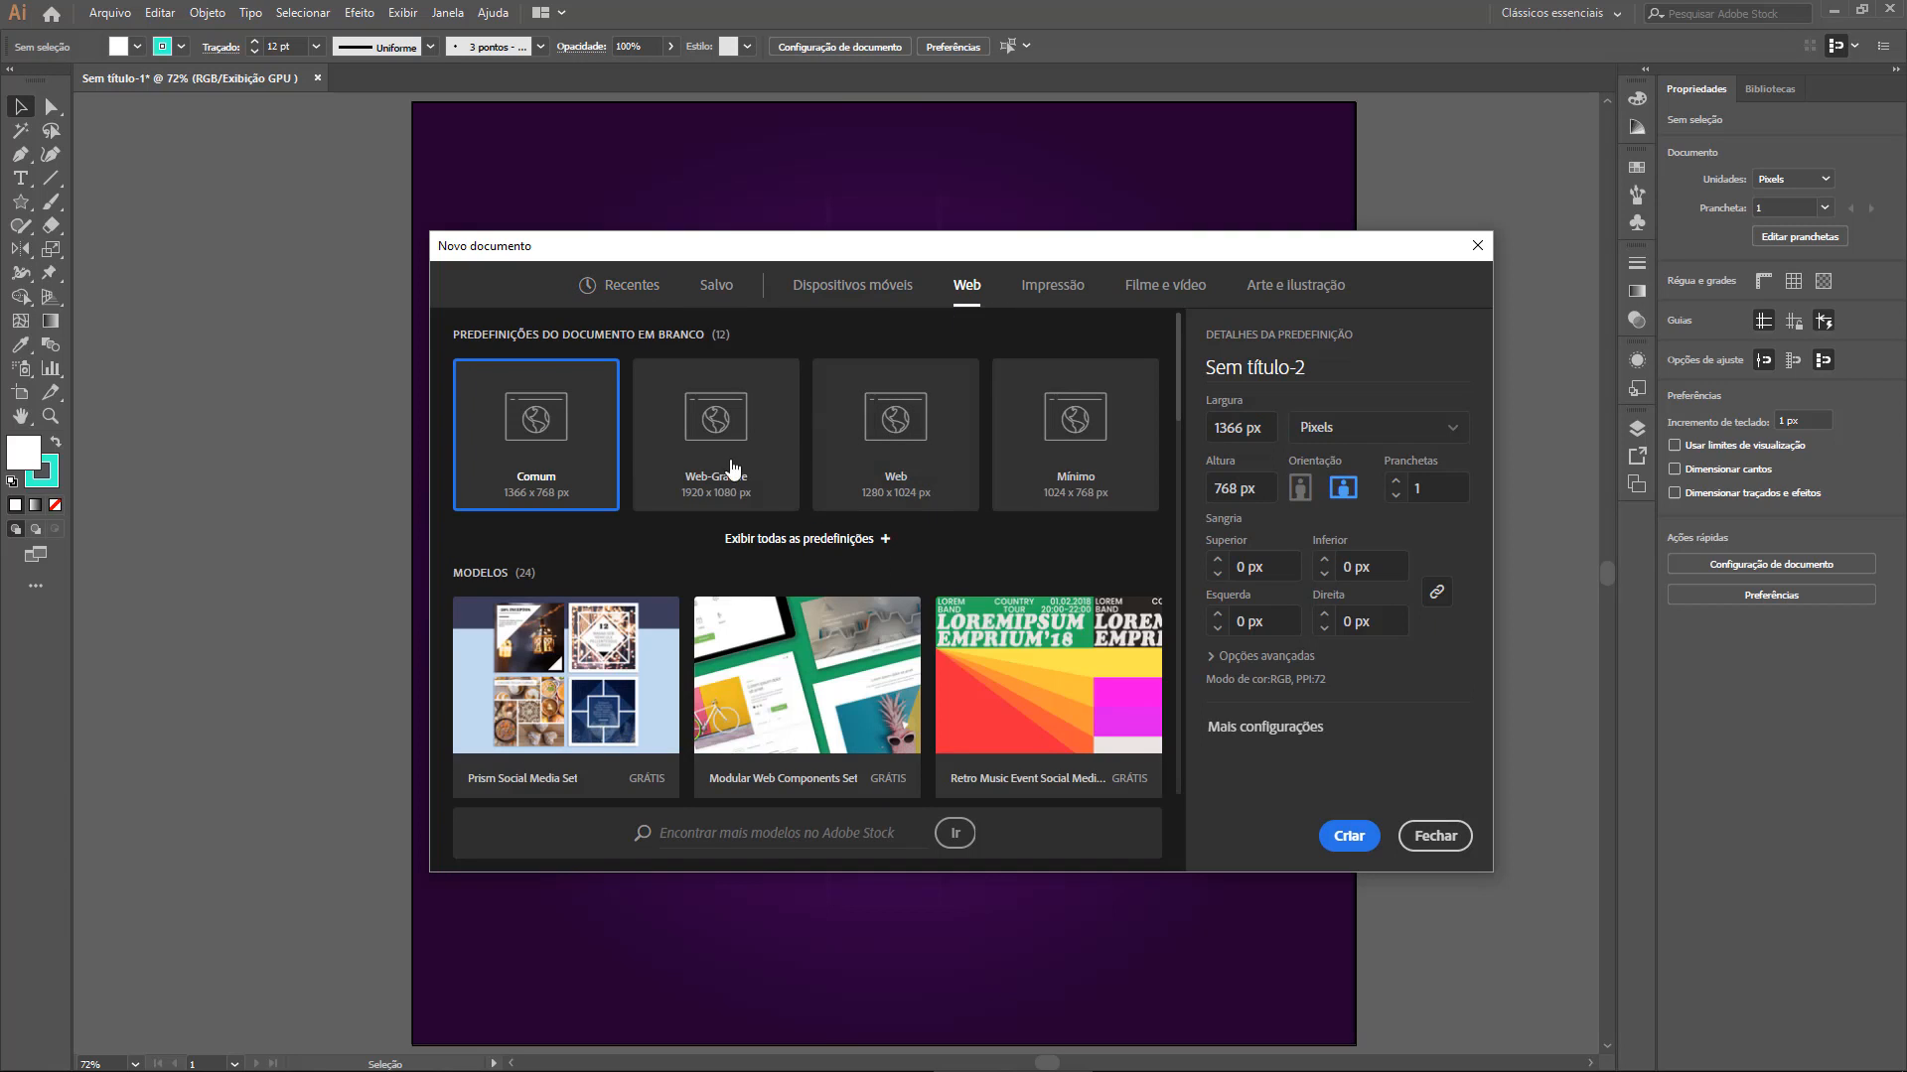
pyautogui.click(1267, 429)
pyautogui.write('10')
pyautogui.press('Tab')
pyautogui.write('1000')
pyautogui.moveTo(1071, 251); pyautogui.dragTo(1049, 211)
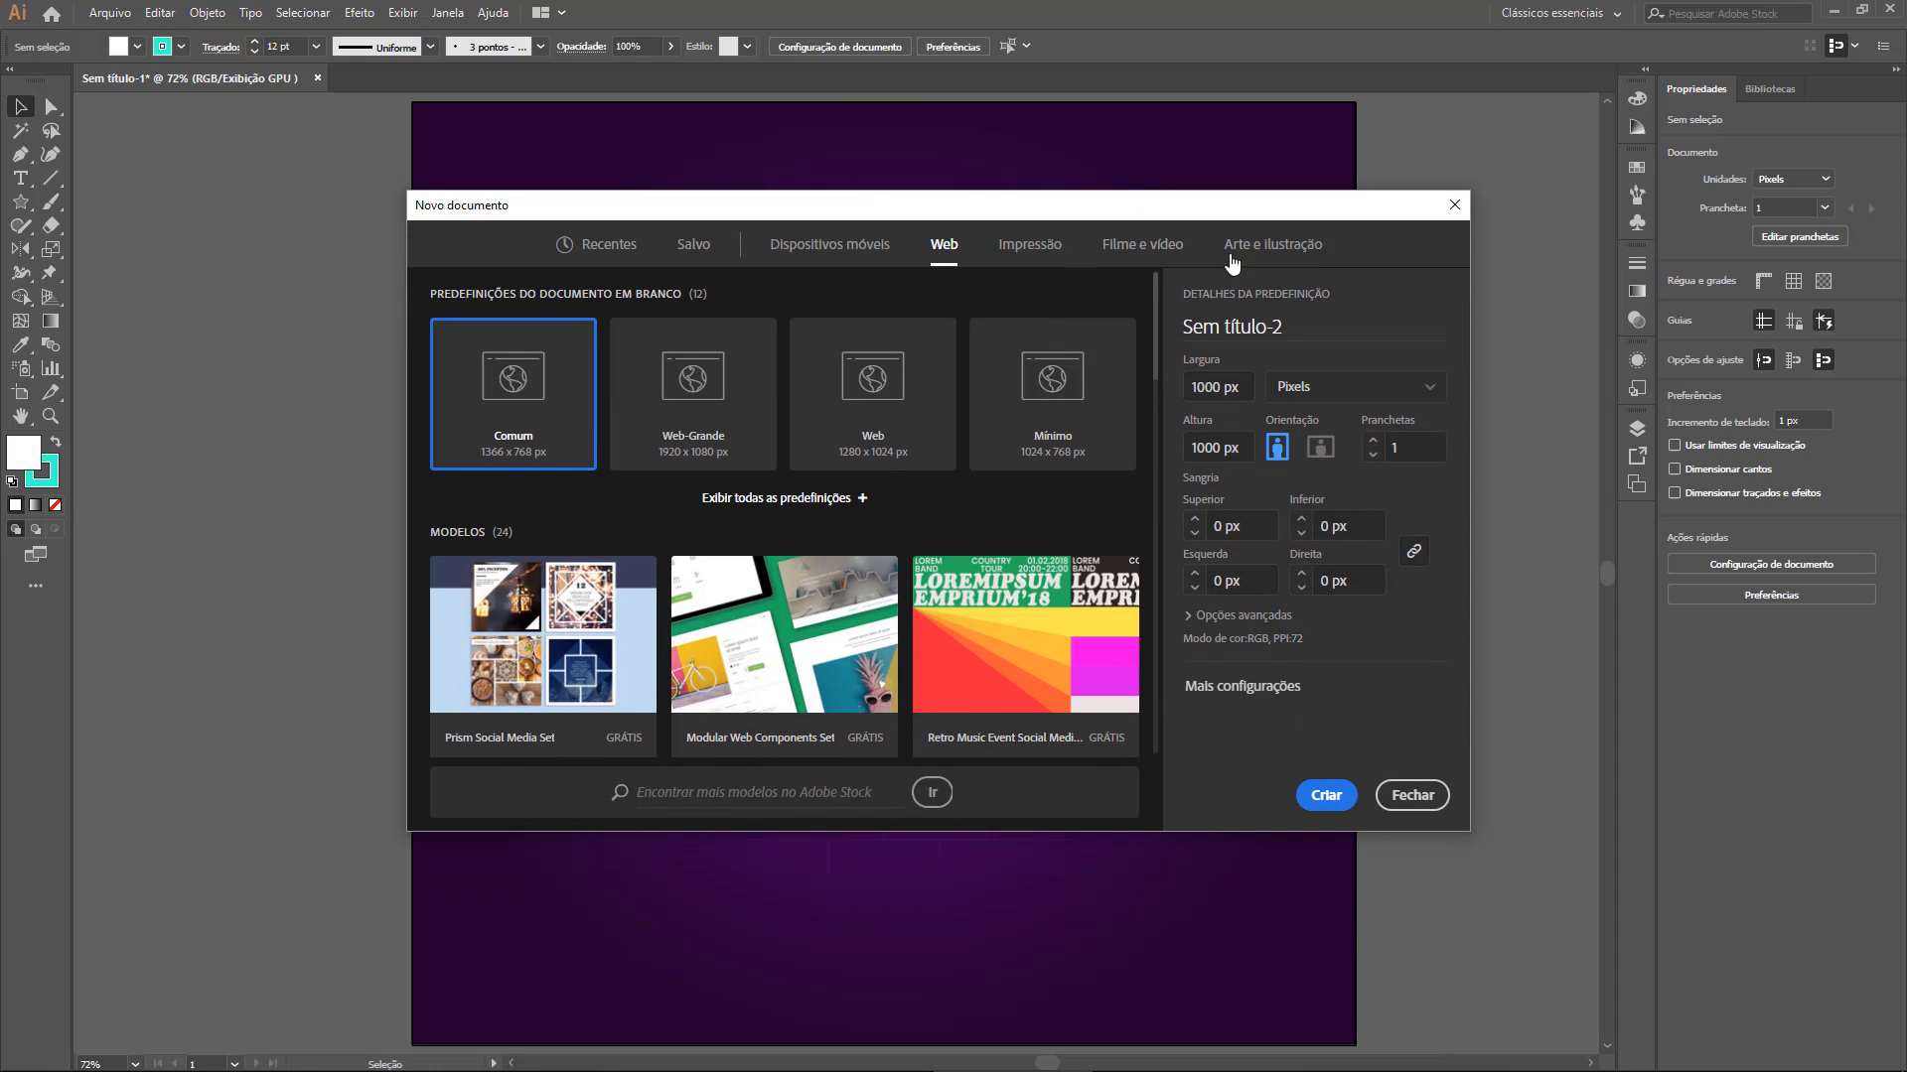
pyautogui.click(1314, 797)
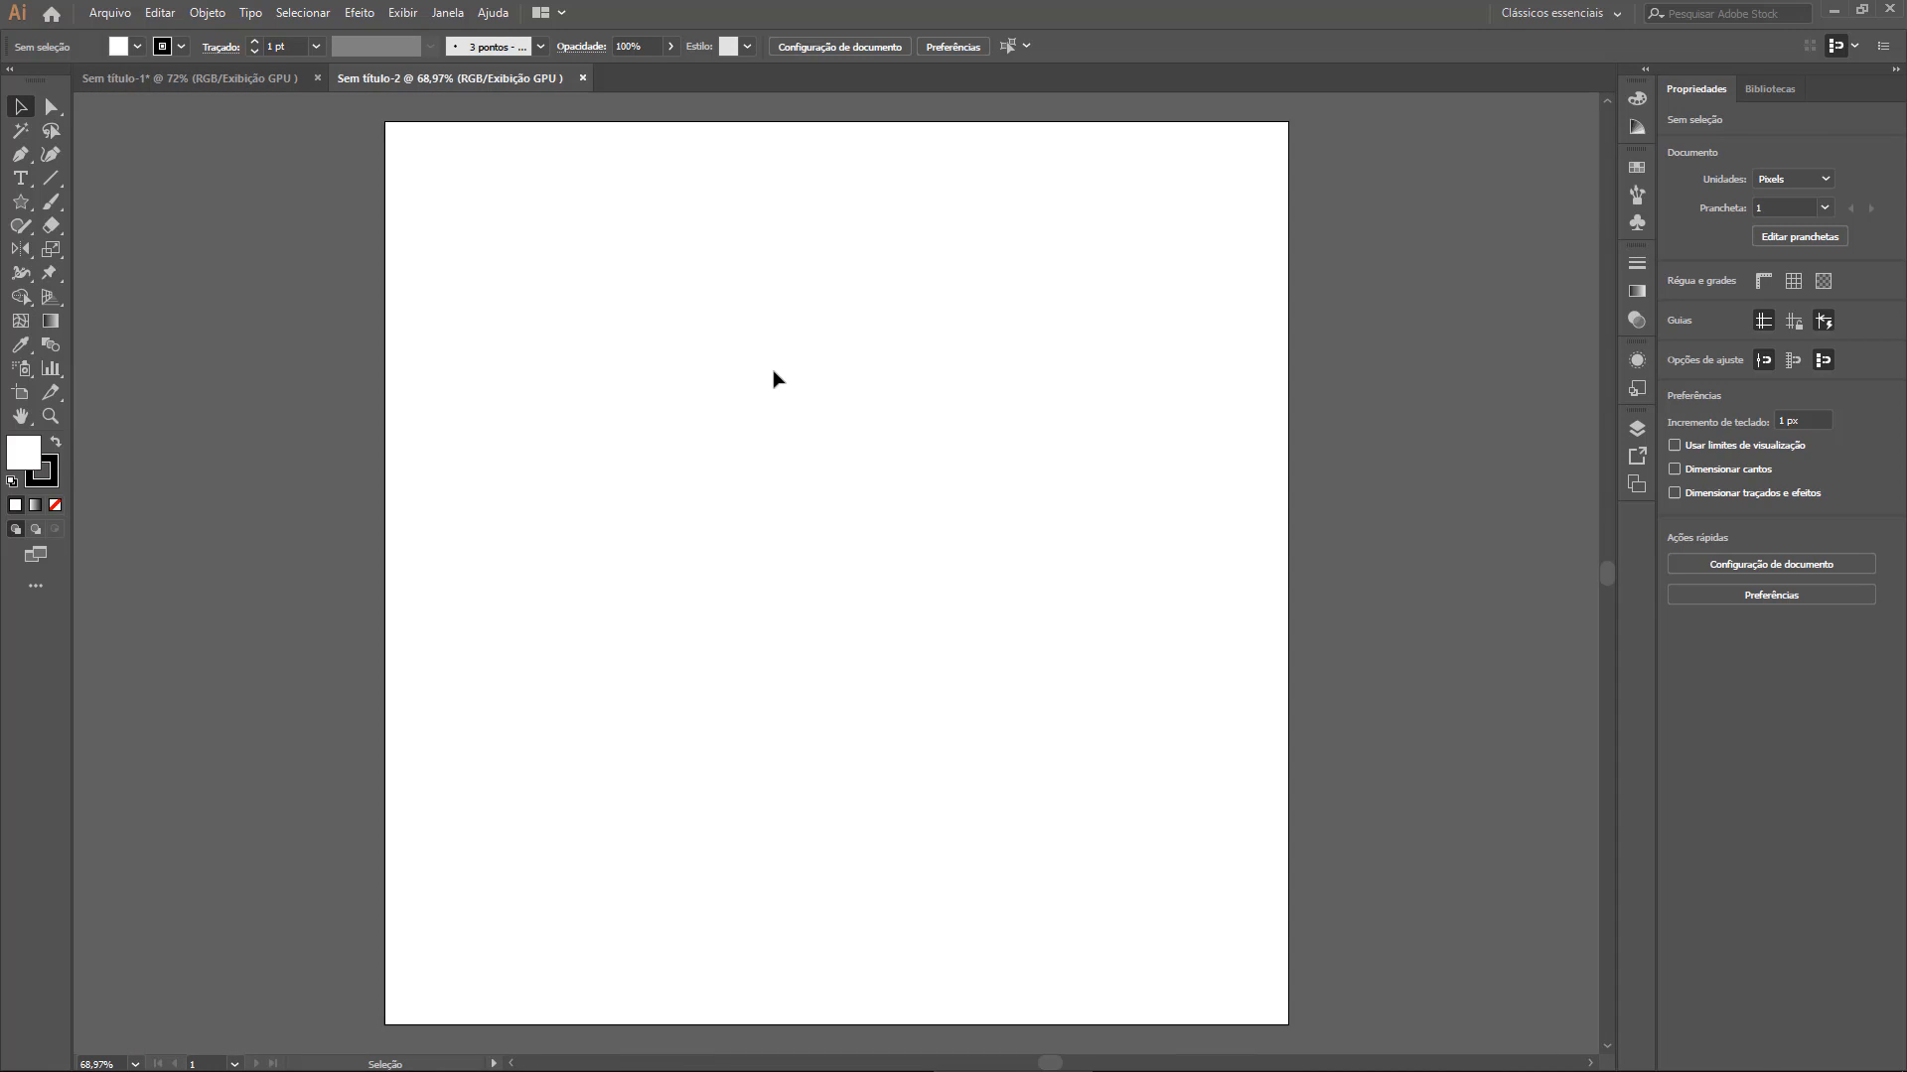
# Detach the finished neon artwork document Sem título-1 into its own window and return to the blank Sem título-2 document
pyautogui.click(240, 78)
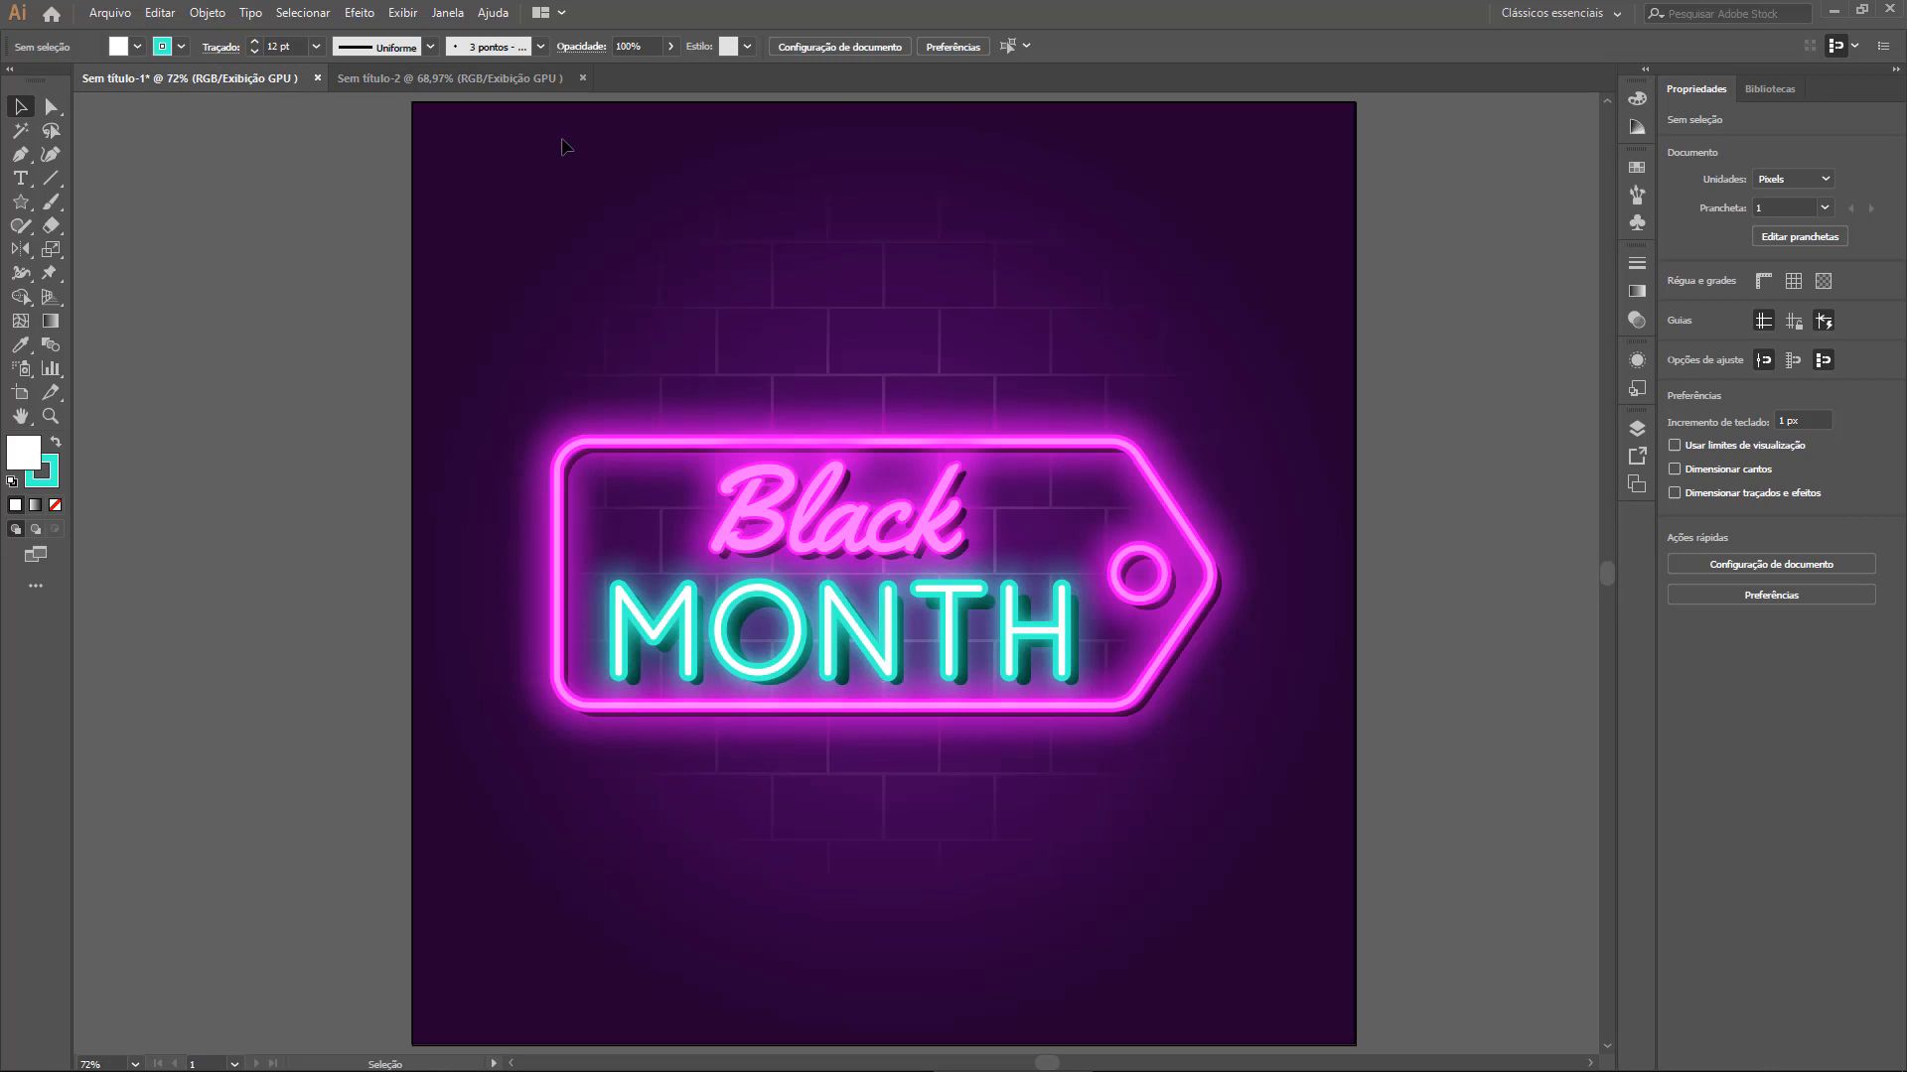
pyautogui.moveTo(271, 80); pyautogui.dragTo(0, 99)
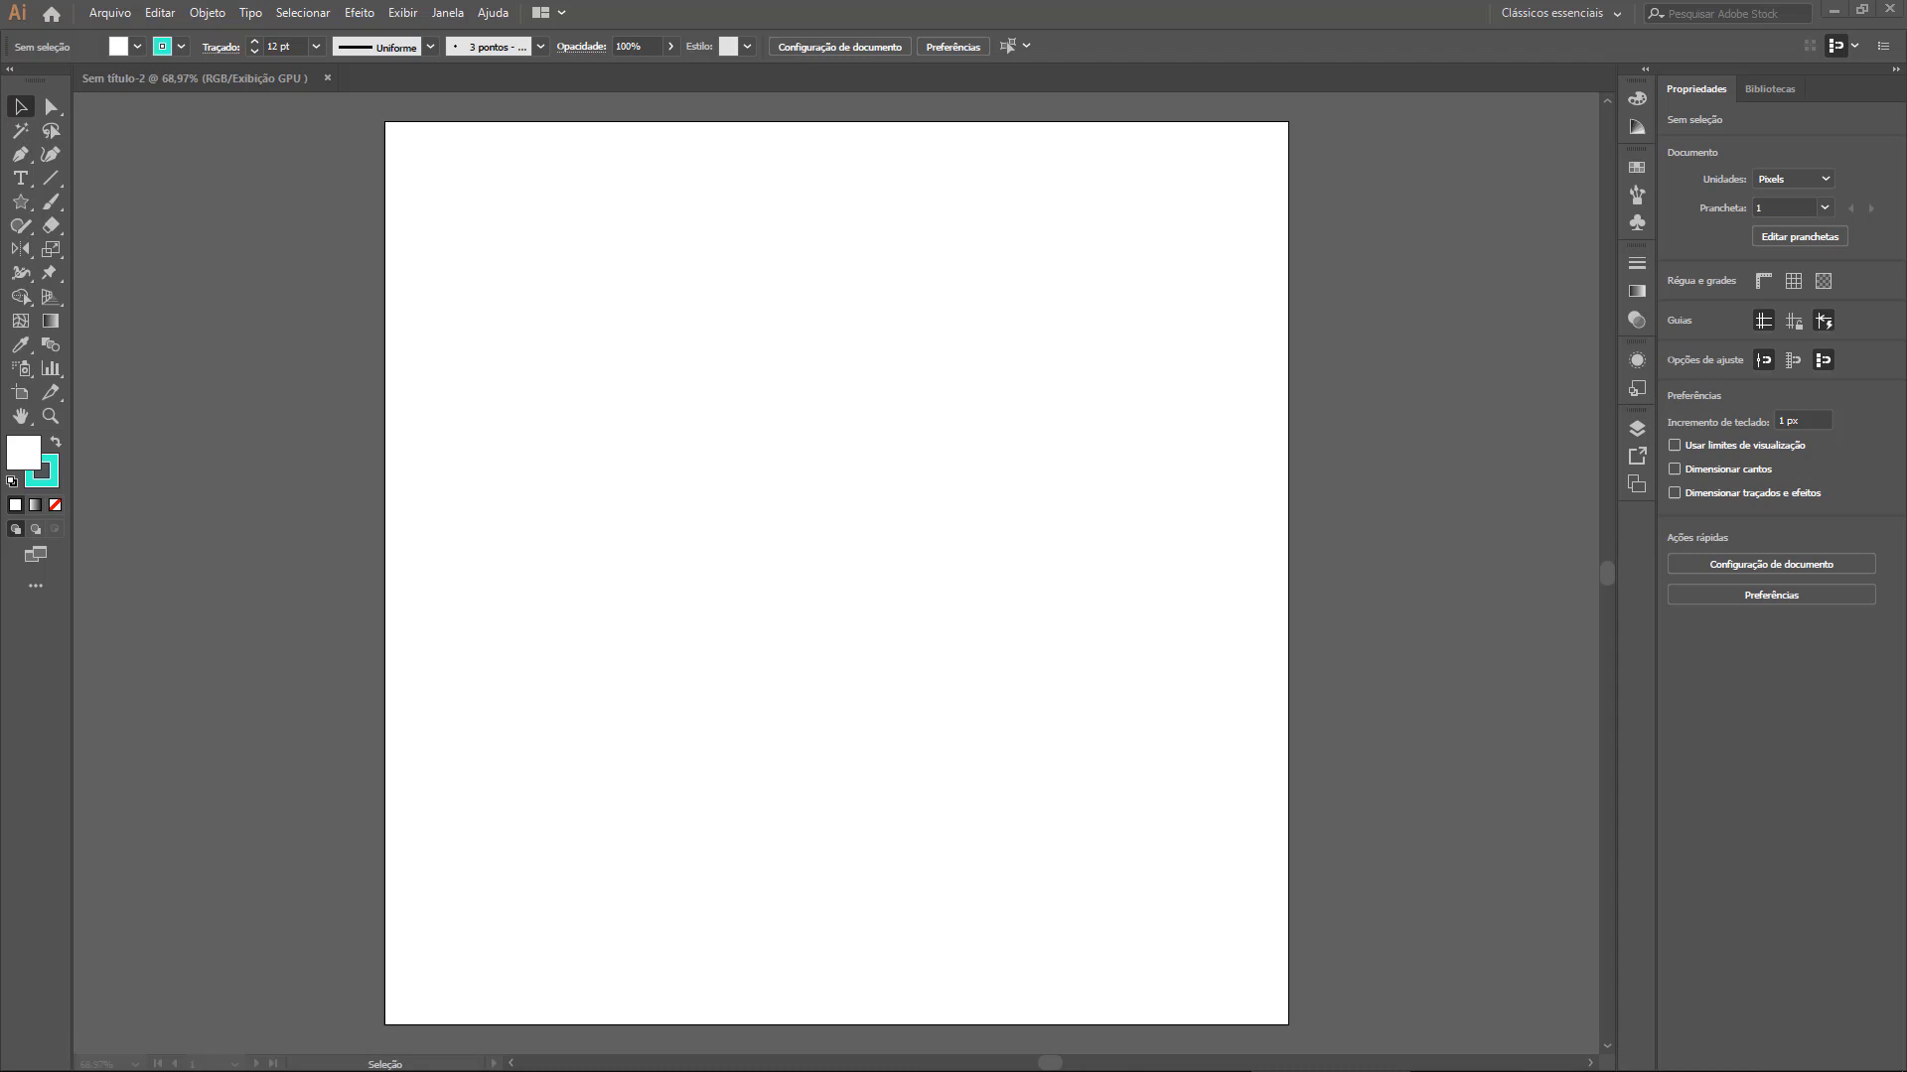
pyautogui.click(929, 350)
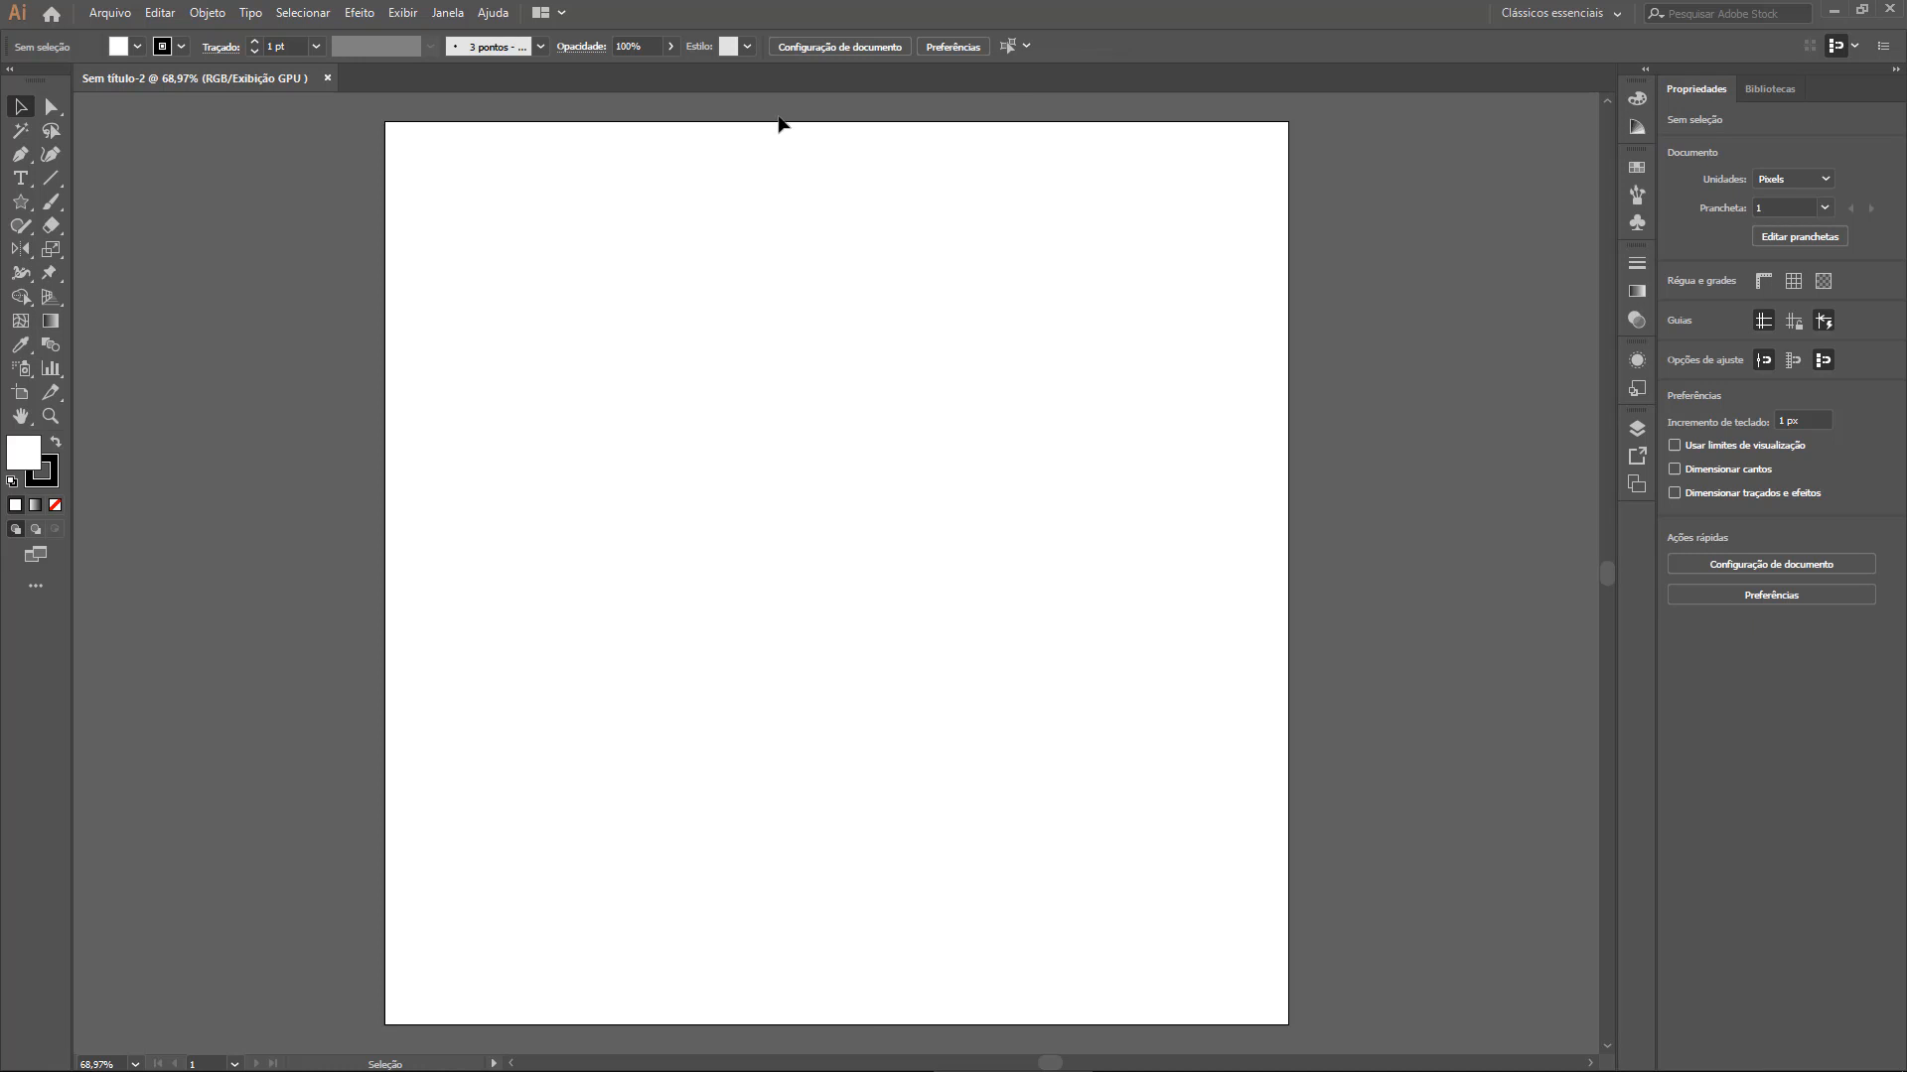
# Apply the Clássicos essenciais workspace and reset it to its default layout
pyautogui.click(447, 13)
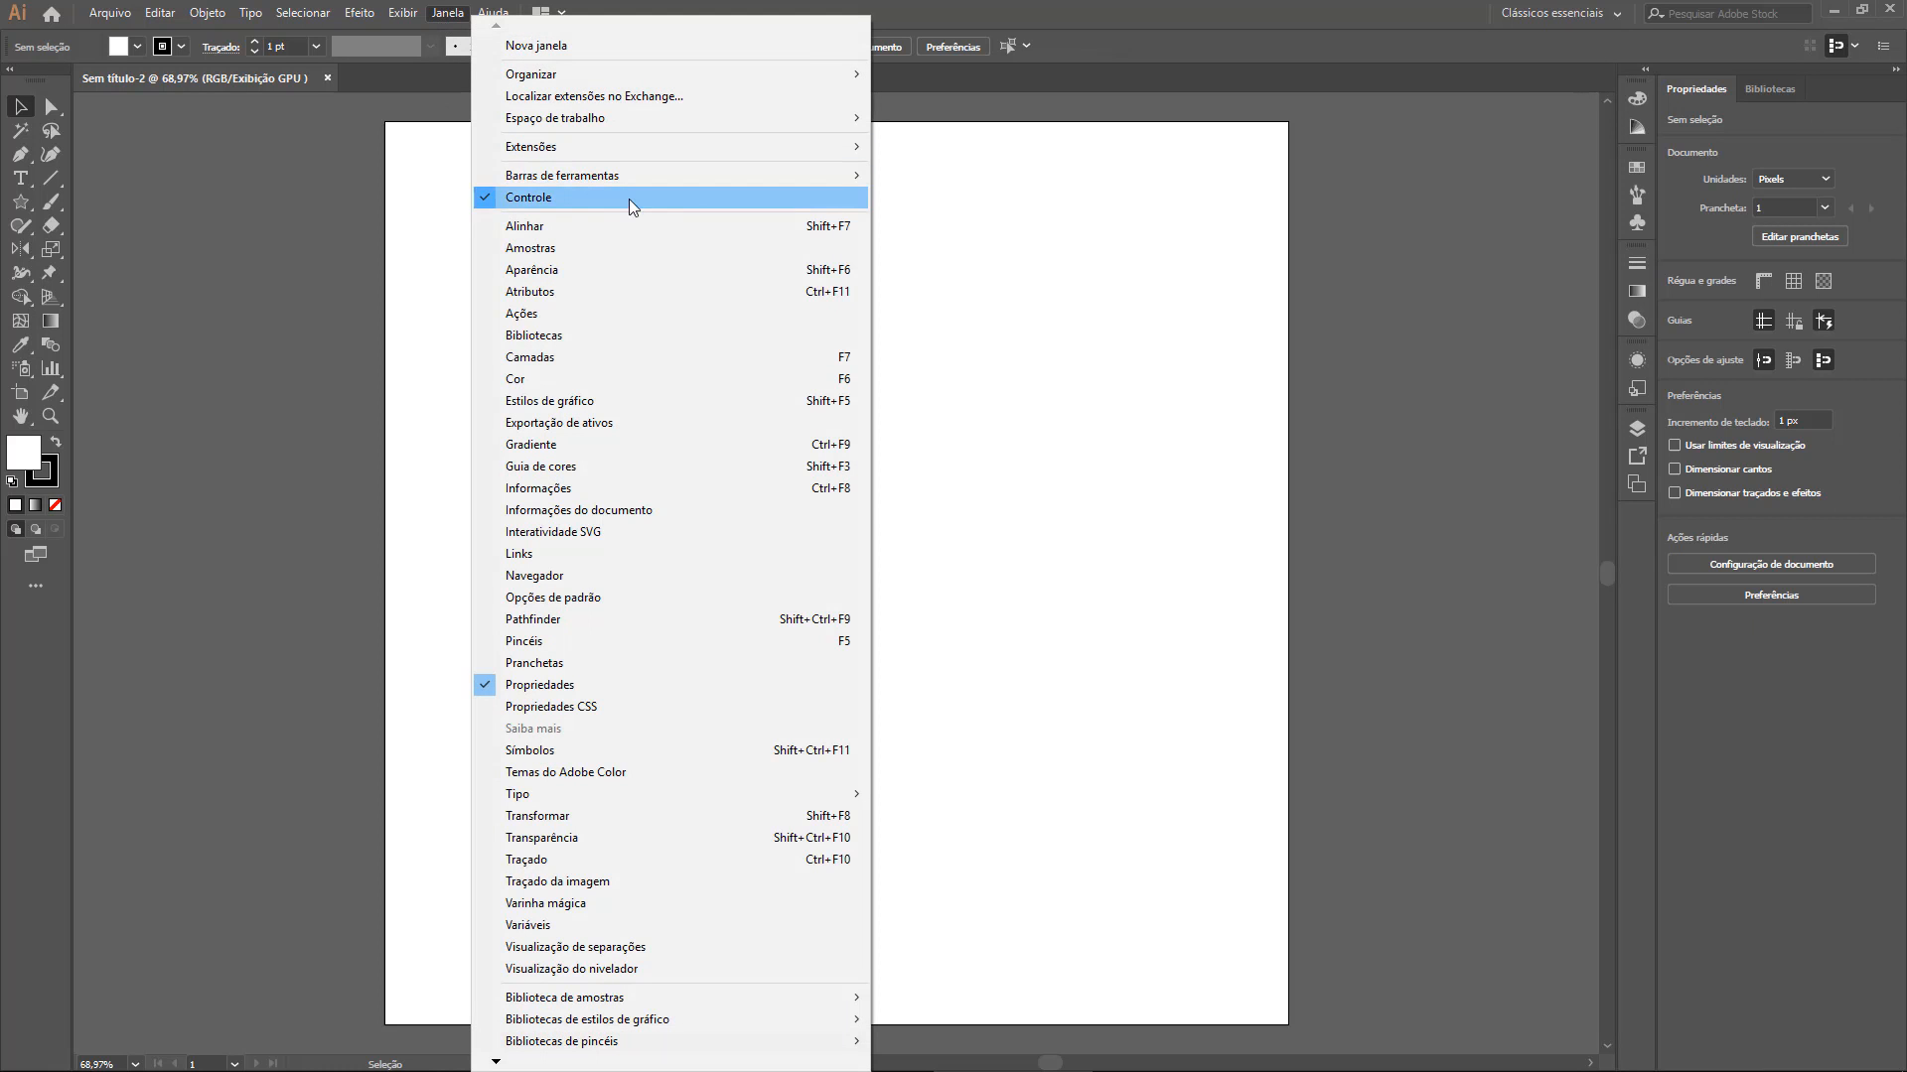
pyautogui.click(1036, 213)
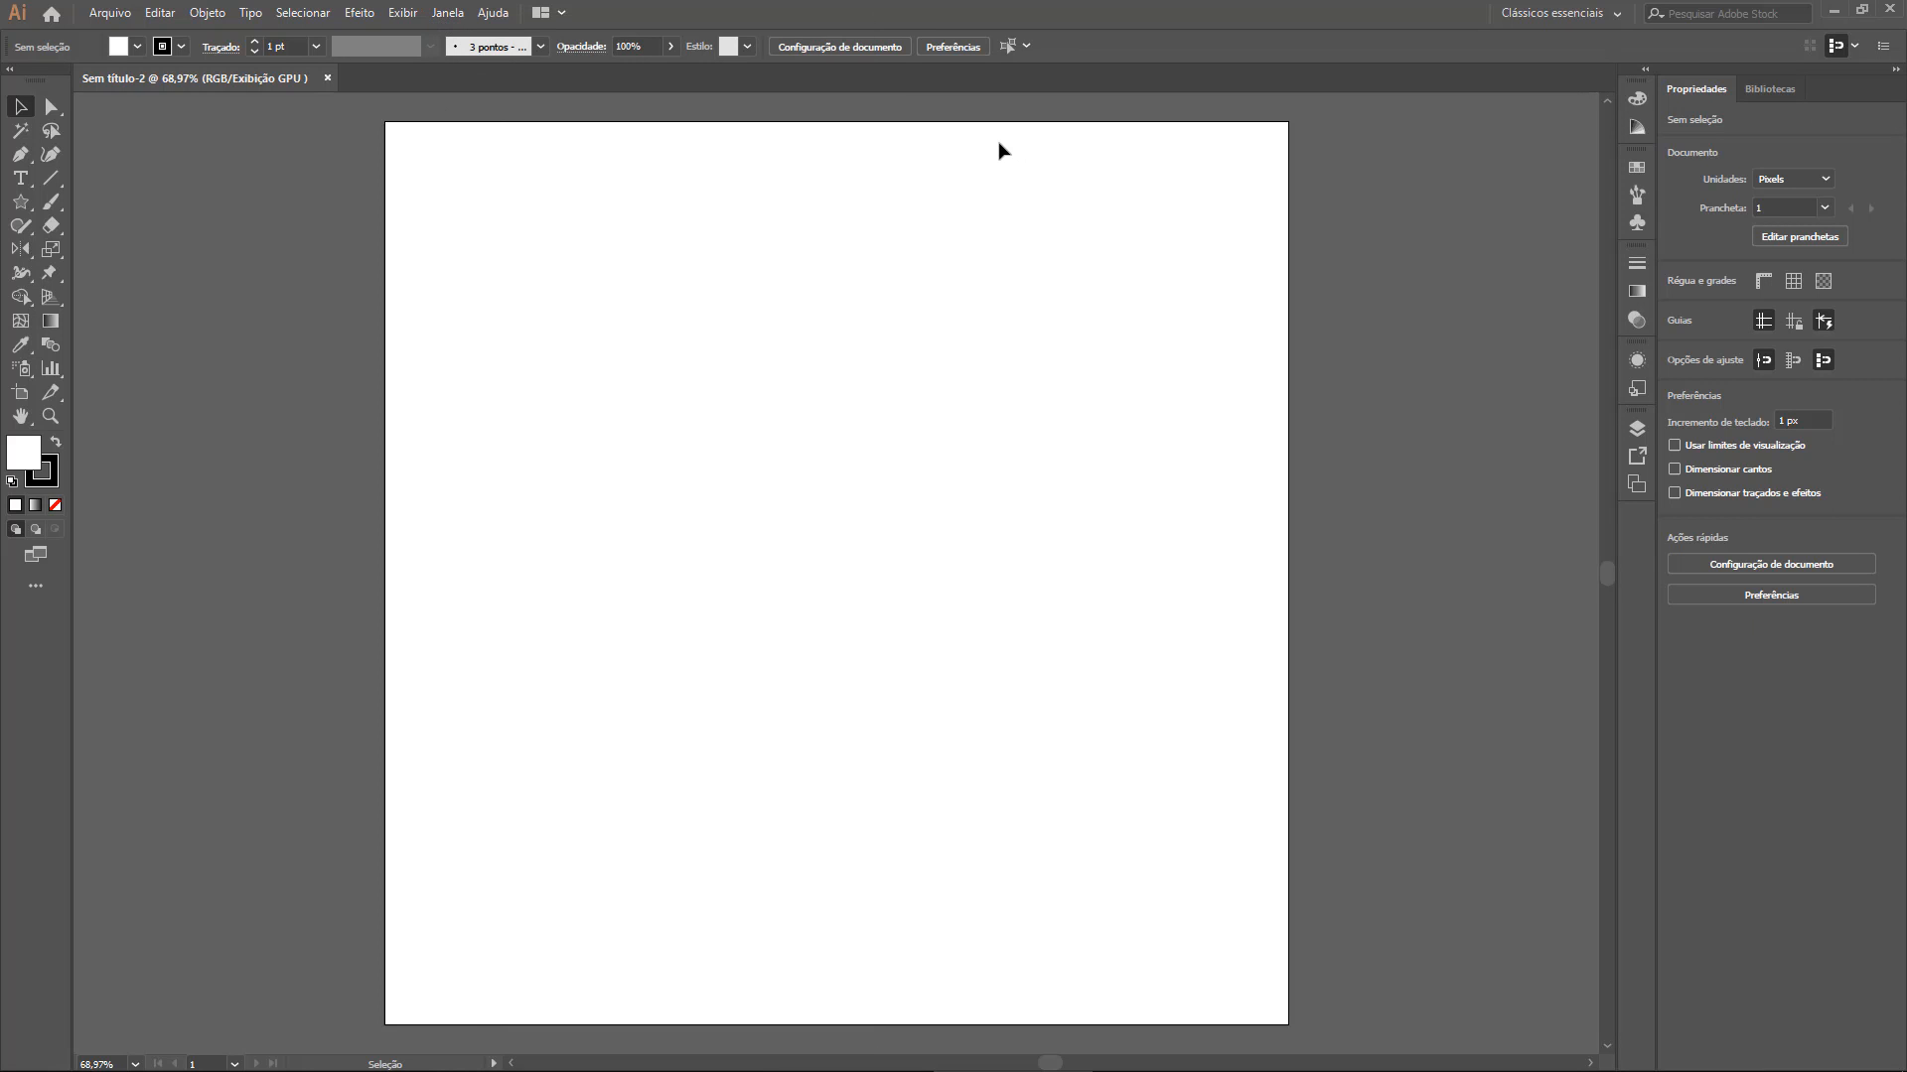
pyautogui.click(1612, 14)
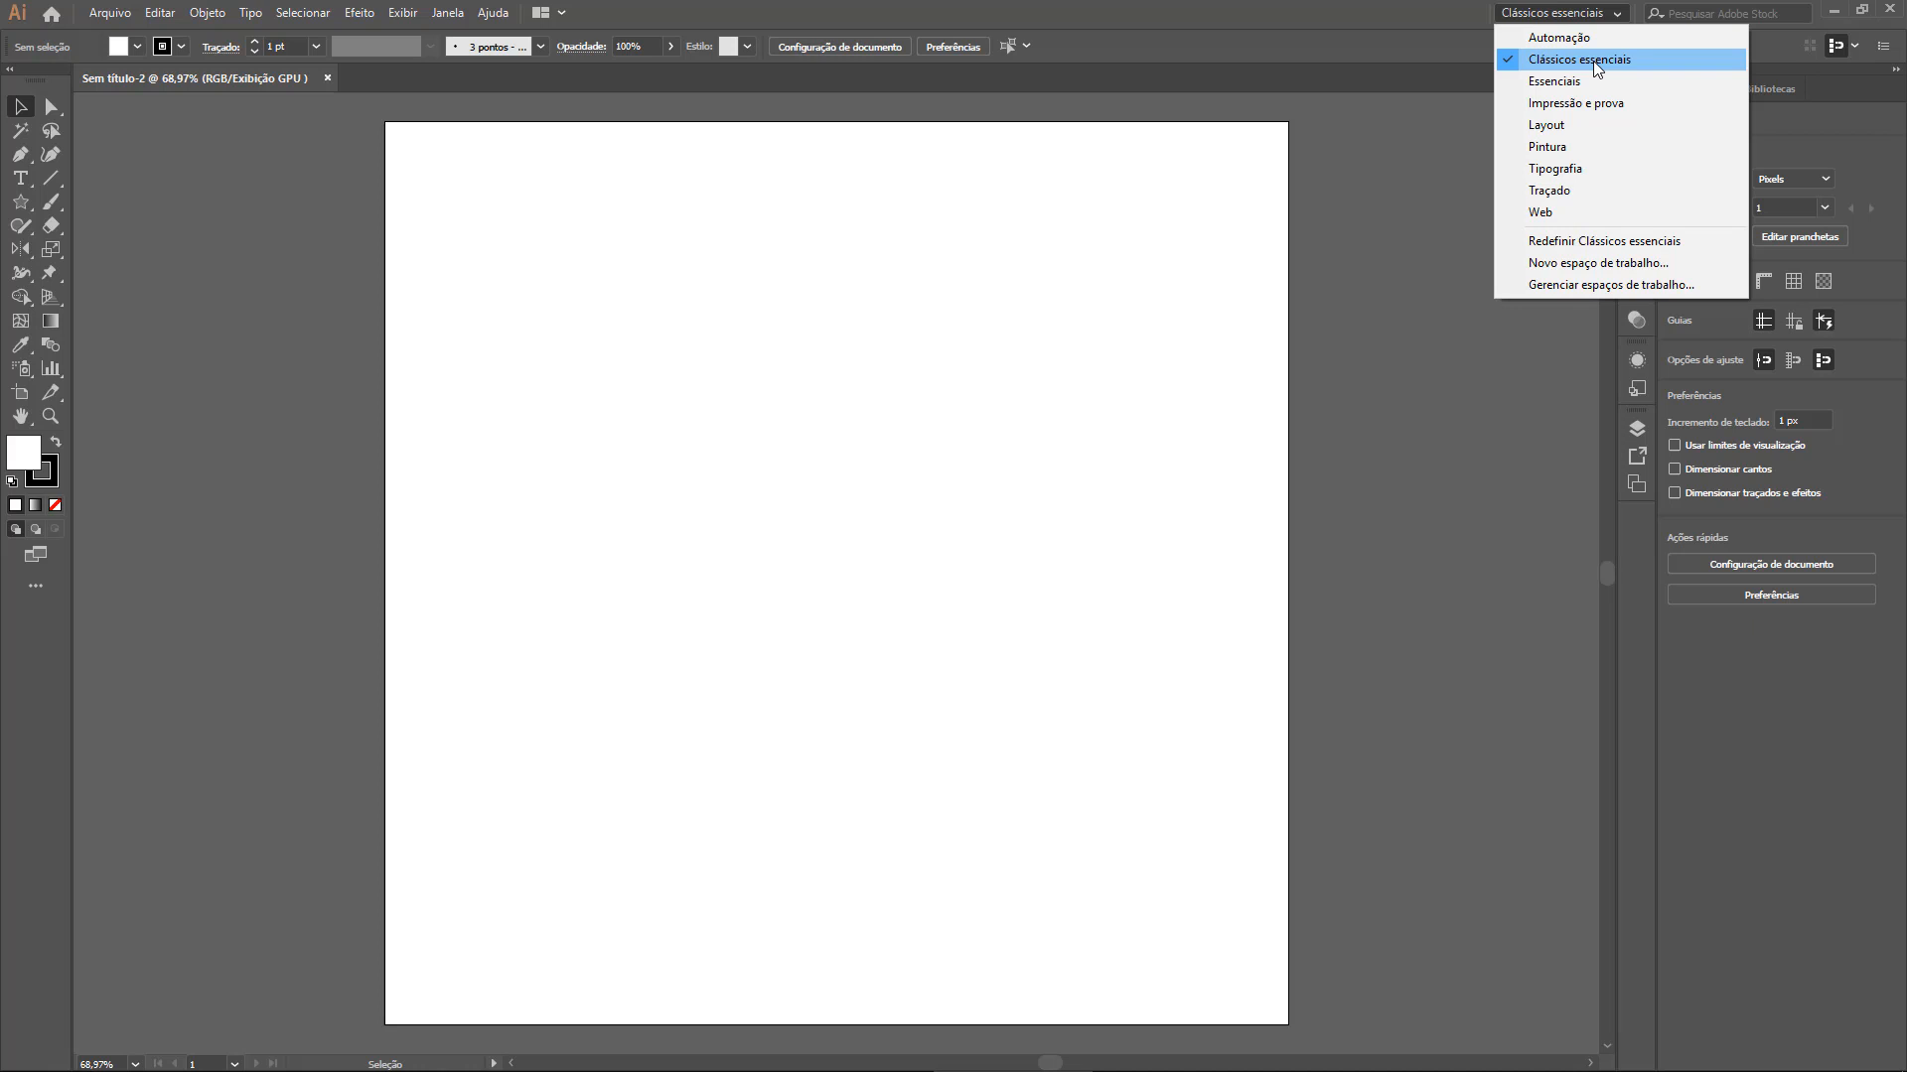
pyautogui.click(1593, 62)
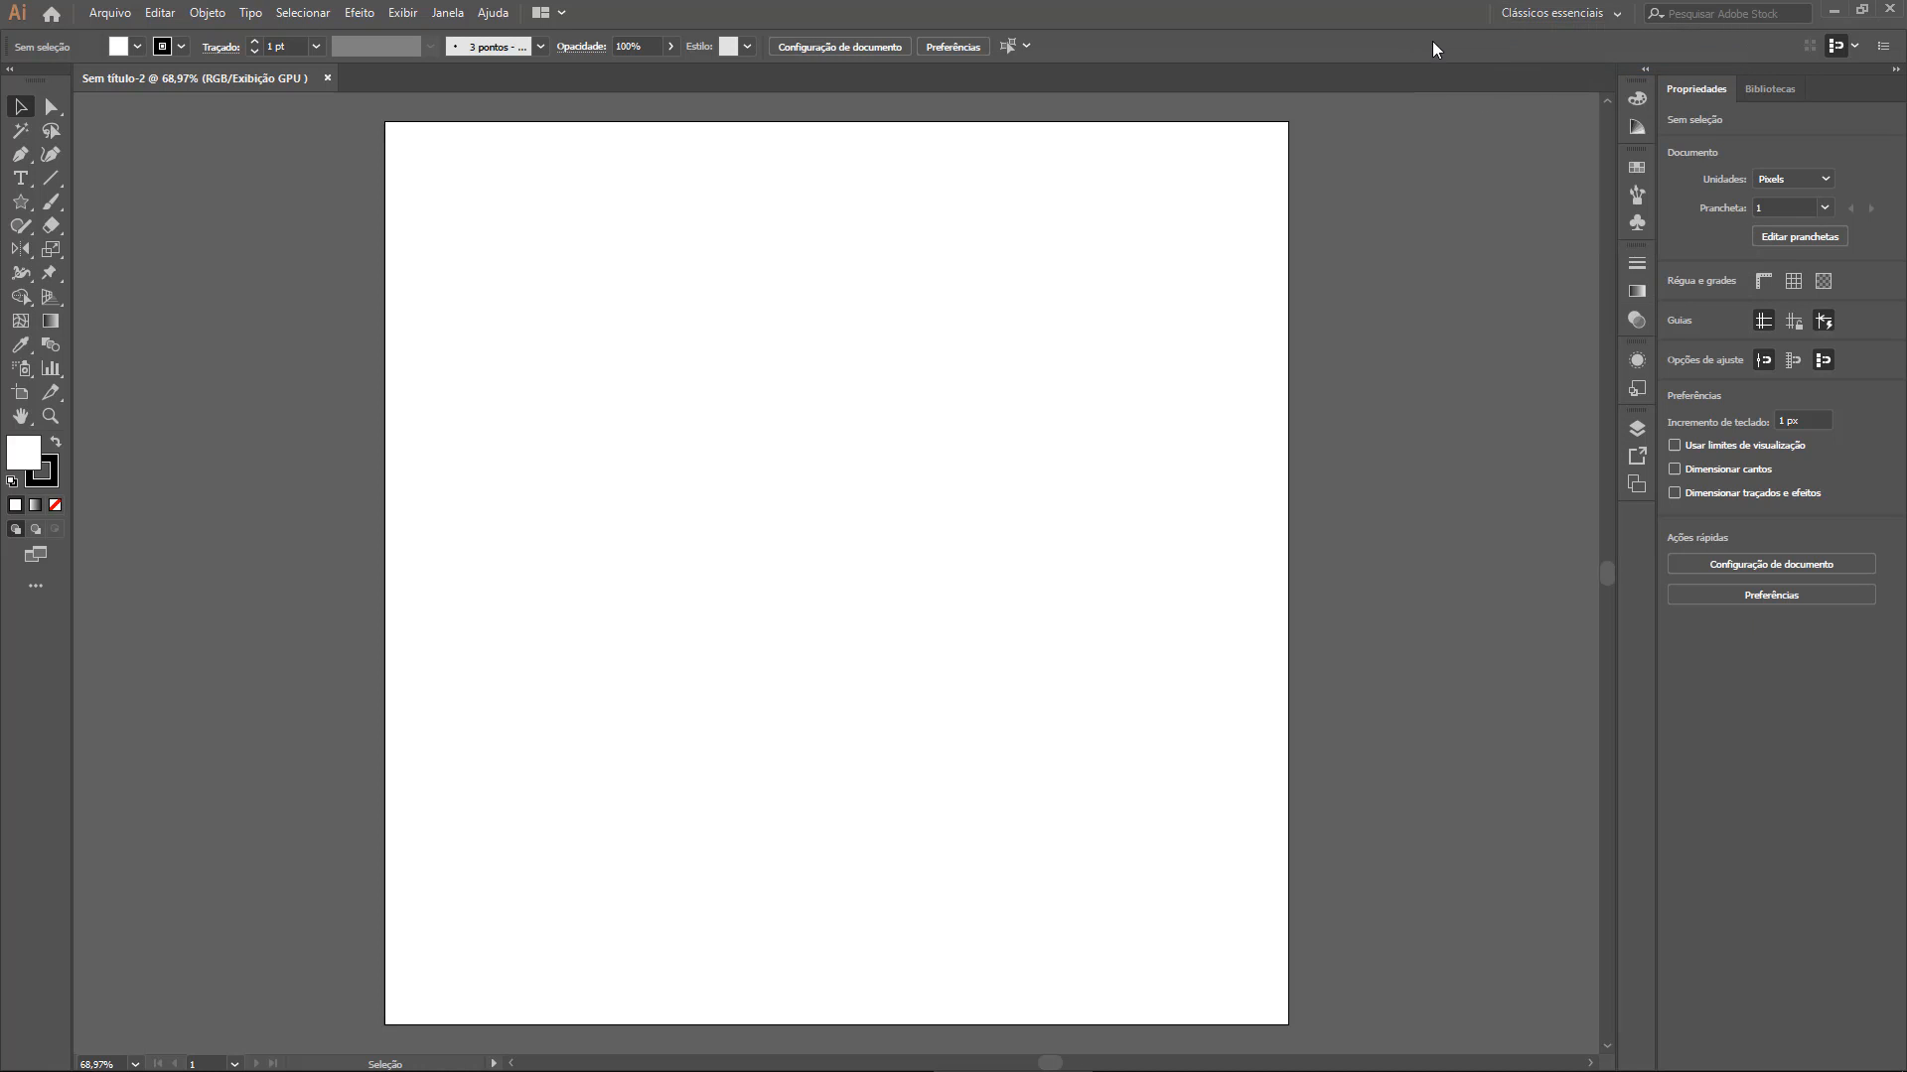
pyautogui.click(1589, 15)
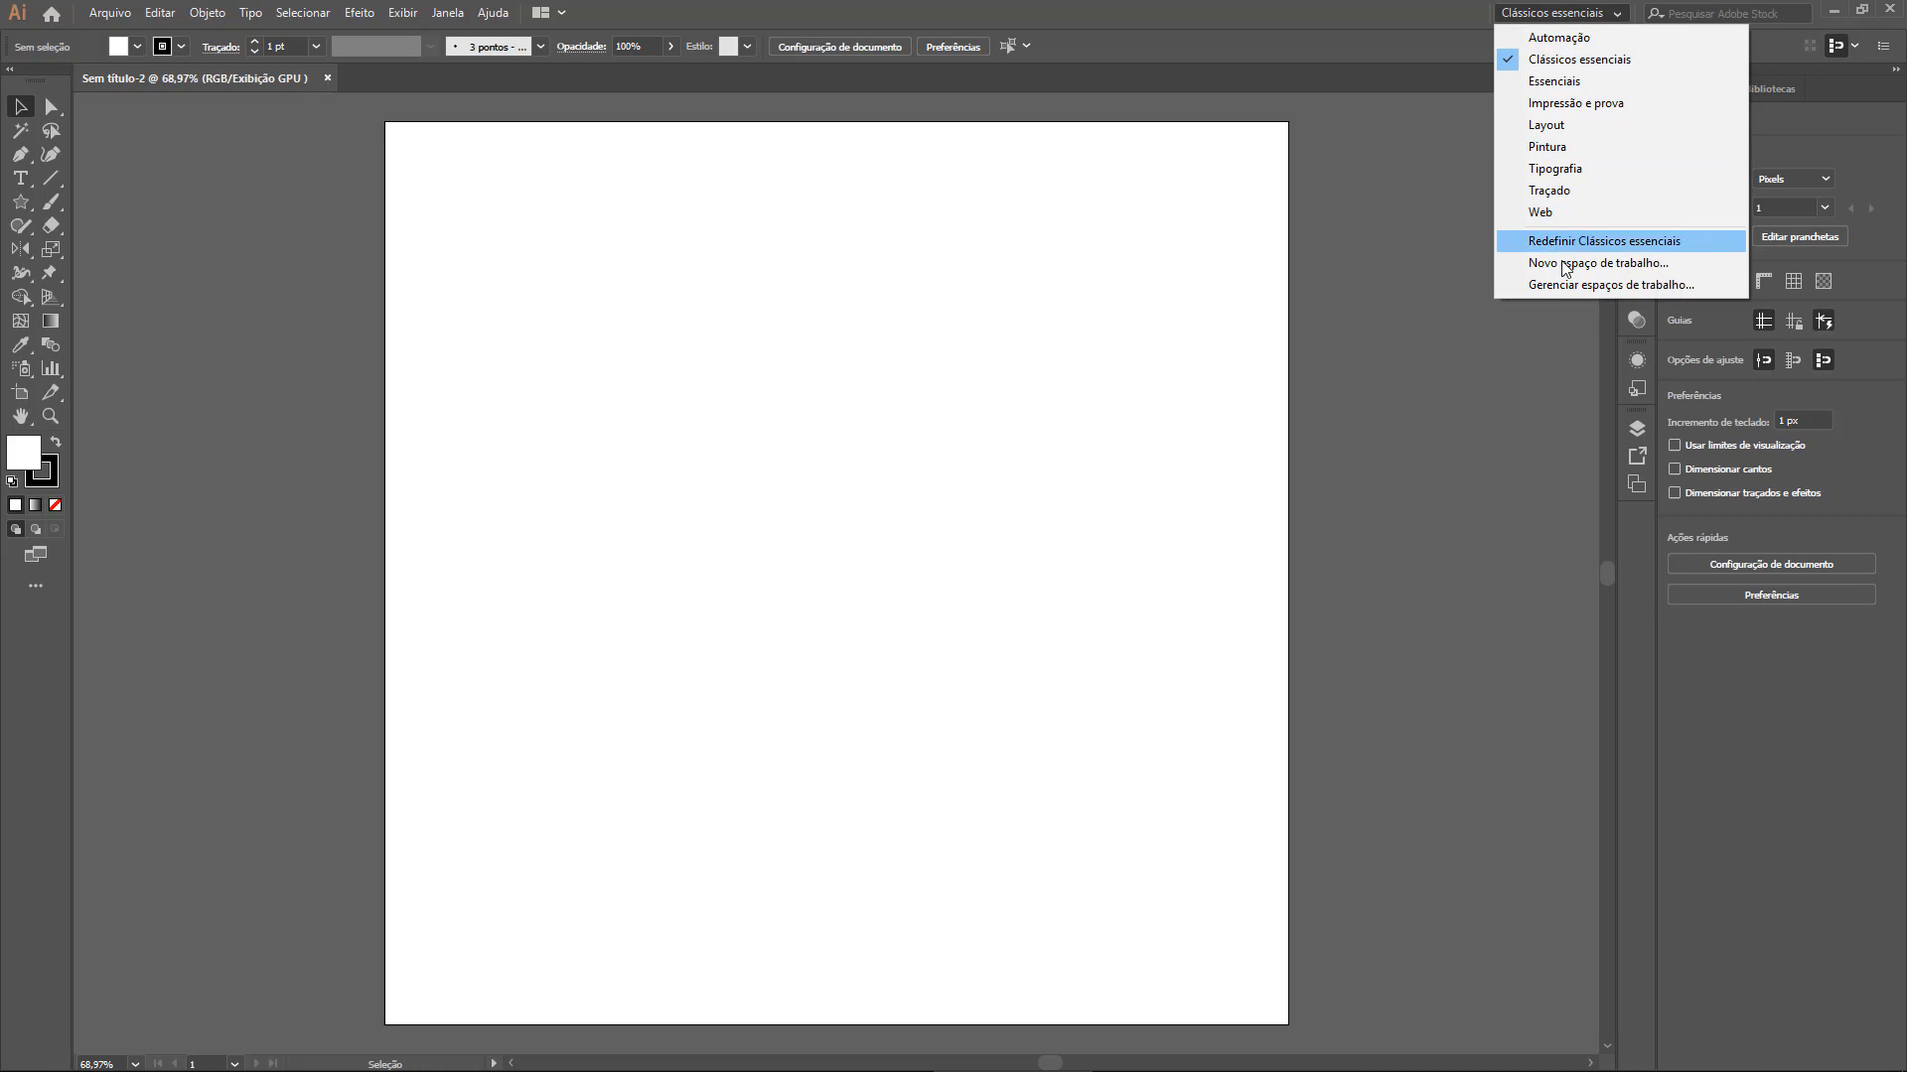
pyautogui.click(1588, 243)
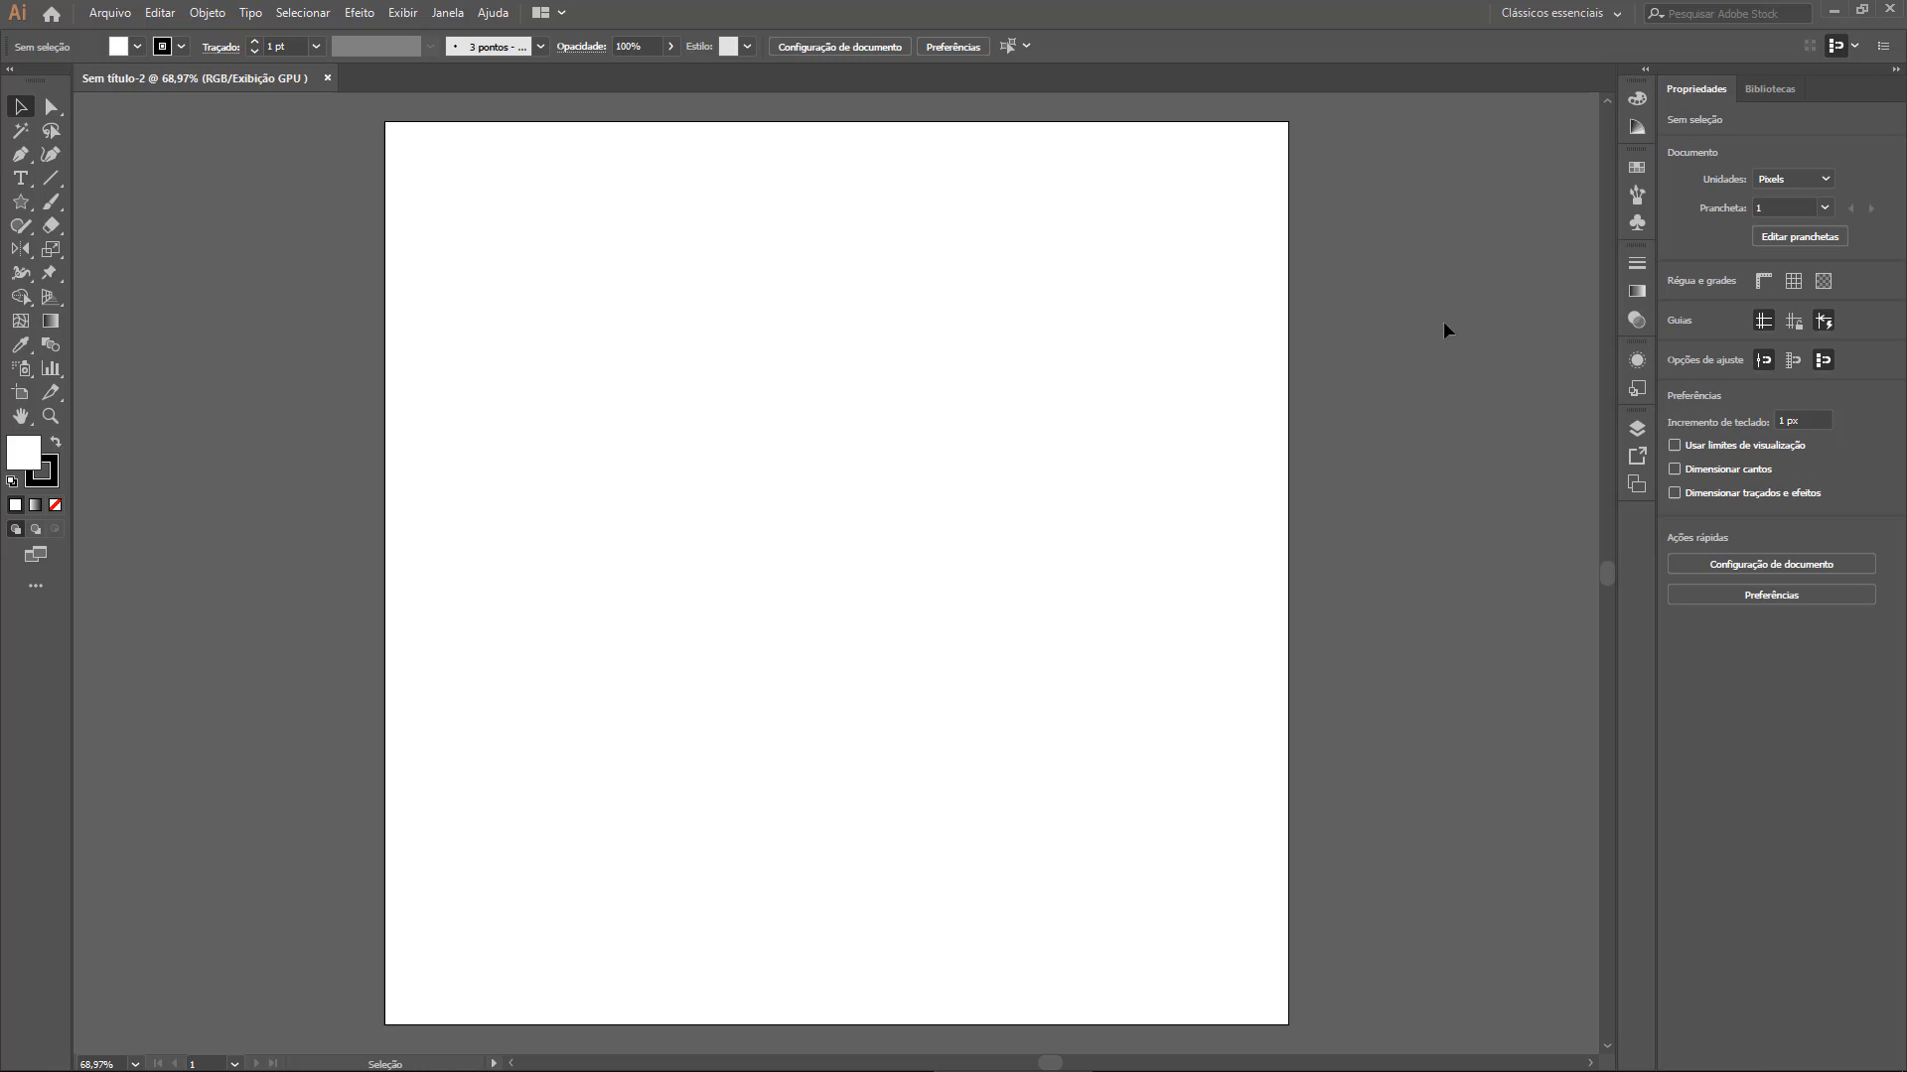
# Detach the Layers panel from its group and dock it as a separate column beside the Properties panel
pyautogui.click(1634, 431)
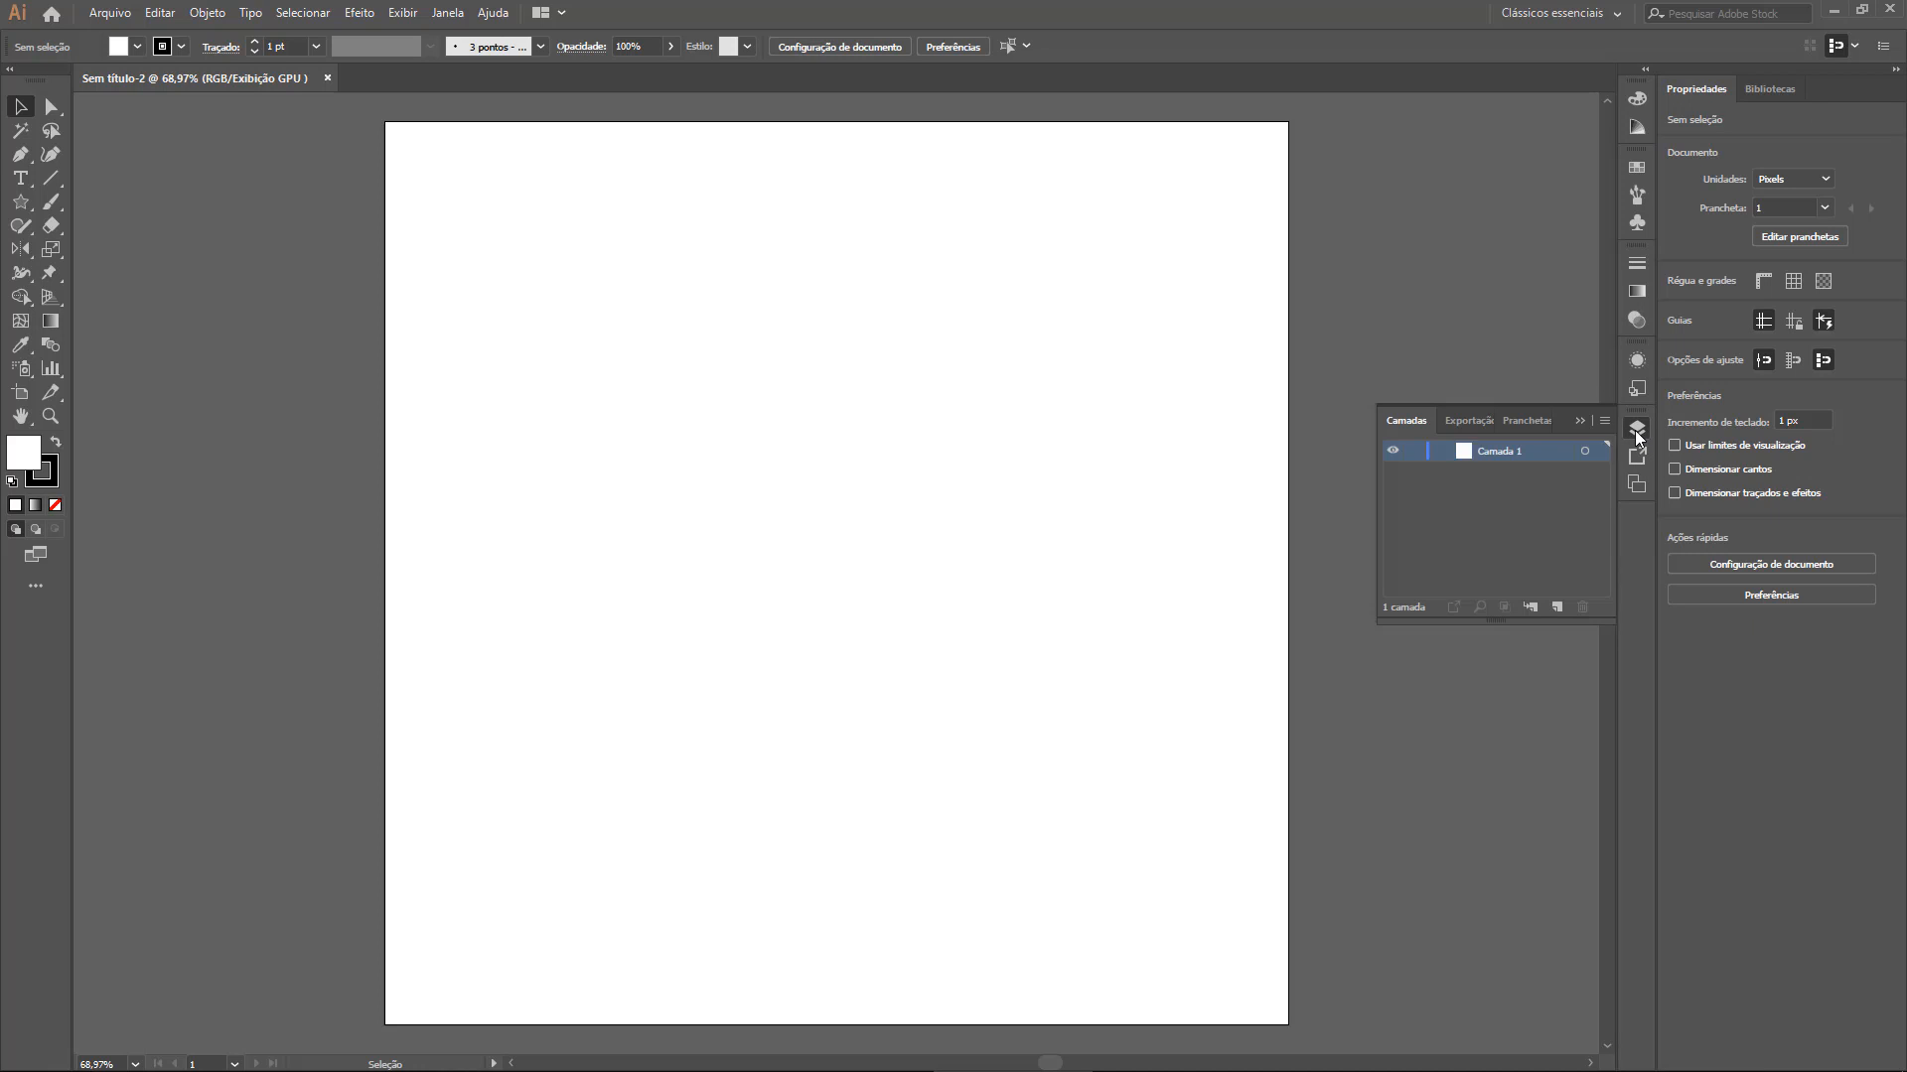
pyautogui.moveTo(1414, 429); pyautogui.dragTo(1105, 253)
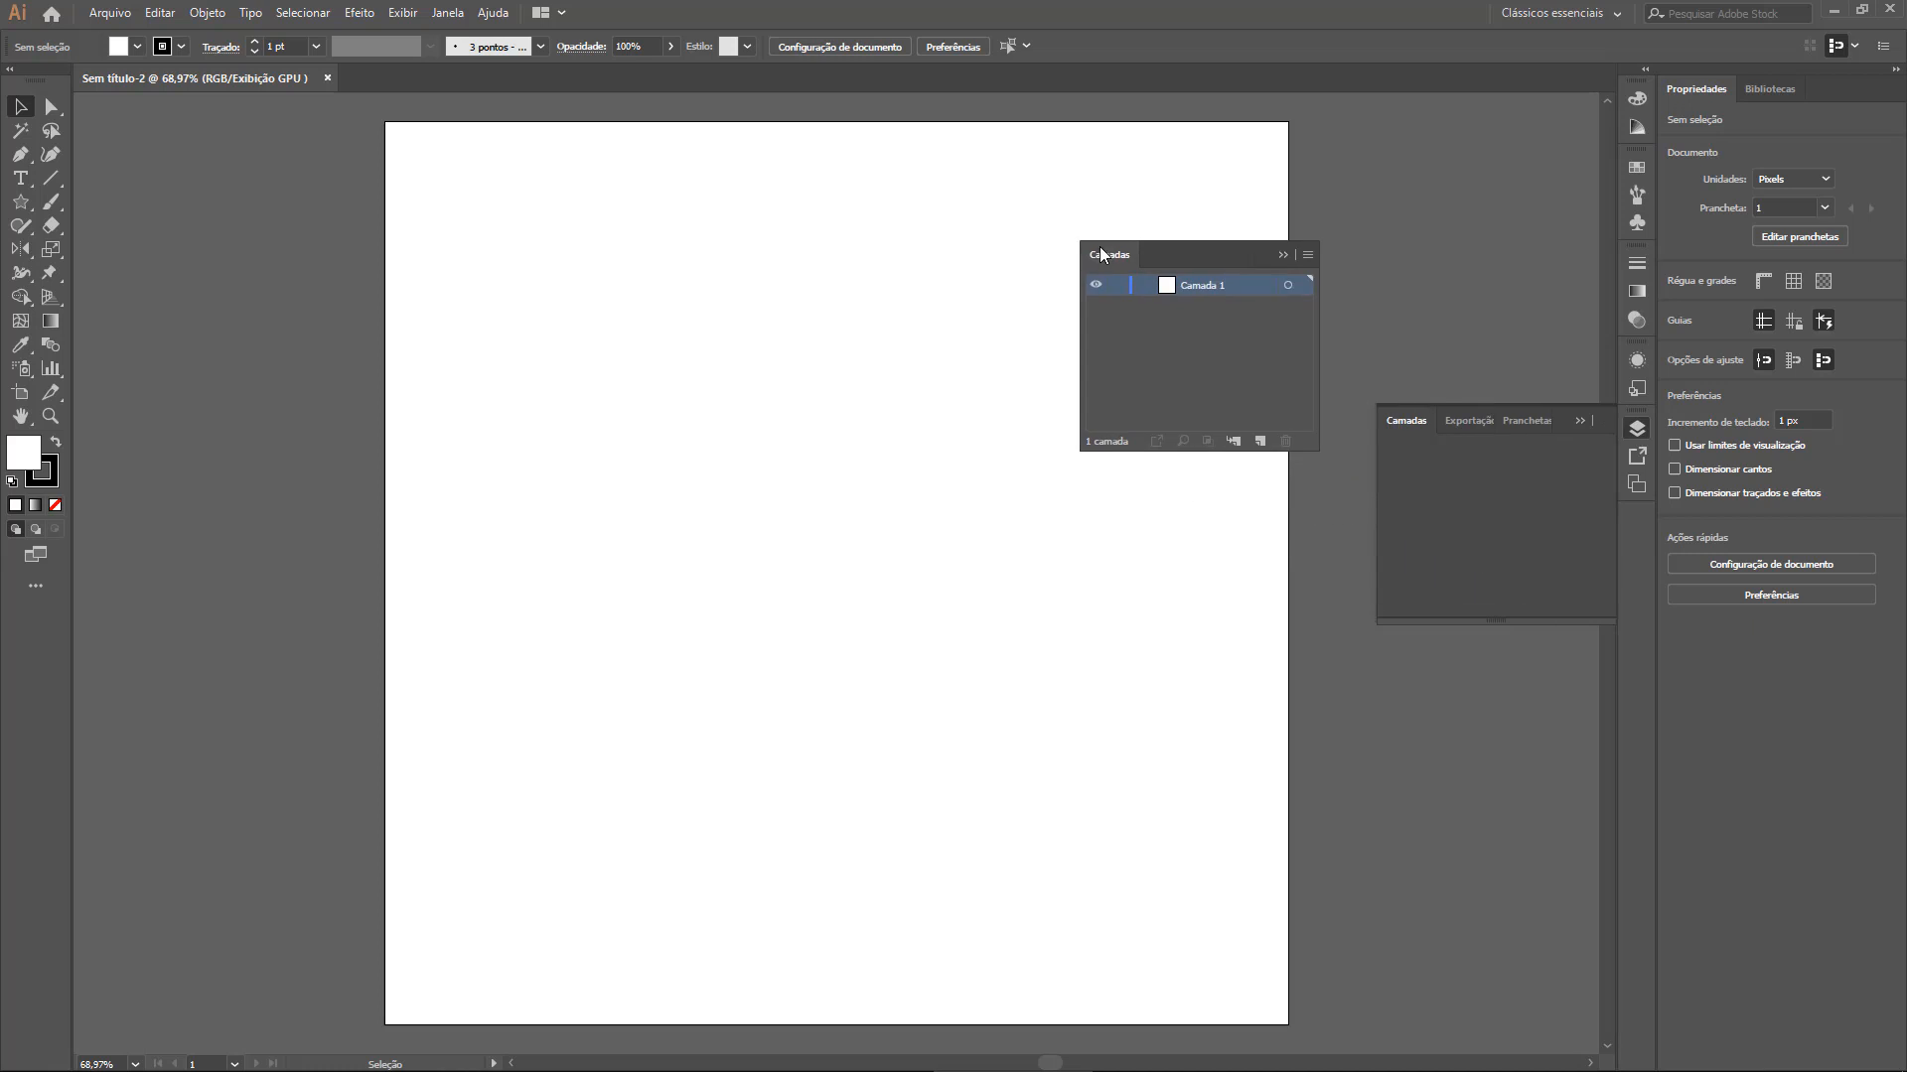
pyautogui.click(1584, 421)
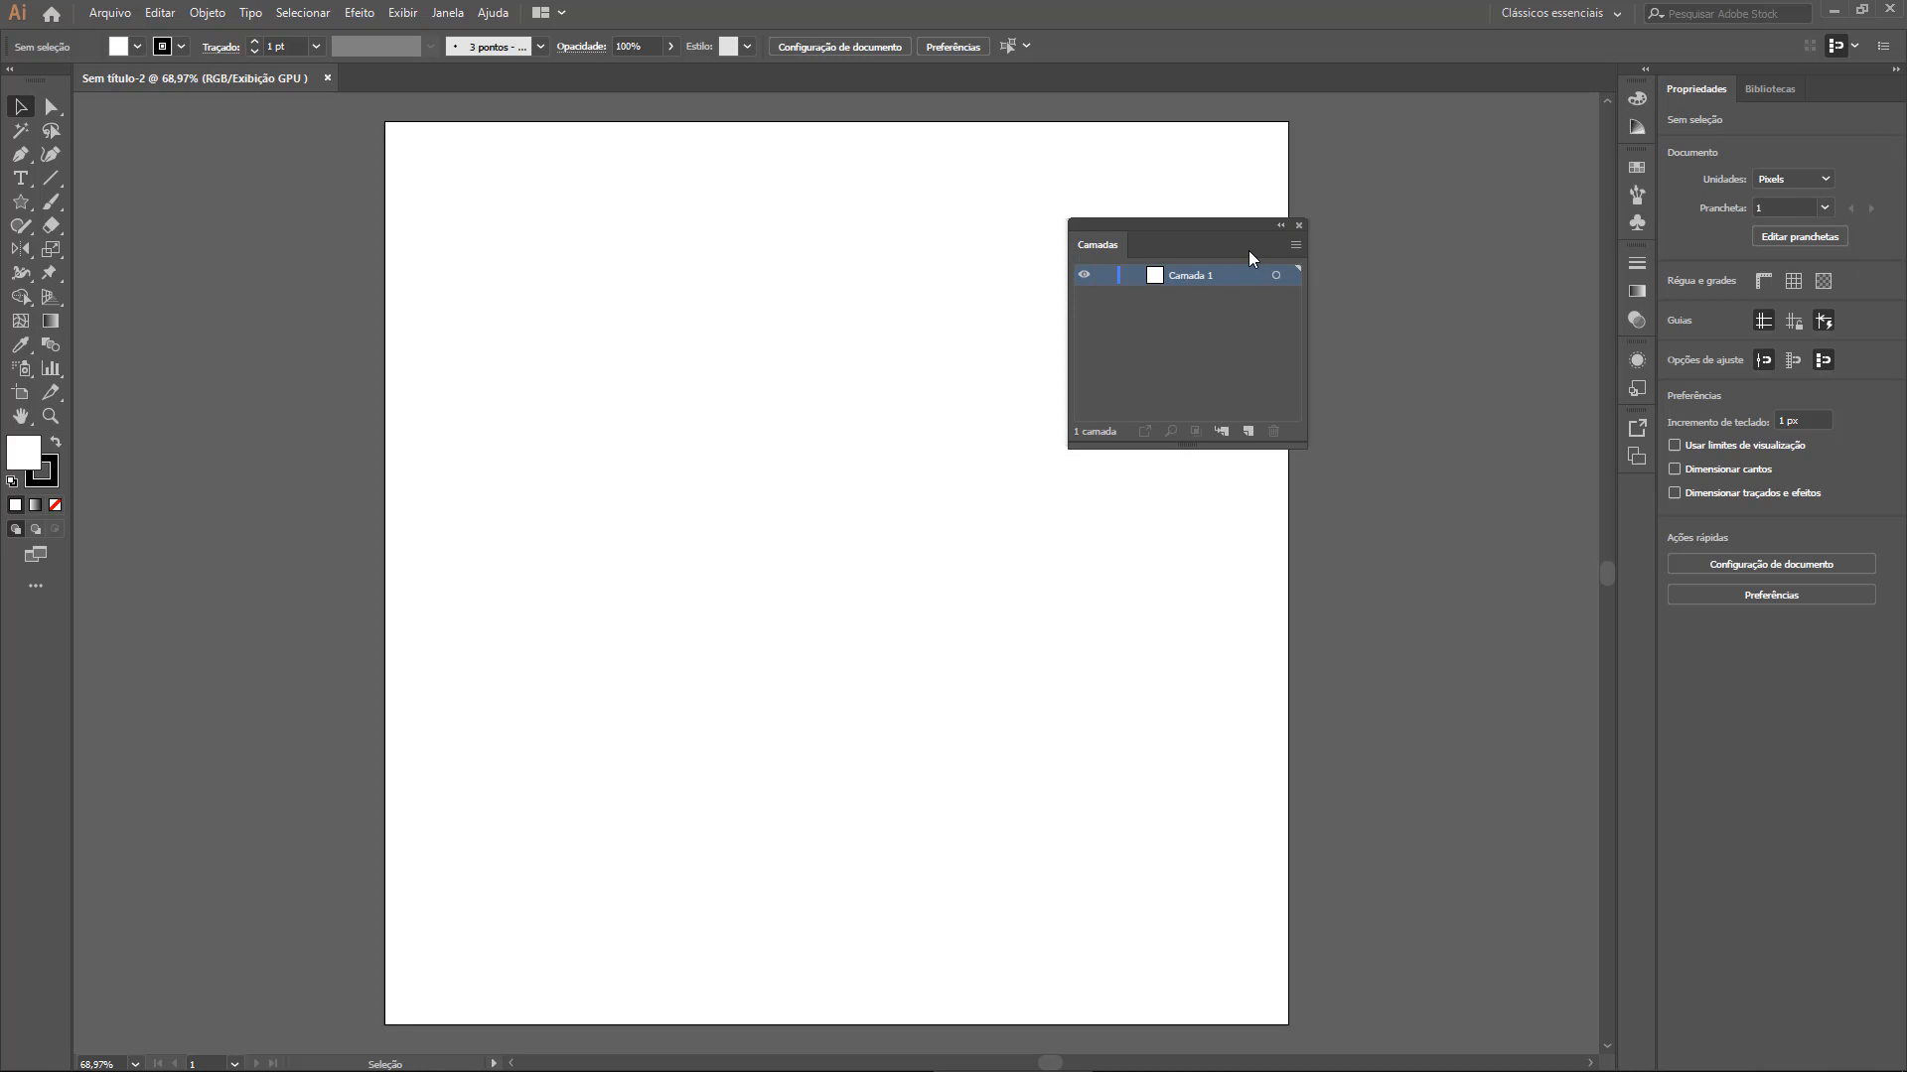
pyautogui.moveTo(1164, 230); pyautogui.dragTo(1905, 228)
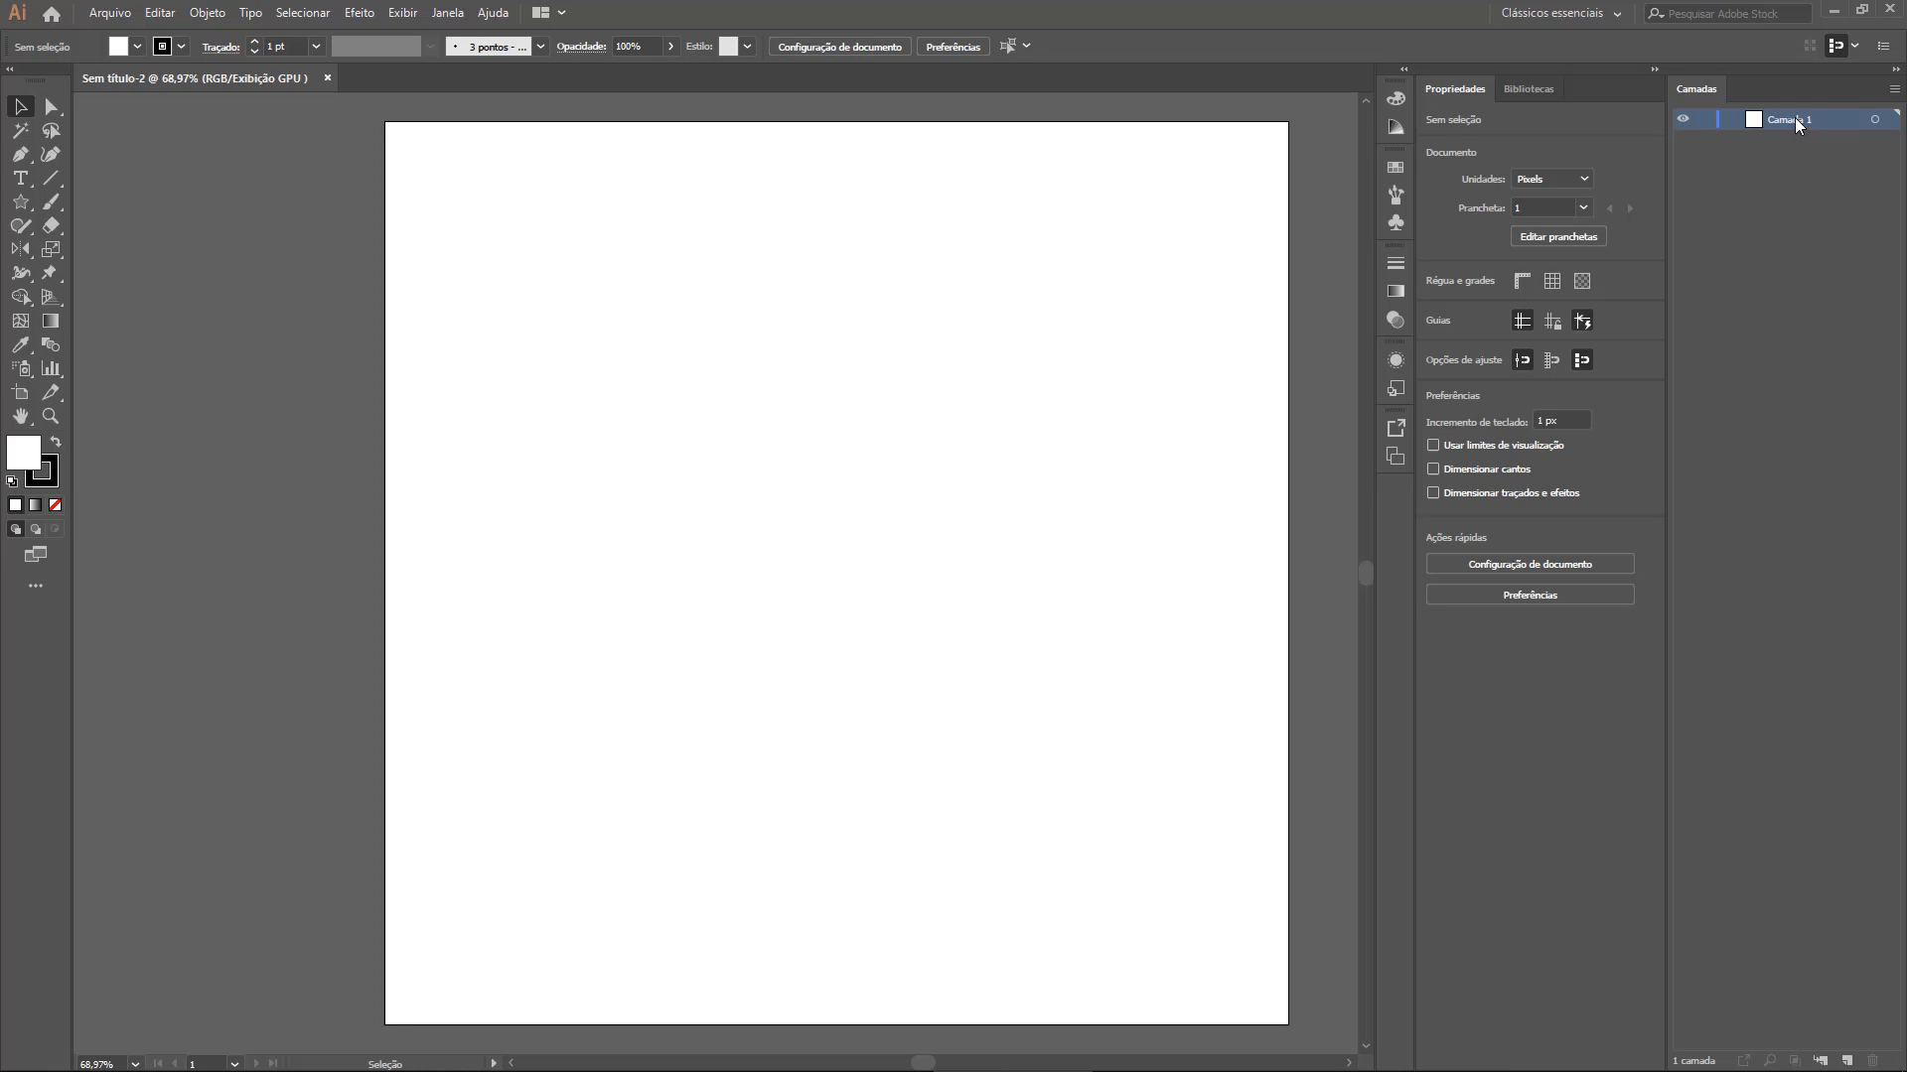
# Rename the layer Camada 1 as Fundo and collapse the toolbar to a single column
pyautogui.write('NDO')
pyautogui.press('Return')
pyautogui.doubleClick(1790, 119)
pyautogui.write('Fundo')
pyautogui.press('Return')
pyautogui.click(9, 72)
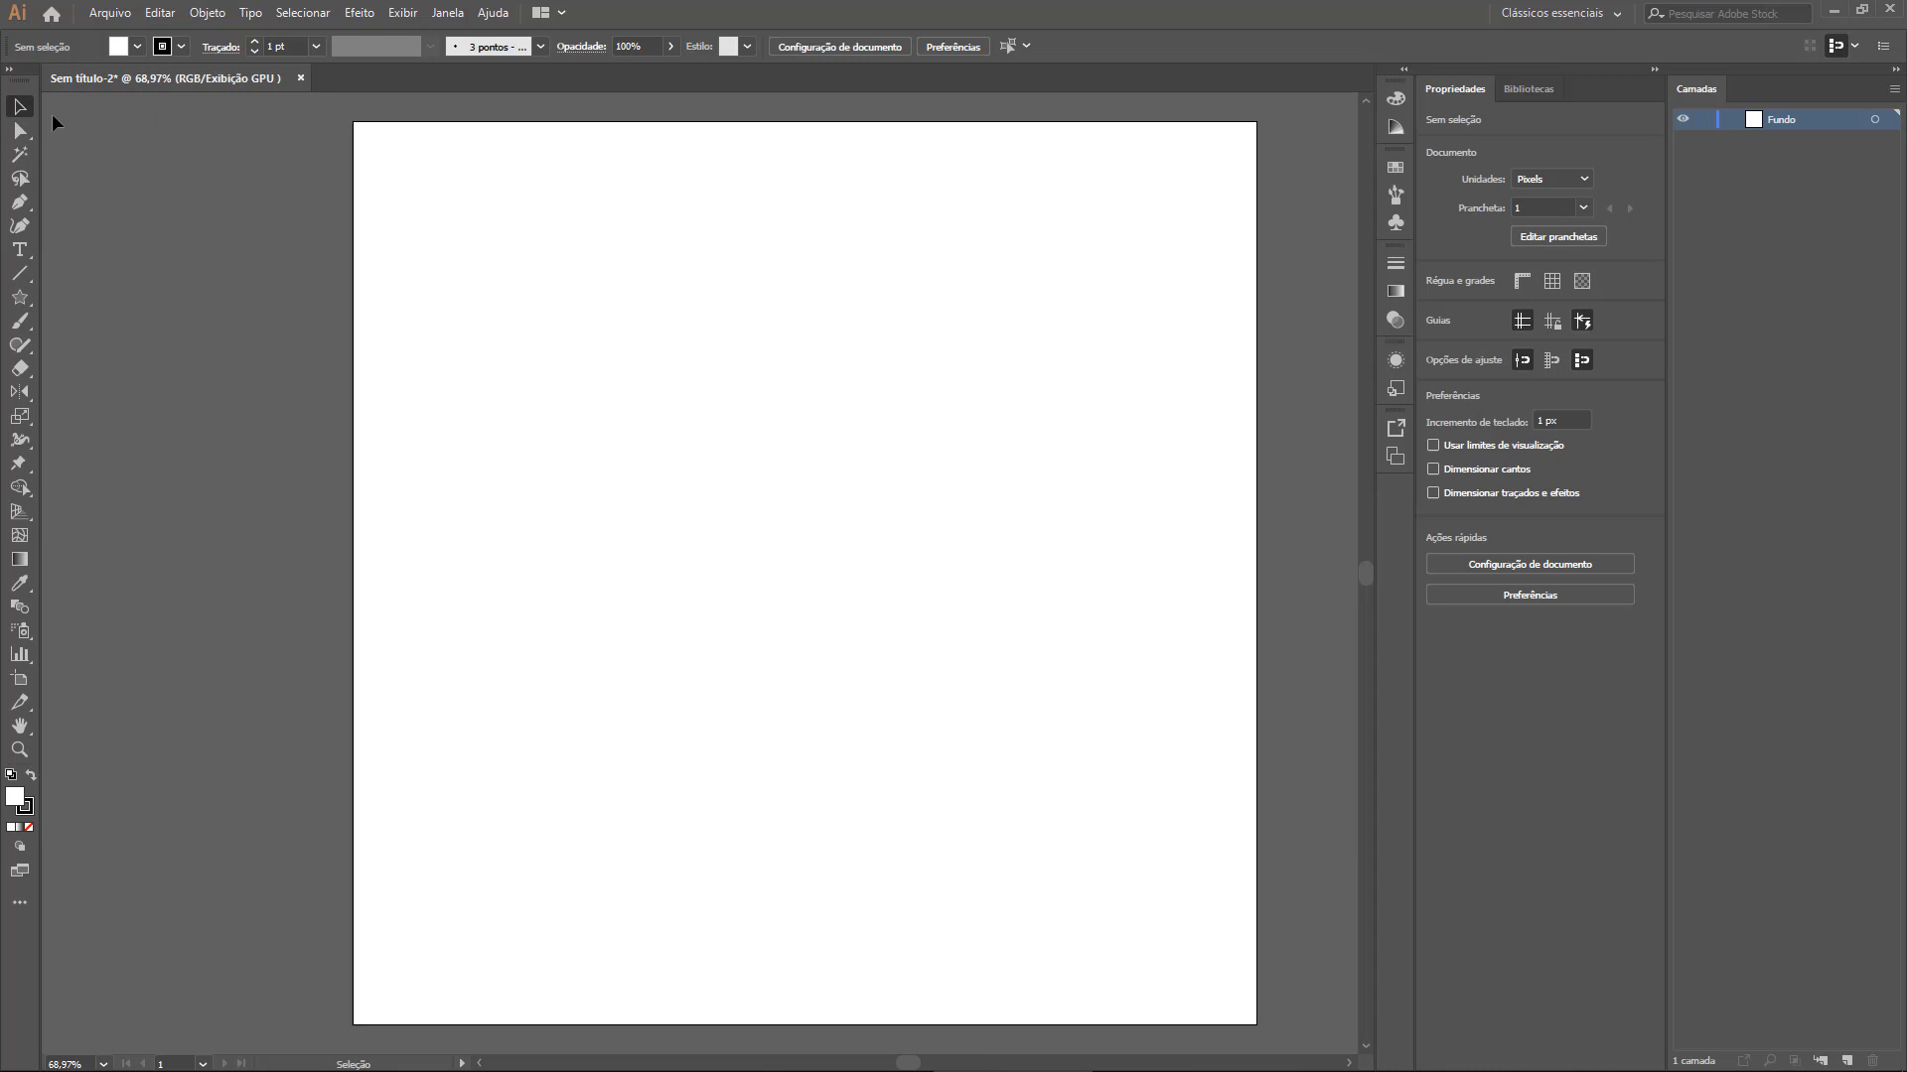
# Draw a 1000 x 1000 px rectangle covering the whole artboard and remove its stroke
pyautogui.press('m')
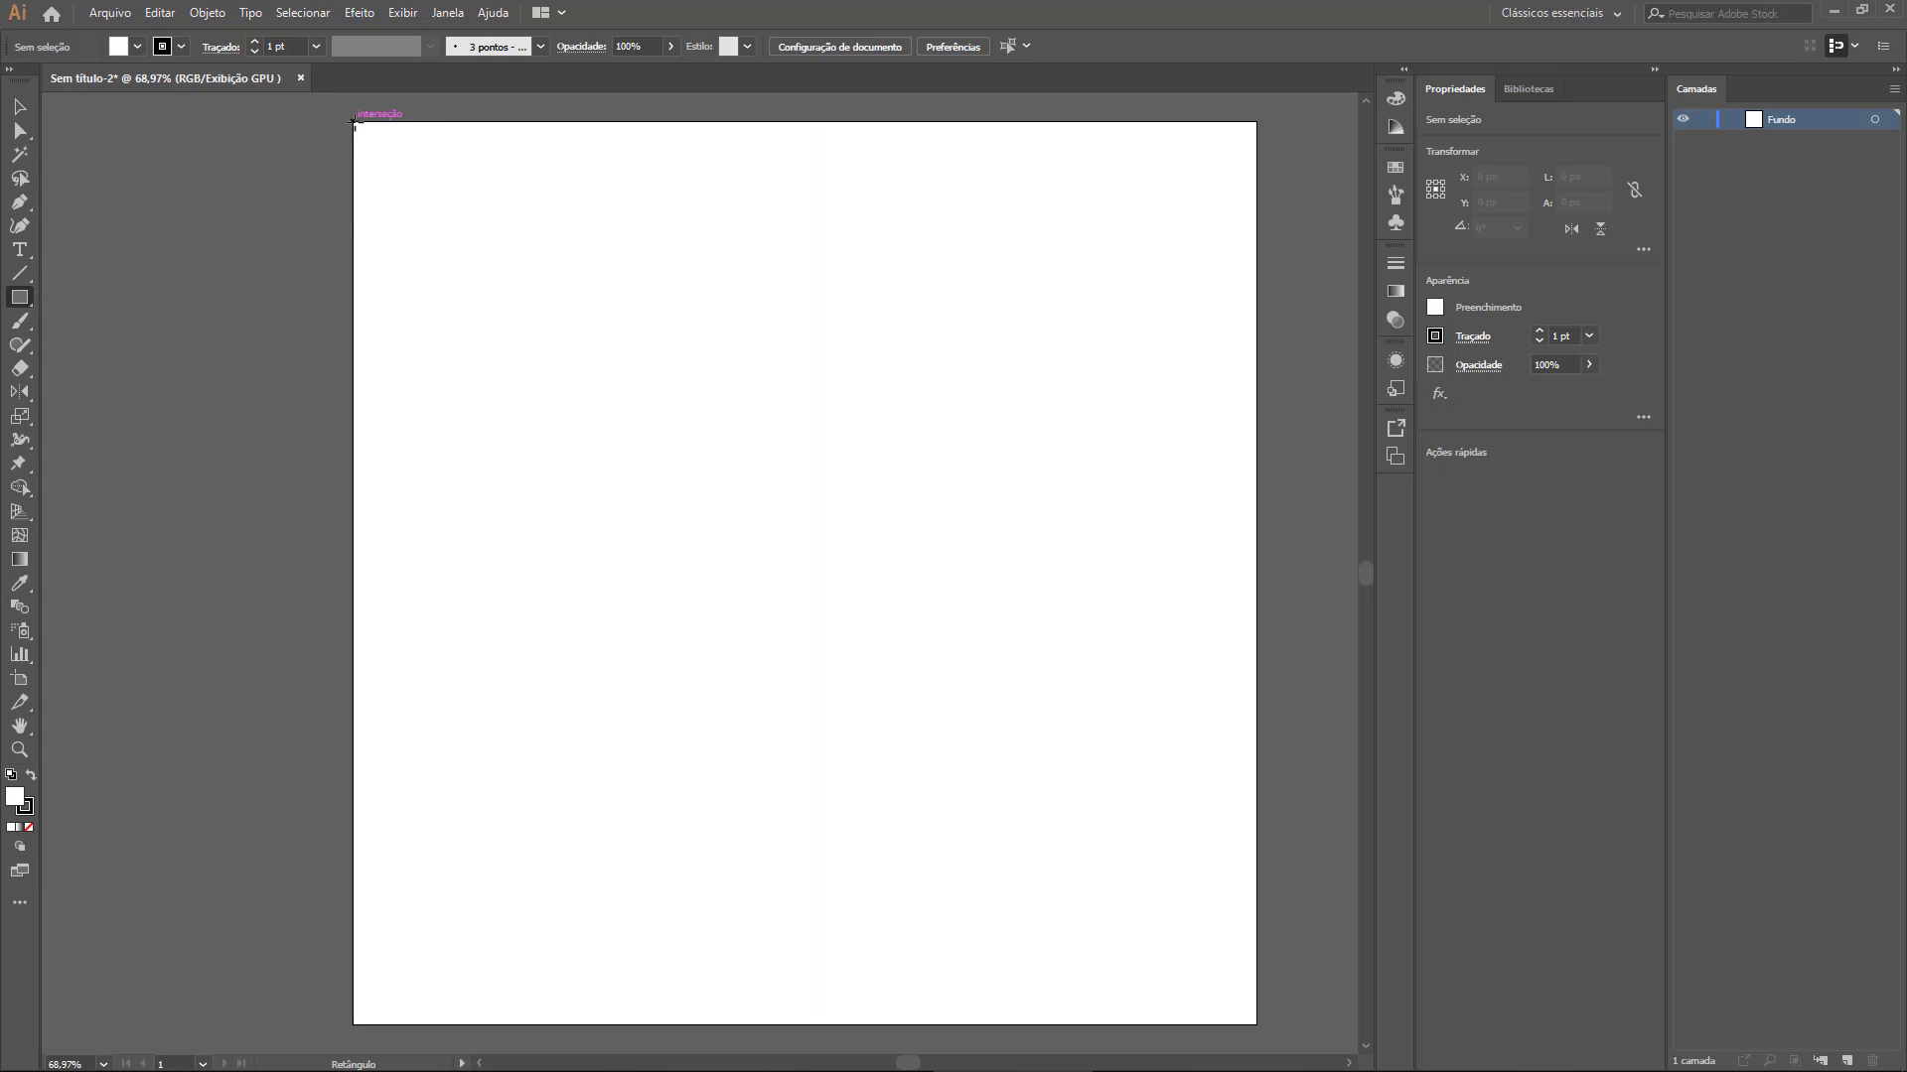
pyautogui.moveTo(353, 122); pyautogui.dragTo(1255, 1024)
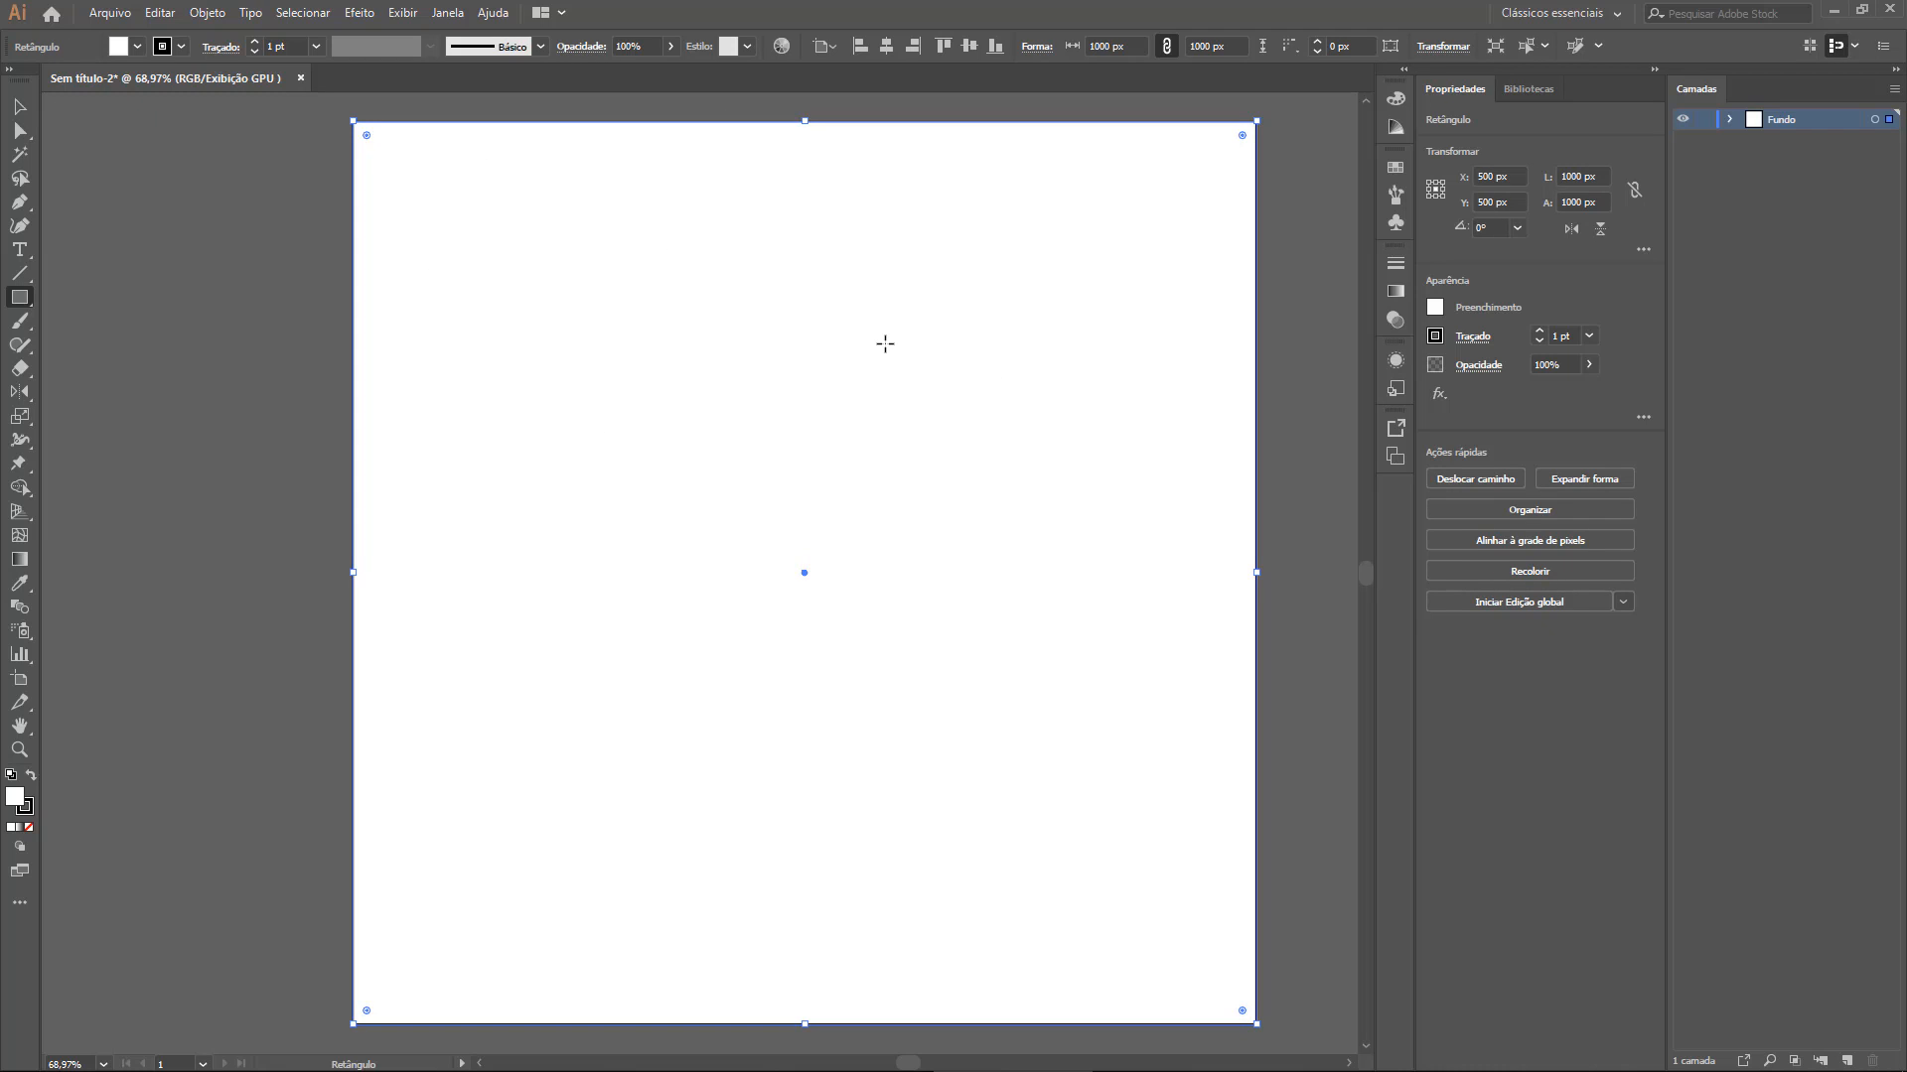
pyautogui.click(27, 809)
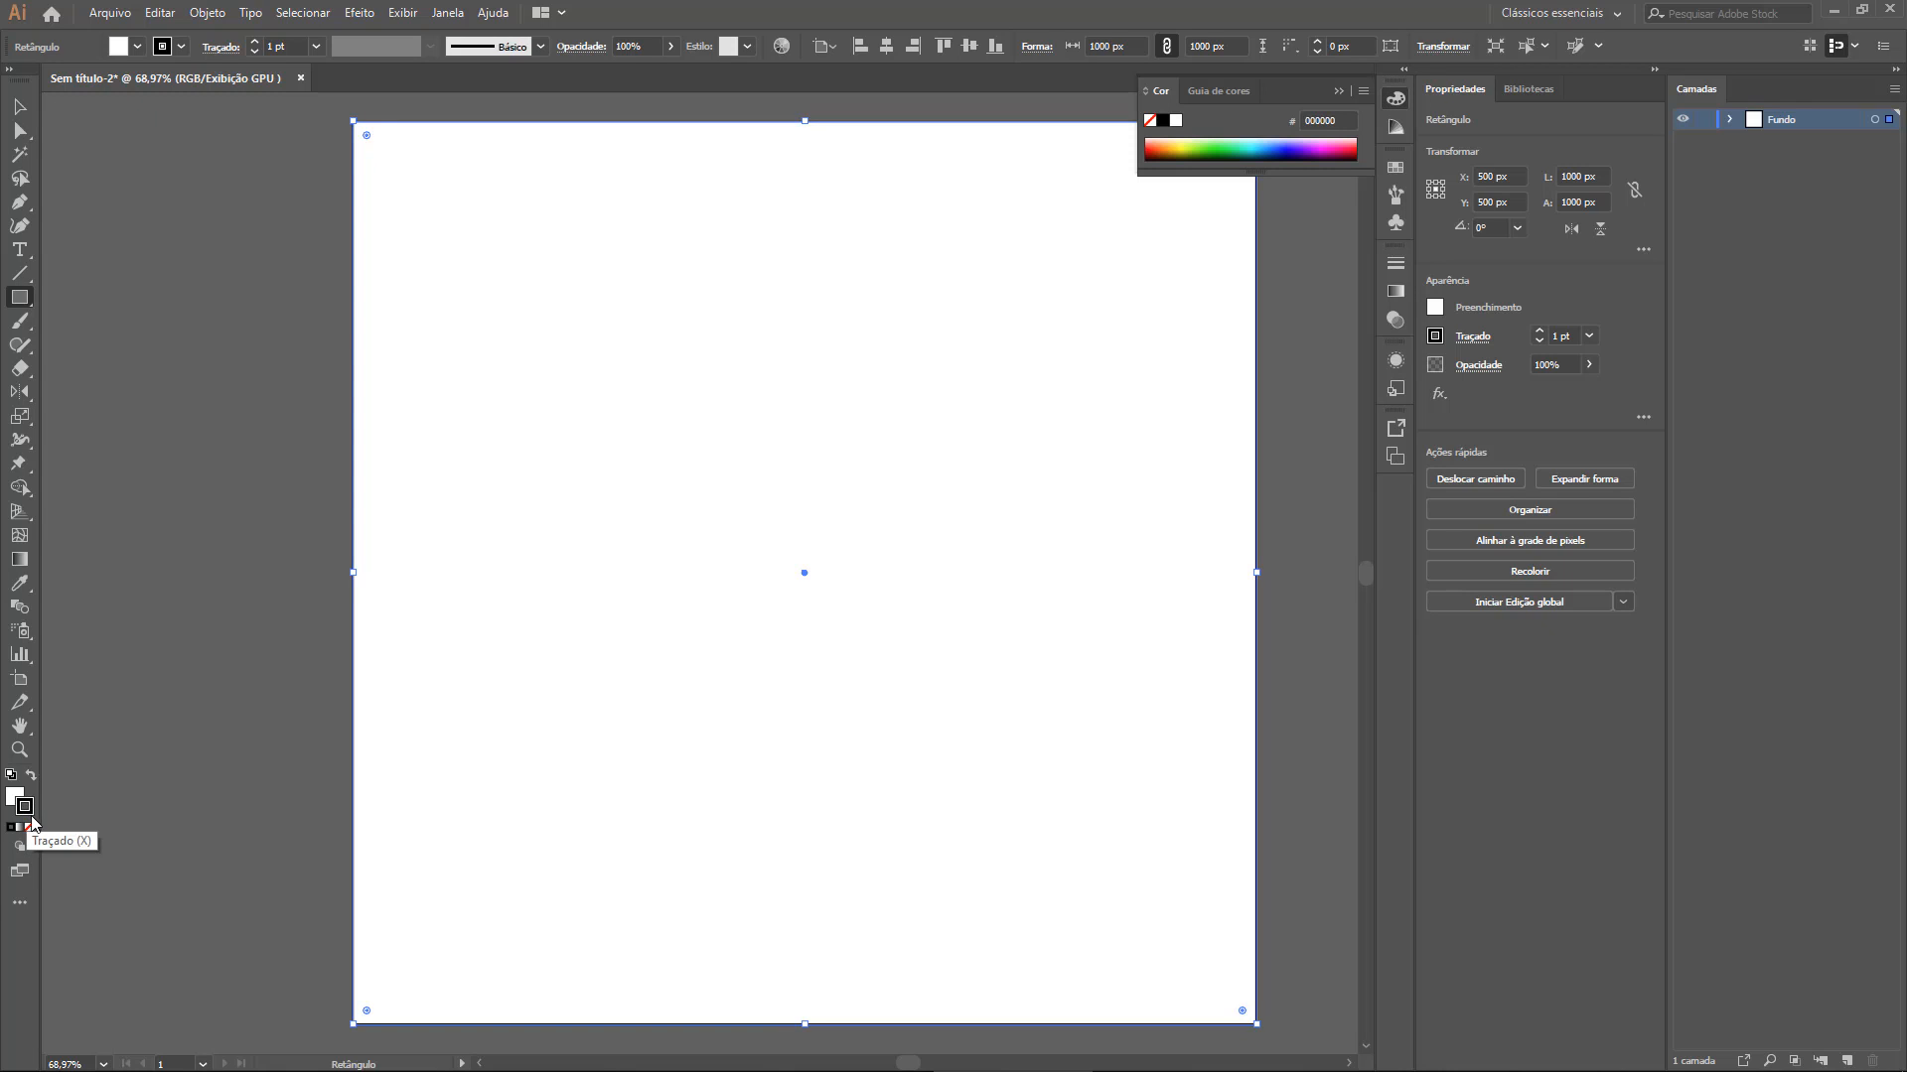
pyautogui.click(29, 830)
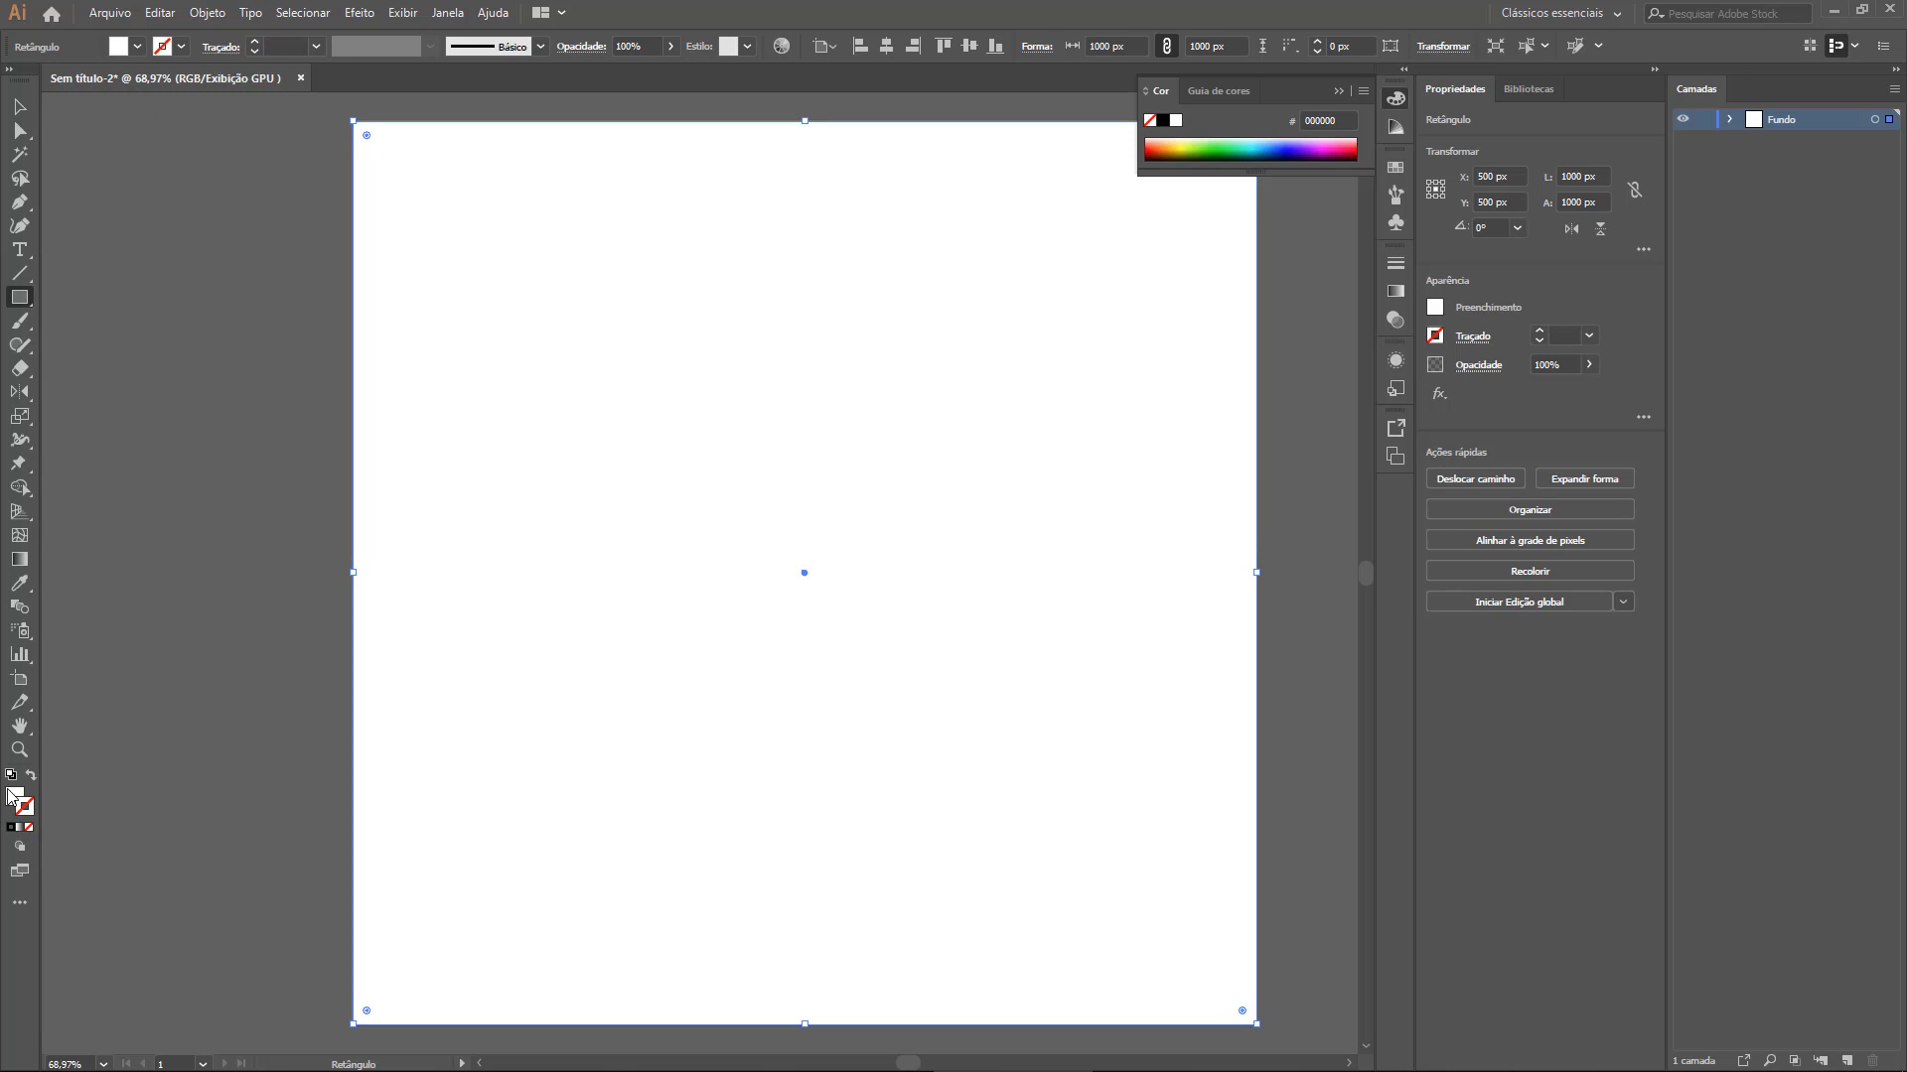
# Apply a radial white-to-black gradient to the background rectangle's fill
pyautogui.click(14, 801)
pyautogui.click(459, 15)
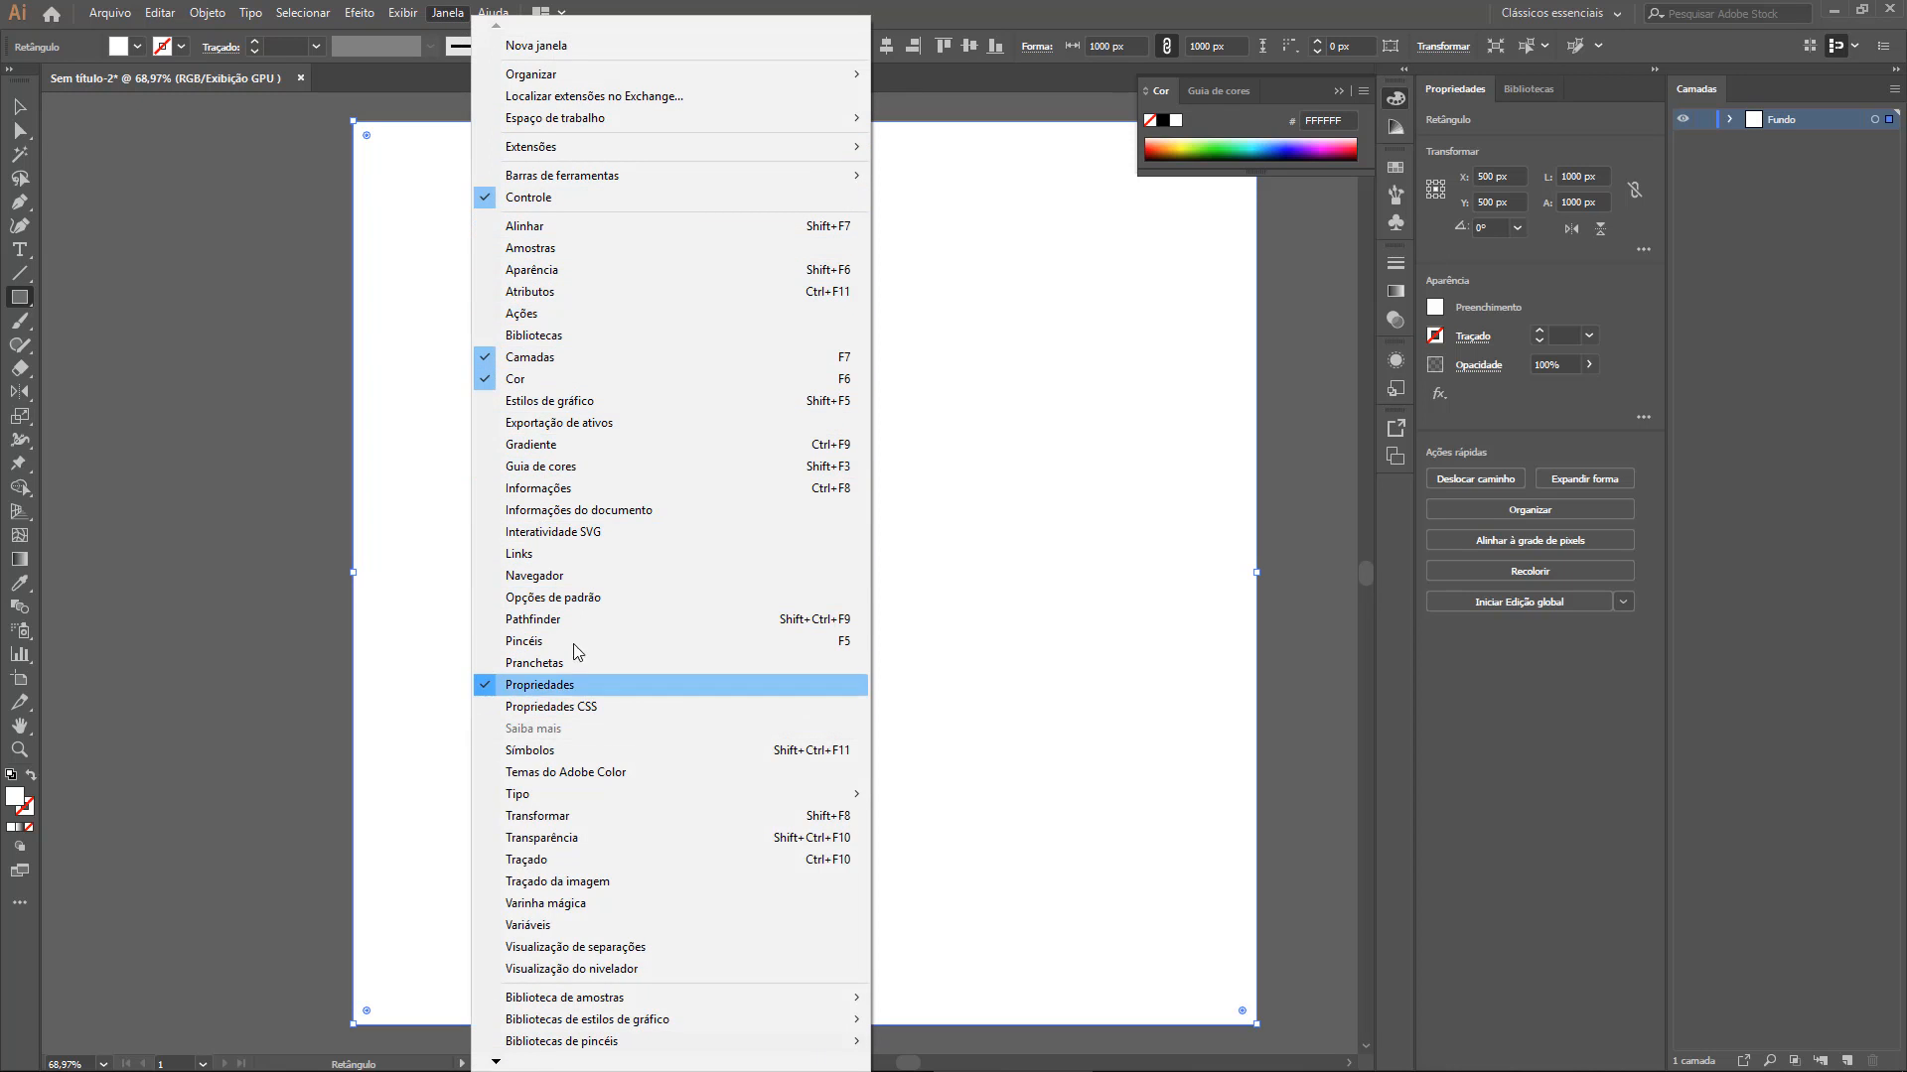
pyautogui.click(548, 447)
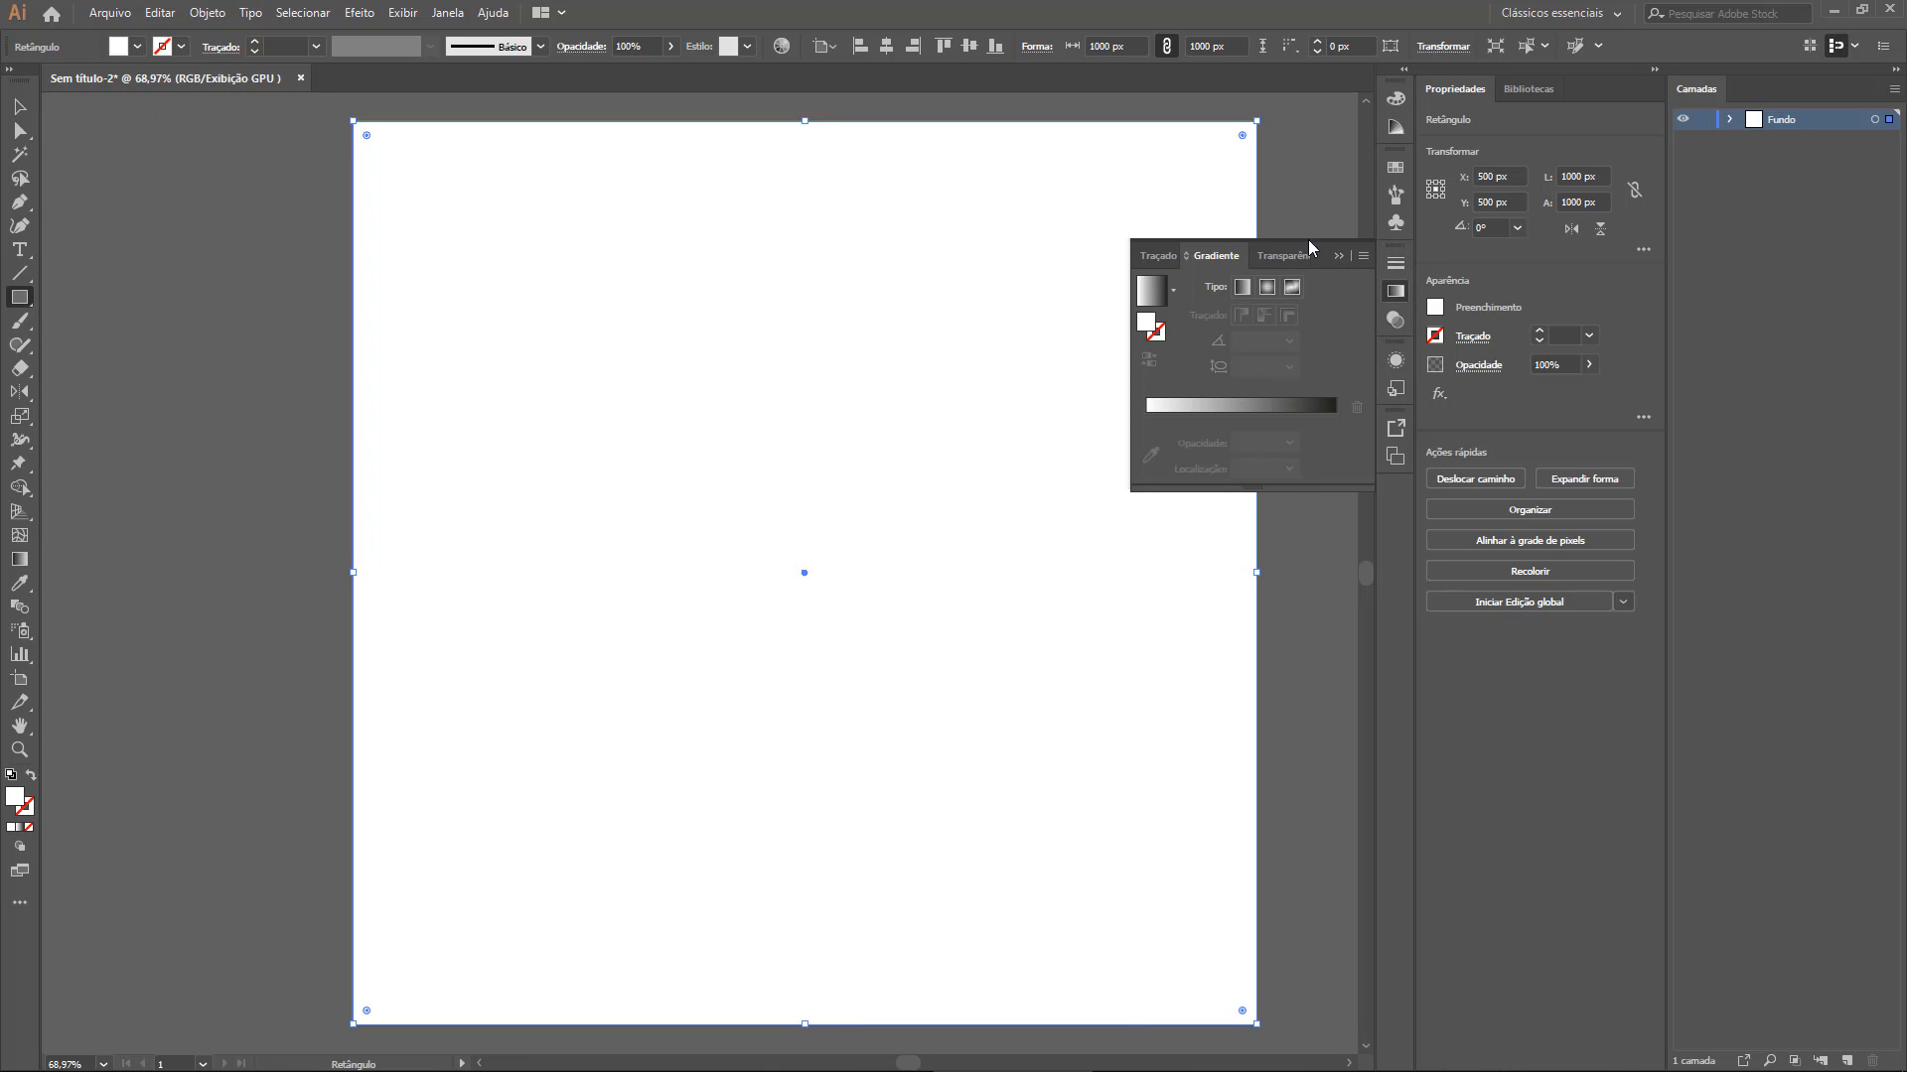
pyautogui.click(1146, 297)
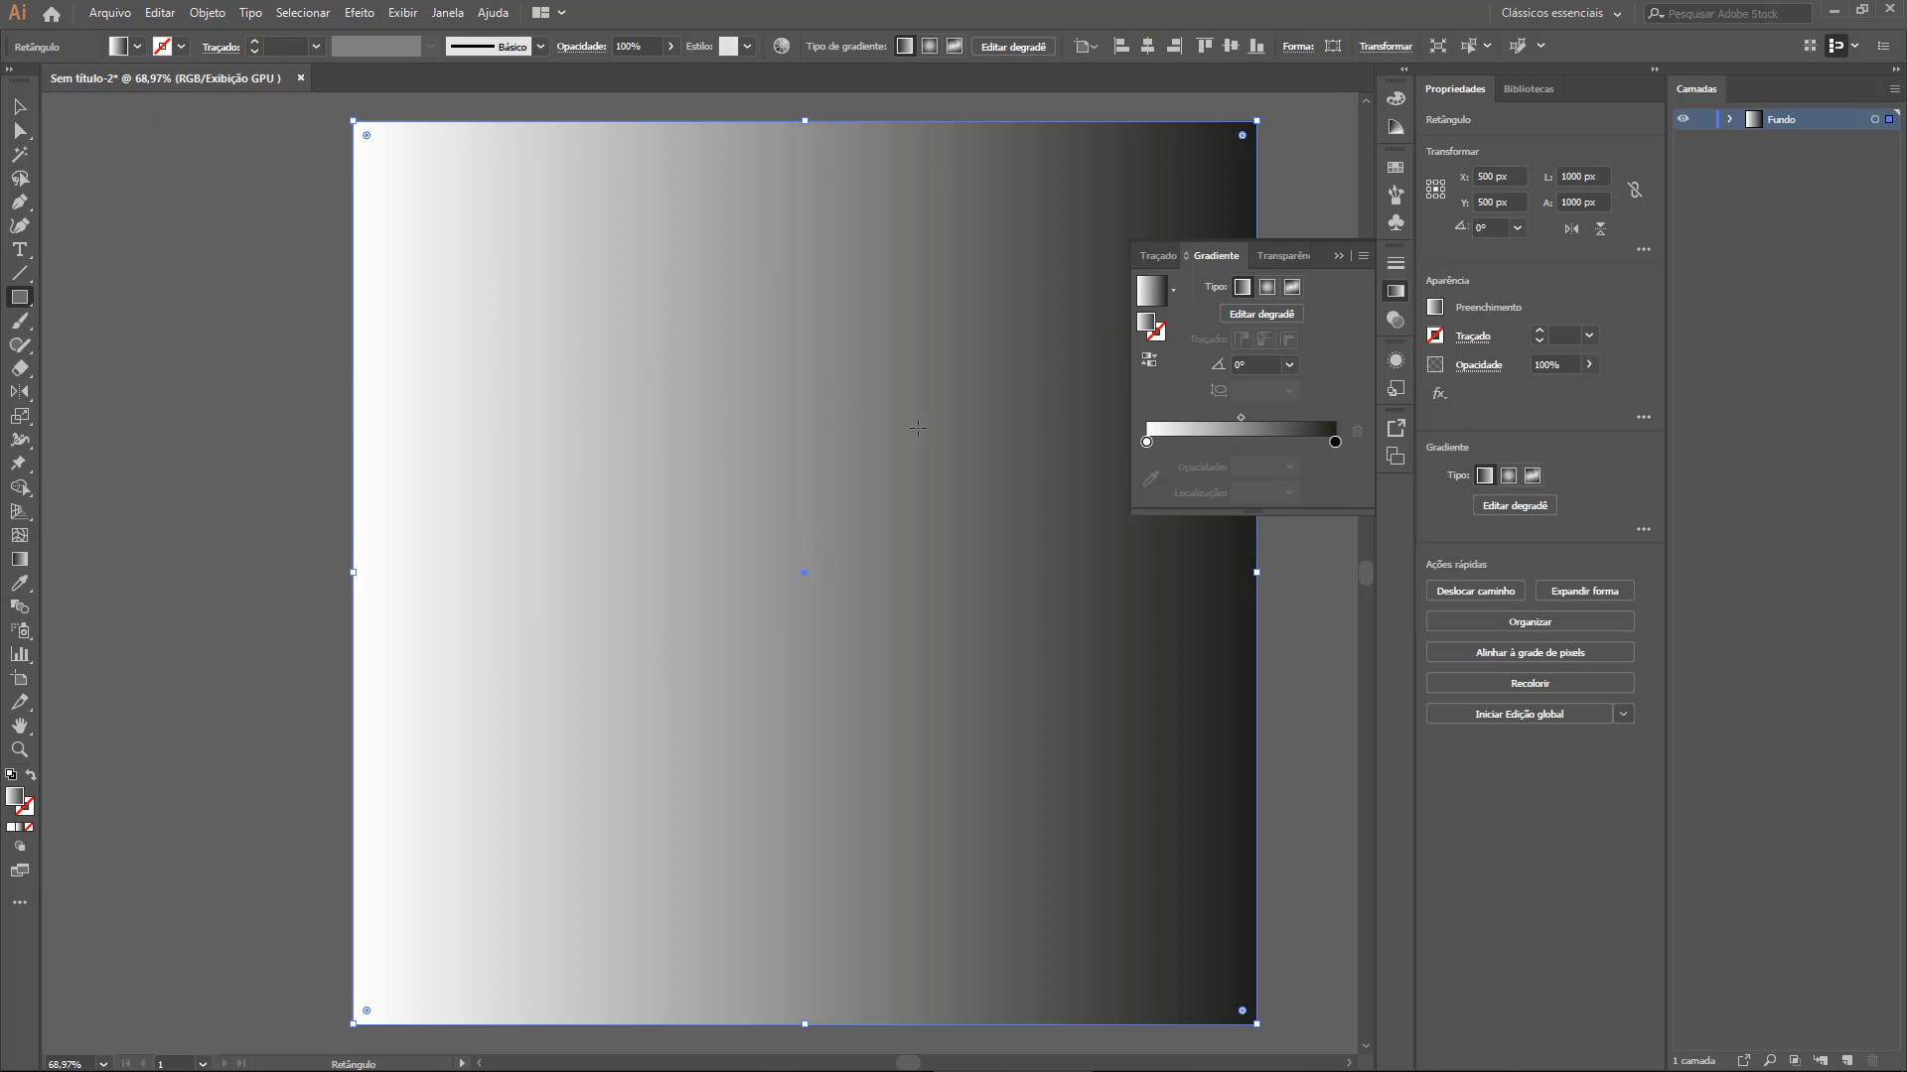
pyautogui.moveTo(873, 368); pyautogui.dragTo(706, 369)
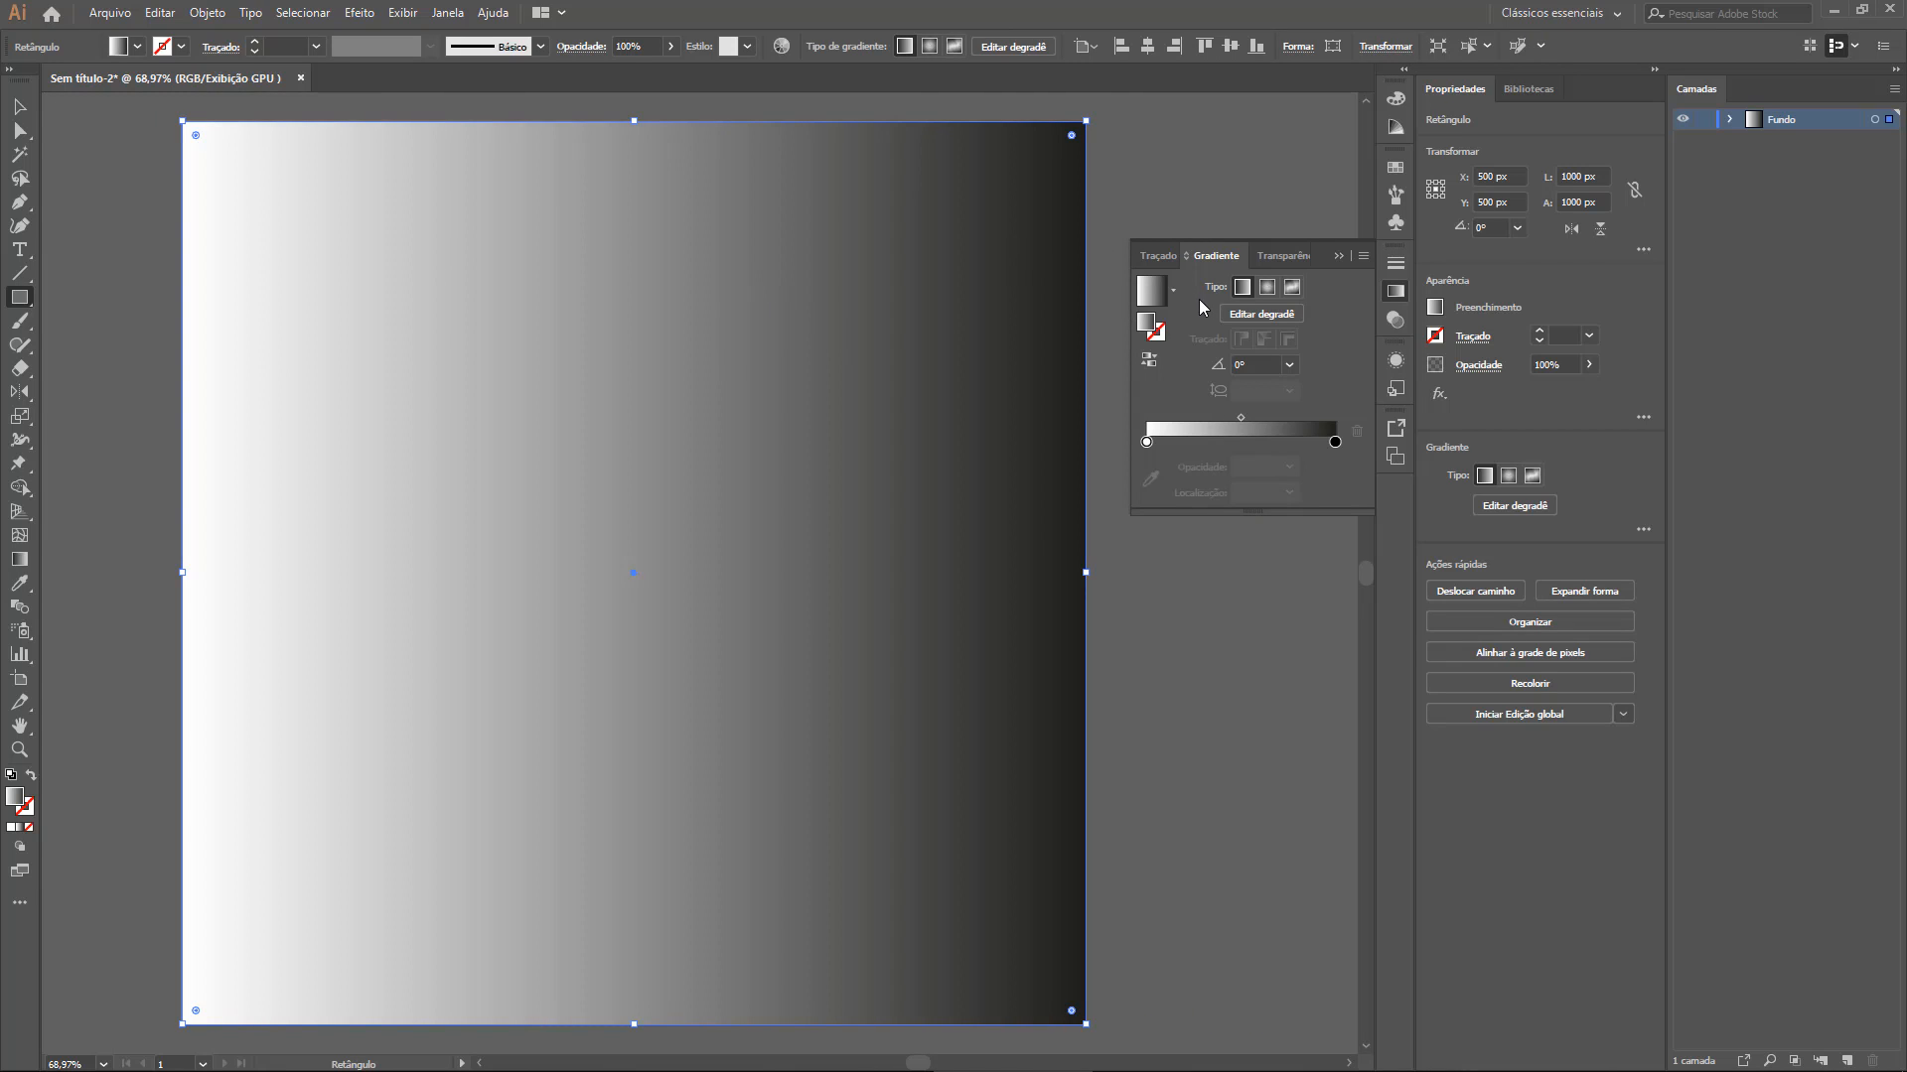
pyautogui.click(1267, 288)
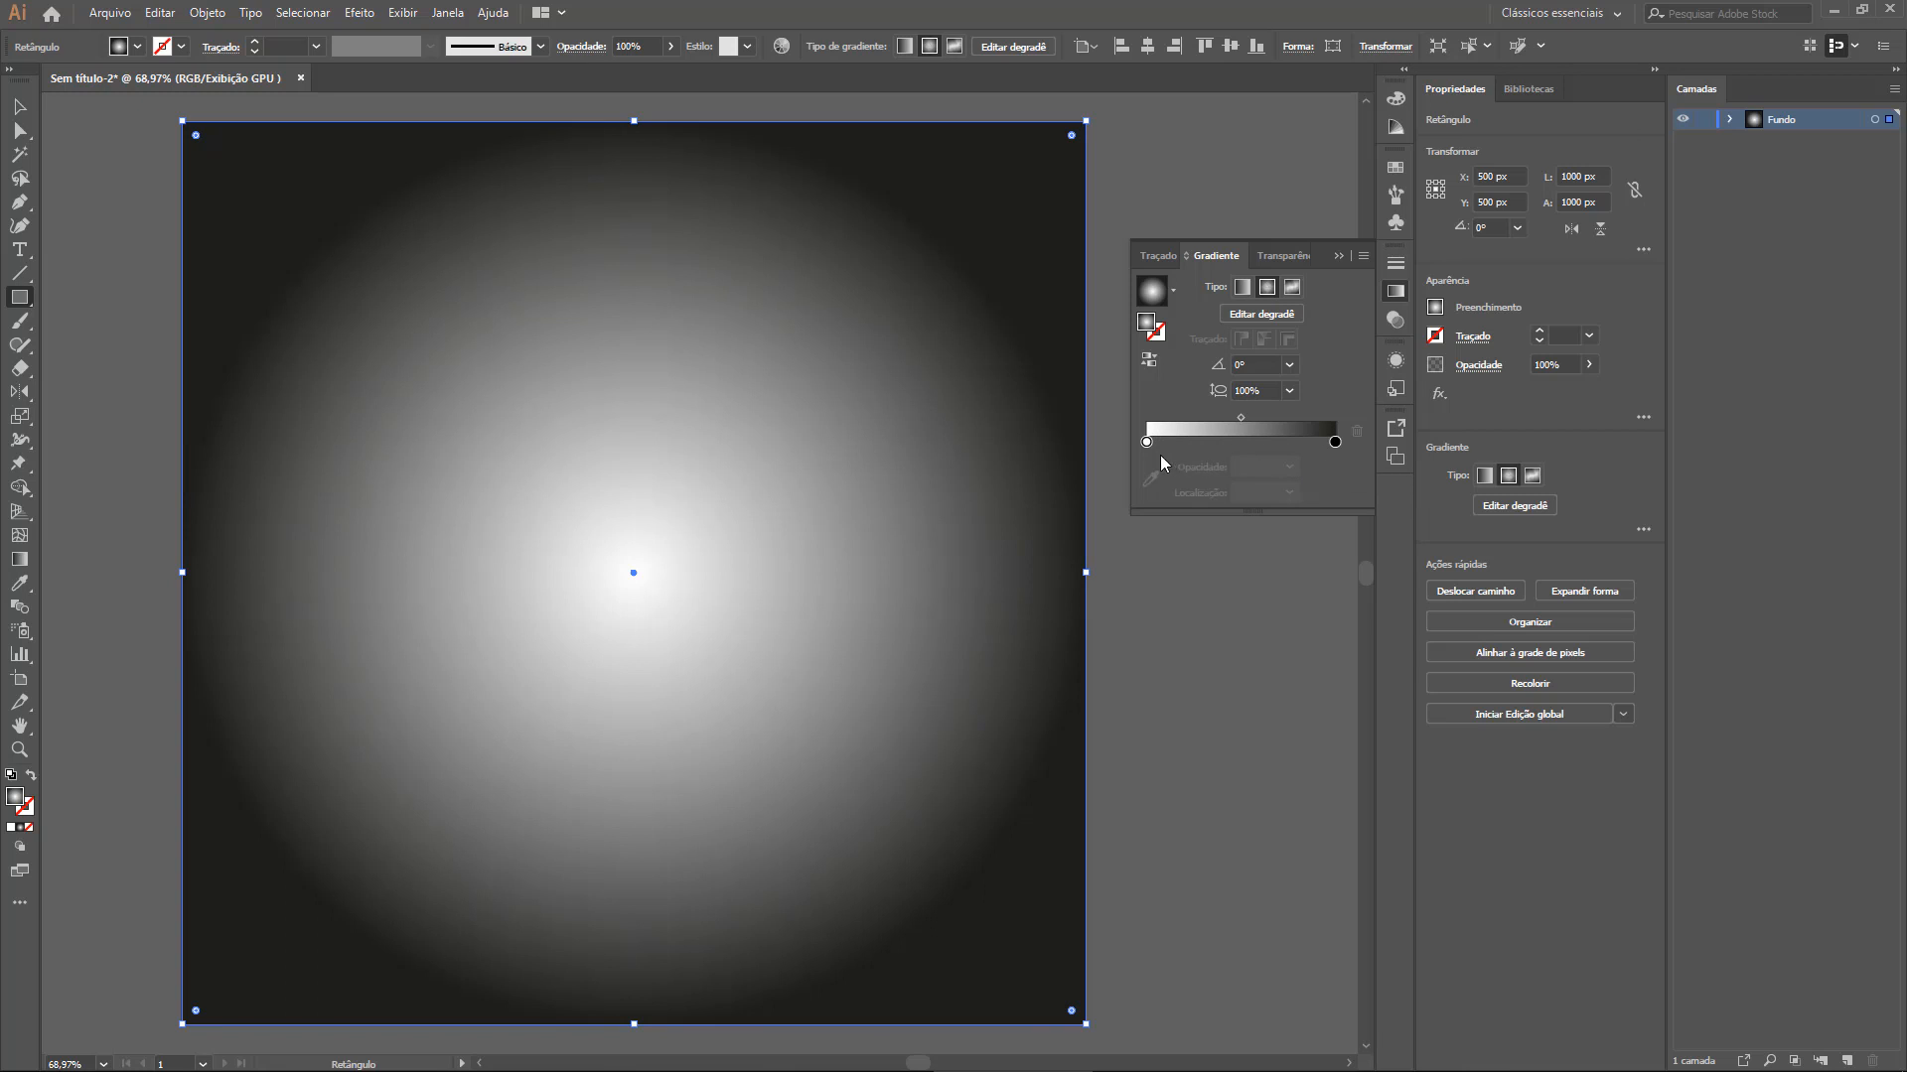
# Switch the radial gradient's white centre stop from grayscale to RGB and set its green value to 0
pyautogui.click(1147, 443)
pyautogui.doubleClick(1148, 443)
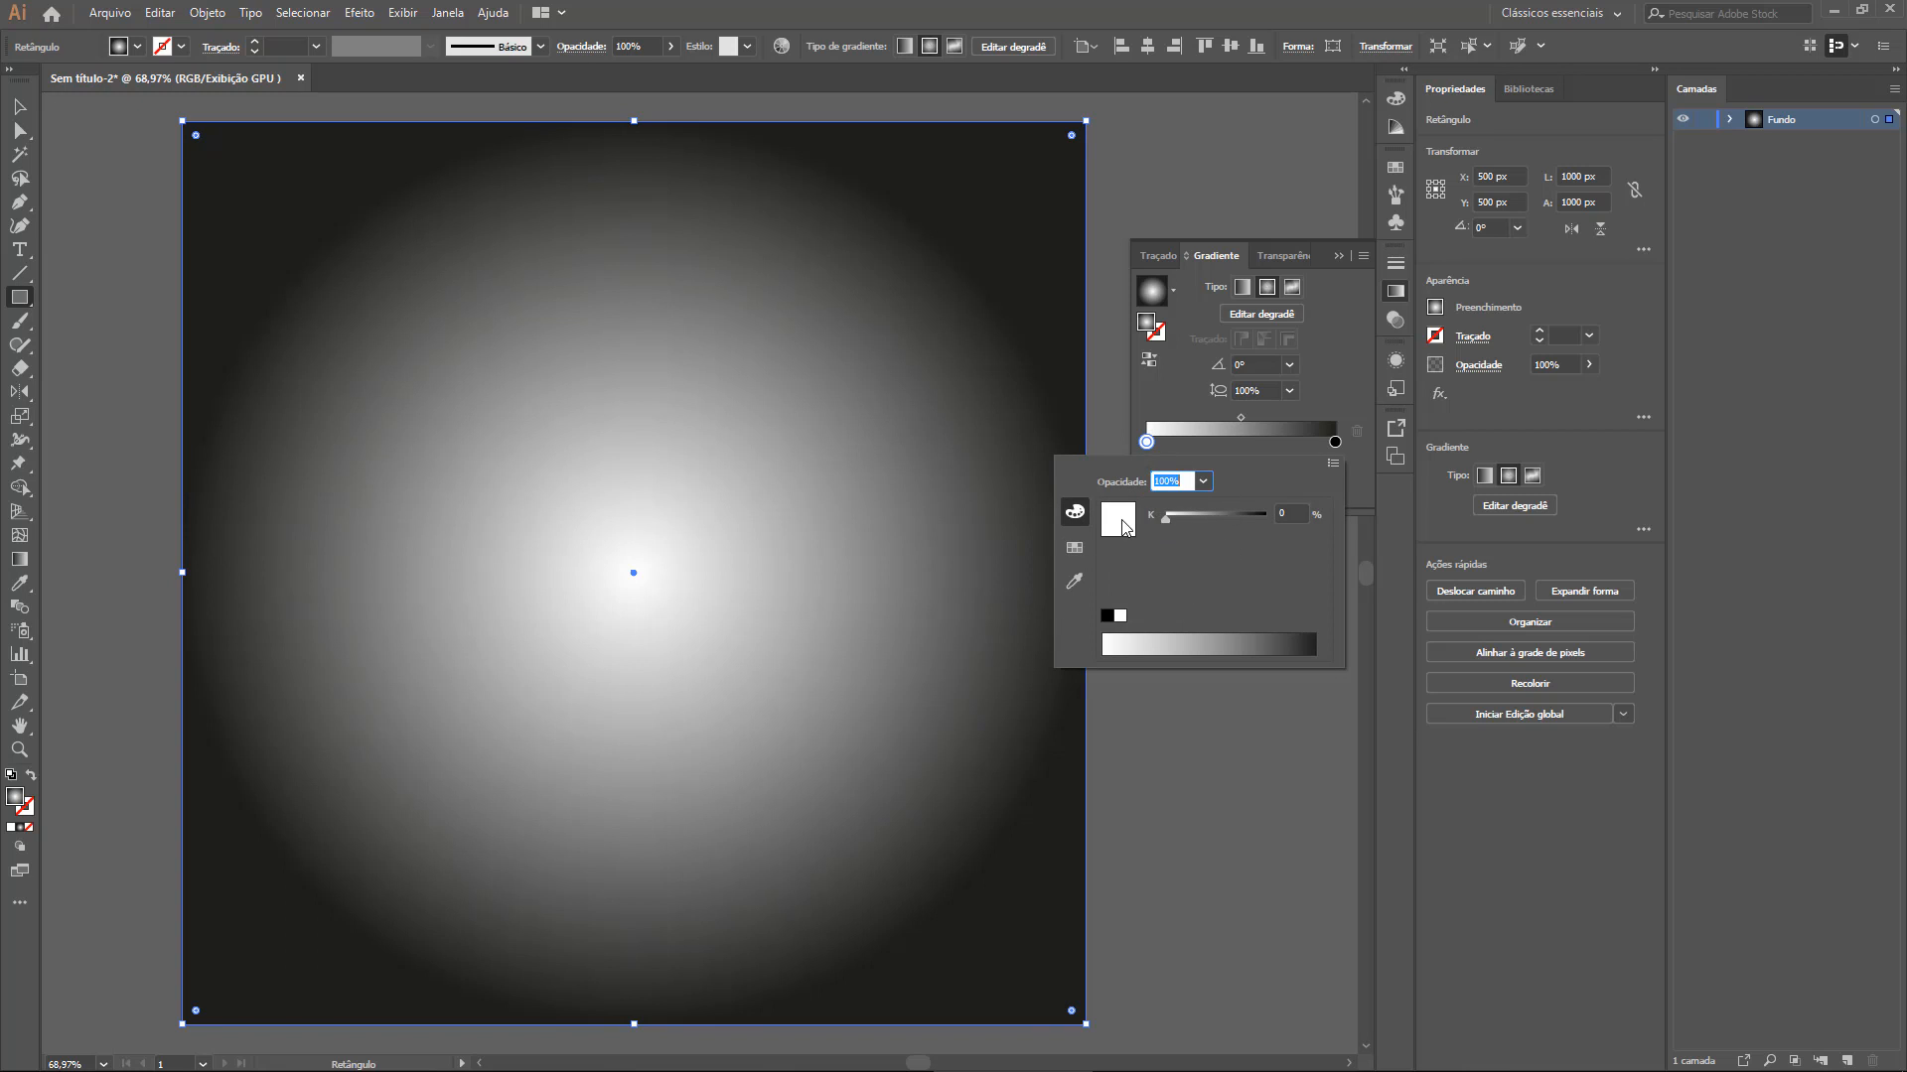
pyautogui.click(1332, 464)
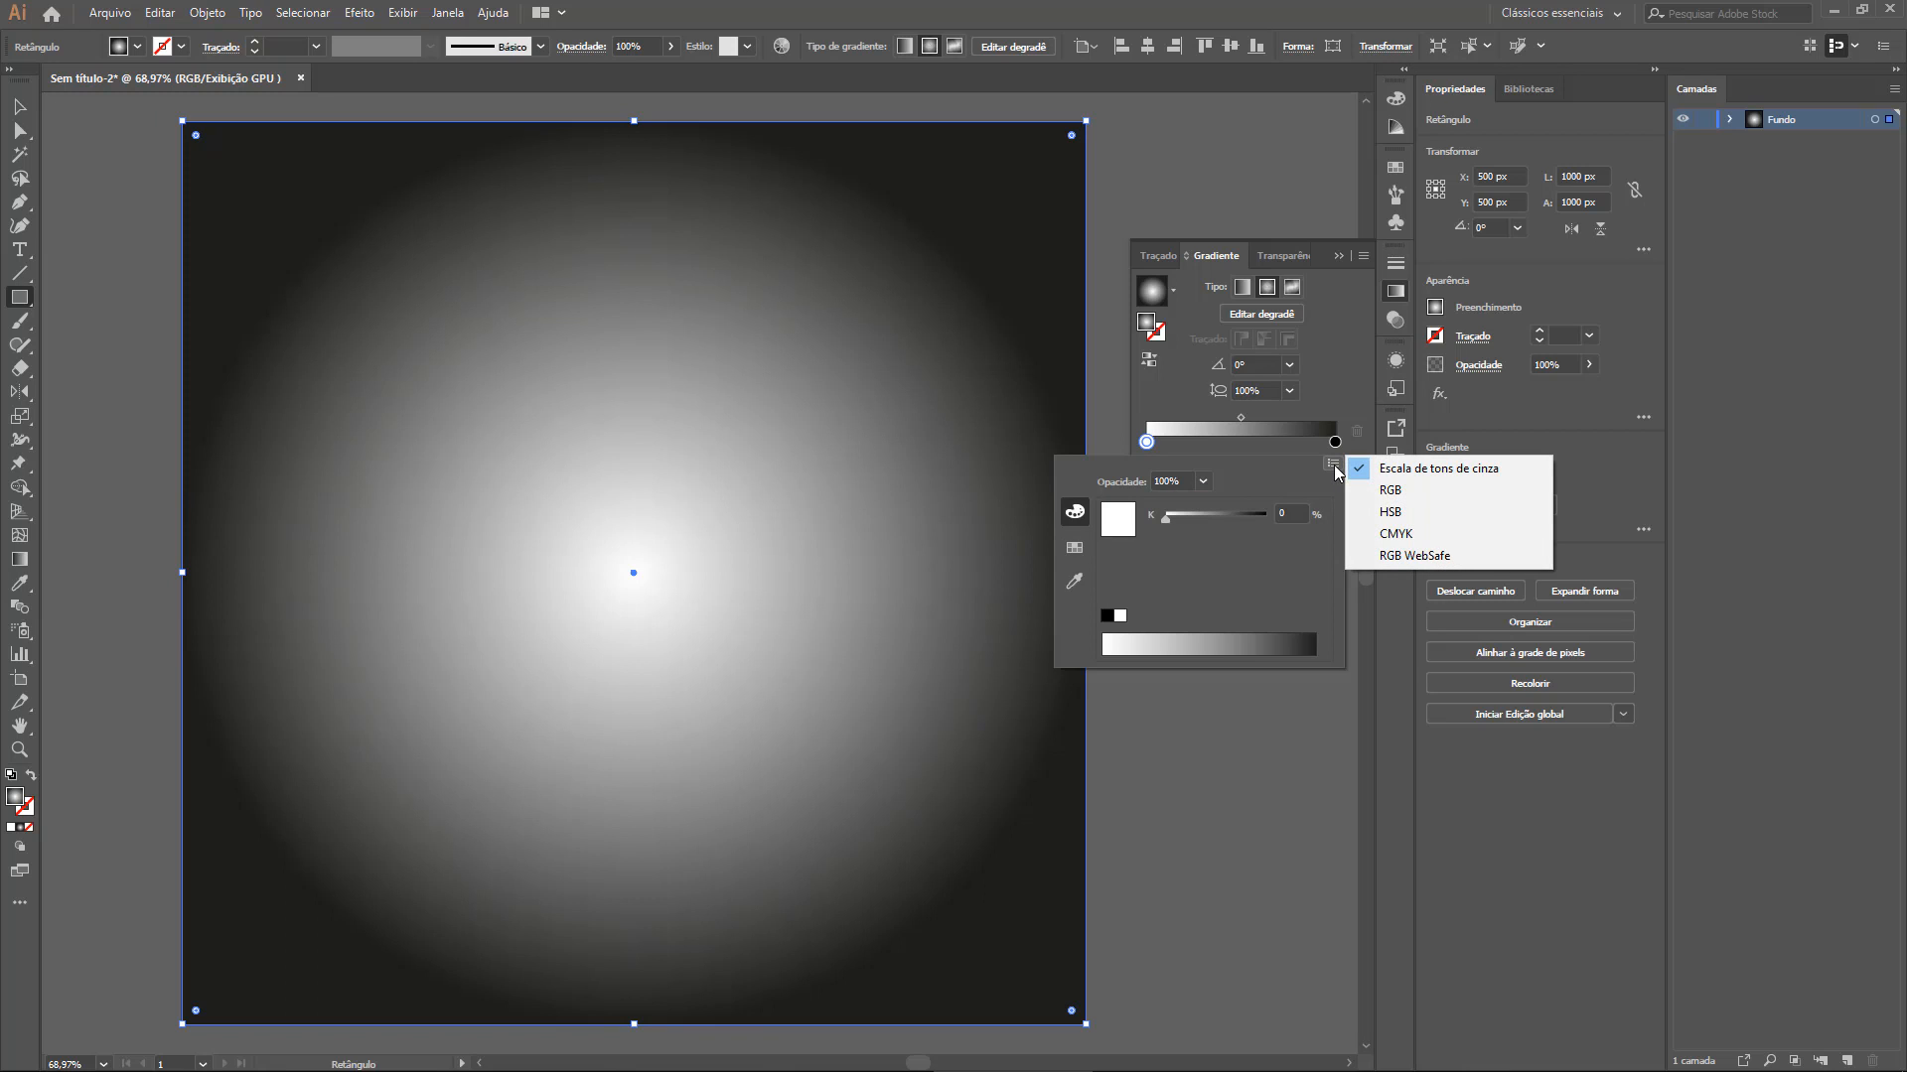
pyautogui.click(1388, 491)
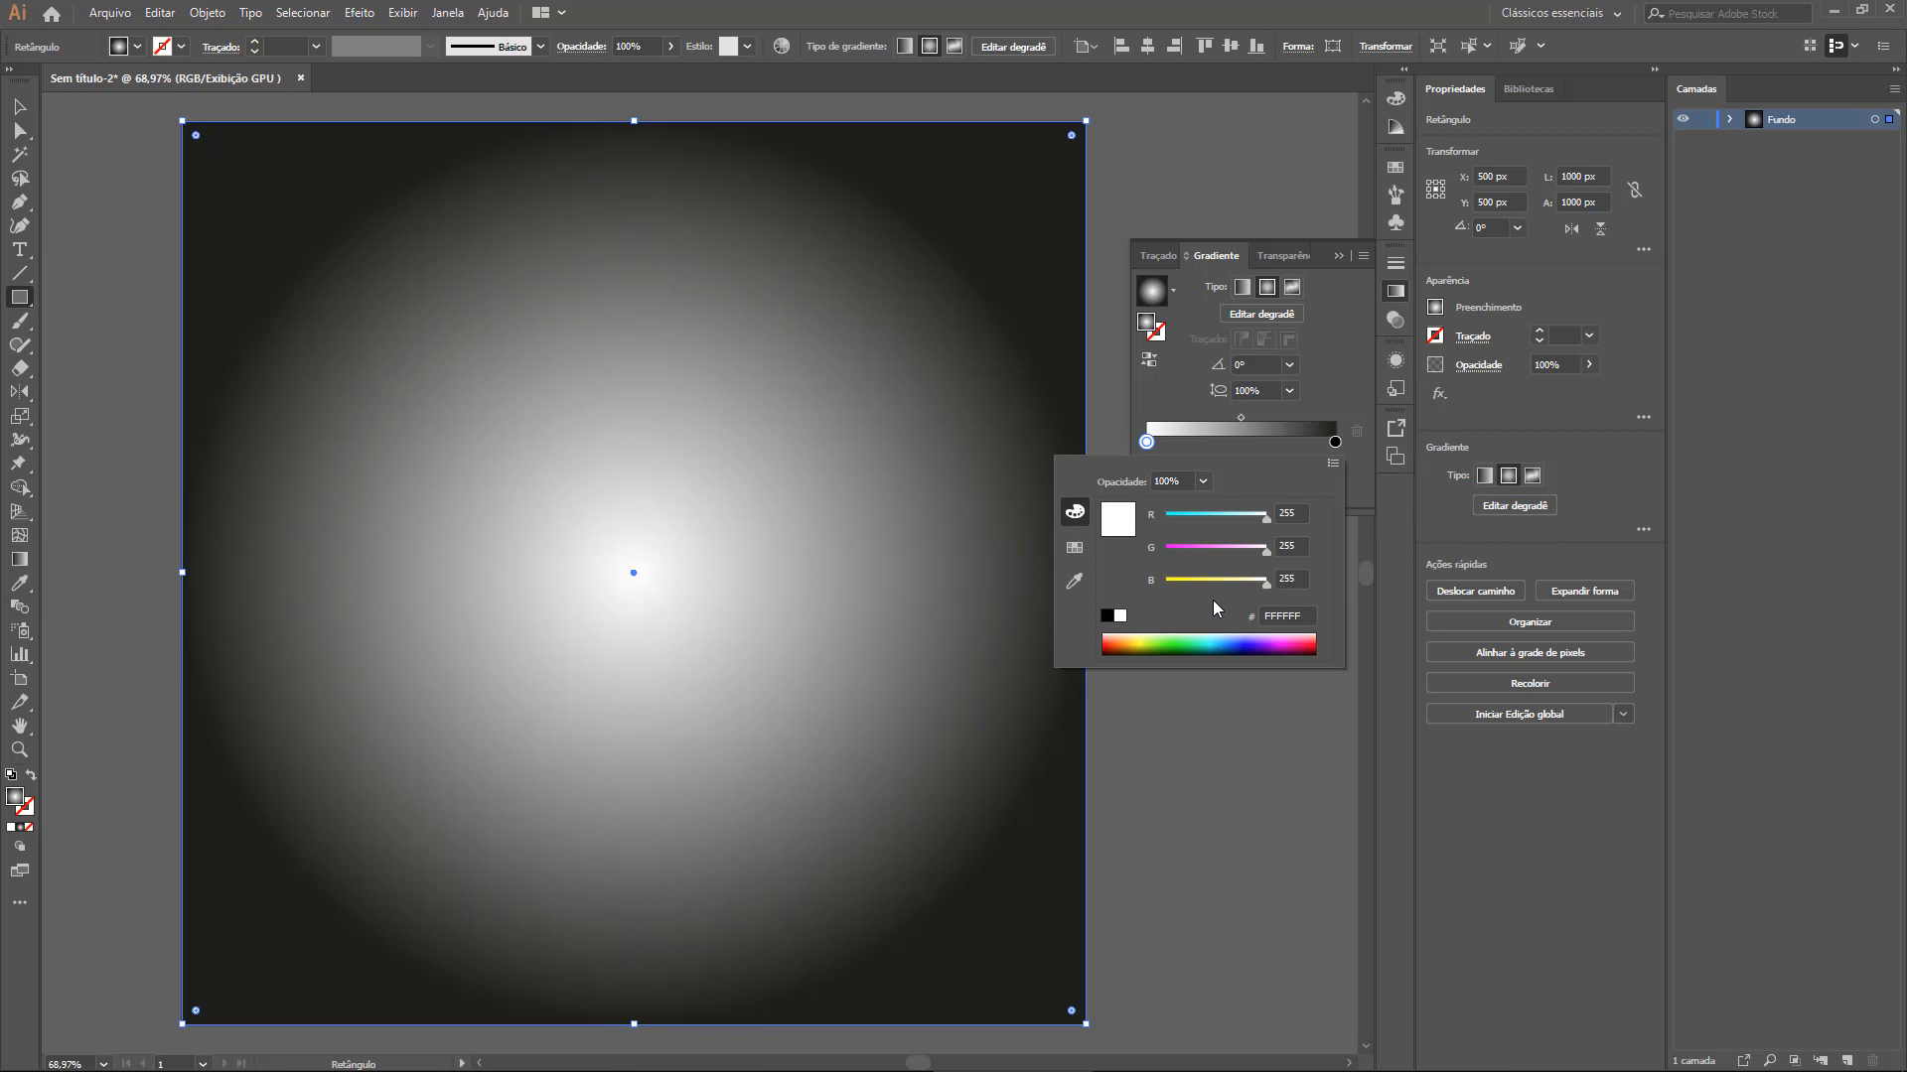
pyautogui.click(1264, 549)
pyautogui.moveTo(1209, 554); pyautogui.dragTo(1165, 549)
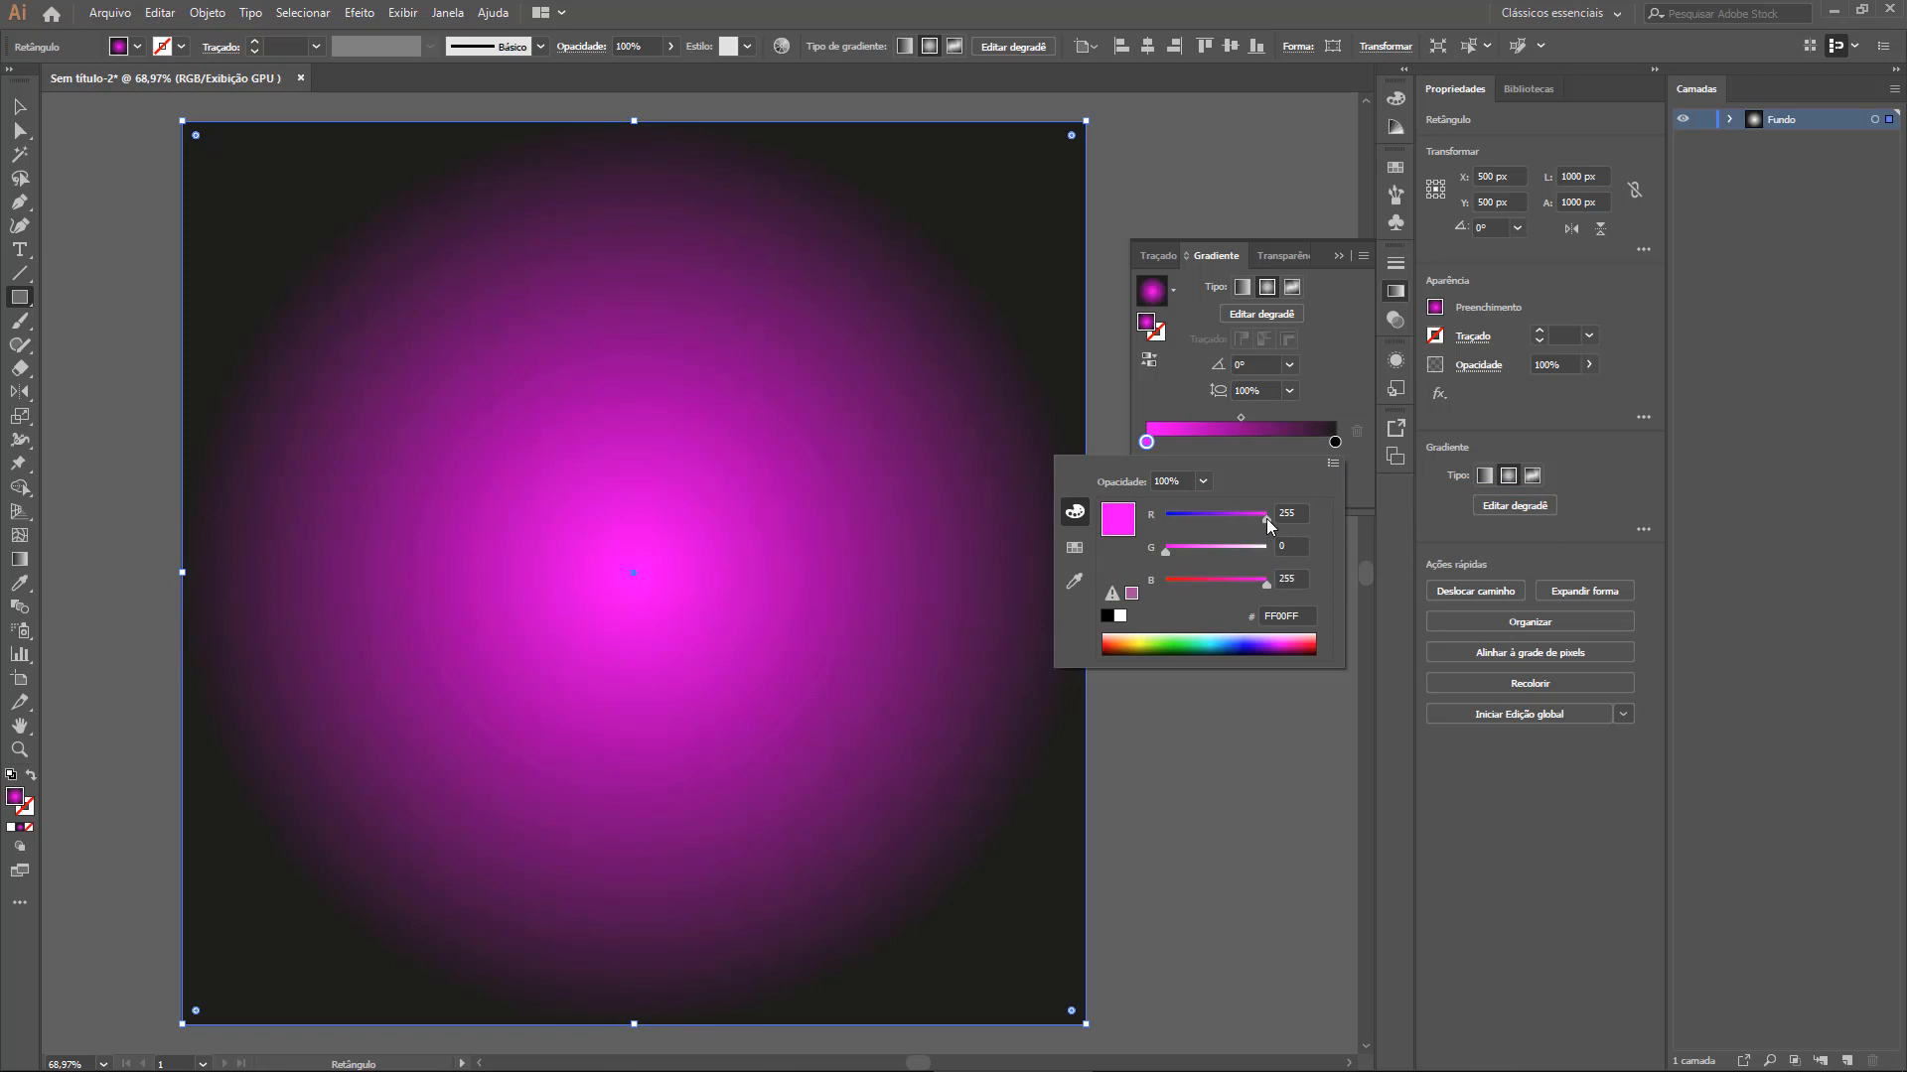
# Adjust the gradient's centre stop to purple with red 132 and blue 174
pyautogui.moveTo(1266, 517); pyautogui.dragTo(1197, 517)
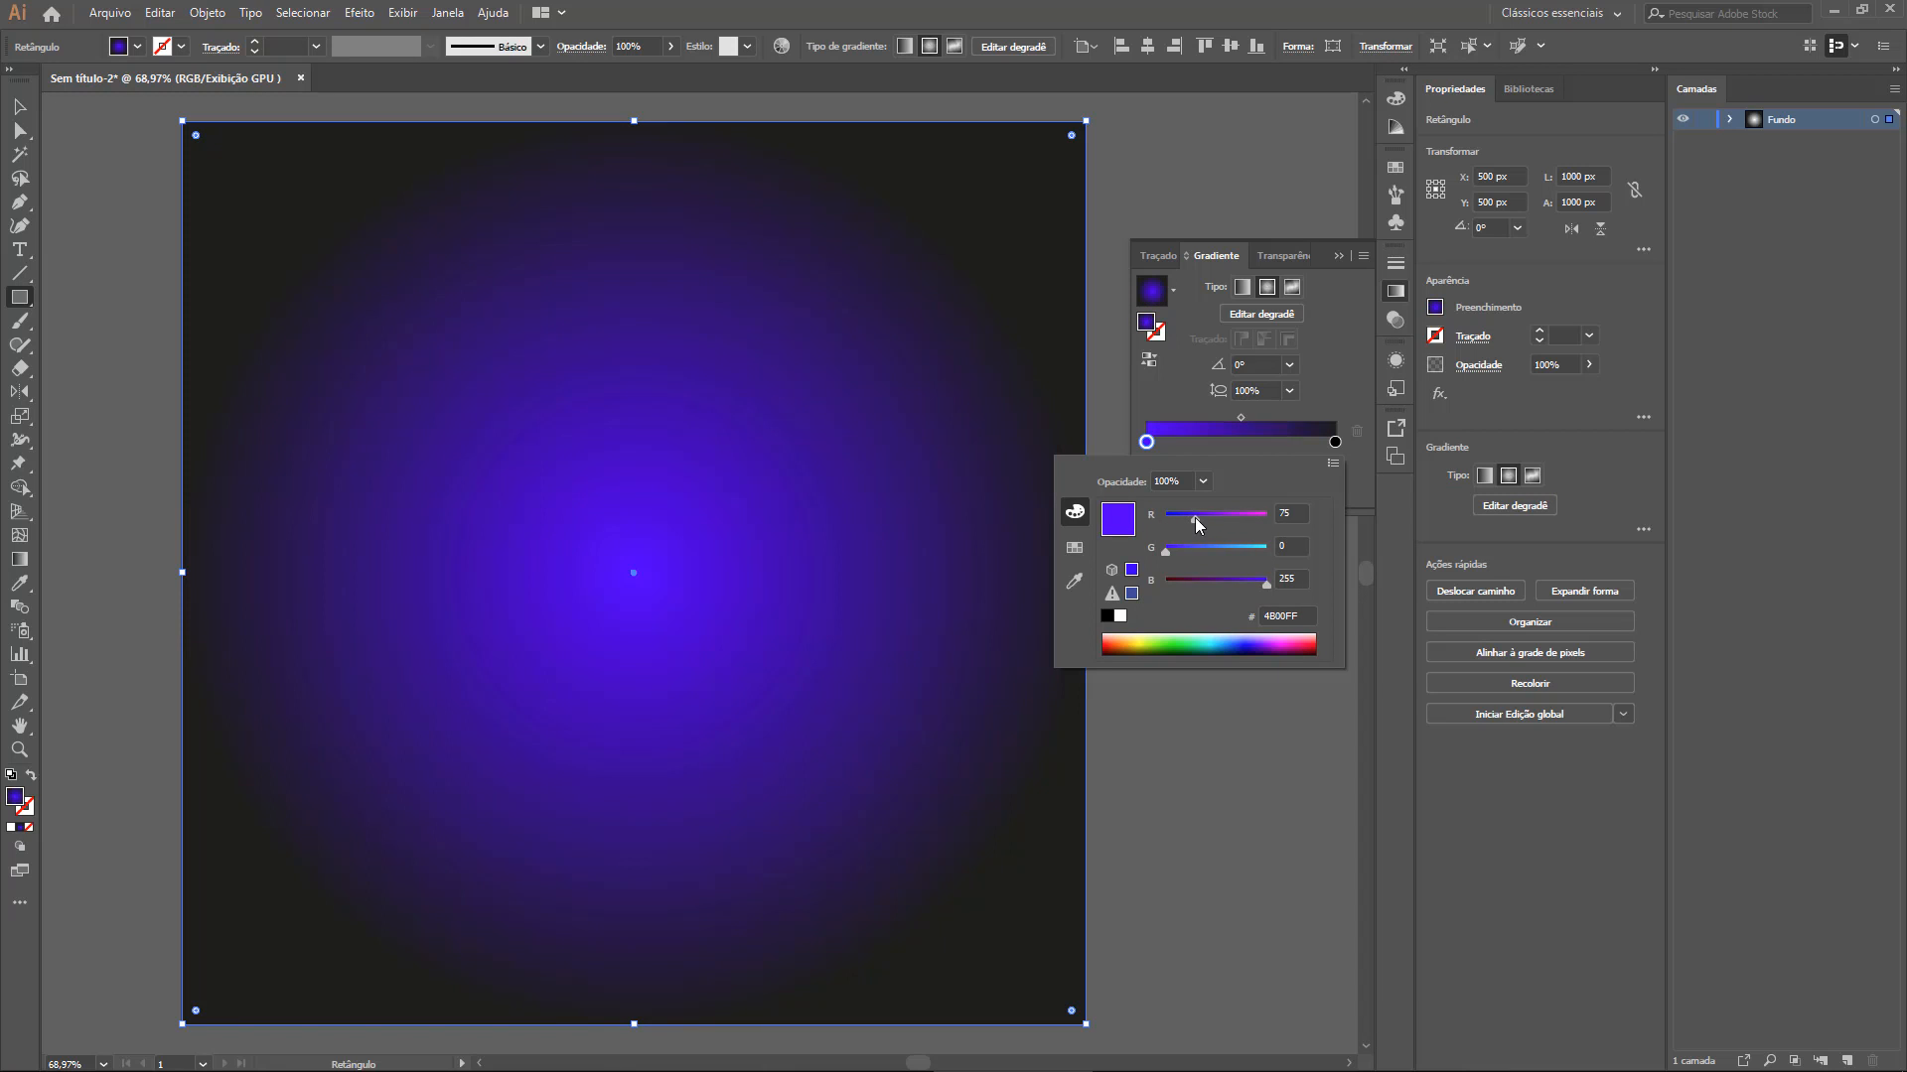
pyautogui.moveTo(1208, 584)
pyautogui.mouseDown()
pyautogui.moveTo(1164, 584)
pyautogui.moveTo(1230, 584)
pyautogui.mouseUp()
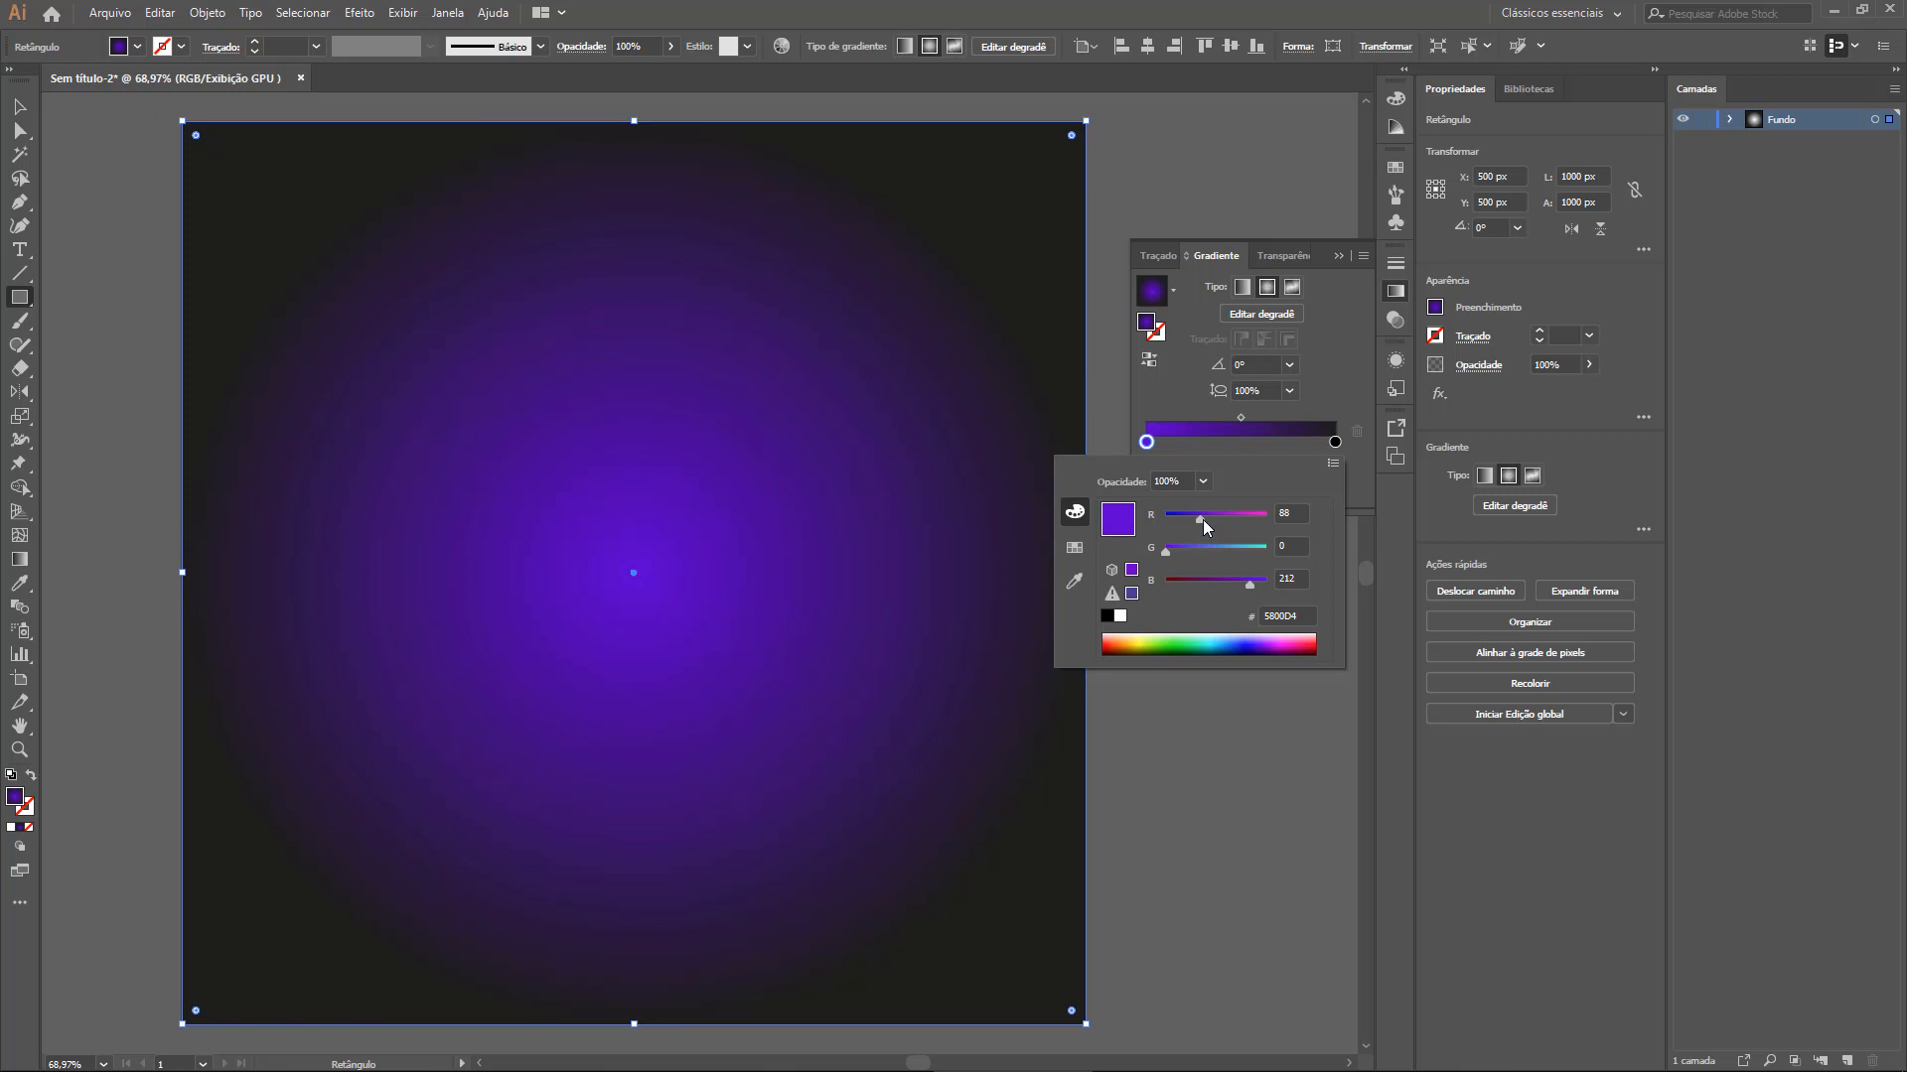
pyautogui.moveTo(1202, 521); pyautogui.dragTo(1220, 519)
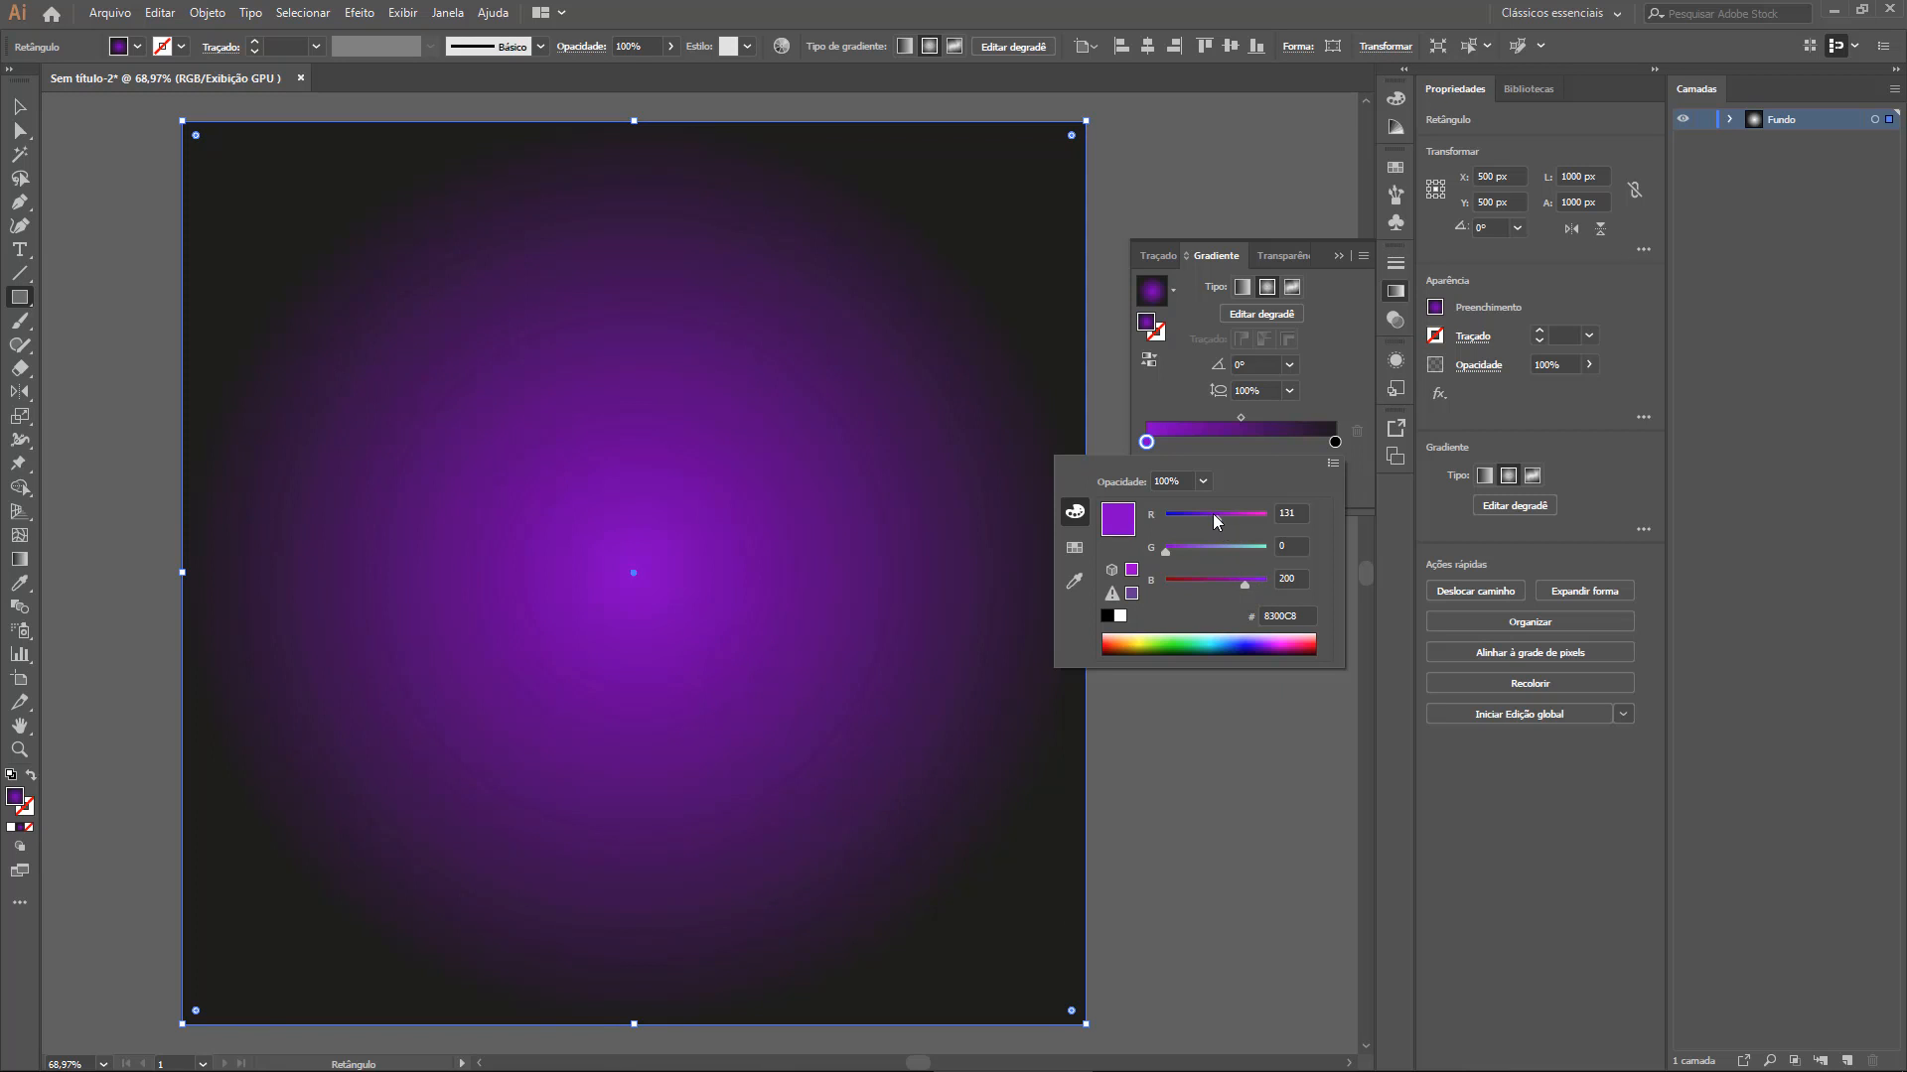
pyautogui.moveTo(1213, 514); pyautogui.dragTo(1220, 518)
pyautogui.click(1213, 516)
pyautogui.click(1219, 516)
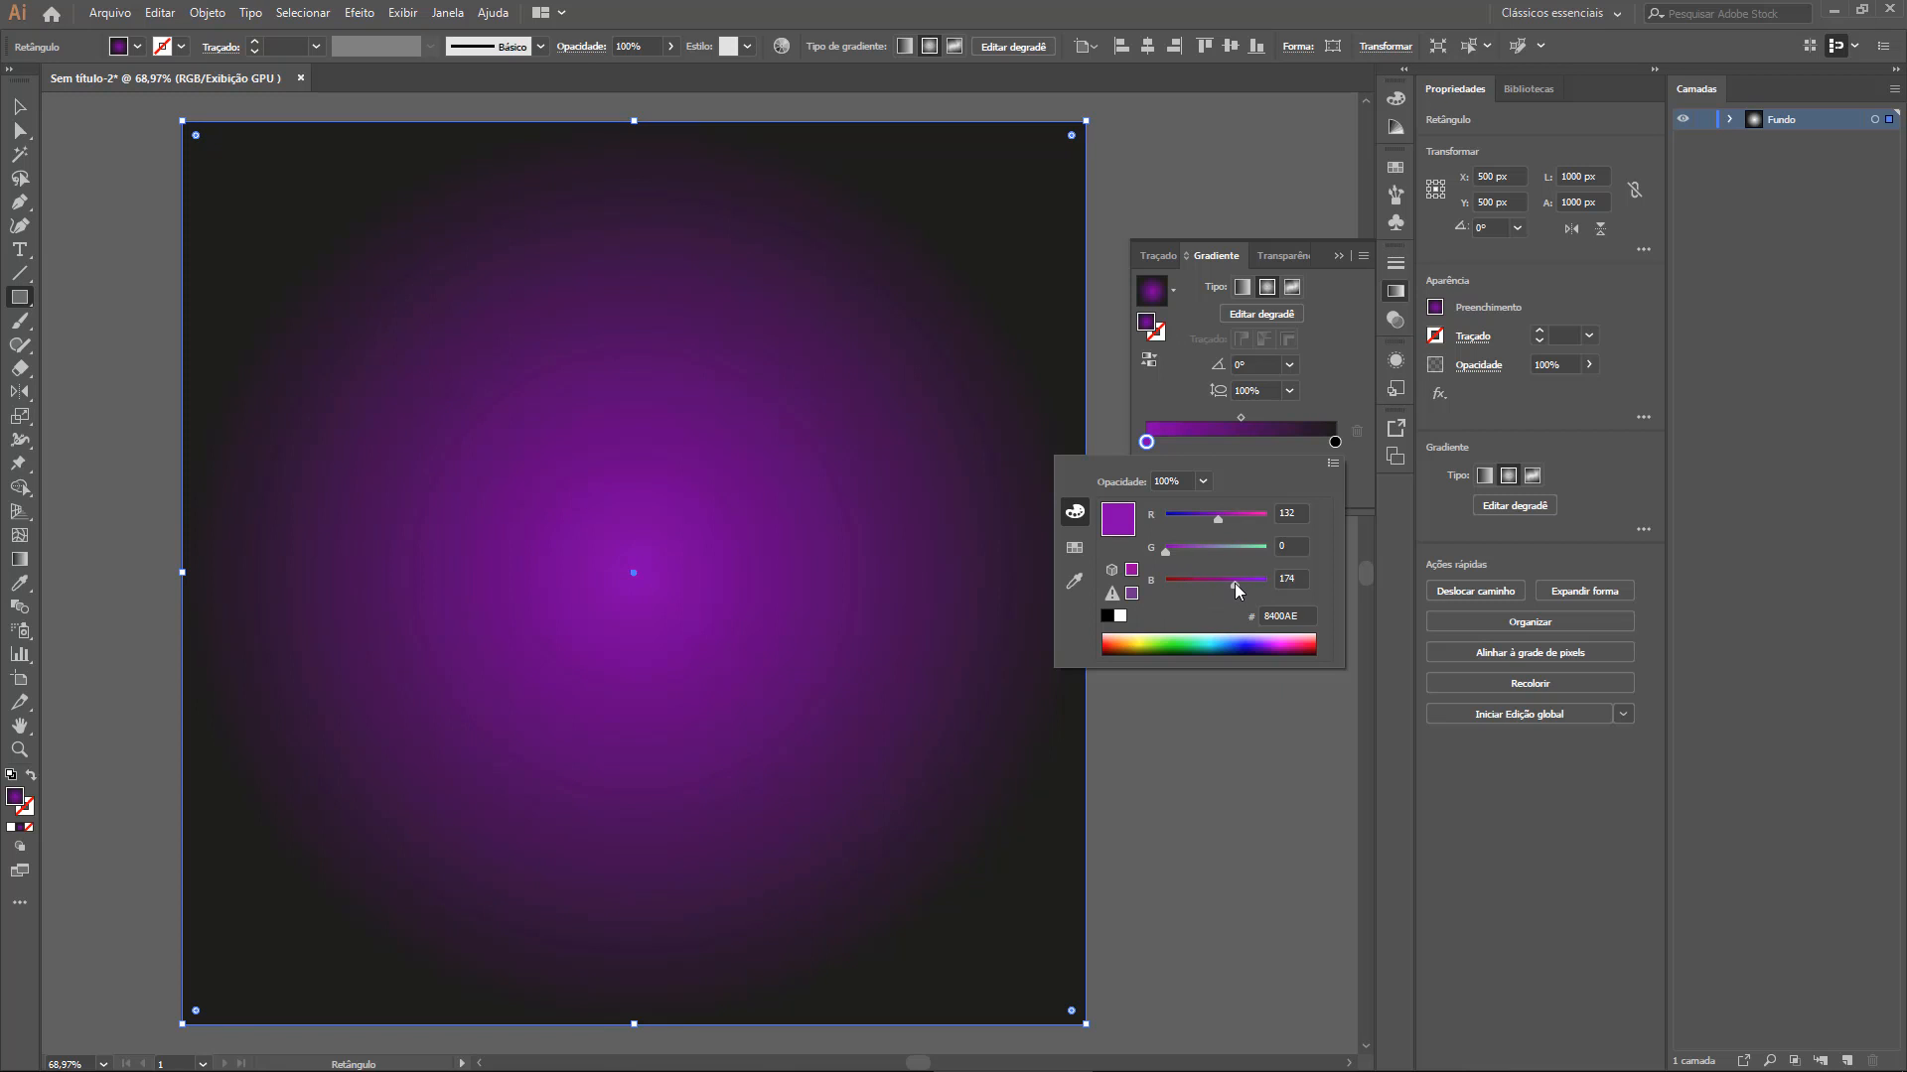
pyautogui.click(1343, 372)
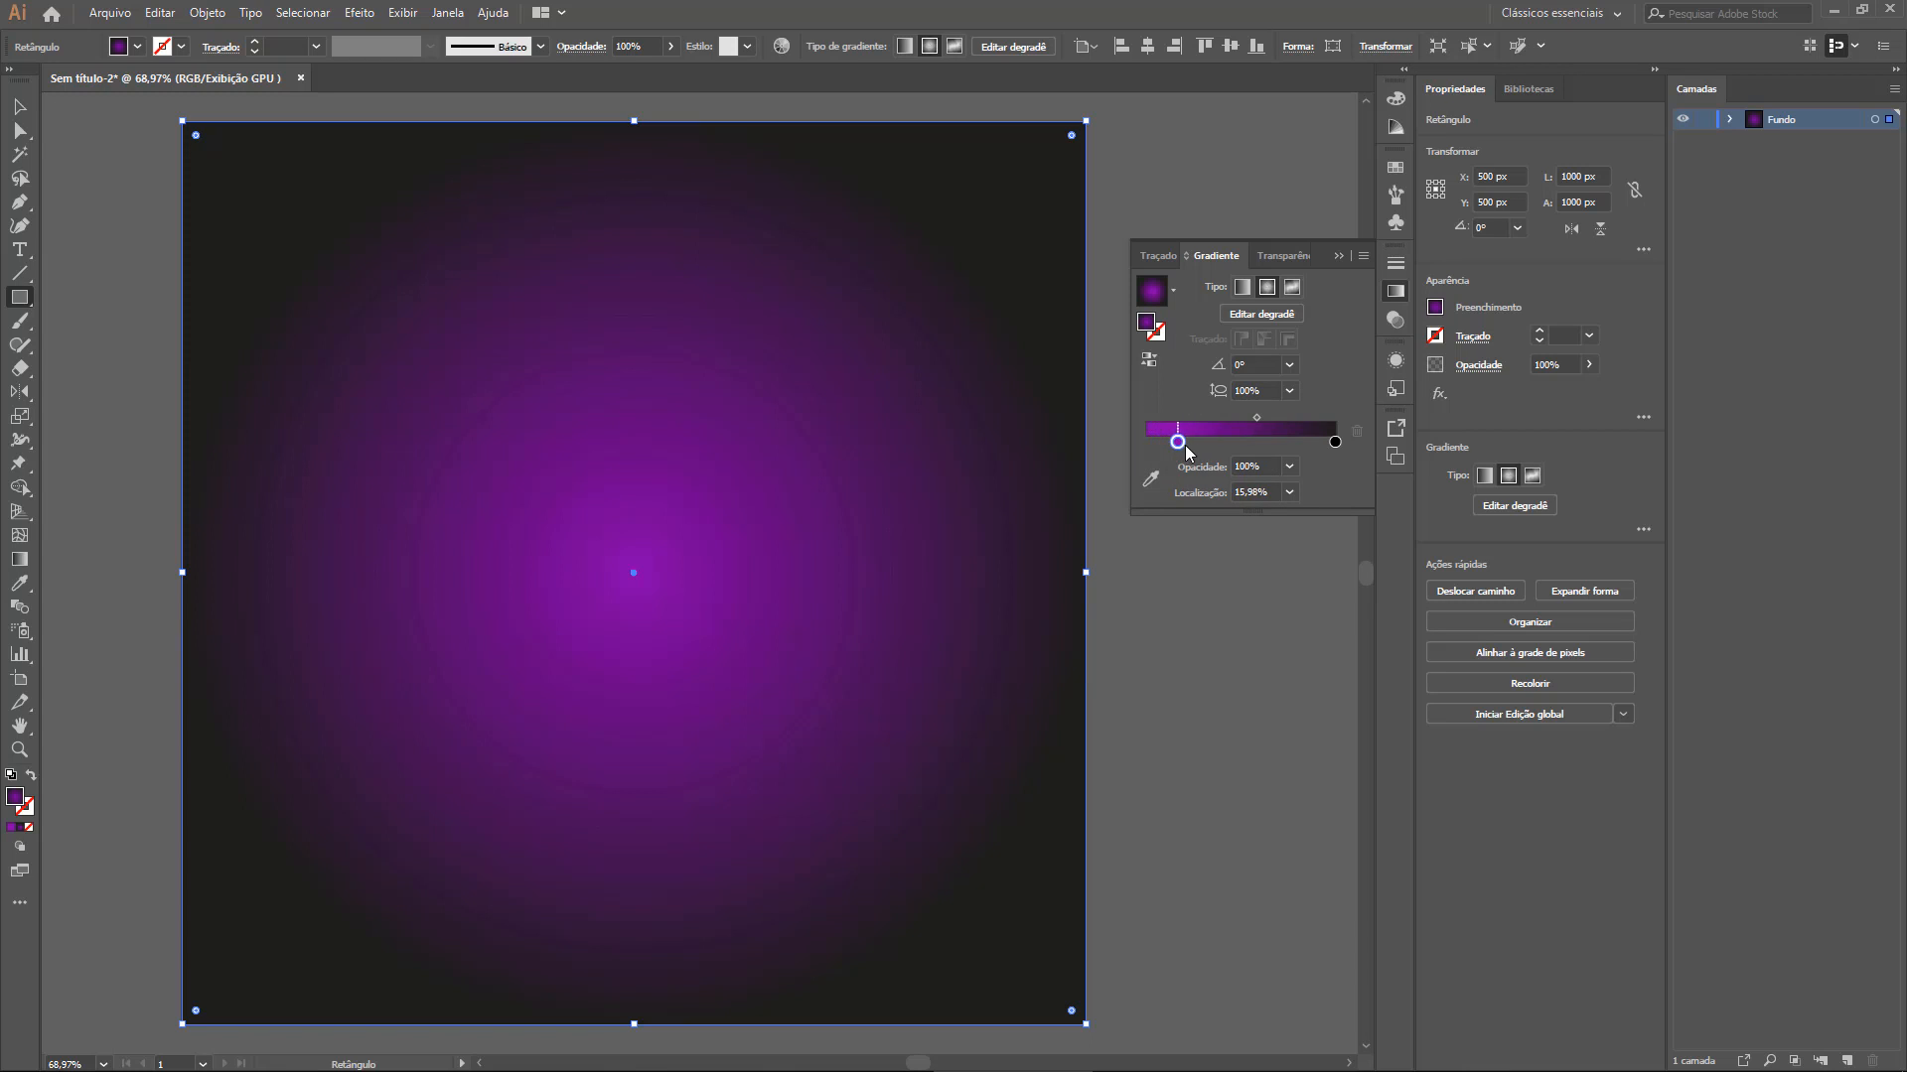
# Add a second purple stop to the background gradient at about 23% location
pyautogui.moveTo(1149, 447); pyautogui.dragTo(1194, 487)
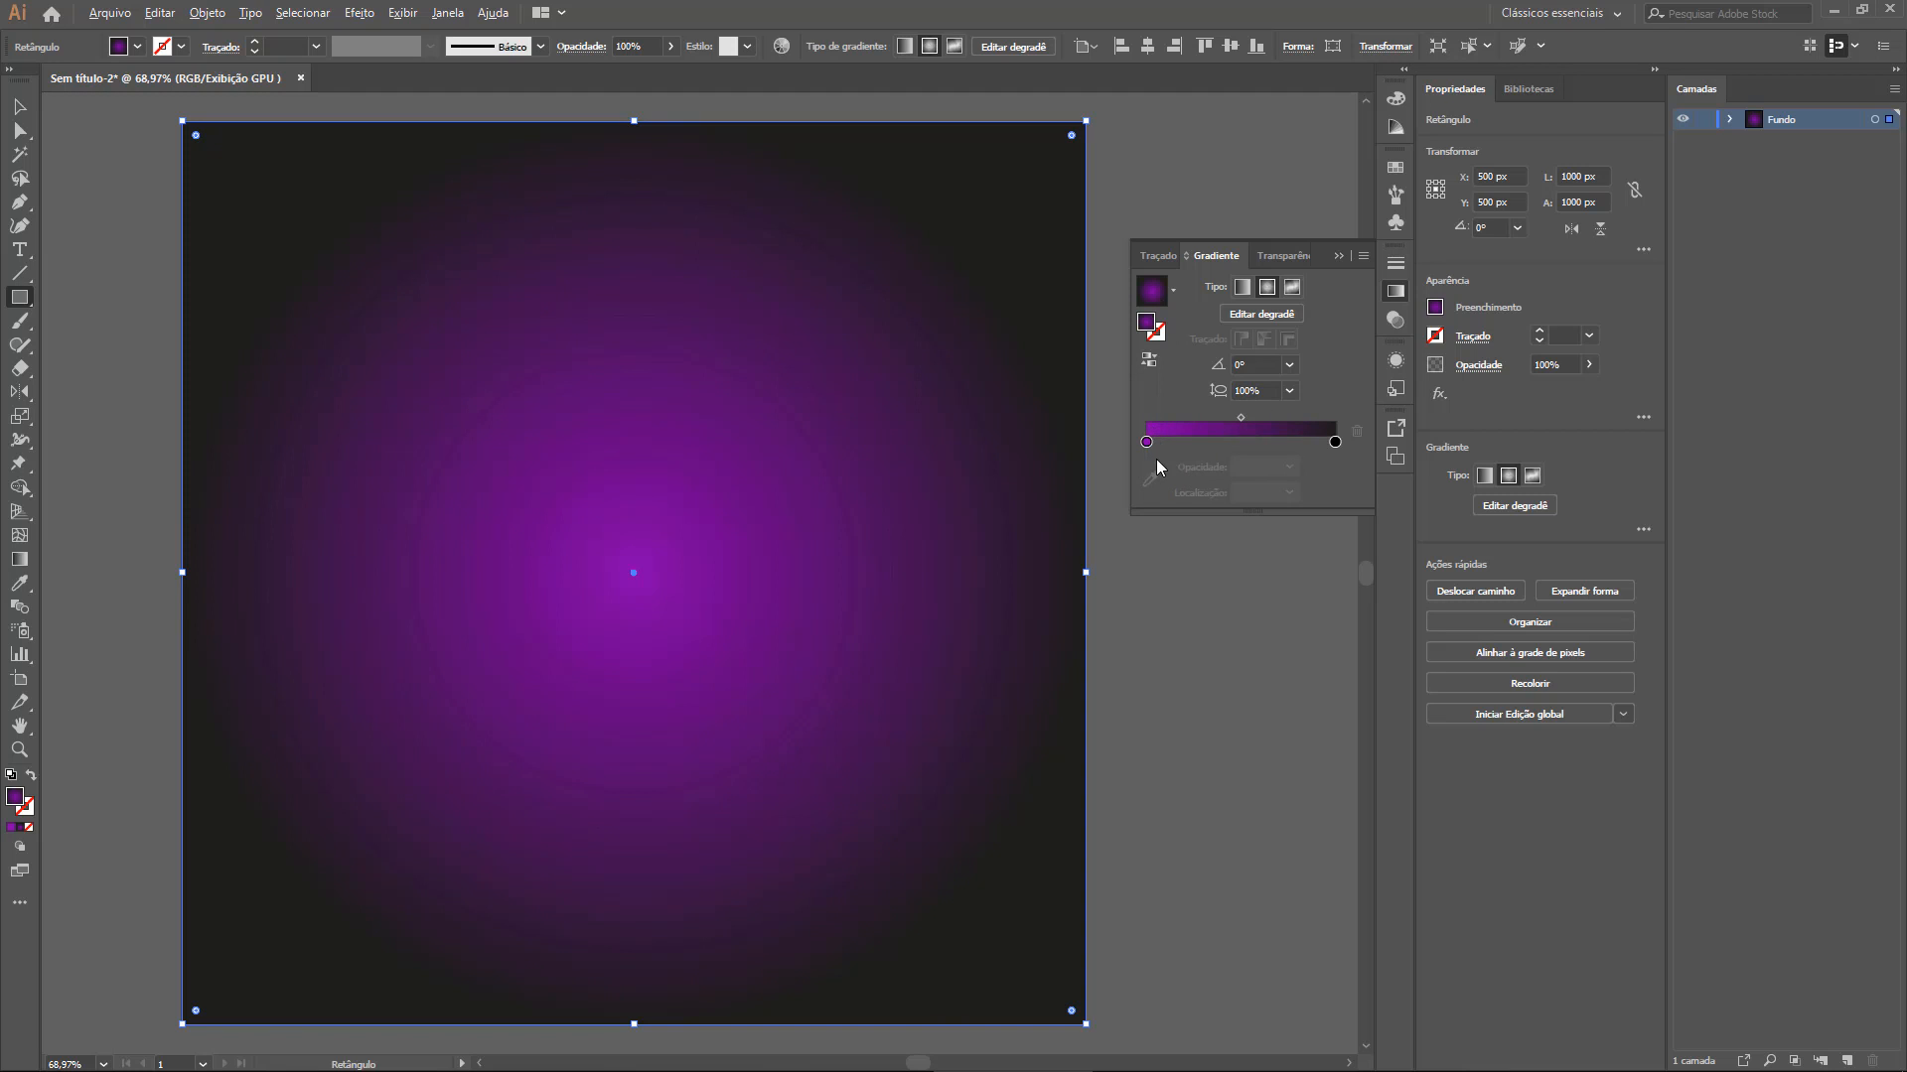
pyautogui.click(1166, 443)
pyautogui.moveTo(1170, 448); pyautogui.dragTo(1190, 444)
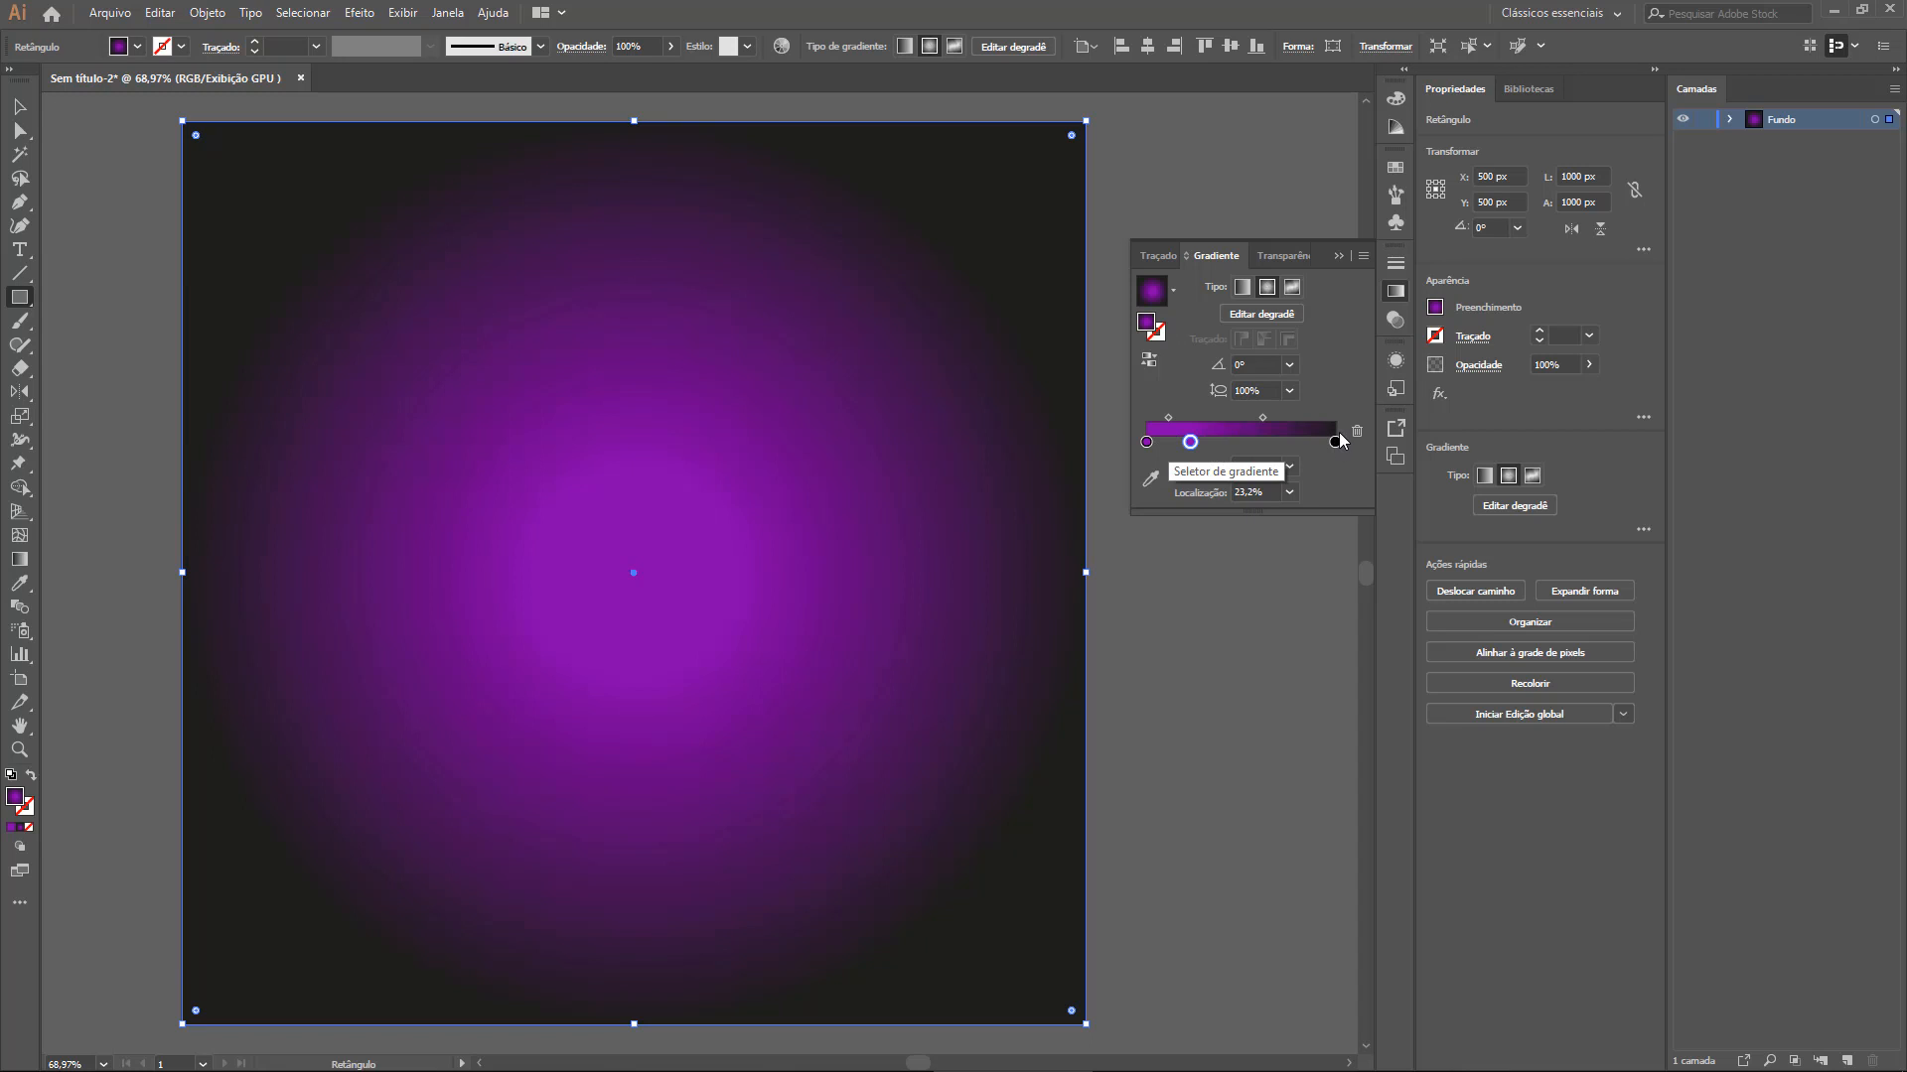
# Remove the black stop from the gradient and move the added purple stop to the 100% location
pyautogui.moveTo(1337, 444); pyautogui.dragTo(1334, 467)
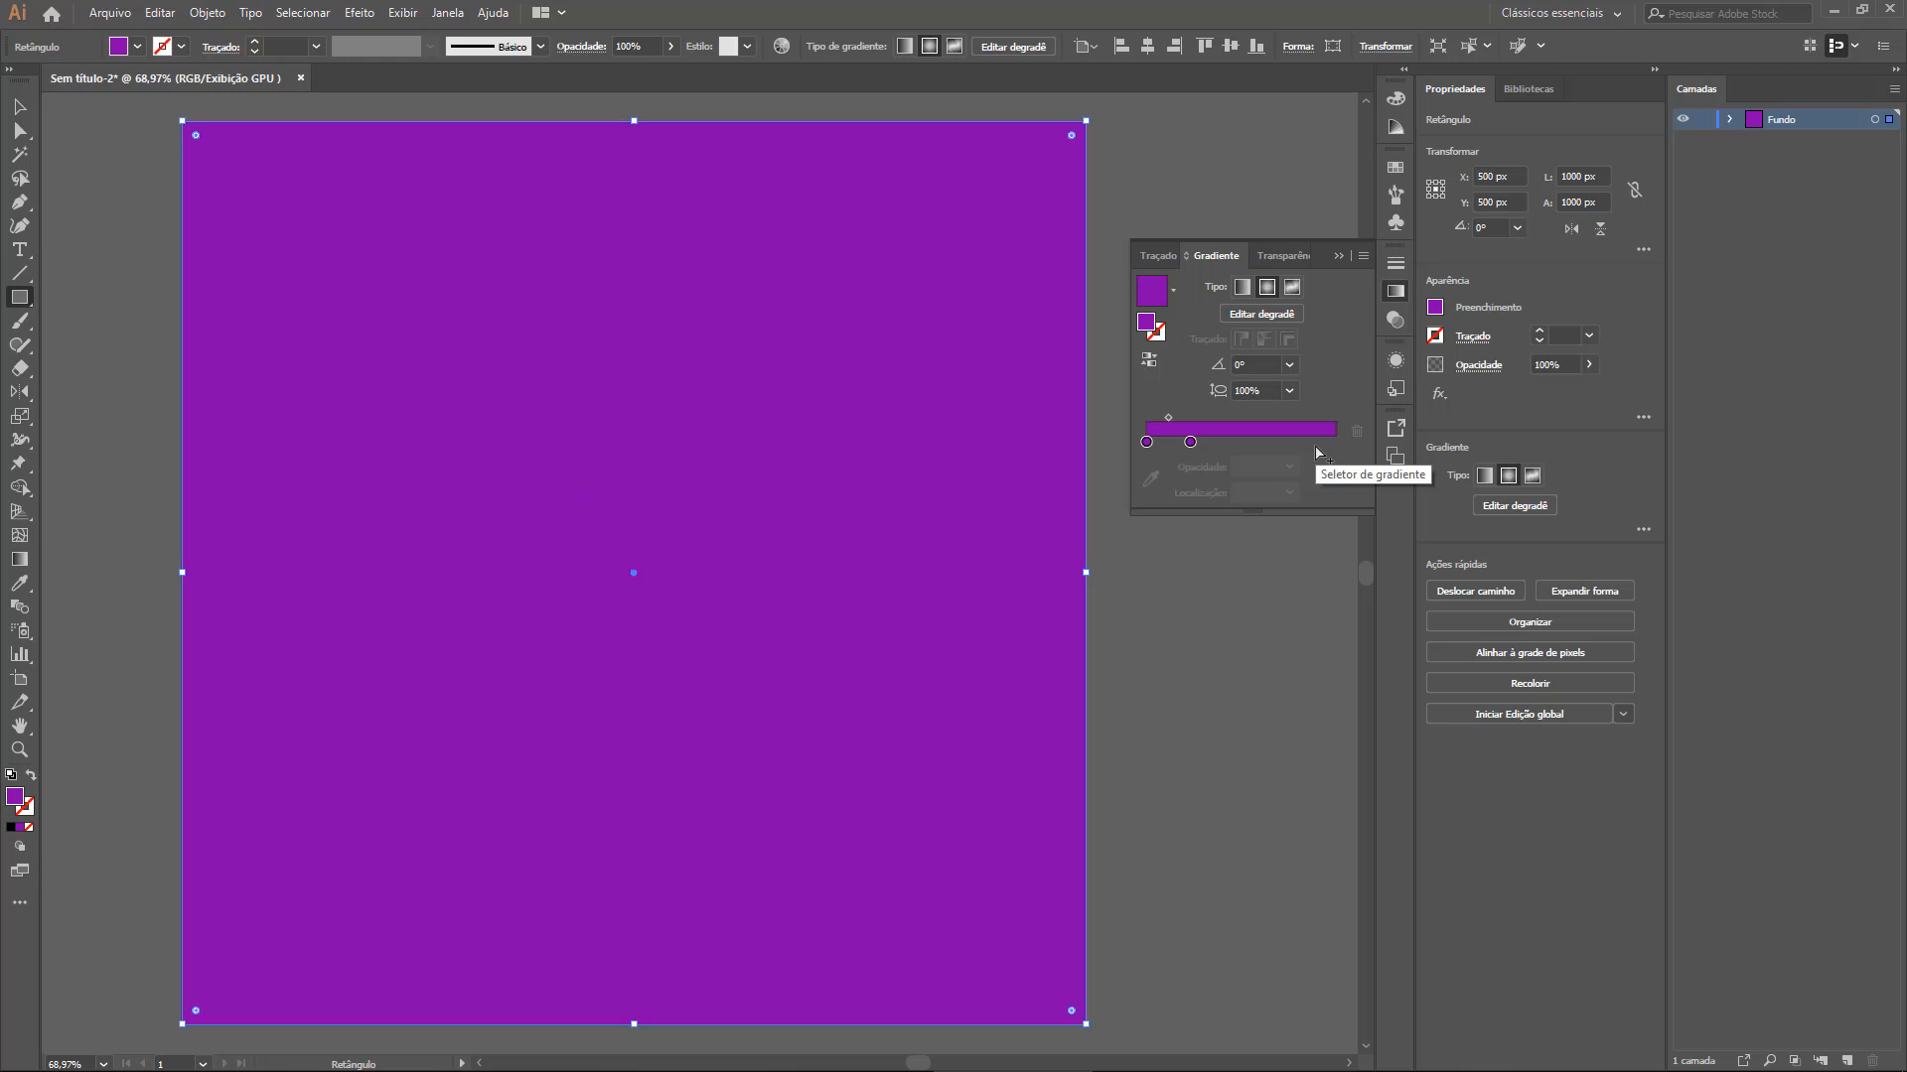
pyautogui.hotkey('ctrl', 'z')
pyautogui.moveTo(1335, 443); pyautogui.dragTo(1351, 472)
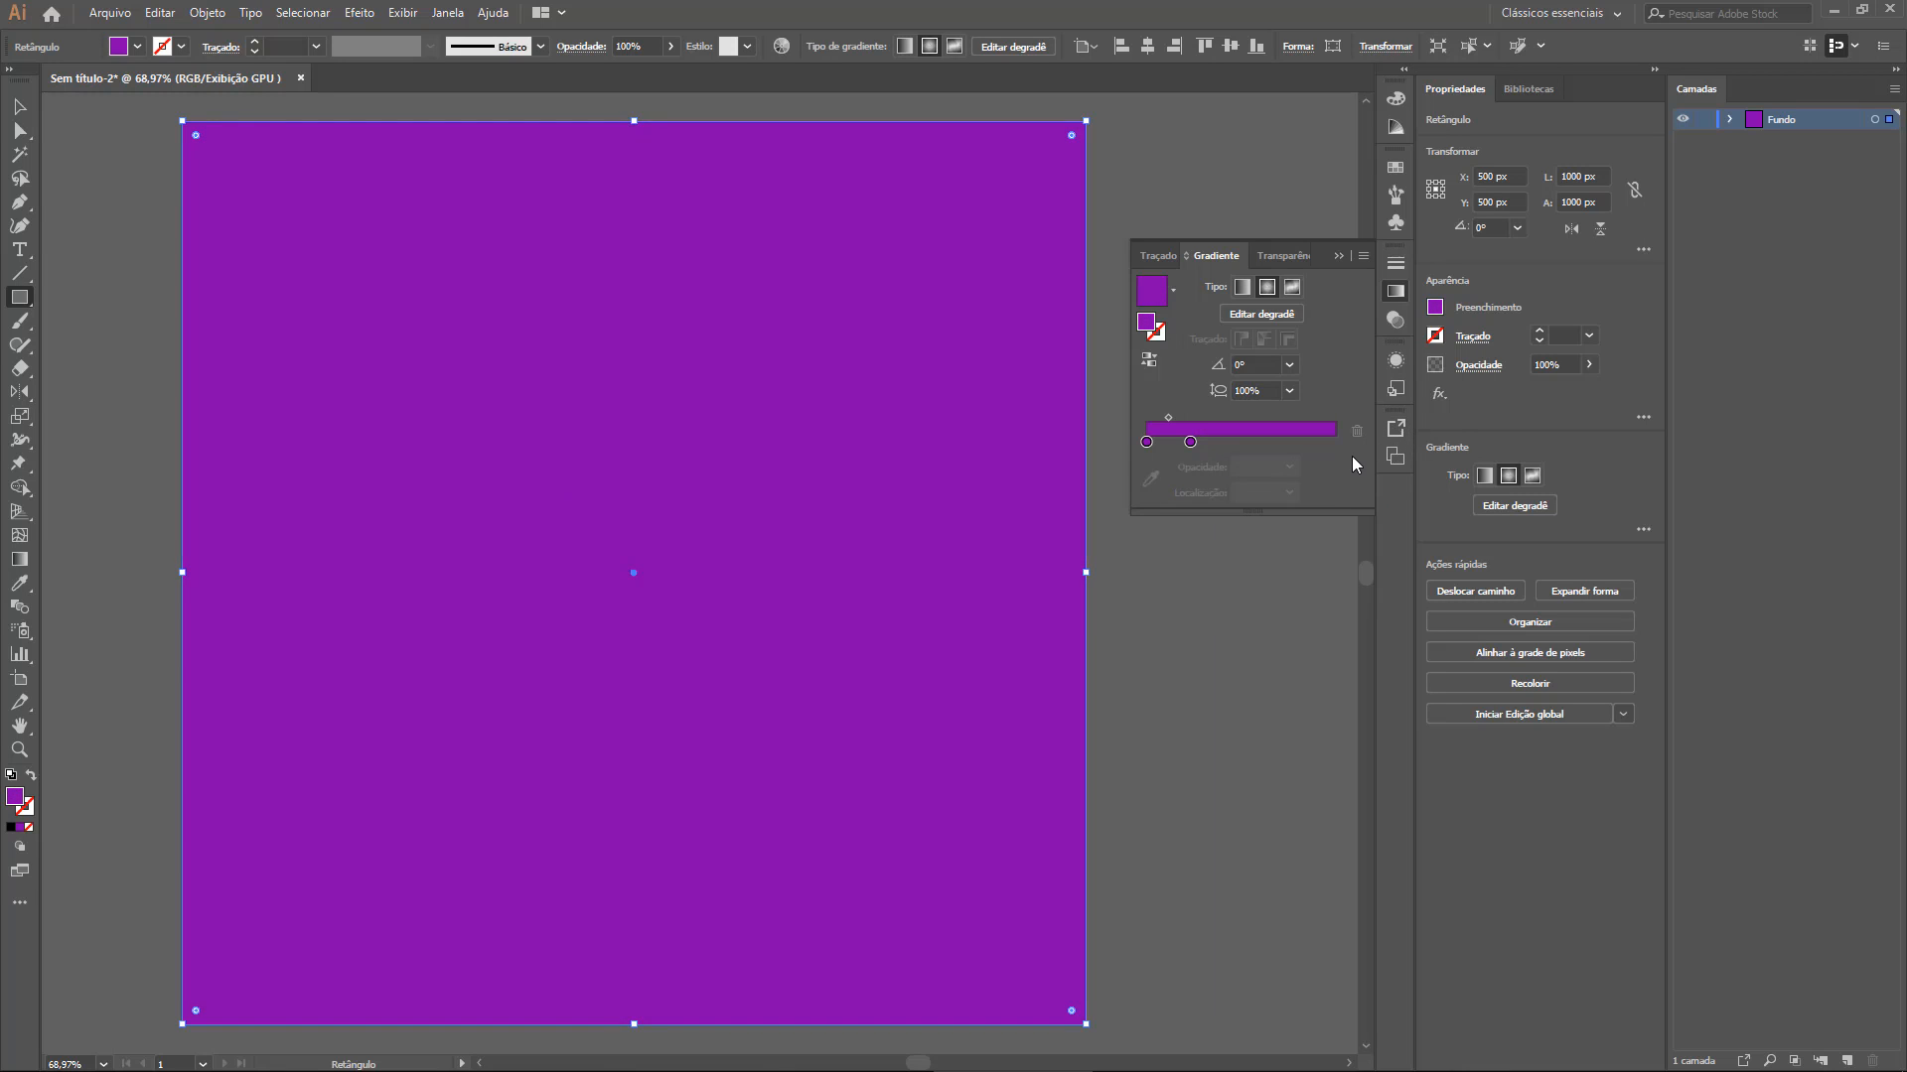
pyautogui.moveTo(1191, 443); pyautogui.dragTo(1343, 443)
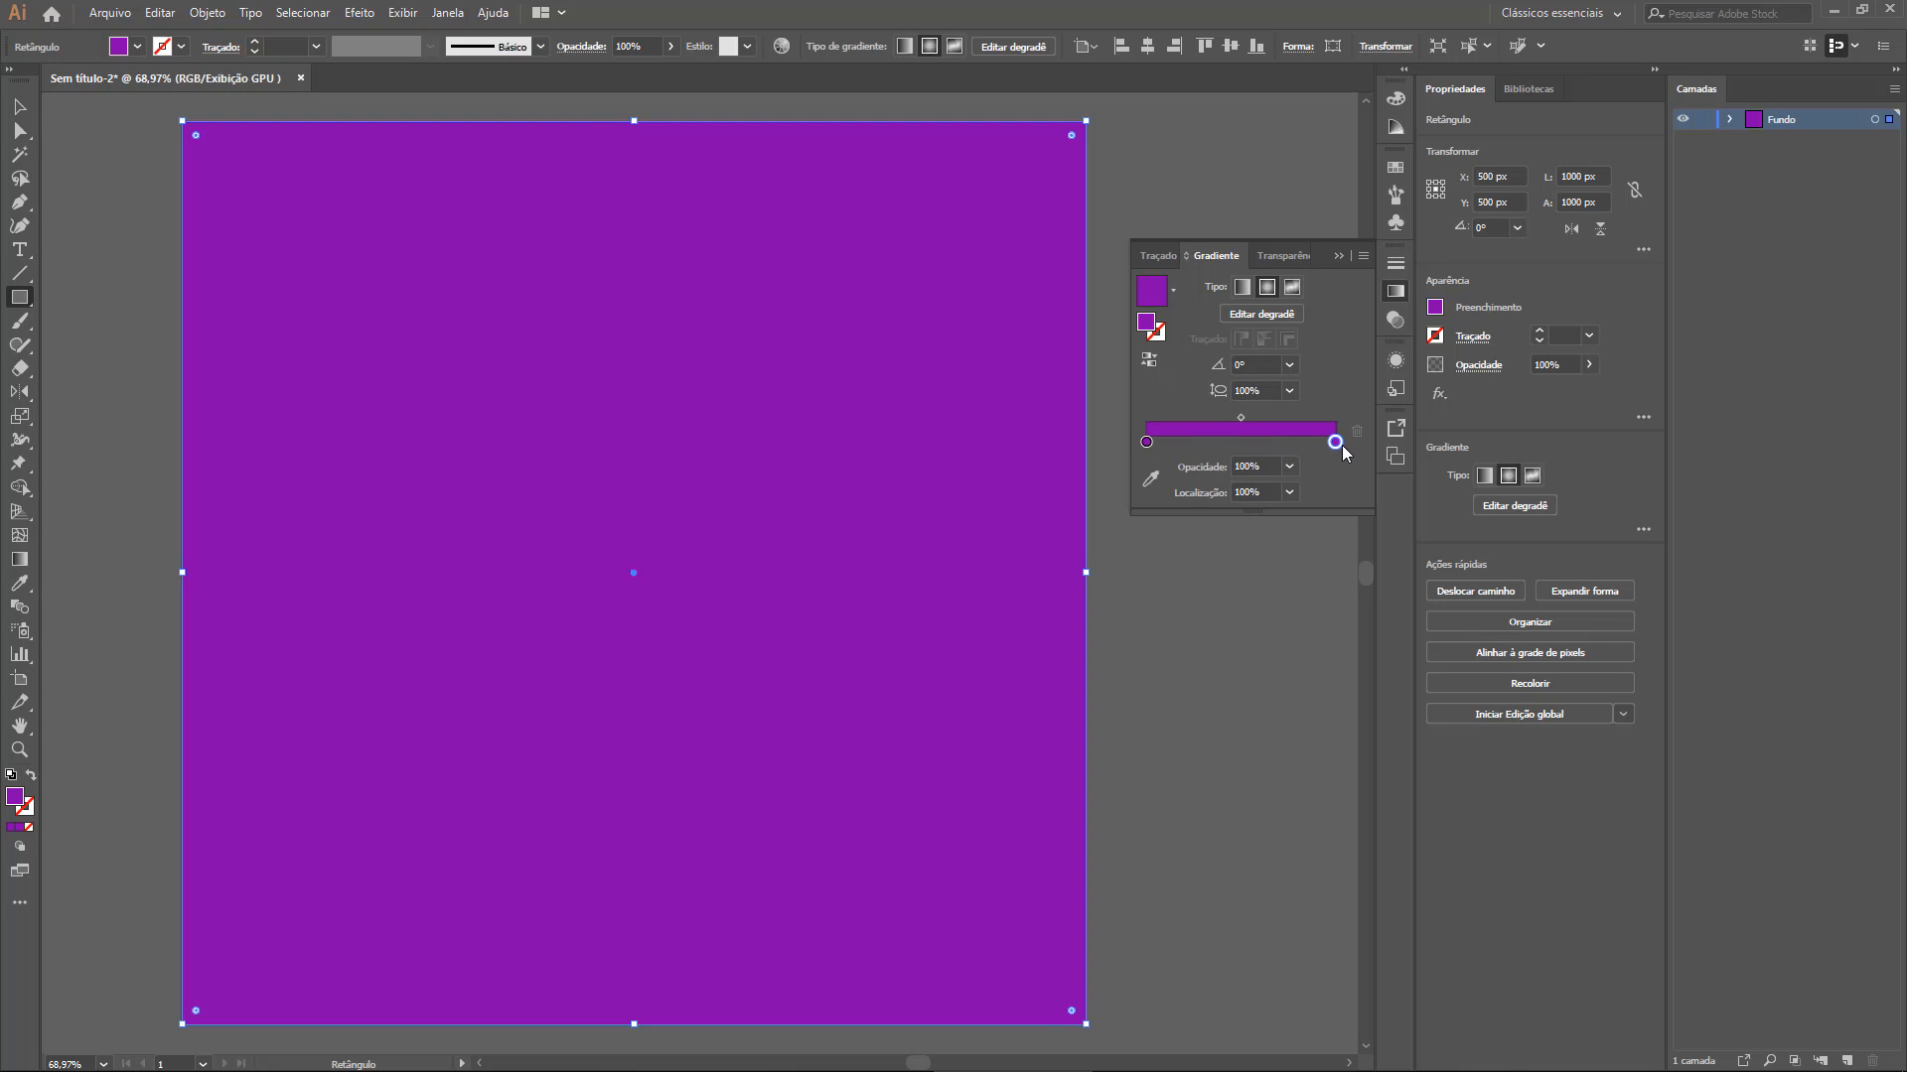
# Switch the gradient's outer stop to HSB and darken it to a brightness of about 17%
pyautogui.doubleClick(1336, 443)
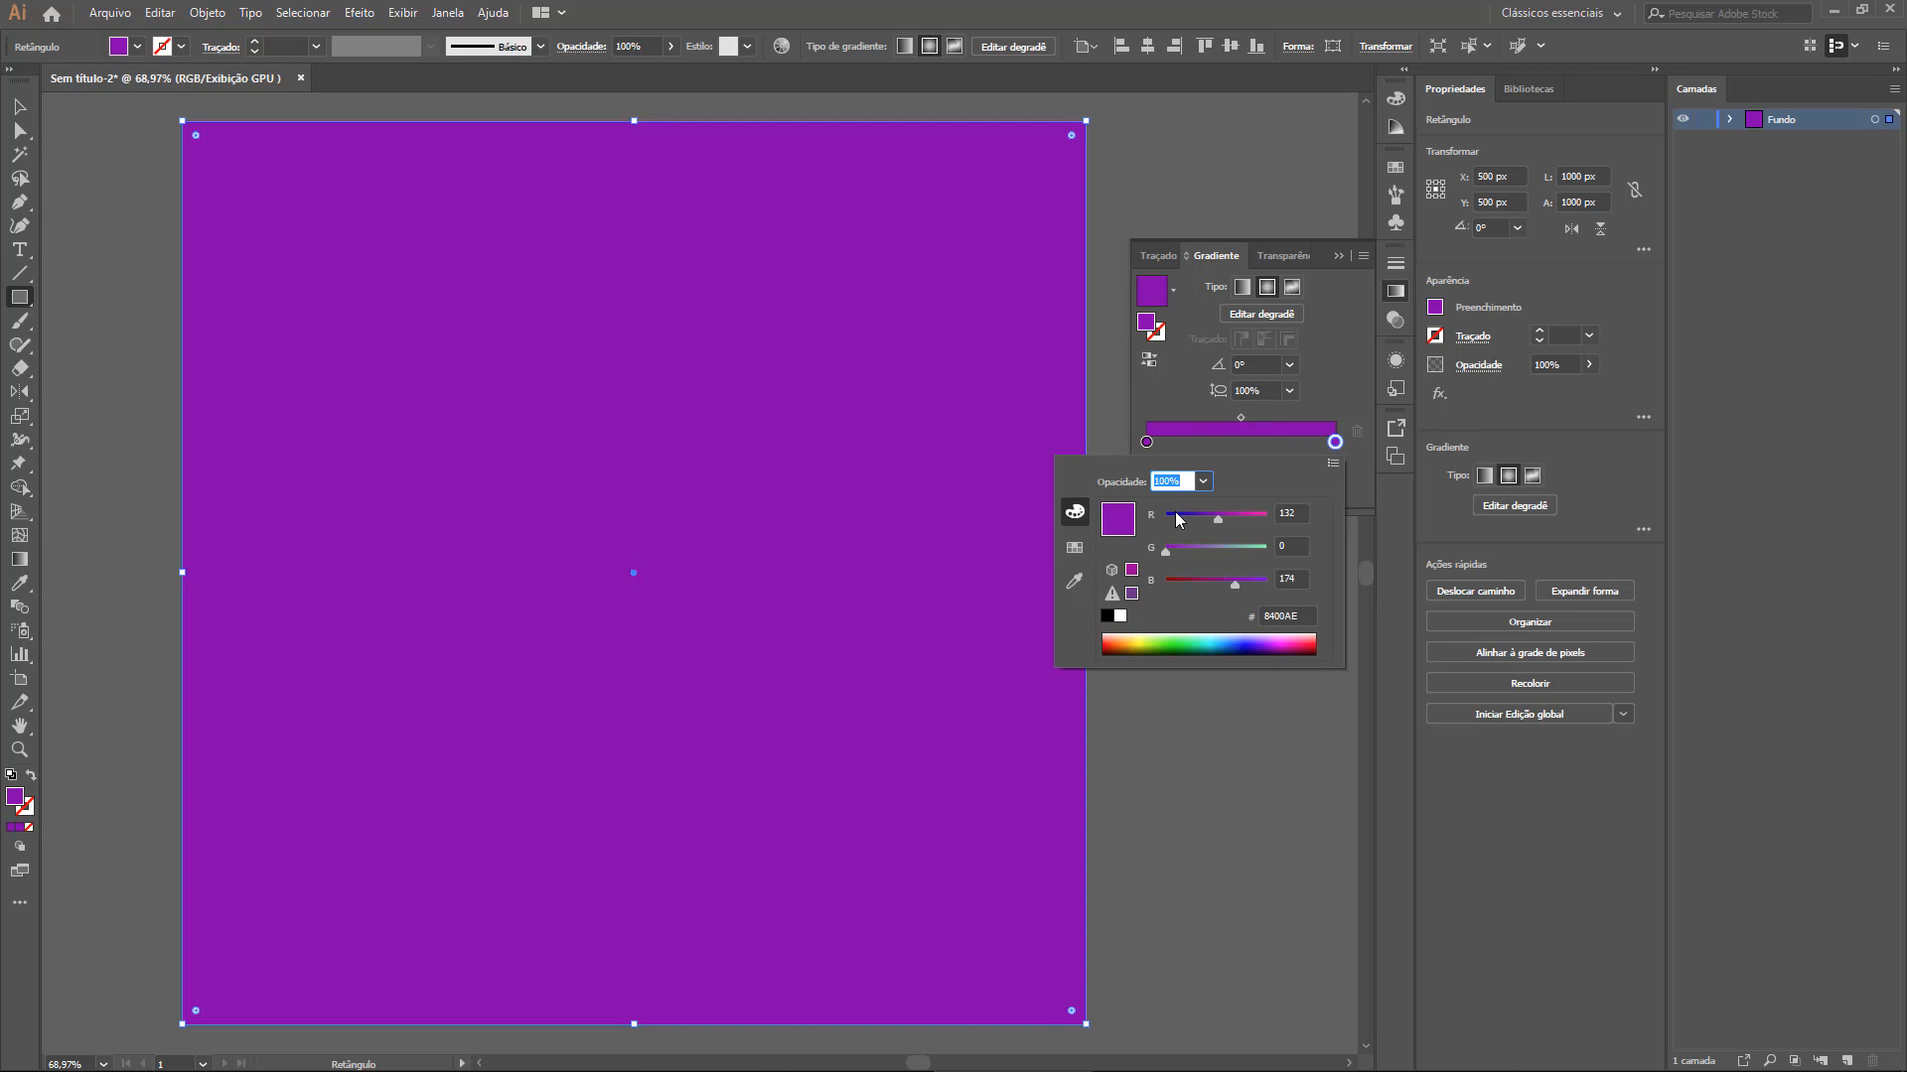
pyautogui.click(1332, 463)
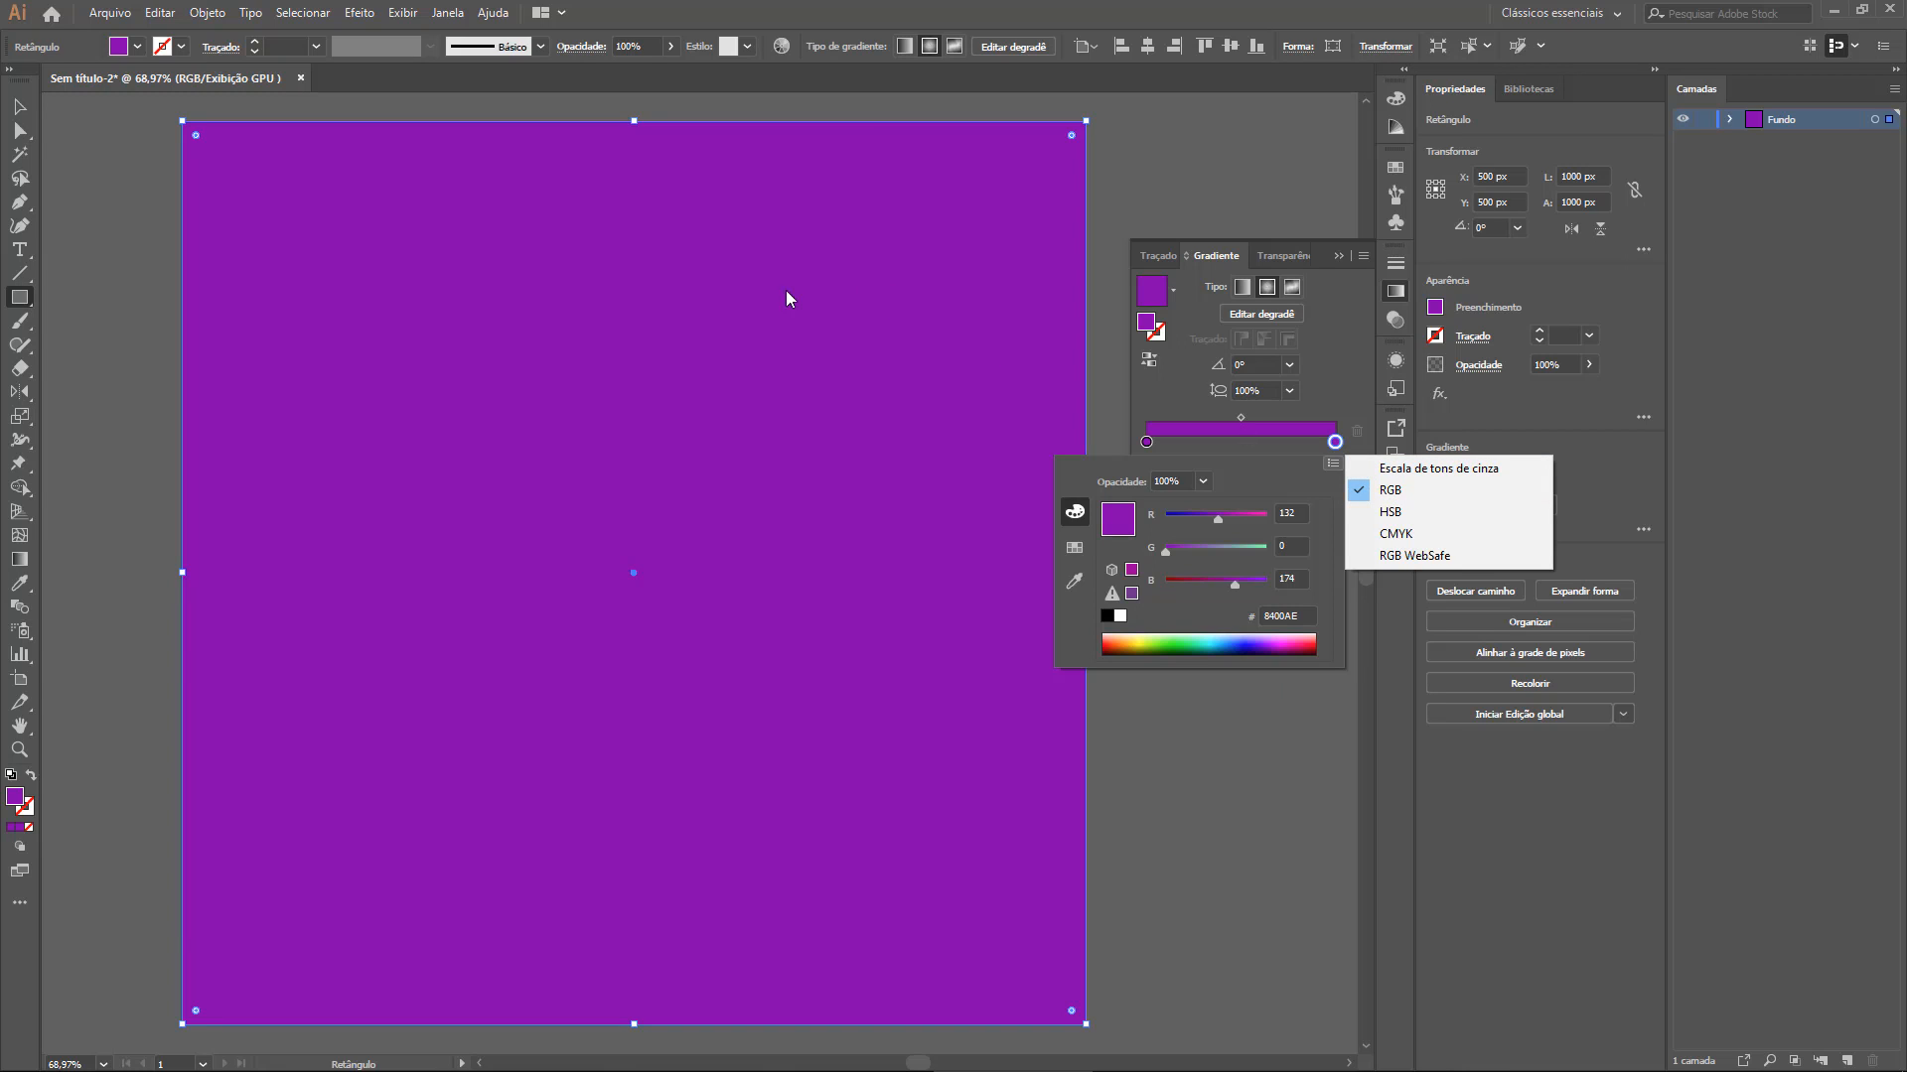
pyautogui.click(1433, 514)
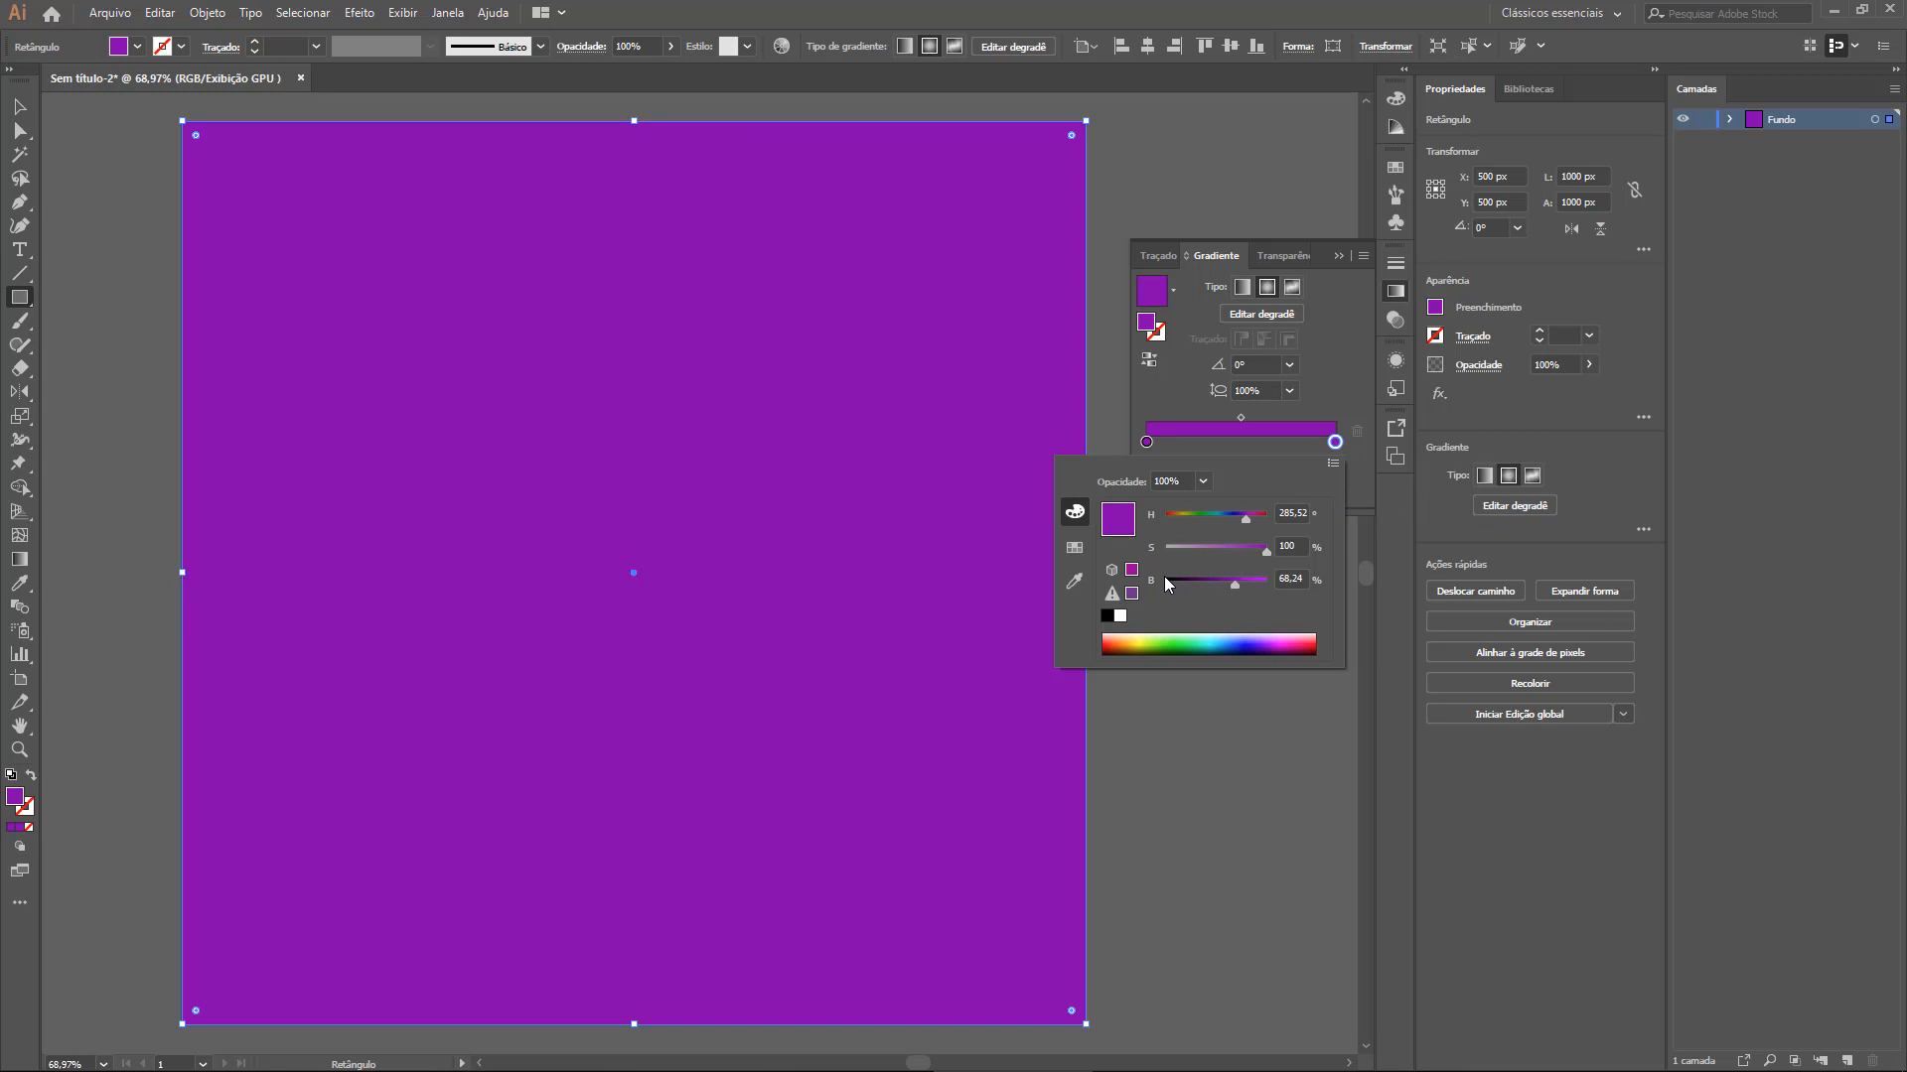
pyautogui.moveTo(1235, 584); pyautogui.dragTo(1182, 583)
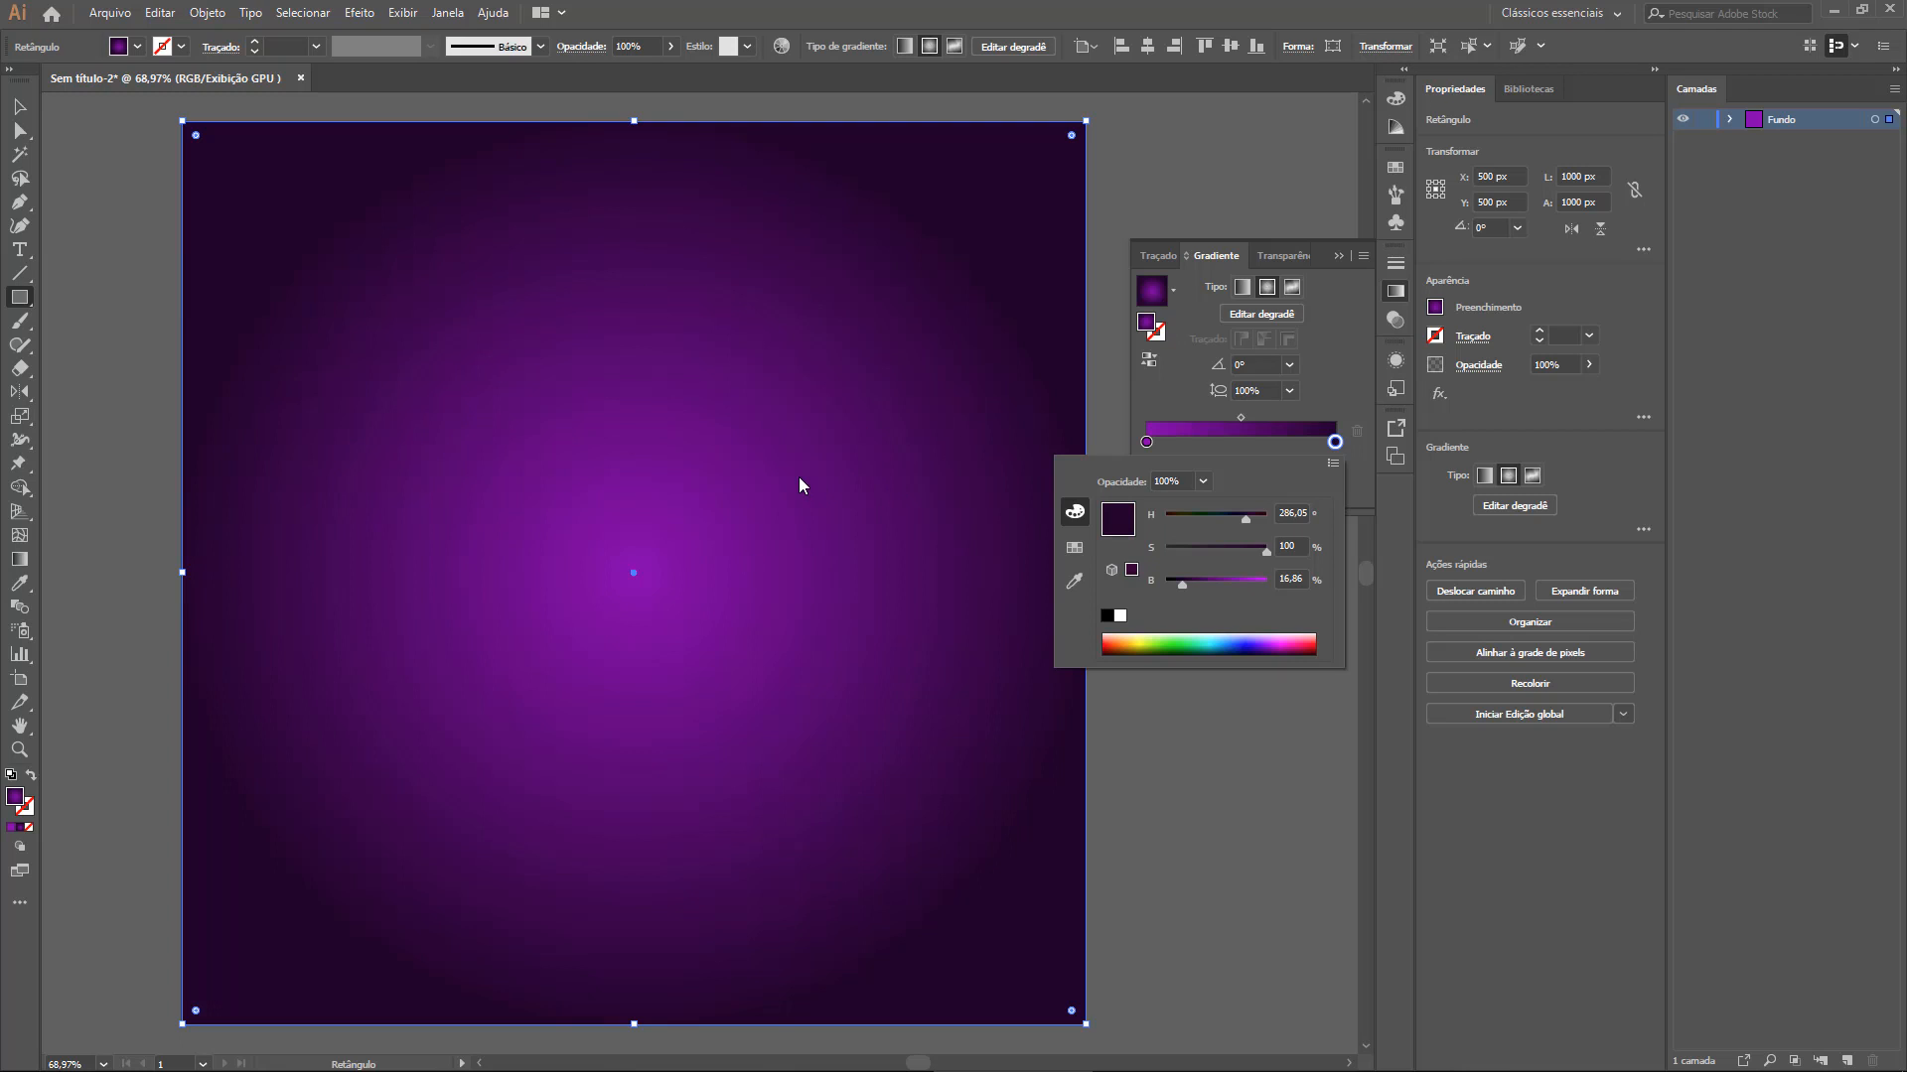
pyautogui.click(1152, 449)
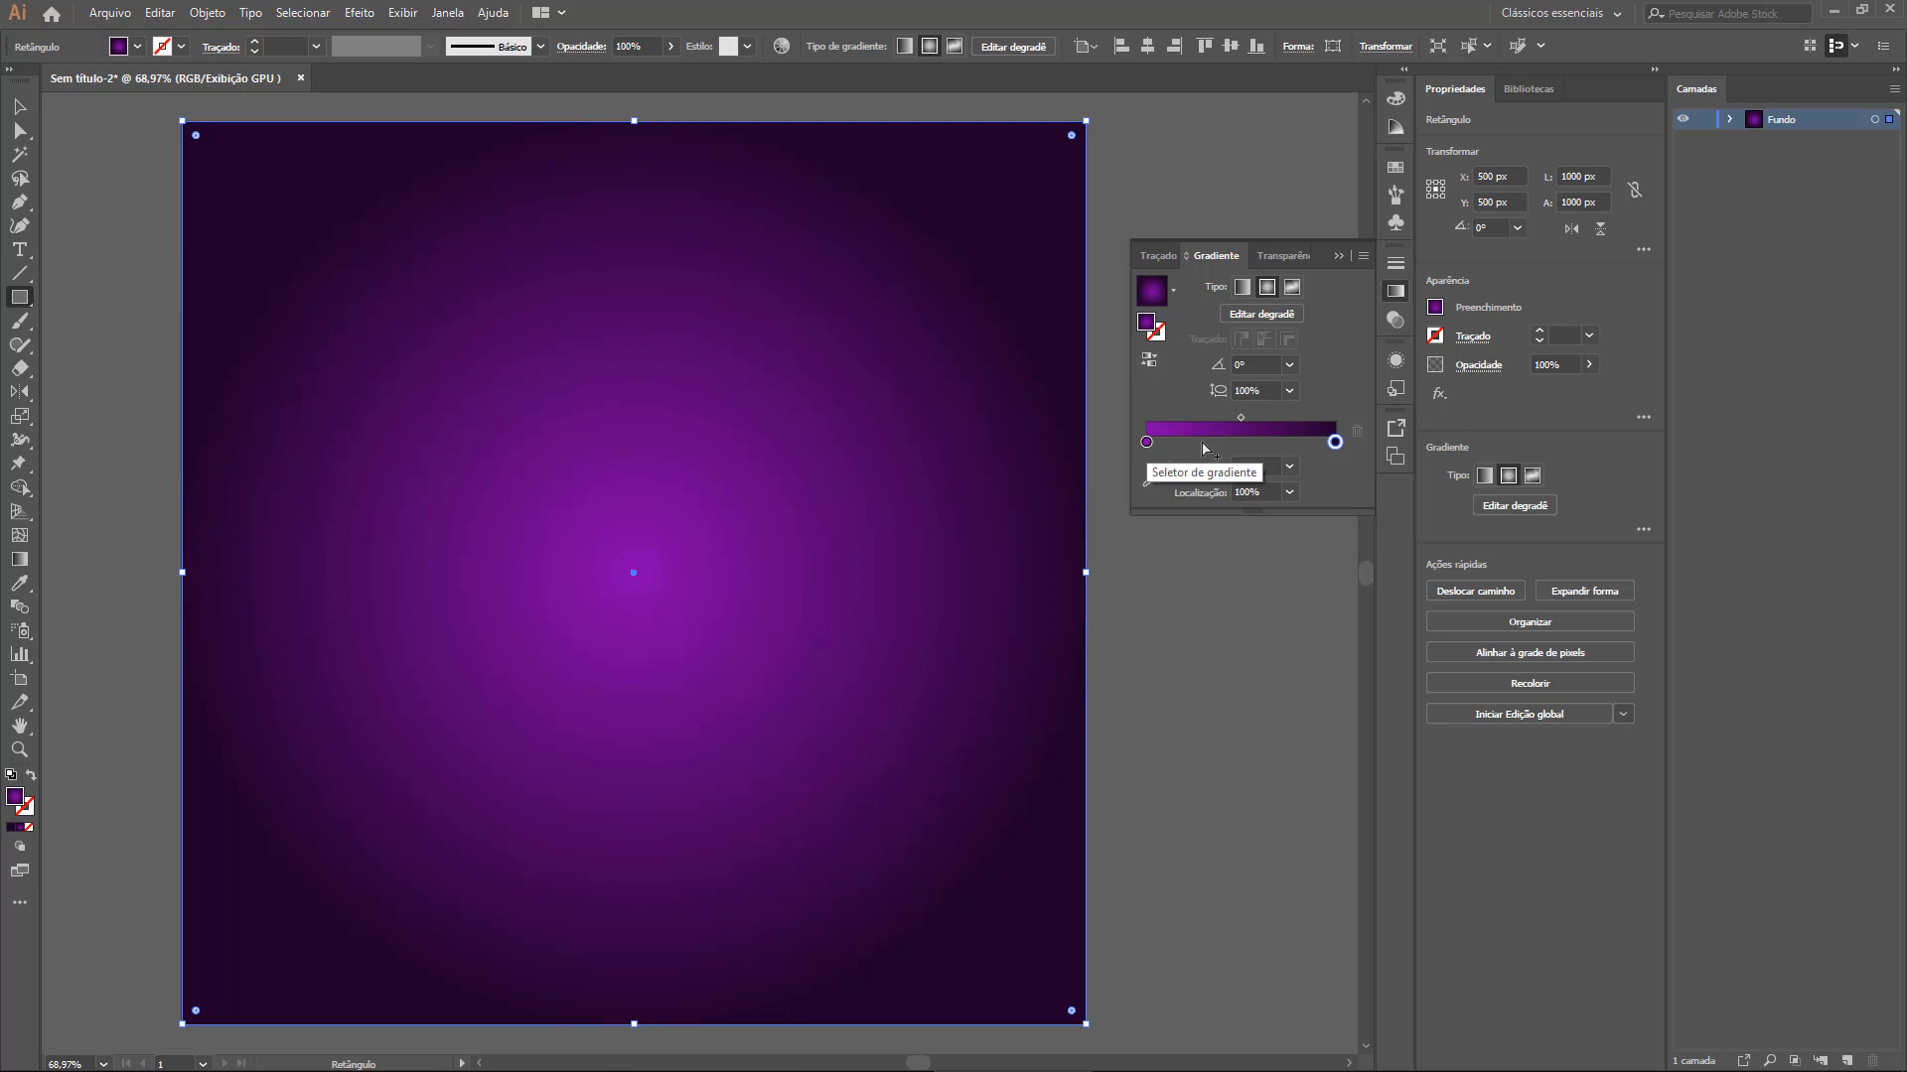
# Switch the gradient's centre stop to RGB and darken it to red 117, green 0 and blue 164
pyautogui.doubleClick(1146, 442)
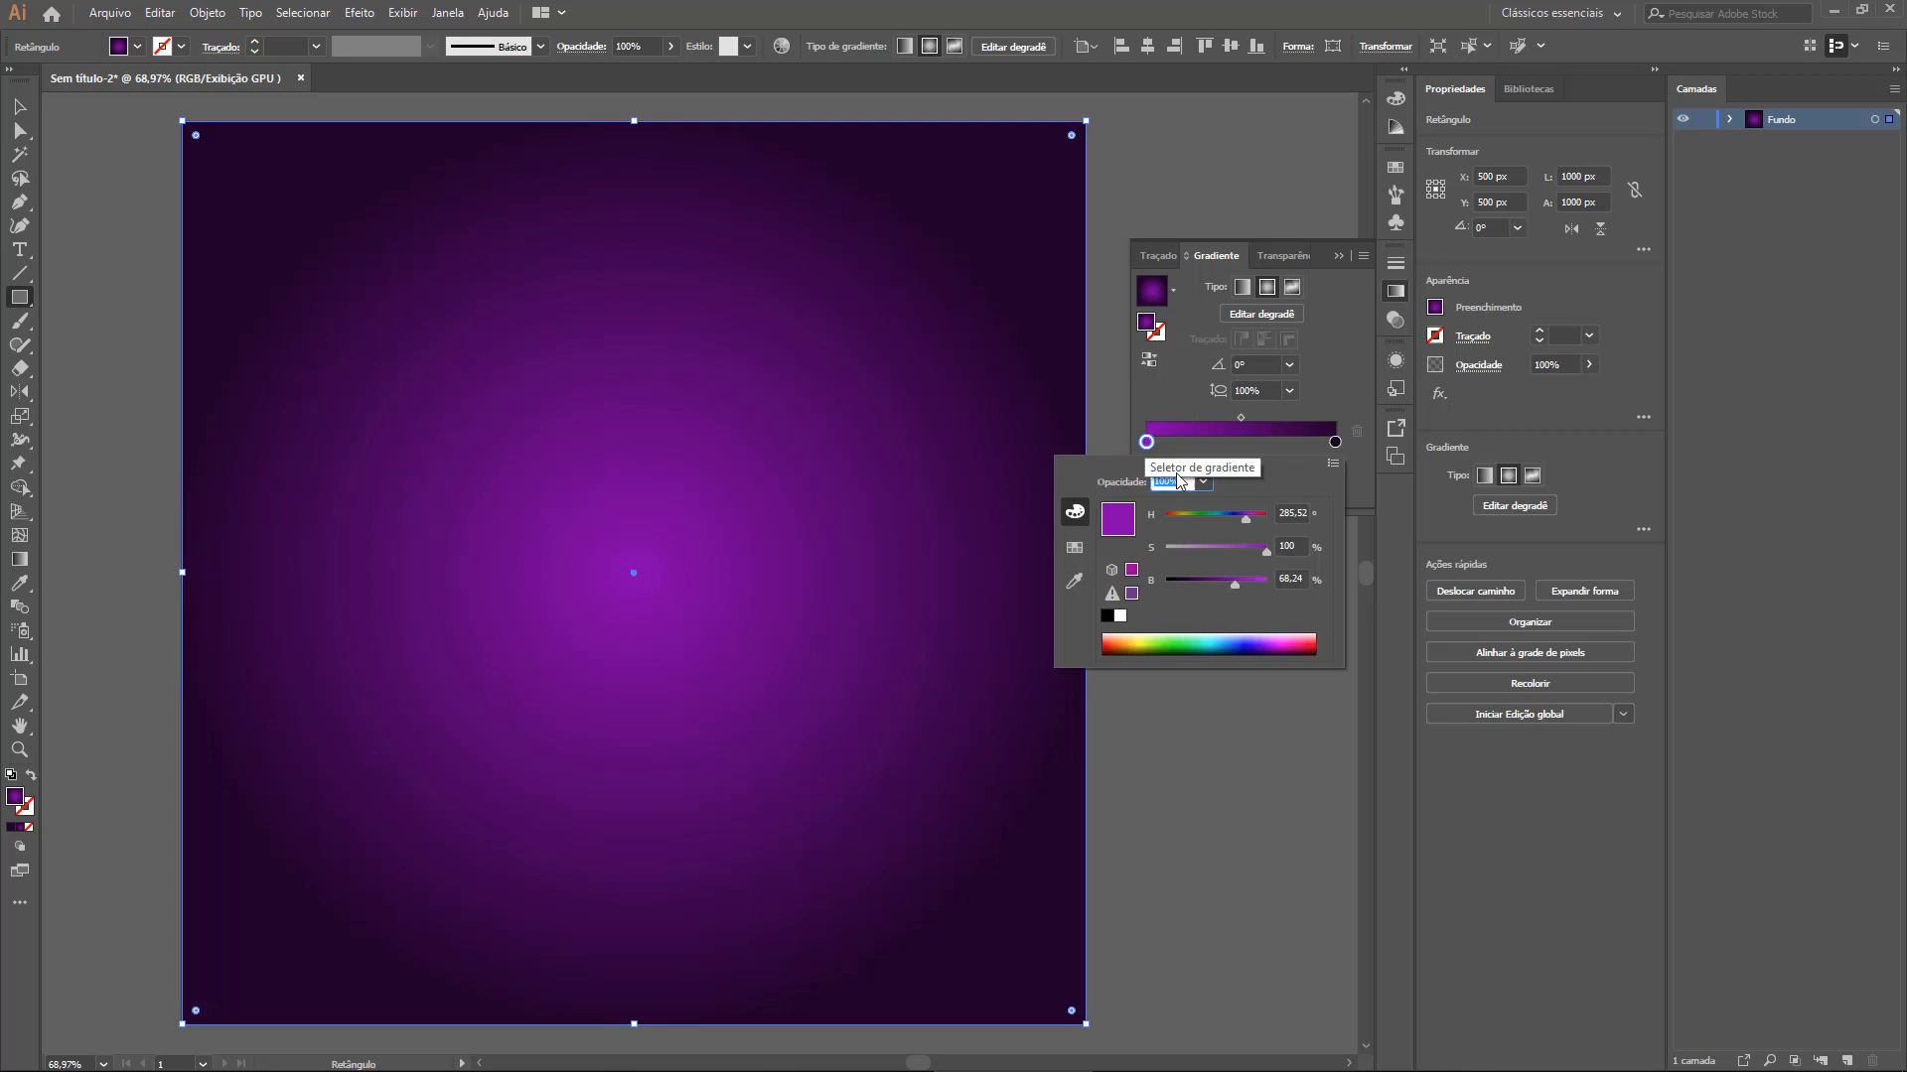
pyautogui.click(1333, 462)
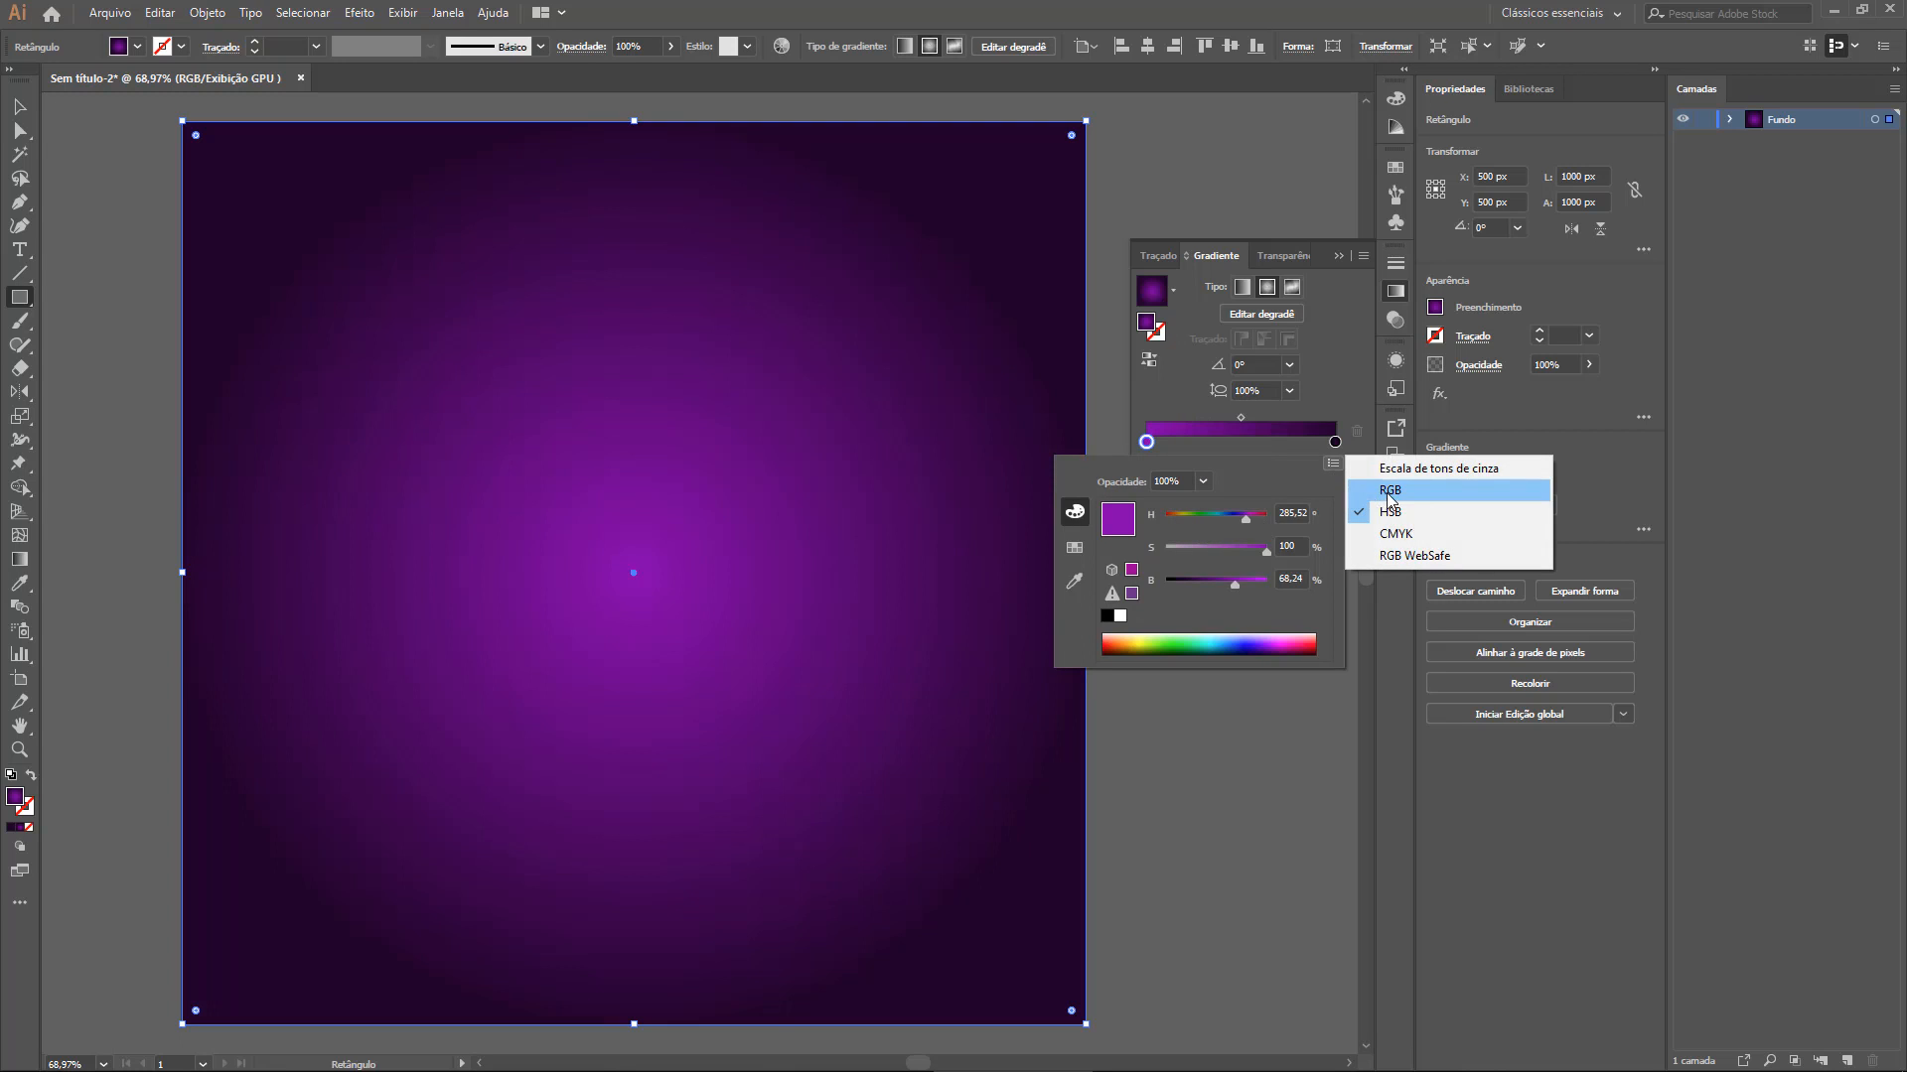
pyautogui.click(1368, 491)
pyautogui.moveTo(1229, 586); pyautogui.dragTo(1213, 518)
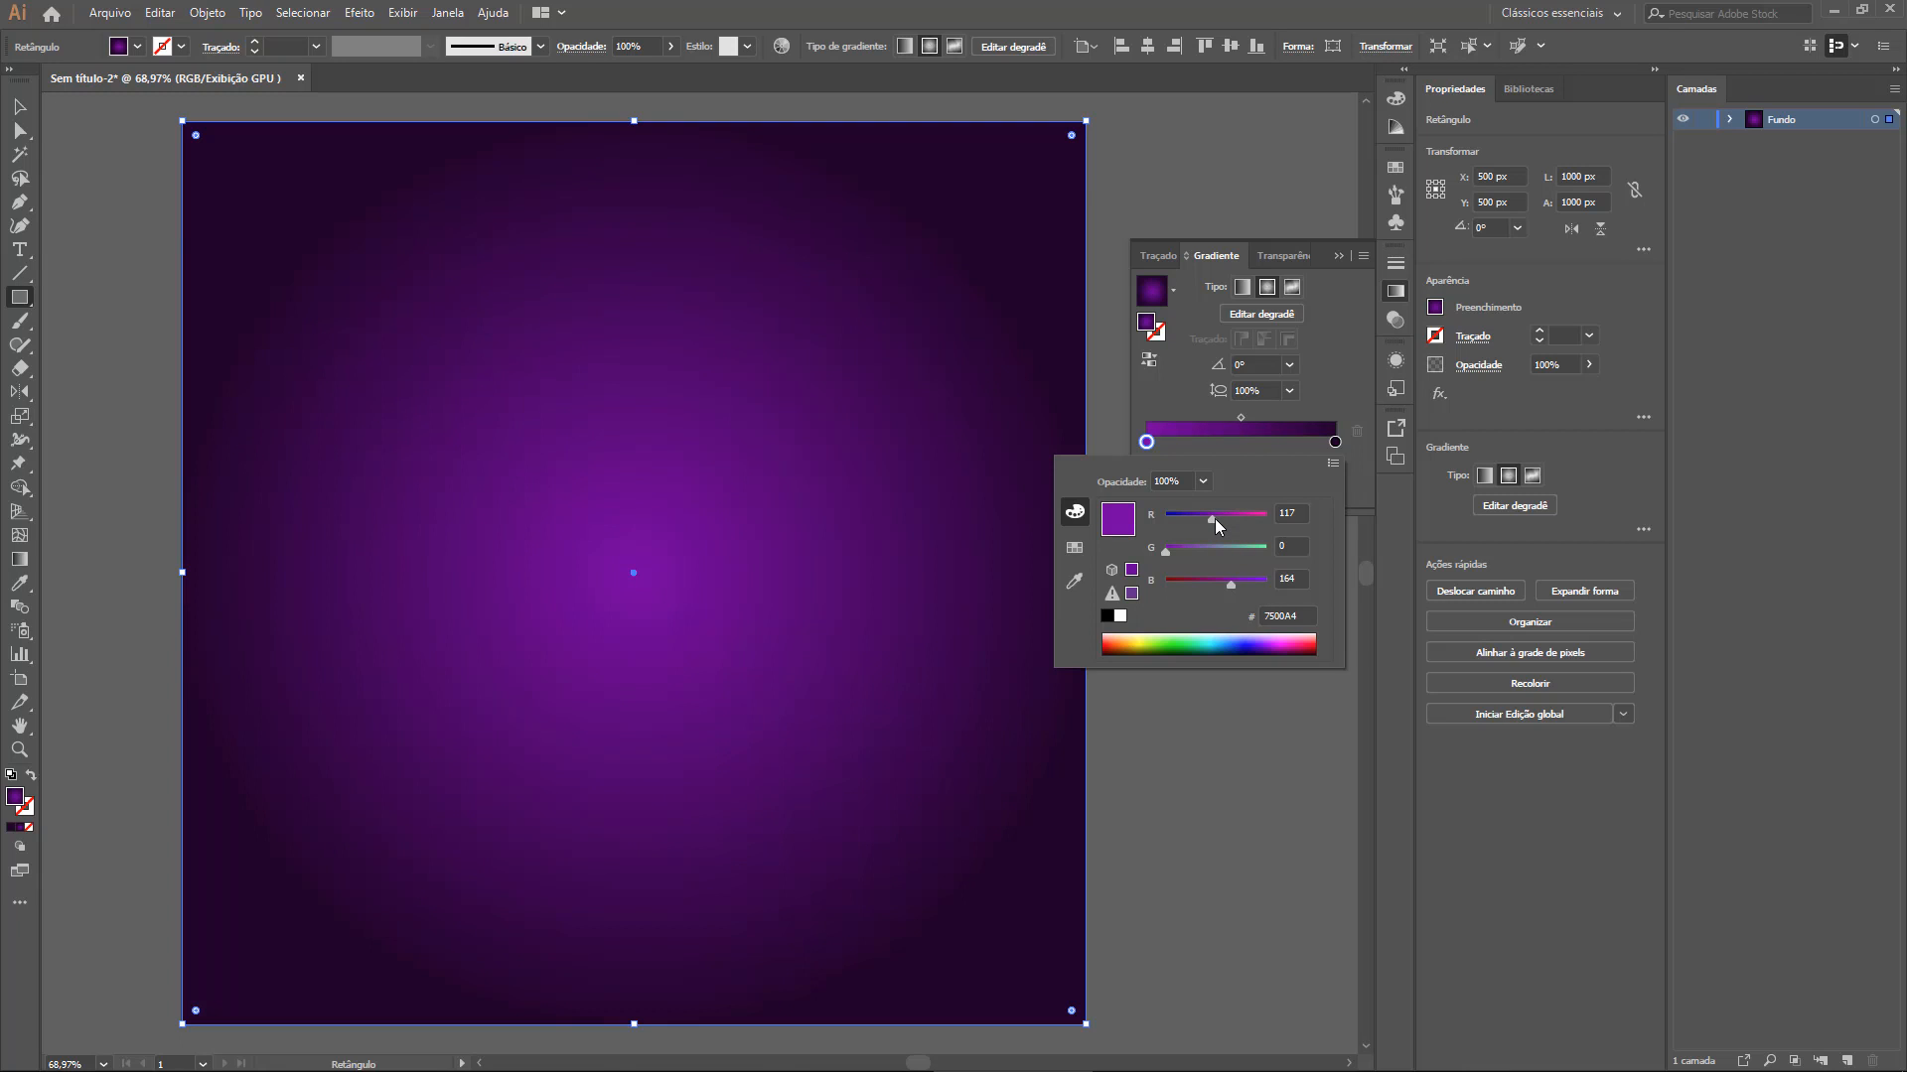
pyautogui.click(1333, 464)
pyautogui.click(1249, 455)
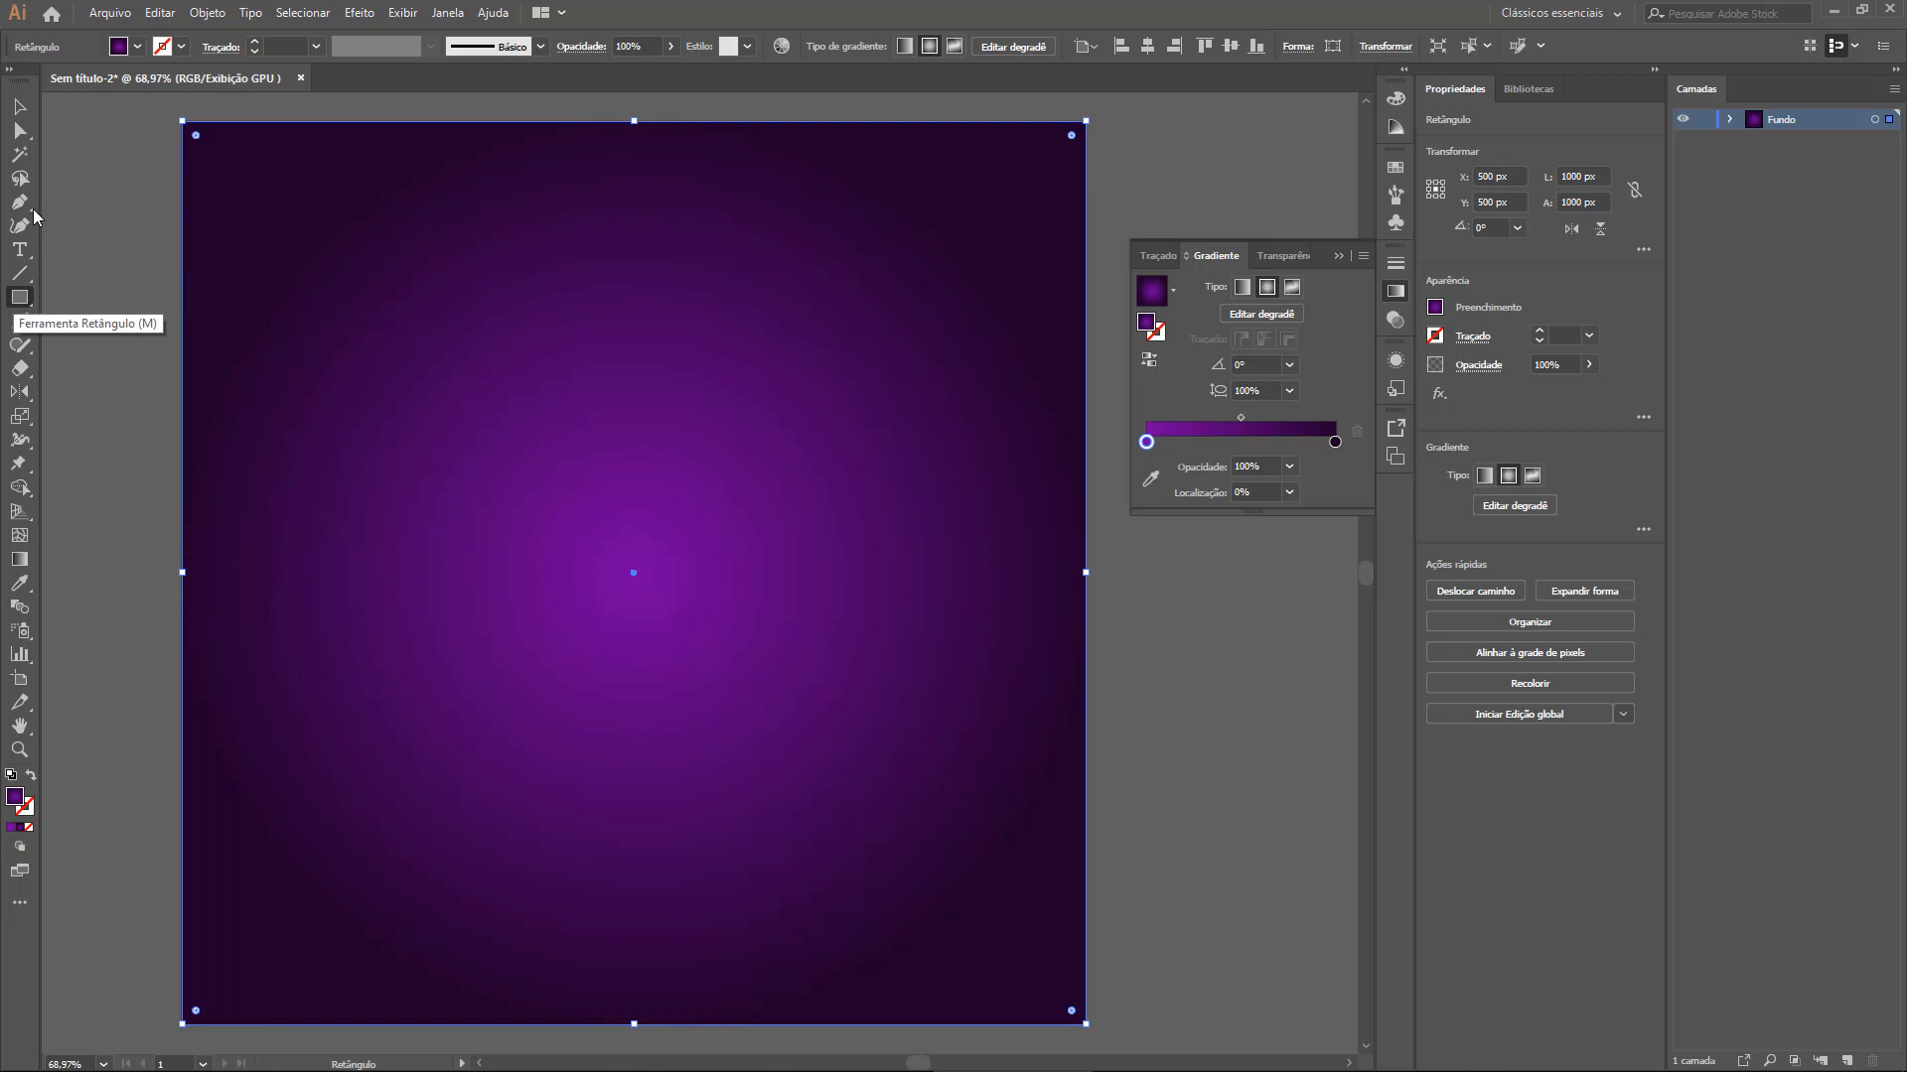
# Deselect the background and set up the Rectangle tool with no fill and a white 1 pt stroke
pyautogui.click(20, 106)
pyautogui.click(117, 191)
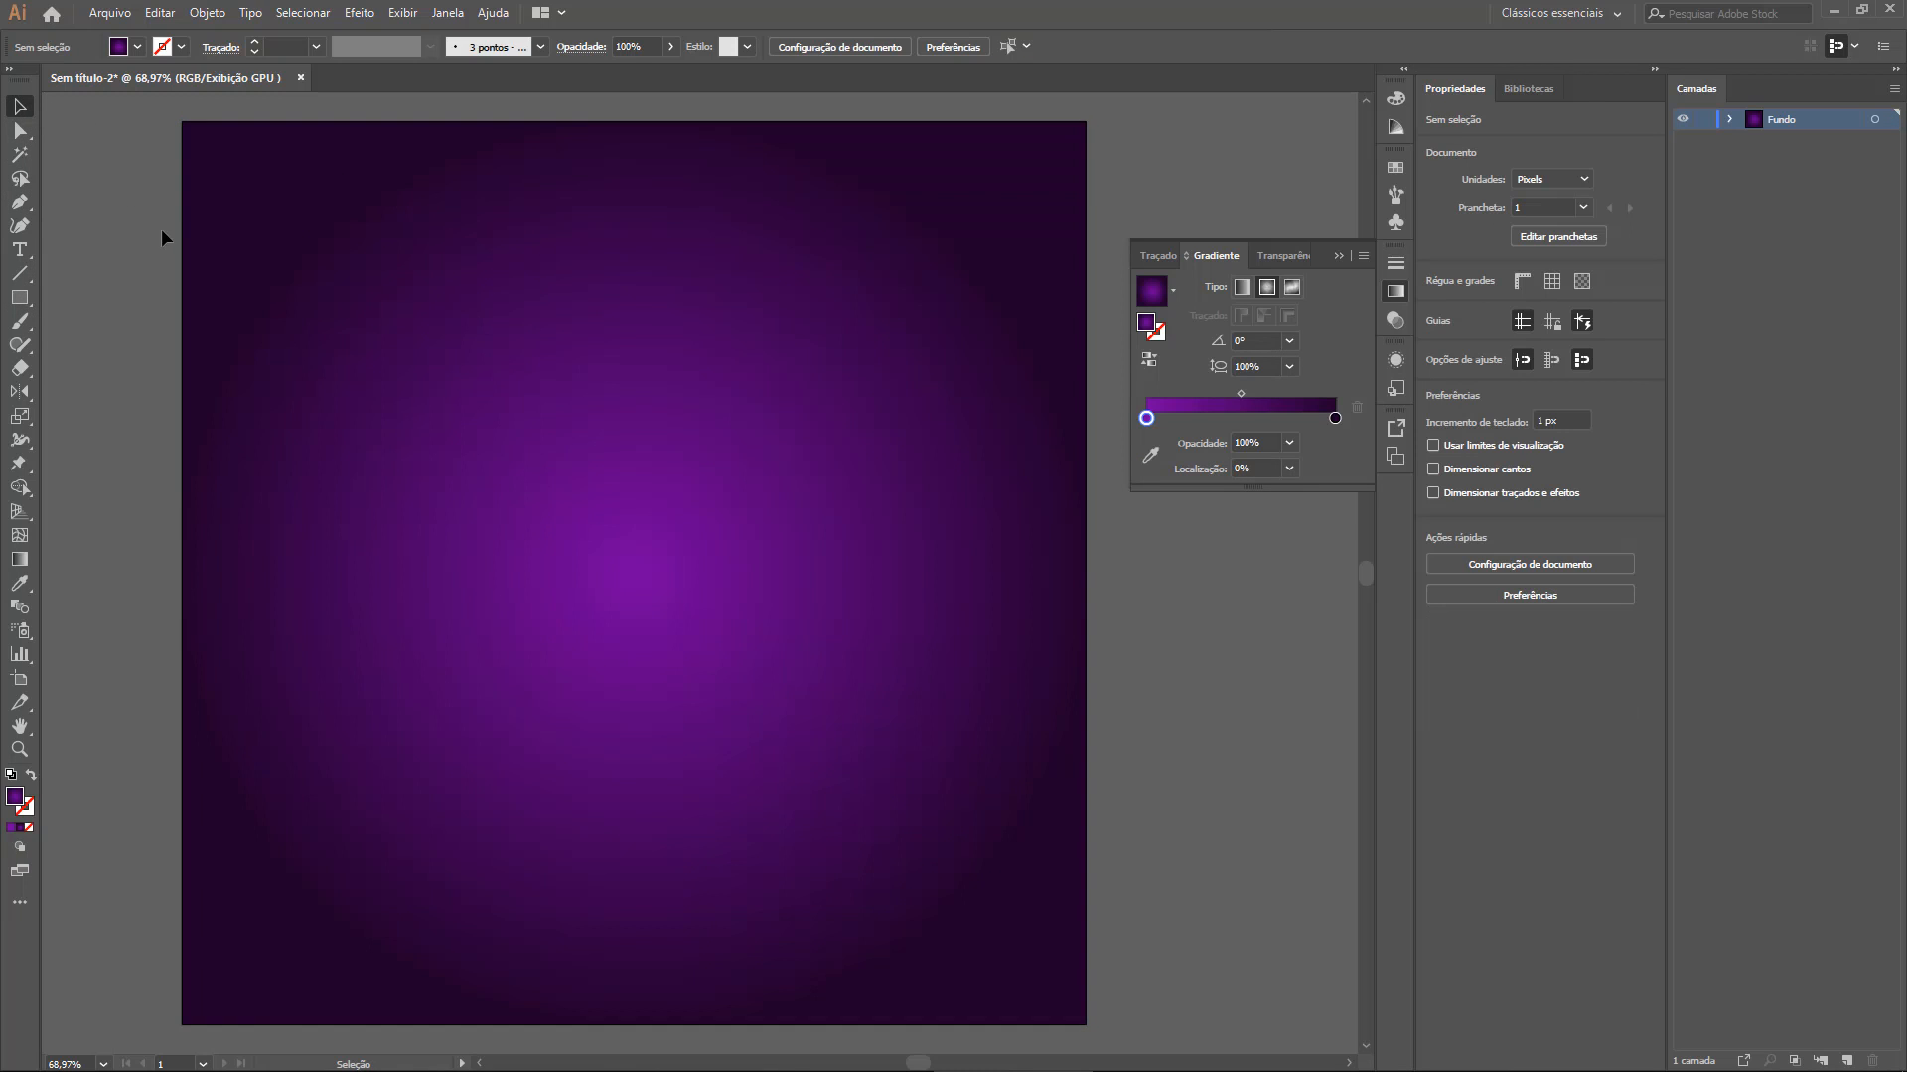
pyautogui.click(20, 297)
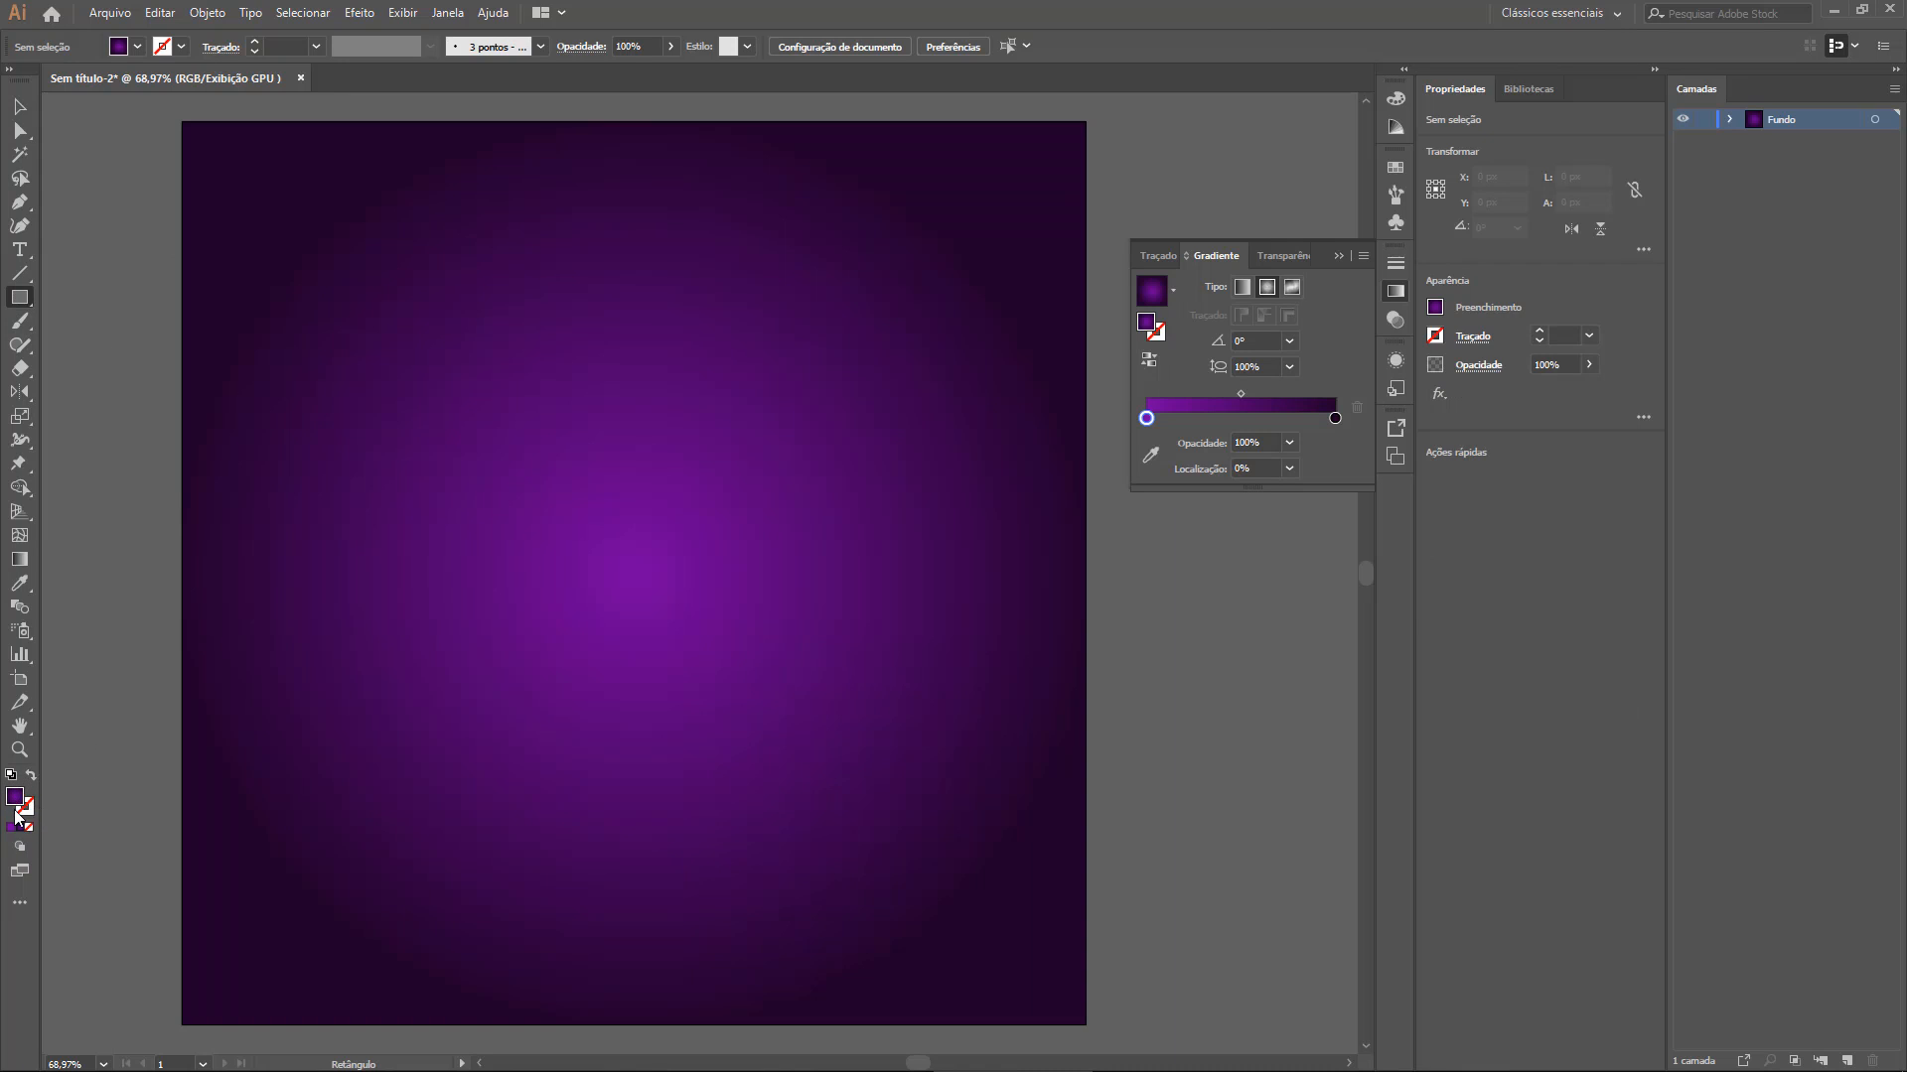
pyautogui.press('d')
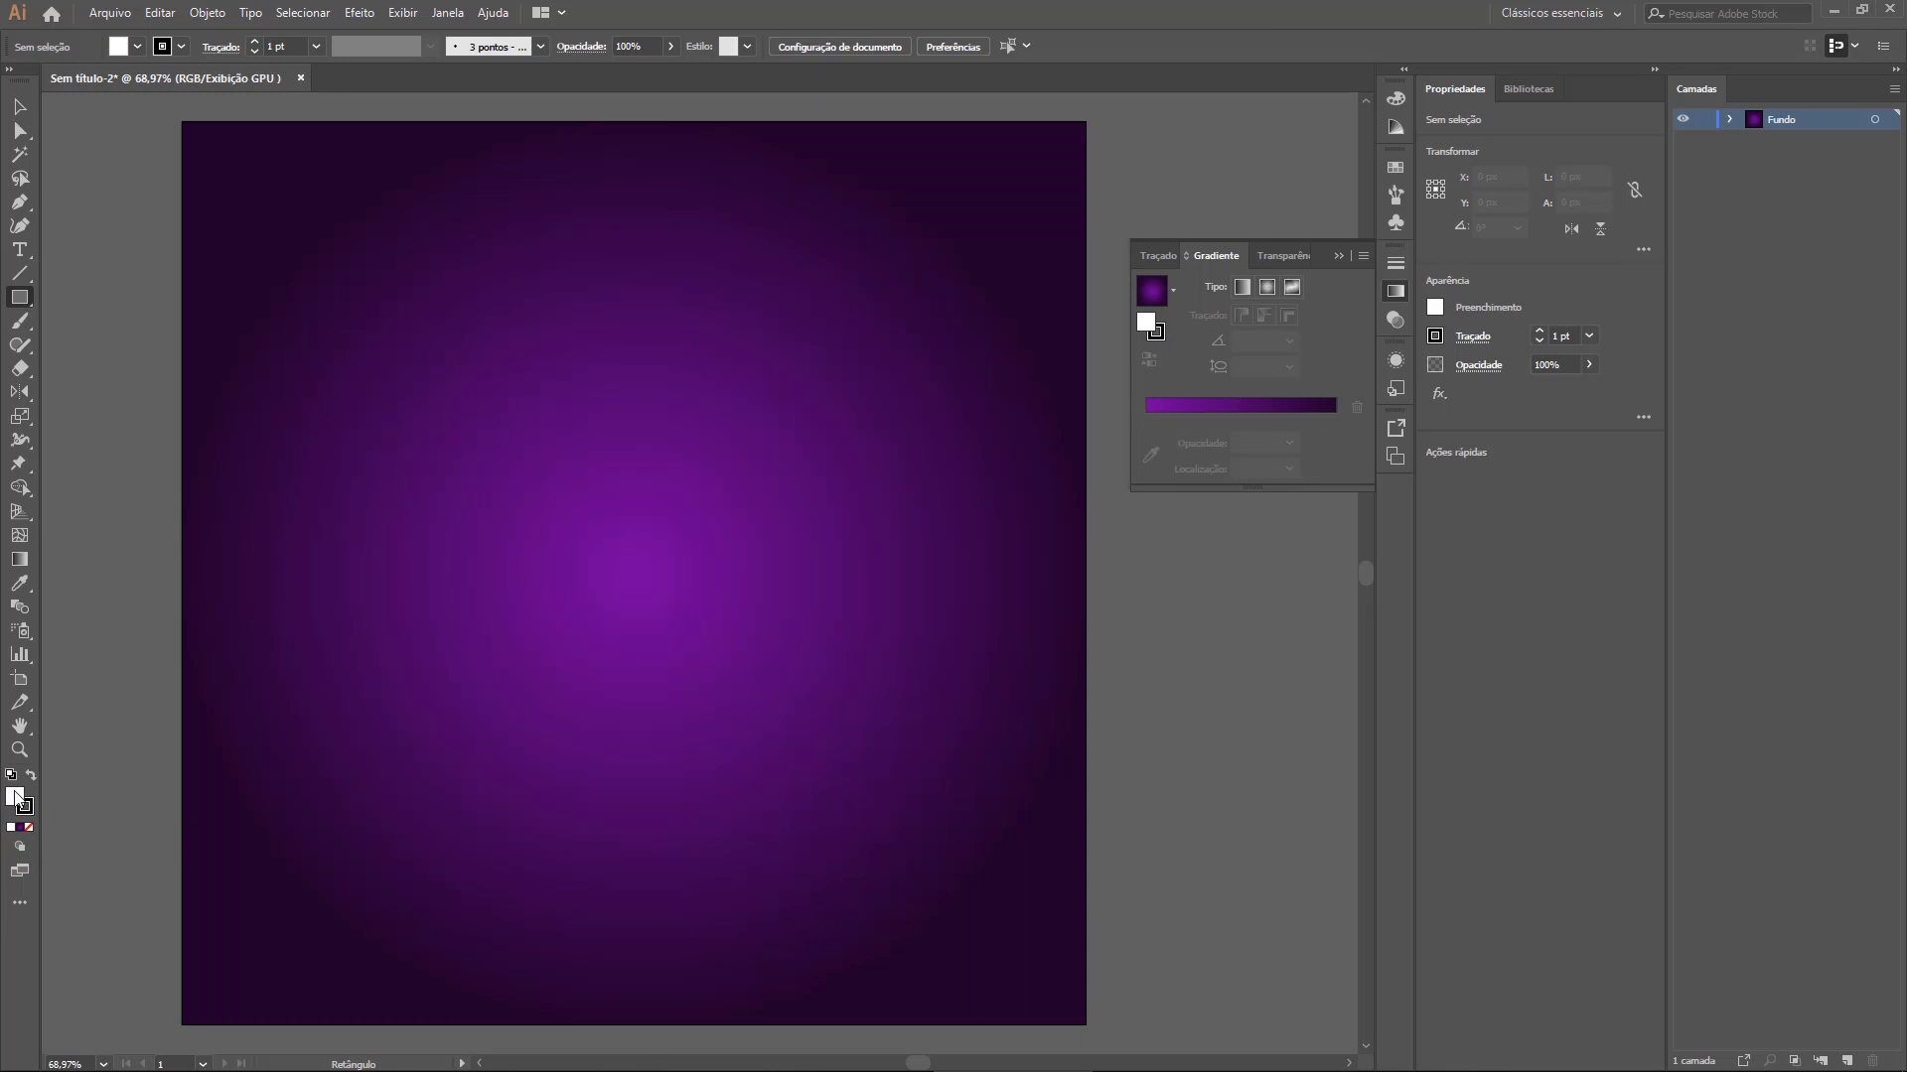
pyautogui.click(15, 795)
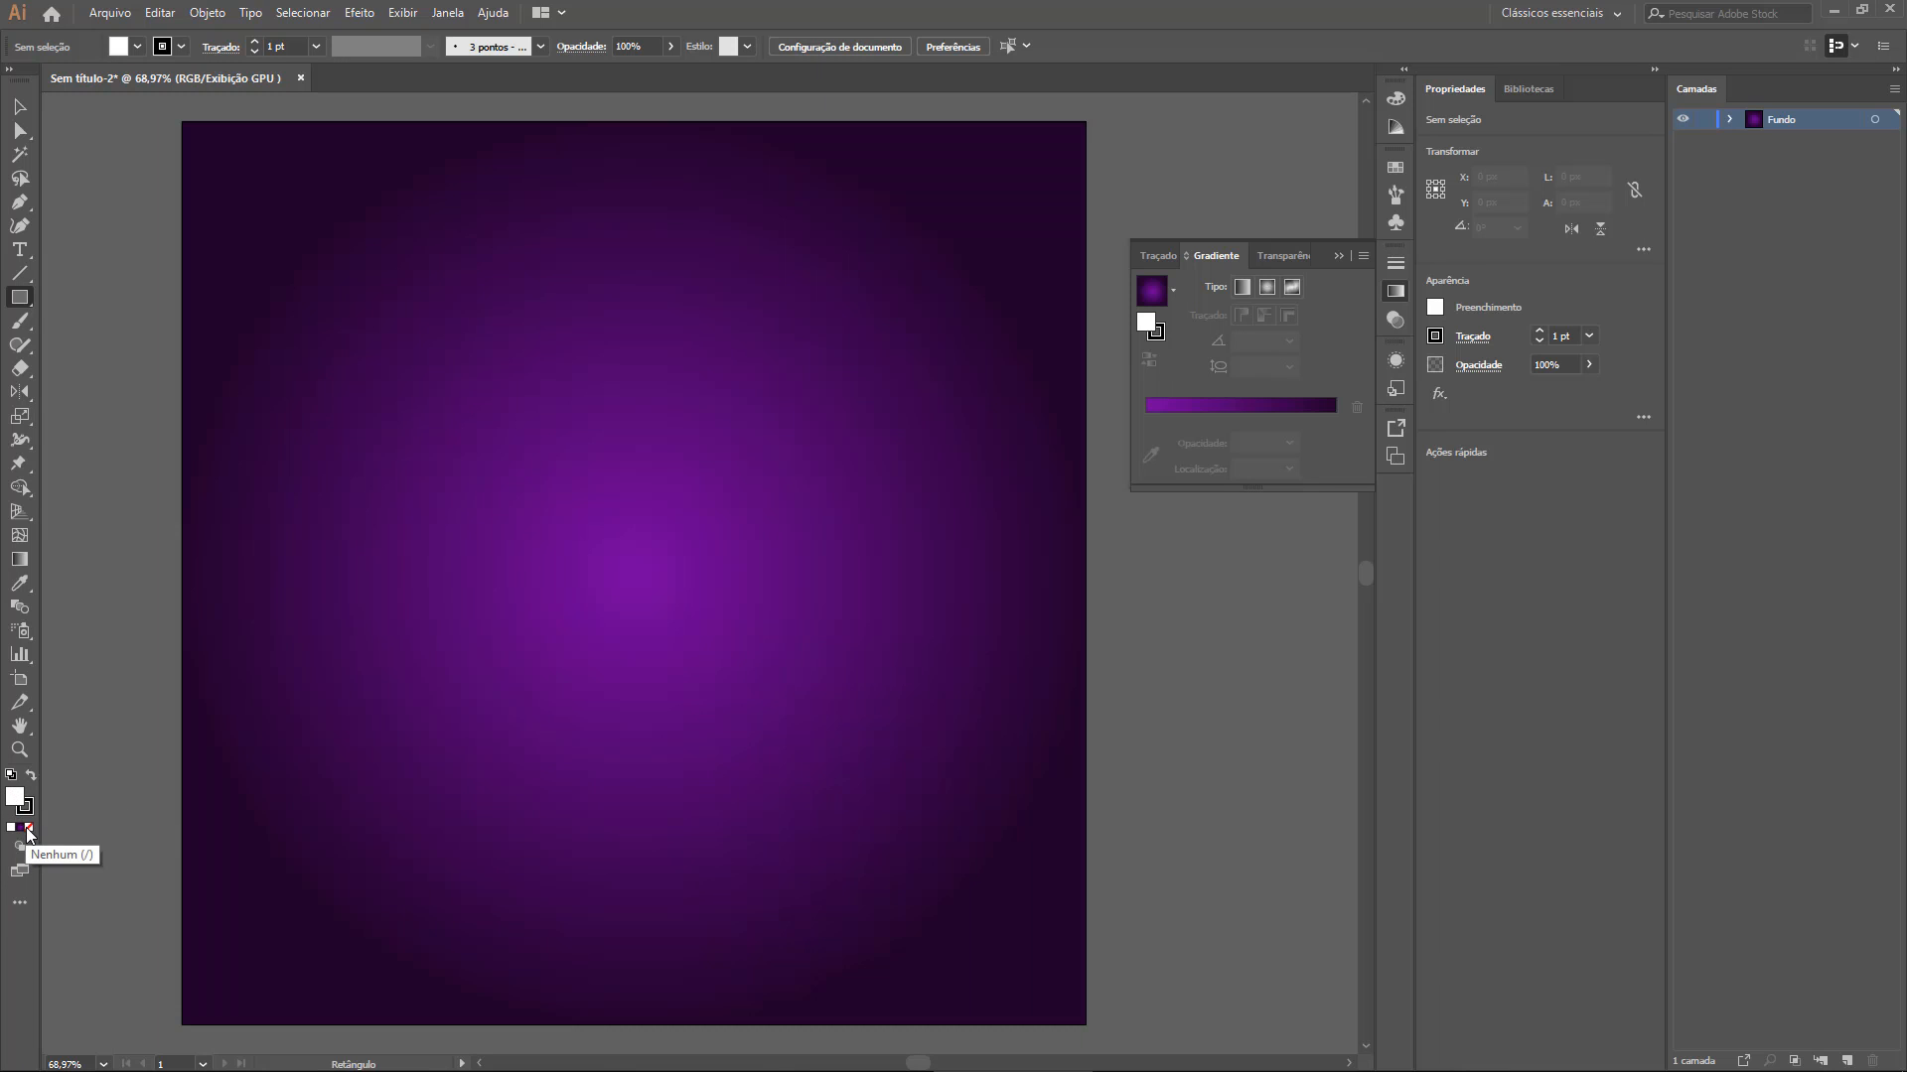
pyautogui.click(27, 824)
pyautogui.click(30, 812)
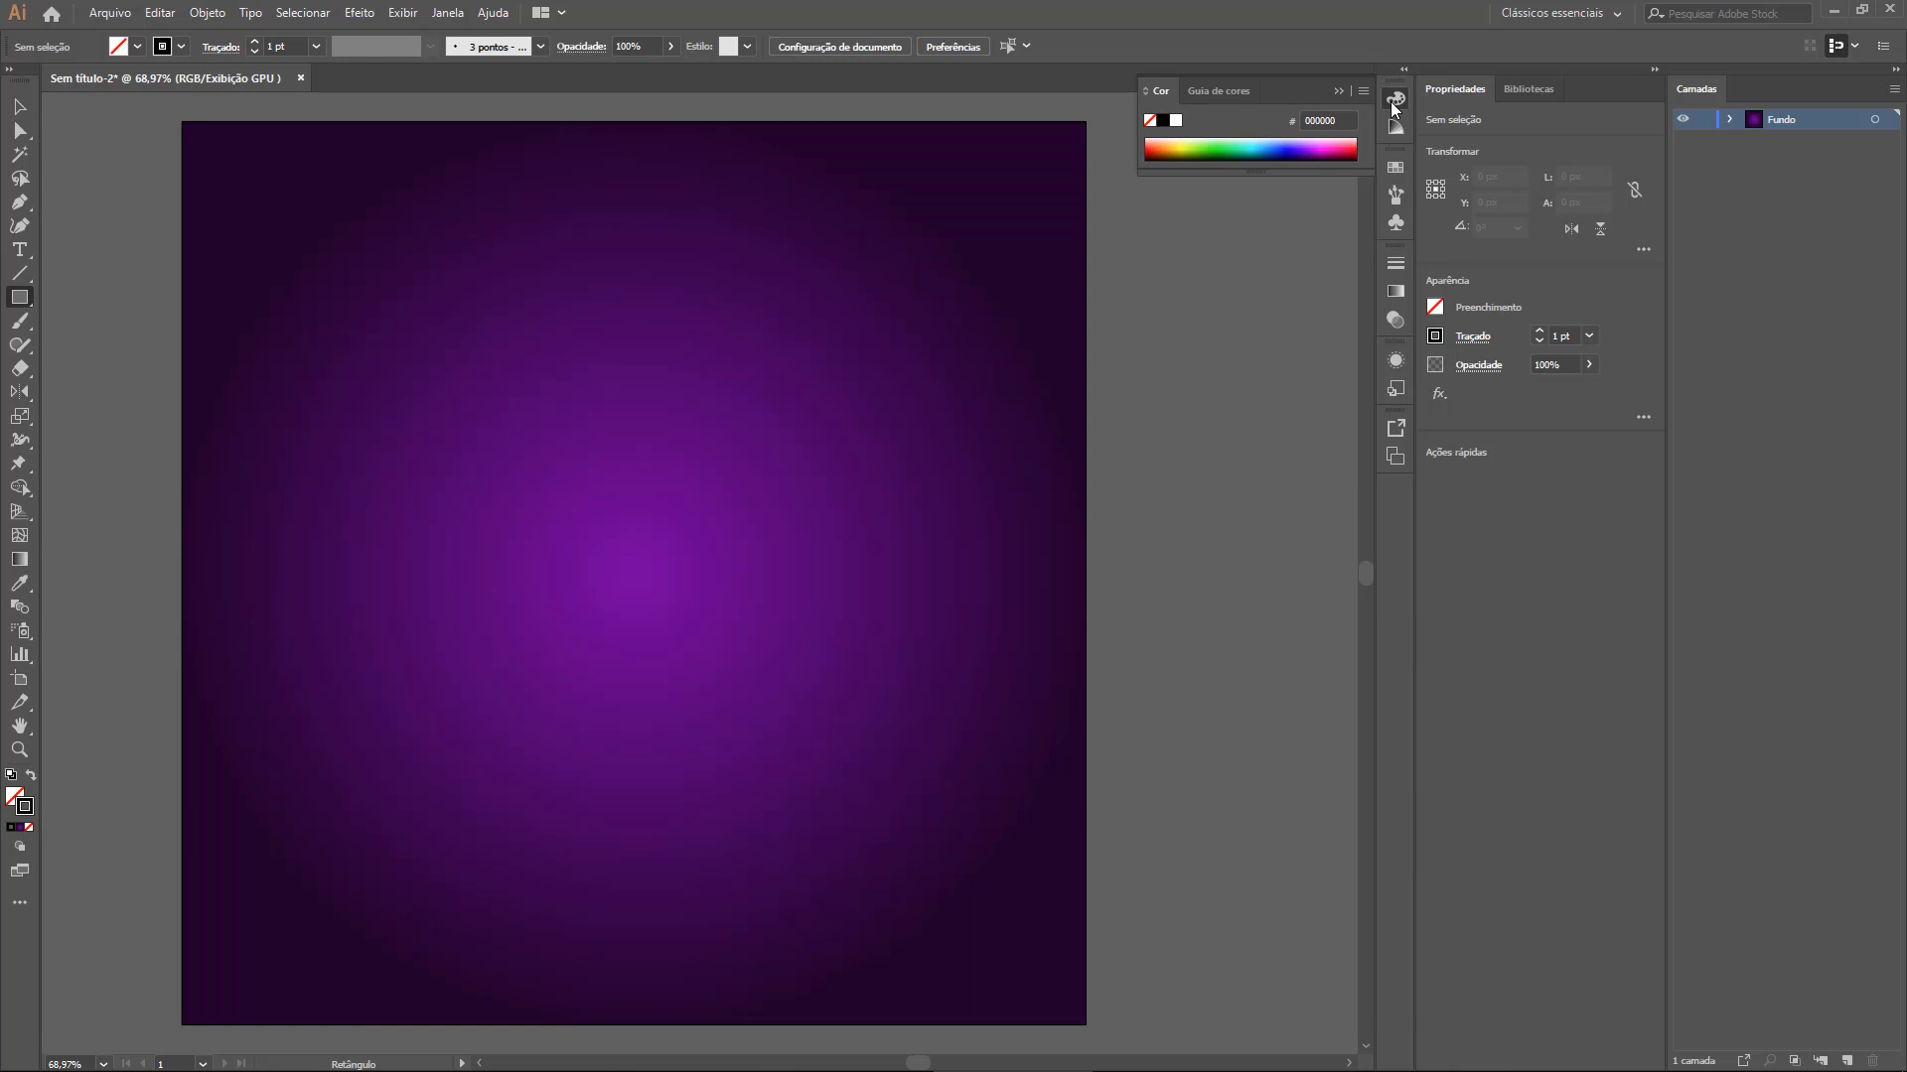
pyautogui.click(1178, 121)
pyautogui.click(446, 13)
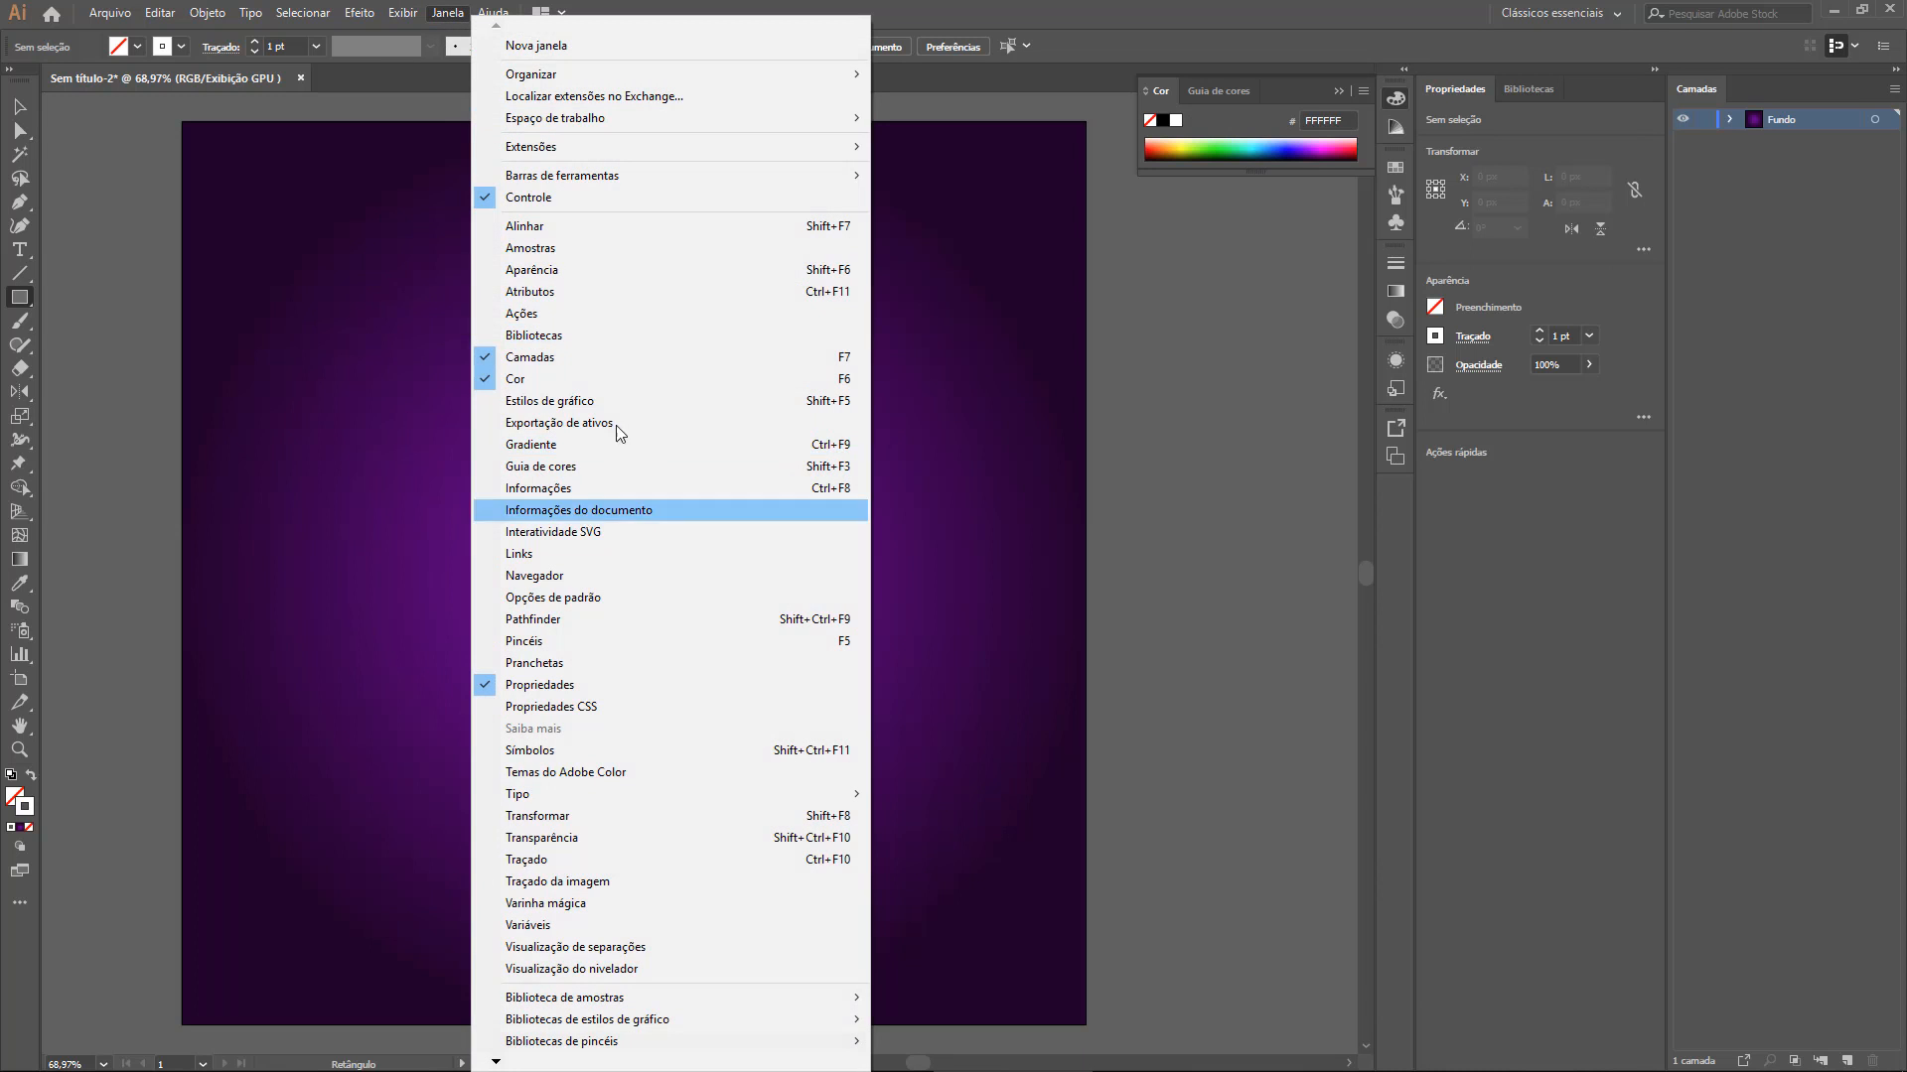
pyautogui.press('Escape')
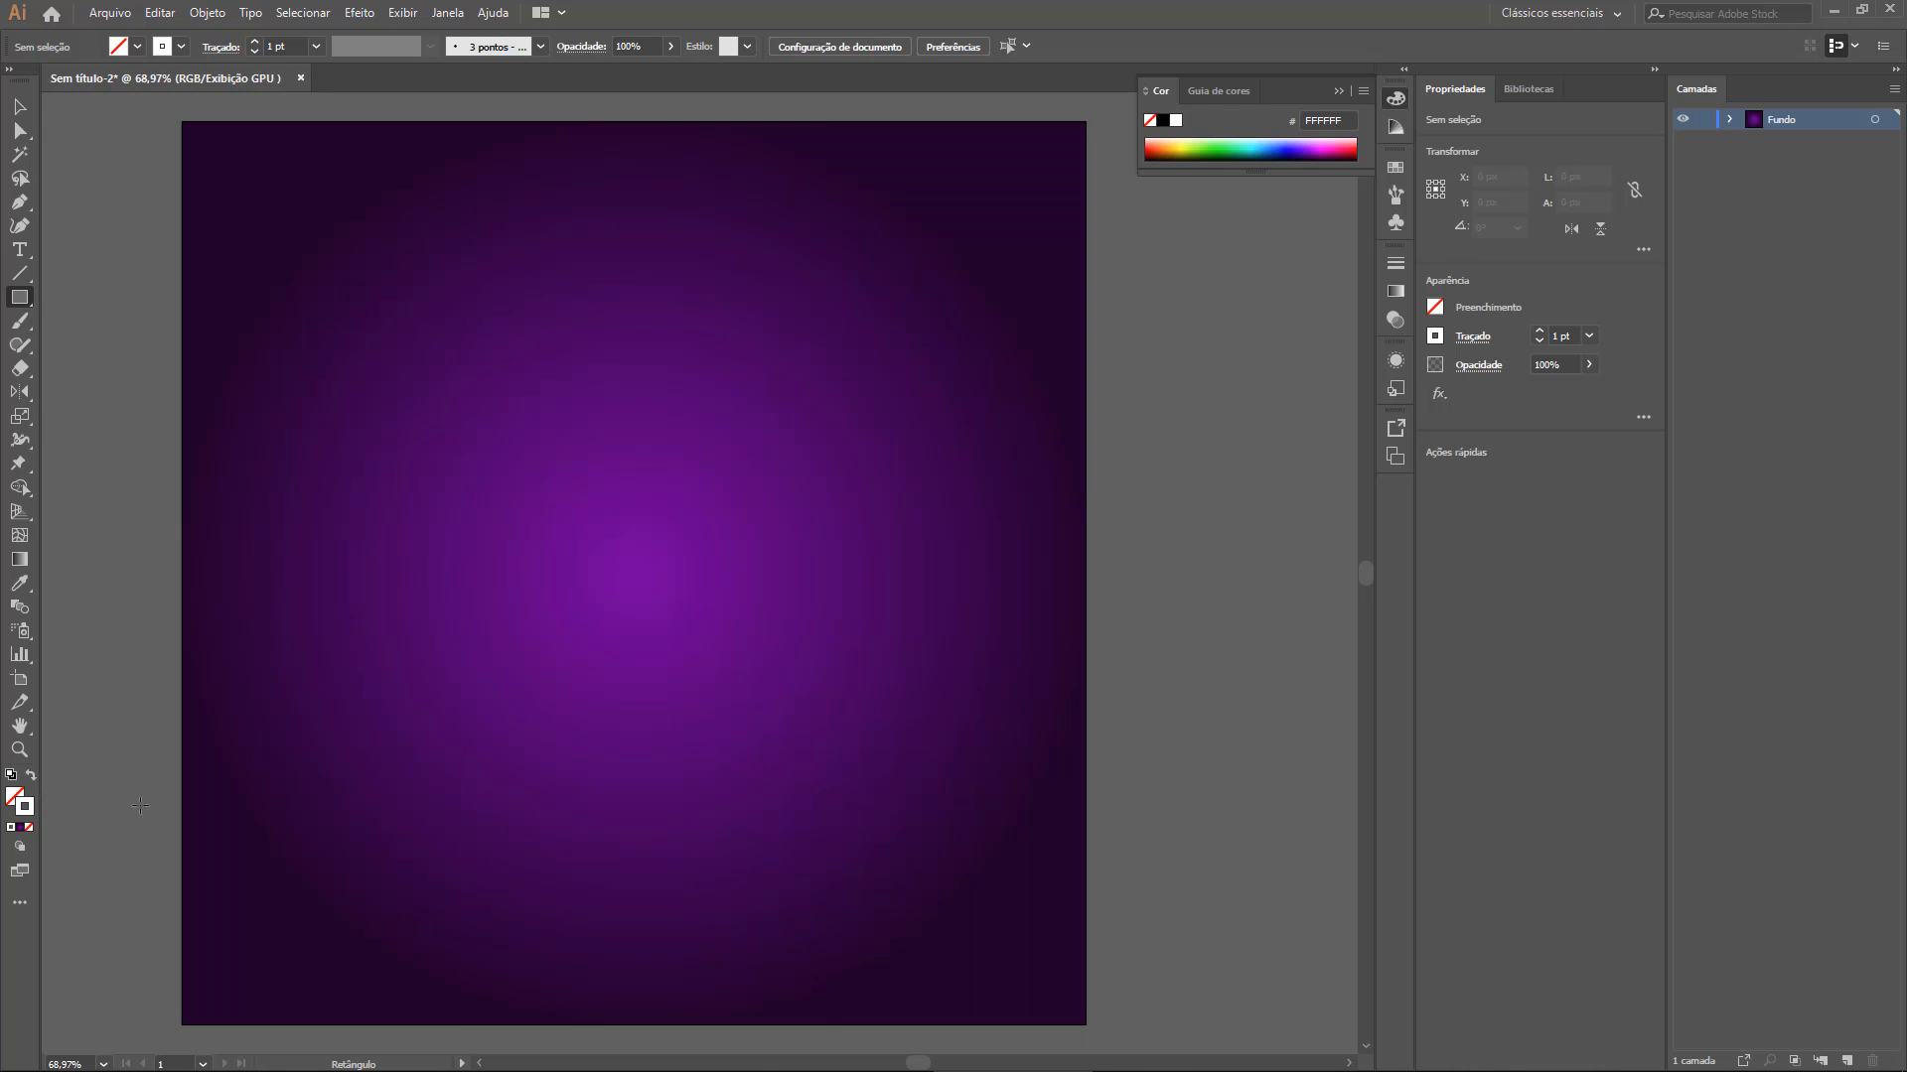
# Draw a rectangle about 126 x 74 px in the upper middle of the artboard and deselect it
pyautogui.moveTo(543, 336); pyautogui.dragTo(659, 401)
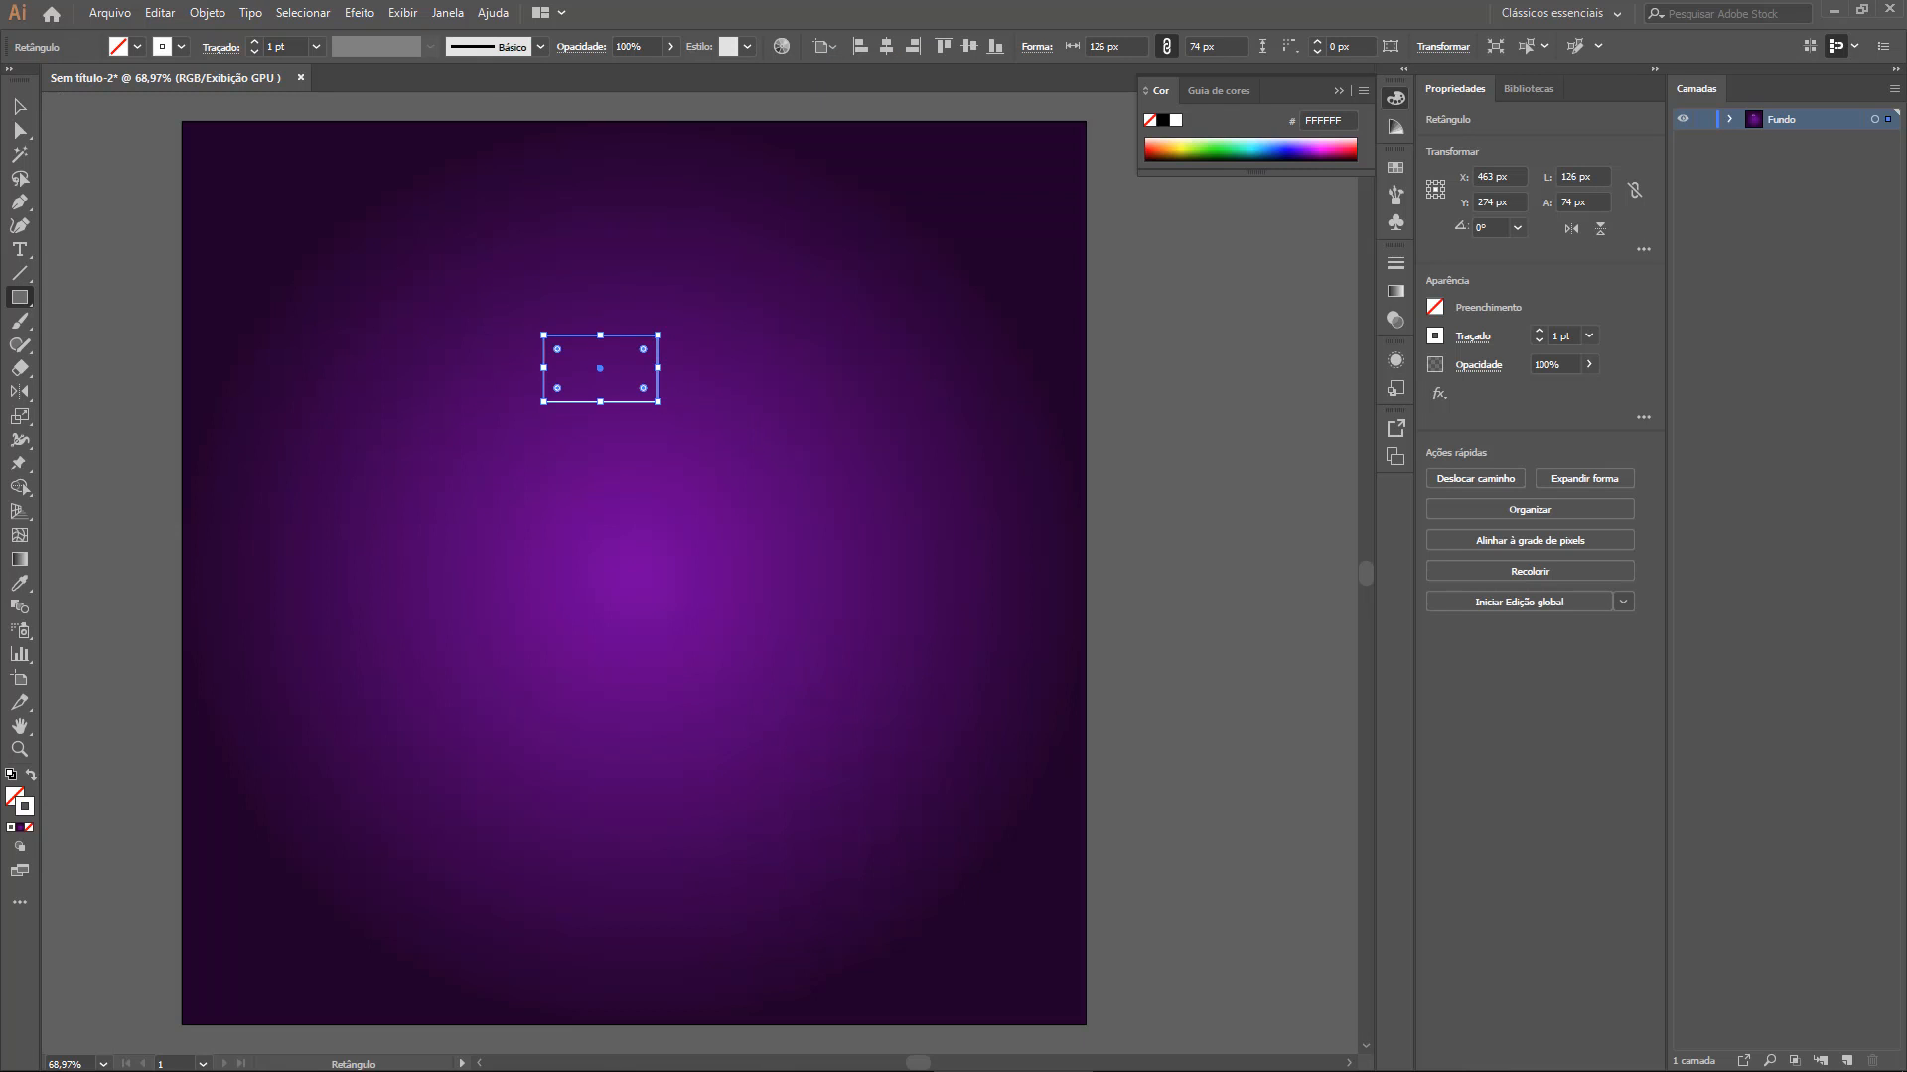
pyautogui.click(20, 106)
pyautogui.click(102, 145)
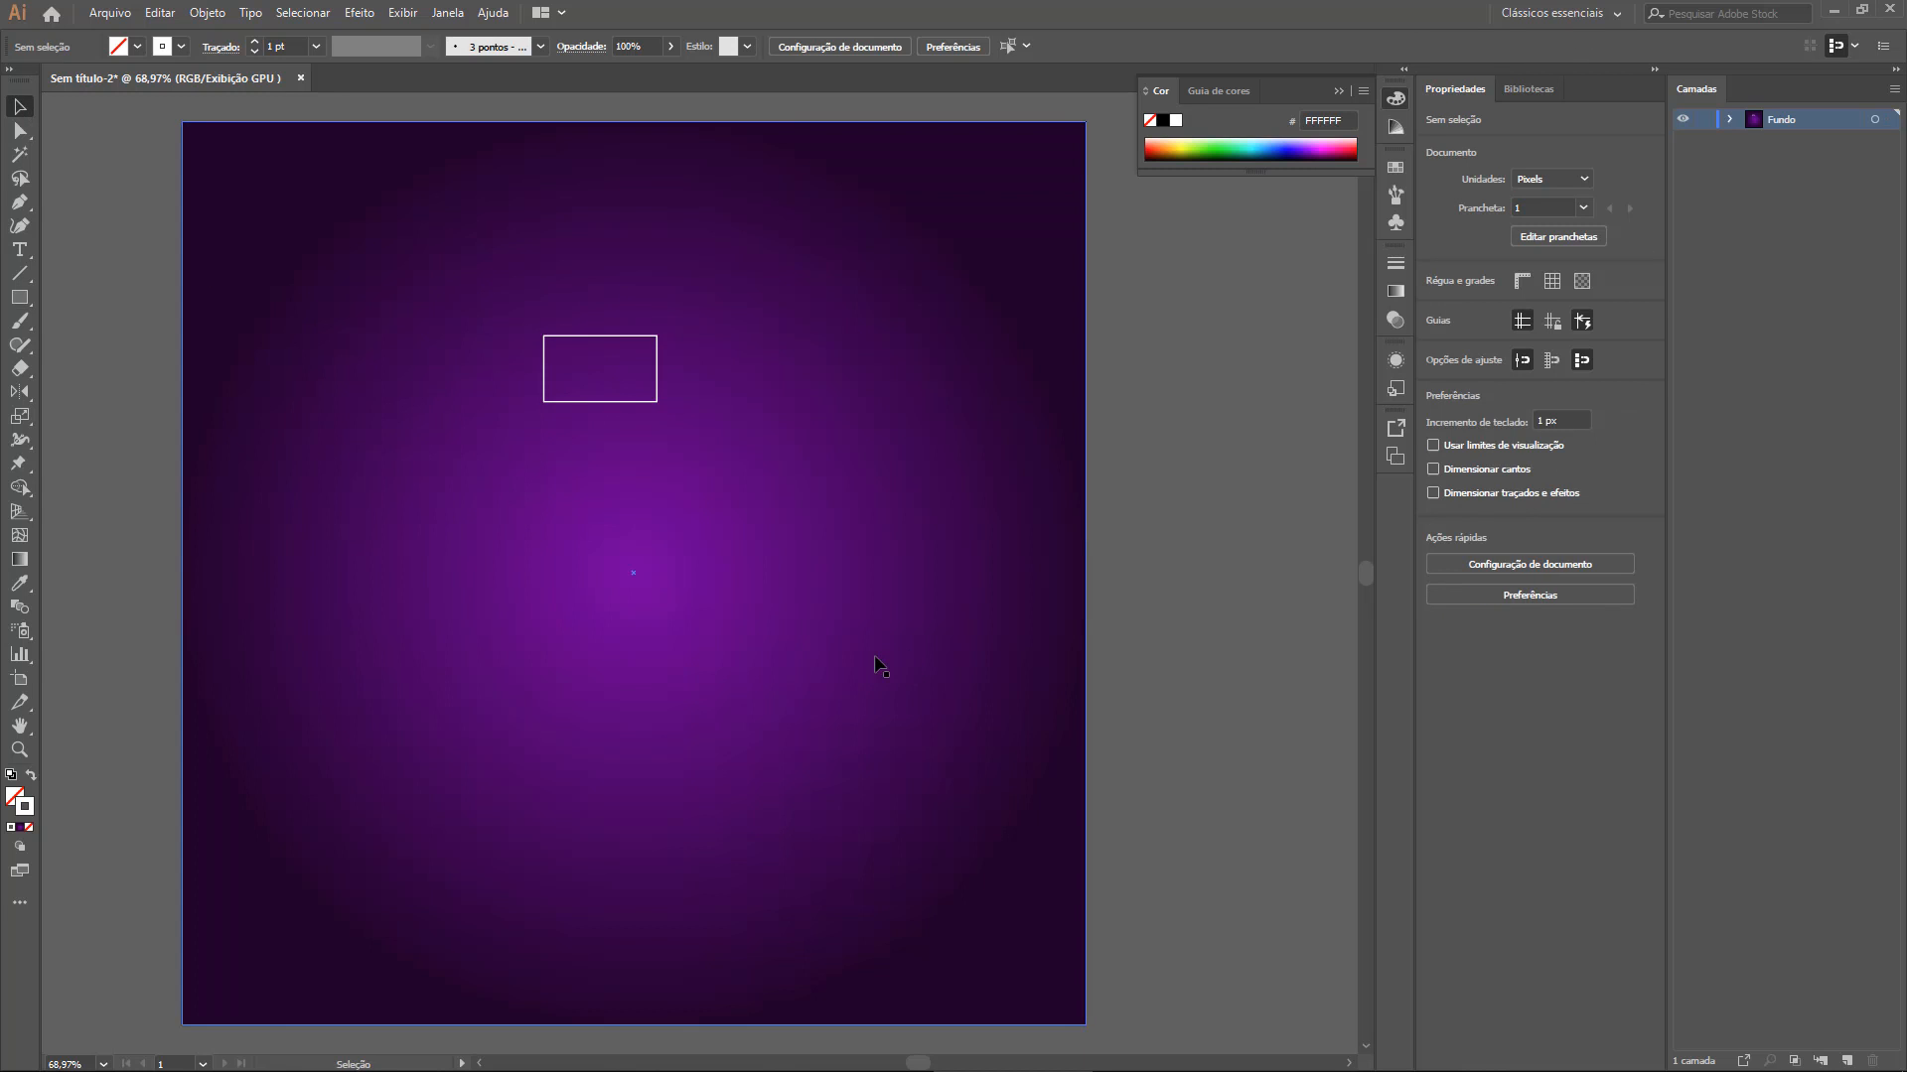
# Examine the small rectangle's white outline and corners up close
pyautogui.hotkey('ctrl', 'space')
pyautogui.doubleClick(672, 439)
pyautogui.moveTo(575, 692); pyautogui.dragTo(668, 493)
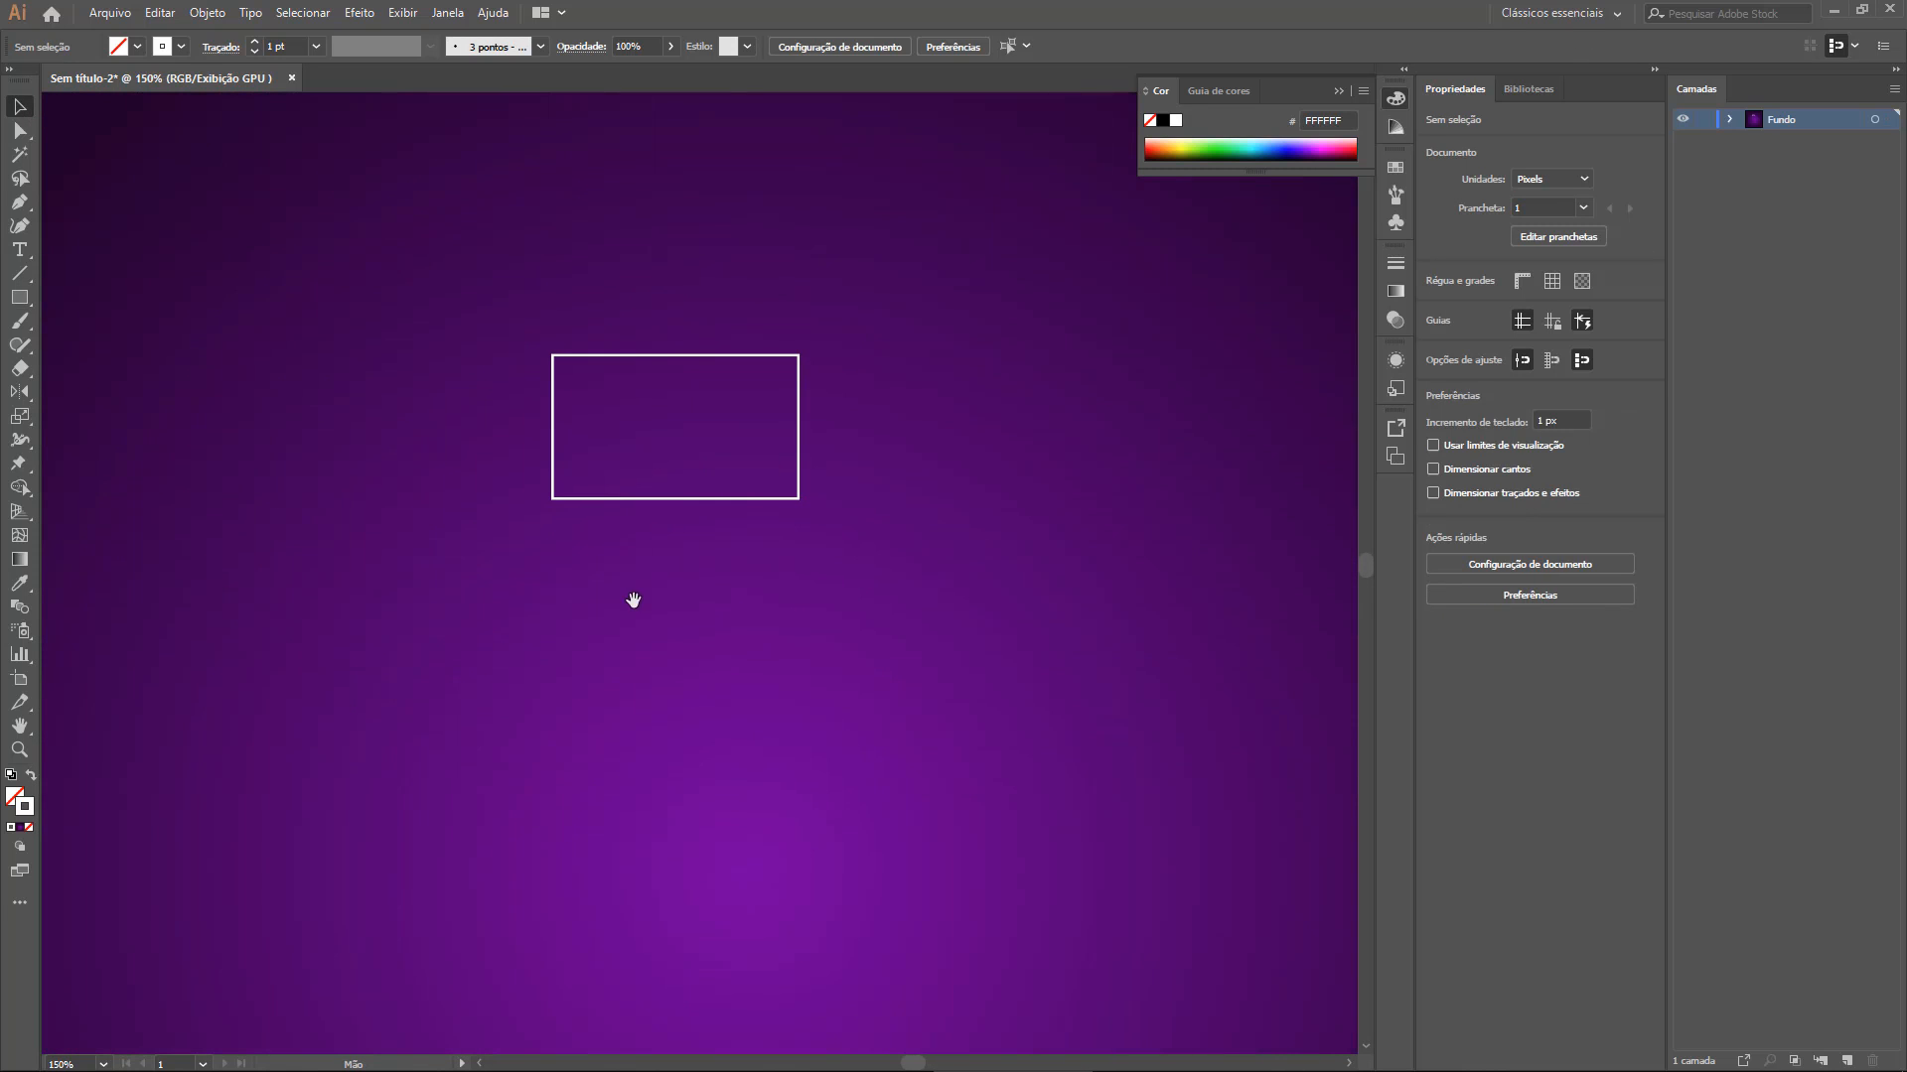
pyautogui.hotkey('ctrl', 'space')
pyautogui.click(689, 522)
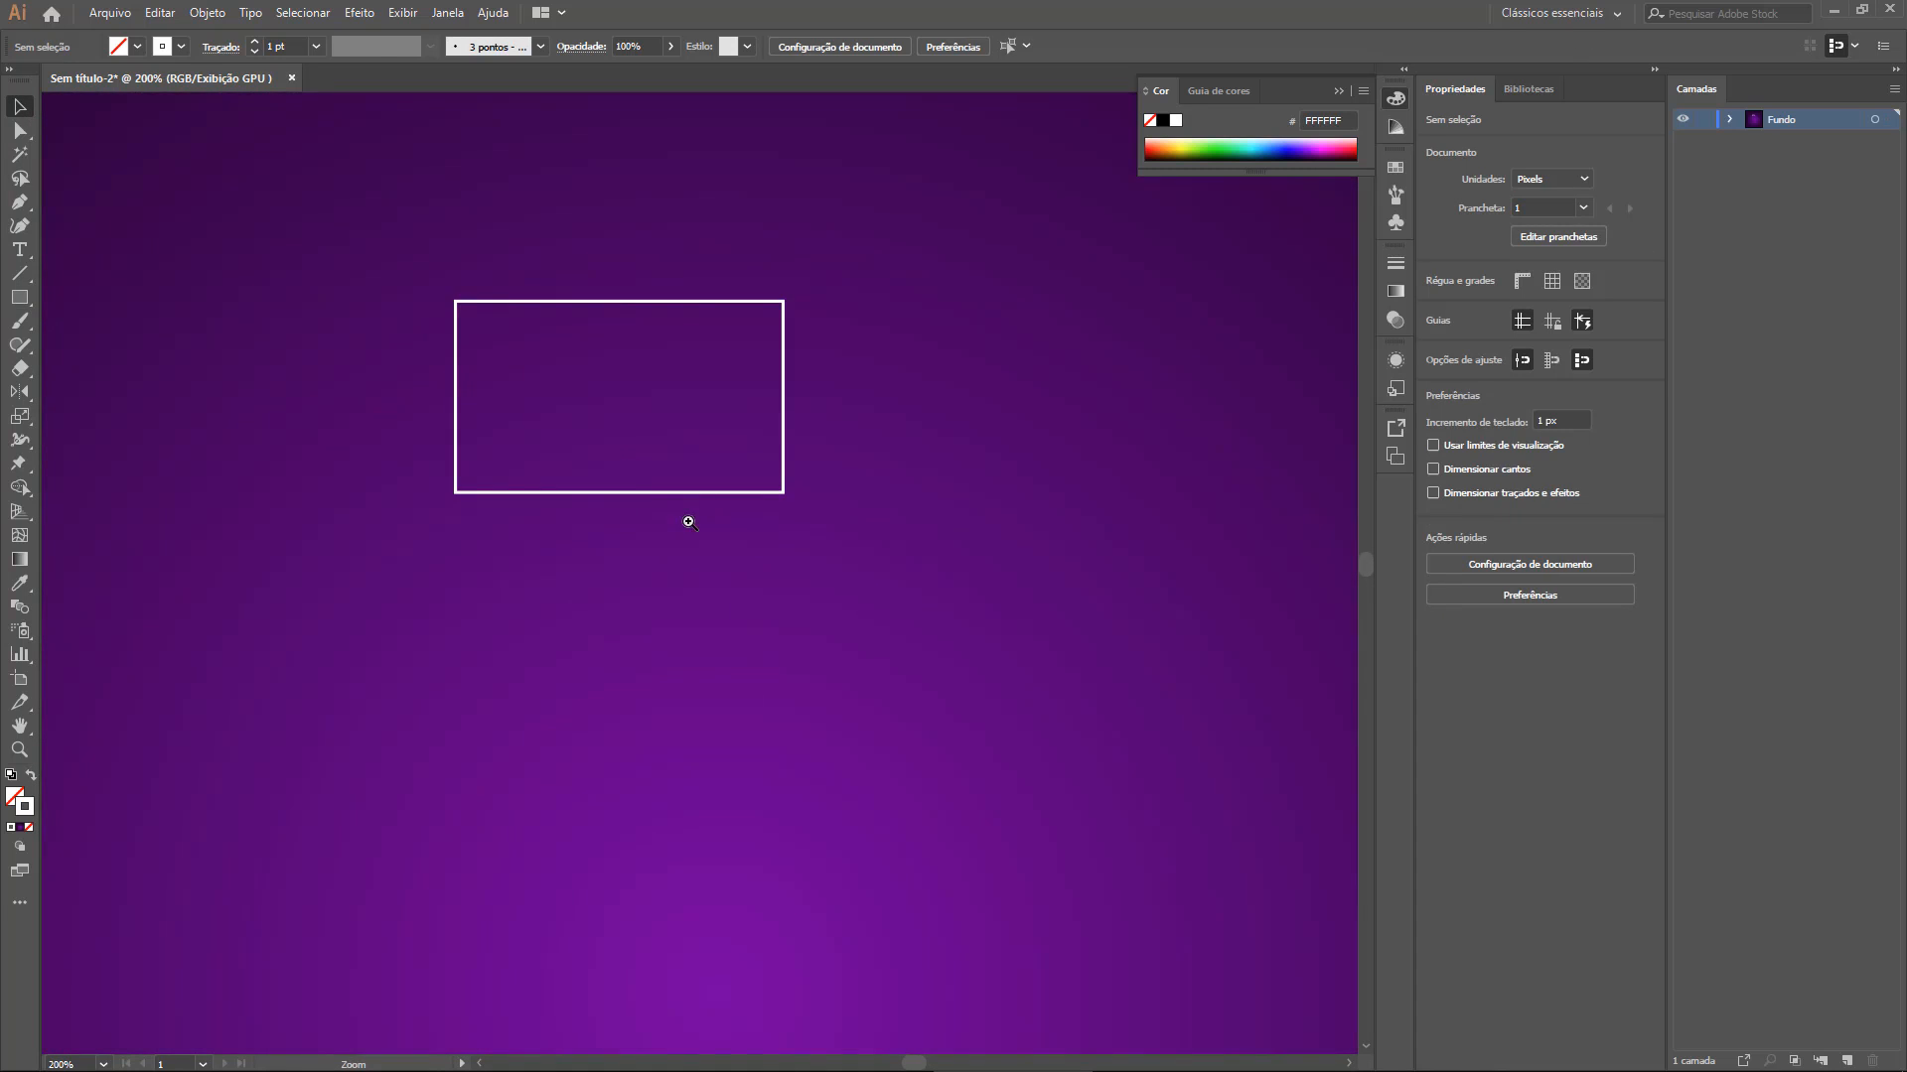
pyautogui.click(687, 515)
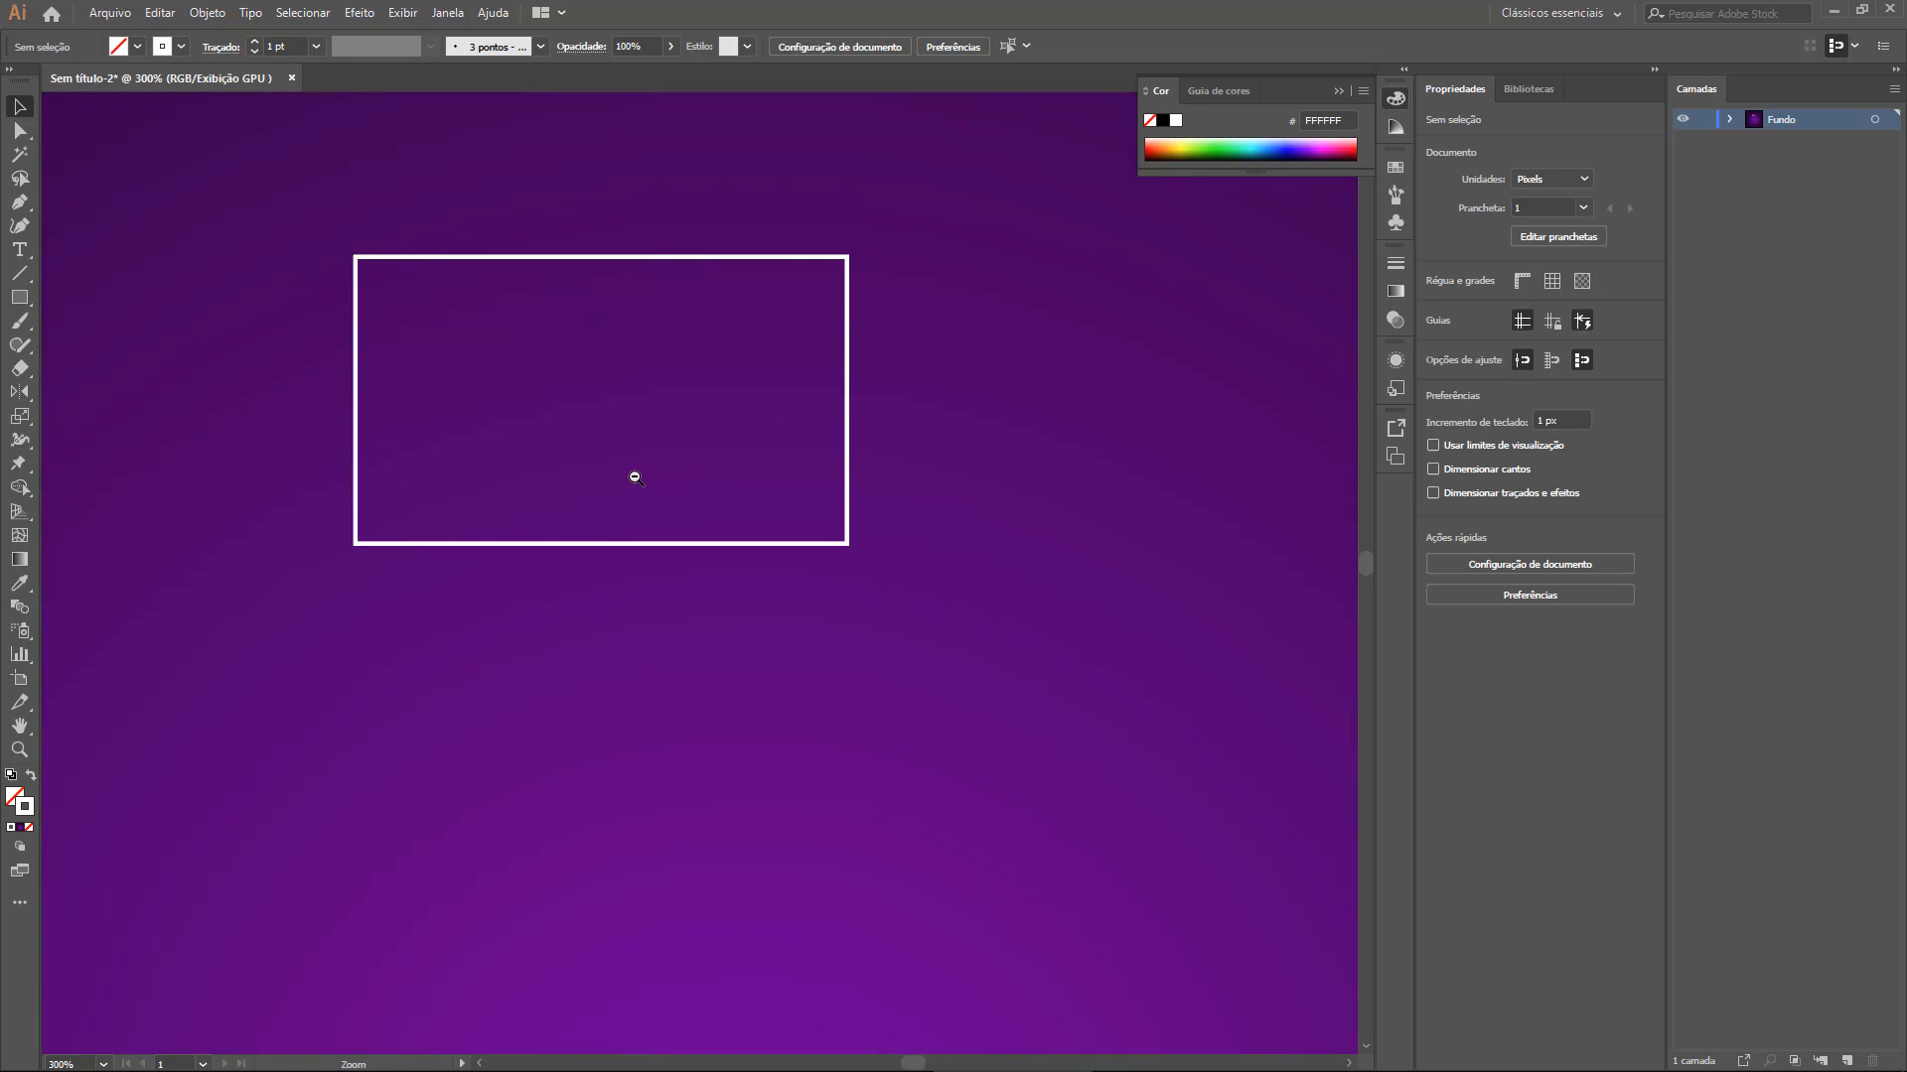
# Select the small white-outlined rectangle and set its stroke weight to 4 pt
pyautogui.keyDown('alt'); pyautogui.click(635, 478); pyautogui.keyUp('alt')
pyautogui.keyDown('ctrl'); pyautogui.keyDown('alt'); pyautogui.click(636, 477); pyautogui.keyUp('alt'); pyautogui.keyUp('ctrl')
pyautogui.keyDown('ctrl'); pyautogui.keyDown('alt'); pyautogui.click(636, 478); pyautogui.keyUp('alt'); pyautogui.keyUp('ctrl')
pyautogui.moveTo(955, 758); pyautogui.dragTo(852, 402)
pyautogui.moveTo(782, 478); pyautogui.dragTo(866, 491)
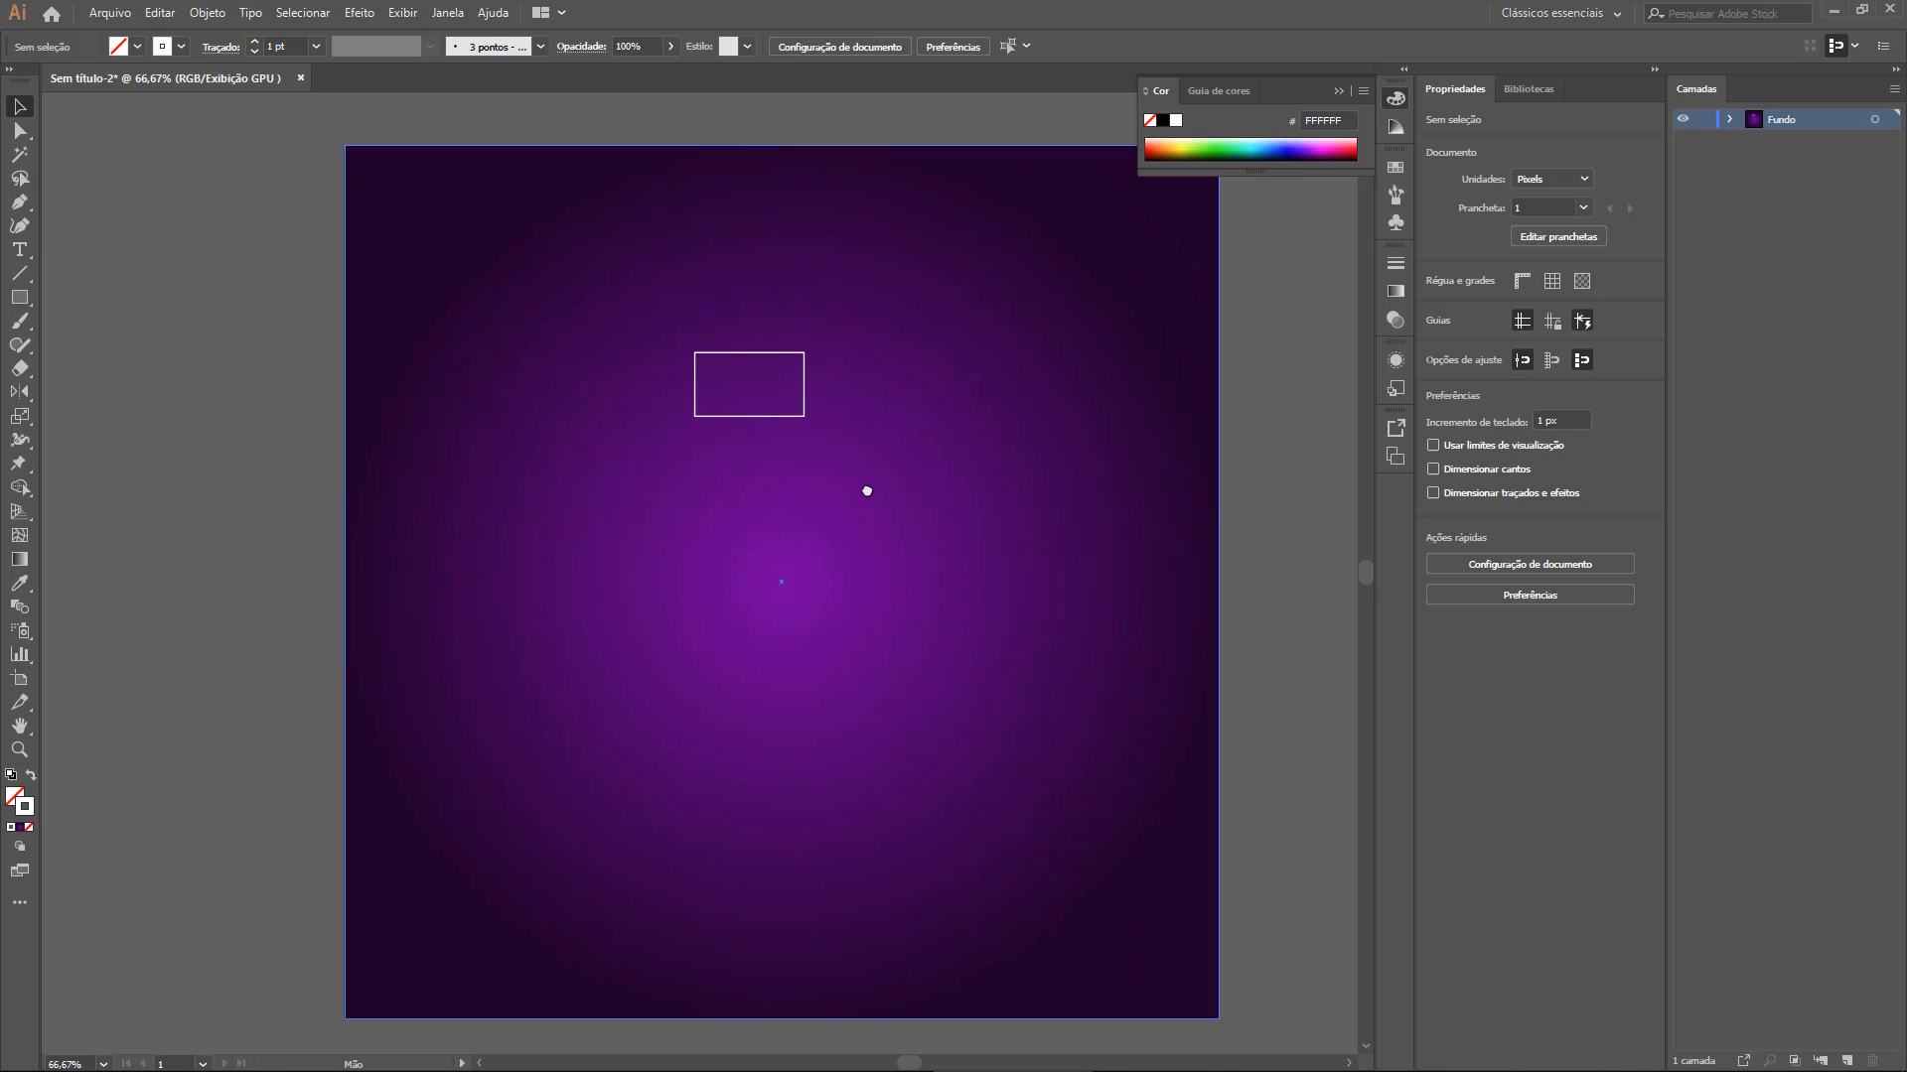
pyautogui.keyDown('ctrl'); pyautogui.click(803, 425); pyautogui.keyUp('ctrl')
pyautogui.moveTo(859, 628); pyautogui.dragTo(979, 669)
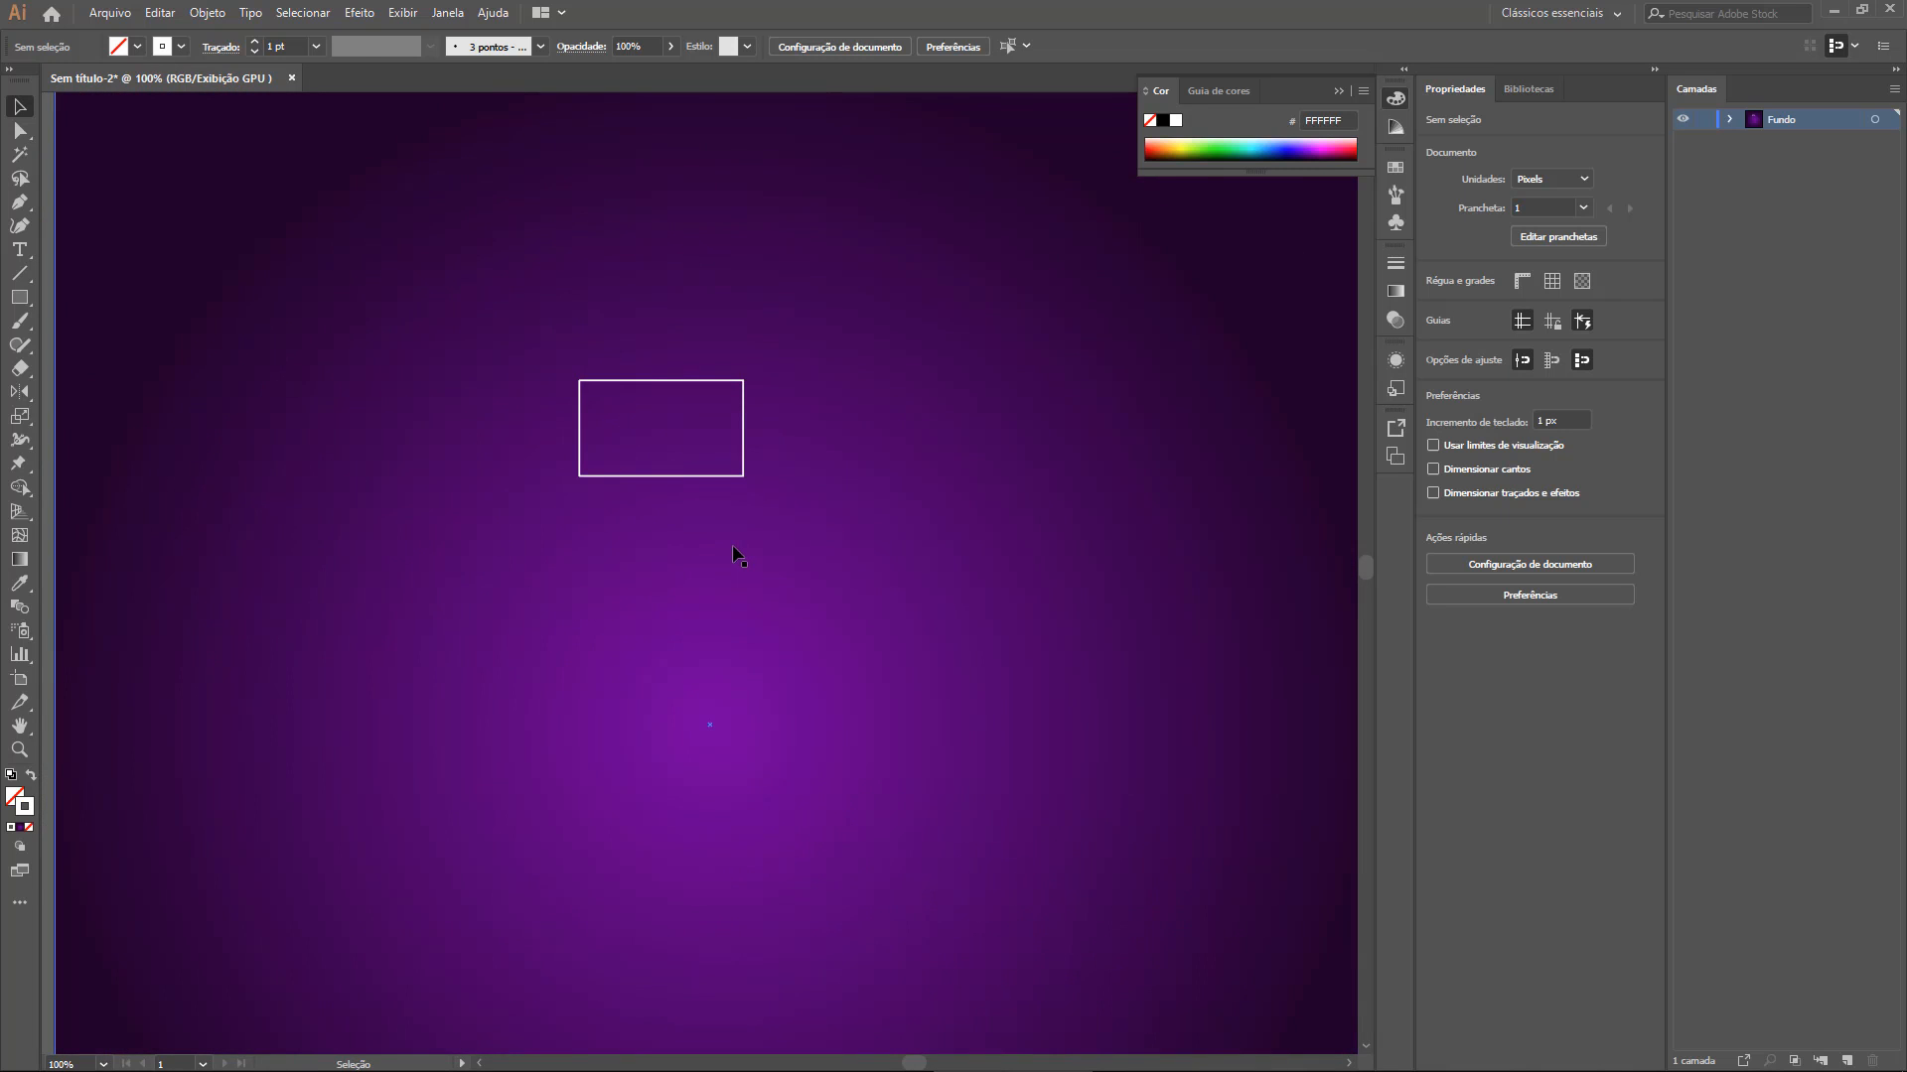
pyautogui.click(695, 476)
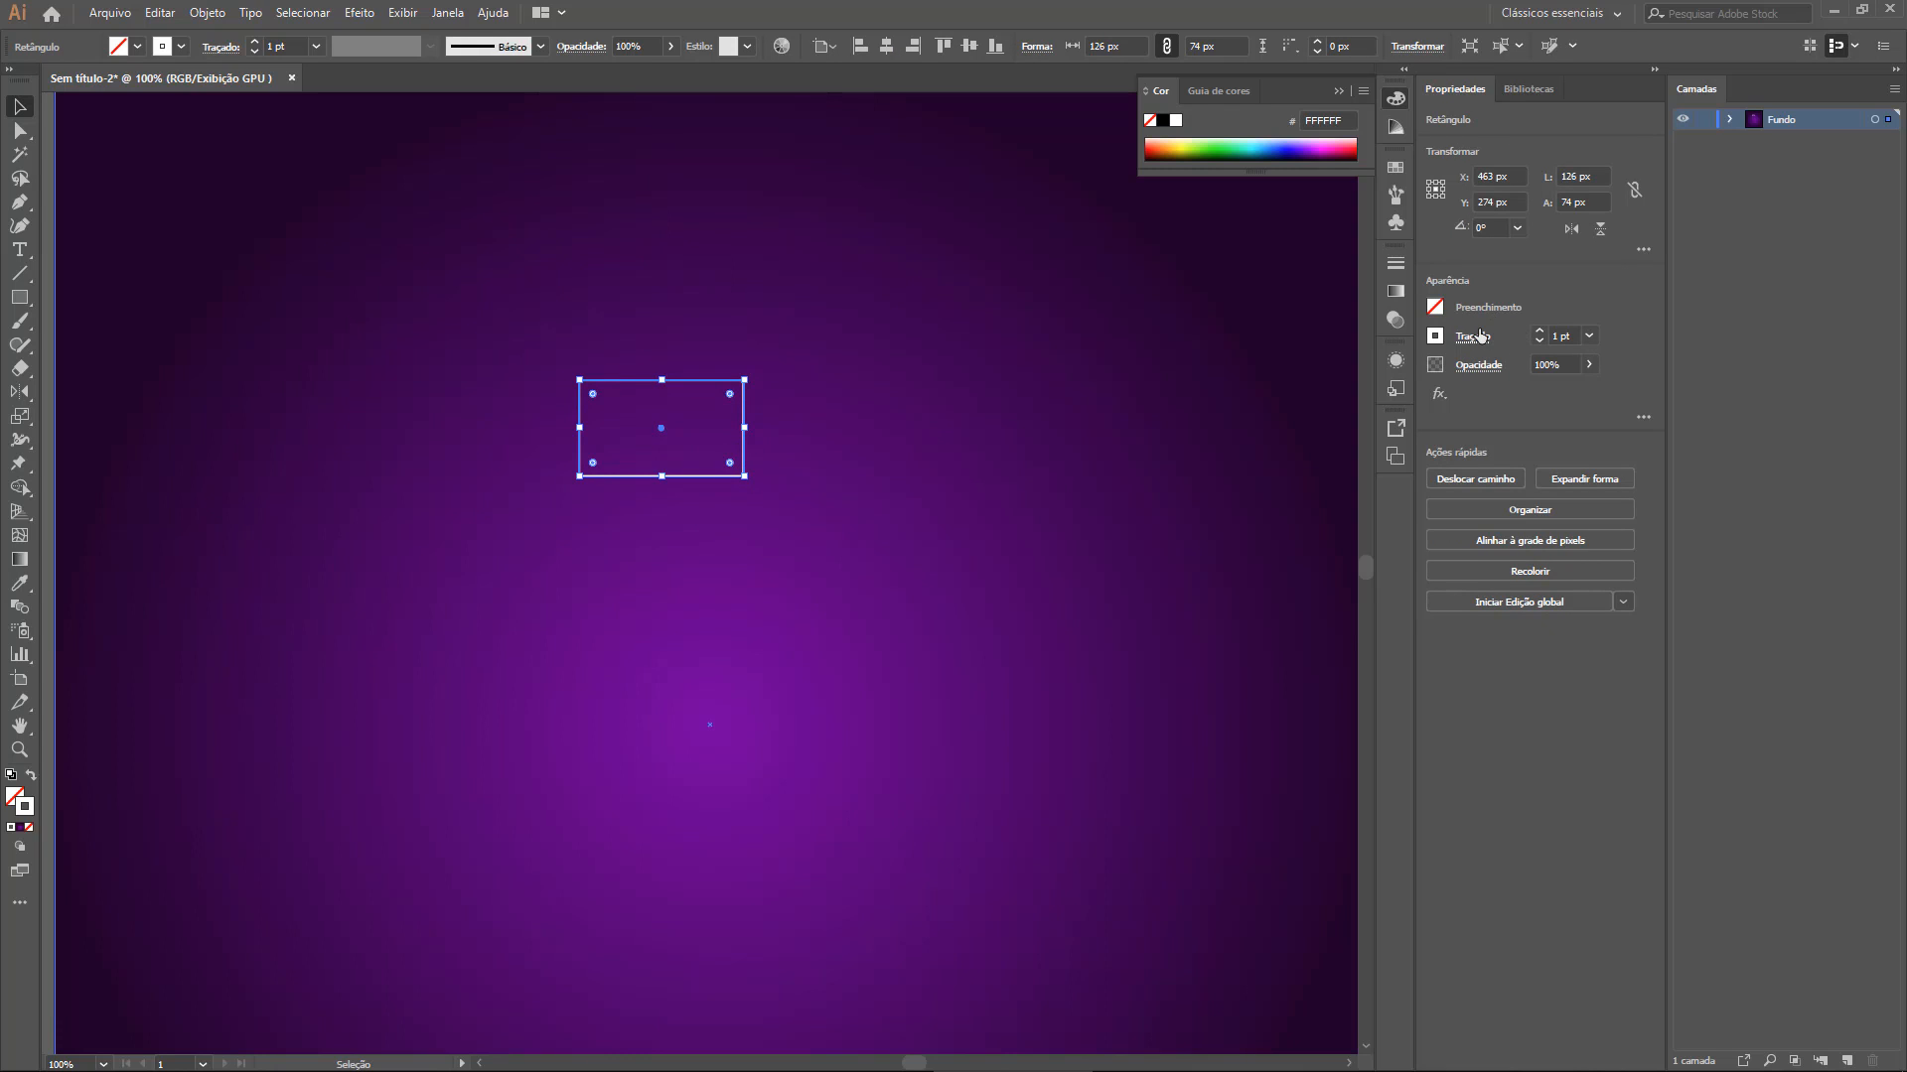
pyautogui.click(1538, 332)
pyautogui.click(1538, 331)
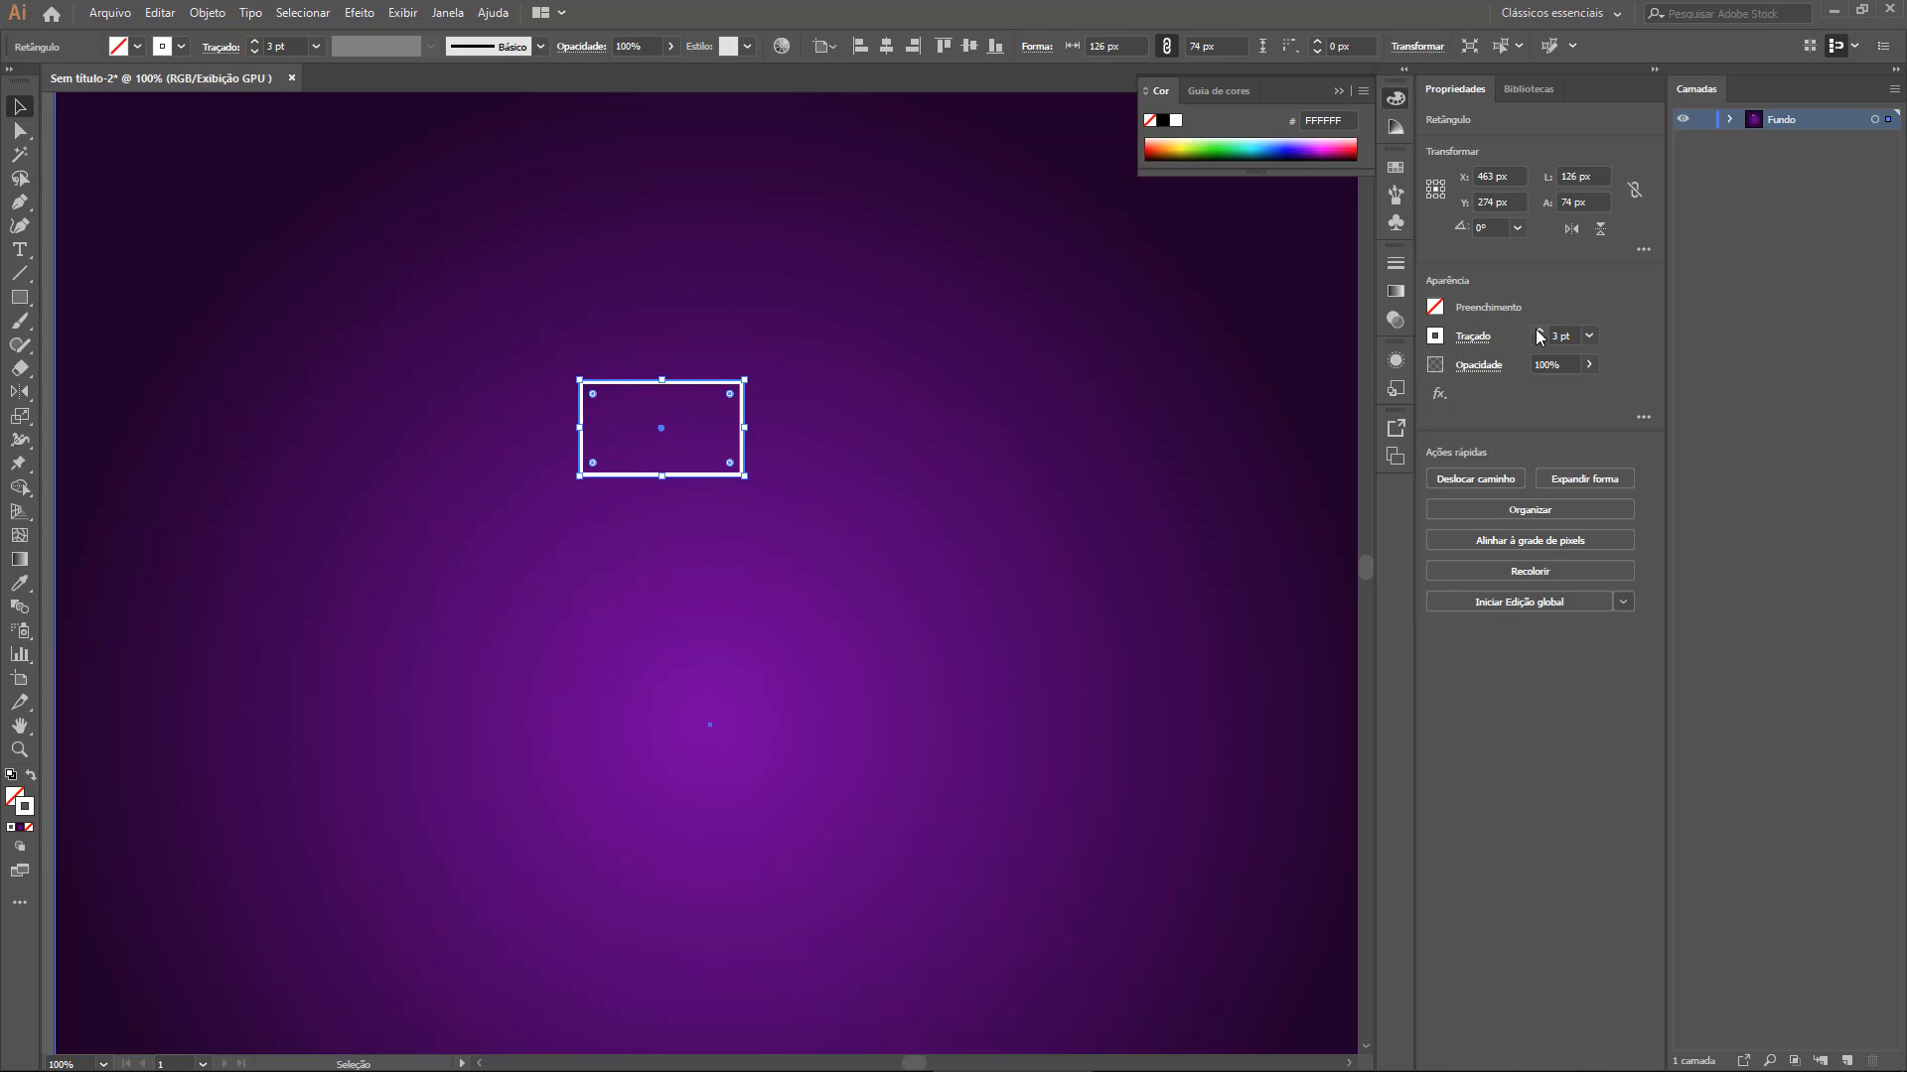
pyautogui.click(1538, 331)
pyautogui.click(1590, 336)
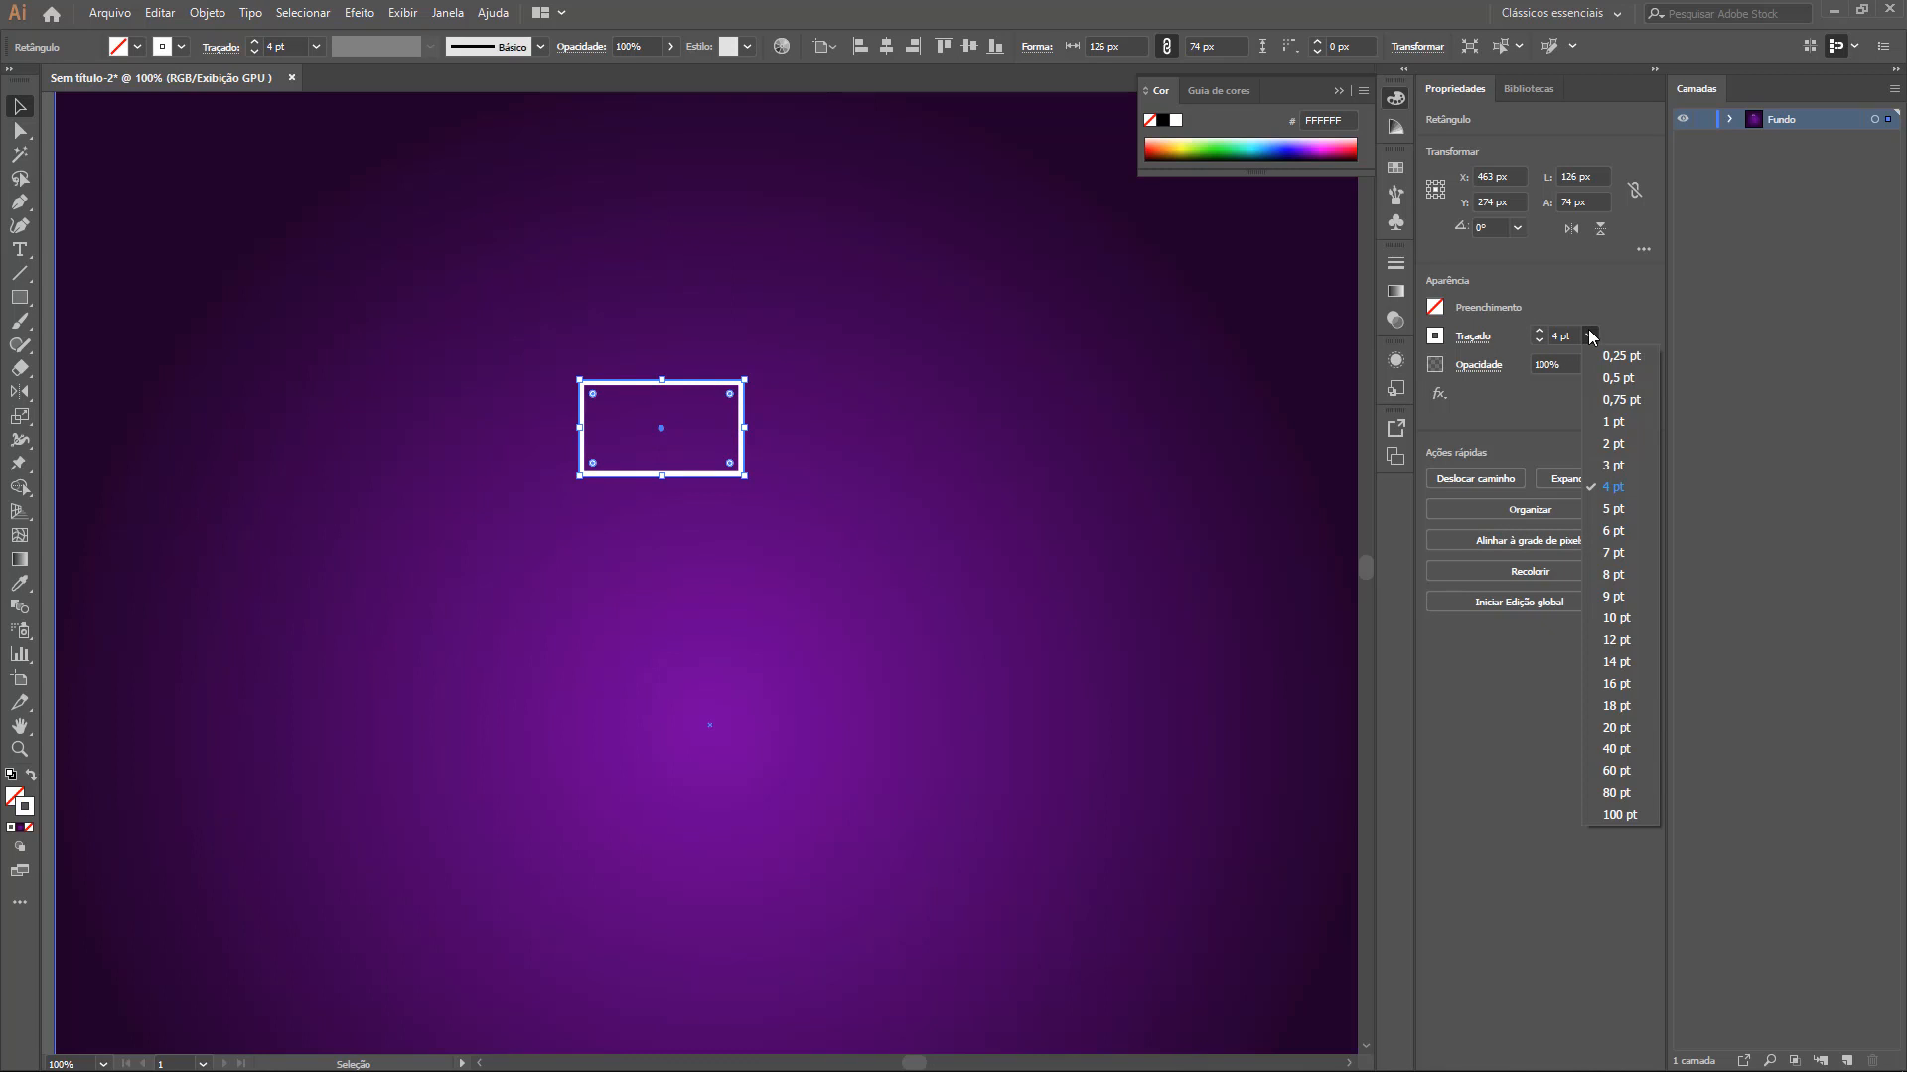
# Try a 5 px stroke weight on the rectangle and set it back to 4 pt
pyautogui.click(1590, 336)
pyautogui.moveTo(1577, 336); pyautogui.dragTo(1528, 334)
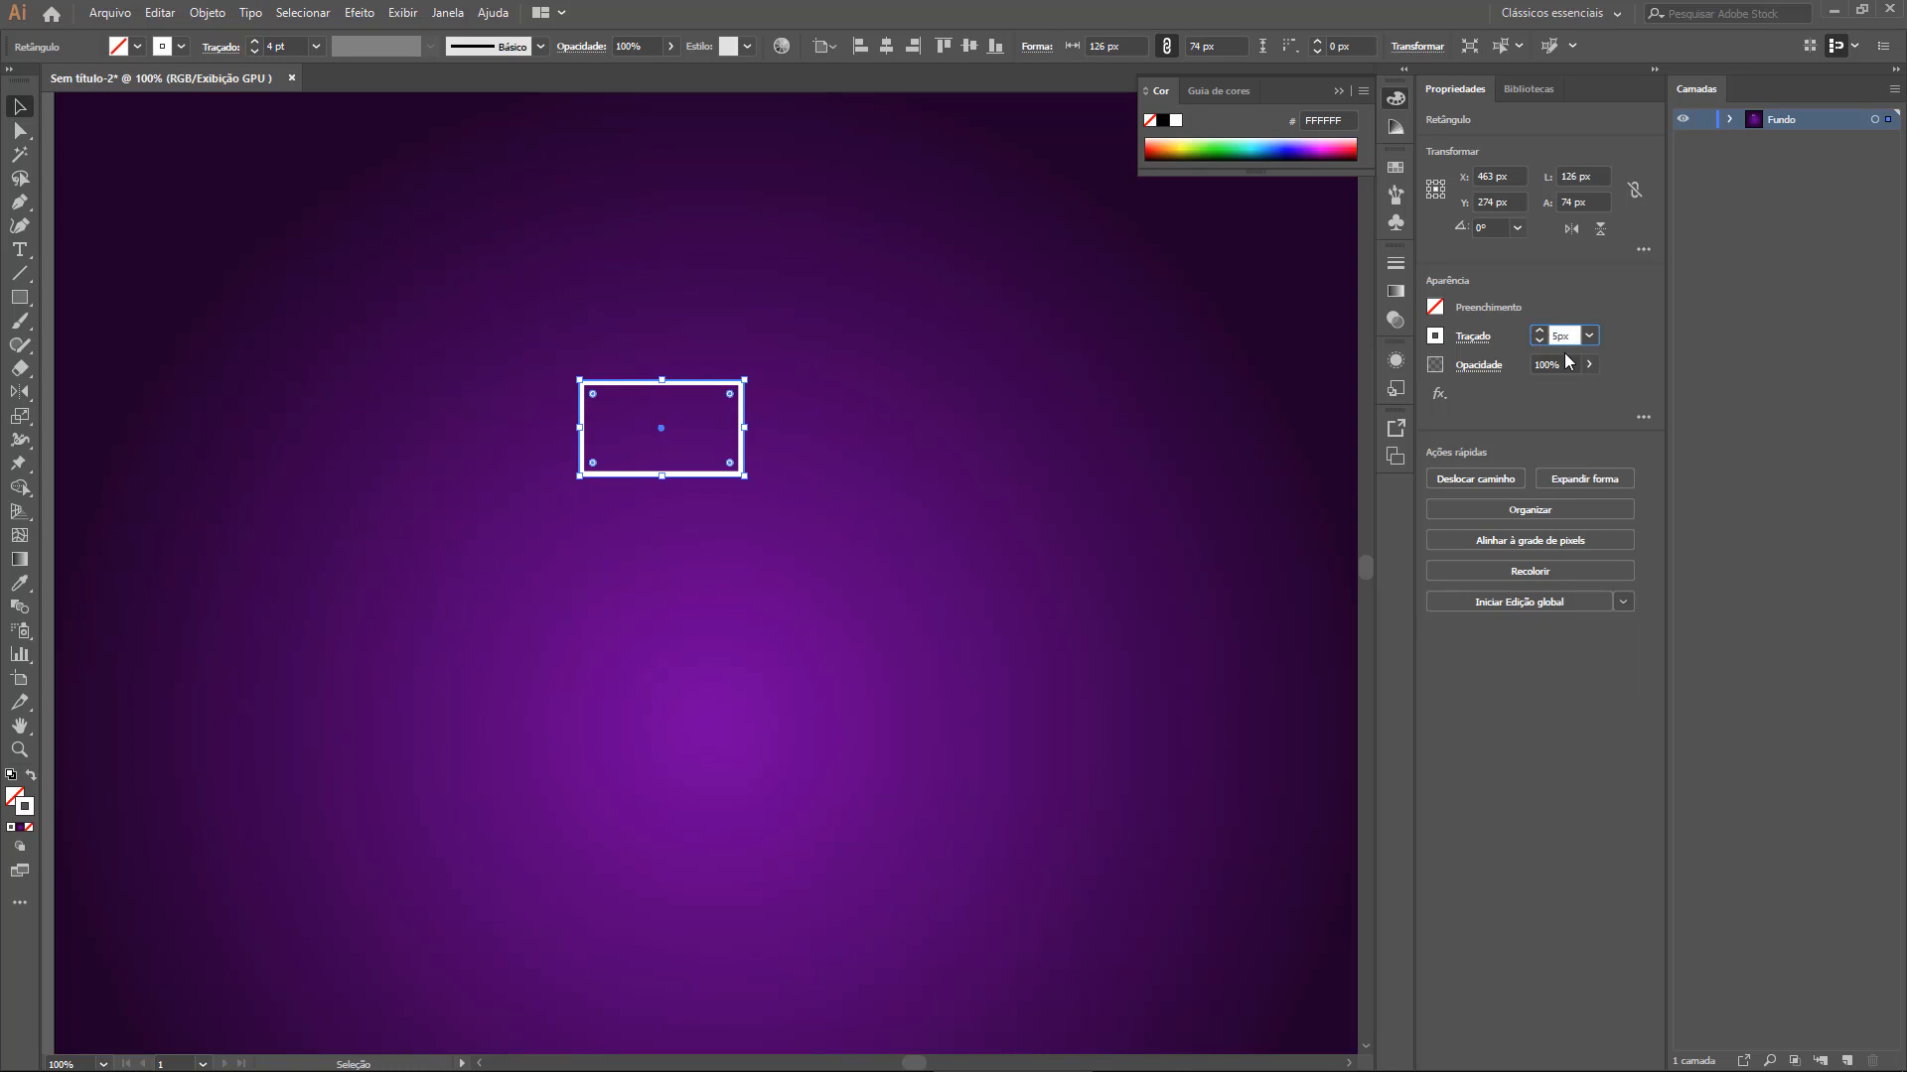
pyautogui.press('Return')
pyautogui.moveTo(1573, 339); pyautogui.dragTo(1490, 329)
pyautogui.press('Return')
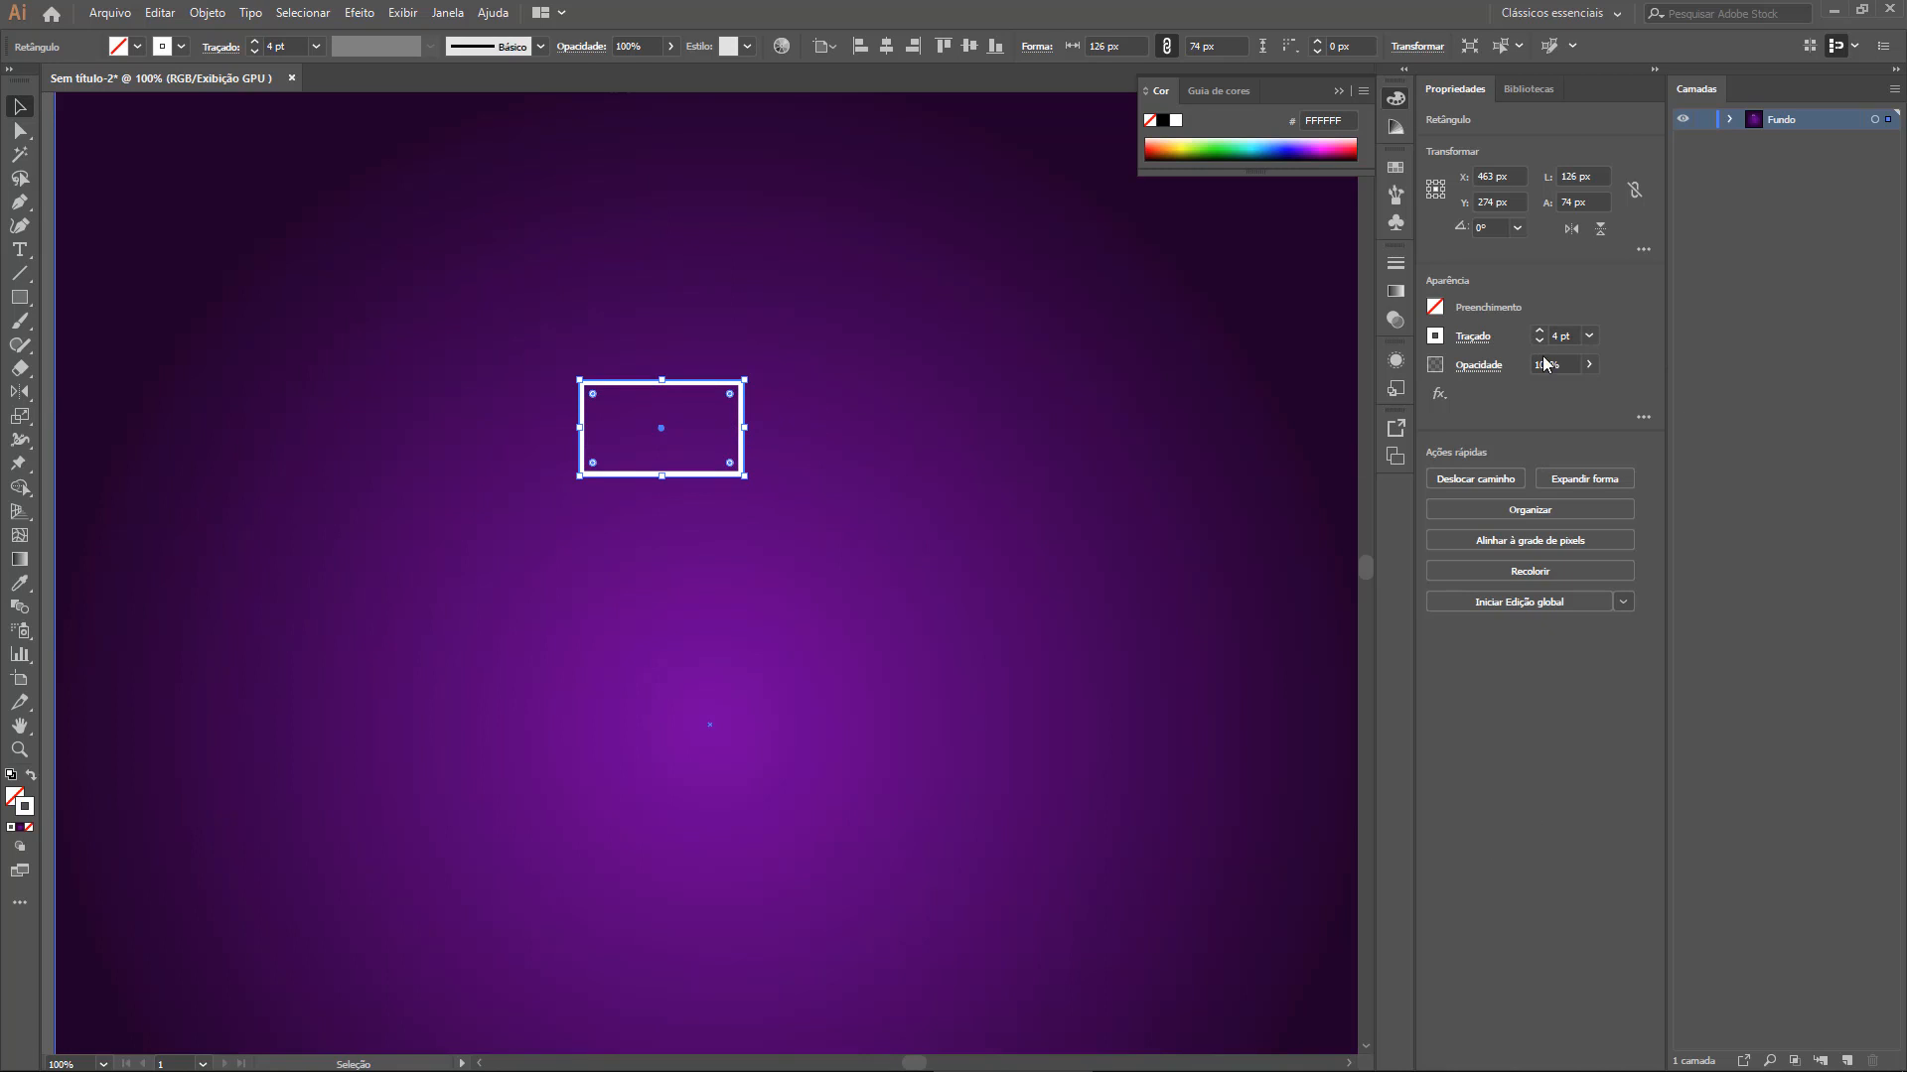
pyautogui.click(879, 558)
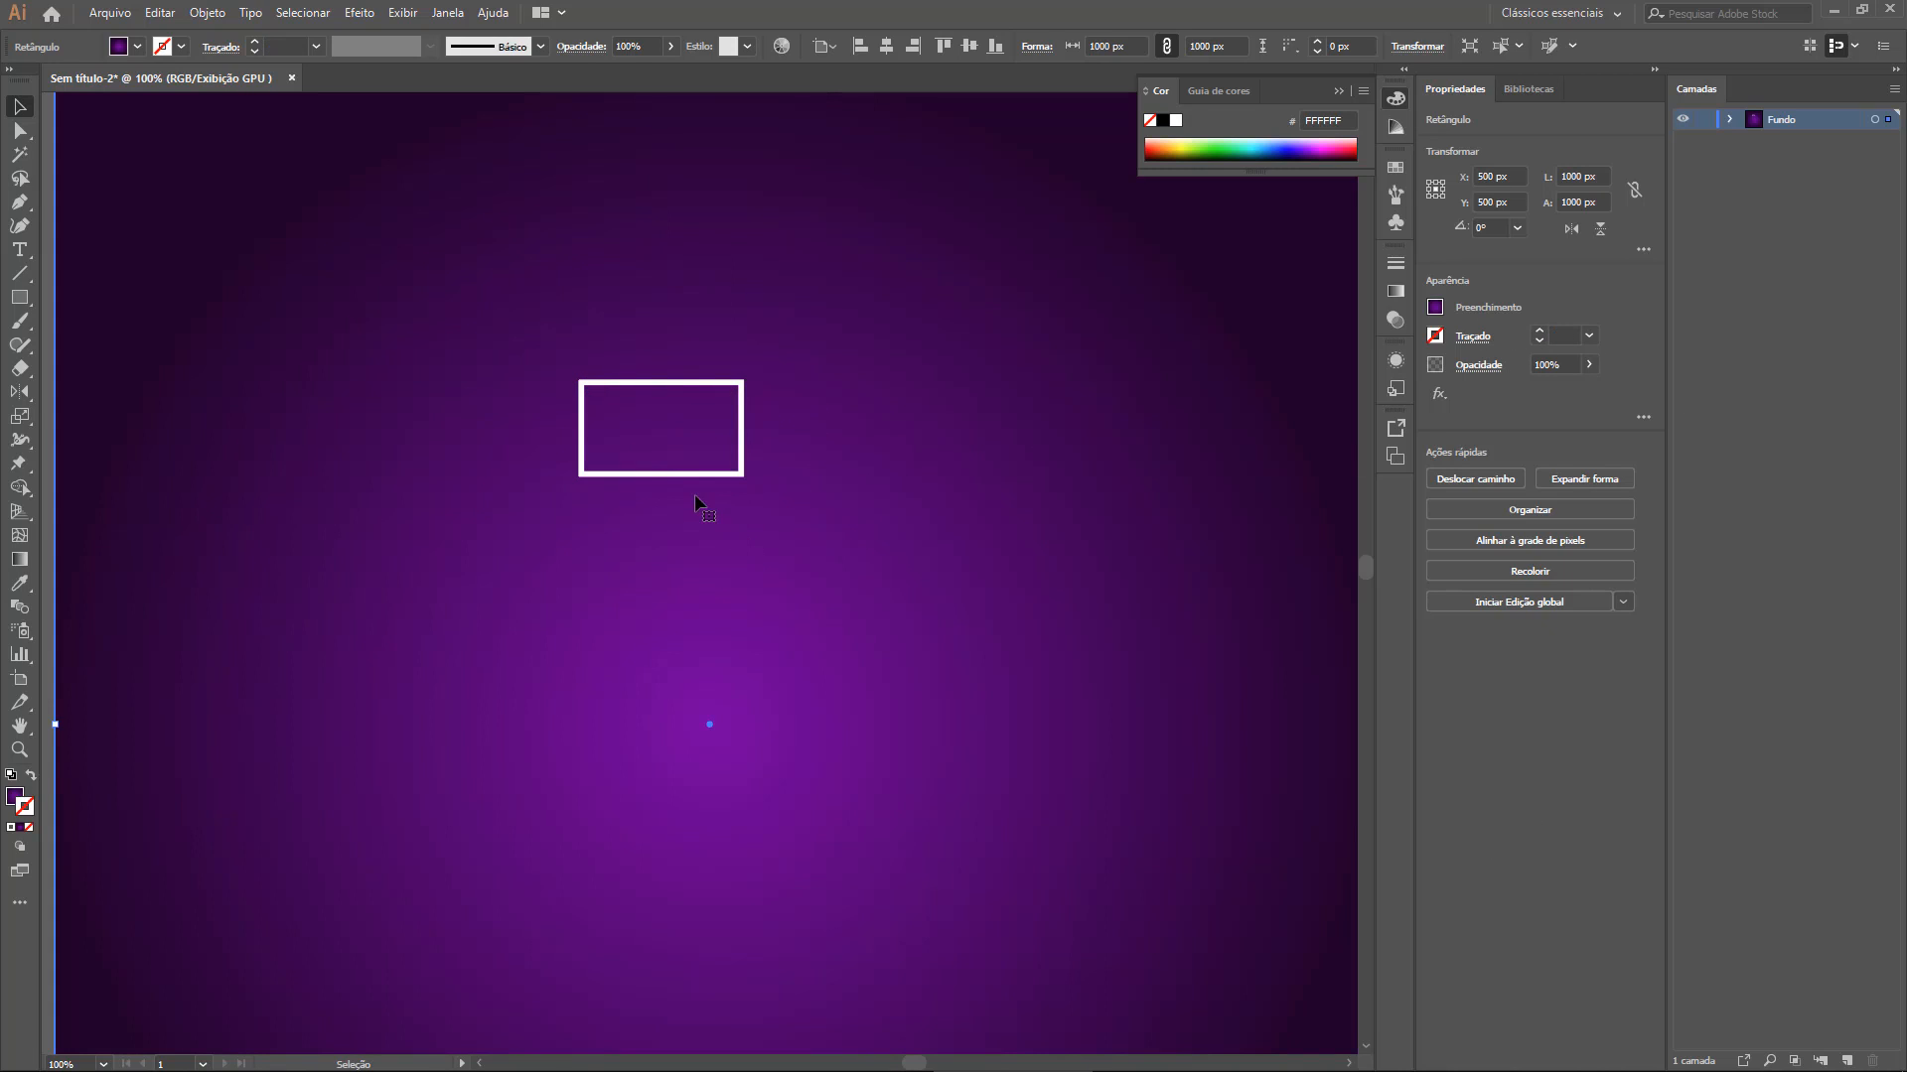
pyautogui.click(711, 475)
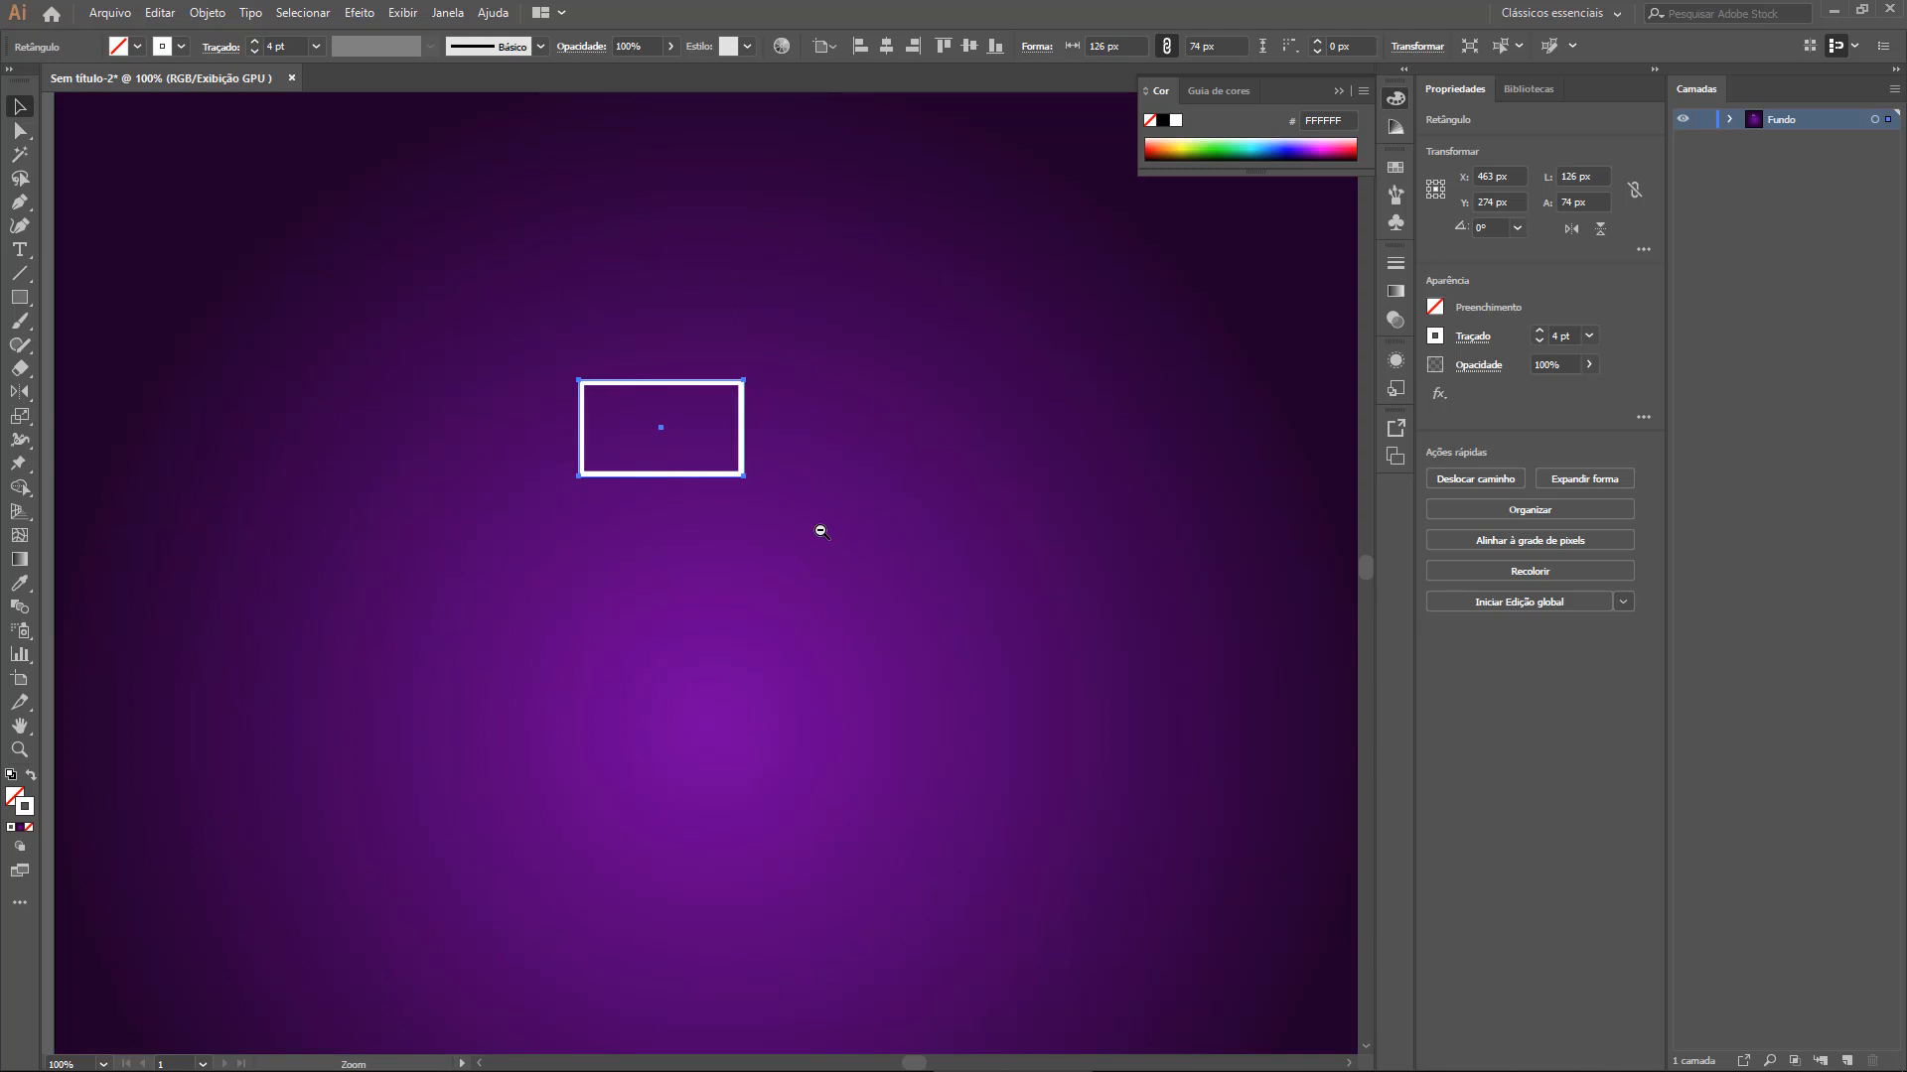
pyautogui.keyDown('ctrl'); pyautogui.keyDown('alt'); pyautogui.click(821, 533); pyautogui.keyUp('alt'); pyautogui.keyUp('ctrl')
pyautogui.moveTo(800, 686); pyautogui.dragTo(731, 637)
pyautogui.click(1199, 569)
pyautogui.keyDown('ctrl'); pyautogui.click(660, 549); pyautogui.keyUp('ctrl')
pyautogui.click(701, 427)
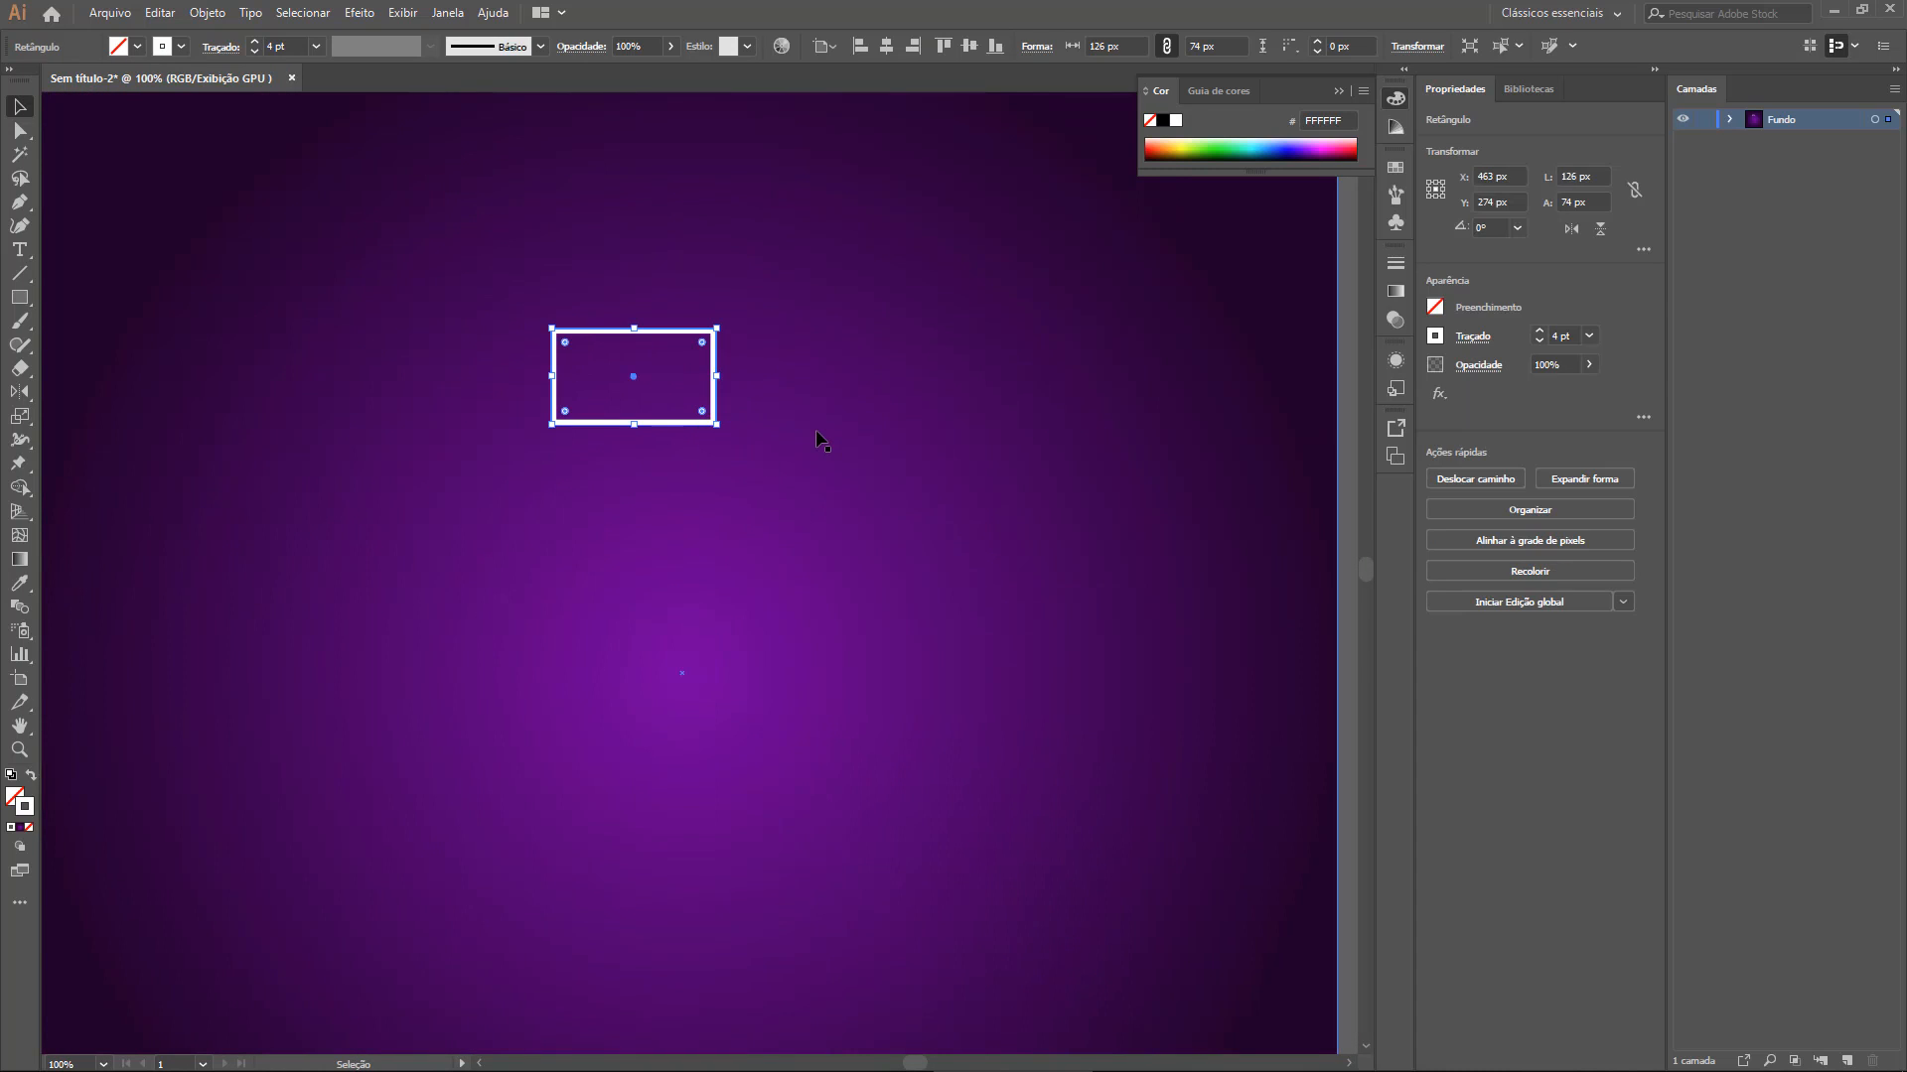
# Try adding anchor points at the midpoints of the rectangle's top and bottom edges with the Pen tool, and undo them
pyautogui.press('p')
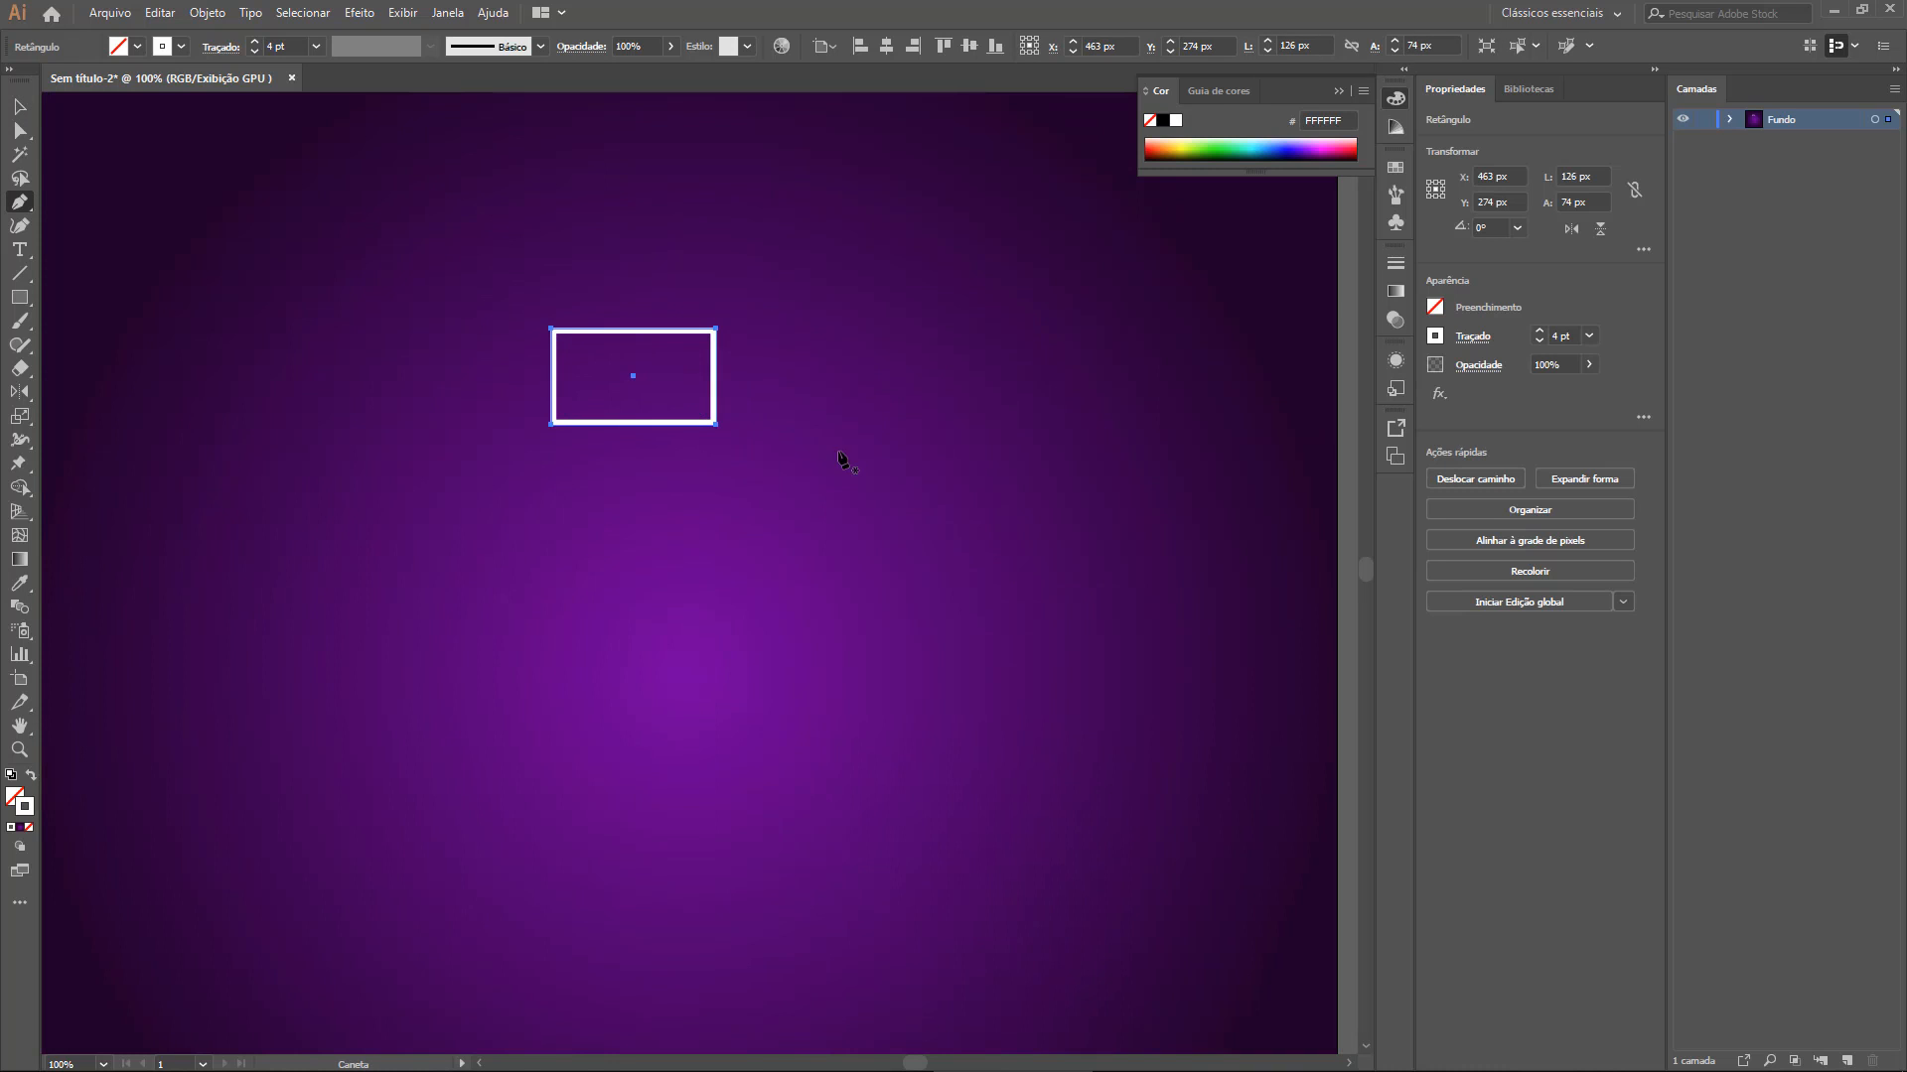
pyautogui.moveTo(741, 366); pyautogui.dragTo(874, 545)
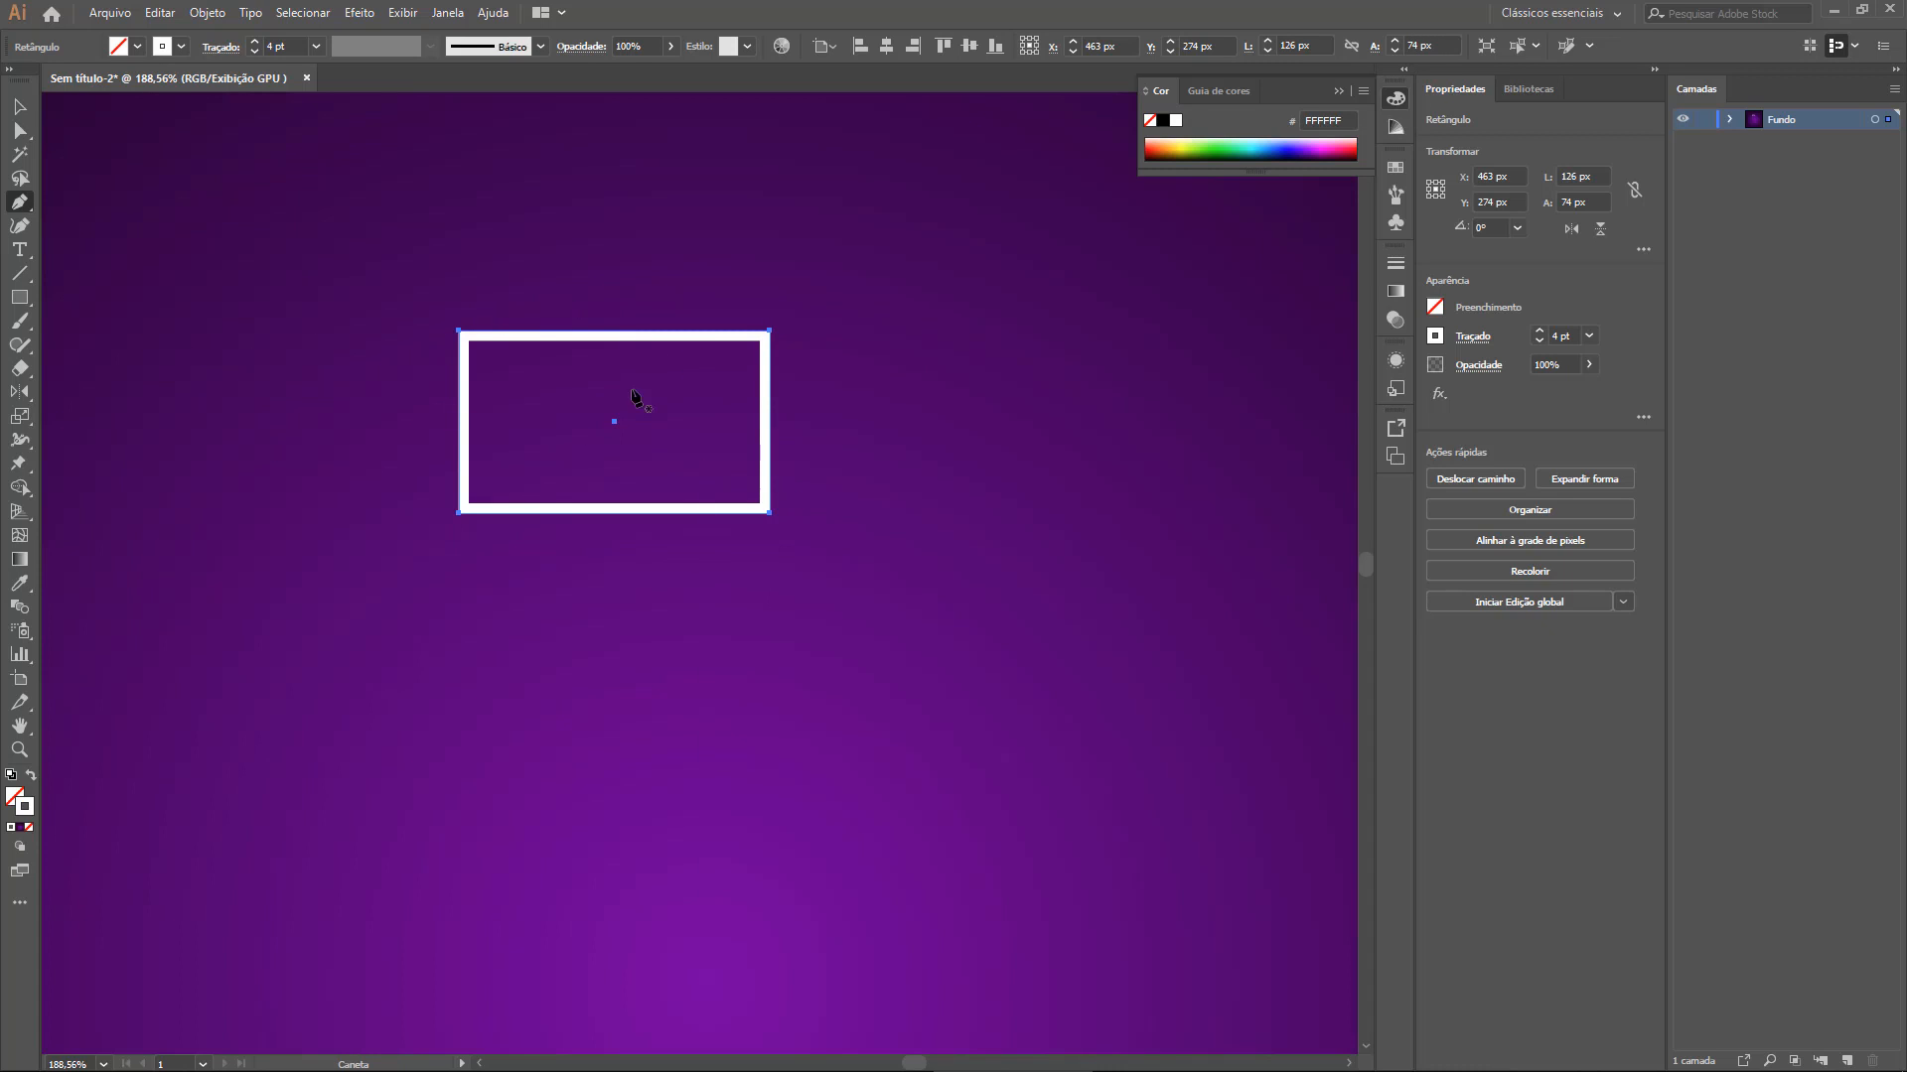
pyautogui.click(615, 332)
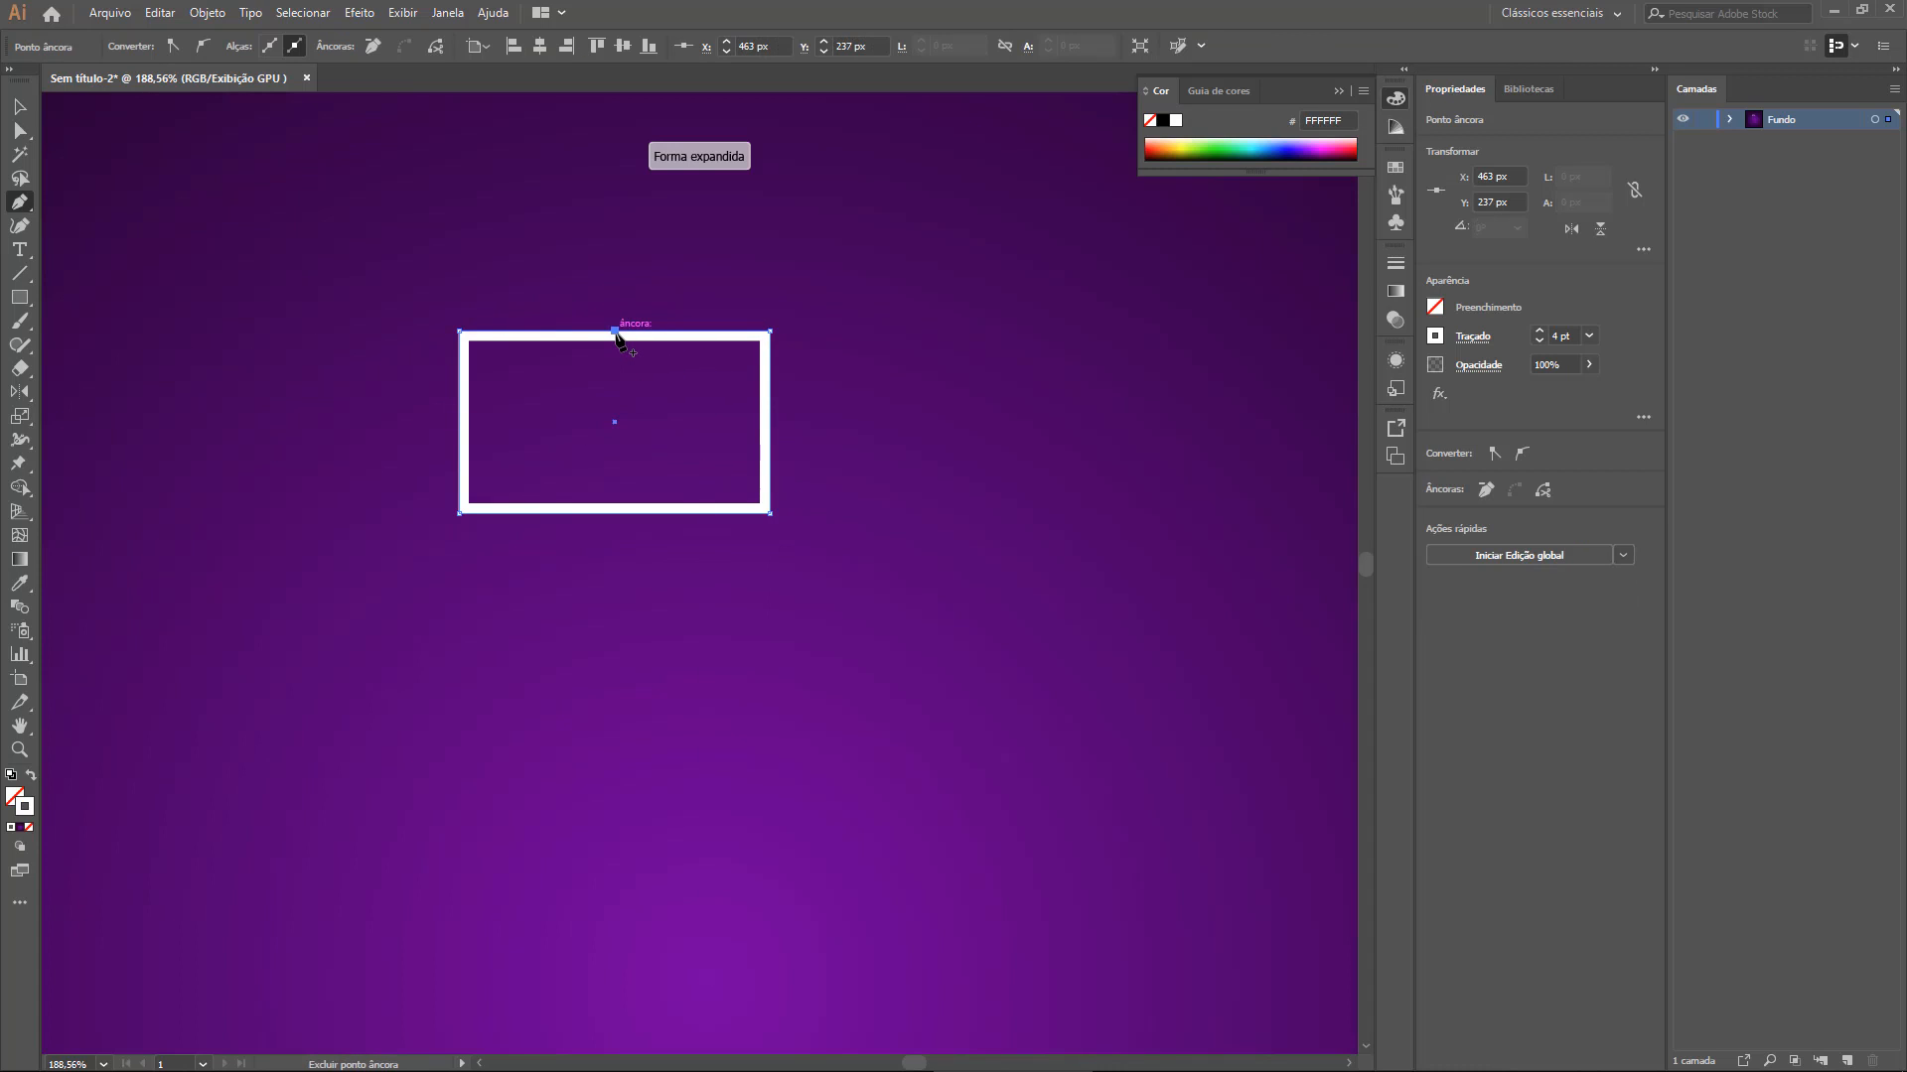
pyautogui.click(615, 513)
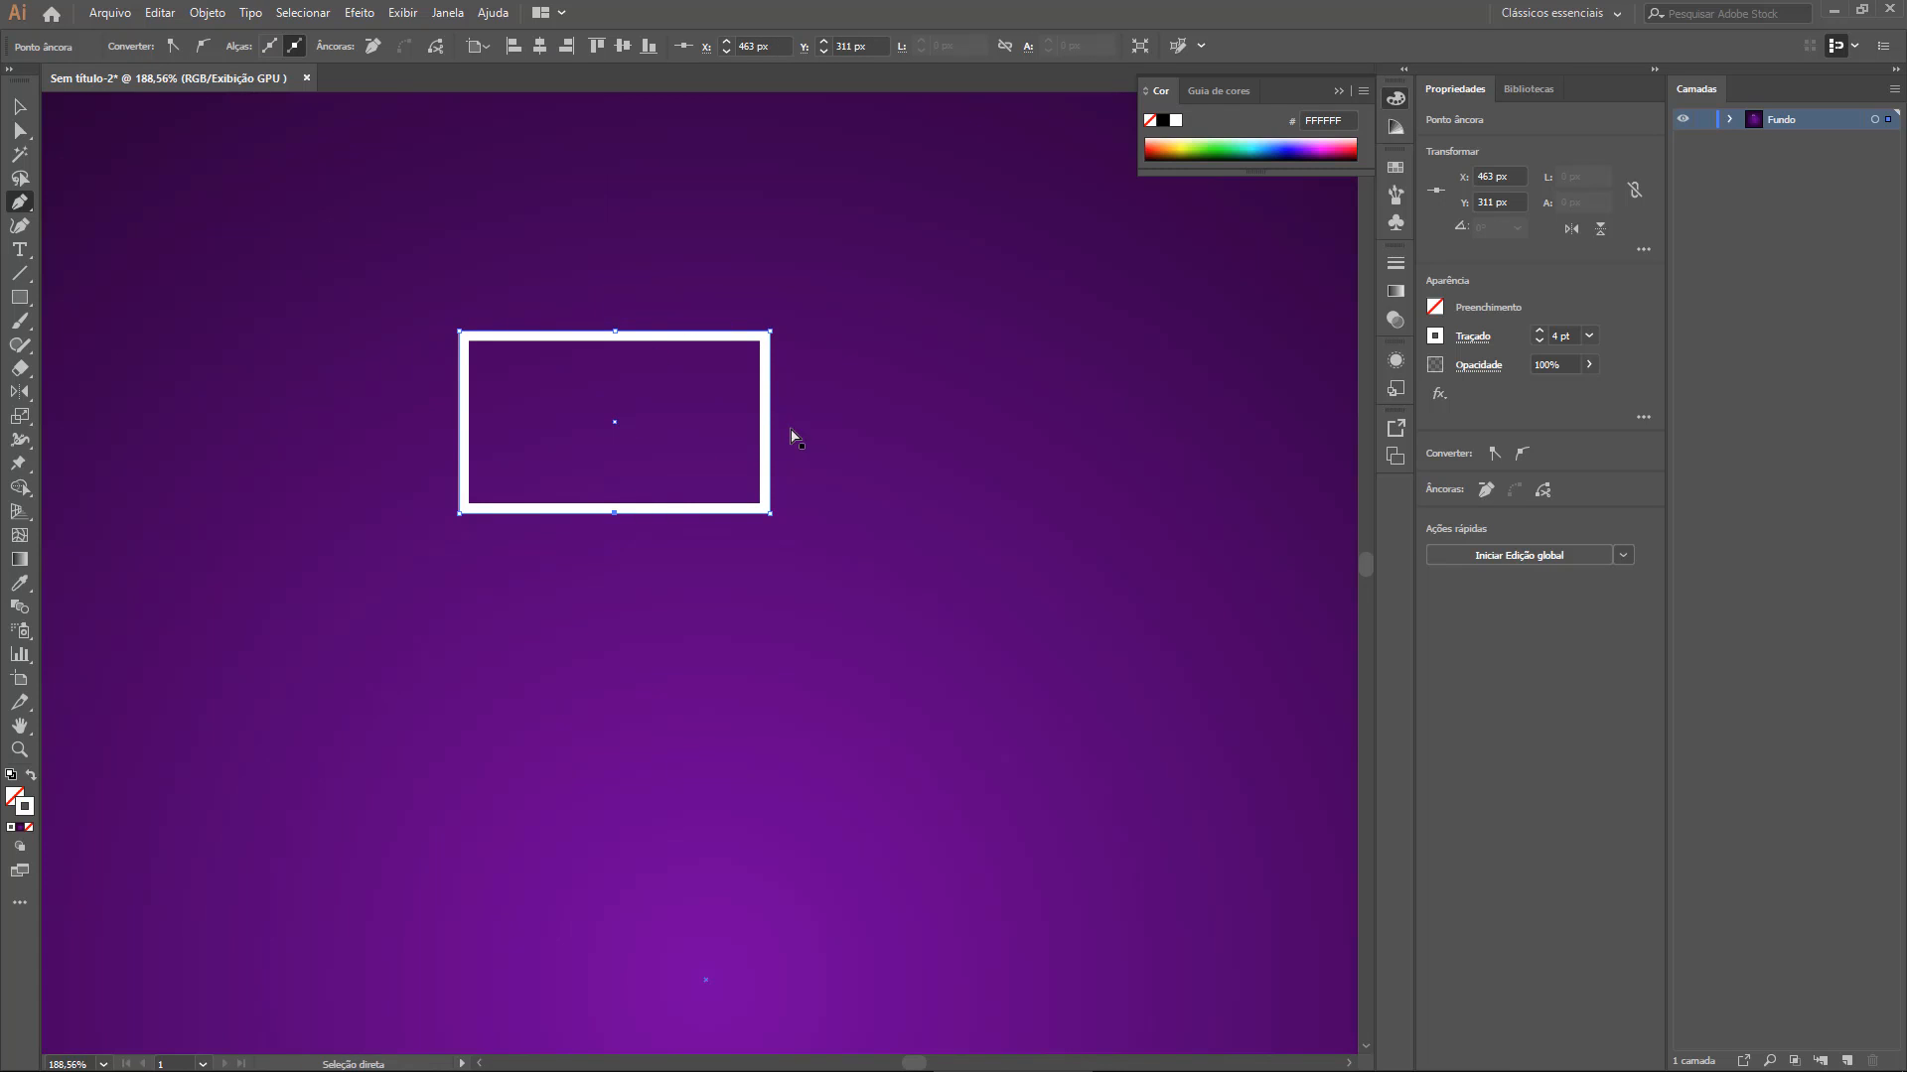
pyautogui.hotkey('ctrl', 'z')
pyautogui.hotkey('ctrl', 'z')
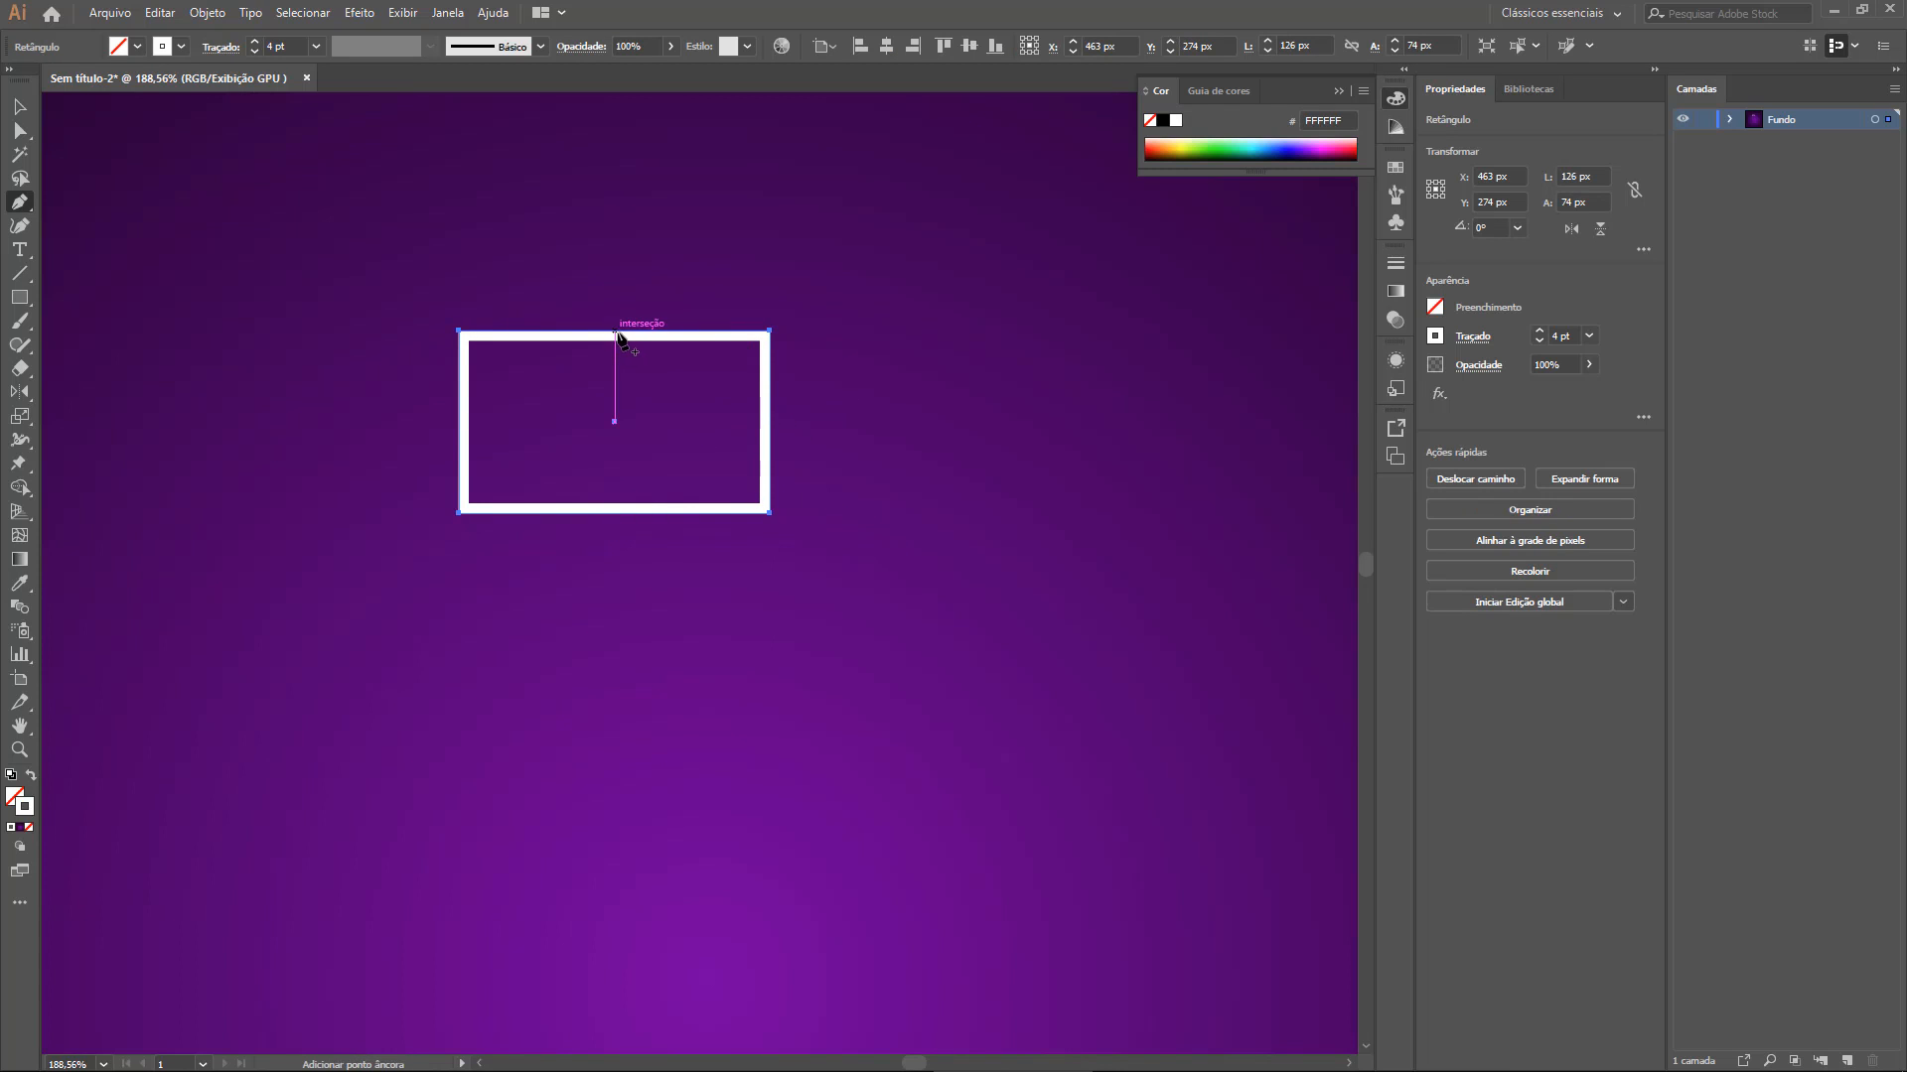
pyautogui.click(615, 332)
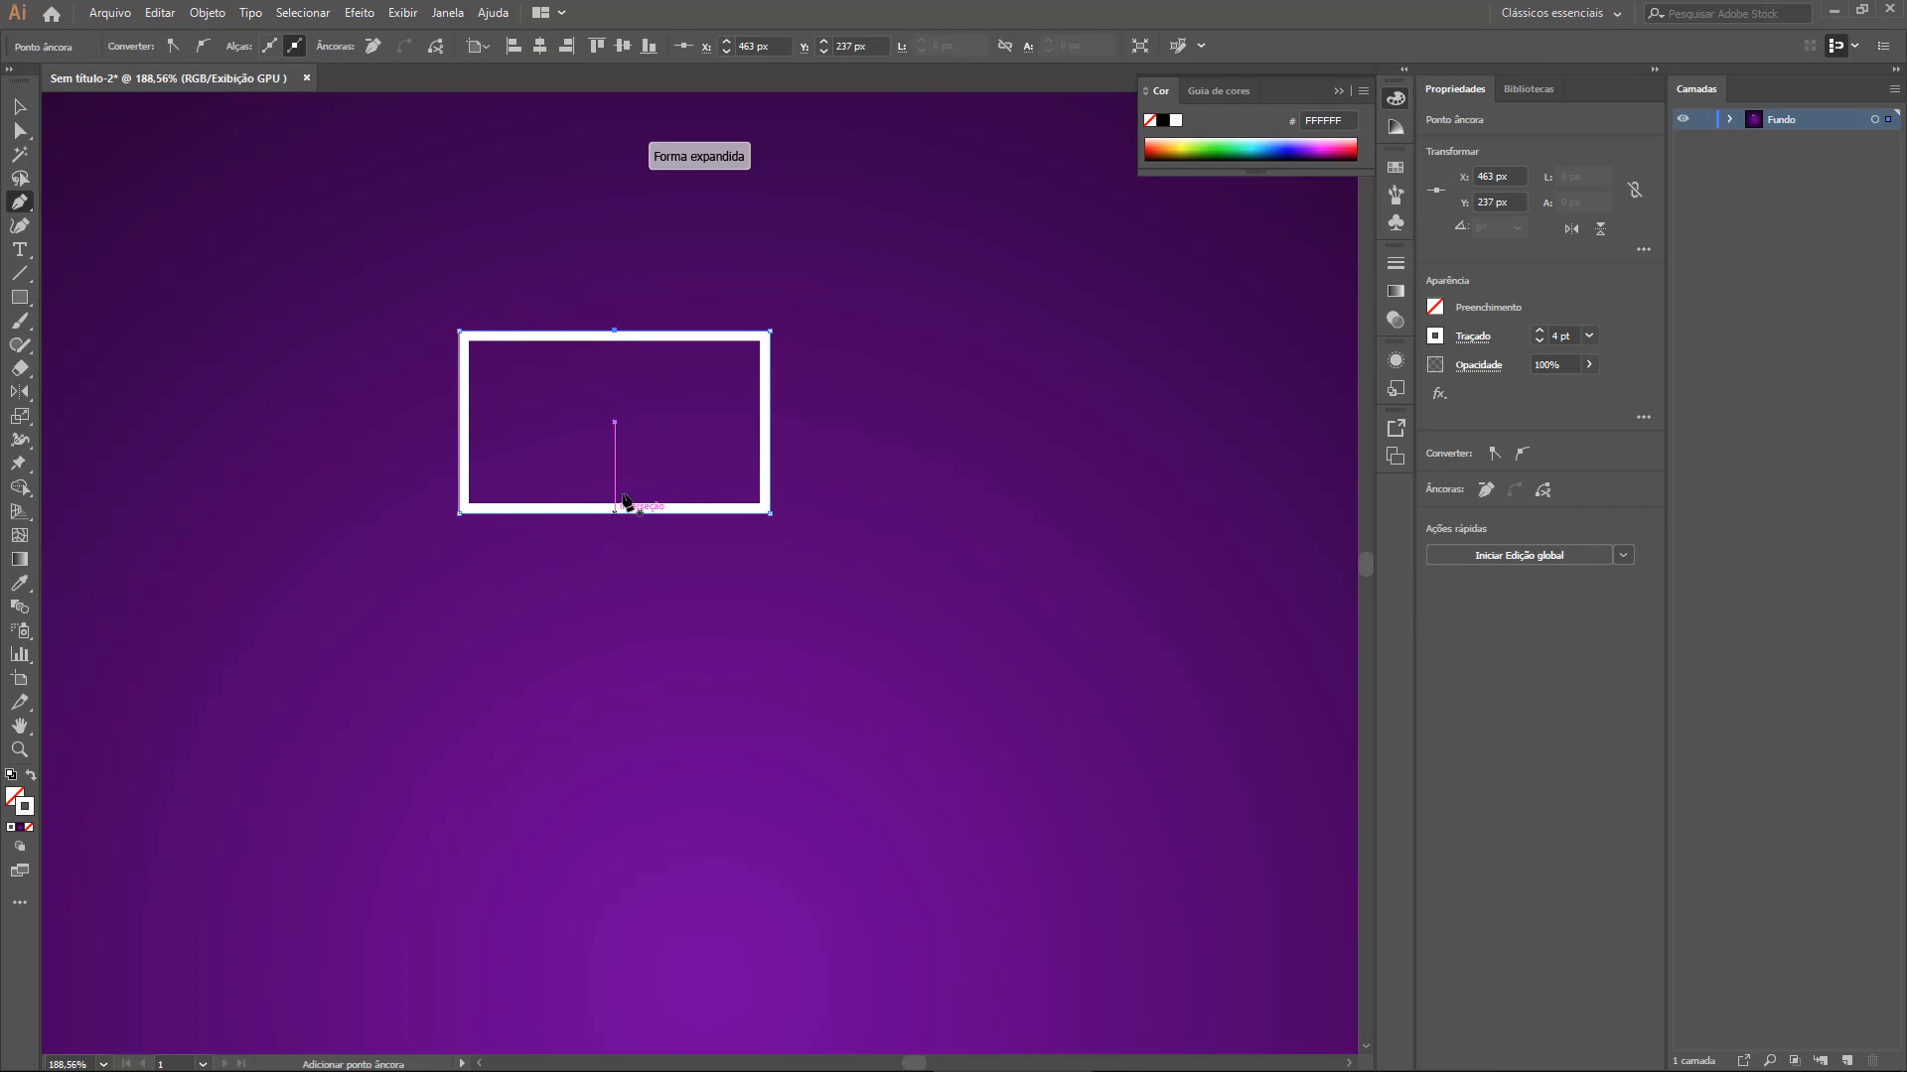
pyautogui.hotkey('ctrl', 'z')
pyautogui.click(12, 113)
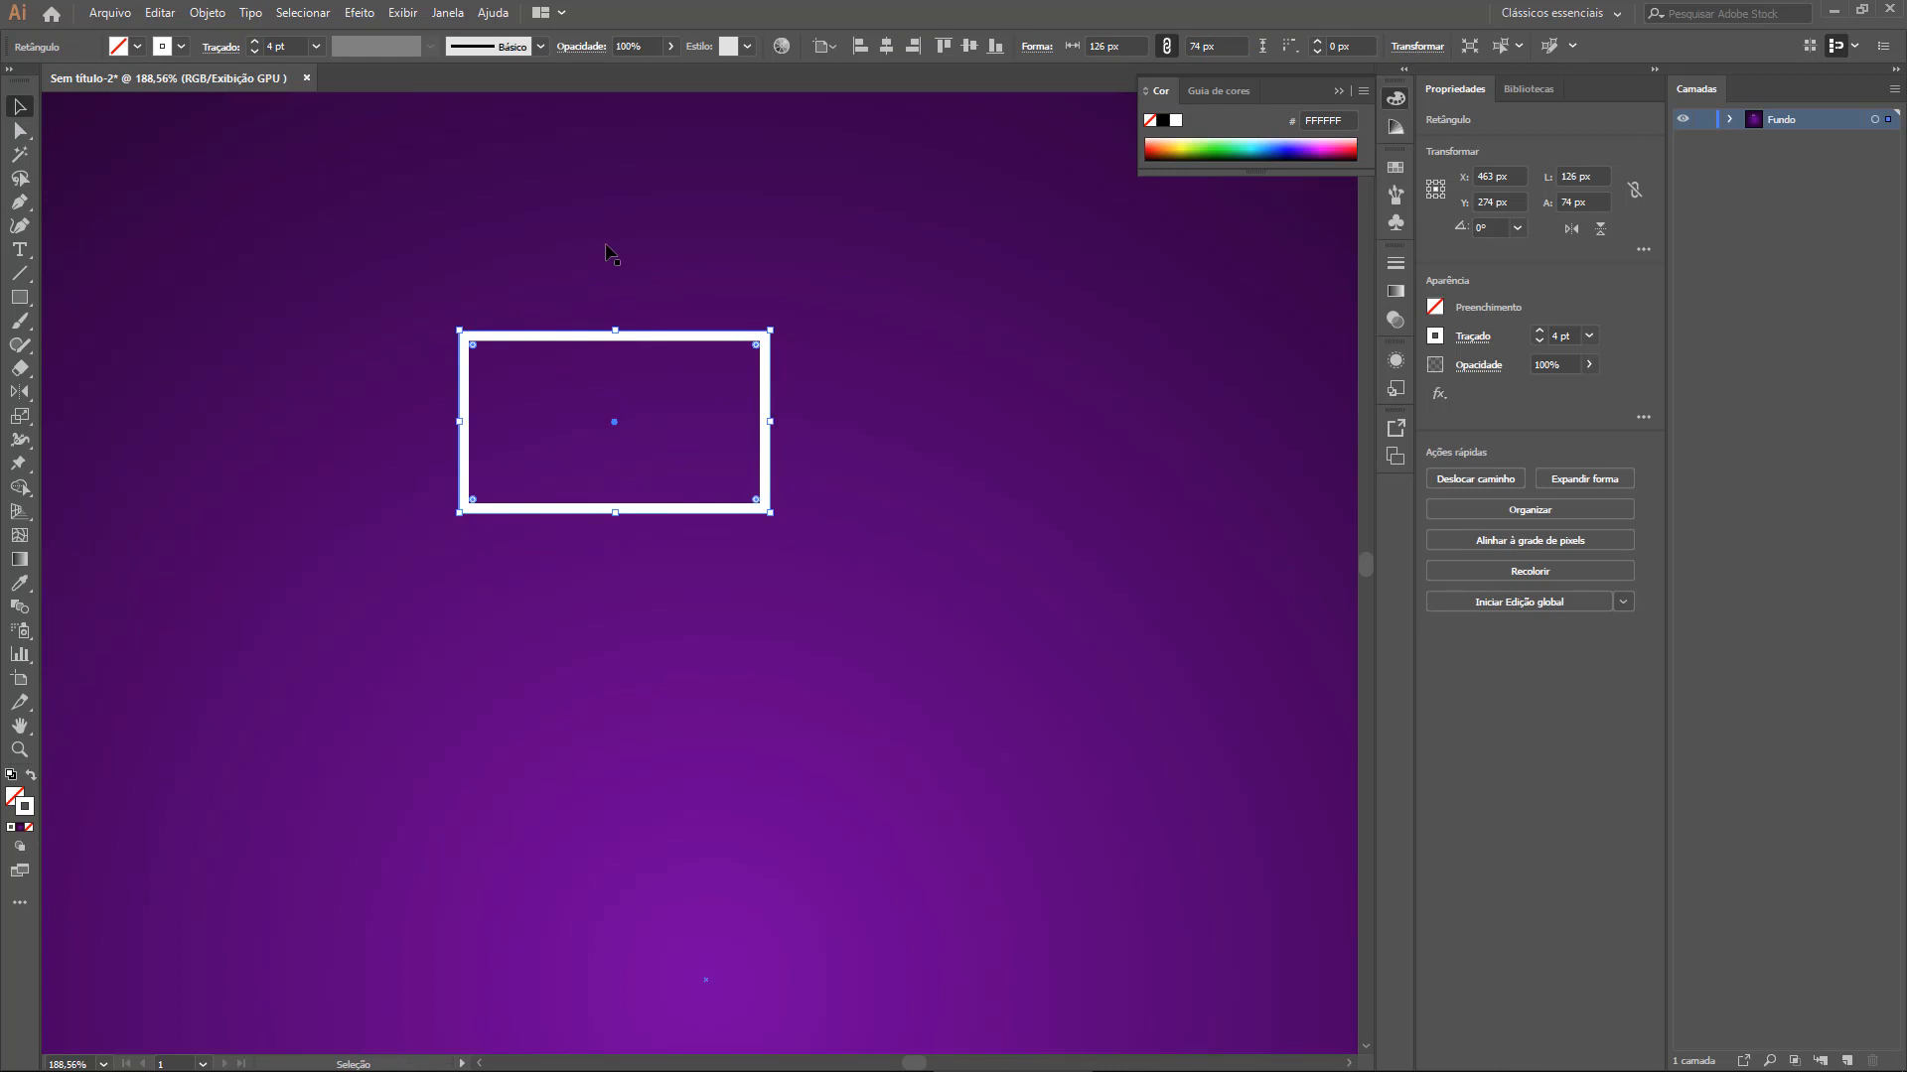
# Draw a vertical line about 74 px long with the Pen tool, from the middle of the rectangle's top edge to its bottom edge
pyautogui.click(608, 249)
pyautogui.press('p')
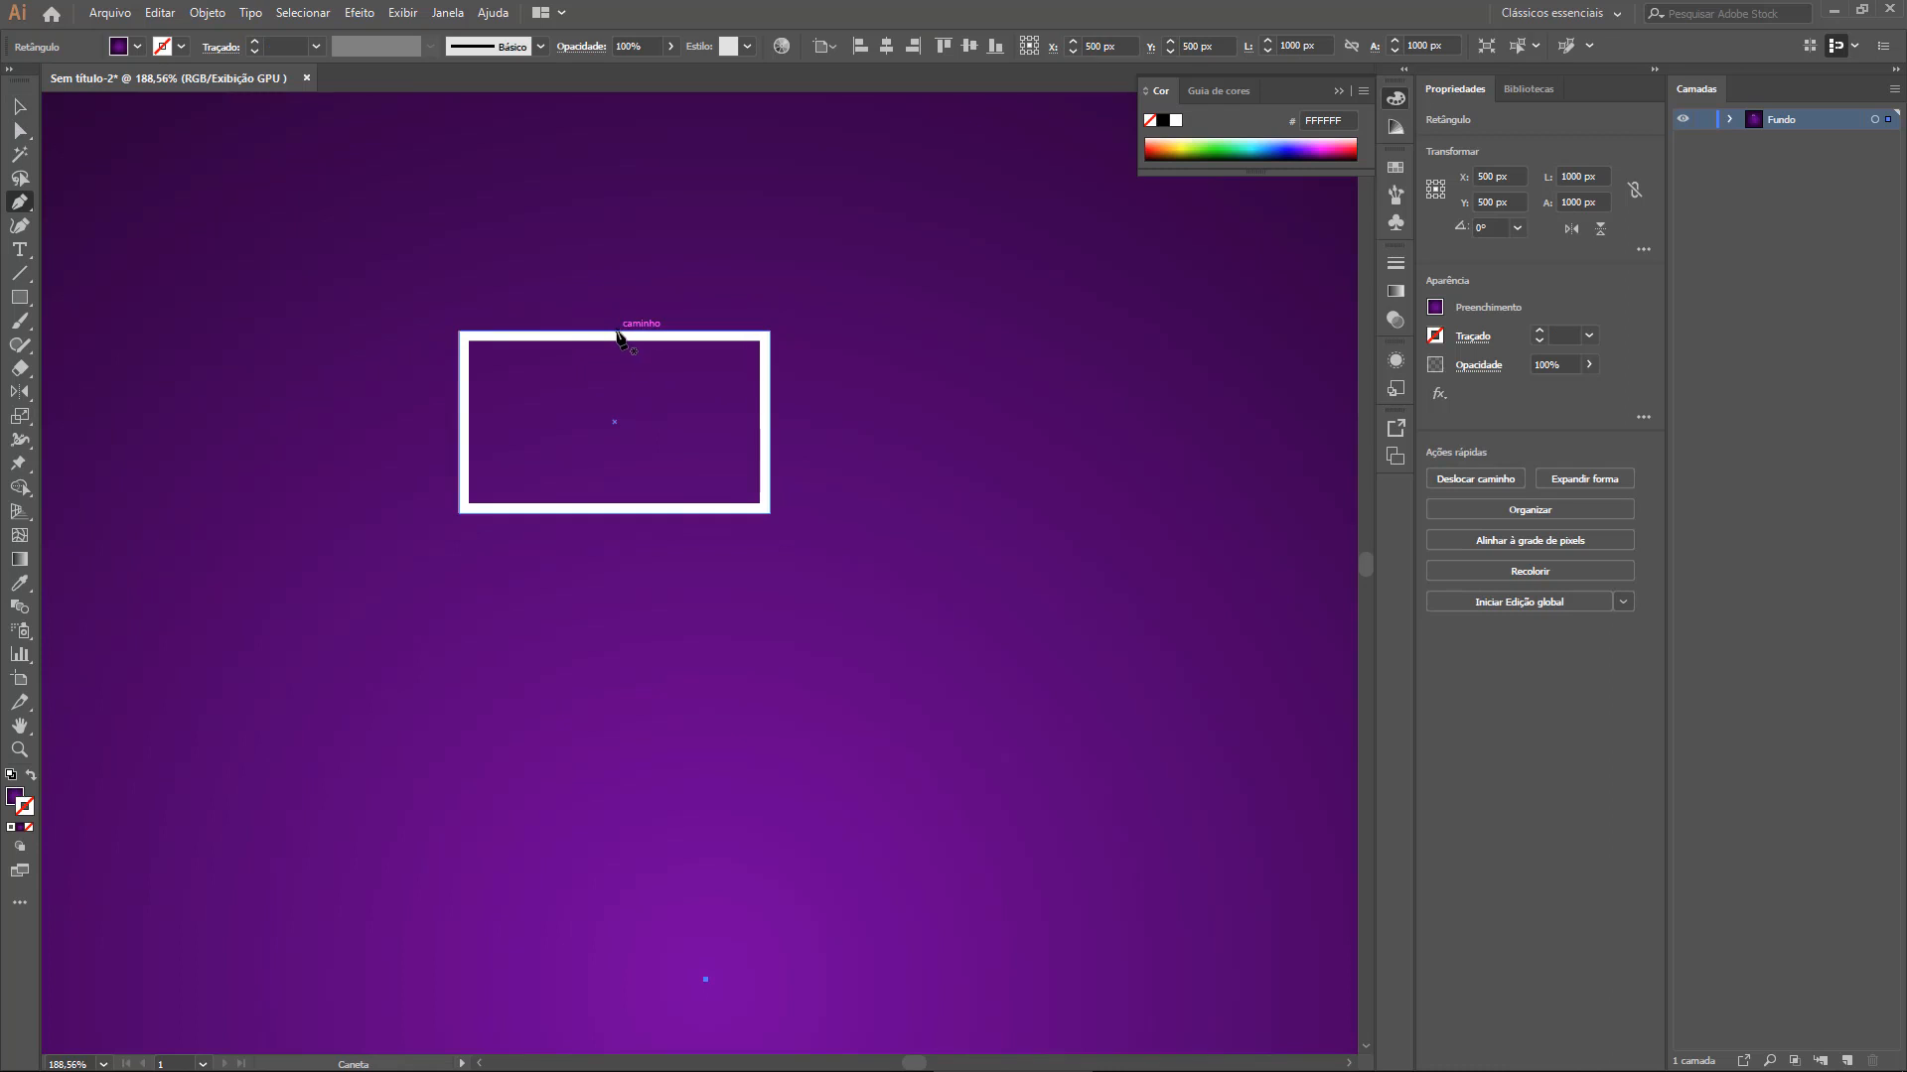
pyautogui.click(618, 333)
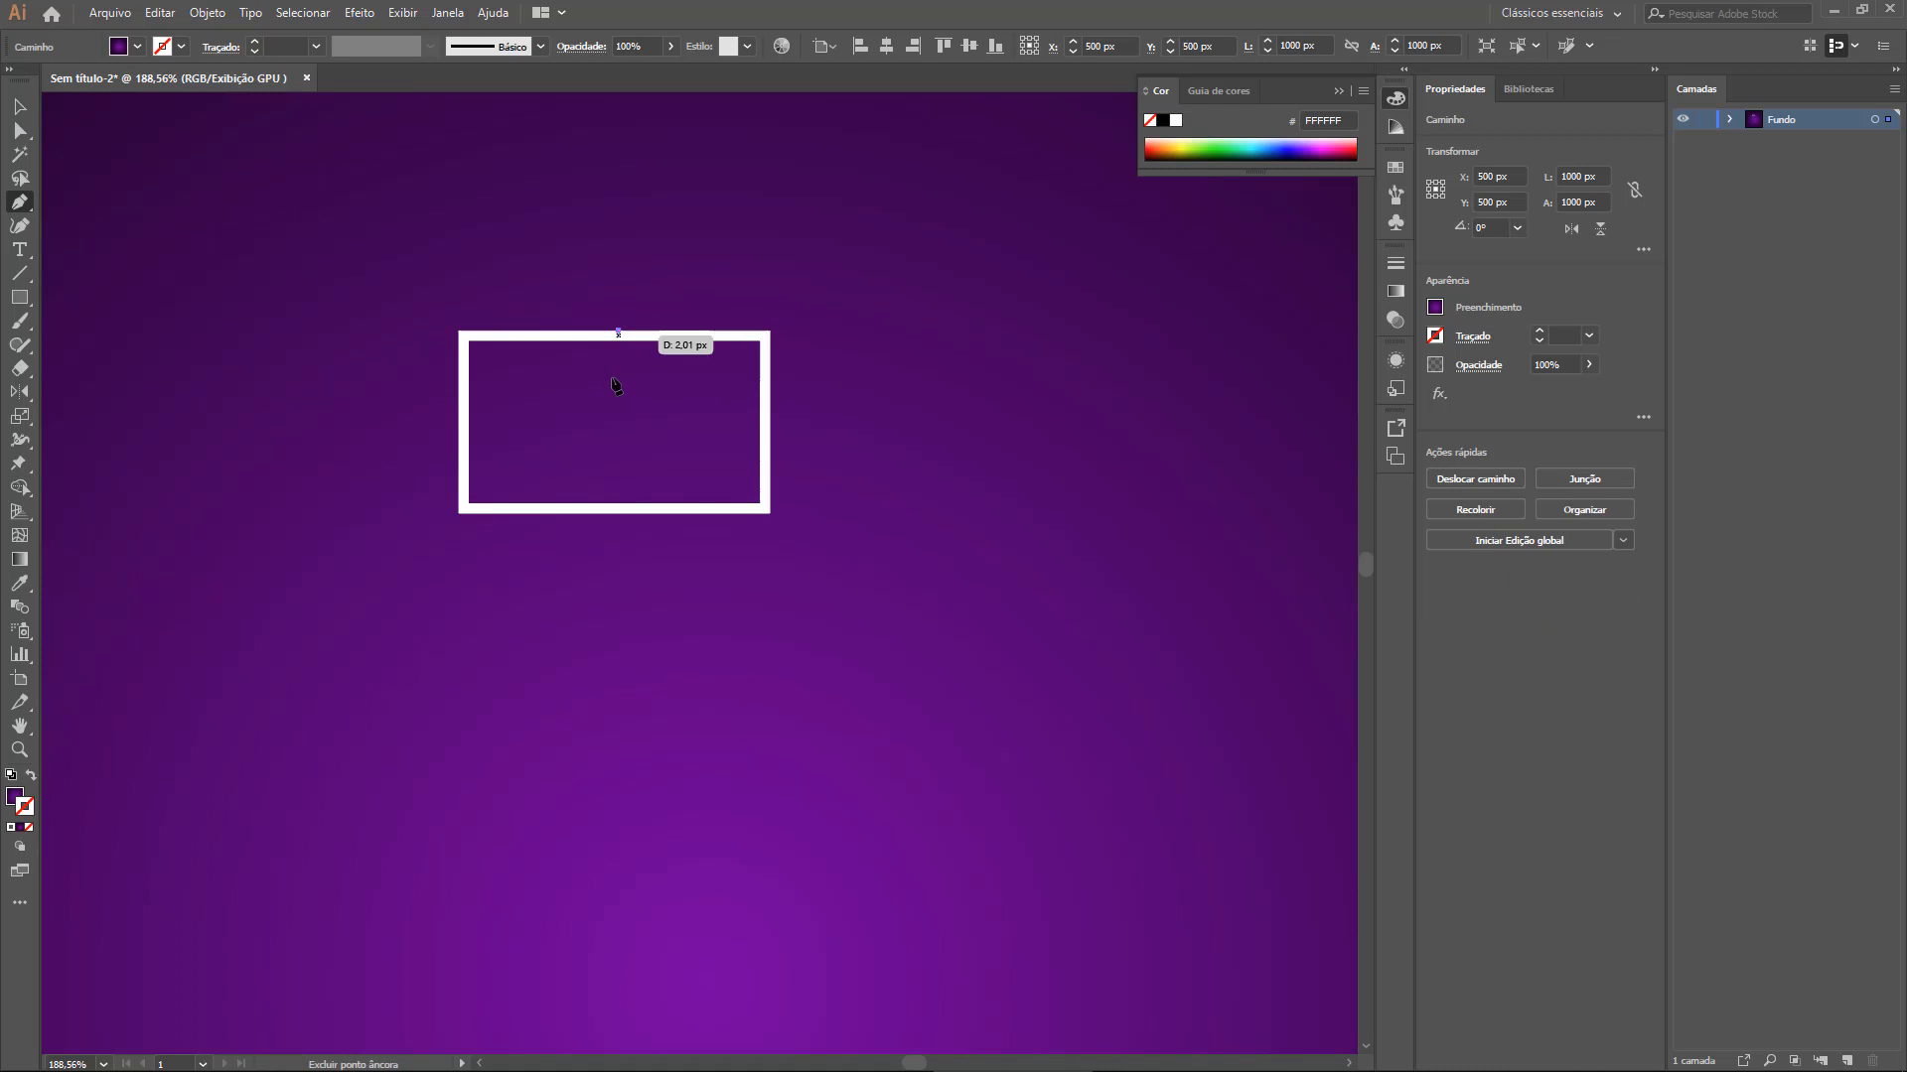
pyautogui.click(619, 513)
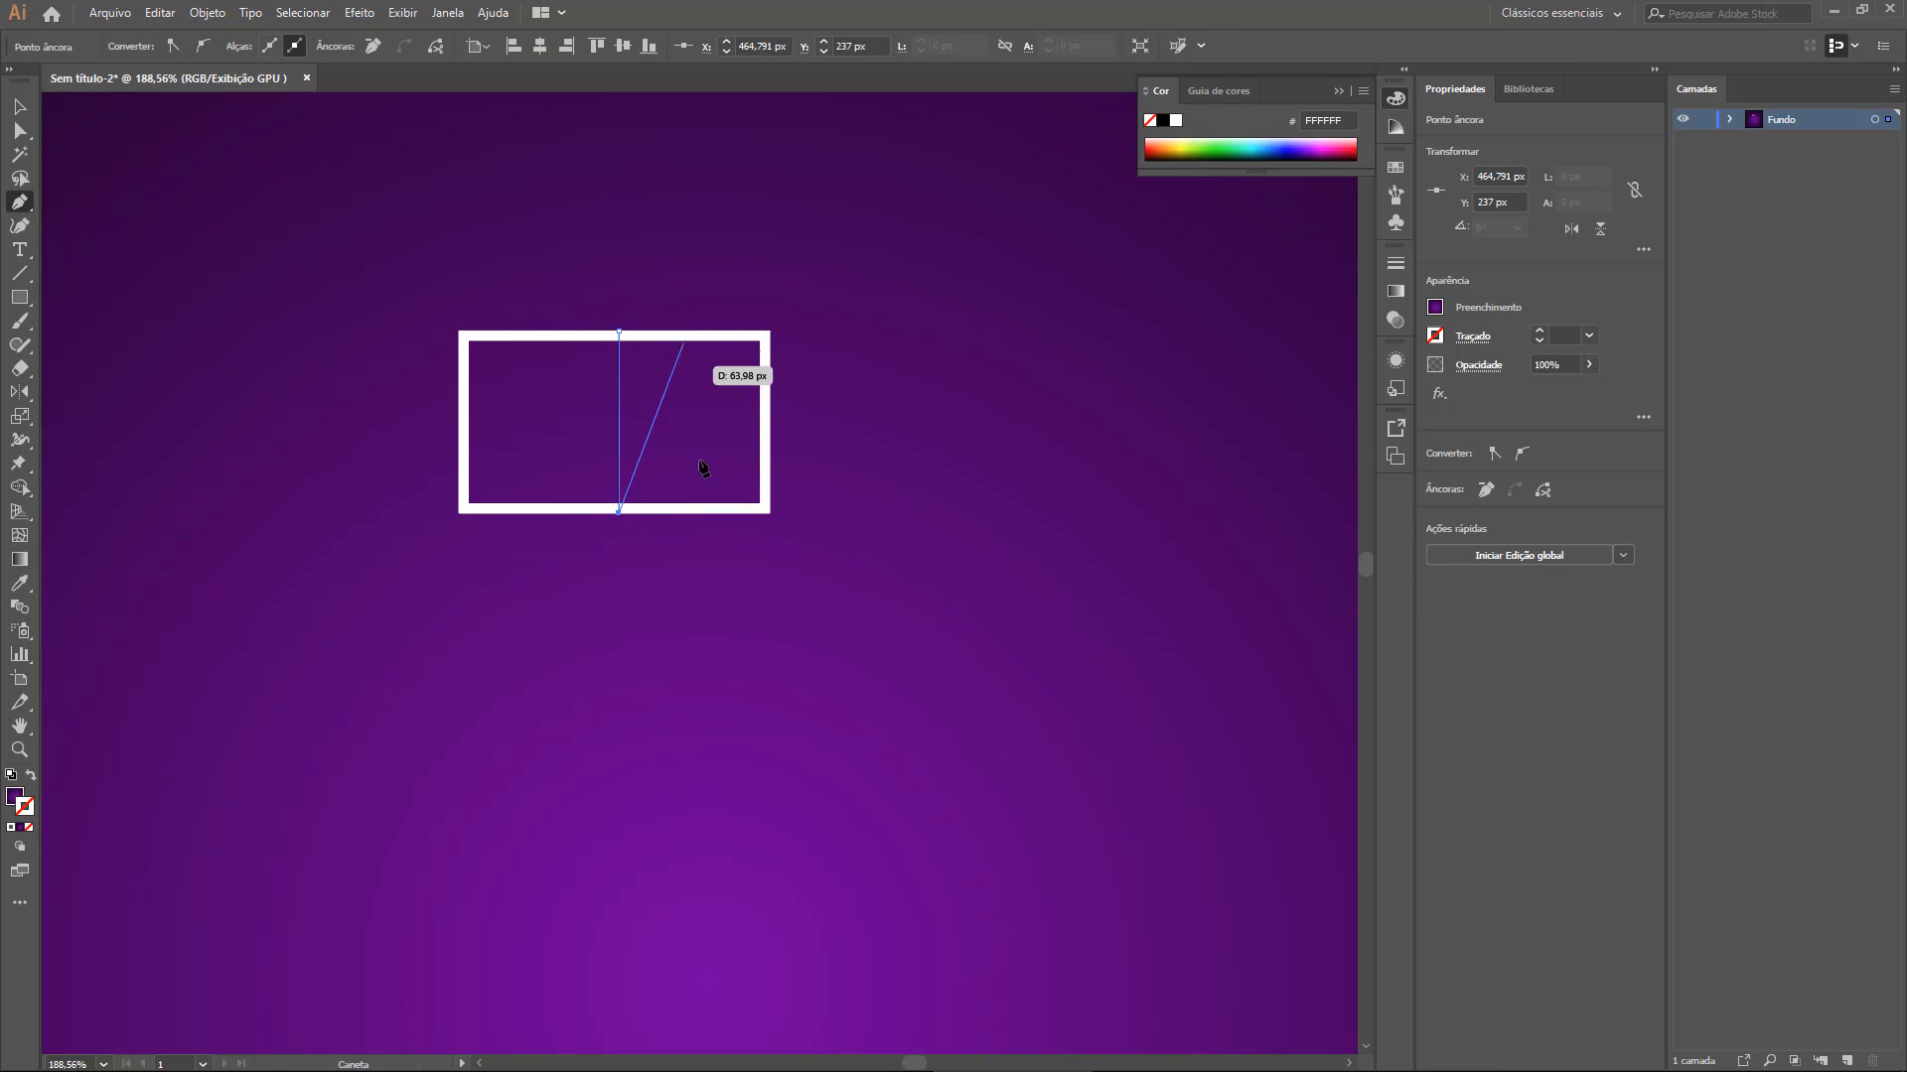
pyautogui.click(15, 113)
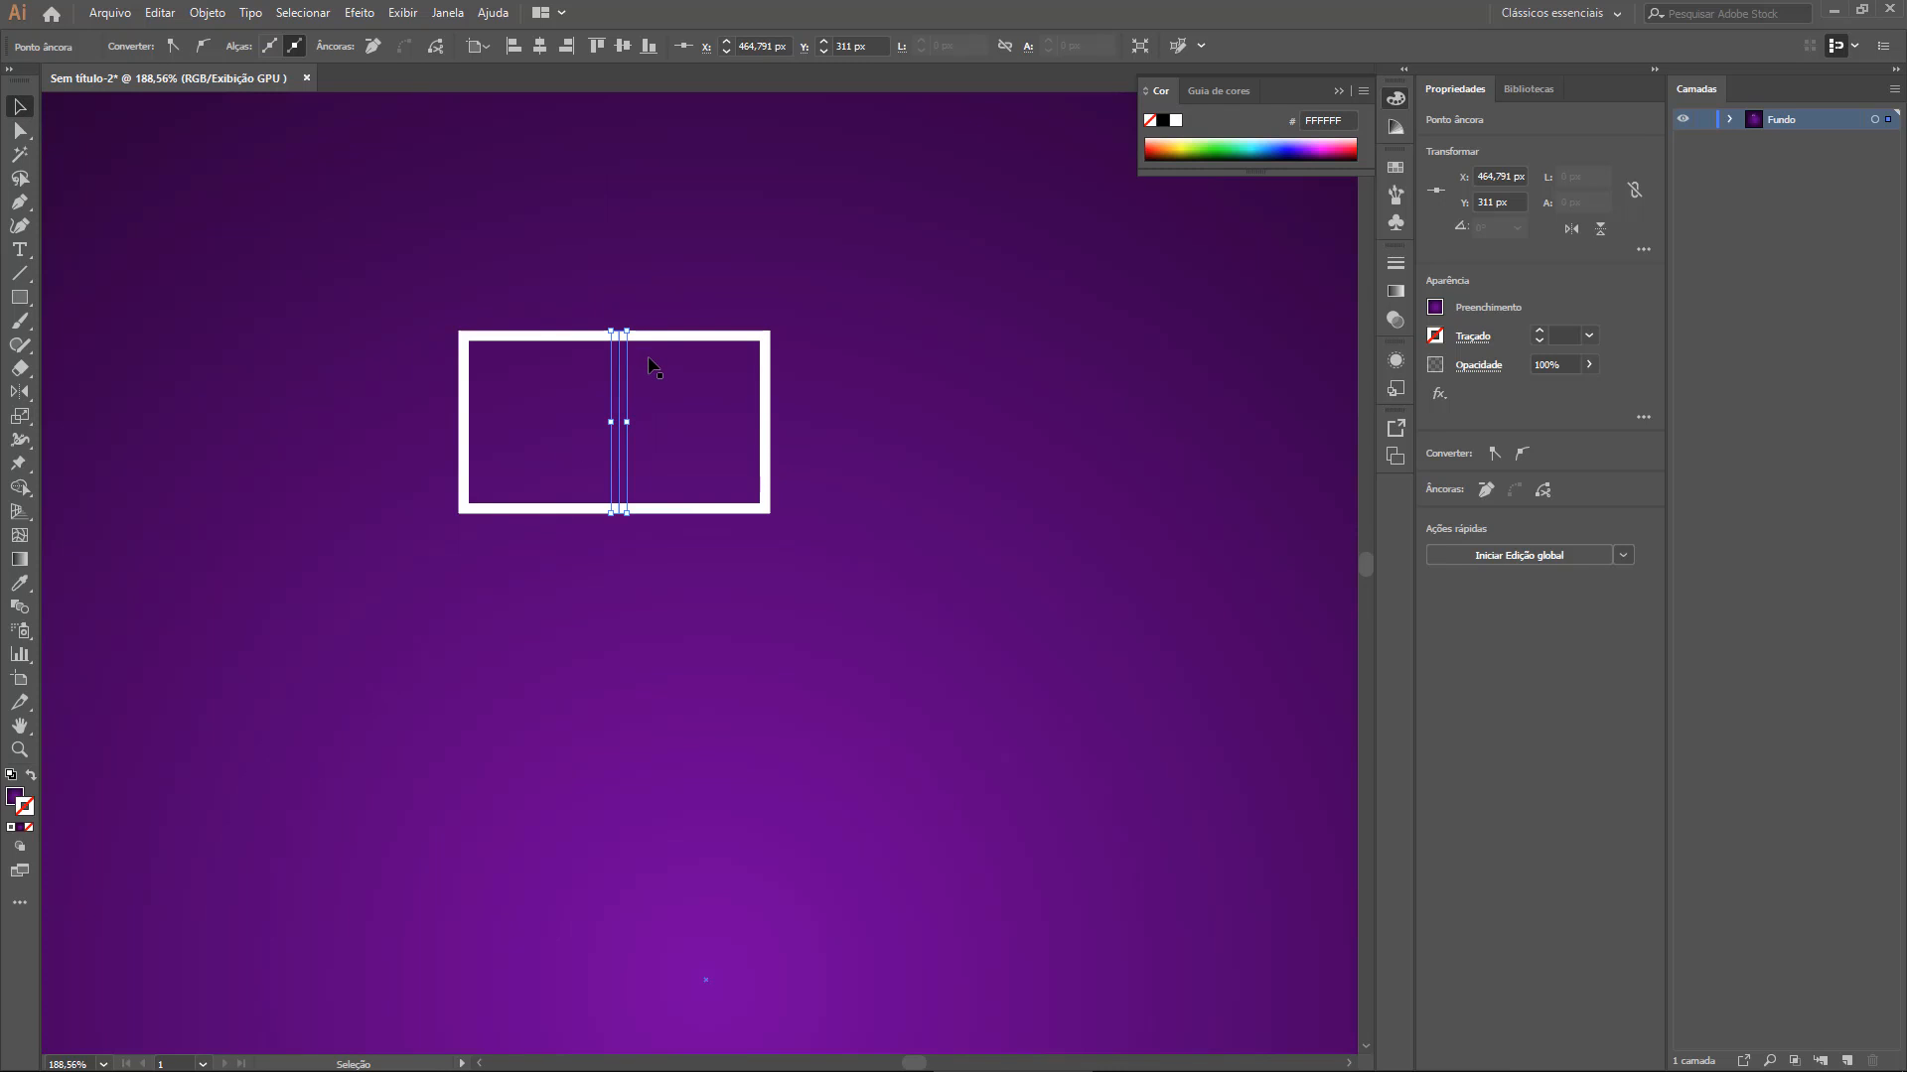
# Give the vertical line a white 5 pt stroke and move it below the rectangle, centred and touching its bottom edge
pyautogui.click(1562, 334)
pyautogui.write('5')
pyautogui.press('Return')
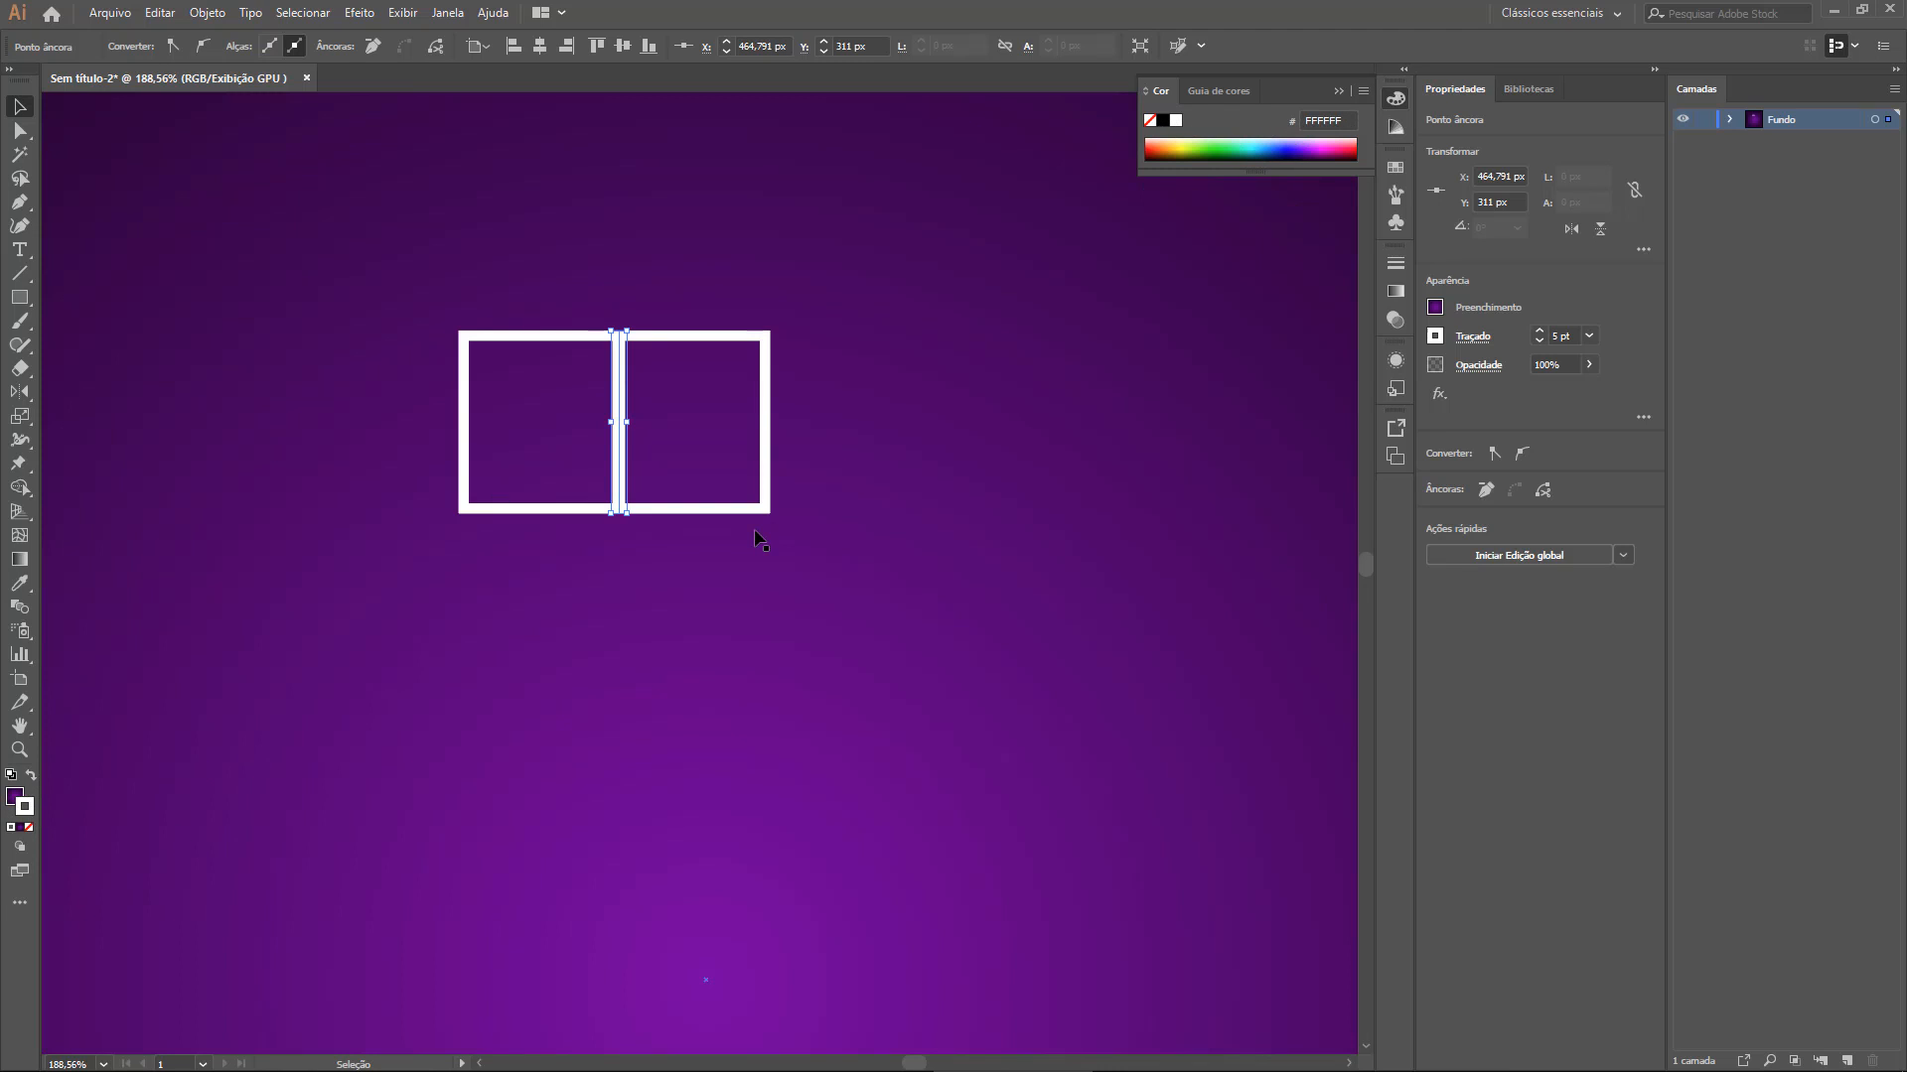
pyautogui.moveTo(622, 361); pyautogui.dragTo(612, 542)
pyautogui.click(963, 626)
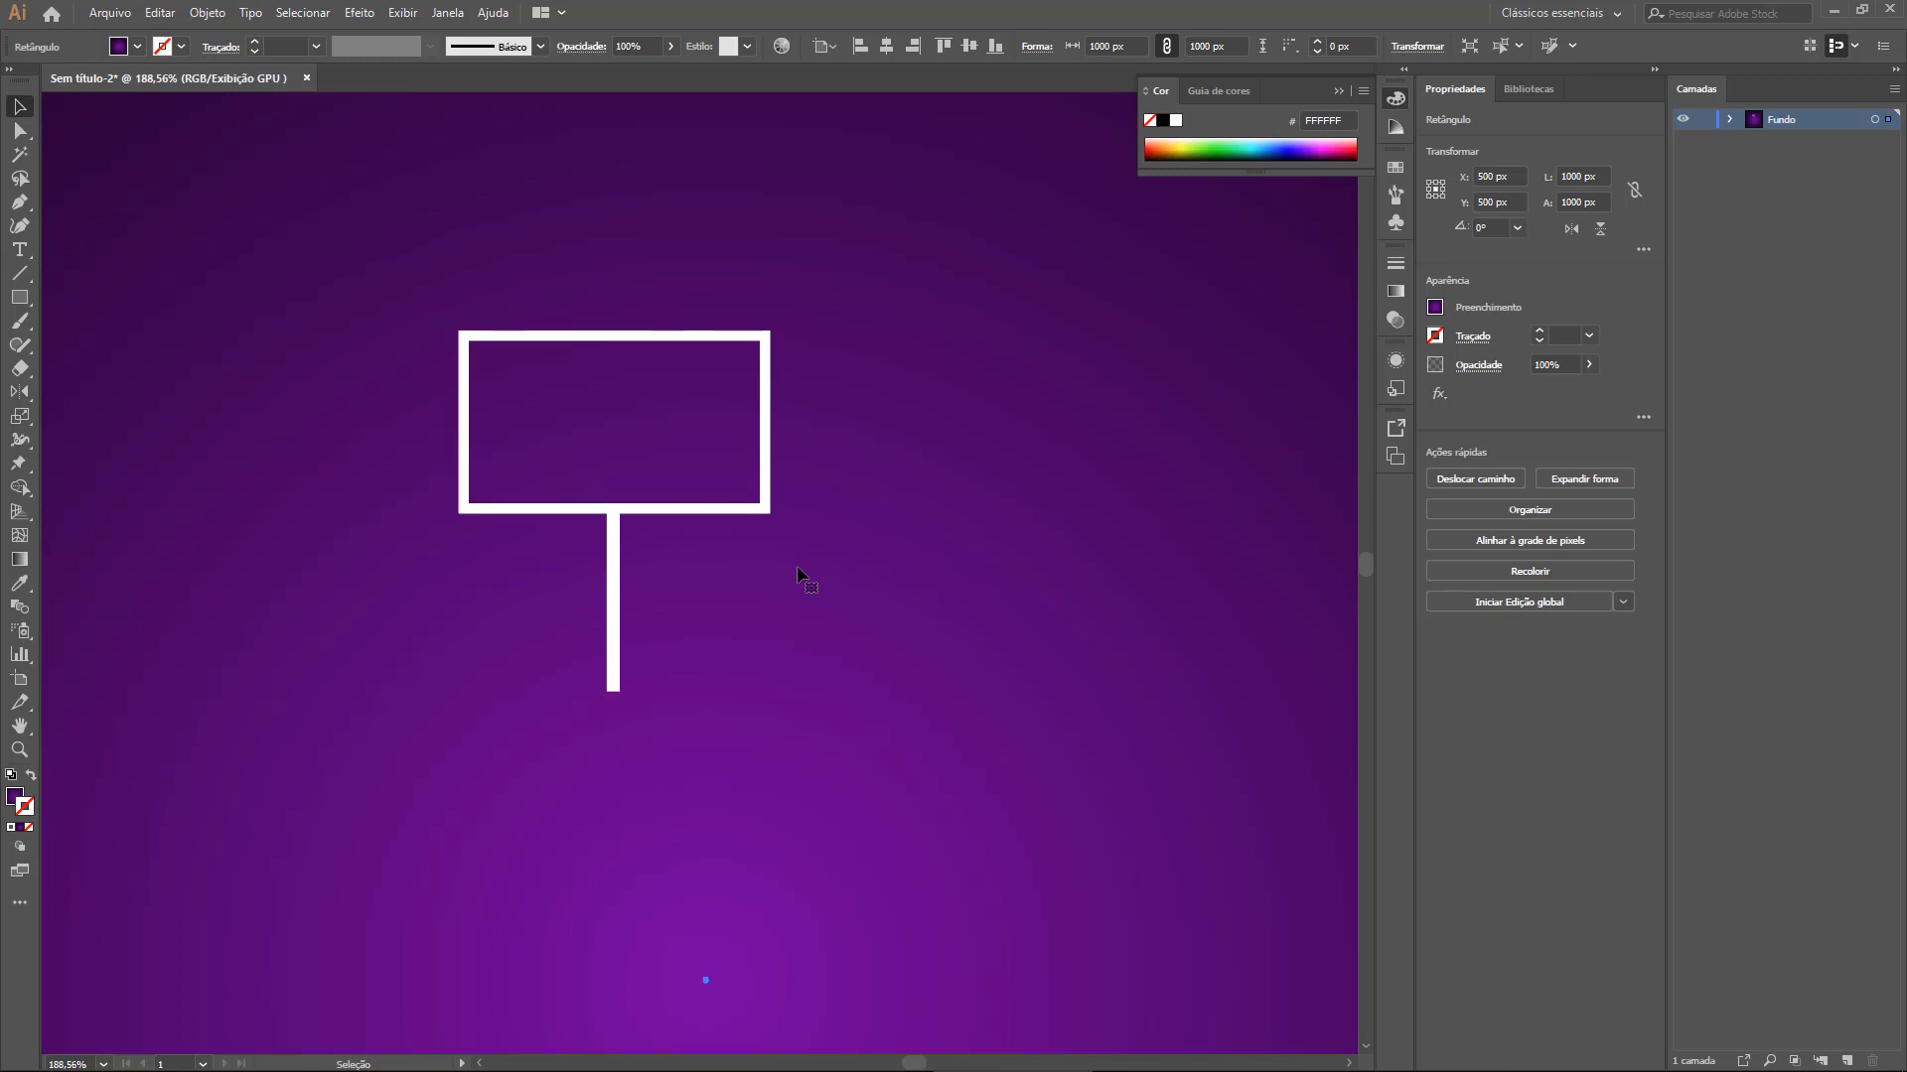
# Select the vertical line together with the rectangle and group them
pyautogui.click(614, 552)
pyautogui.keyDown('shift'); pyautogui.click(685, 510); pyautogui.keyUp('shift')
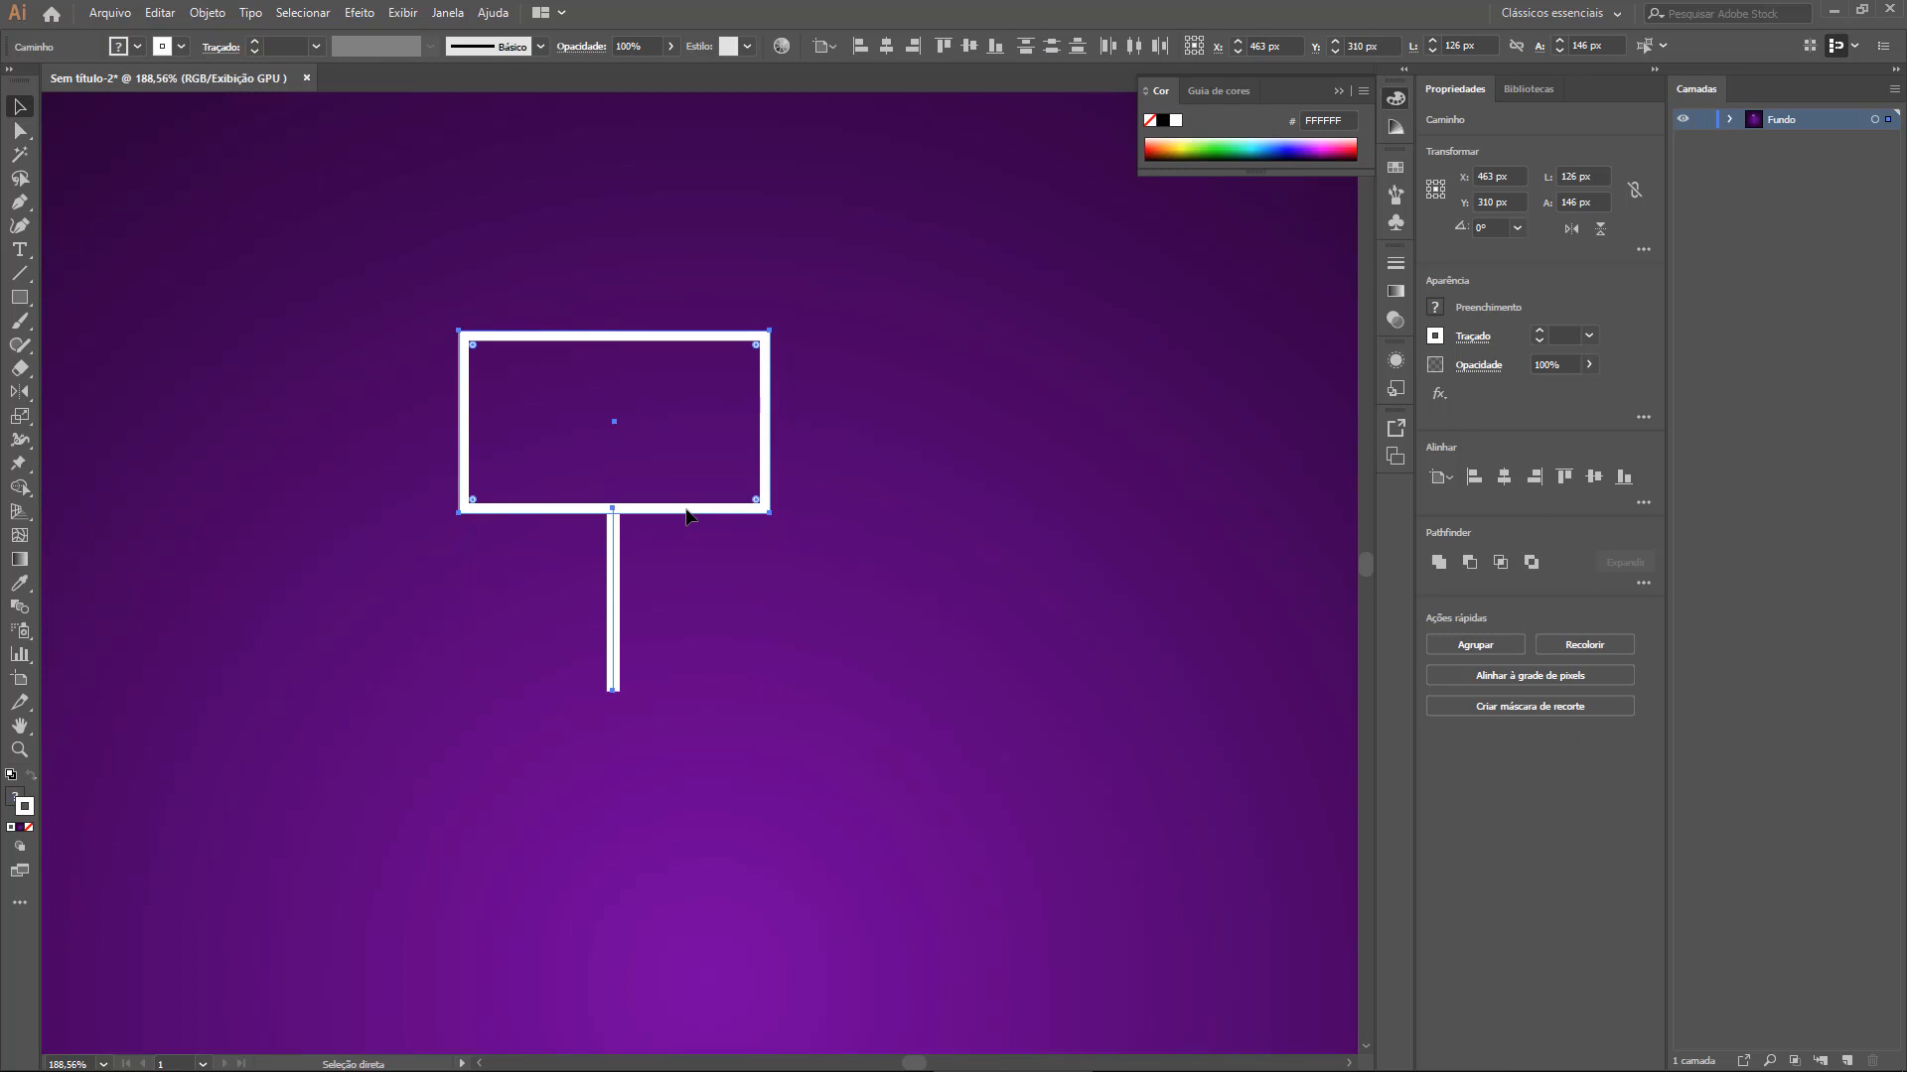
pyautogui.hotkey('ctrl', 'g')
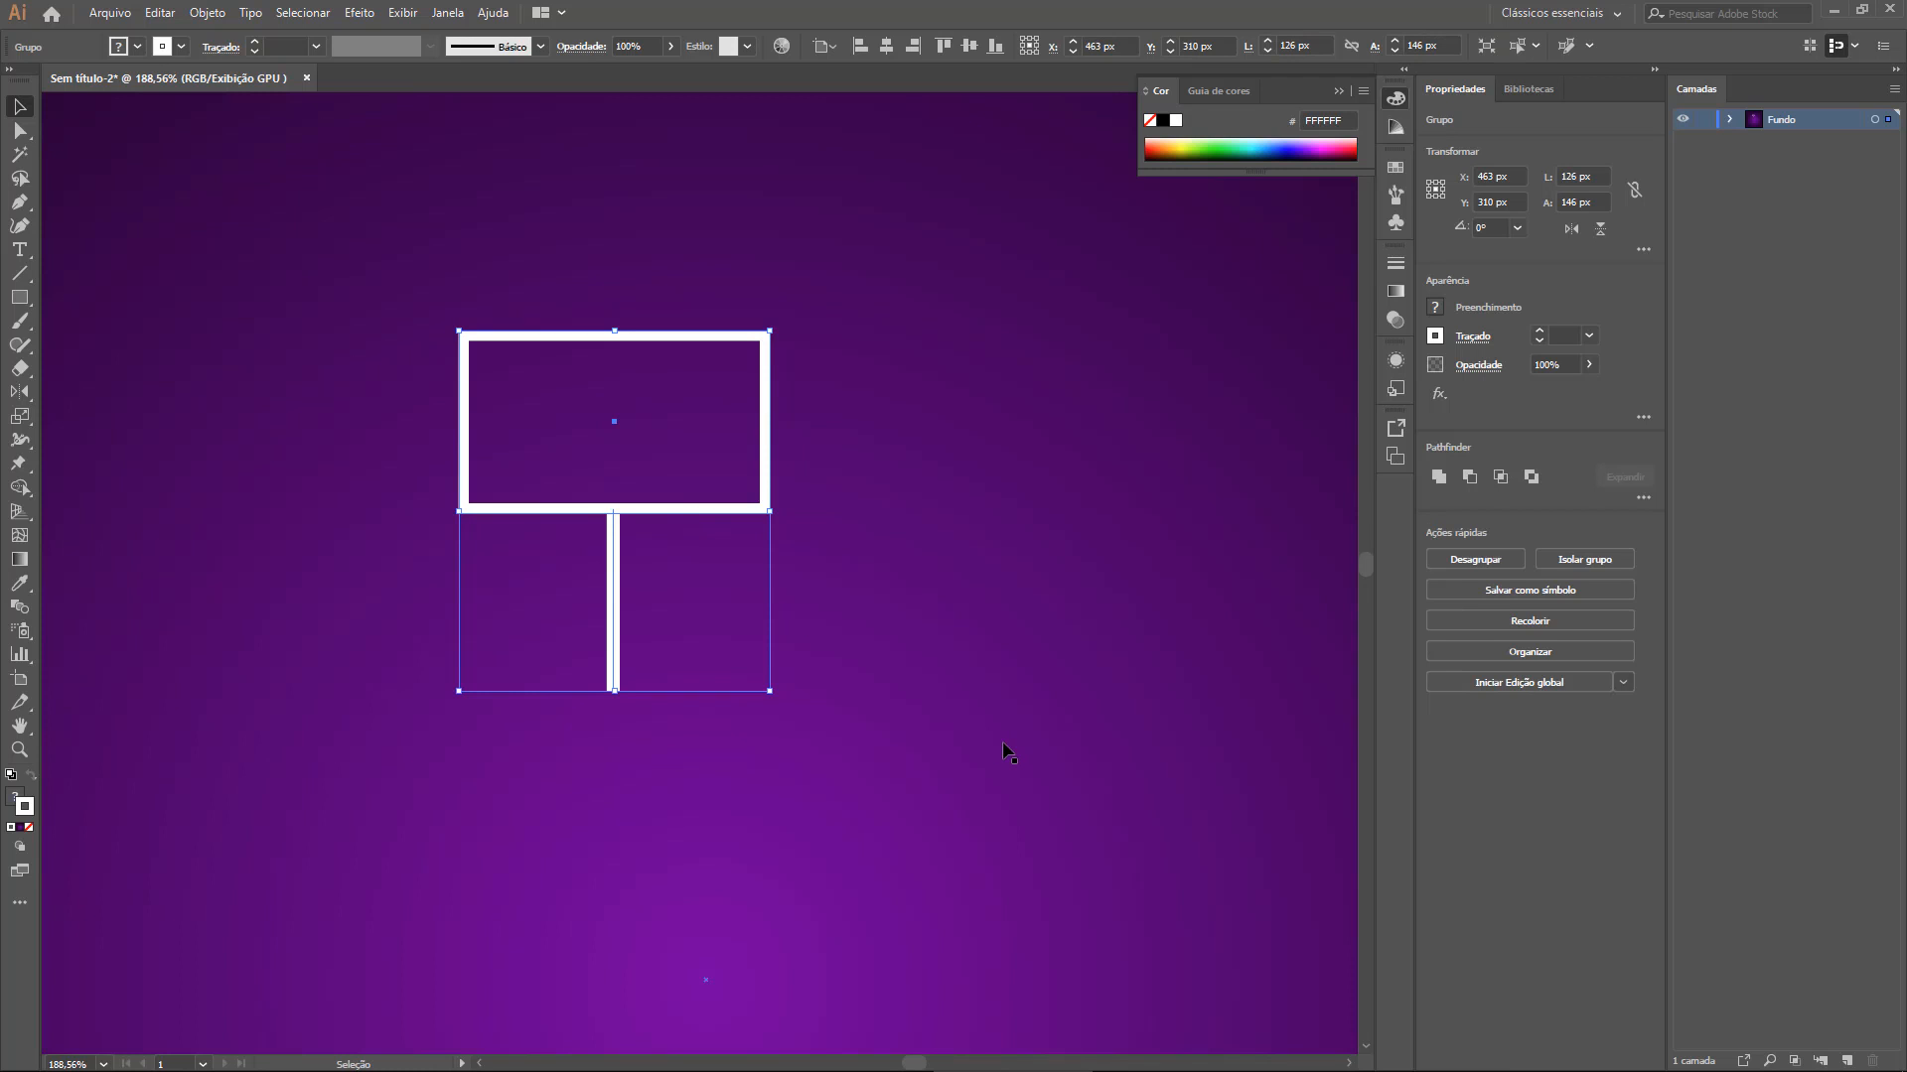
# Move the rectangle-and-line group into the artboard's top-left corner, centred at about X 63 px and Y 73 px
pyautogui.hotkey('ctrl', '-')
pyautogui.hotkey('ctrl', '-')
pyautogui.hotkey('ctrl', '-')
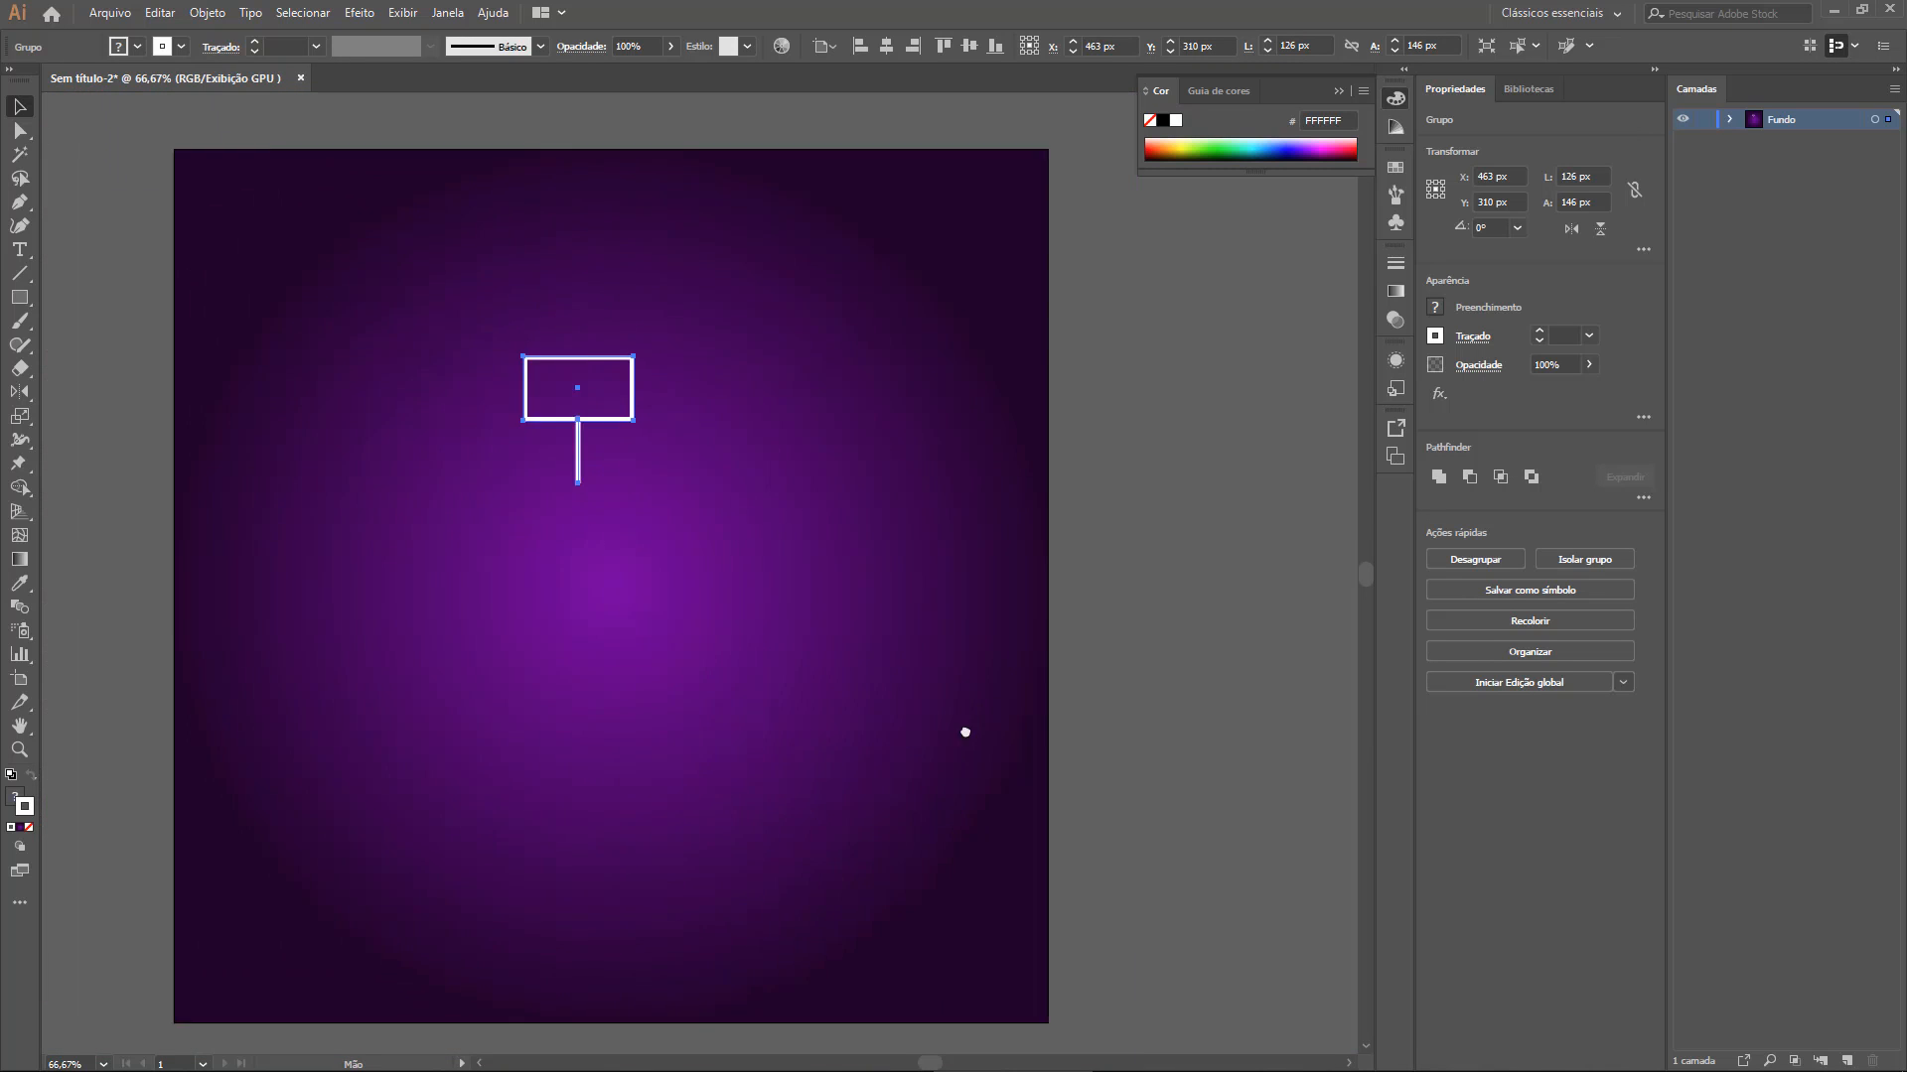
pyautogui.moveTo(964, 732); pyautogui.dragTo(1076, 736)
pyautogui.click(1221, 596)
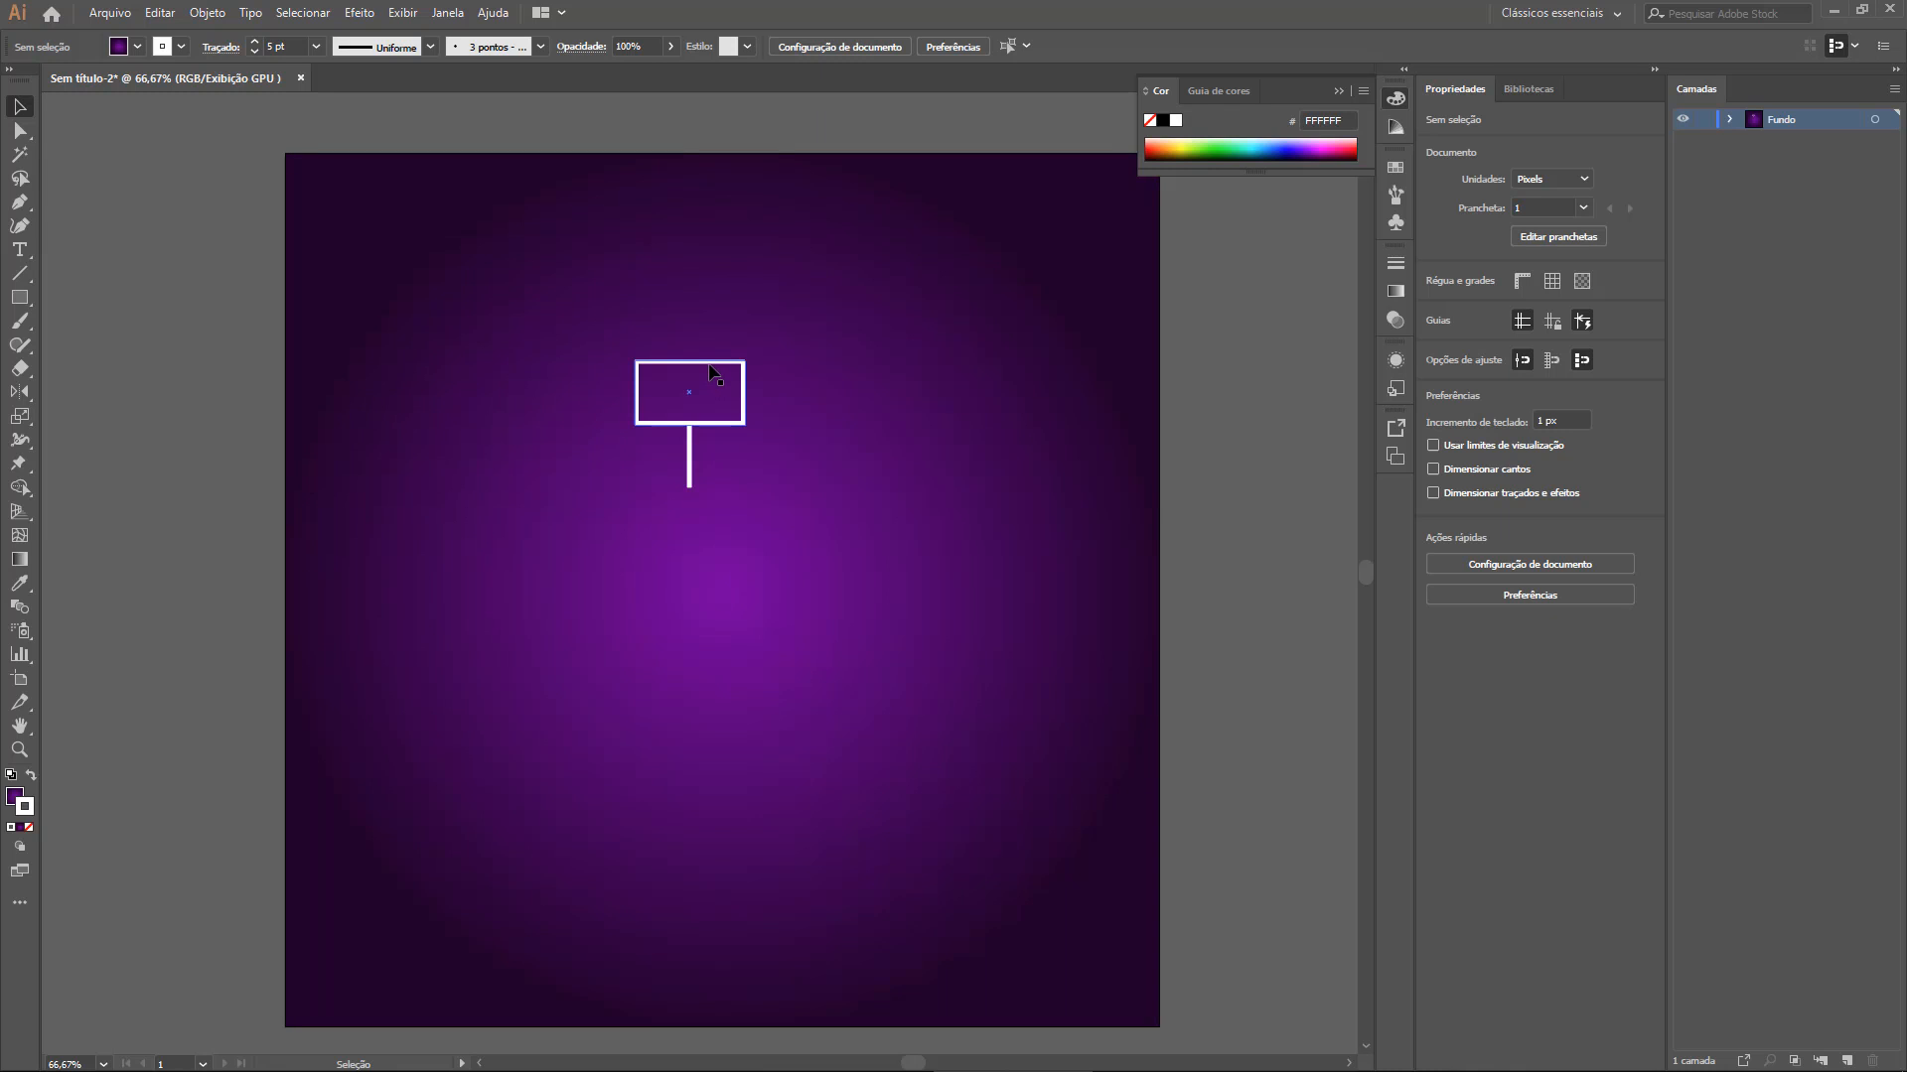
pyautogui.moveTo(711, 372); pyautogui.dragTo(360, 161)
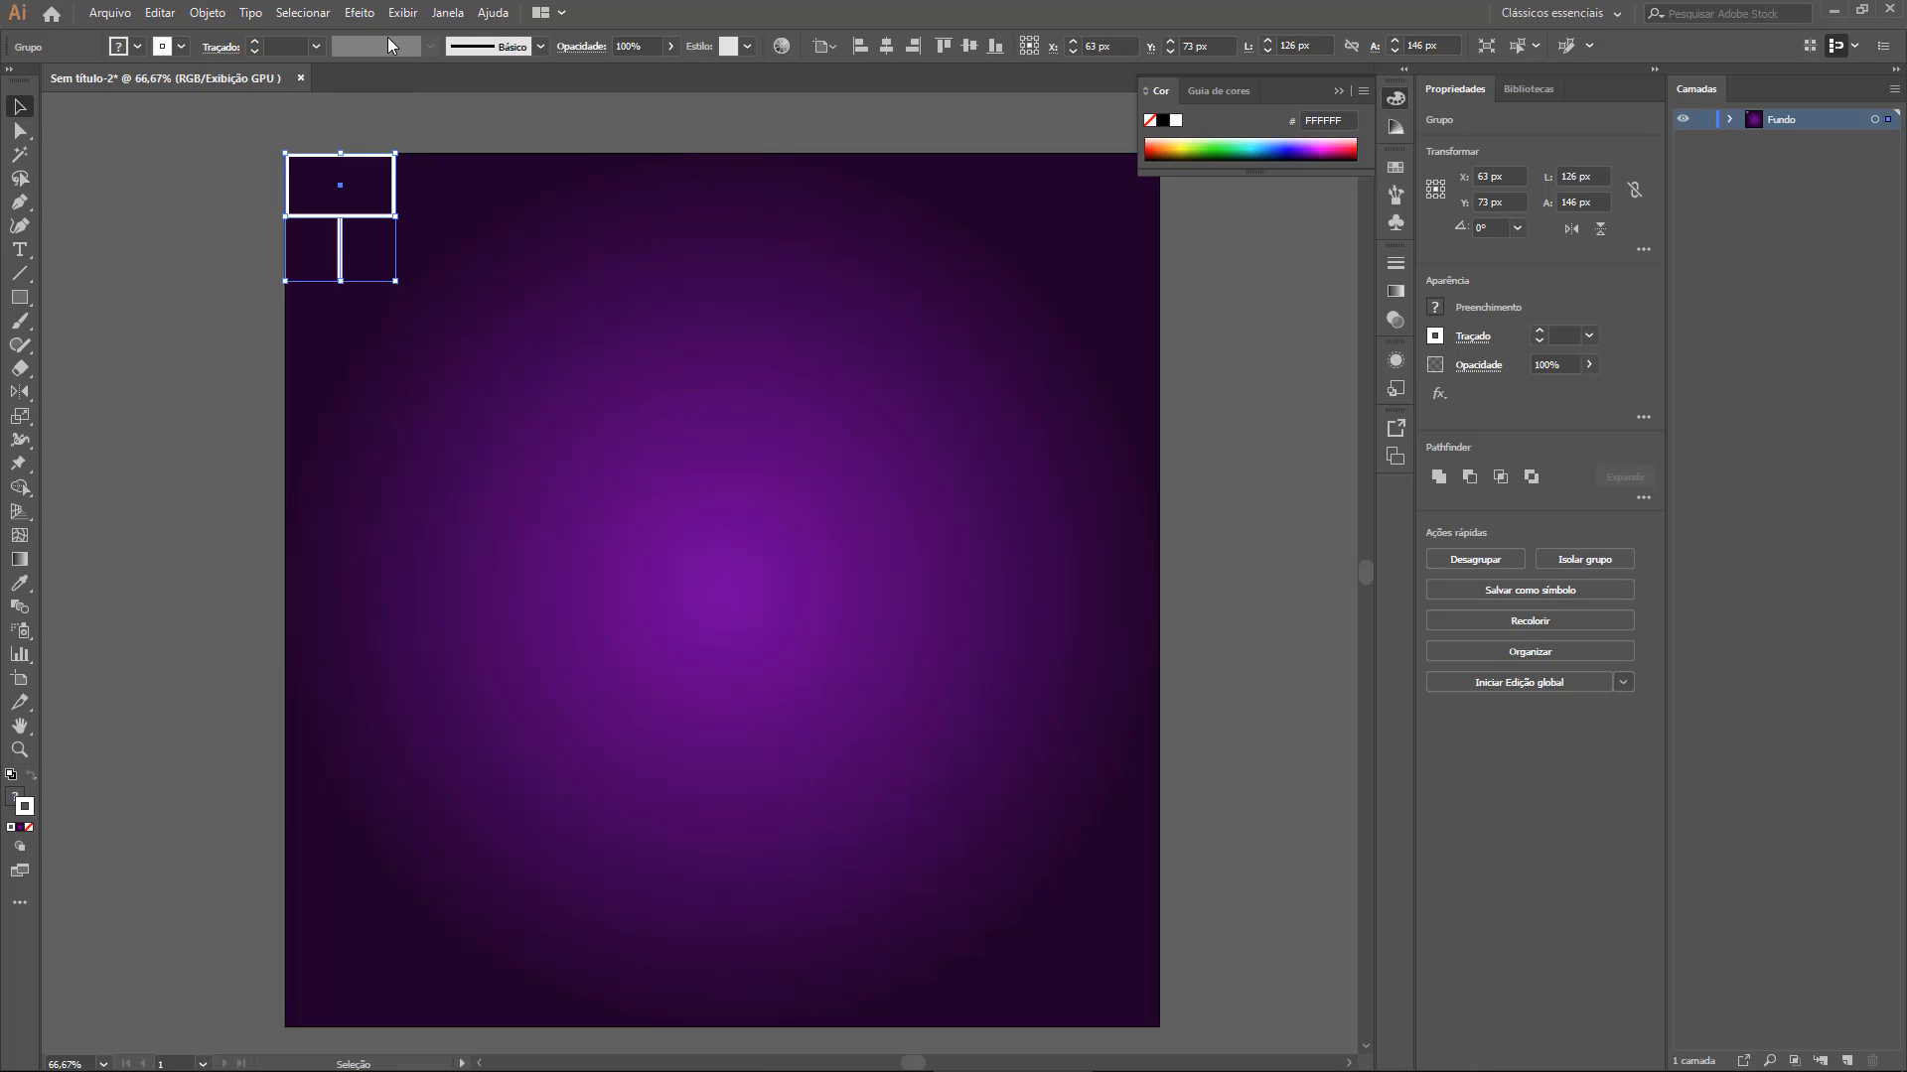
pyautogui.click(359, 12)
pyautogui.moveTo(441, 198)
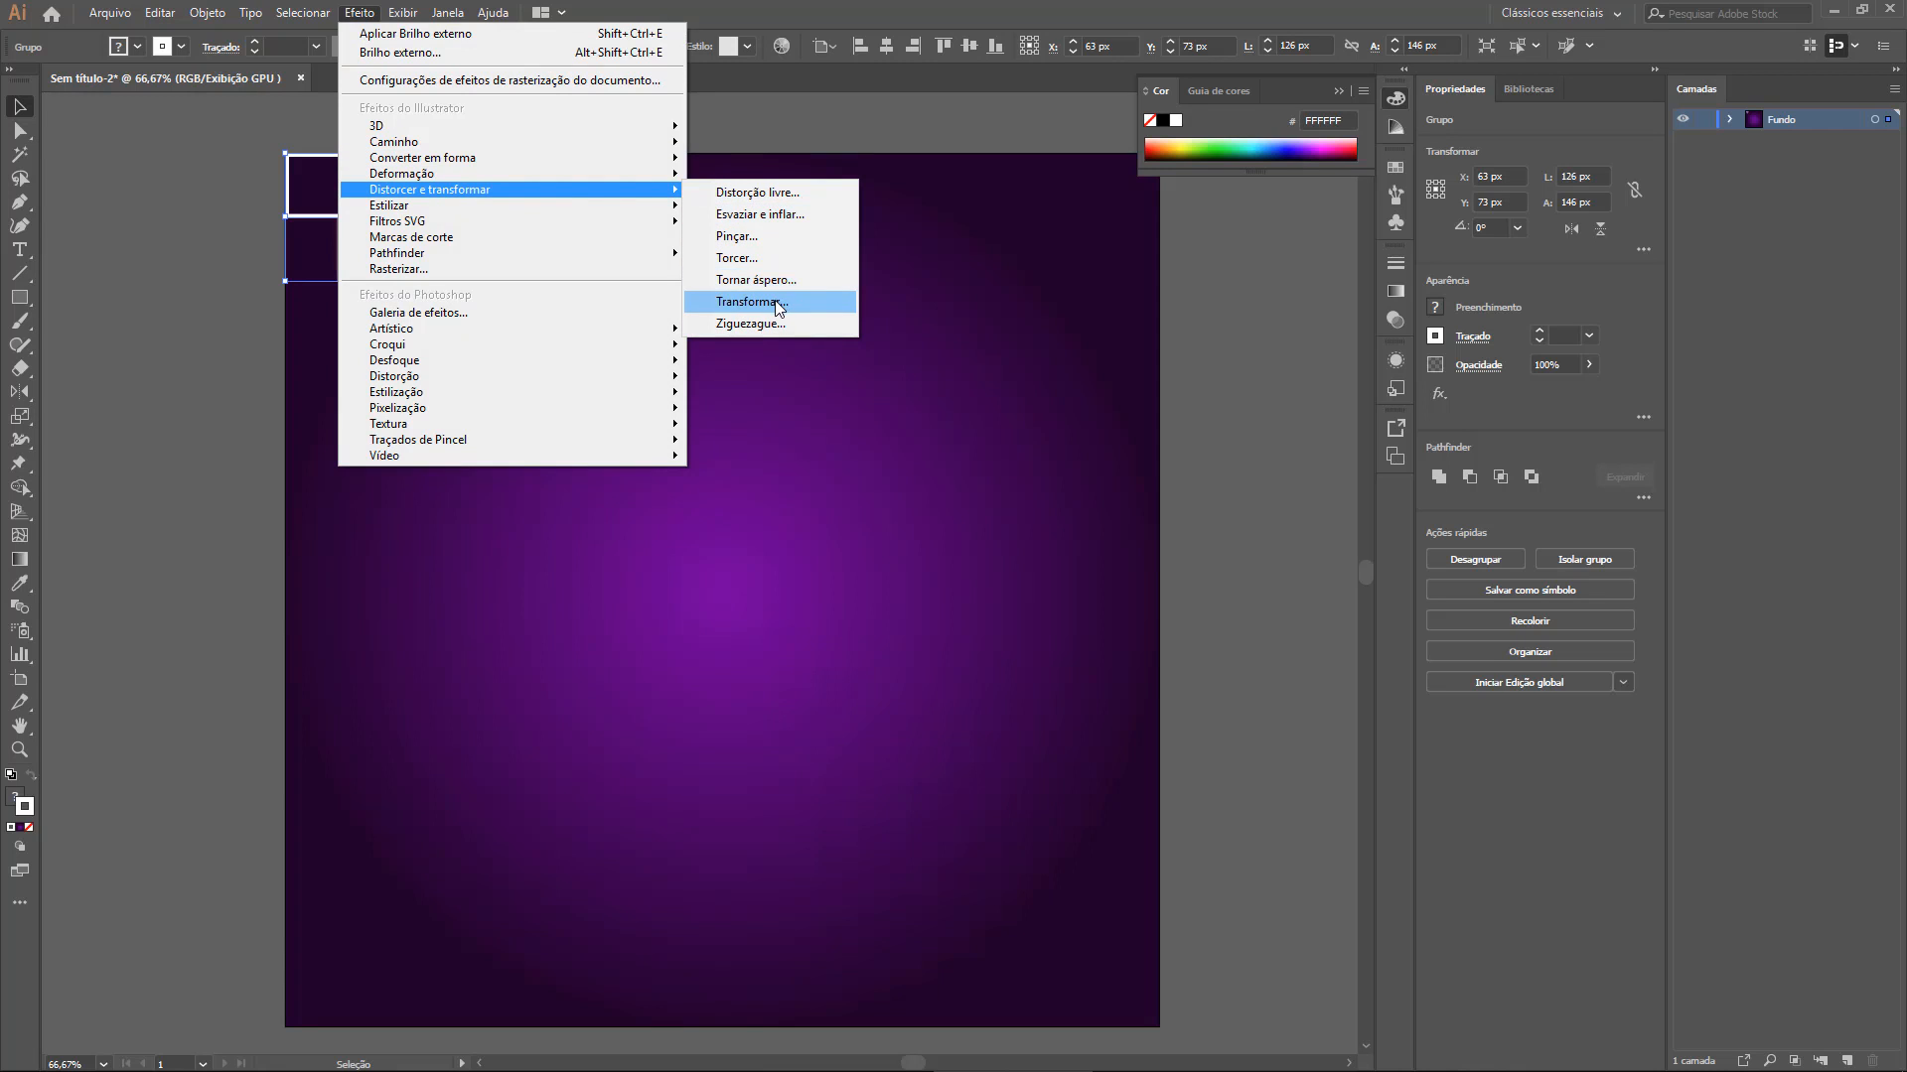
pyautogui.click(772, 301)
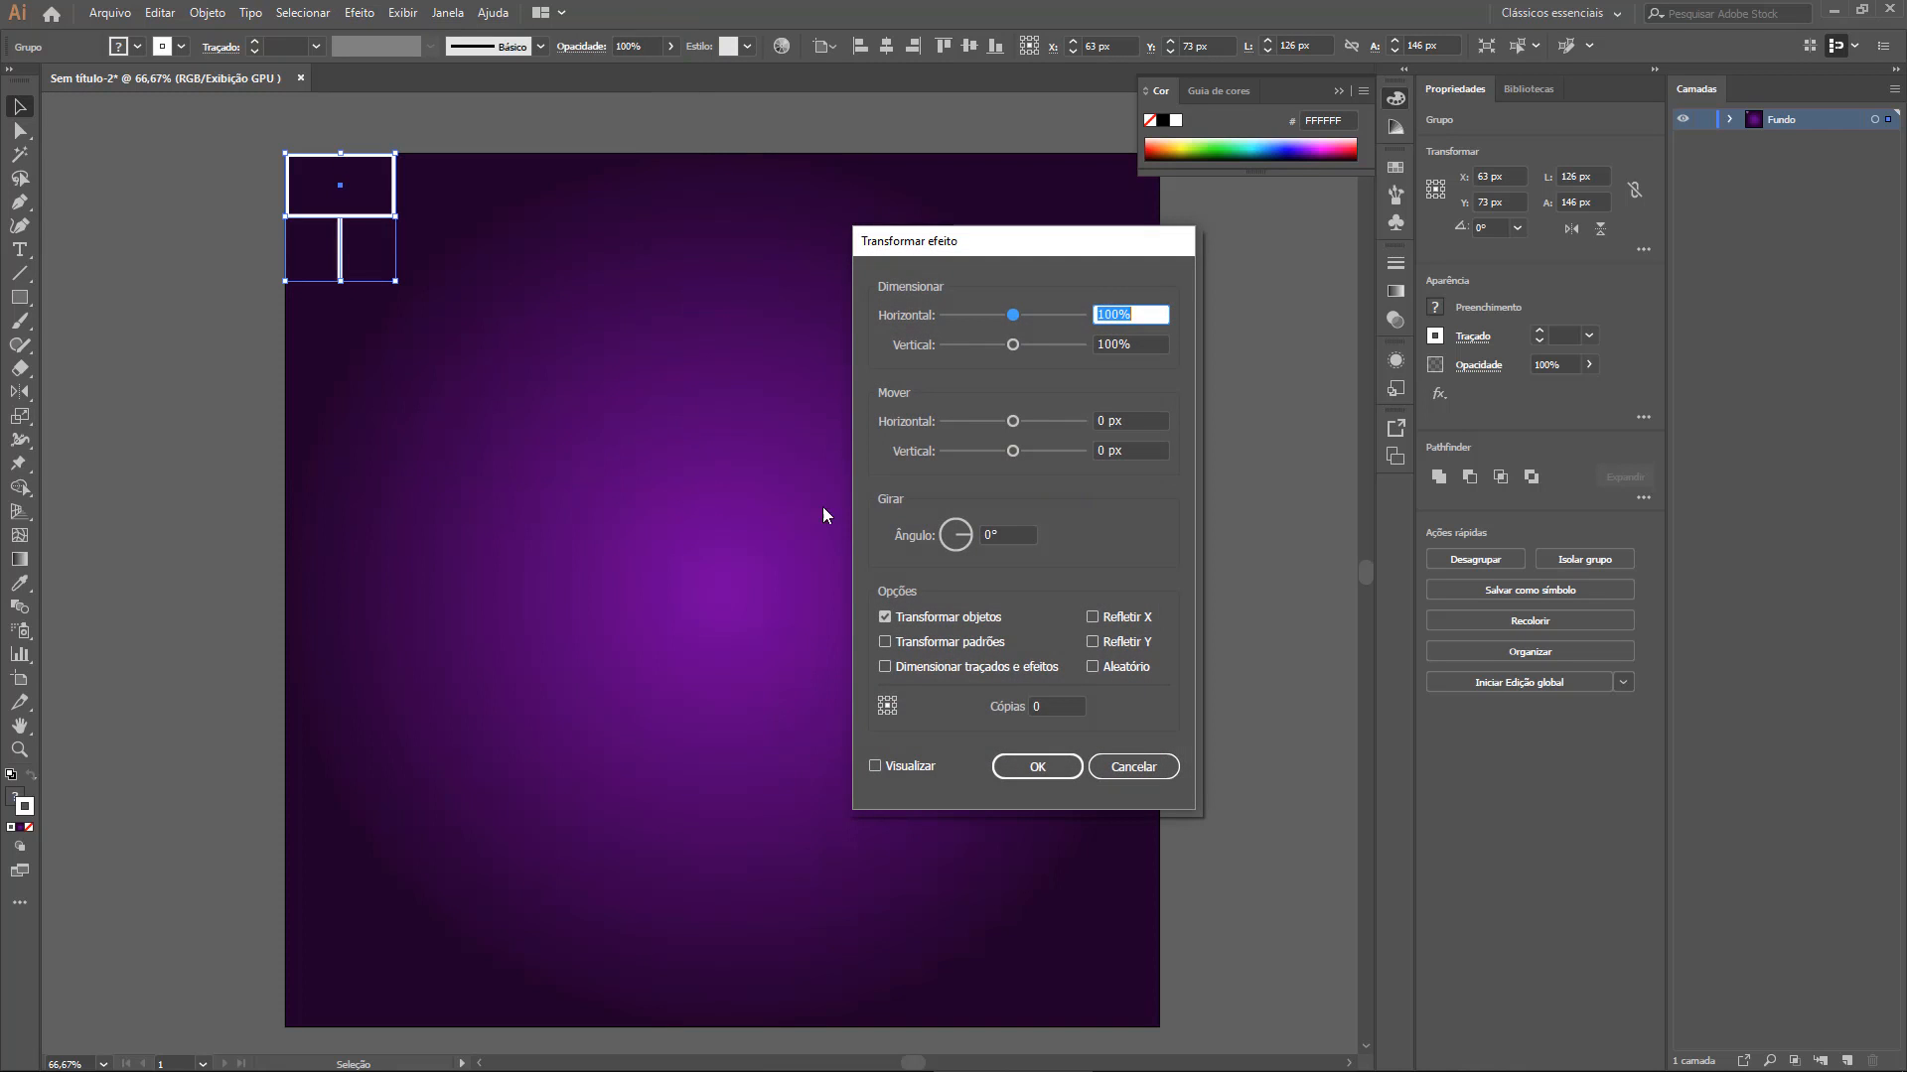
pyautogui.click(887, 765)
pyautogui.click(1133, 766)
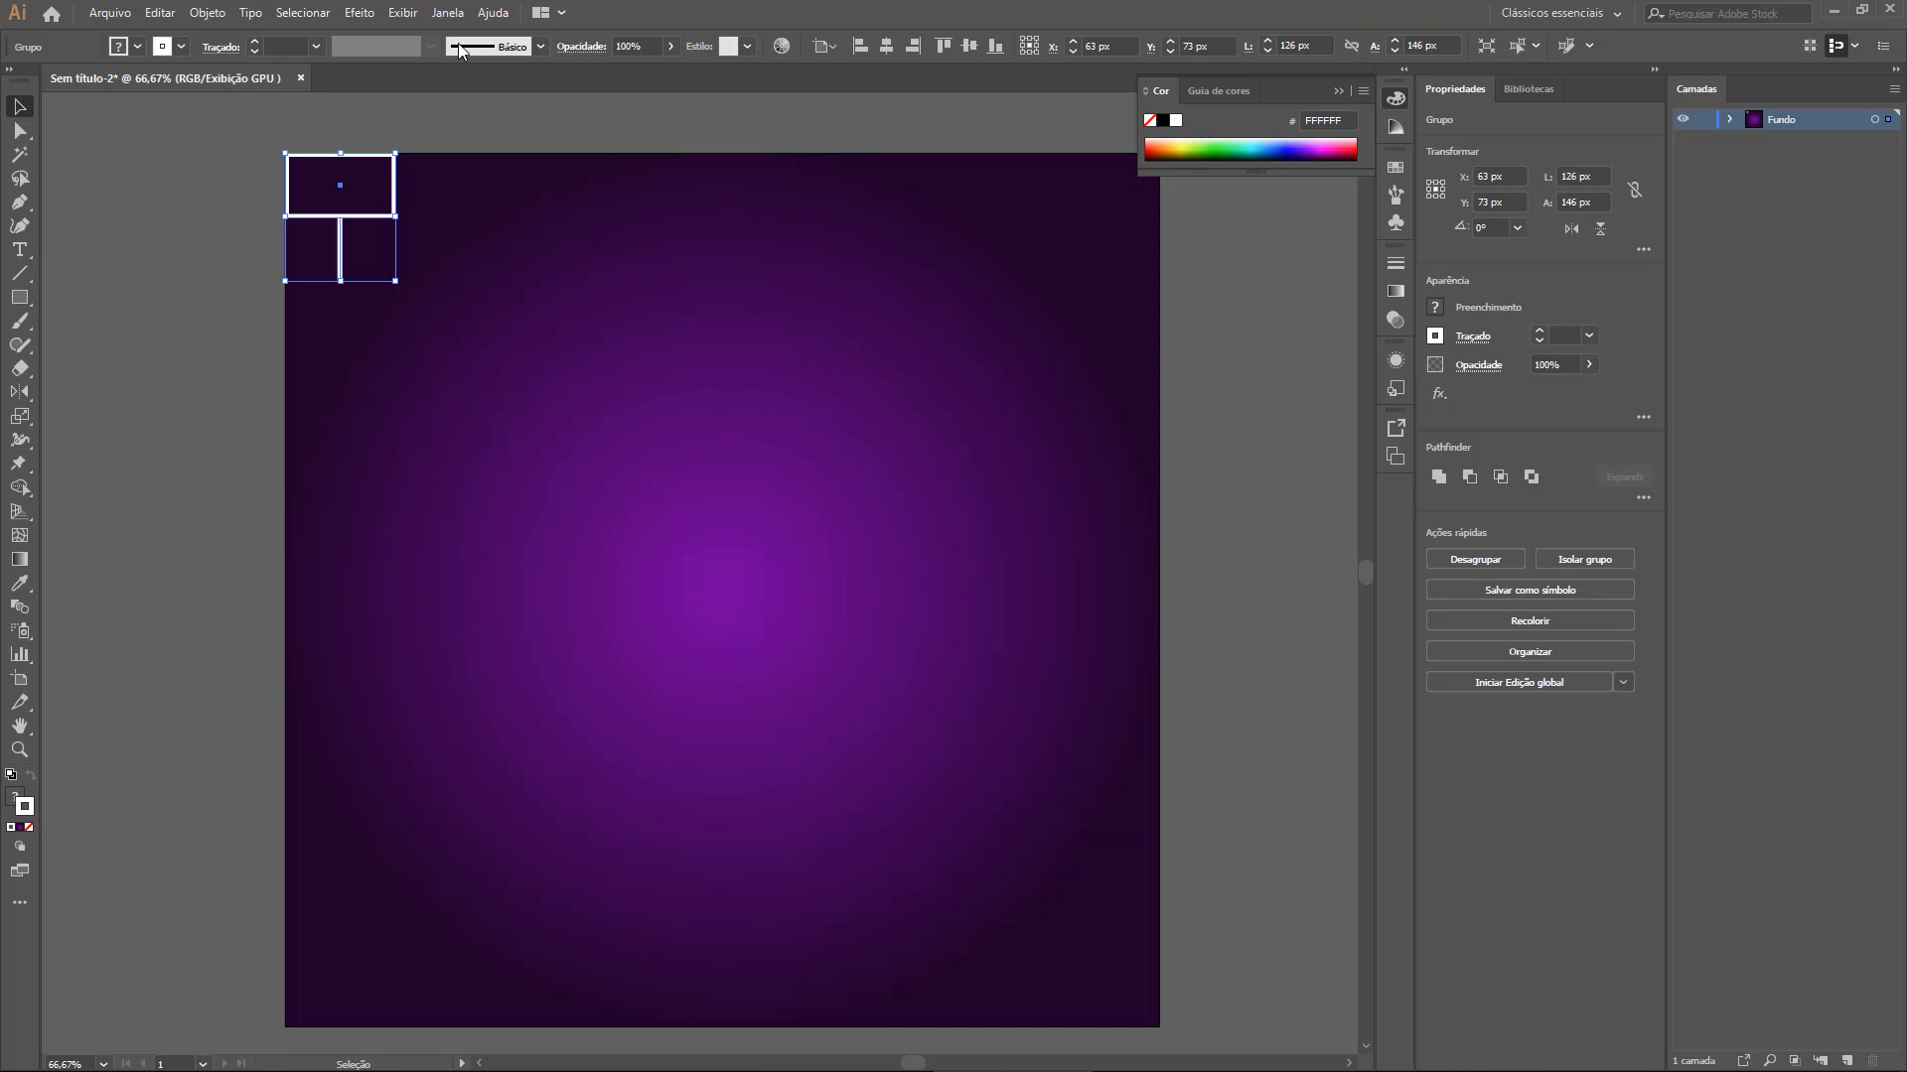
# Display the group's Transform dimensions in a floating window and place it clear of the group, near the artboard's right edge
pyautogui.click(449, 13)
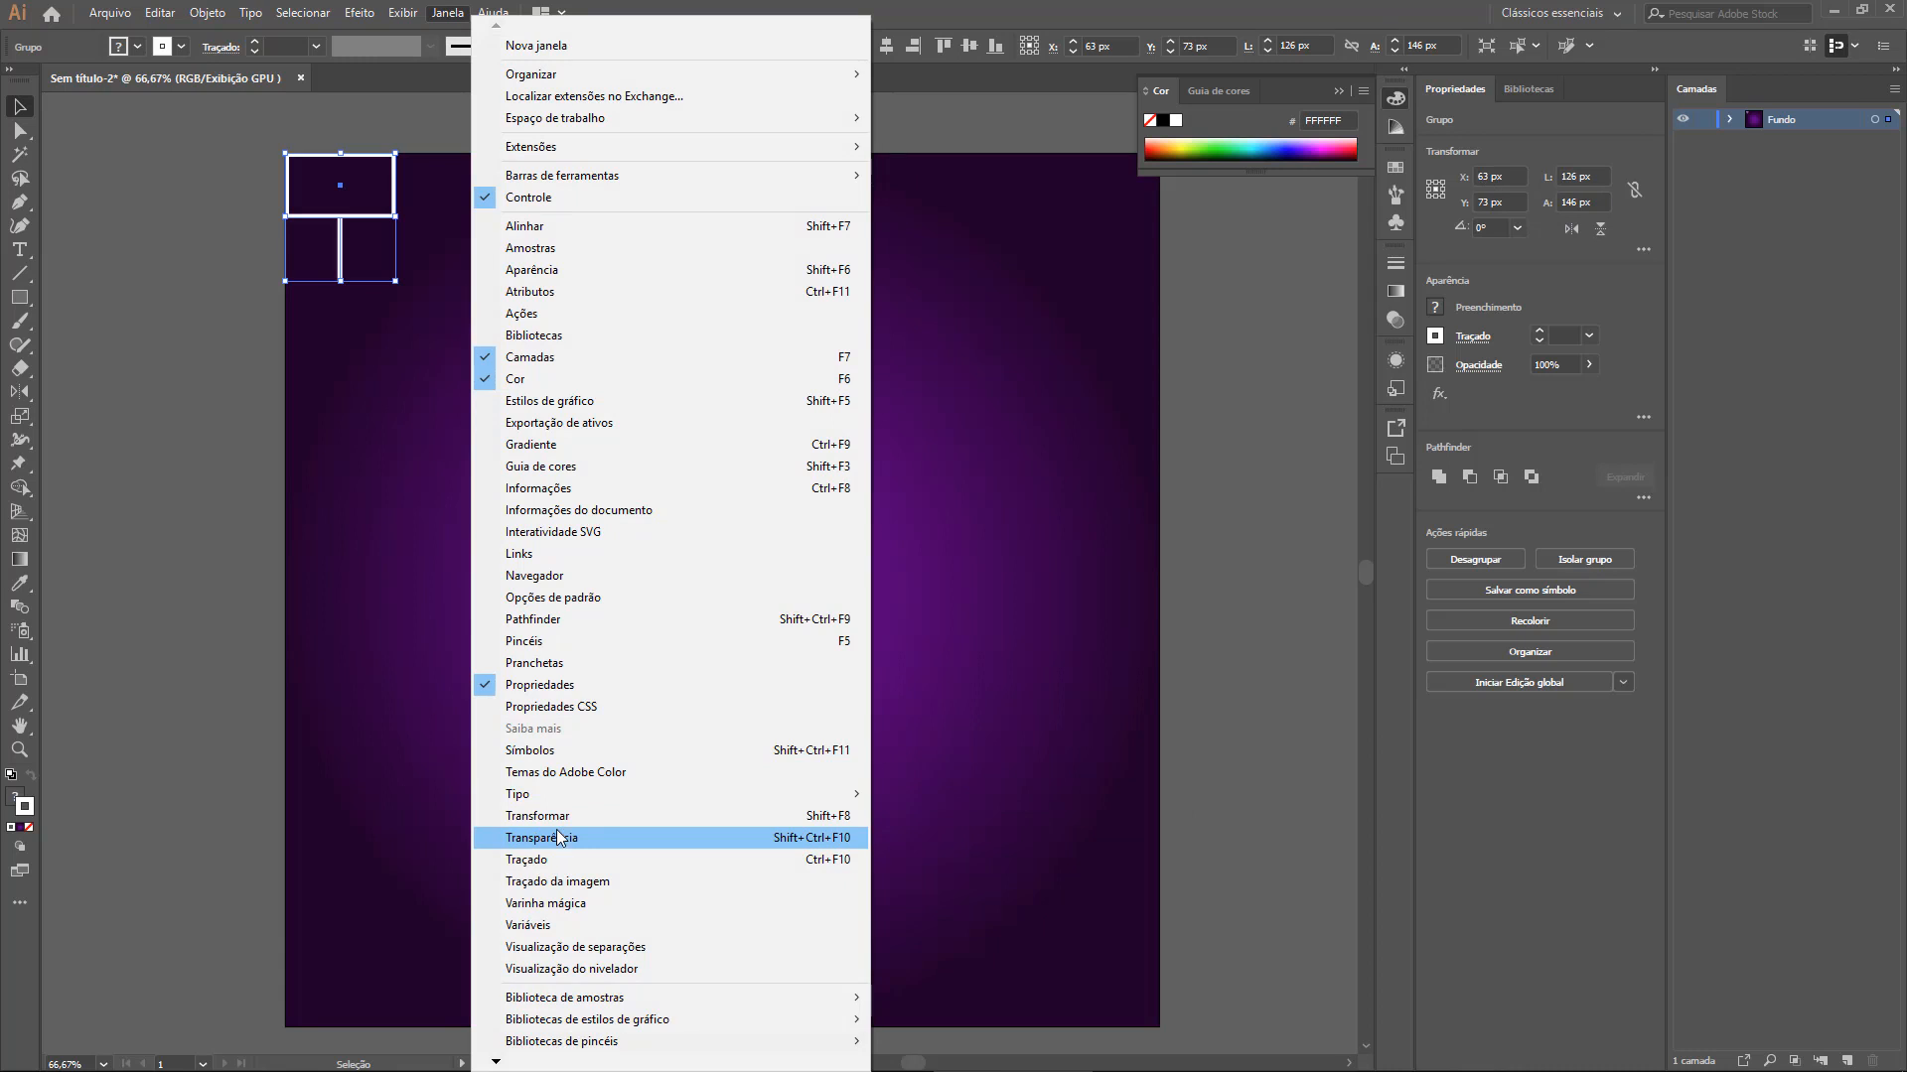
pyautogui.click(537, 816)
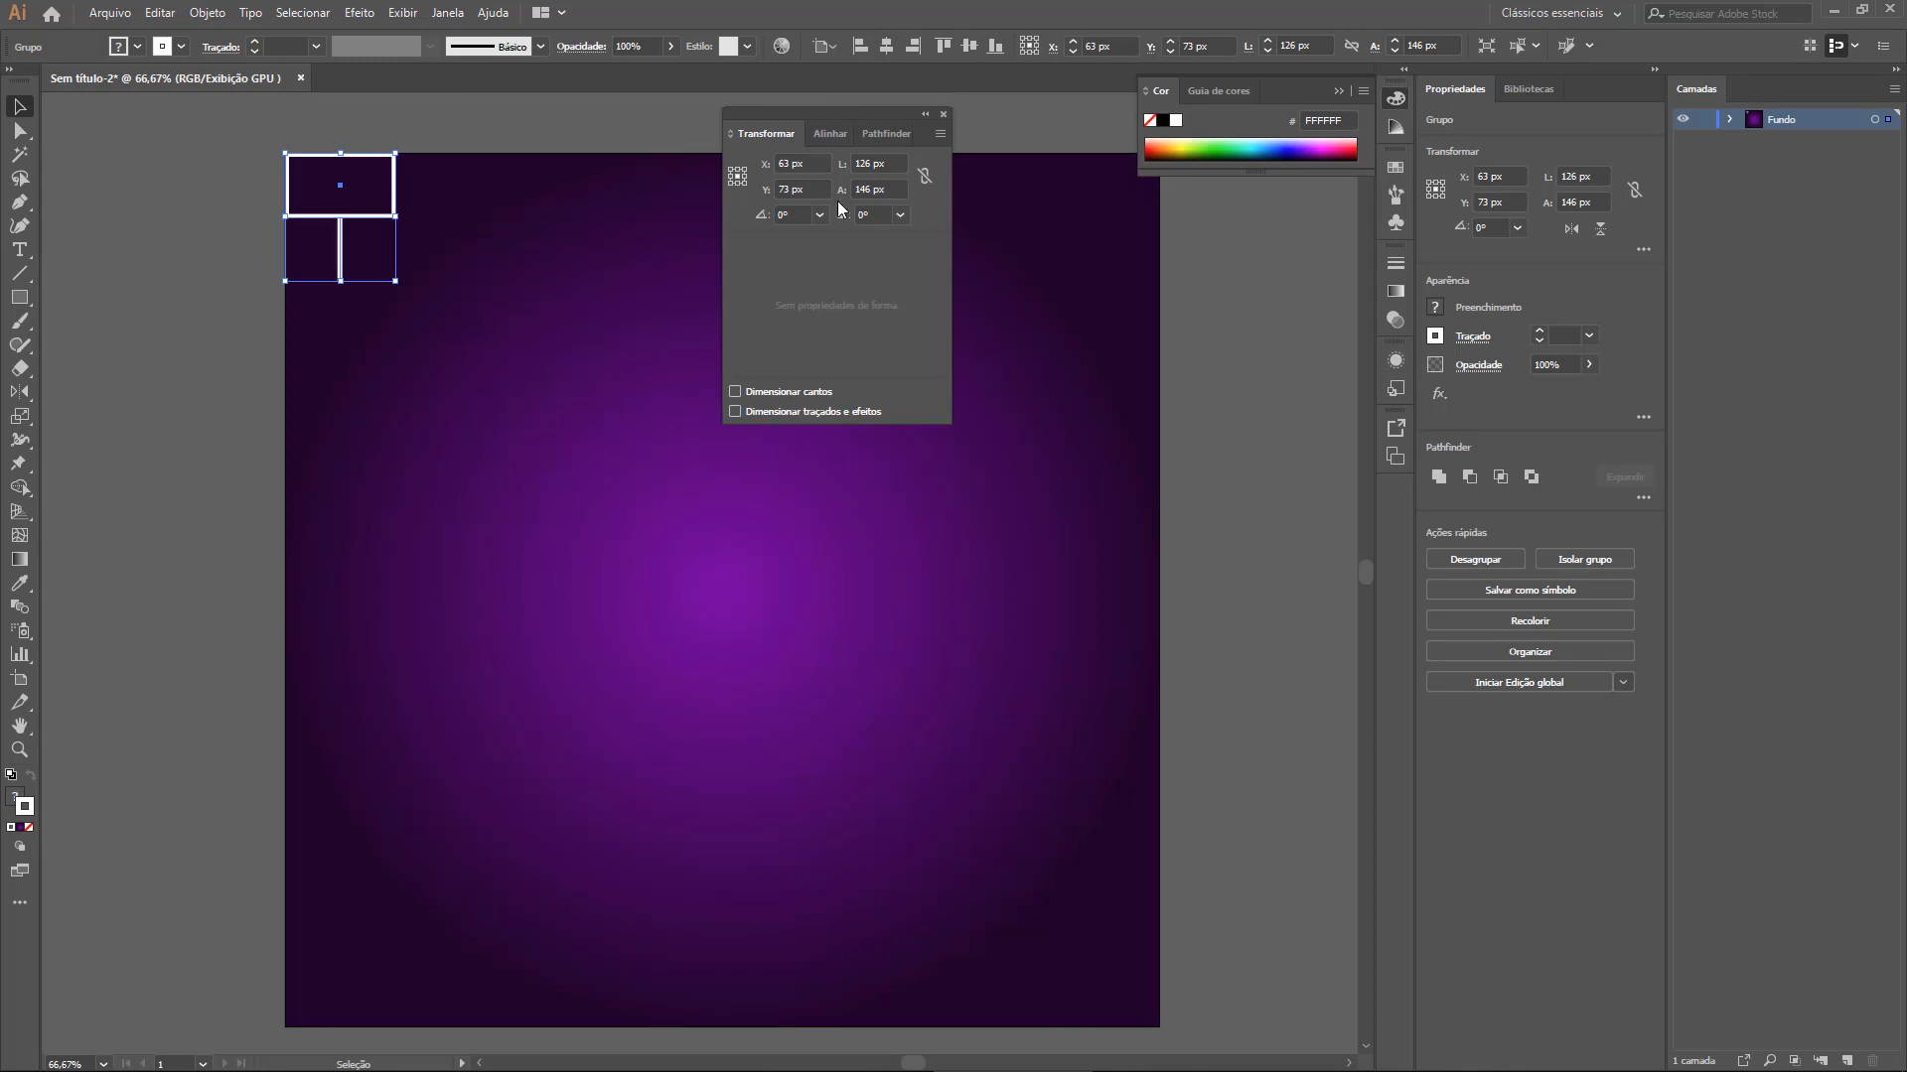
pyautogui.moveTo(832, 124); pyautogui.dragTo(1213, 511)
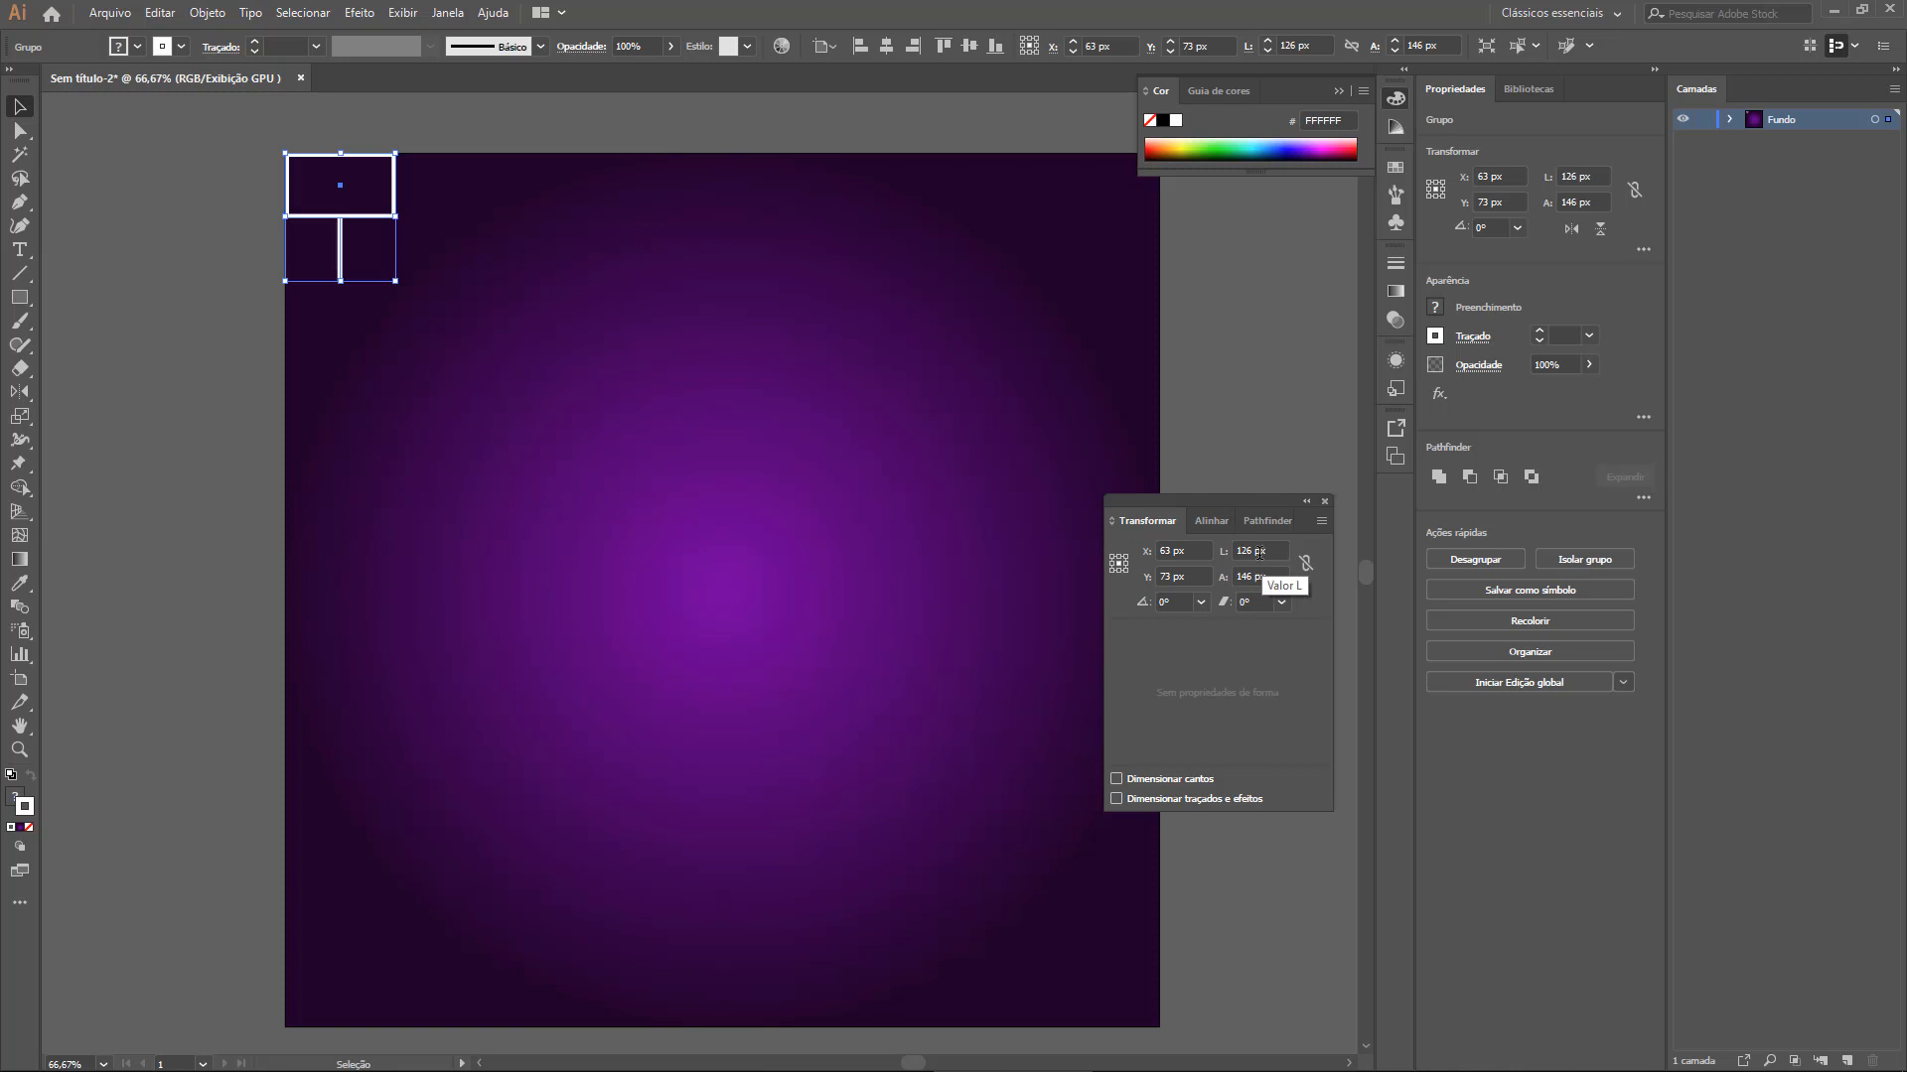
# Start a Transform effect on the brick group with preview on and a vertical move of 146 px
pyautogui.click(455, 21)
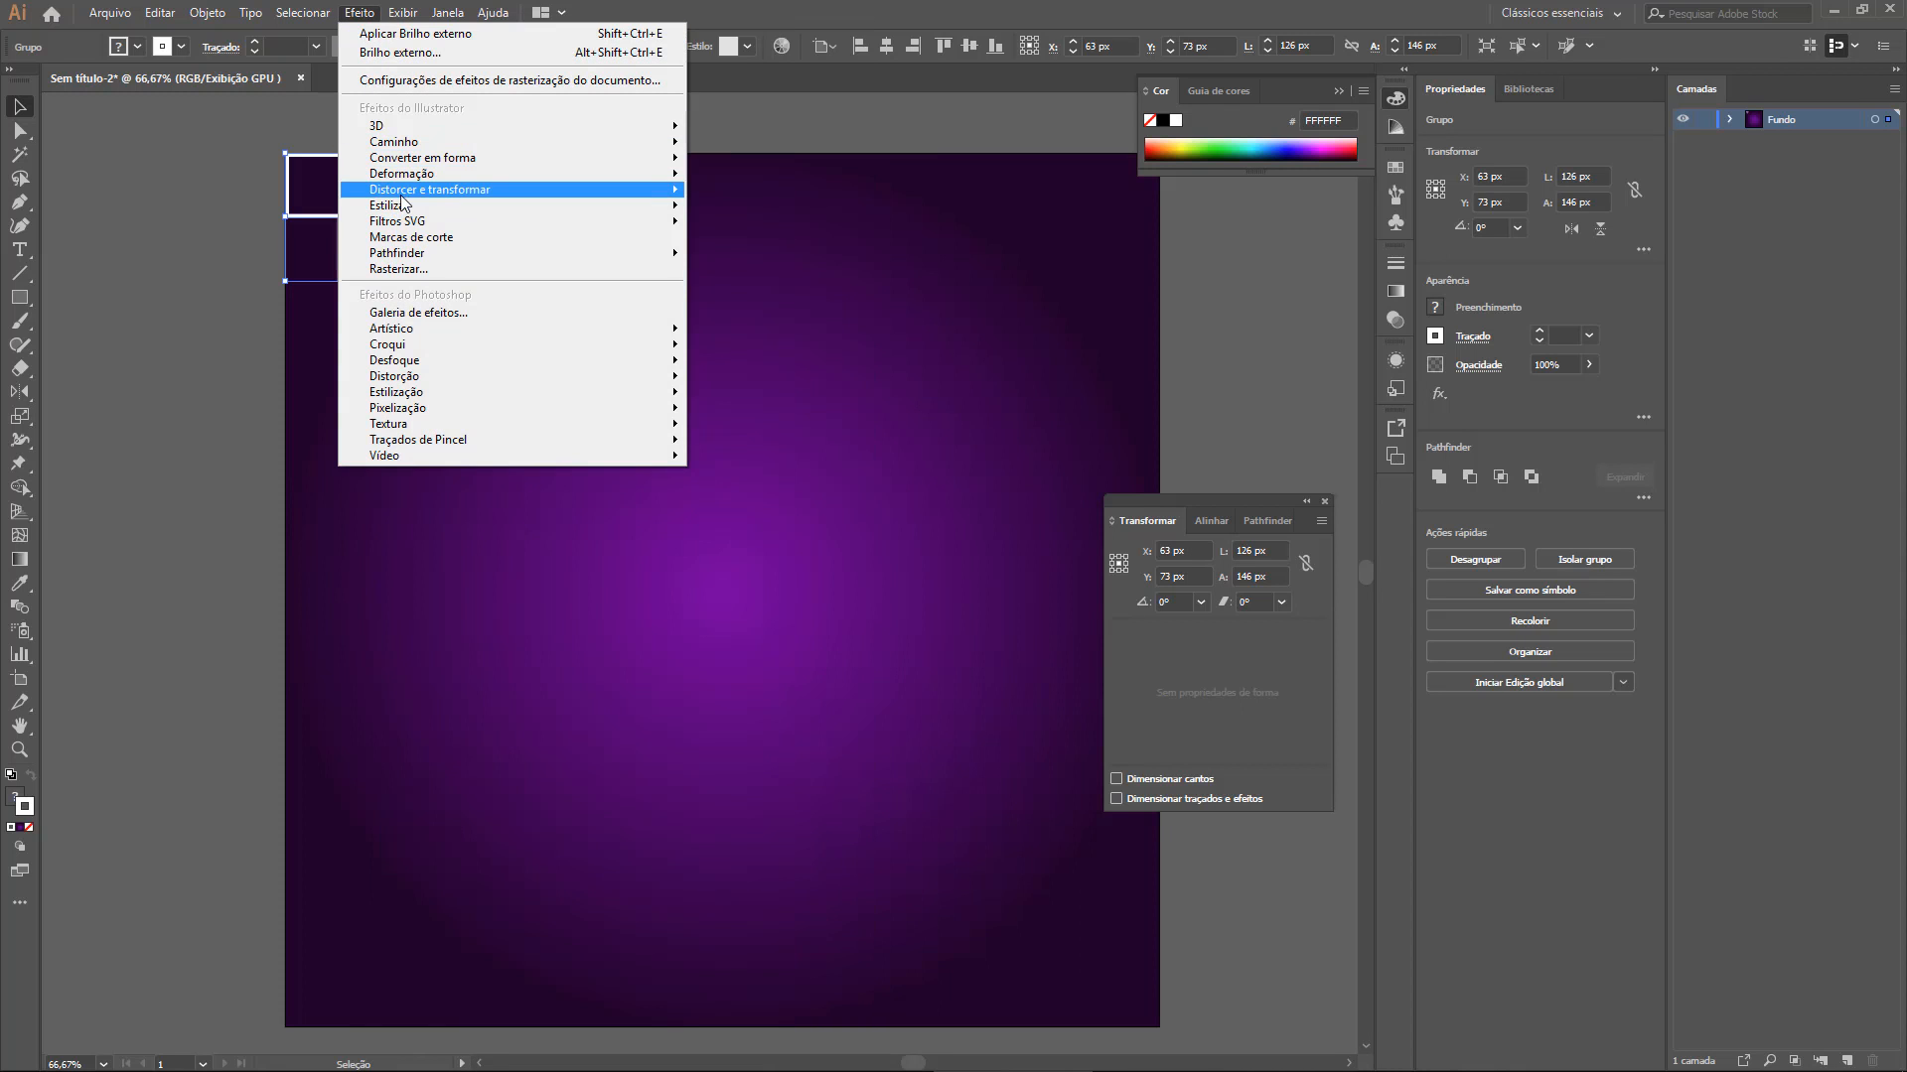
pyautogui.moveTo(417, 190)
pyautogui.click(748, 297)
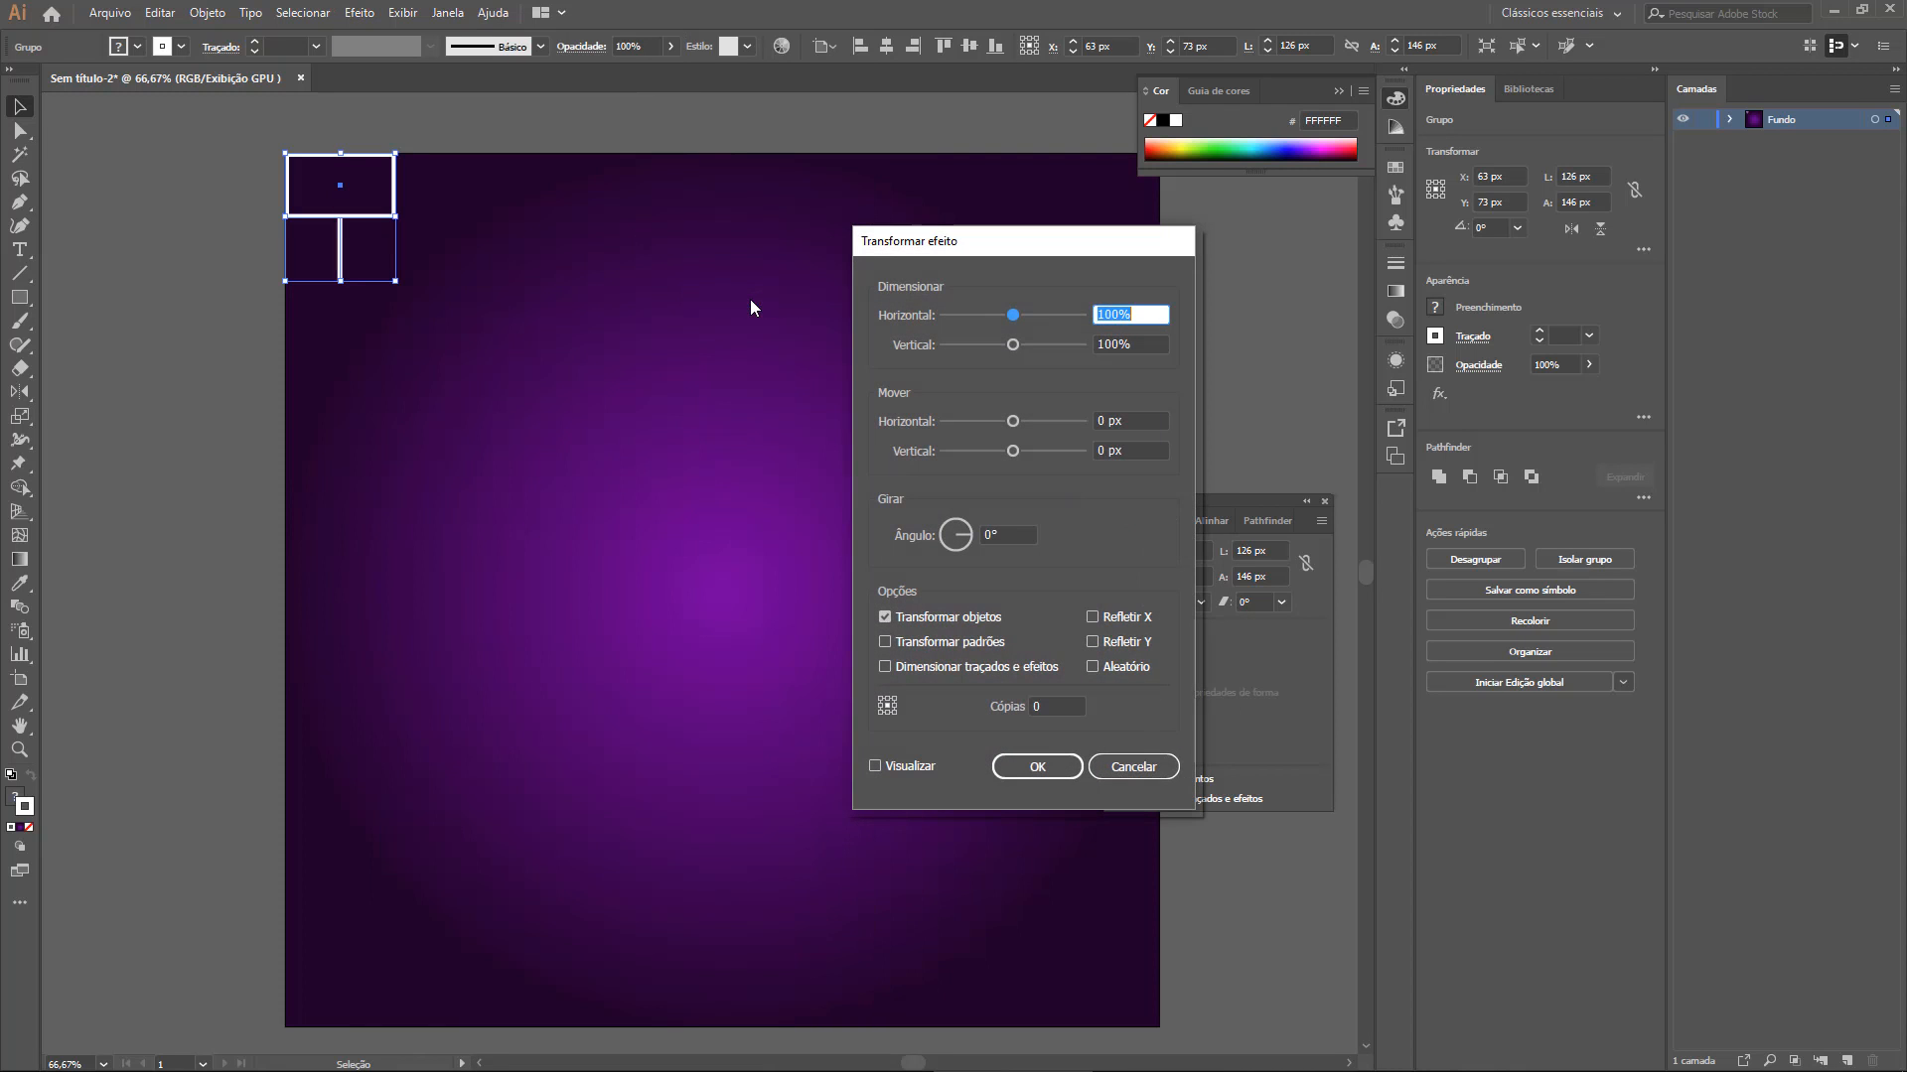
pyautogui.click(875, 765)
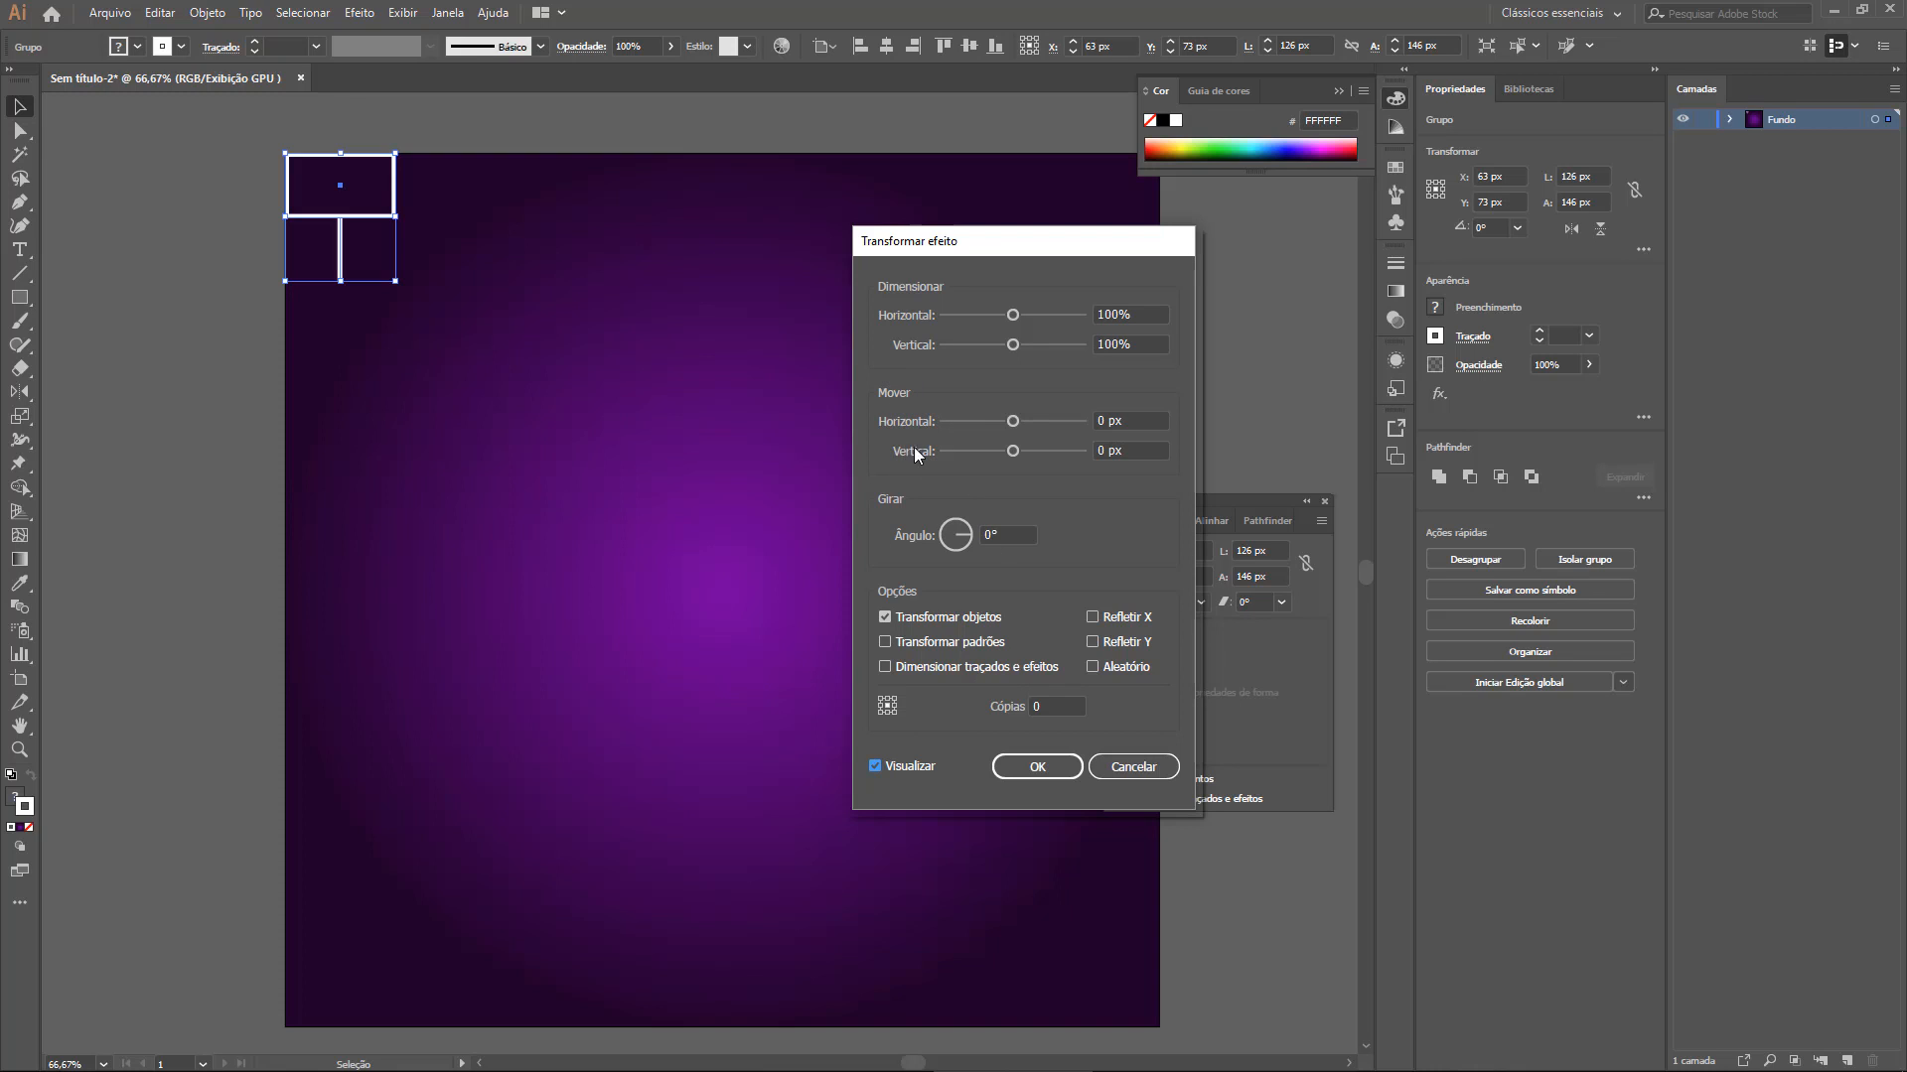
pyautogui.moveTo(1016, 249); pyautogui.dragTo(883, 241)
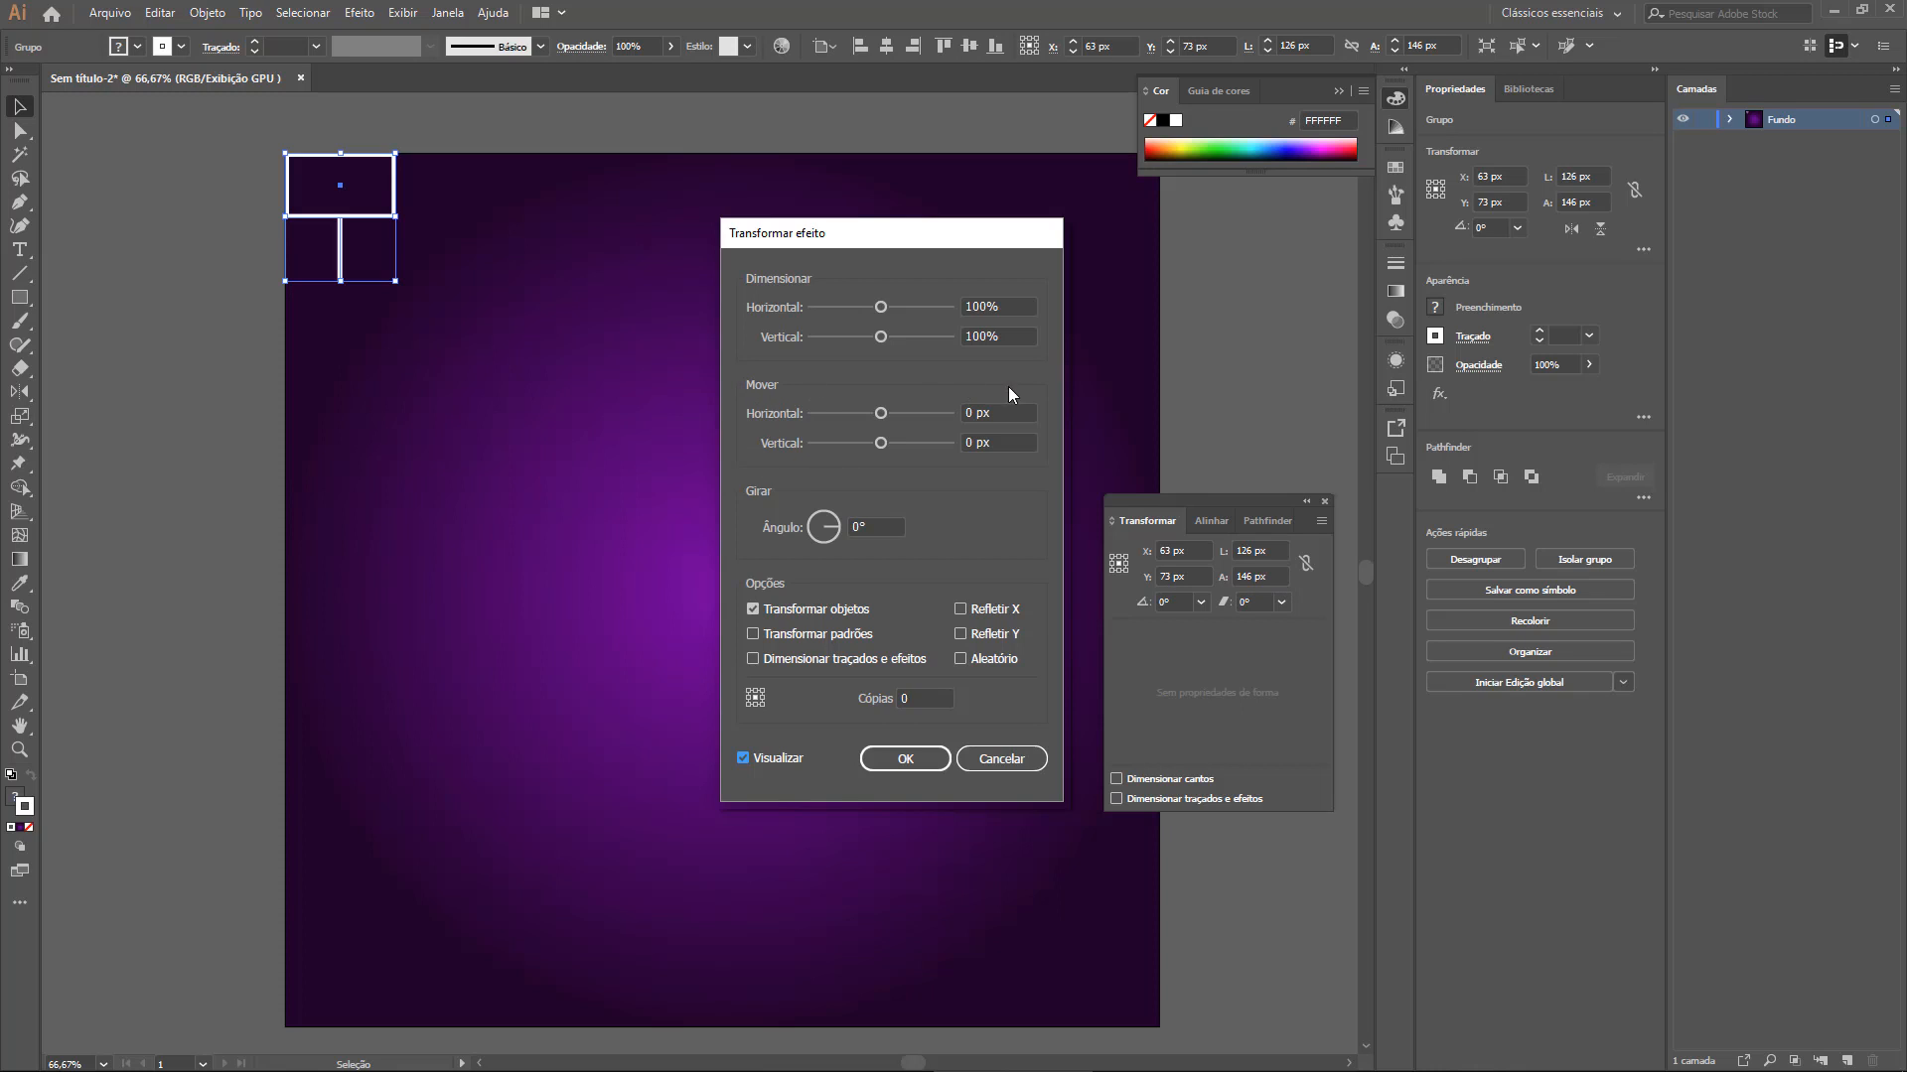
pyautogui.click(1003, 442)
pyautogui.write('146')
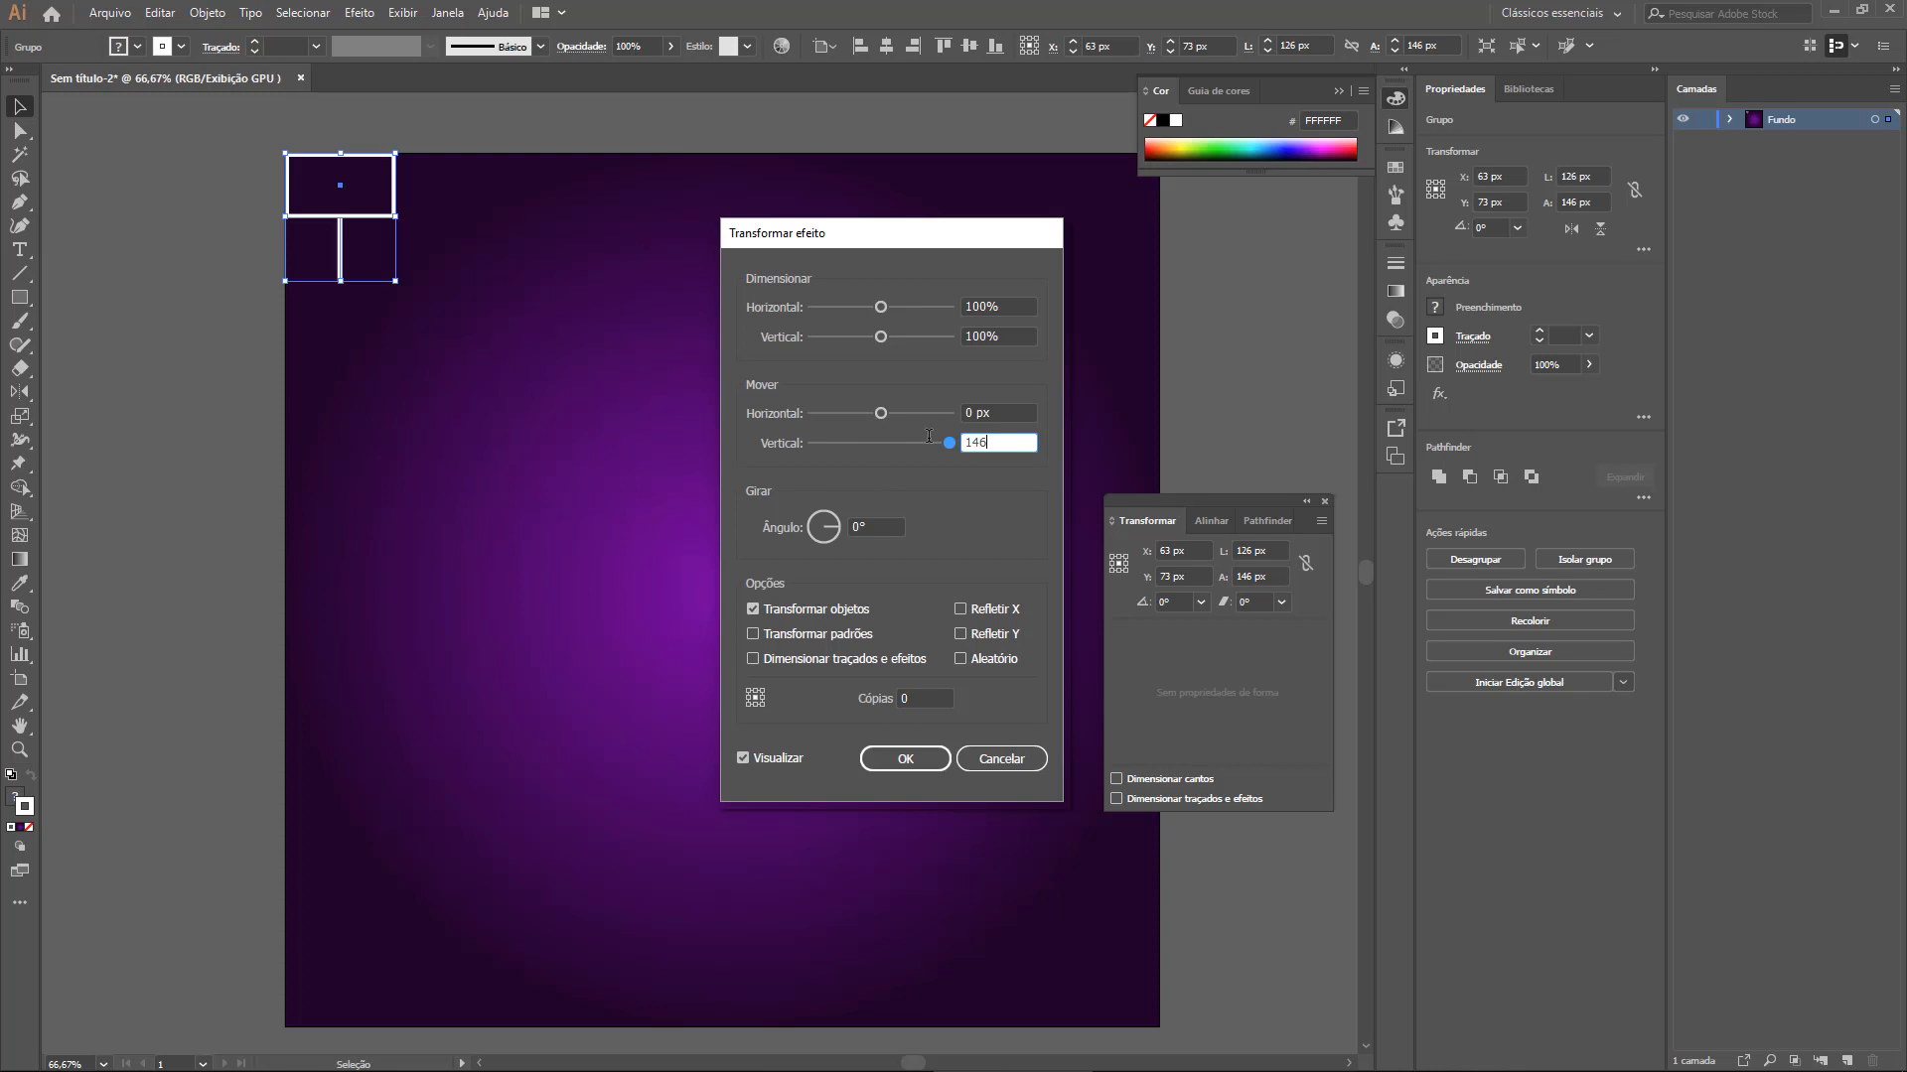
pyautogui.click(1011, 413)
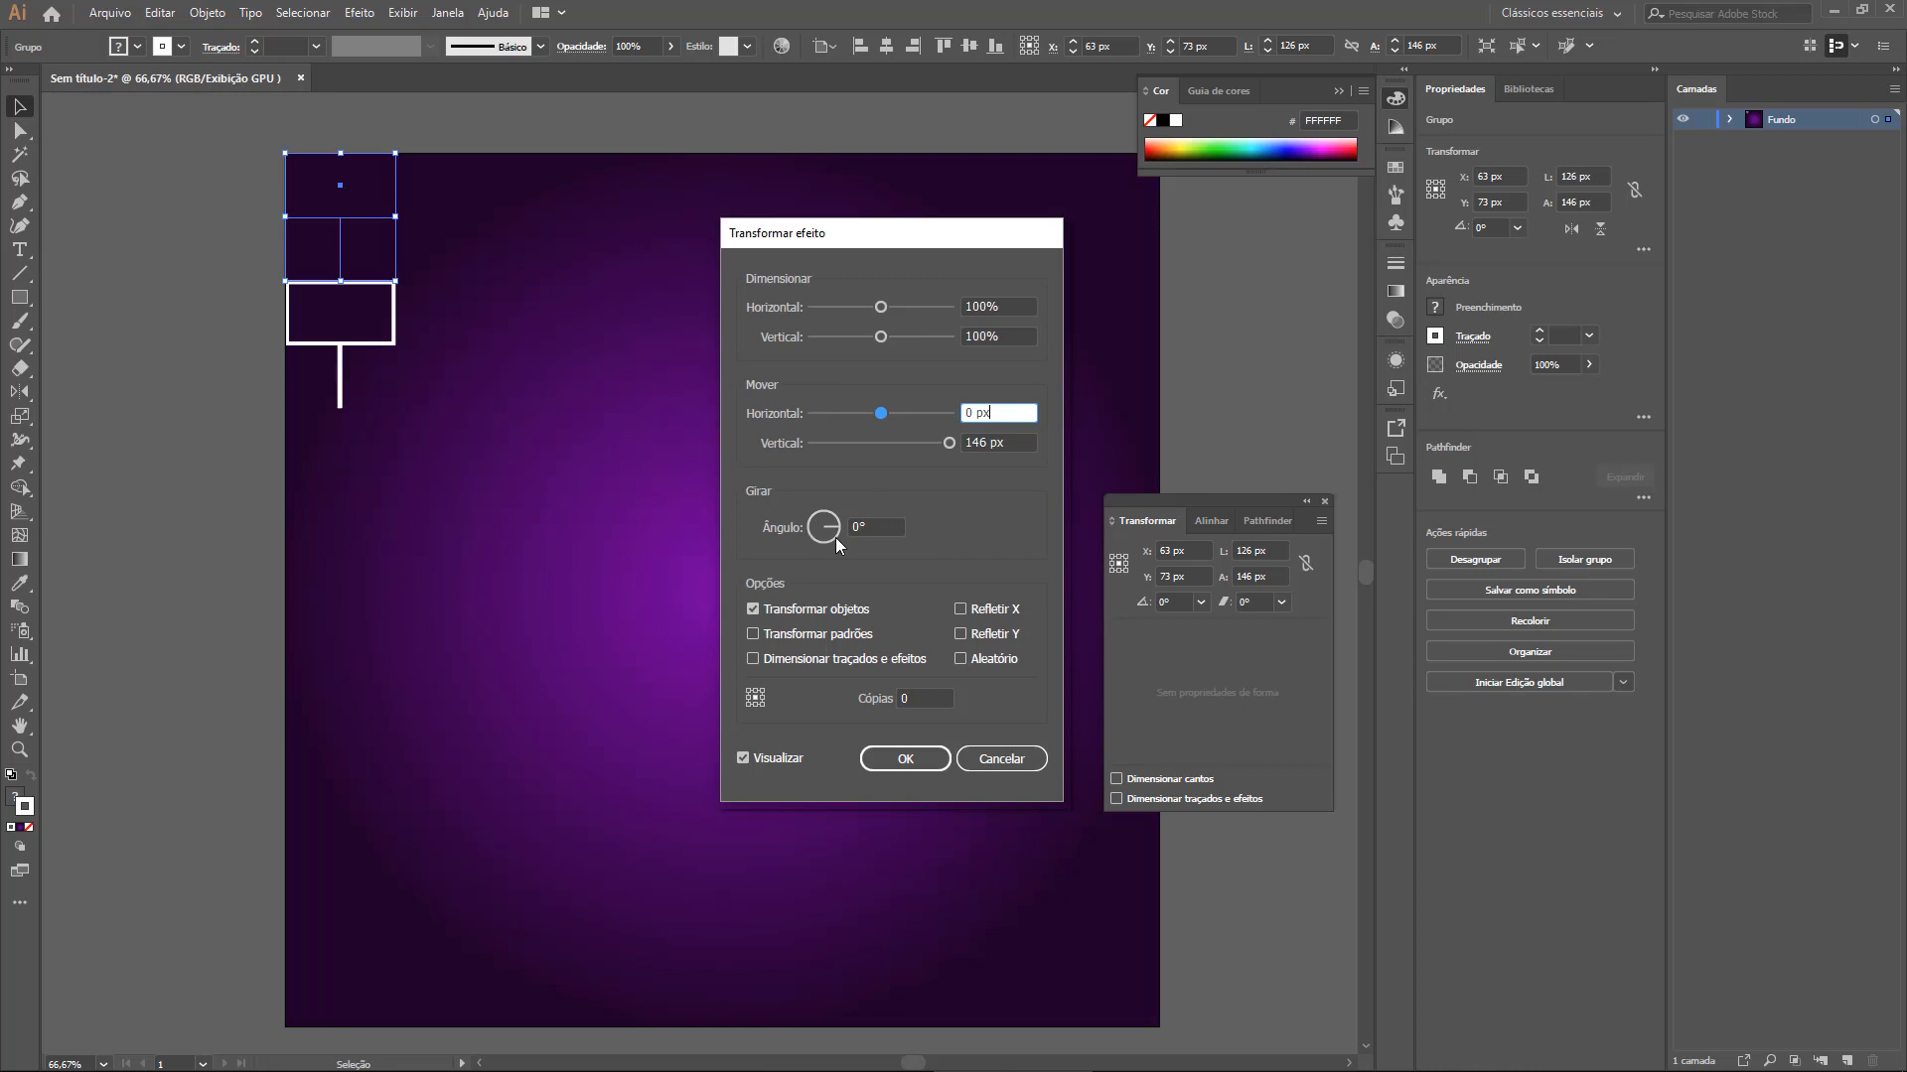
# Try 5 and 6 copies for the vertical repeat, settle on 5 copies and apply the Transform effect
pyautogui.click(910, 703)
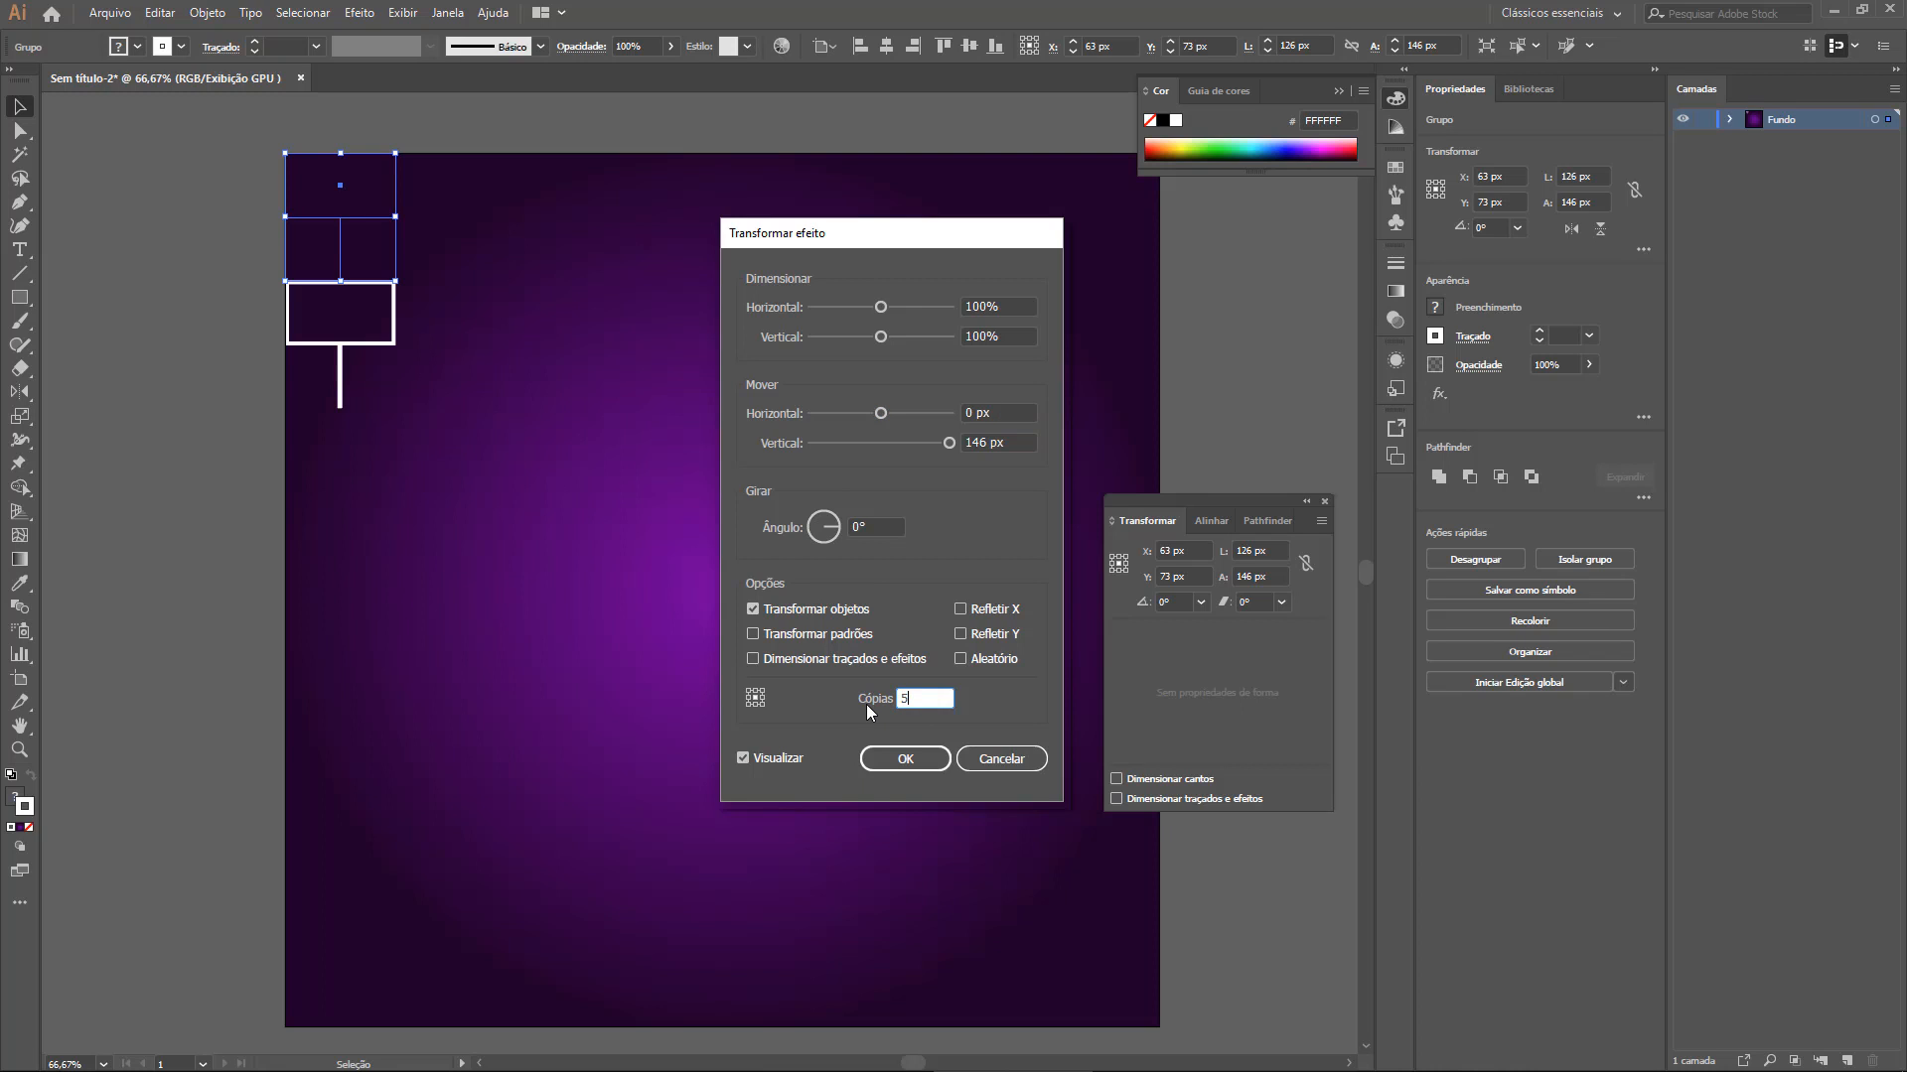
pyautogui.click(1017, 451)
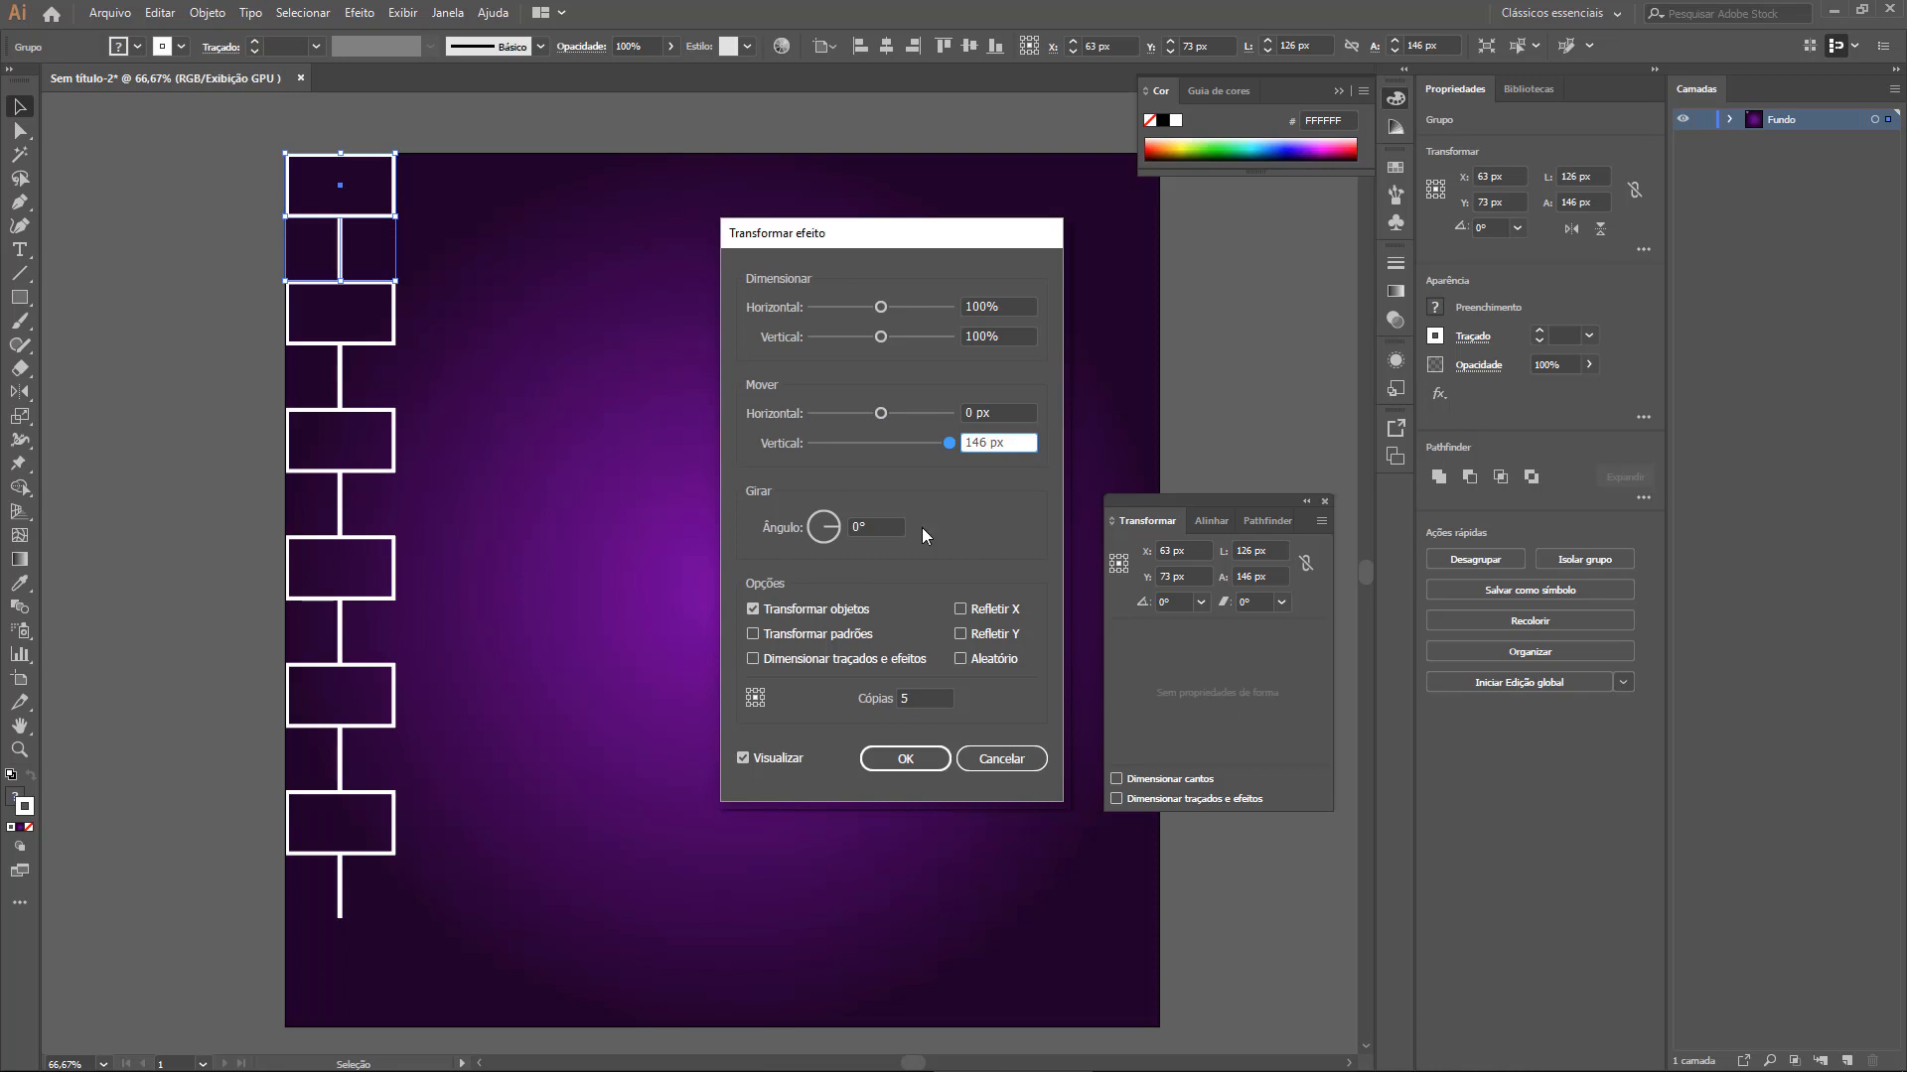
pyautogui.click(876, 699)
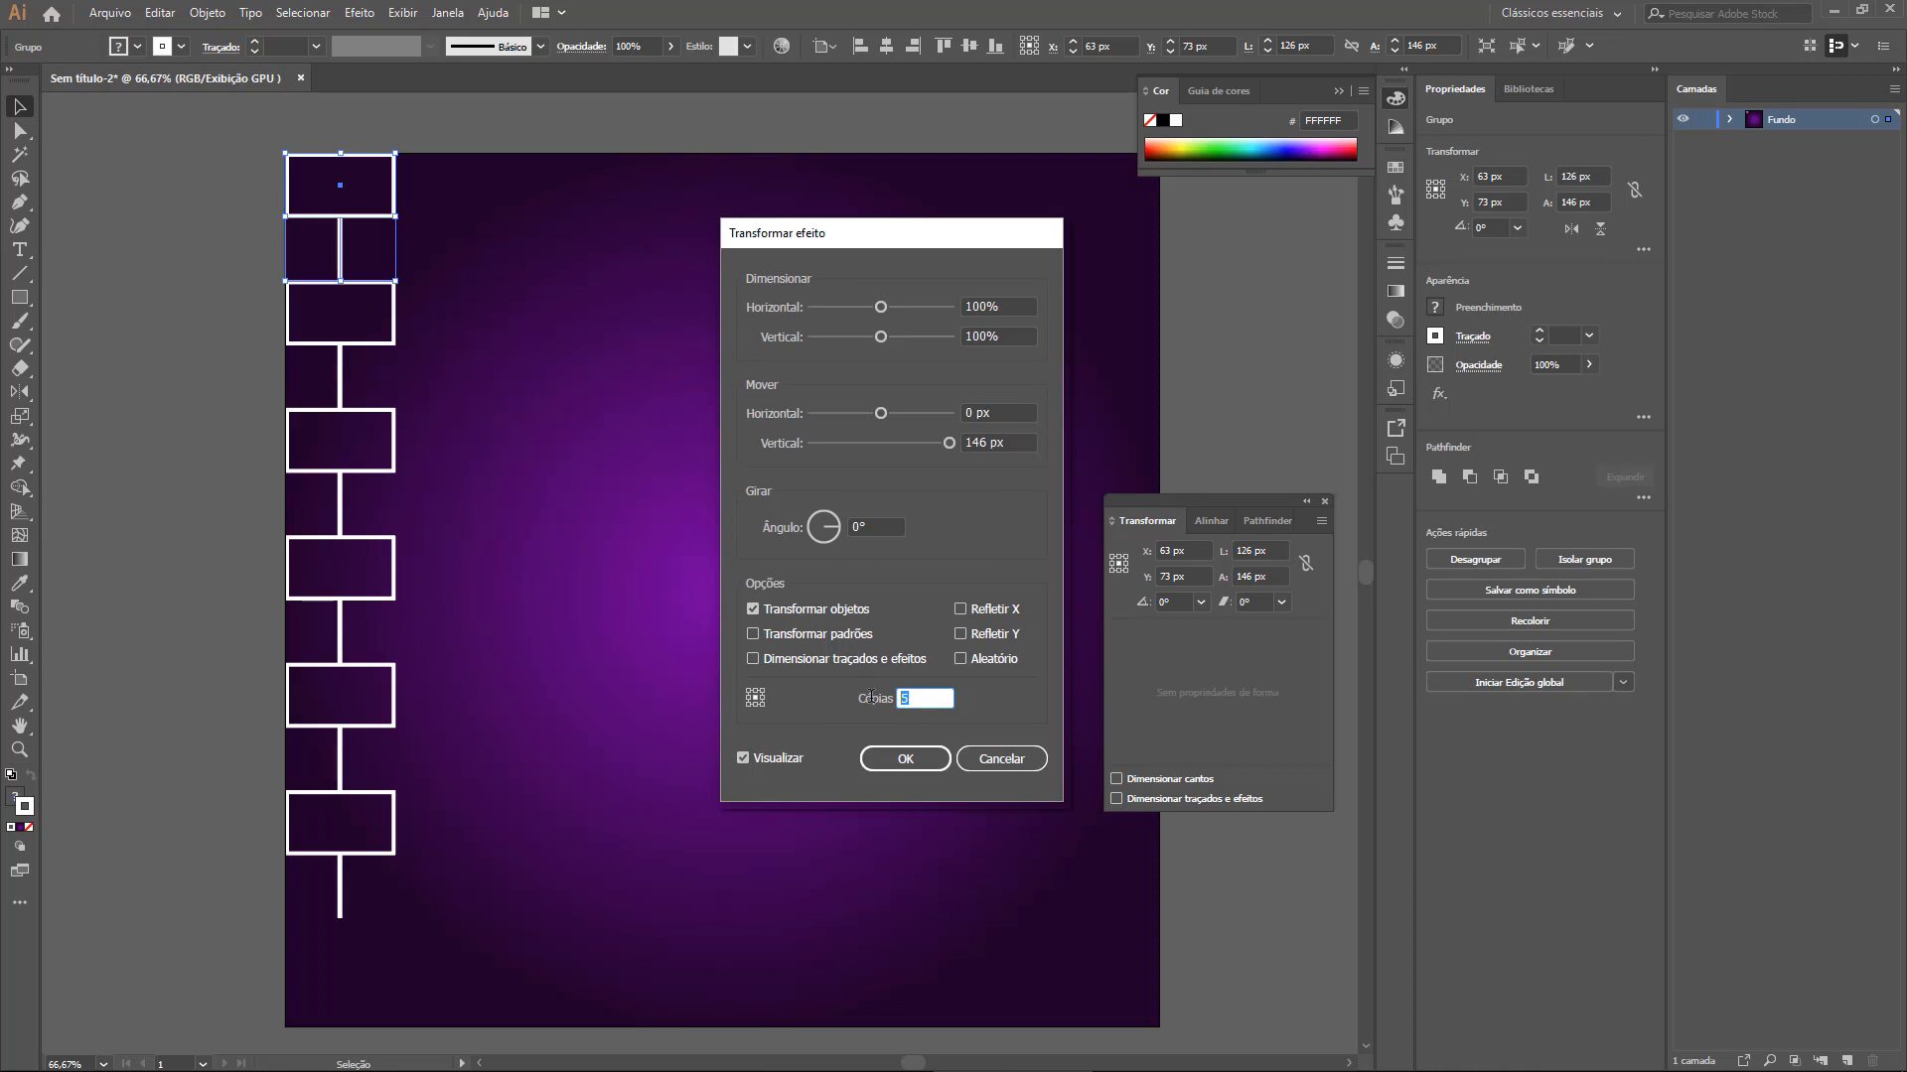
pyautogui.click(999, 446)
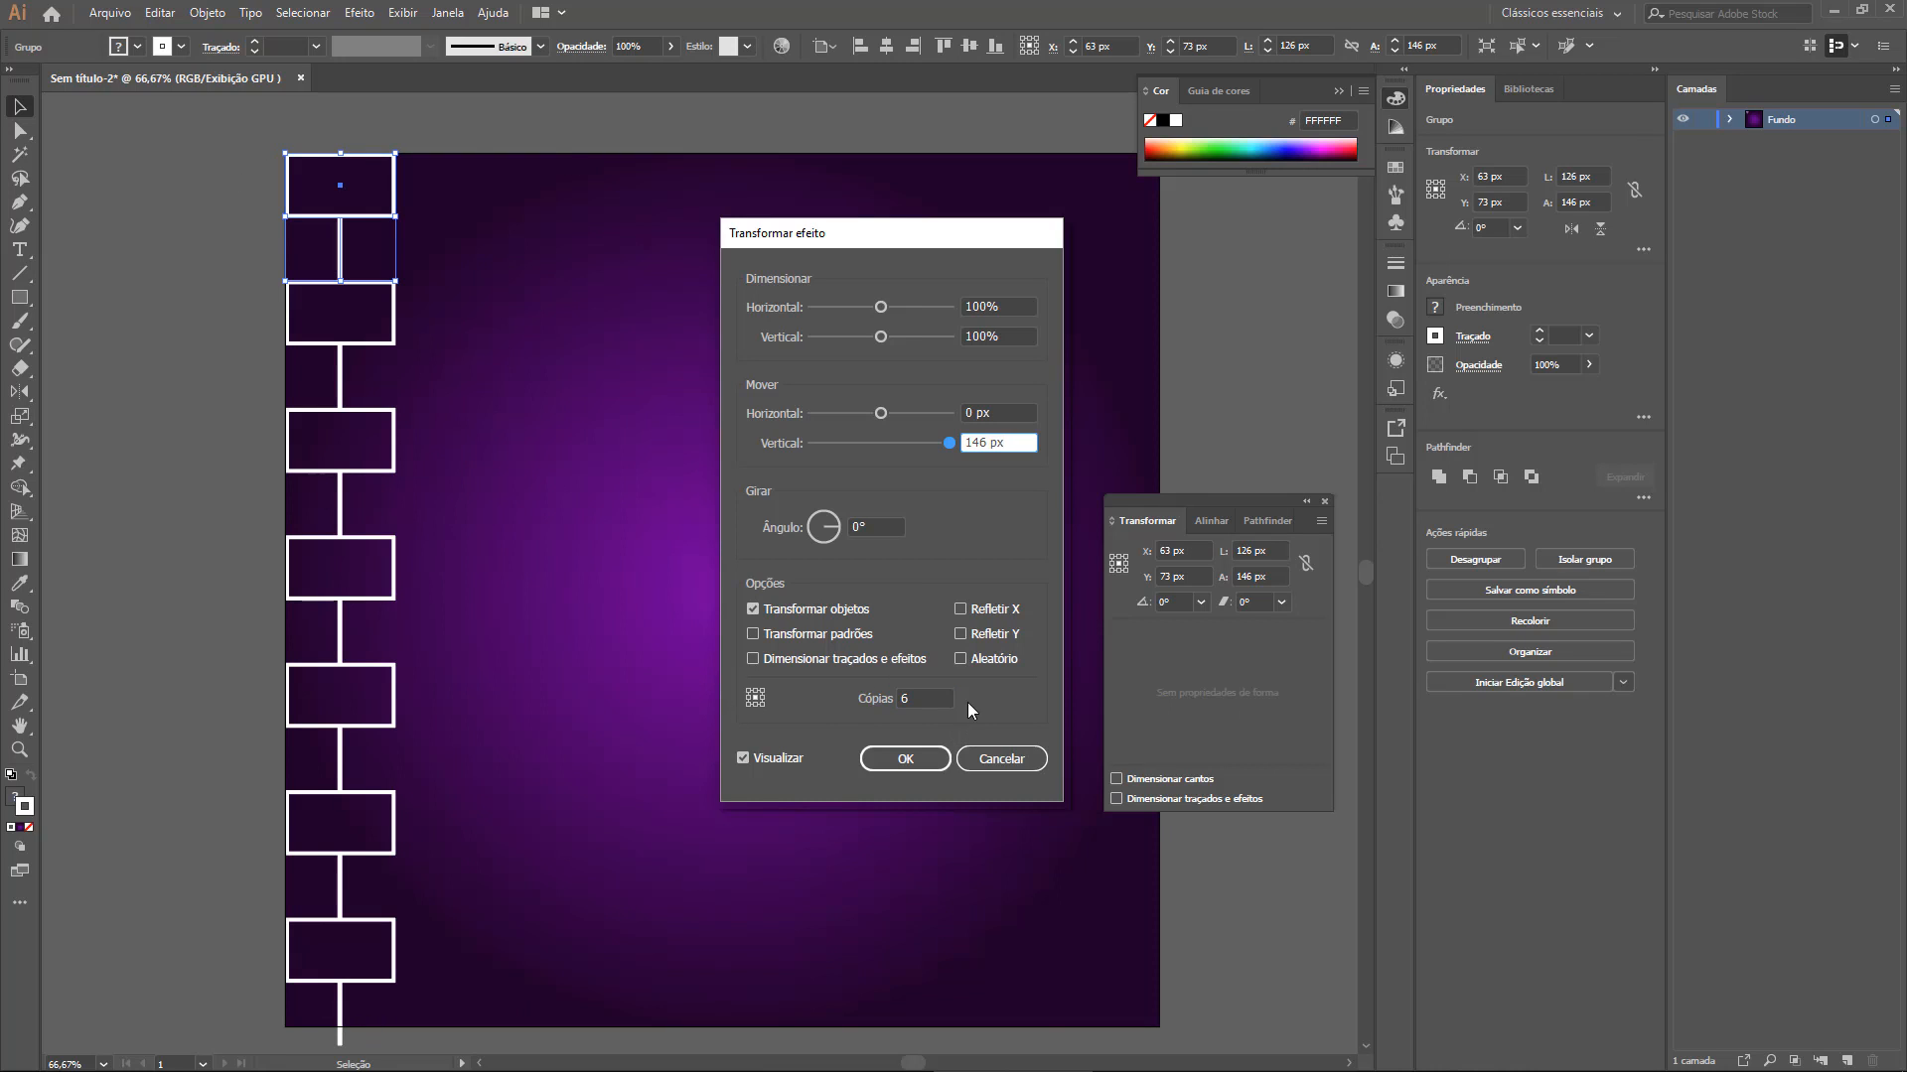
pyautogui.click(862, 699)
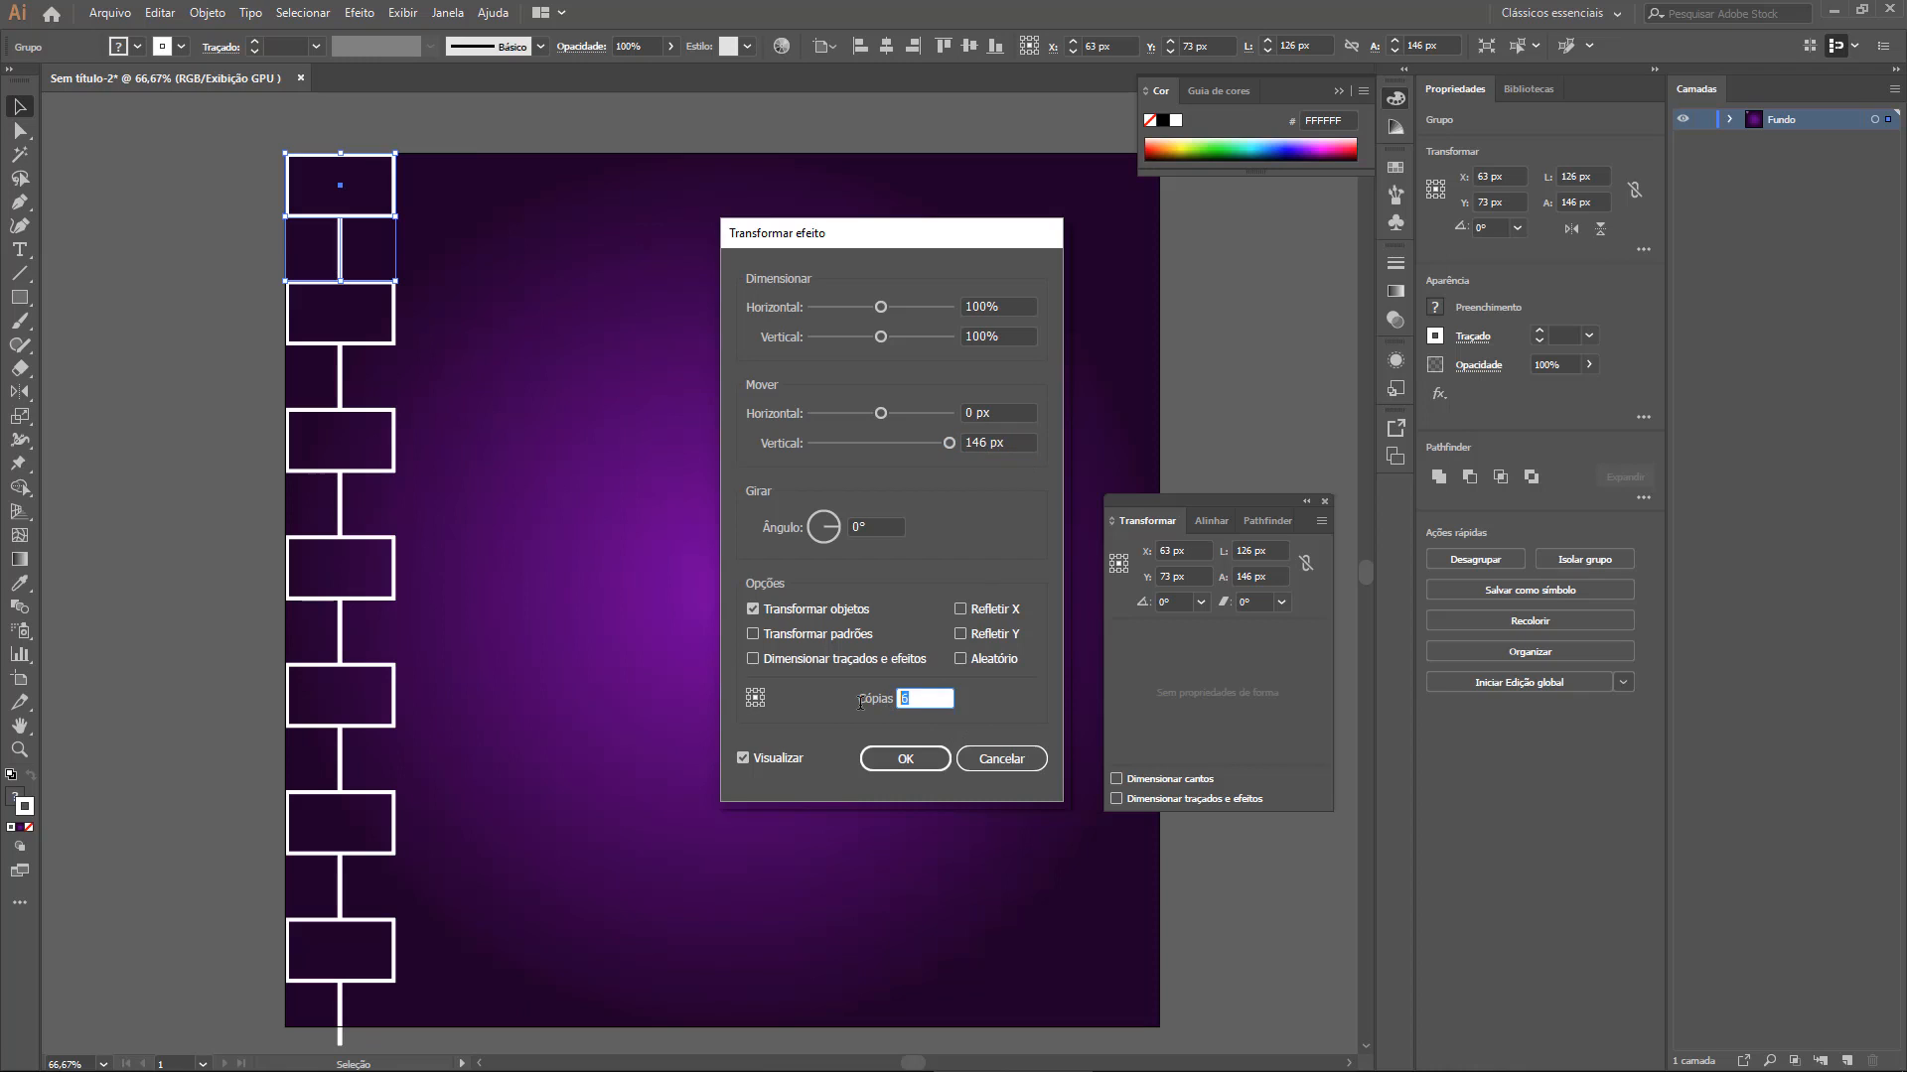
pyautogui.write('5')
pyautogui.click(1025, 448)
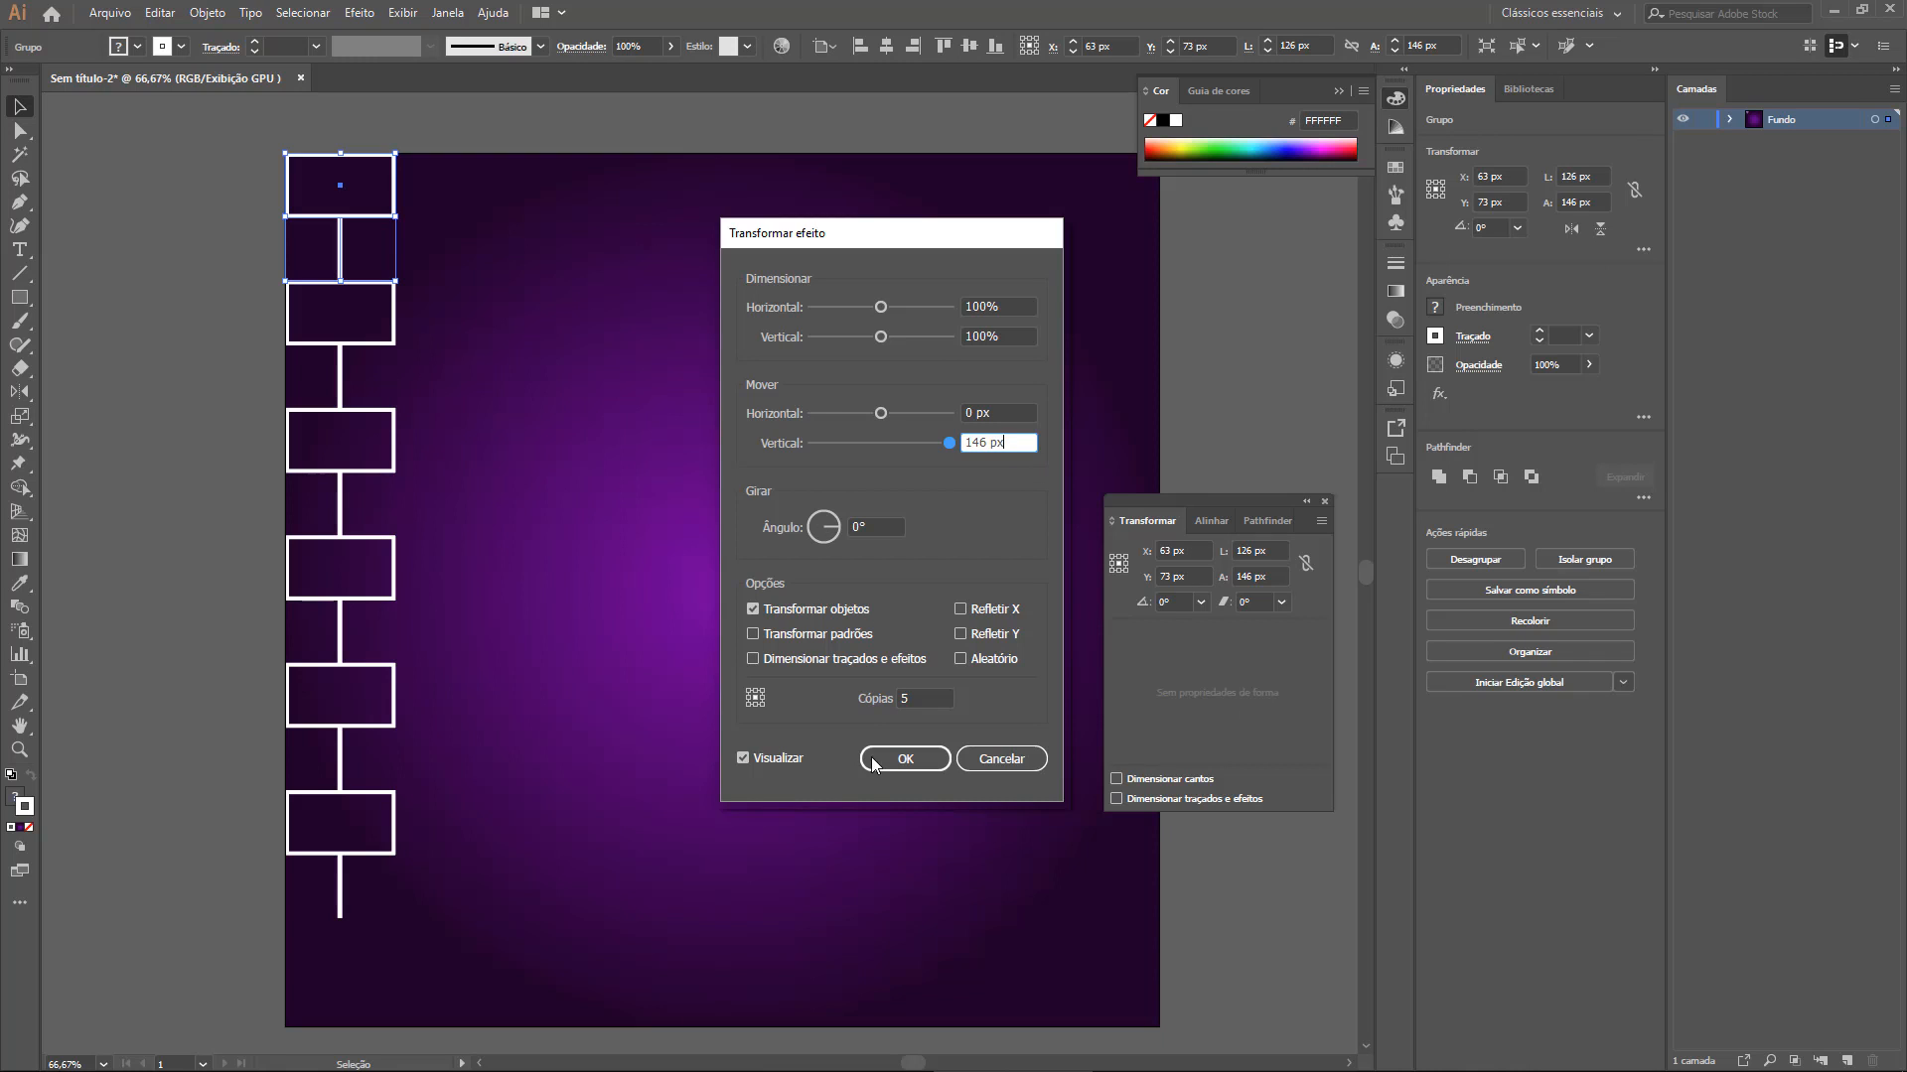
pyautogui.click(904, 759)
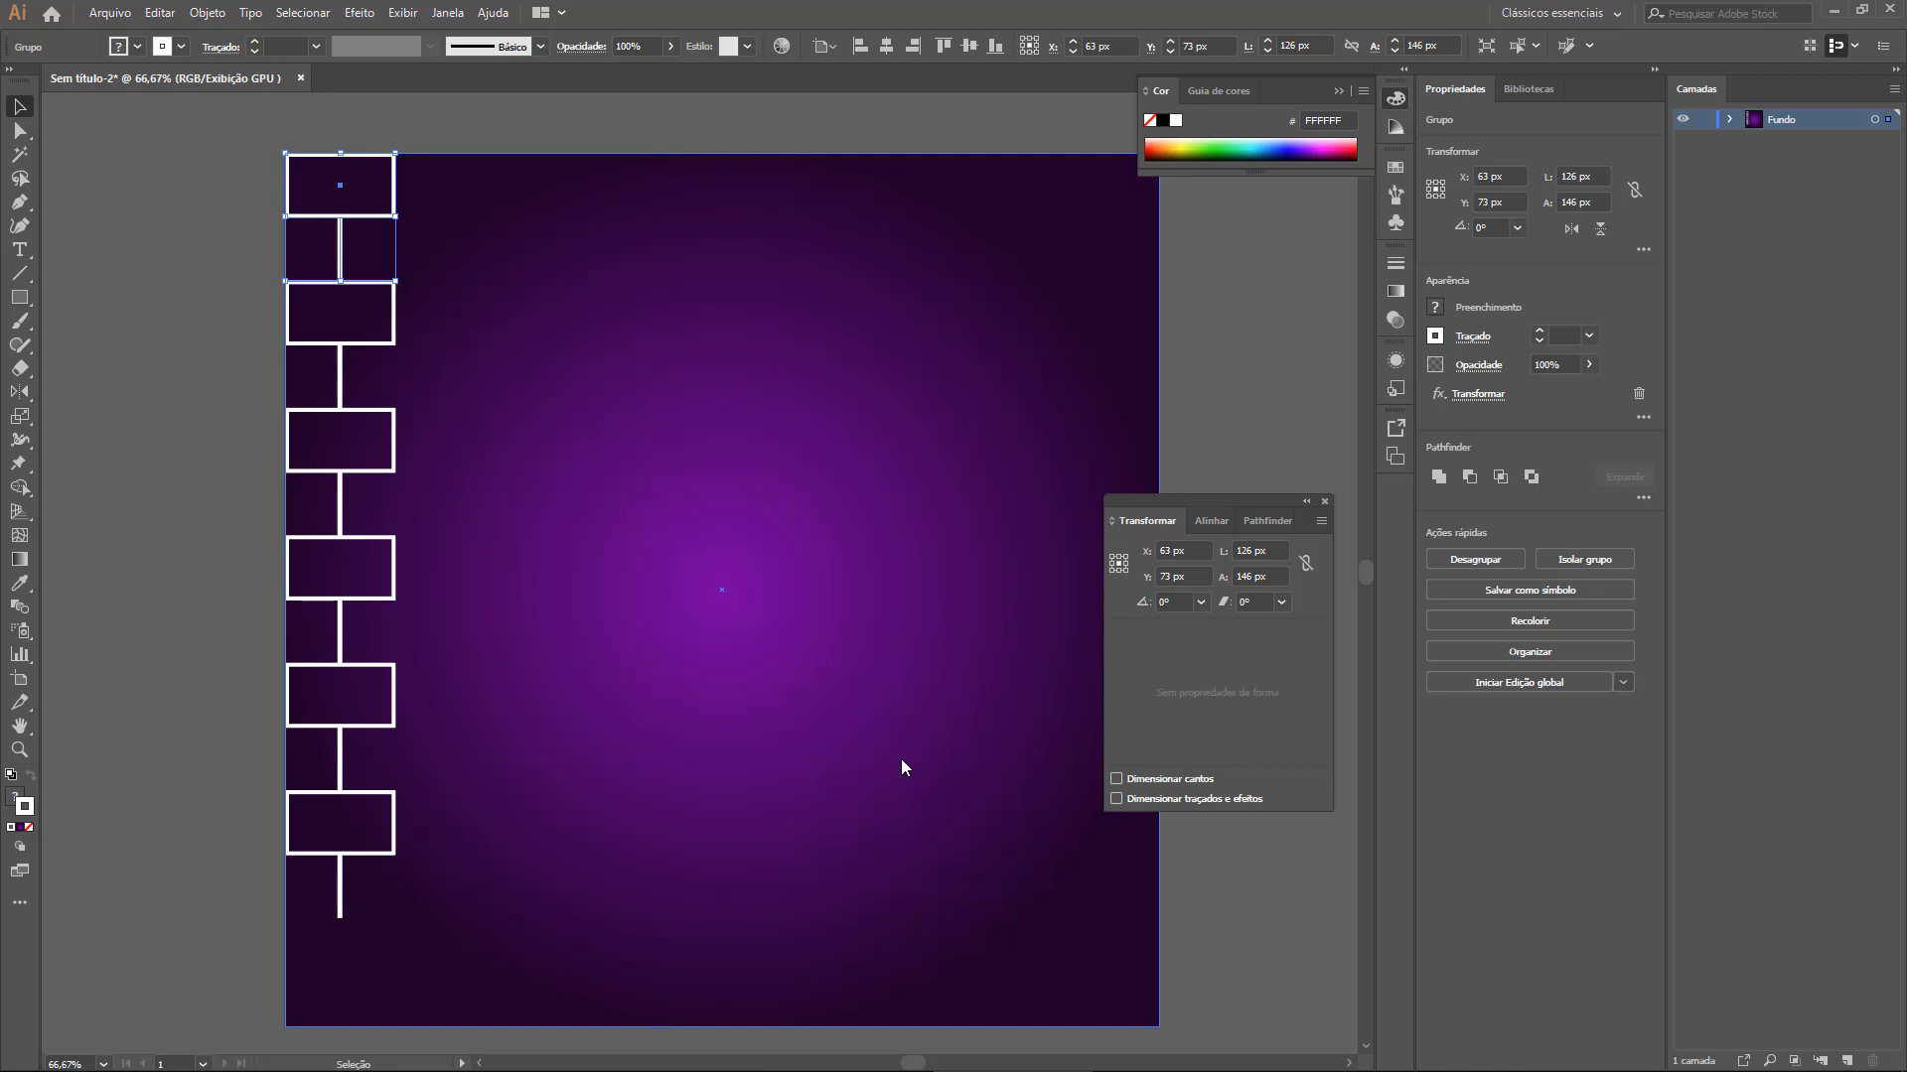
# Add a second Transform effect to the group with a horizontal move of 126 px and preview on
pyautogui.click(359, 13)
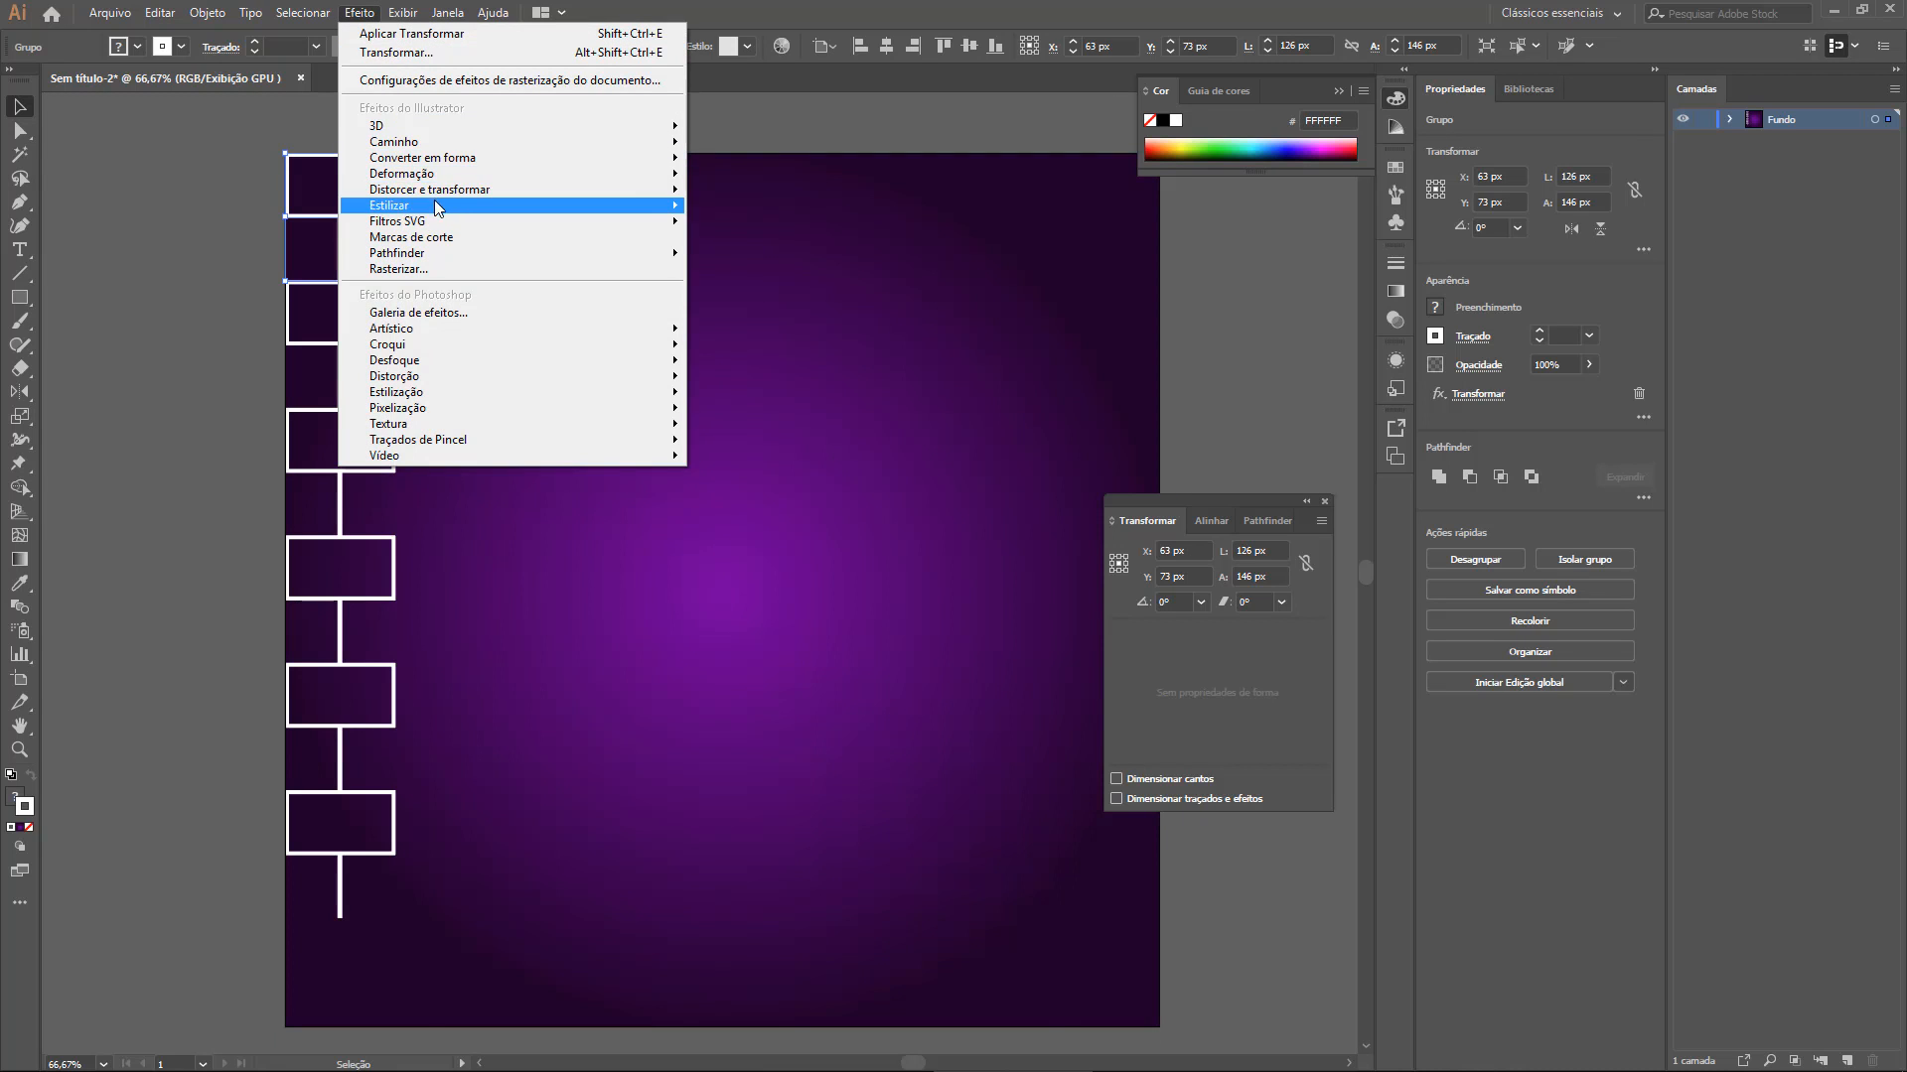
pyautogui.moveTo(437, 190)
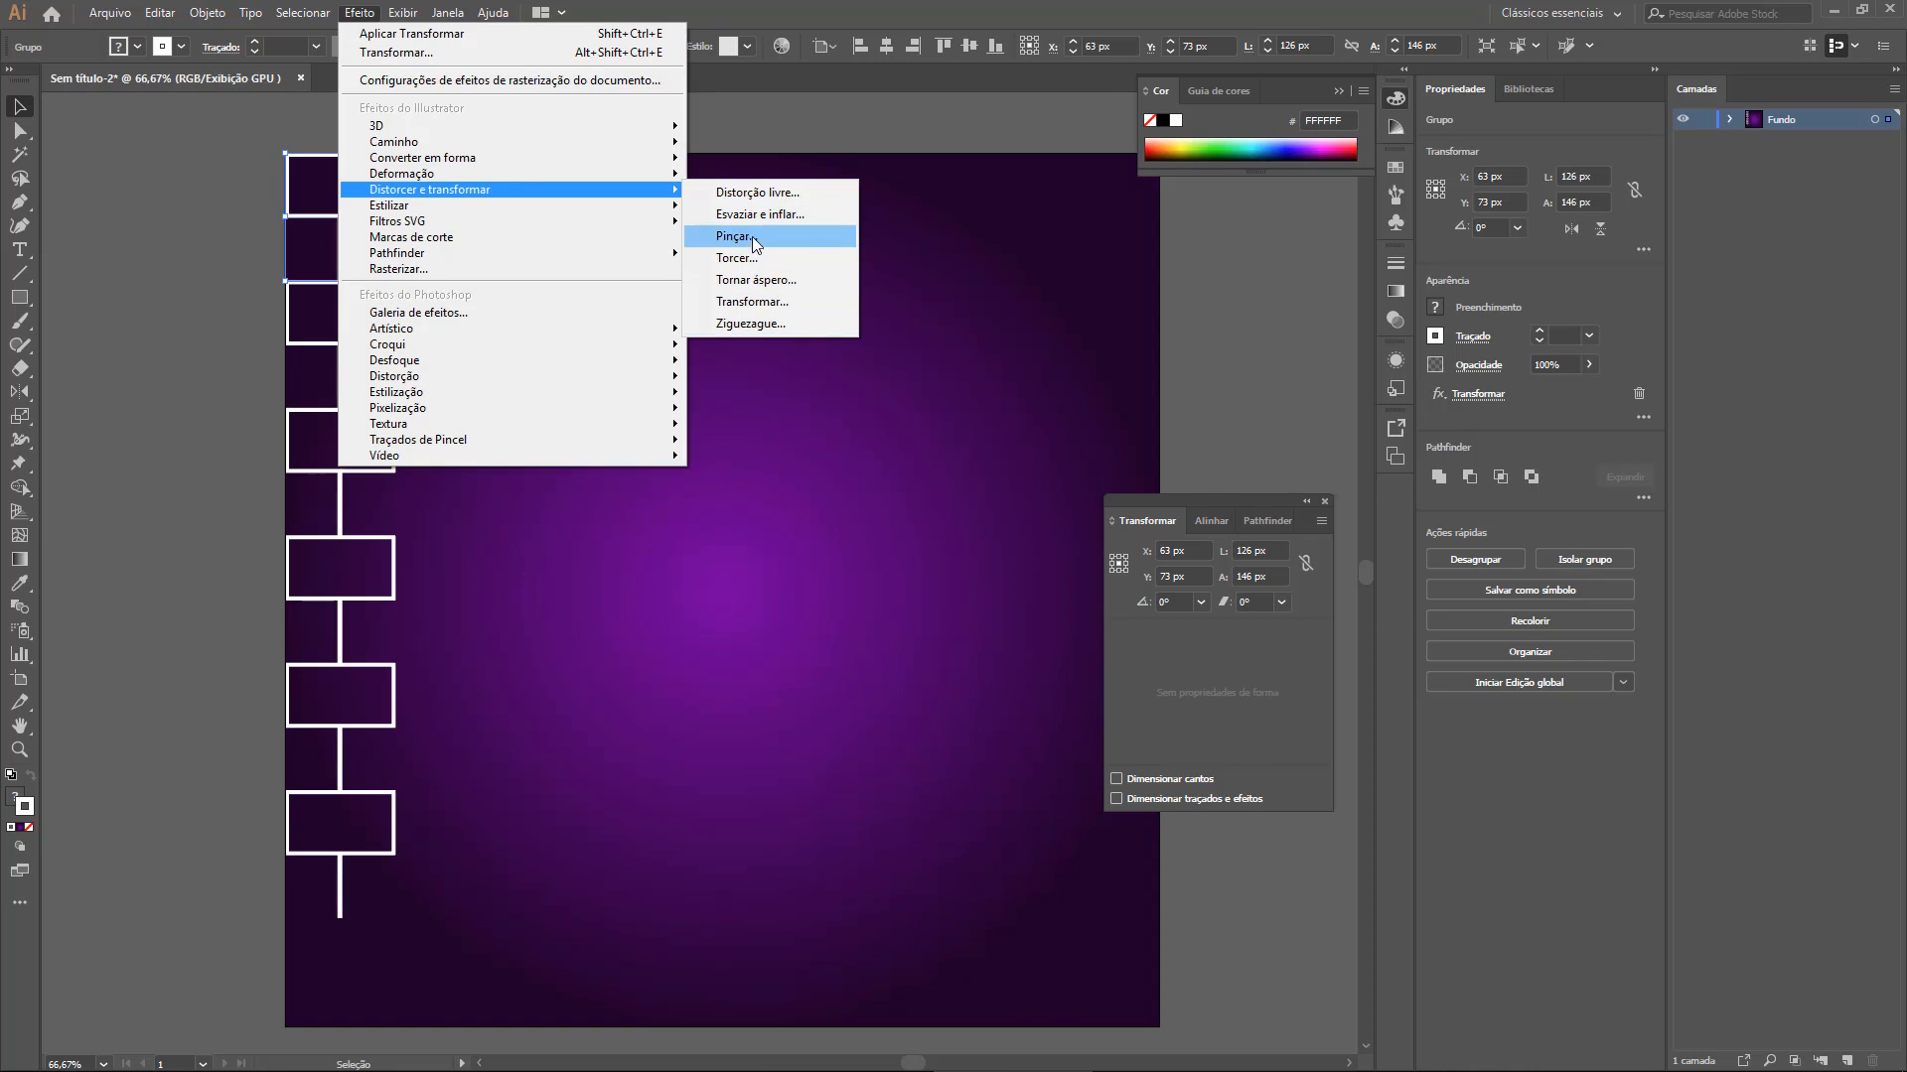
pyautogui.click(776, 302)
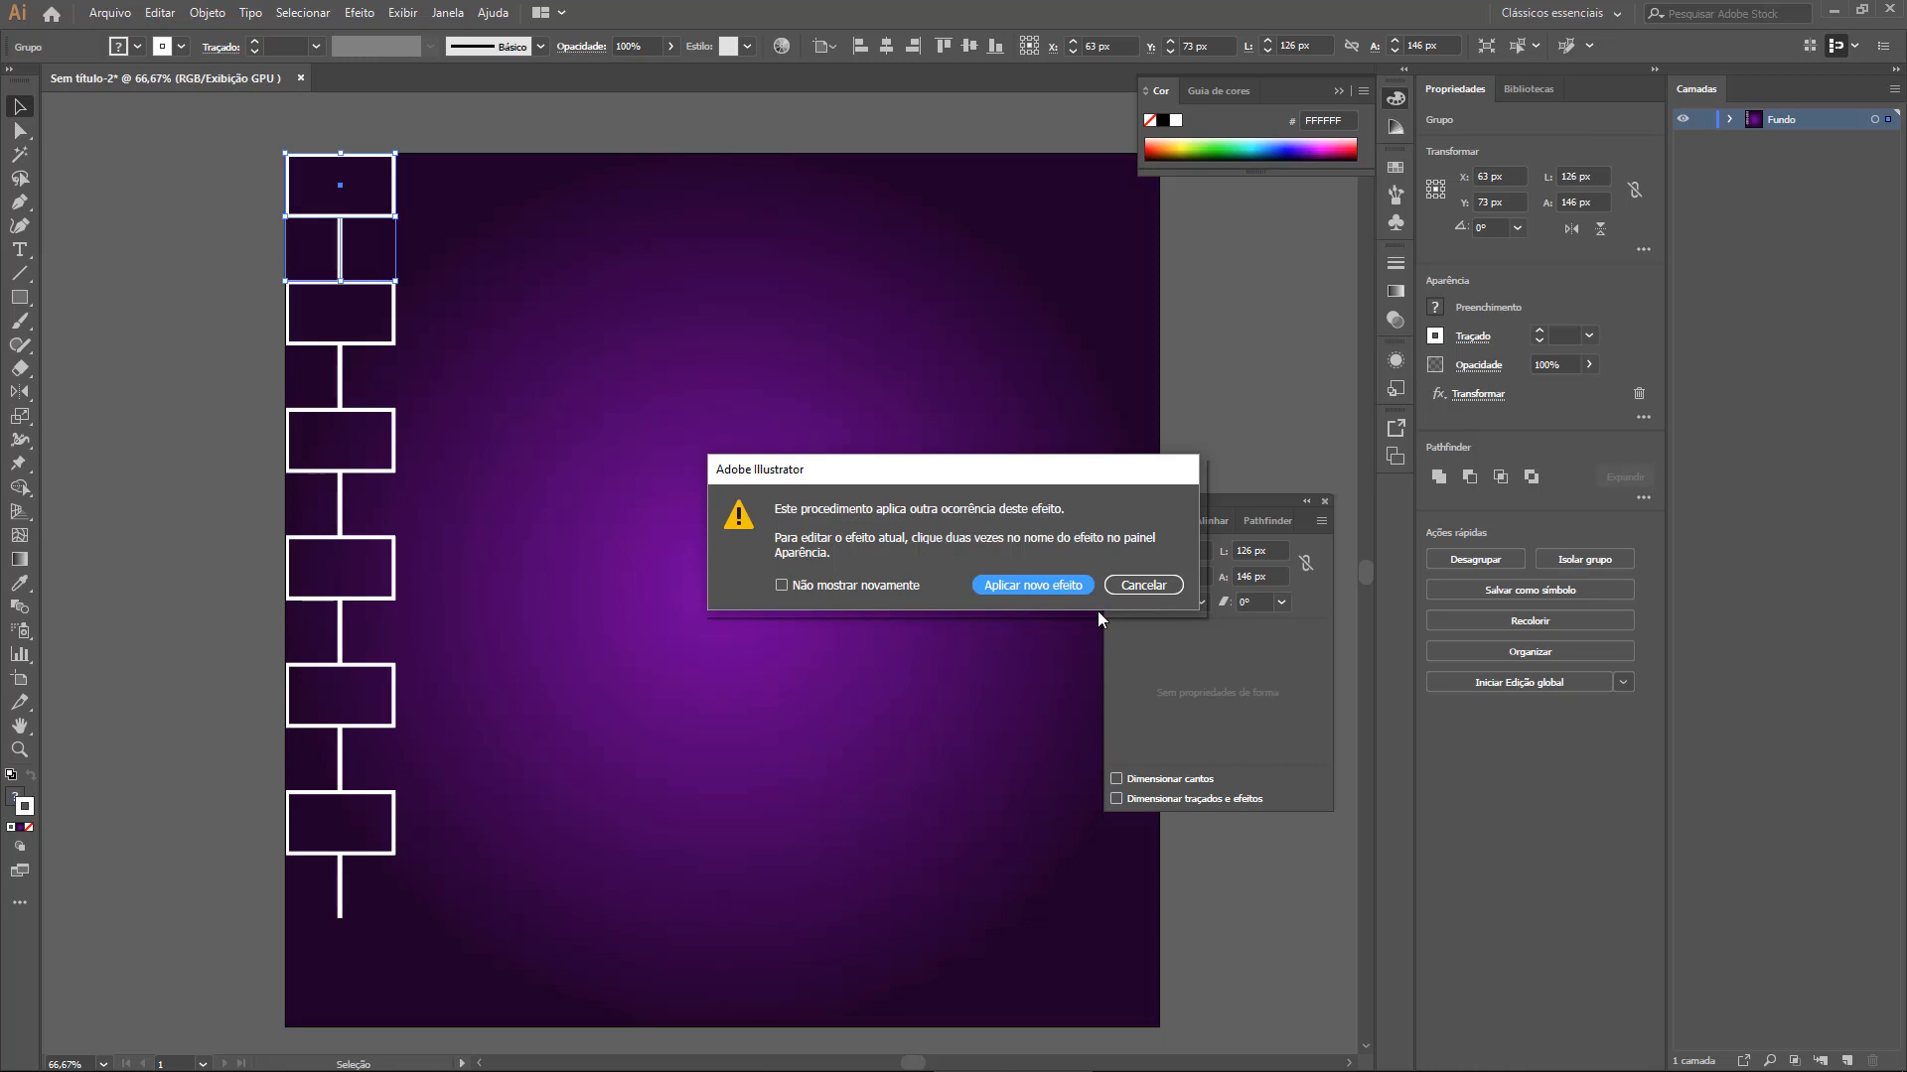
pyautogui.click(1035, 587)
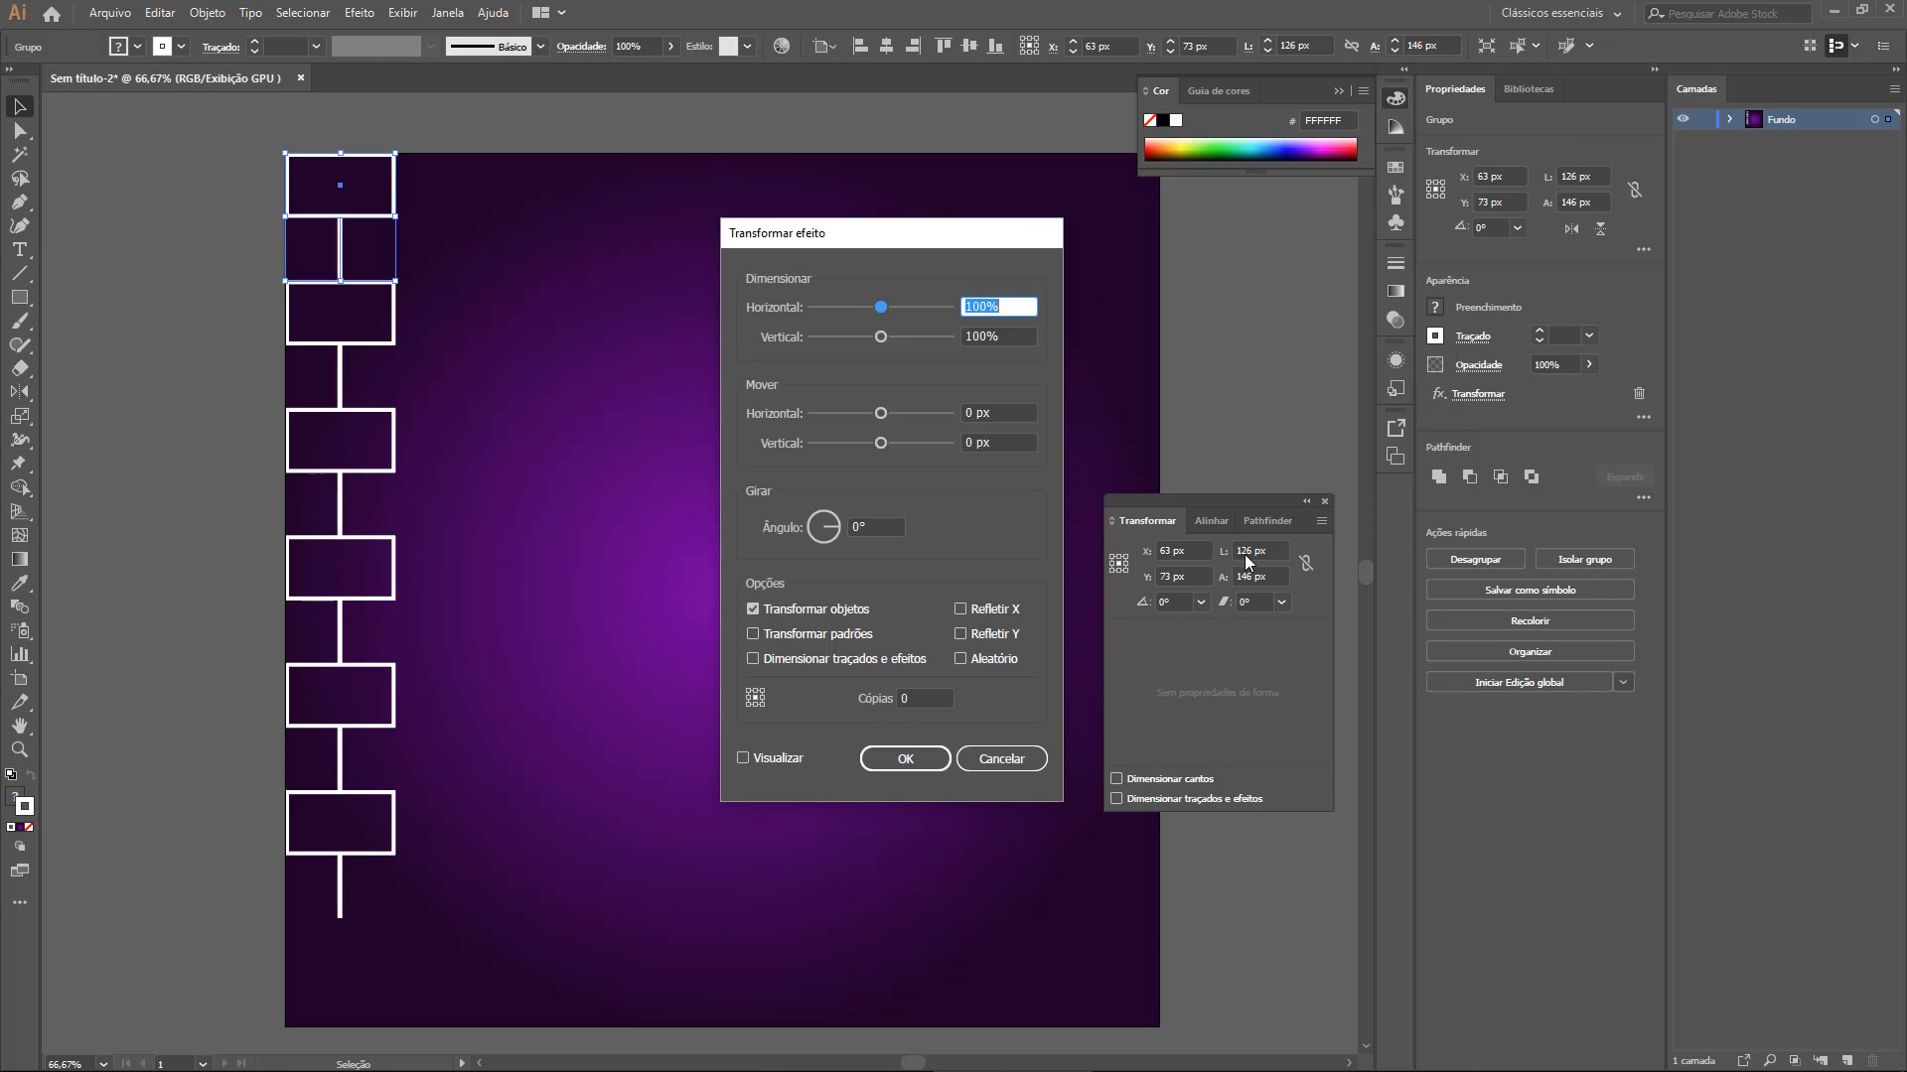
pyautogui.click(1008, 416)
pyautogui.write('126')
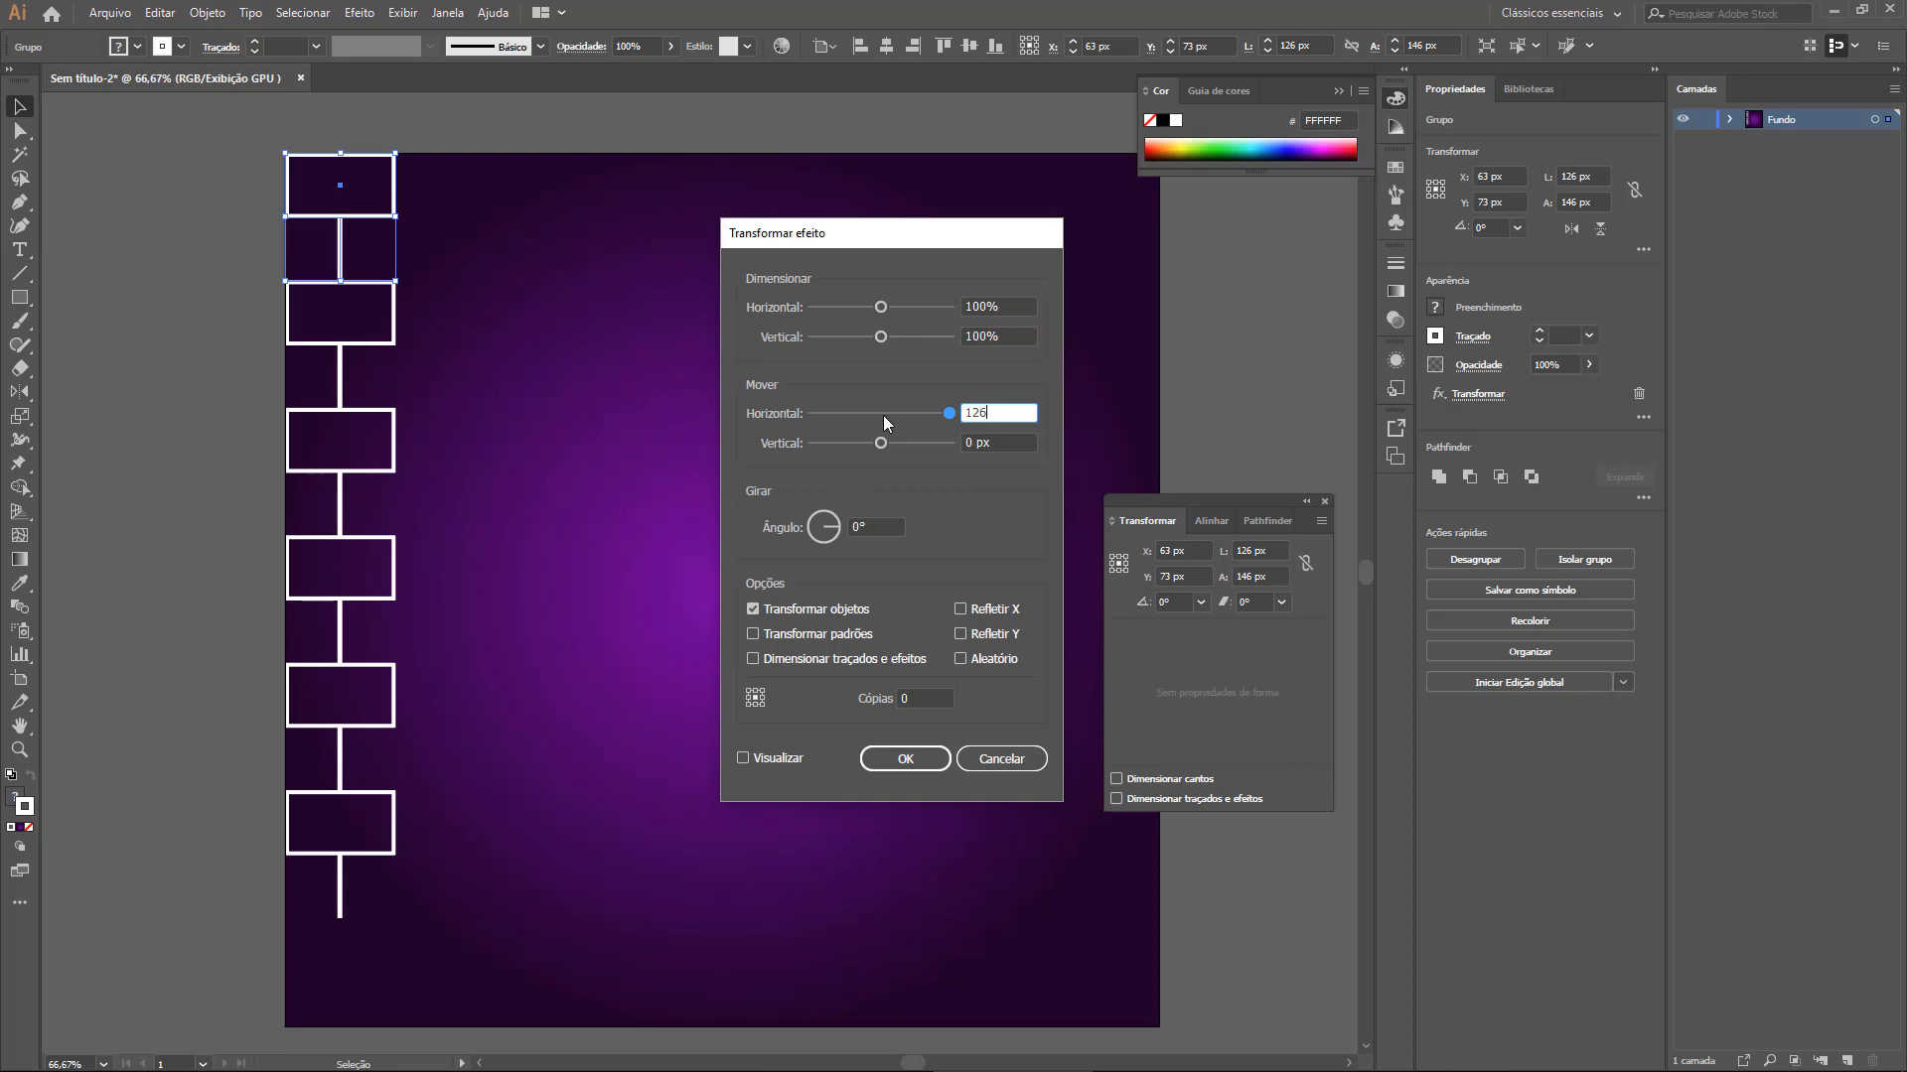
pyautogui.click(743, 759)
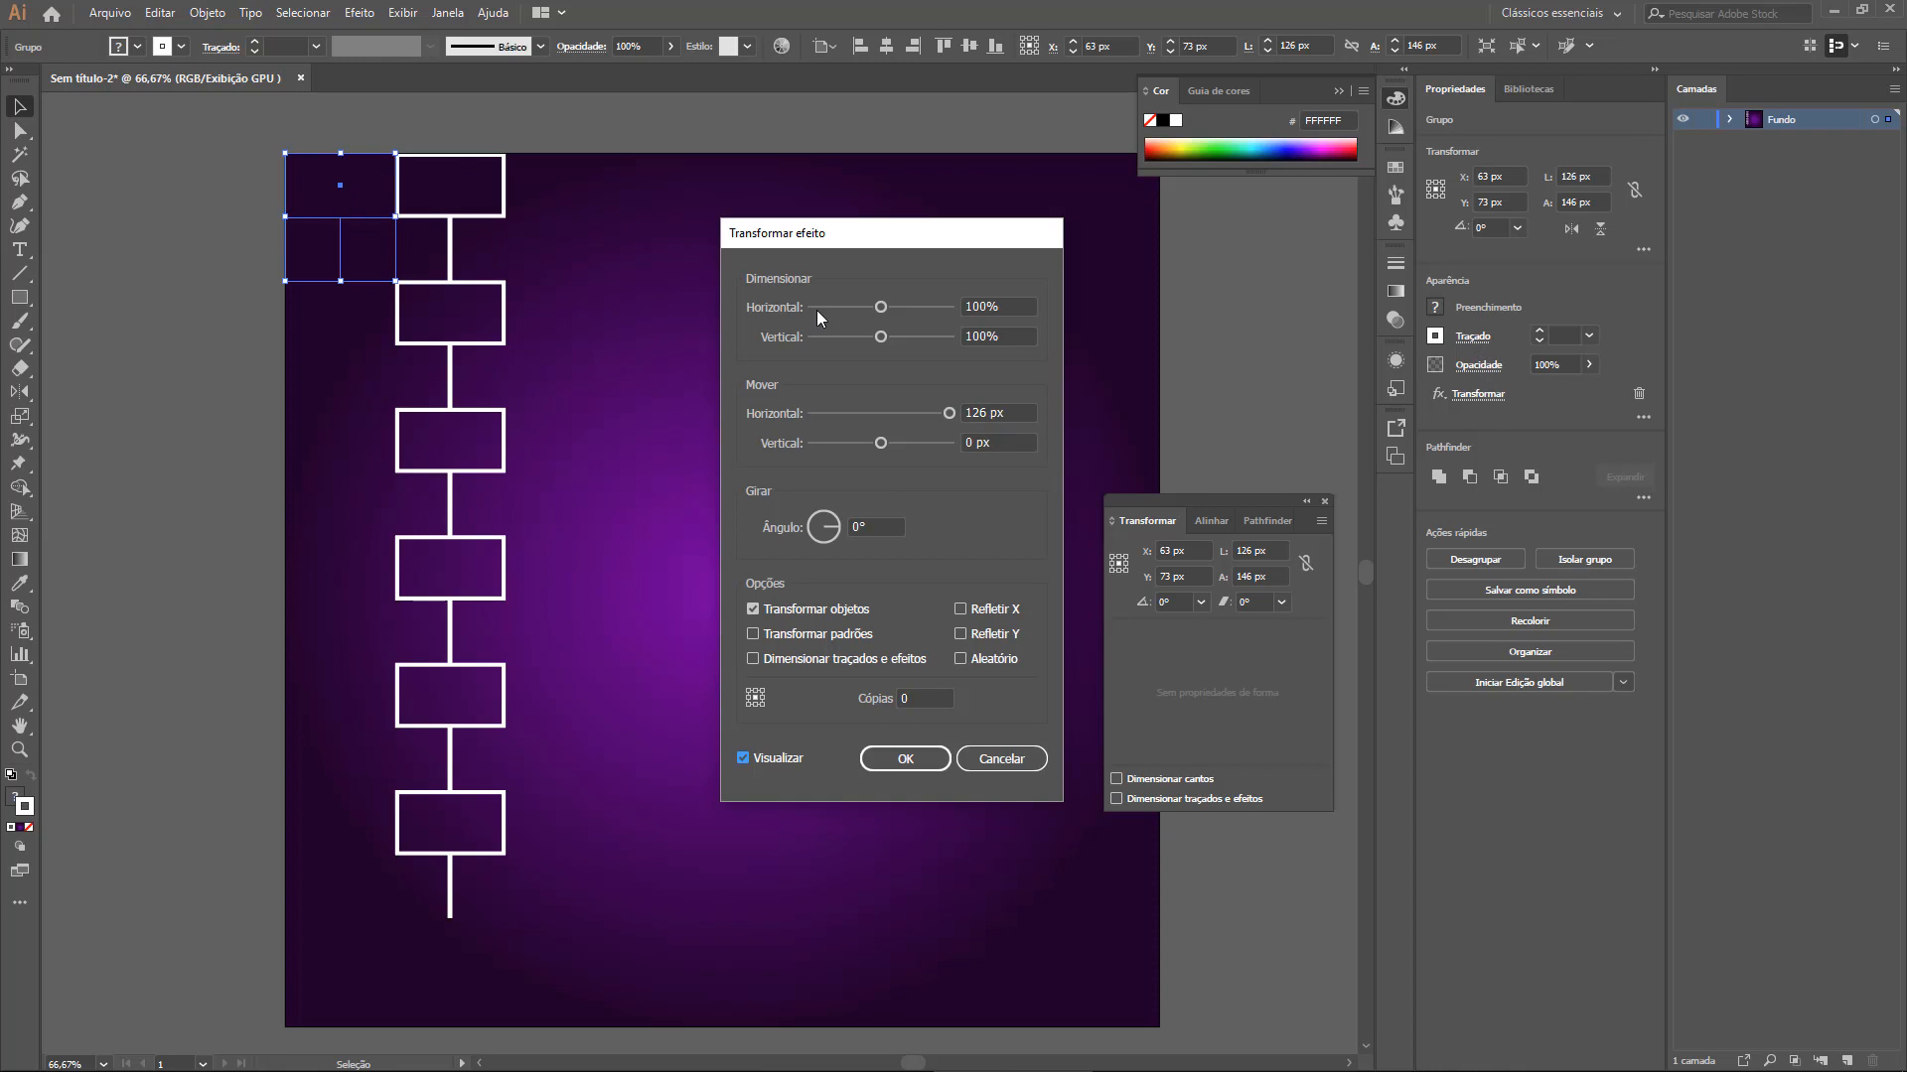
# Set the second effect's horizontal move to 124 px with 5 copies so the brick columns overlap
pyautogui.doubleClick(981, 412)
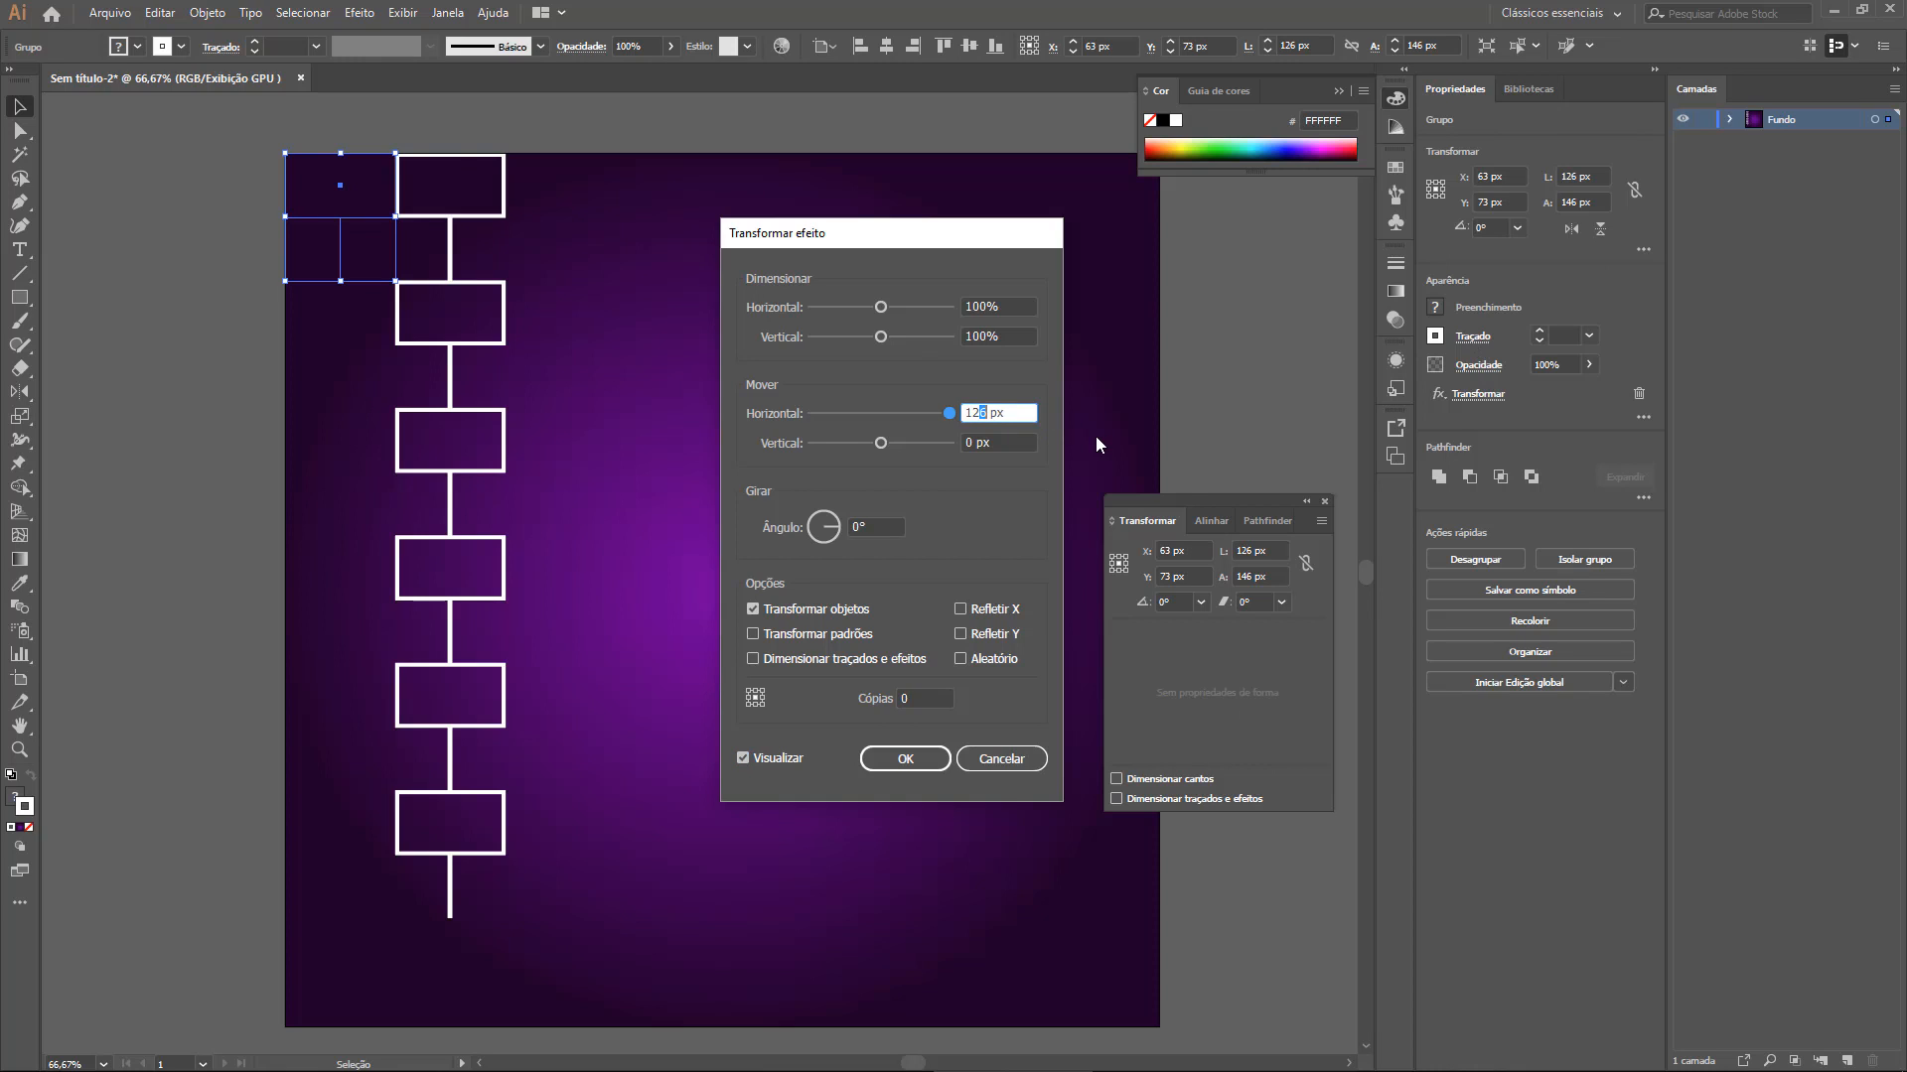
pyautogui.write('4')
pyautogui.click(1033, 438)
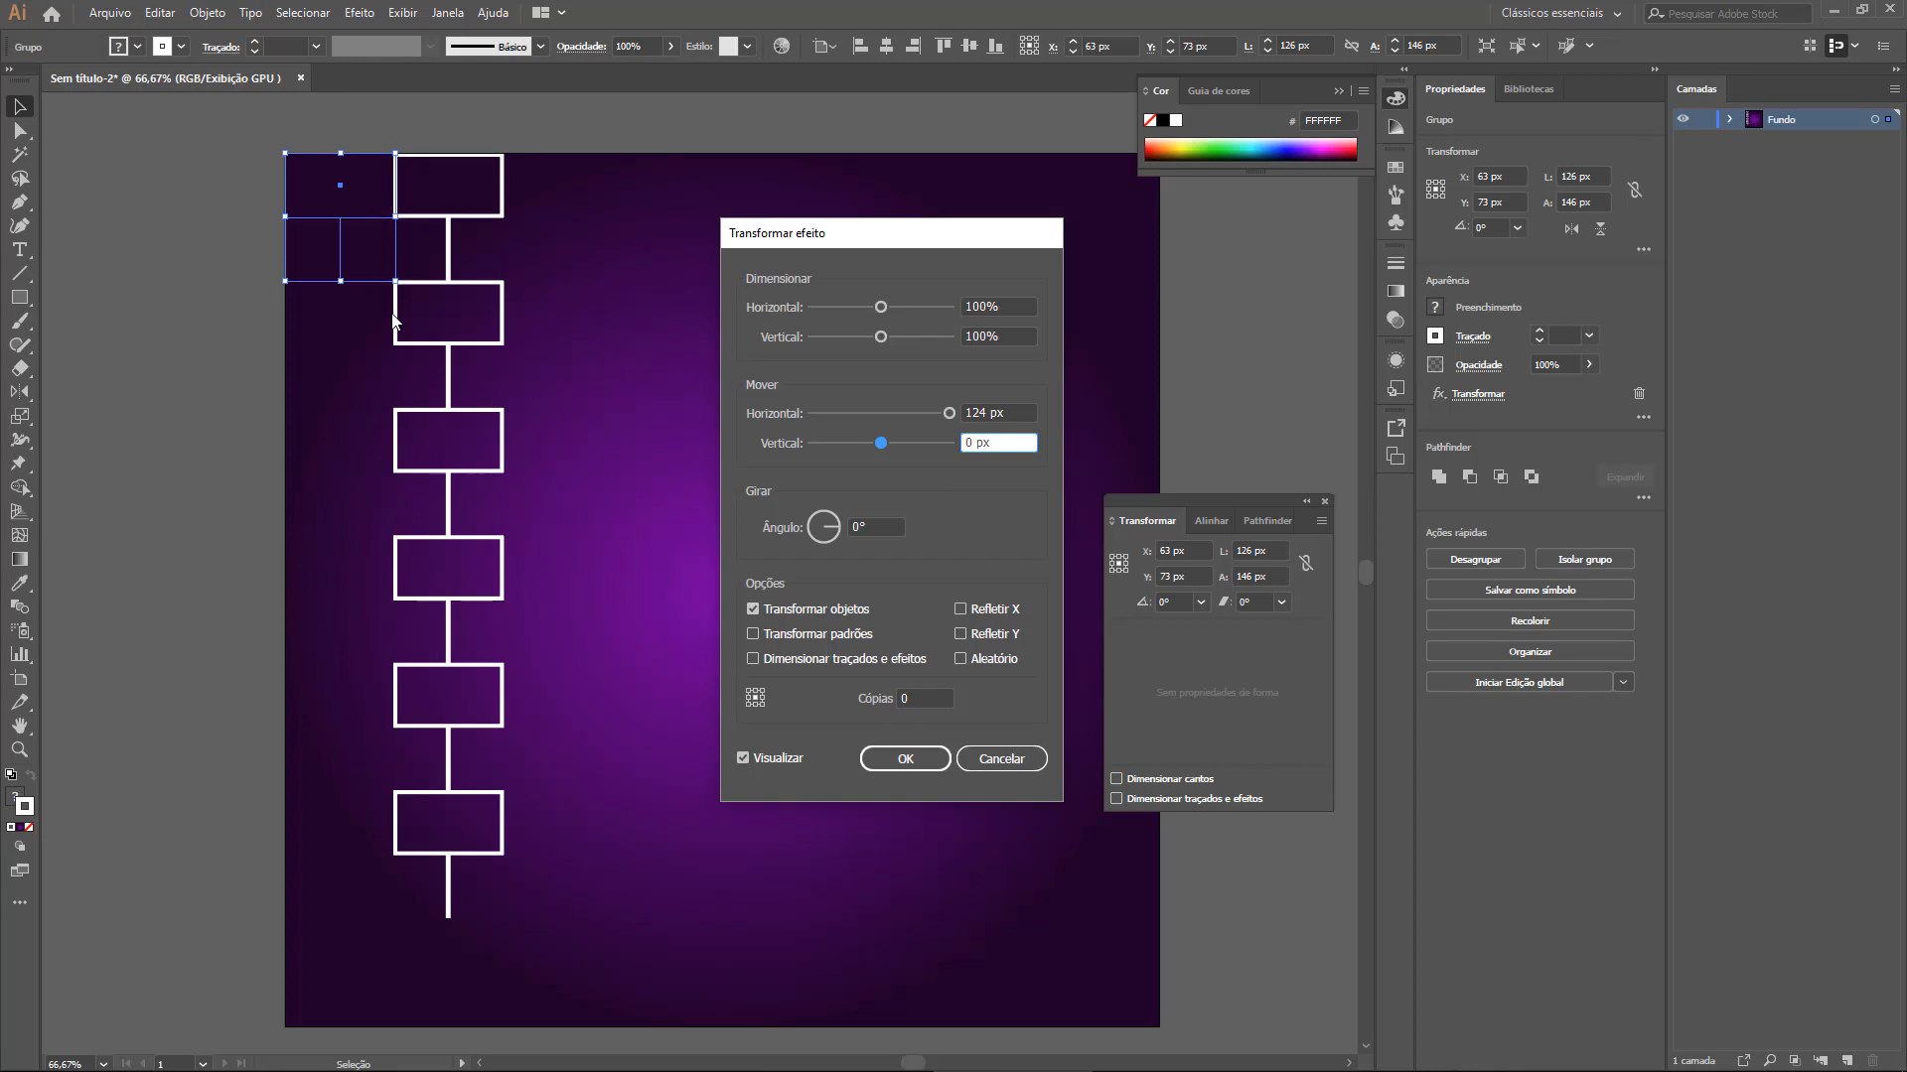
pyautogui.click(909, 701)
pyautogui.write('5')
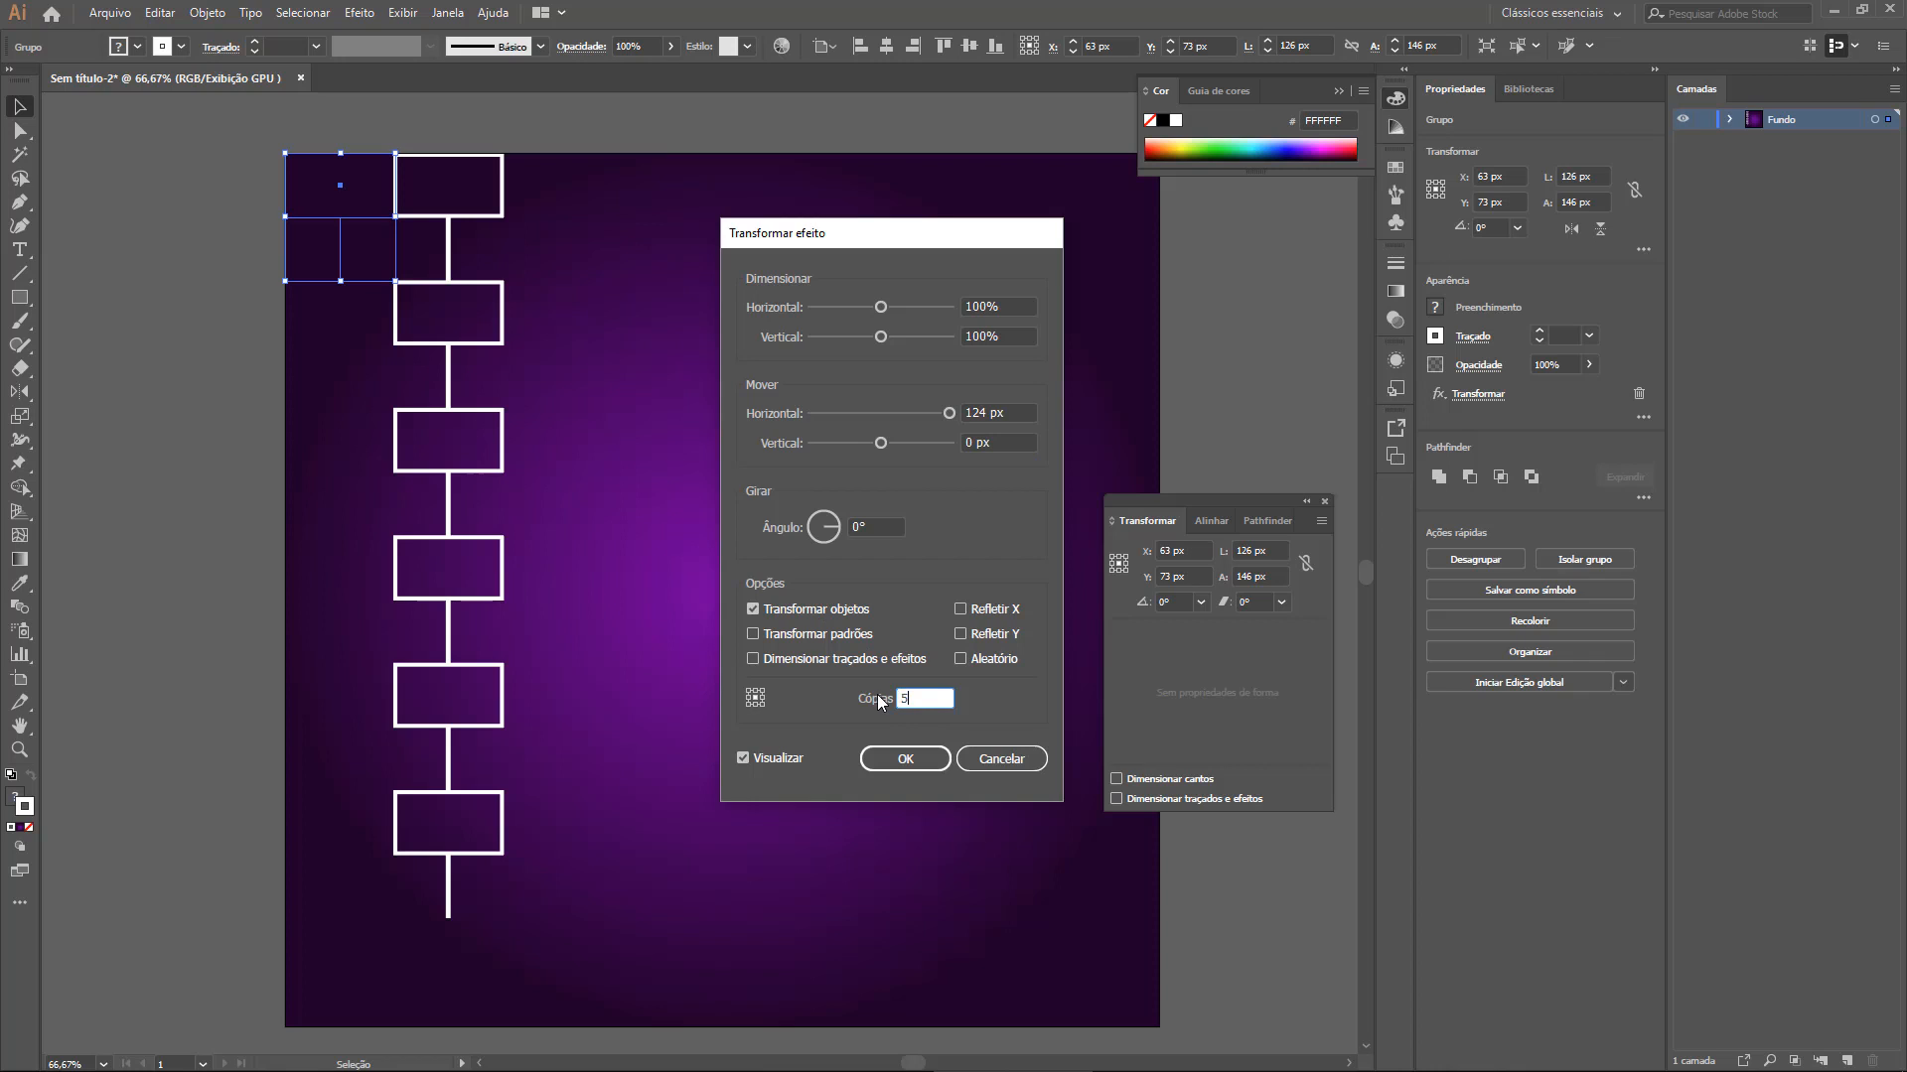
pyautogui.click(1016, 407)
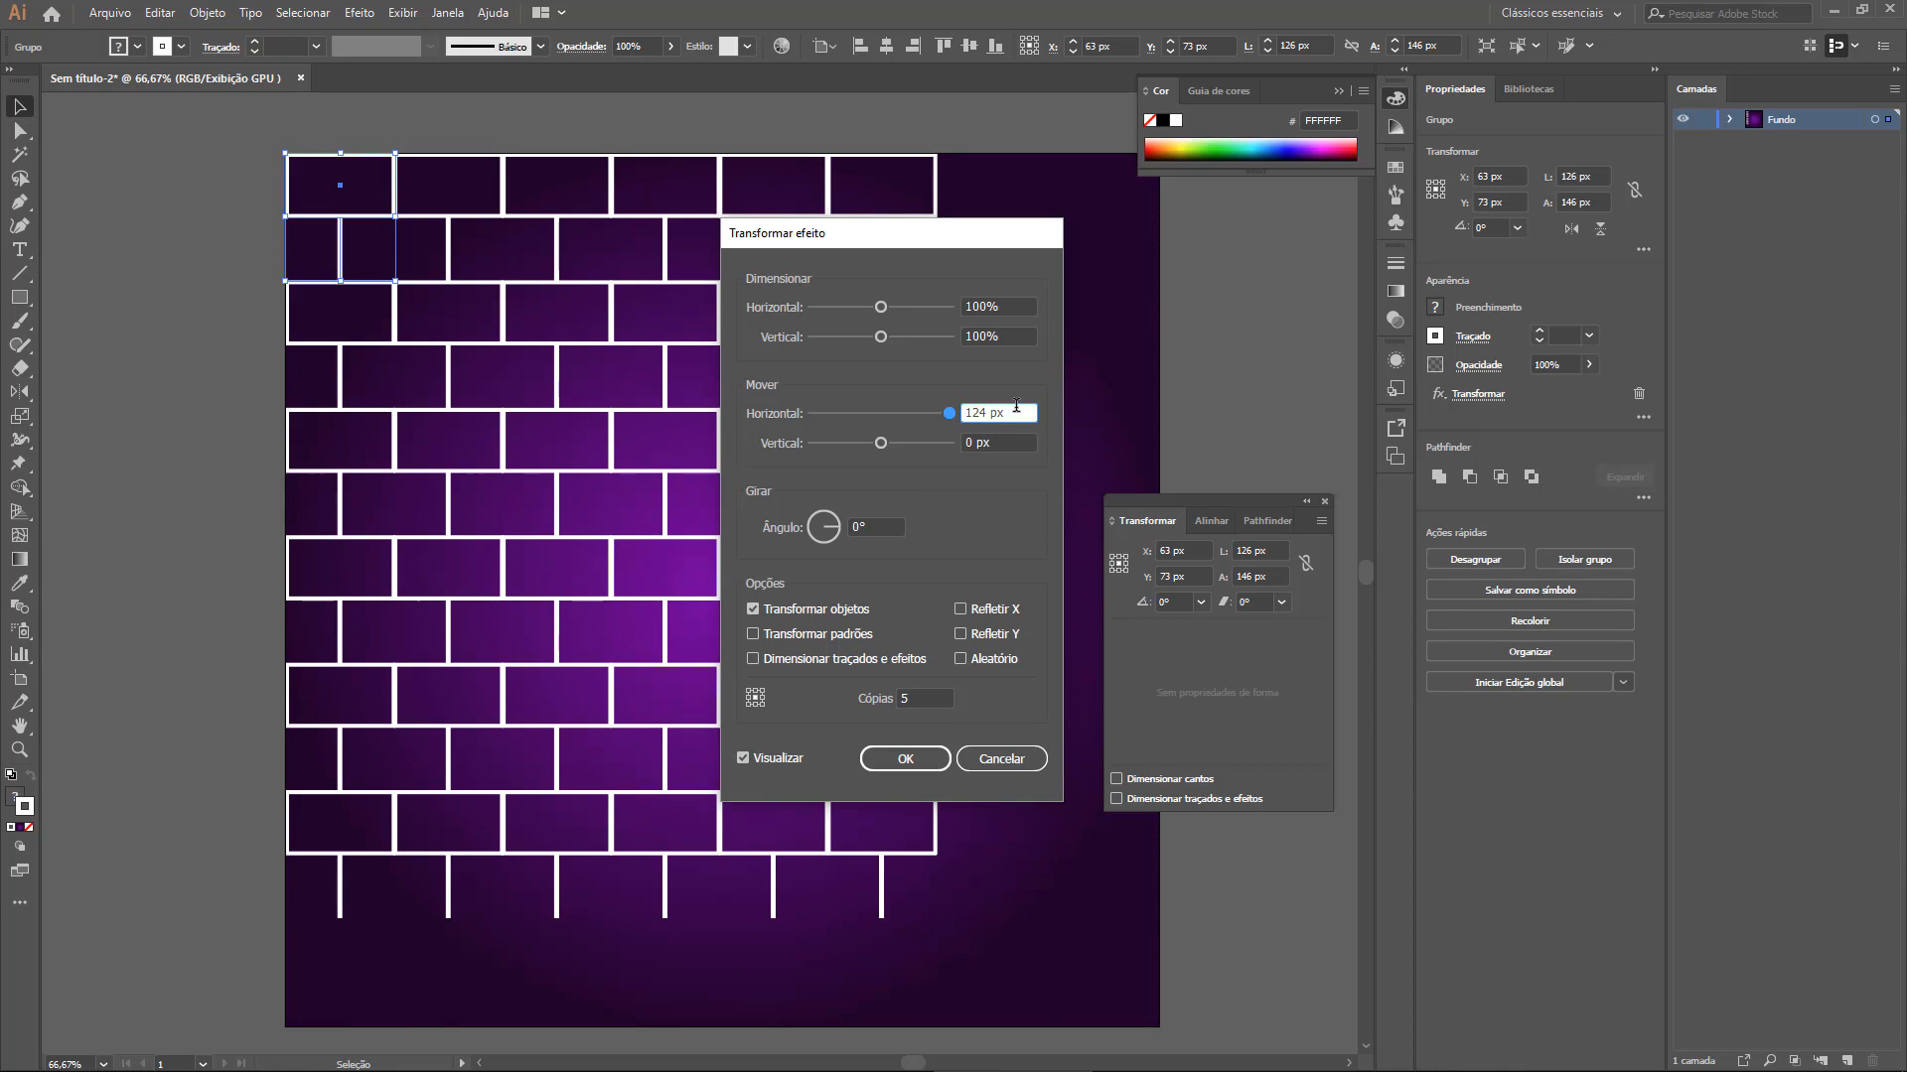
# Set the horizontal repeat to 7 copies and apply the second Transform effect
pyautogui.click(891, 701)
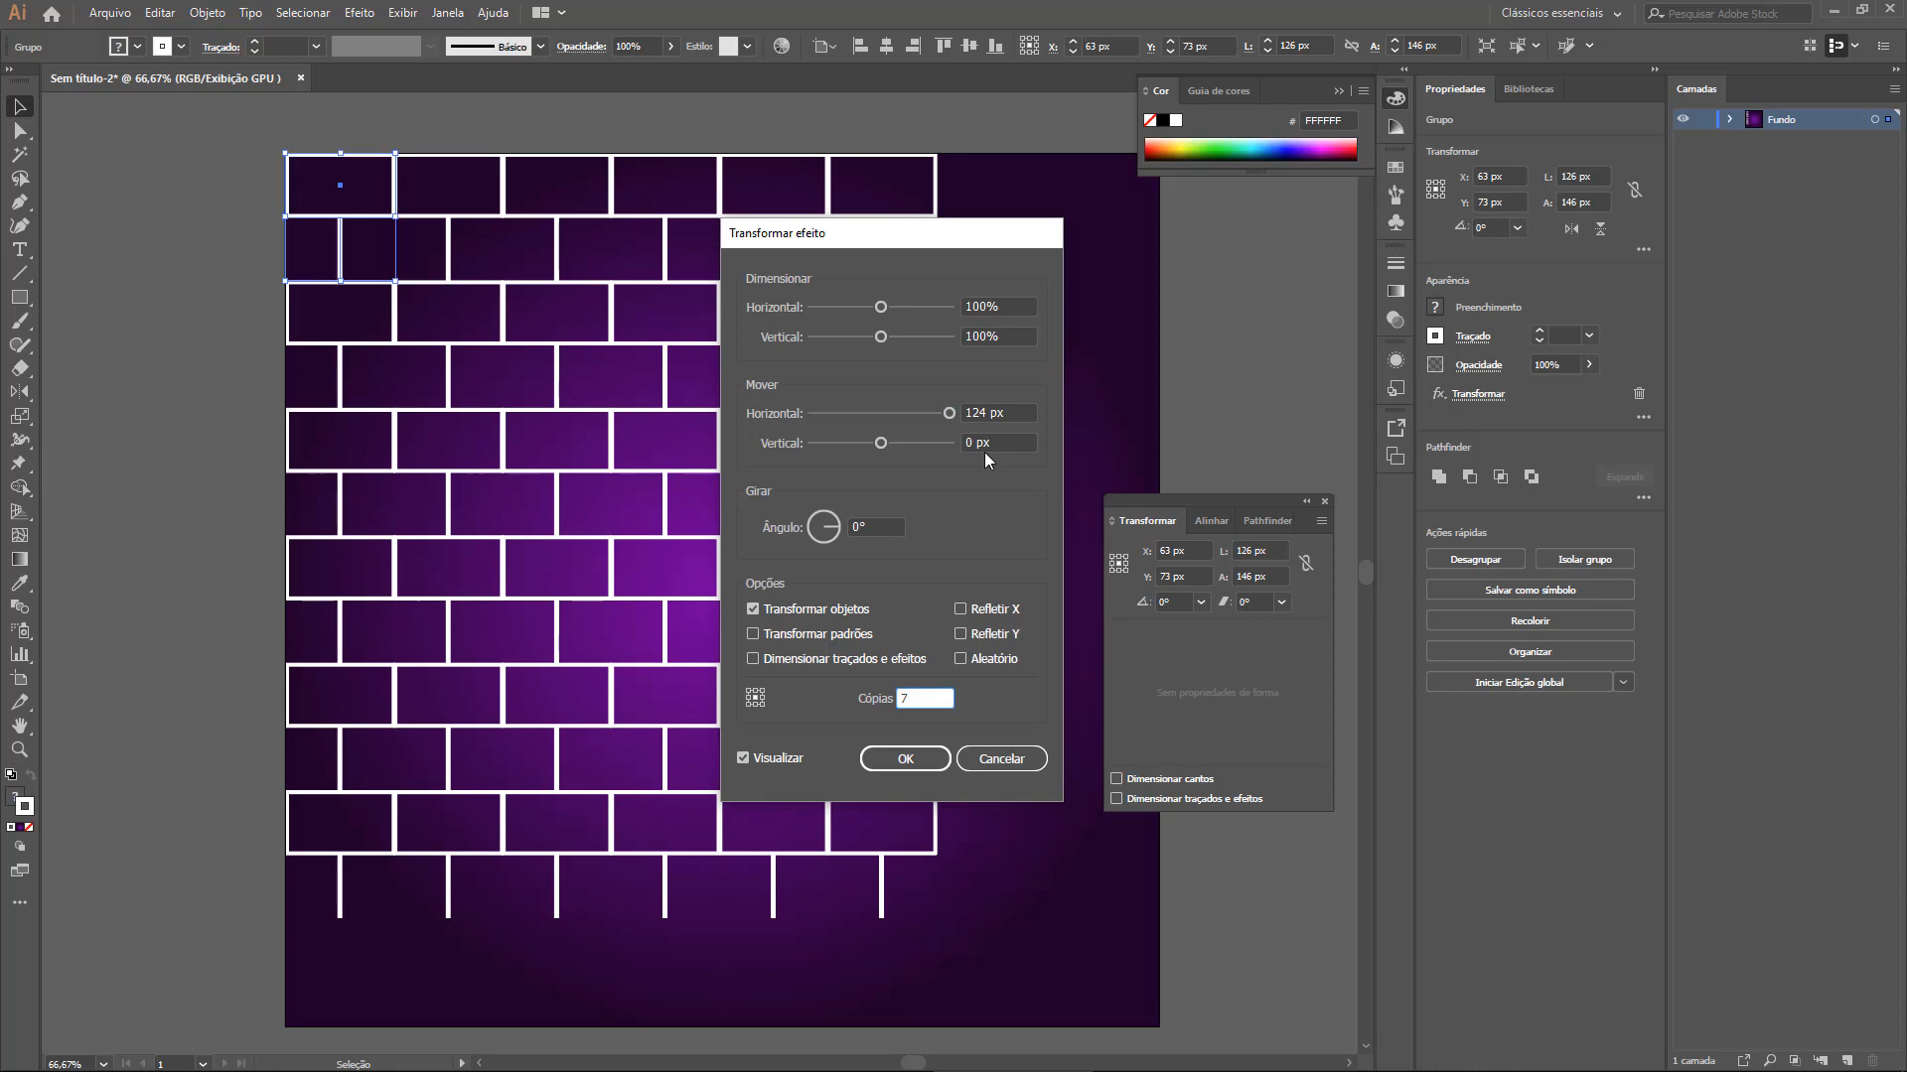
pyautogui.click(1013, 413)
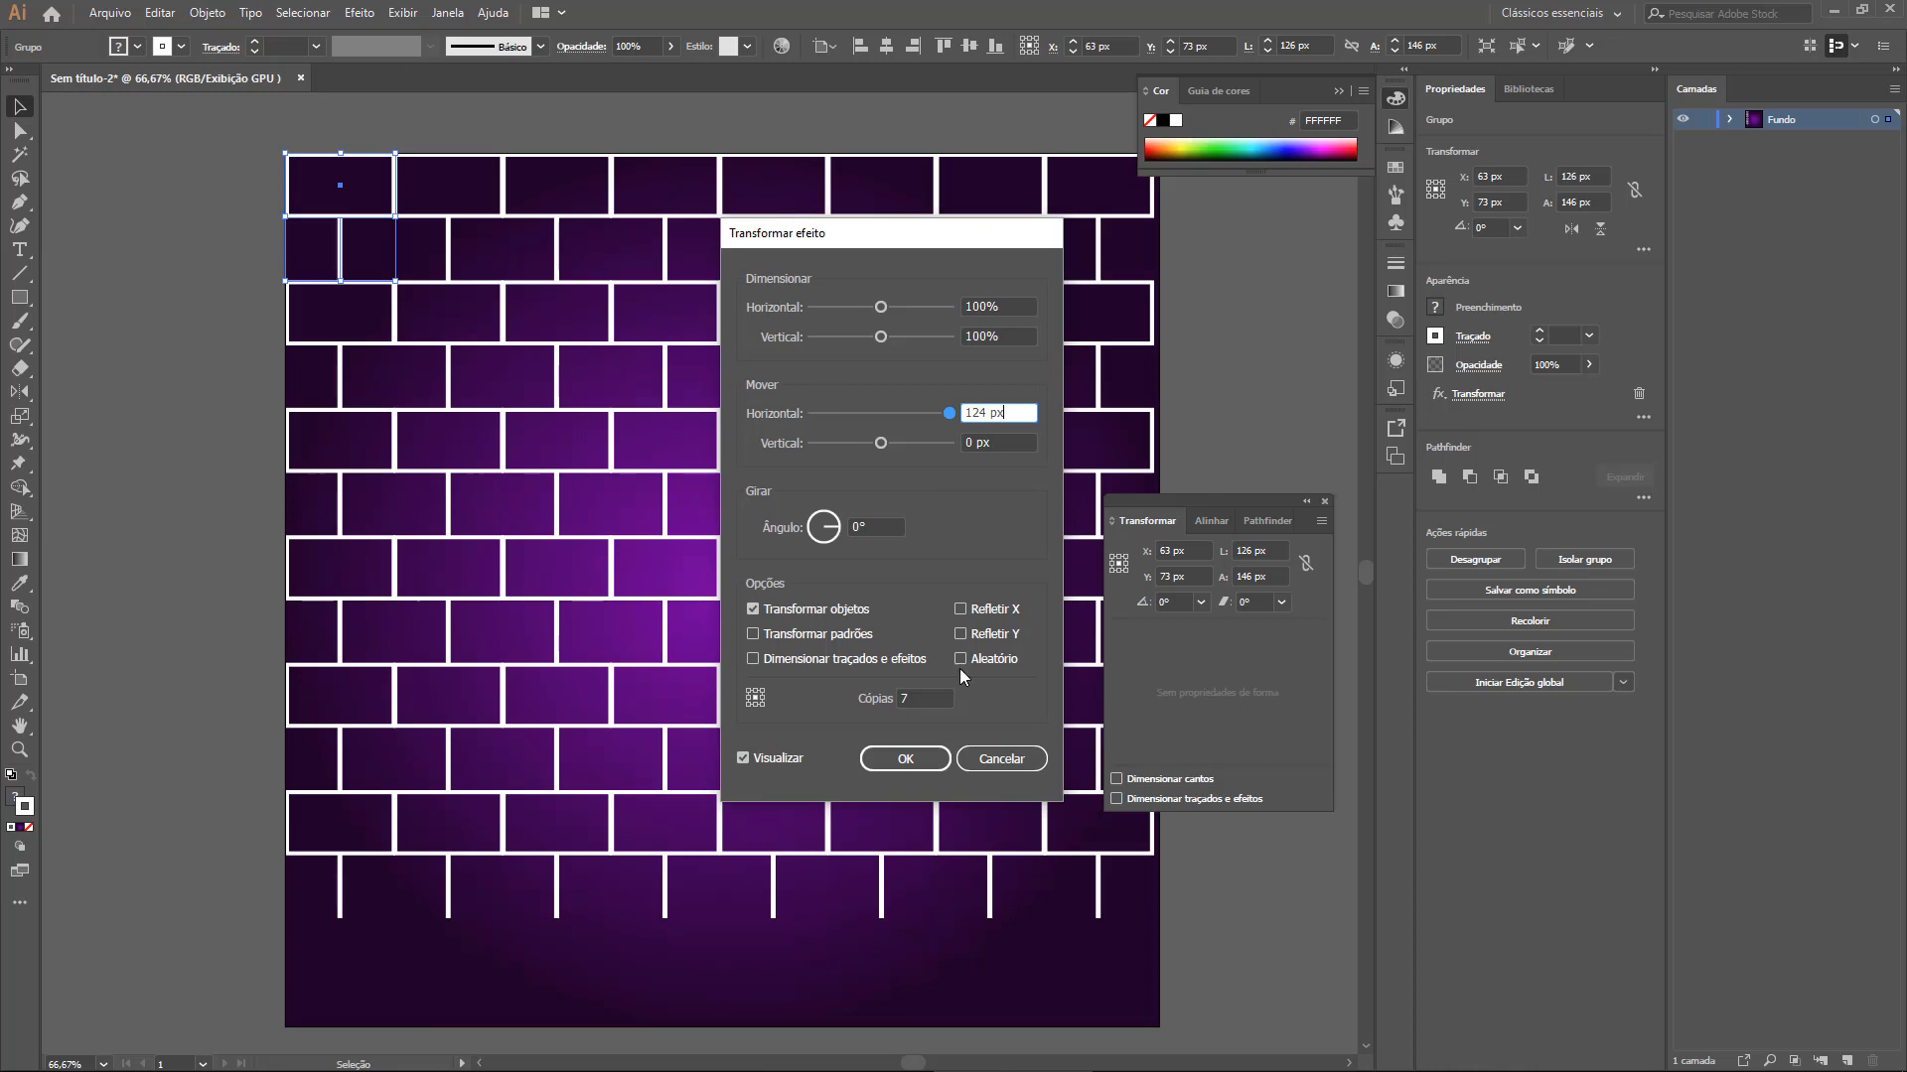
pyautogui.click(920, 763)
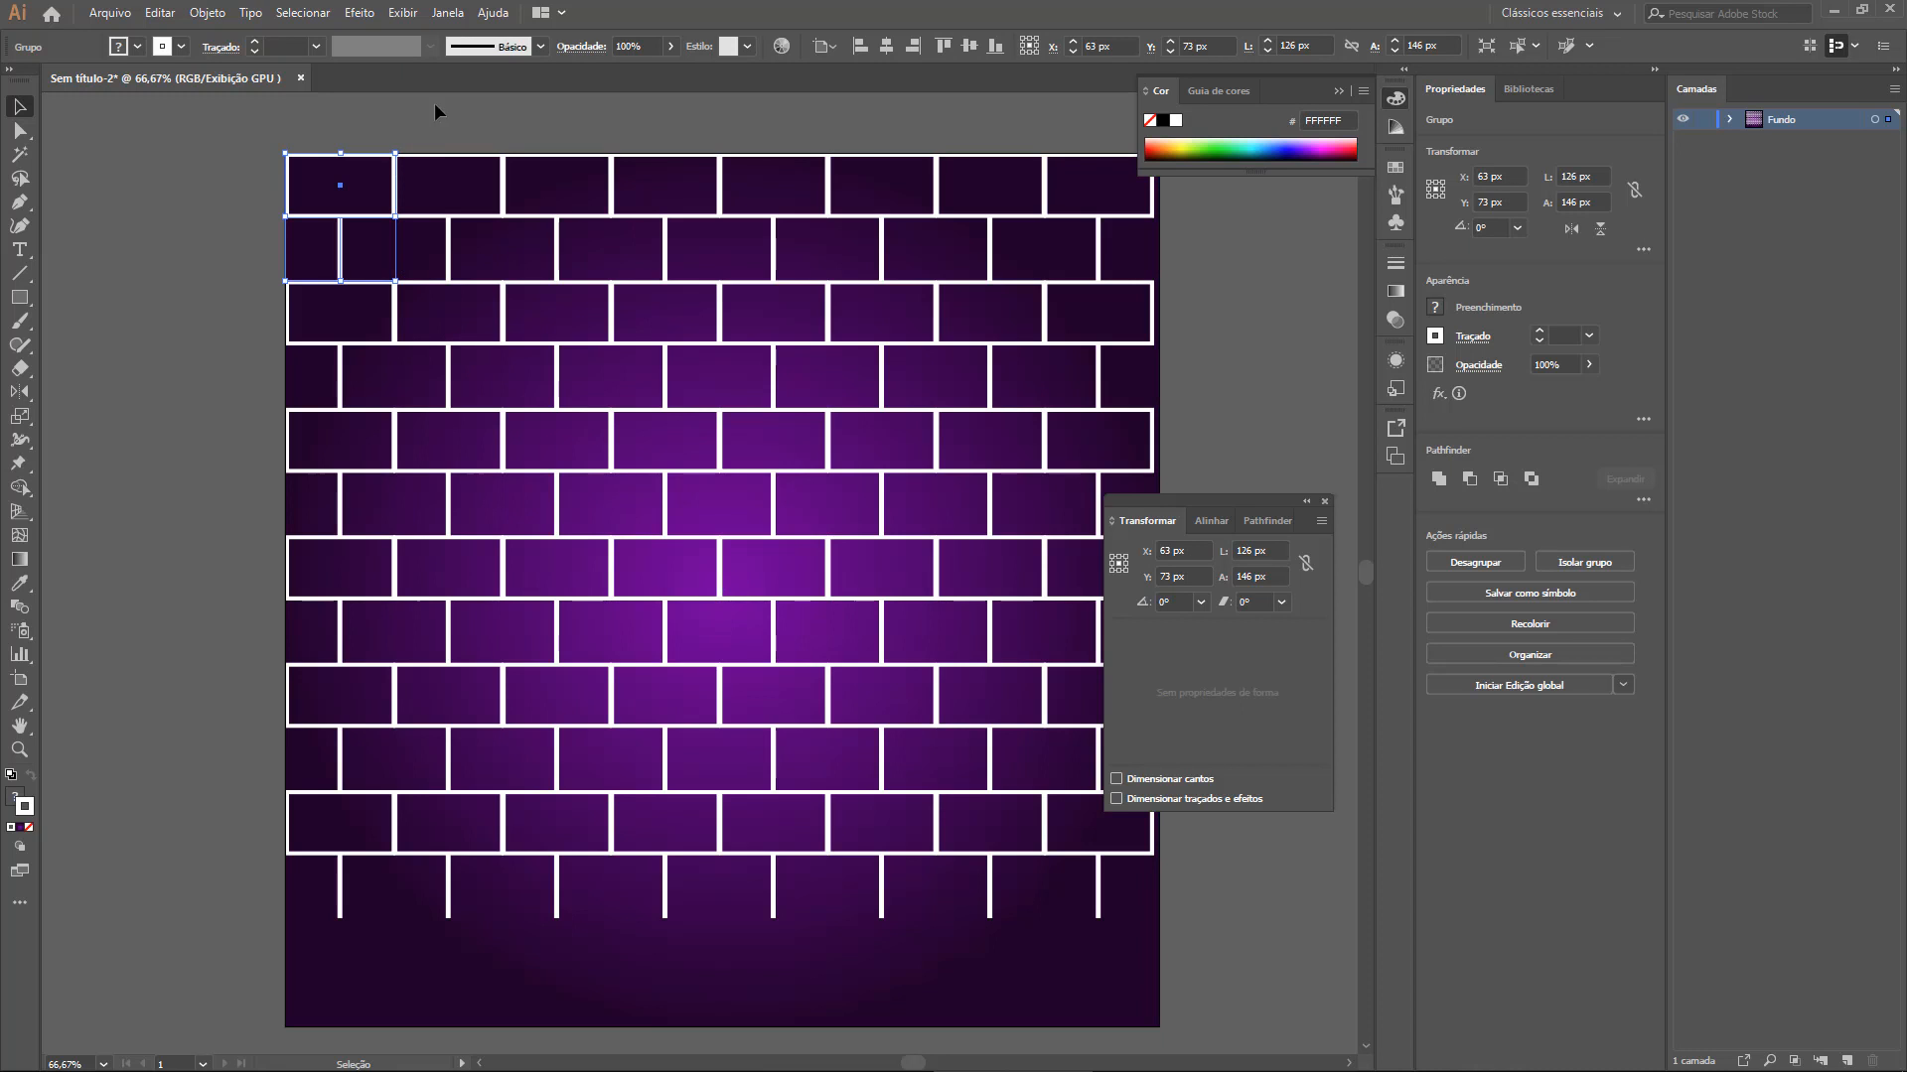
# Display the Appearance attributes of the brick group
pyautogui.click(447, 13)
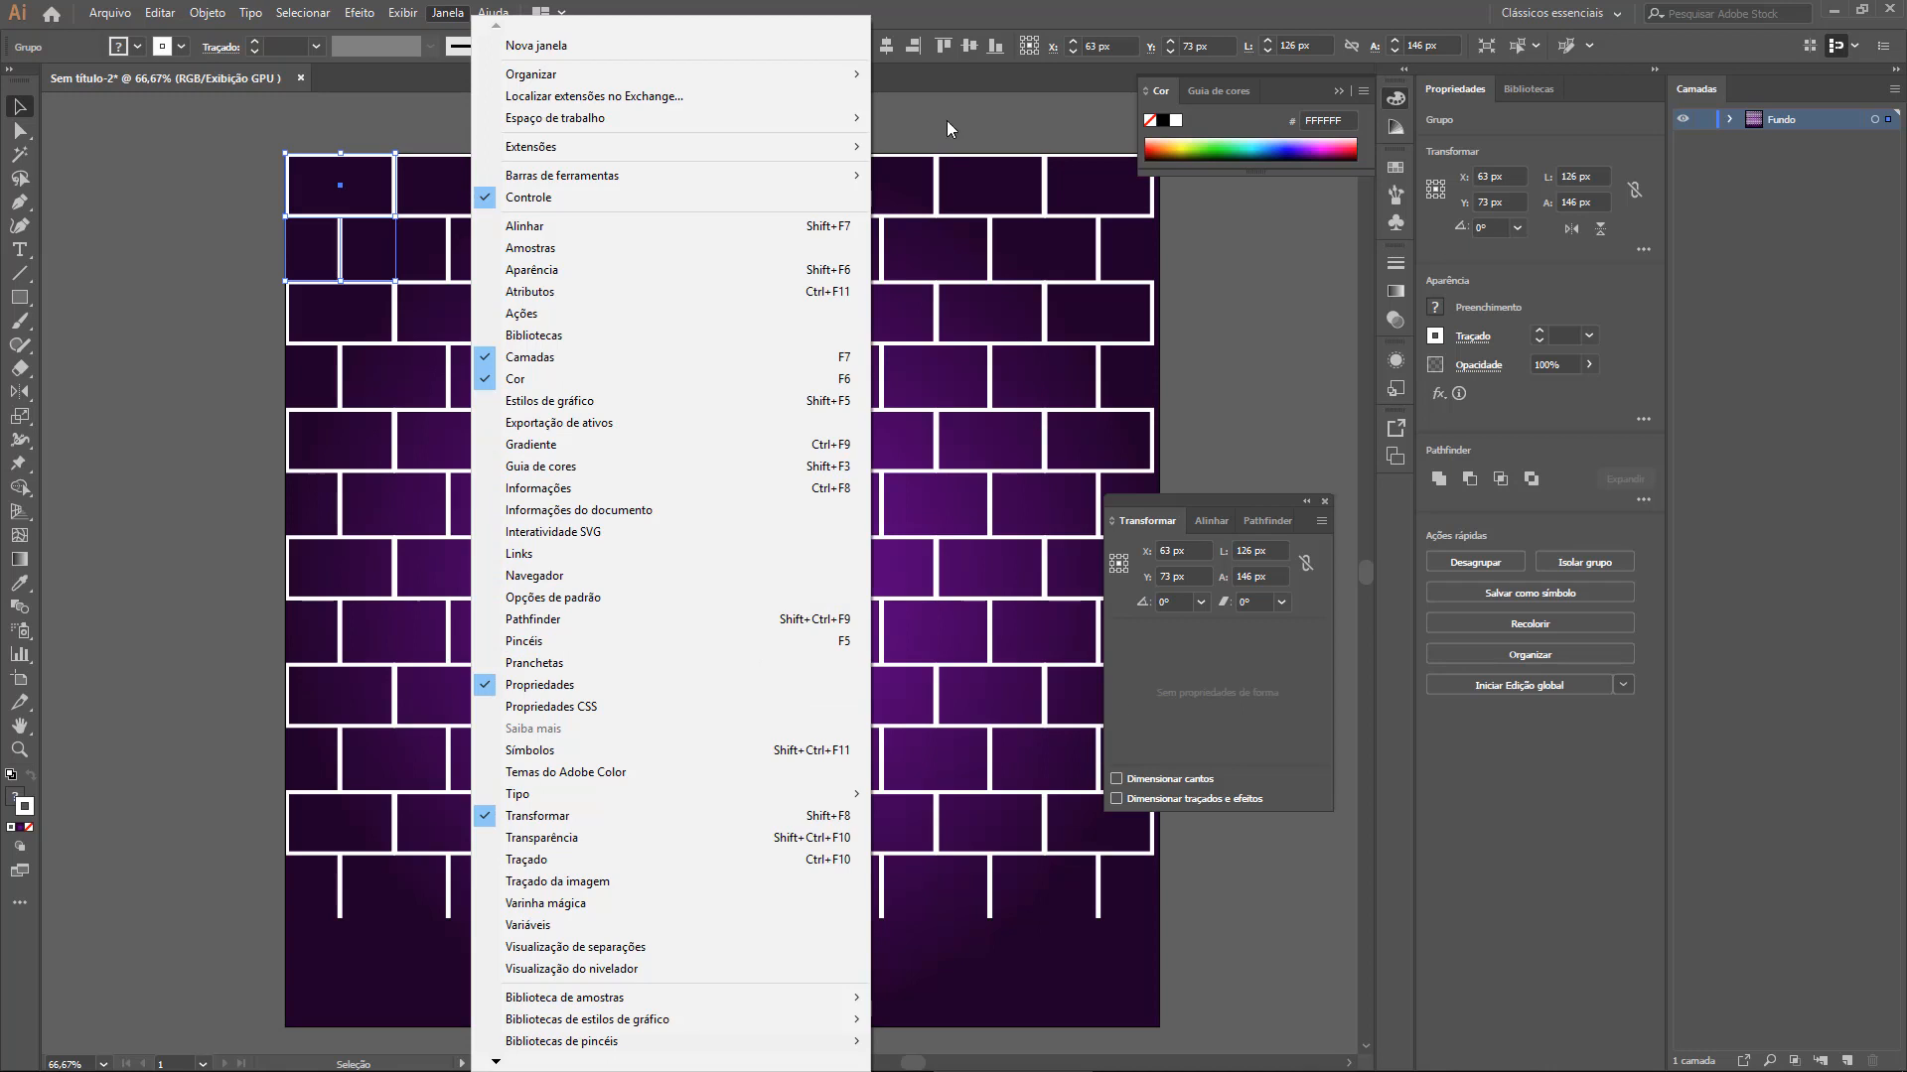
pyautogui.click(679, 4)
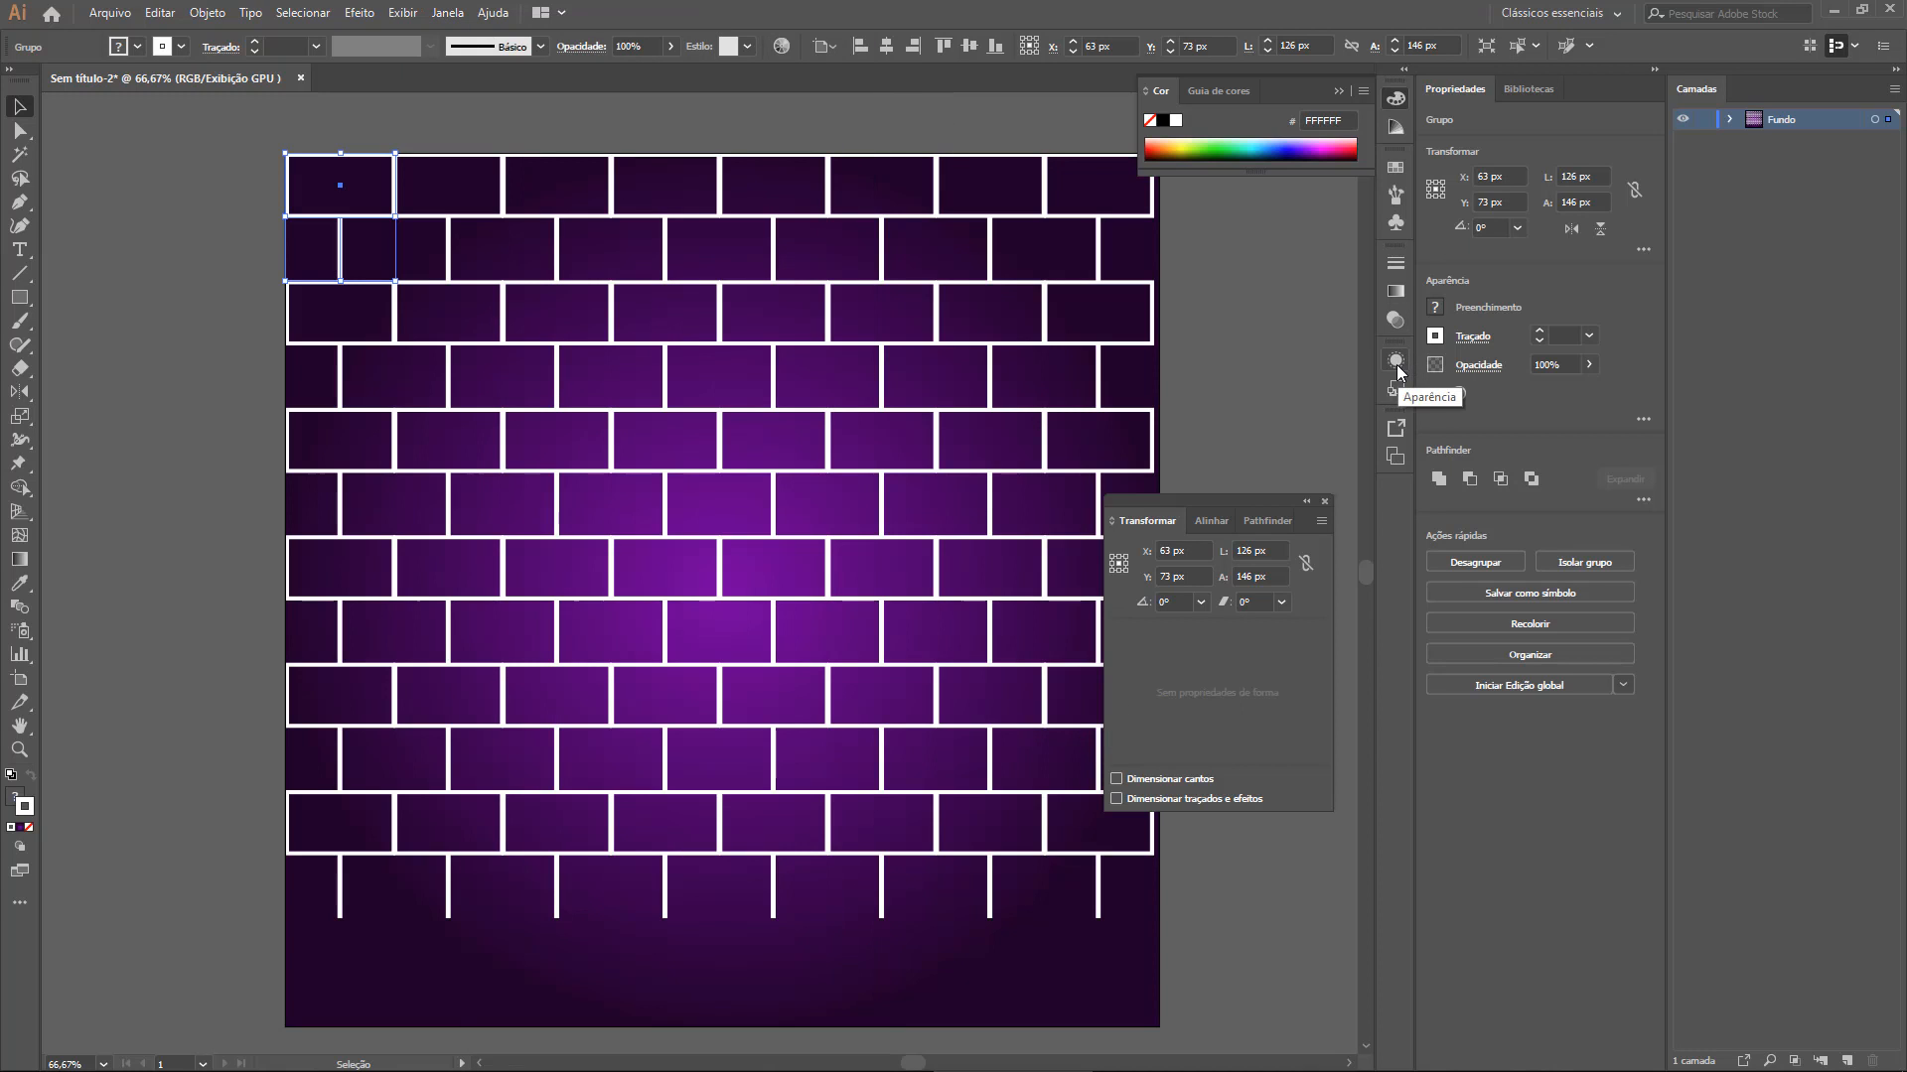
pyautogui.click(1397, 363)
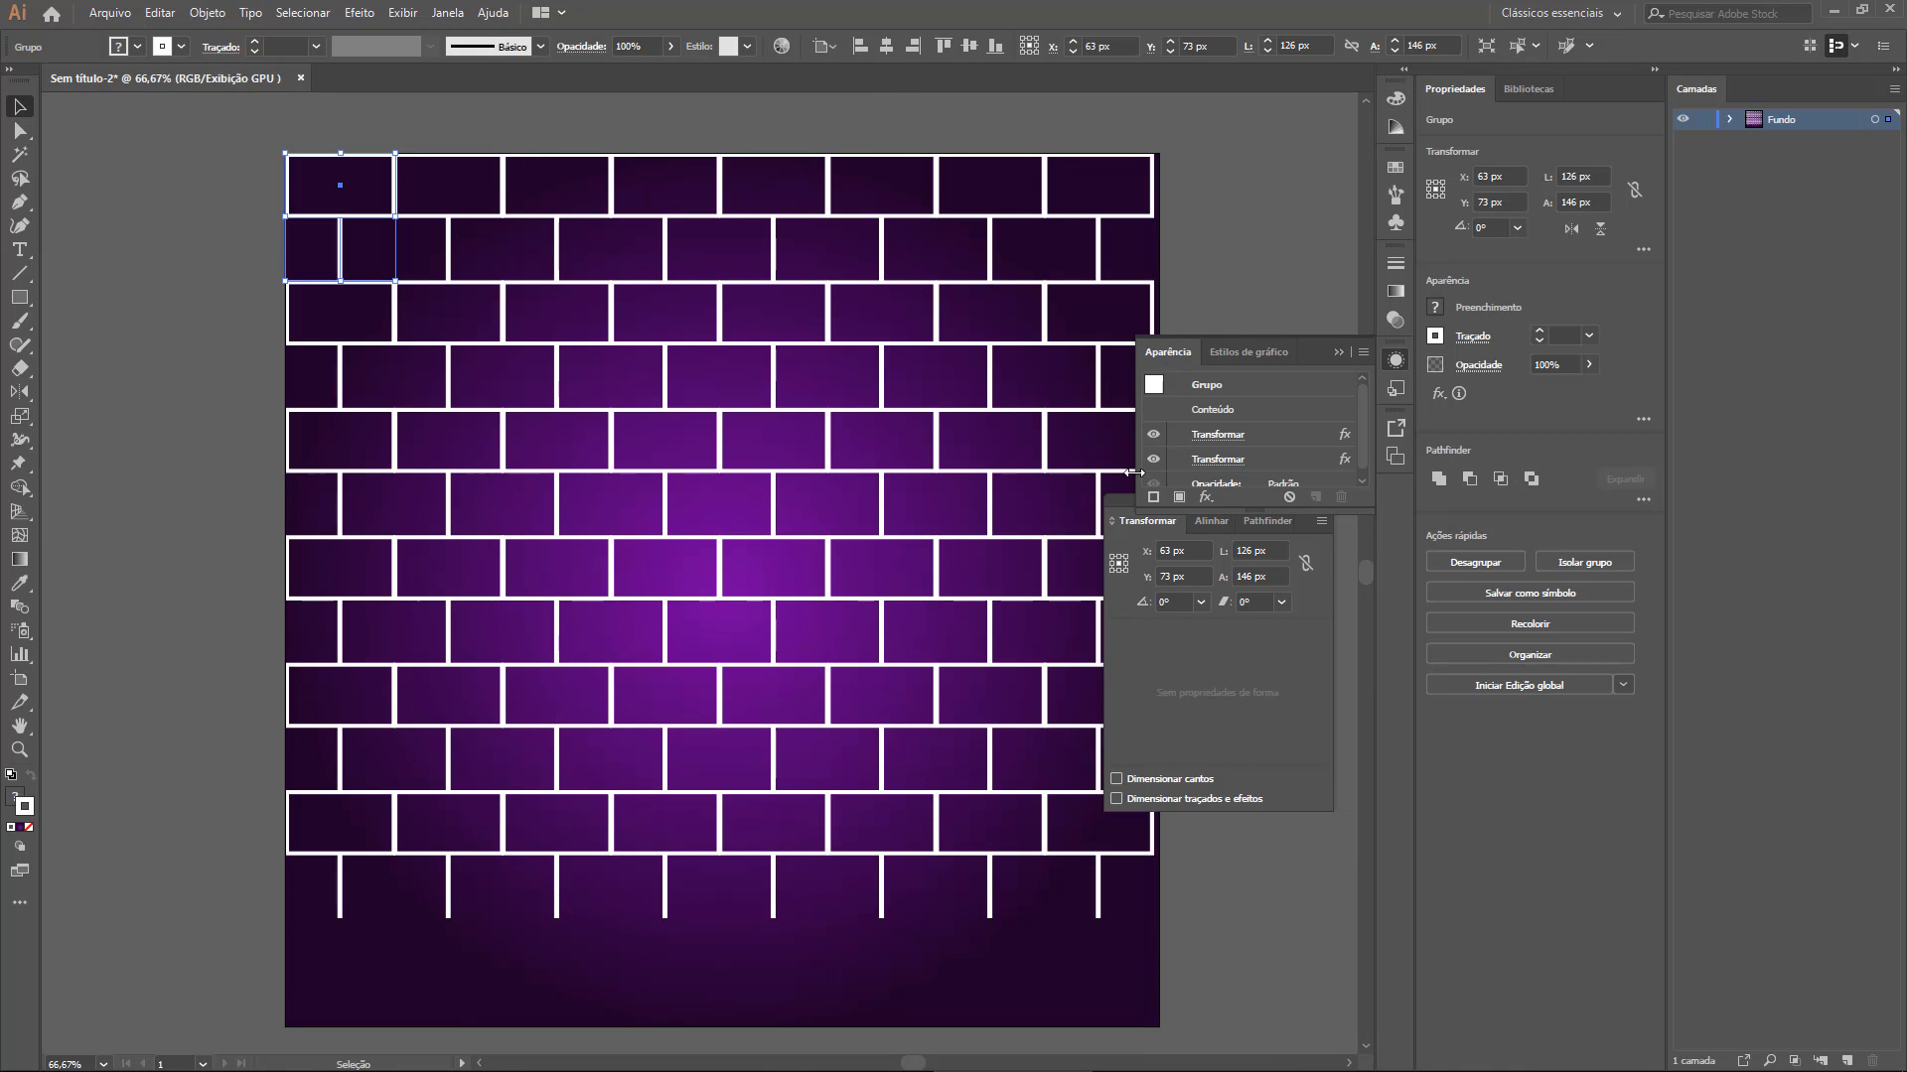
# Clear the misplaced Transform and Pathfinder windows by resetting the Clássicos essenciais workspace layout
pyautogui.moveTo(1118, 502); pyautogui.dragTo(54, 478)
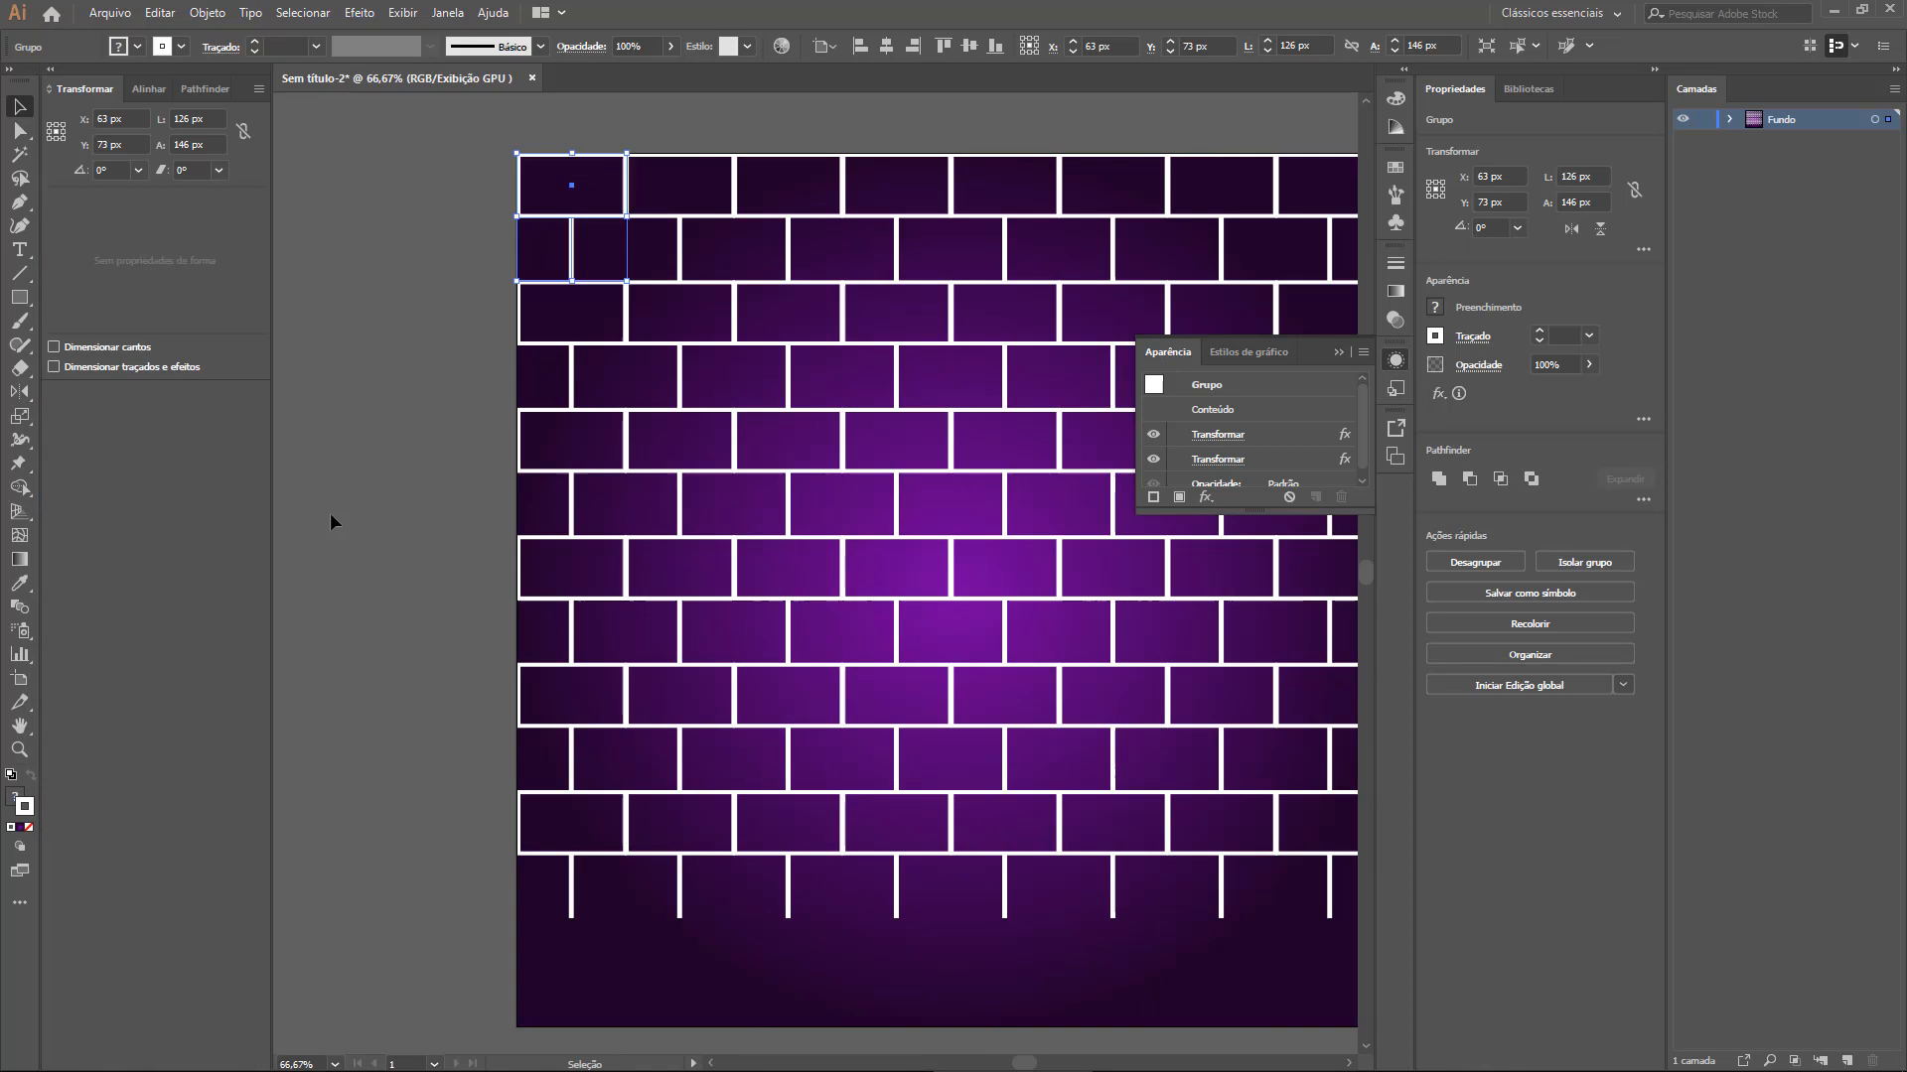
pyautogui.moveTo(87, 70); pyautogui.dragTo(491, 104)
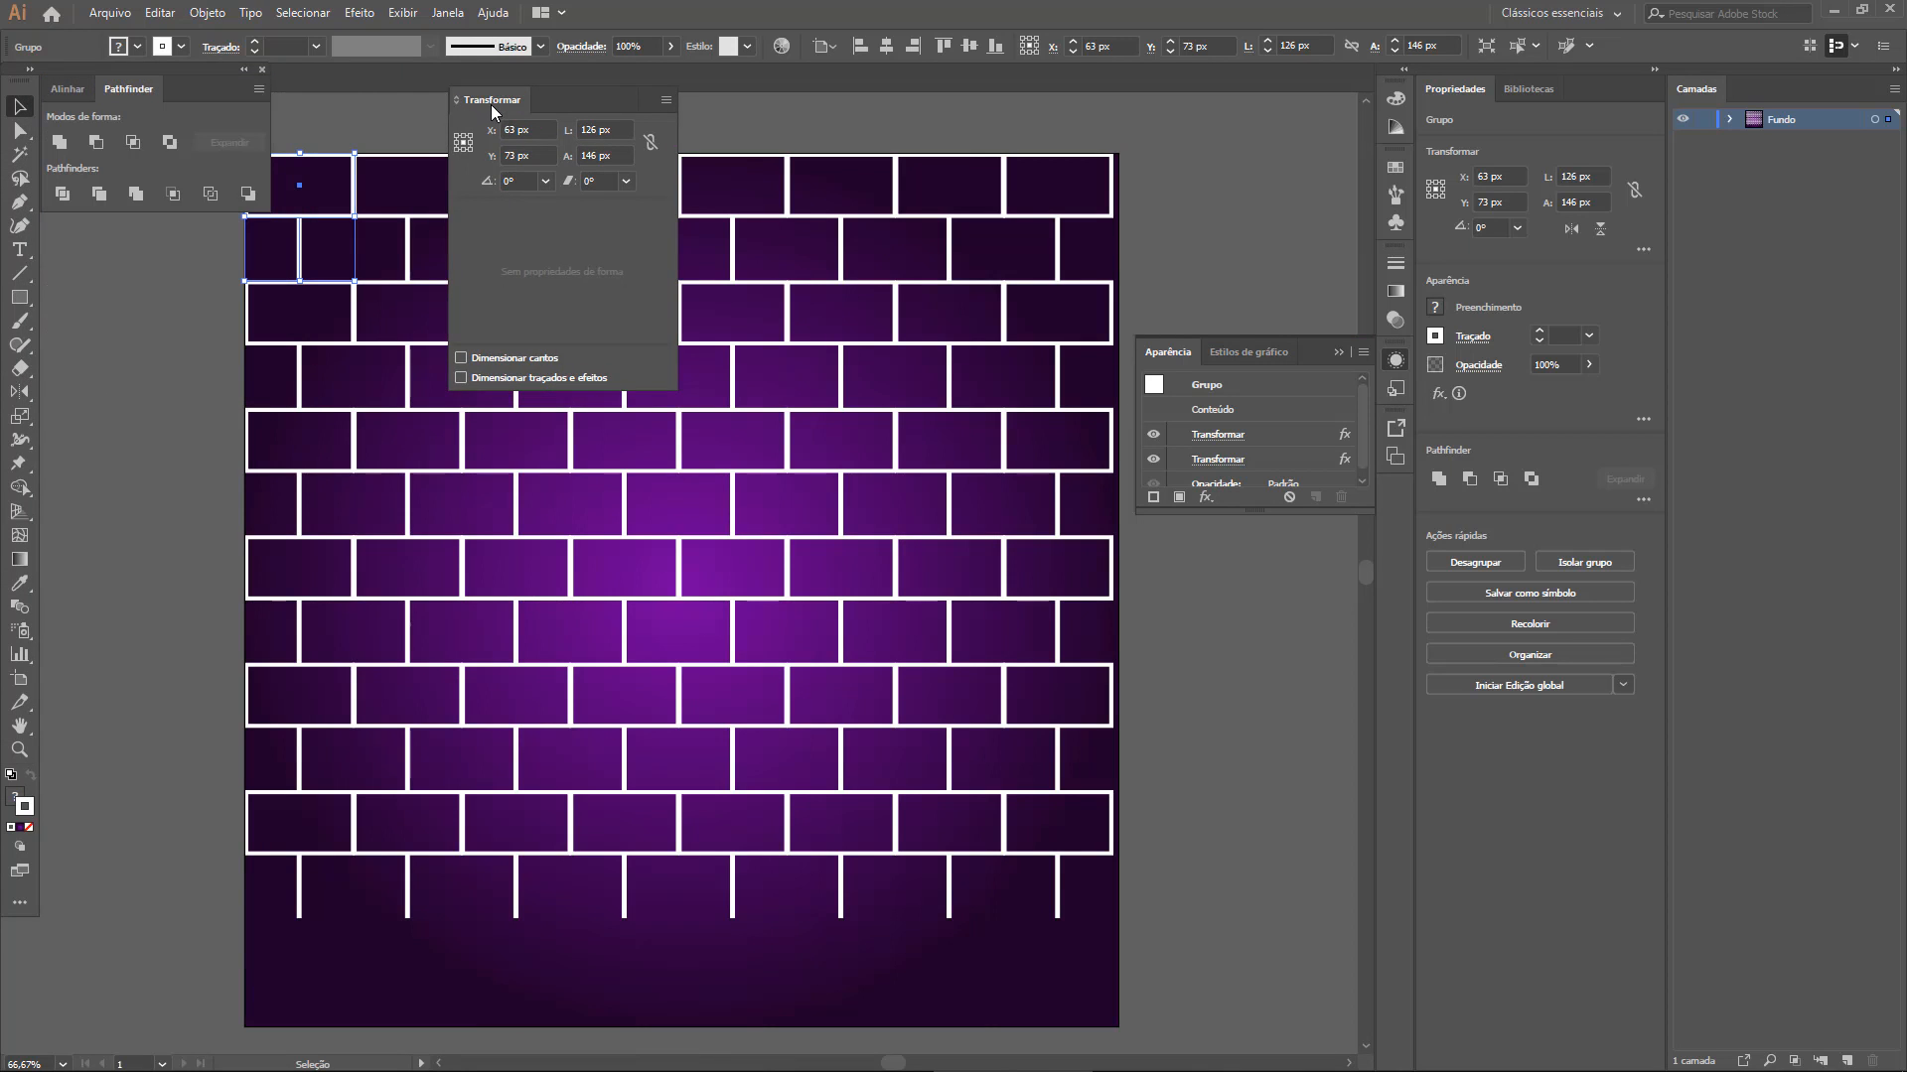
pyautogui.click(260, 71)
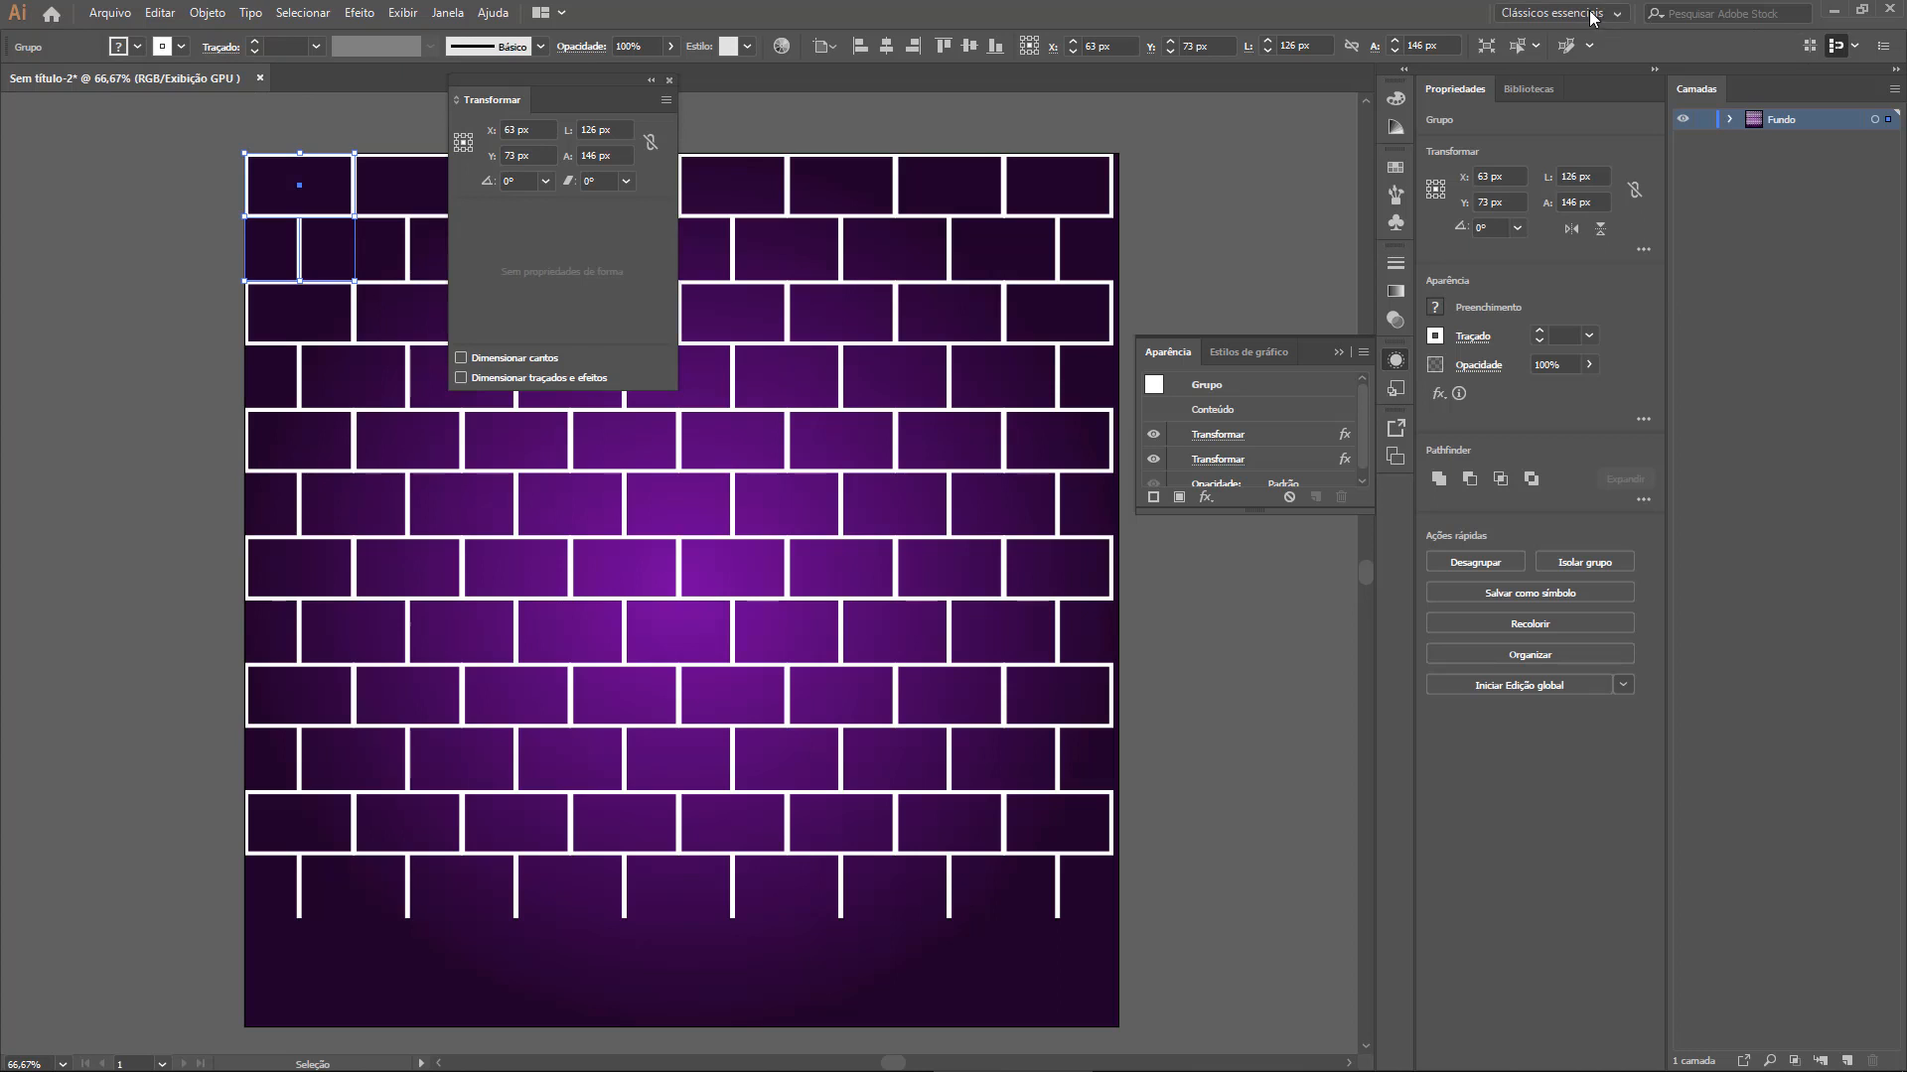
pyautogui.click(1557, 13)
pyautogui.click(1608, 242)
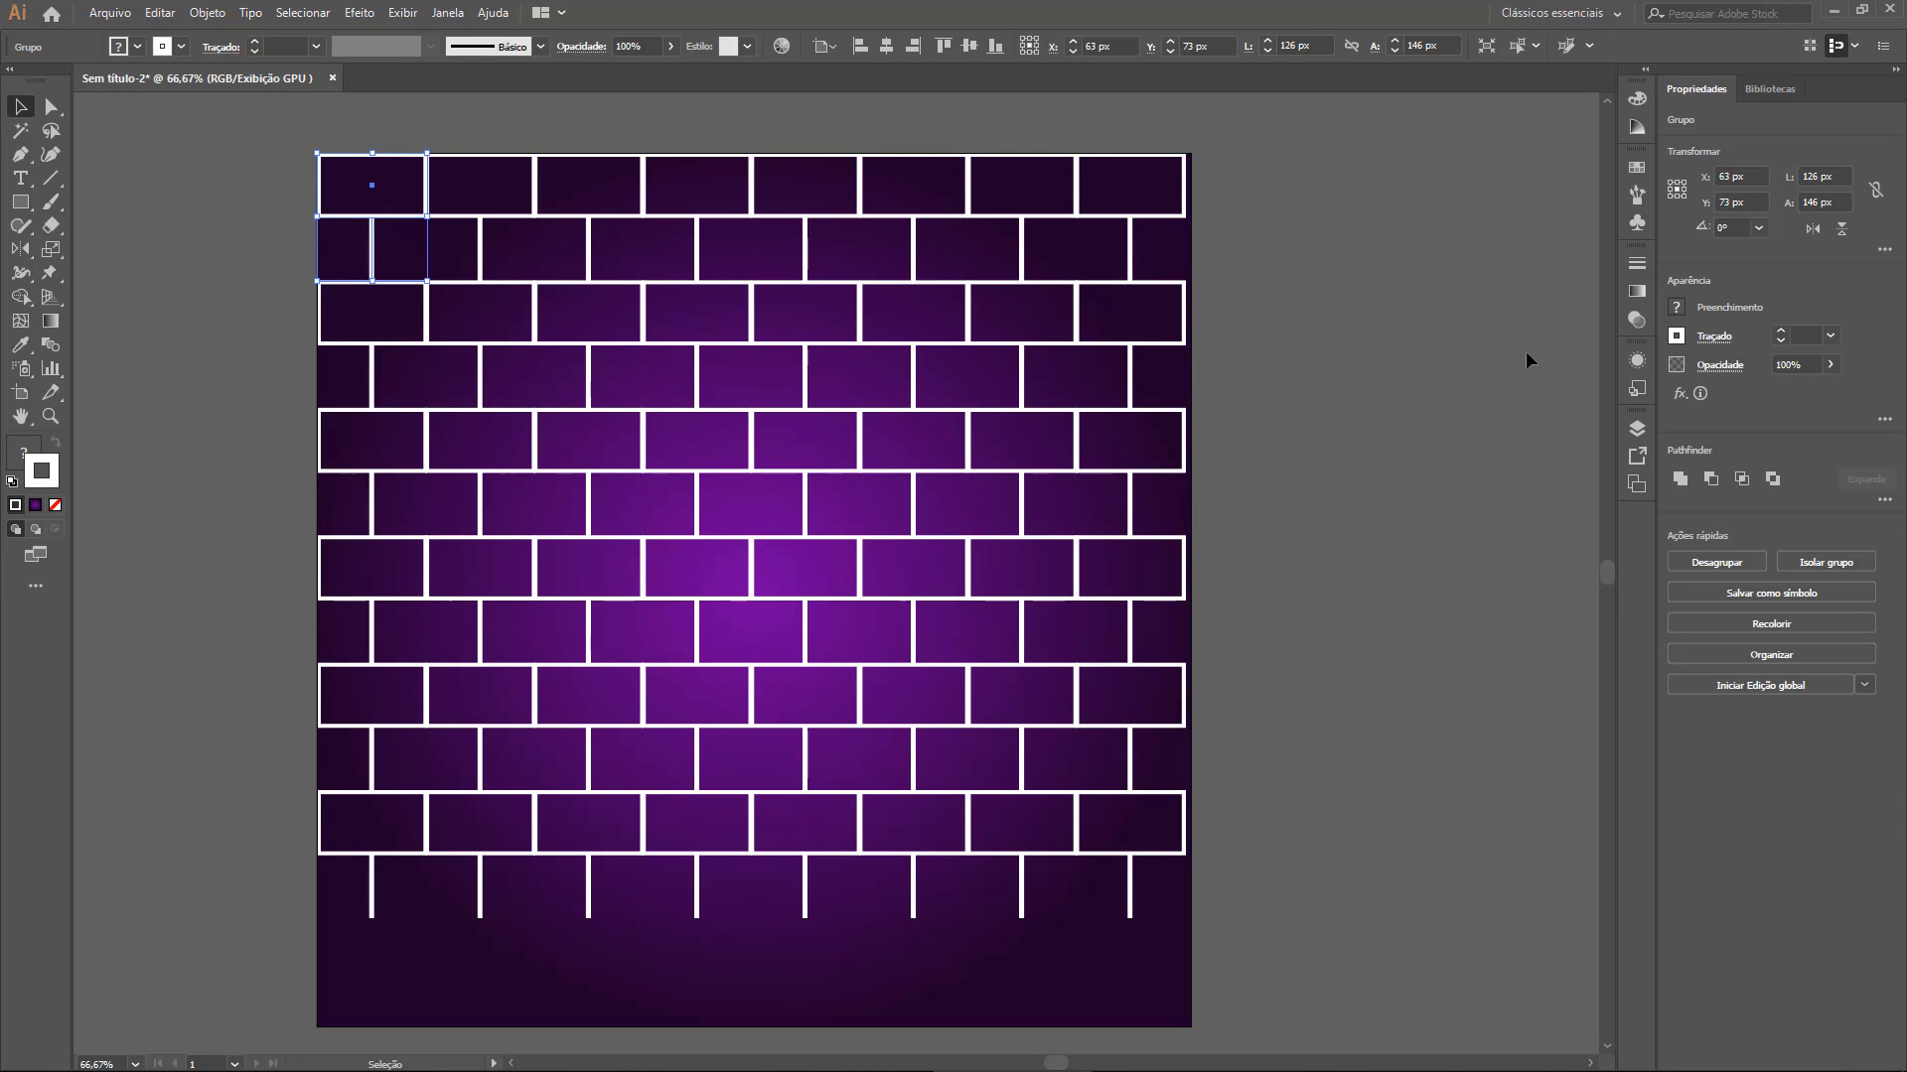
# Toggle each of the brick group's two Transform effects off and on to compare the vertical and horizontal repeats
pyautogui.click(1637, 361)
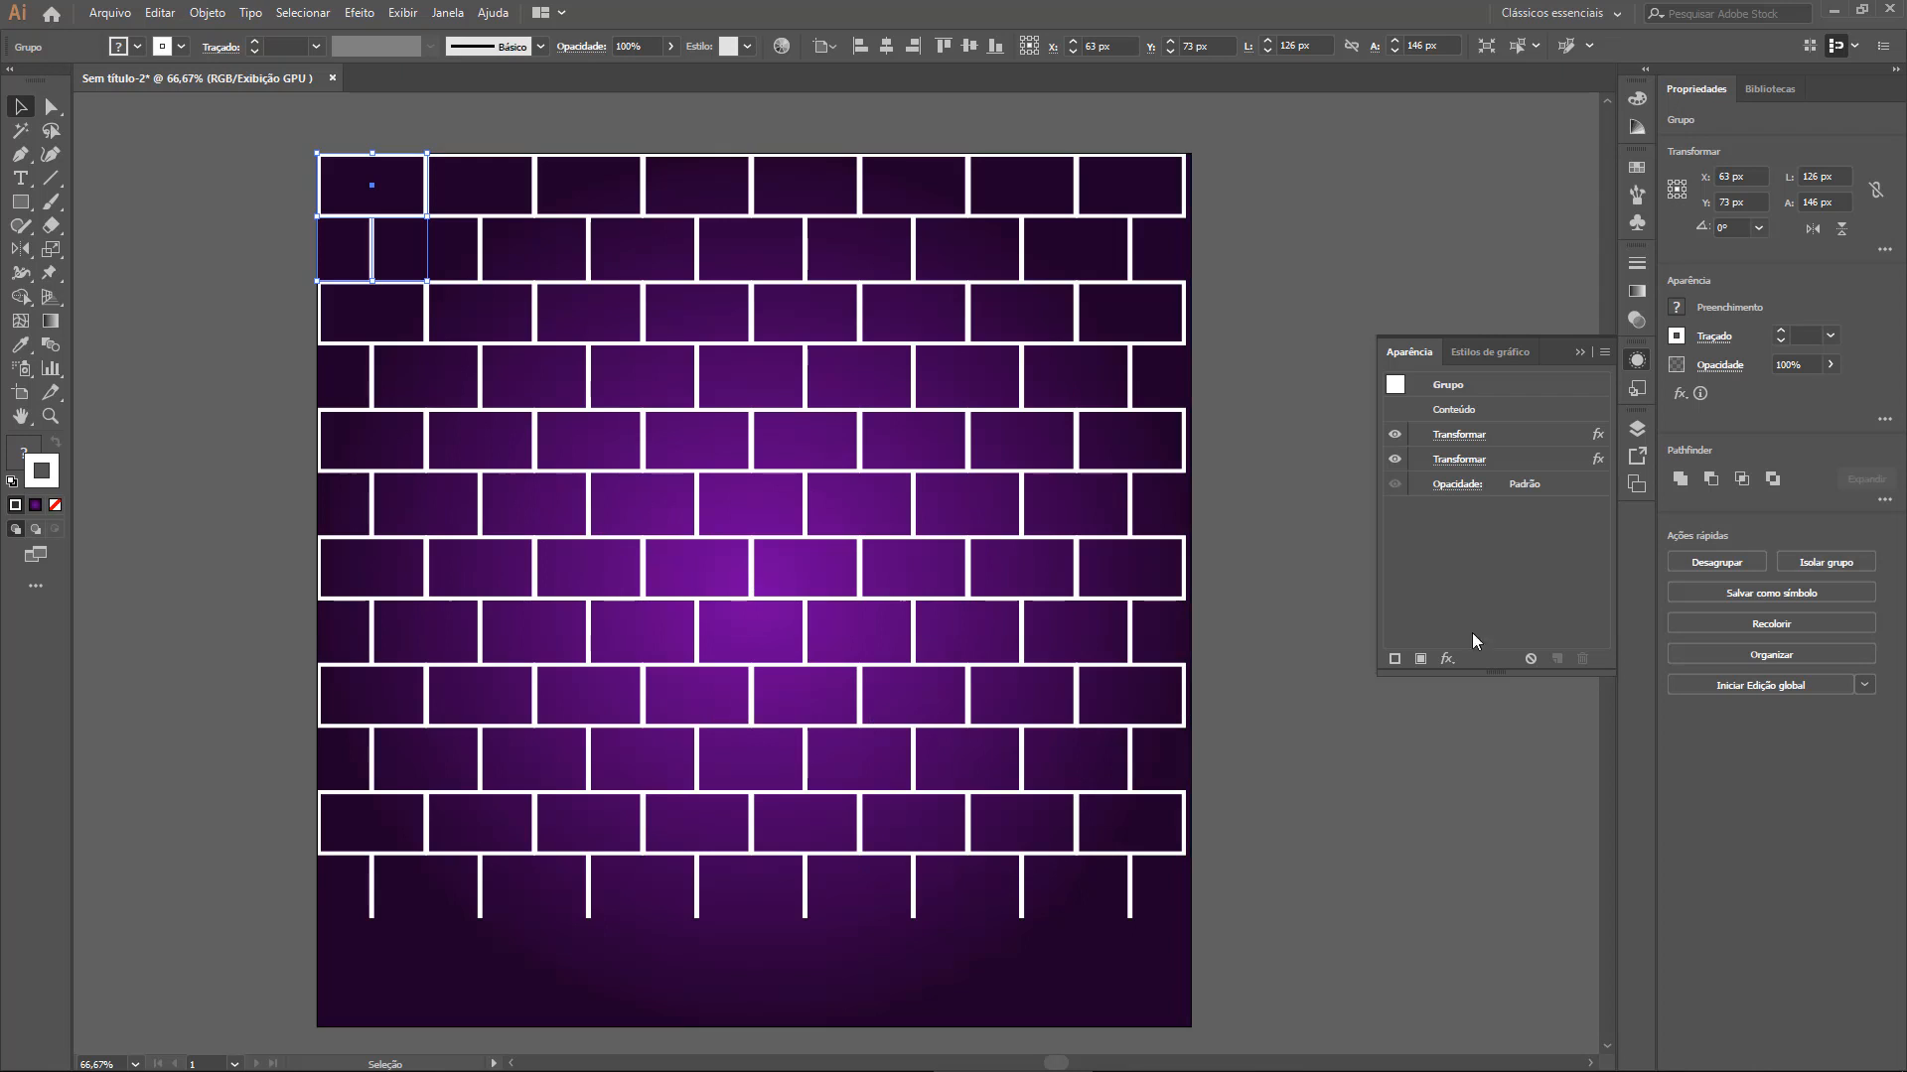
pyautogui.click(1395, 435)
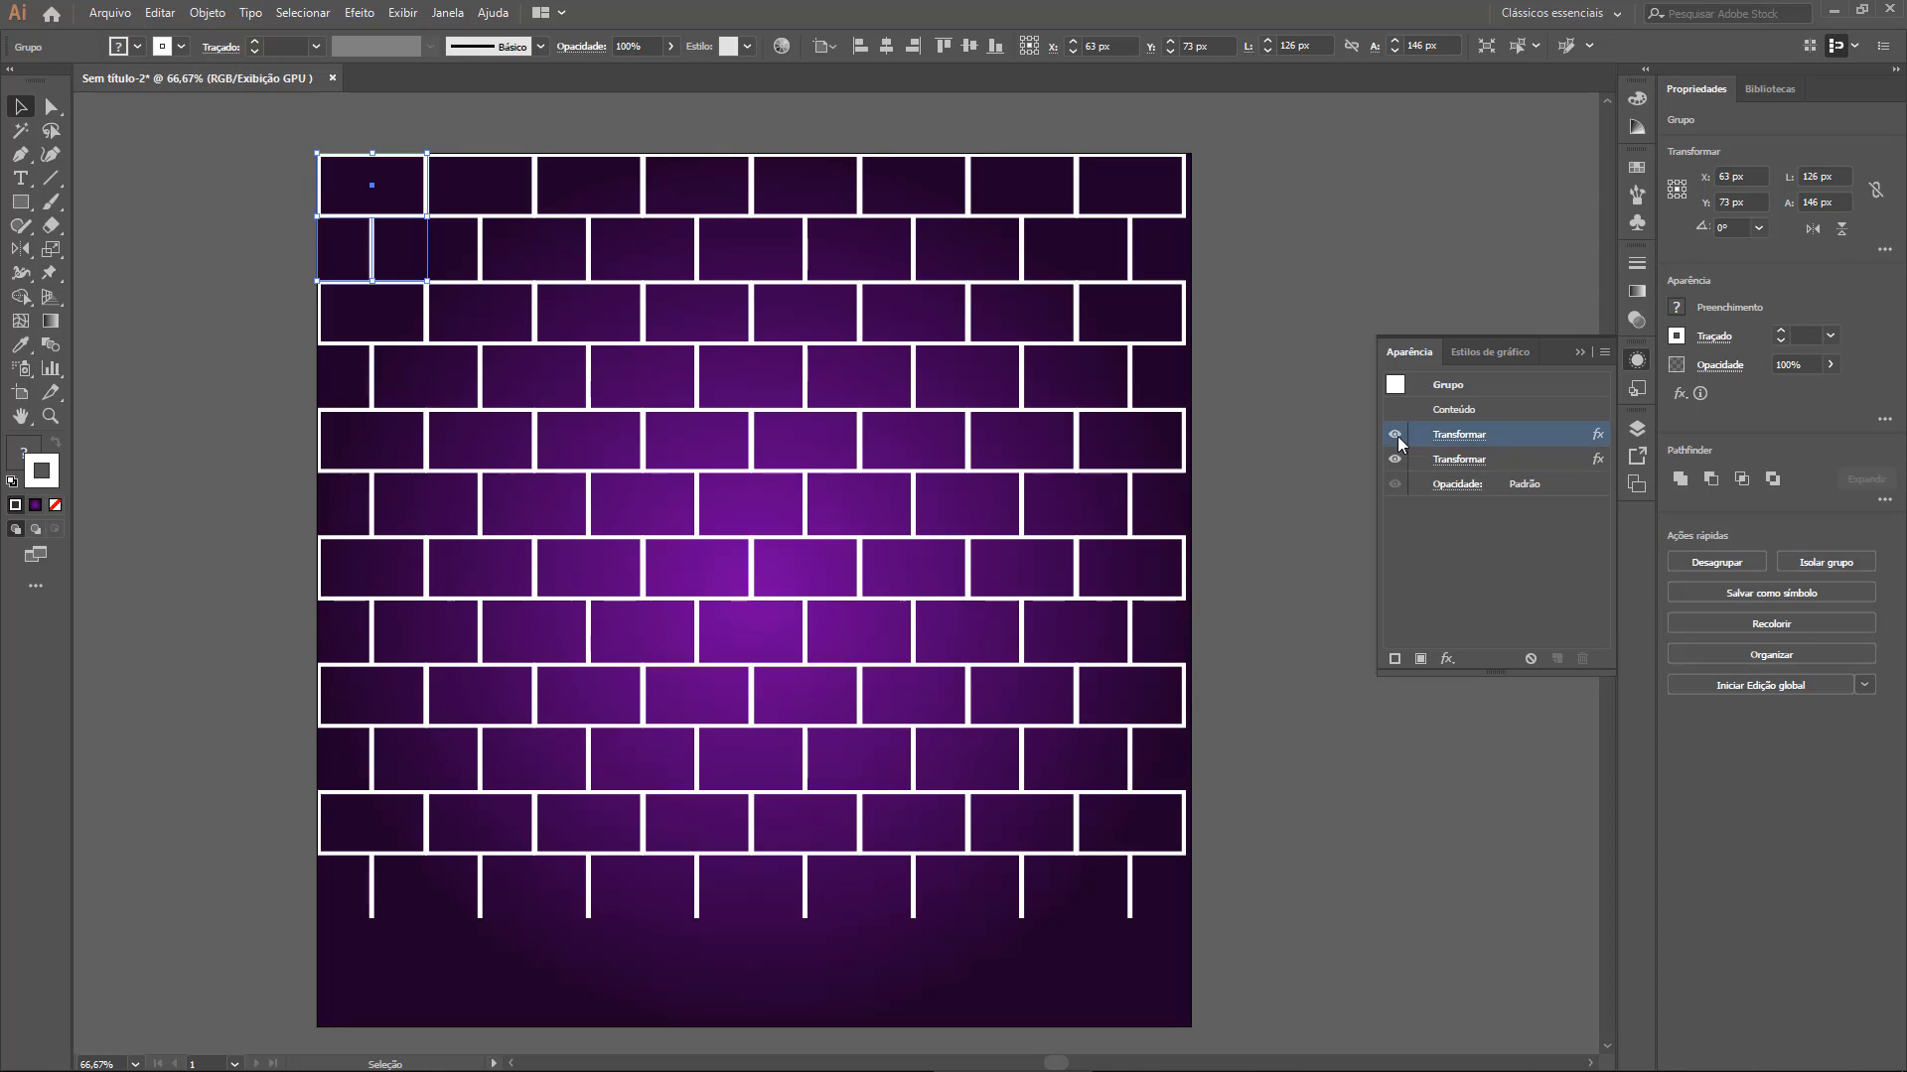
pyautogui.click(1395, 435)
pyautogui.click(1395, 435)
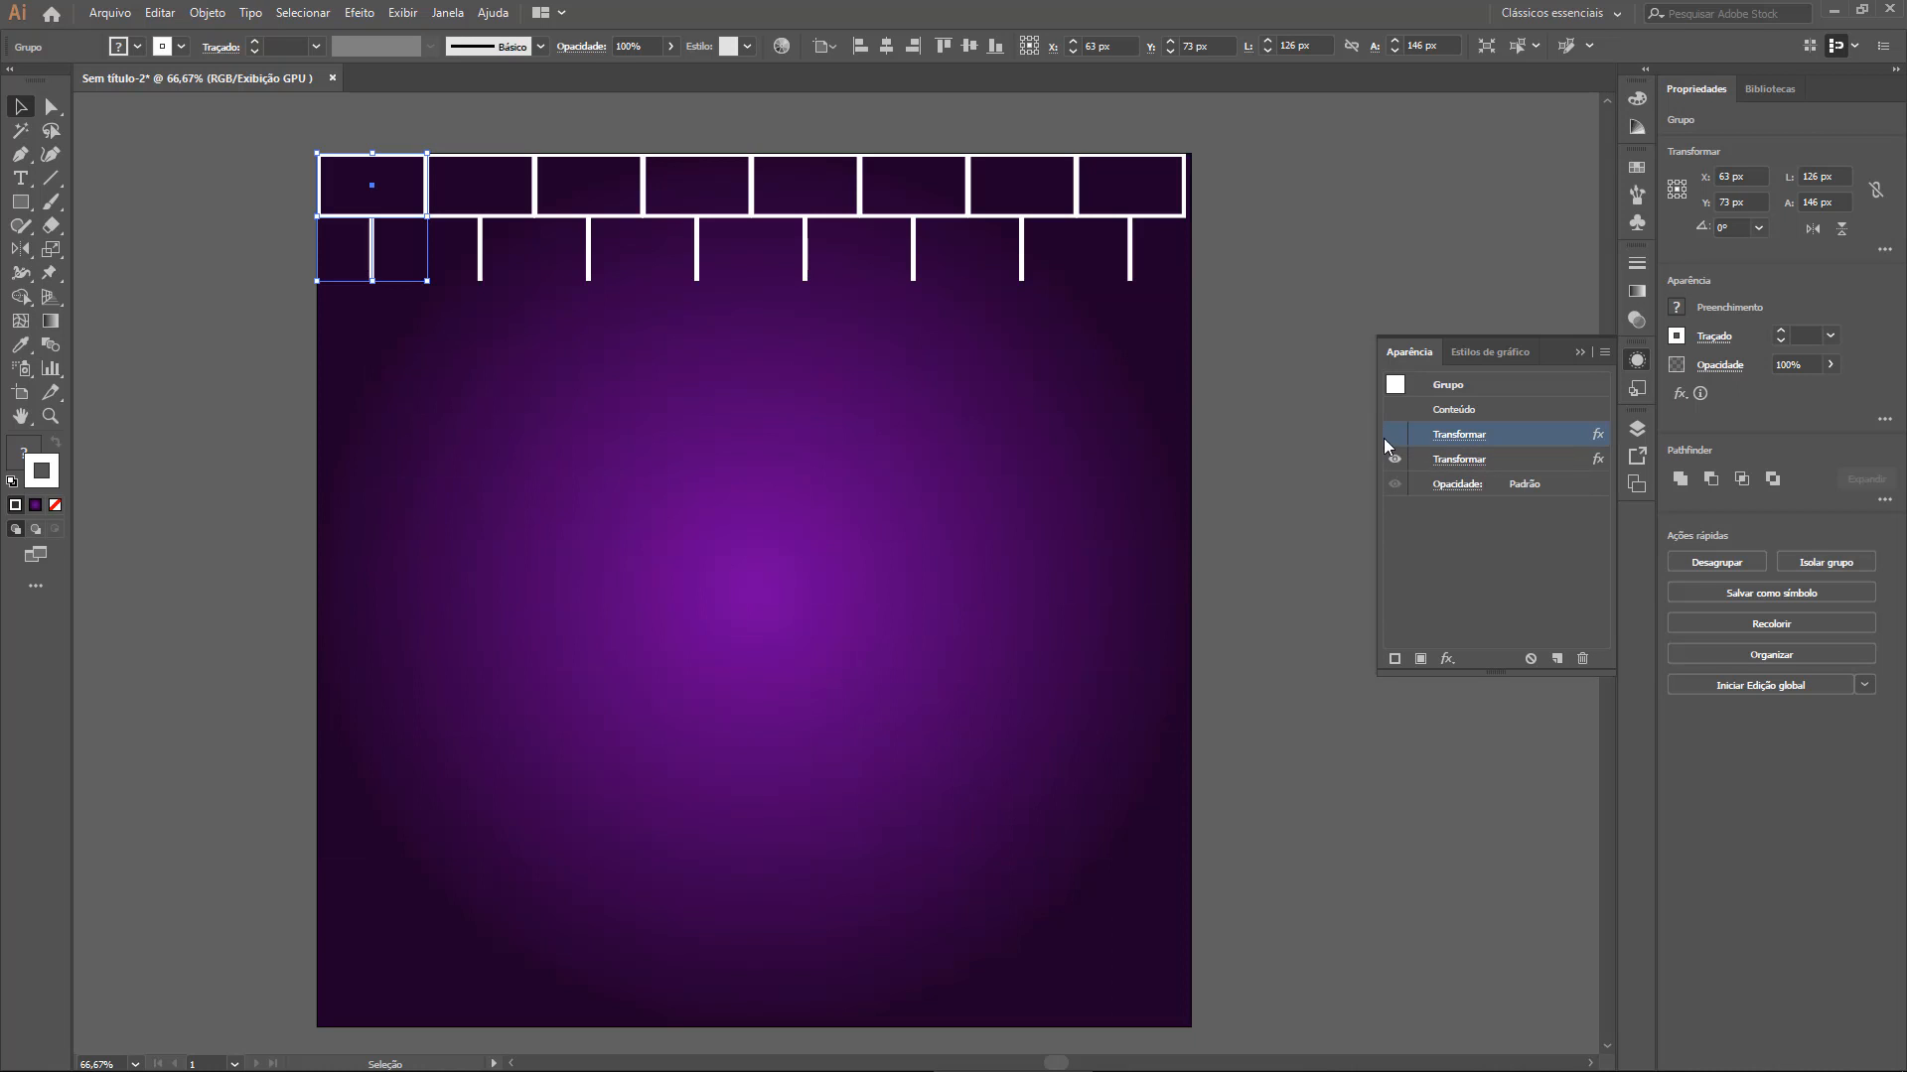
pyautogui.click(1396, 435)
pyautogui.click(1395, 458)
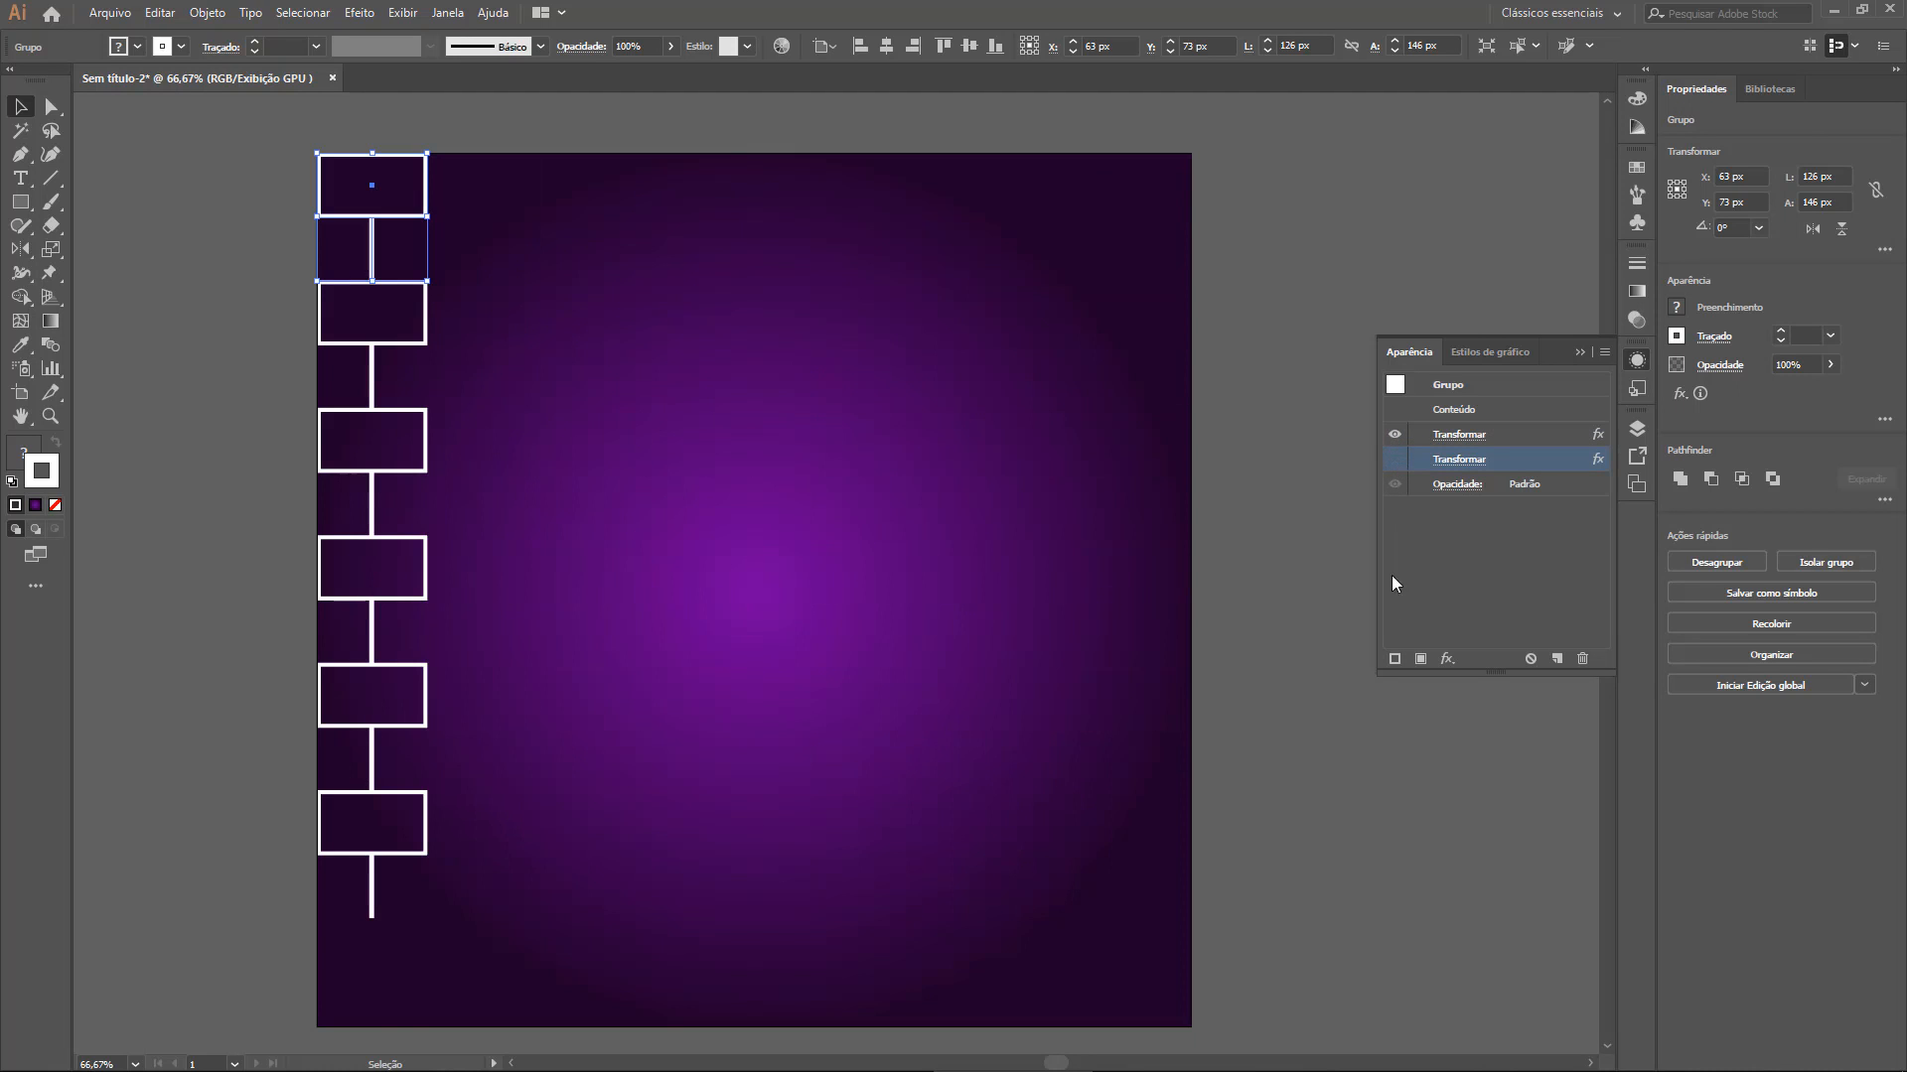
pyautogui.click(1395, 459)
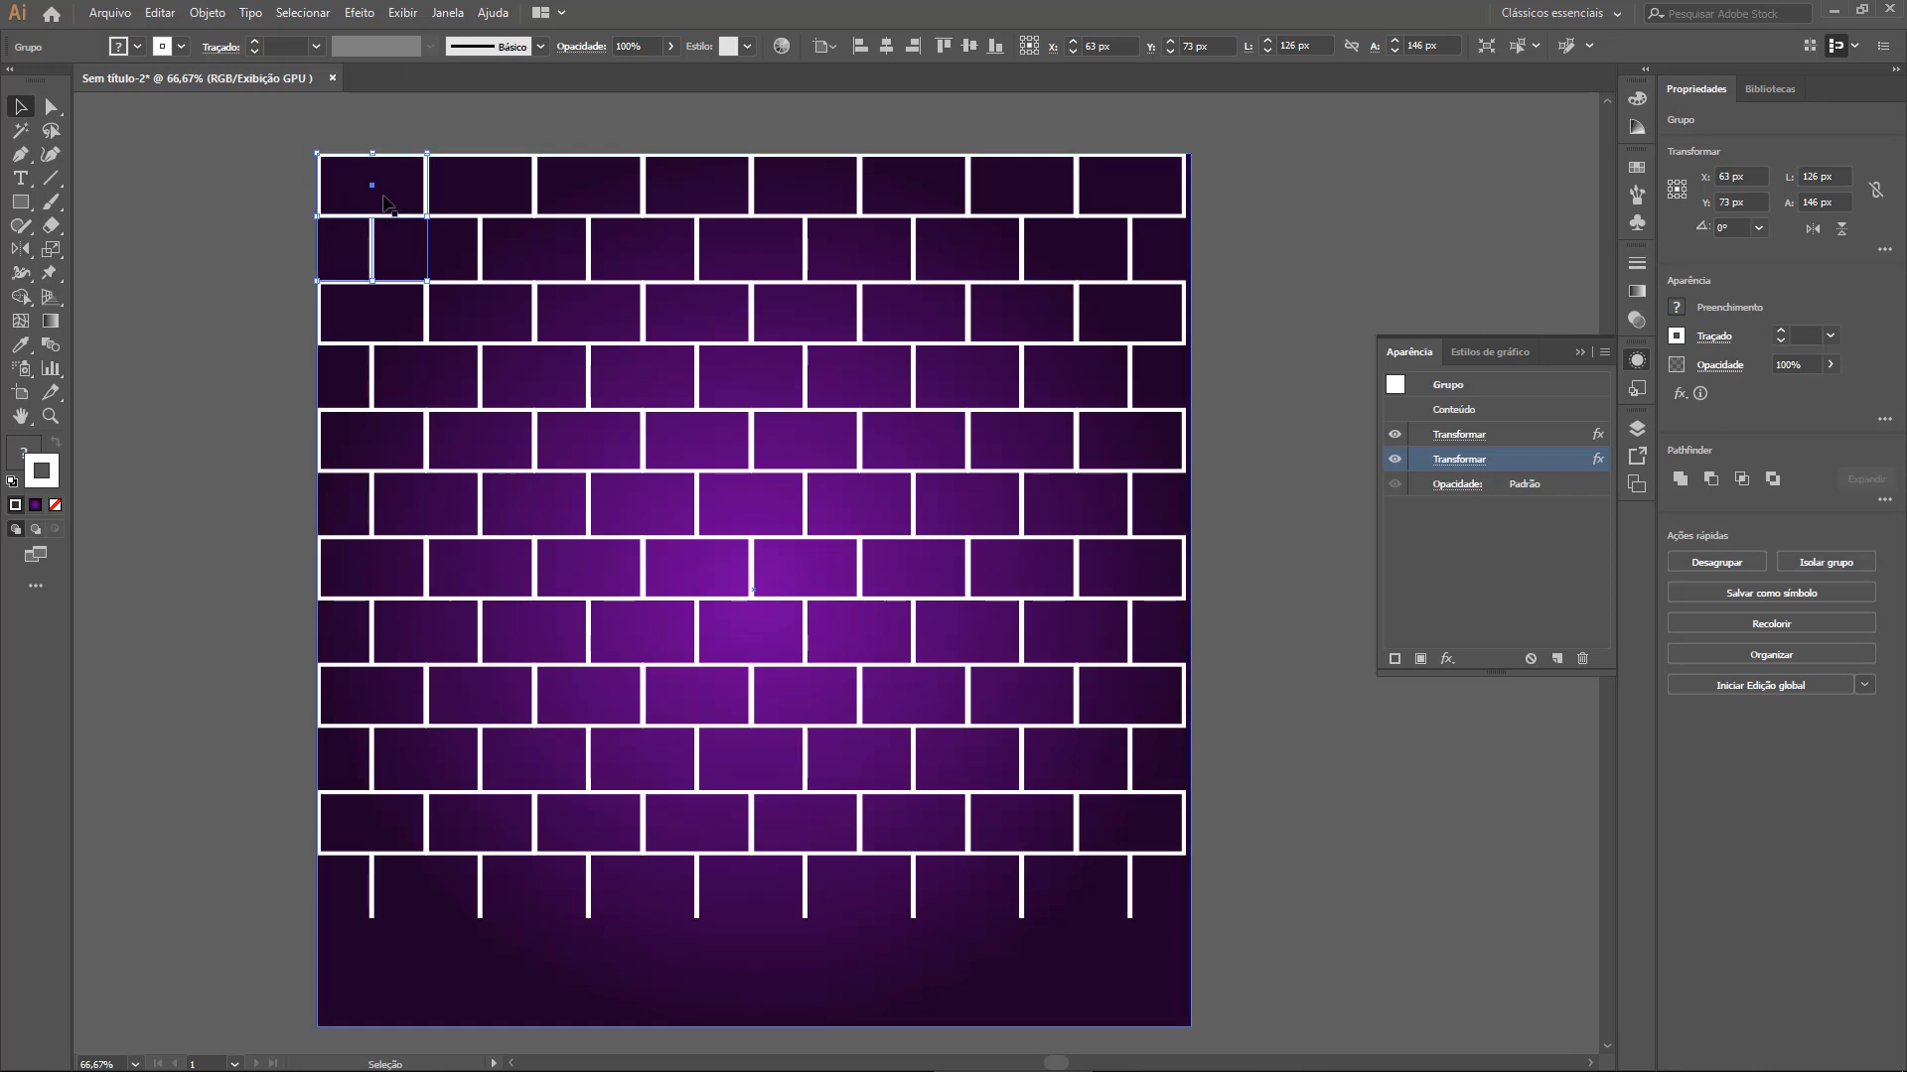
# Expand the brick group's appearance into real copies, then expand only their strokes, with fill expansion switched off
pyautogui.click(208, 13)
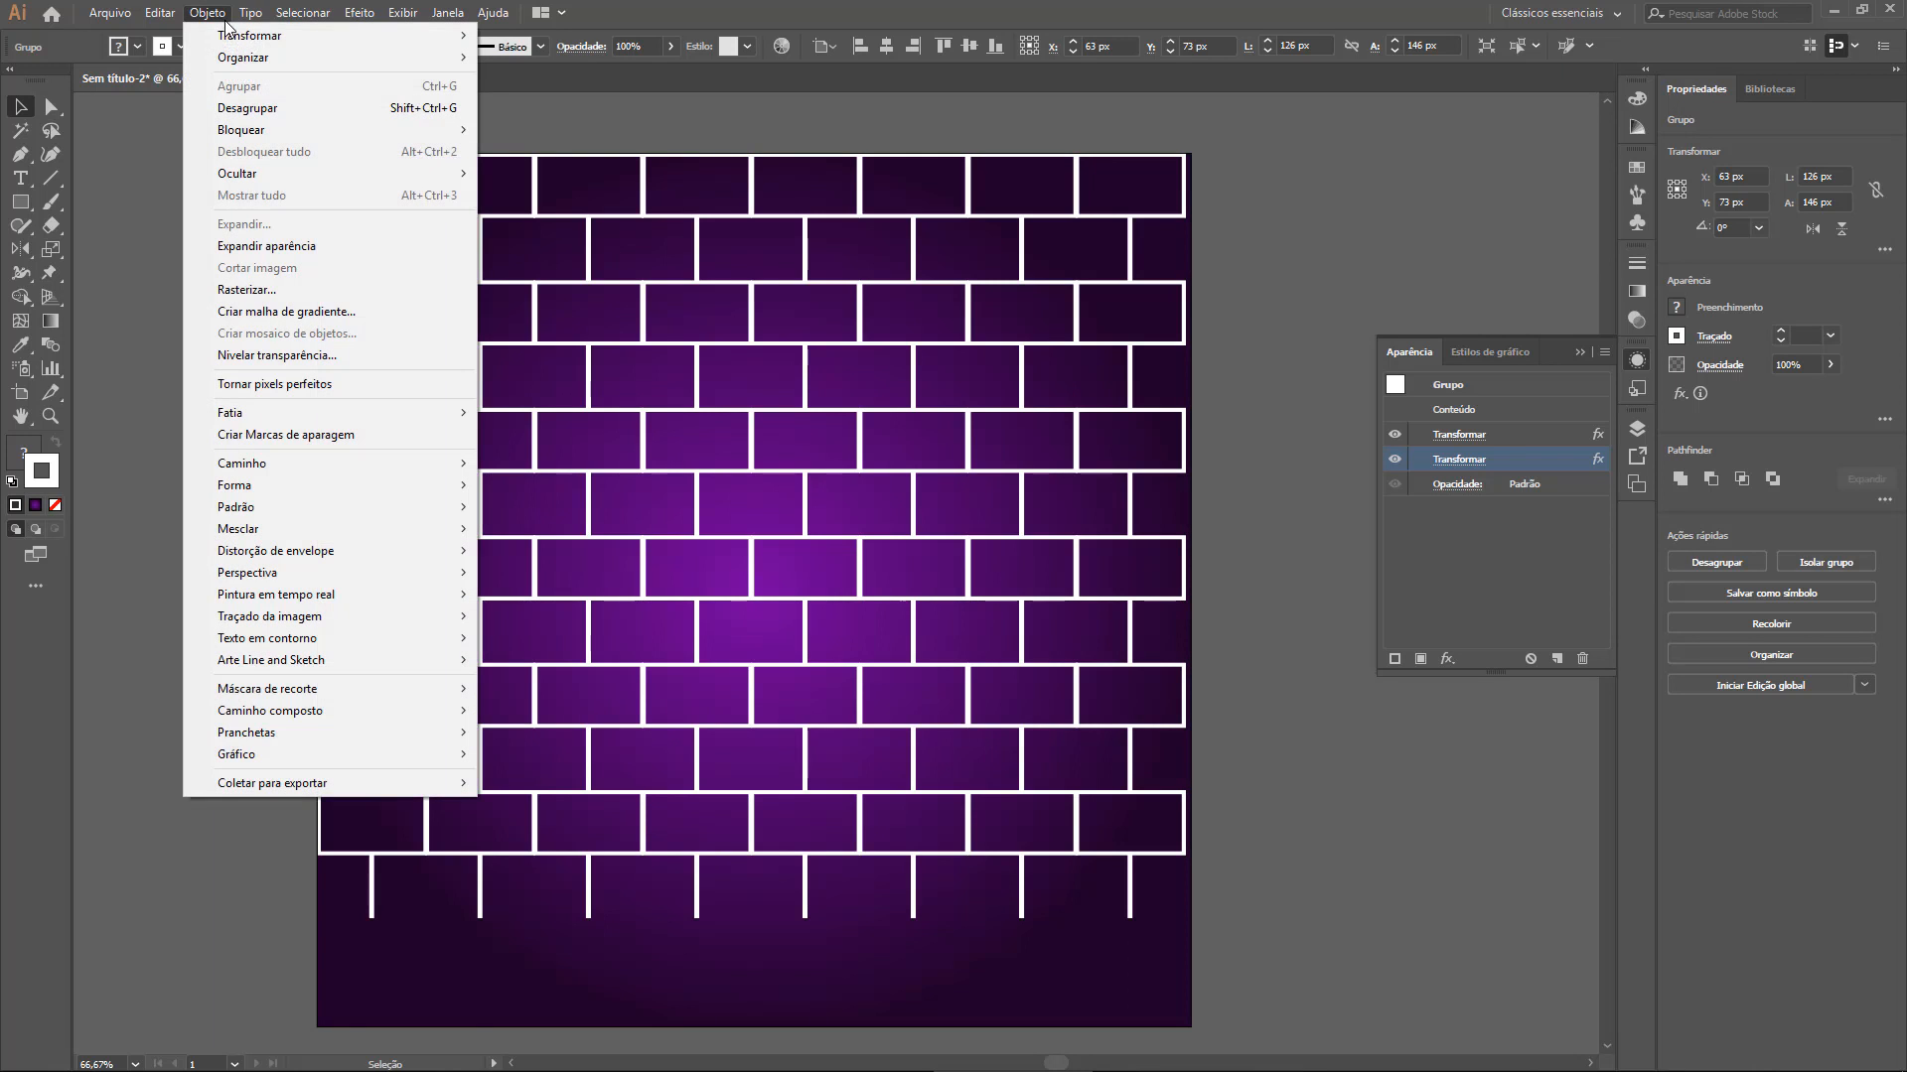
pyautogui.click(298, 247)
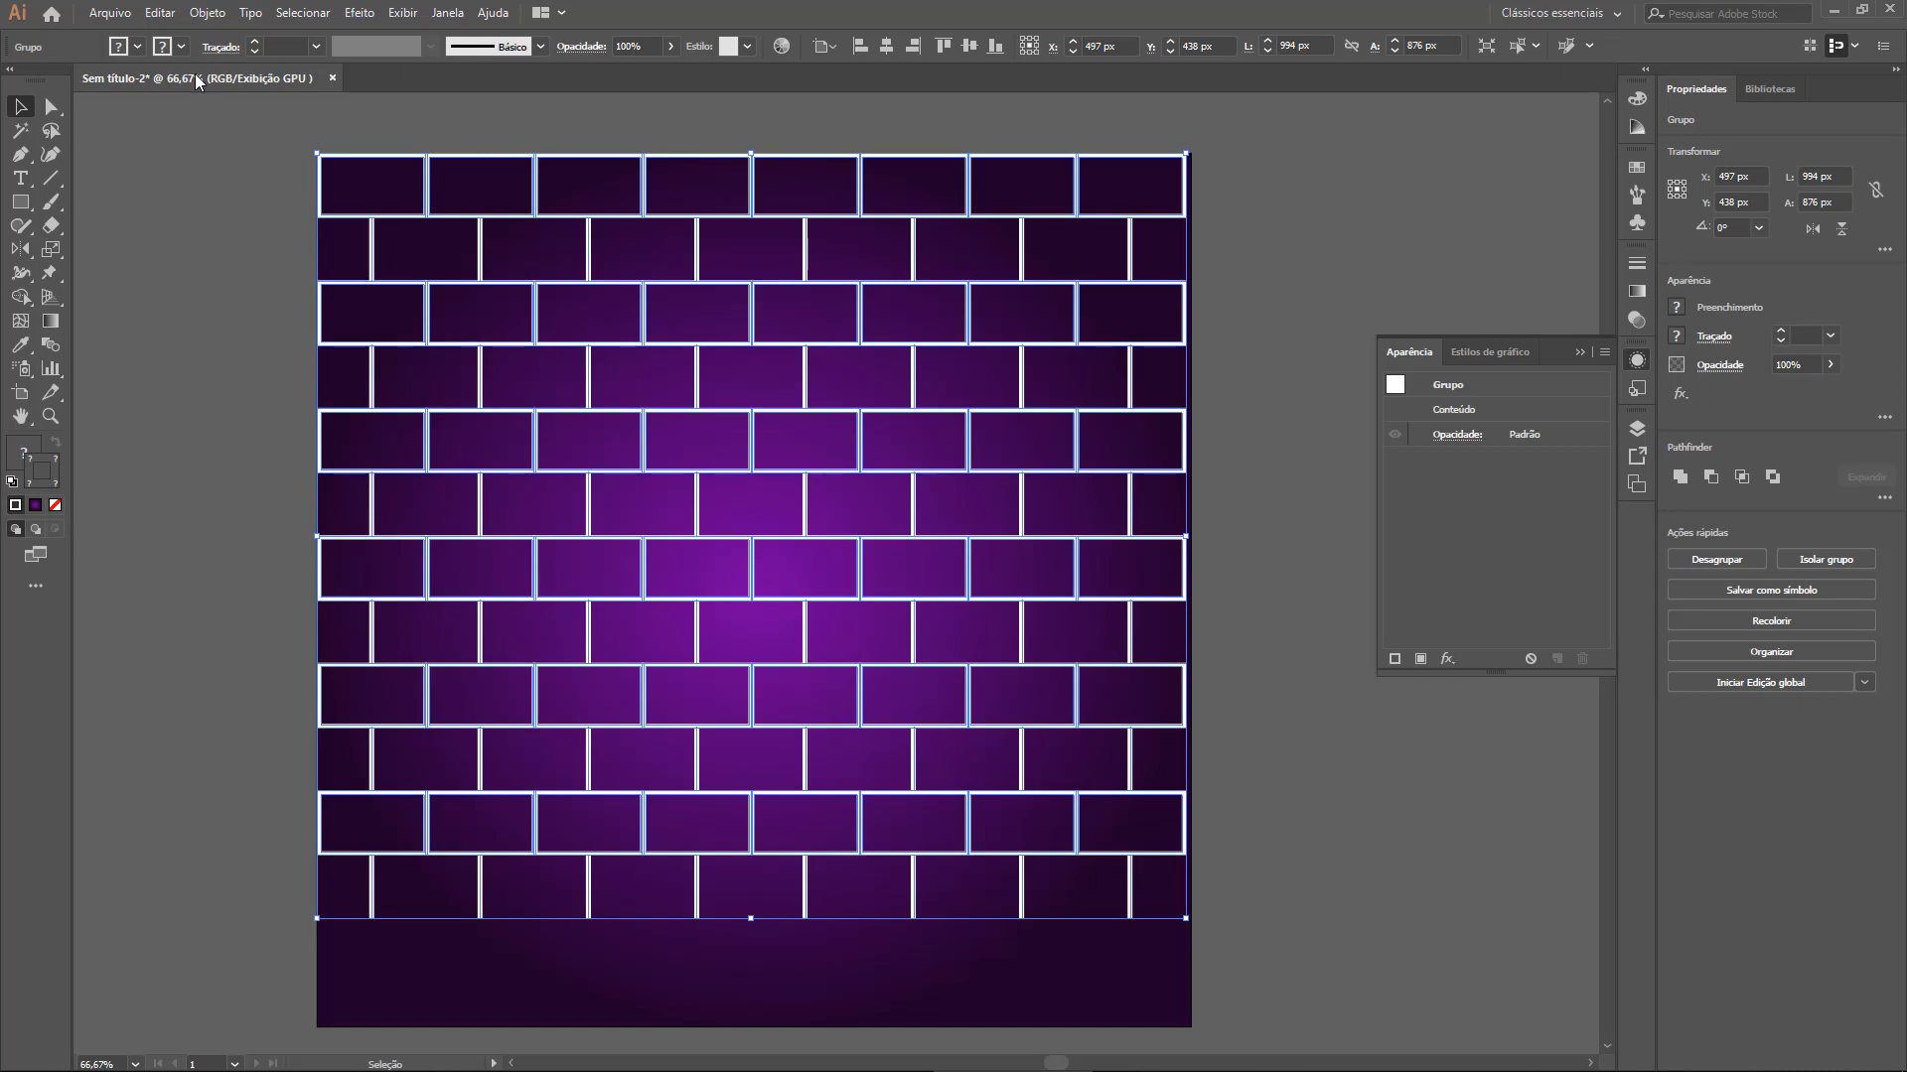
pyautogui.click(197, 13)
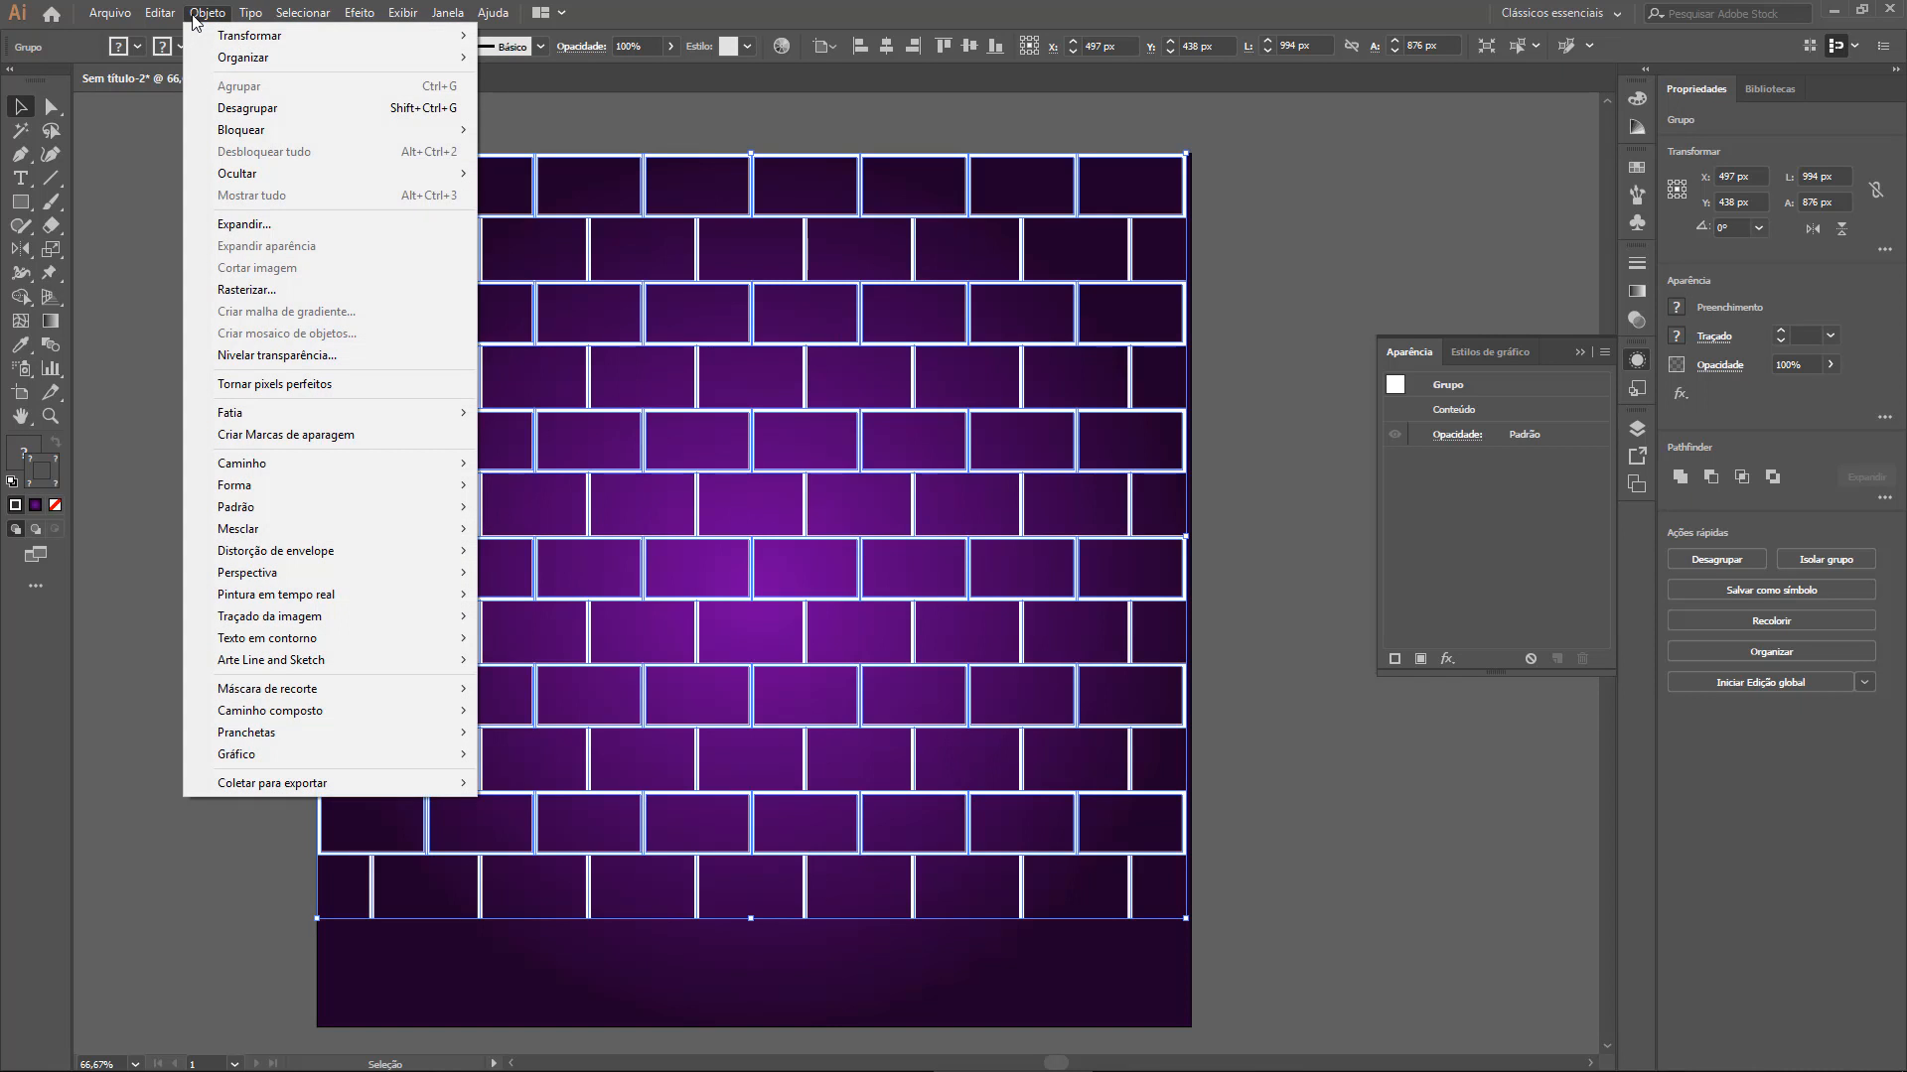
pyautogui.click(263, 225)
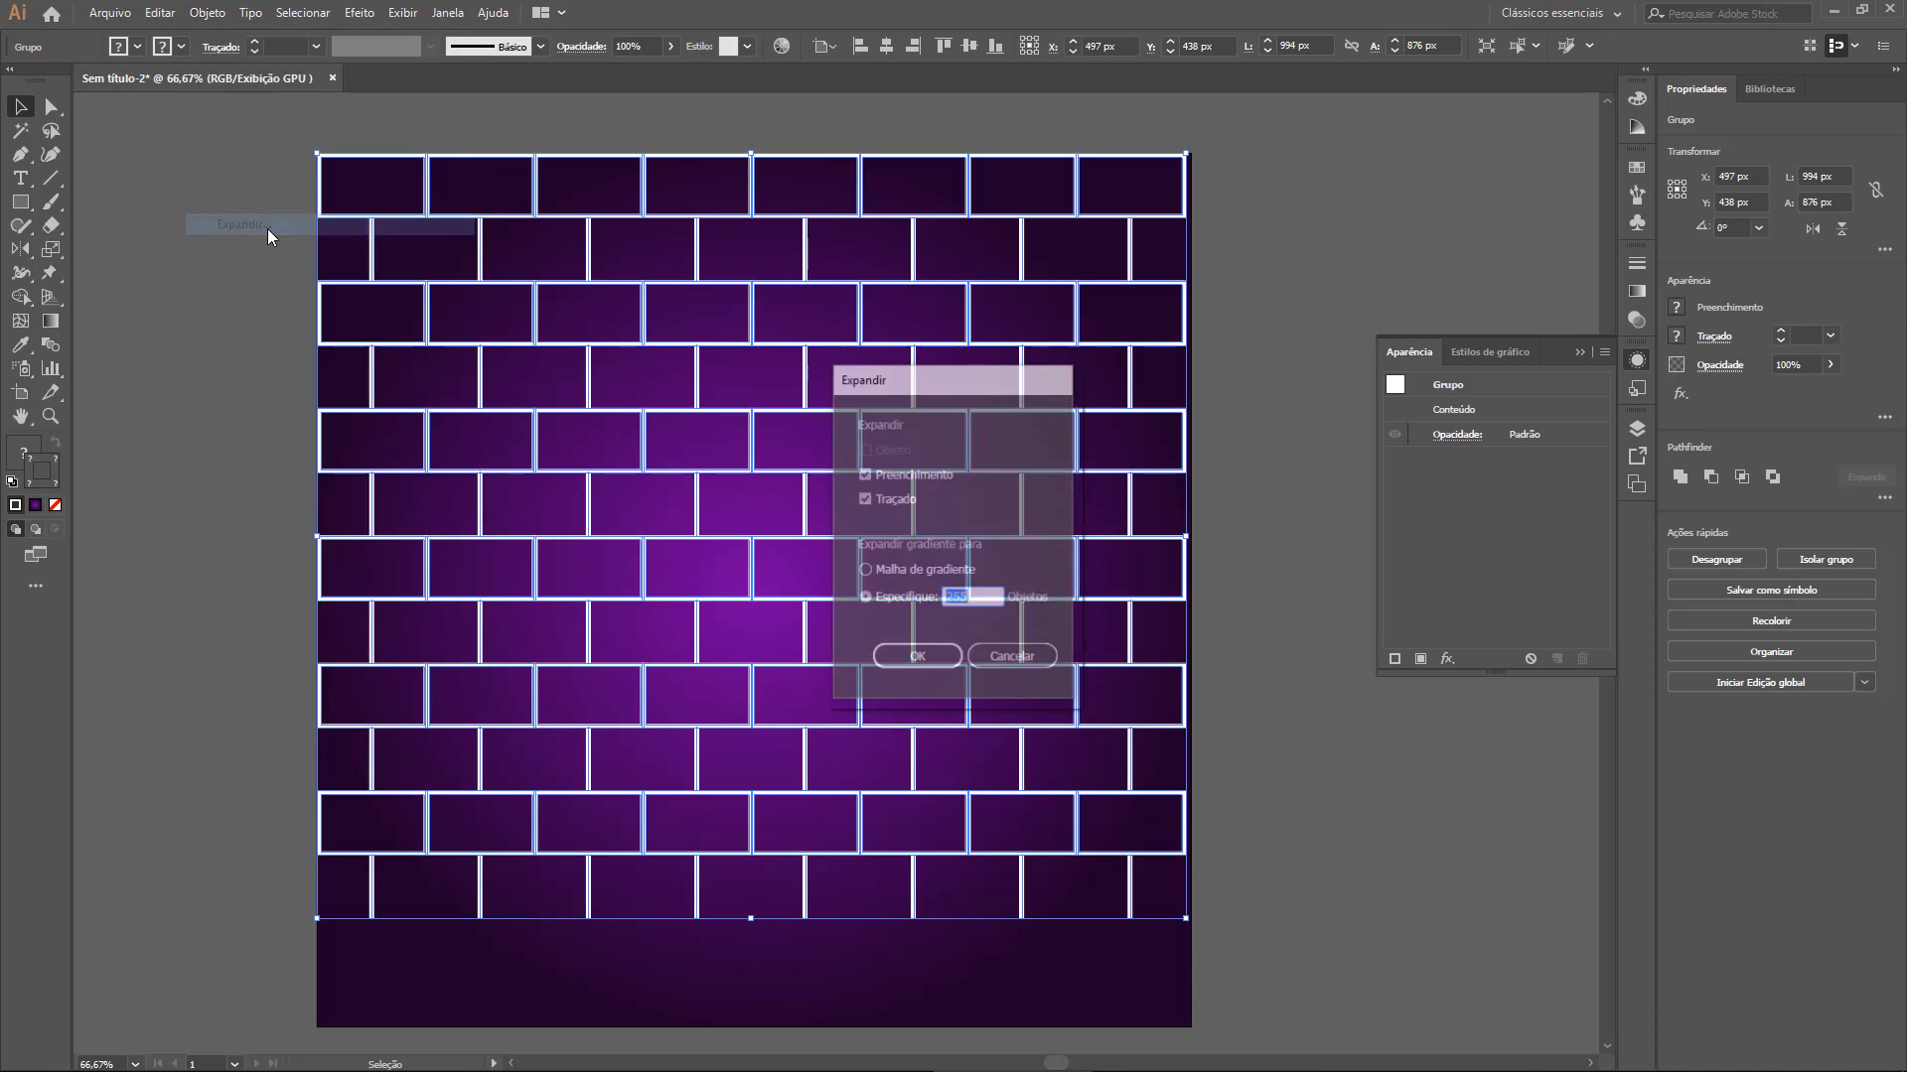
pyautogui.click(865, 473)
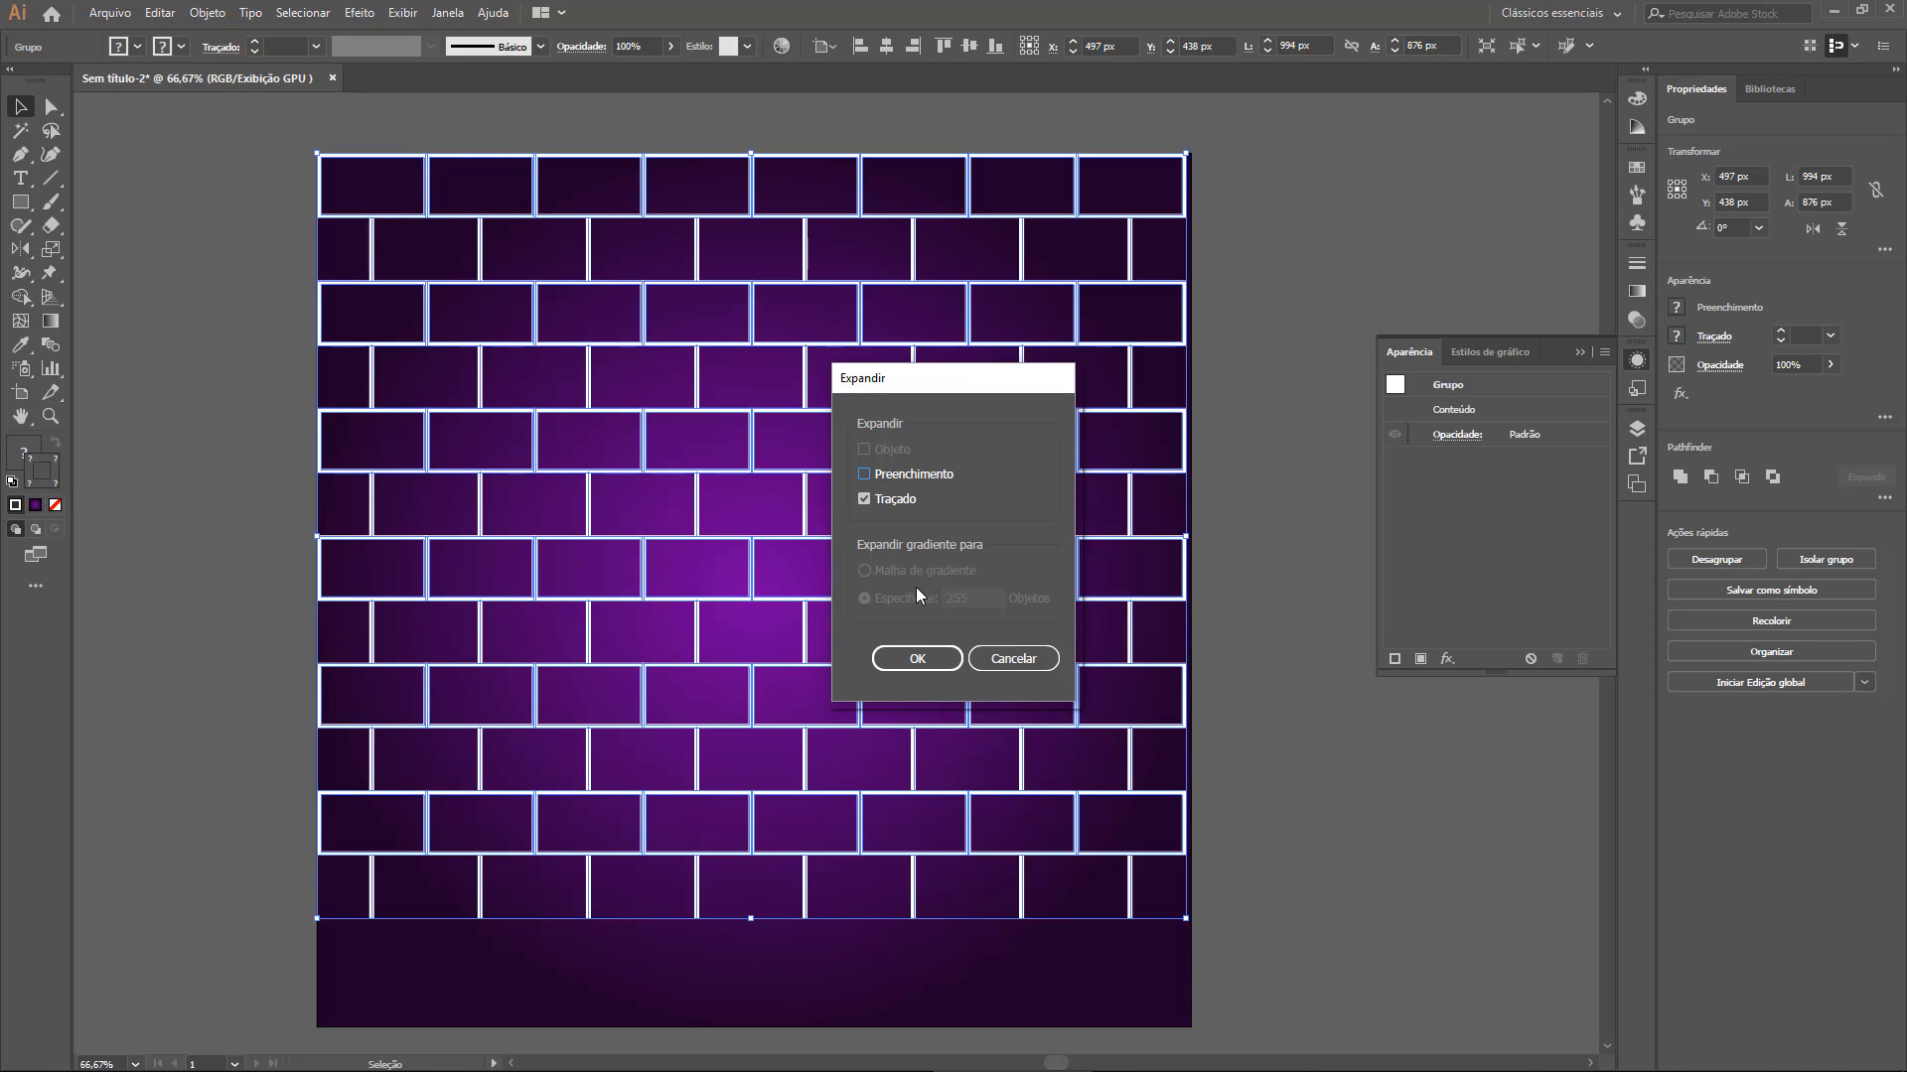
pyautogui.click(919, 658)
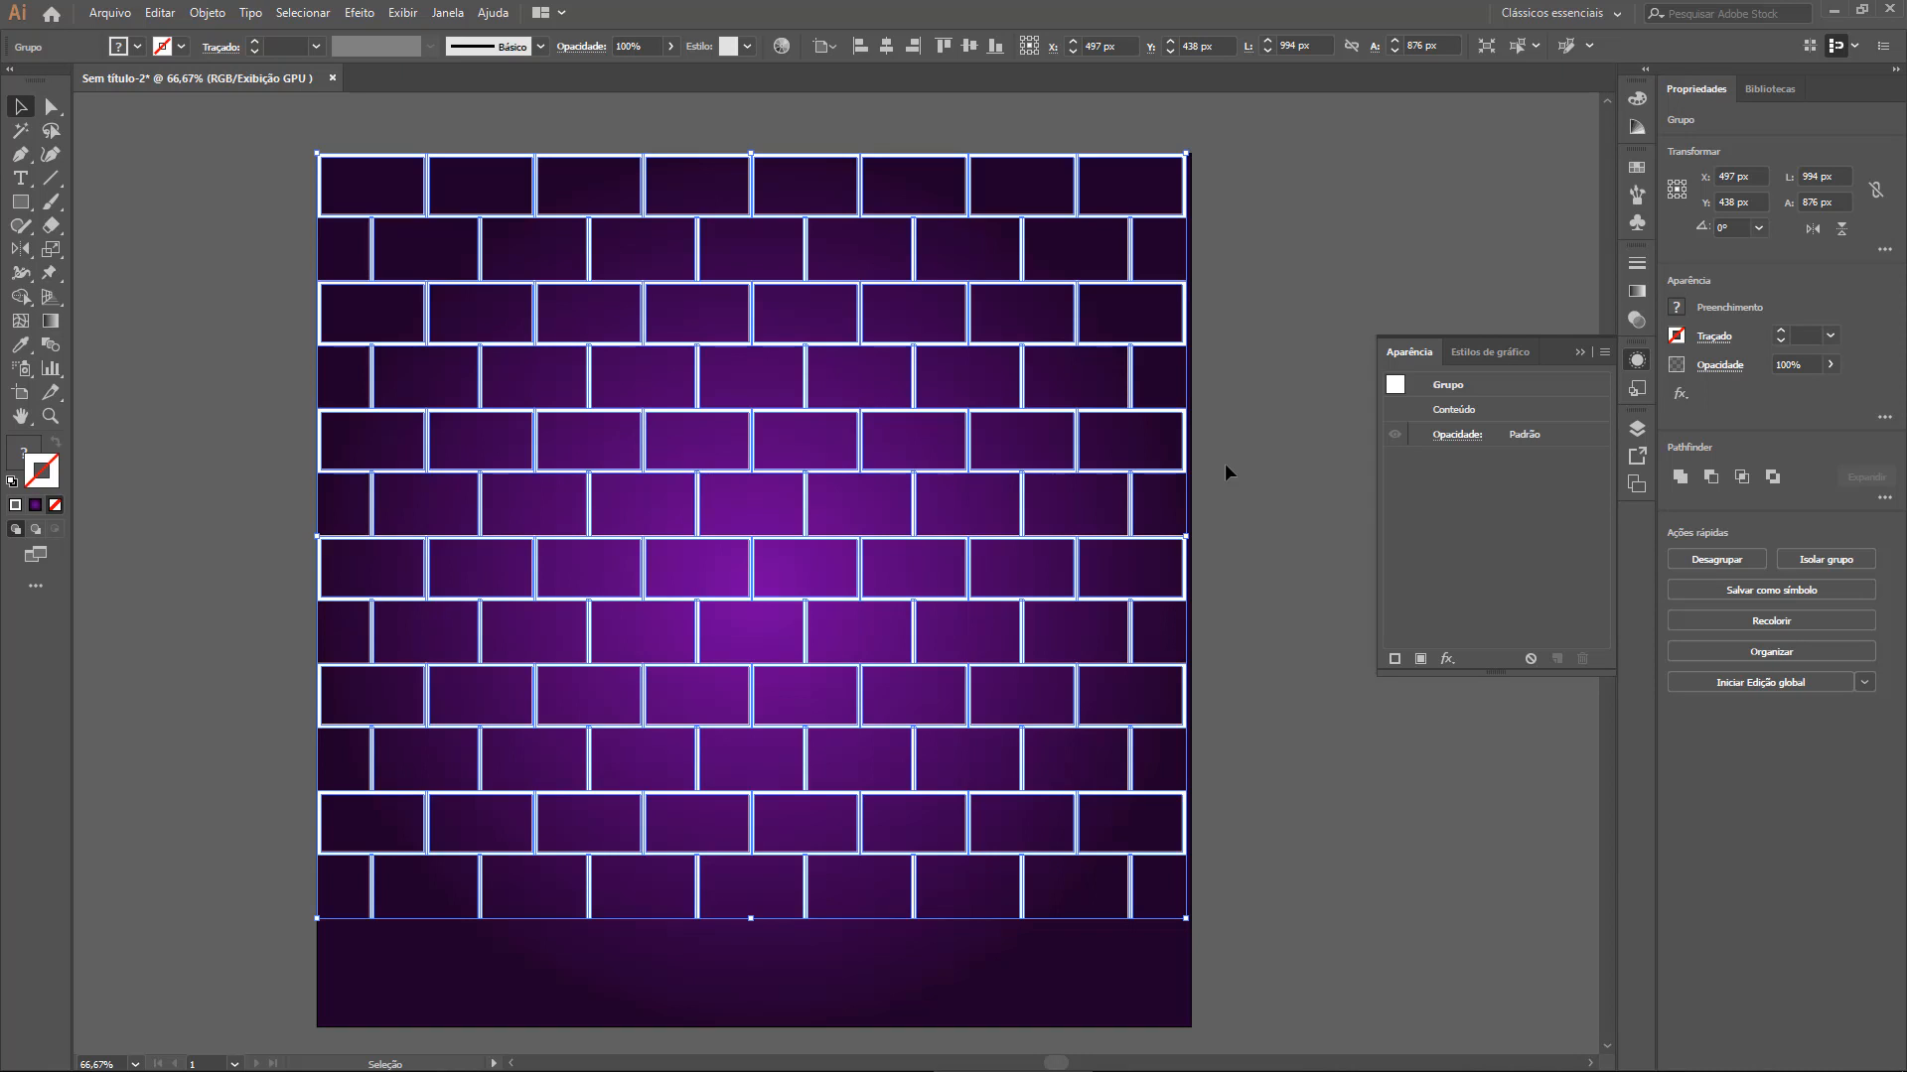
# Unite all the expanded brick strokes into a single shape with Pathfinder, undoing any accidental move of the wall
pyautogui.click(446, 13)
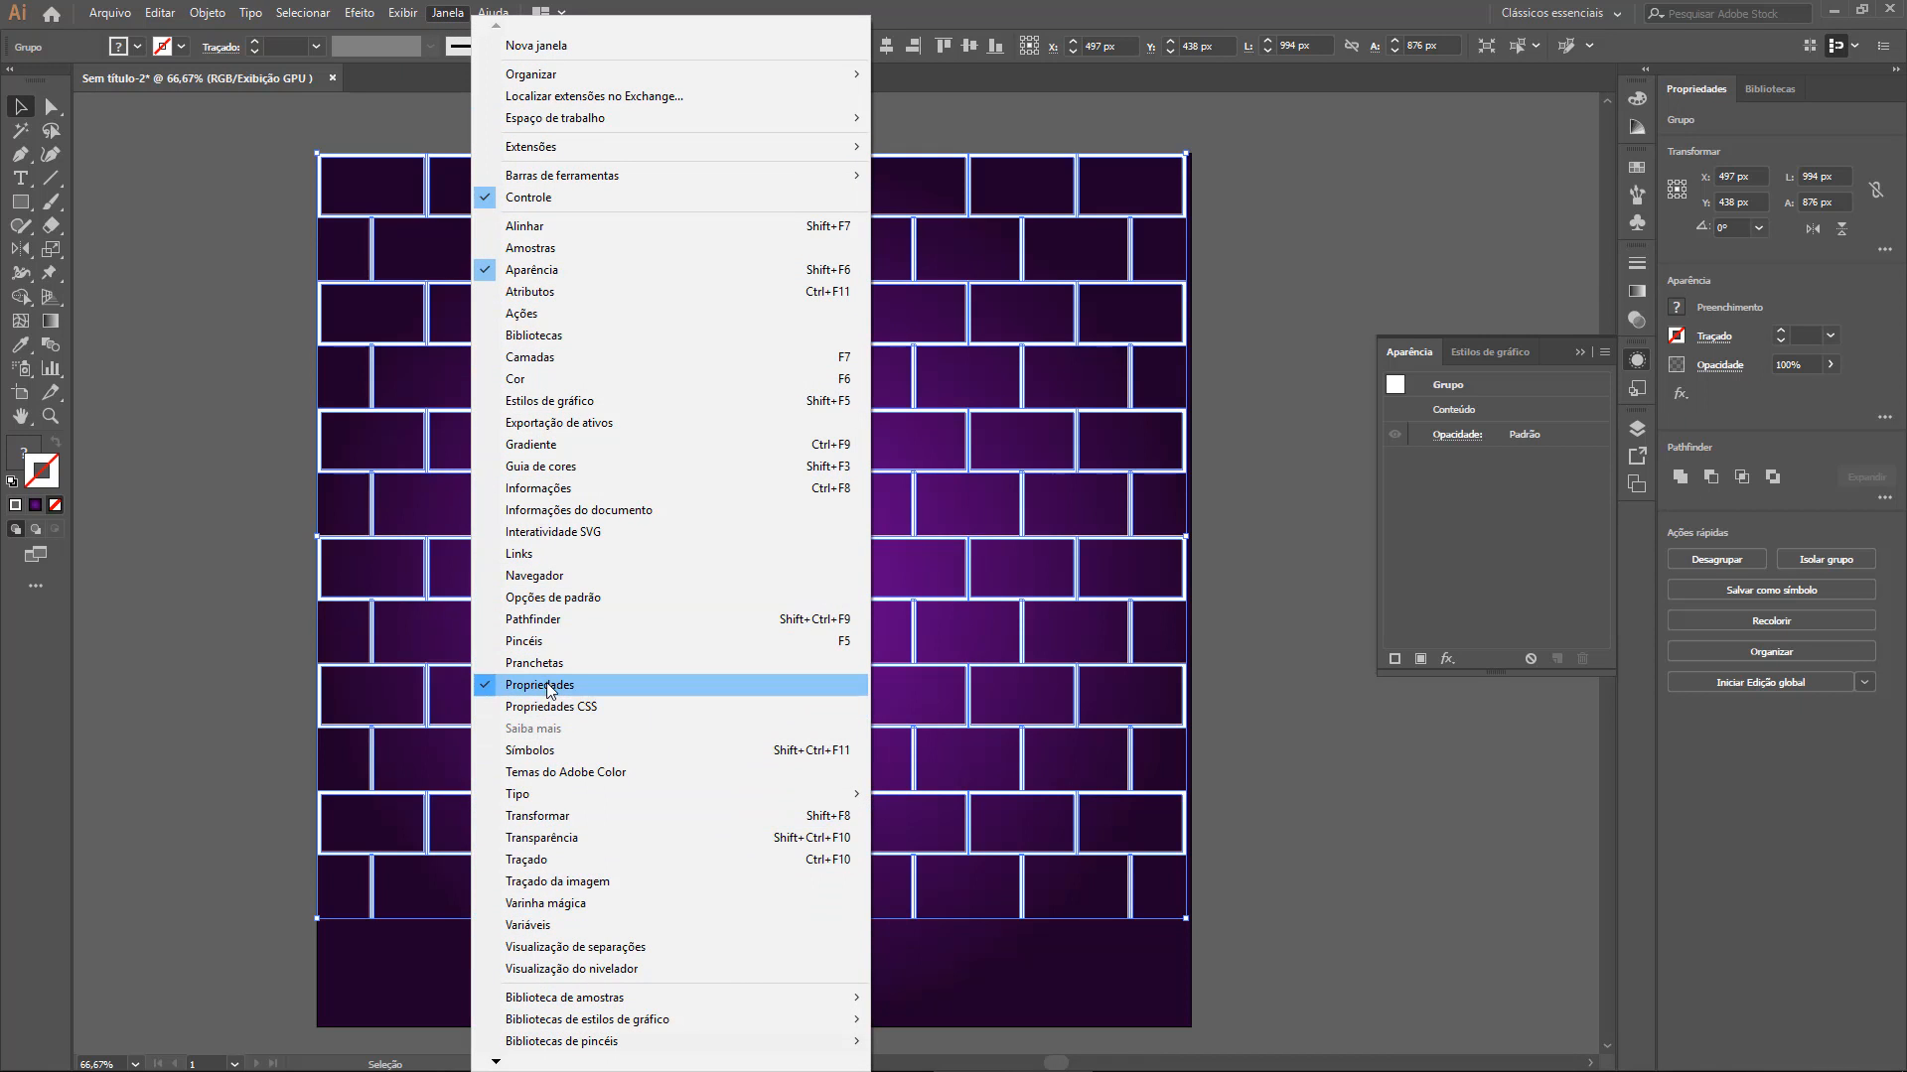
pyautogui.click(536, 619)
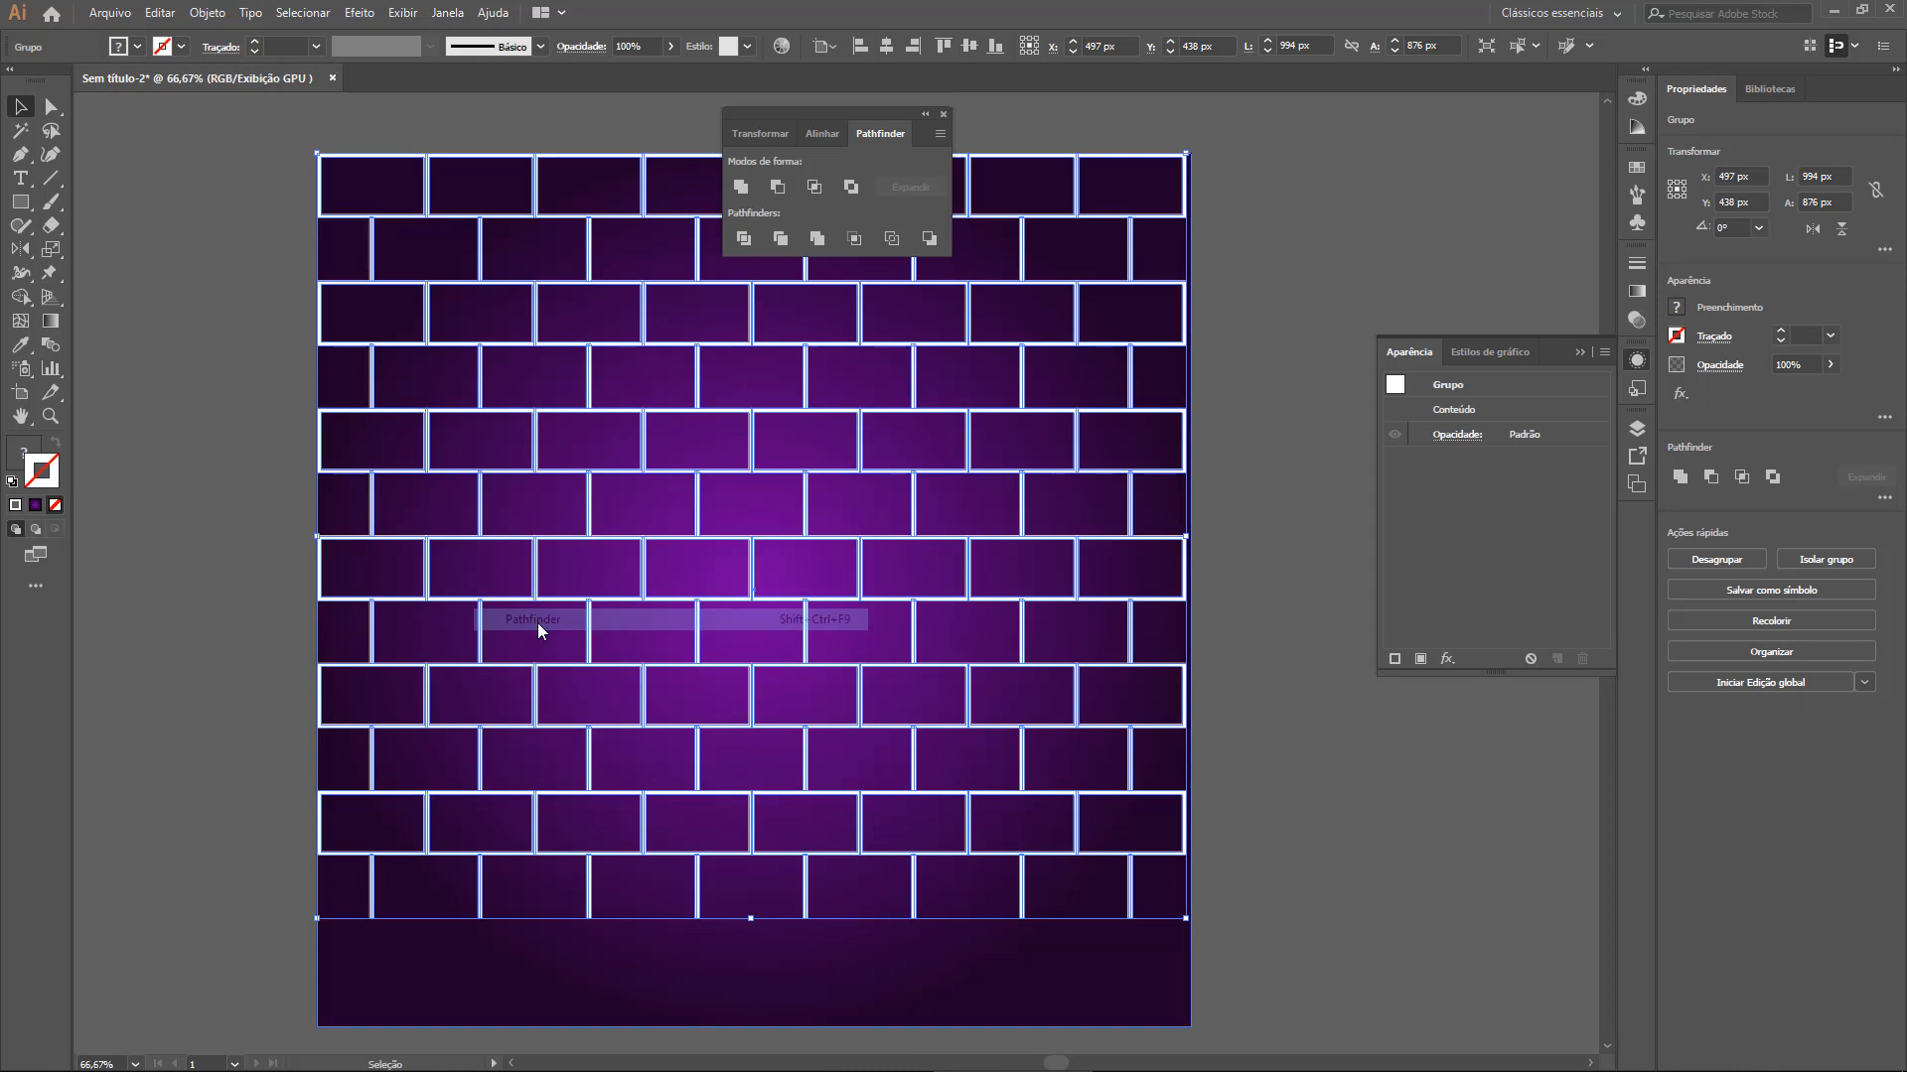
pyautogui.moveTo(796, 110); pyautogui.dragTo(1311, 131)
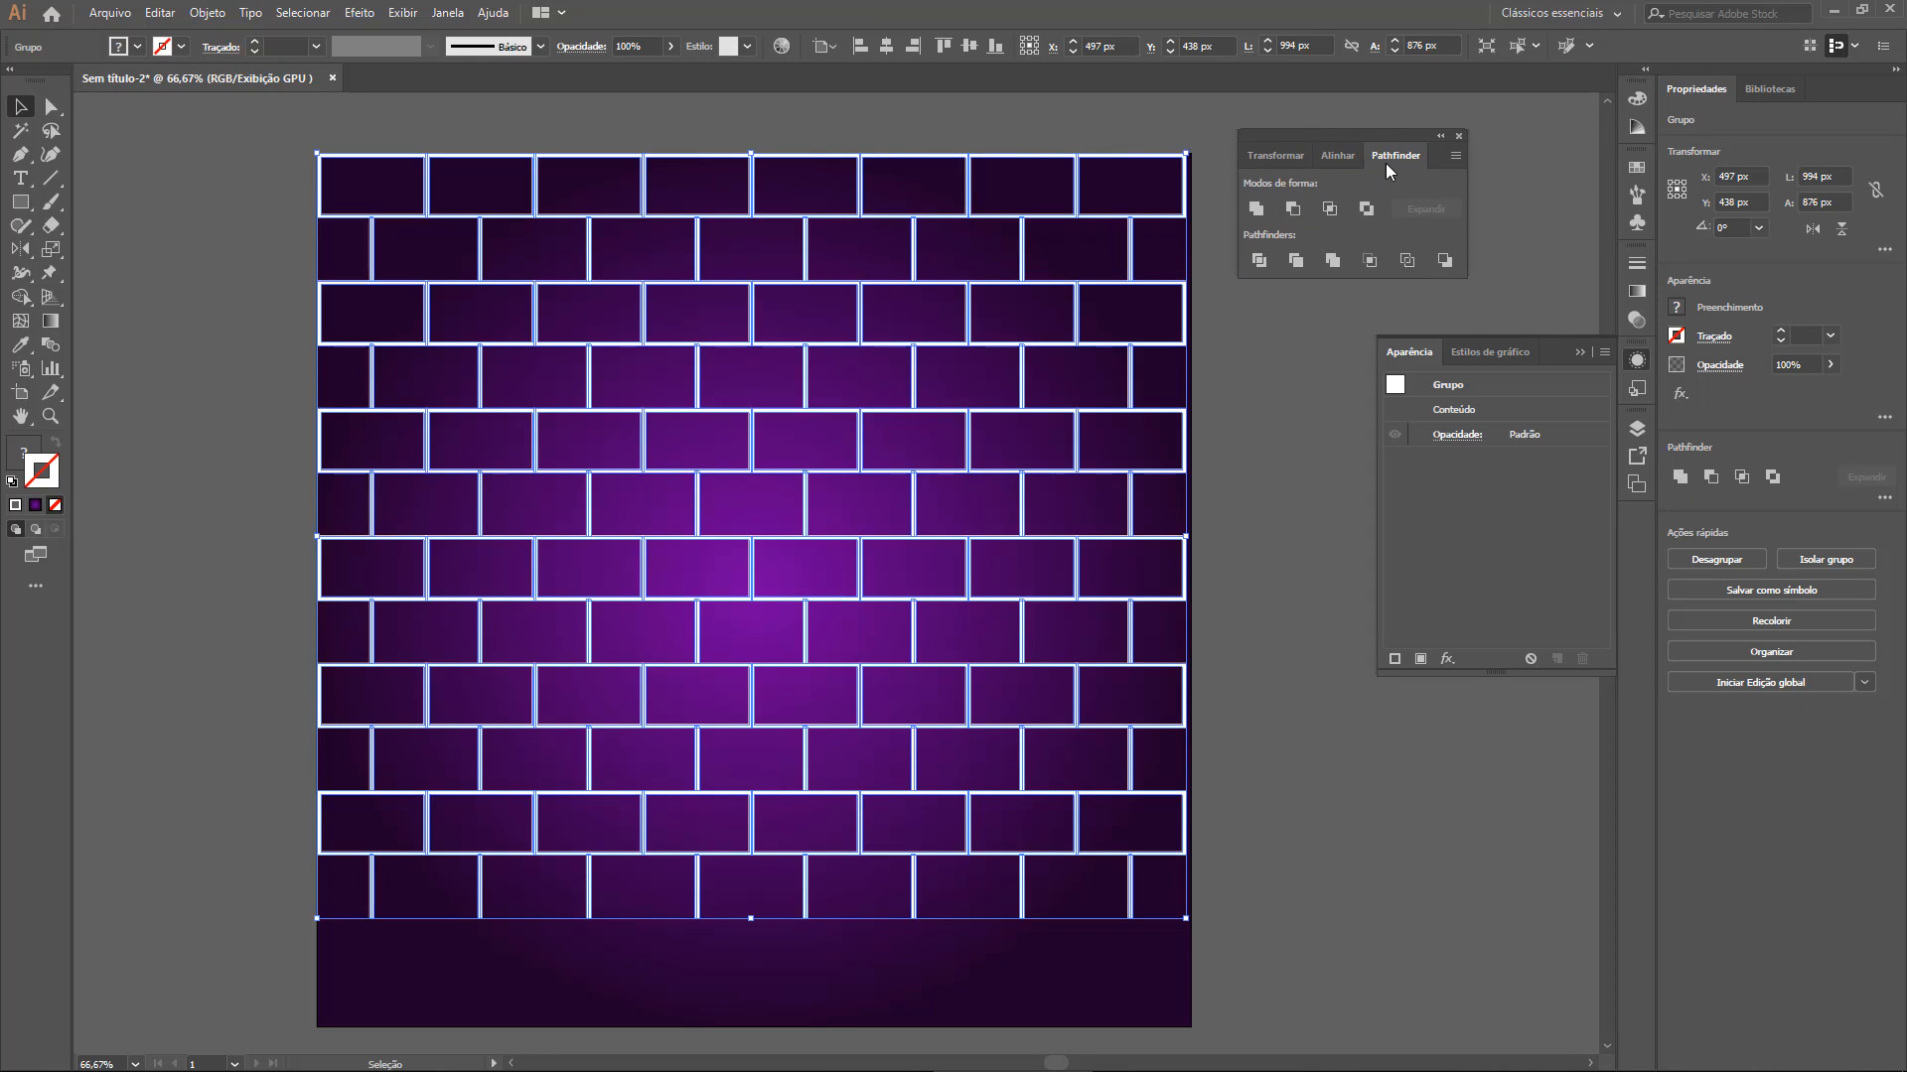
pyautogui.click(1256, 210)
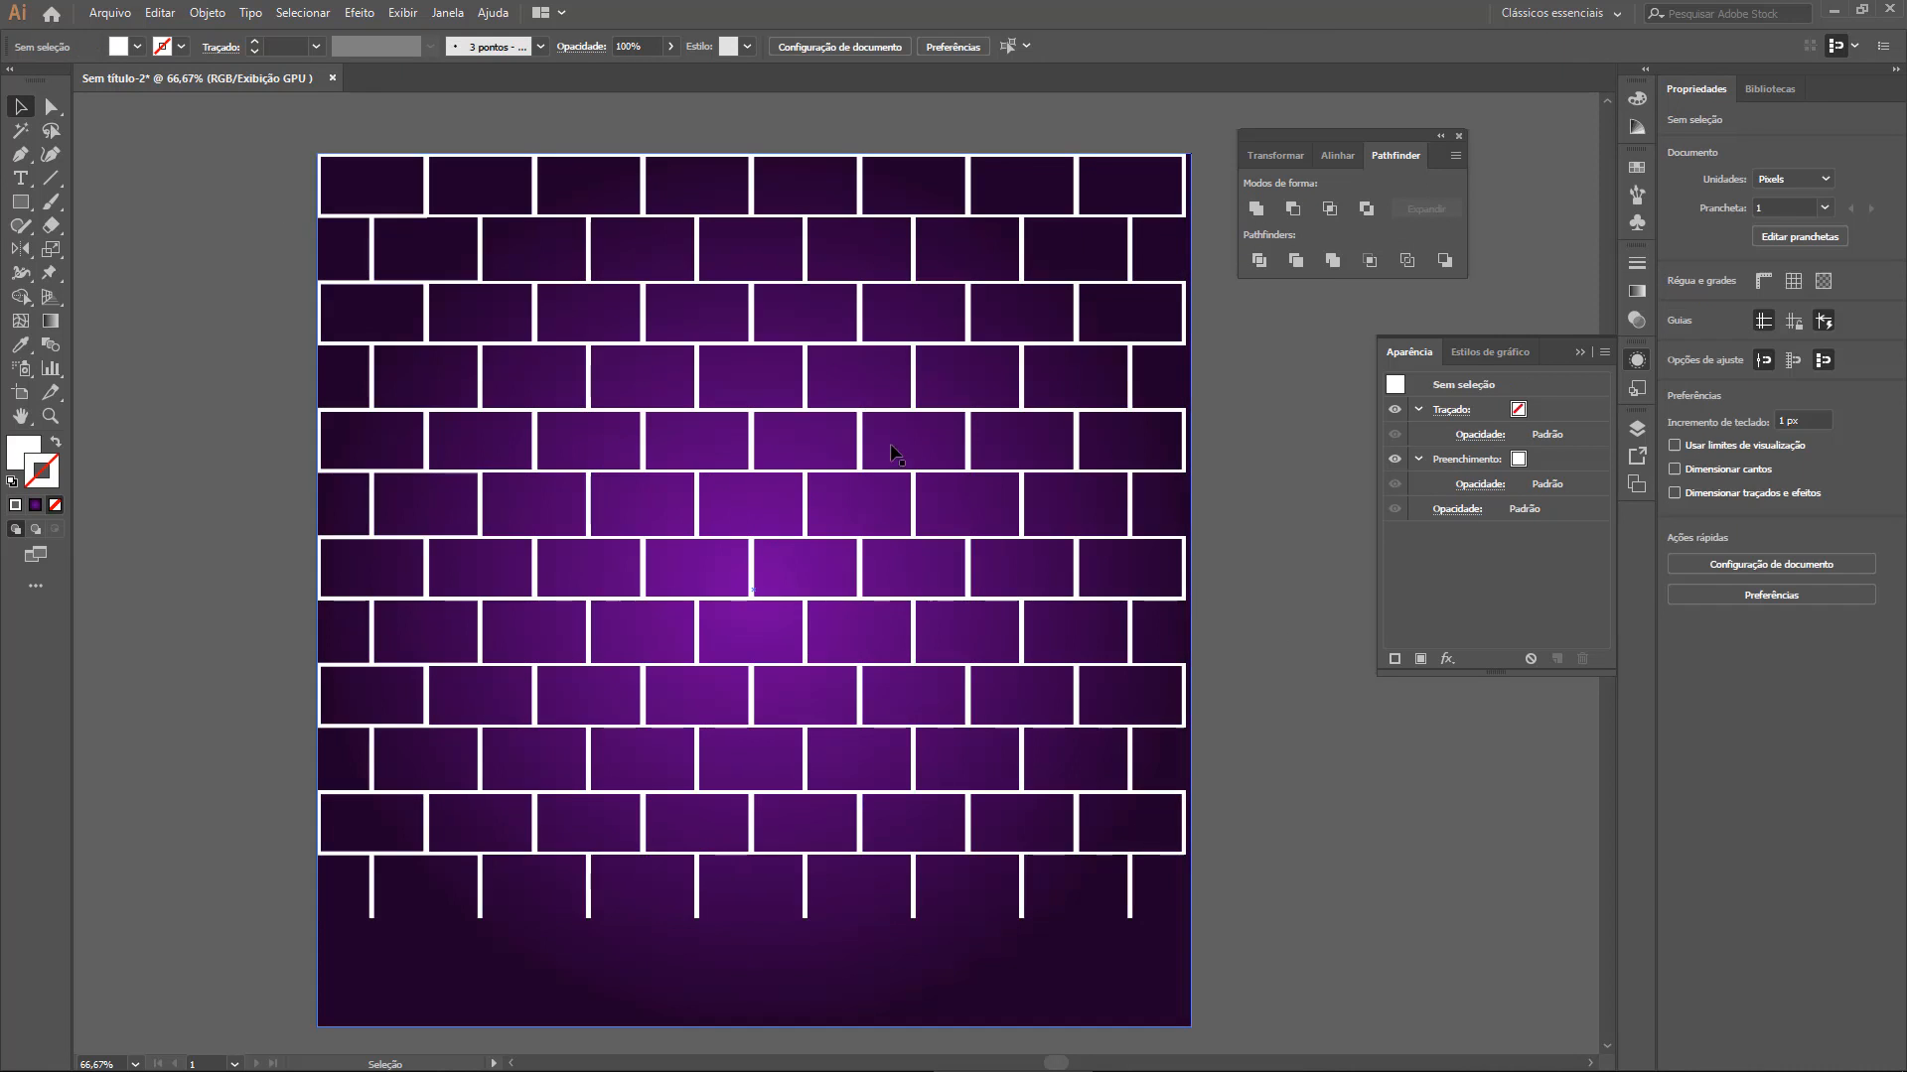
pyautogui.moveTo(881, 481); pyautogui.dragTo(709, 355)
pyautogui.hotkey('ctrl', 'z')
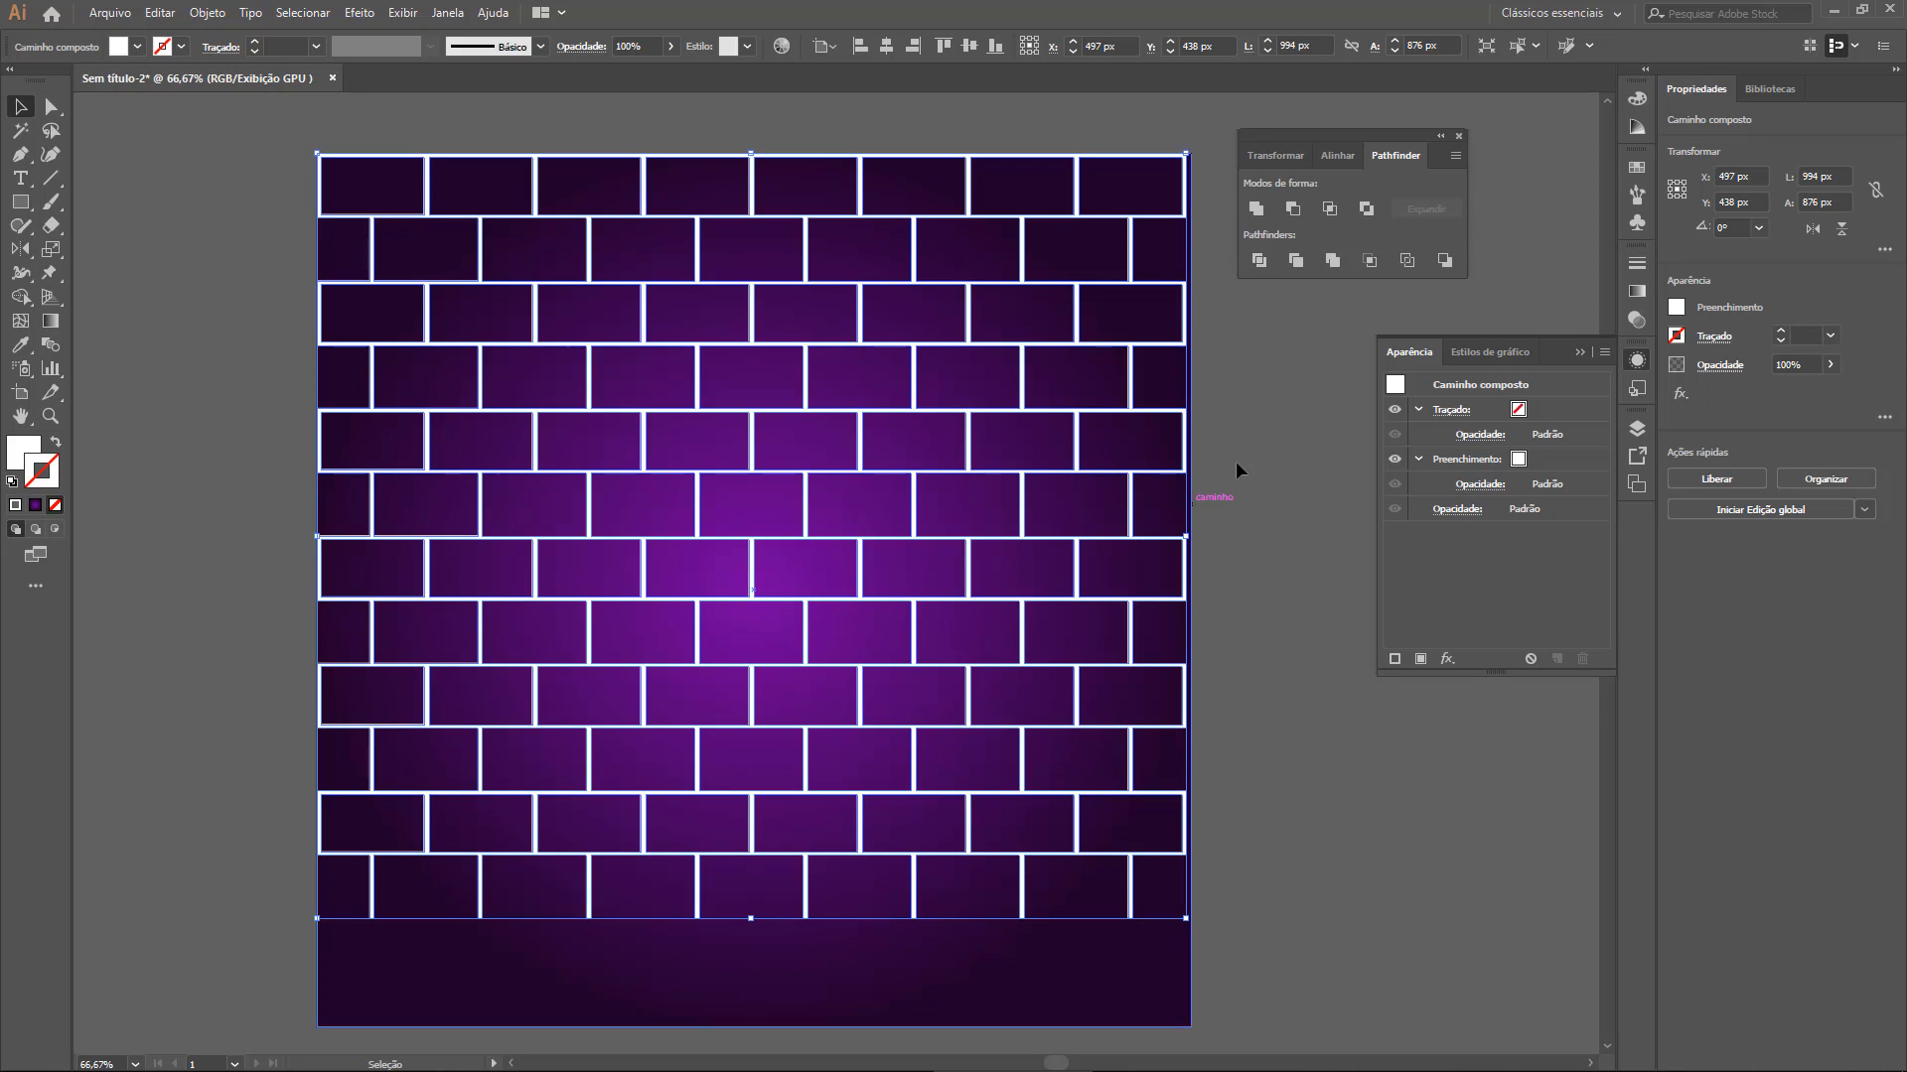
# Align the united brick outline to the artboard, centring it both horizontally and vertically
pyautogui.click(1341, 155)
pyautogui.moveTo(1354, 134); pyautogui.dragTo(1338, 116)
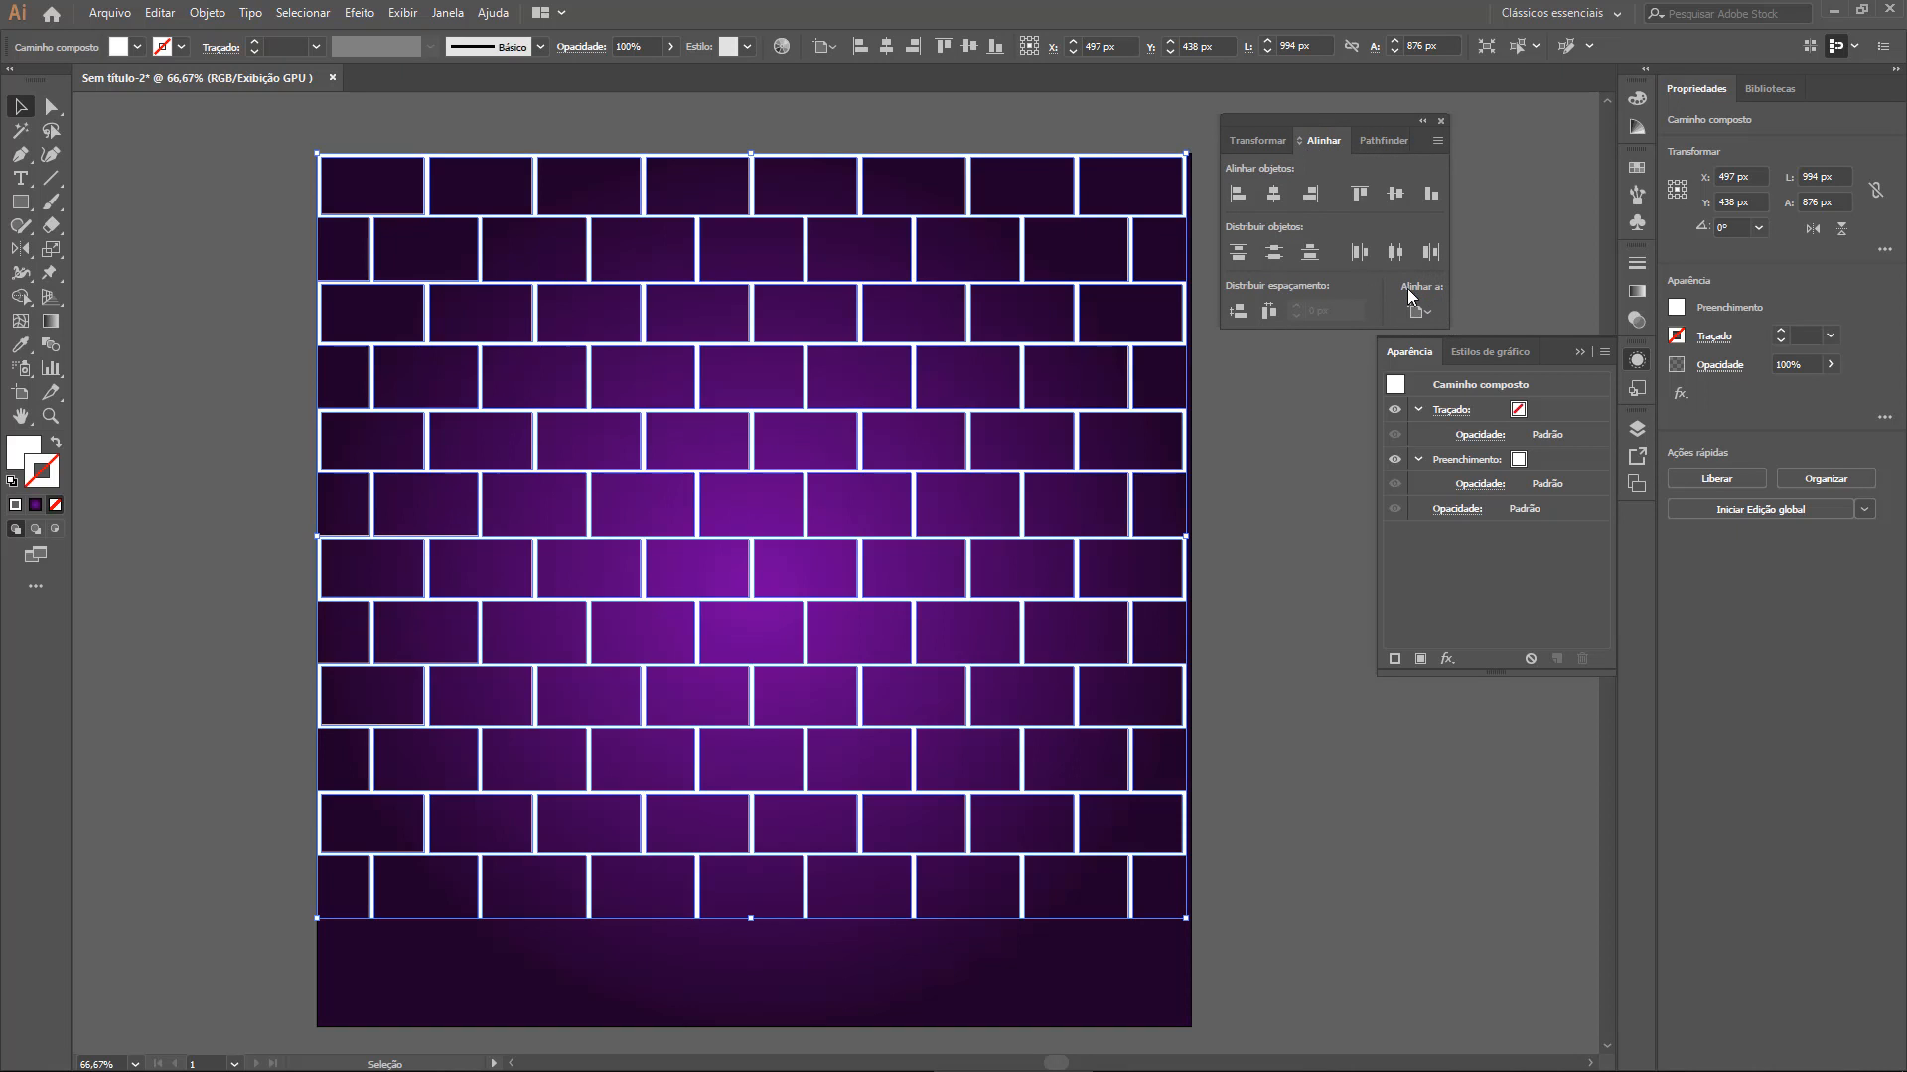
pyautogui.click(1301, 143)
pyautogui.click(1300, 145)
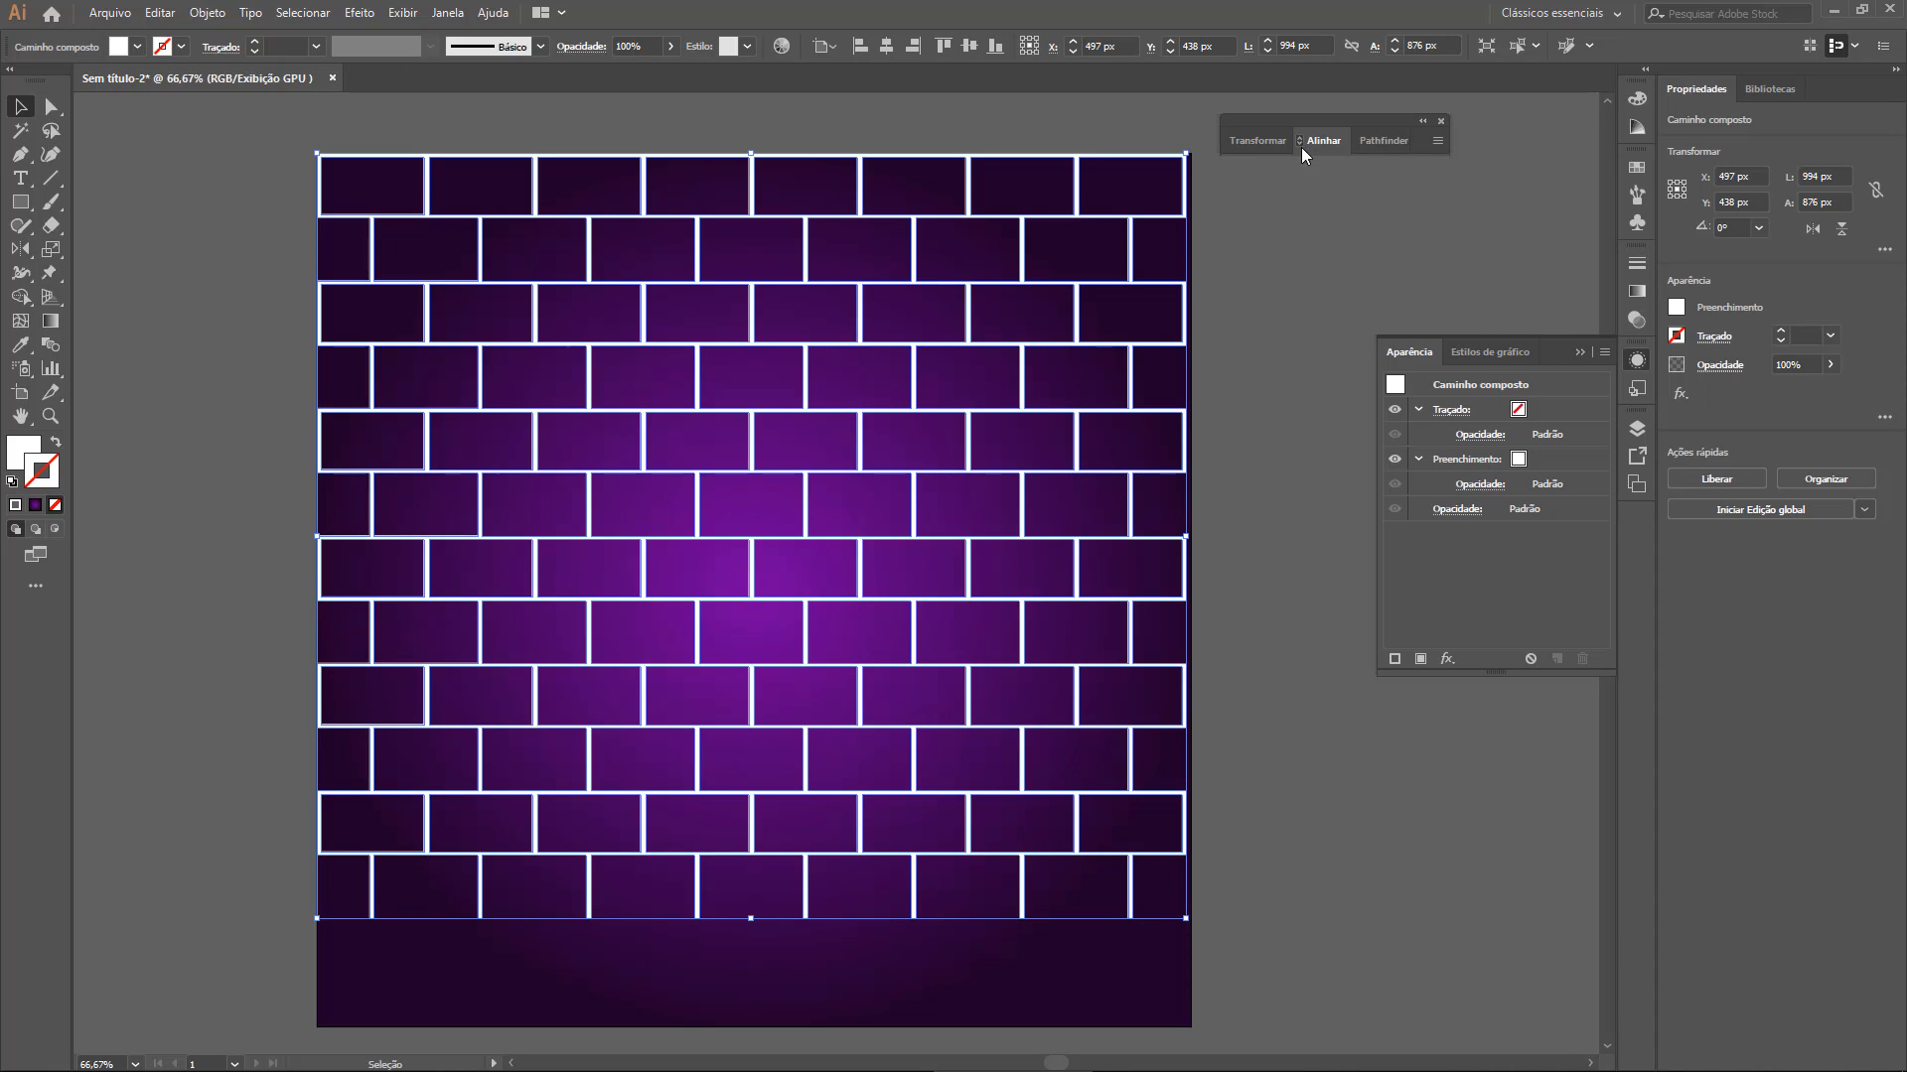
pyautogui.click(1297, 141)
pyautogui.click(1297, 142)
pyautogui.click(1300, 147)
pyautogui.click(1298, 145)
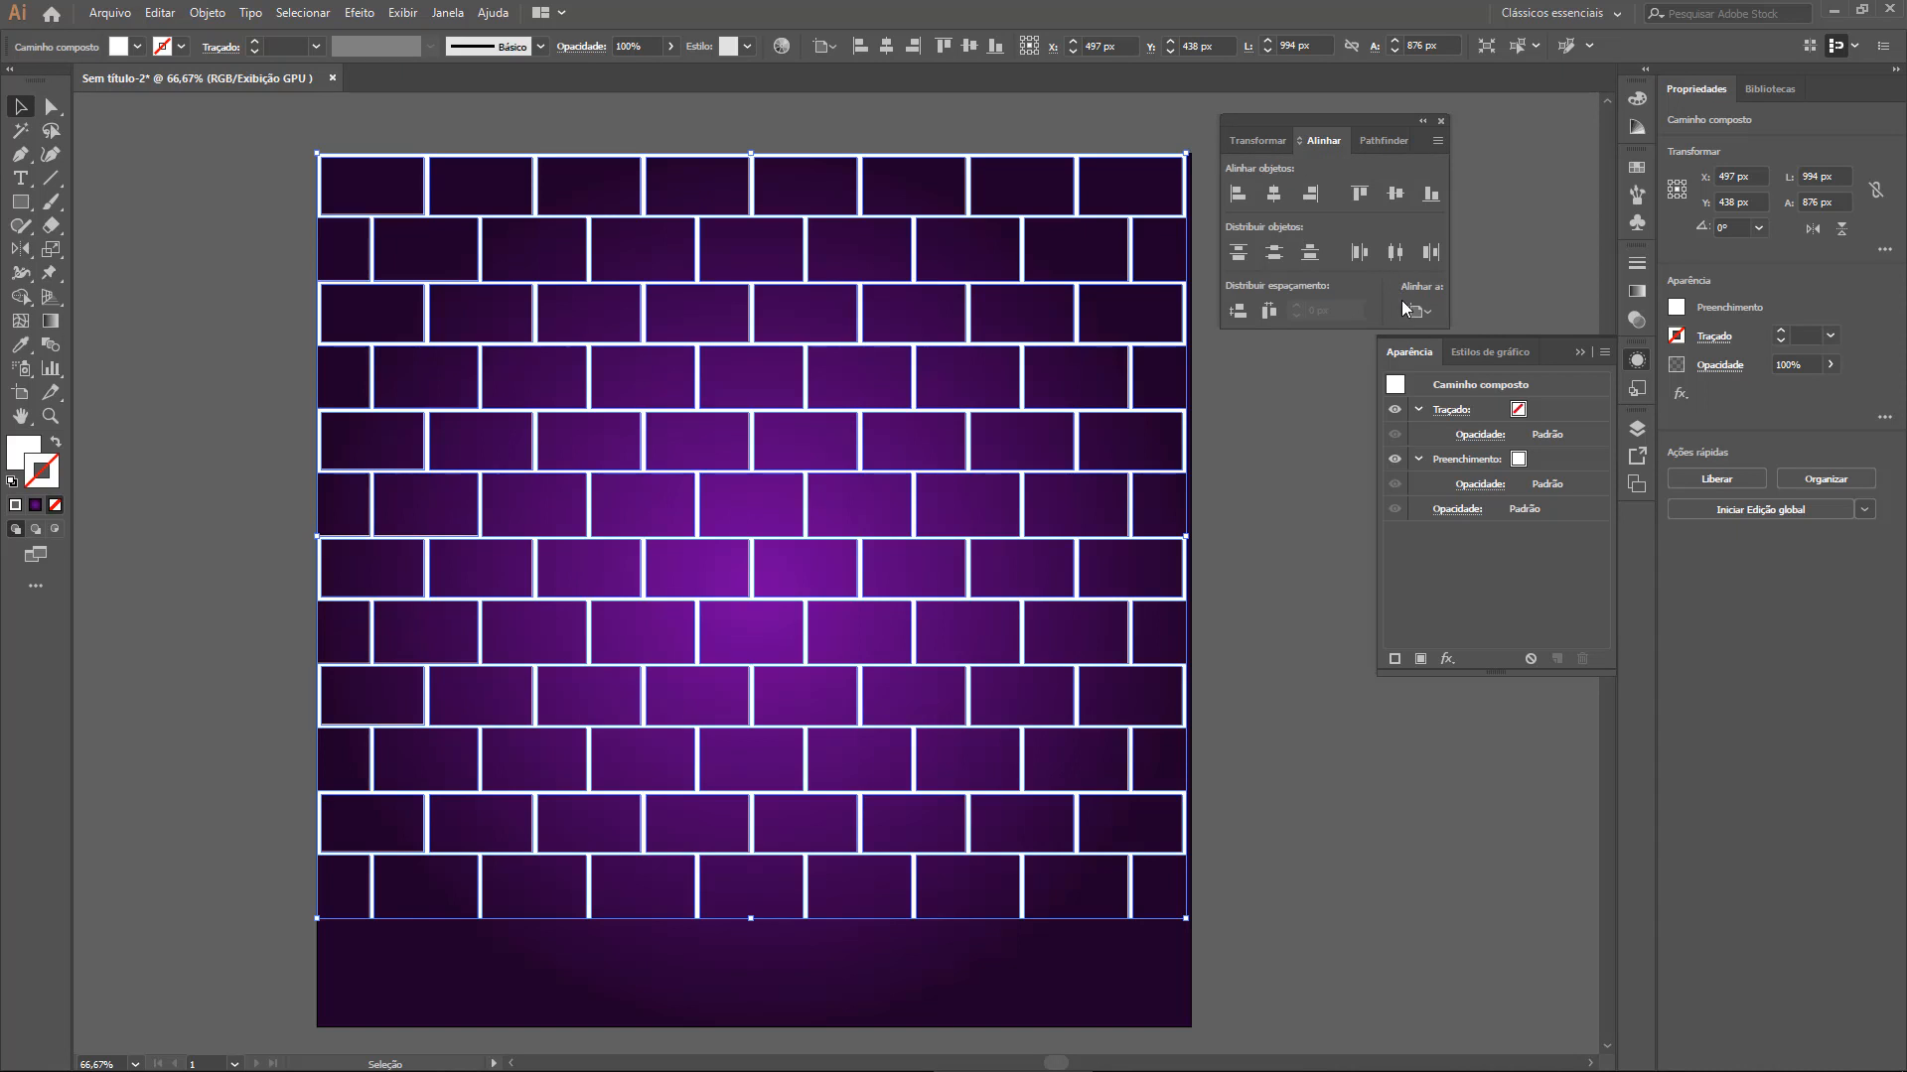
pyautogui.click(1426, 311)
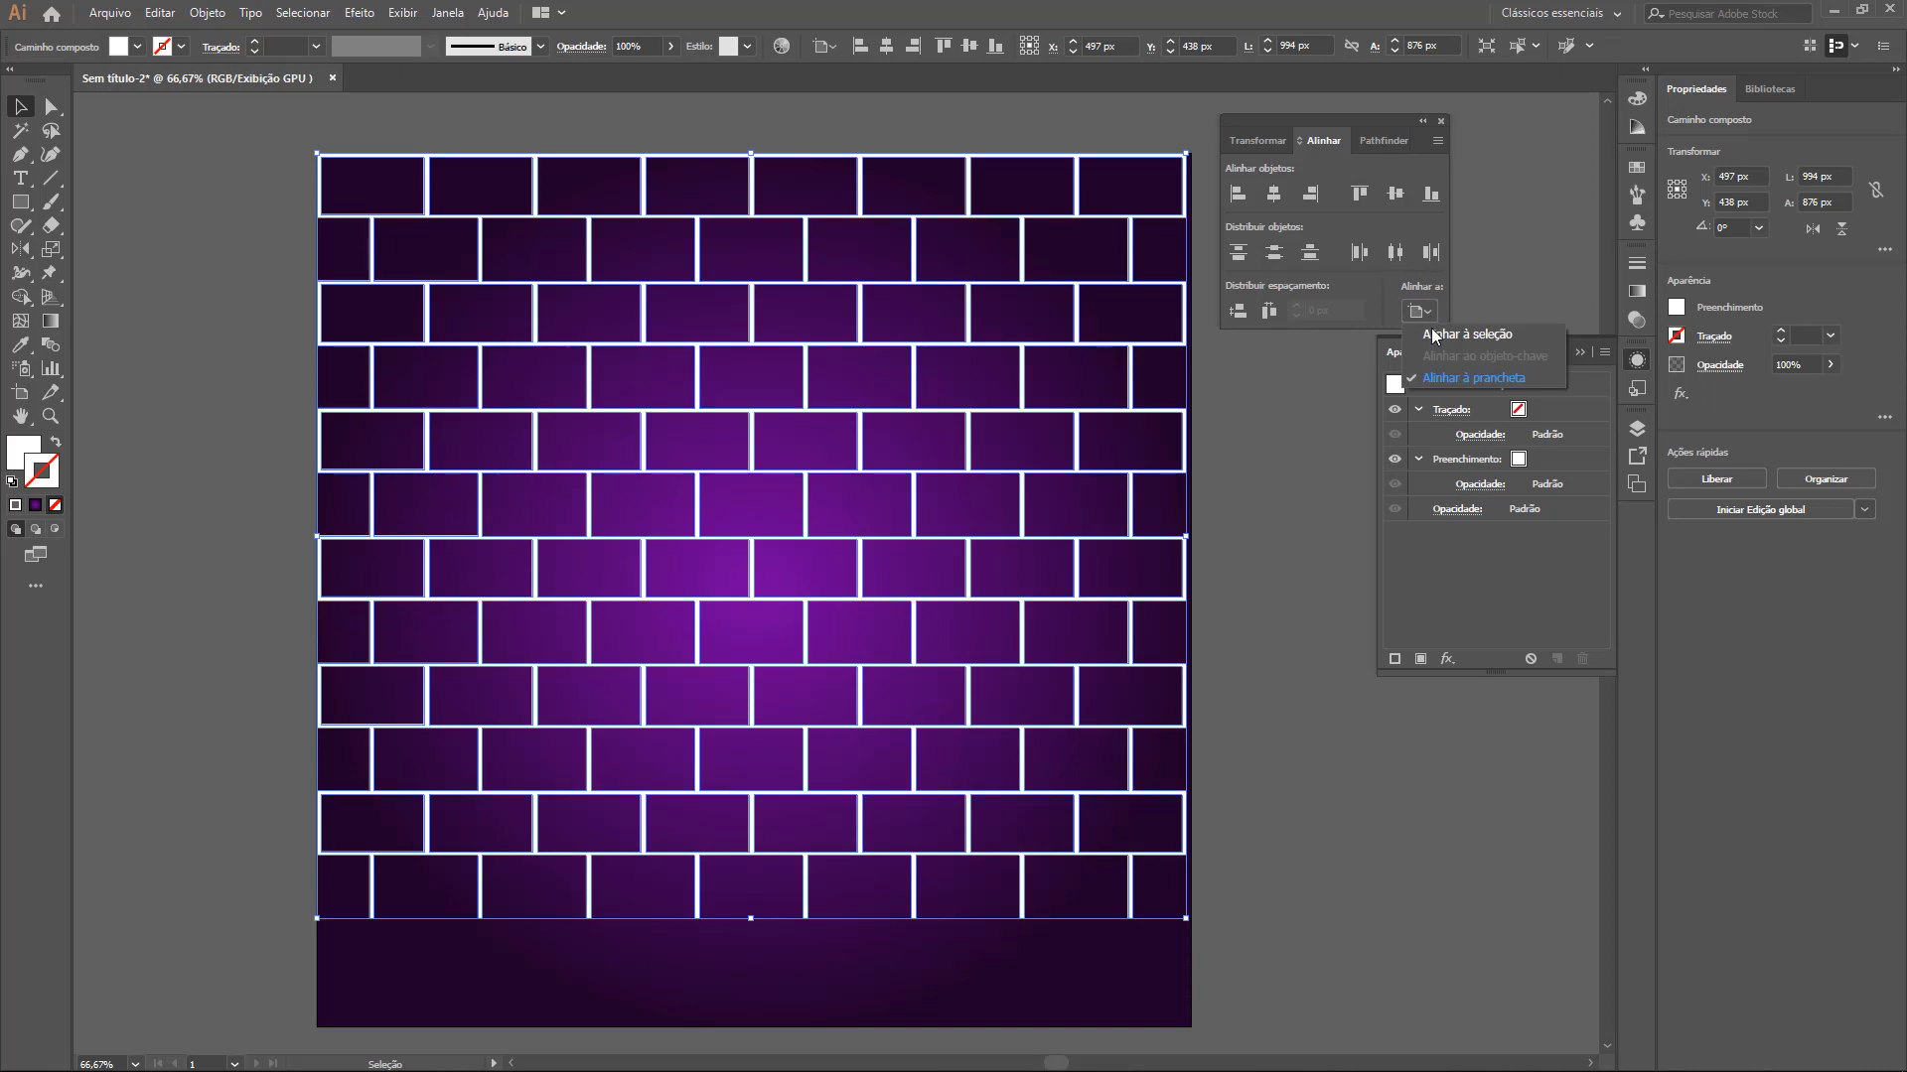
pyautogui.click(1479, 375)
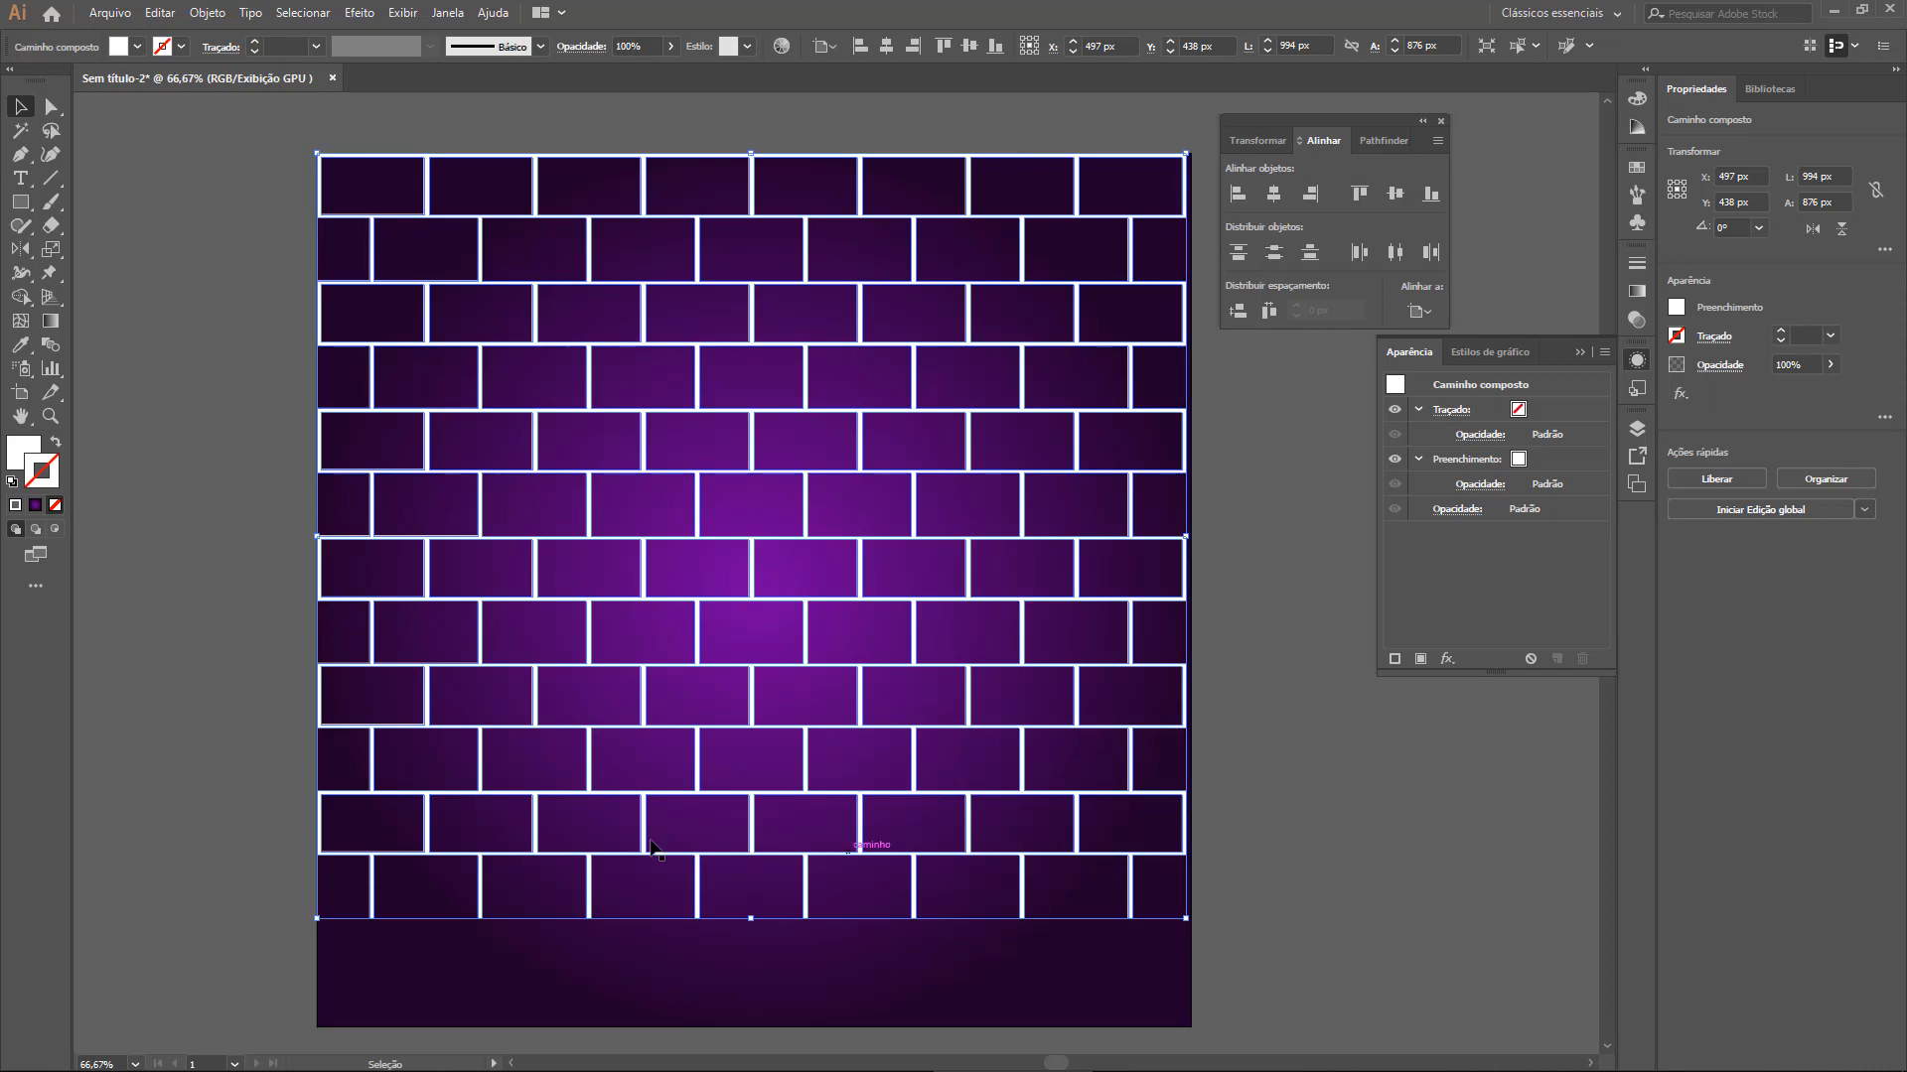
pyautogui.click(1277, 199)
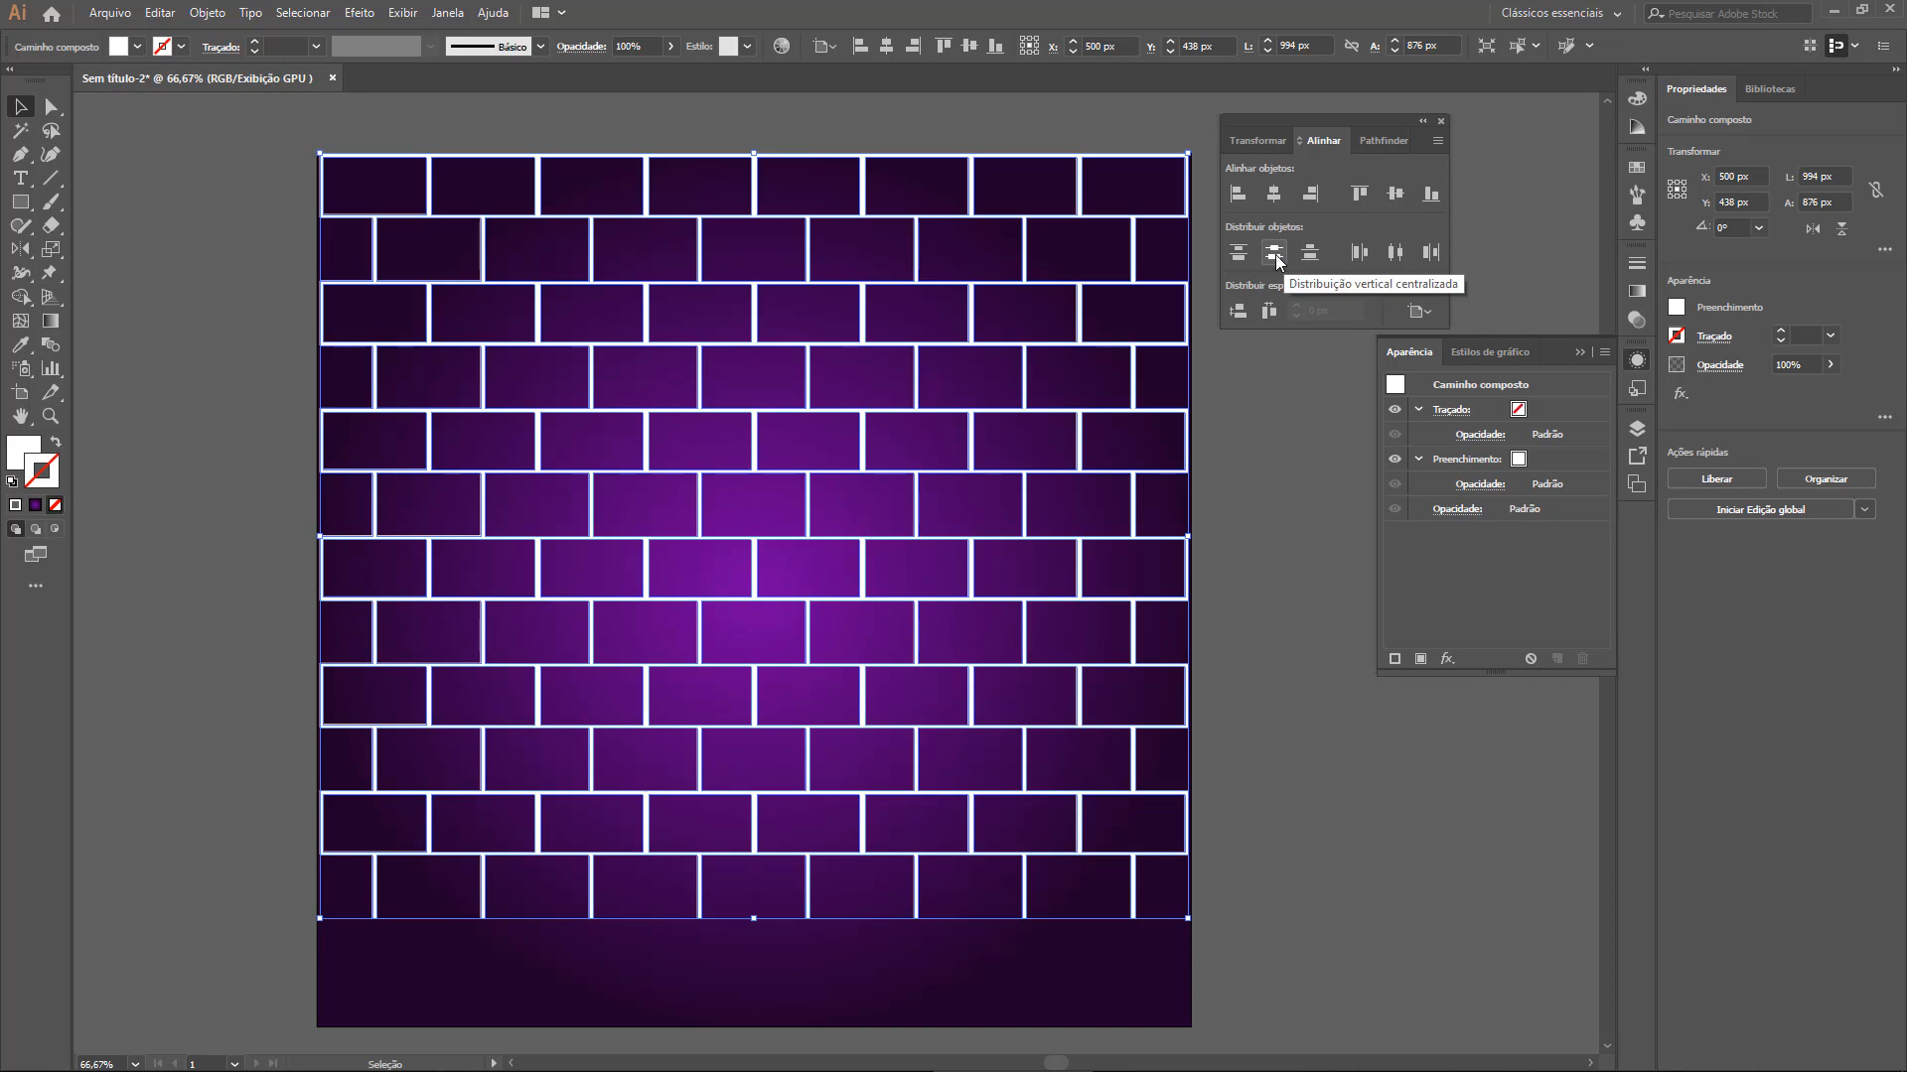
pyautogui.click(1394, 195)
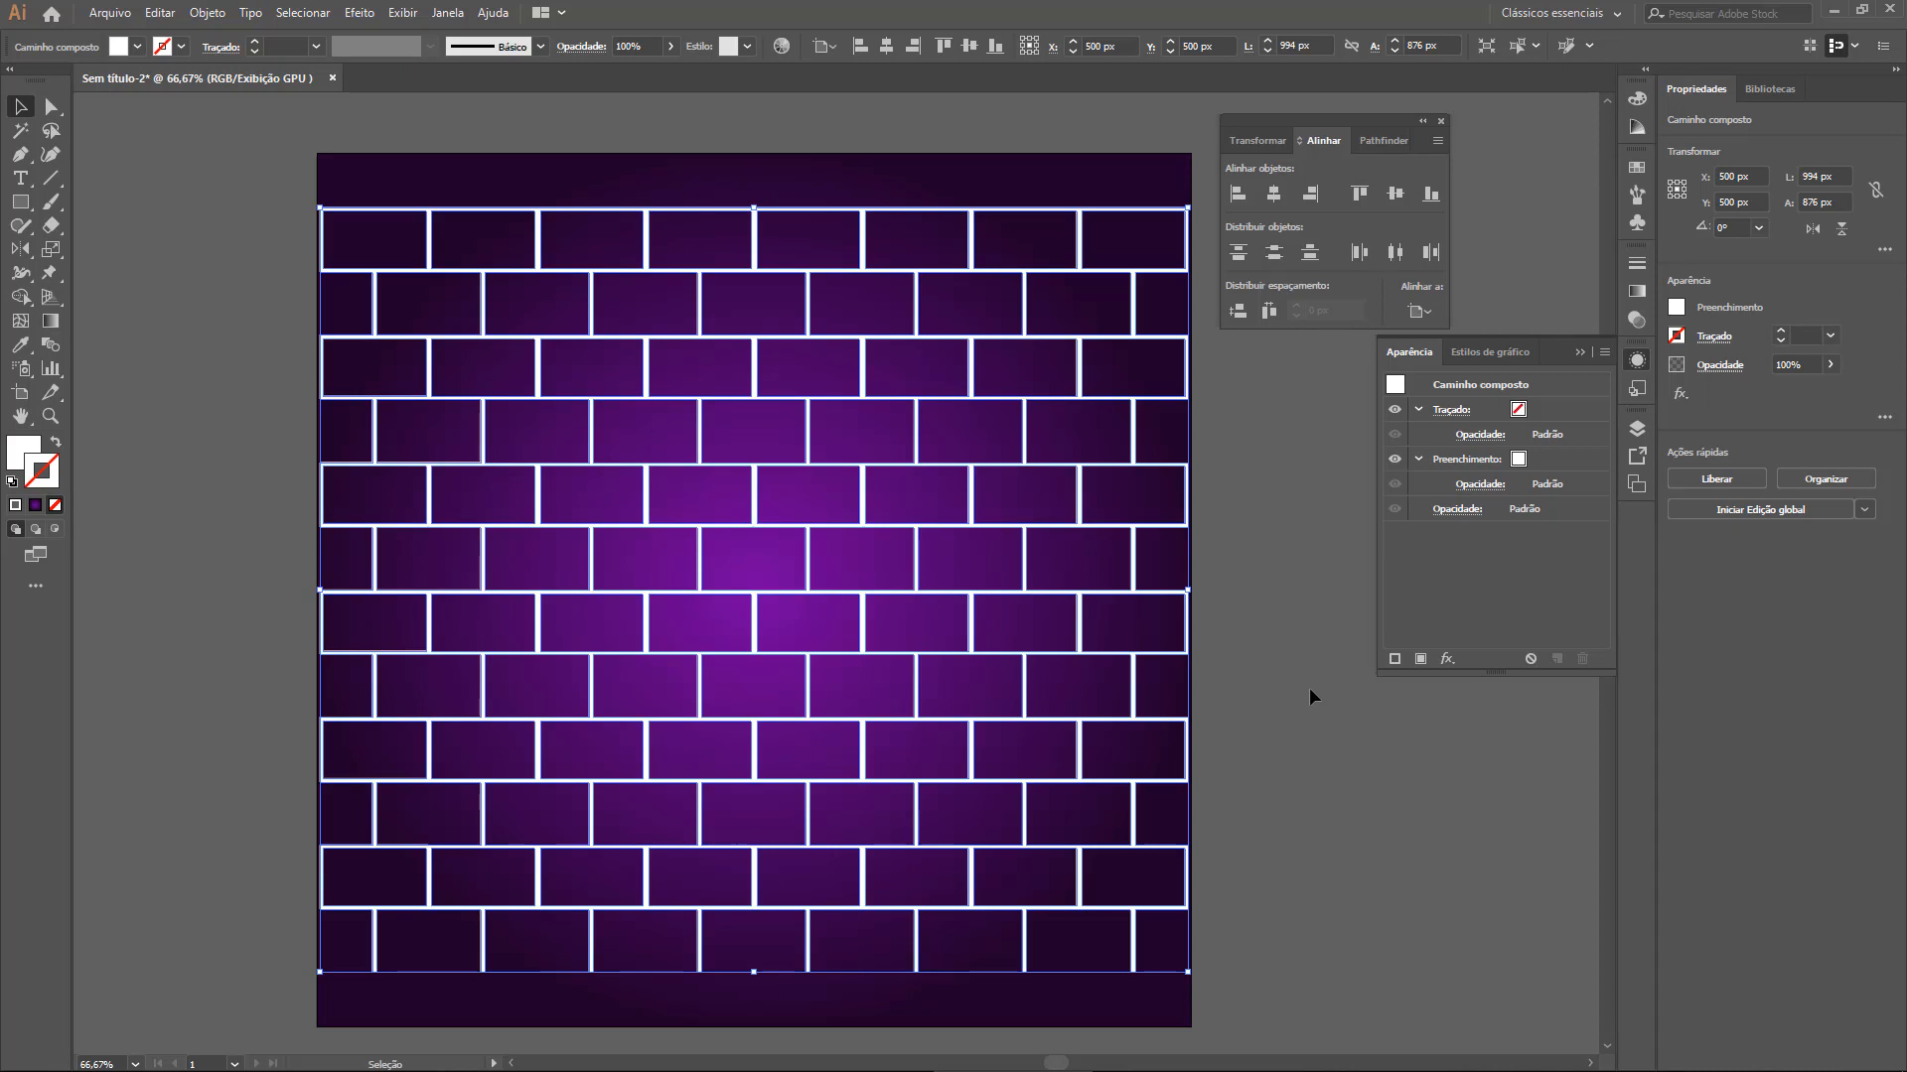
pyautogui.click(1441, 121)
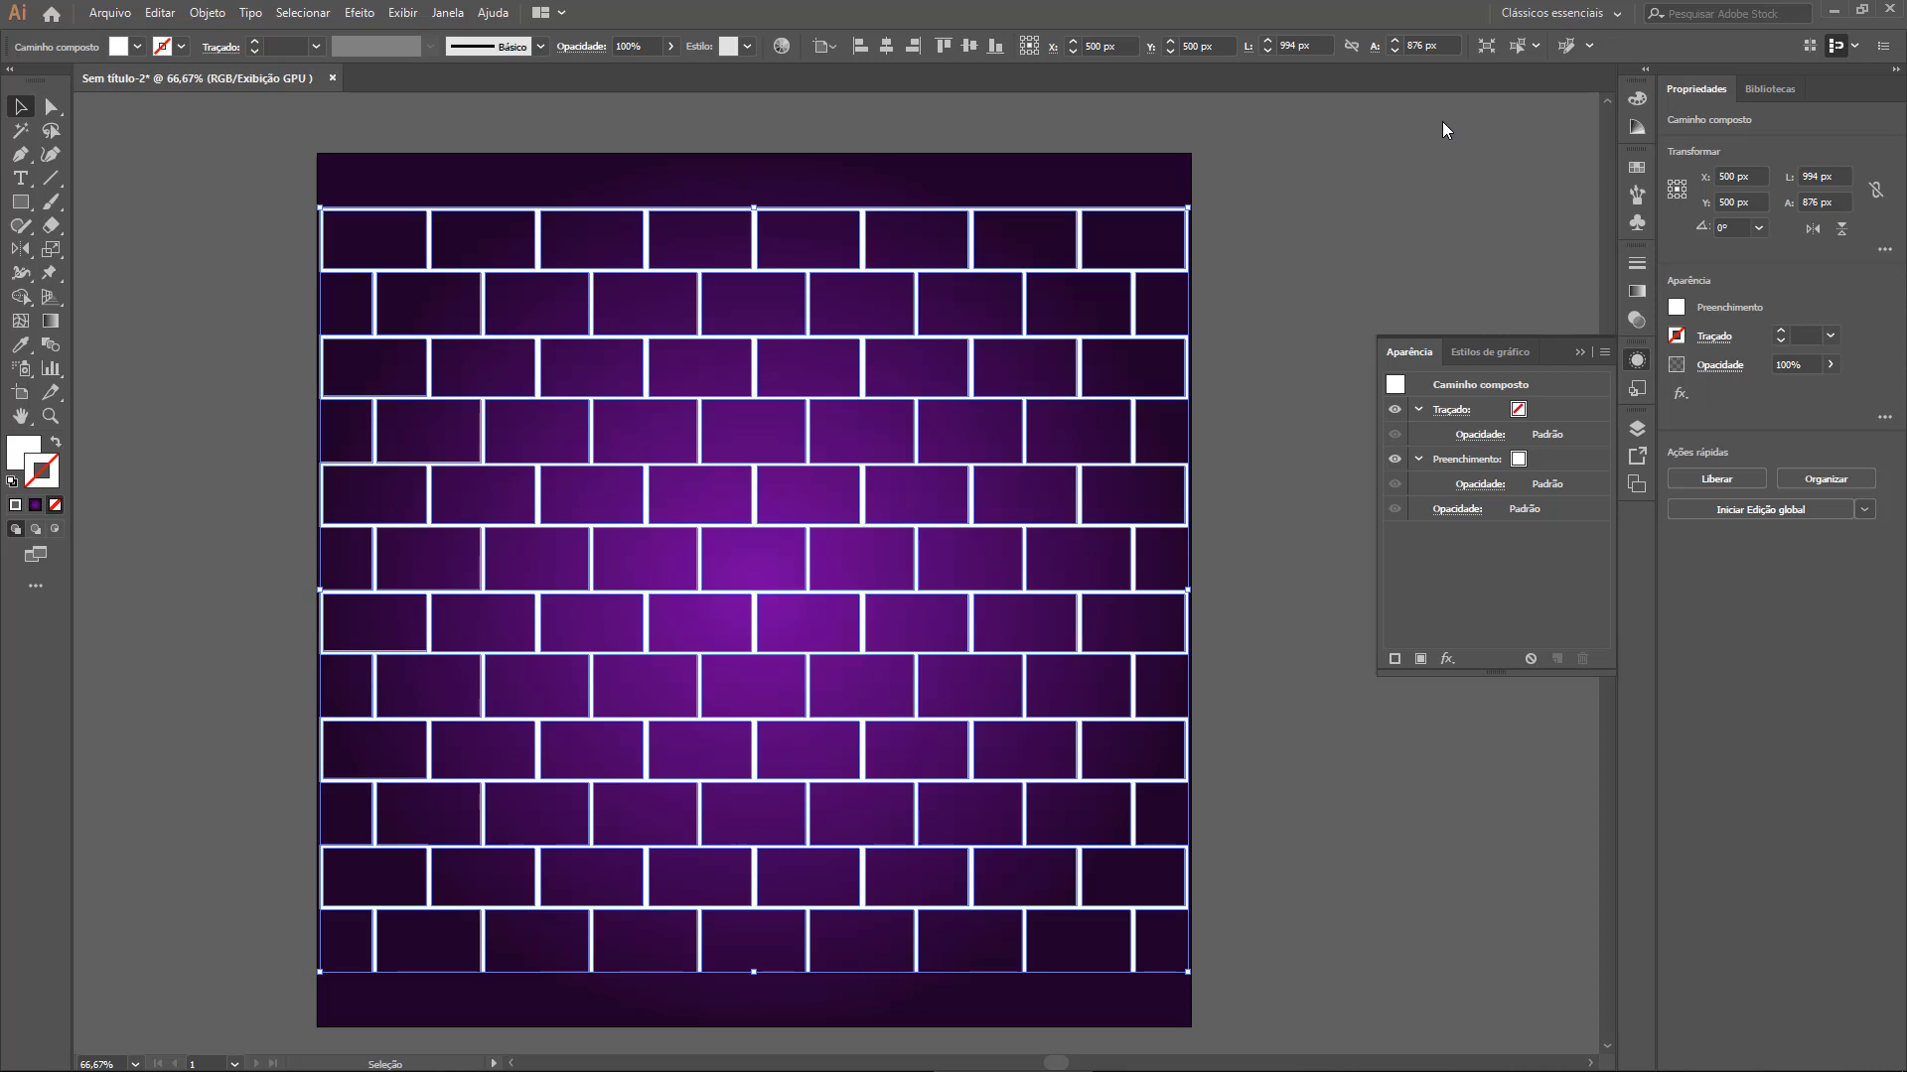
pyautogui.click(1579, 353)
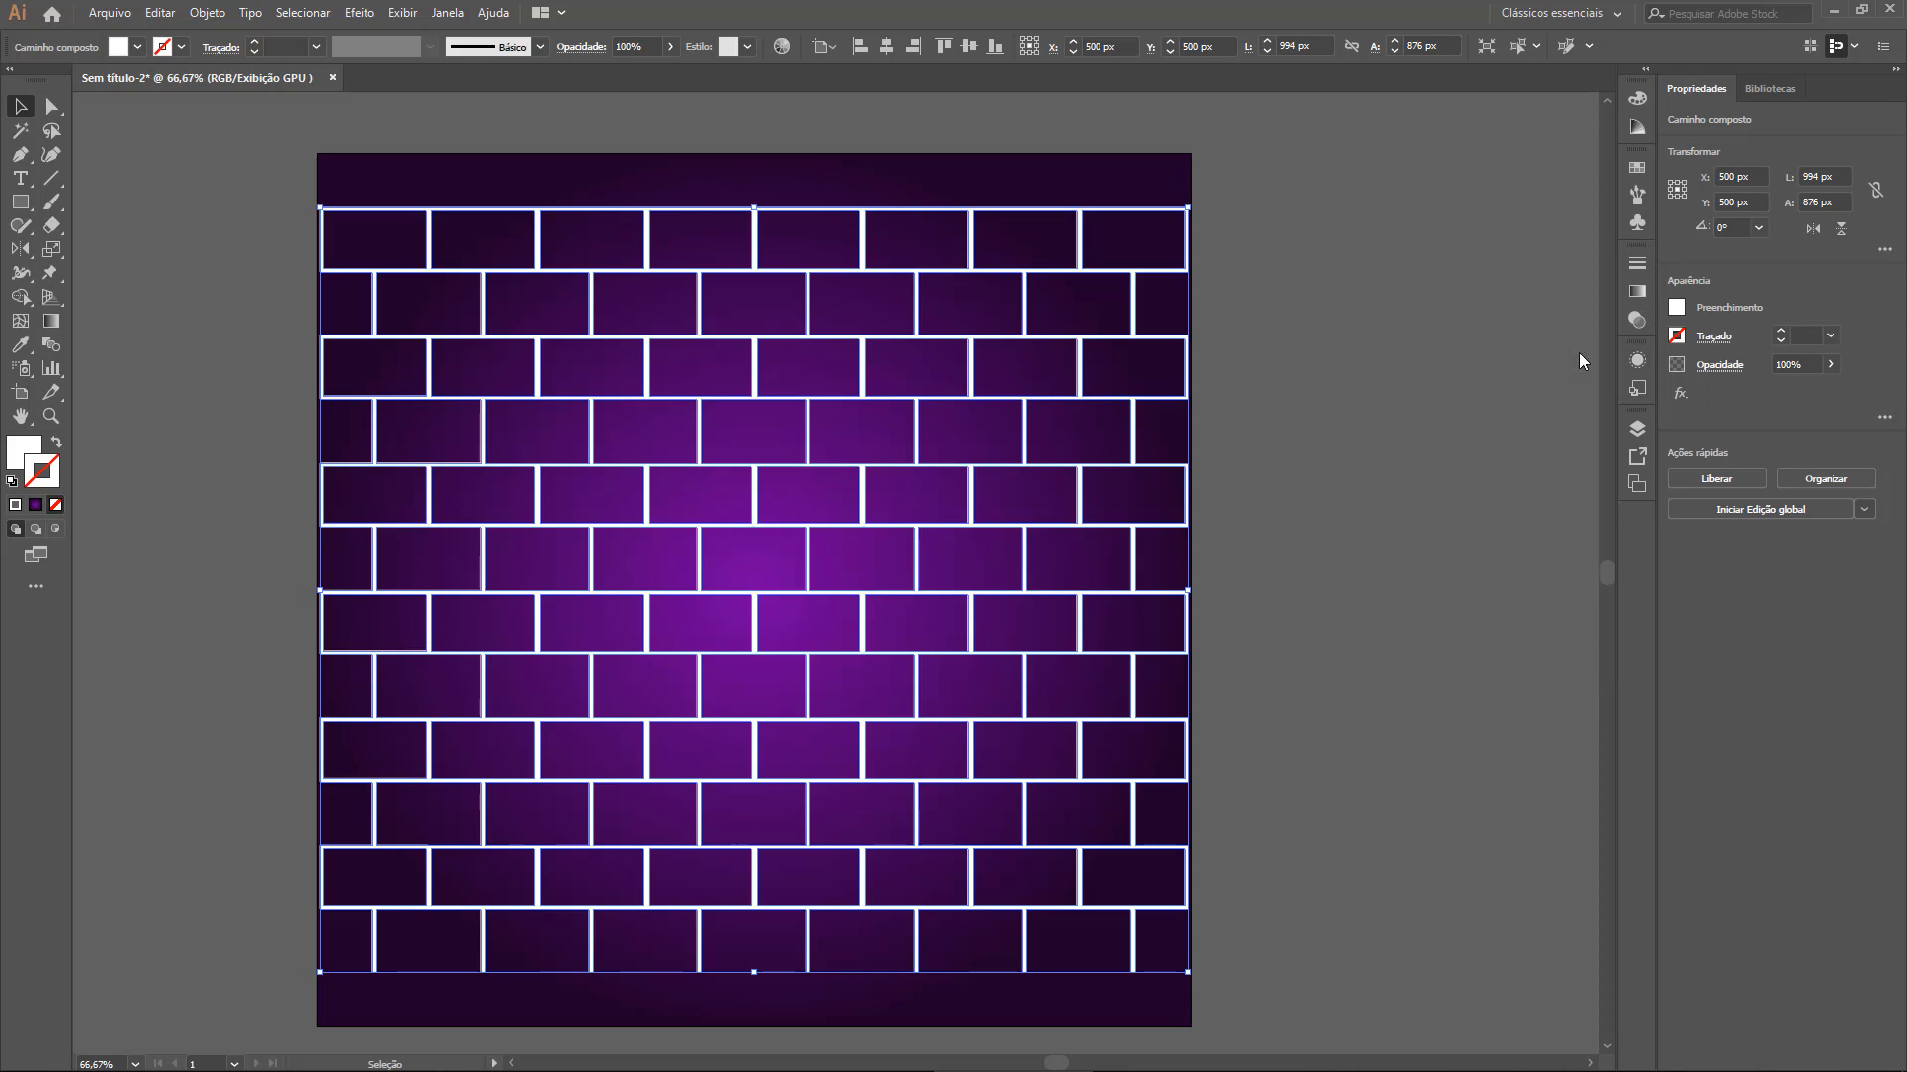
# Apply the purple radial gradient to the brick outline's fill, leaving its stroke empty
pyautogui.click(1634, 293)
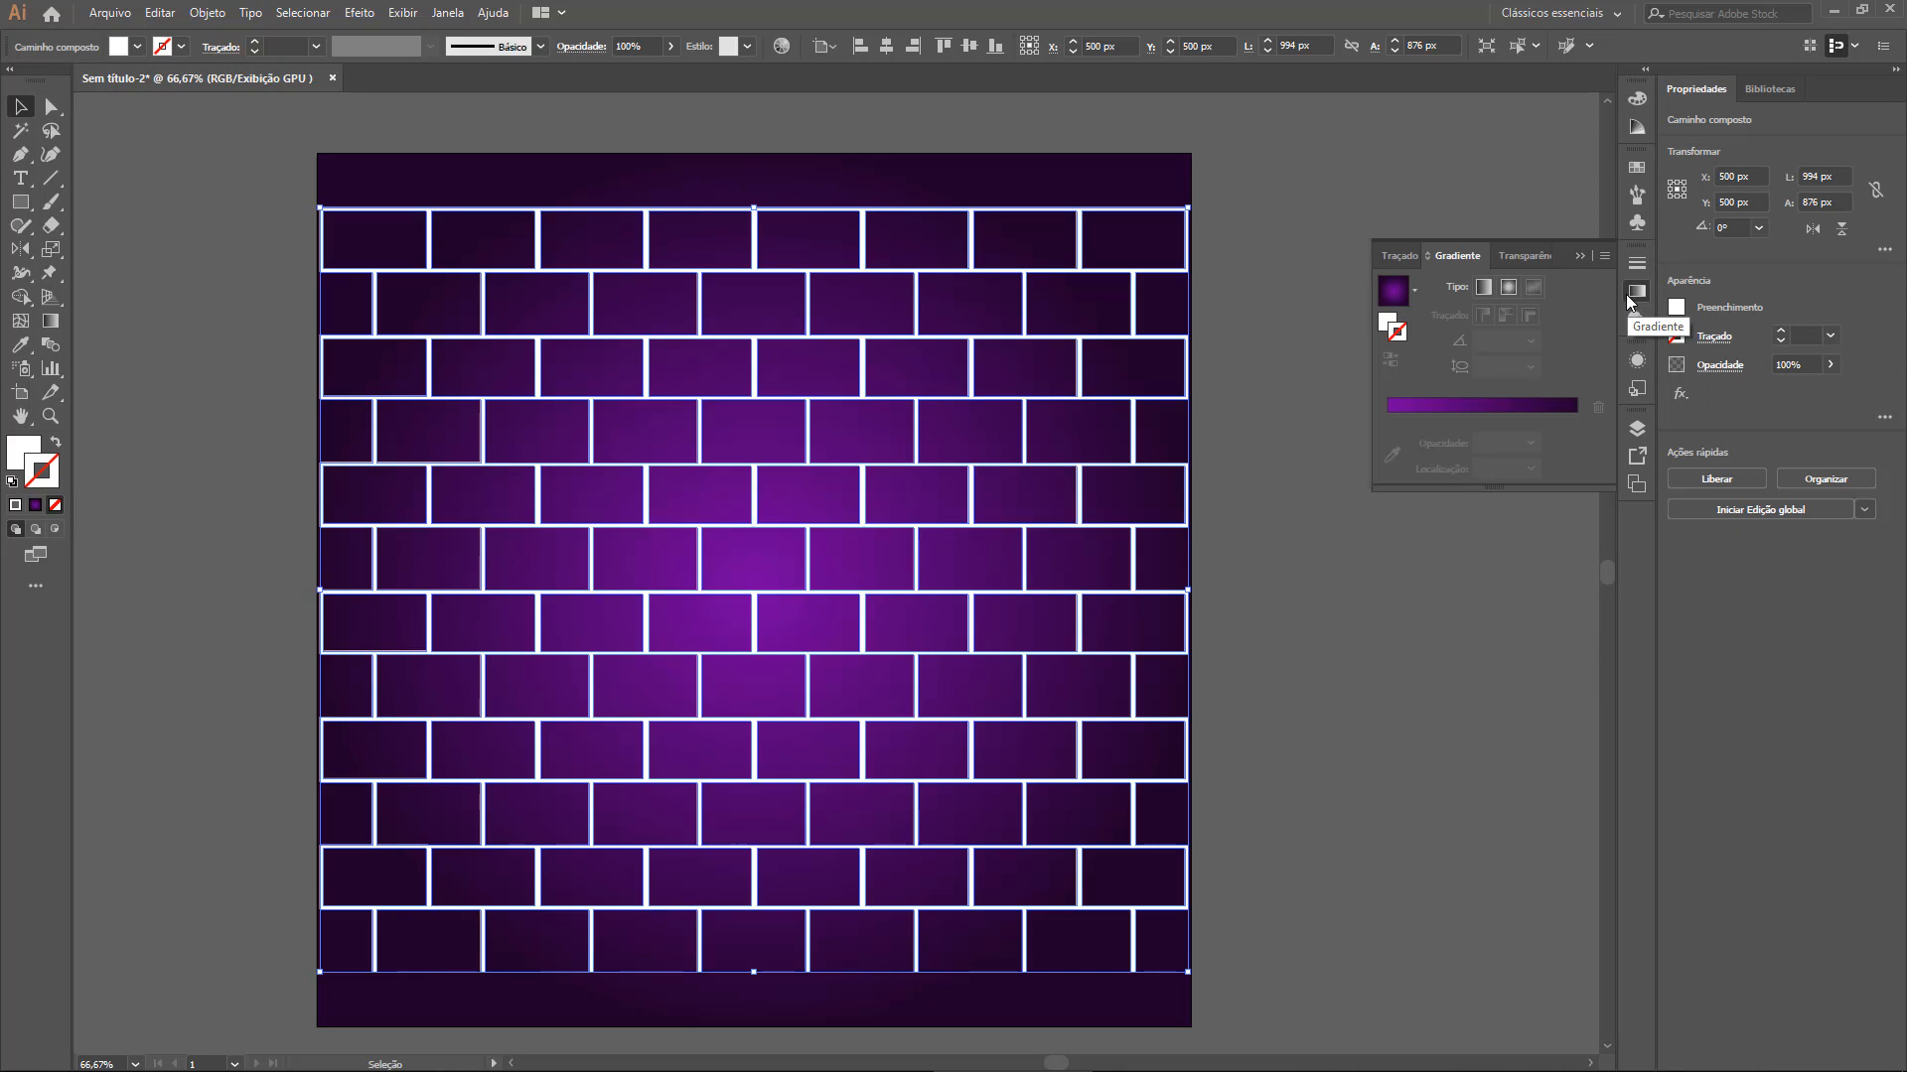
pyautogui.click(1388, 303)
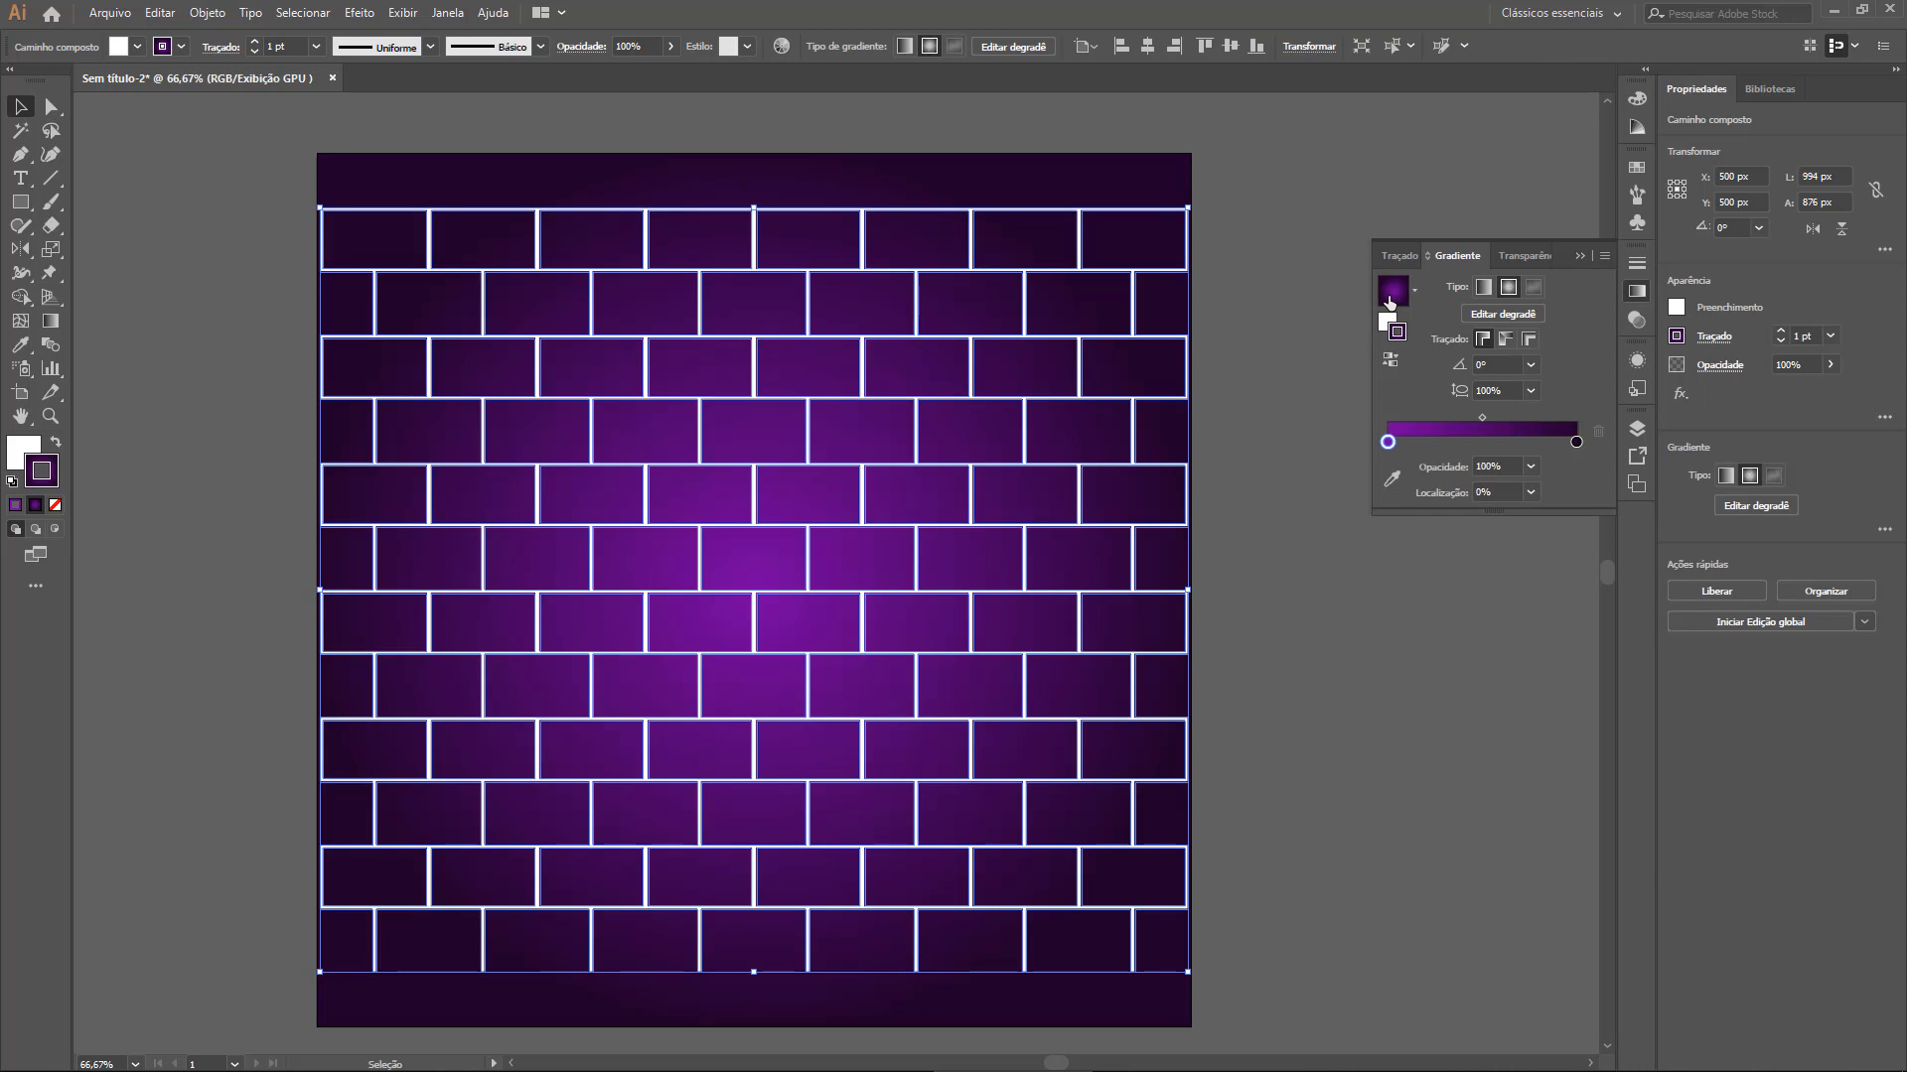
pyautogui.hotkey('ctrl', 'z')
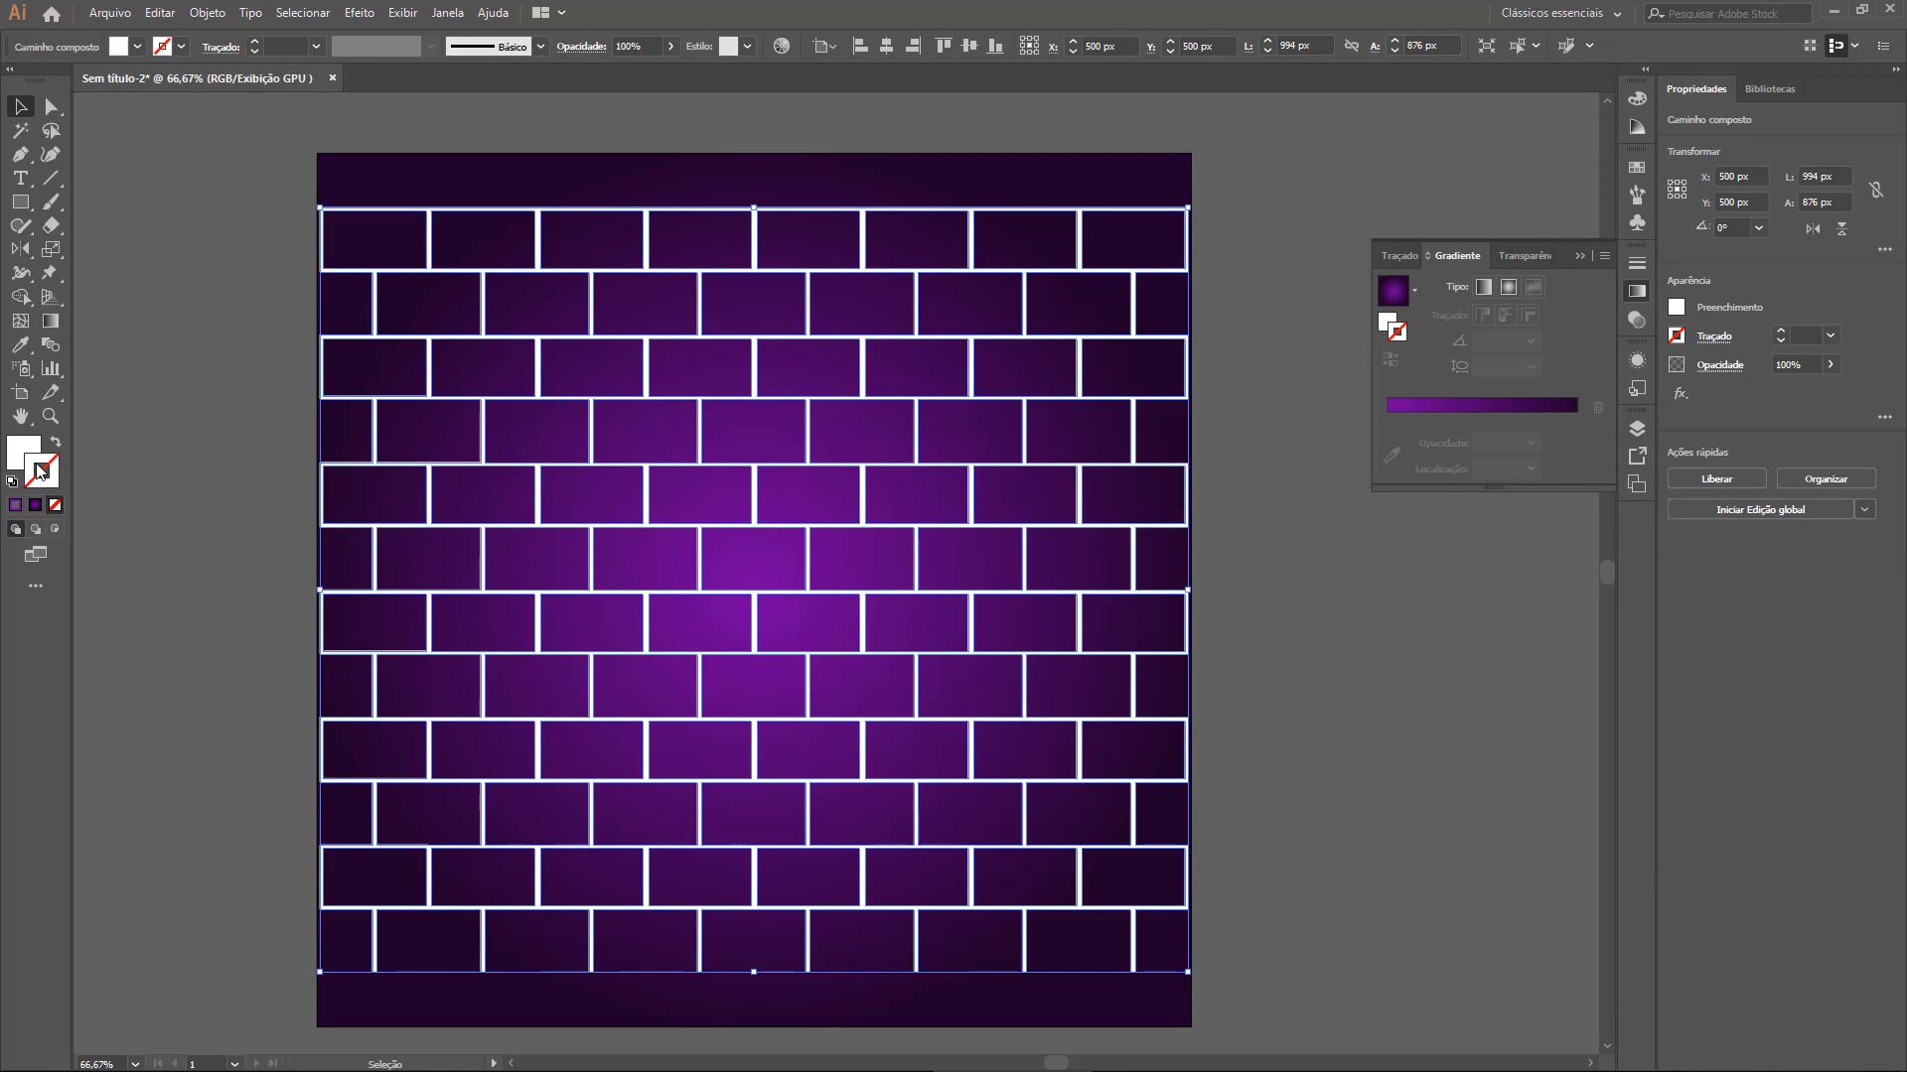
pyautogui.click(1387, 325)
pyautogui.click(1393, 291)
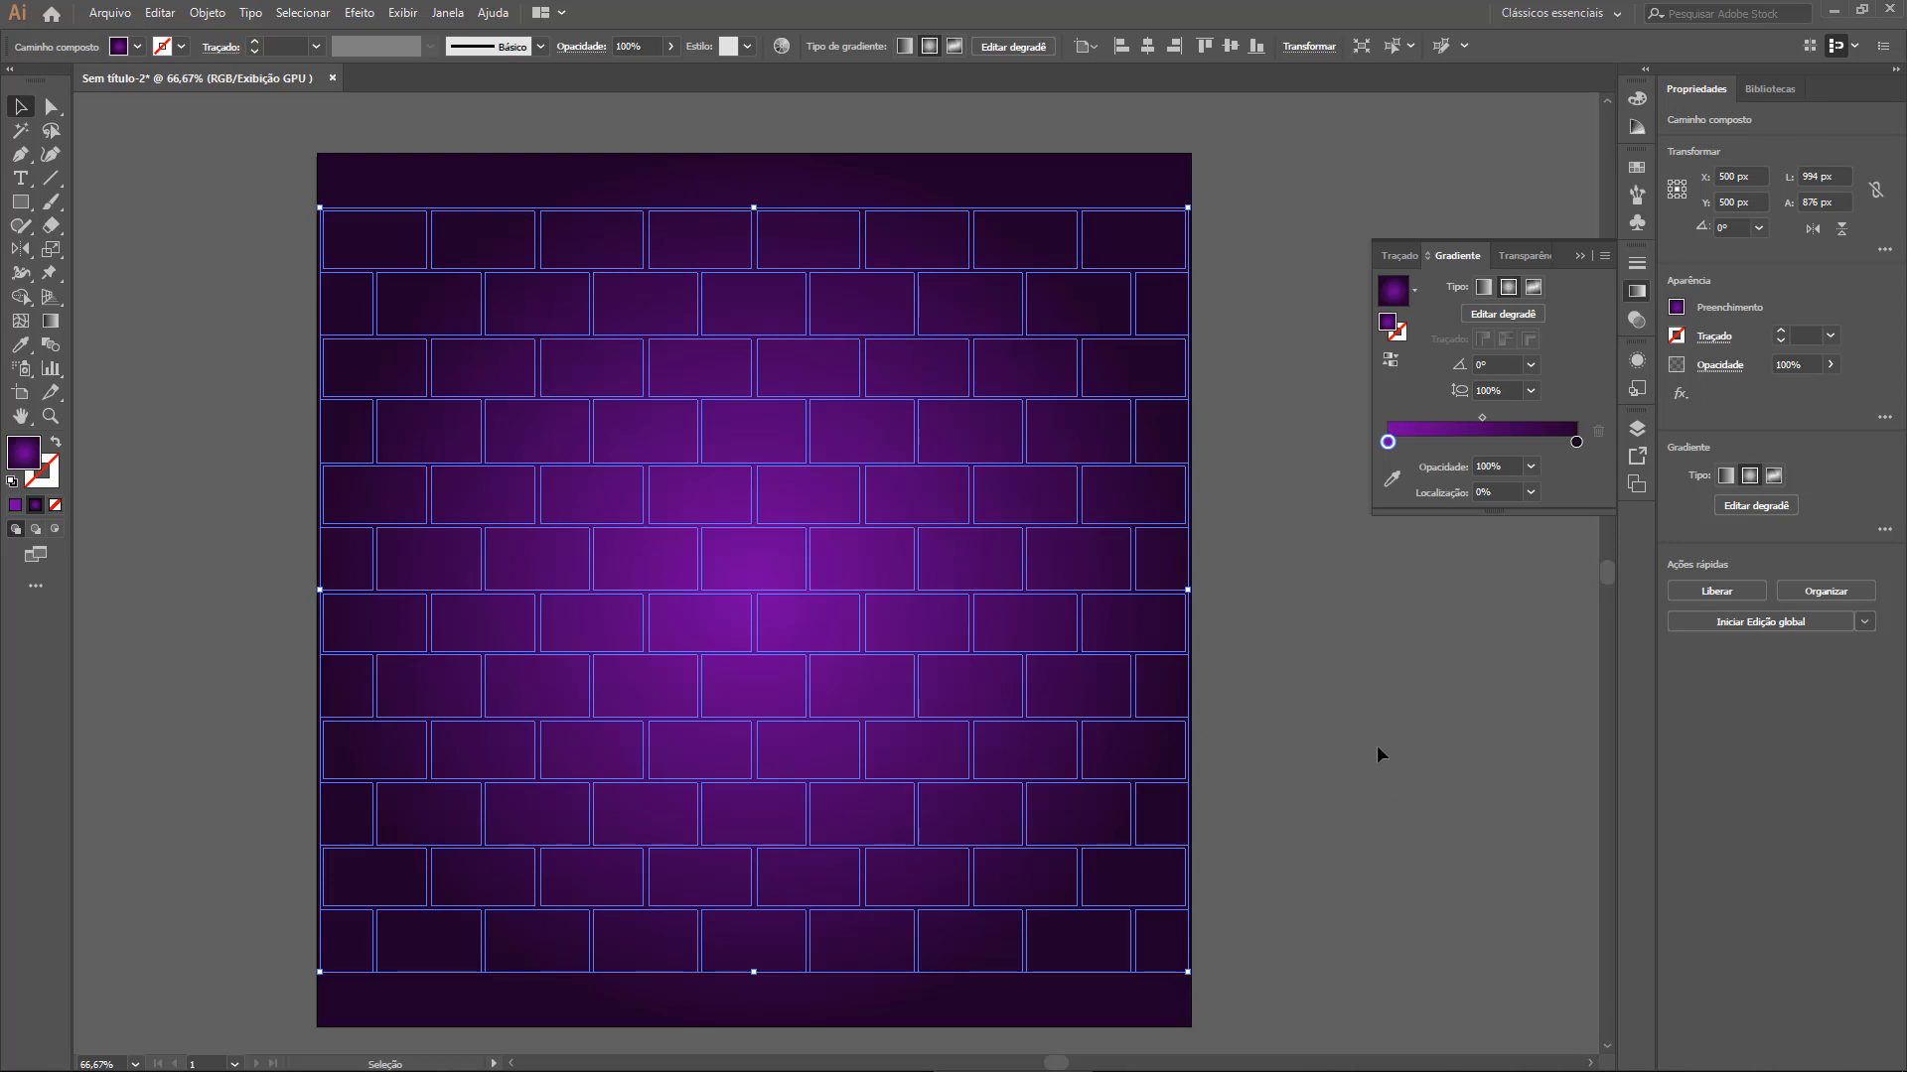
# Recolour the brick outline's radial gradient from white (FFFFFF) at the centre to black at the outer edge
pyautogui.doubleClick(1388, 442)
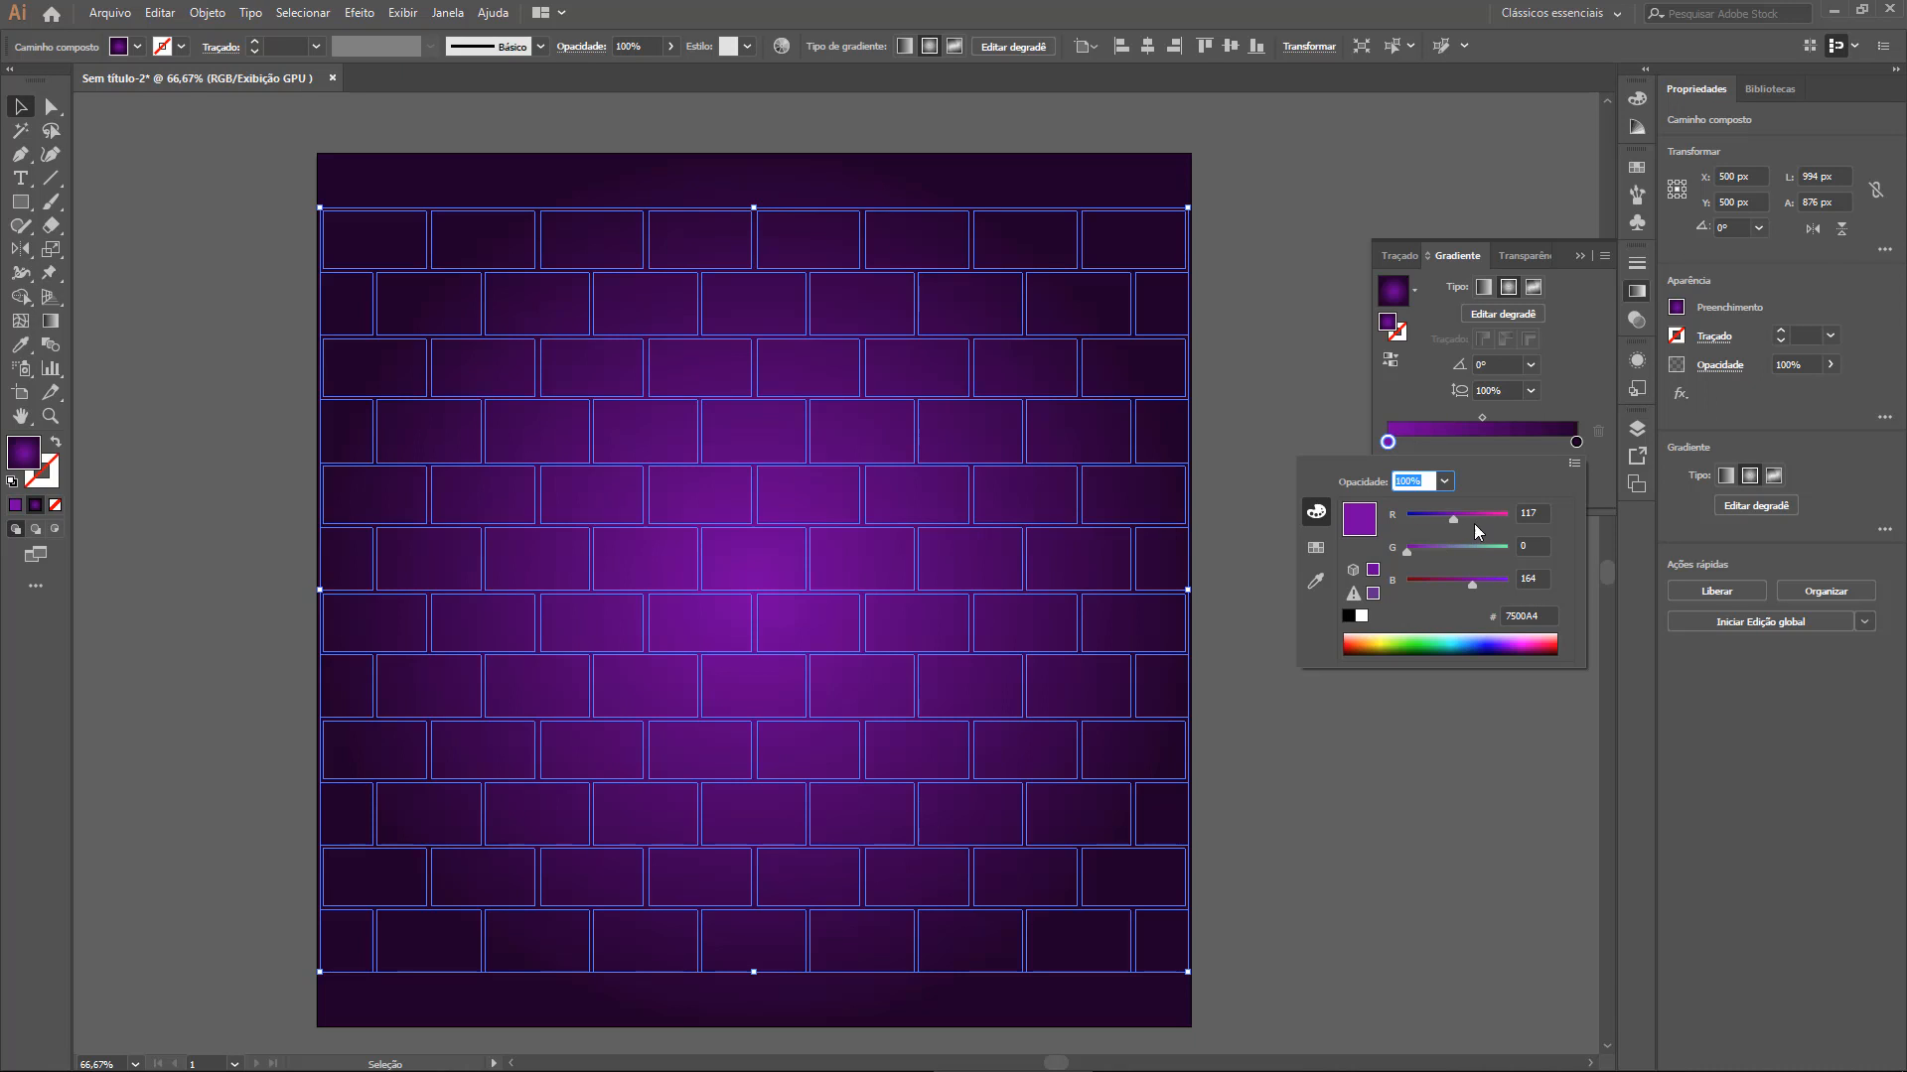
pyautogui.moveTo(1456, 517); pyautogui.dragTo(1515, 516)
pyautogui.moveTo(1406, 550); pyautogui.dragTo(1537, 613)
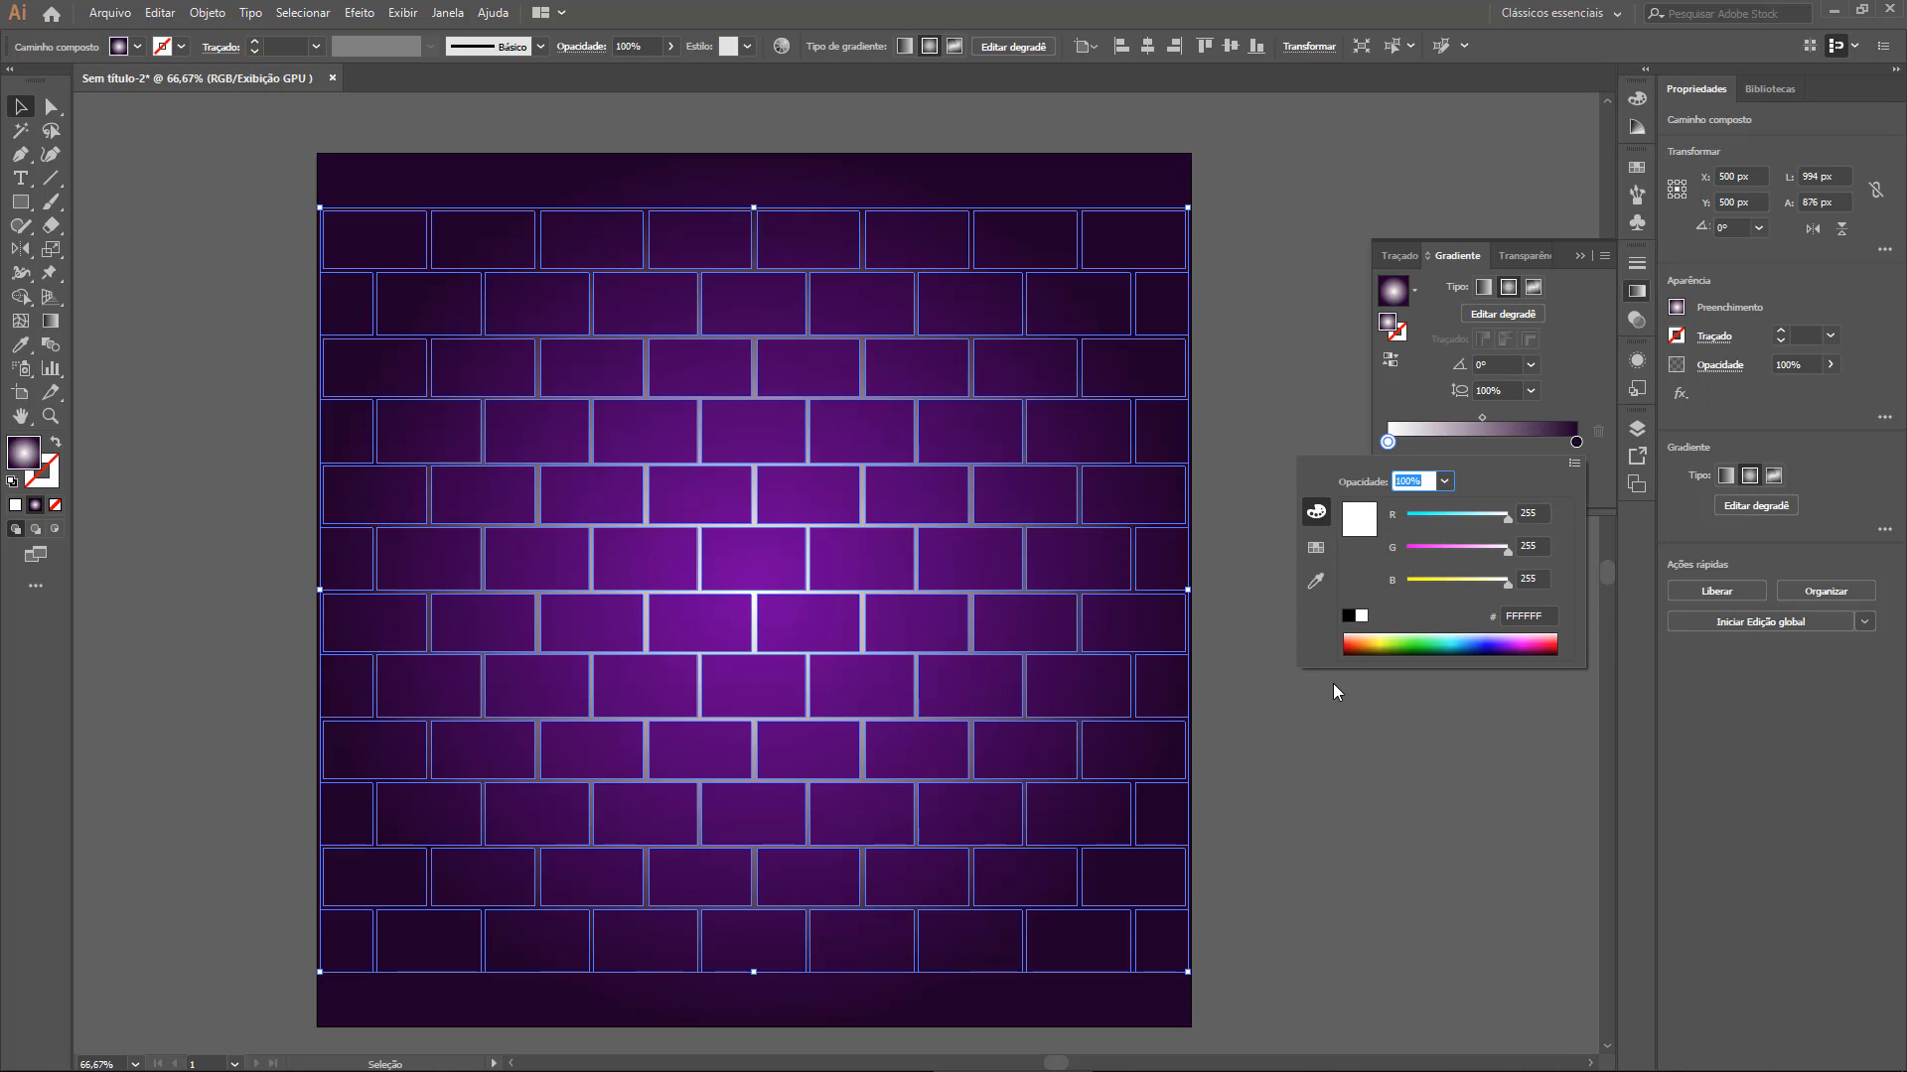
pyautogui.click(1575, 443)
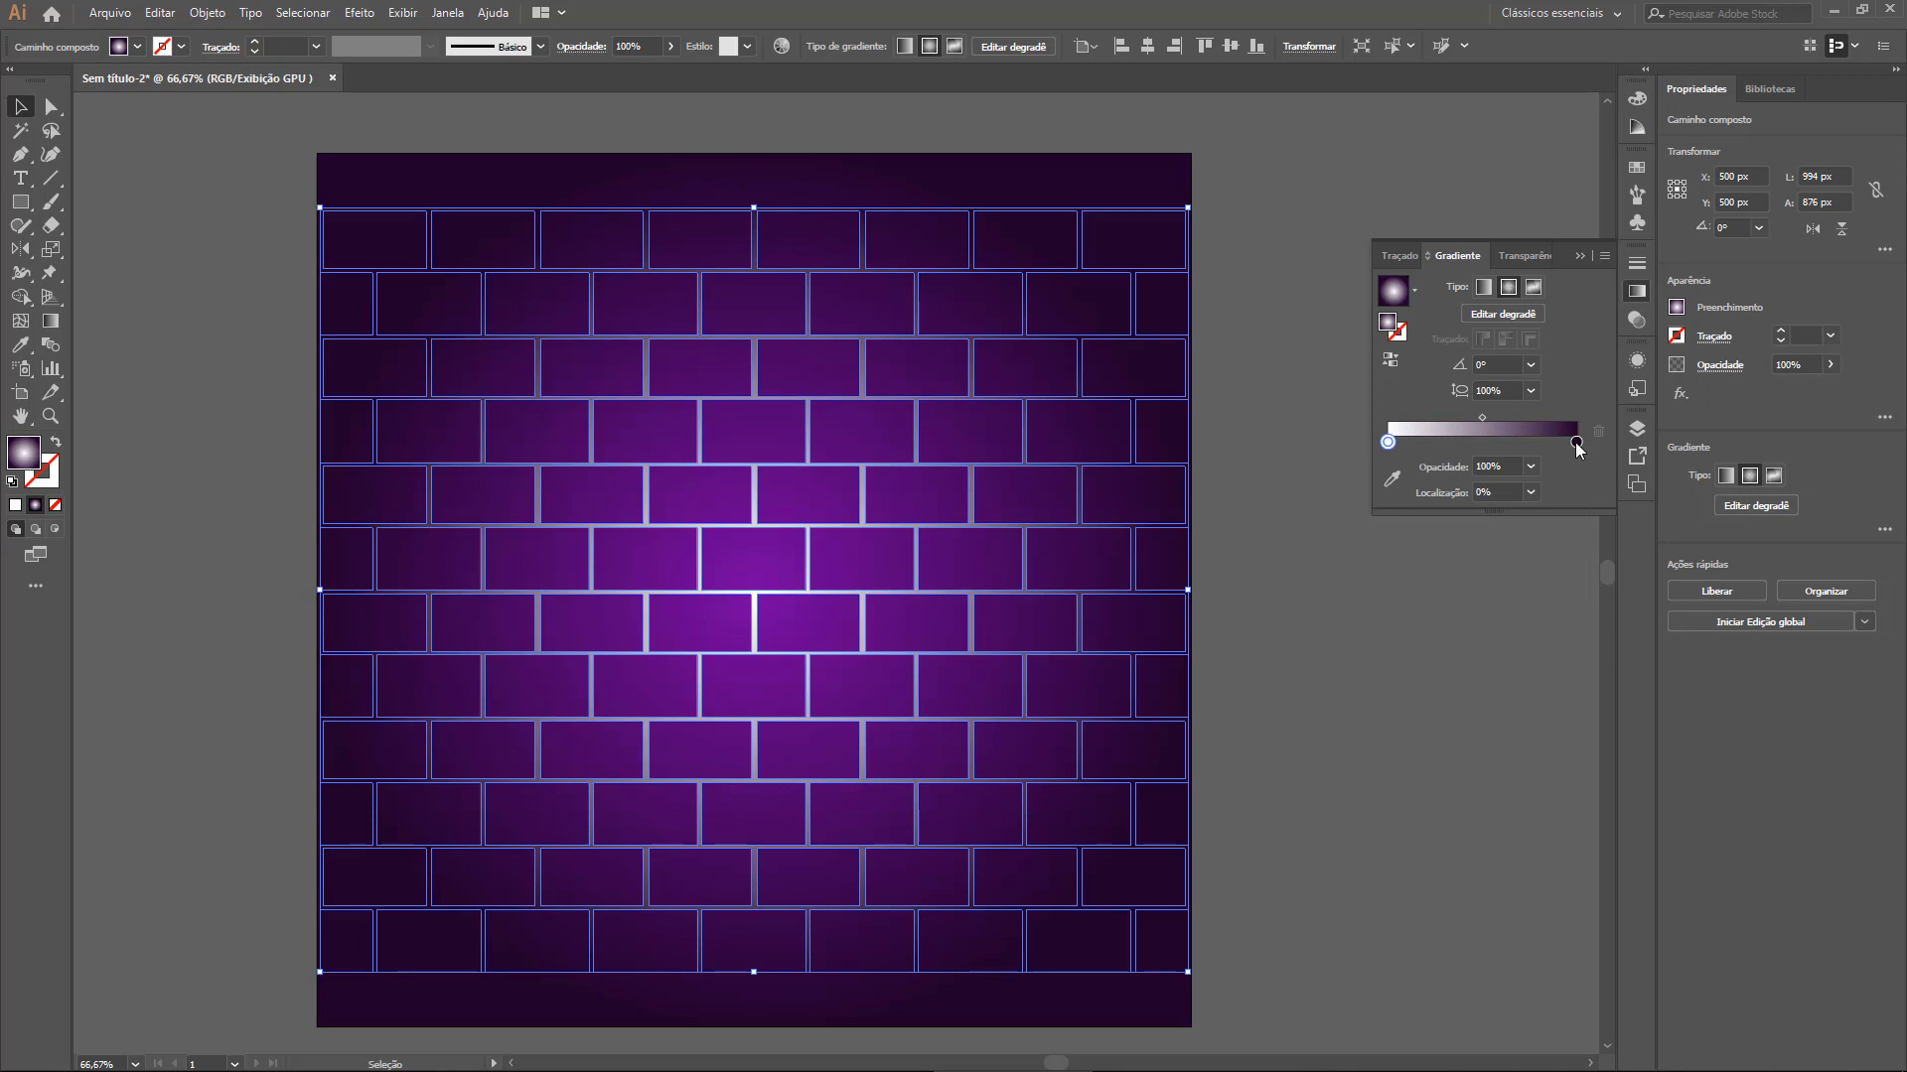
pyautogui.doubleClick(1576, 442)
pyautogui.moveTo(1422, 514); pyautogui.dragTo(1403, 517)
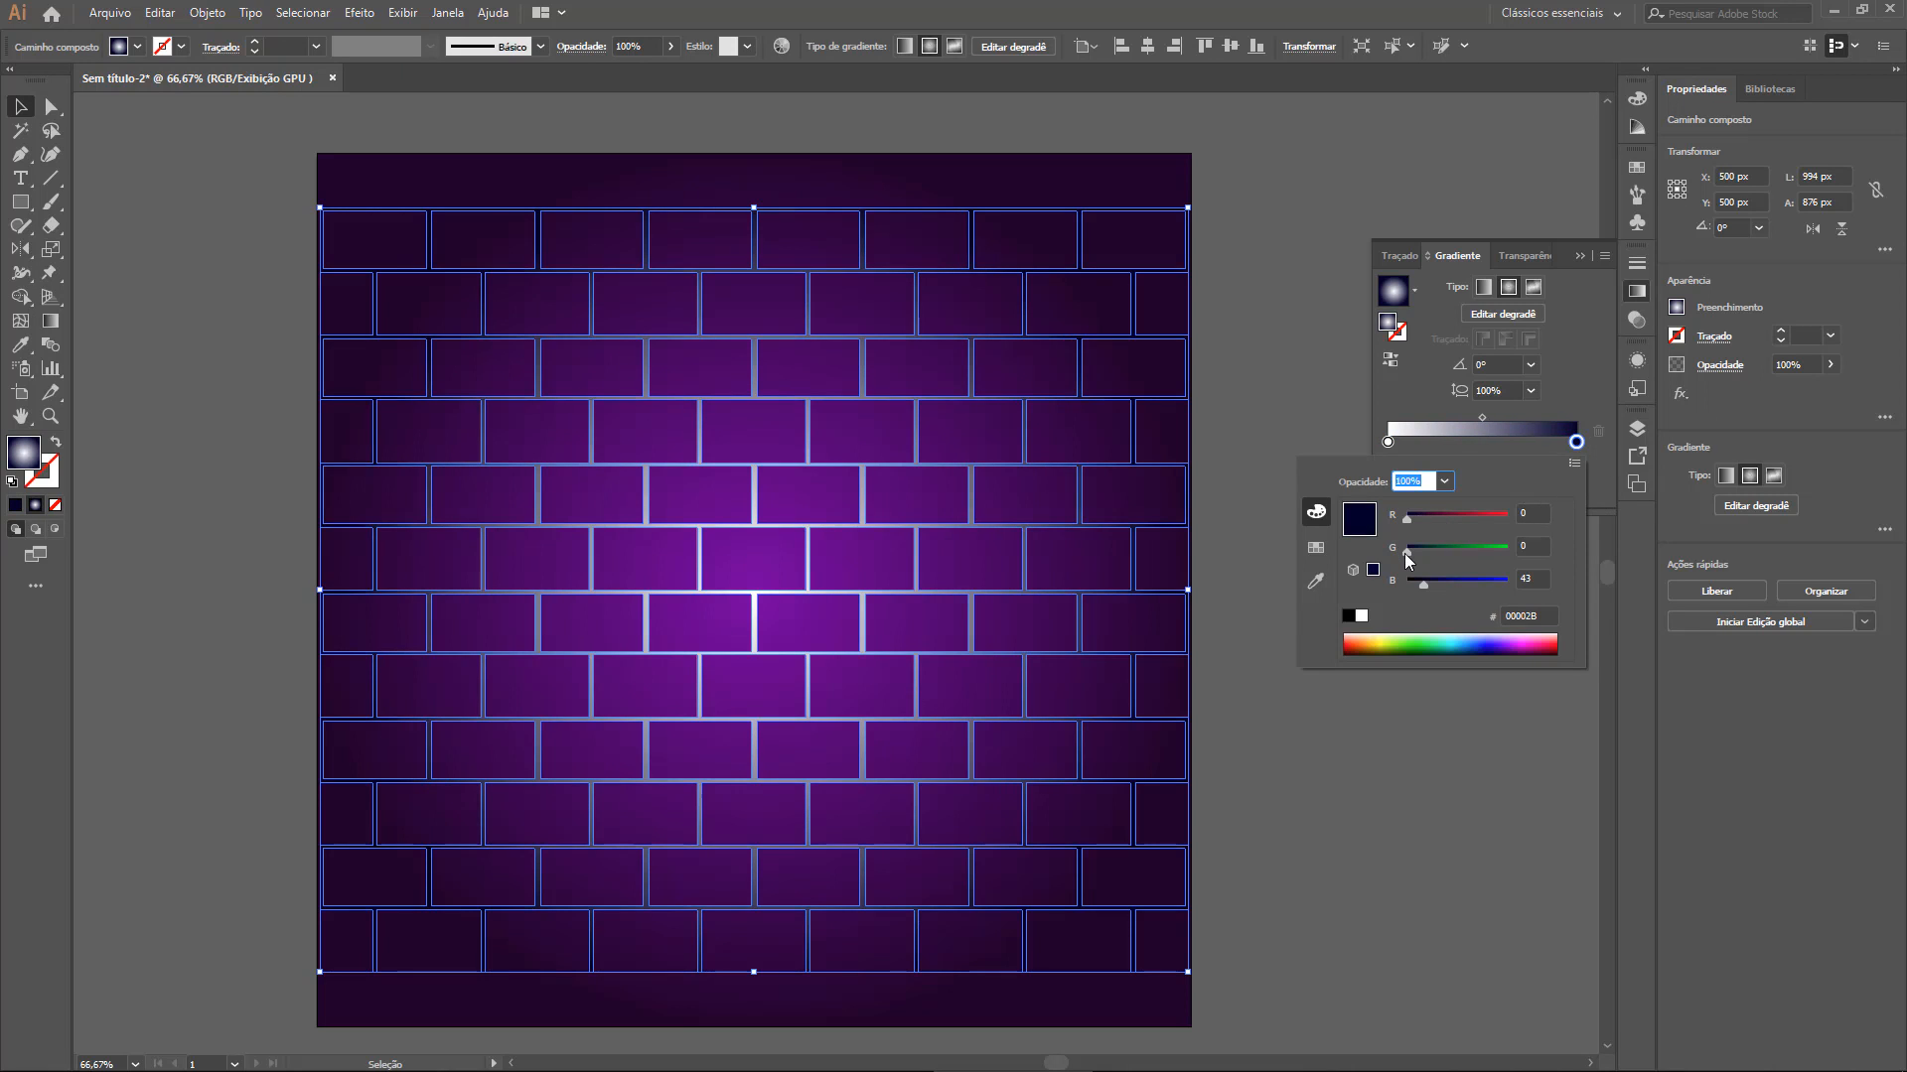
pyautogui.moveTo(1426, 586); pyautogui.dragTo(1405, 587)
pyautogui.click(1589, 379)
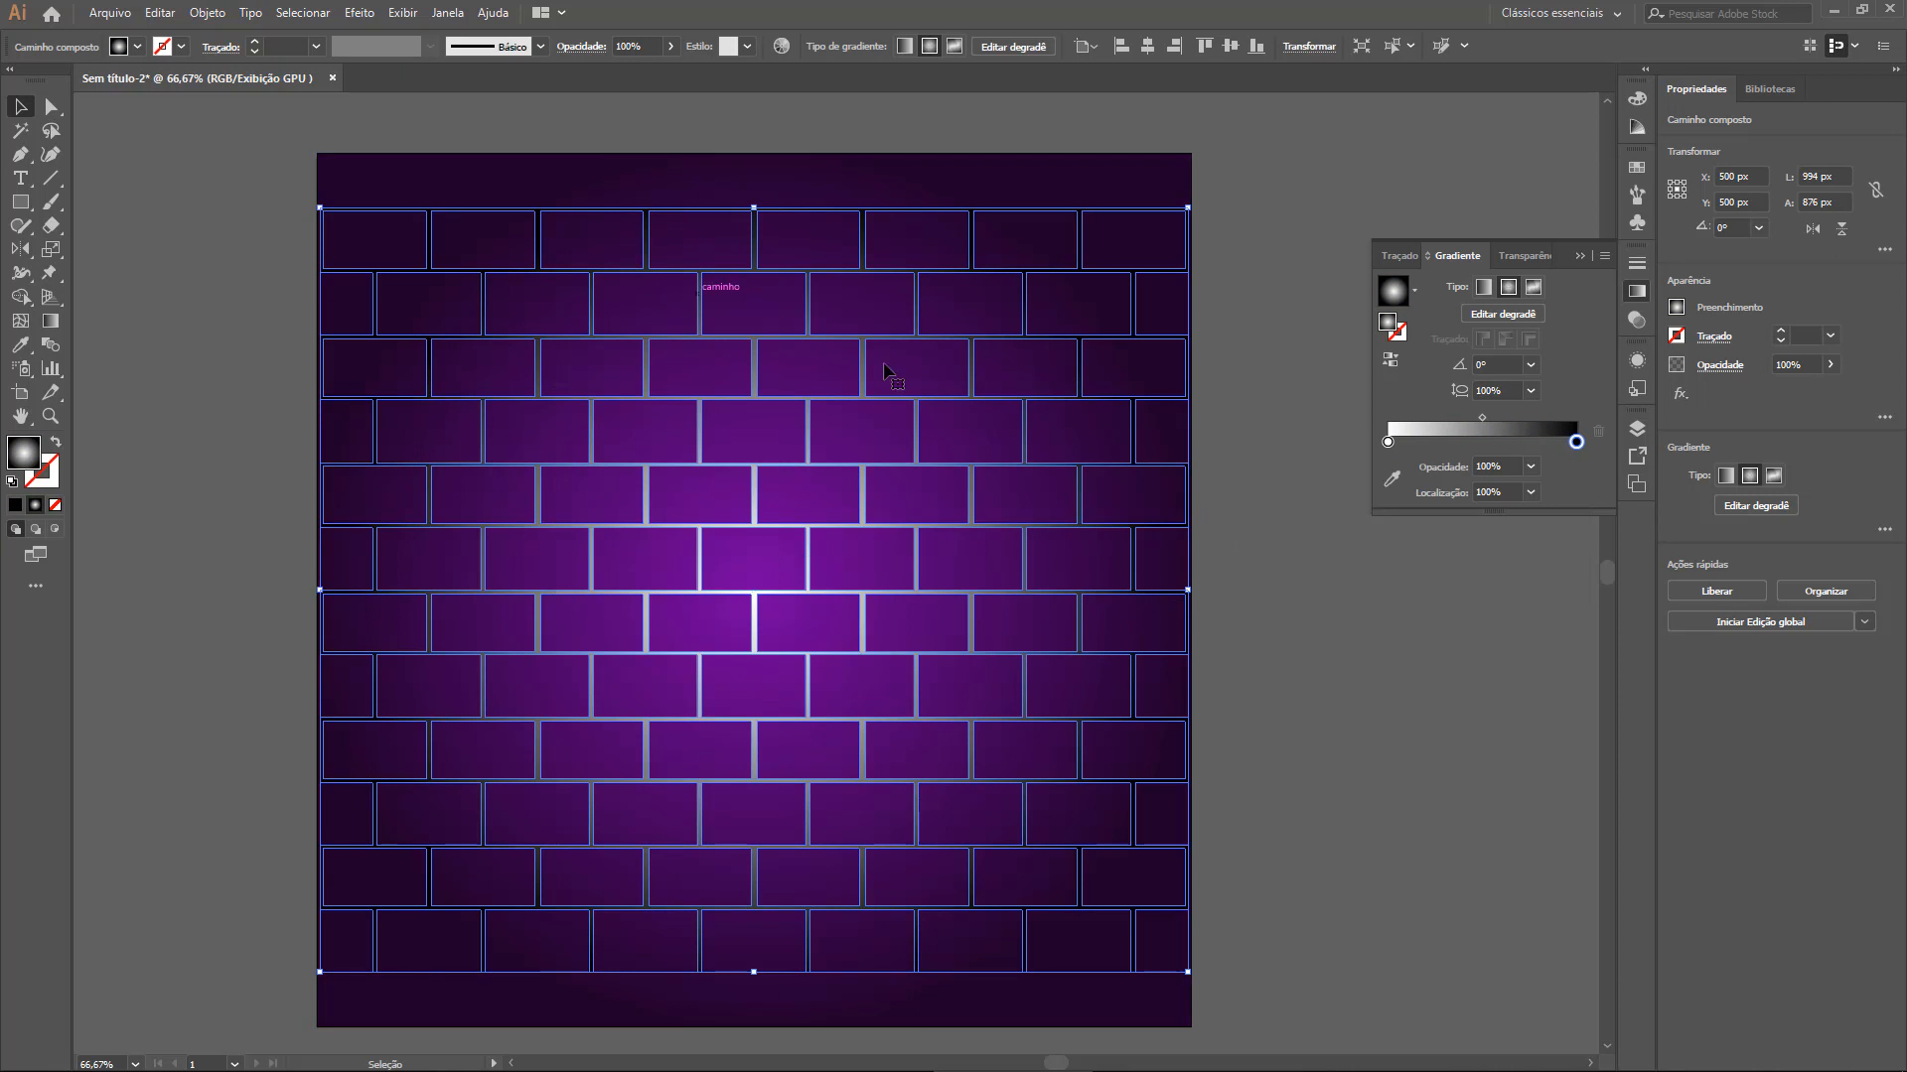
# Show the full transparency options for the brick outline and set its blending mode to Clarear (Lighten)
pyautogui.click(1638, 320)
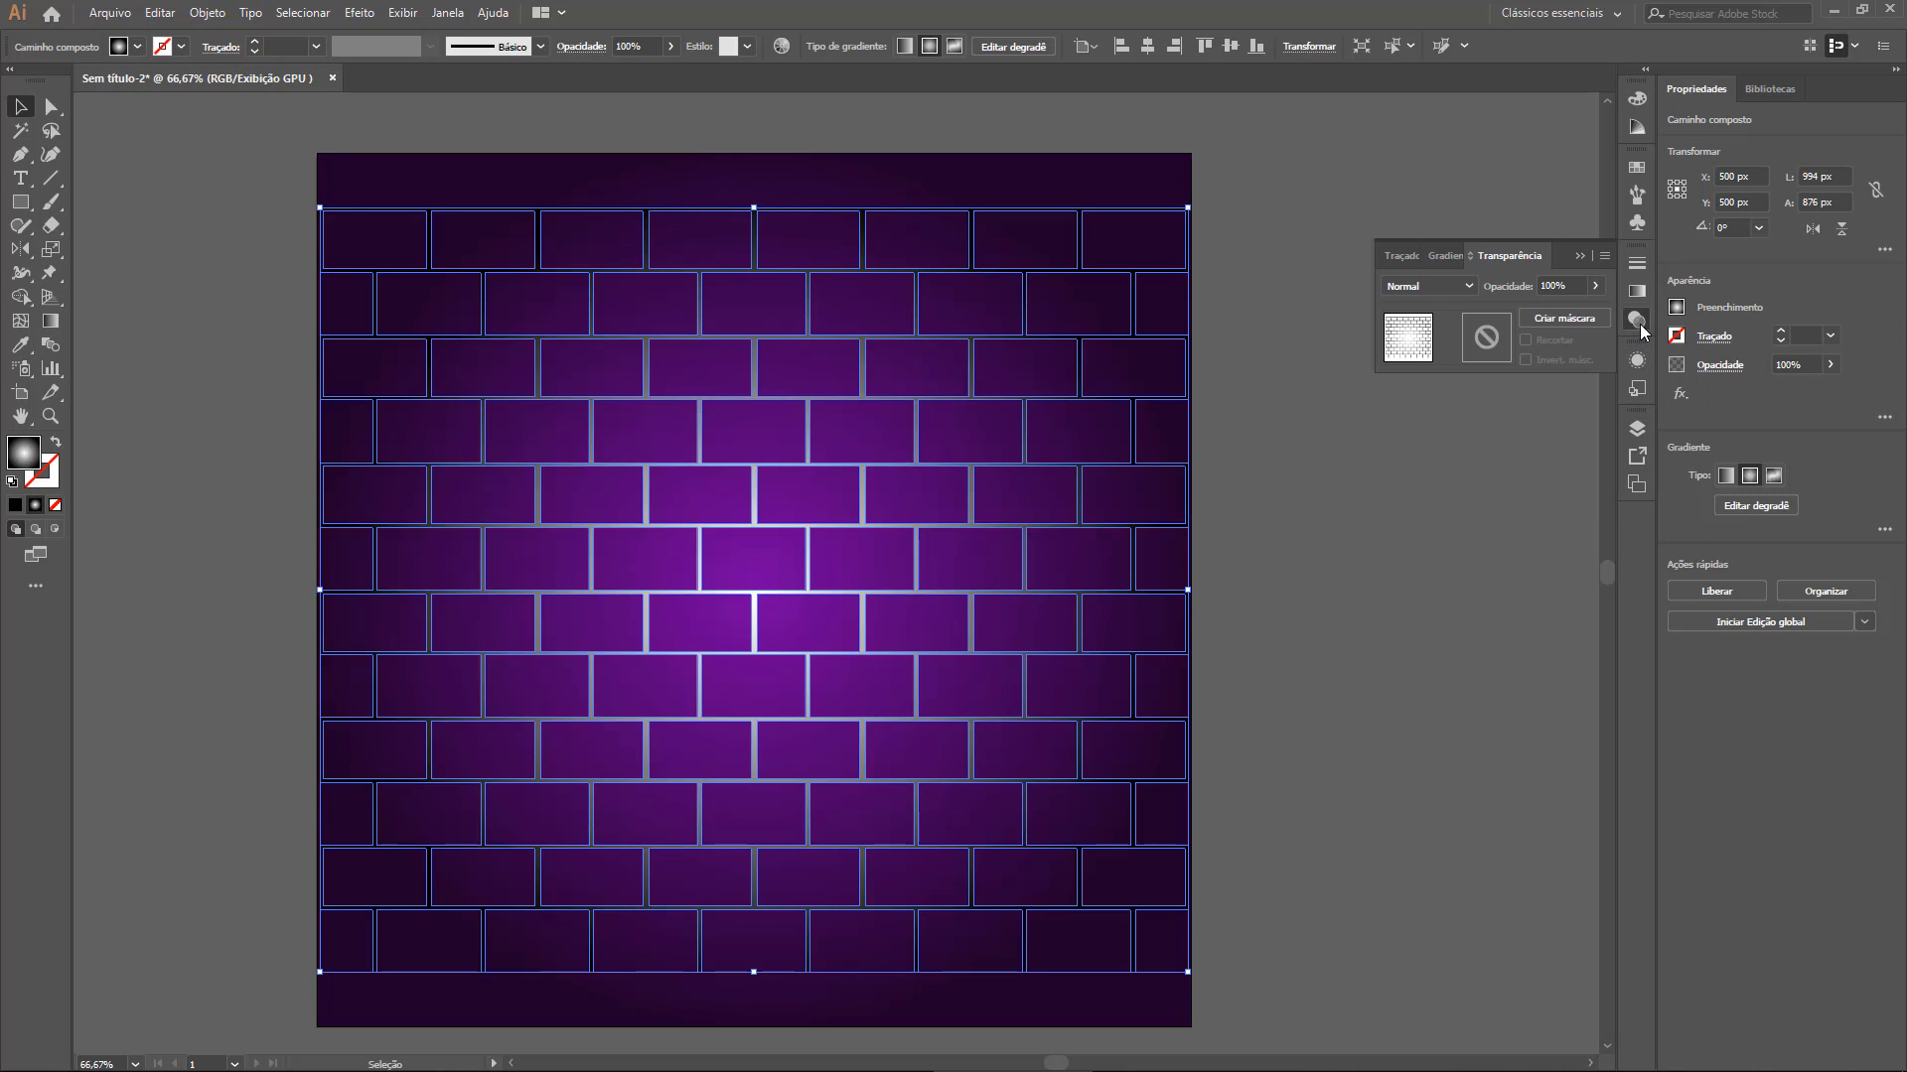
pyautogui.click(448, 13)
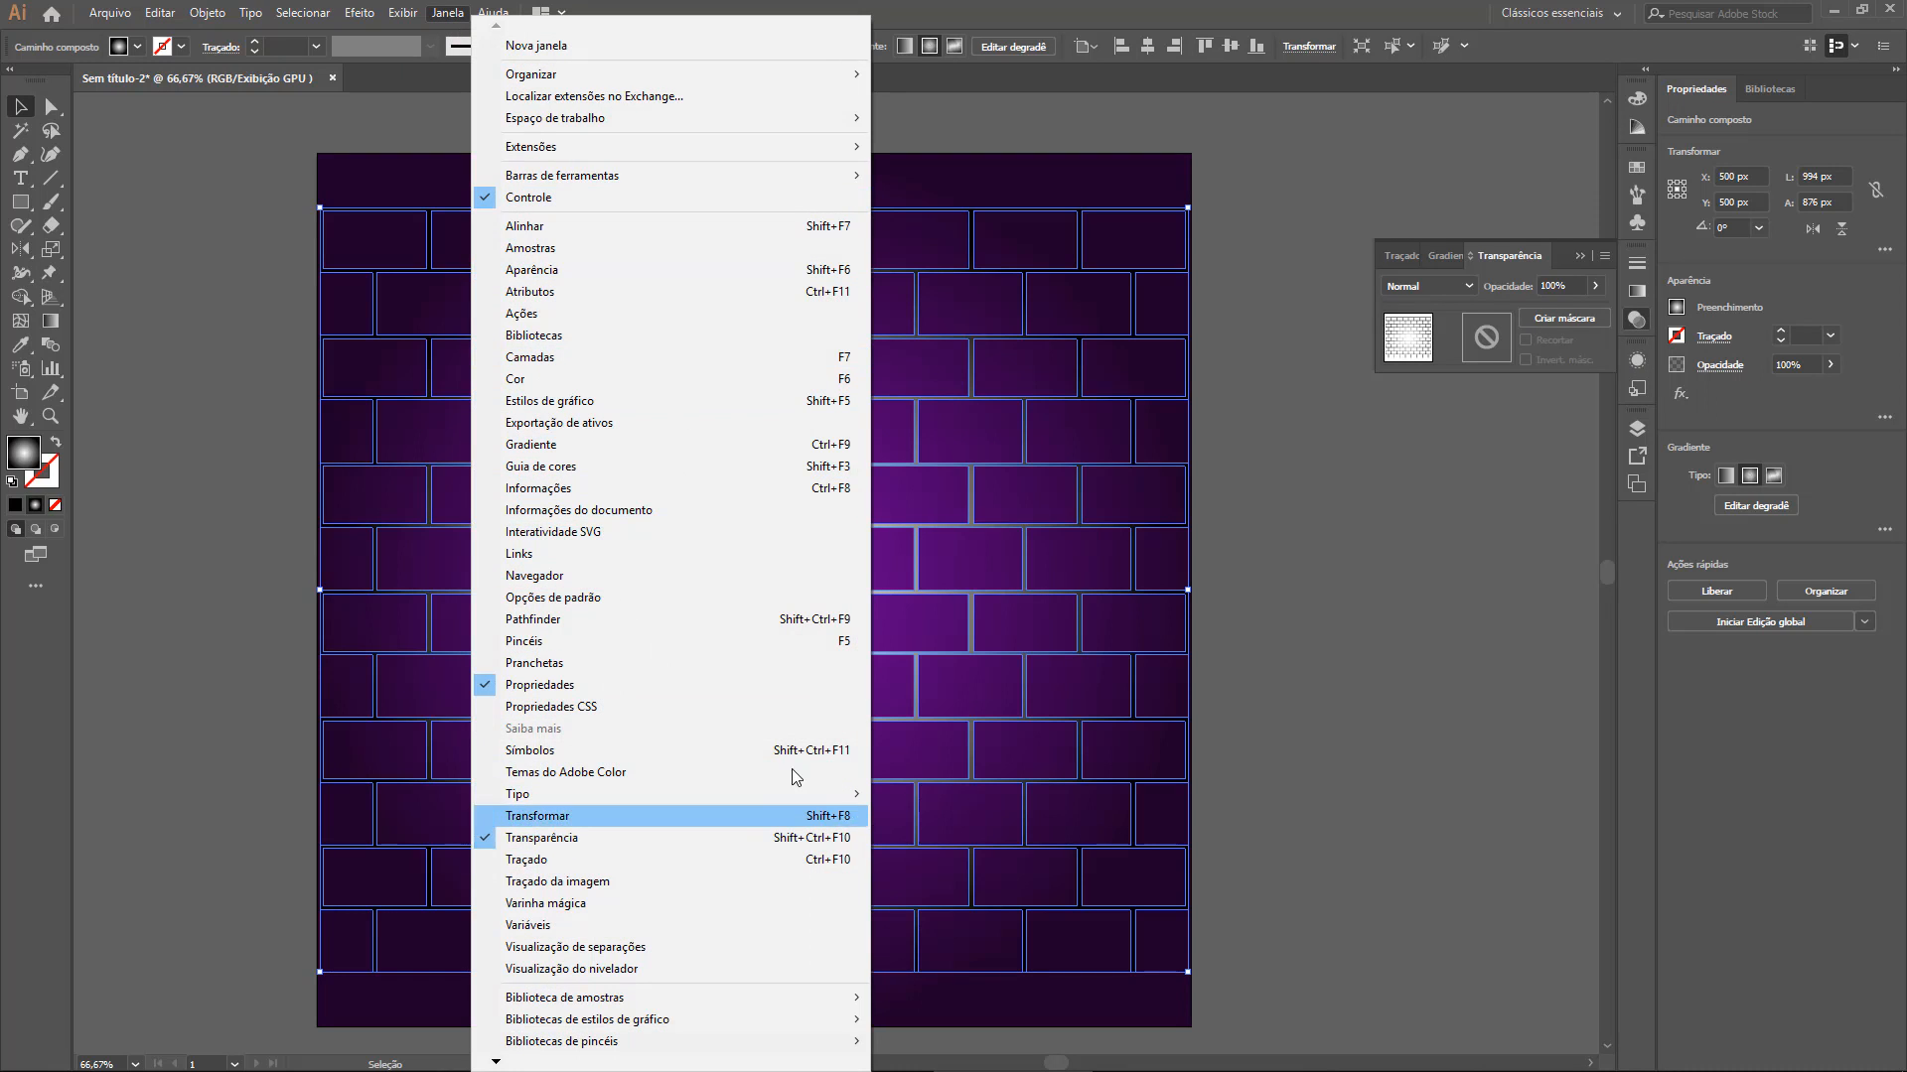
pyautogui.click(1494, 255)
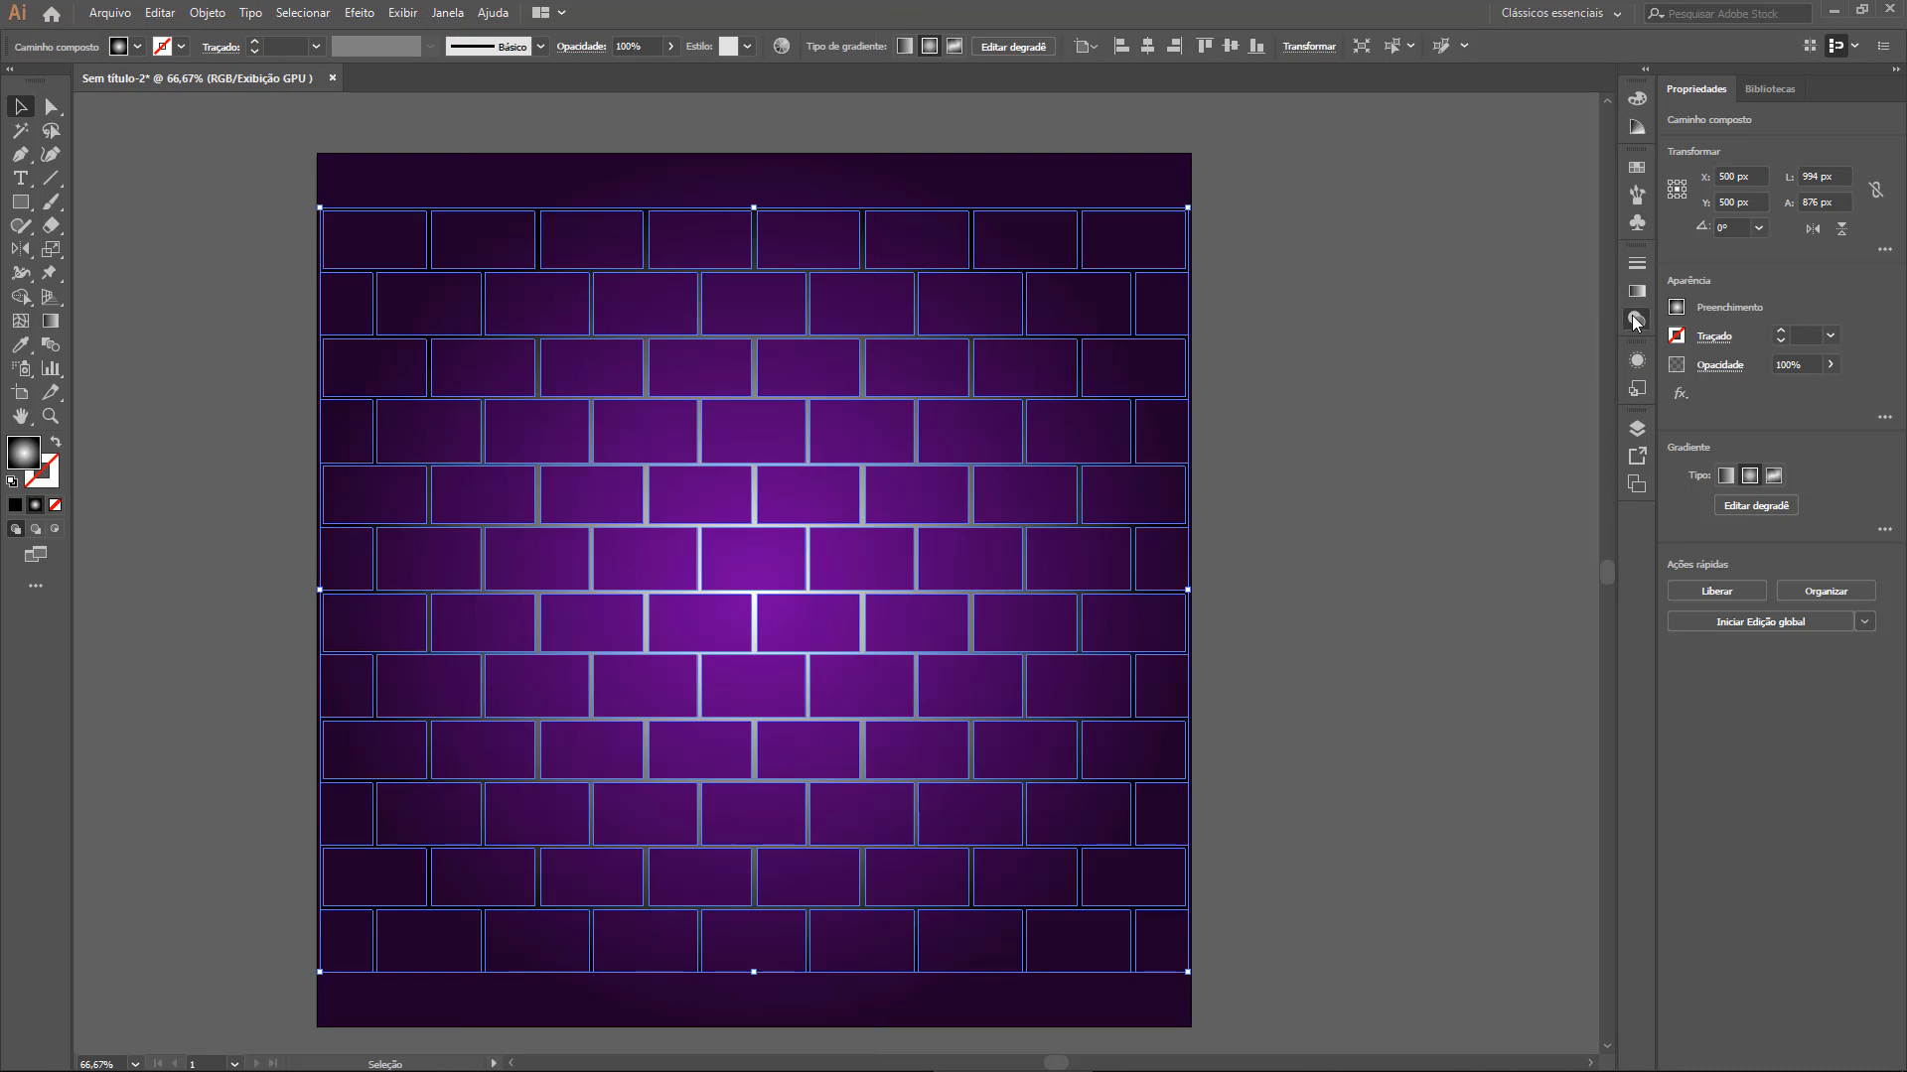
pyautogui.click(1637, 320)
pyautogui.click(1468, 257)
pyautogui.click(1468, 255)
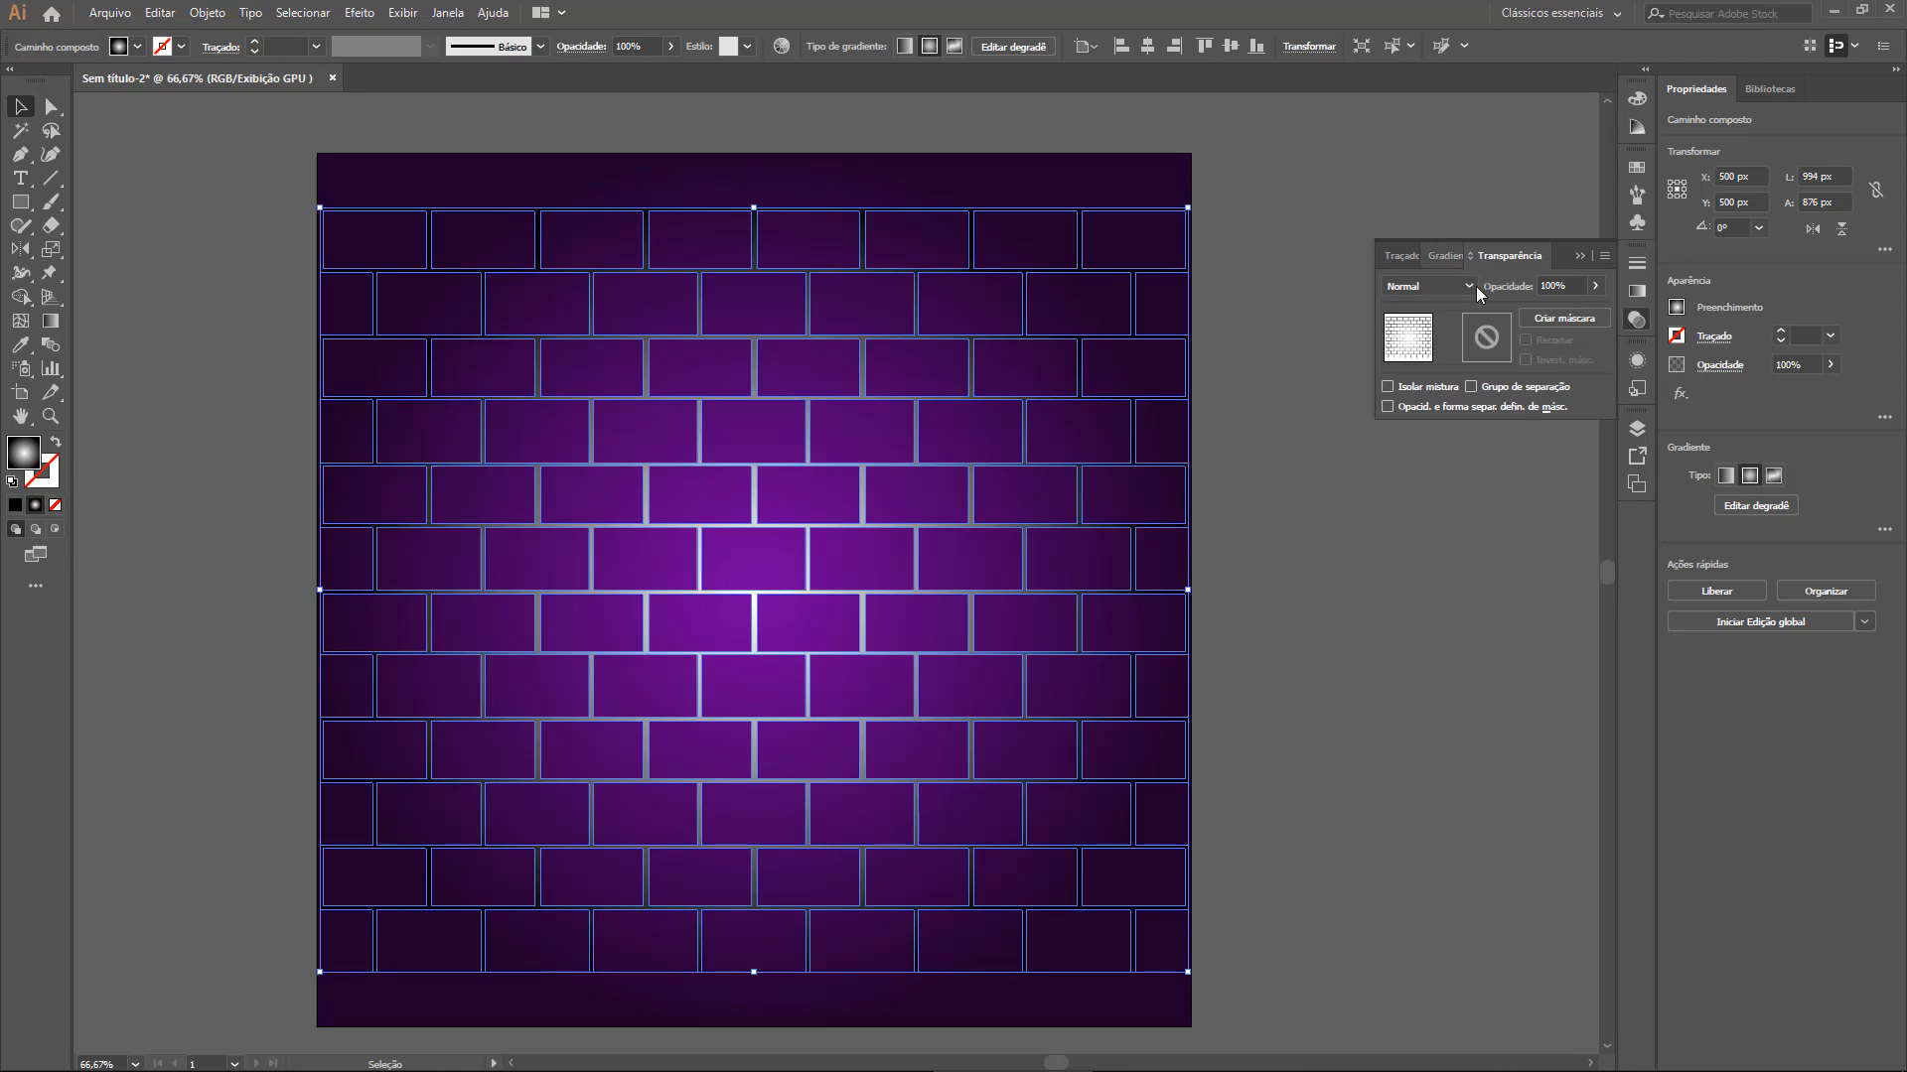
pyautogui.click(1403, 286)
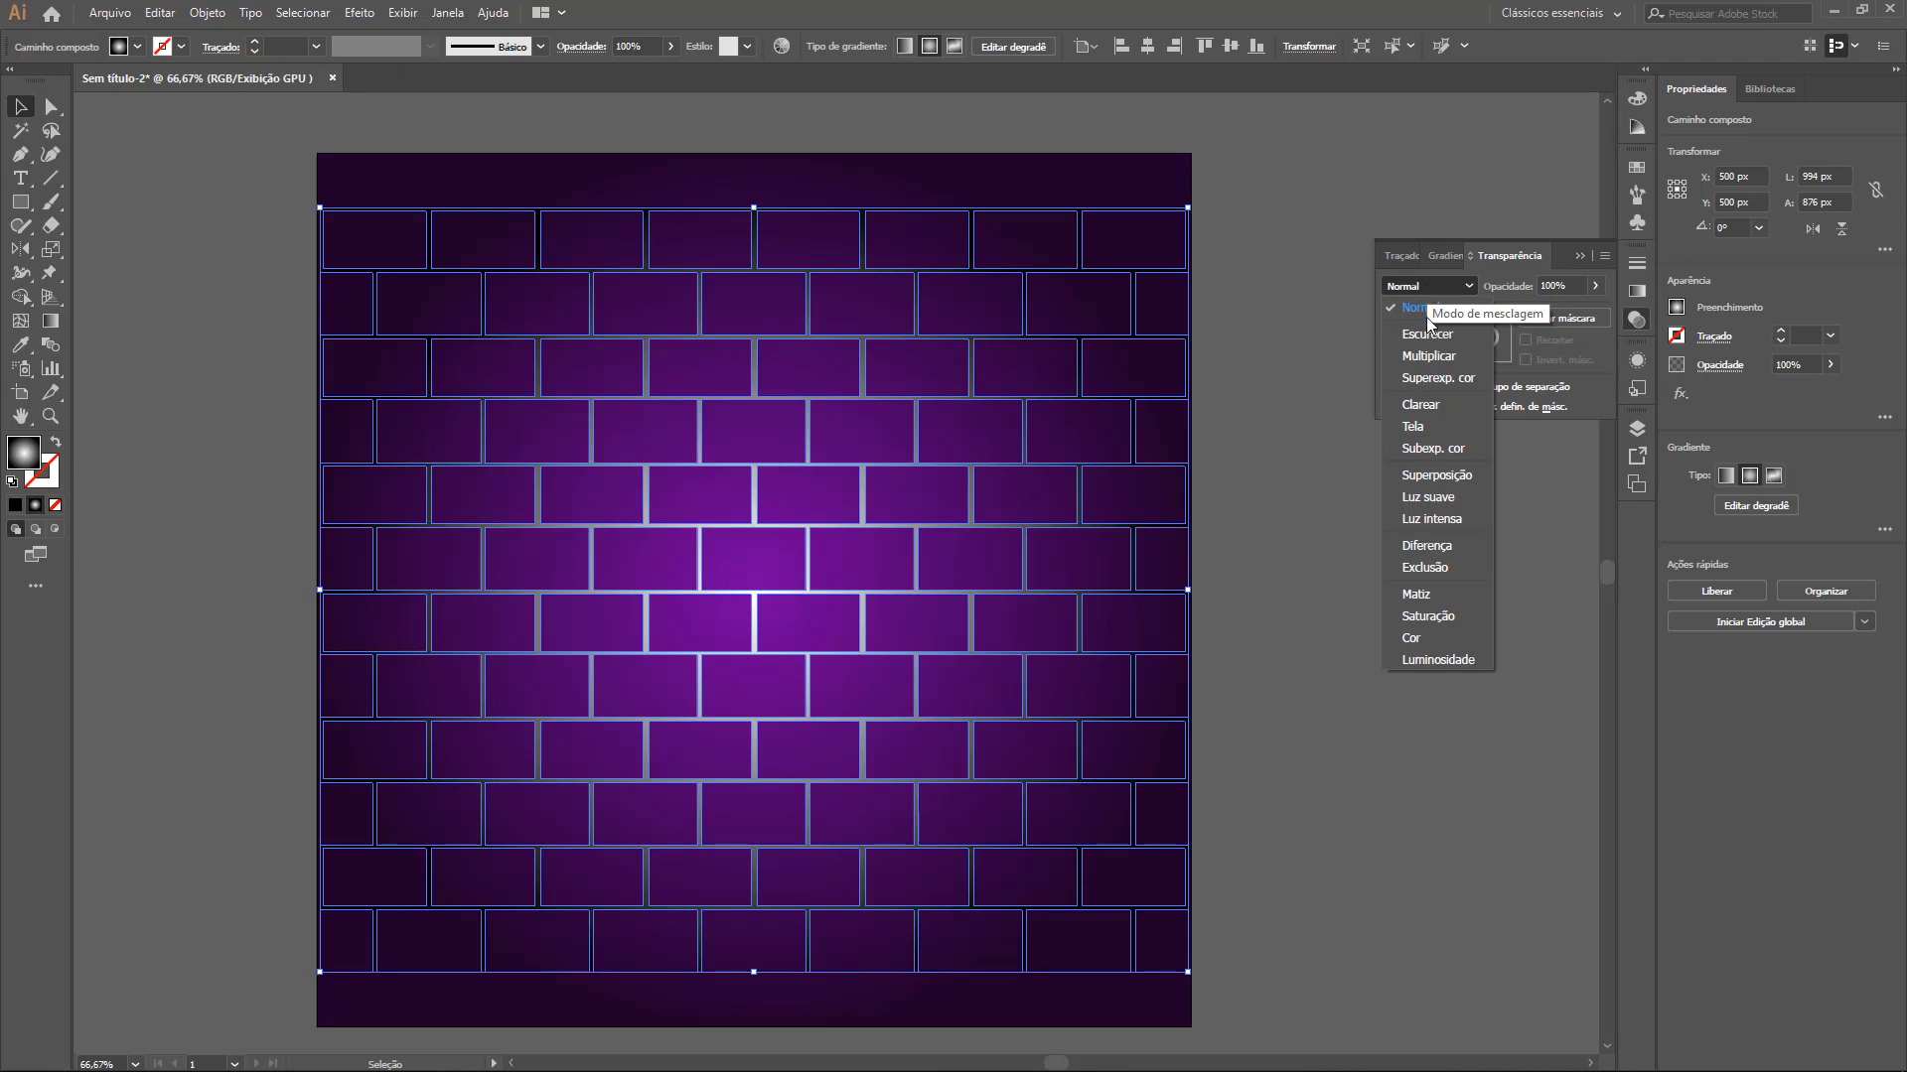
pyautogui.click(1426, 316)
pyautogui.press('Down')
pyautogui.press('Down')
pyautogui.press('Down')
pyautogui.press('Down')
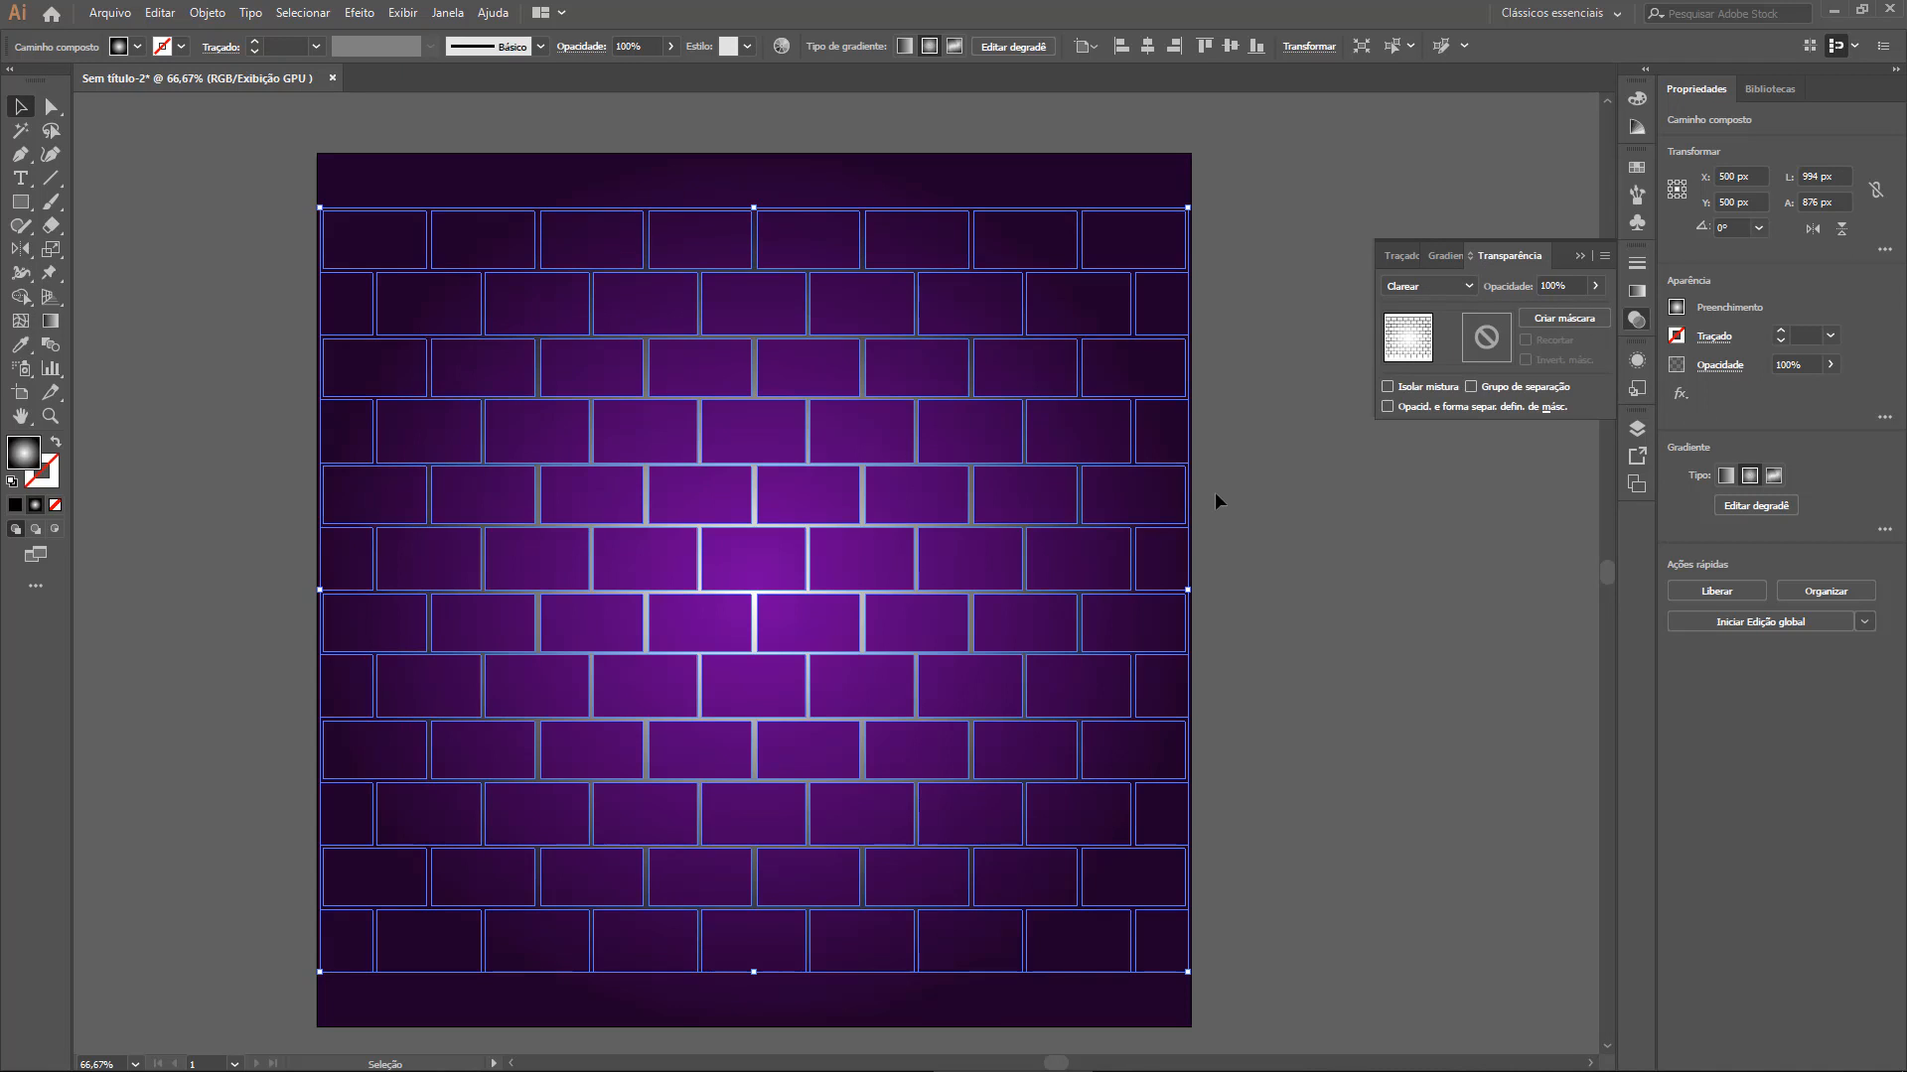
pyautogui.click(1293, 511)
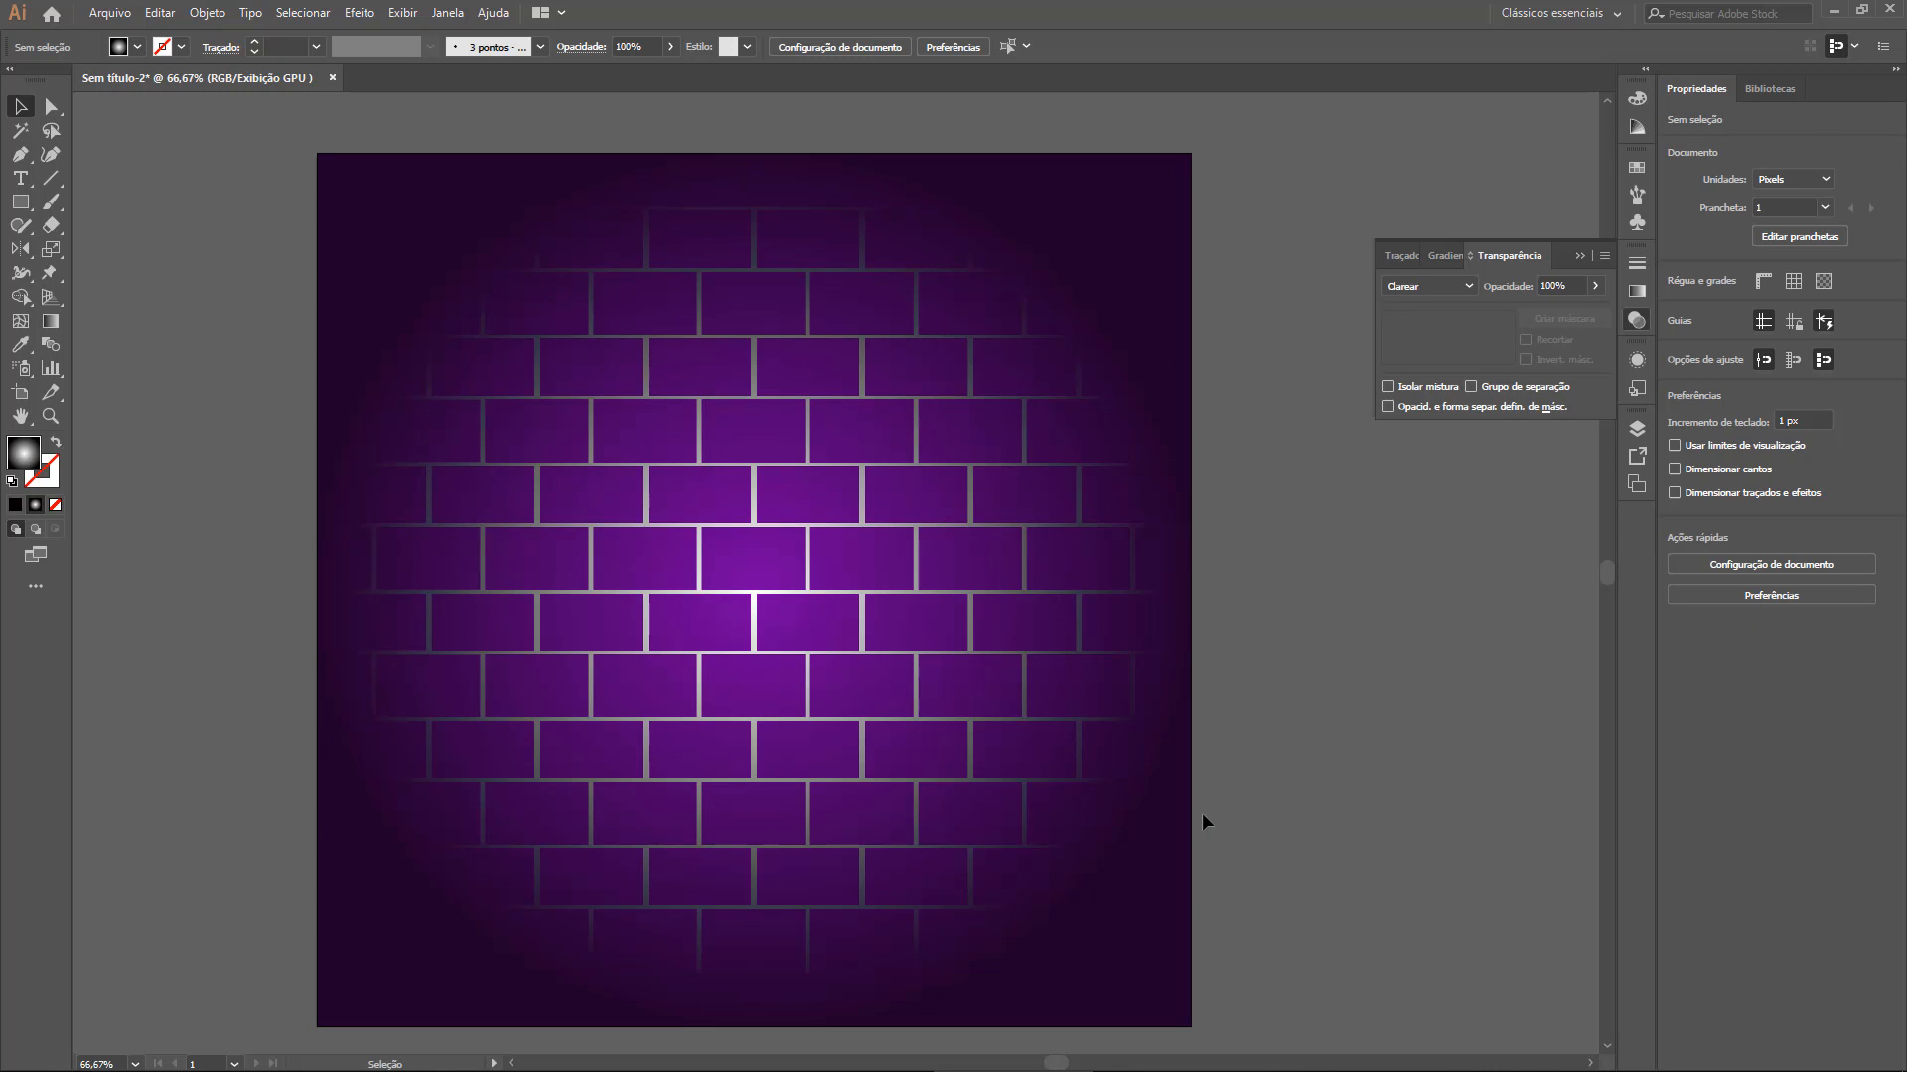
# Darken the white centre stop of the brick outline's radial gradient to dark grey by lowering its HSB brightness
pyautogui.click(873, 611)
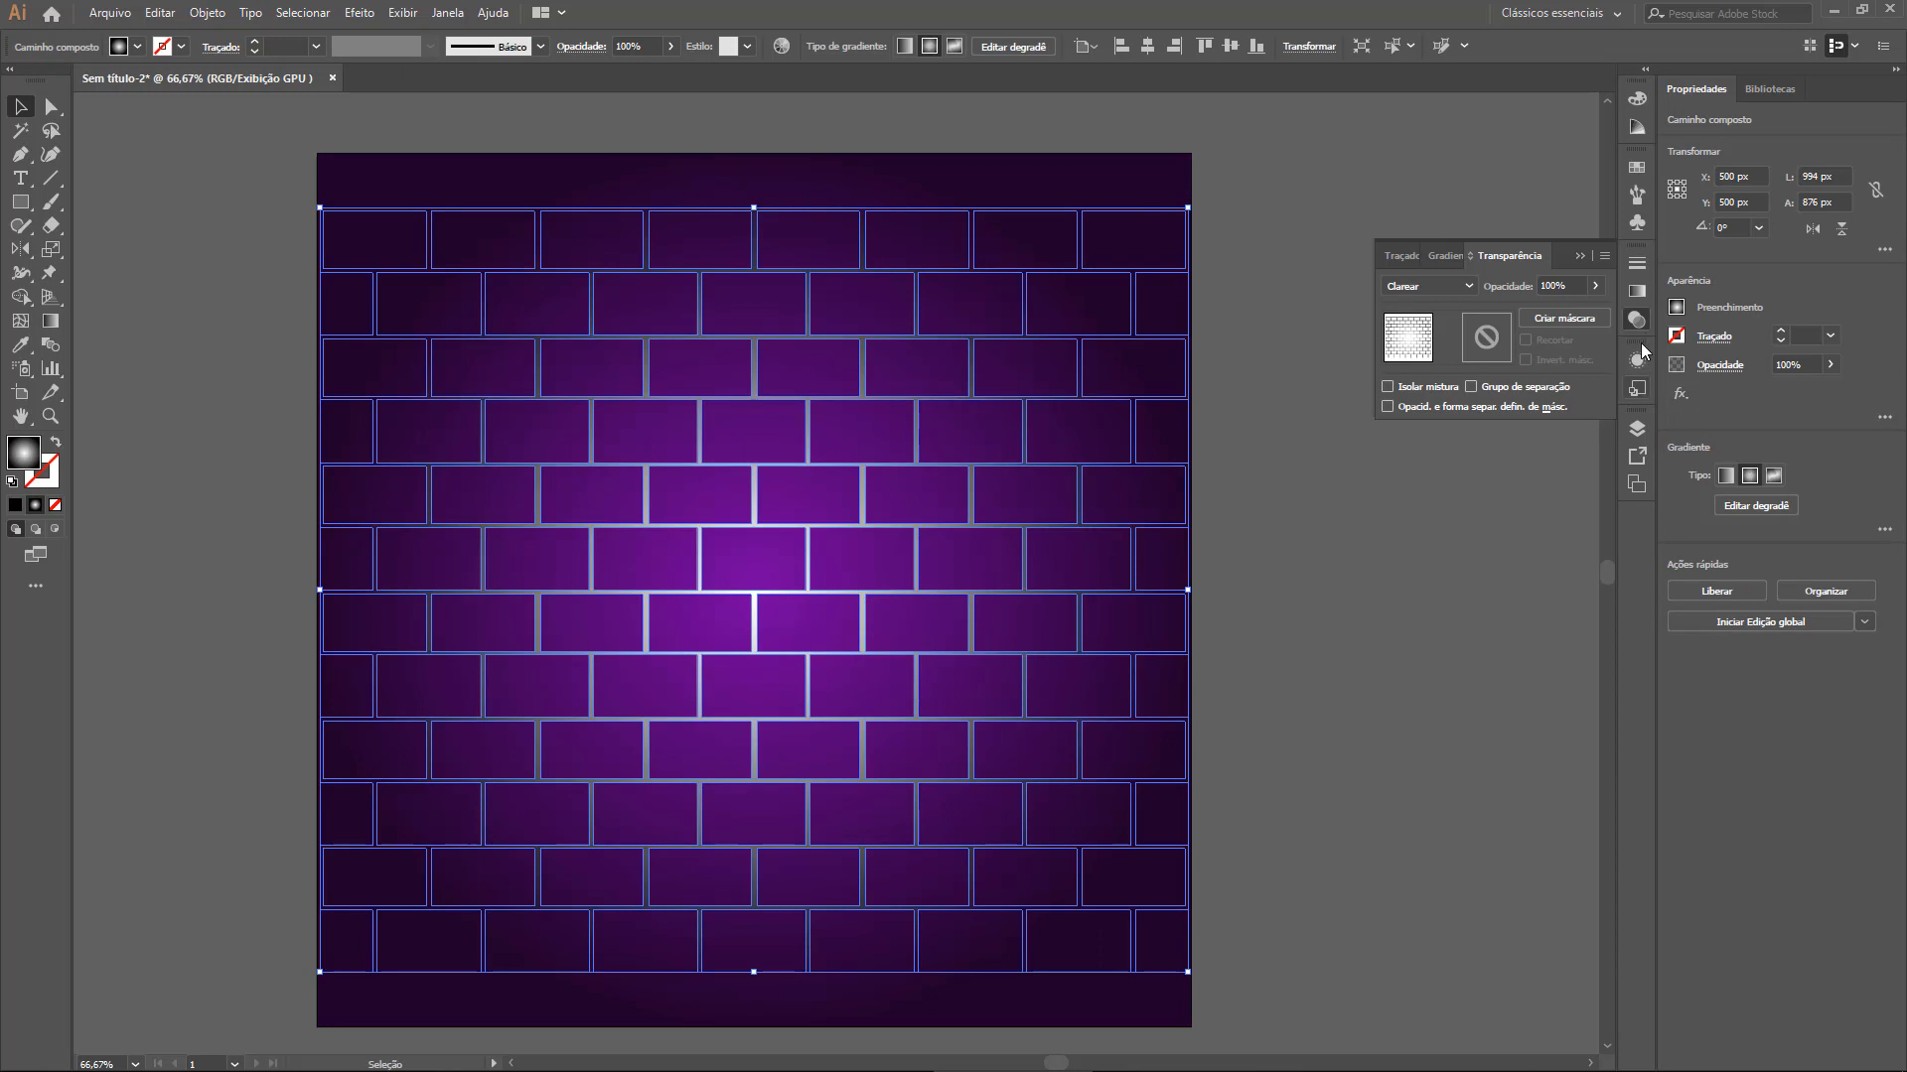
pyautogui.click(1638, 291)
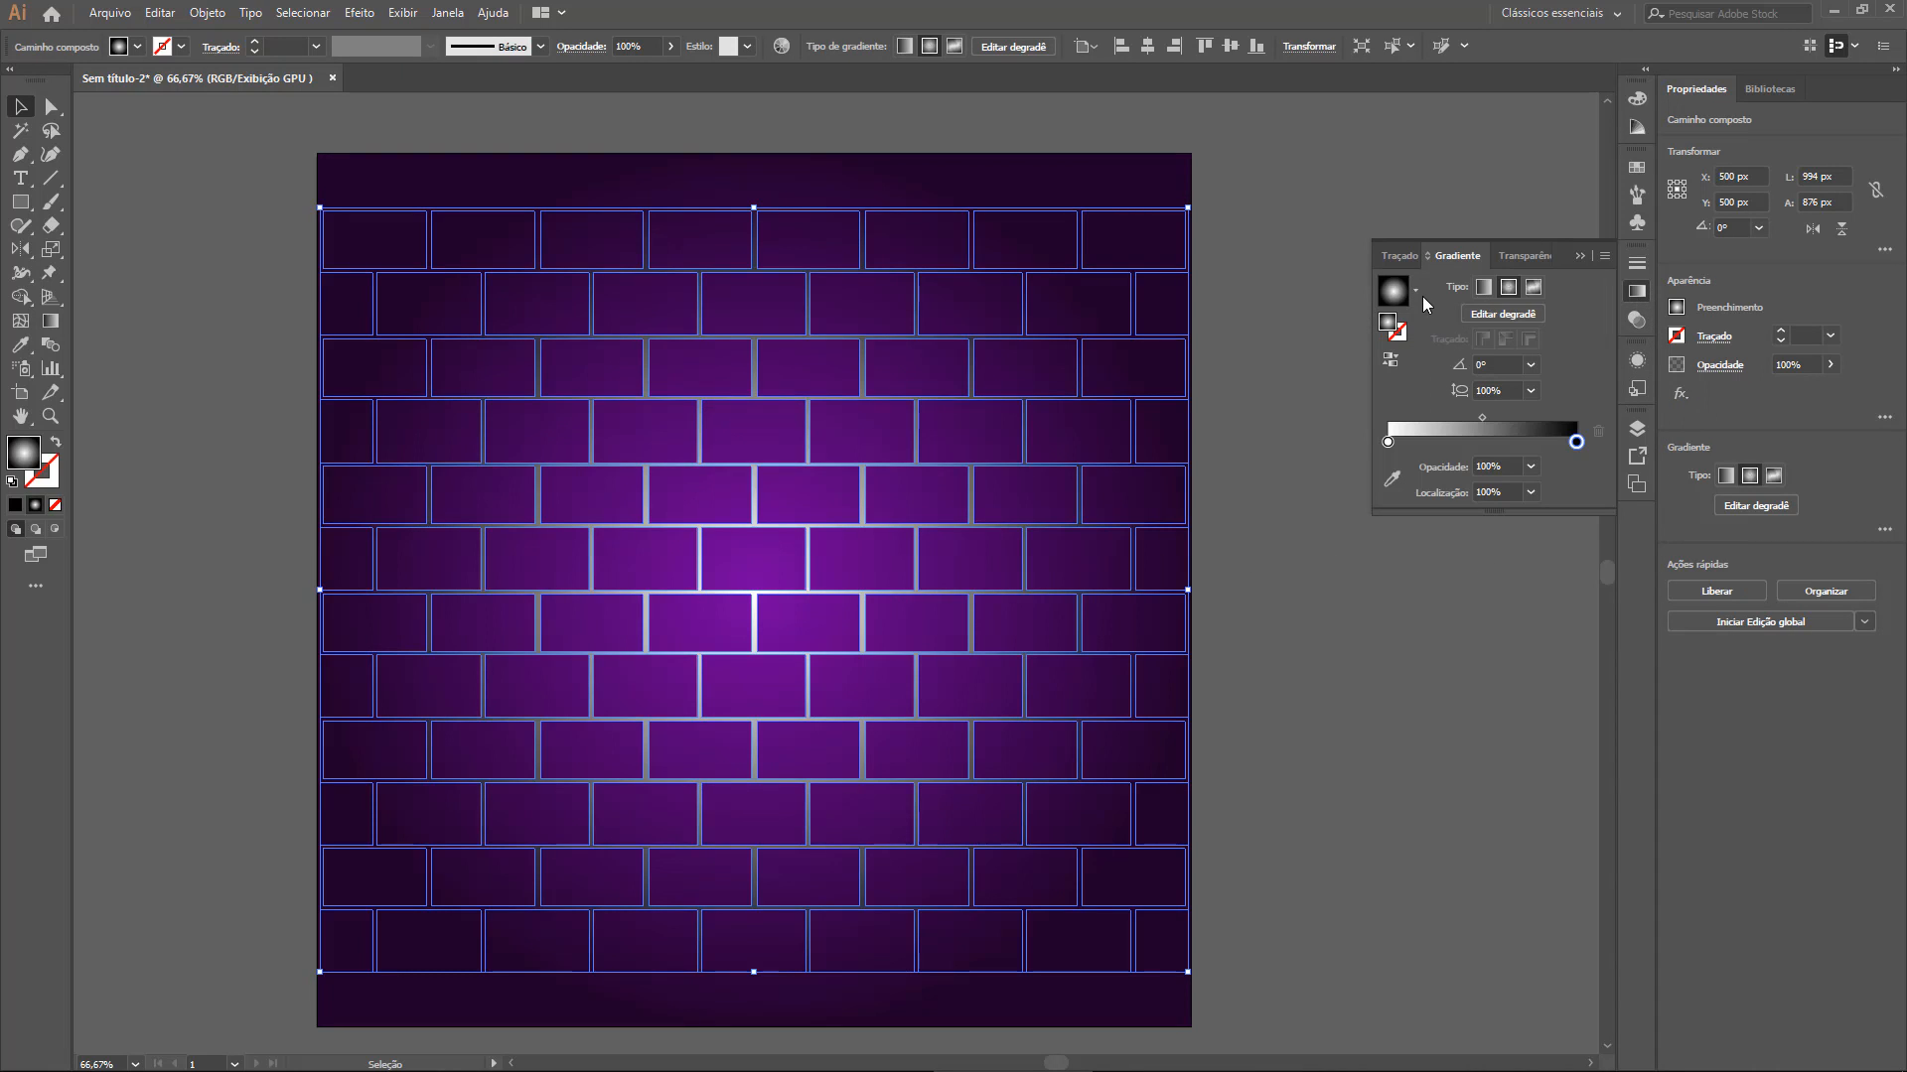
pyautogui.click(1387, 442)
pyautogui.doubleClick(1389, 441)
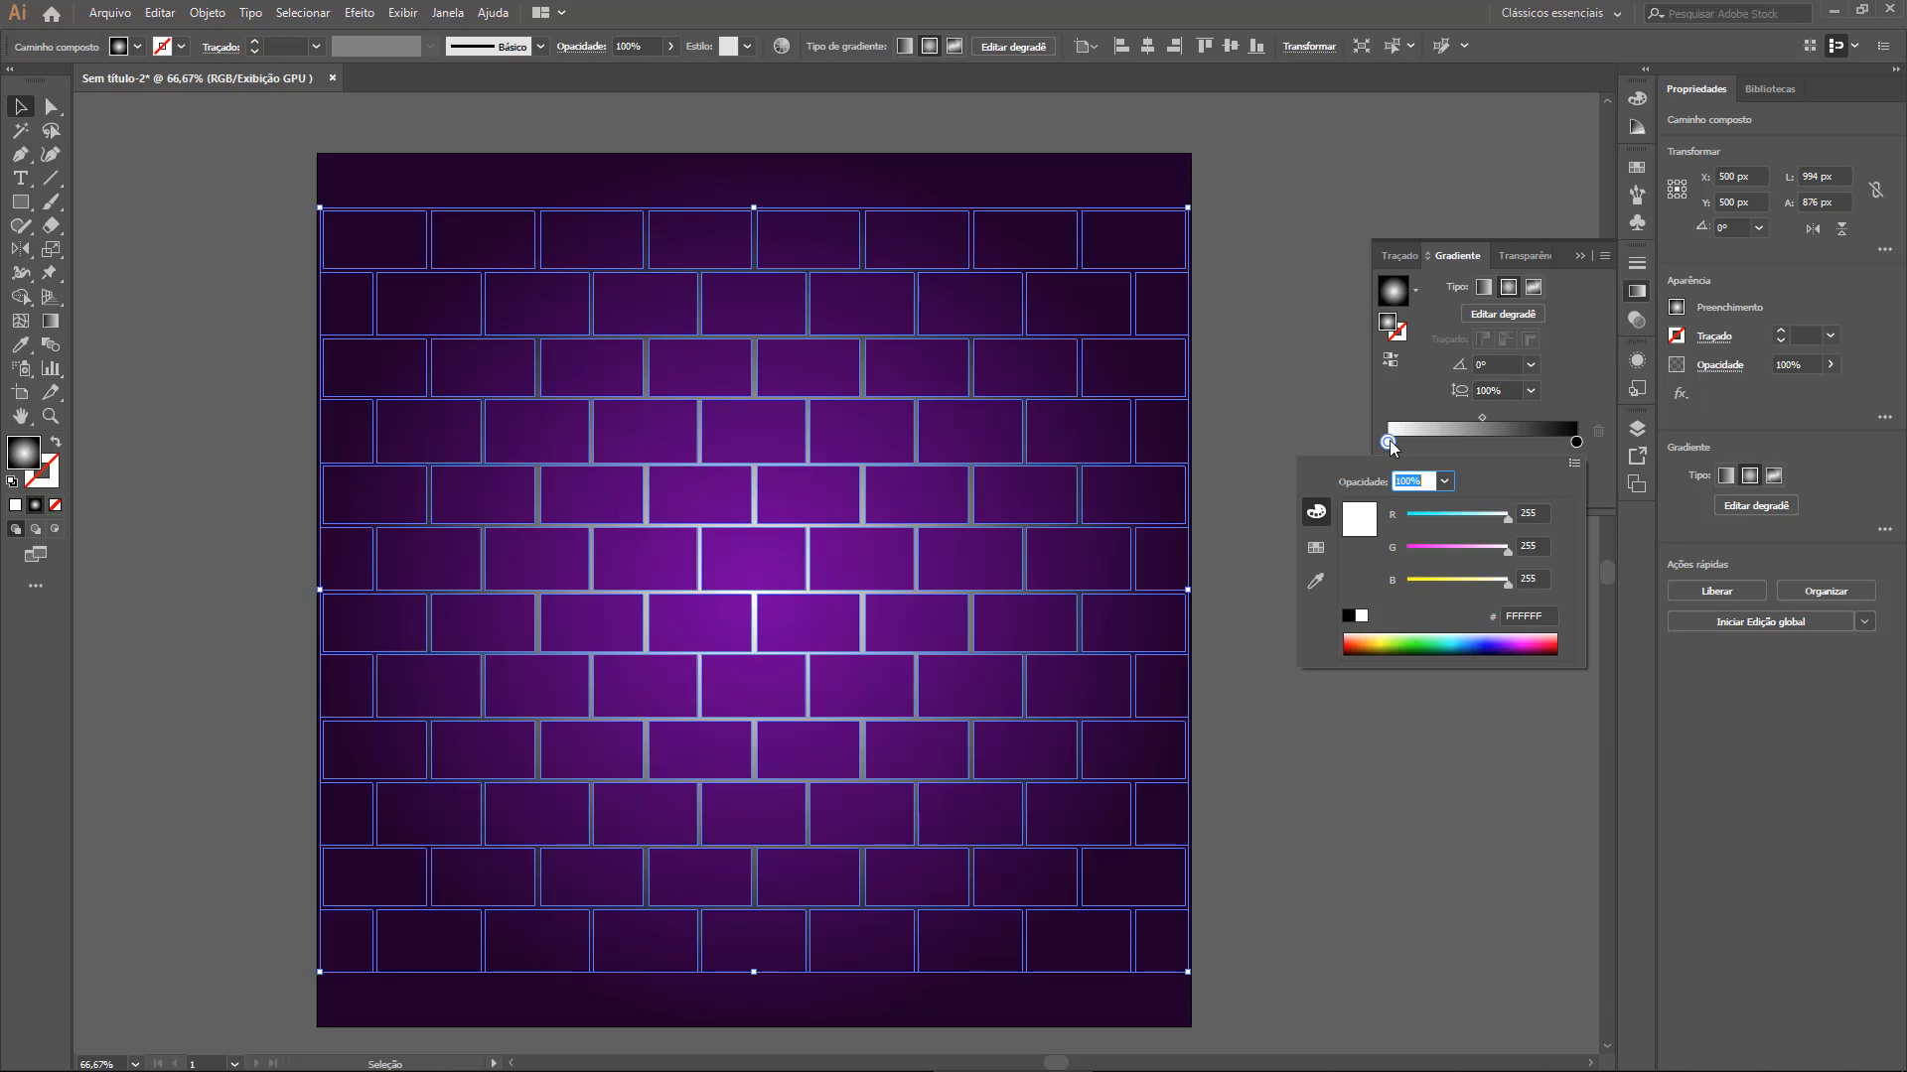
pyautogui.click(1576, 464)
pyautogui.click(1637, 509)
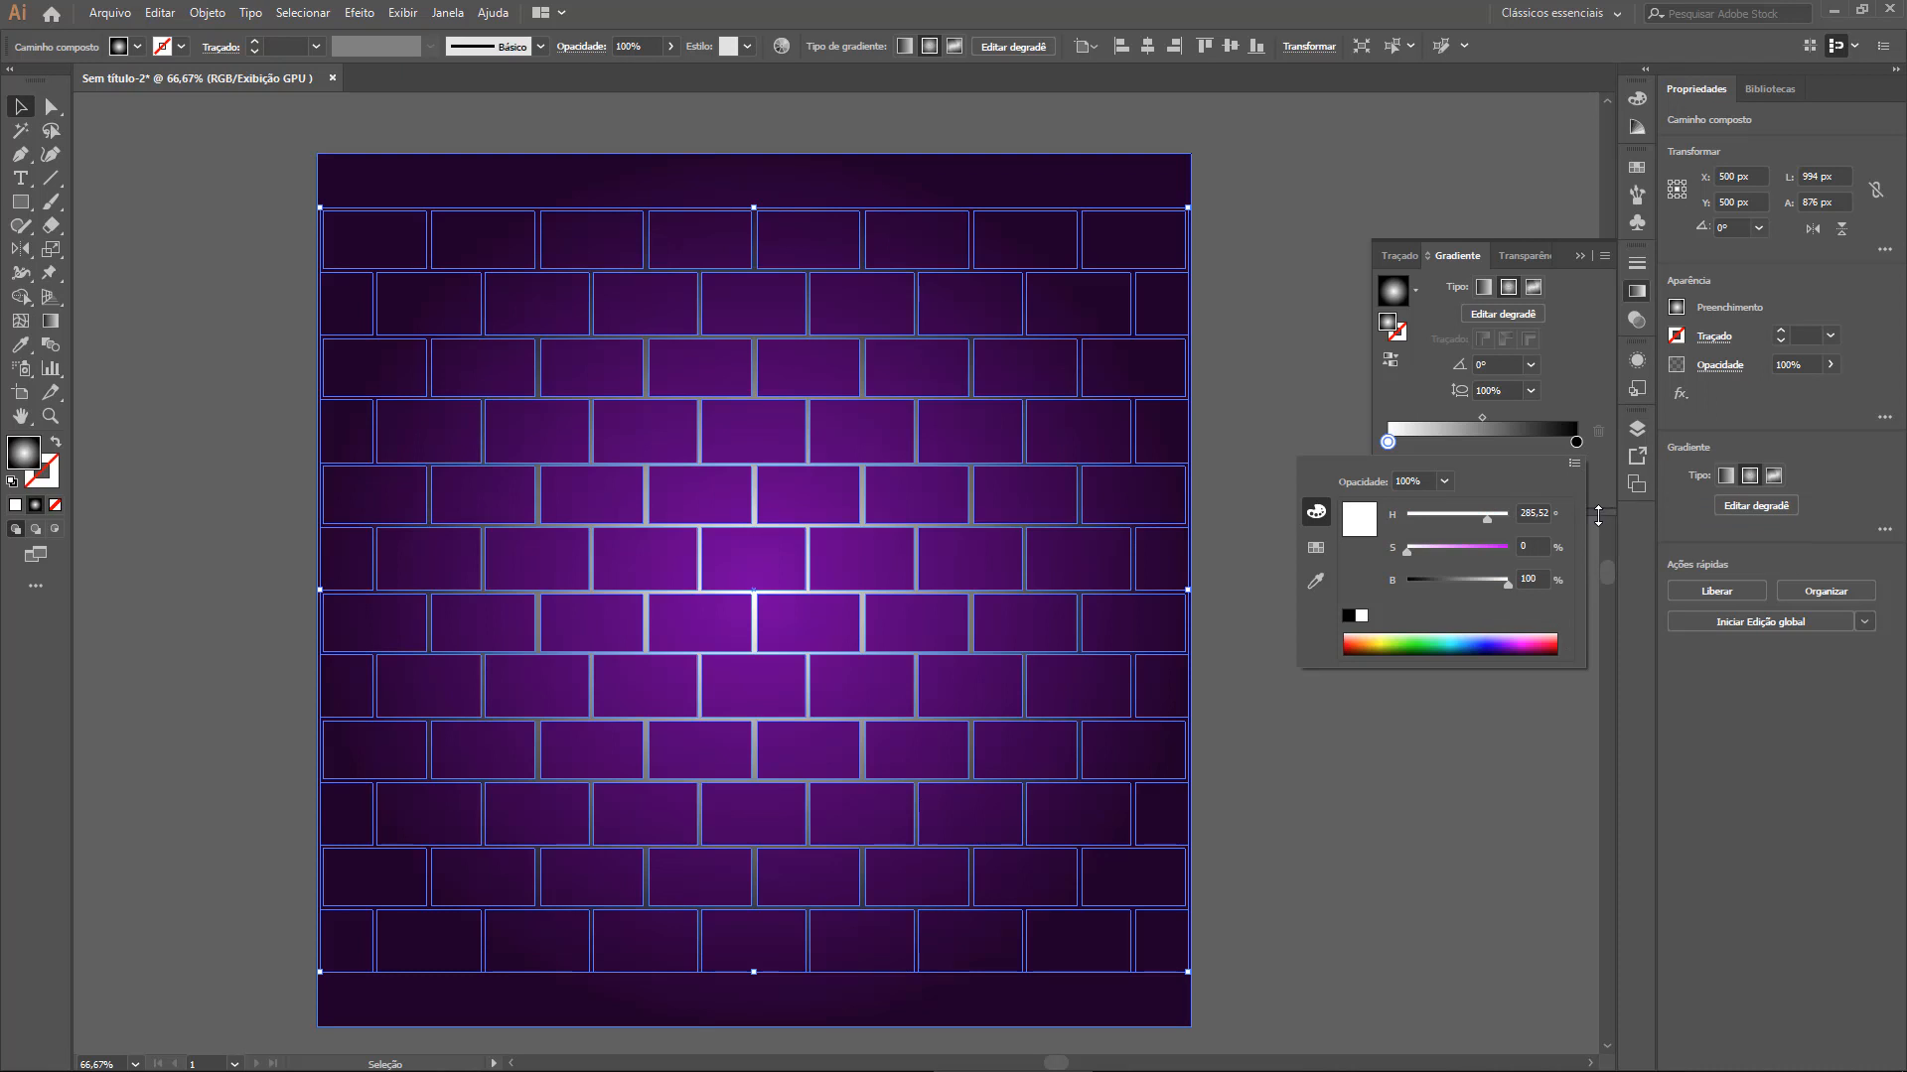
pyautogui.moveTo(1508, 584); pyautogui.dragTo(1437, 582)
pyautogui.click(103, 135)
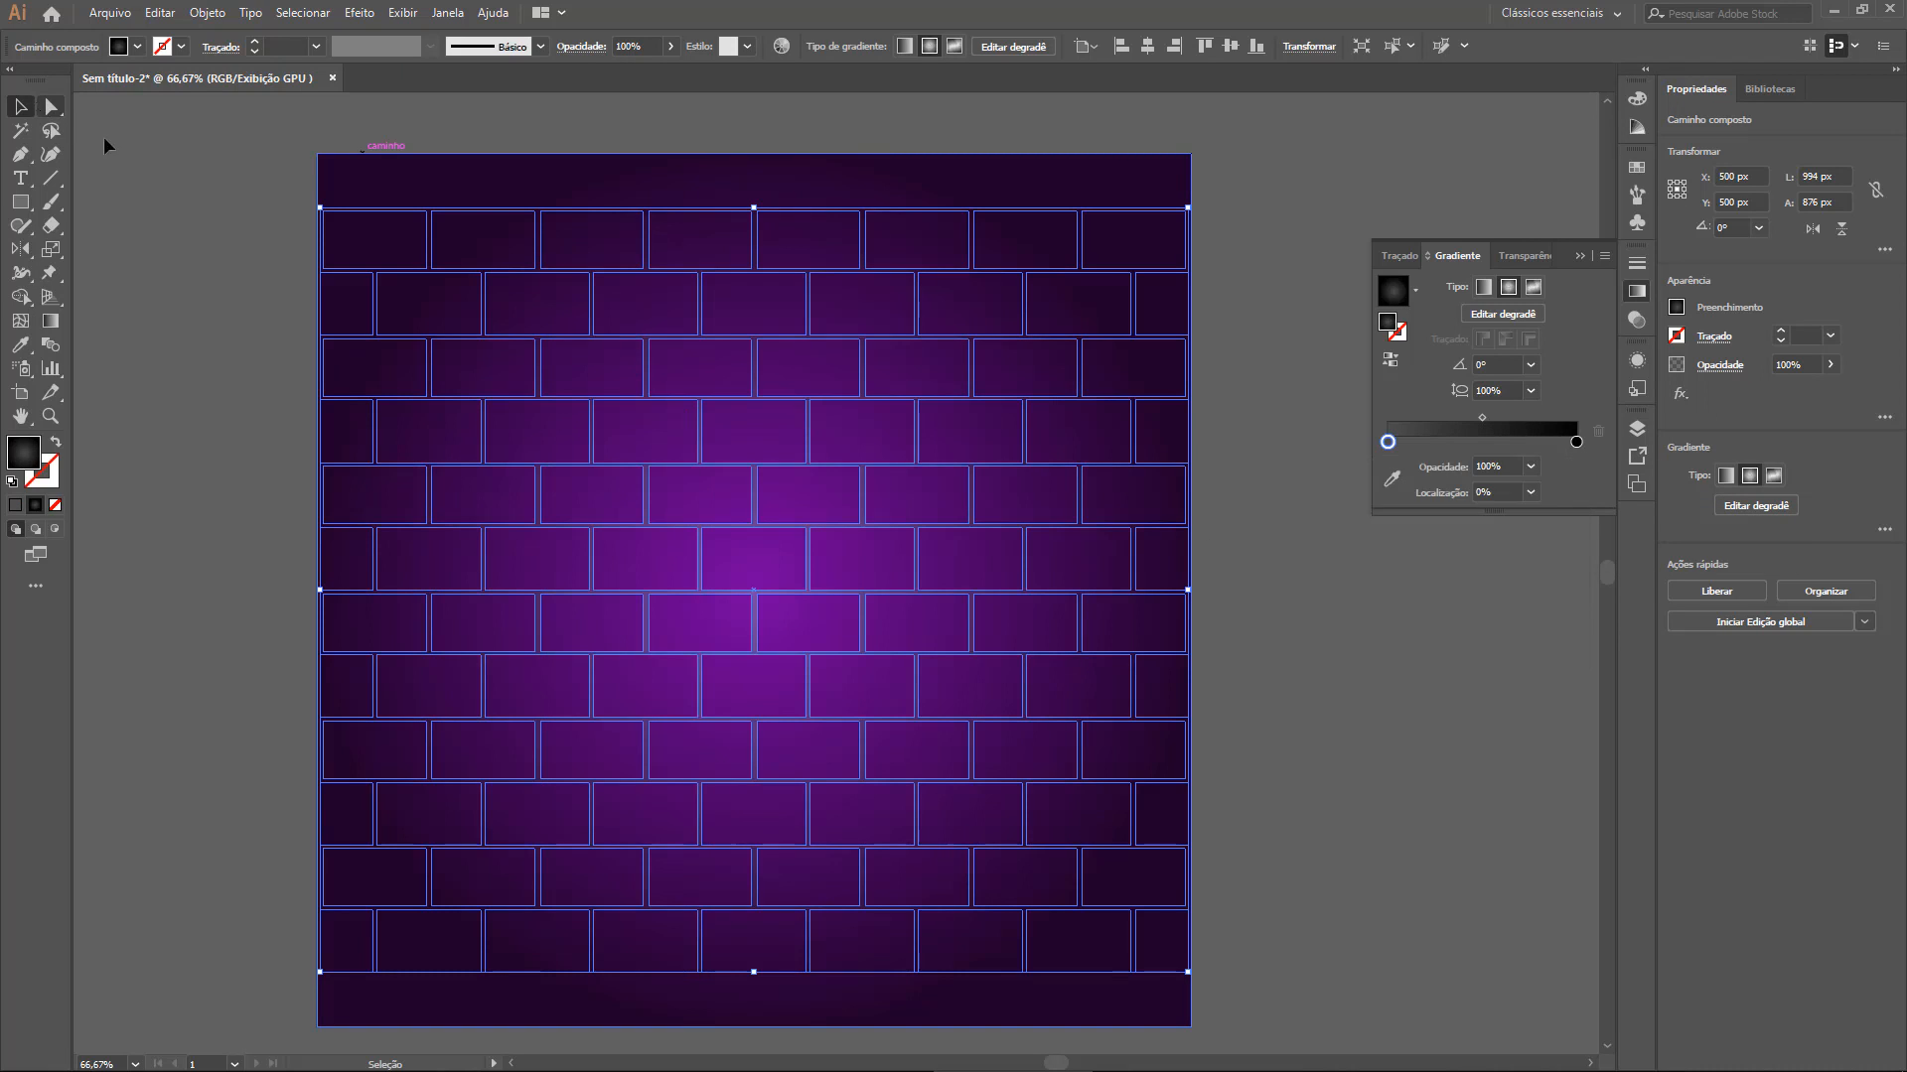
pyautogui.click(103, 135)
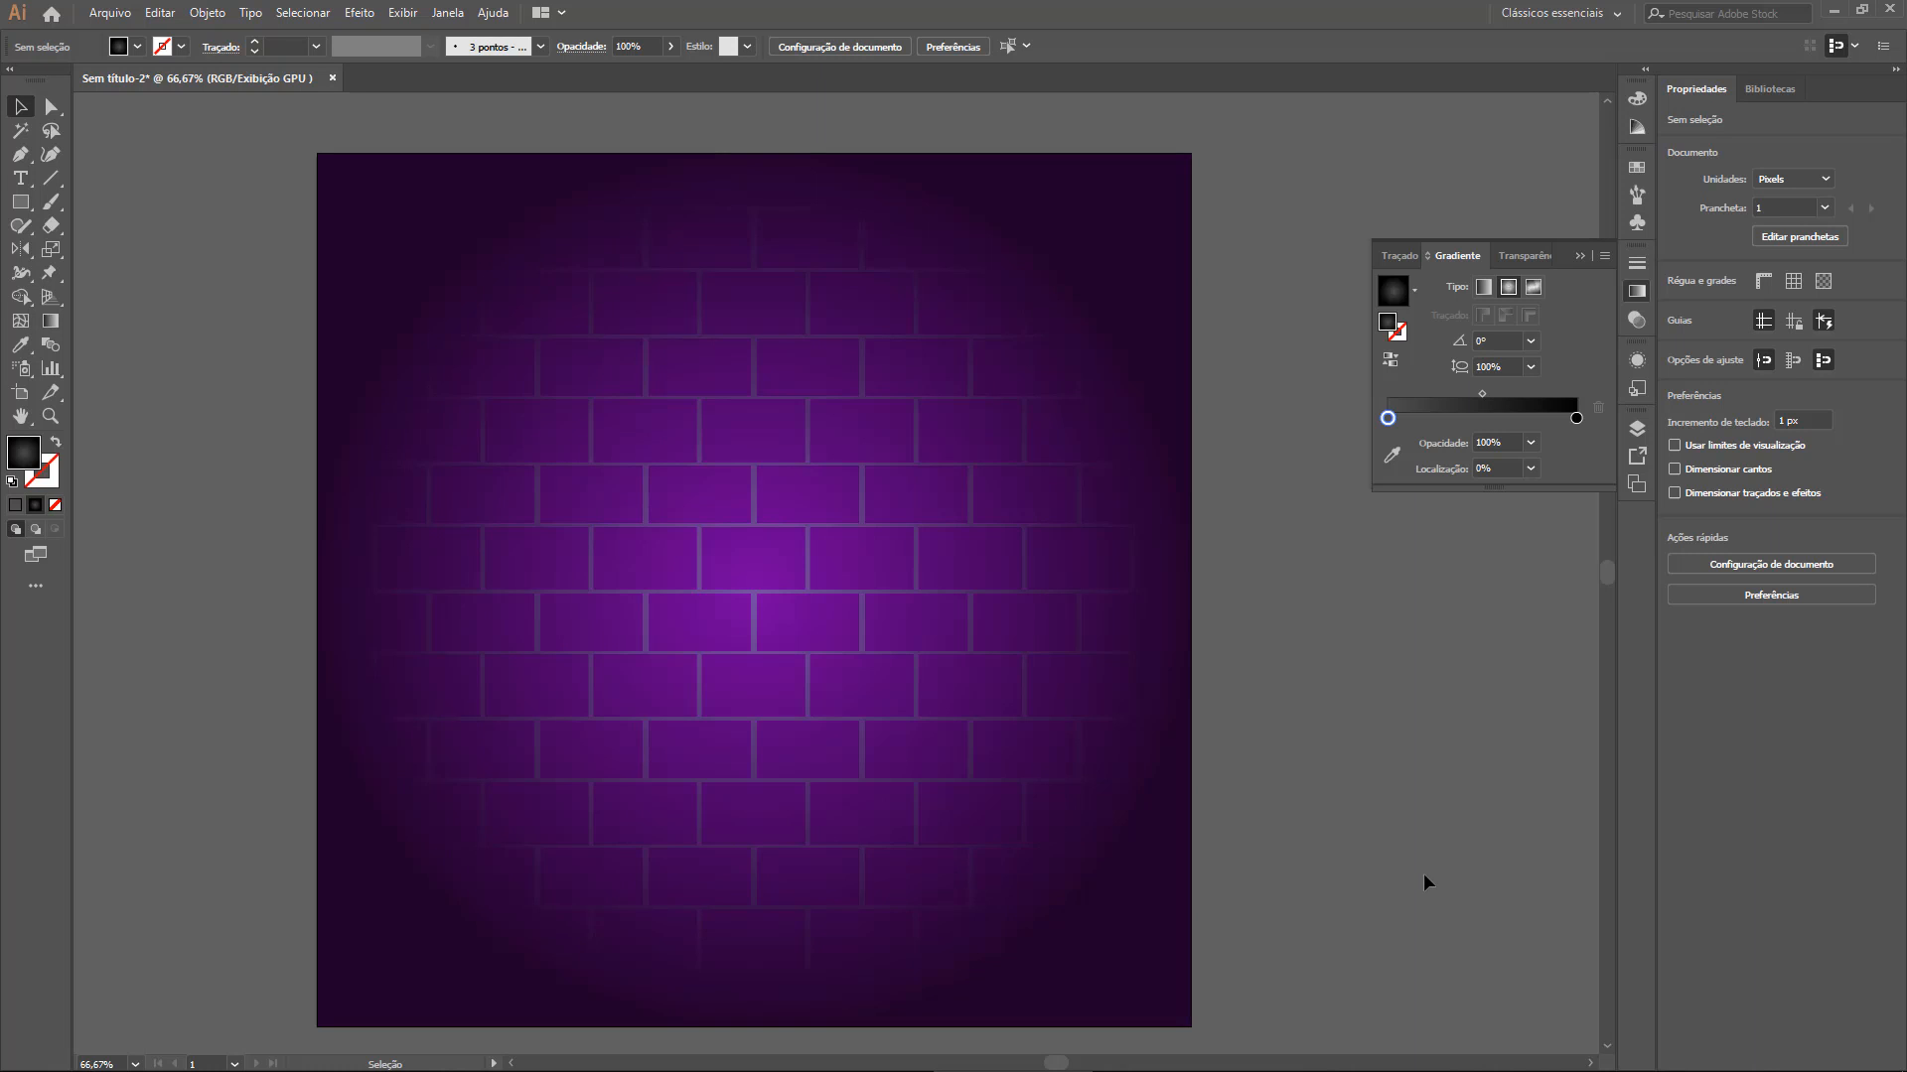
# Tighten the brick outline's radial gradient with the Gradient tool, moving the black stop to about 73% and reducing the outer radius
pyautogui.click(756, 603)
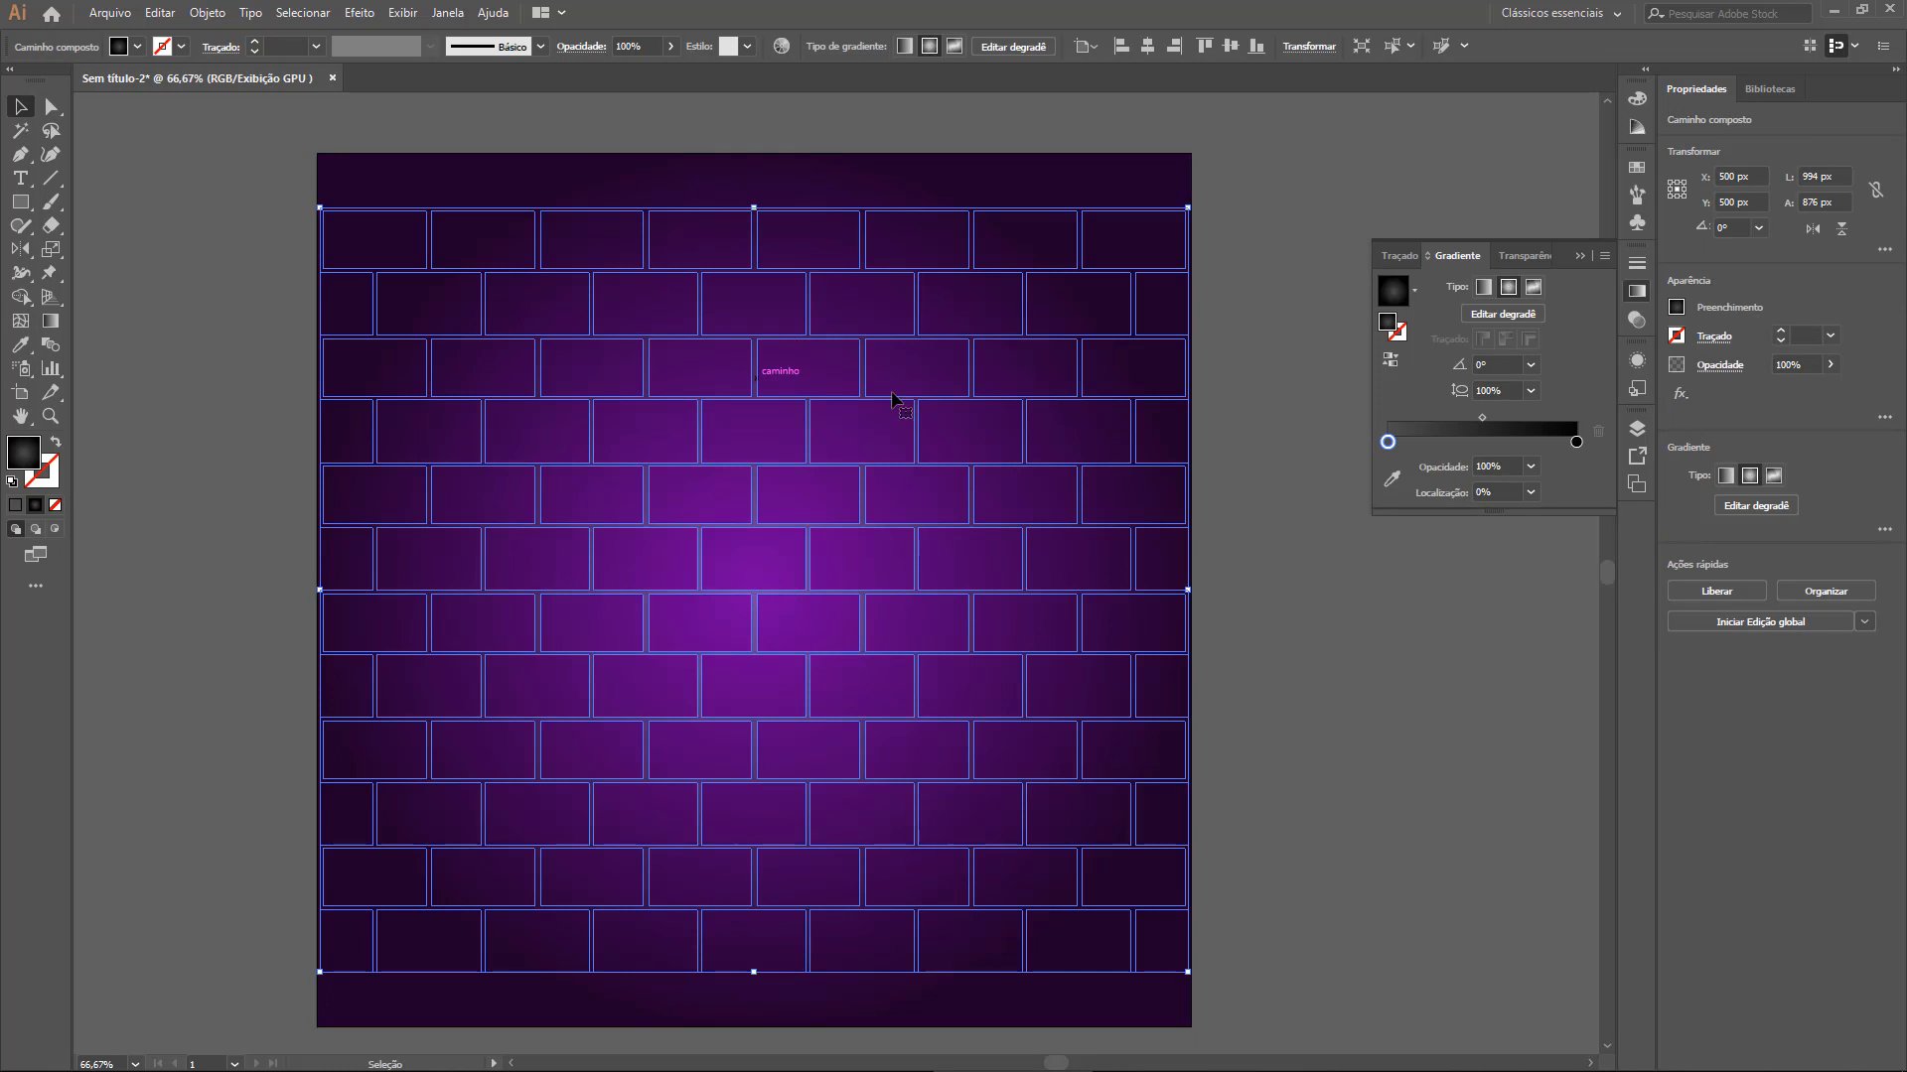
pyautogui.click(1426, 640)
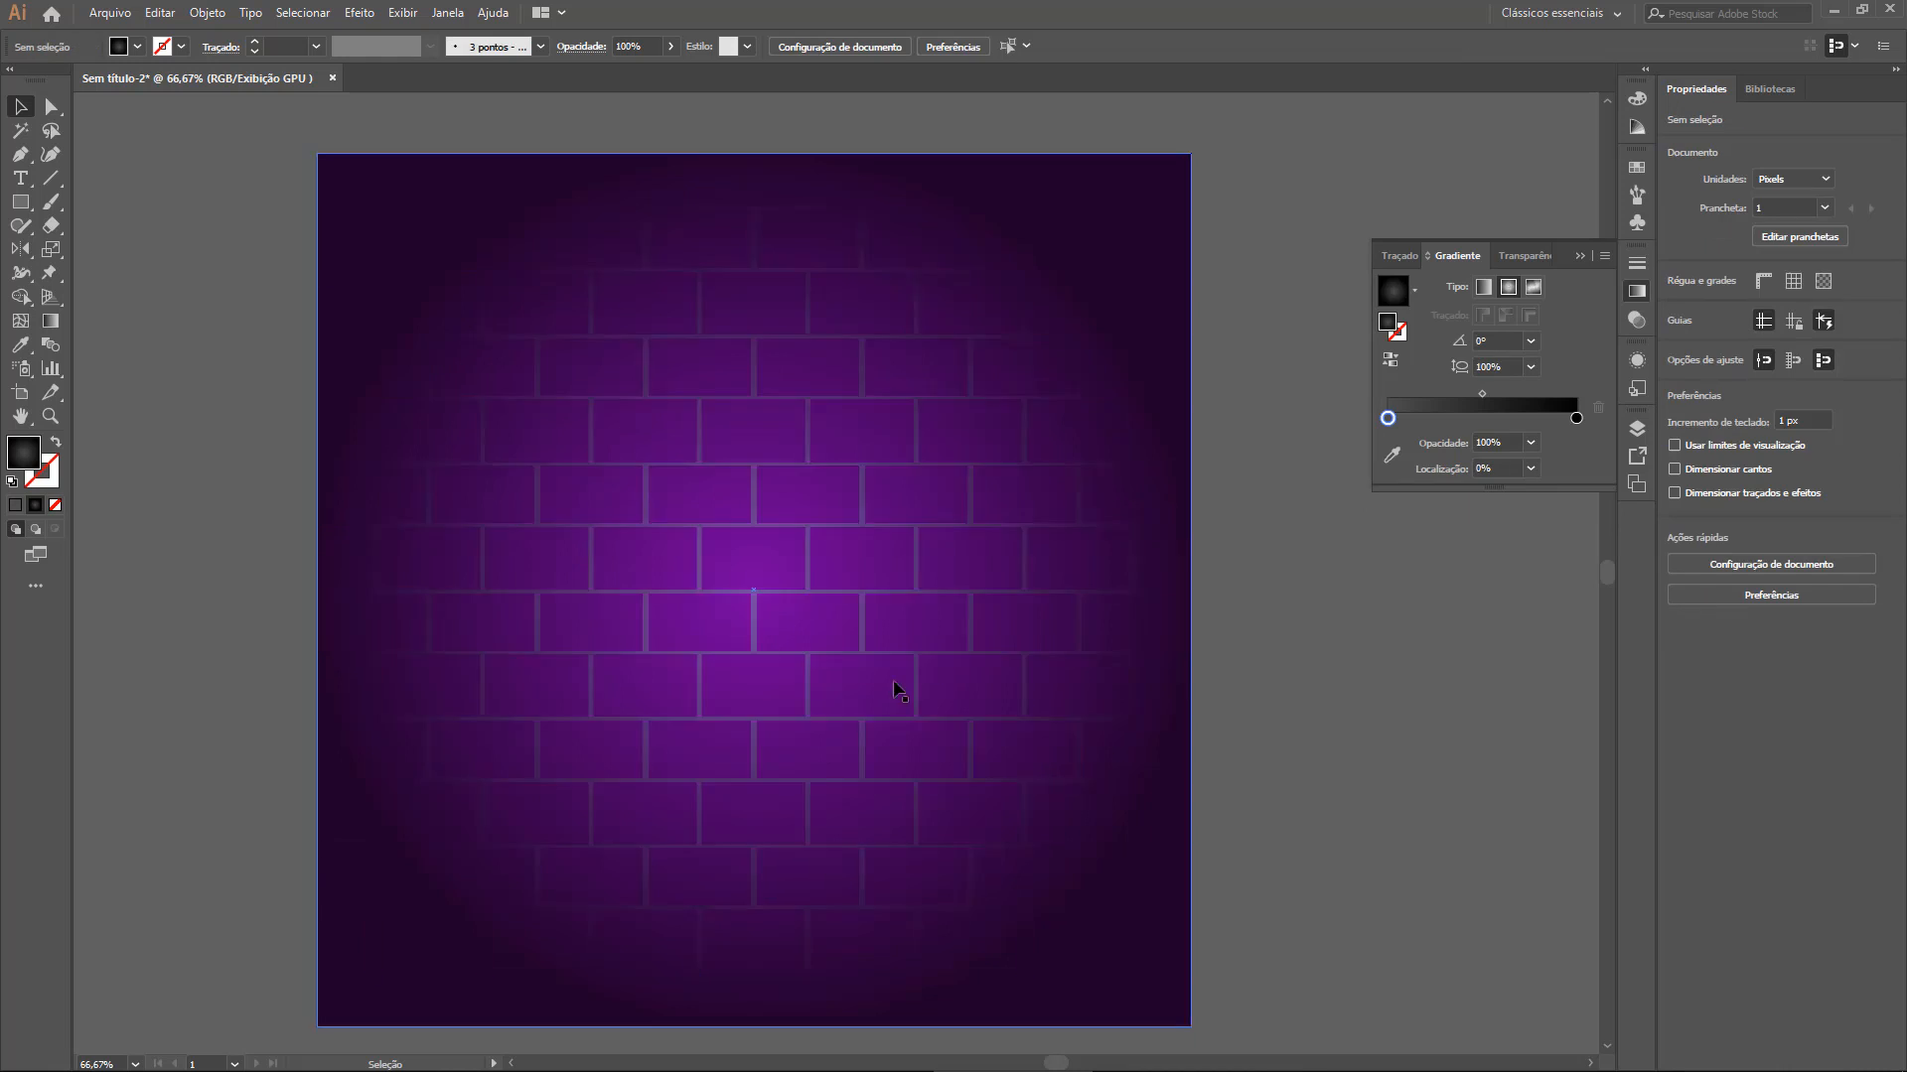
pyautogui.click(751, 607)
pyautogui.press('g')
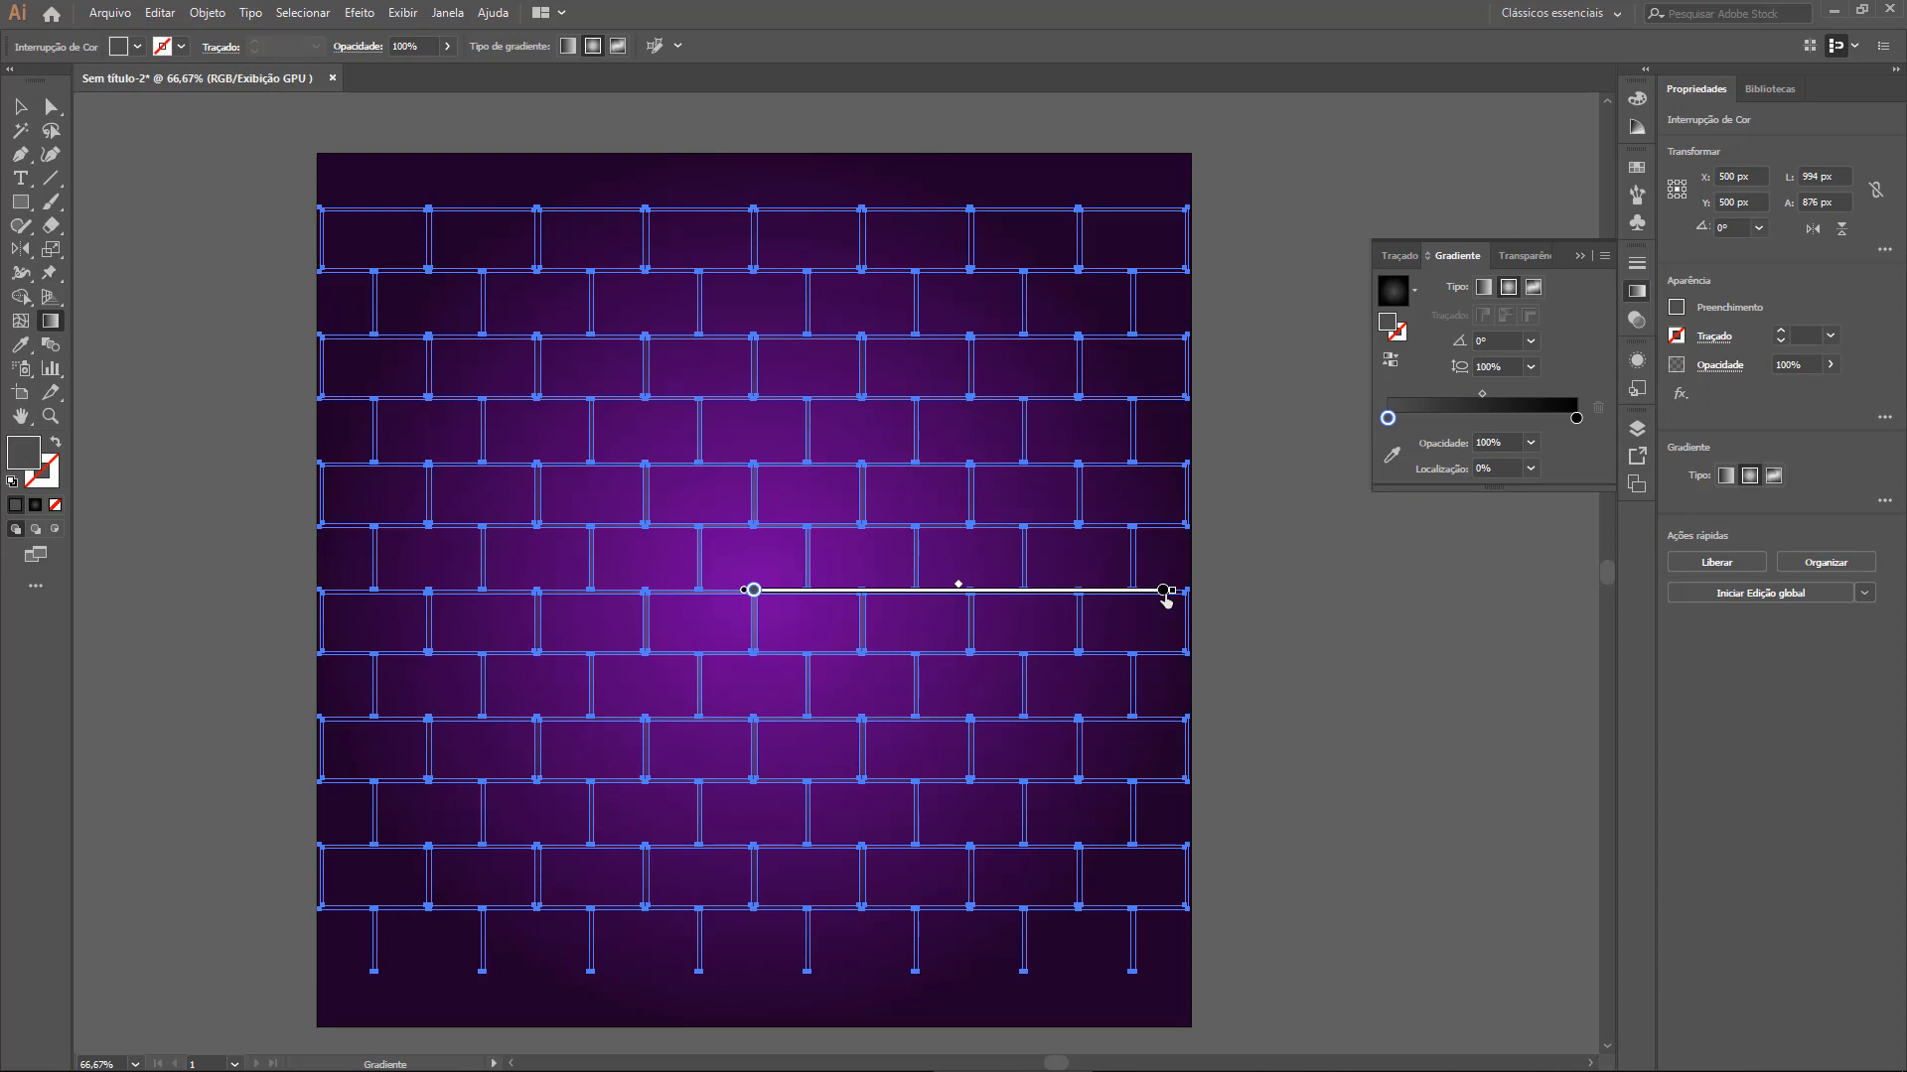
pyautogui.moveTo(1163, 590); pyautogui.dragTo(1052, 592)
pyautogui.moveTo(1174, 591); pyautogui.dragTo(1111, 593)
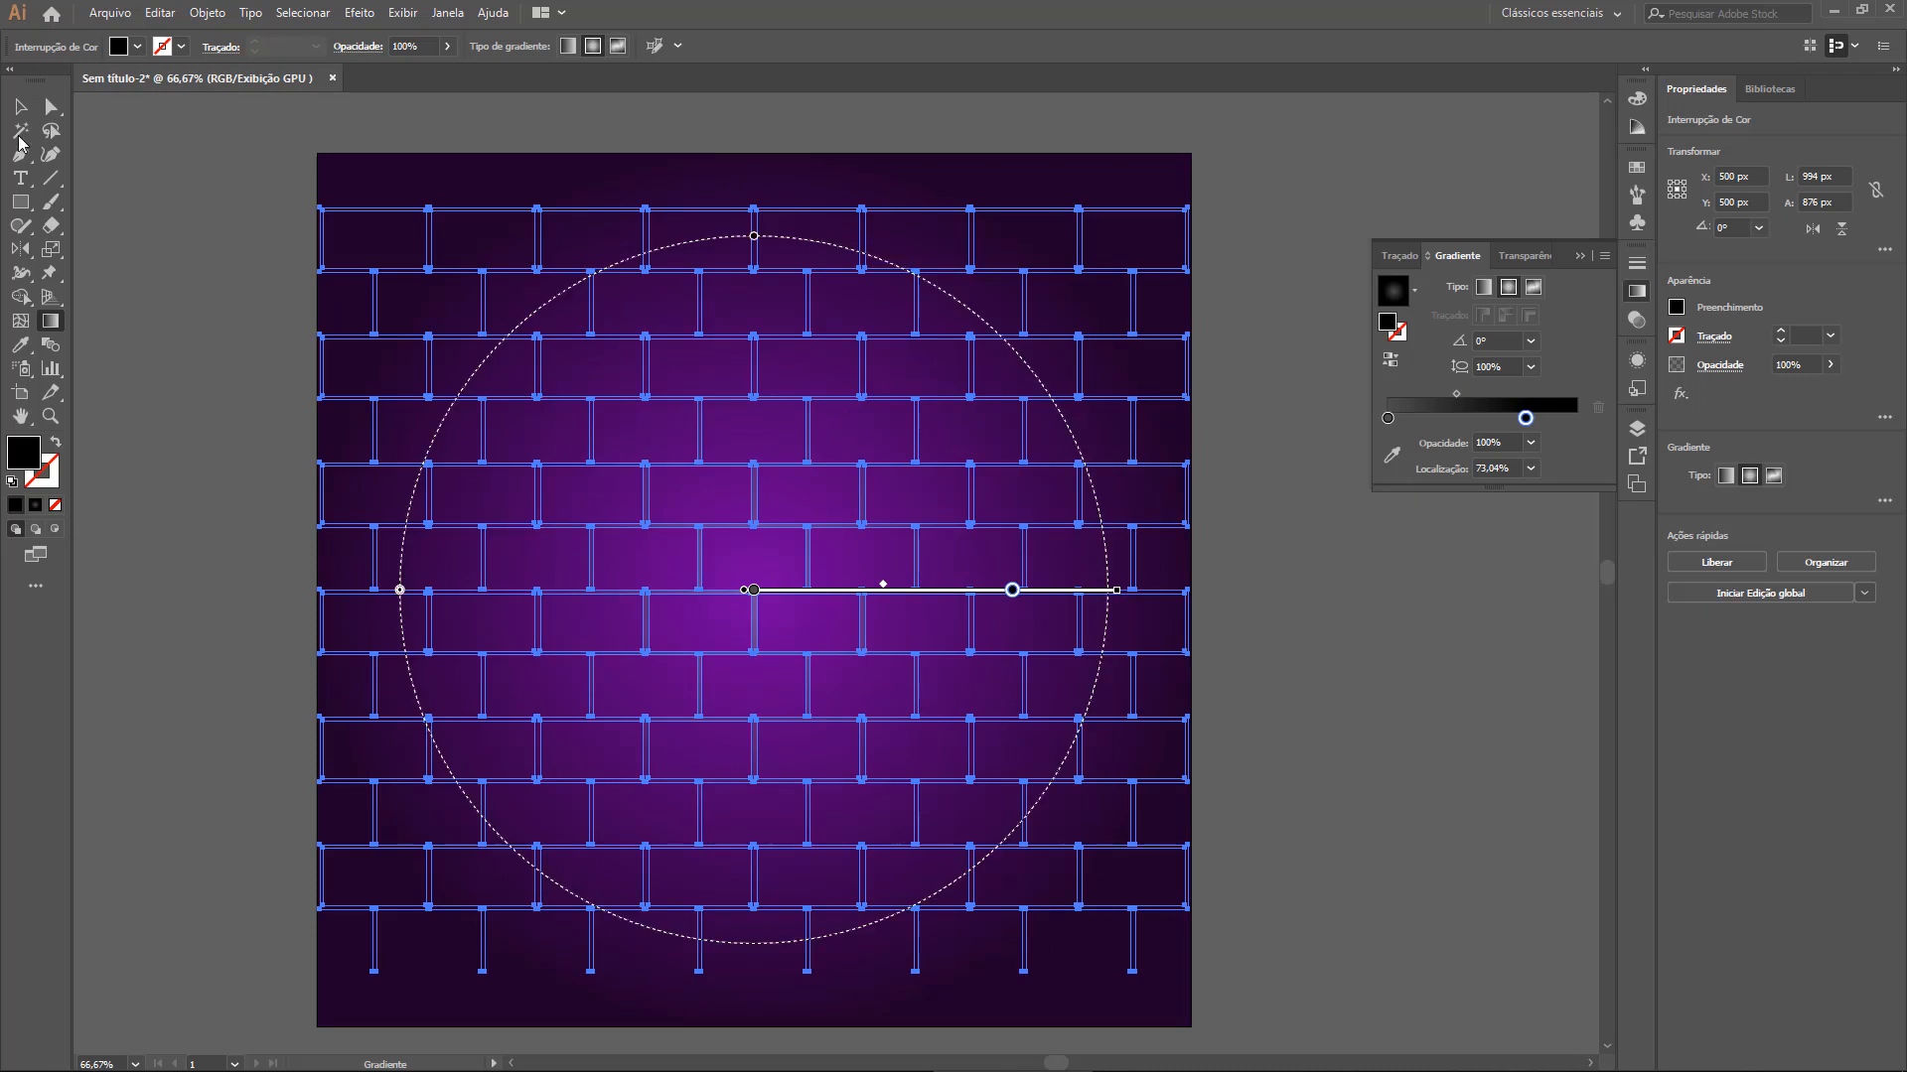
pyautogui.click(20, 106)
pyautogui.click(179, 161)
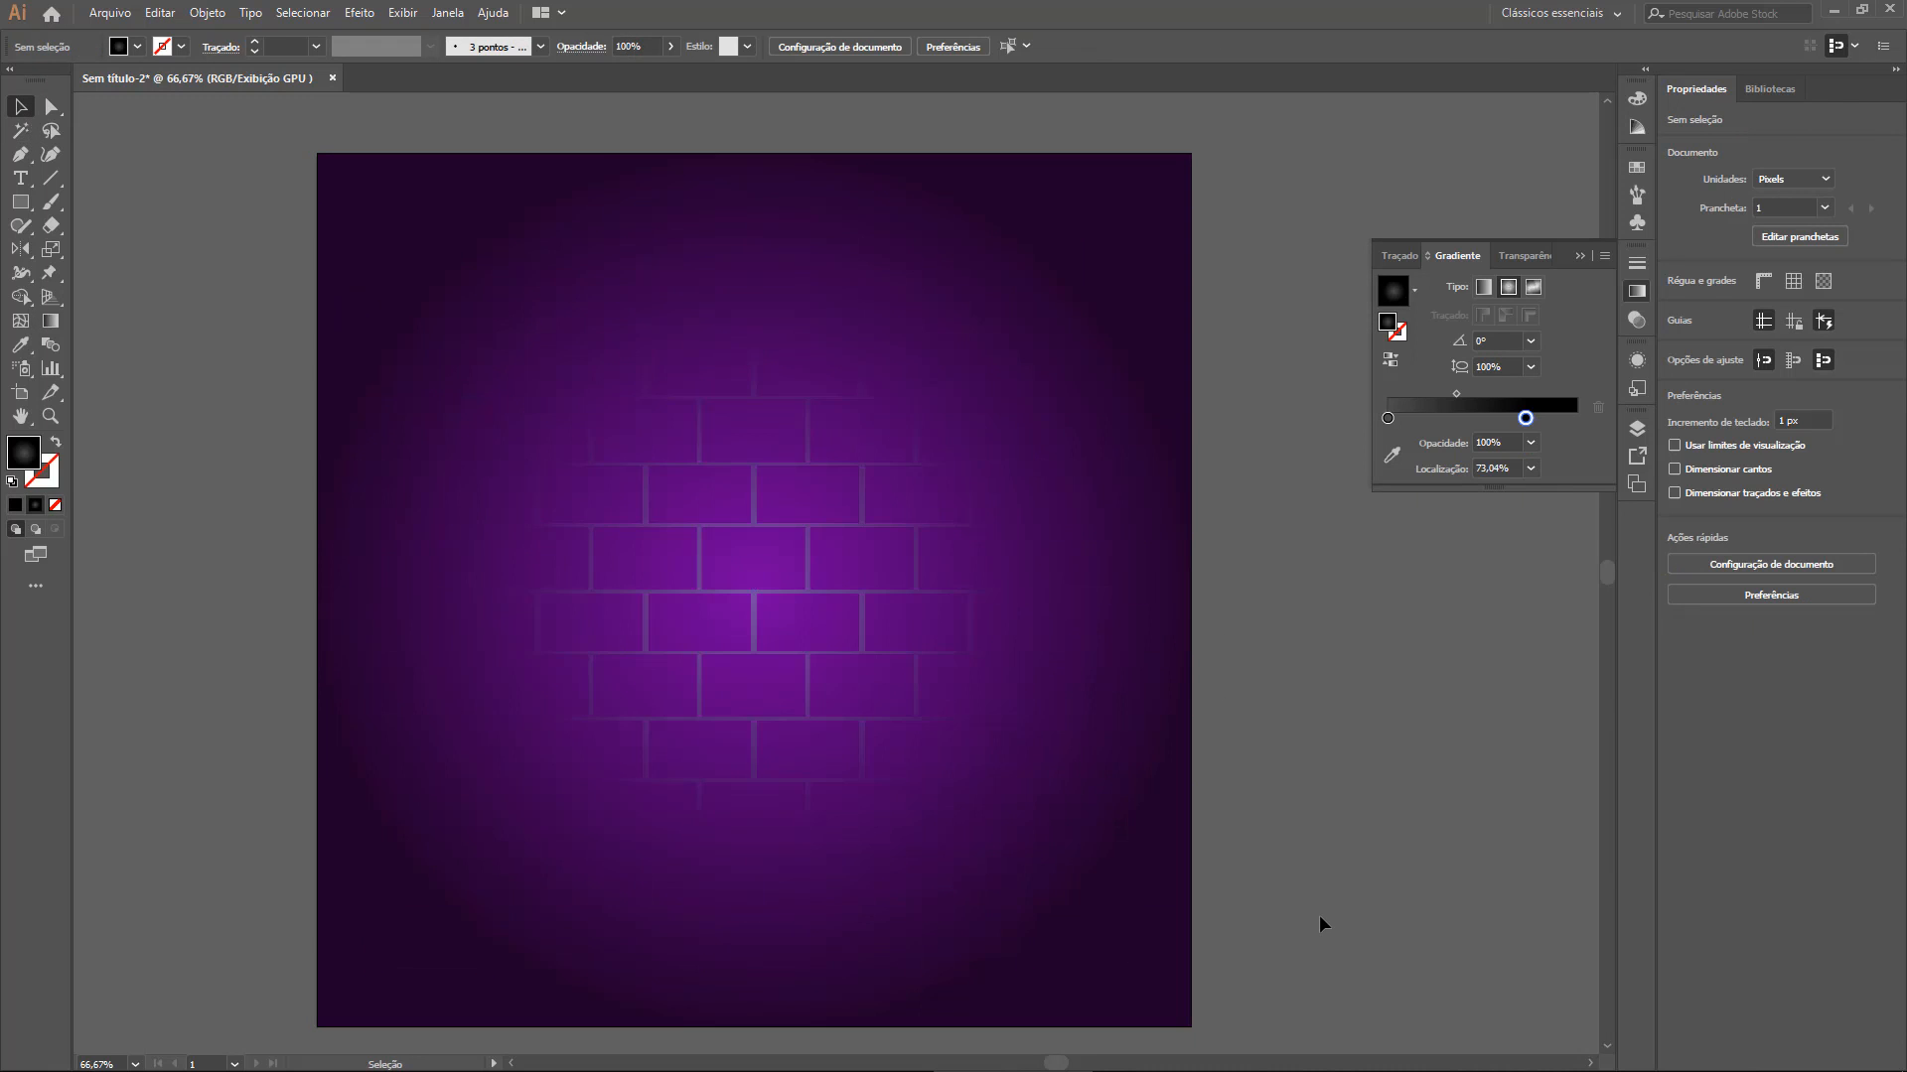
# Enlarge the brick gradient's outer radius until it reaches close to the artboard's side edge
pyautogui.click(849, 609)
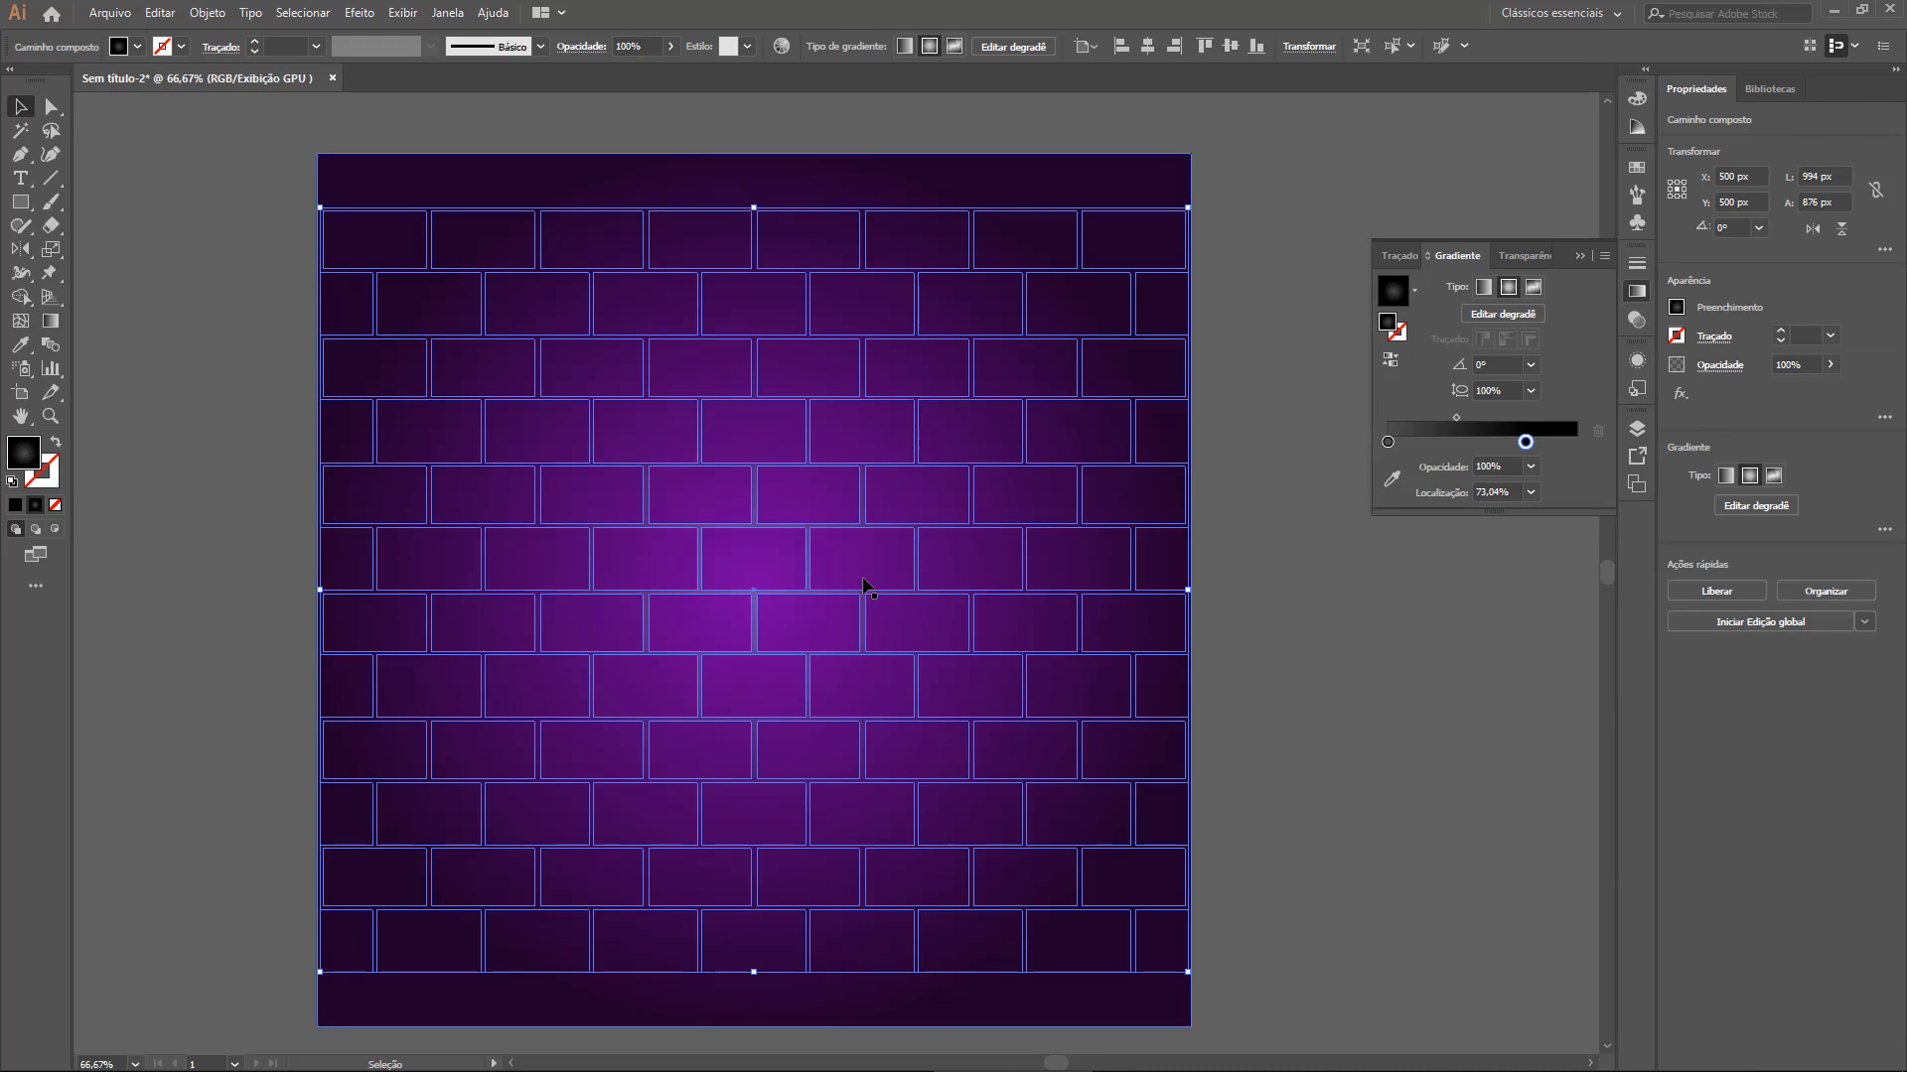
pyautogui.press('g')
pyautogui.moveTo(1117, 590); pyautogui.dragTo(1177, 590)
pyautogui.press('v')
pyautogui.click(1405, 745)
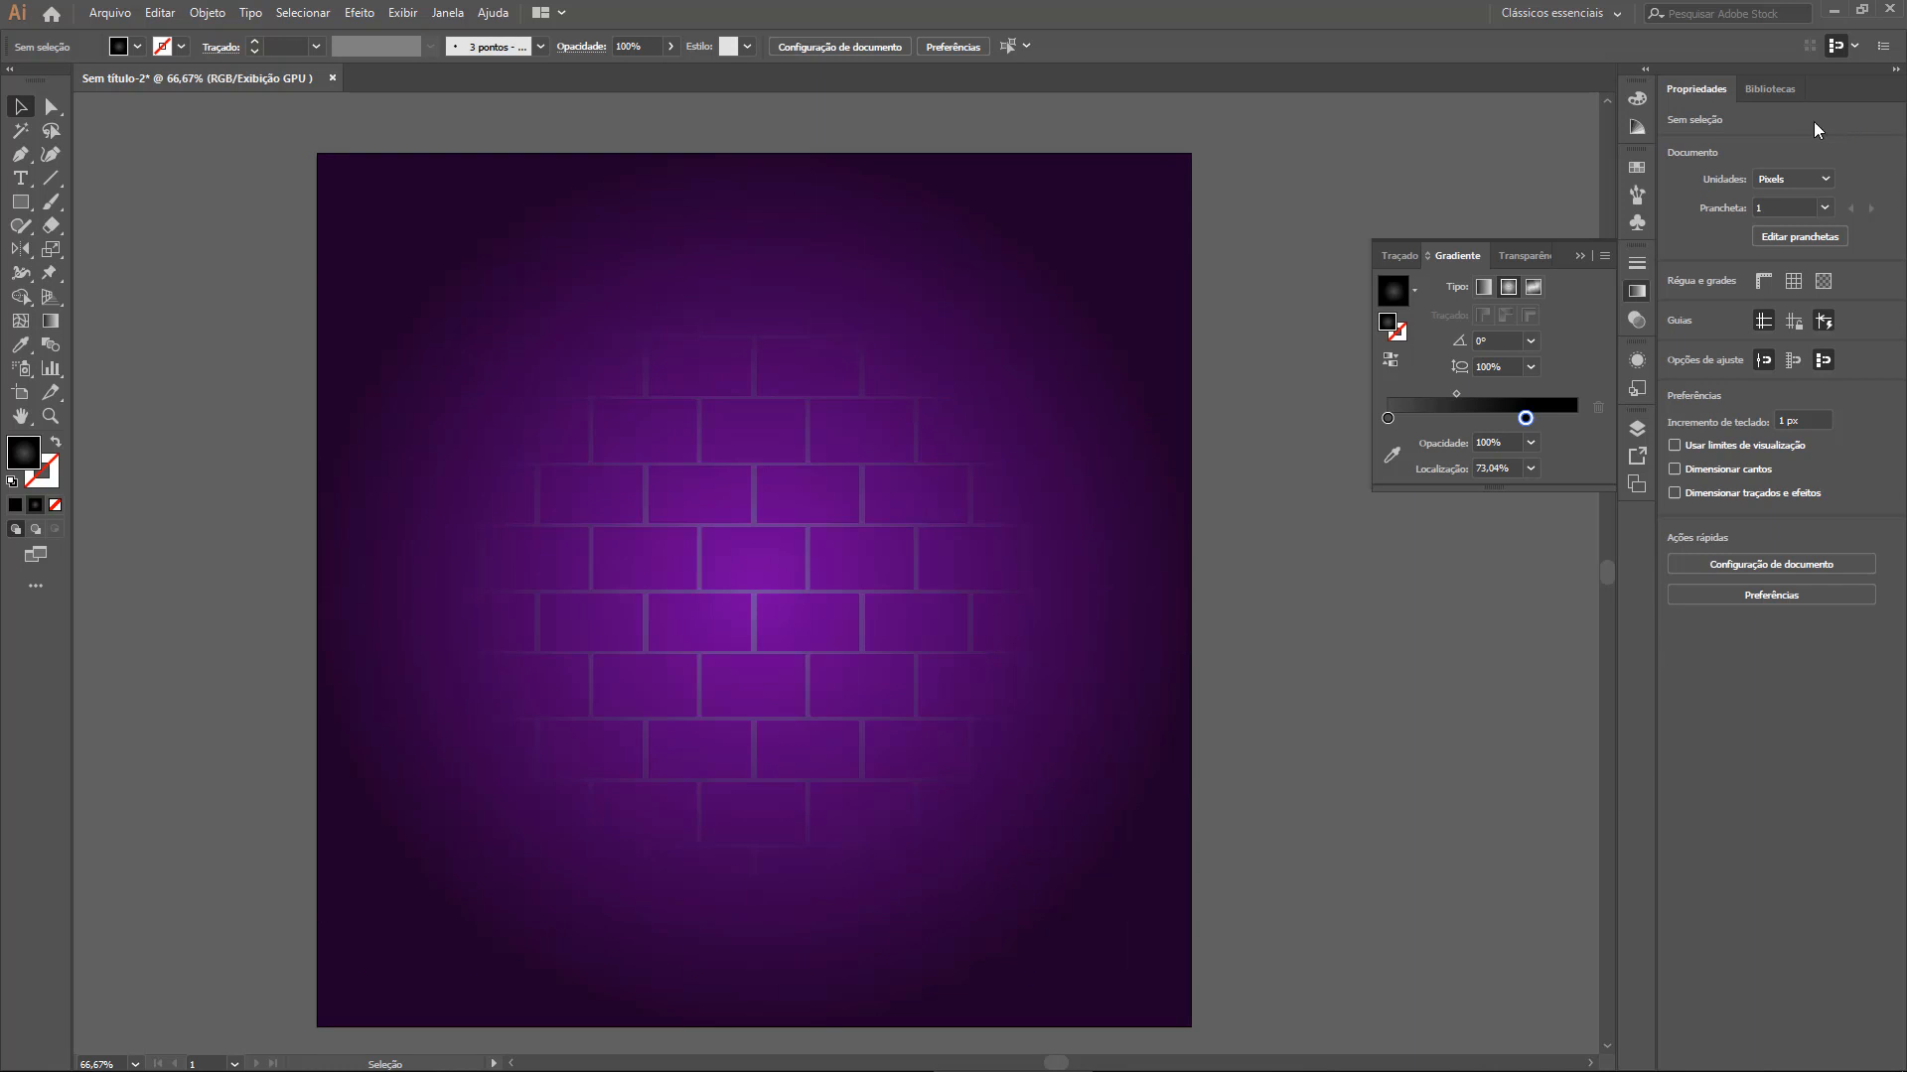
# Lock the Fundo layer and add a new layer named Neon above it
pyautogui.click(1636, 429)
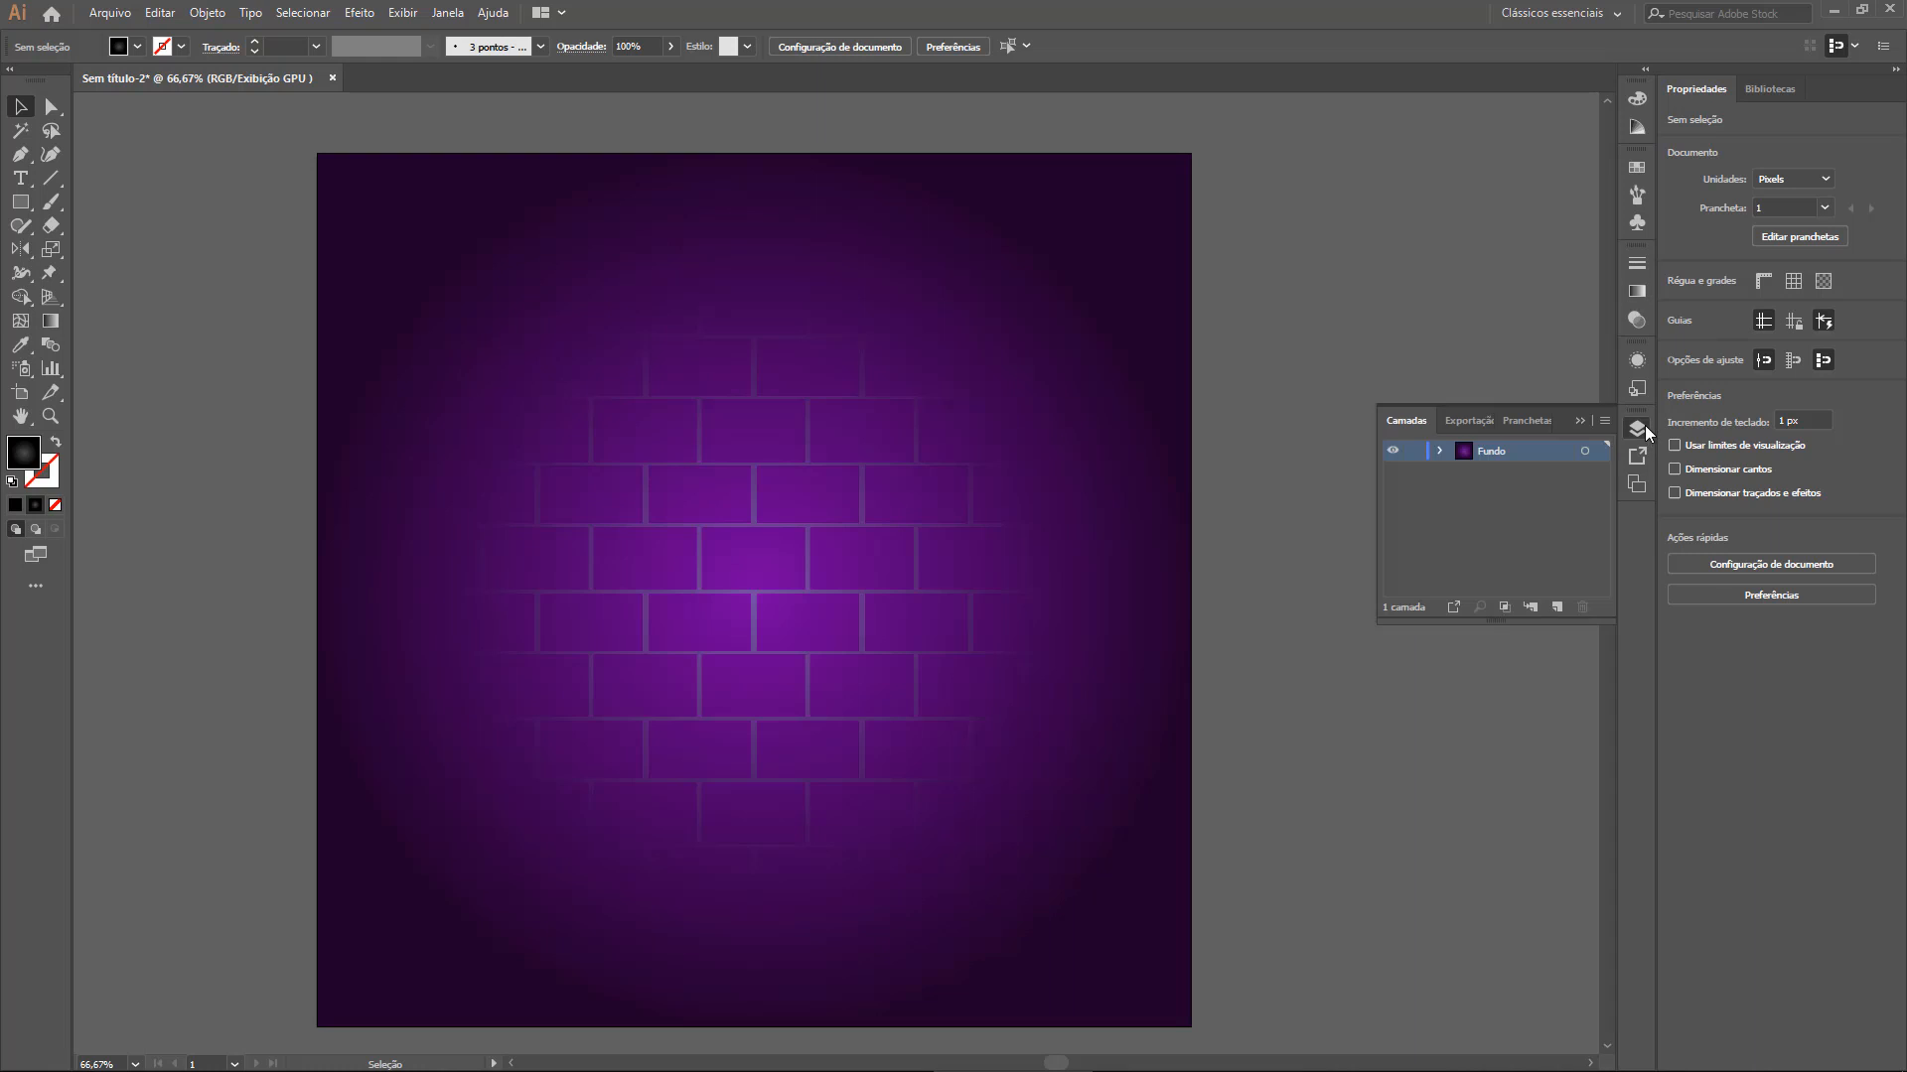
pyautogui.moveTo(1492, 617); pyautogui.dragTo(1496, 846)
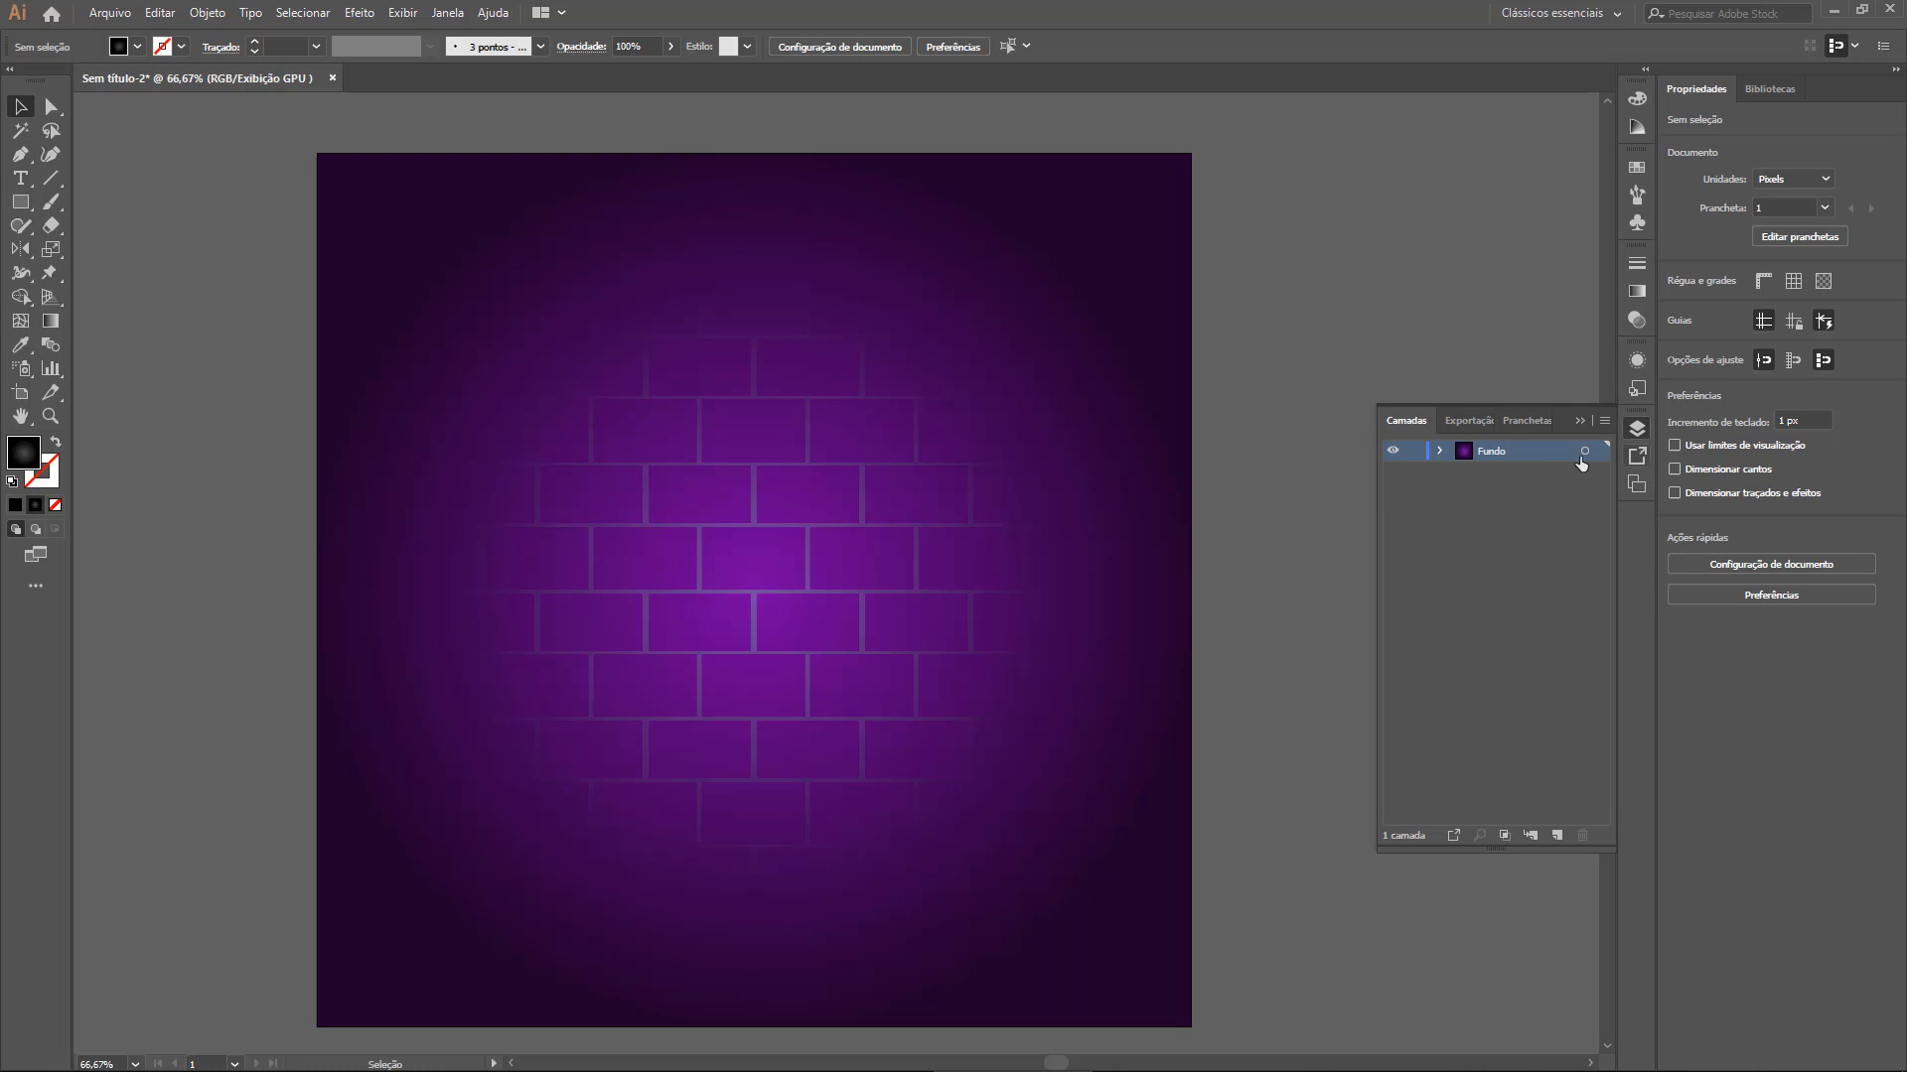
pyautogui.click(1415, 453)
pyautogui.click(1561, 833)
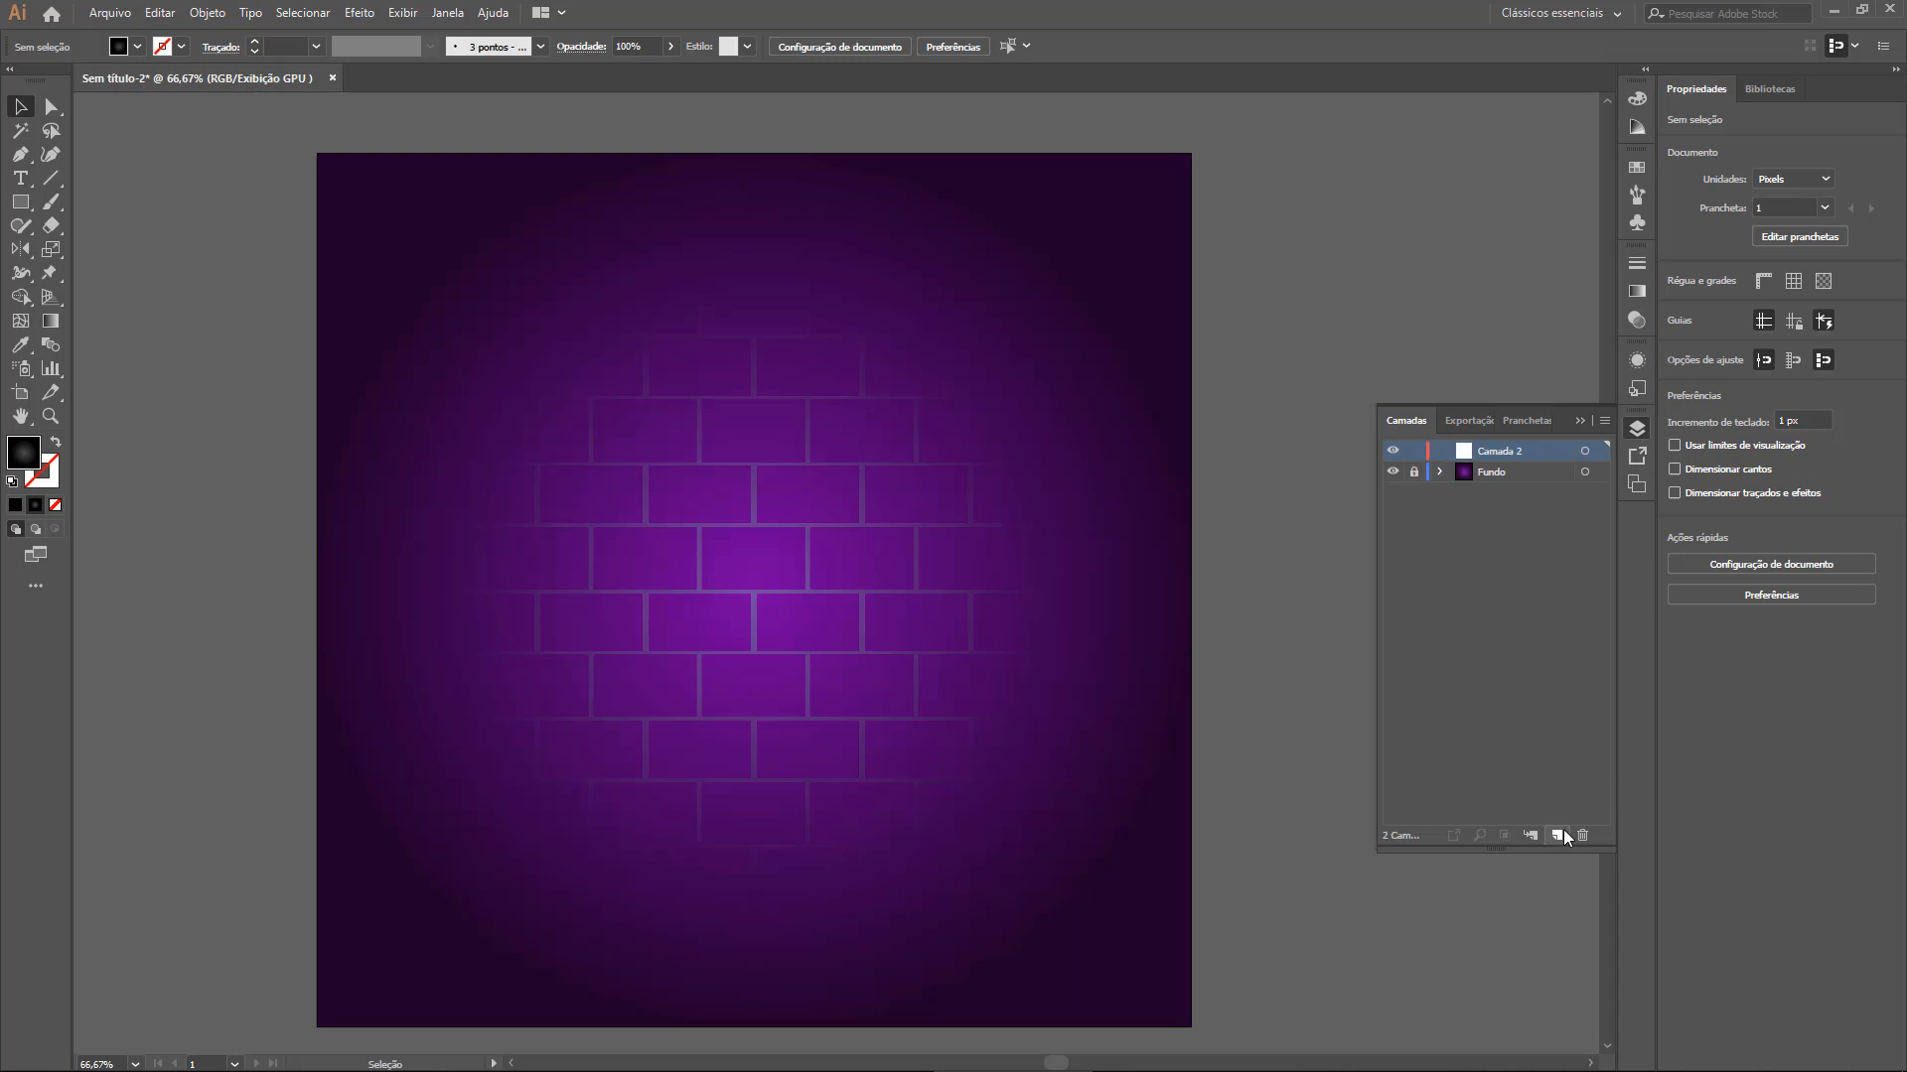
pyautogui.doubleClick(1498, 452)
pyautogui.write('Neon')
pyautogui.press('Return')
# Unlock the Fundo layer to move the brick gradient's black stop slightly farther from the centre, and lock the layer again
pyautogui.click(1457, 472)
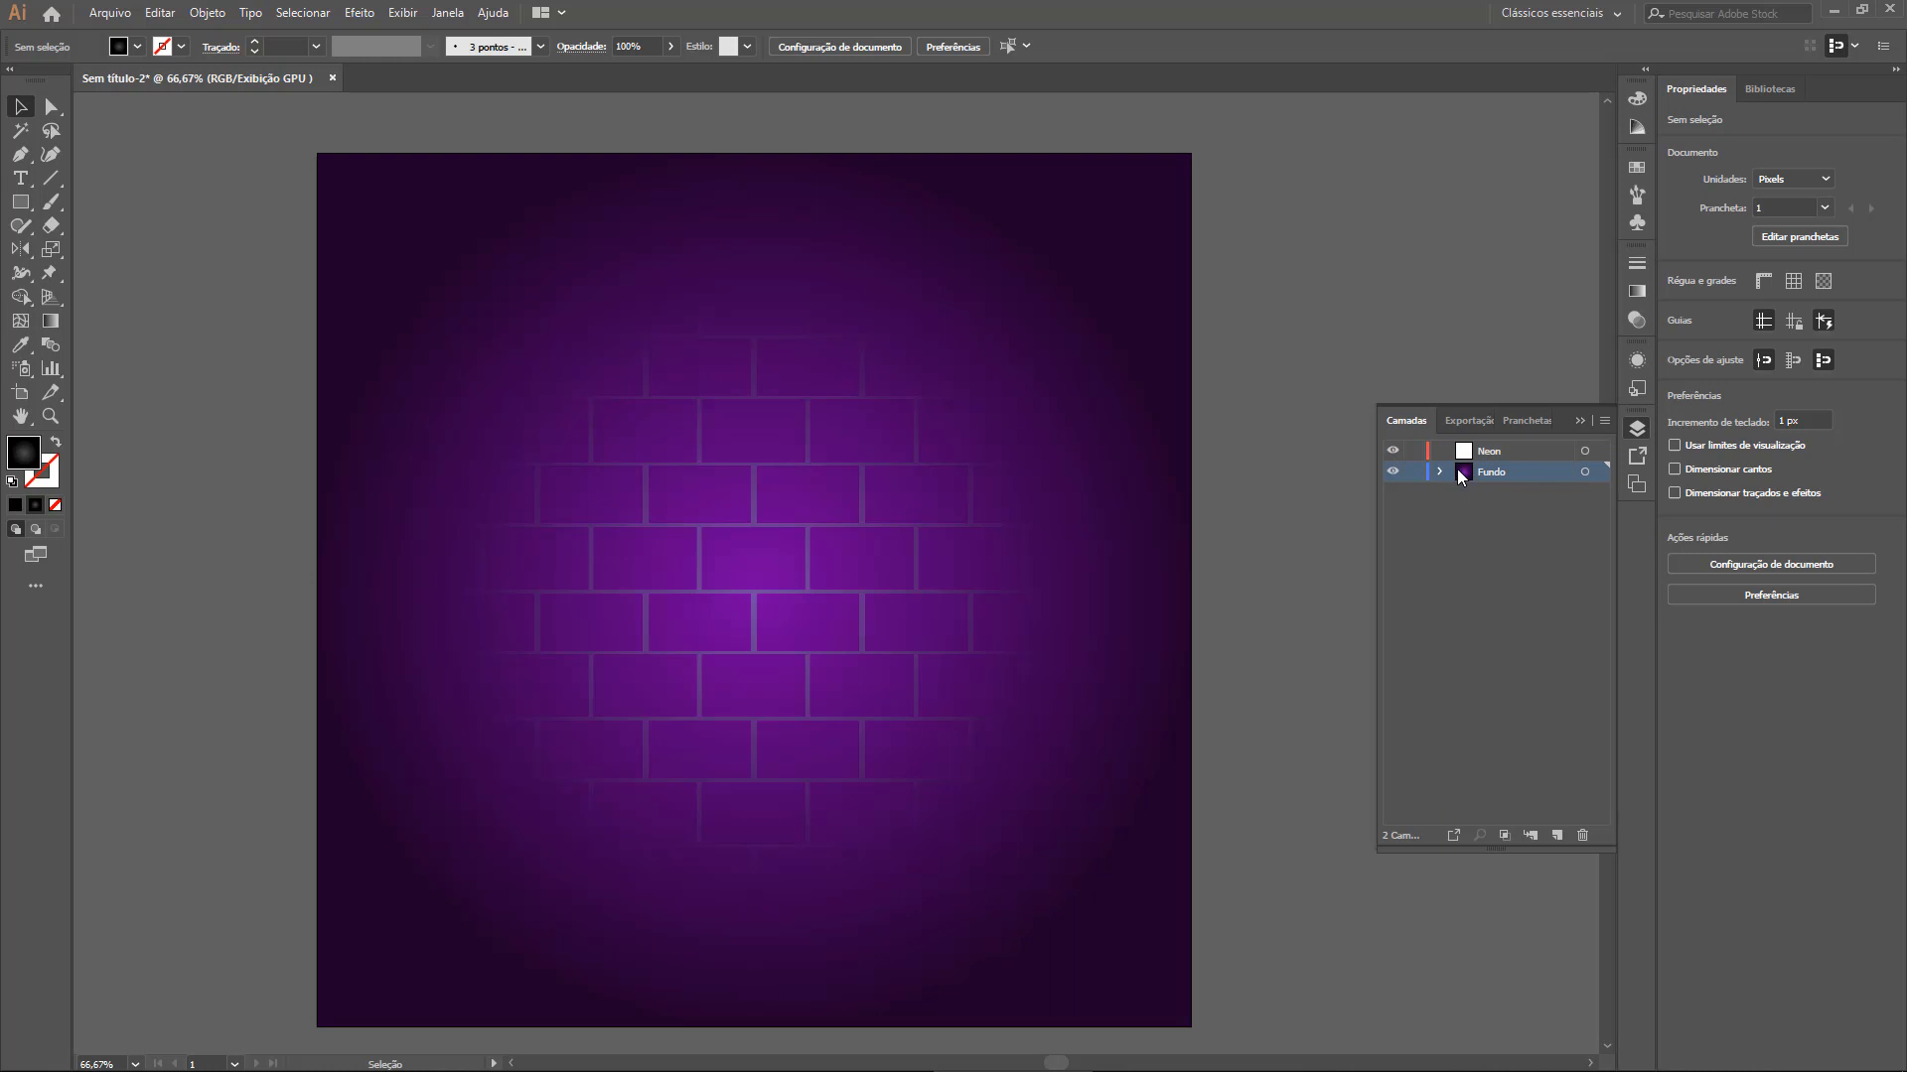
pyautogui.click(832, 551)
pyautogui.press('g')
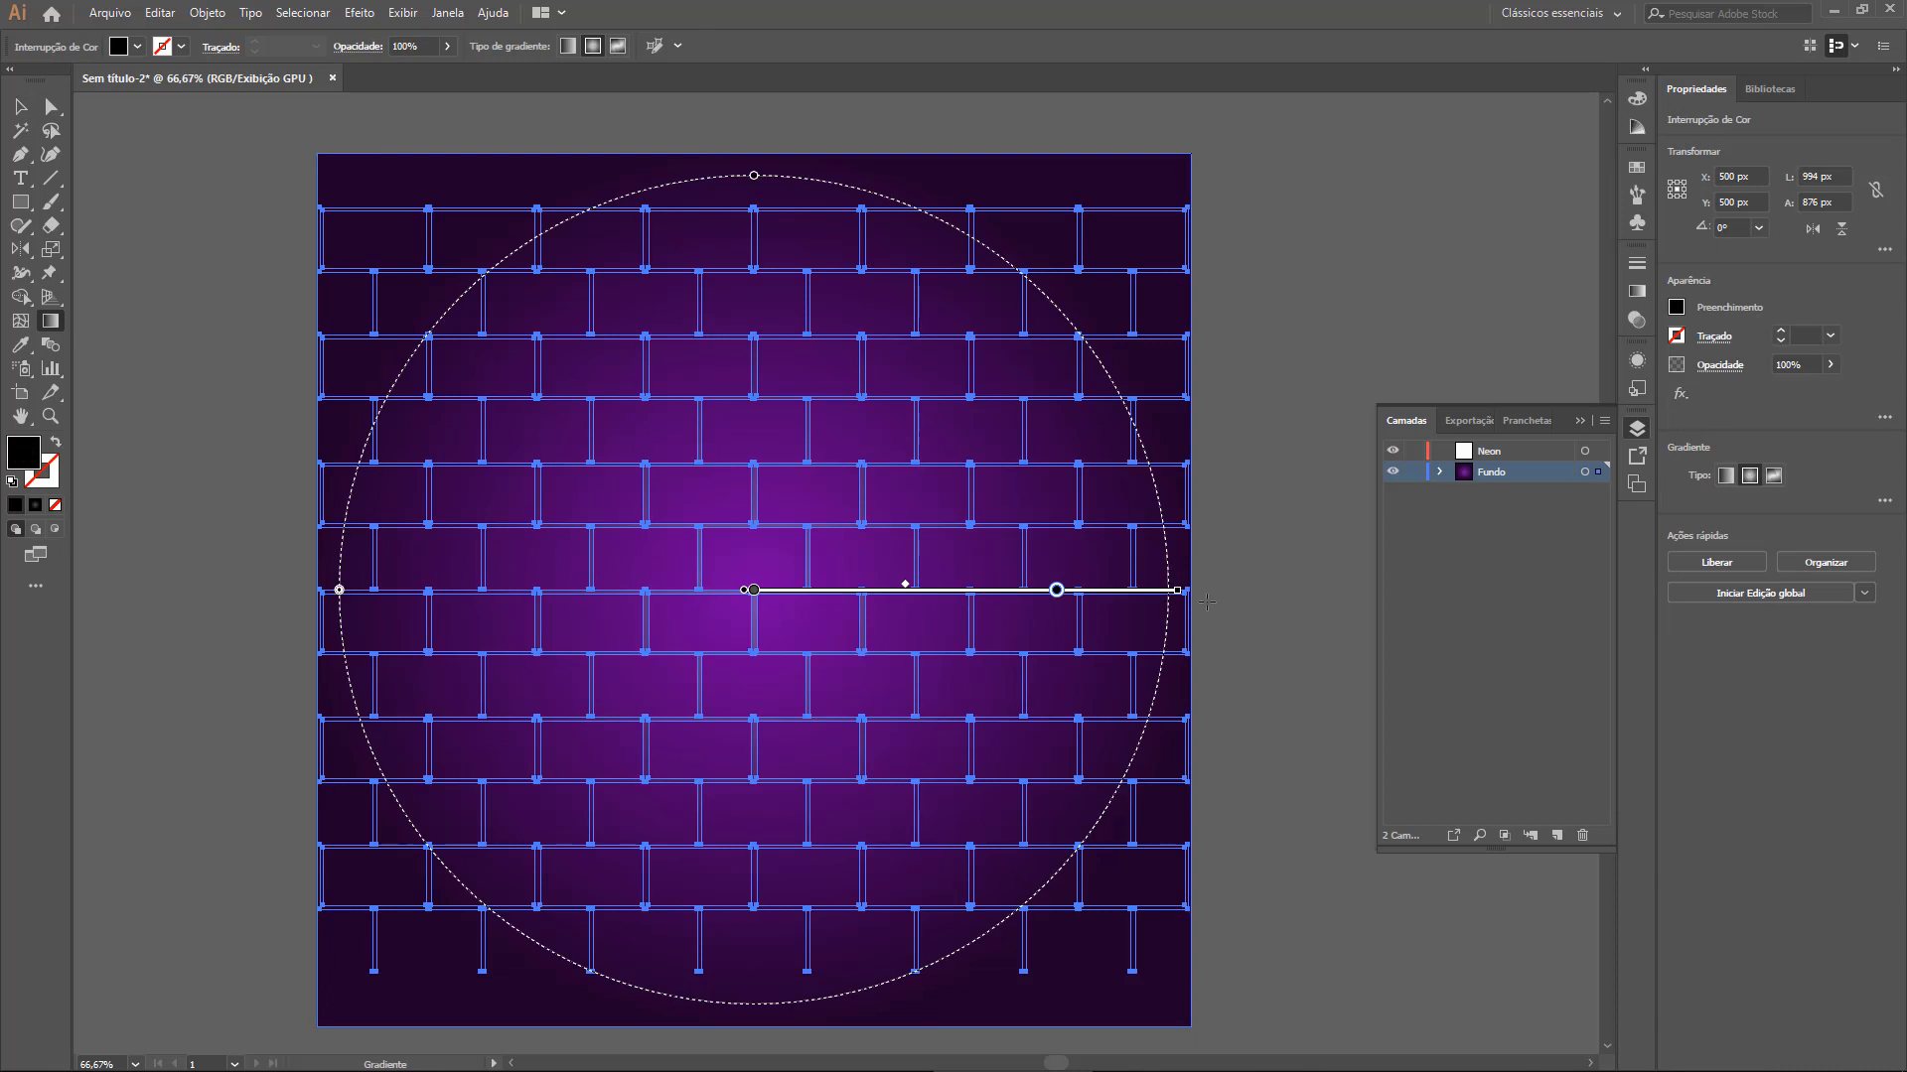
pyautogui.moveTo(1056, 590); pyautogui.dragTo(1100, 590)
pyautogui.click(32, 111)
pyautogui.click(227, 265)
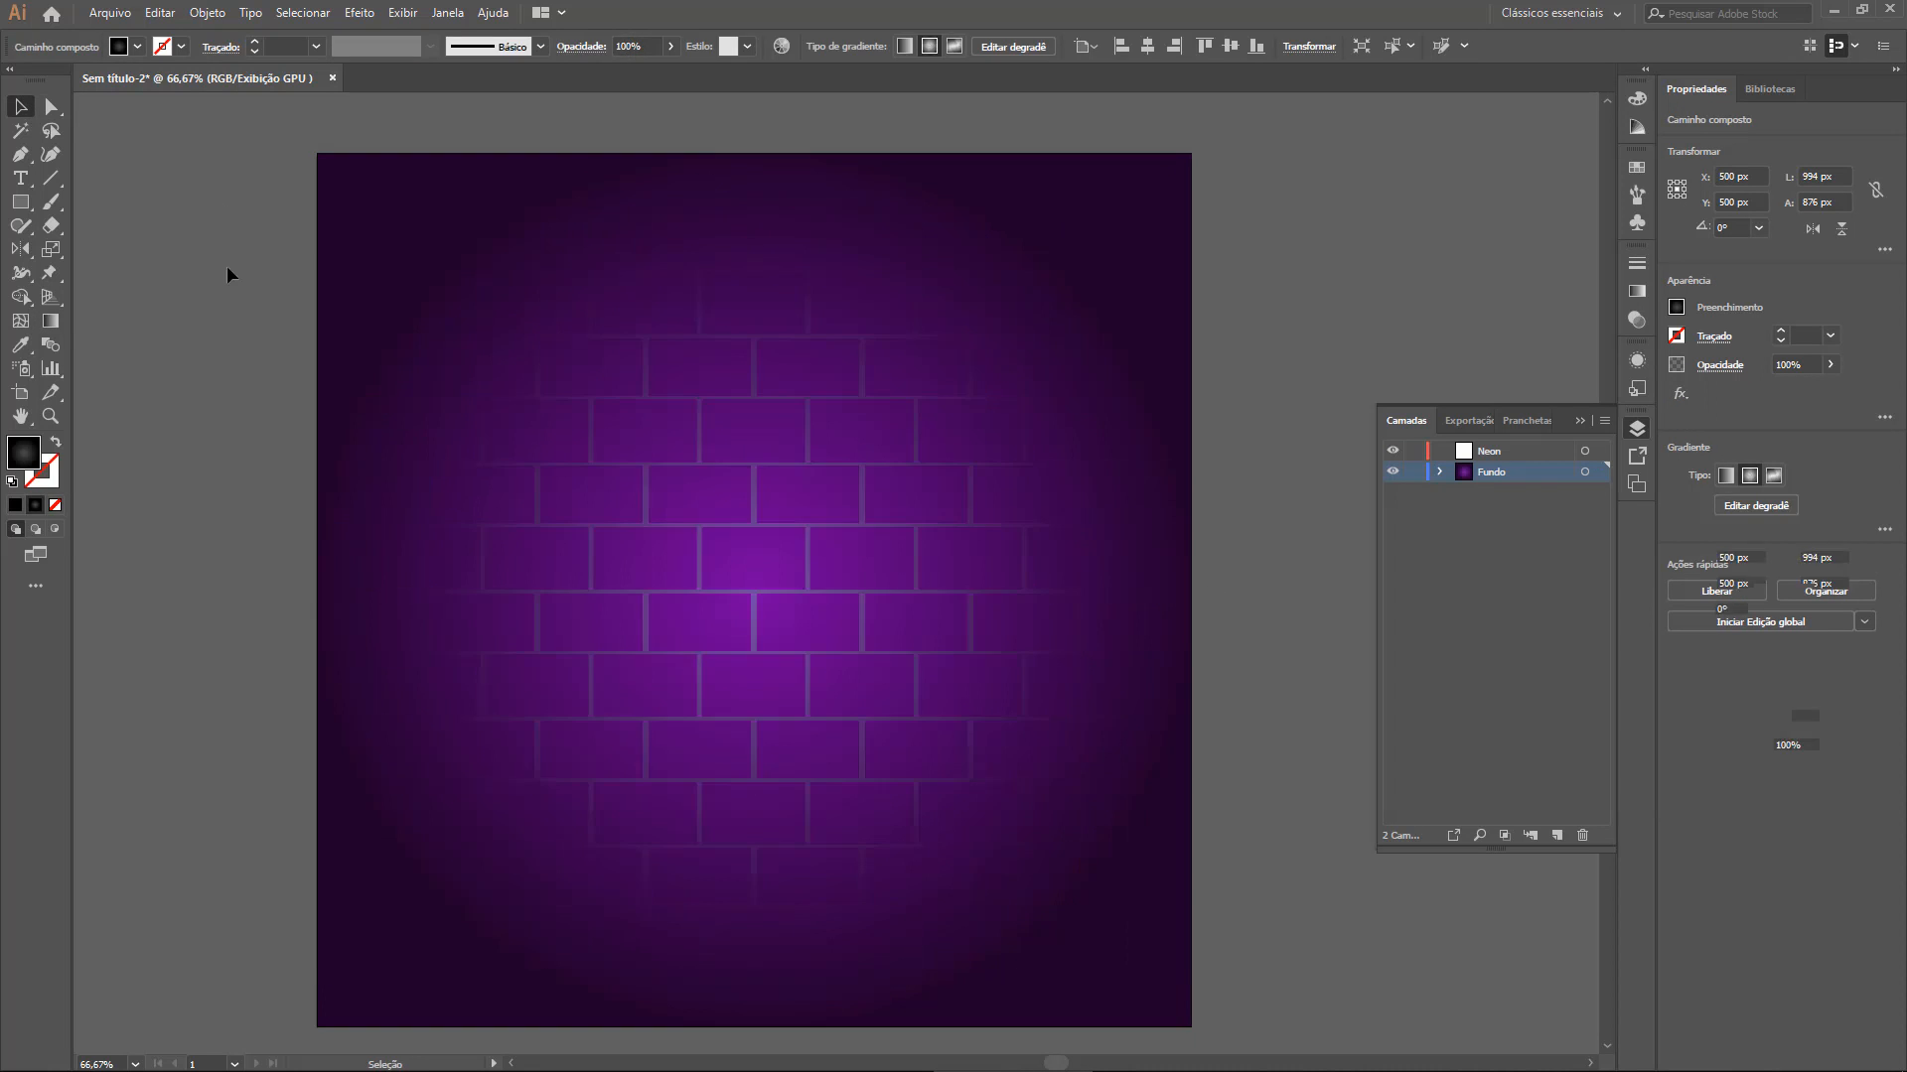
pyautogui.click(1414, 472)
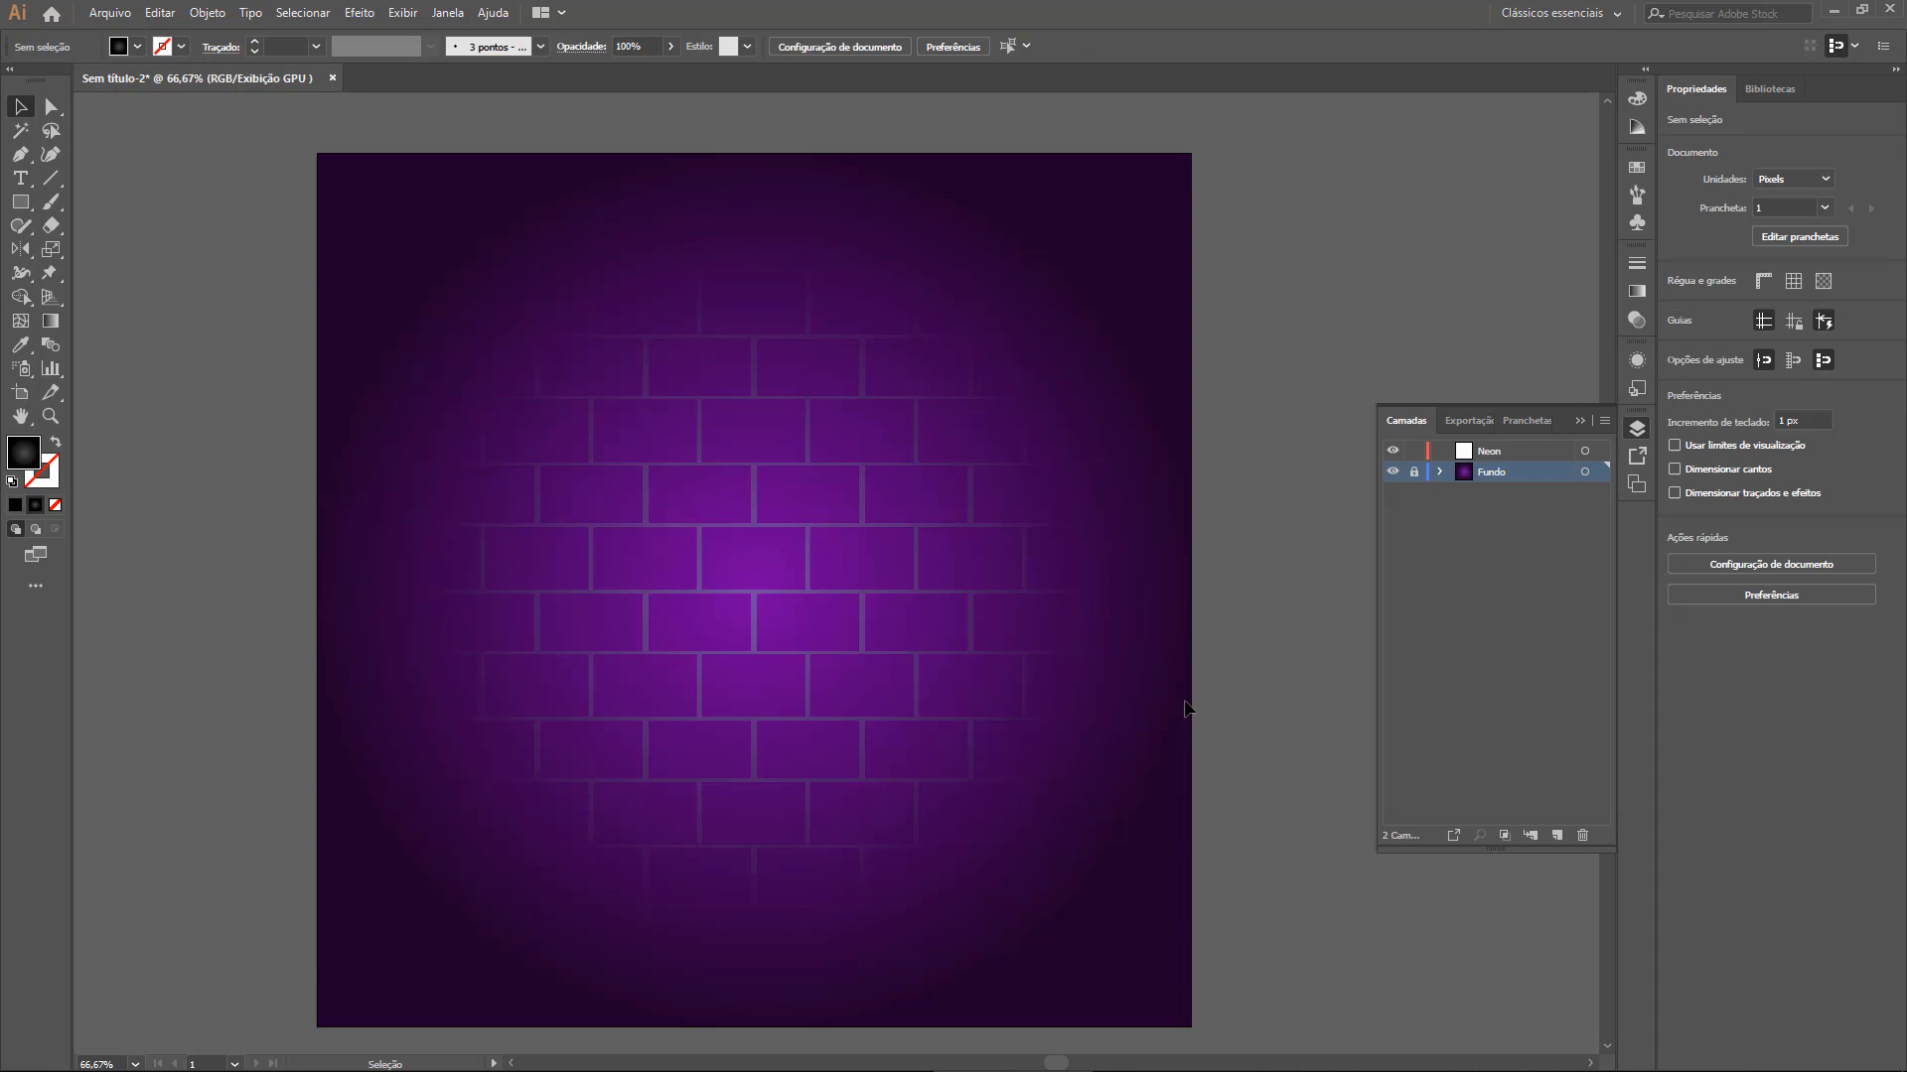
# Draw a rectangle about 646 x 325 px on the Neon layer and give it the default white fill and 1 pt black stroke
pyautogui.click(1526, 455)
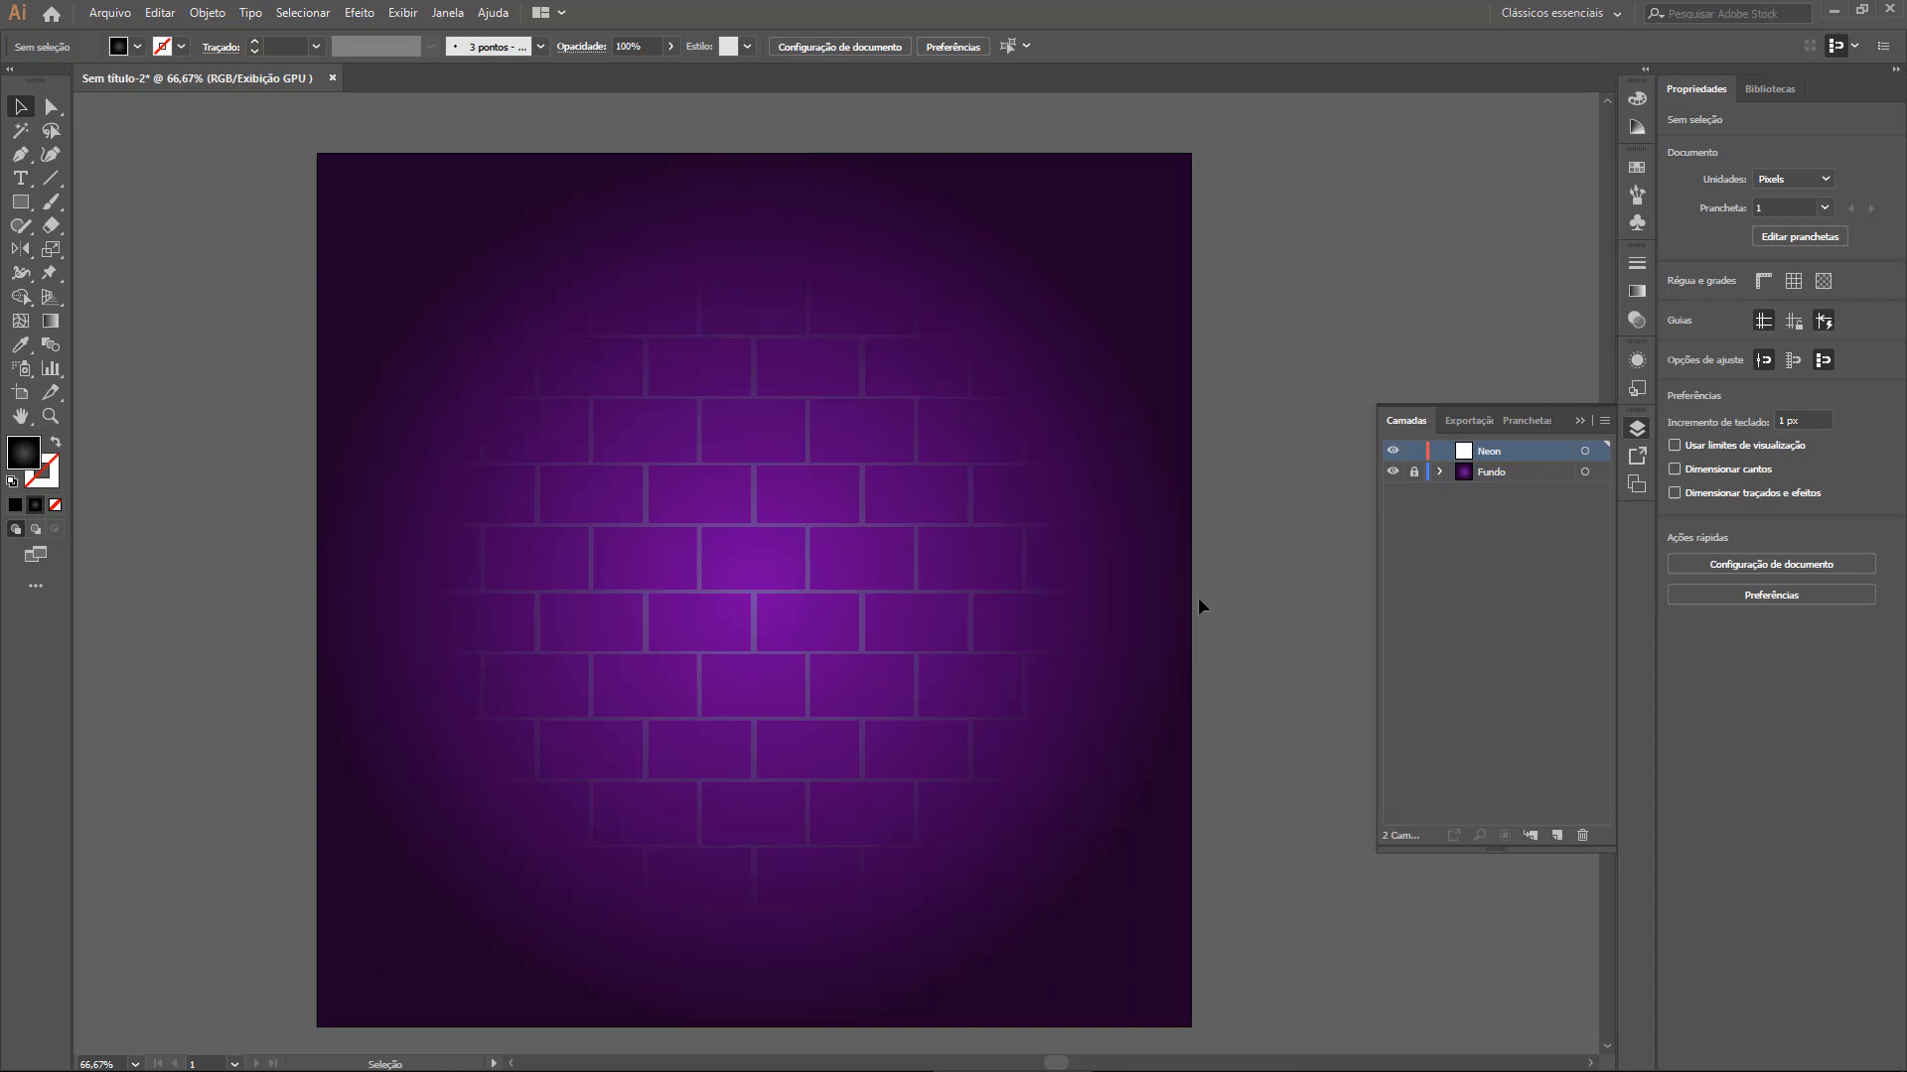
pyautogui.click(20, 201)
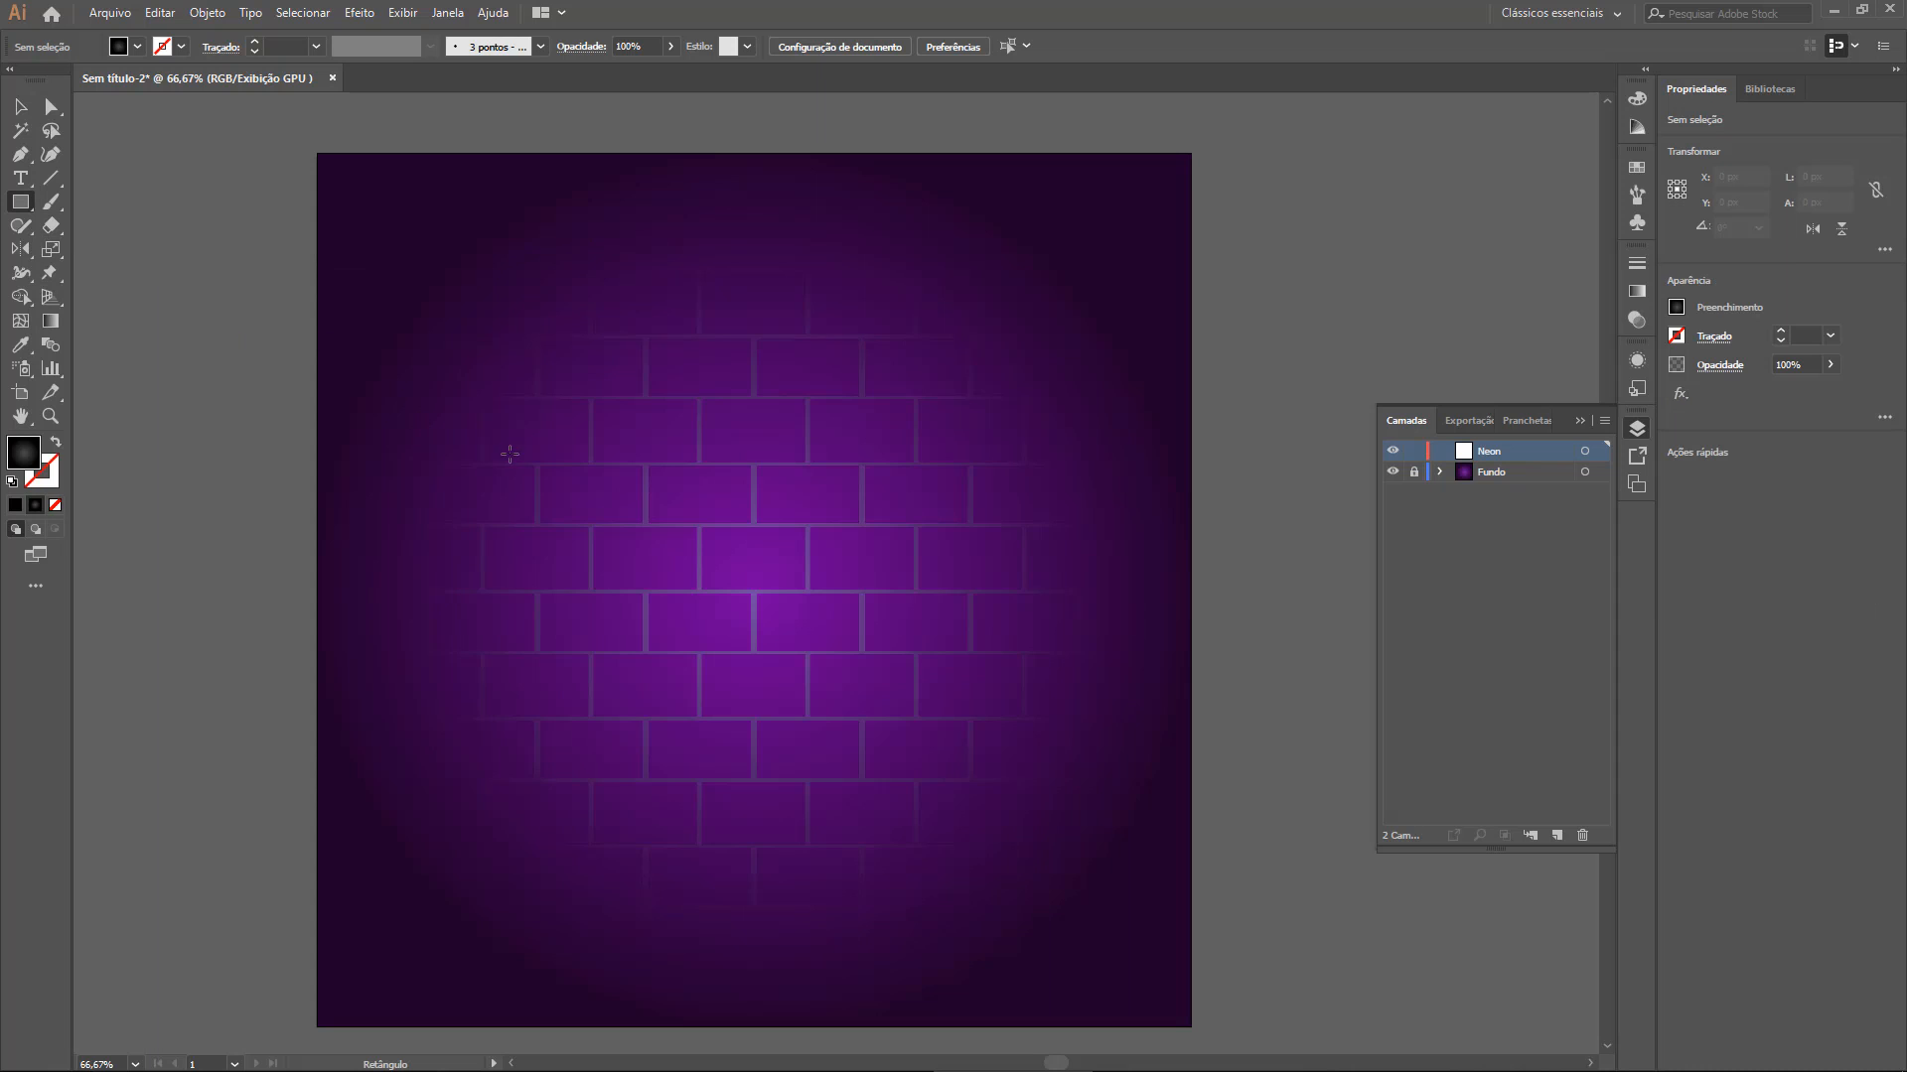
pyautogui.moveTo(485, 444); pyautogui.dragTo(1049, 726)
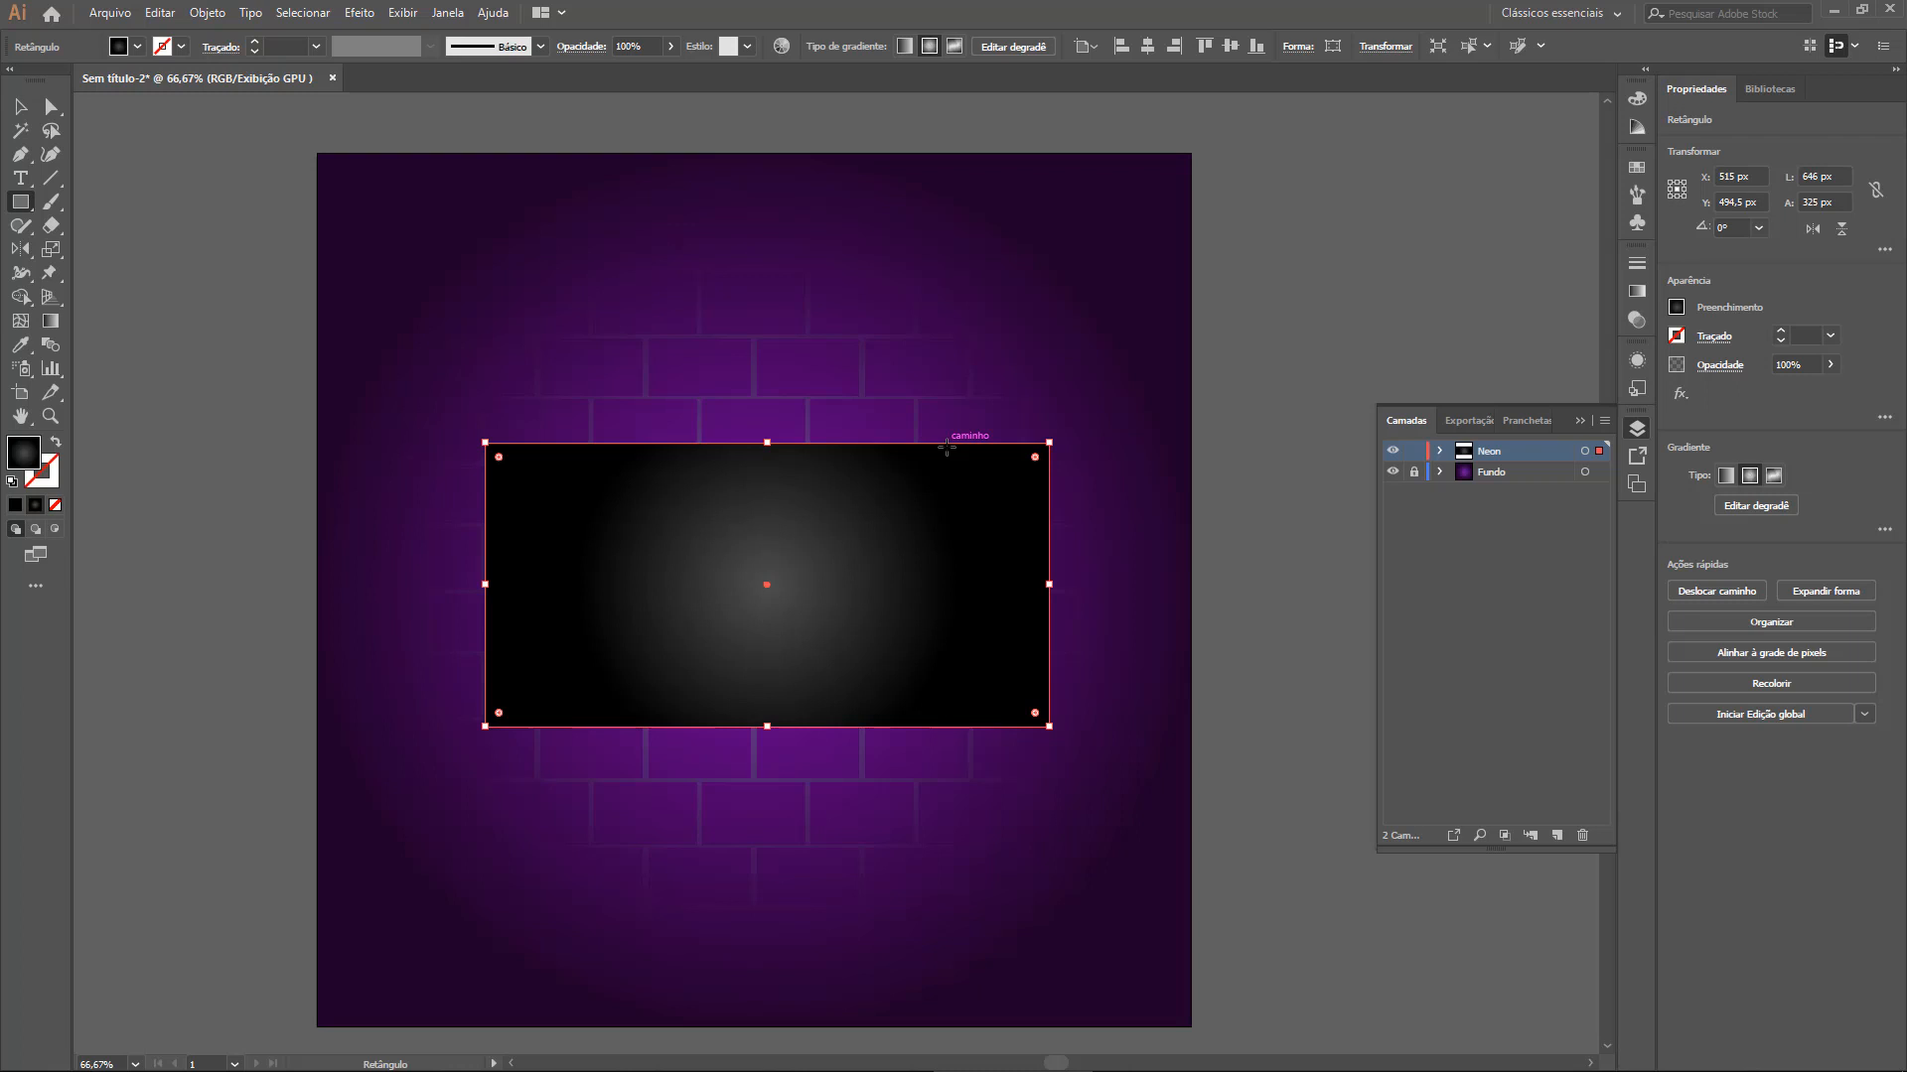
pyautogui.press('d')
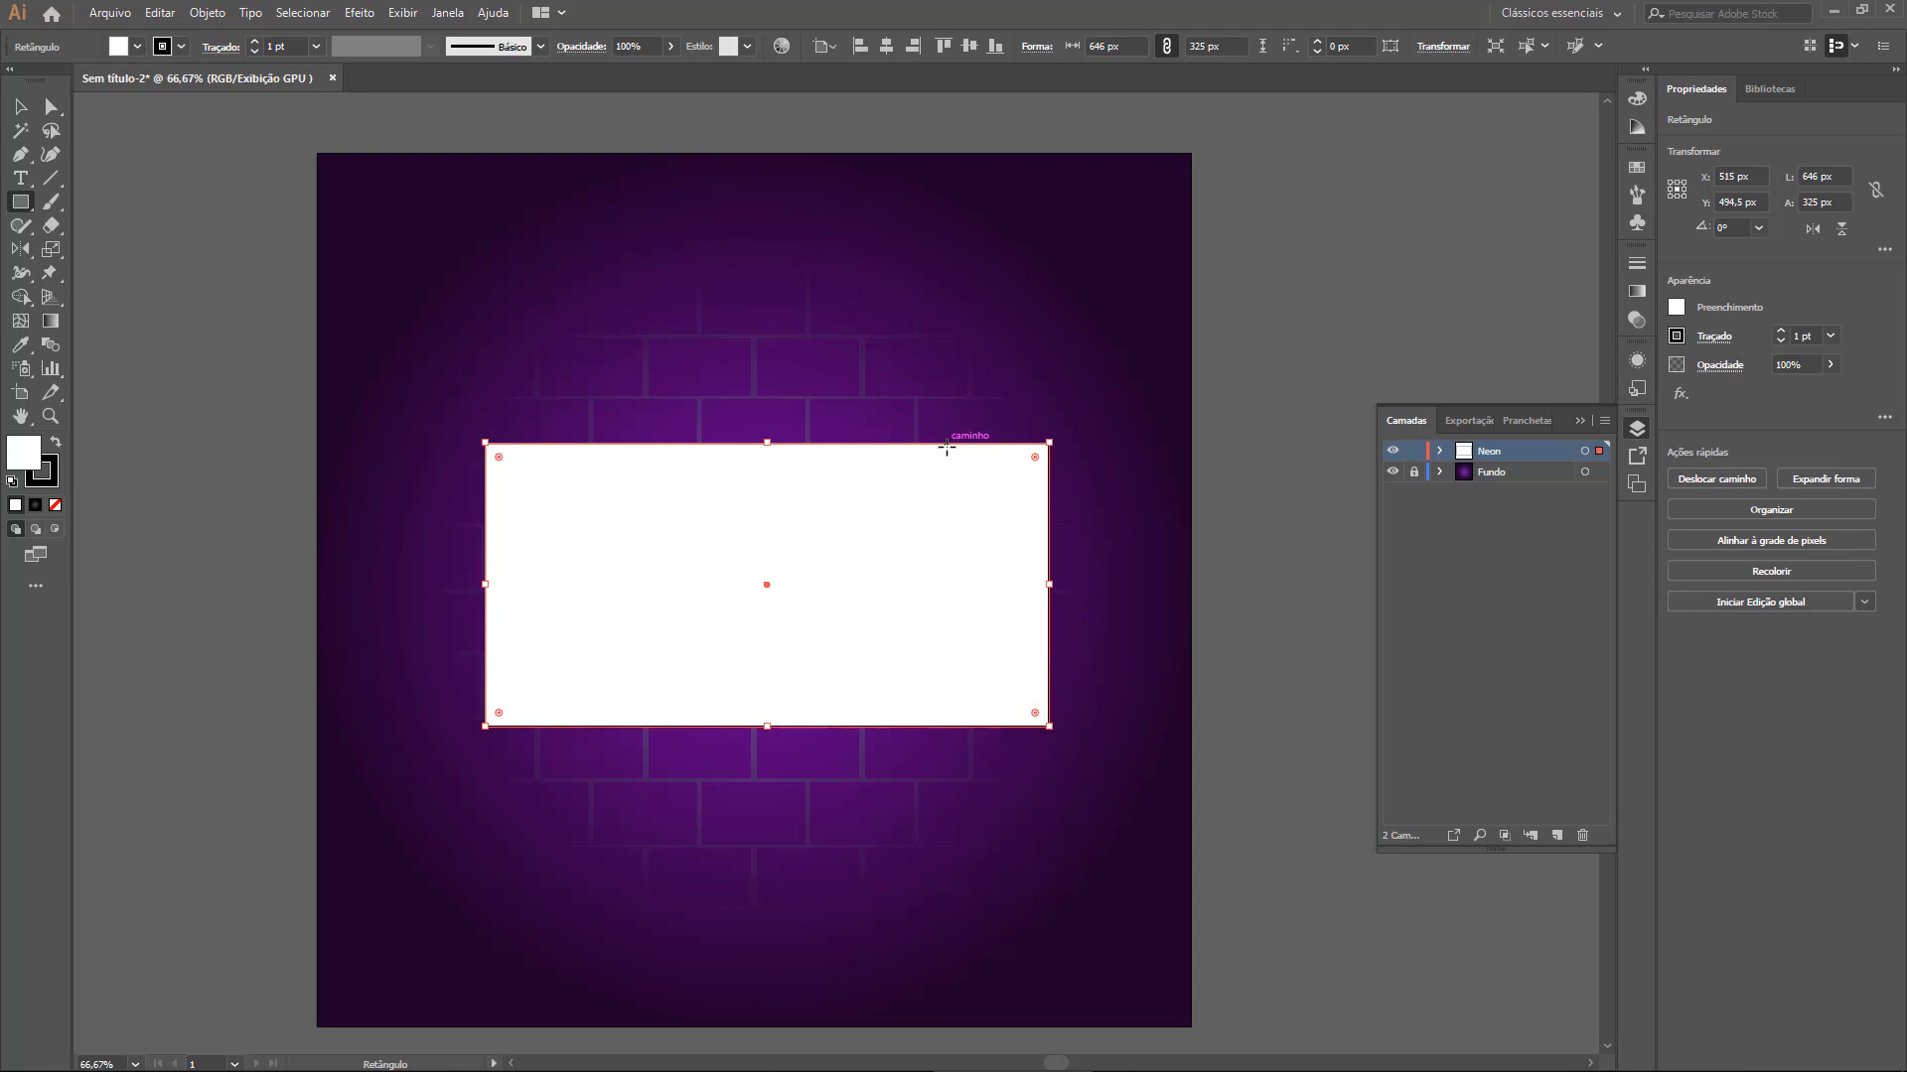
# Centre the white rectangle on the artboard both horizontally and vertically
pyautogui.press('v')
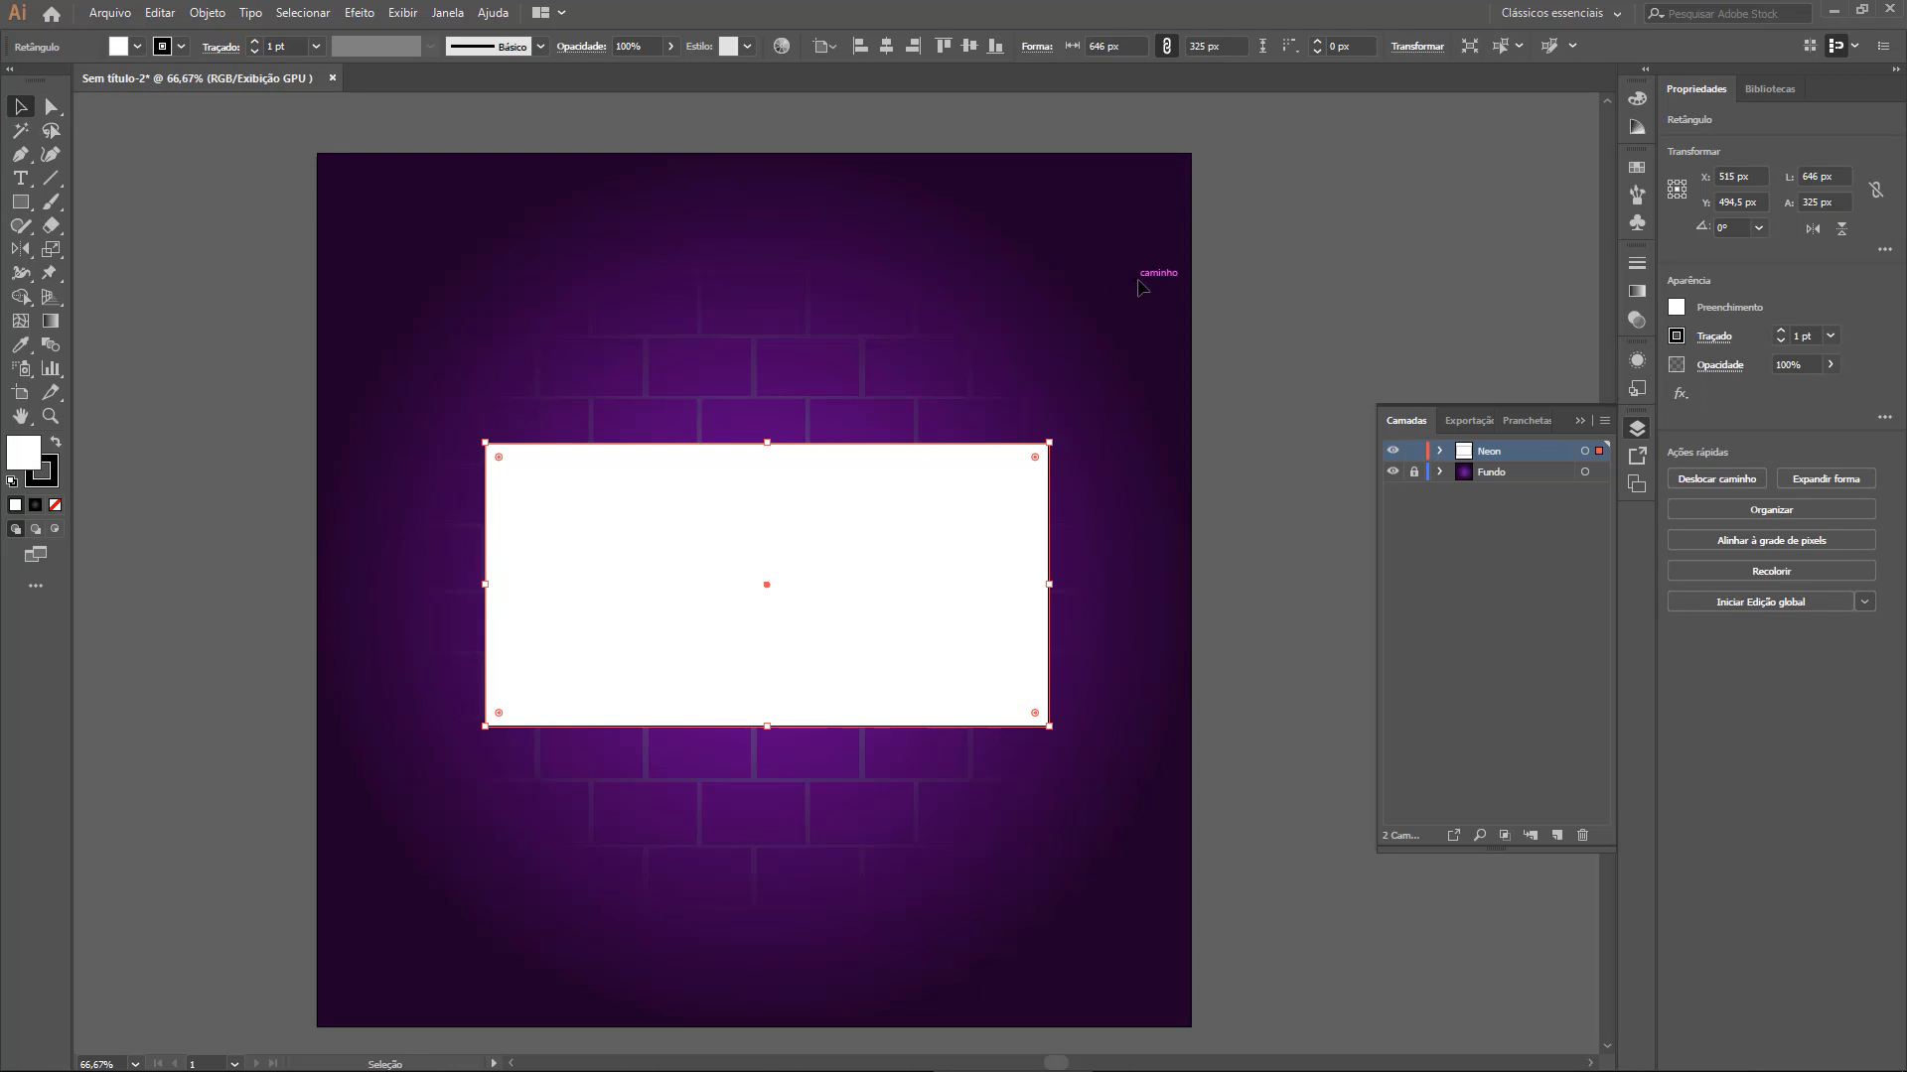
pyautogui.click(449, 13)
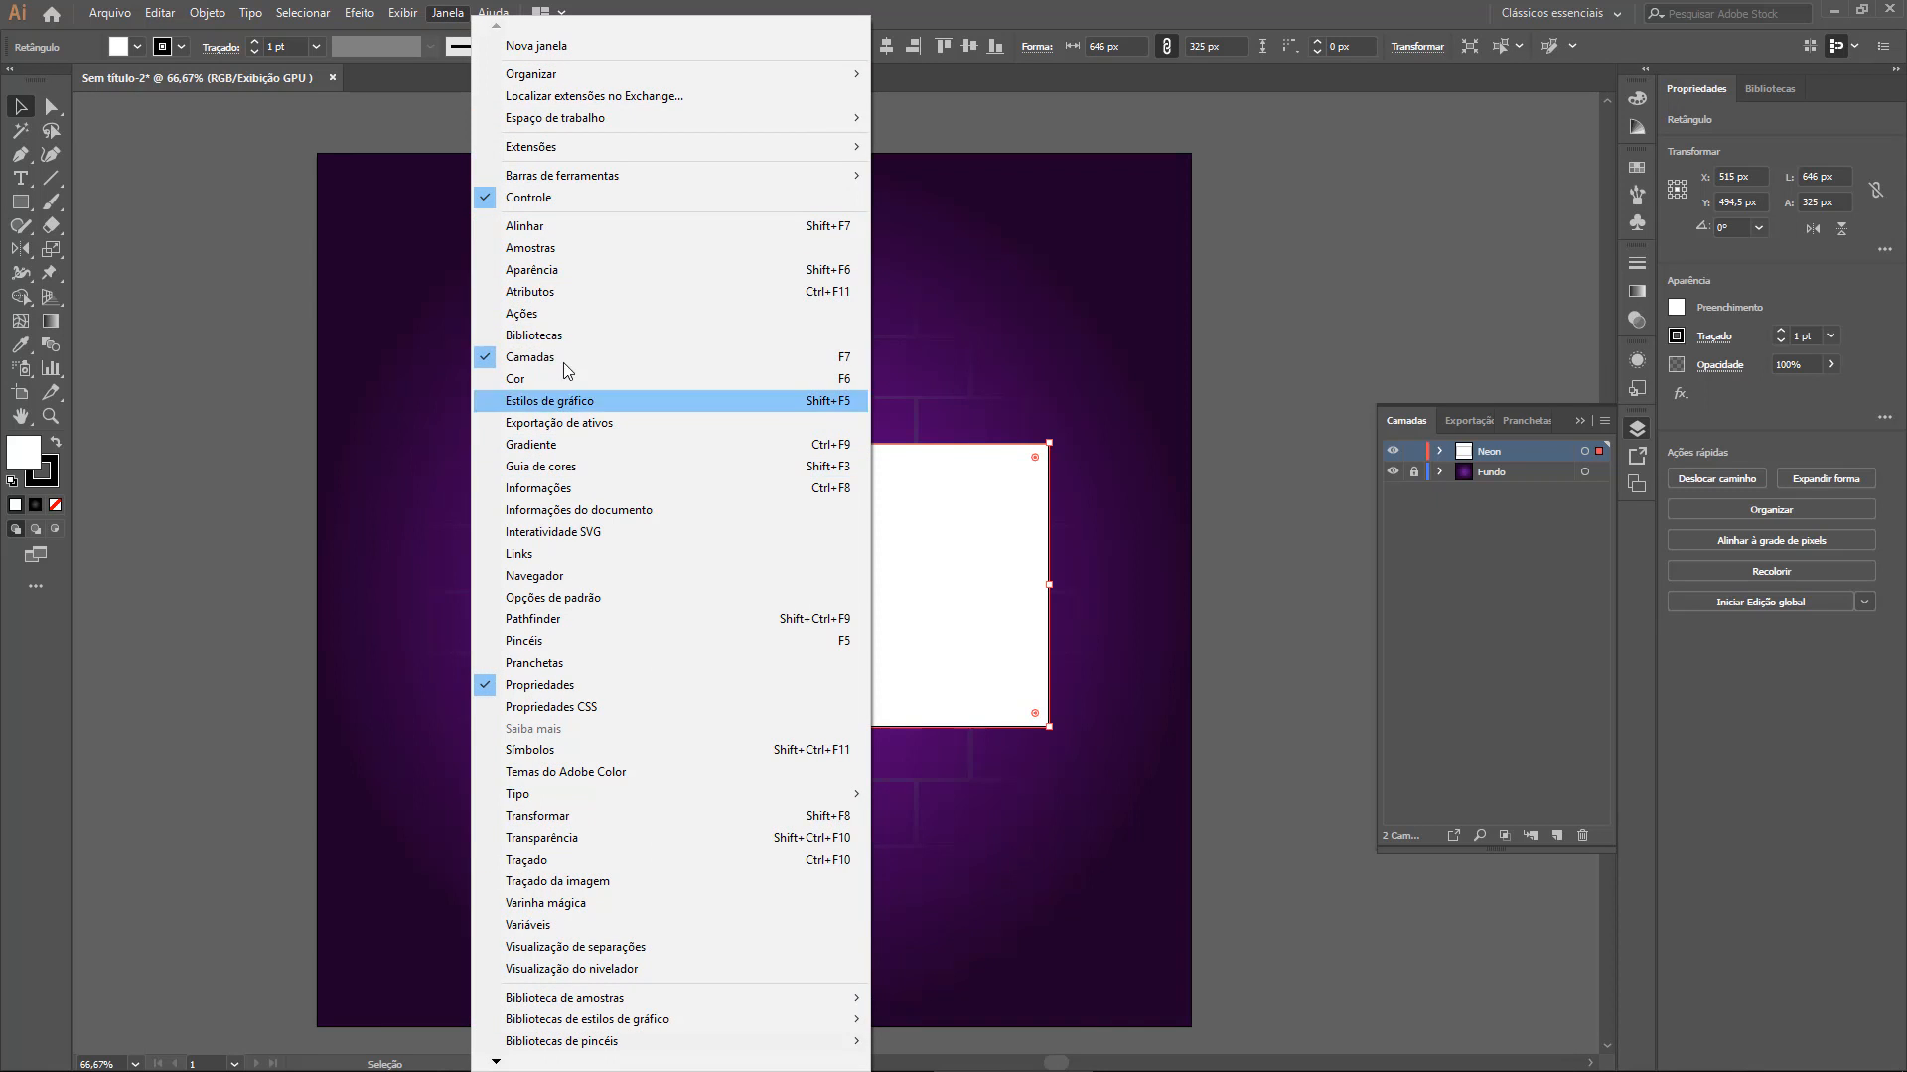
pyautogui.click(572, 226)
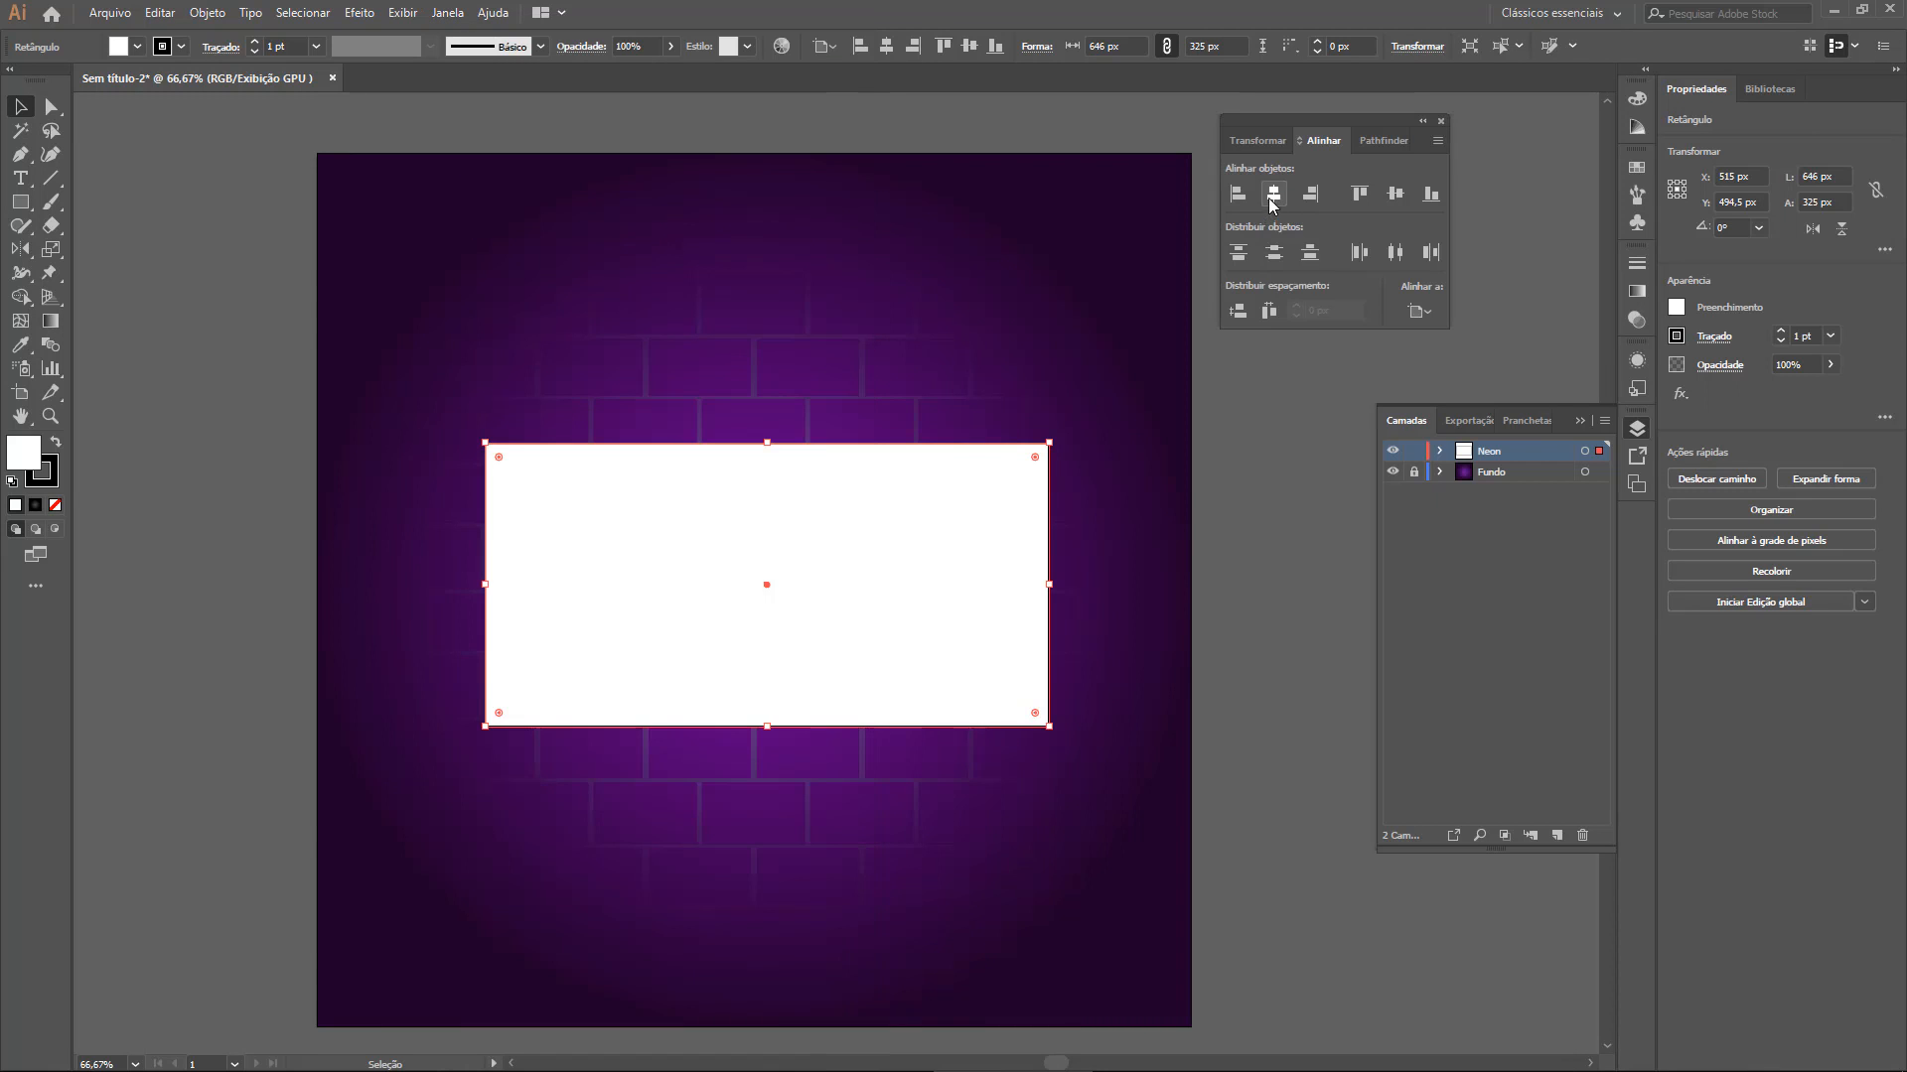
pyautogui.click(1272, 196)
pyautogui.click(1395, 194)
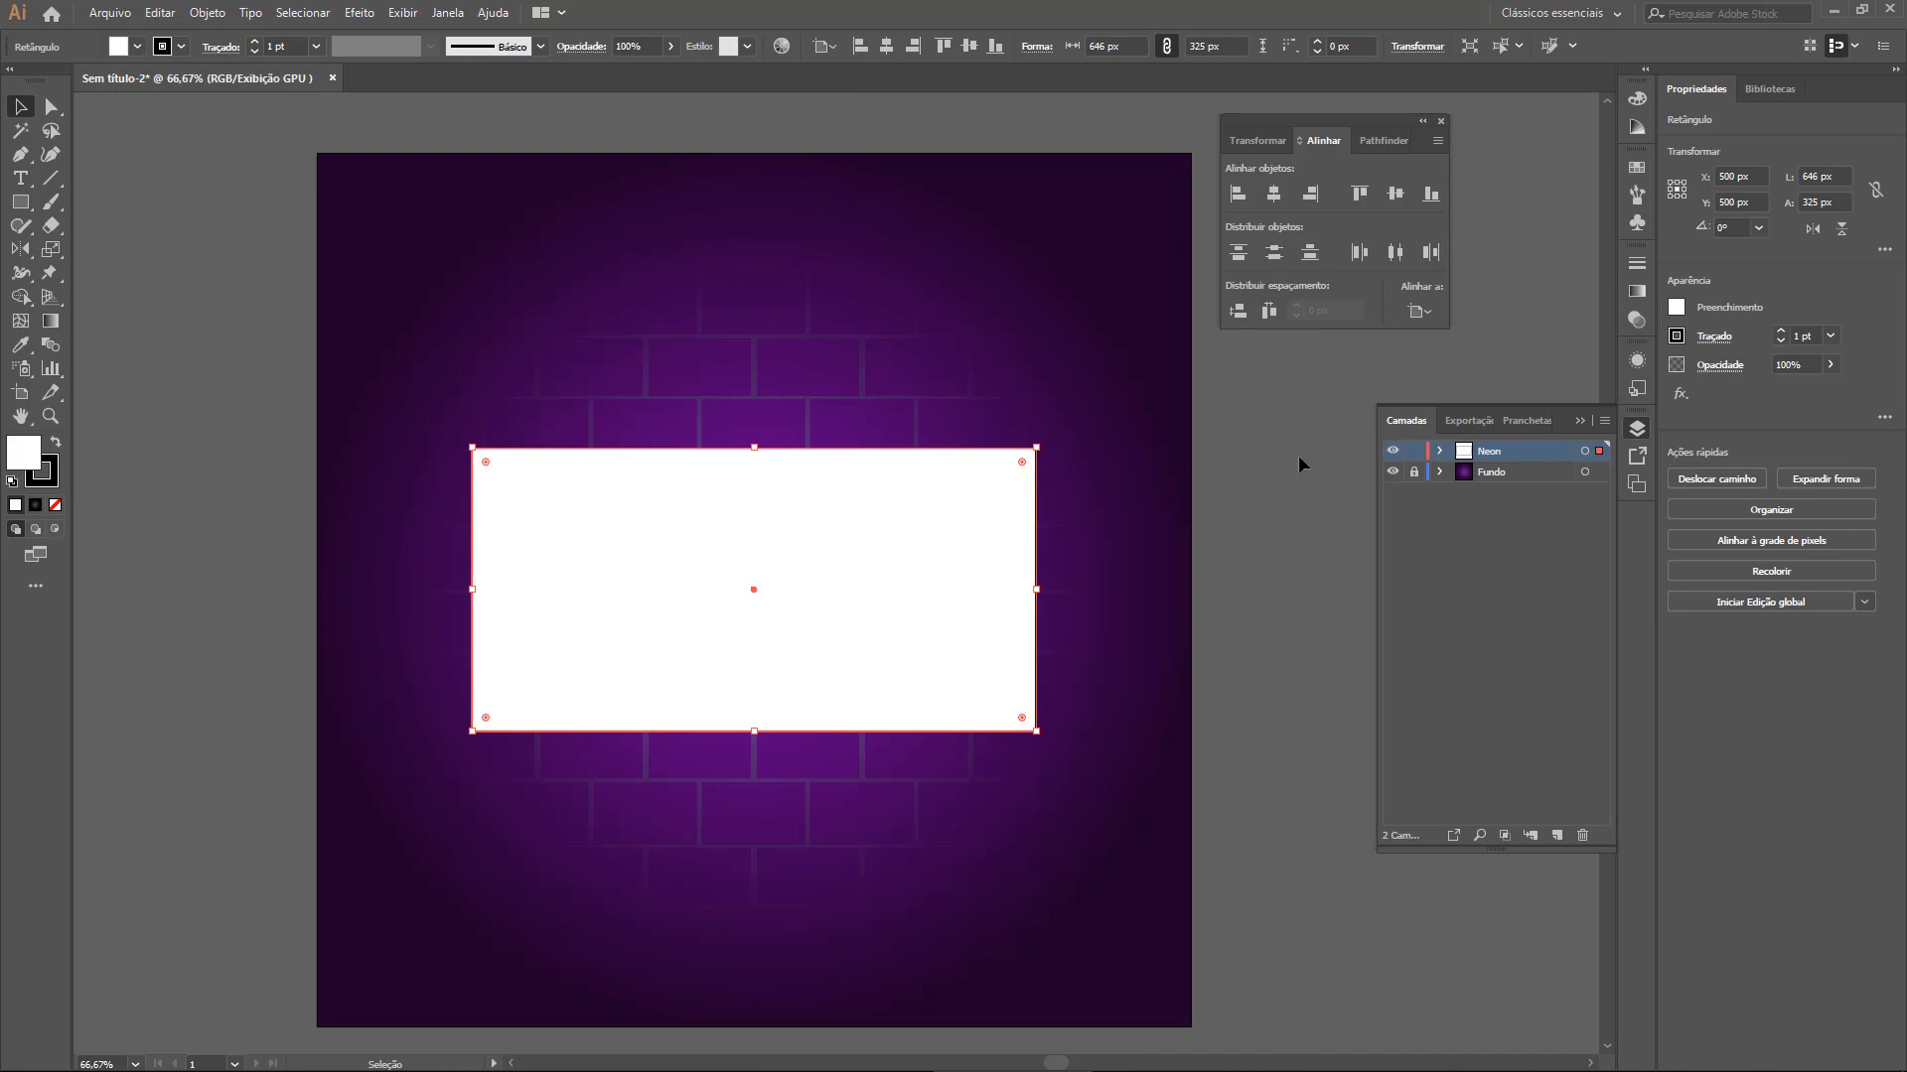
# Add an anchor point midway on the white rectangle's right edge and pull it outward to about X 916 px, forming an arrow tip
pyautogui.click(20, 155)
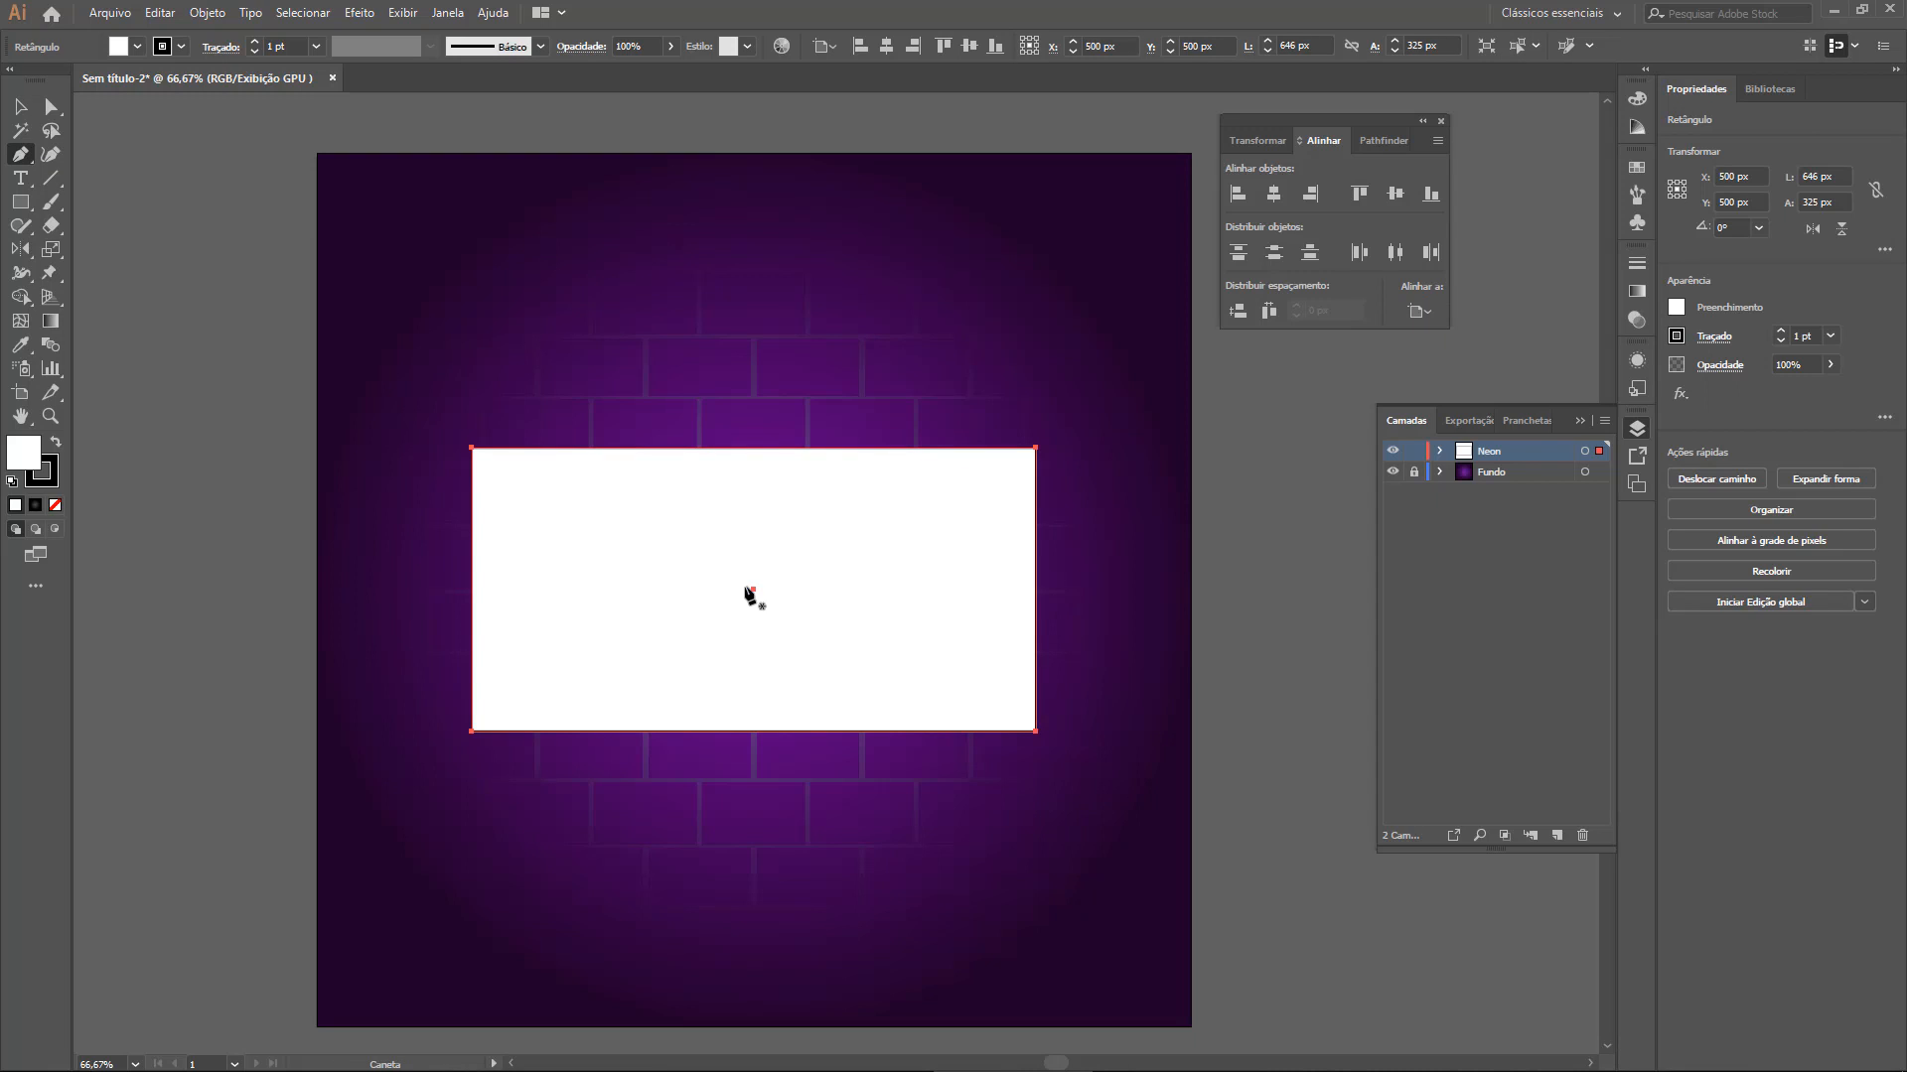
pyautogui.click(1033, 594)
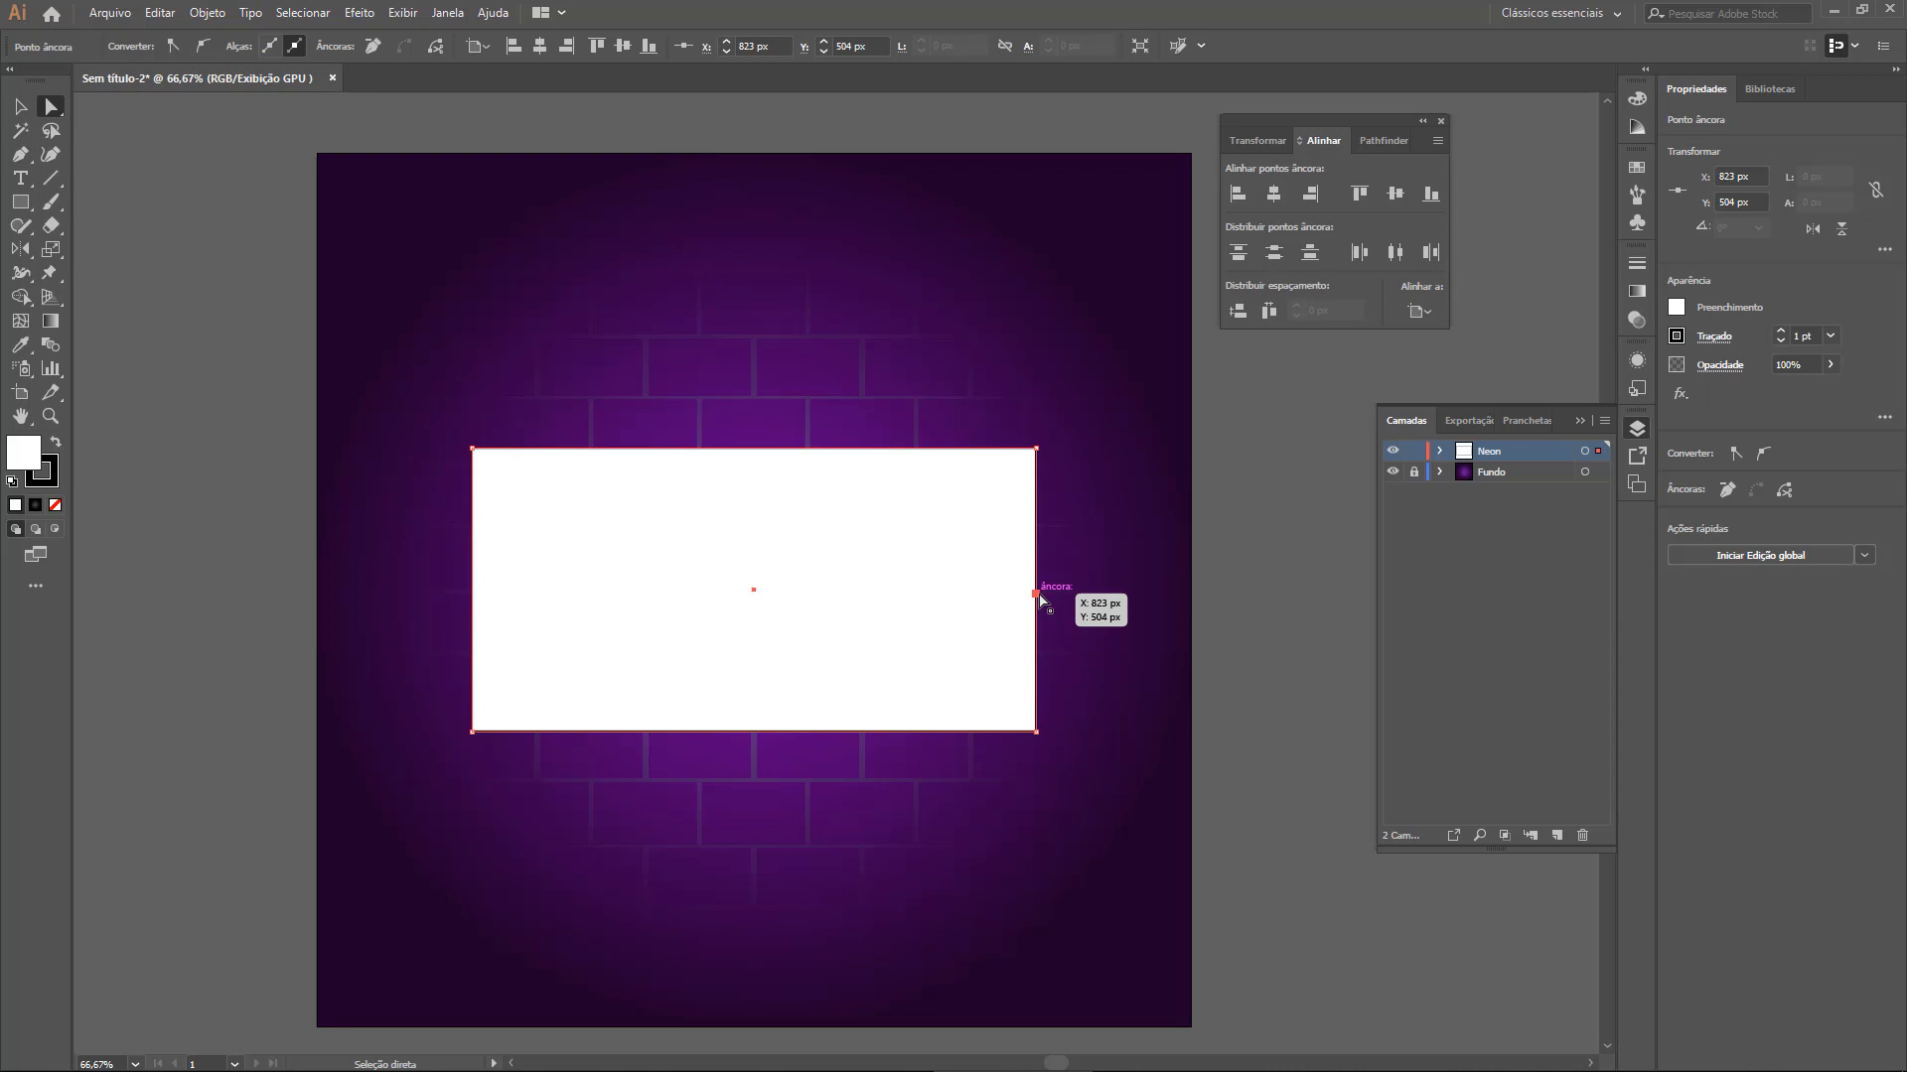
pyautogui.moveTo(1037, 596); pyautogui.dragTo(1117, 606)
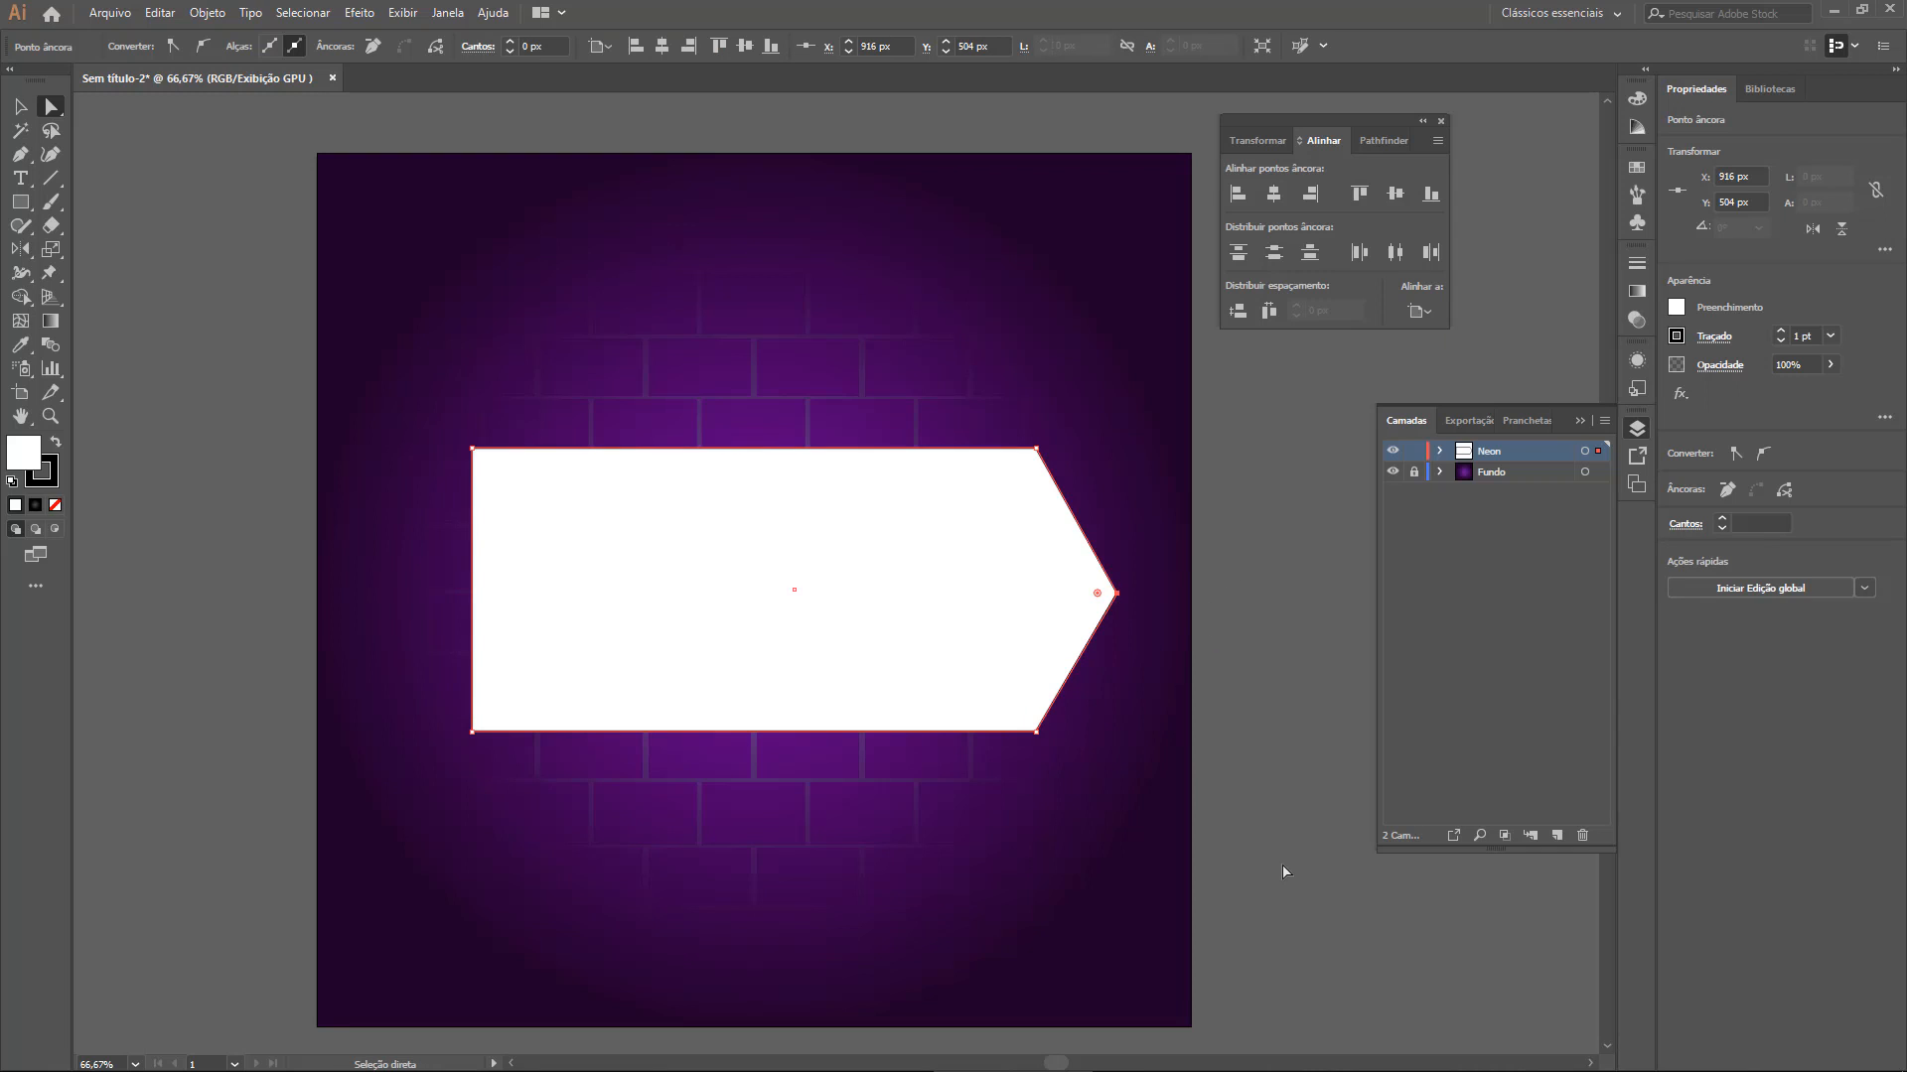
pyautogui.press('v')
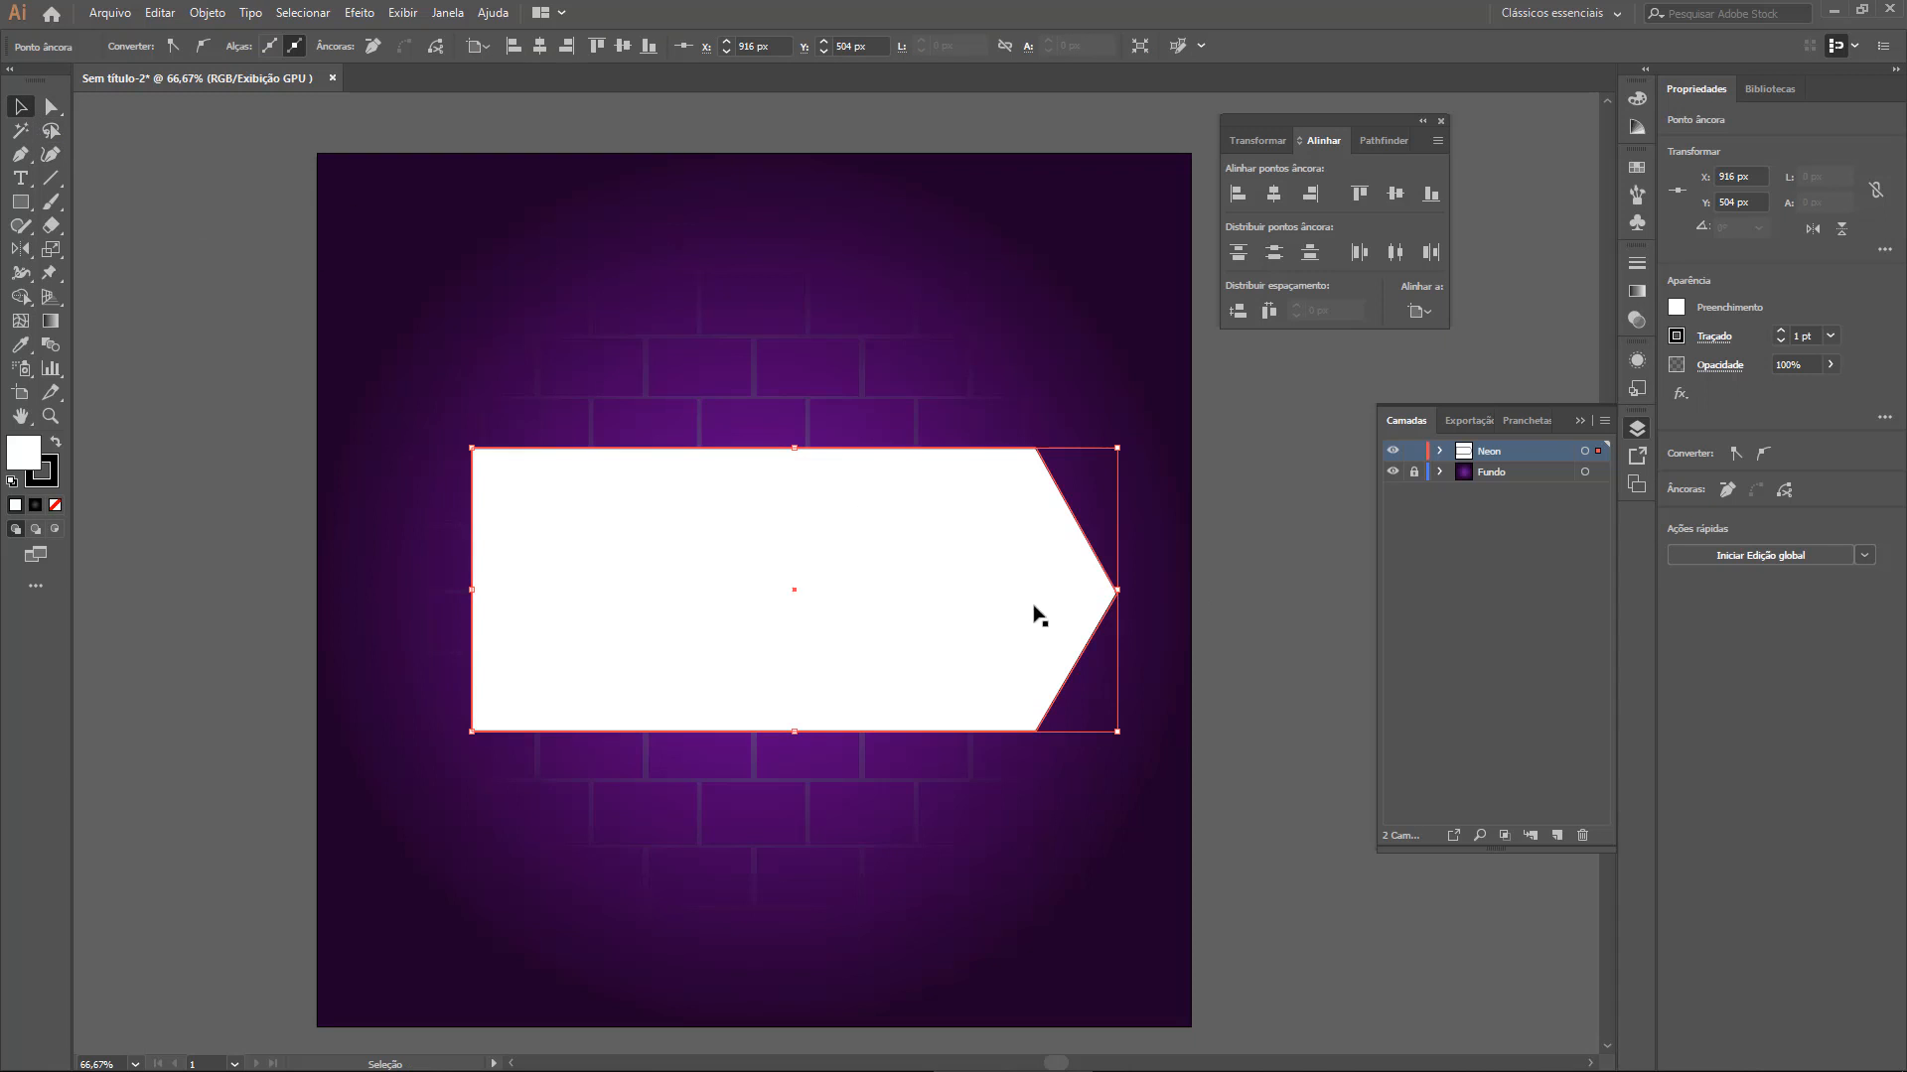
pyautogui.click(1281, 501)
# Round all corners of the white arrow shape to a radius of about 49 px
pyautogui.click(1004, 528)
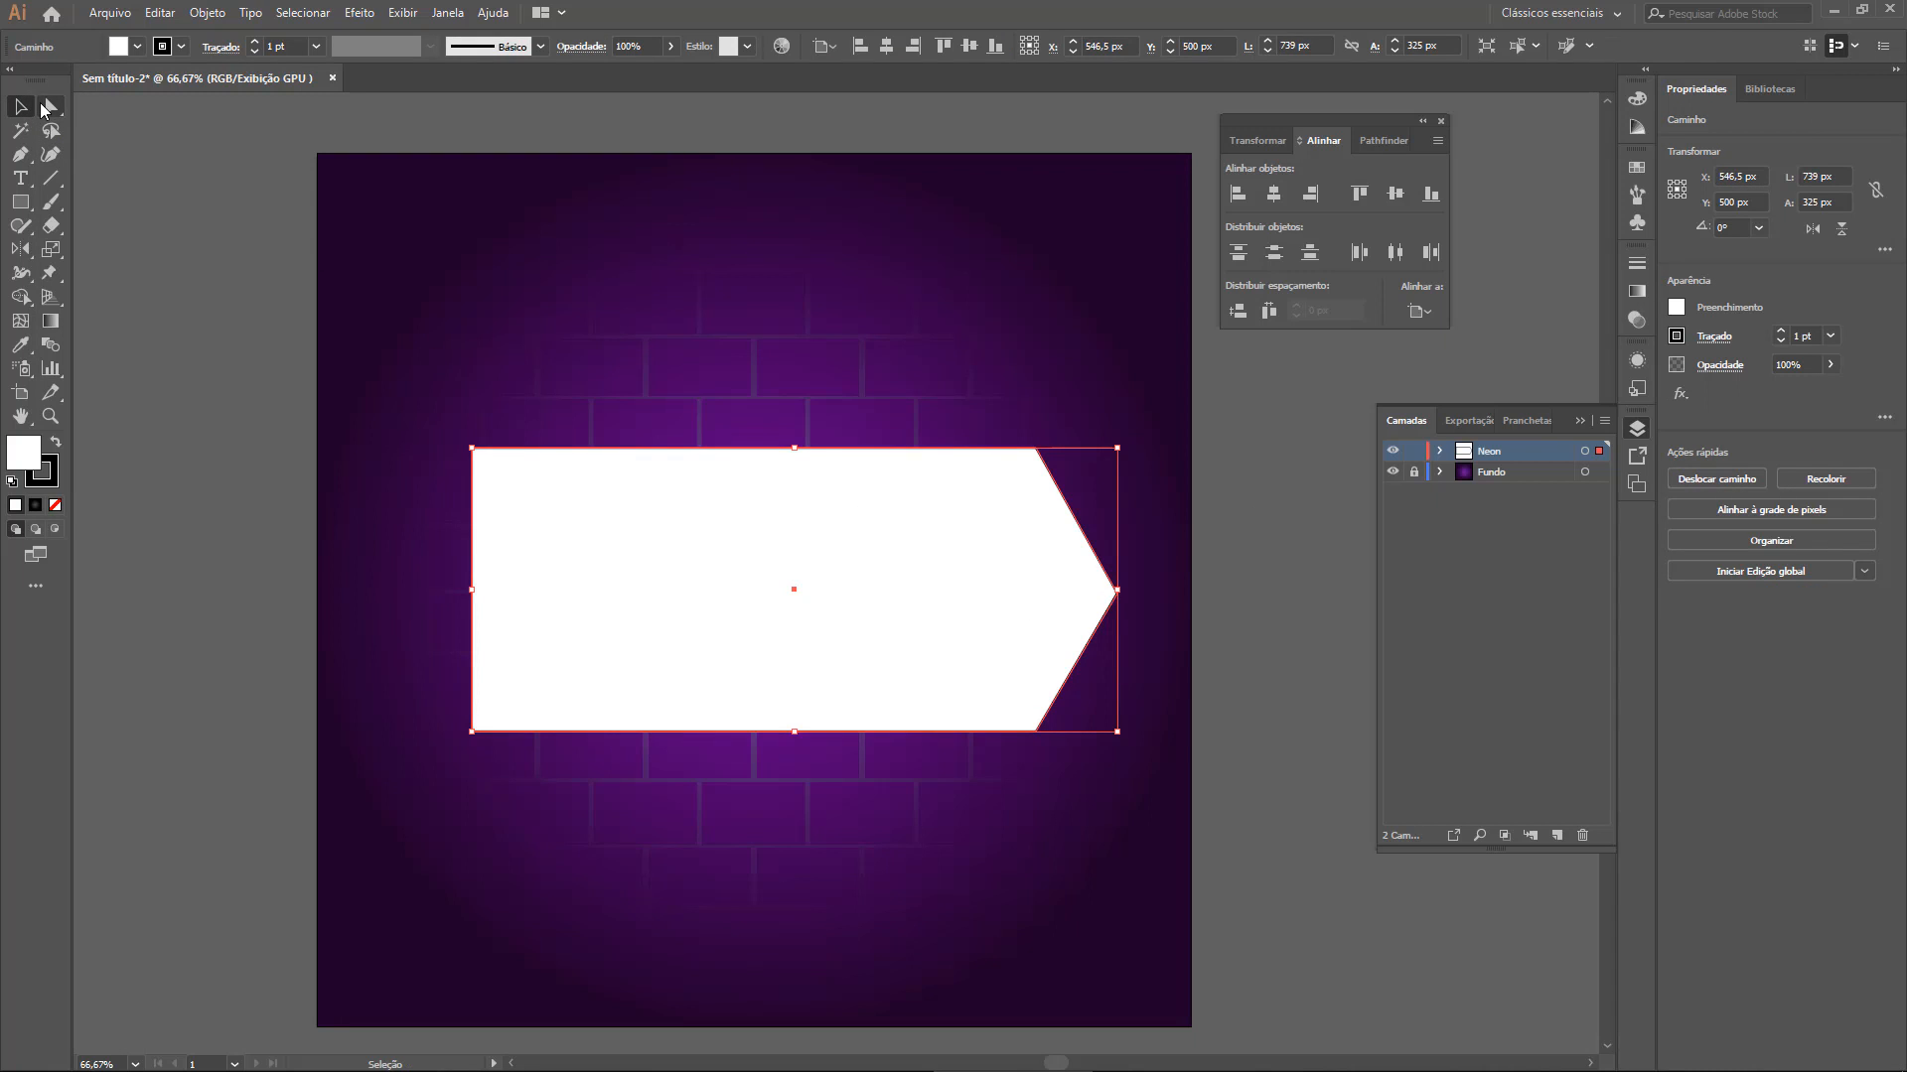
pyautogui.click(43, 104)
pyautogui.click(28, 104)
pyautogui.click(52, 107)
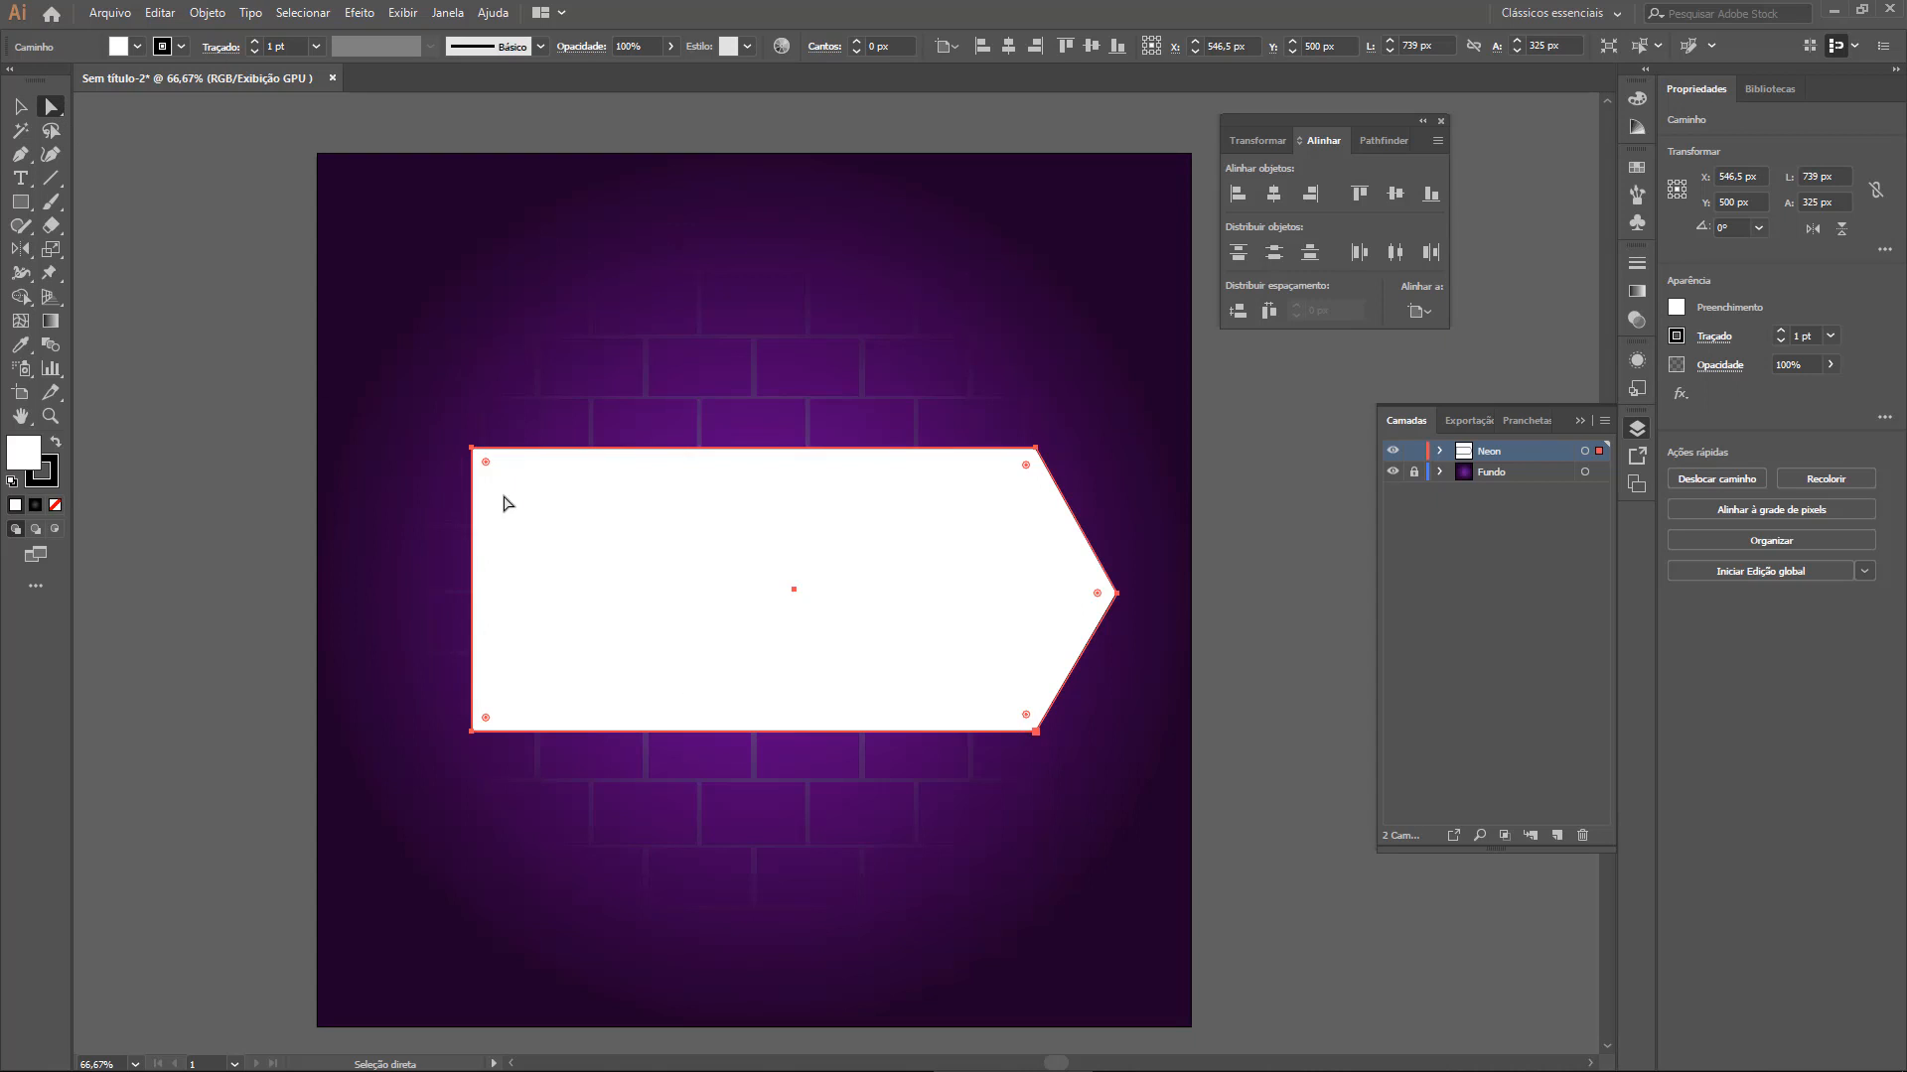
pyautogui.moveTo(487, 464); pyautogui.dragTo(516, 498)
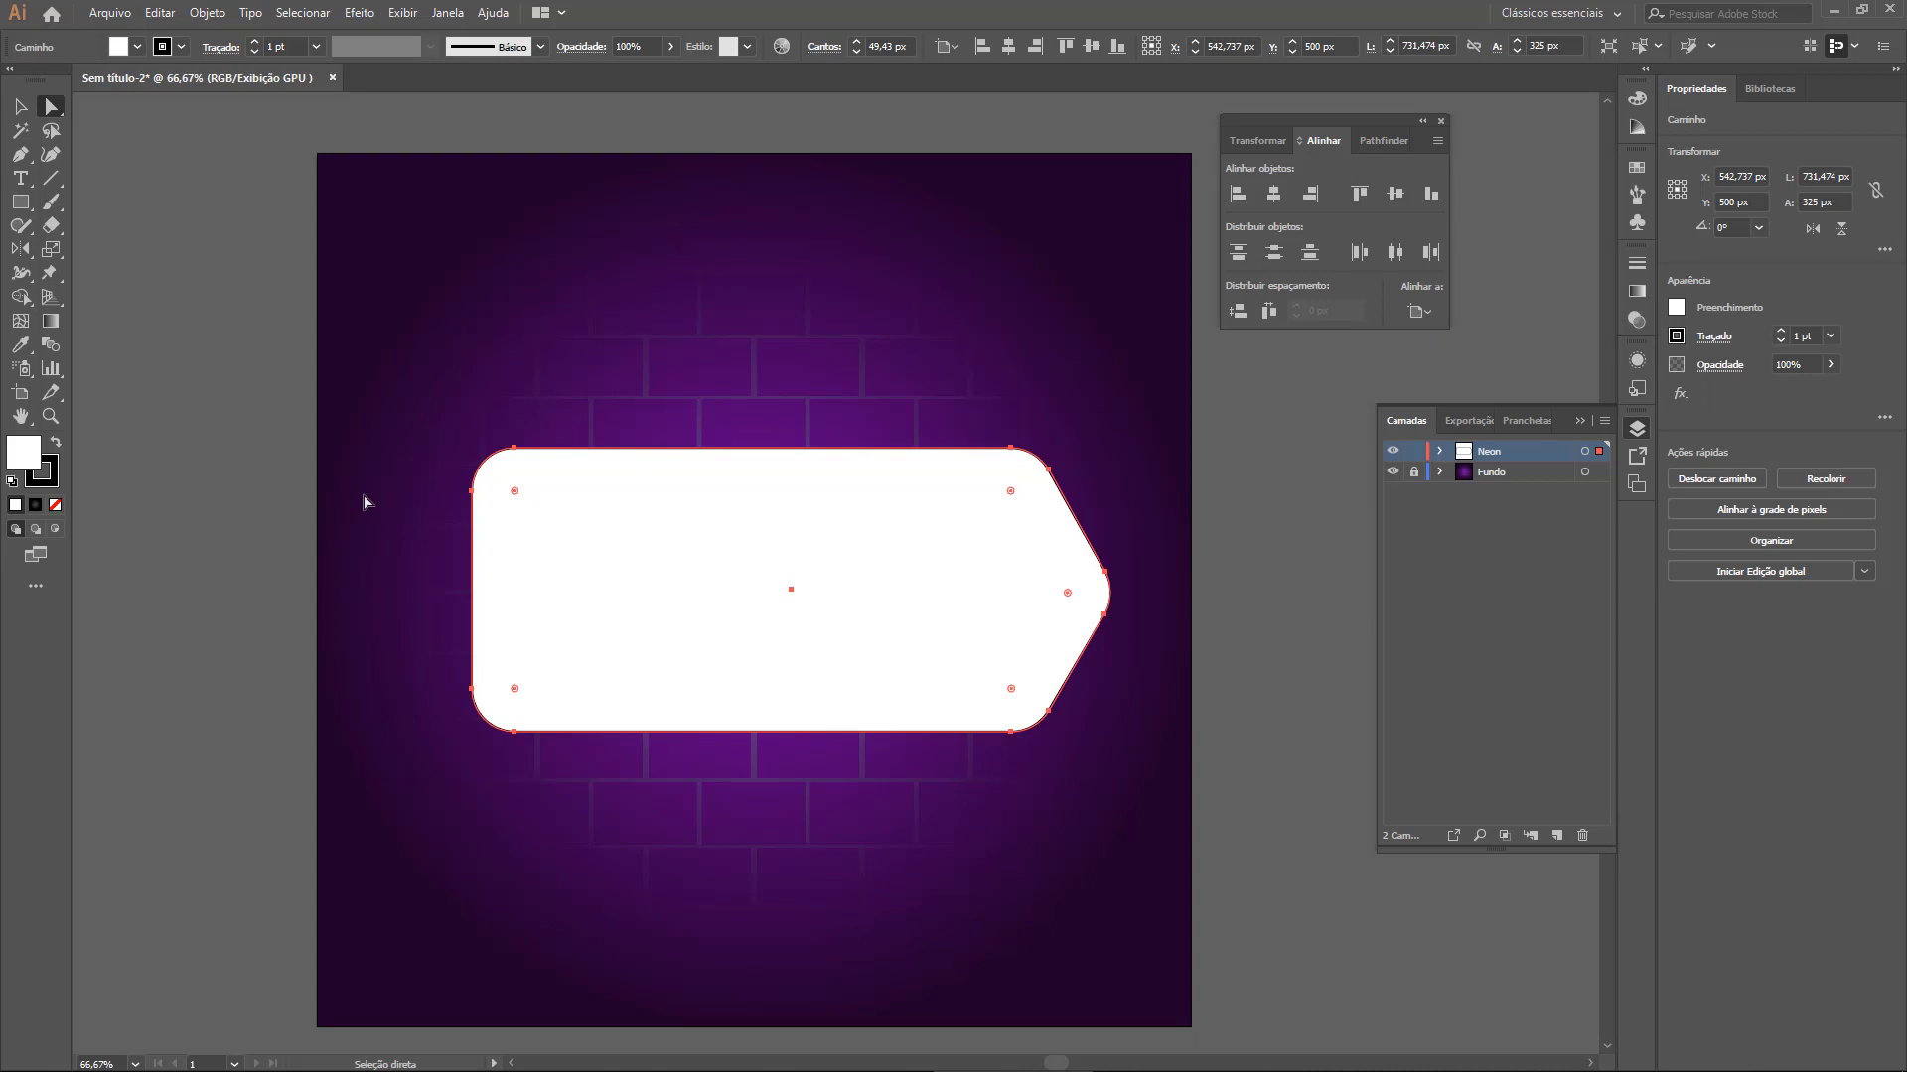
pyautogui.press('v')
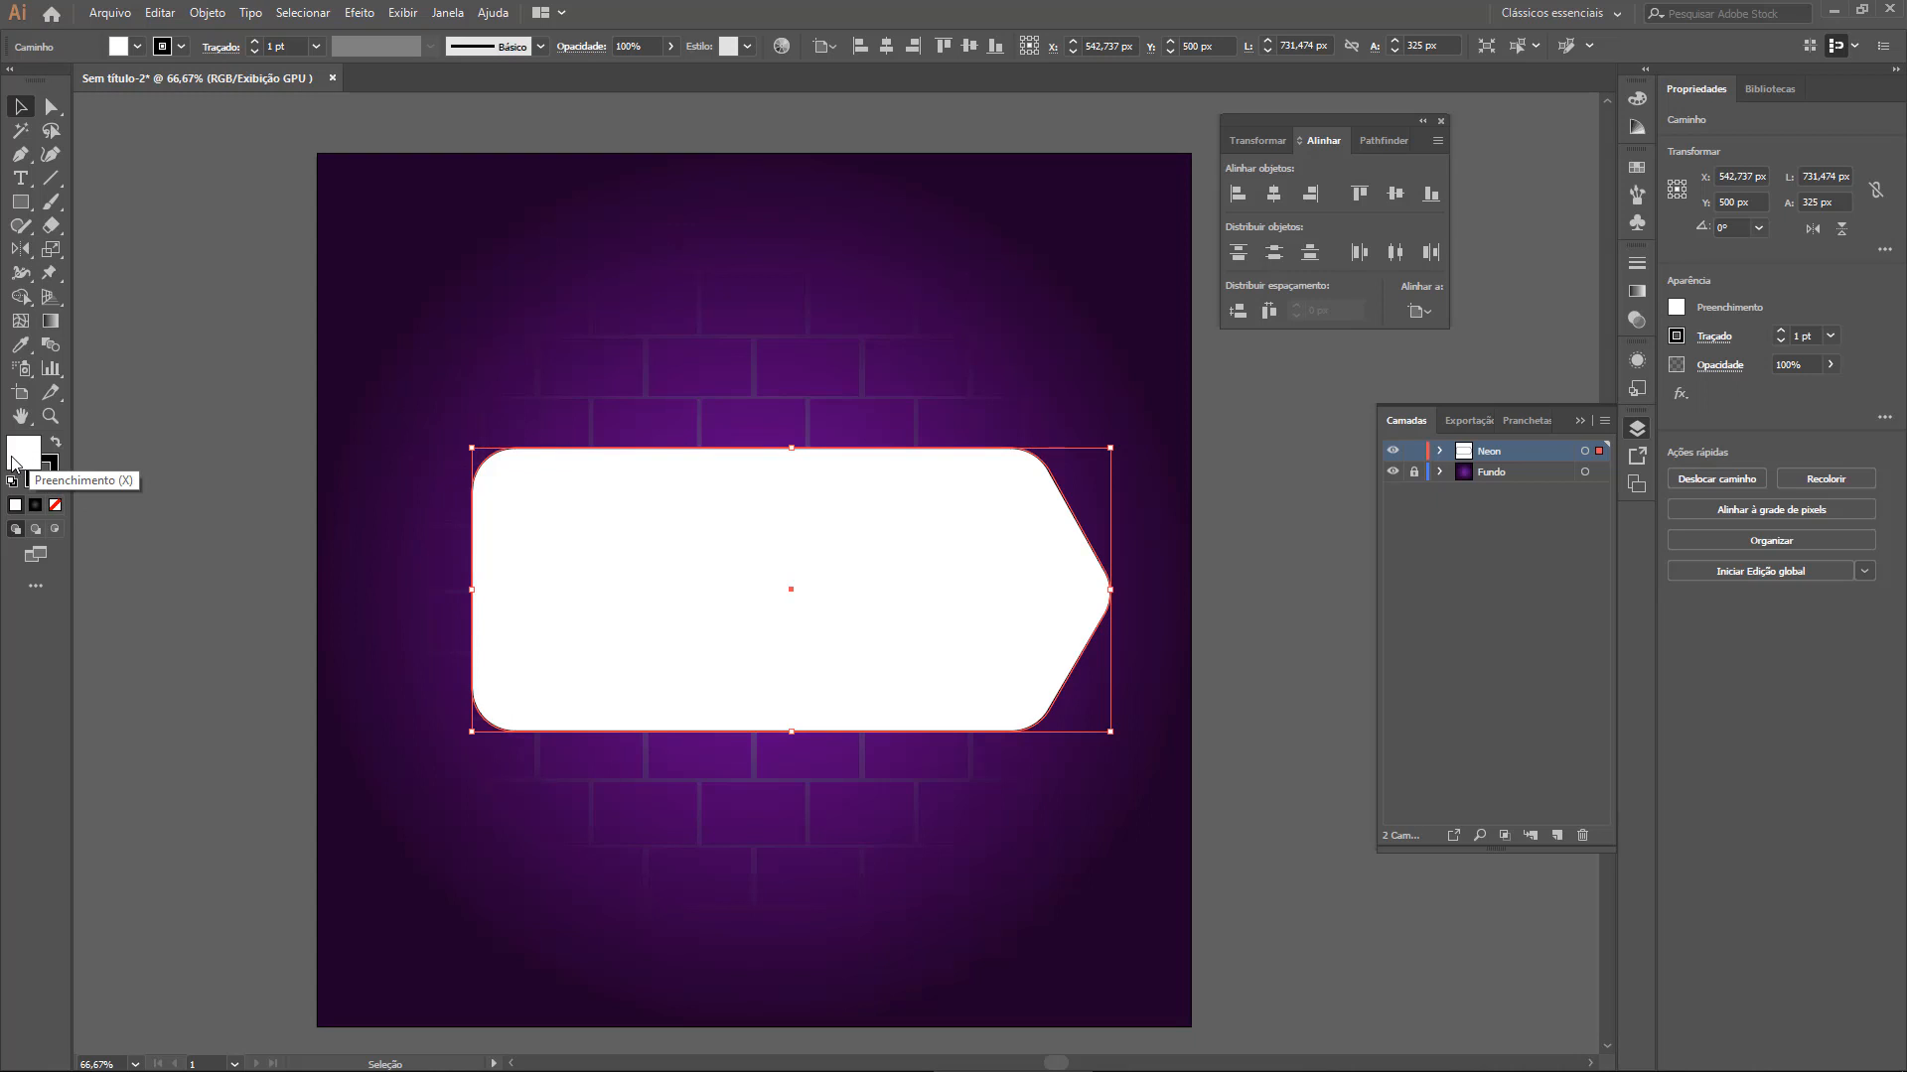
# Remove the fill from the rounded arrow shape and make its stroke the active attribute
pyautogui.click(55, 504)
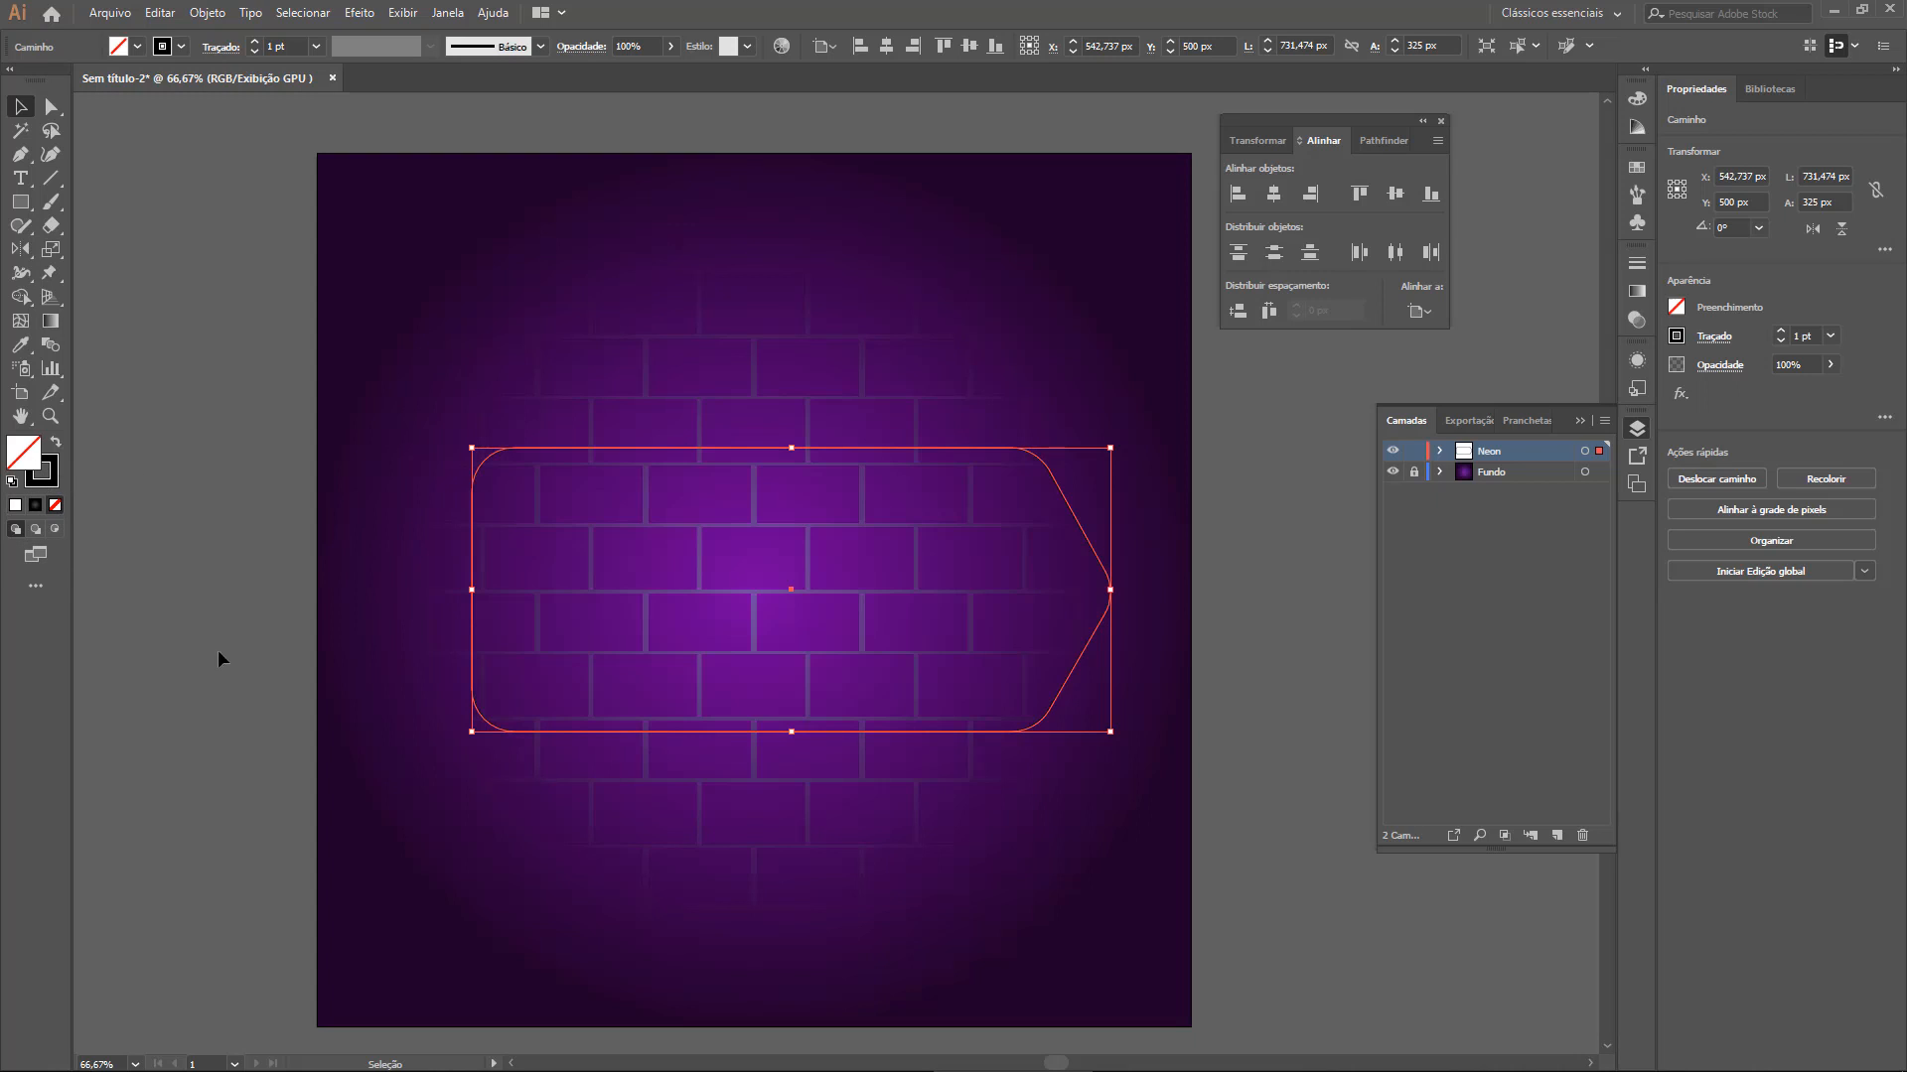
pyautogui.keyDown('ctrl'); pyautogui.click(854, 583); pyautogui.keyUp('ctrl')
pyautogui.keyDown('ctrl'); pyautogui.click(854, 596); pyautogui.keyUp('ctrl')
pyautogui.moveTo(788, 651); pyautogui.dragTo(731, 673)
pyautogui.keyDown('ctrl'); pyautogui.keyDown('alt'); pyautogui.click(769, 605); pyautogui.keyUp('alt'); pyautogui.keyUp('ctrl')
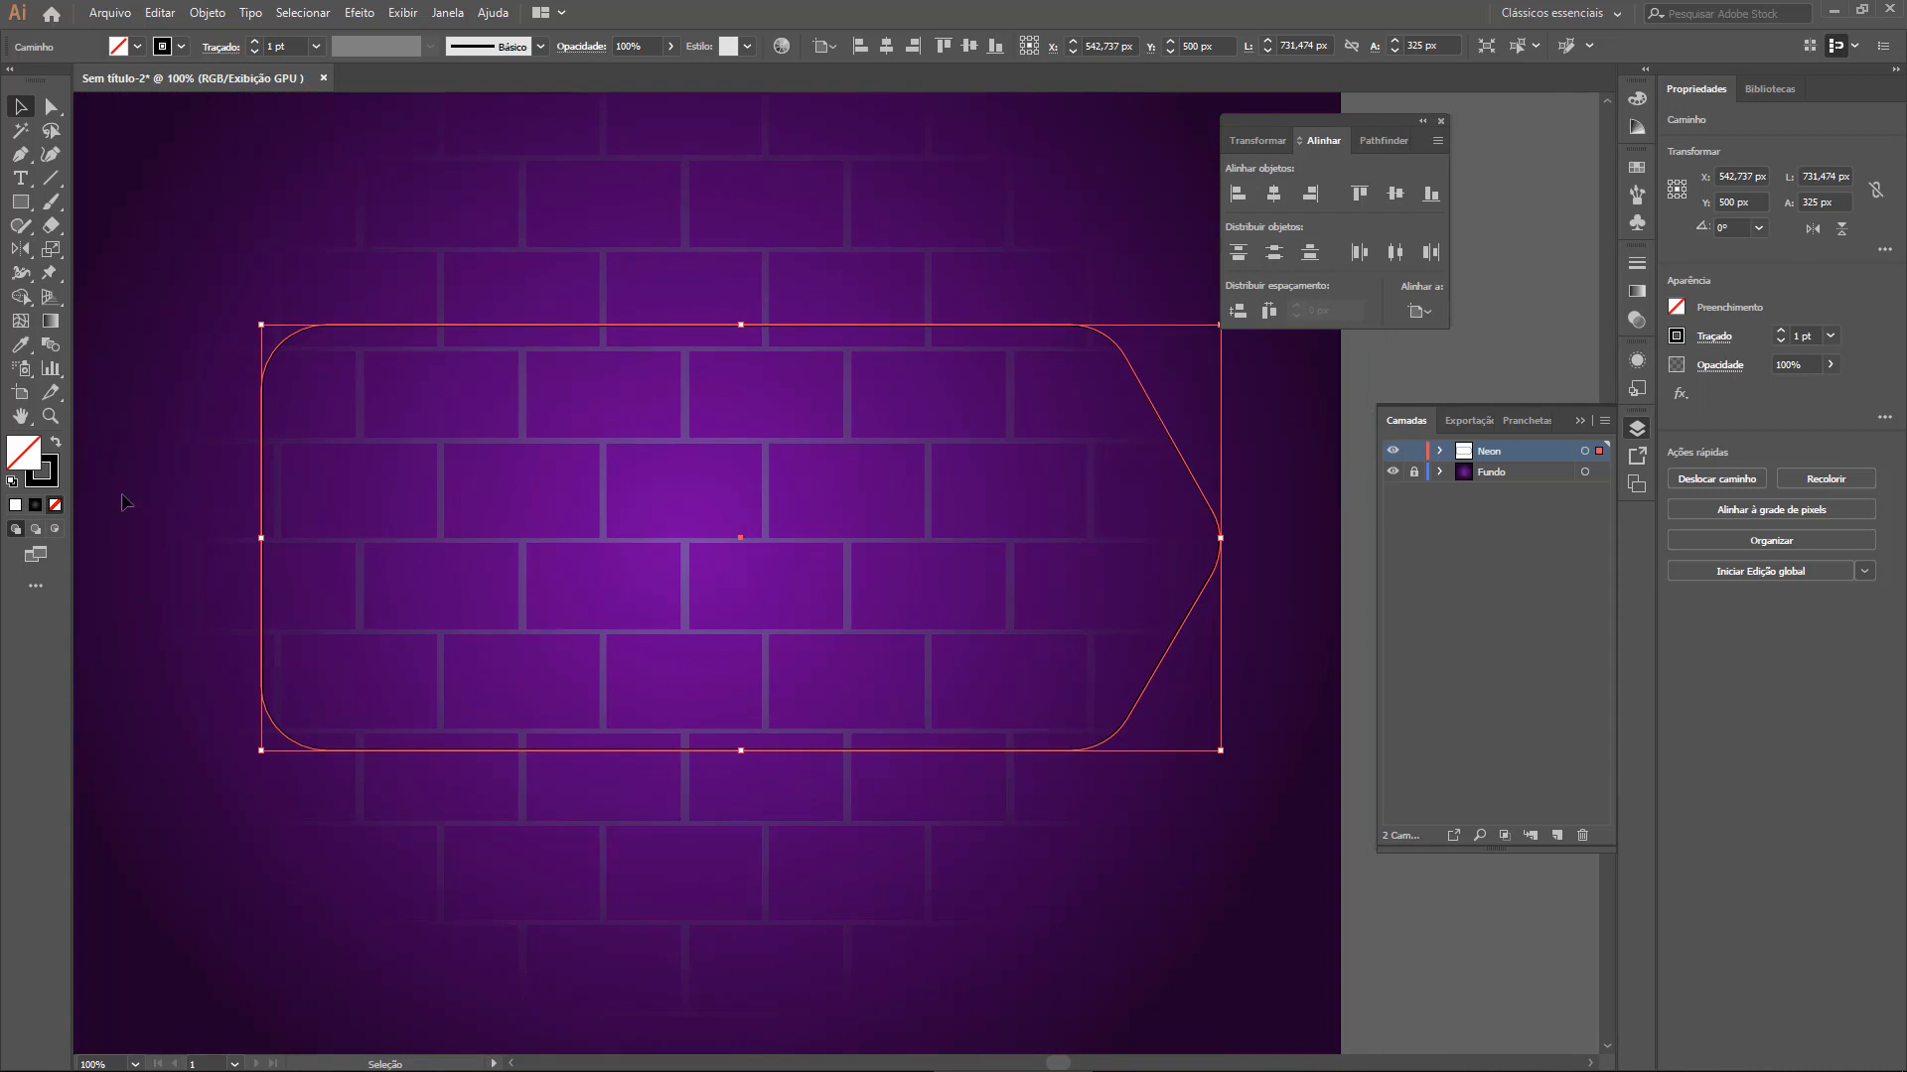
pyautogui.click(48, 478)
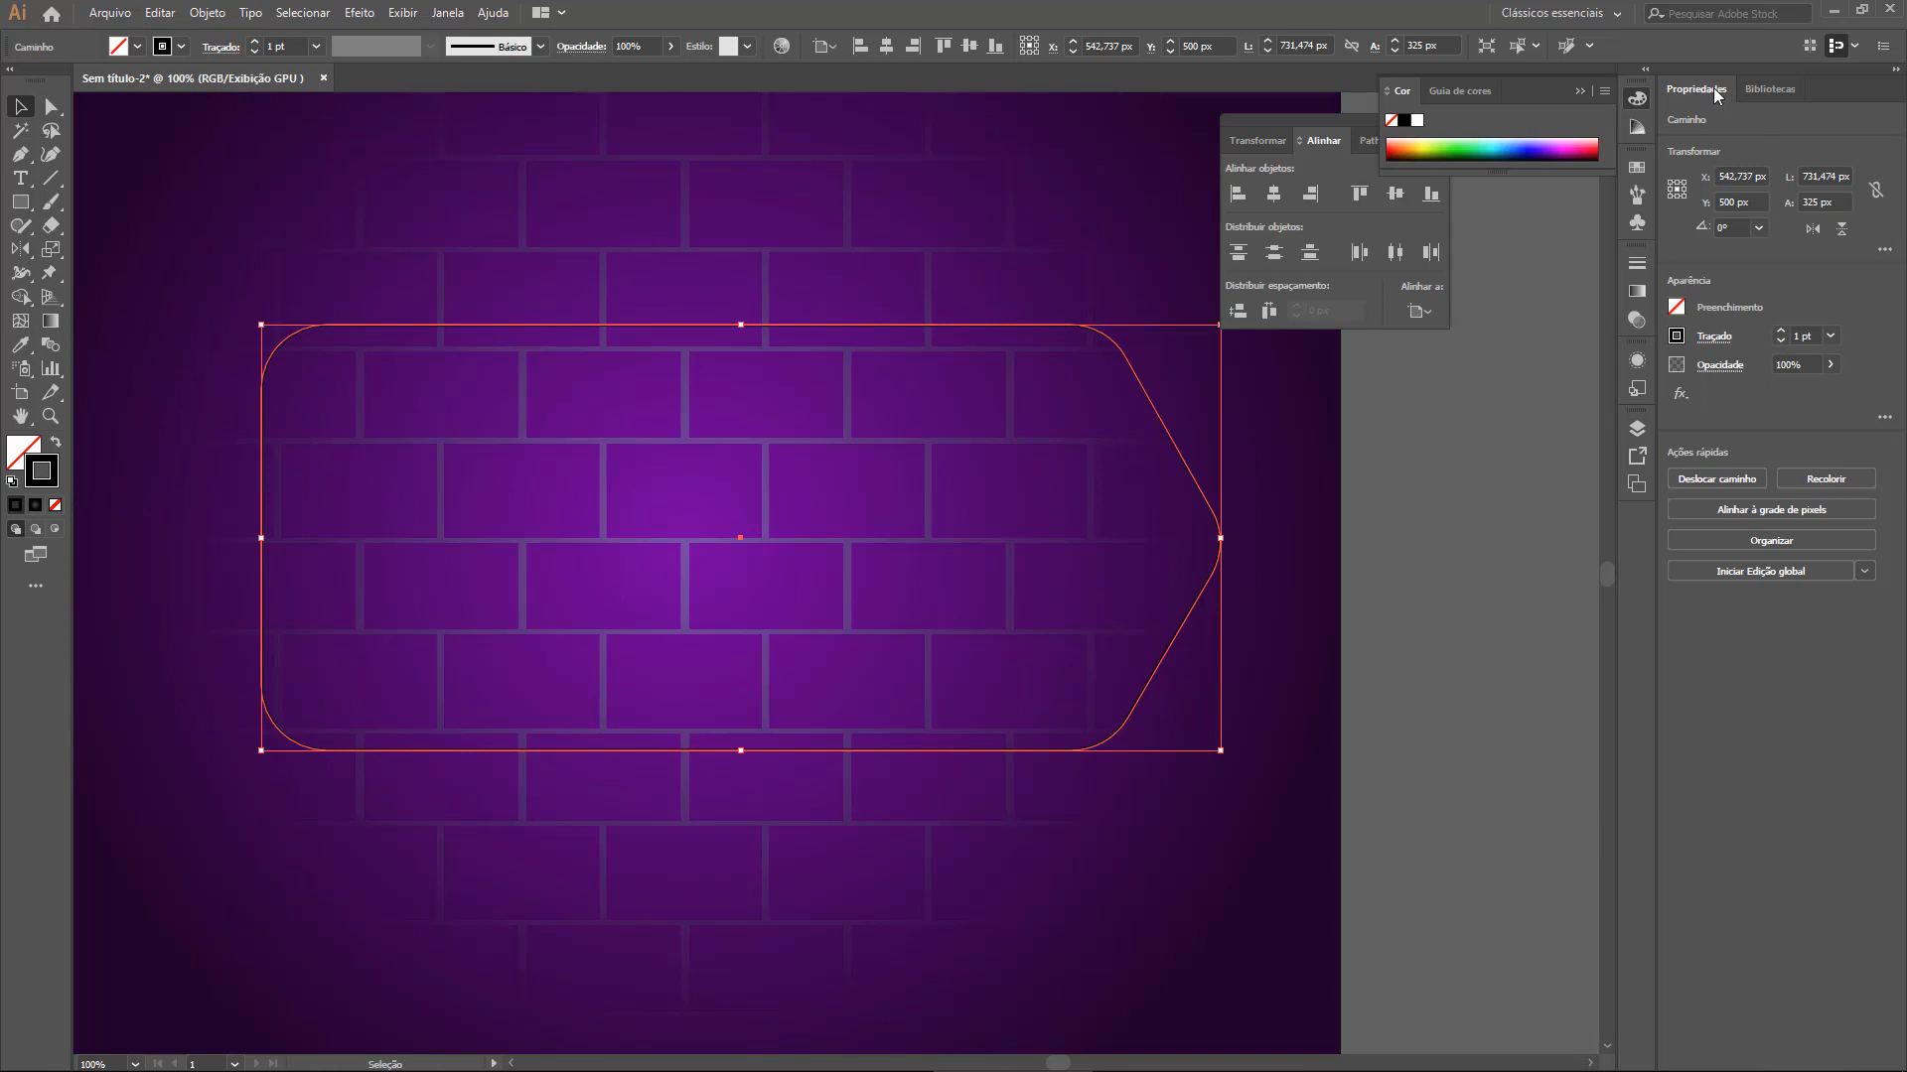
# Float the Stroke panel and reset the Clássicos essenciais workspace to its default layout
pyautogui.click(447, 12)
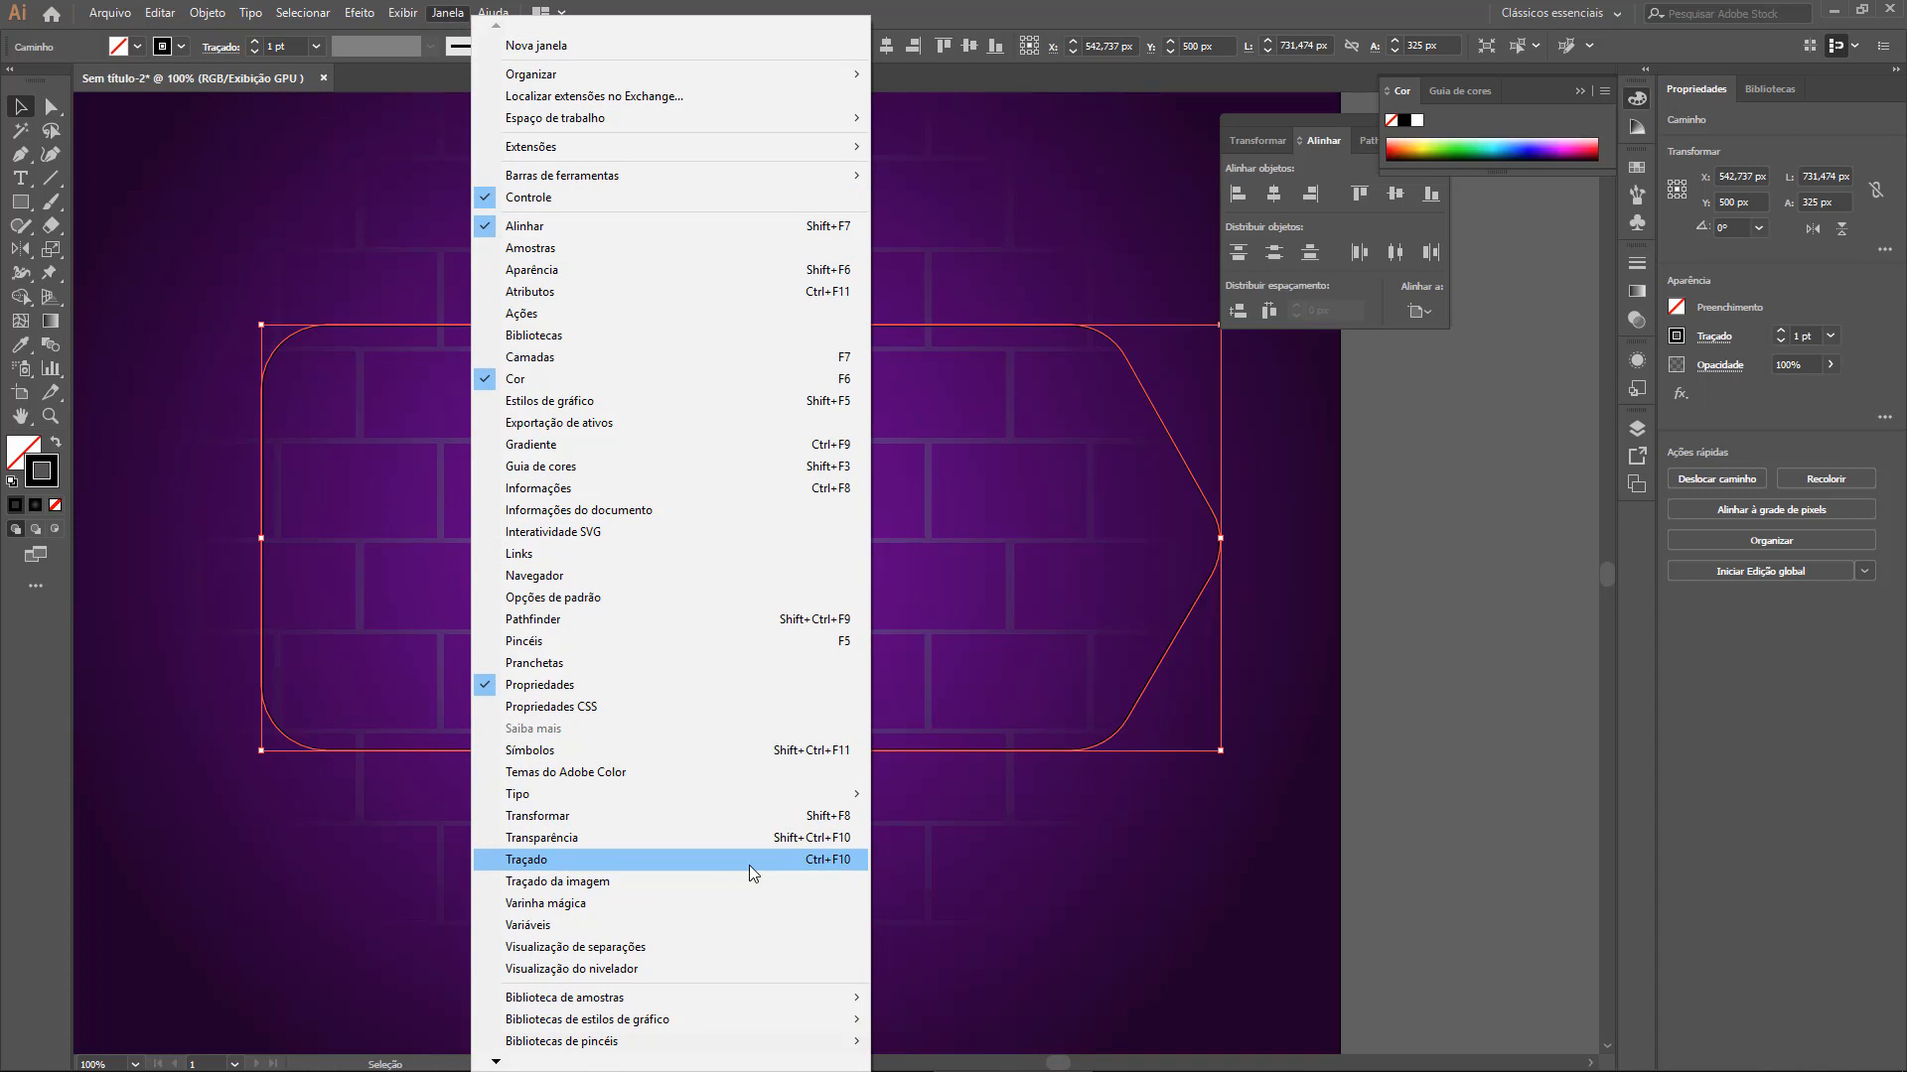
pyautogui.click(795, 864)
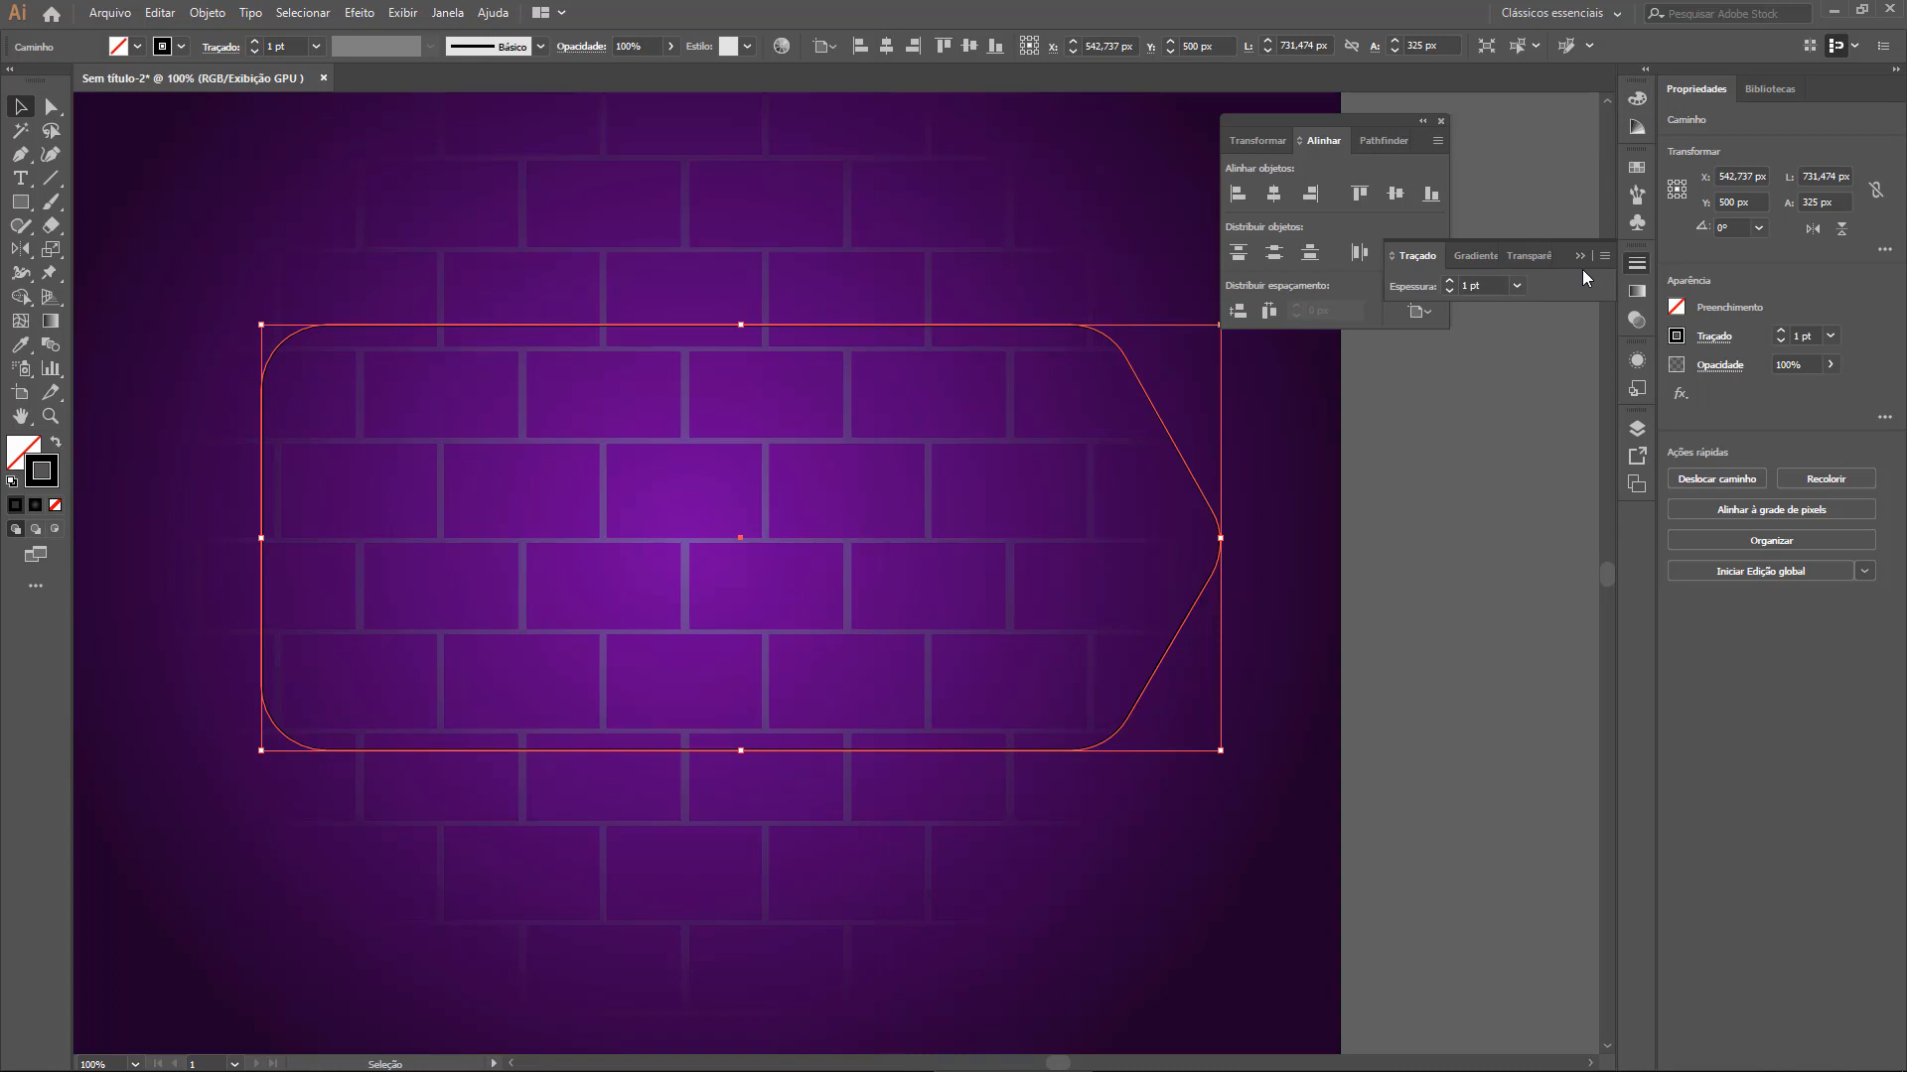
pyautogui.moveTo(1417, 256); pyautogui.dragTo(624, 177)
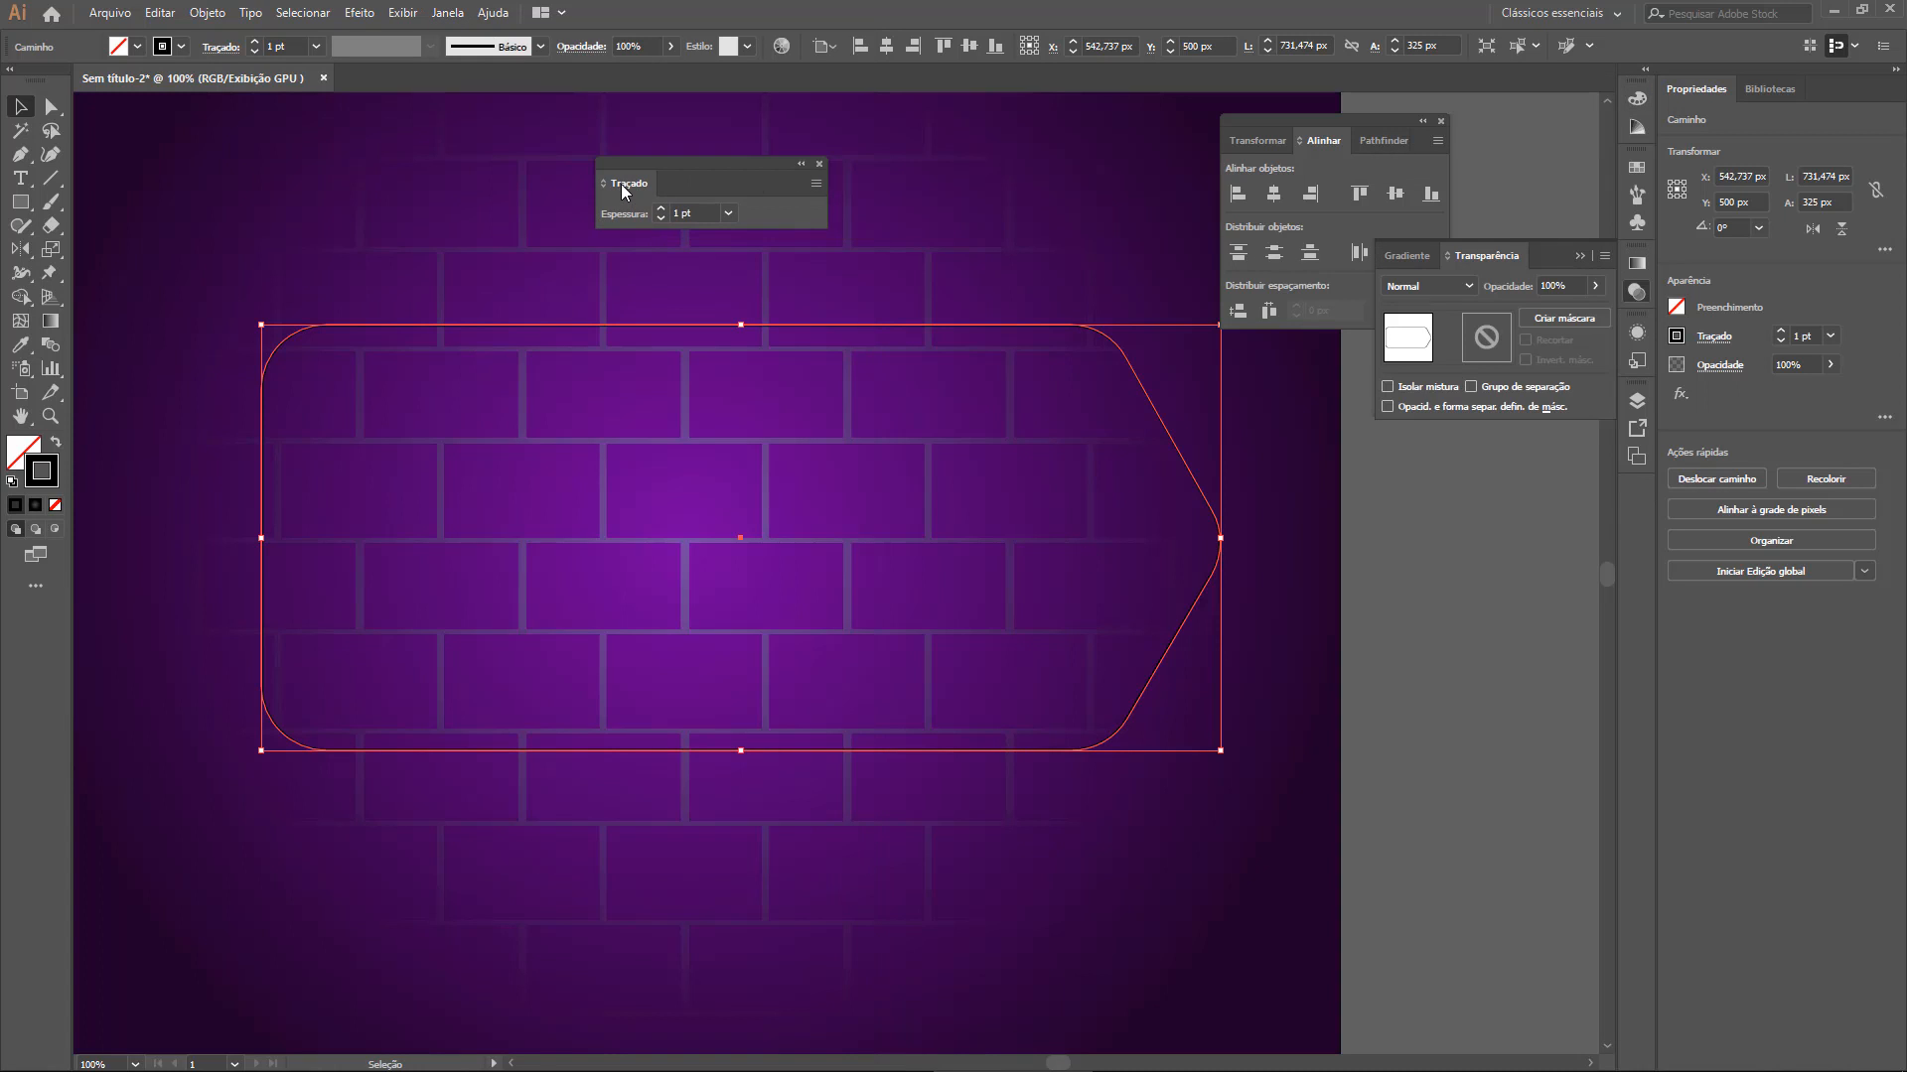
pyautogui.click(1589, 12)
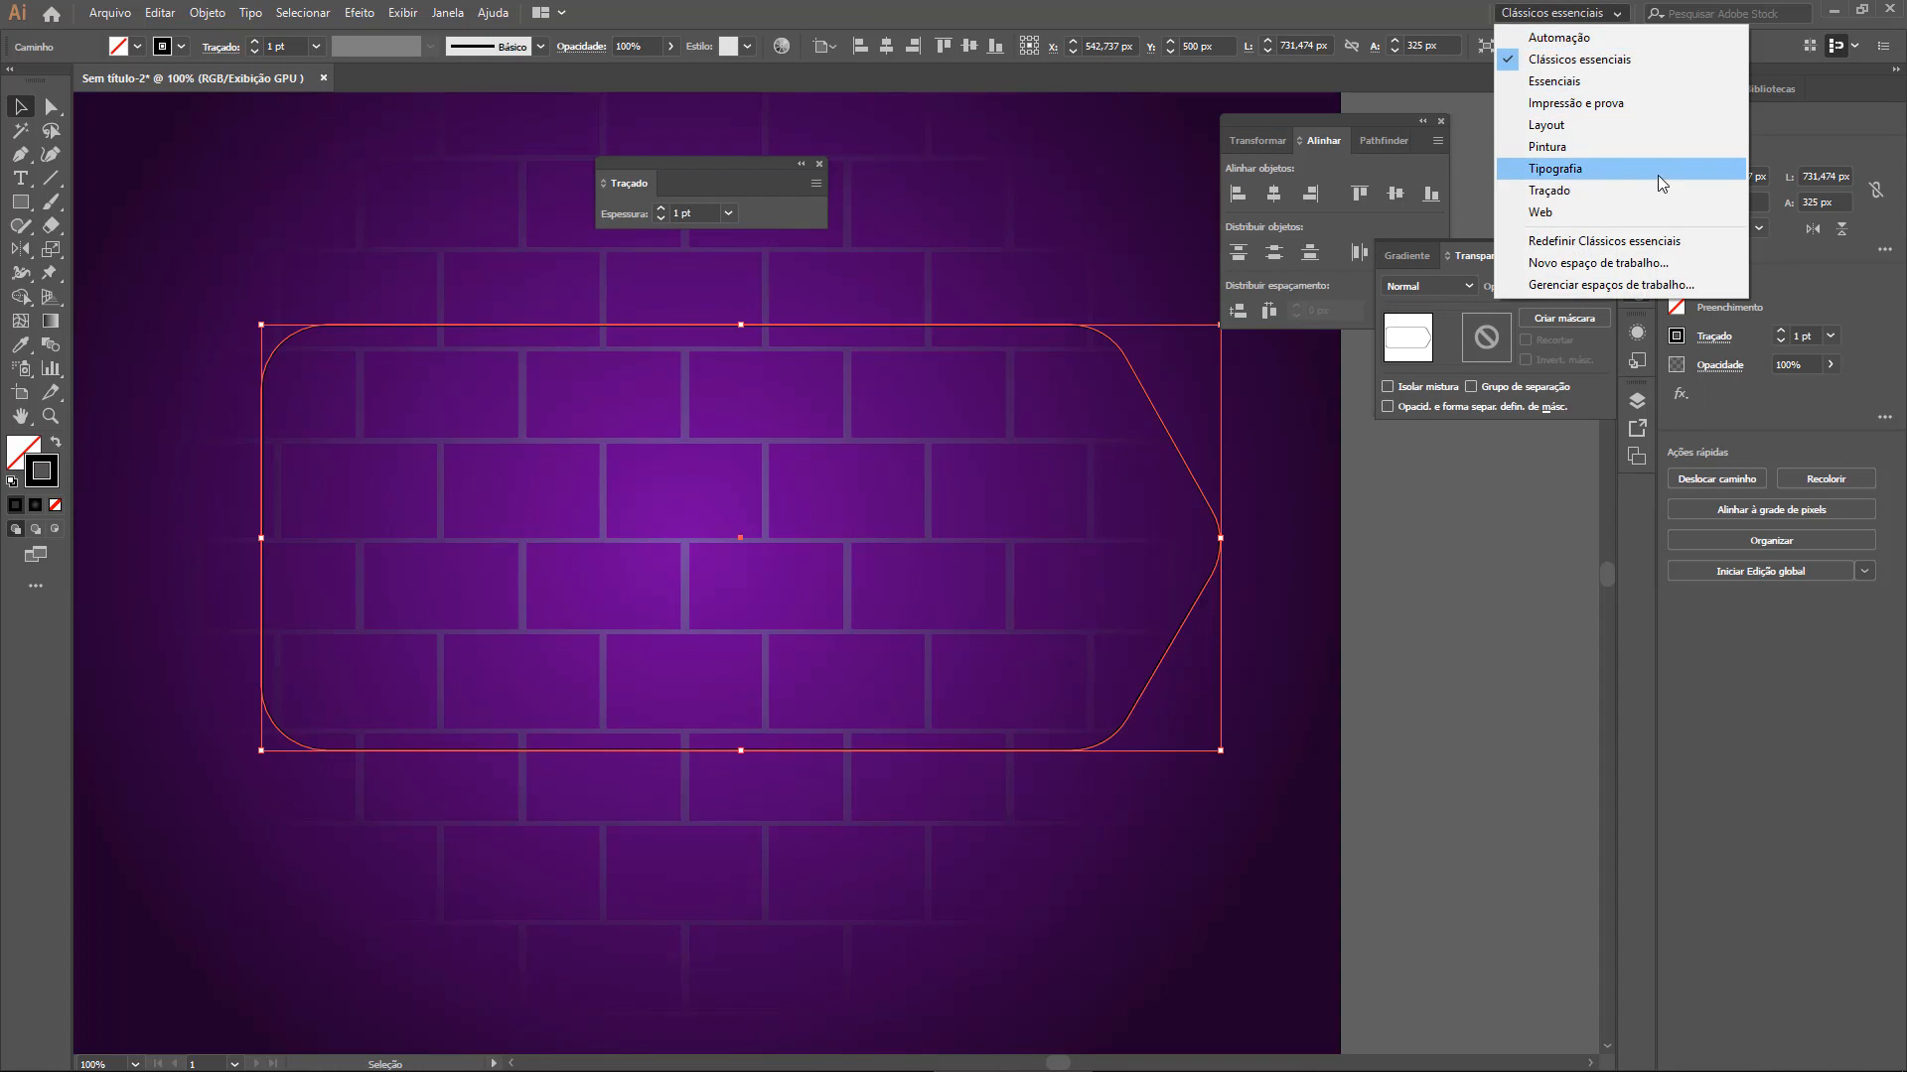
pyautogui.click(1614, 242)
# Show the full stroke options and set the arrow outline's stroke weight to 8 pt
pyautogui.click(1636, 263)
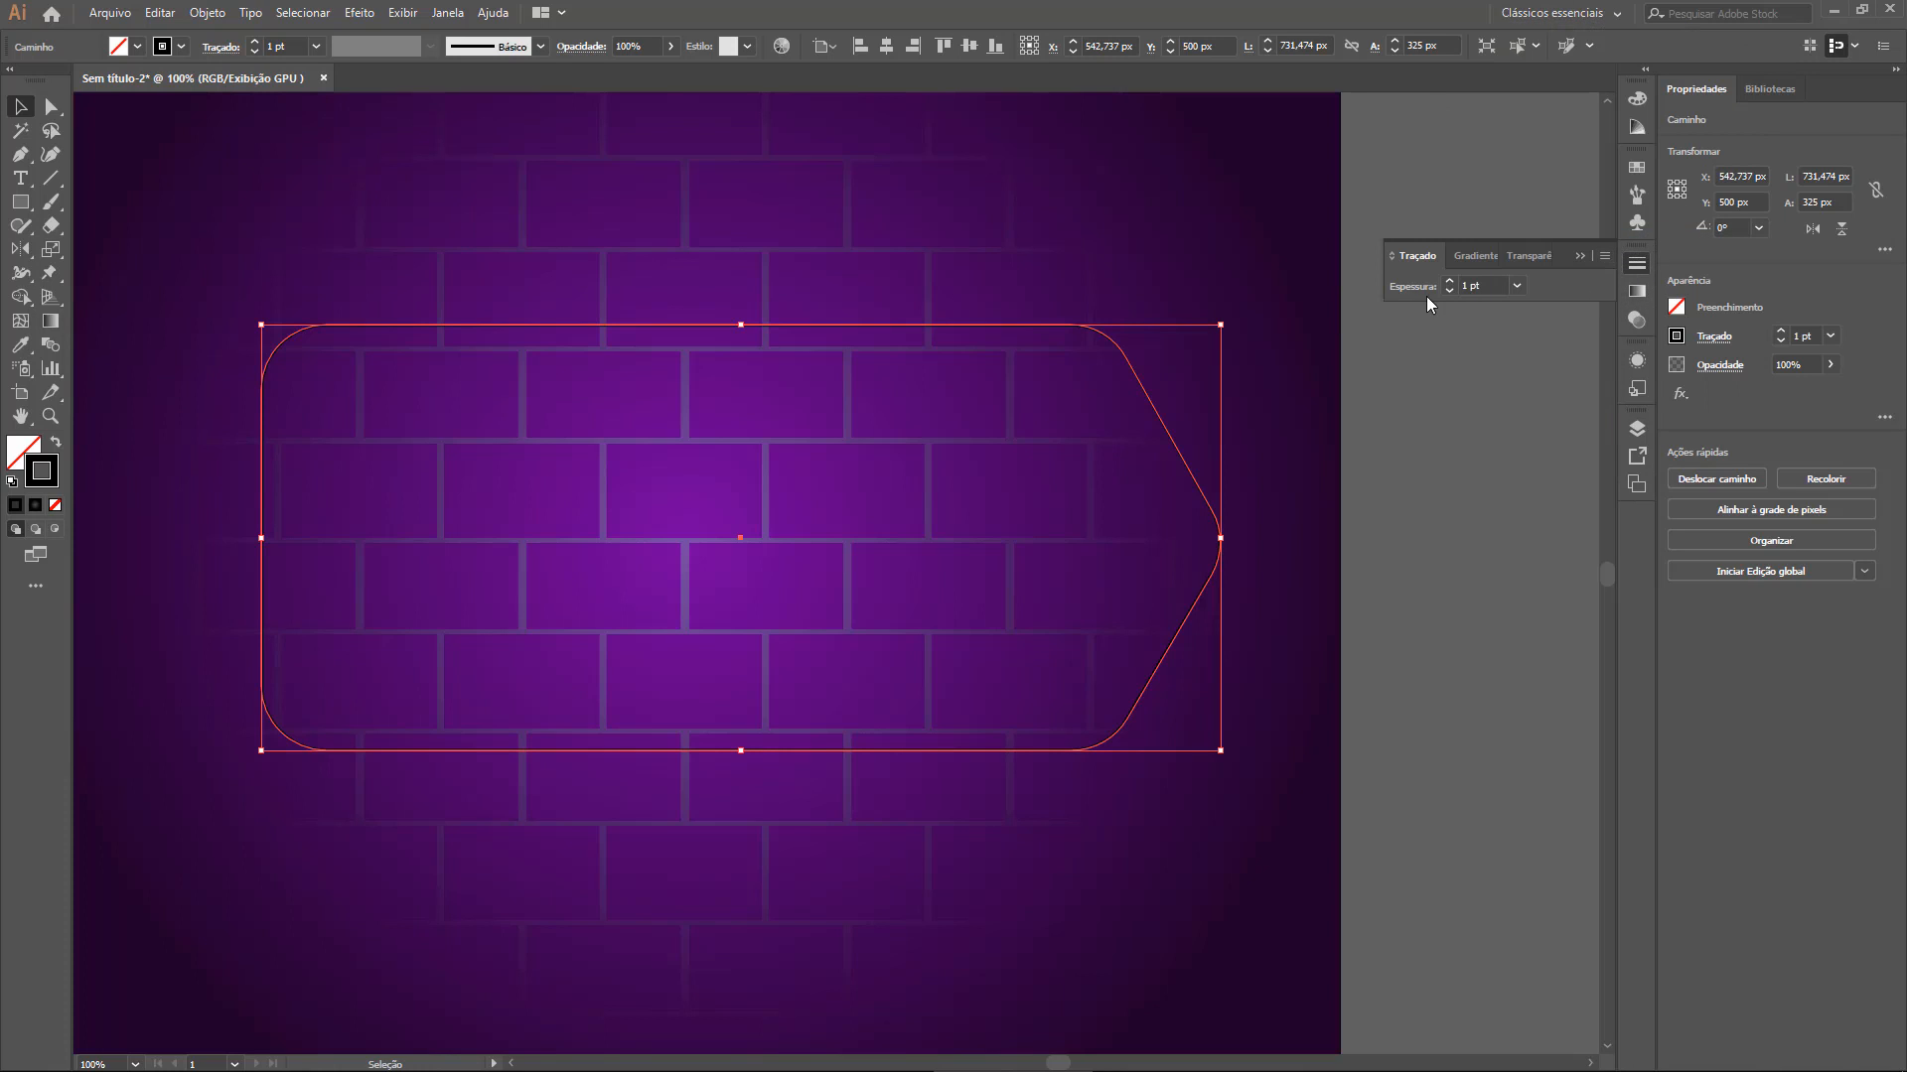
pyautogui.click(1391, 257)
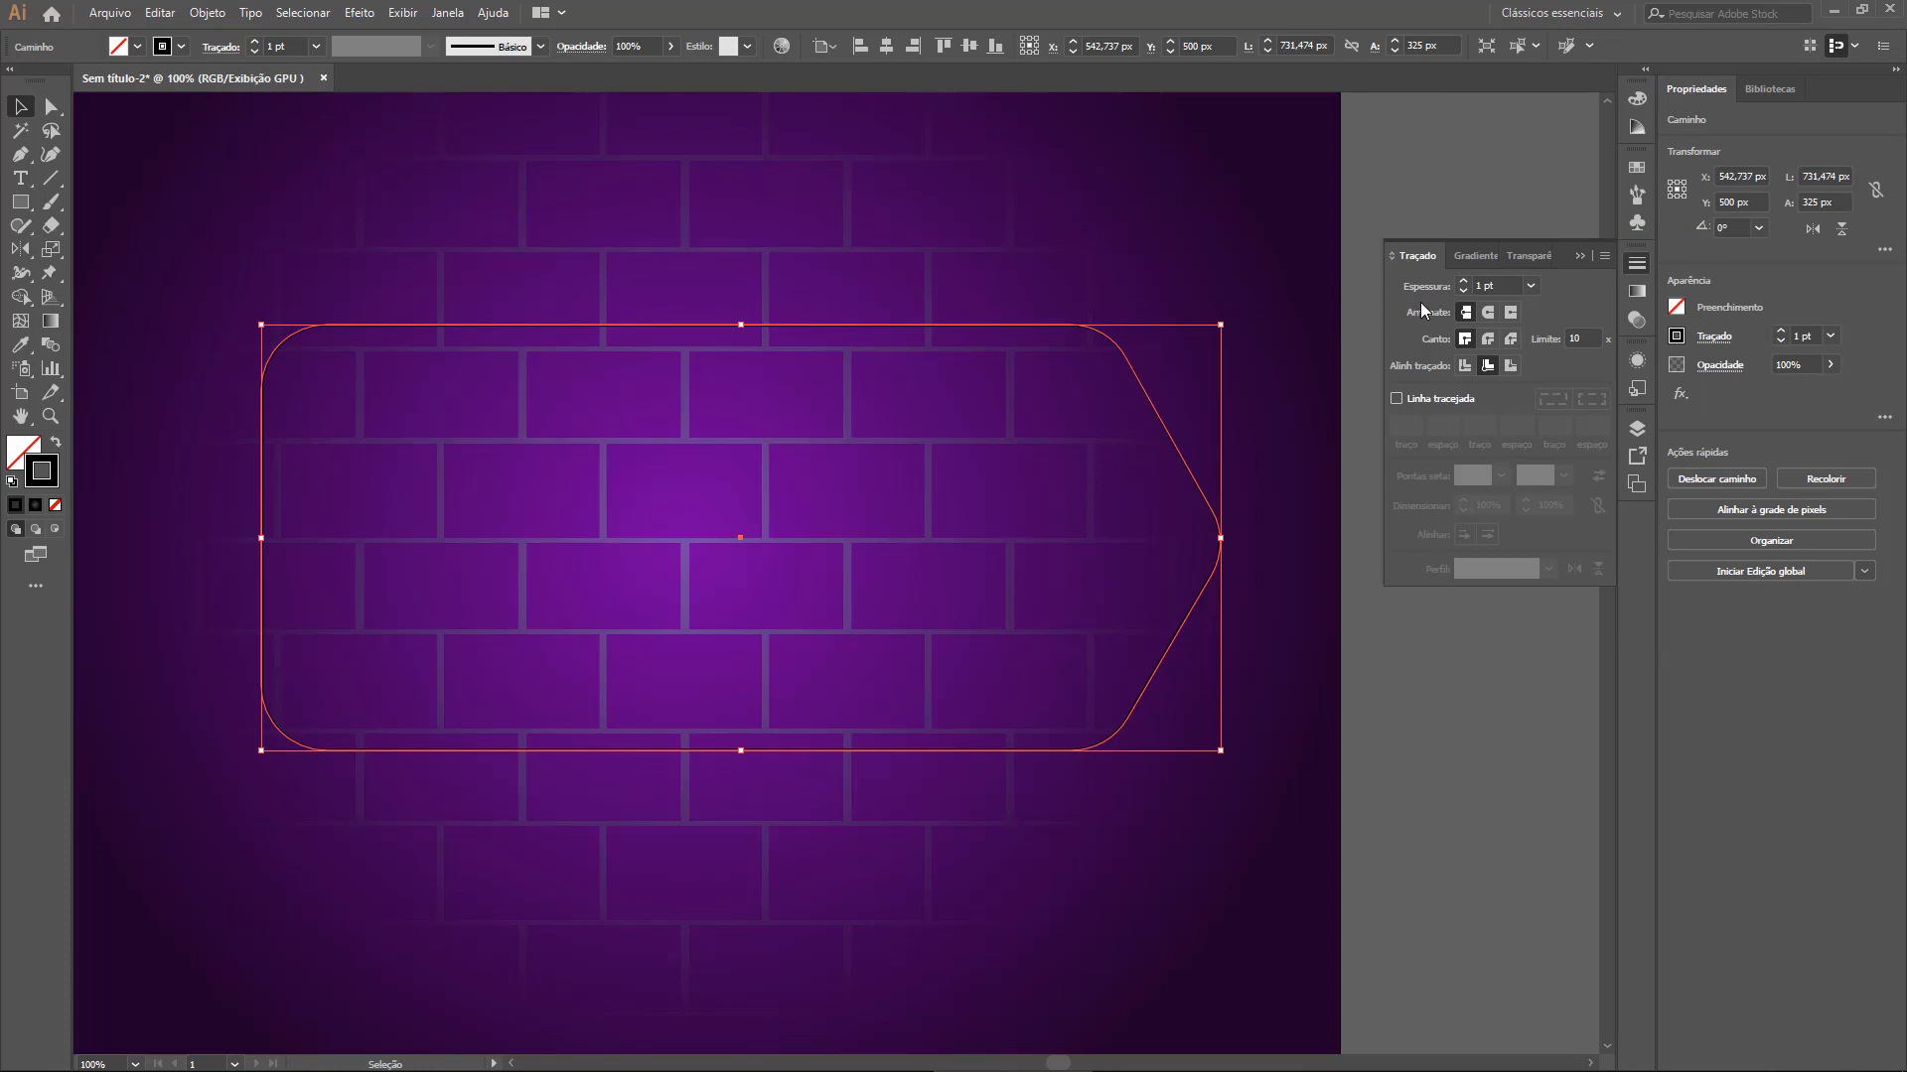
pyautogui.click(1464, 282)
pyautogui.click(1464, 281)
pyautogui.click(1464, 281)
pyautogui.click(1464, 281)
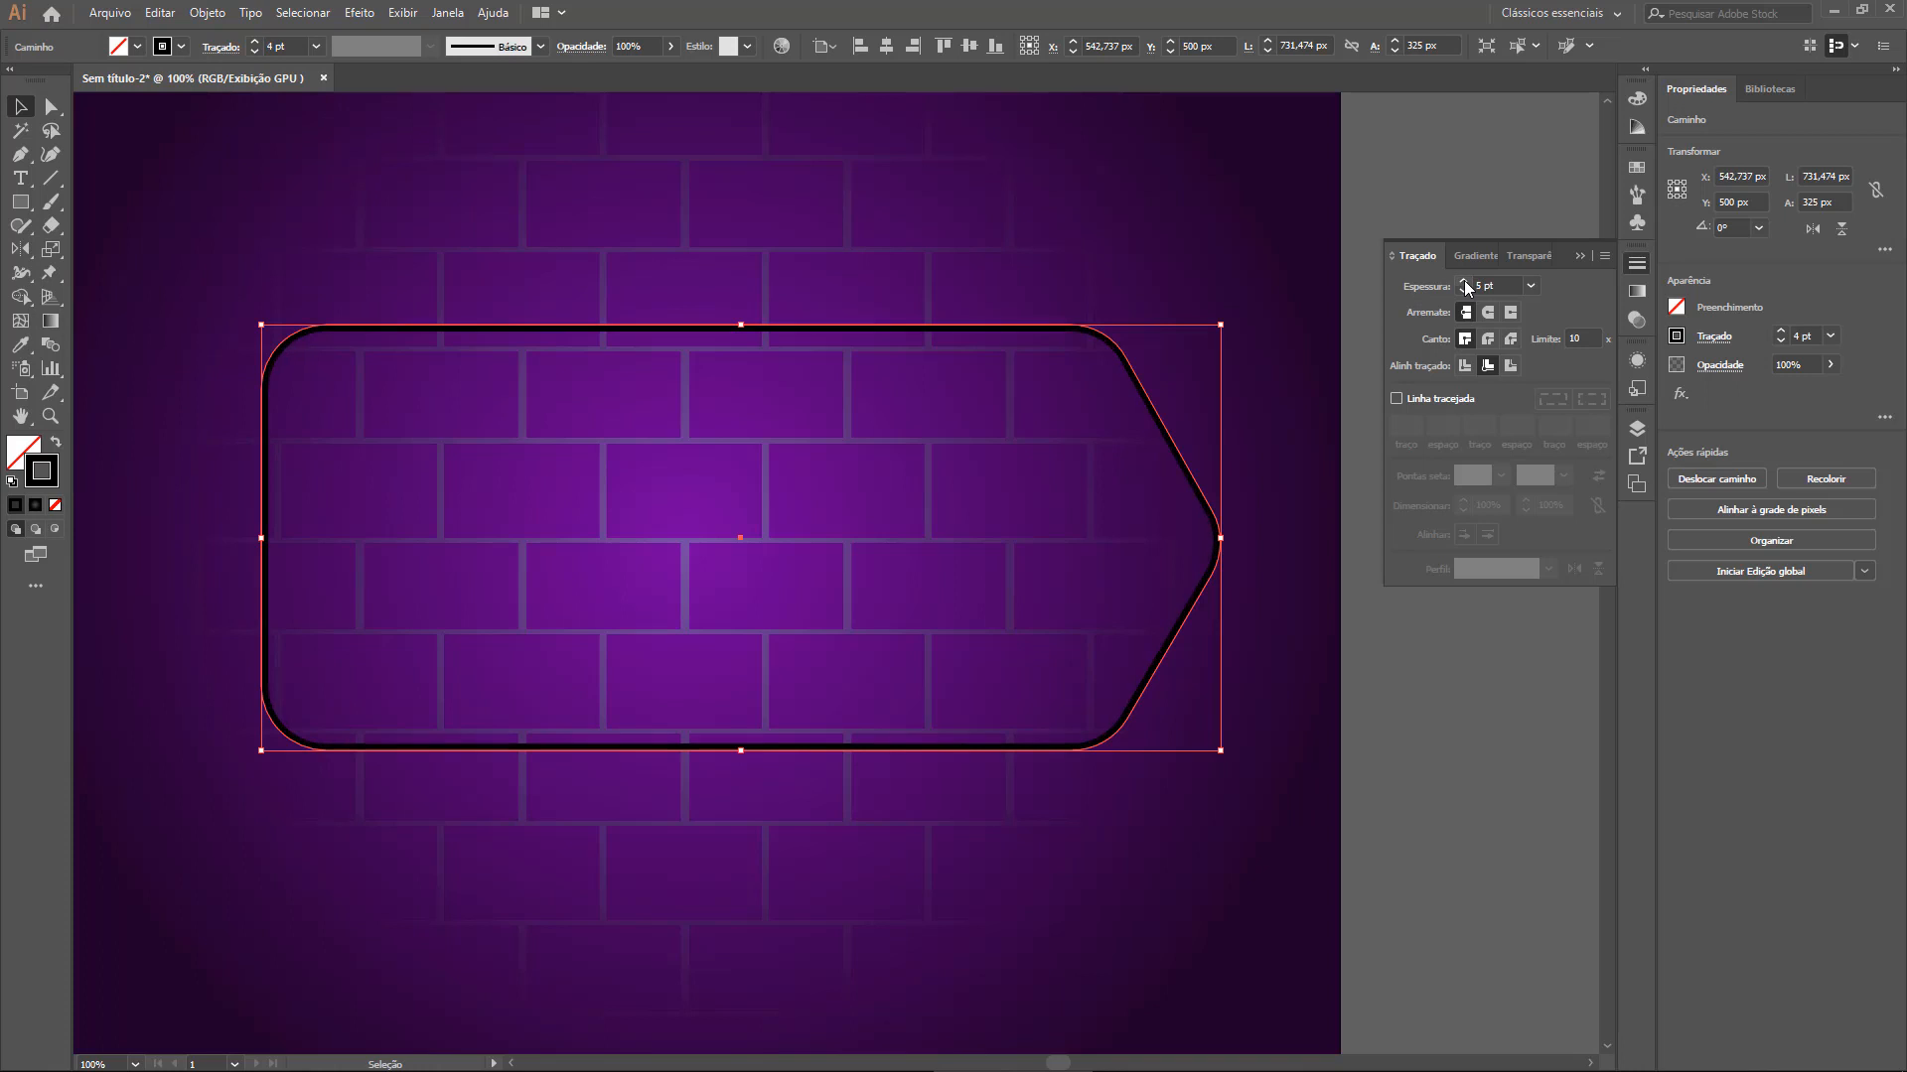
pyautogui.click(1464, 281)
pyautogui.click(1464, 281)
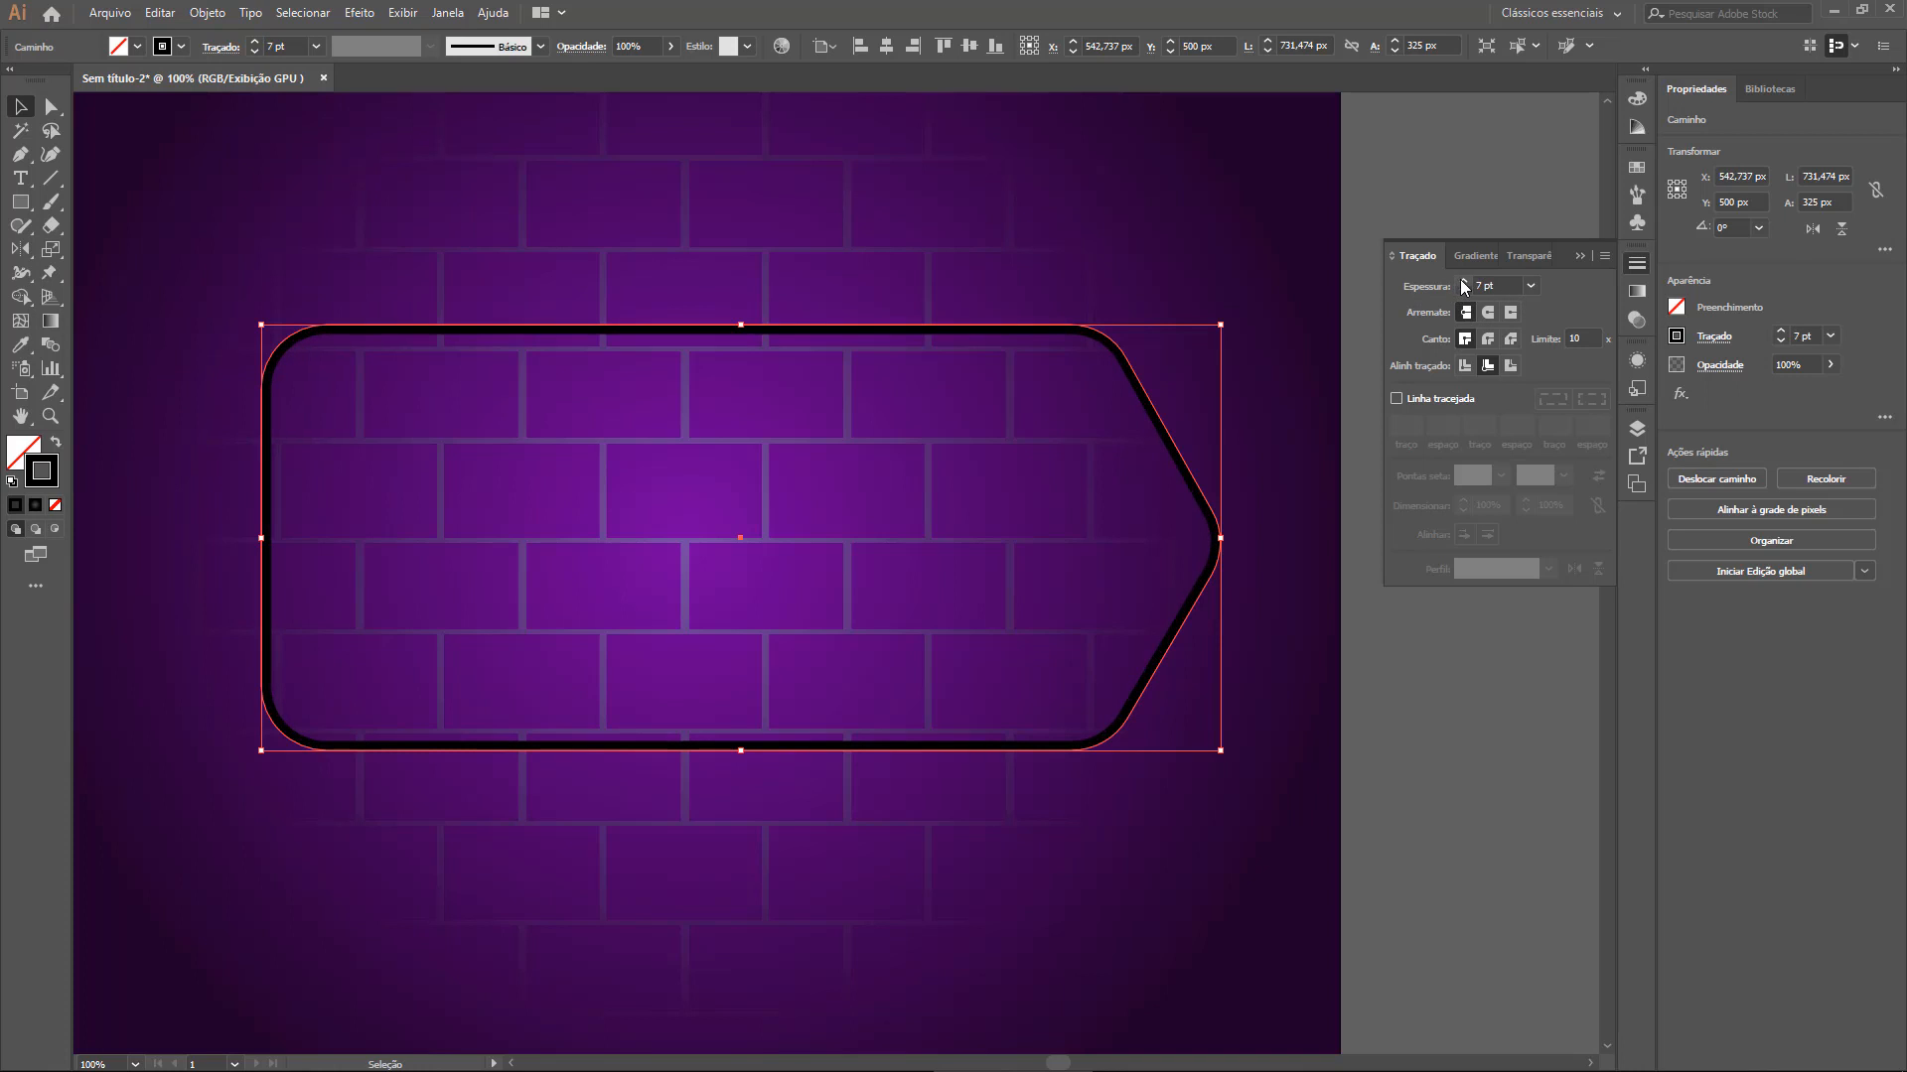
pyautogui.click(1463, 281)
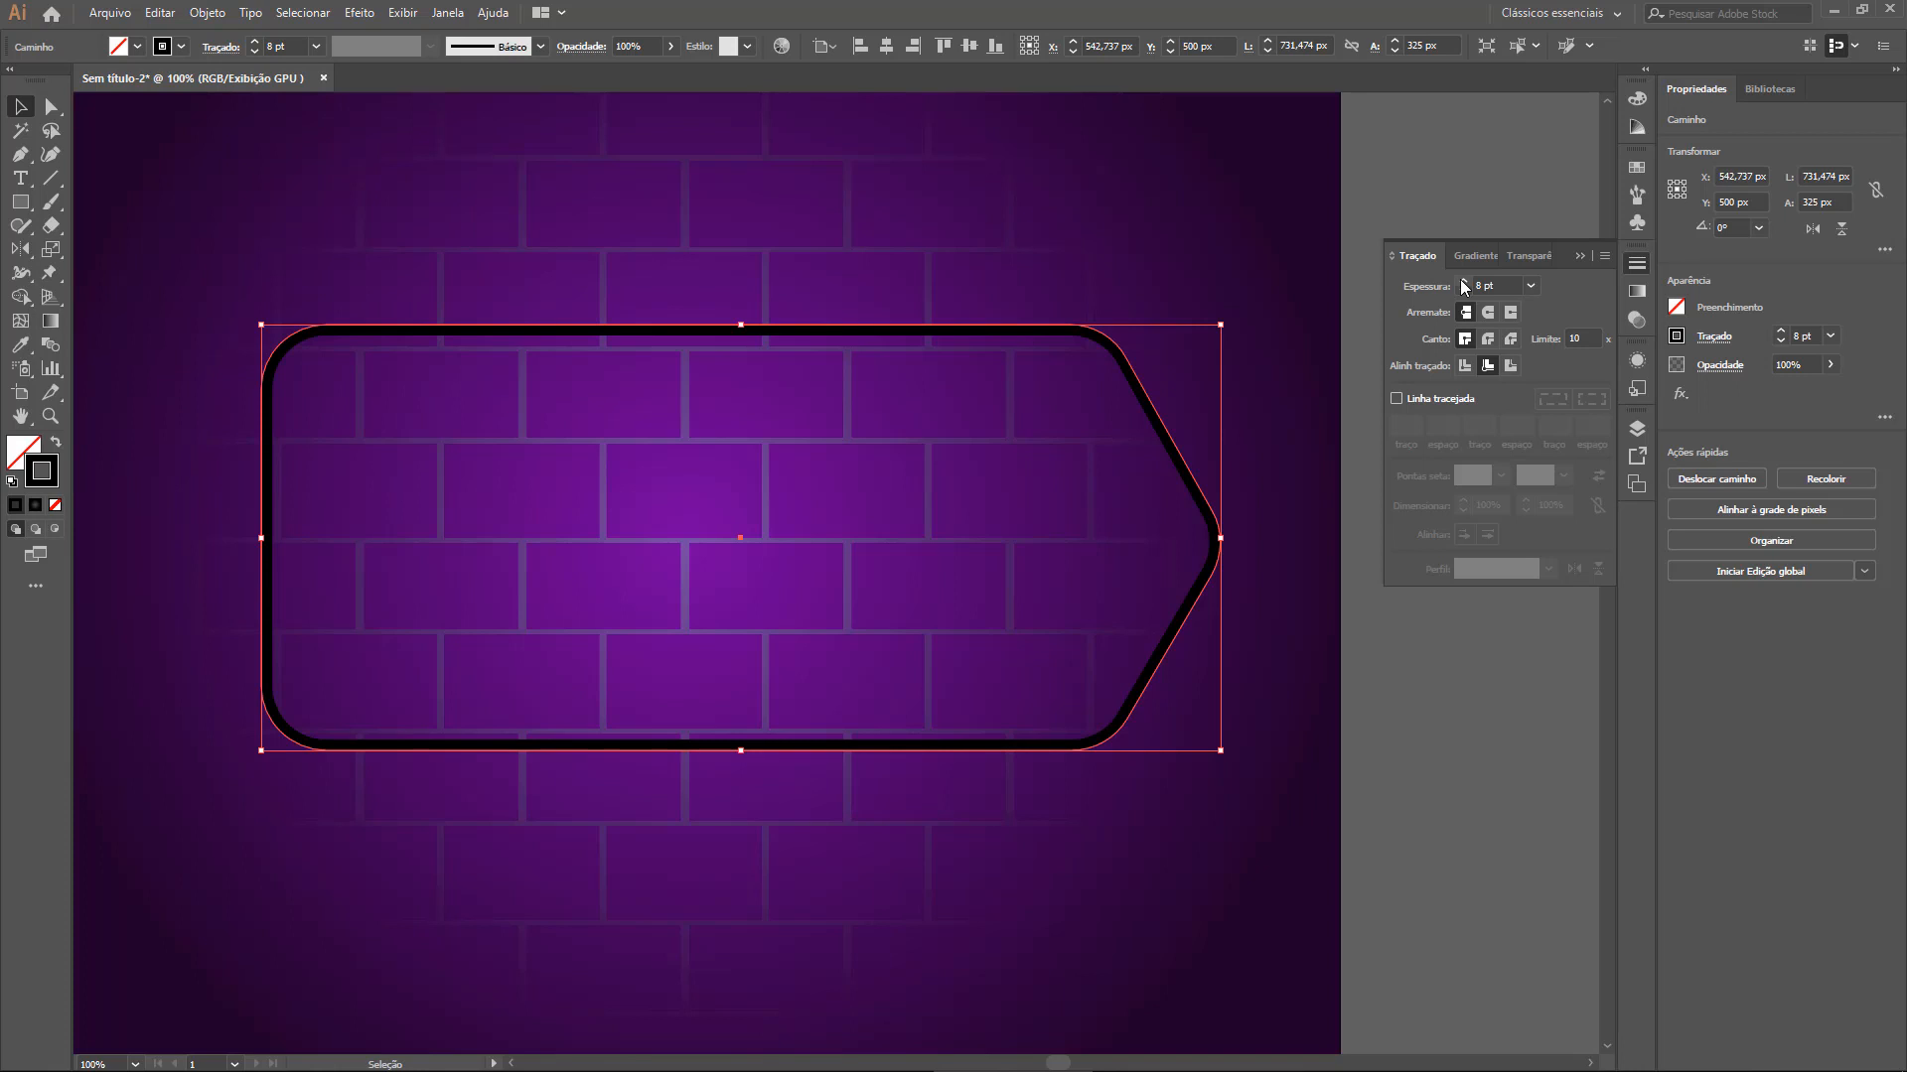
# Enlarge the Appearance panel and align the arrow outline's stroke to the centre of its path
pyautogui.click(1637, 361)
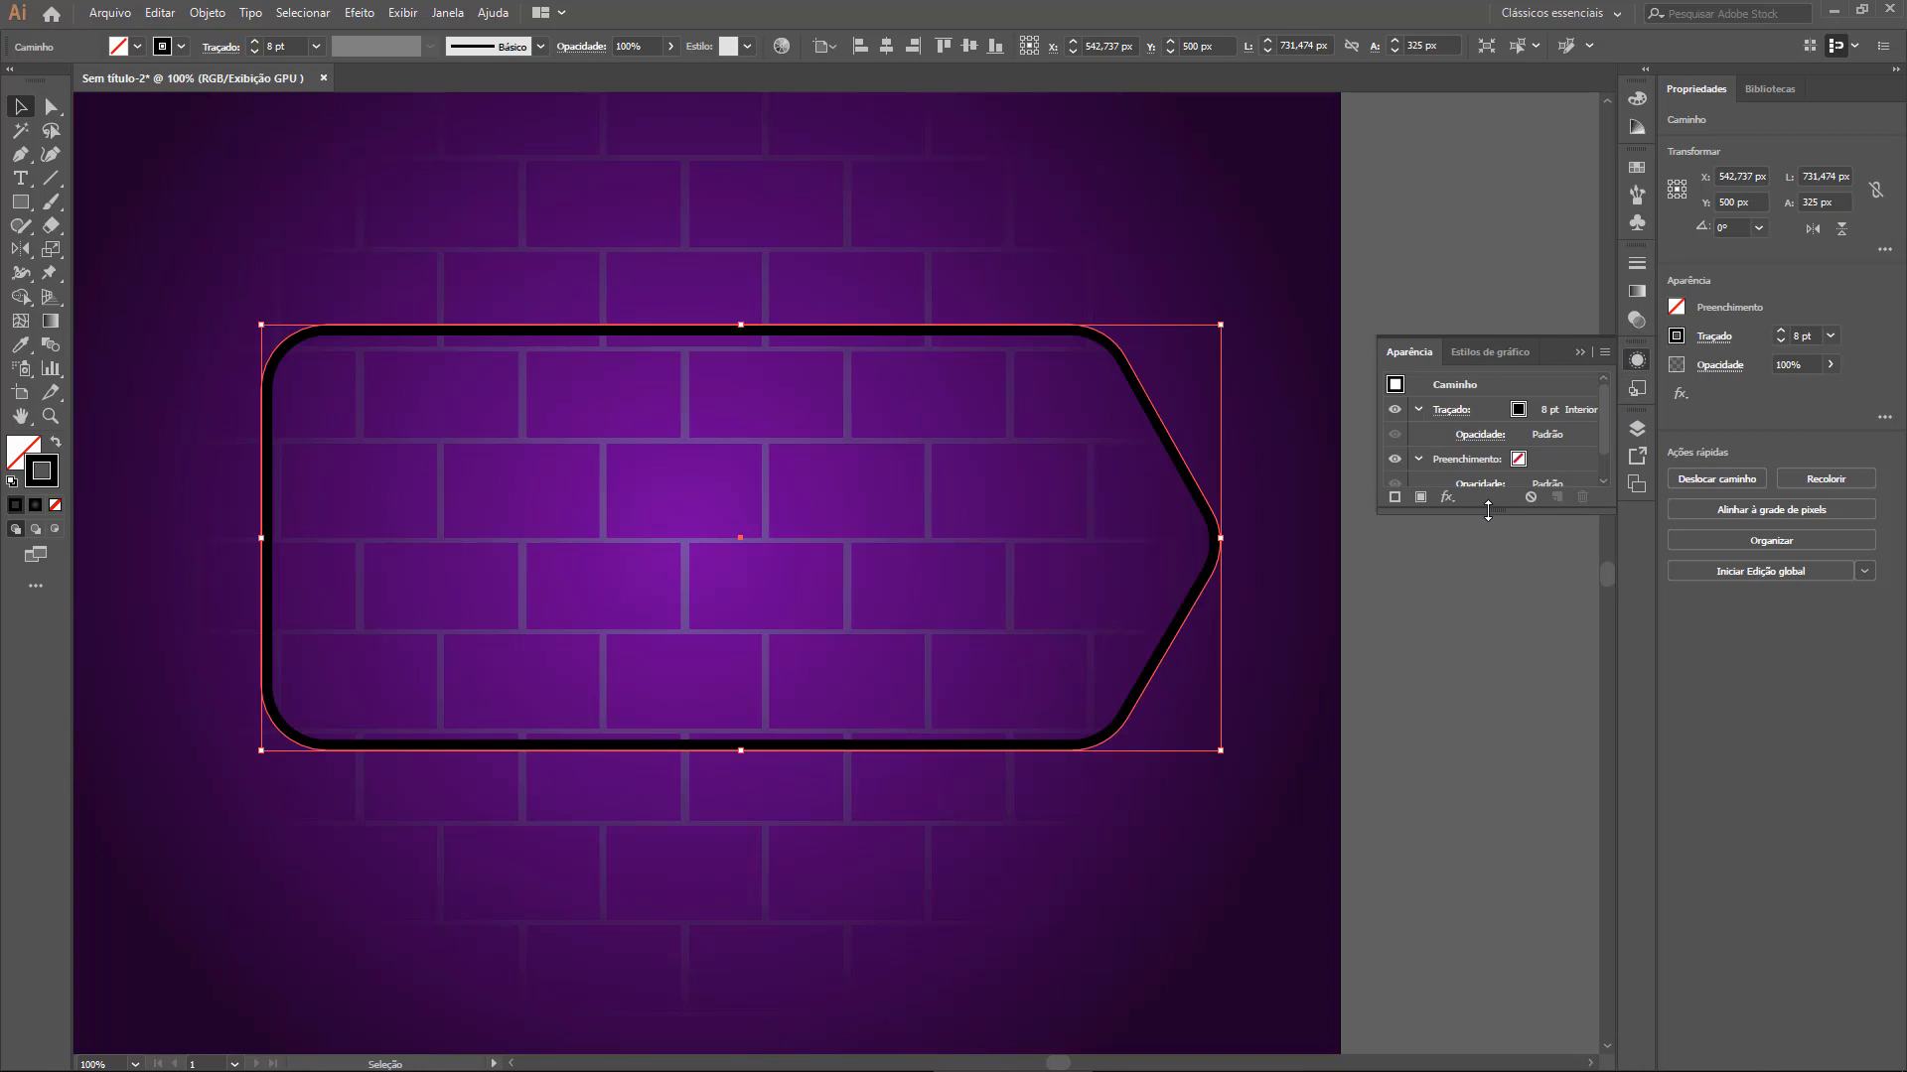
pyautogui.moveTo(1493, 512); pyautogui.dragTo(1495, 740)
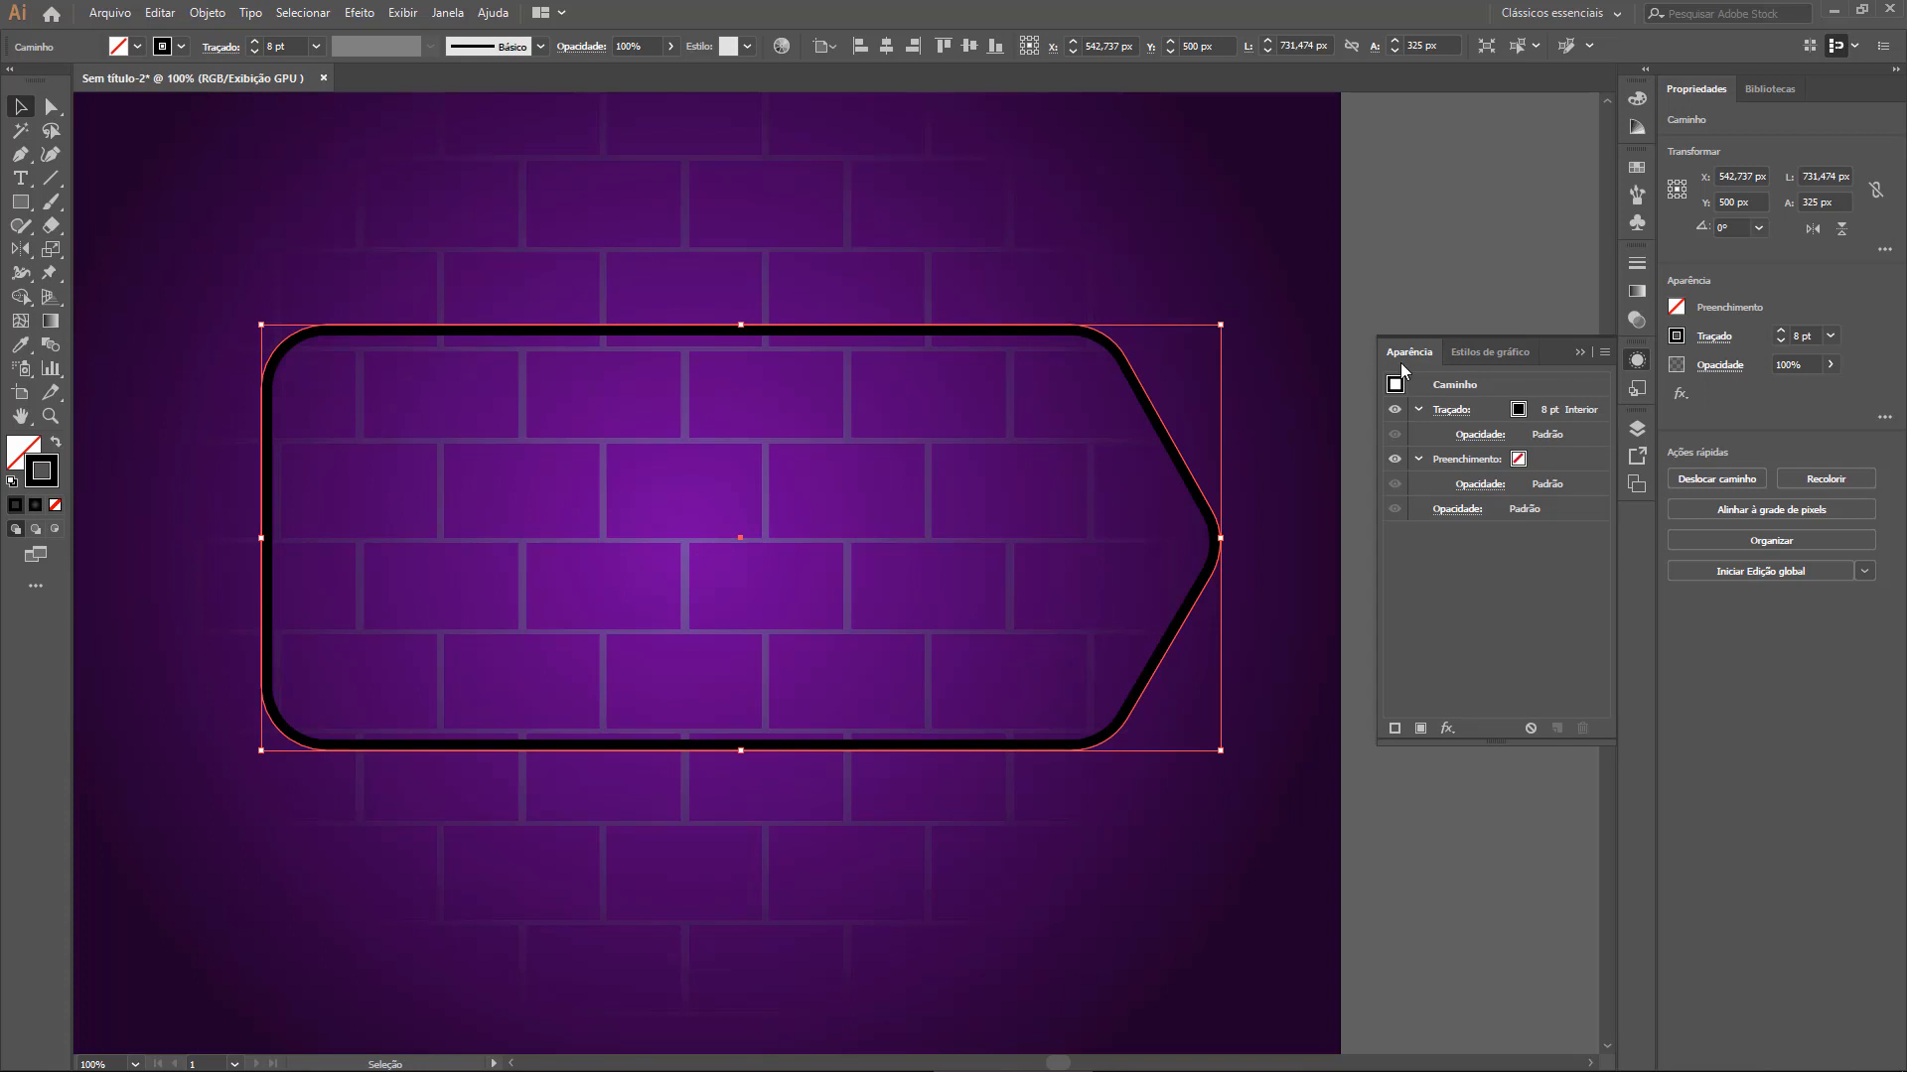
pyautogui.click(1451, 410)
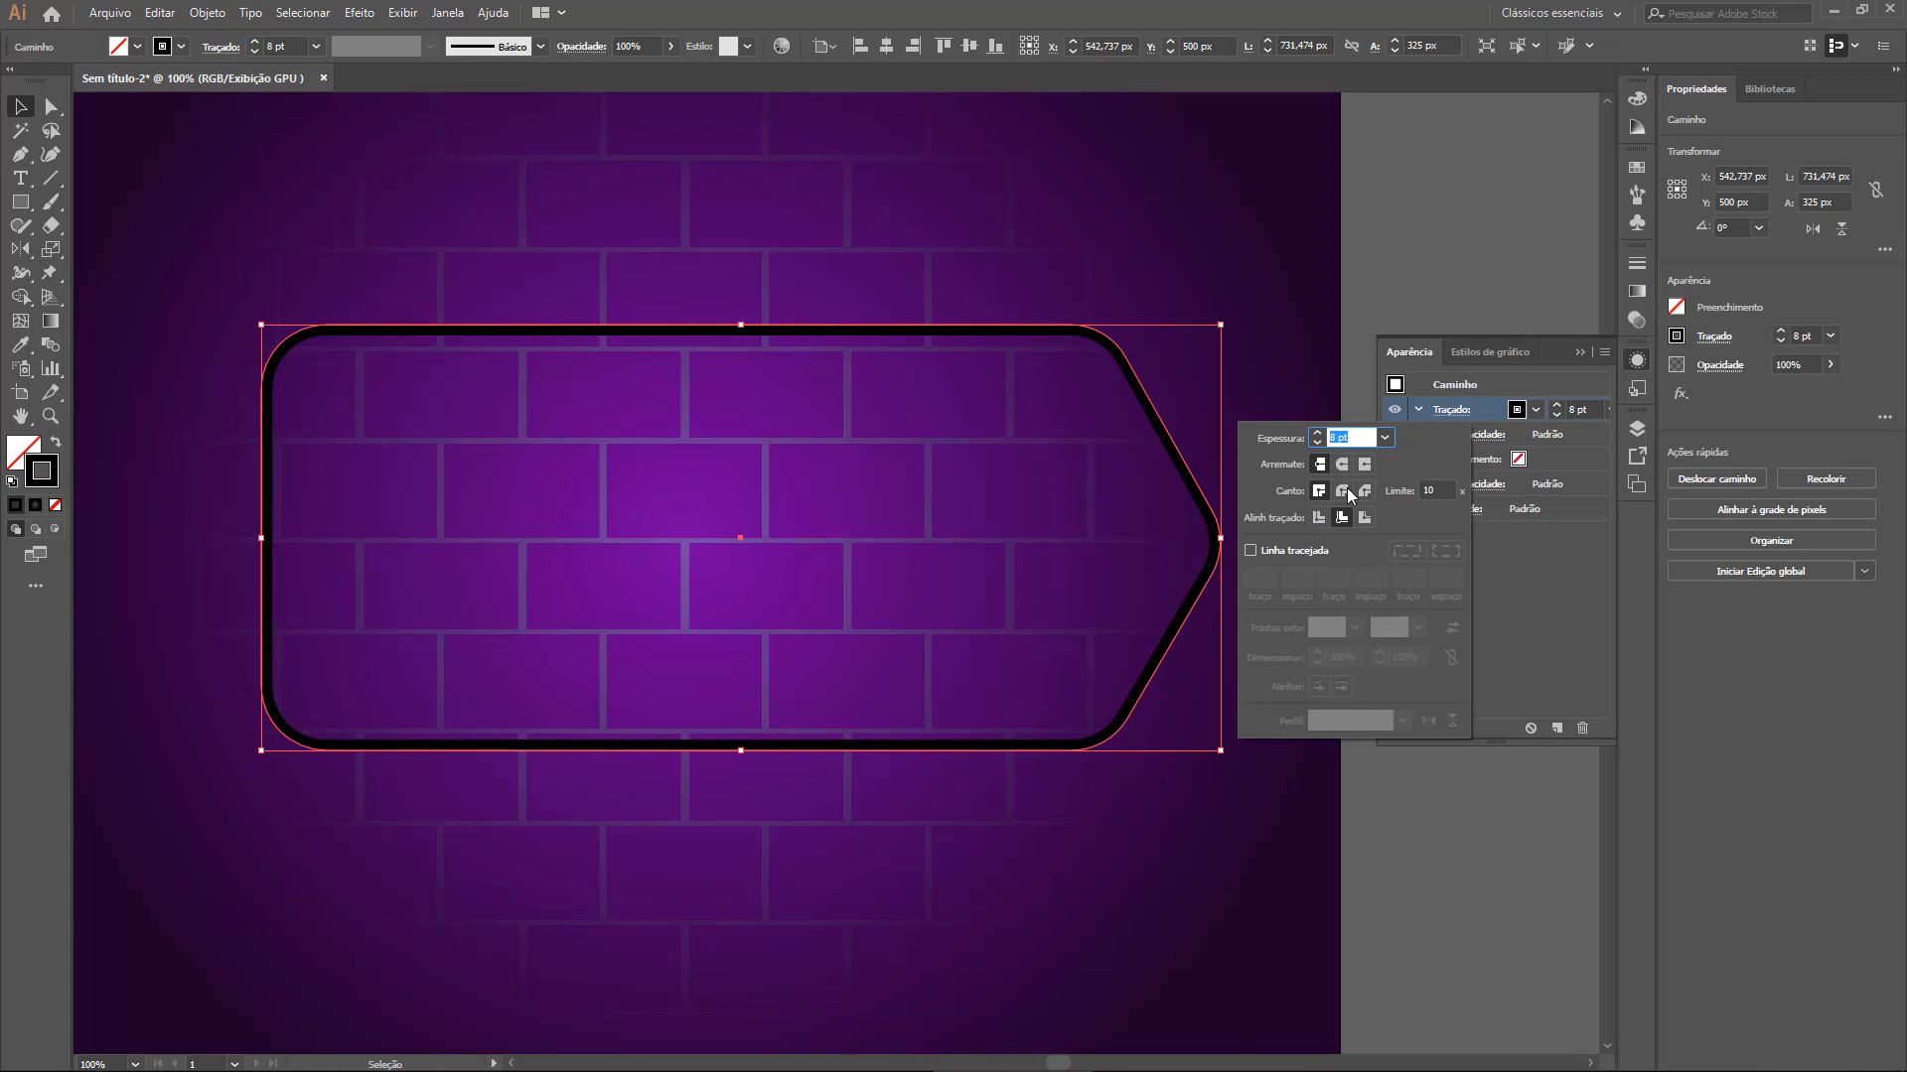
pyautogui.click(1450, 409)
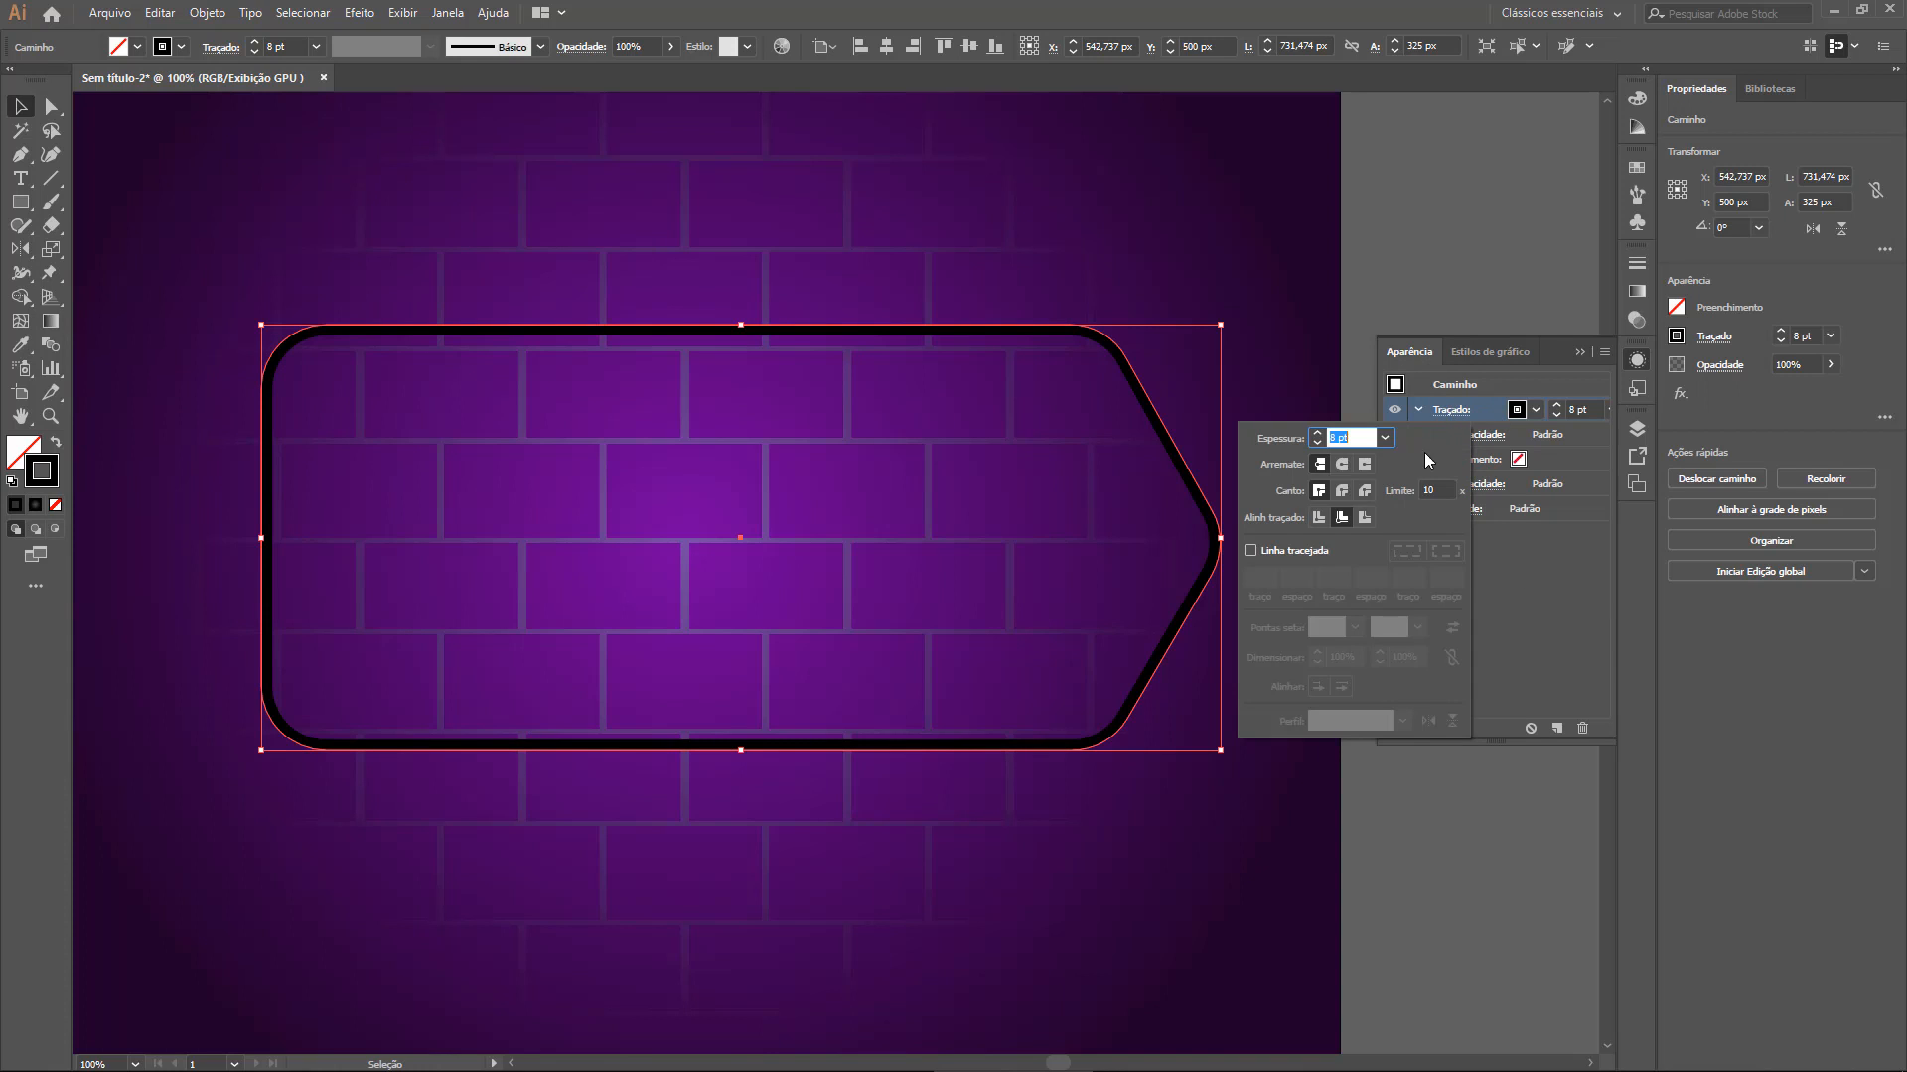
pyautogui.click(1320, 516)
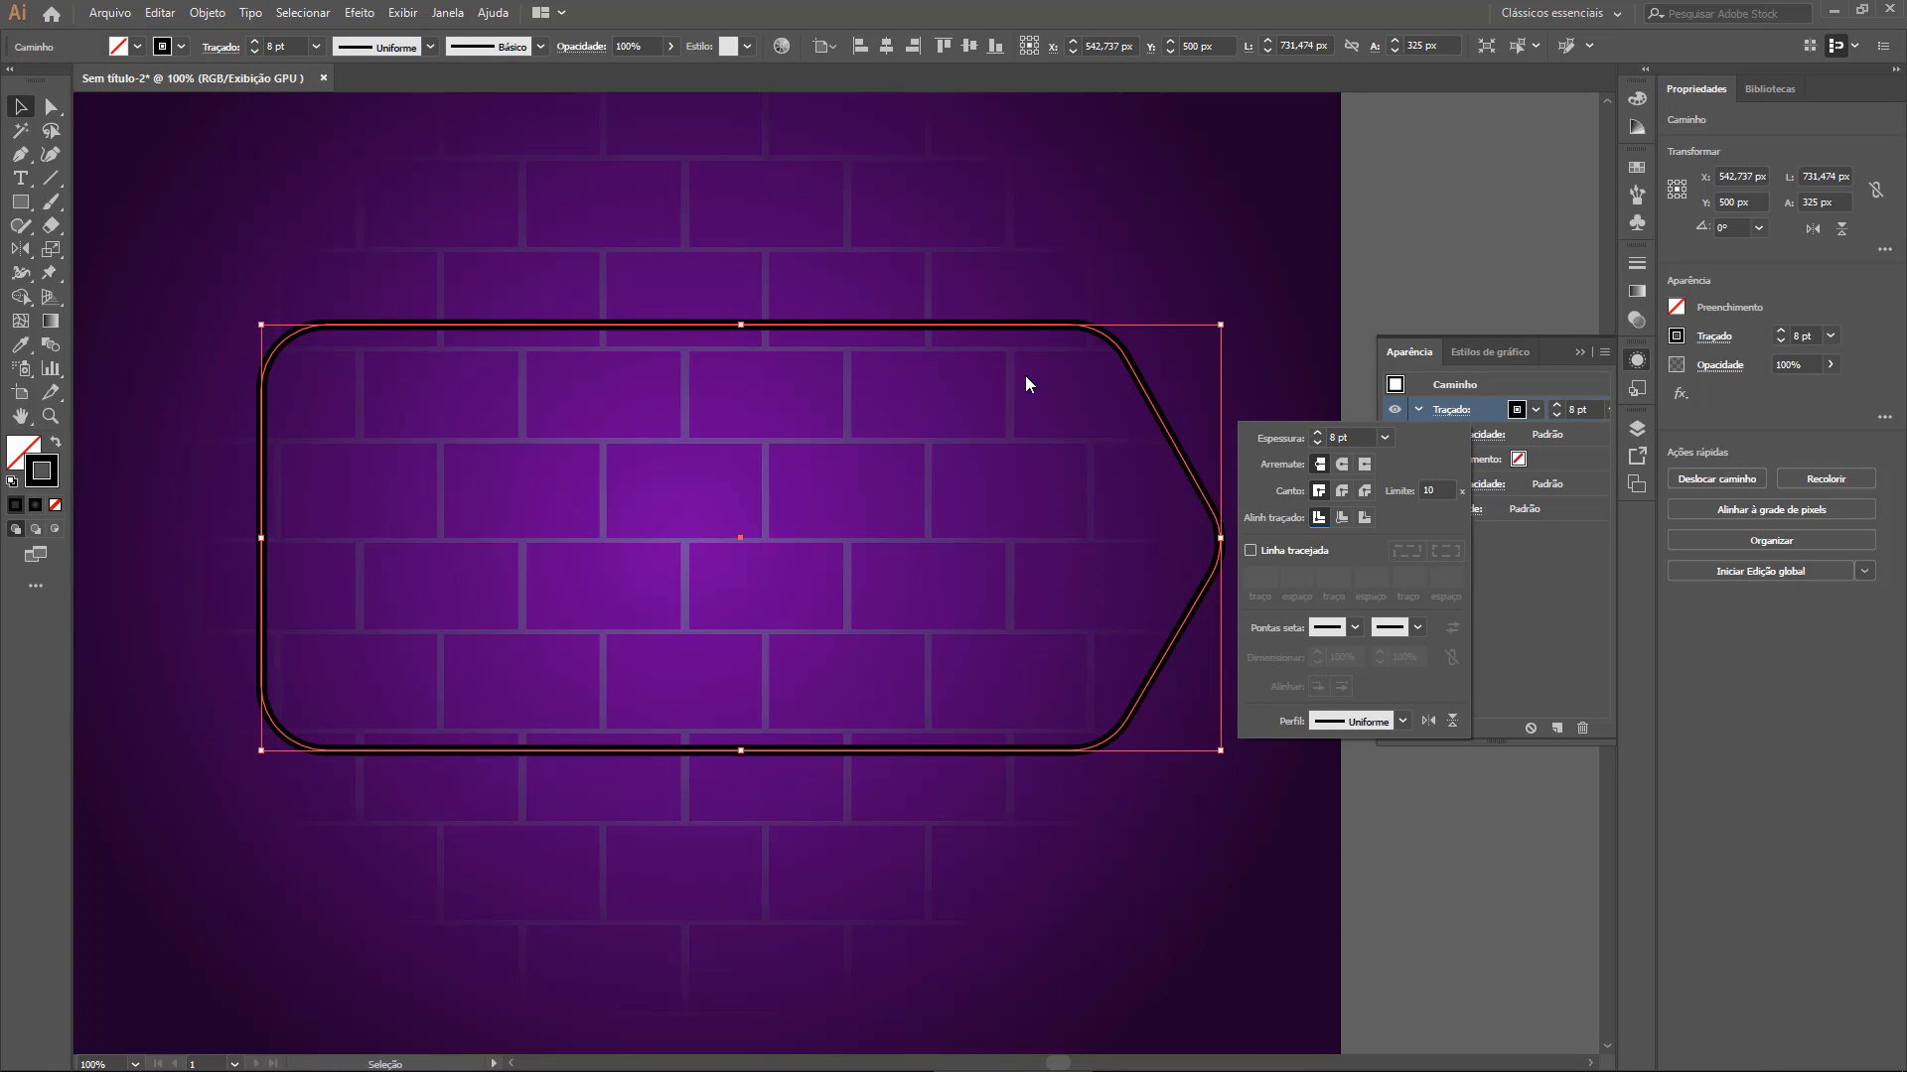
# Try a 15 pt stroke weight on the arrow outline and bring it back to 8 pt
pyautogui.click(1557, 406)
pyautogui.click(1557, 406)
pyautogui.click(1557, 406)
pyautogui.click(1557, 406)
pyautogui.click(1557, 407)
pyautogui.click(1557, 406)
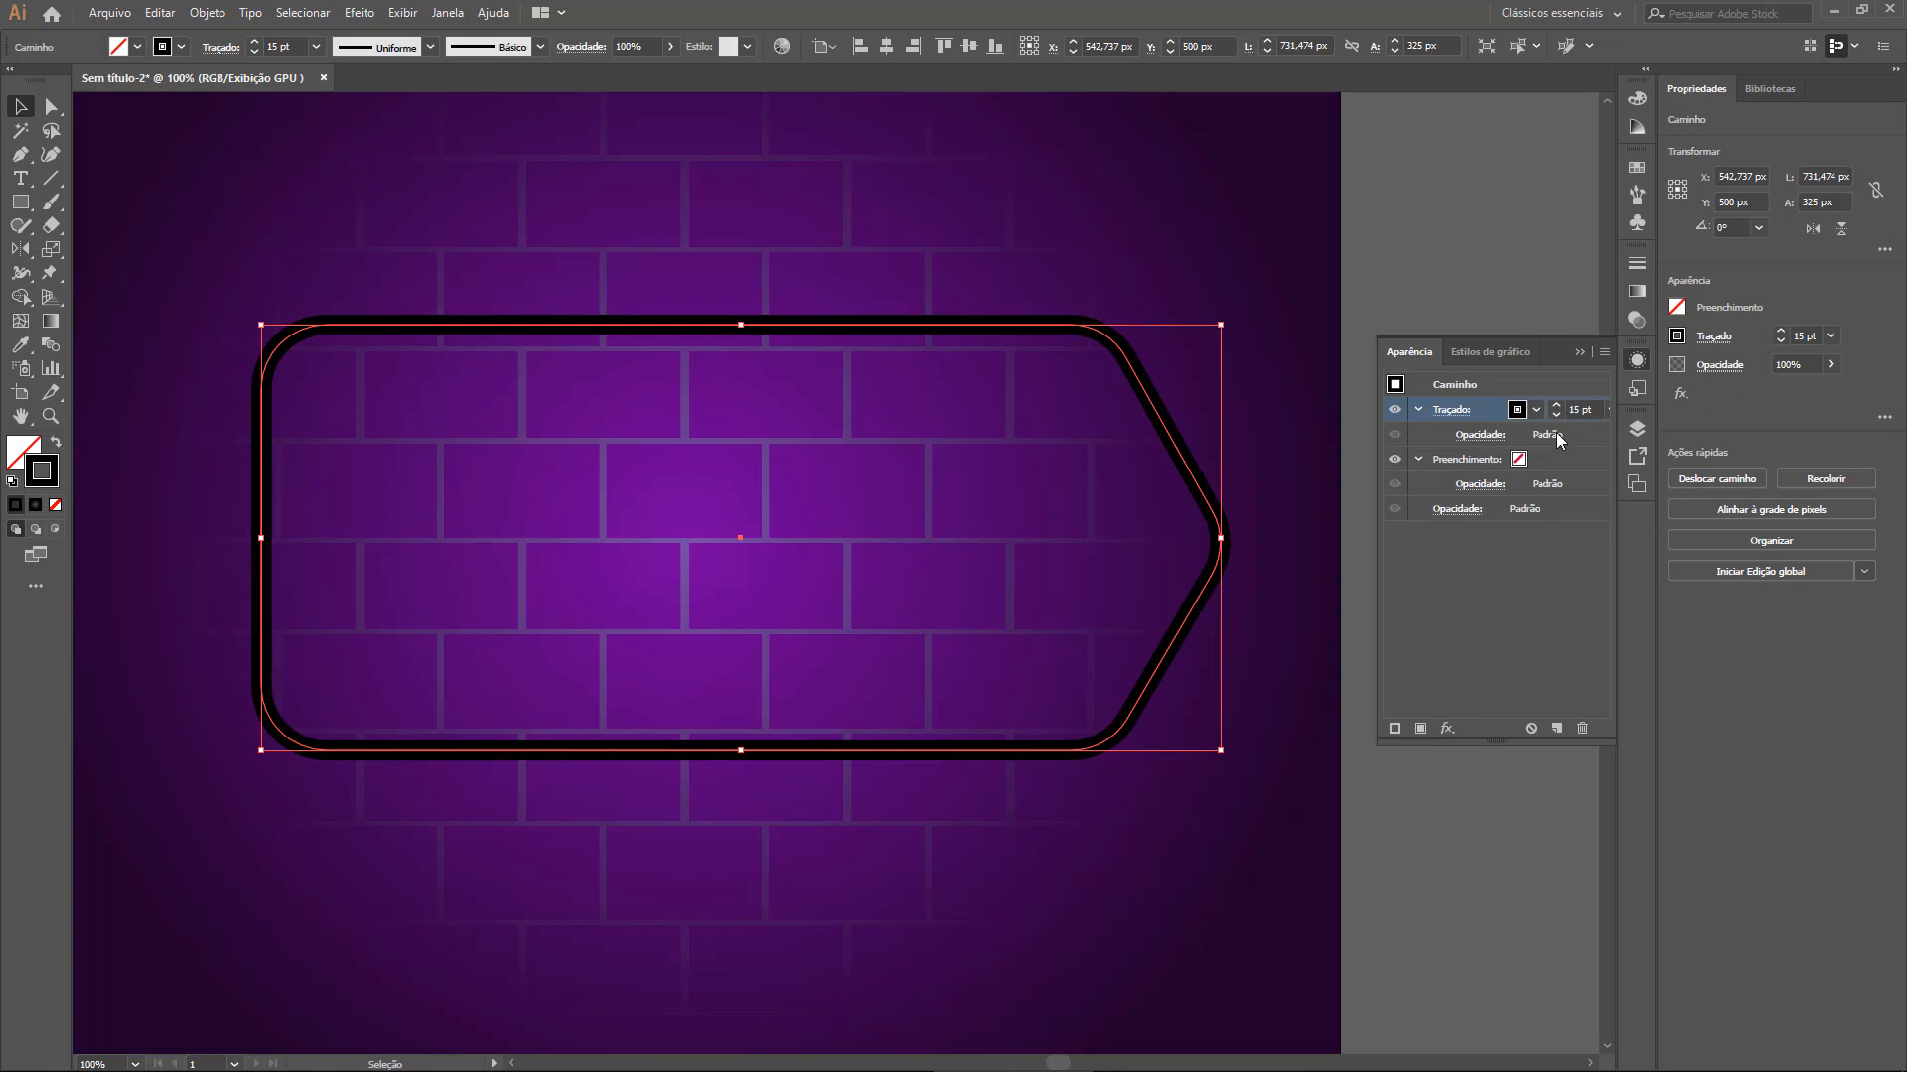
pyautogui.click(1558, 417)
pyautogui.click(1559, 417)
pyautogui.click(1559, 418)
pyautogui.click(1559, 418)
pyautogui.click(1558, 418)
pyautogui.click(1558, 418)
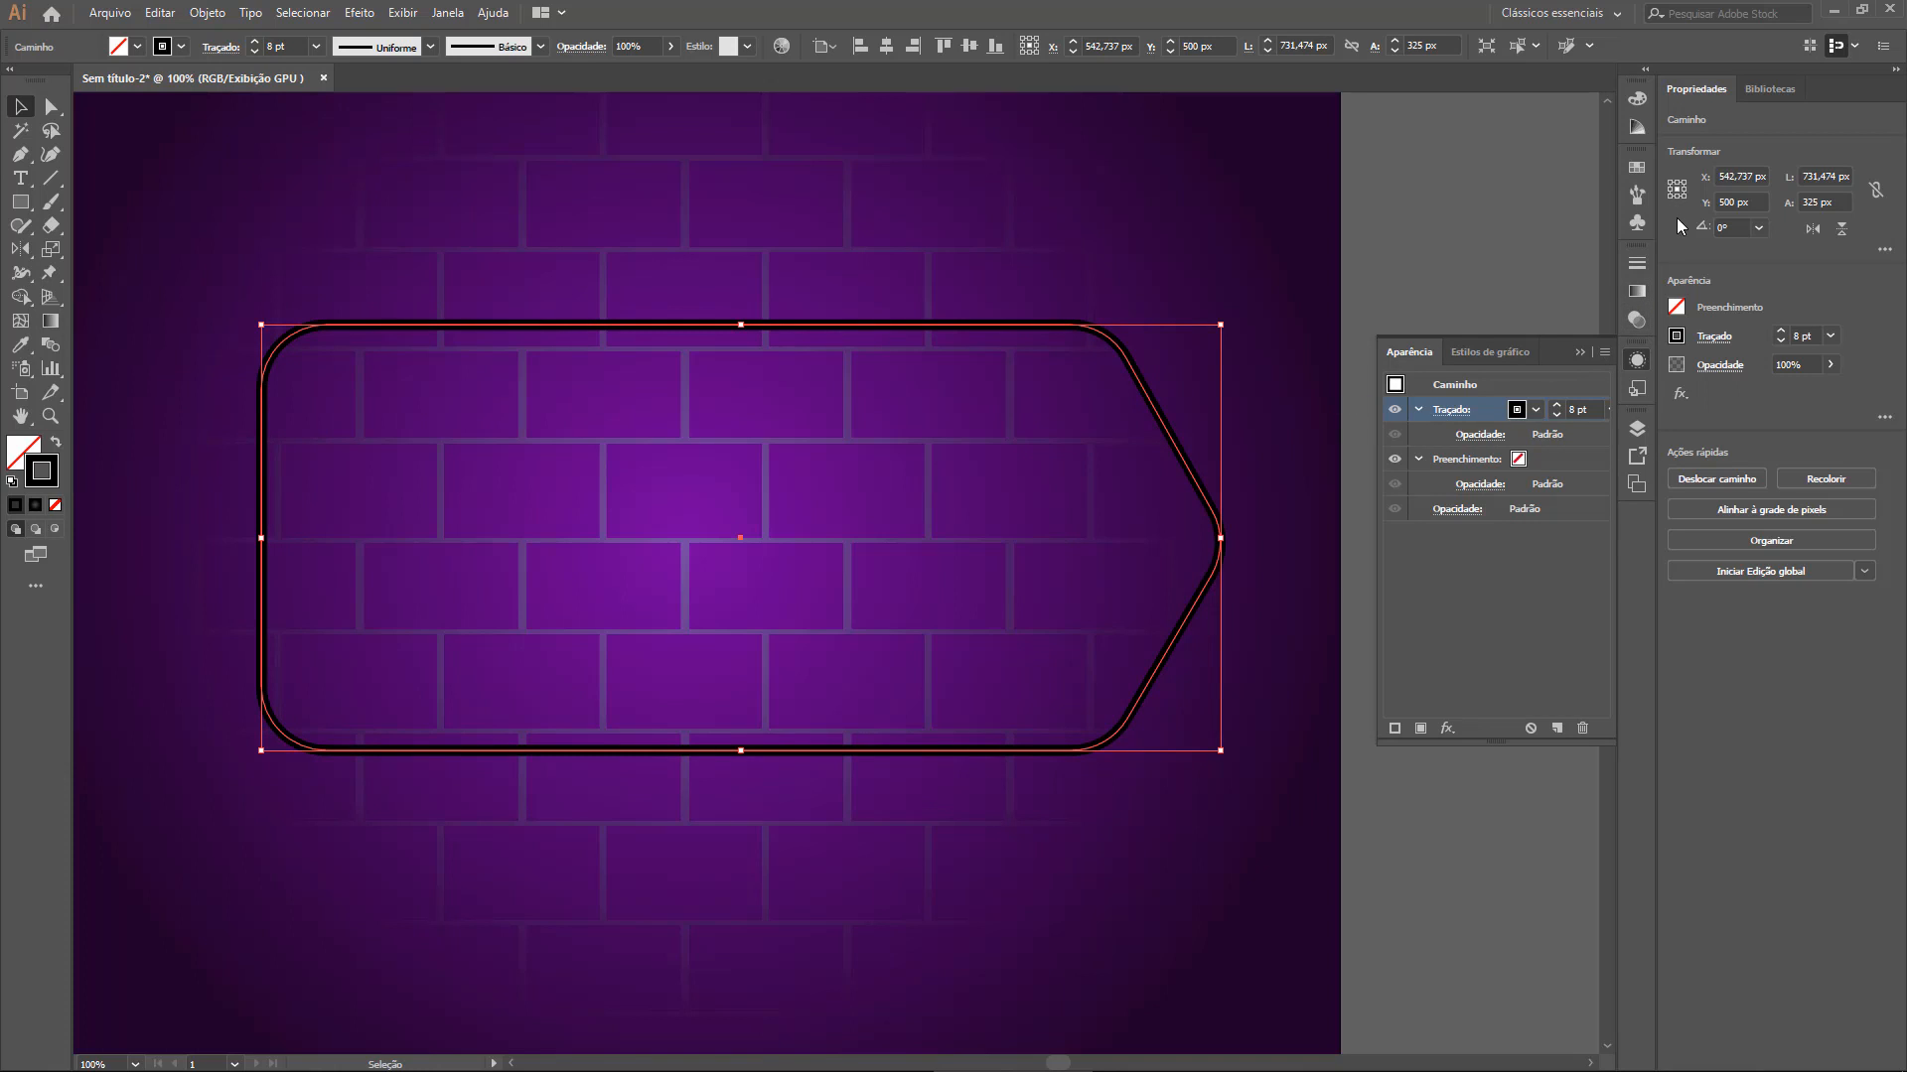
# Switch the colour sliders to RGB and set the arrow outline's stroke to light pink, R 255, G 128, B 255 (FF80FF)
pyautogui.click(1637, 99)
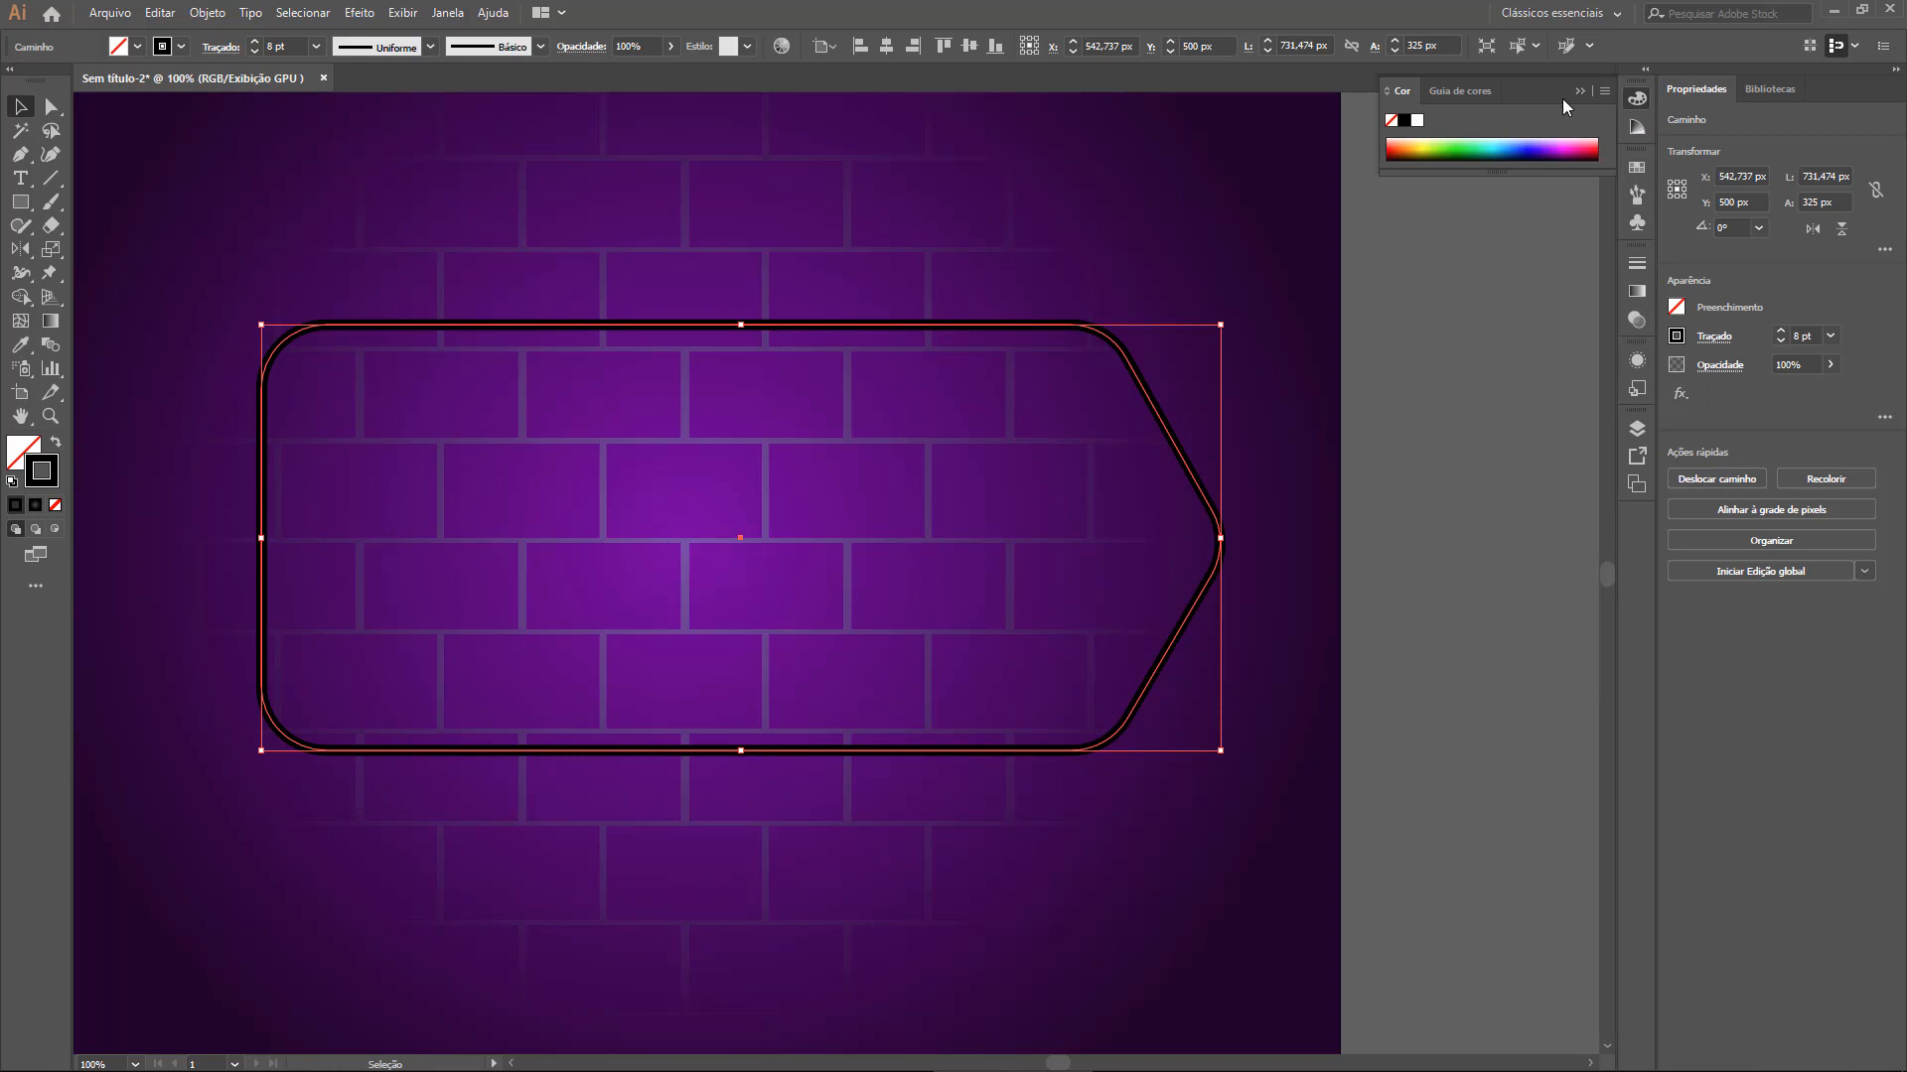
pyautogui.click(1389, 88)
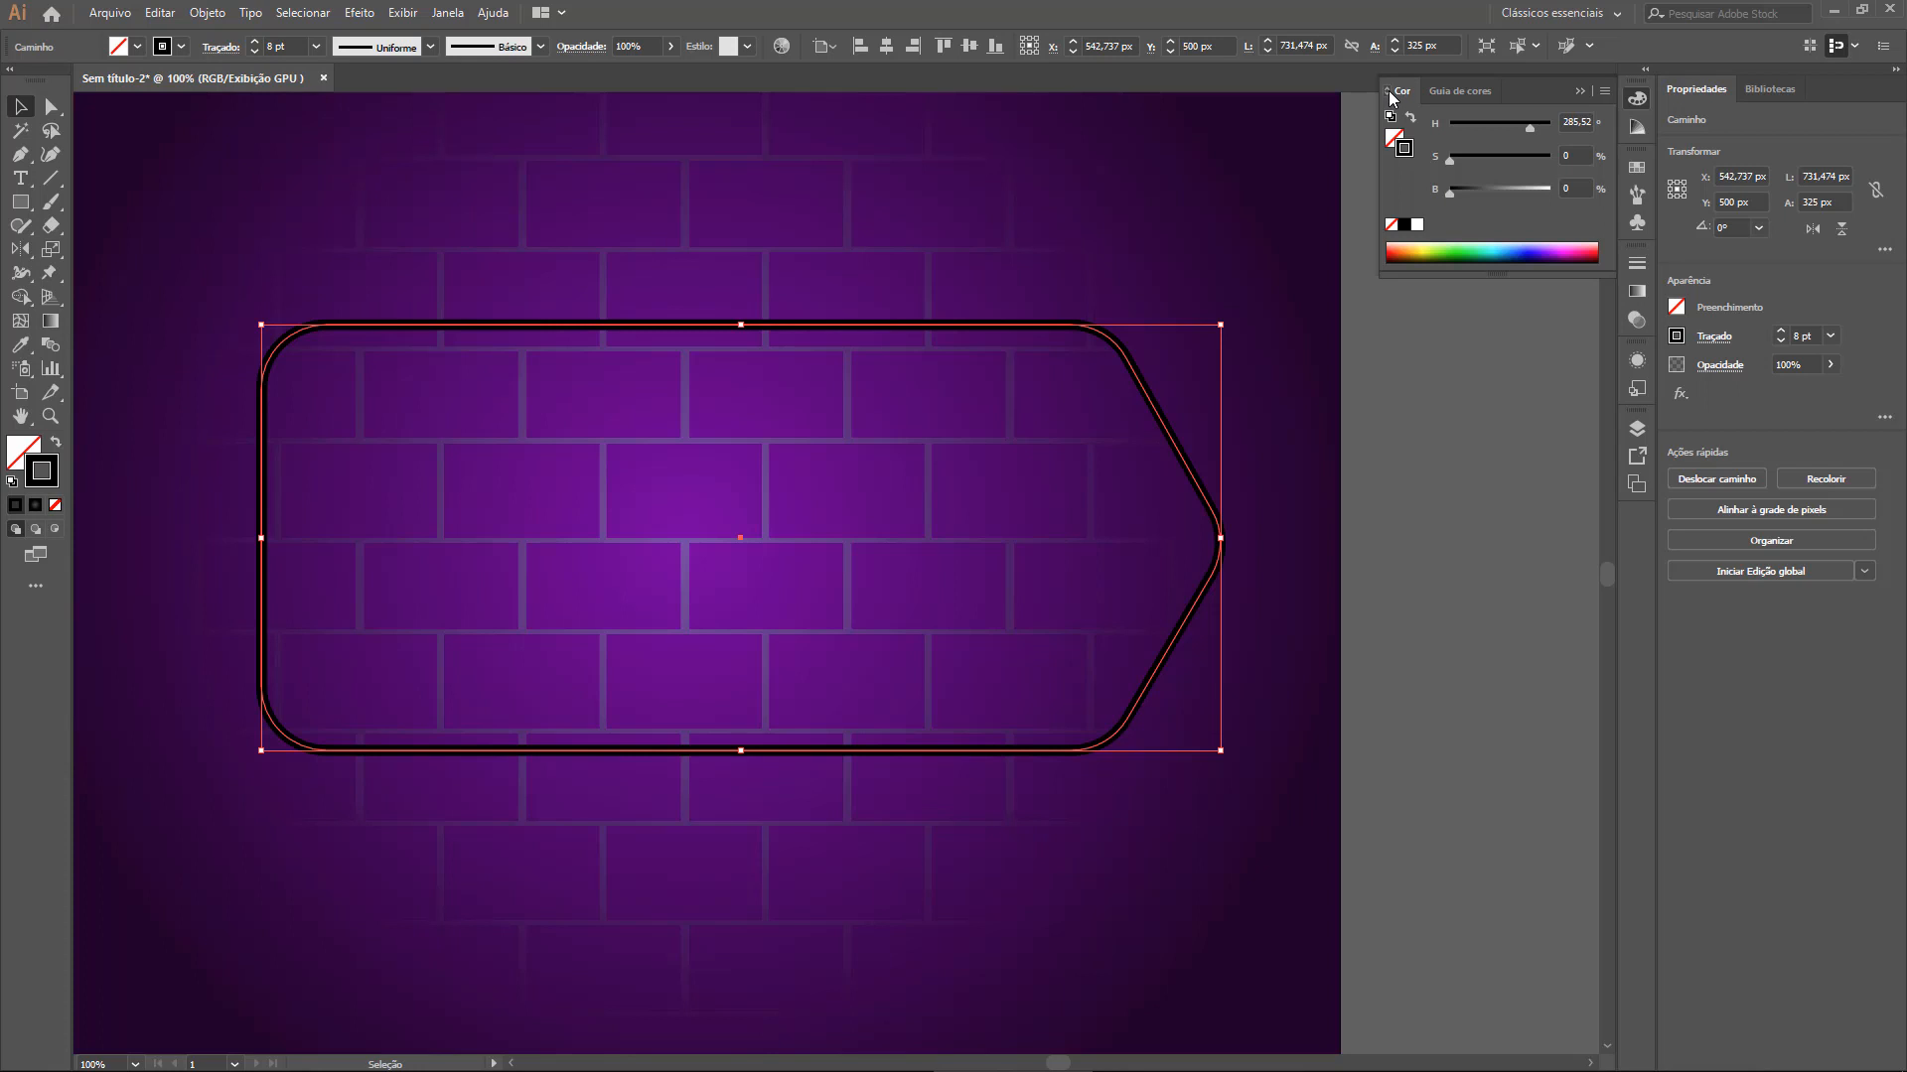
pyautogui.click(1604, 91)
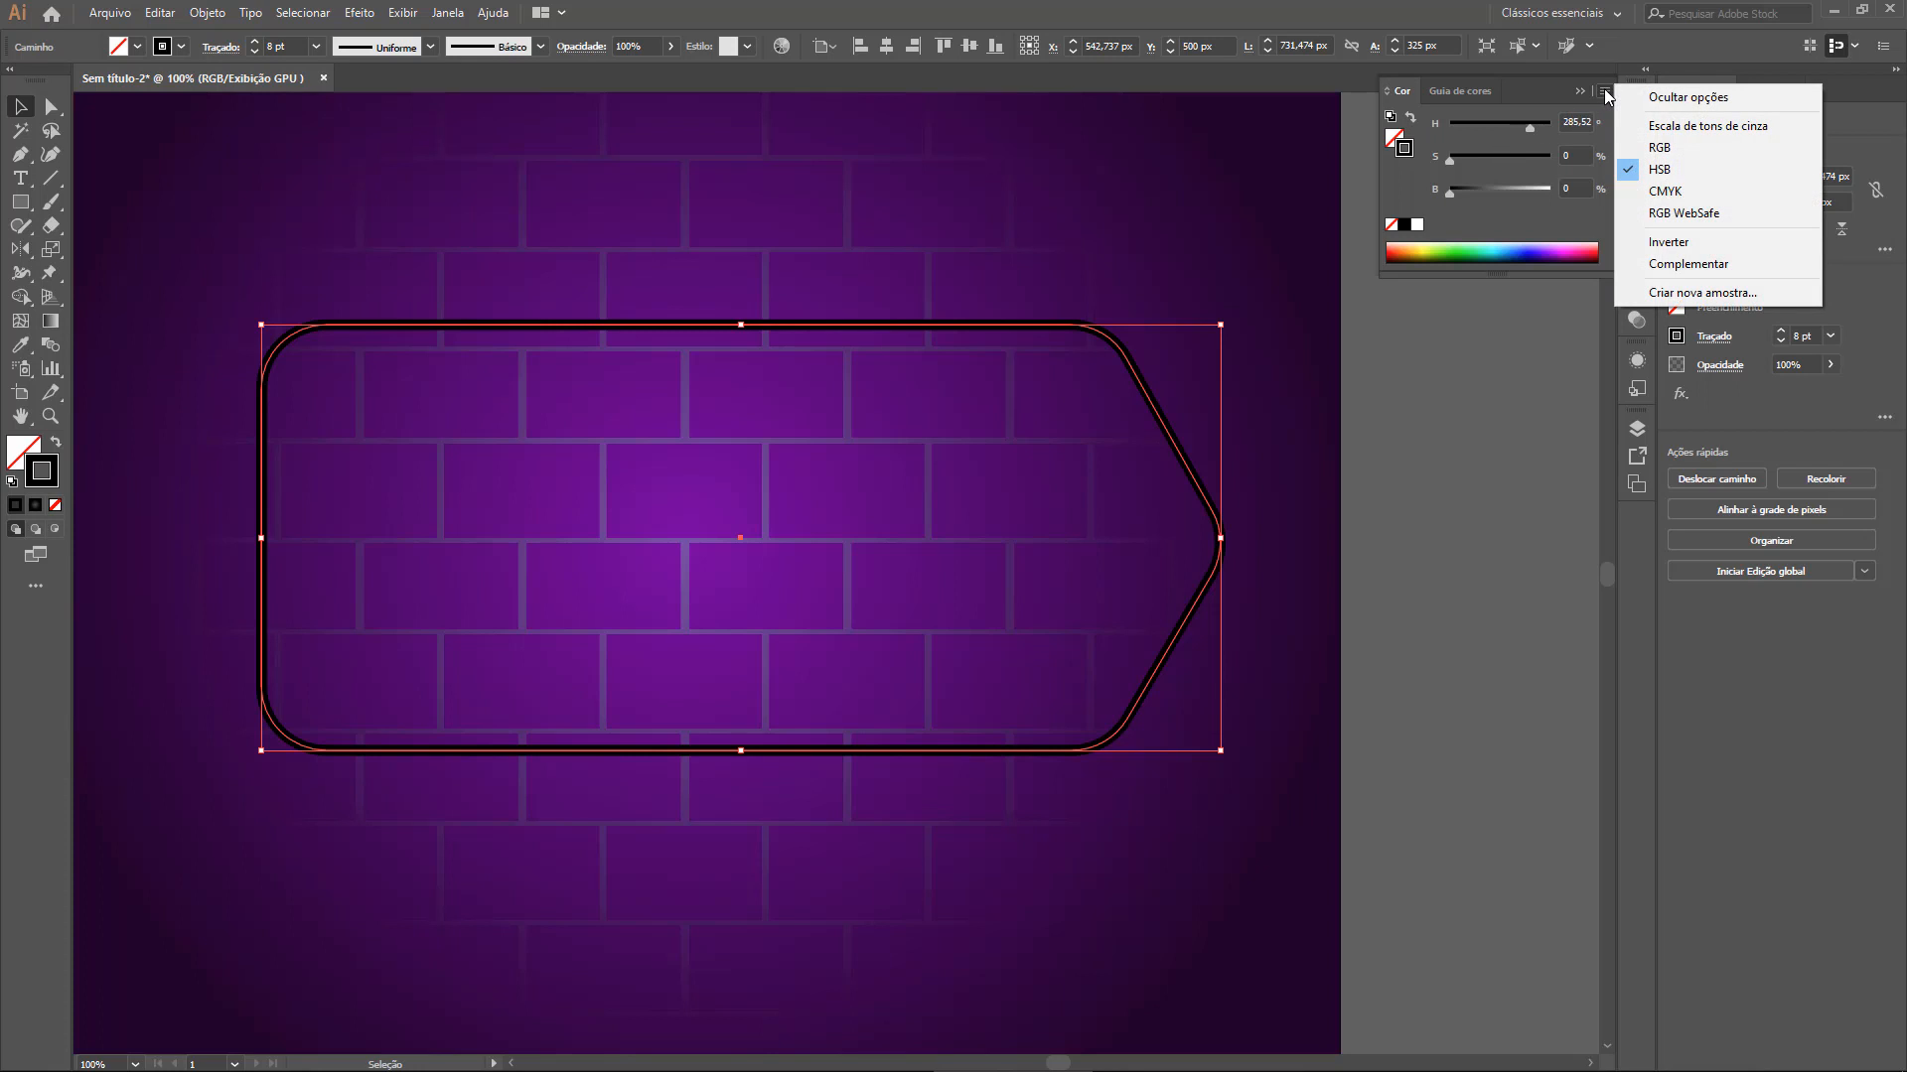
pyautogui.click(1693, 151)
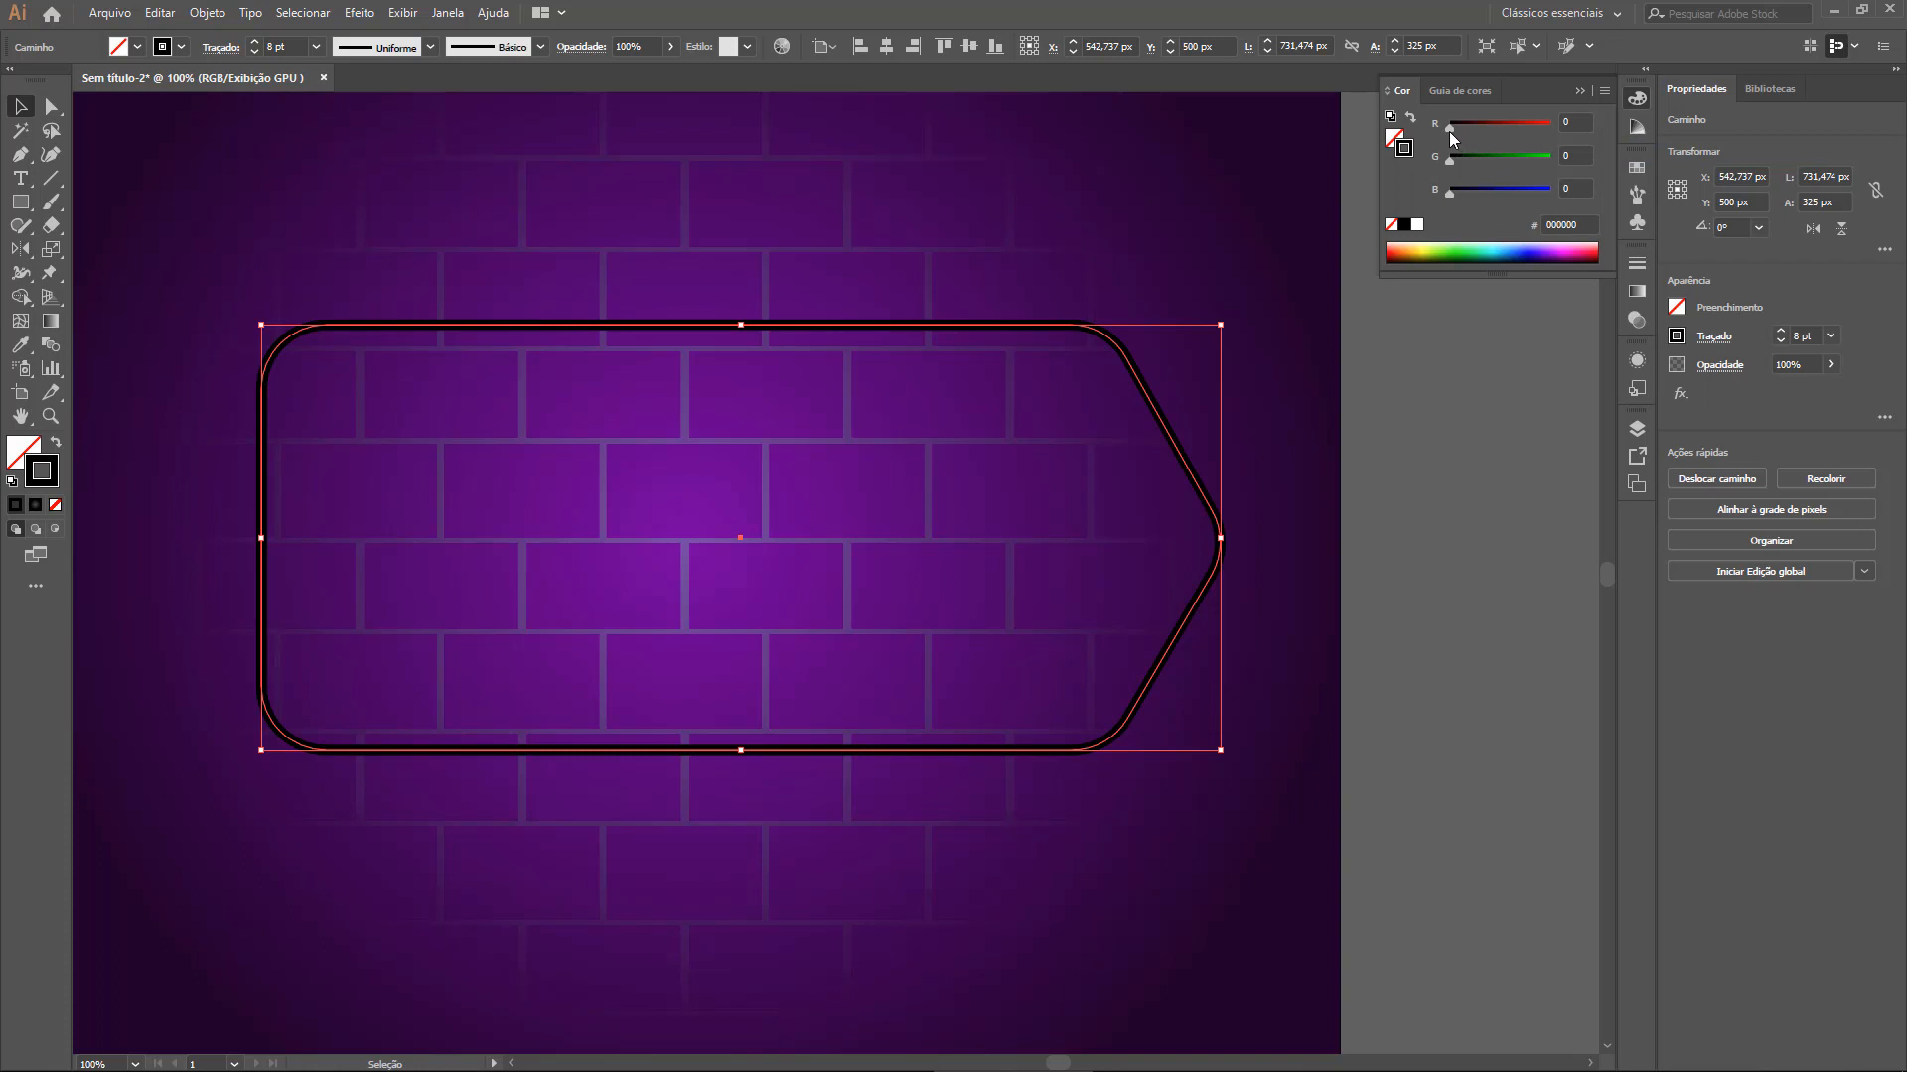
pyautogui.moveTo(1450, 131)
pyautogui.mouseDown()
pyautogui.moveTo(1565, 129)
pyautogui.moveTo(1505, 157)
pyautogui.moveTo(1564, 157)
pyautogui.mouseUp()
pyautogui.moveTo(1450, 192)
pyautogui.mouseDown()
pyautogui.moveTo(1564, 188)
pyautogui.moveTo(1529, 157)
pyautogui.moveTo(1449, 157)
pyautogui.mouseUp()
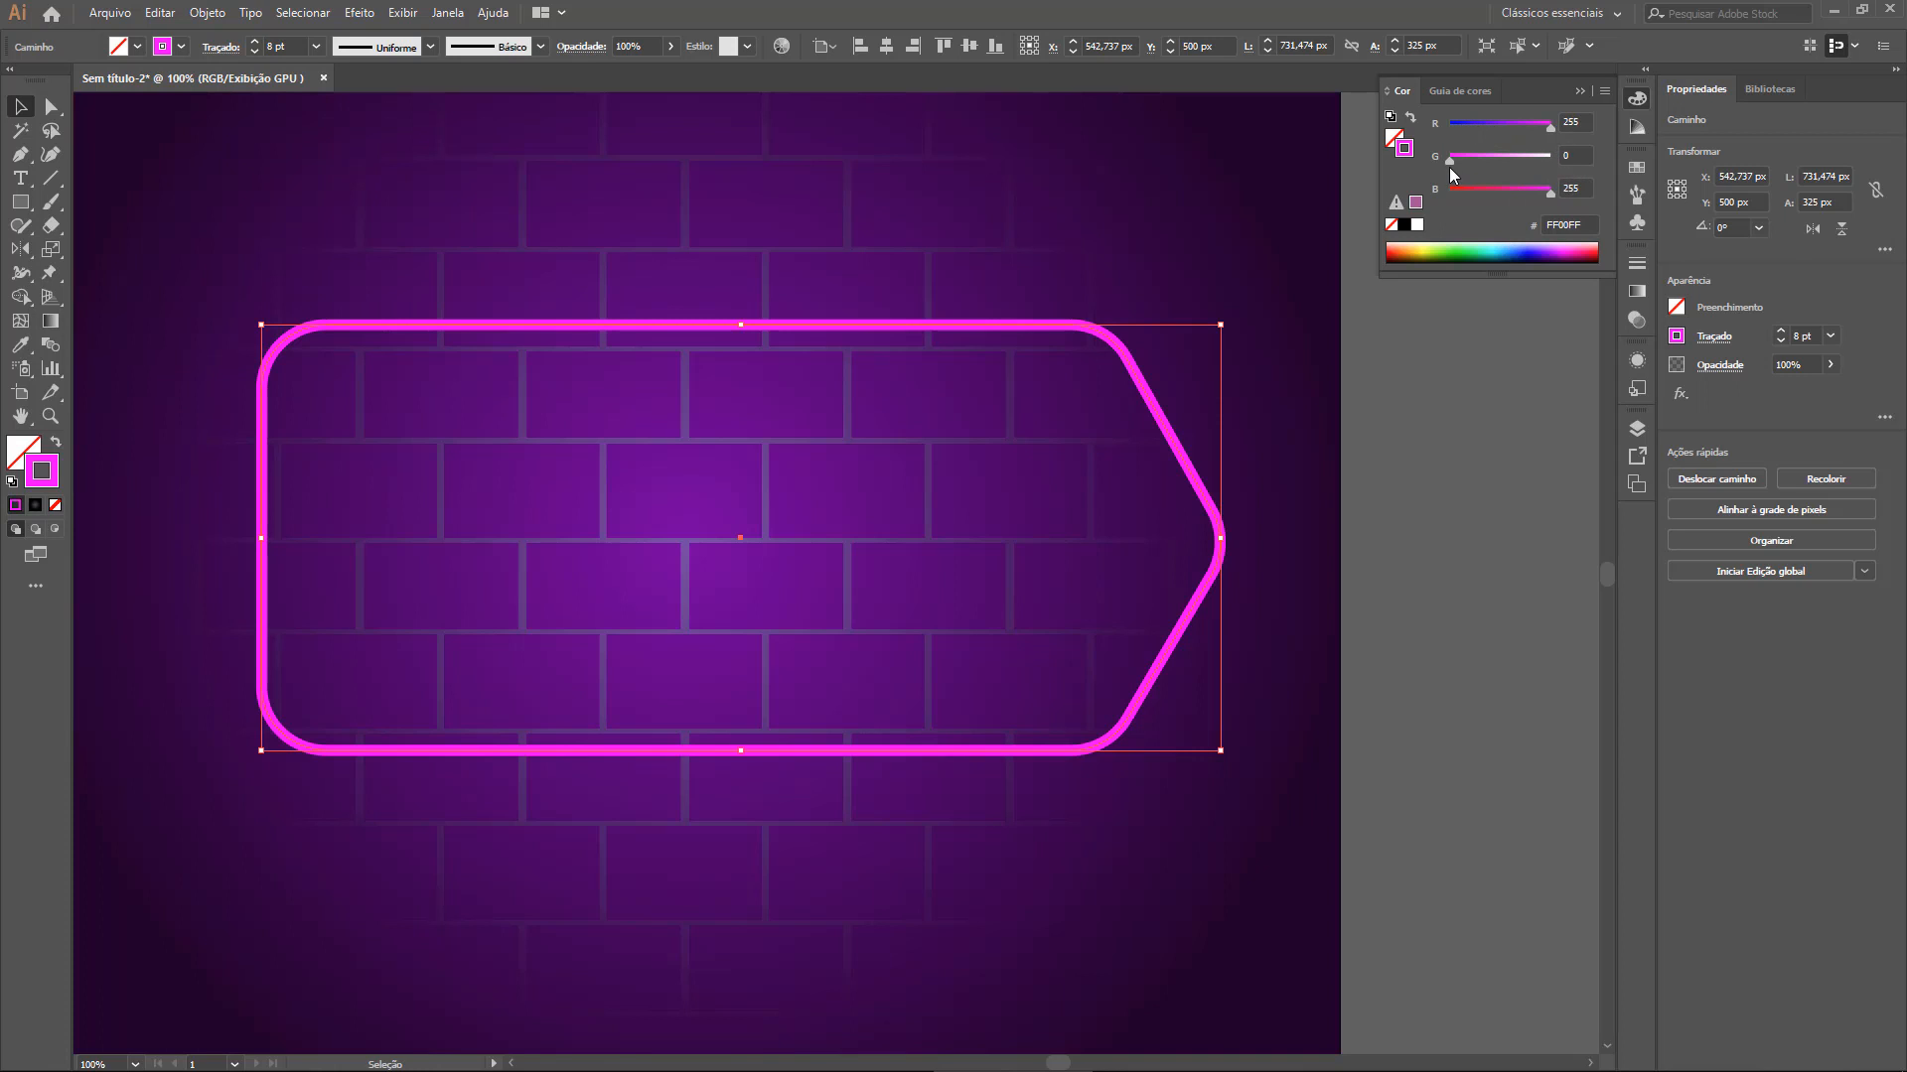
pyautogui.moveTo(1453, 160); pyautogui.dragTo(1492, 164)
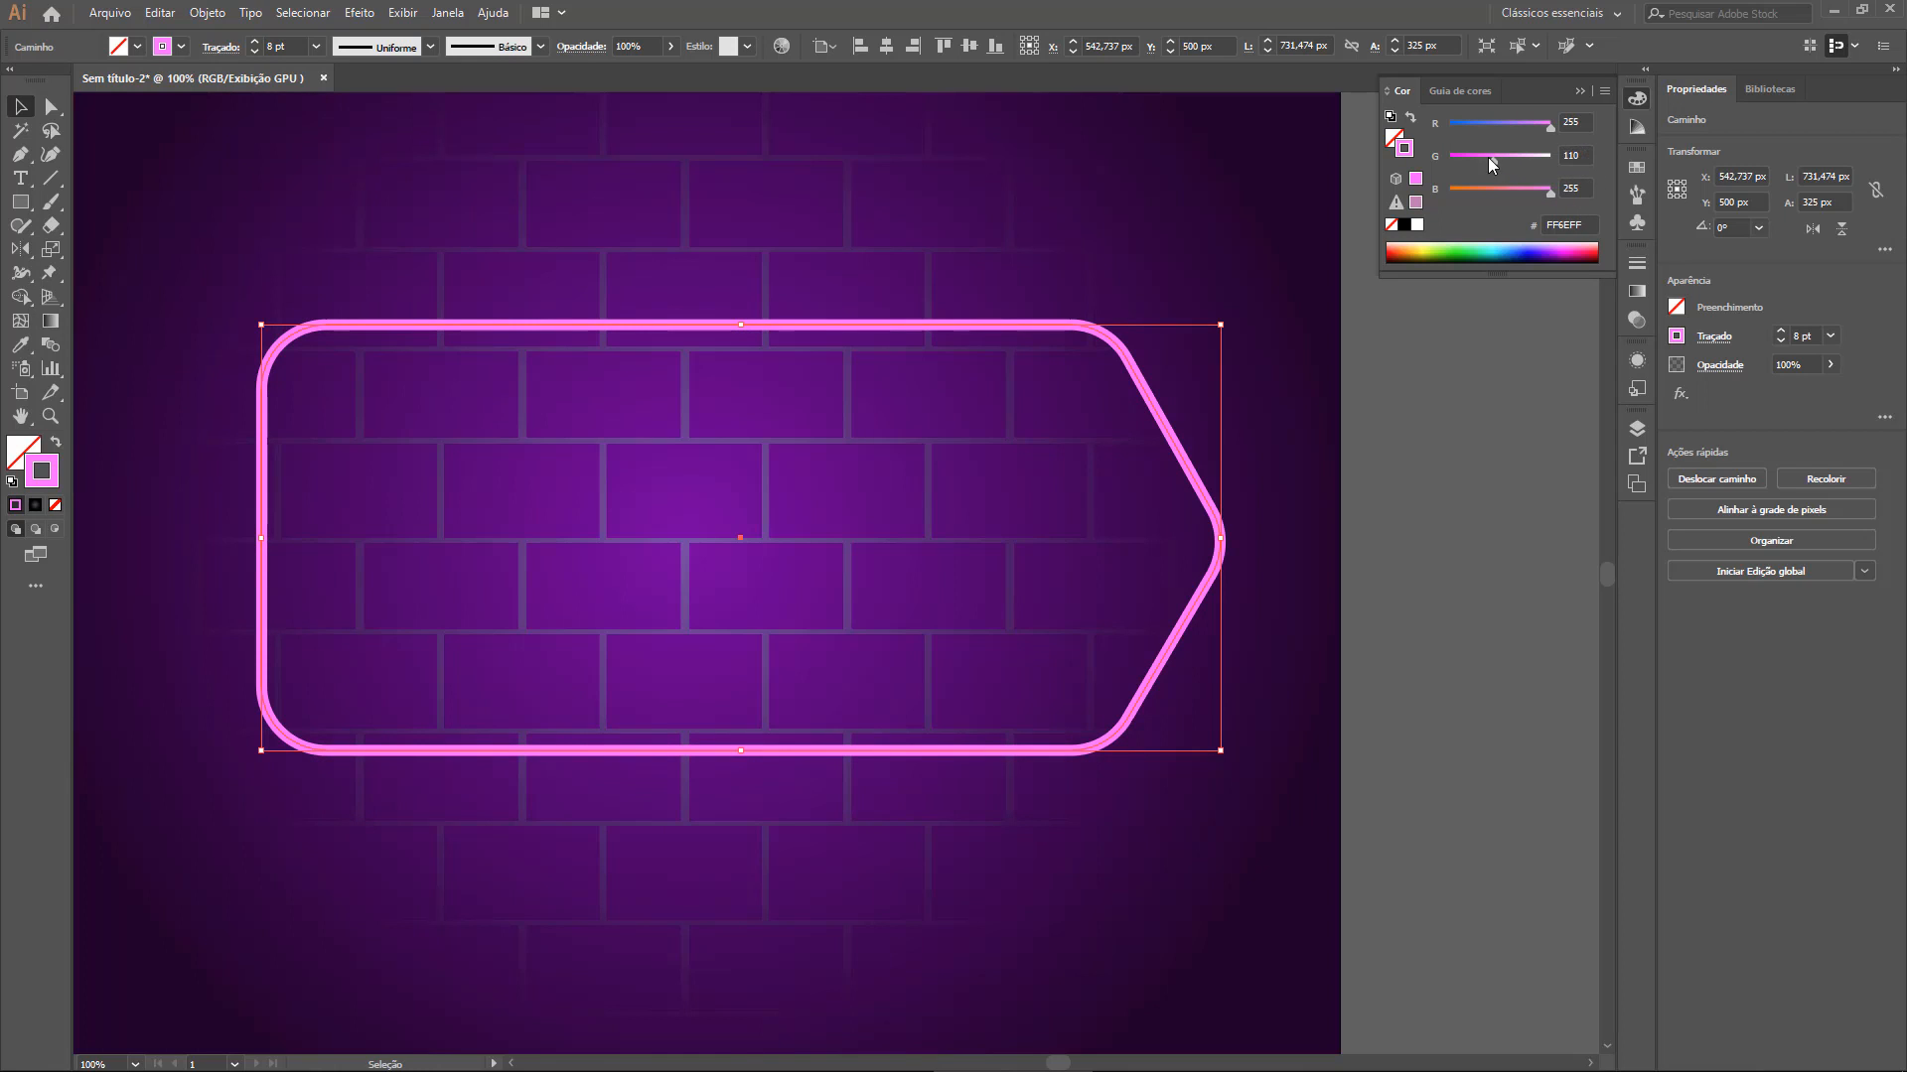
pyautogui.moveTo(1489, 159); pyautogui.dragTo(1499, 158)
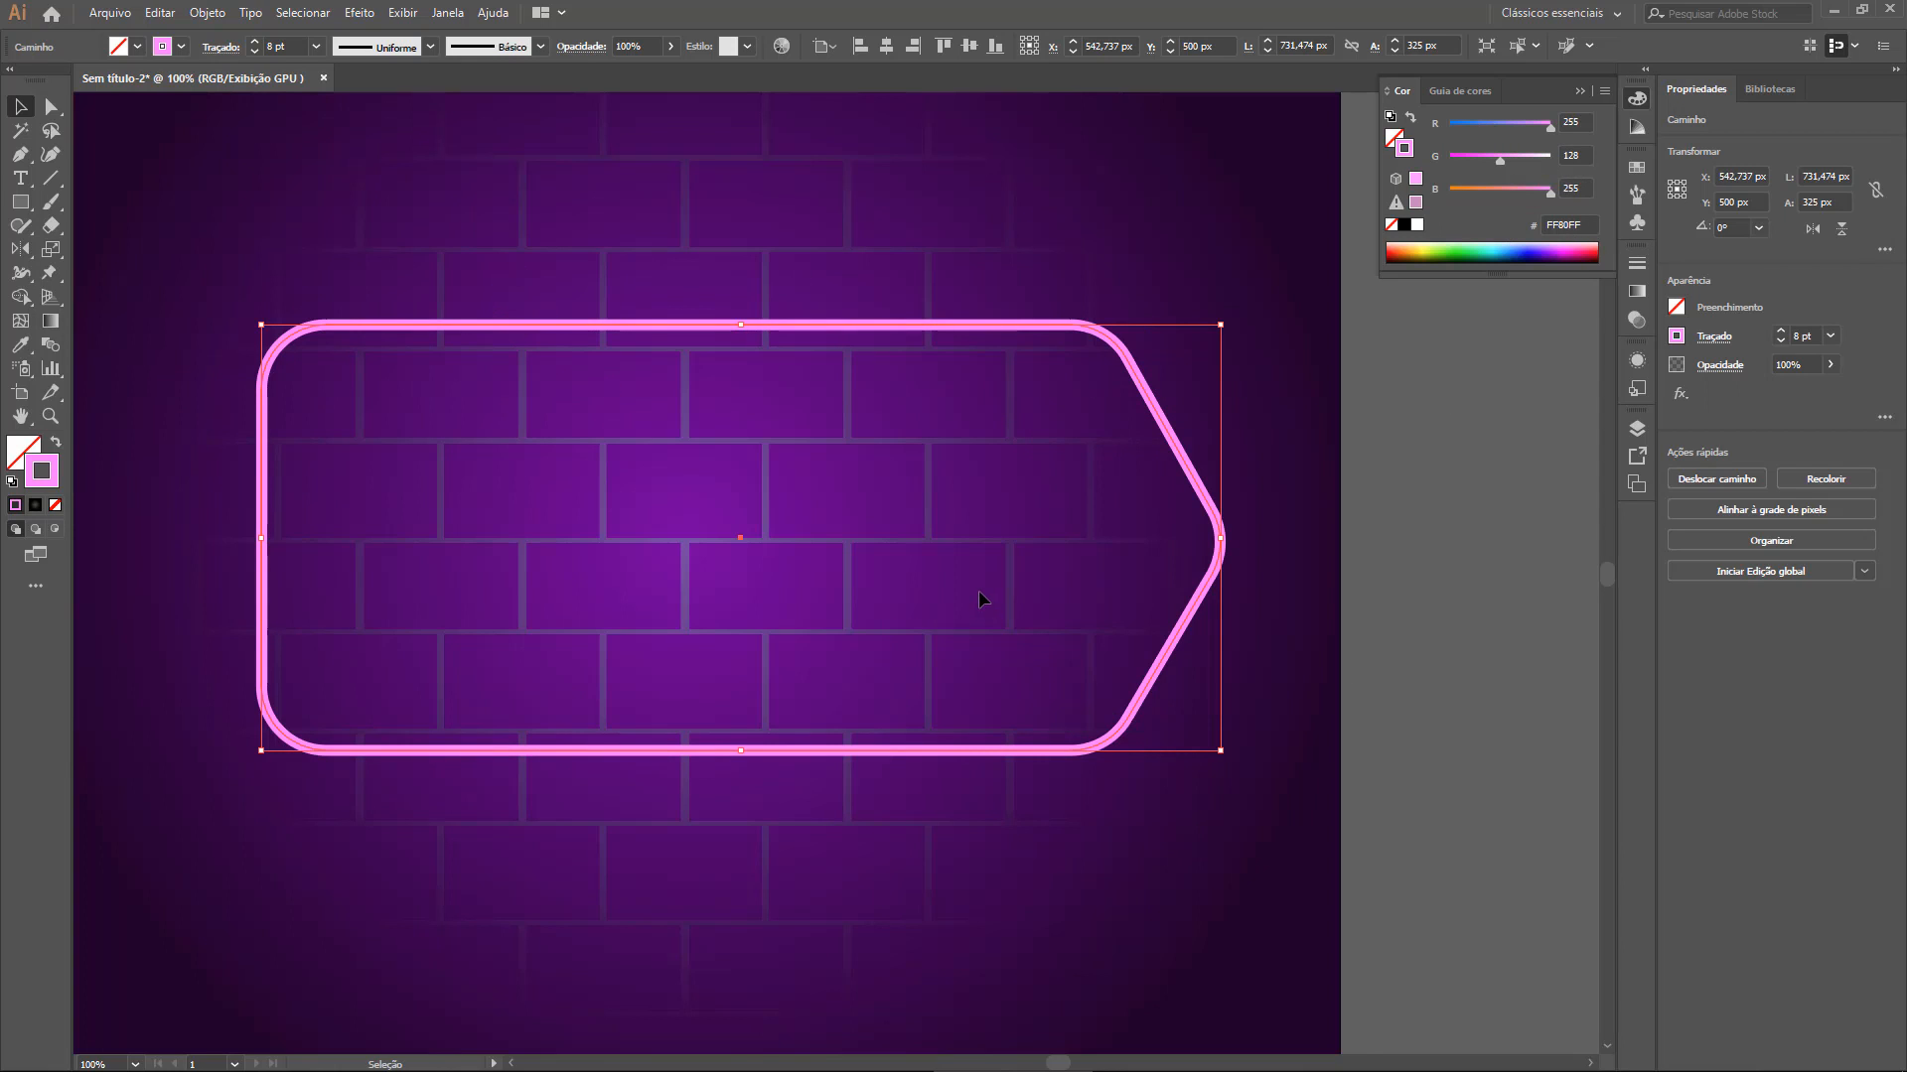
pyautogui.click(1630, 101)
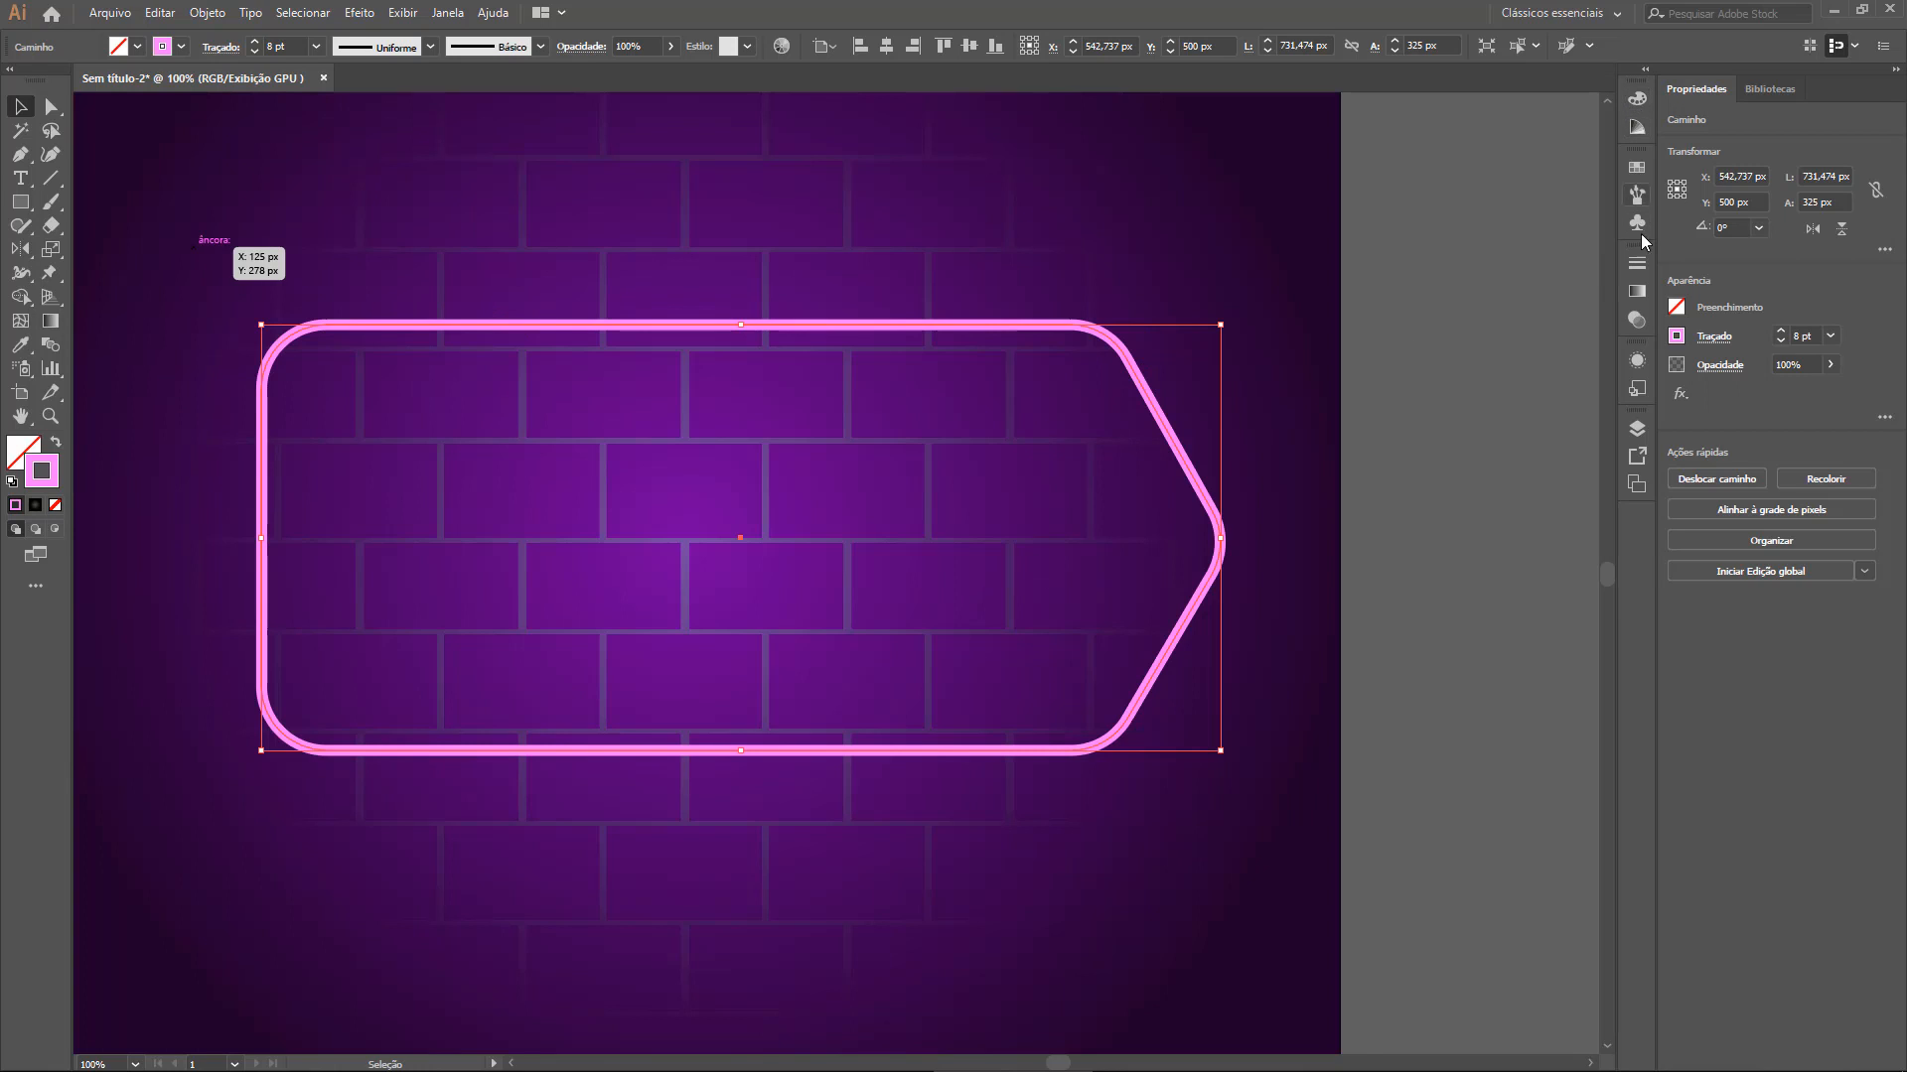
# Duplicate the arrow outline's light pink stroke in its appearance attributes
pyautogui.click(1635, 365)
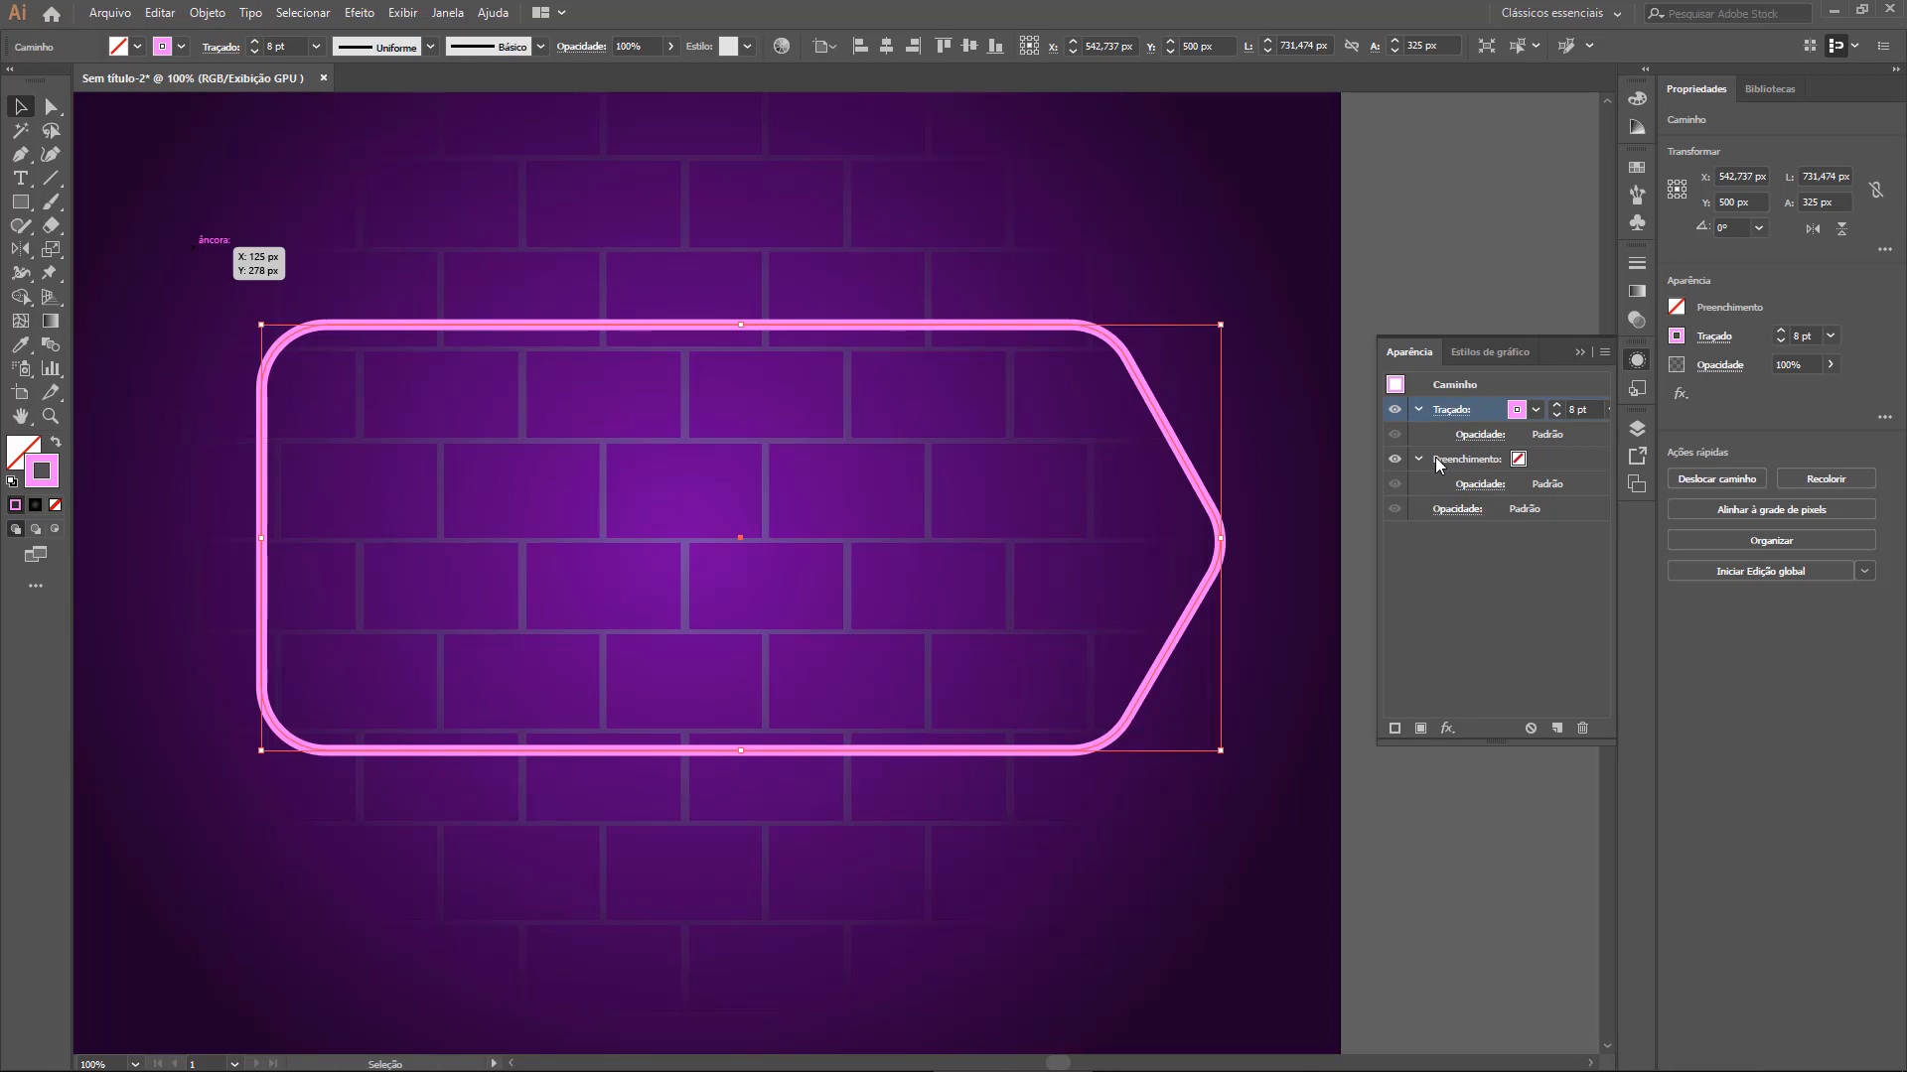
pyautogui.moveTo(1486, 419); pyautogui.dragTo(1556, 702)
pyautogui.click(1557, 728)
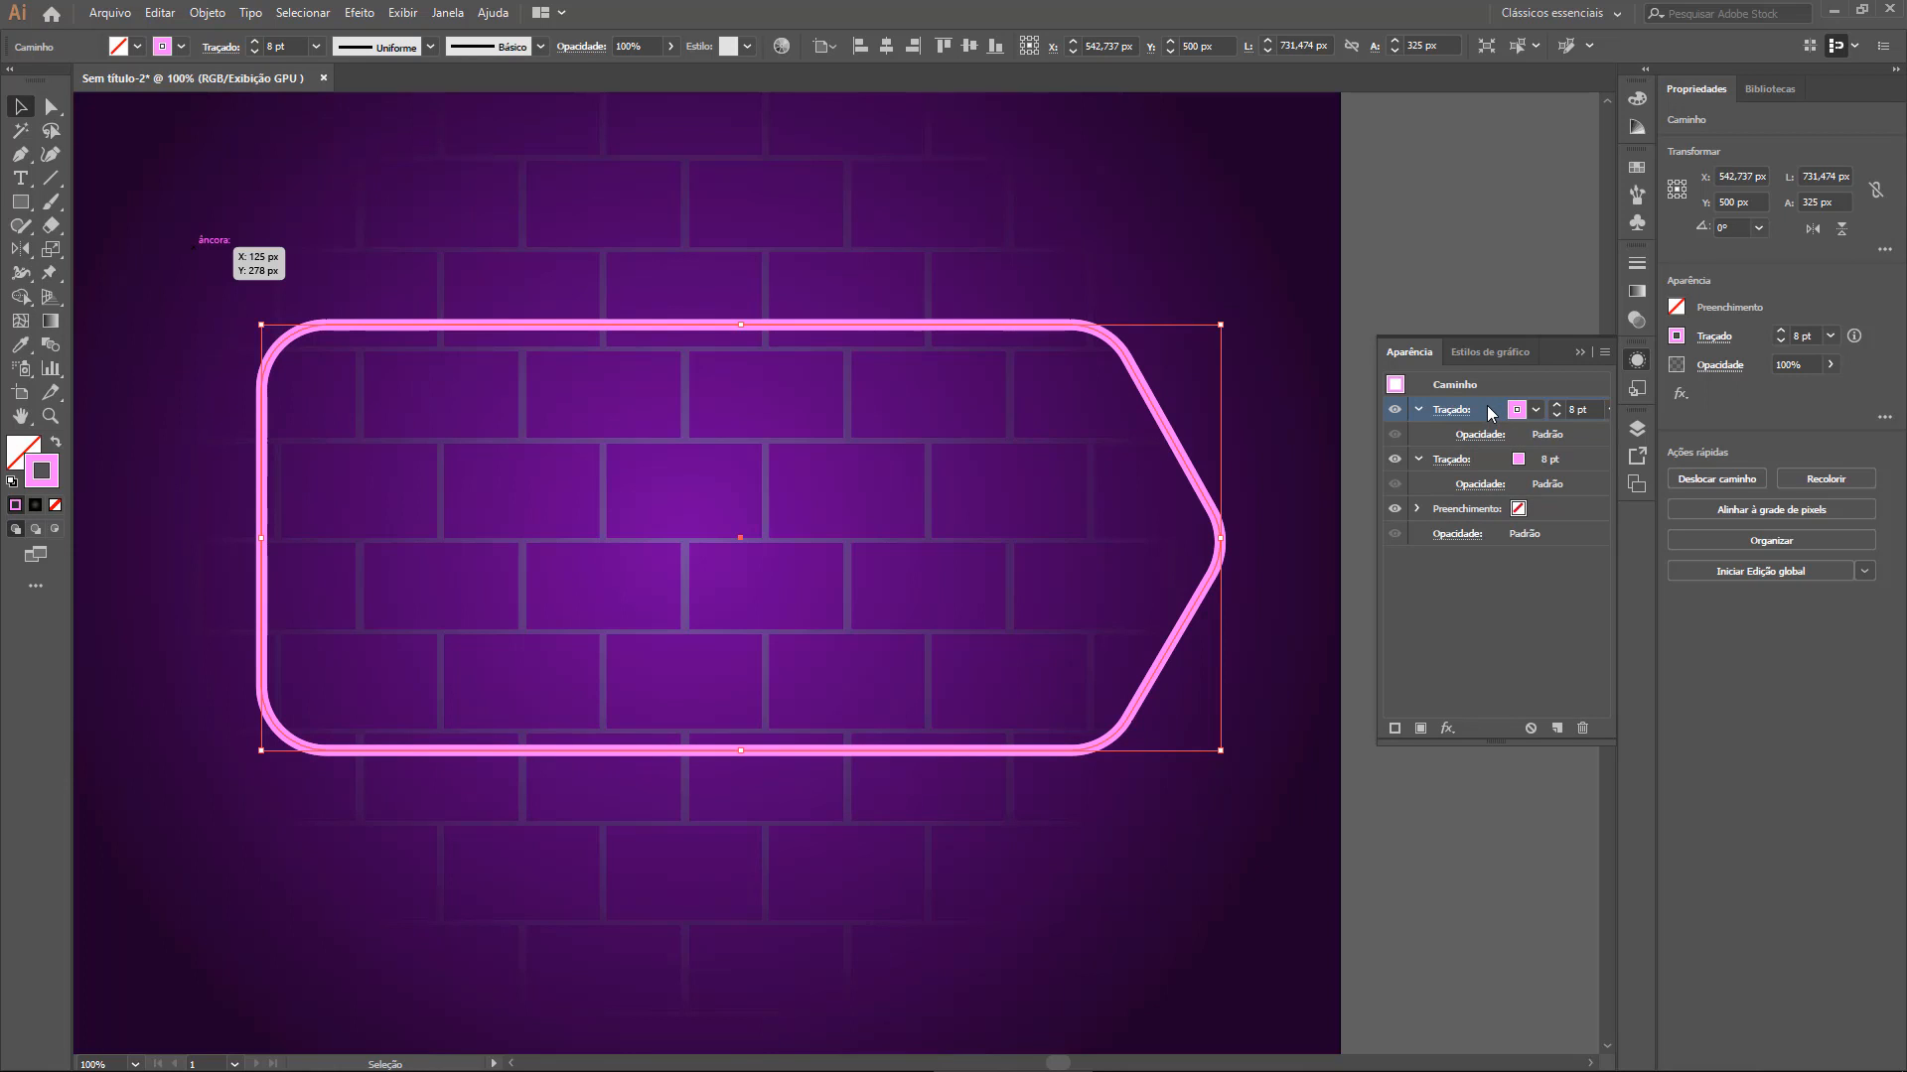
# Set the arrow outline's lower stroke to 16 pt and magenta, R 255, G 0, B 255 (FF00FF)
pyautogui.click(1589, 460)
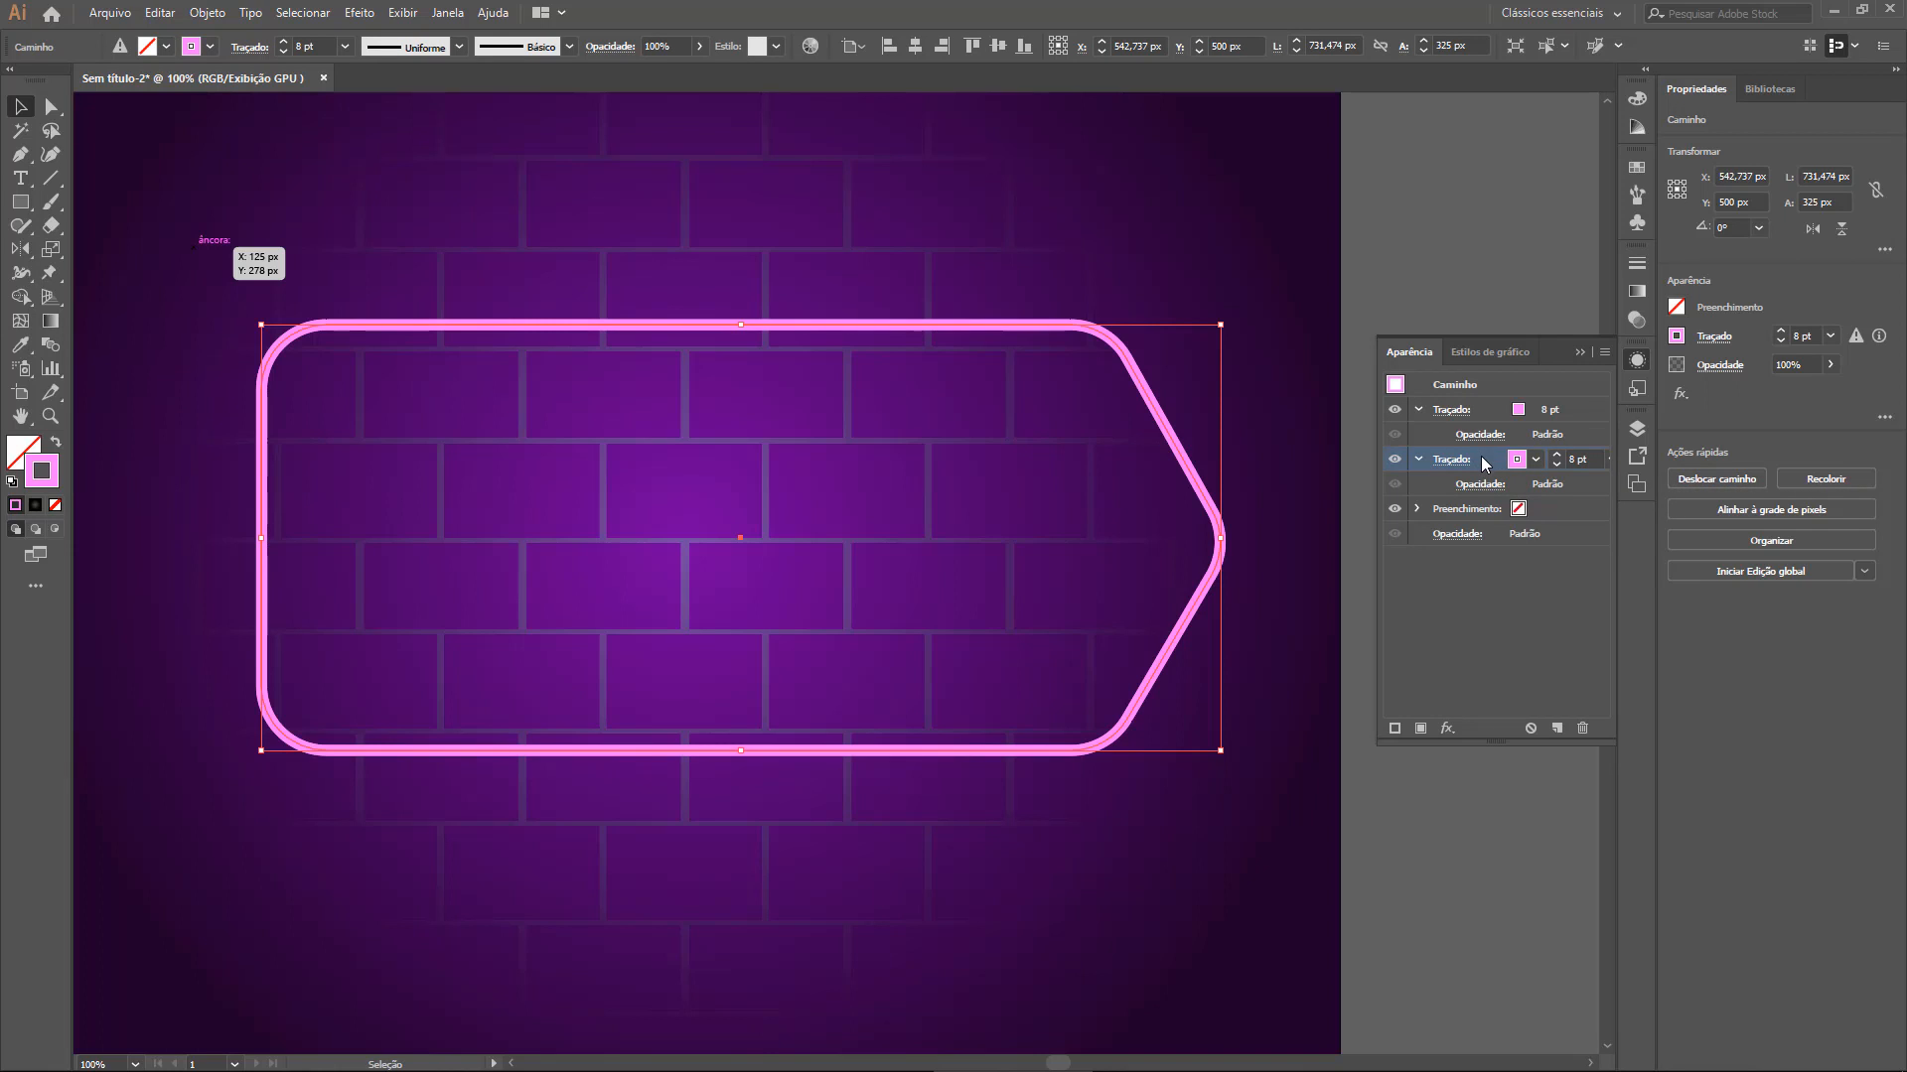
pyautogui.click(1558, 455)
pyautogui.click(1557, 454)
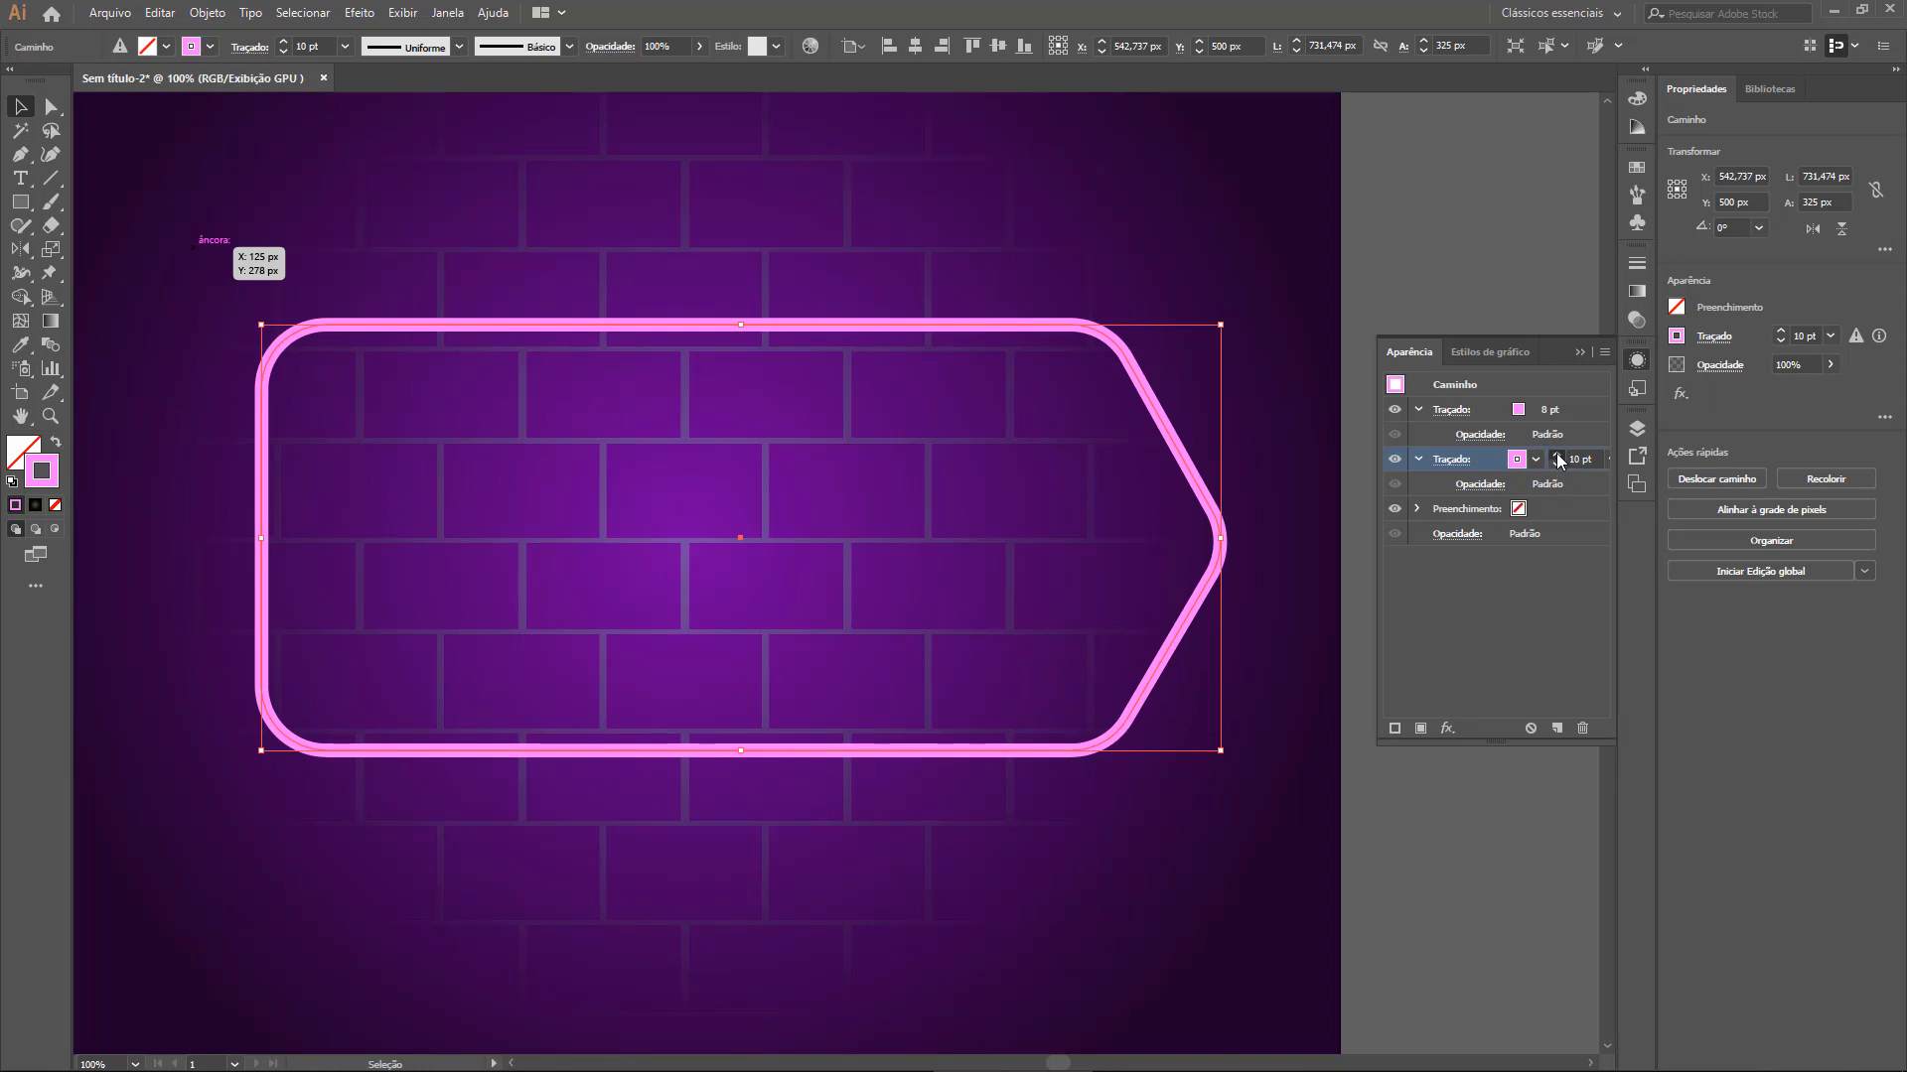
pyautogui.click(1557, 454)
pyautogui.click(1558, 454)
pyautogui.click(1557, 455)
pyautogui.click(1557, 455)
pyautogui.click(1557, 455)
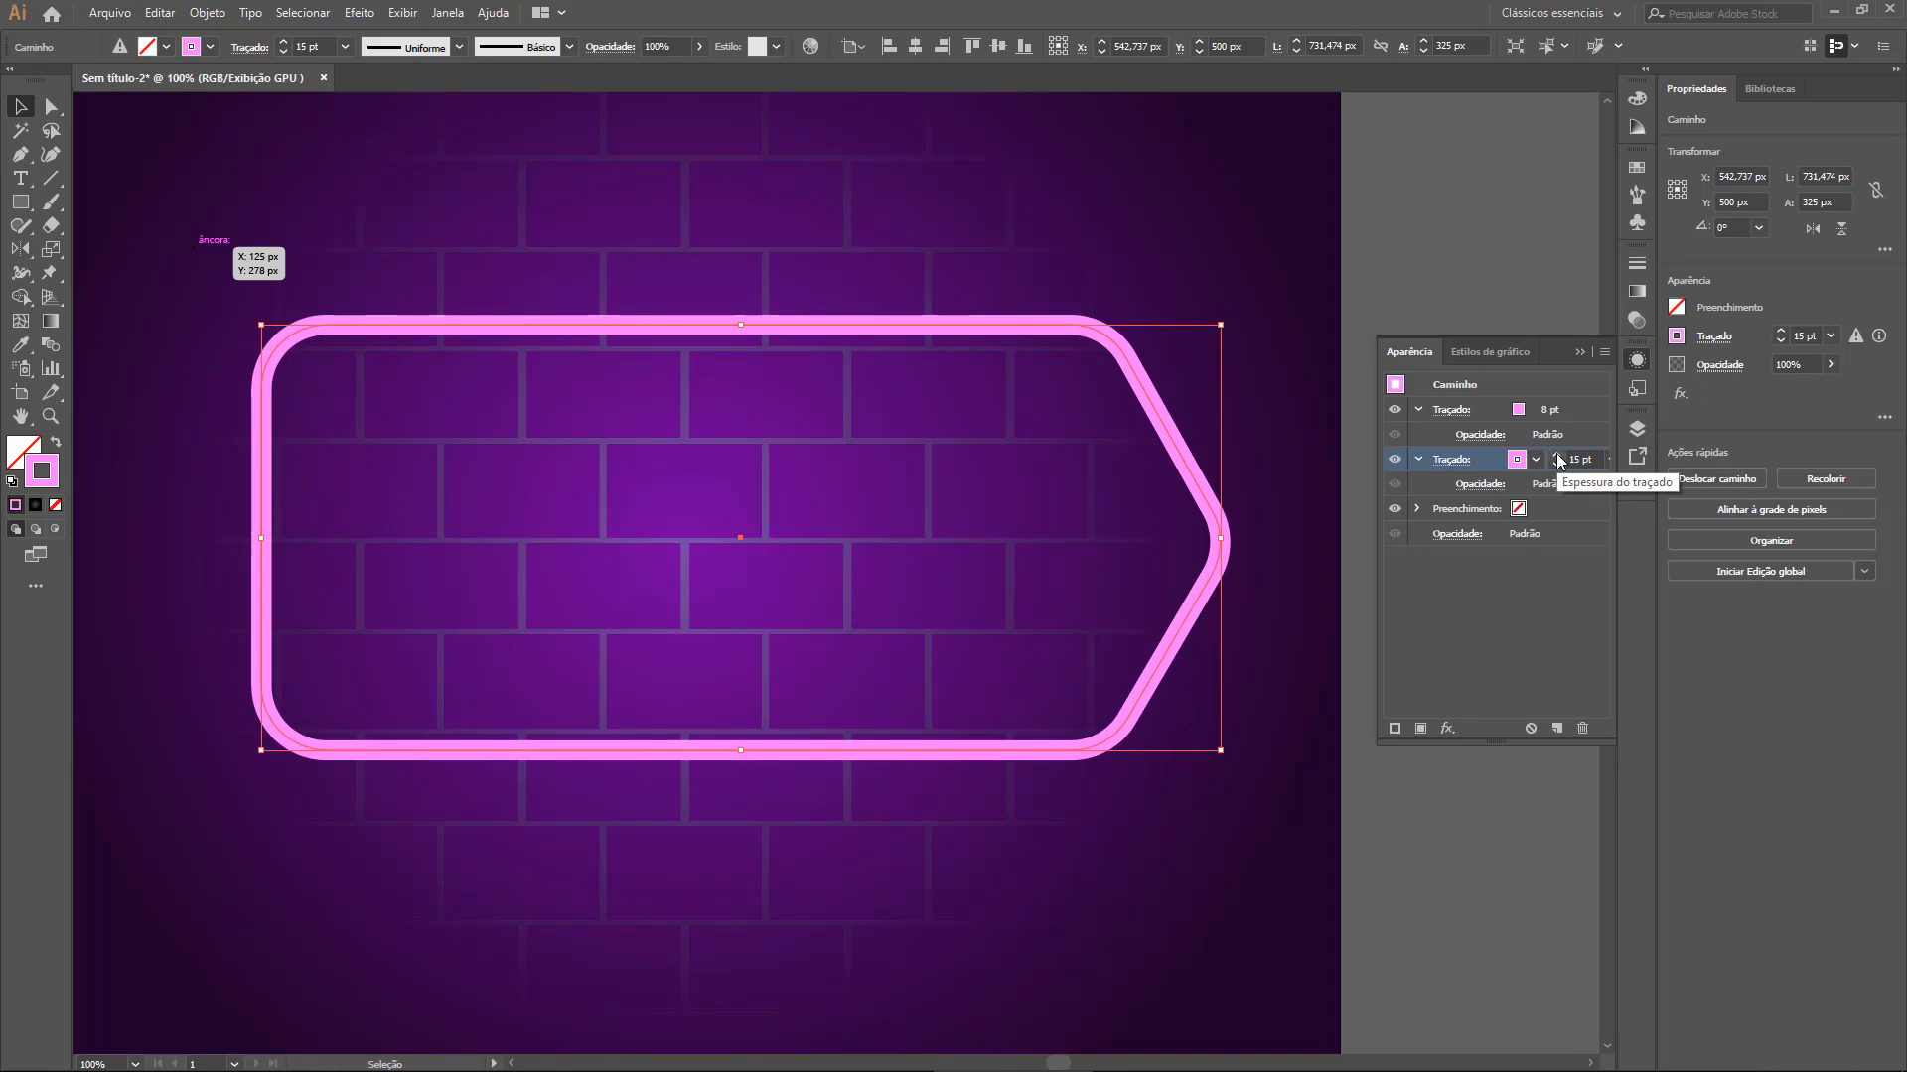
pyautogui.click(1557, 455)
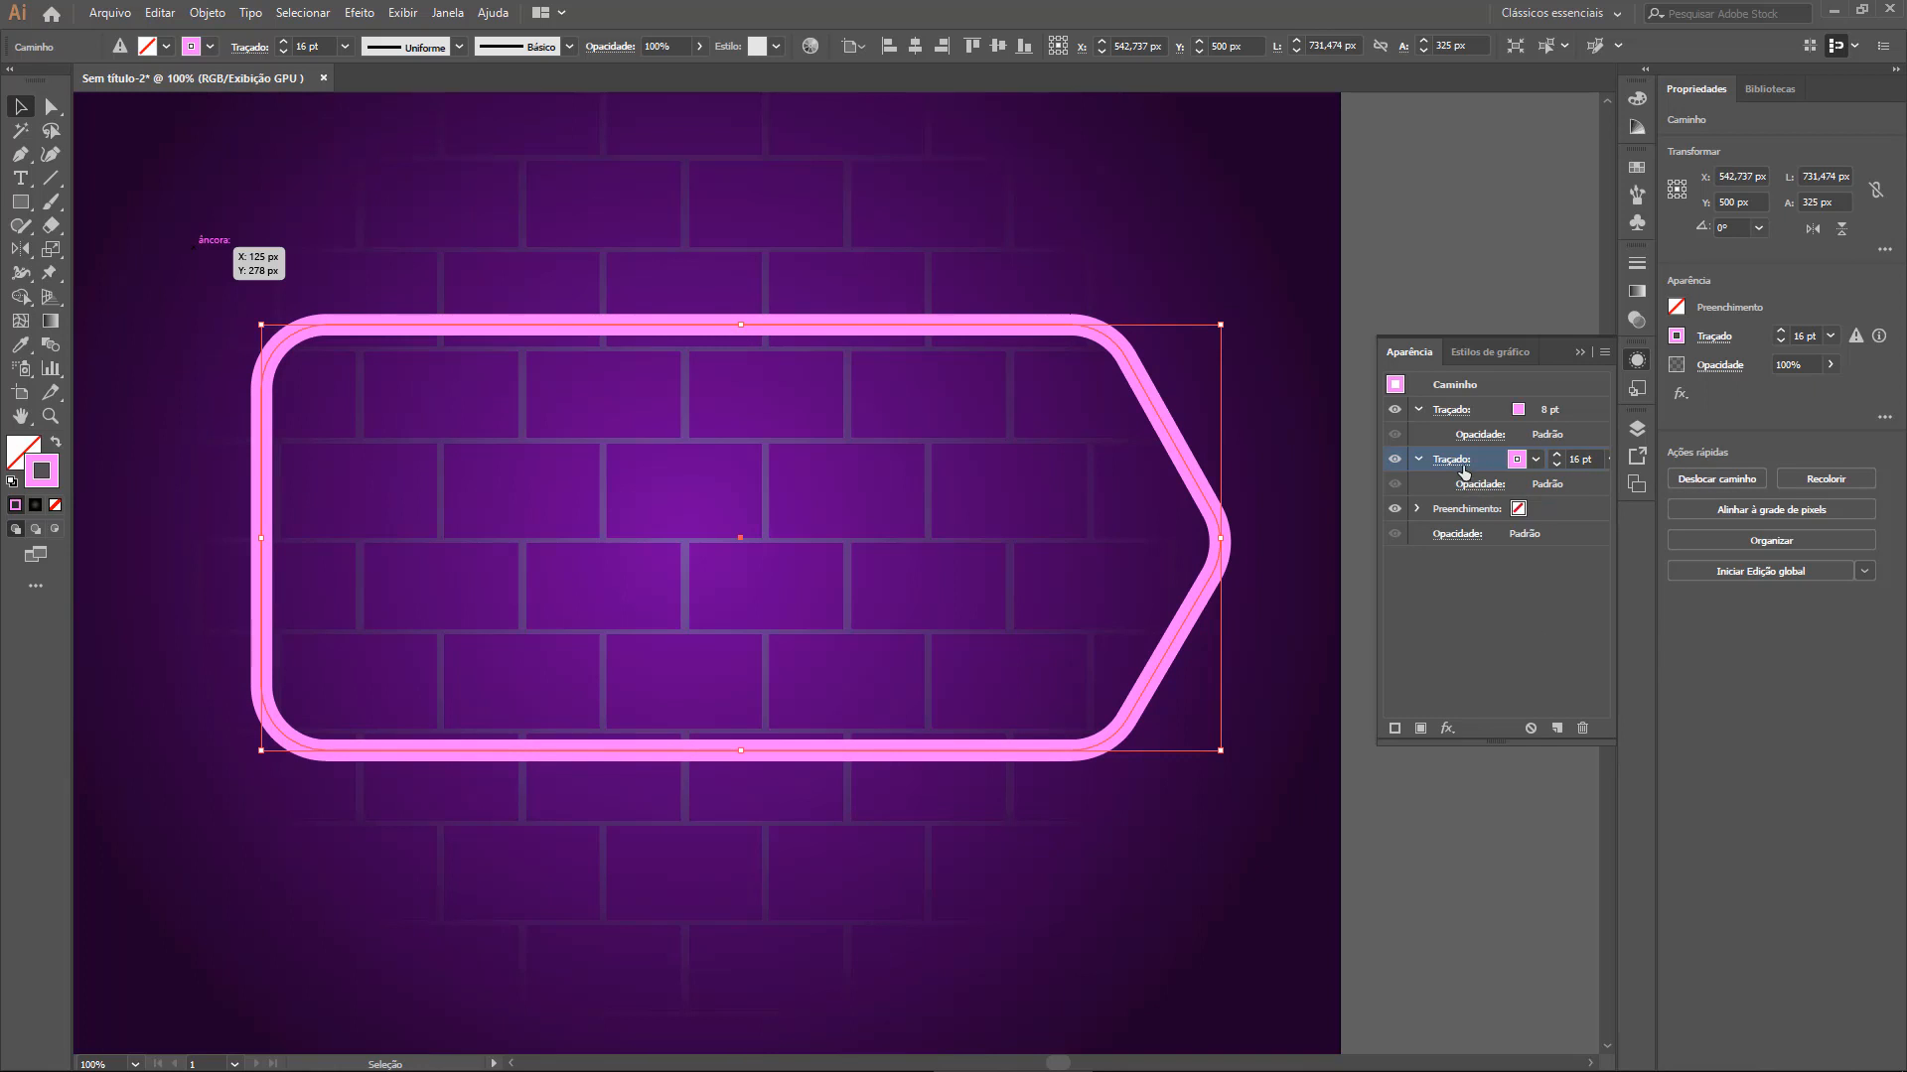
pyautogui.click(1639, 99)
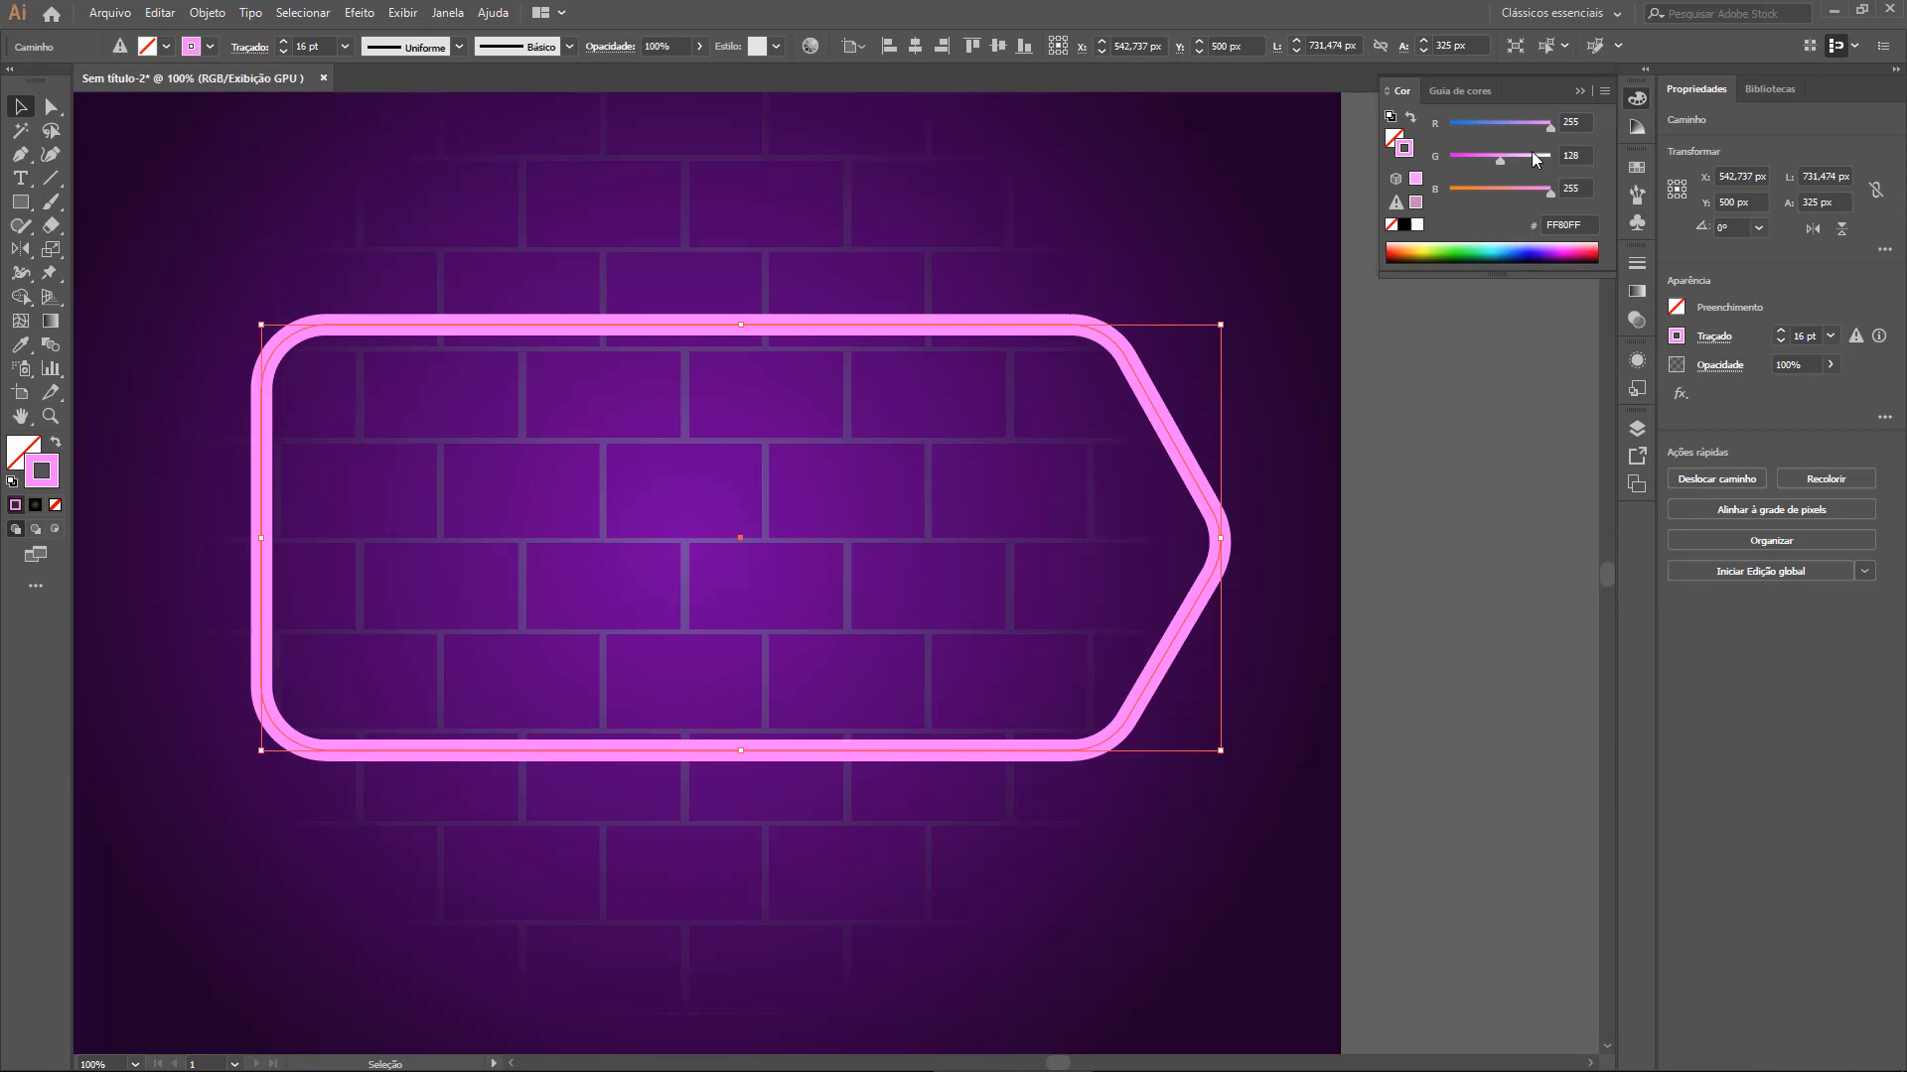
pyautogui.moveTo(1501, 160); pyautogui.dragTo(1442, 159)
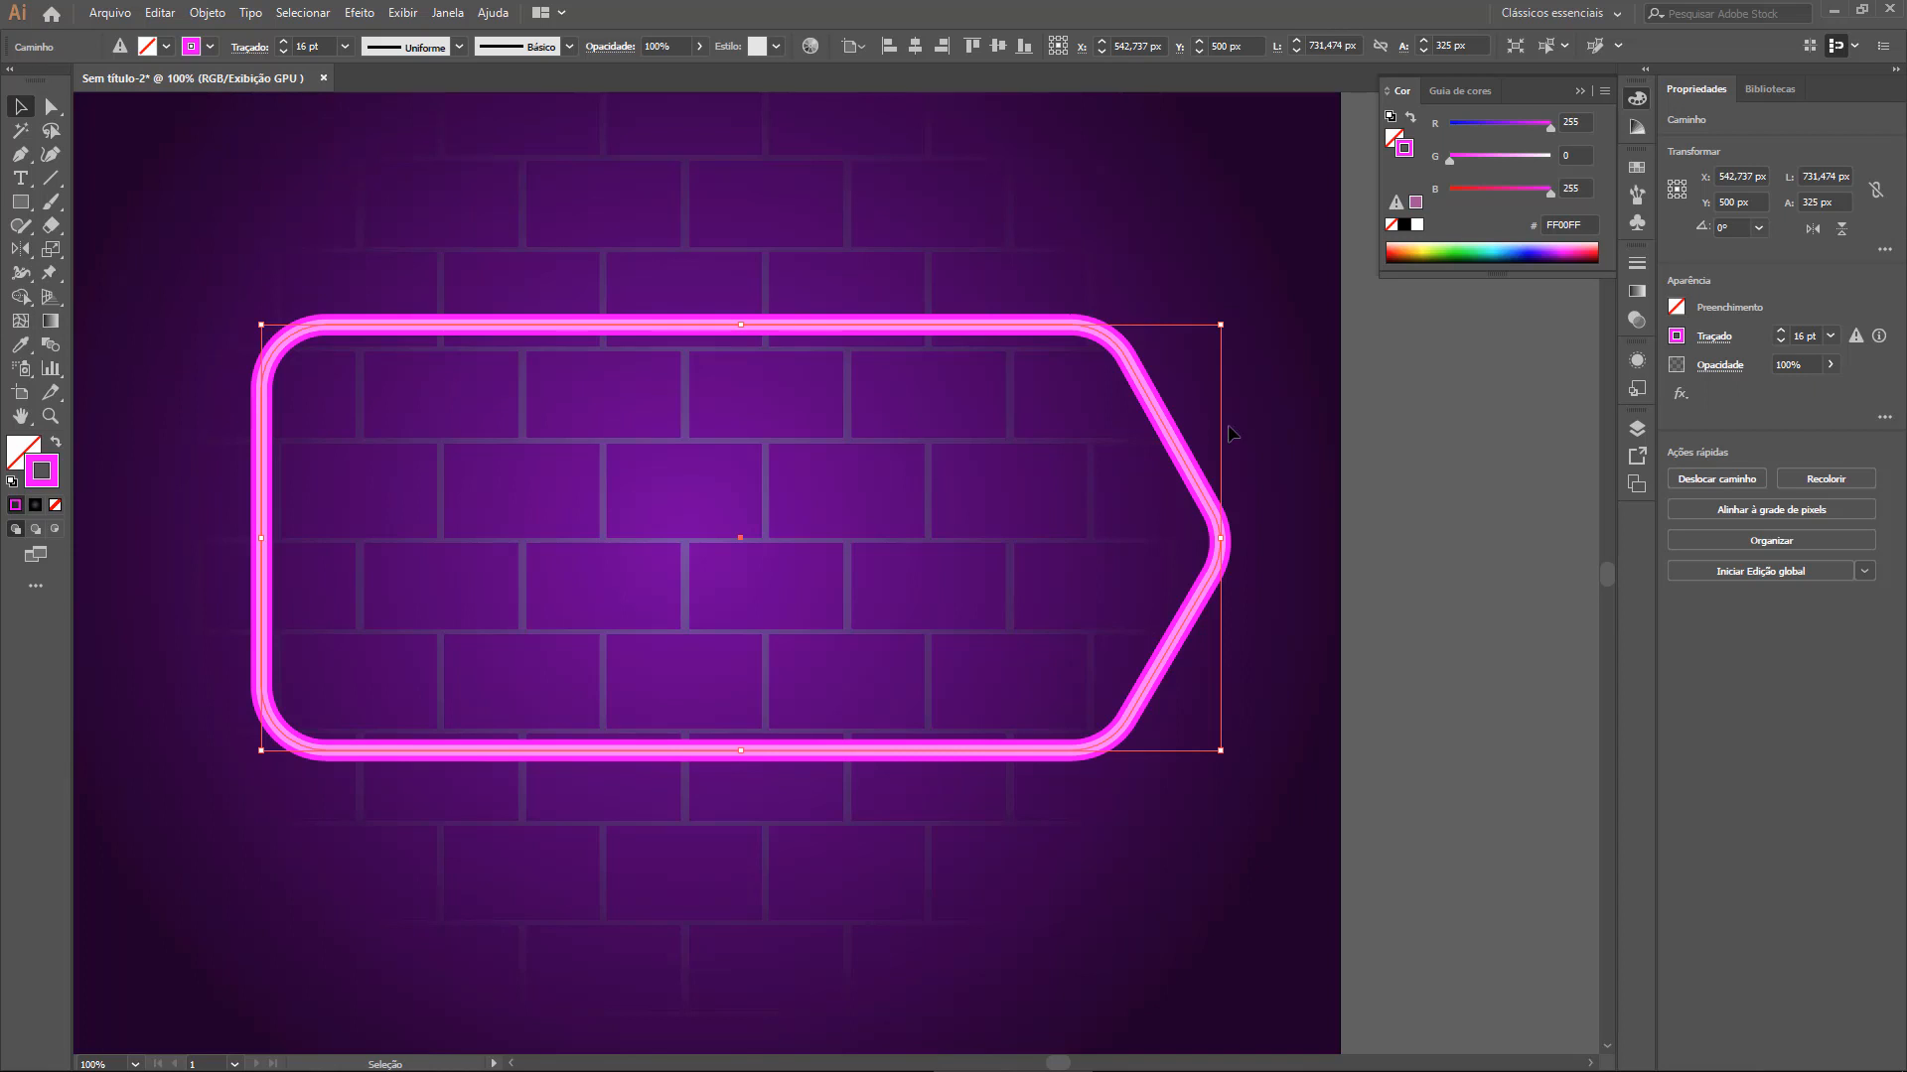
# Raise the arrow outline's lower magenta stroke to a weight of 18 pt and deselect the outline
pyautogui.click(1638, 262)
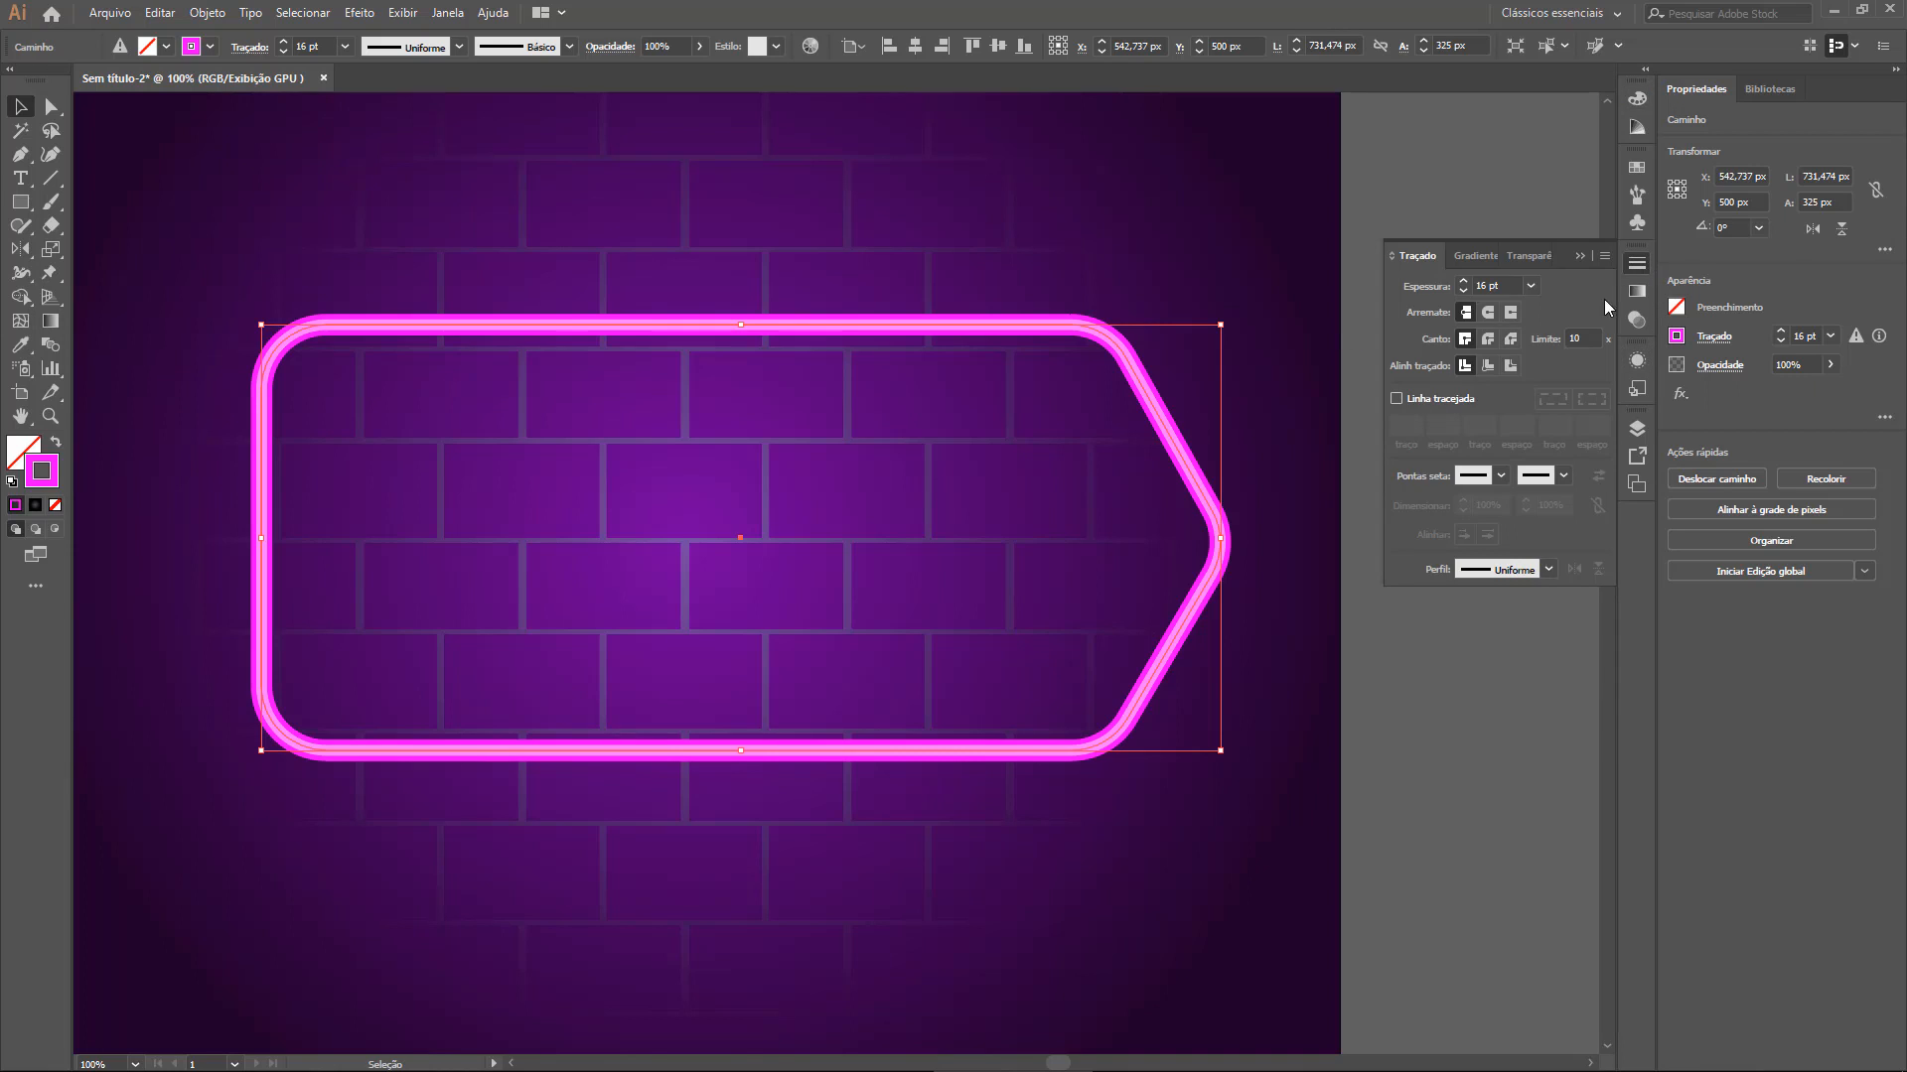
pyautogui.click(1636, 322)
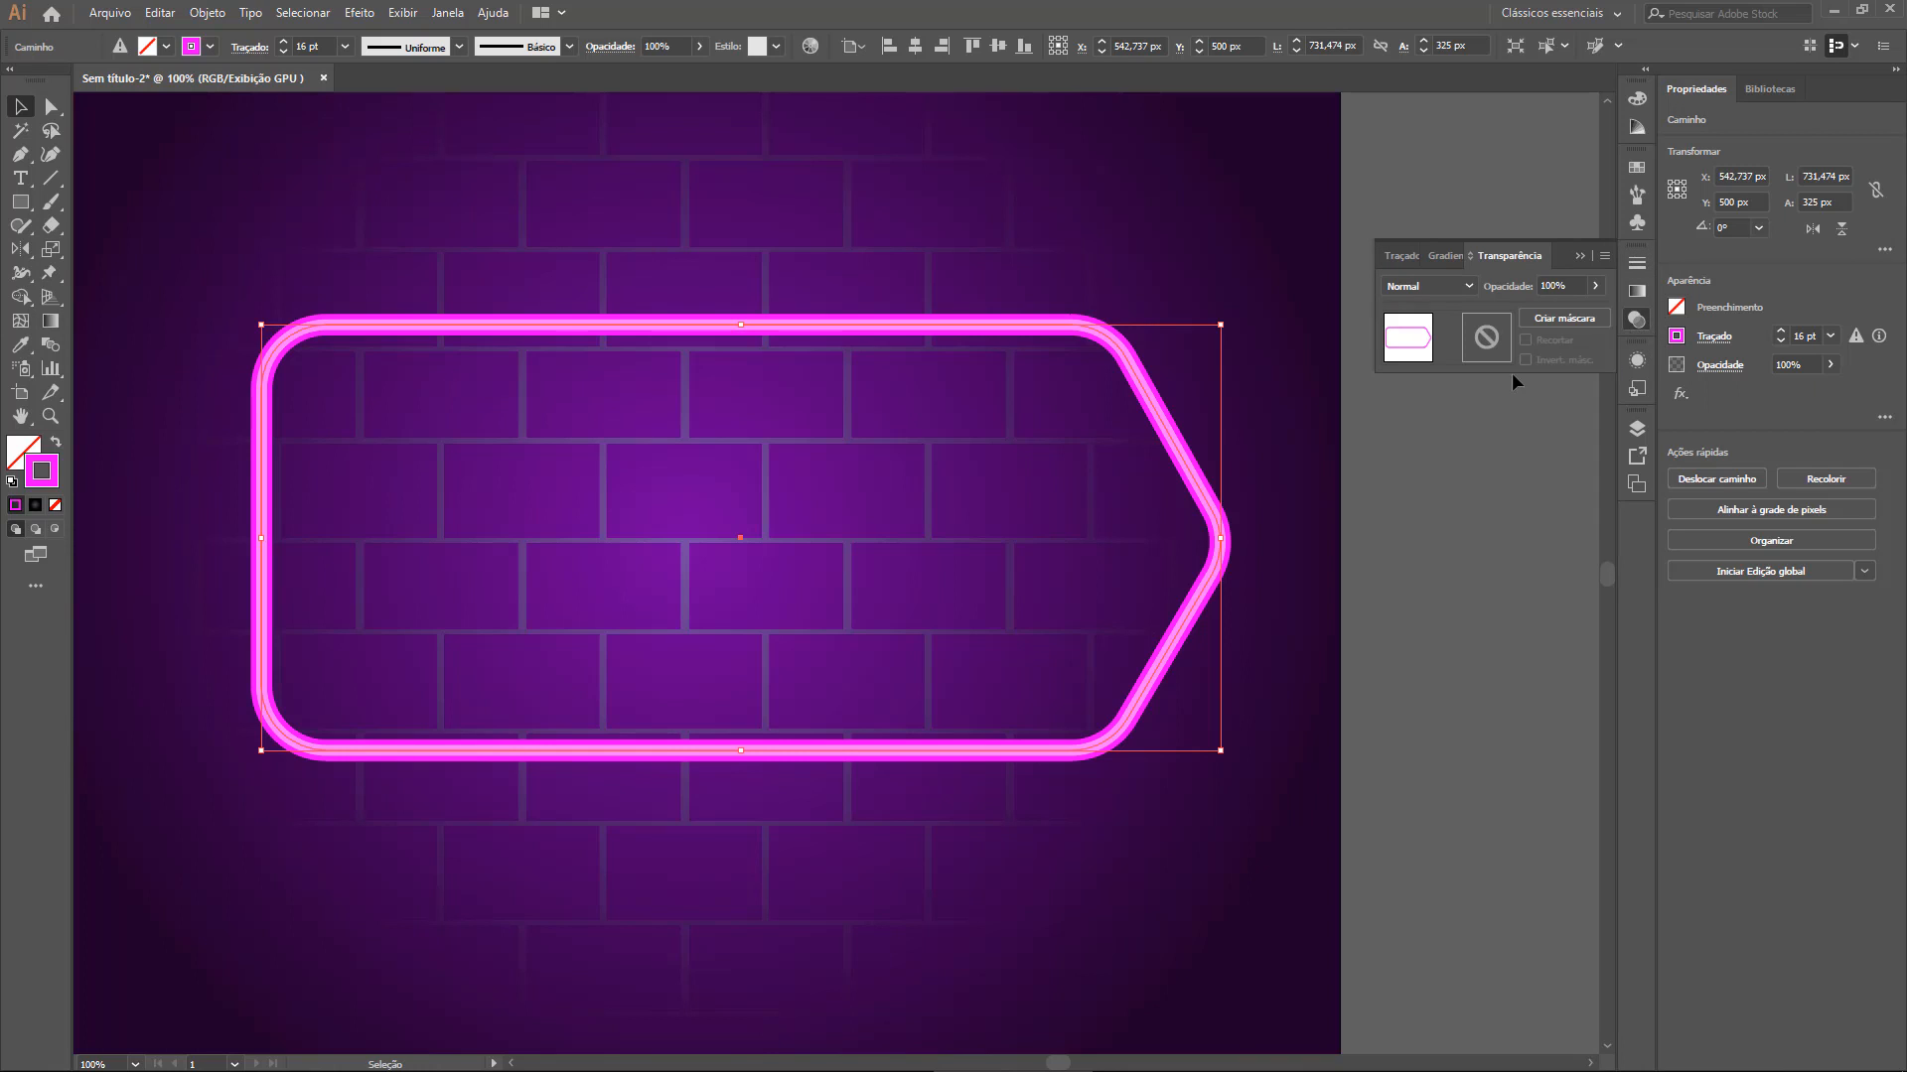
pyautogui.click(1639, 359)
pyautogui.click(1556, 454)
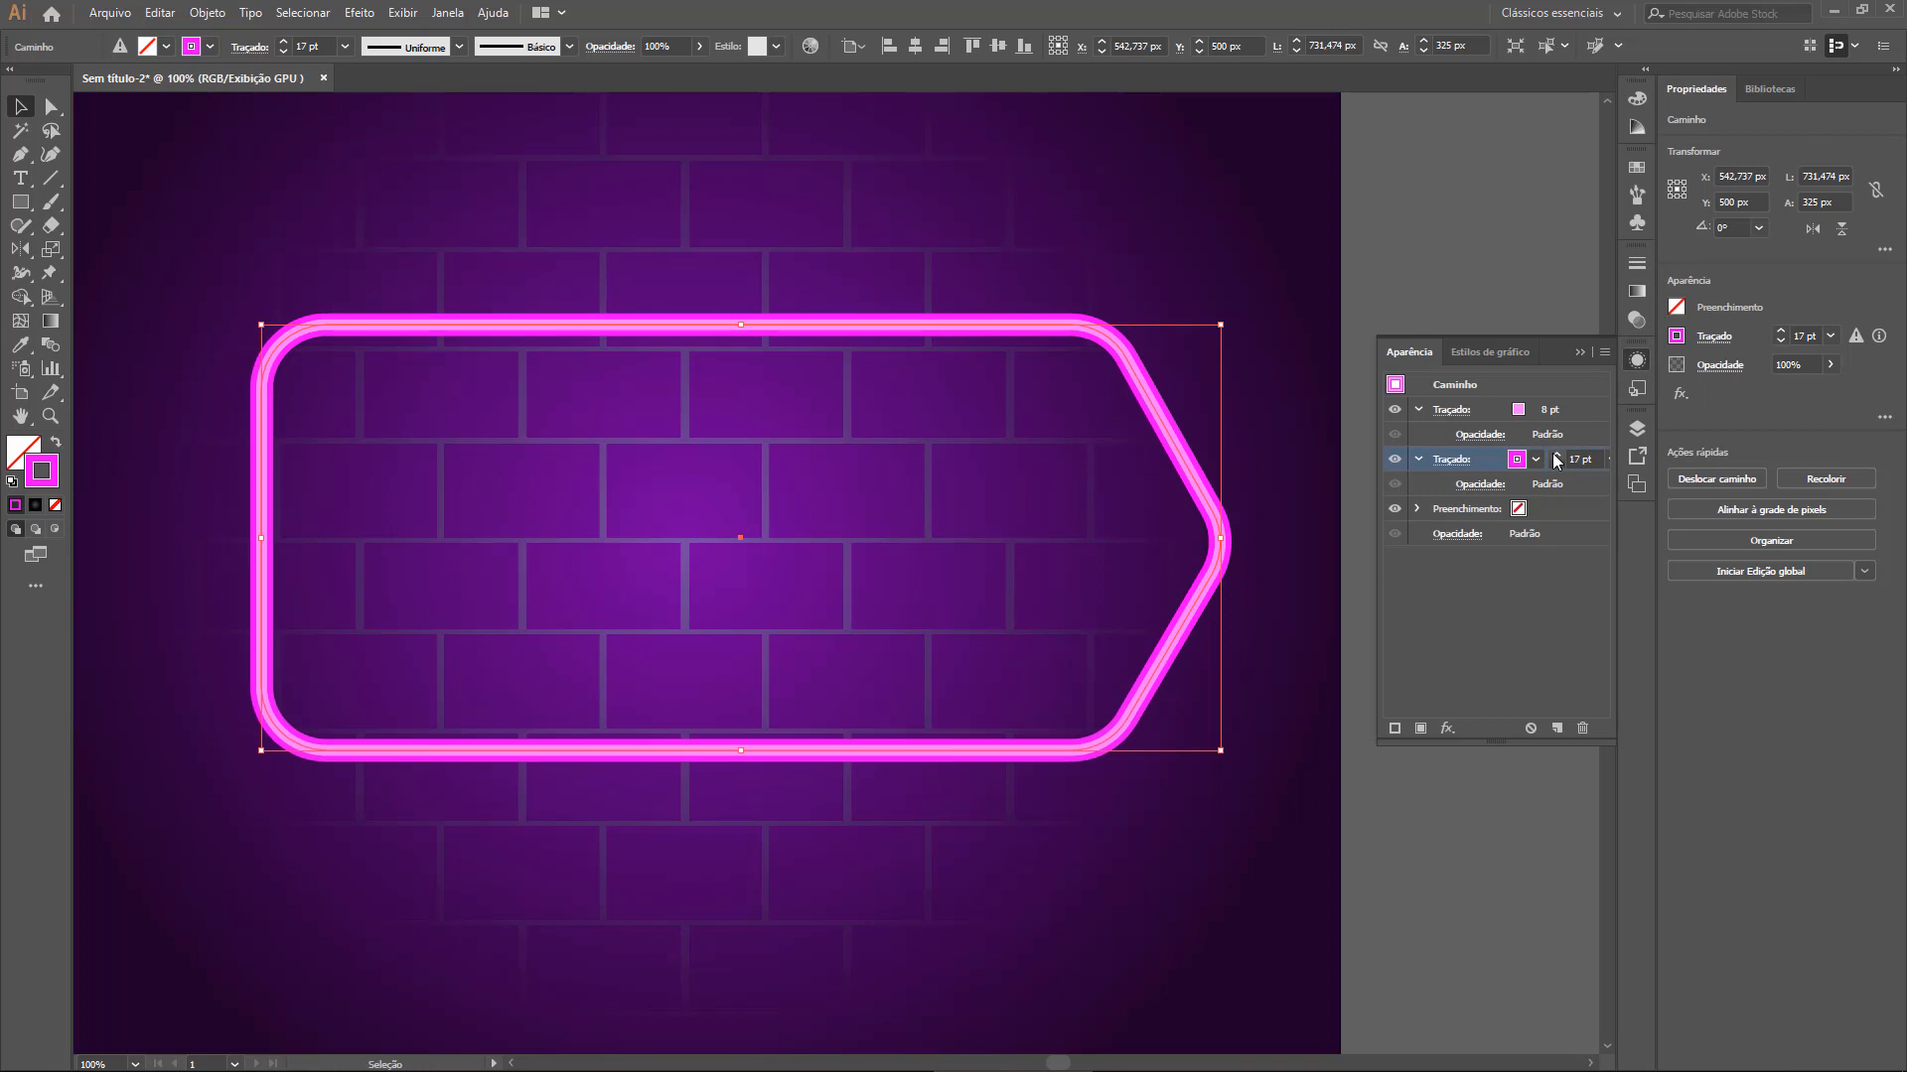
pyautogui.click(1556, 454)
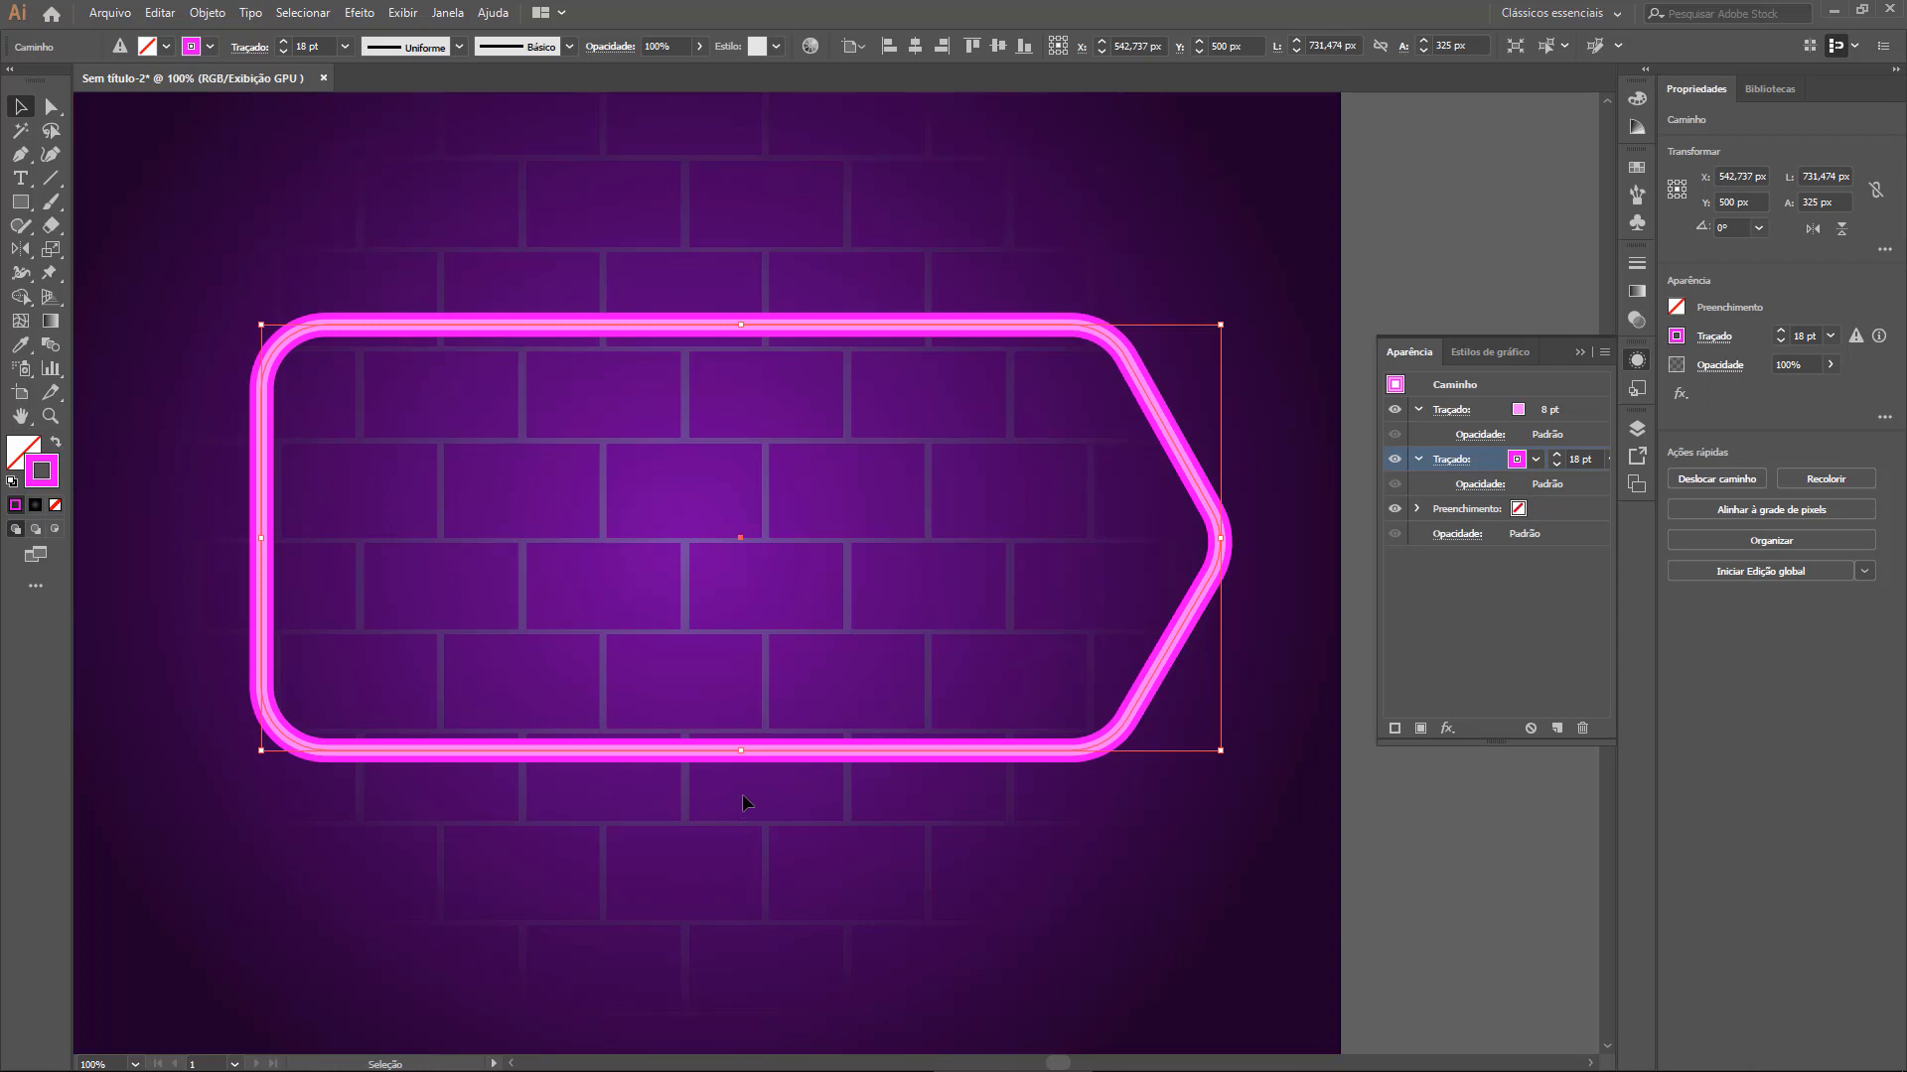
pyautogui.click(1432, 867)
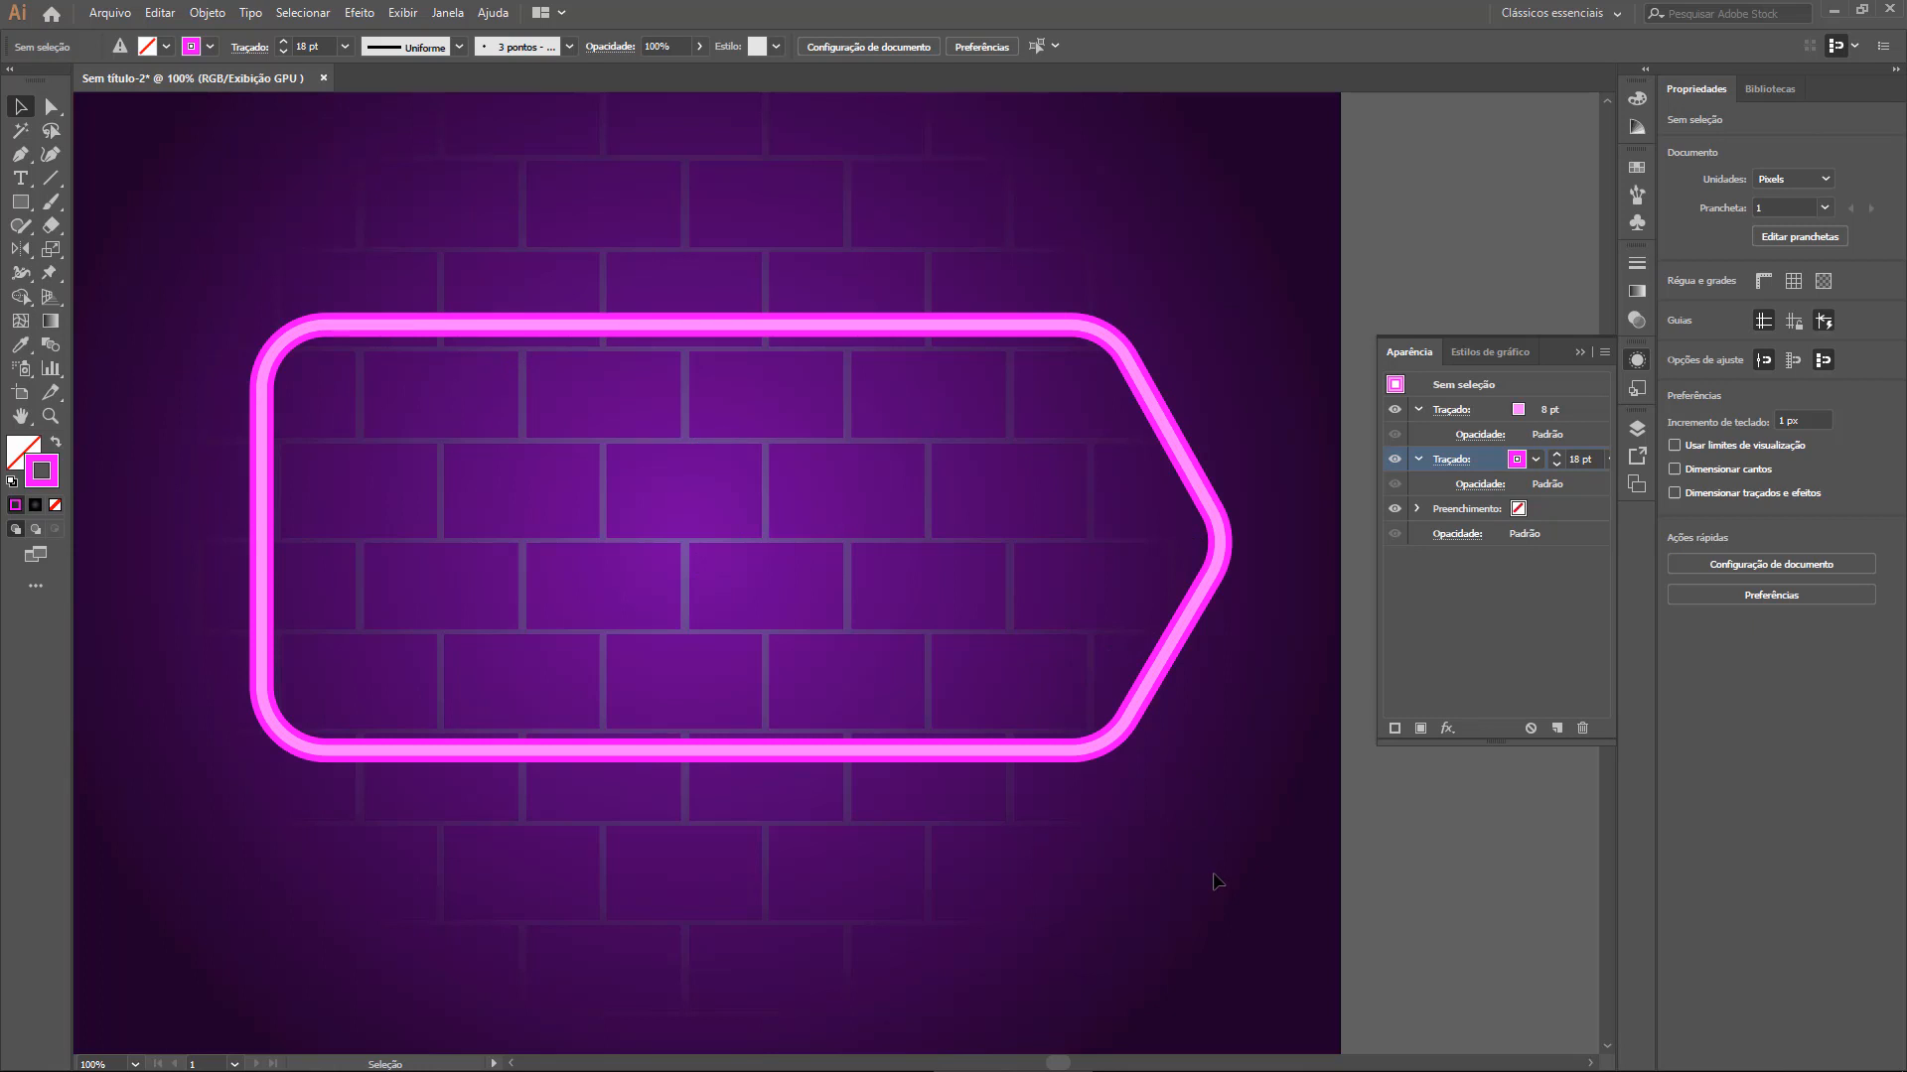
# Reduce the arrow outline's upper light pink stroke to a weight of 6 pt
pyautogui.click(1139, 376)
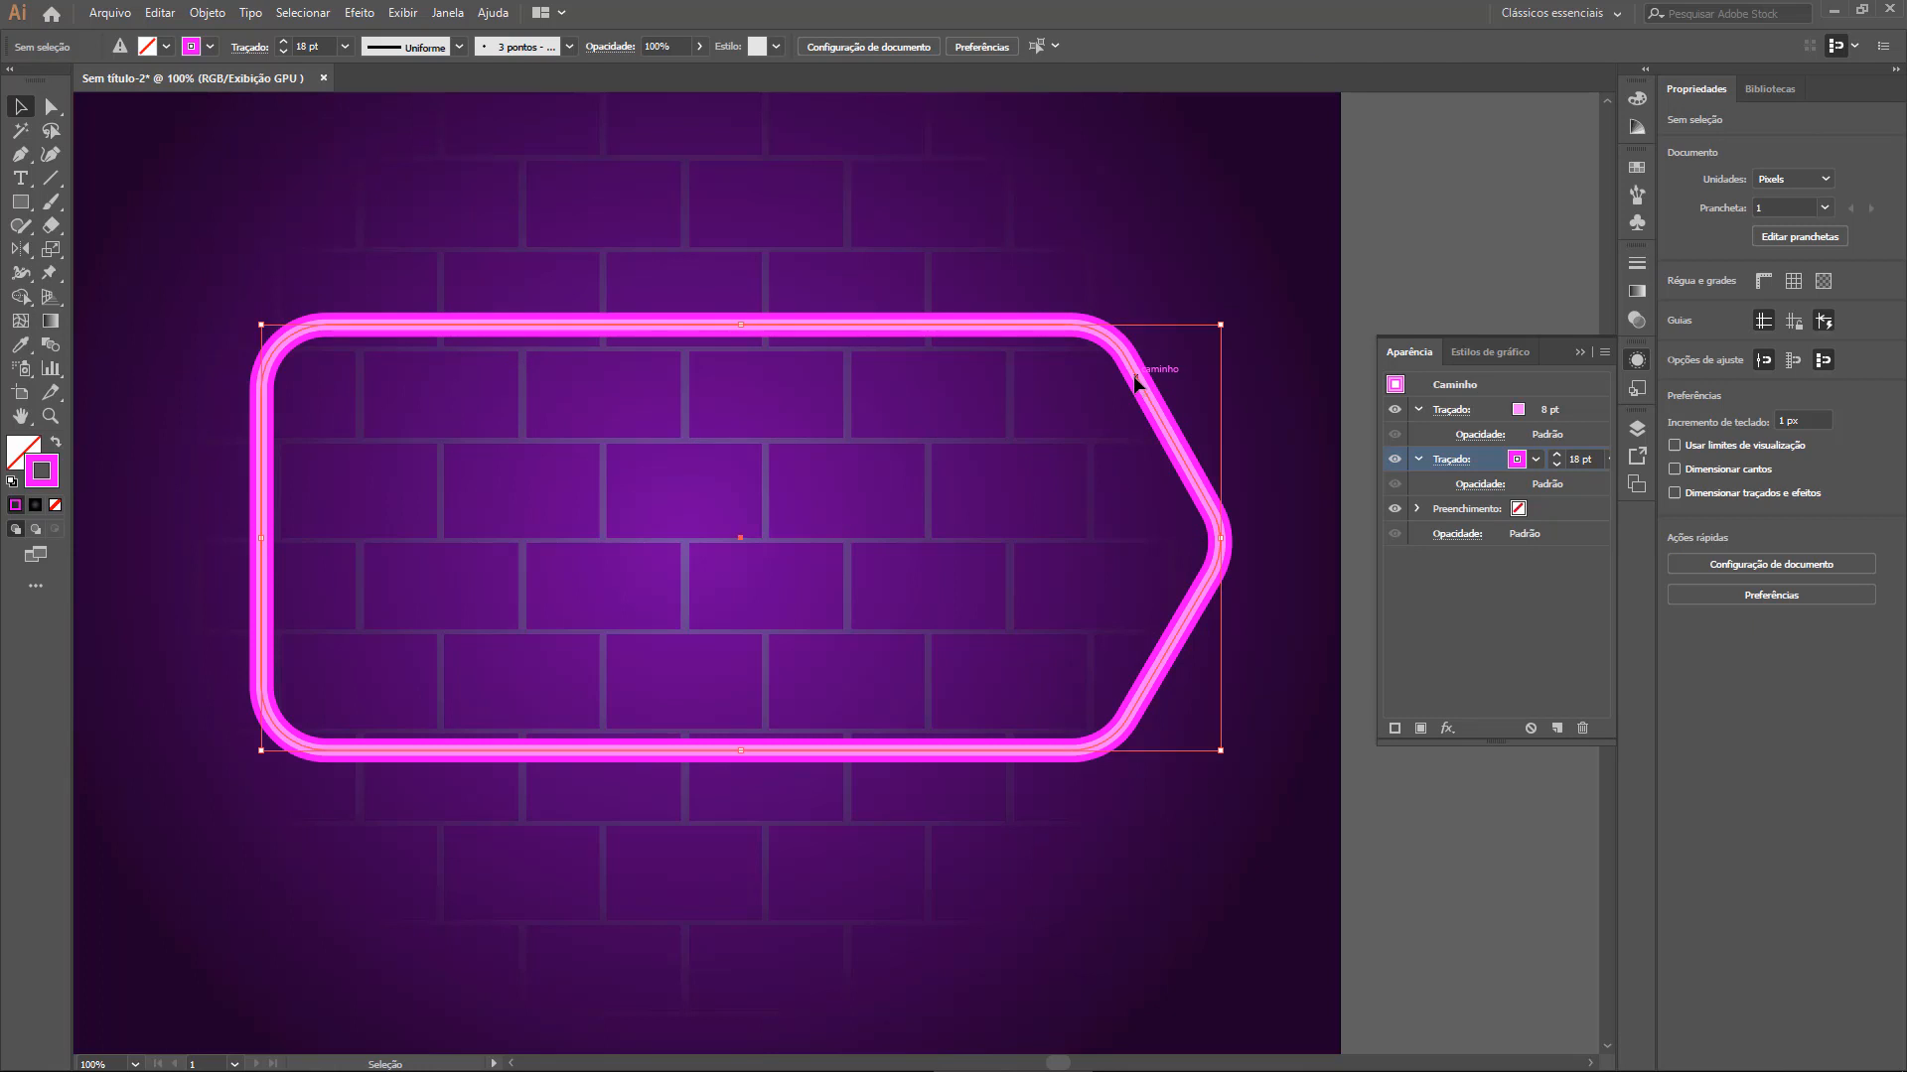
pyautogui.click(1527, 409)
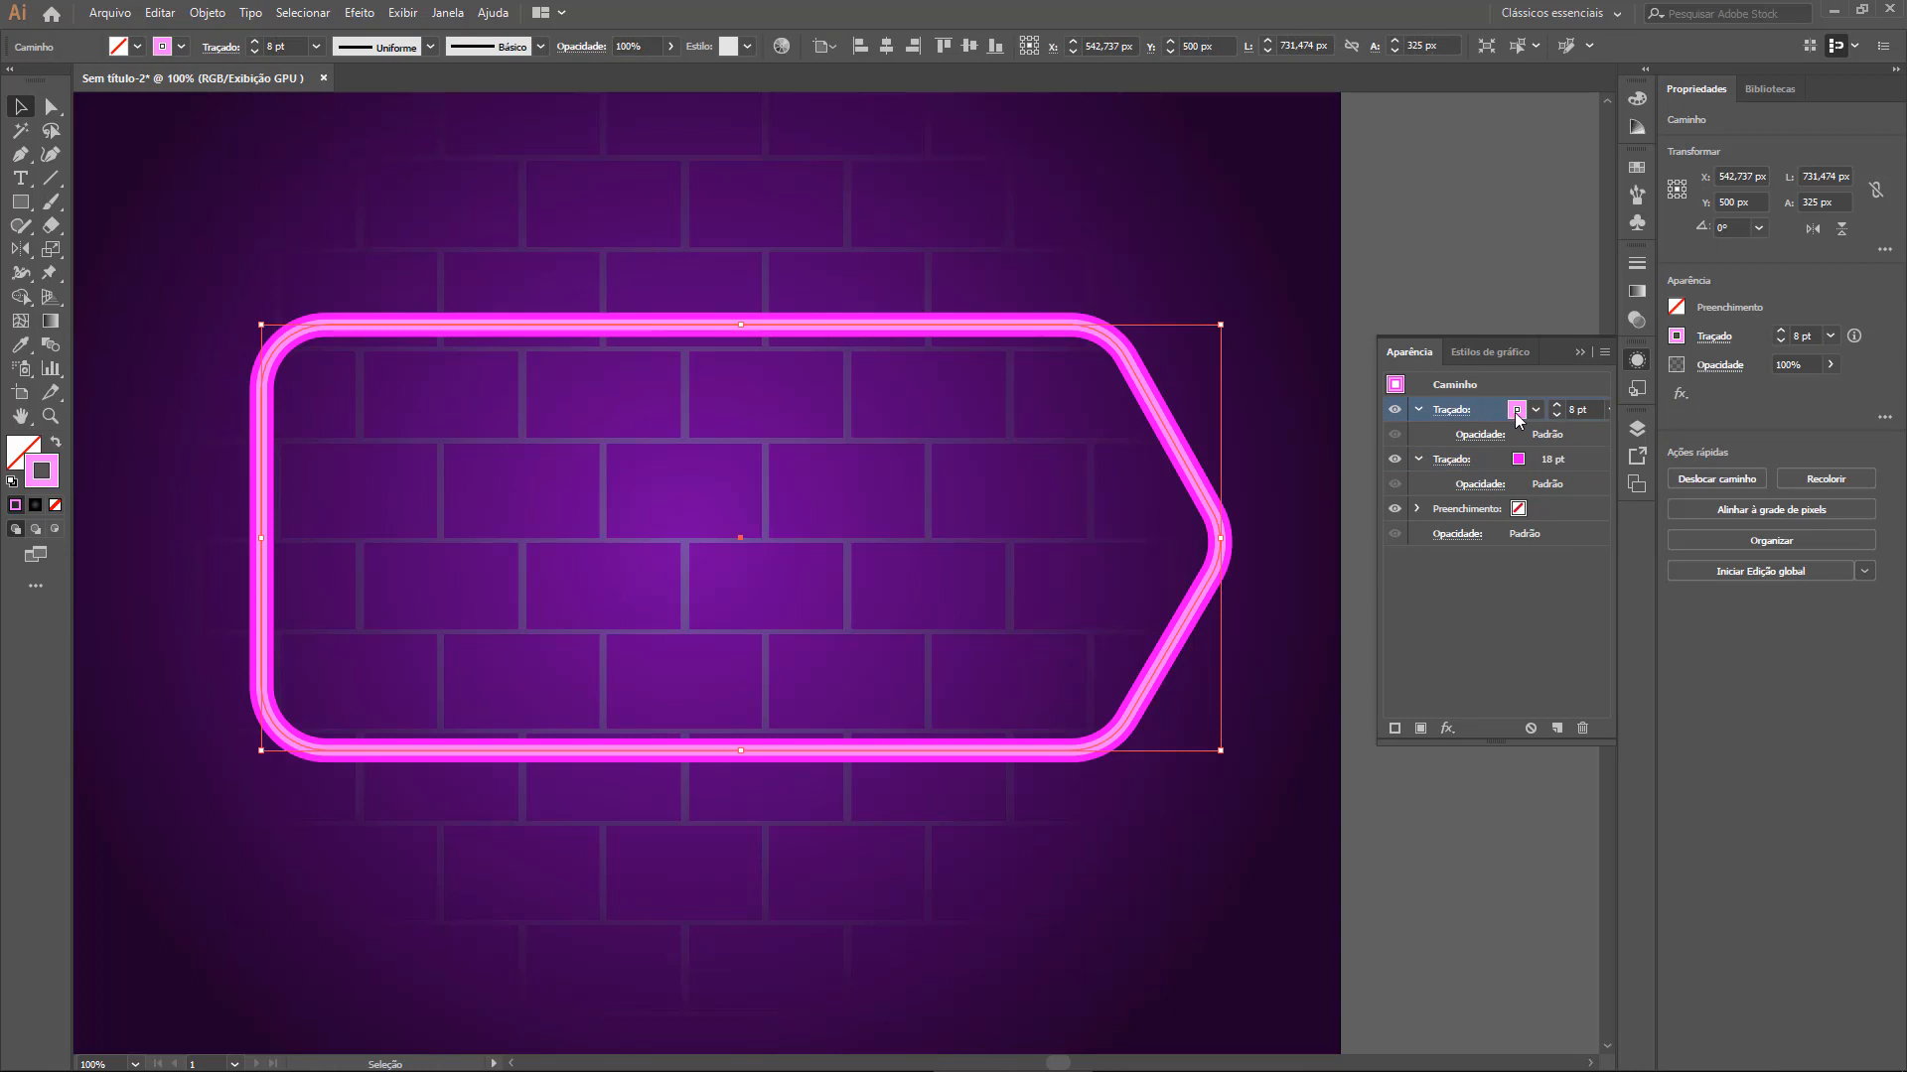
pyautogui.click(1557, 415)
pyautogui.click(1557, 415)
pyautogui.click(1445, 760)
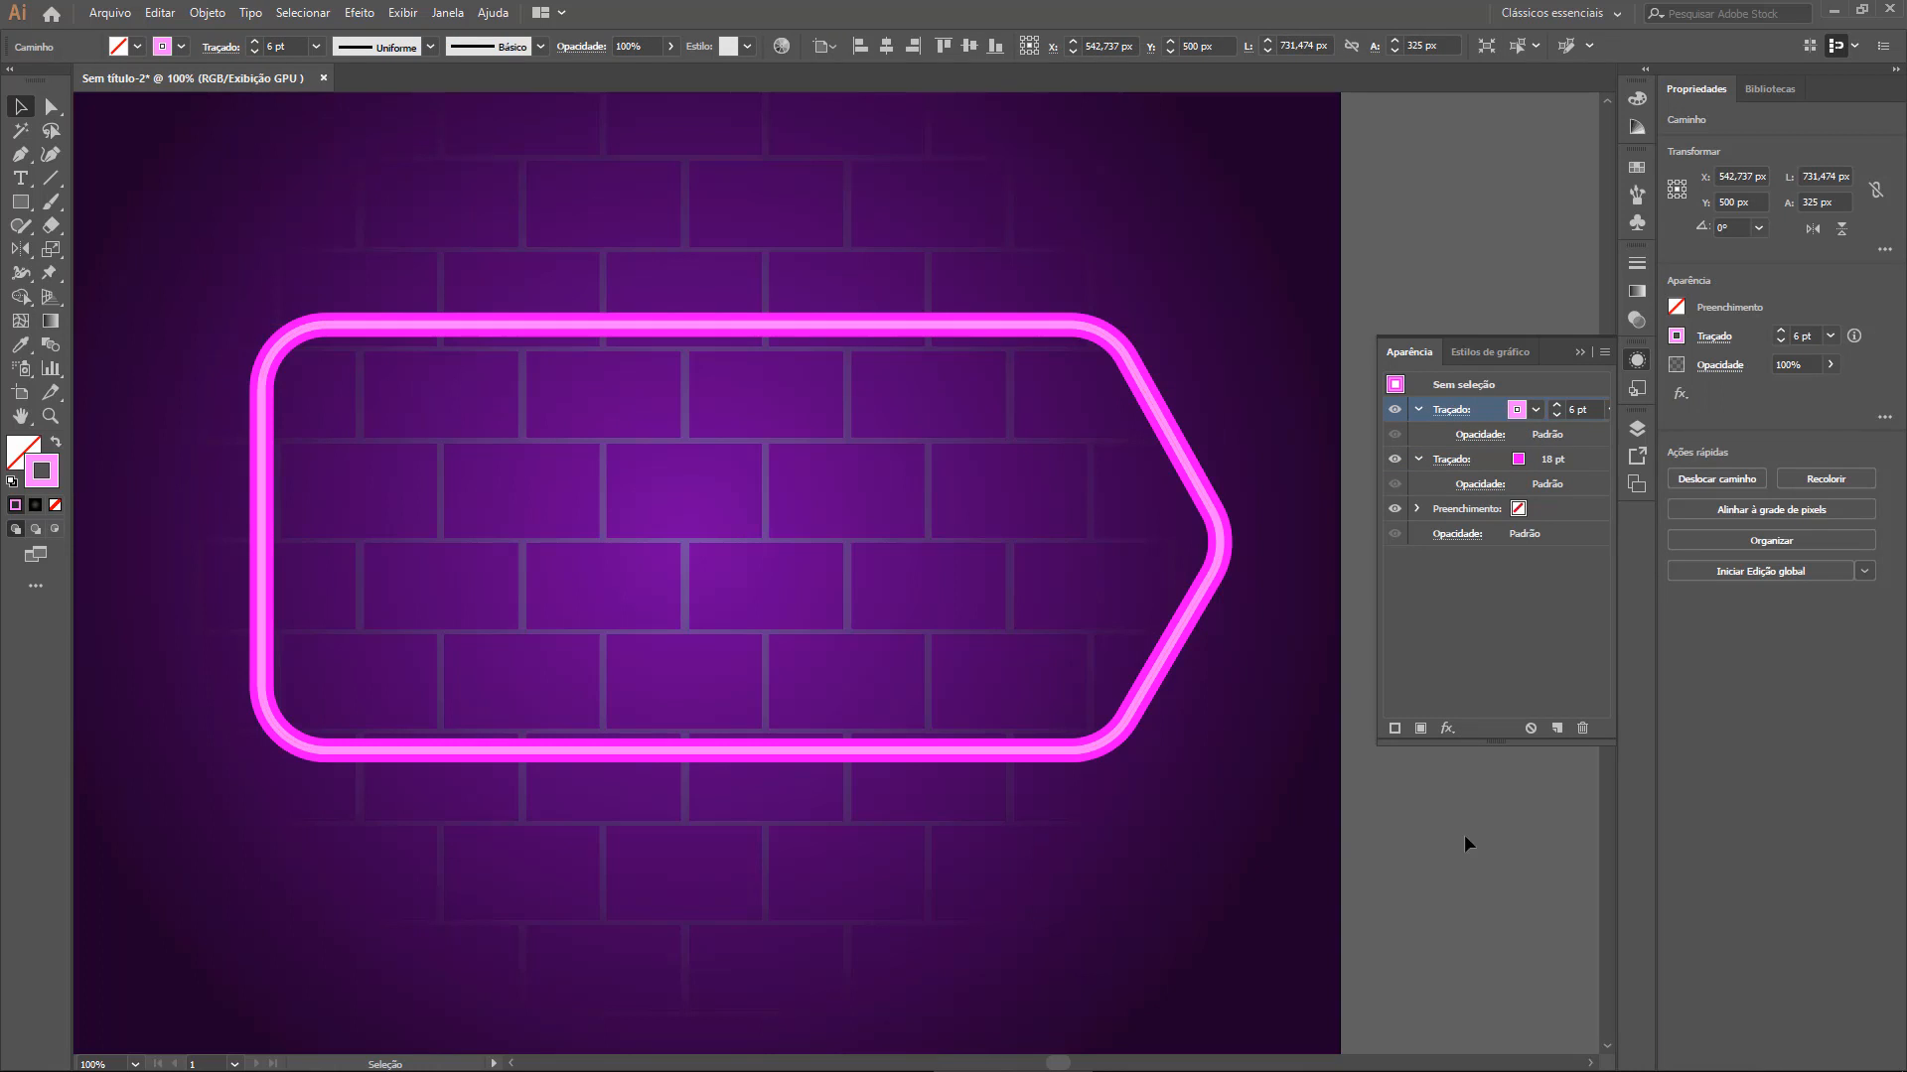
# Set the weight of the arrow outline's lower magenta stroke to 16 pt
pyautogui.click(1184, 449)
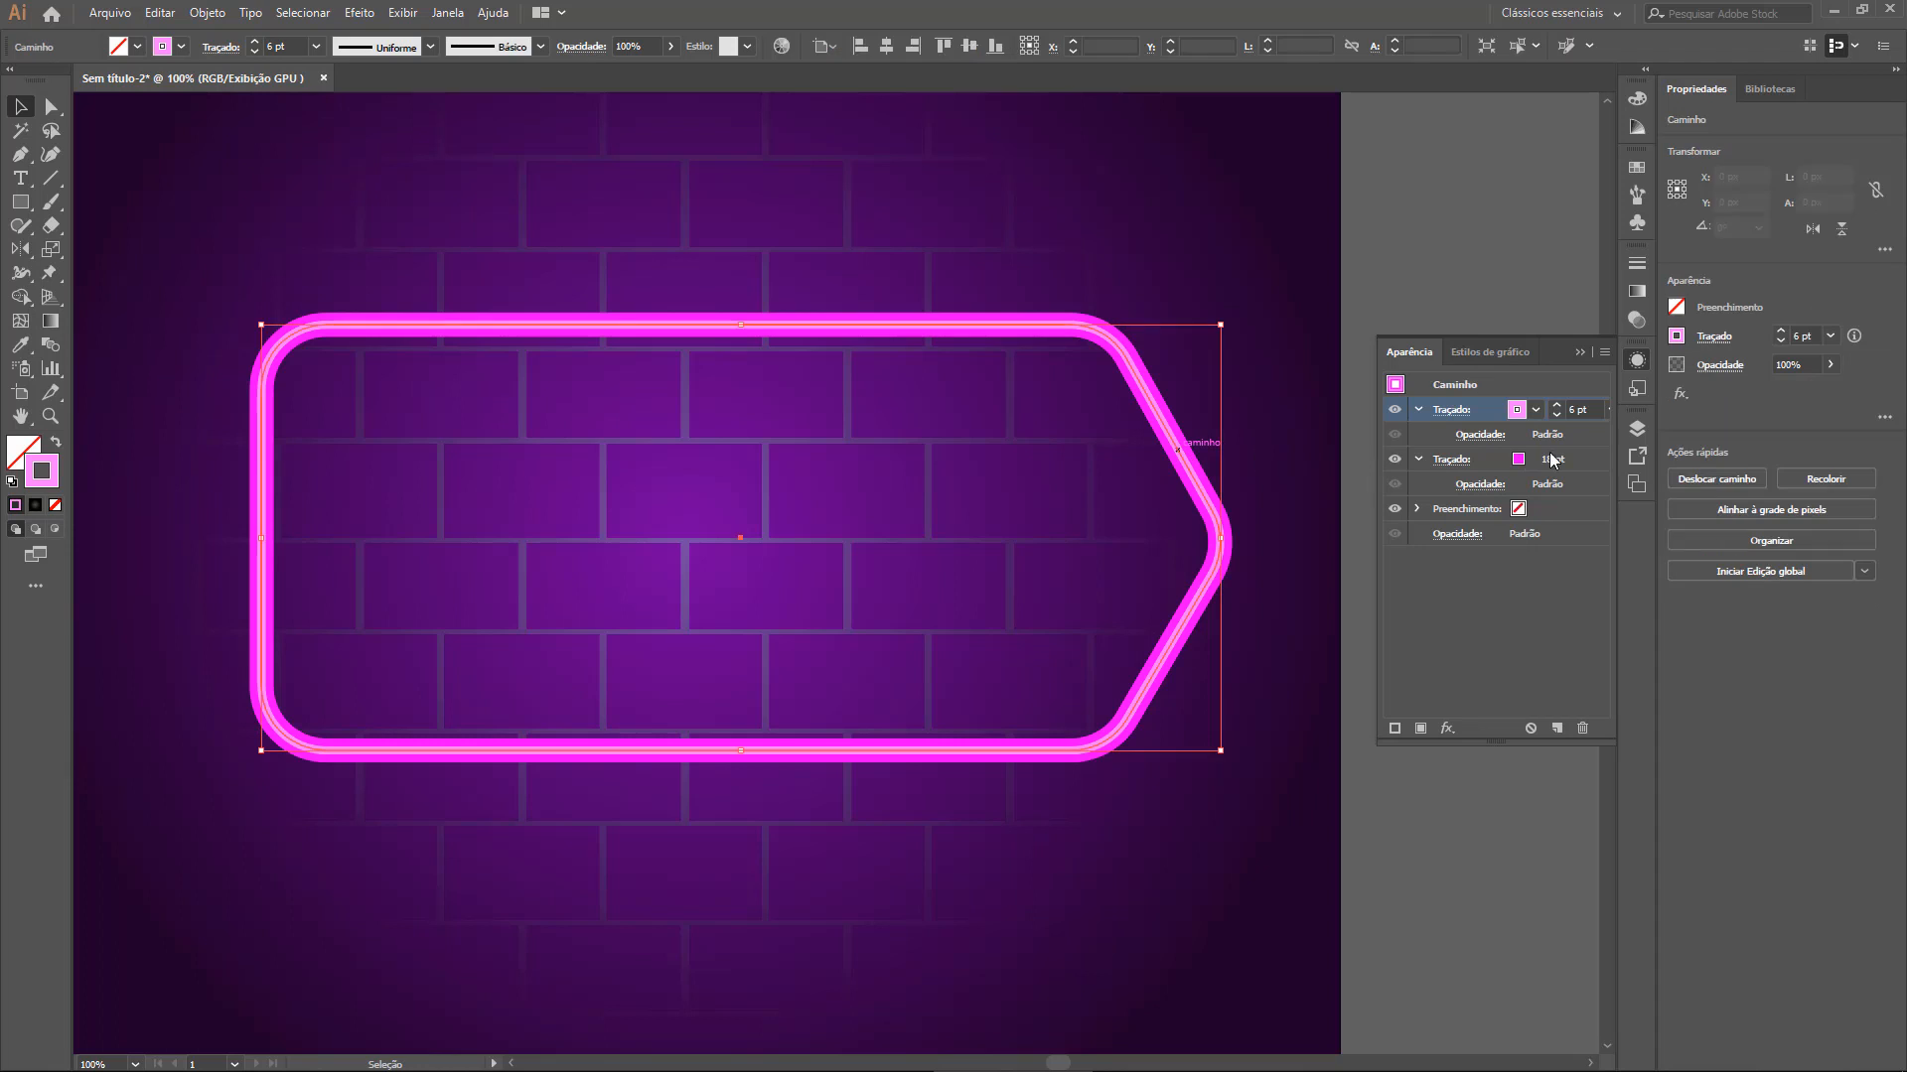
pyautogui.click(1452, 460)
pyautogui.click(1557, 465)
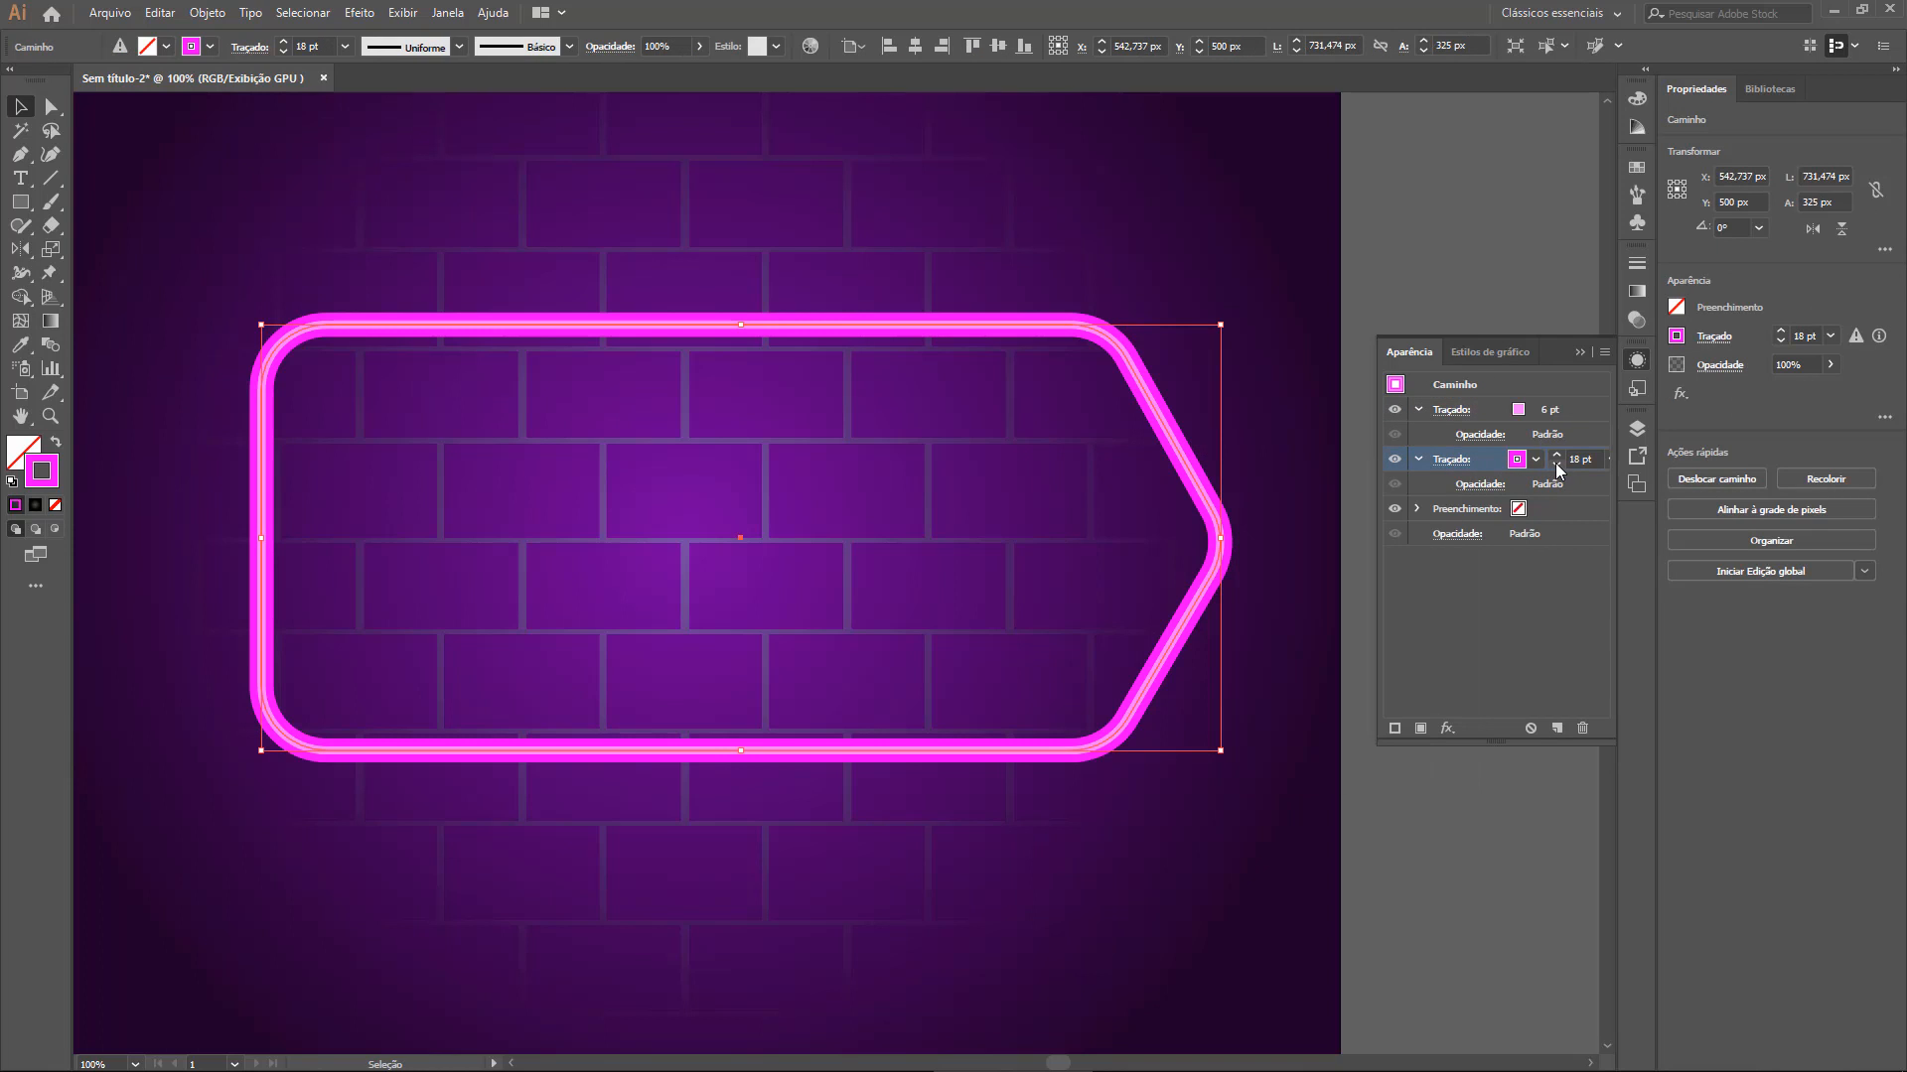
pyautogui.click(1557, 465)
pyautogui.click(1557, 465)
pyautogui.click(1483, 918)
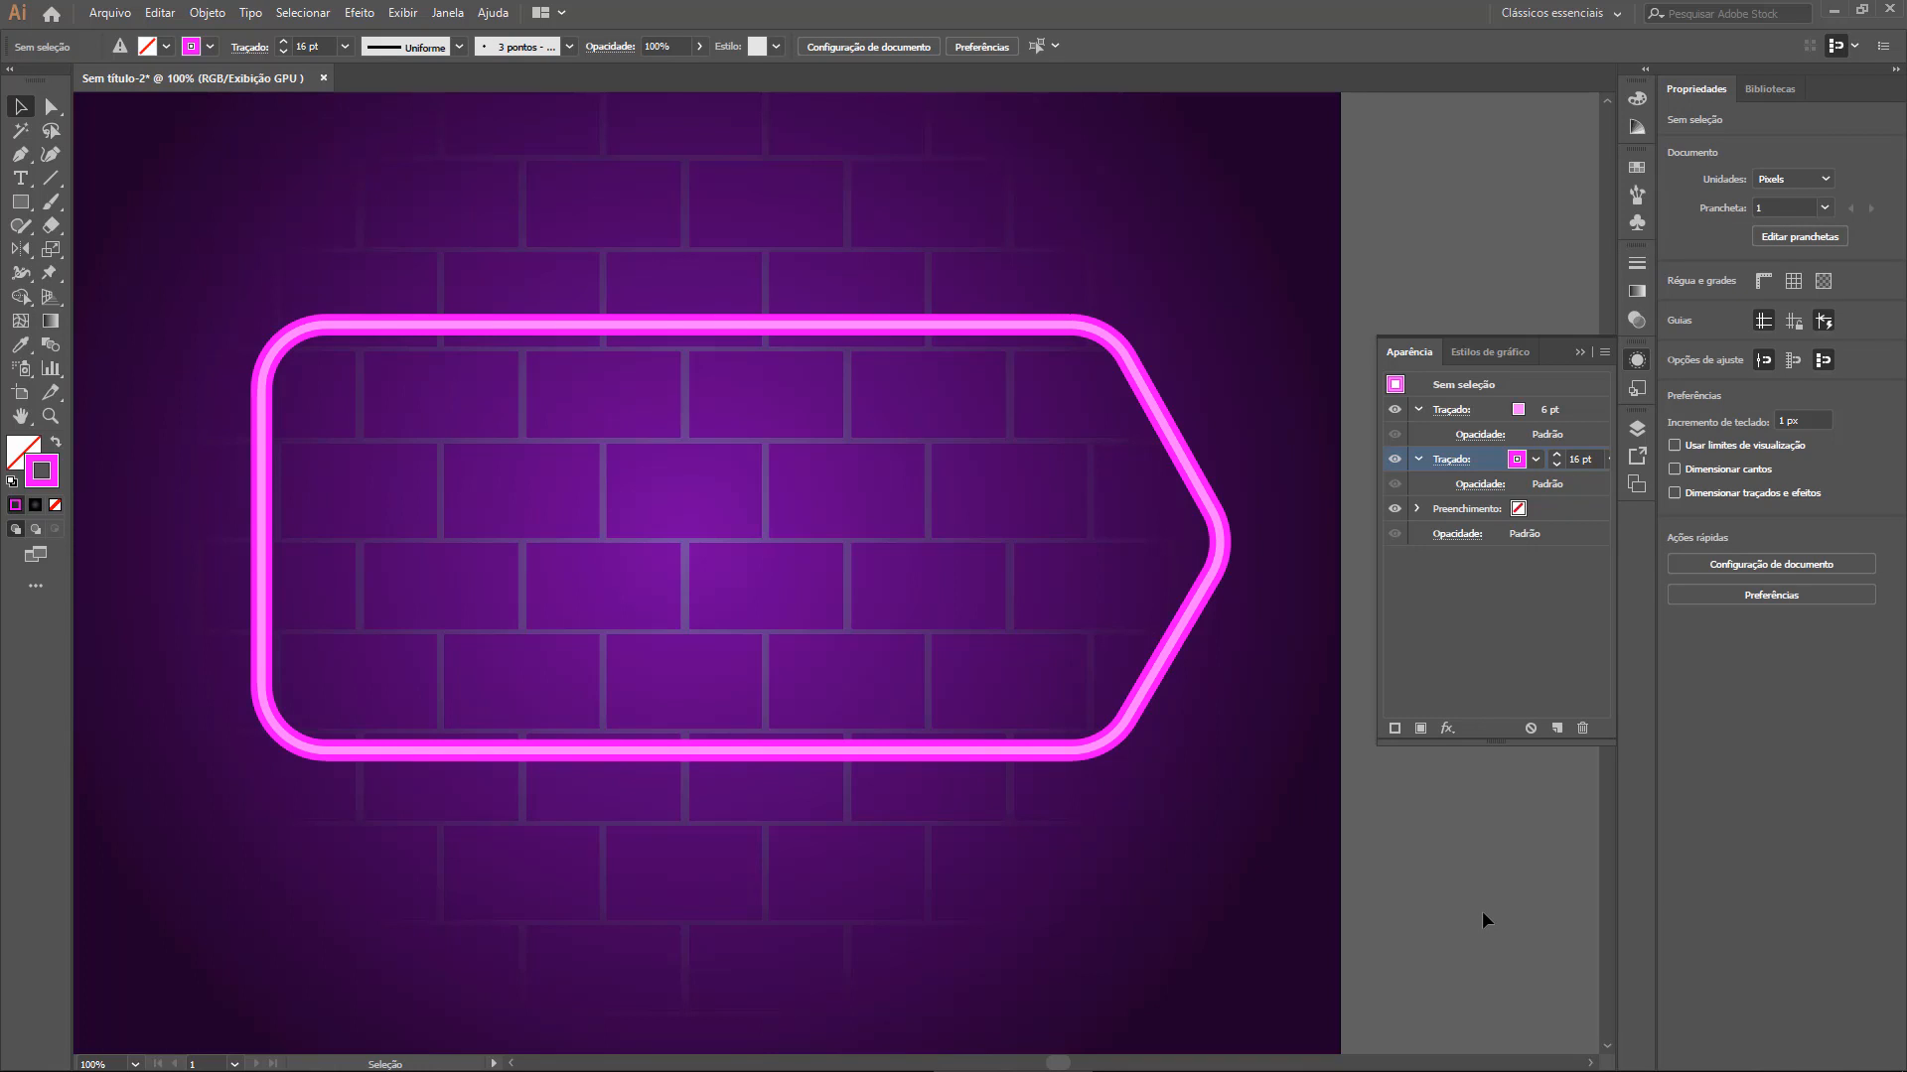
# Place a copy of the arrow outline behind it with default white fill and black stroke, and offset it to X 553.737 px, Y 513 px
pyautogui.click(677, 324)
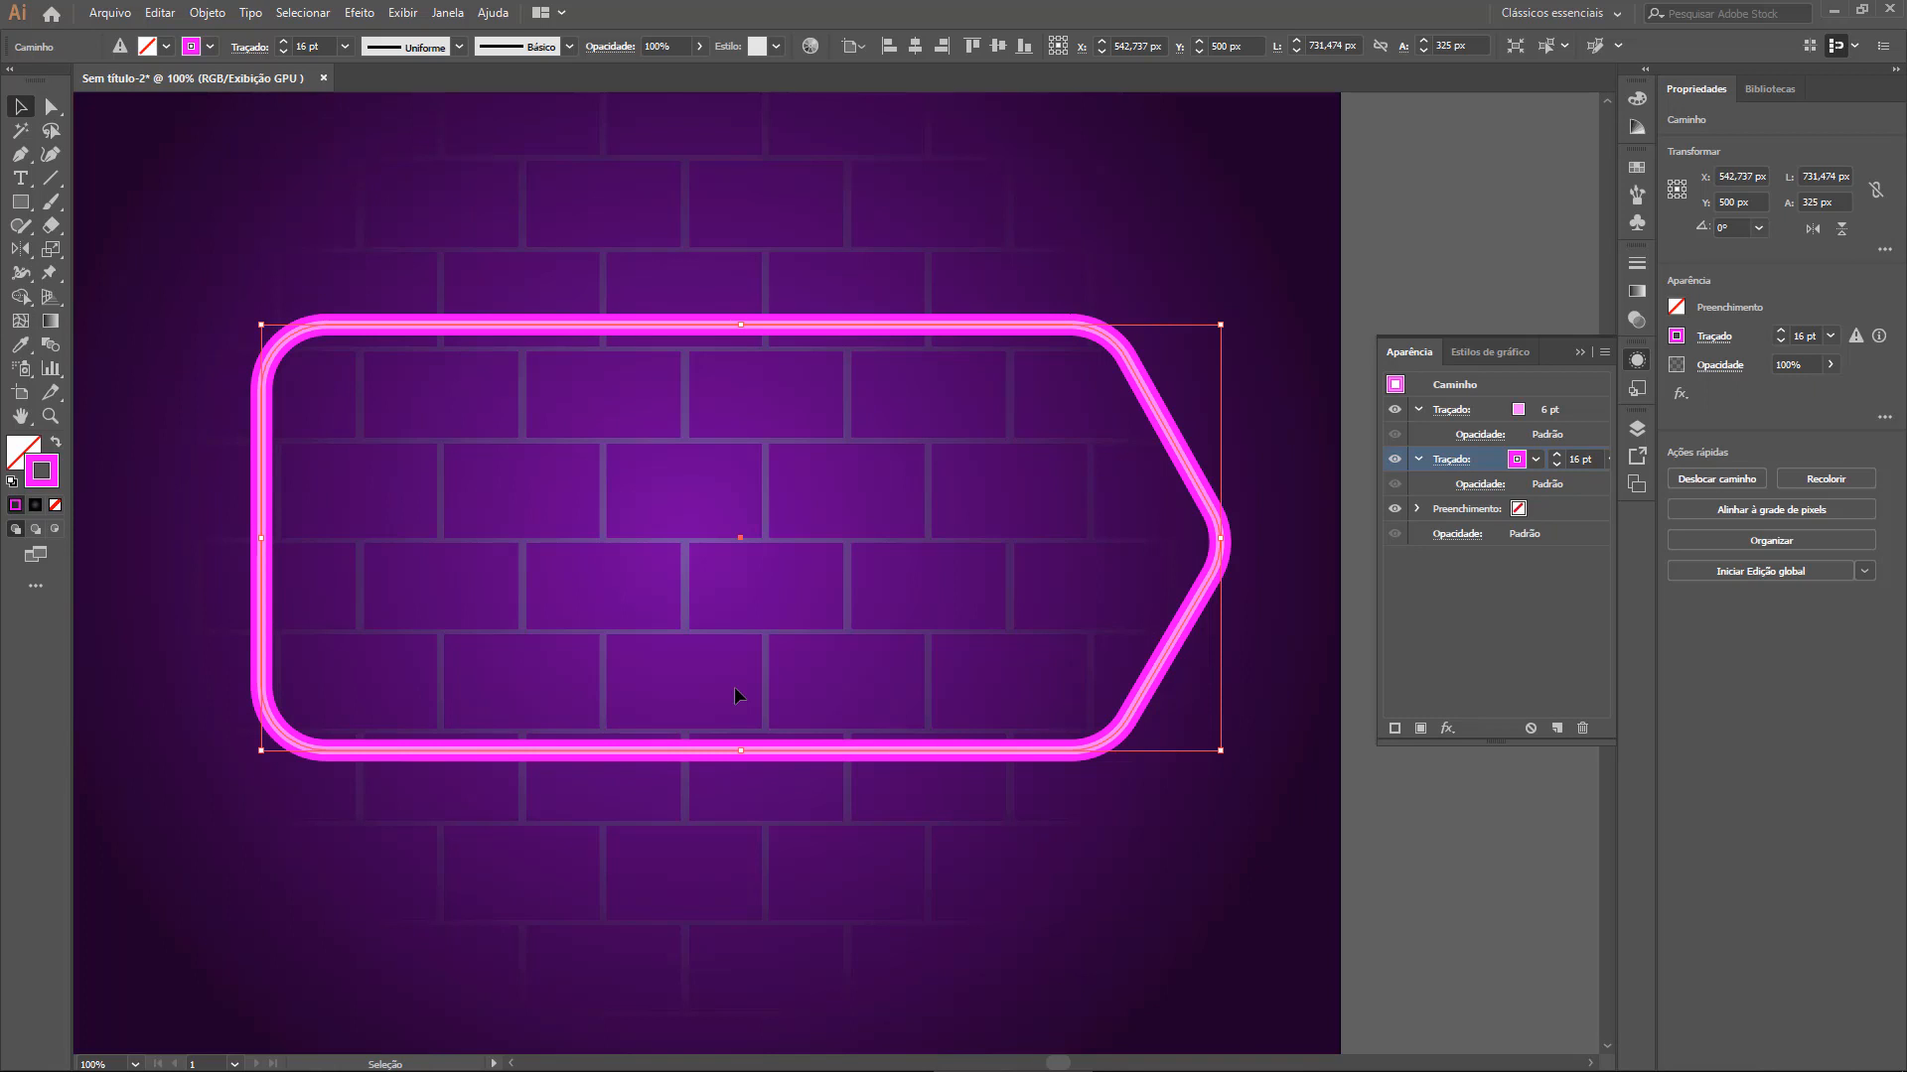
pyautogui.press('d')
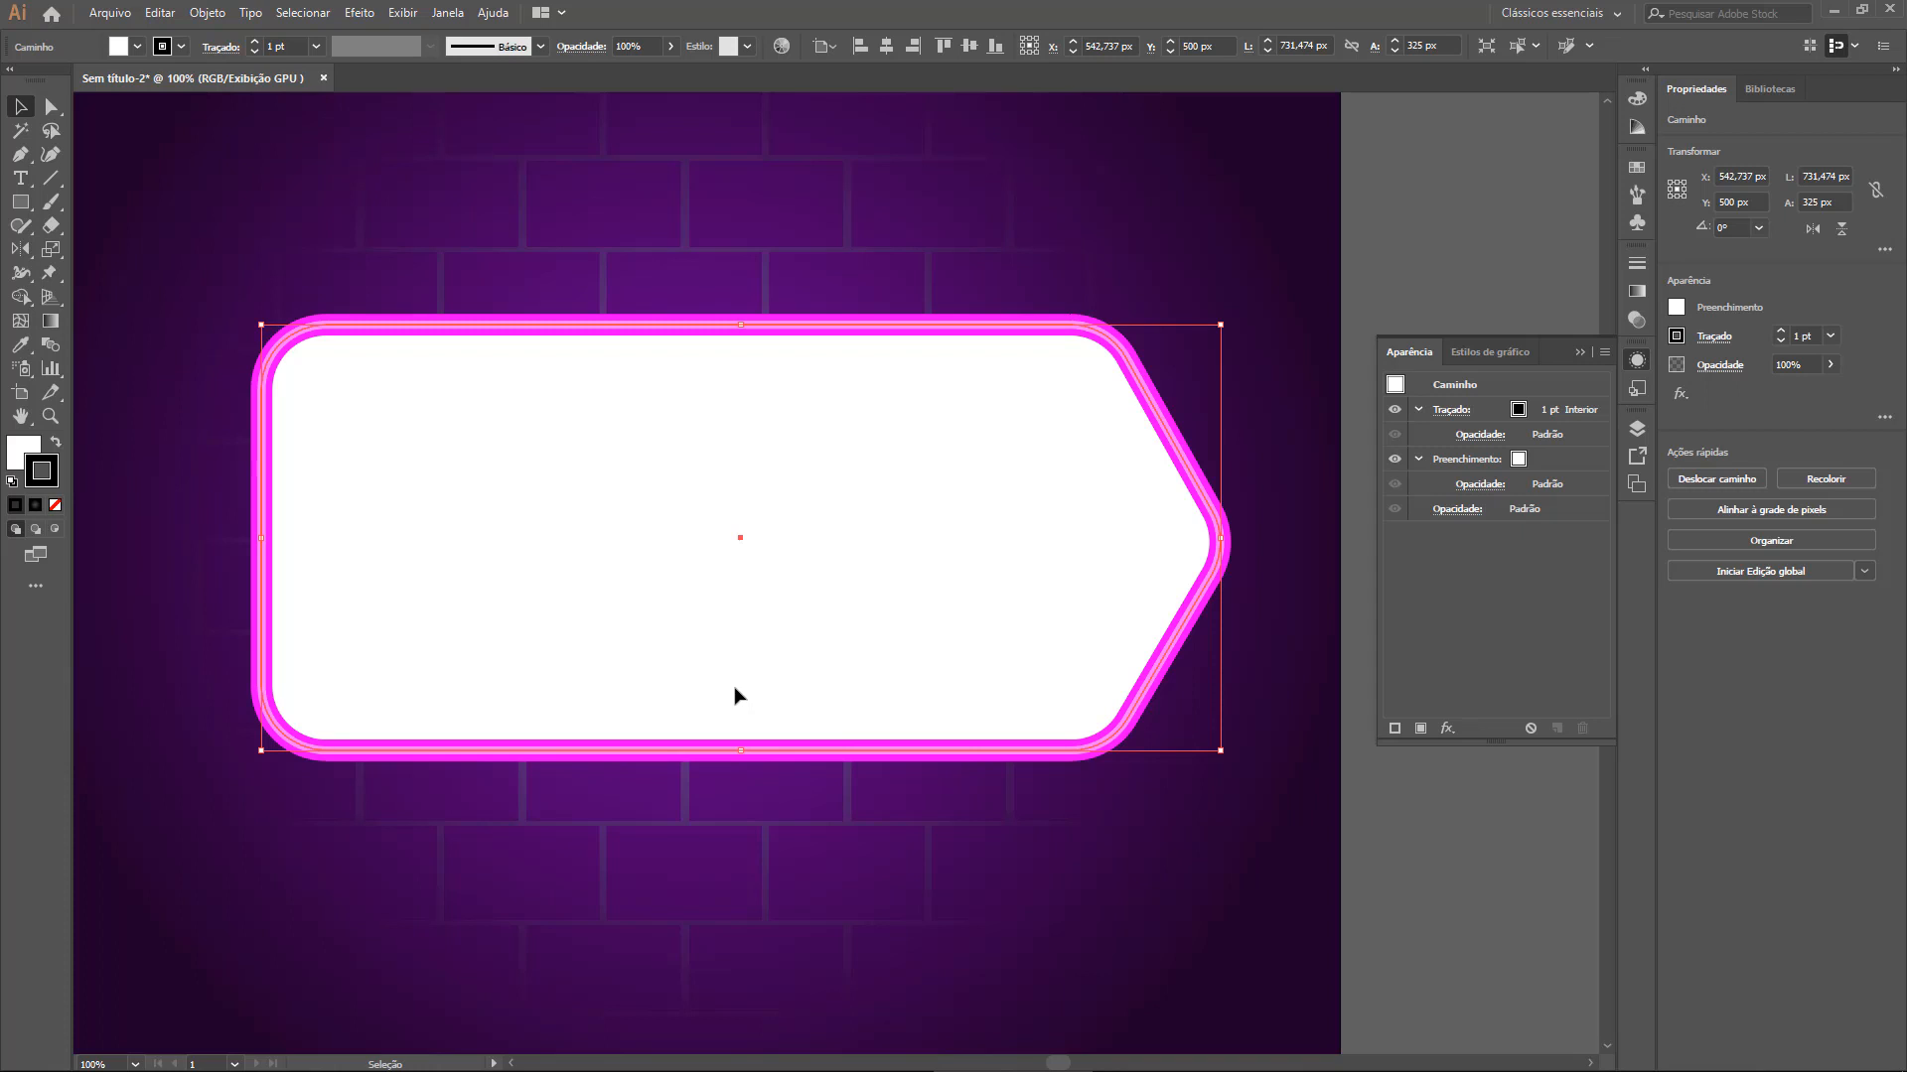
pyautogui.press('Down')
pyautogui.press('Down')
pyautogui.press('Down')
pyautogui.press('Down')
pyautogui.press('Down')
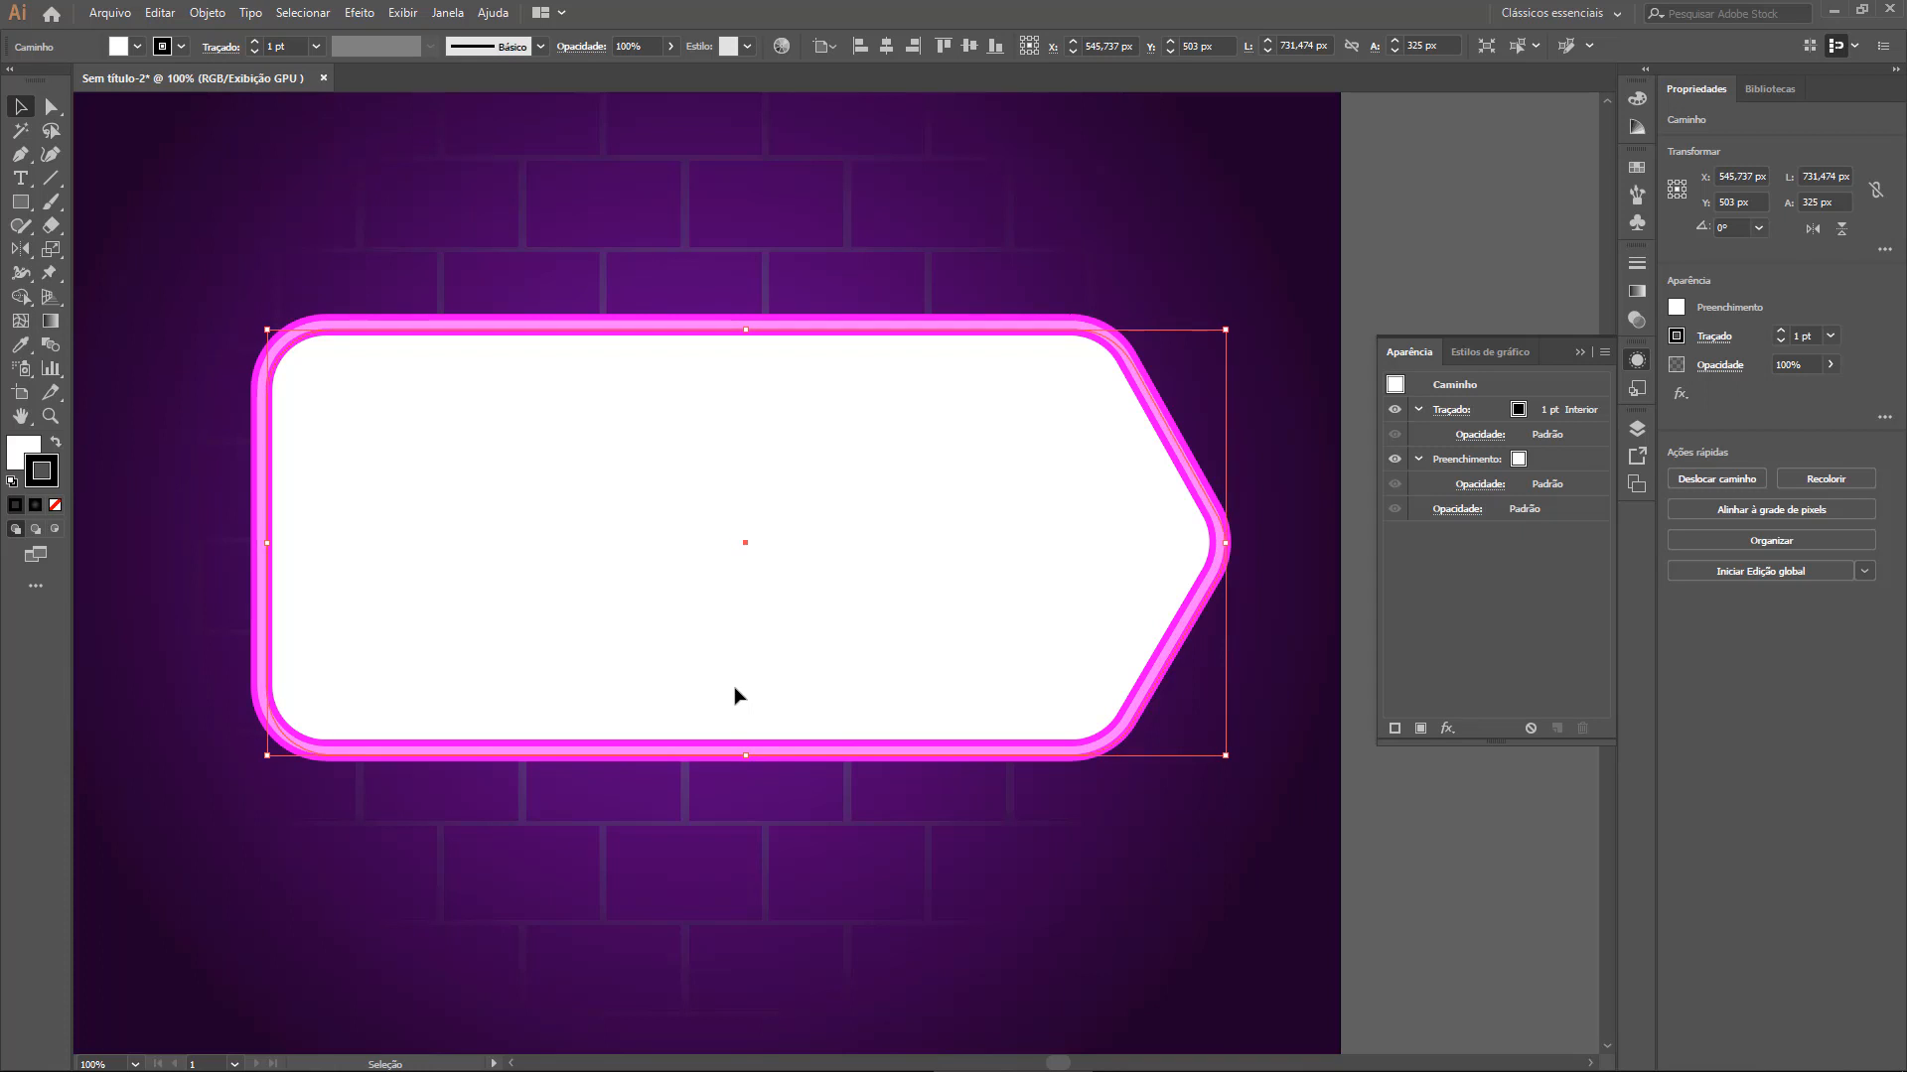
pyautogui.press('Right')
pyautogui.press('Right')
pyautogui.press('Right')
pyautogui.press('Right')
pyautogui.press('Right')
pyautogui.press('Down')
pyautogui.press('Down')
pyautogui.press('Down')
pyautogui.press('Down')
pyautogui.press('Right')
pyautogui.press('Right')
pyautogui.press('Right')
pyautogui.press('Right')
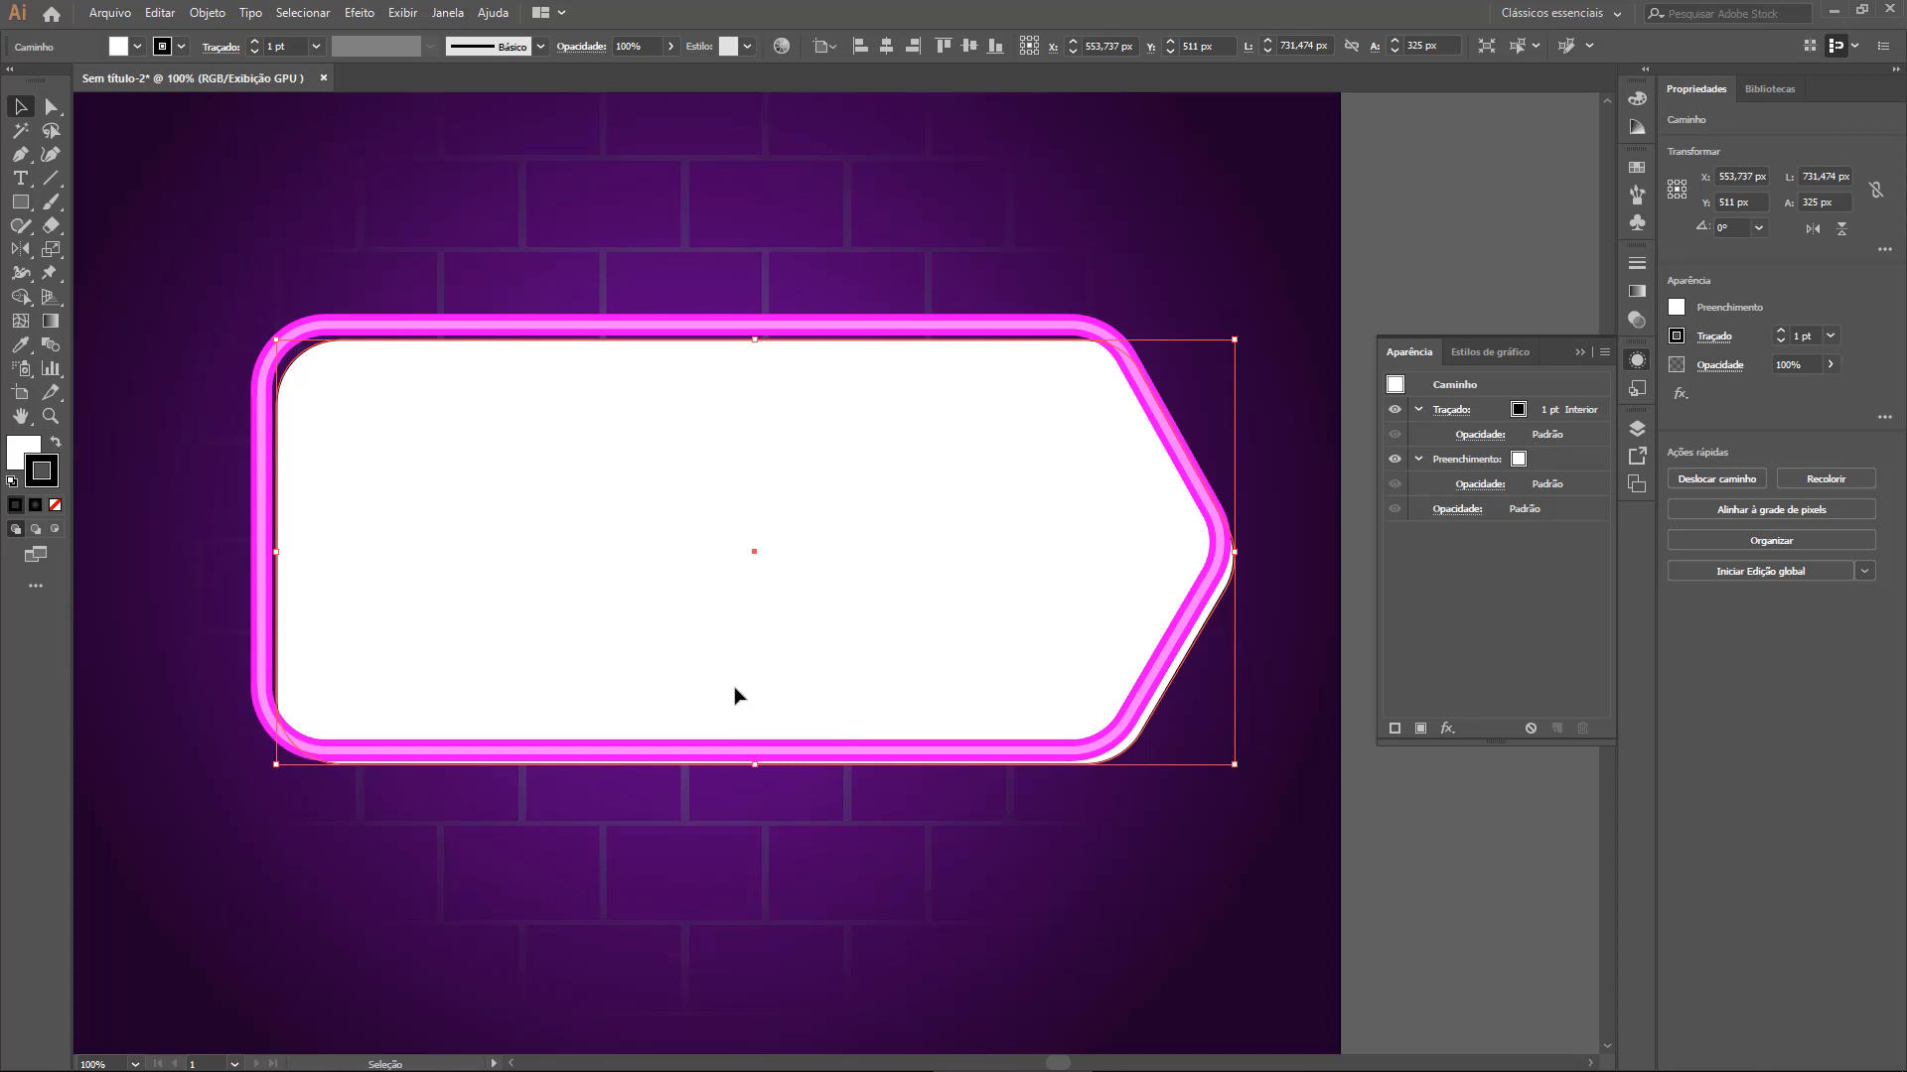
pyautogui.press('Down')
pyautogui.press('Down')
pyautogui.press('Down')
pyautogui.press('Down')
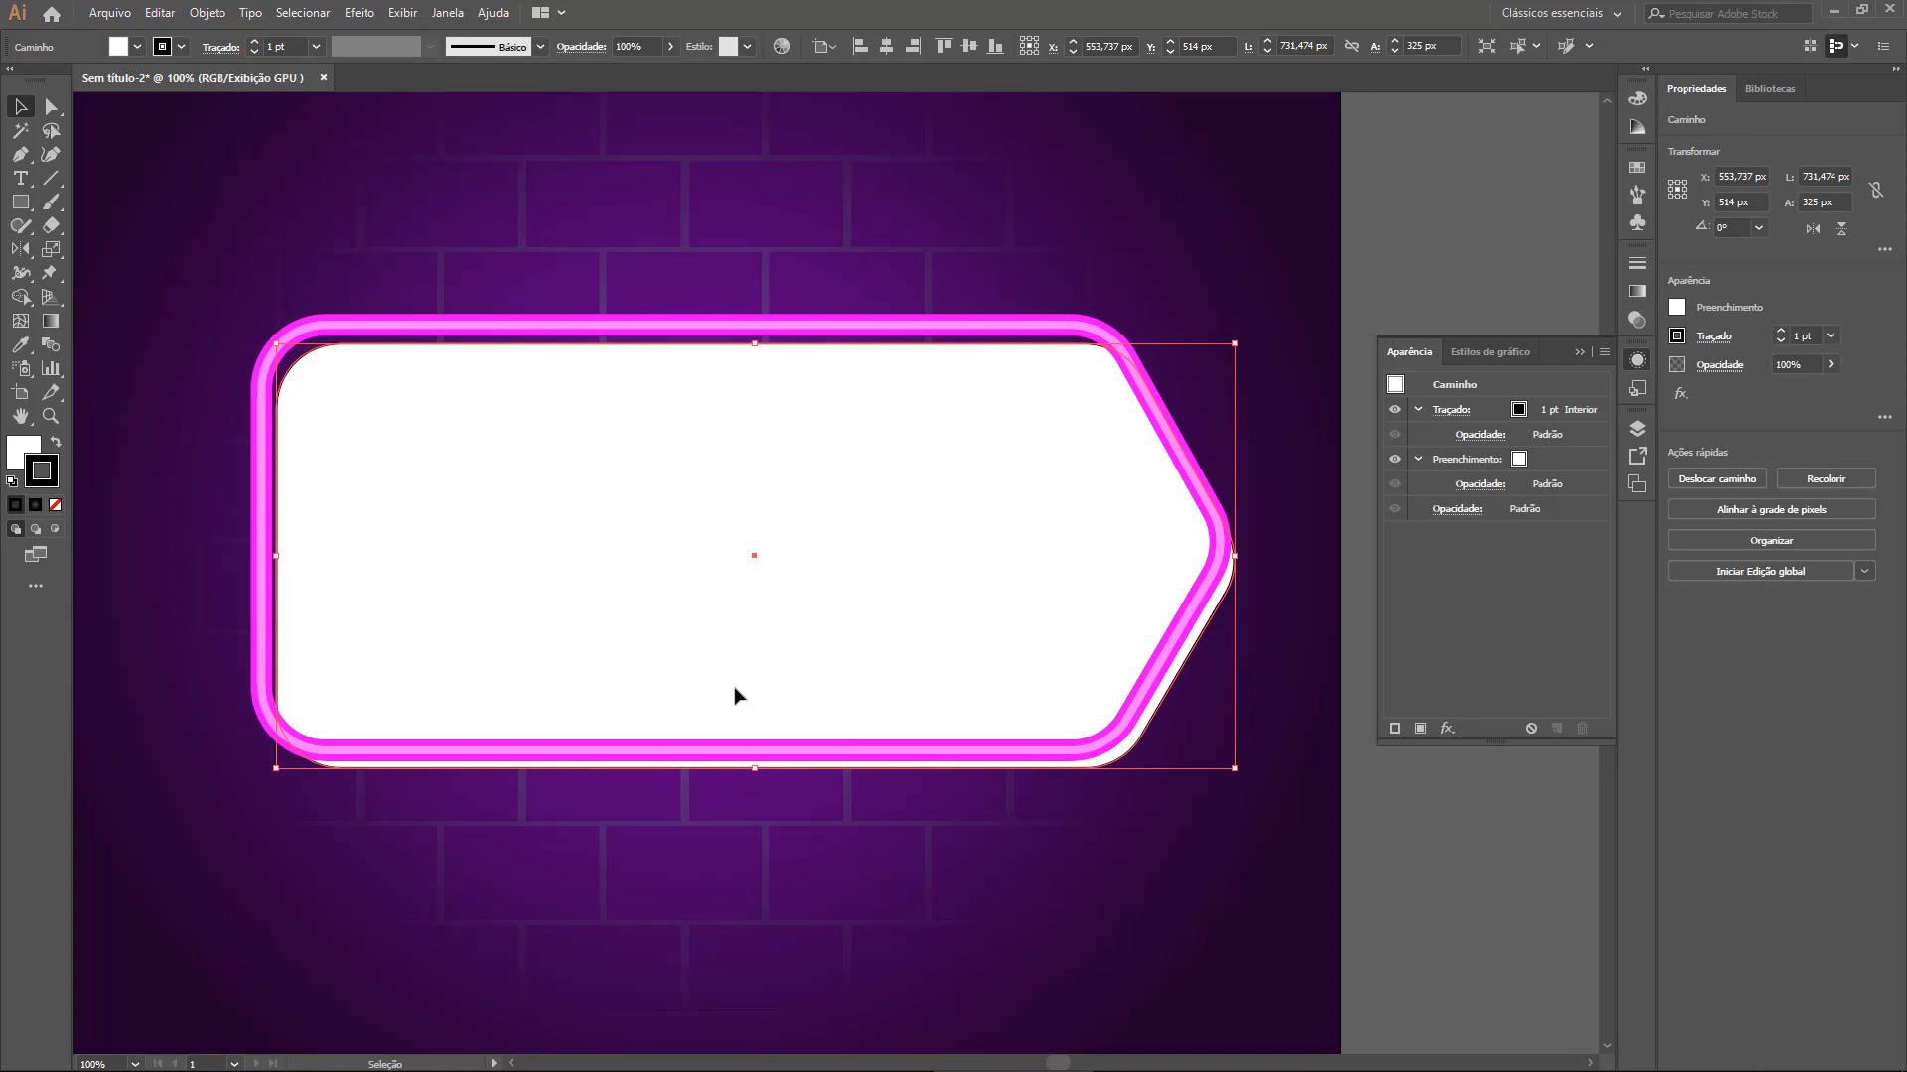
pyautogui.press('Up')
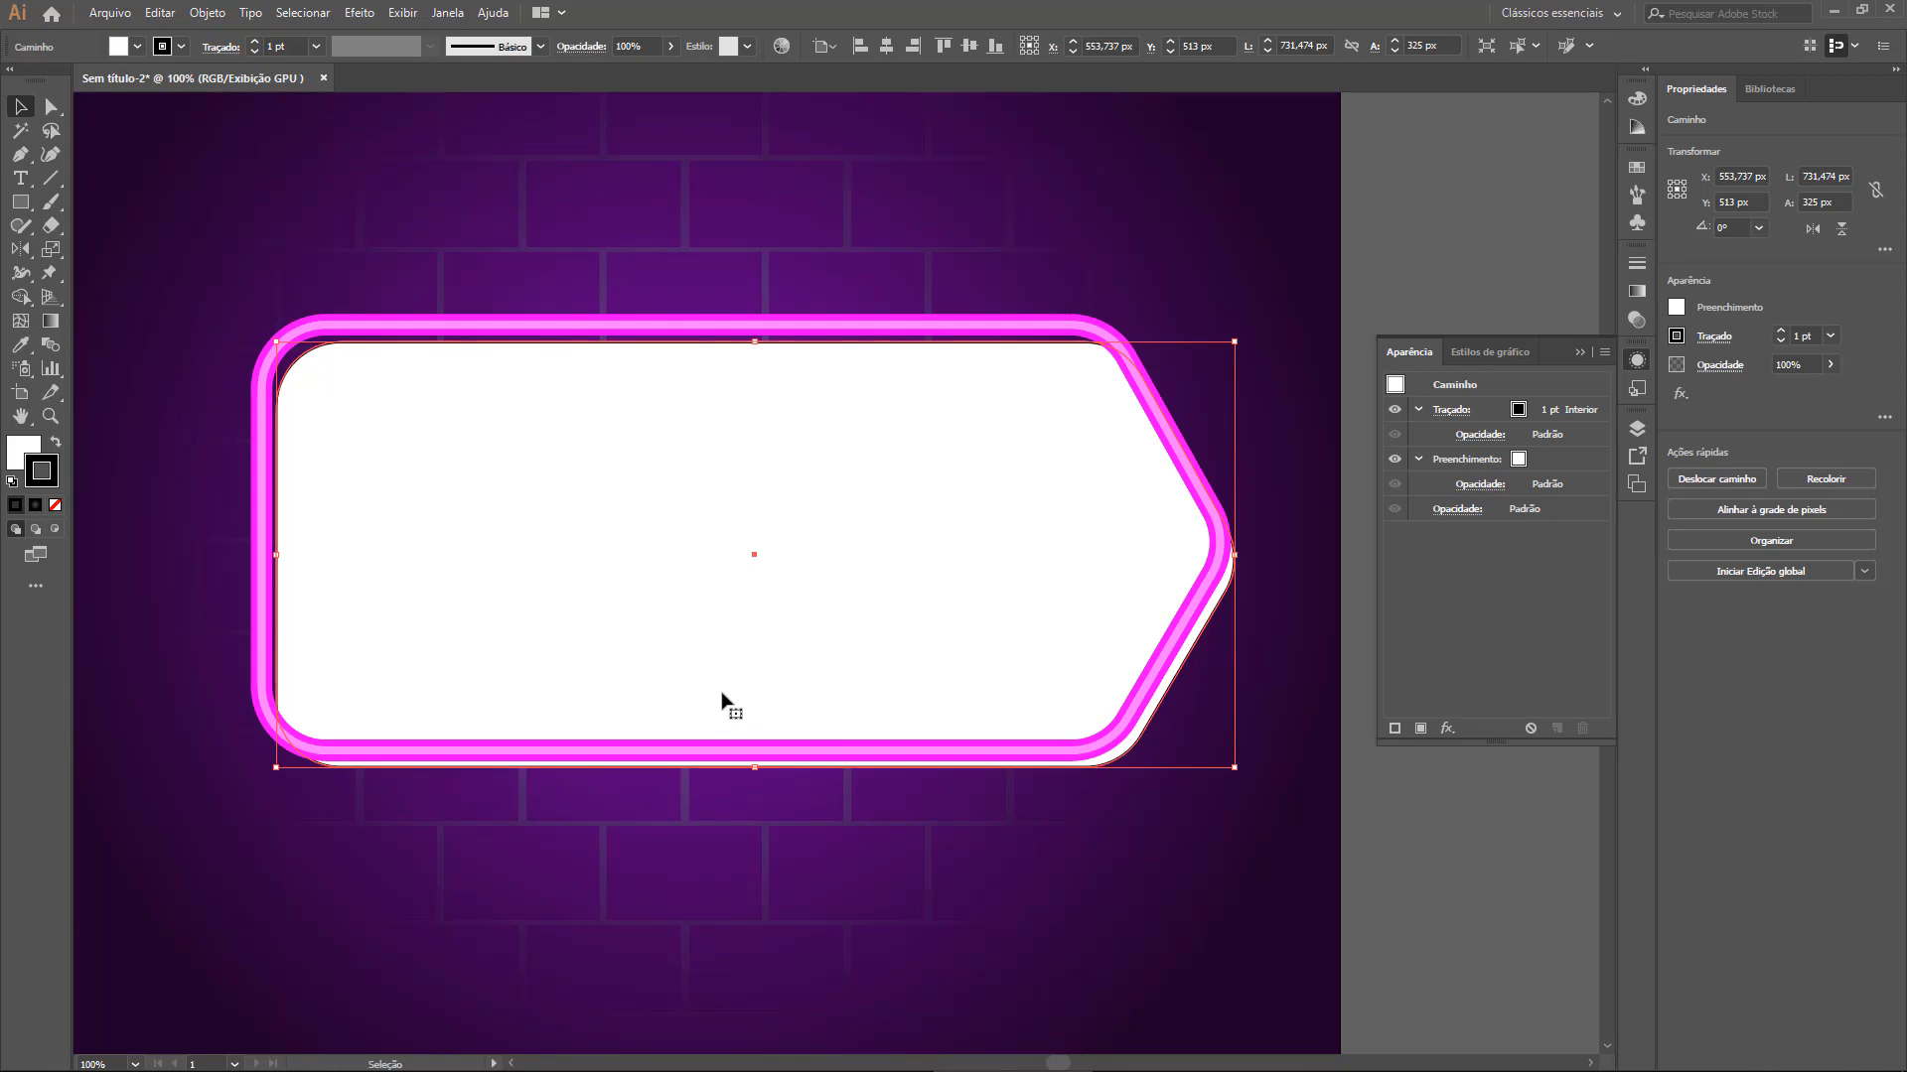
# Remove the rear arrow copy's fill and set its black stroke weight to 6 pt
pyautogui.click(22, 448)
pyautogui.click(54, 504)
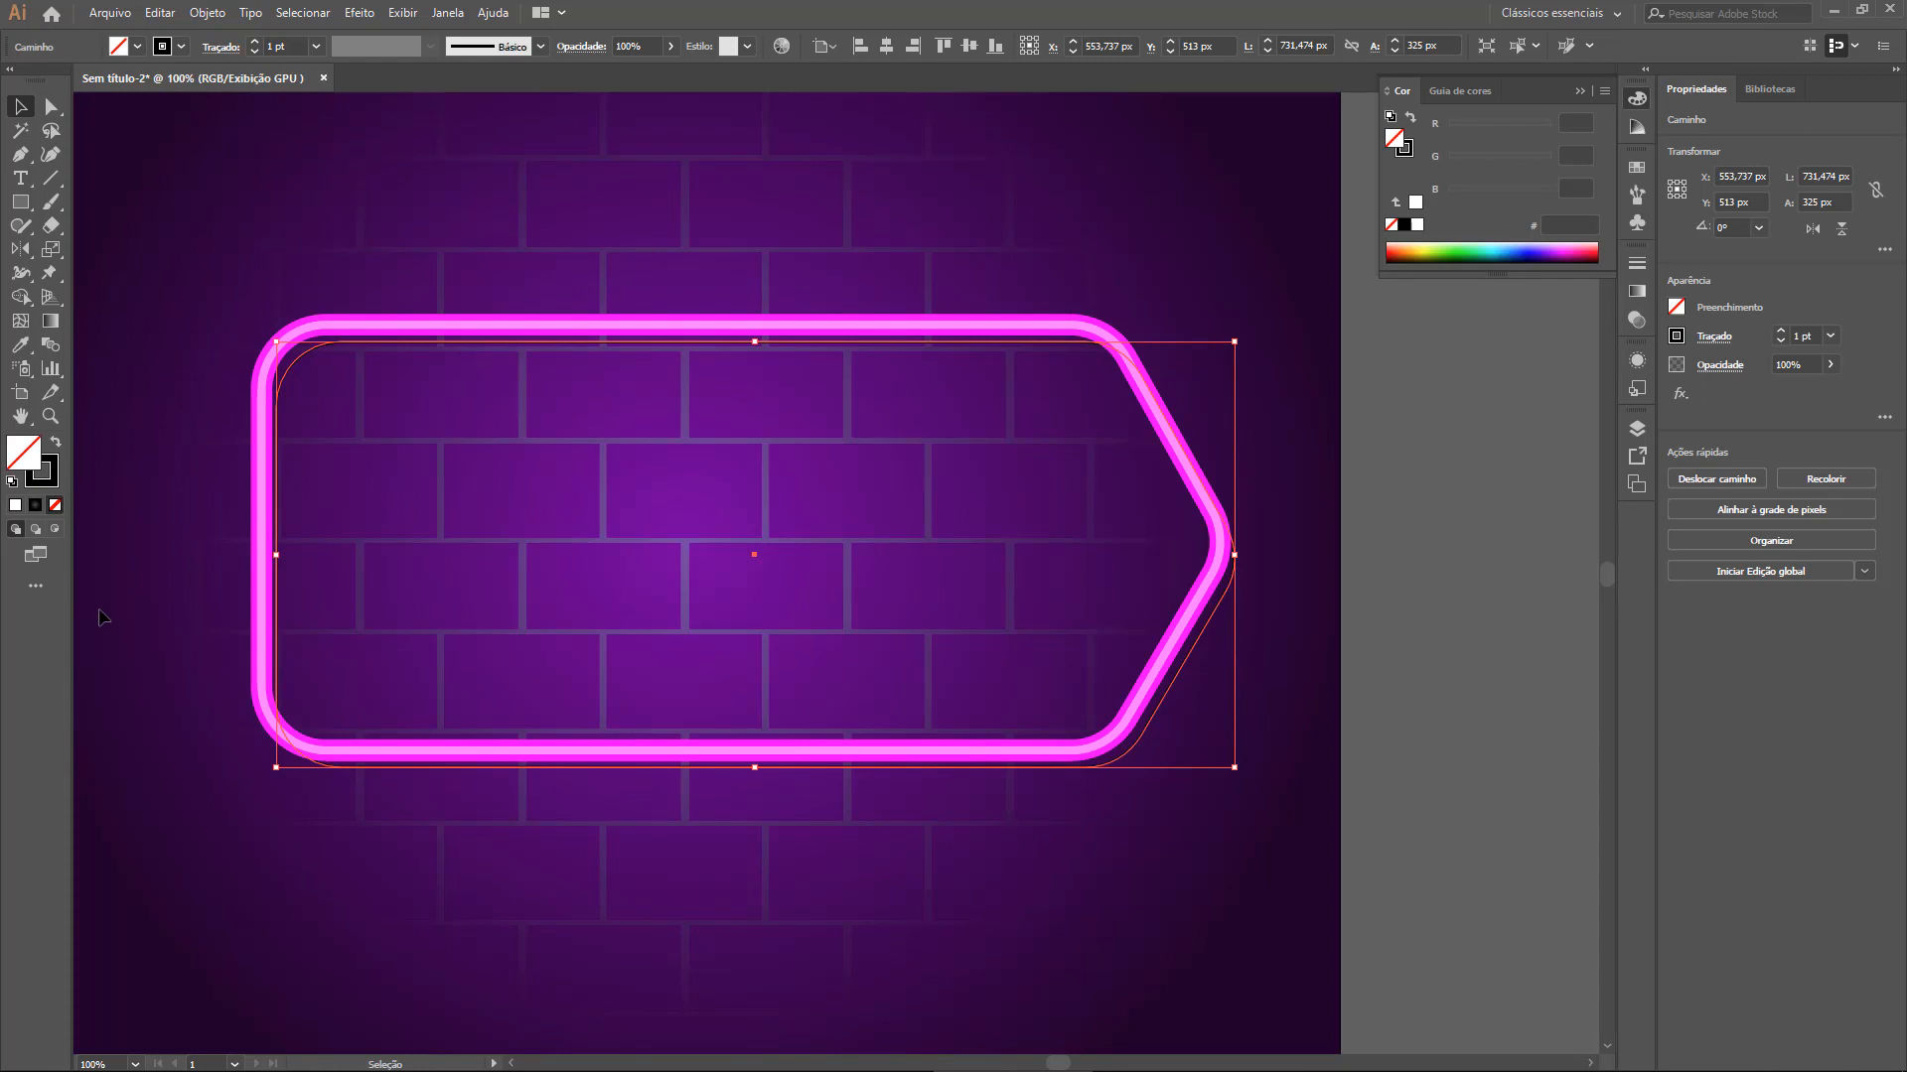
pyautogui.click(55, 483)
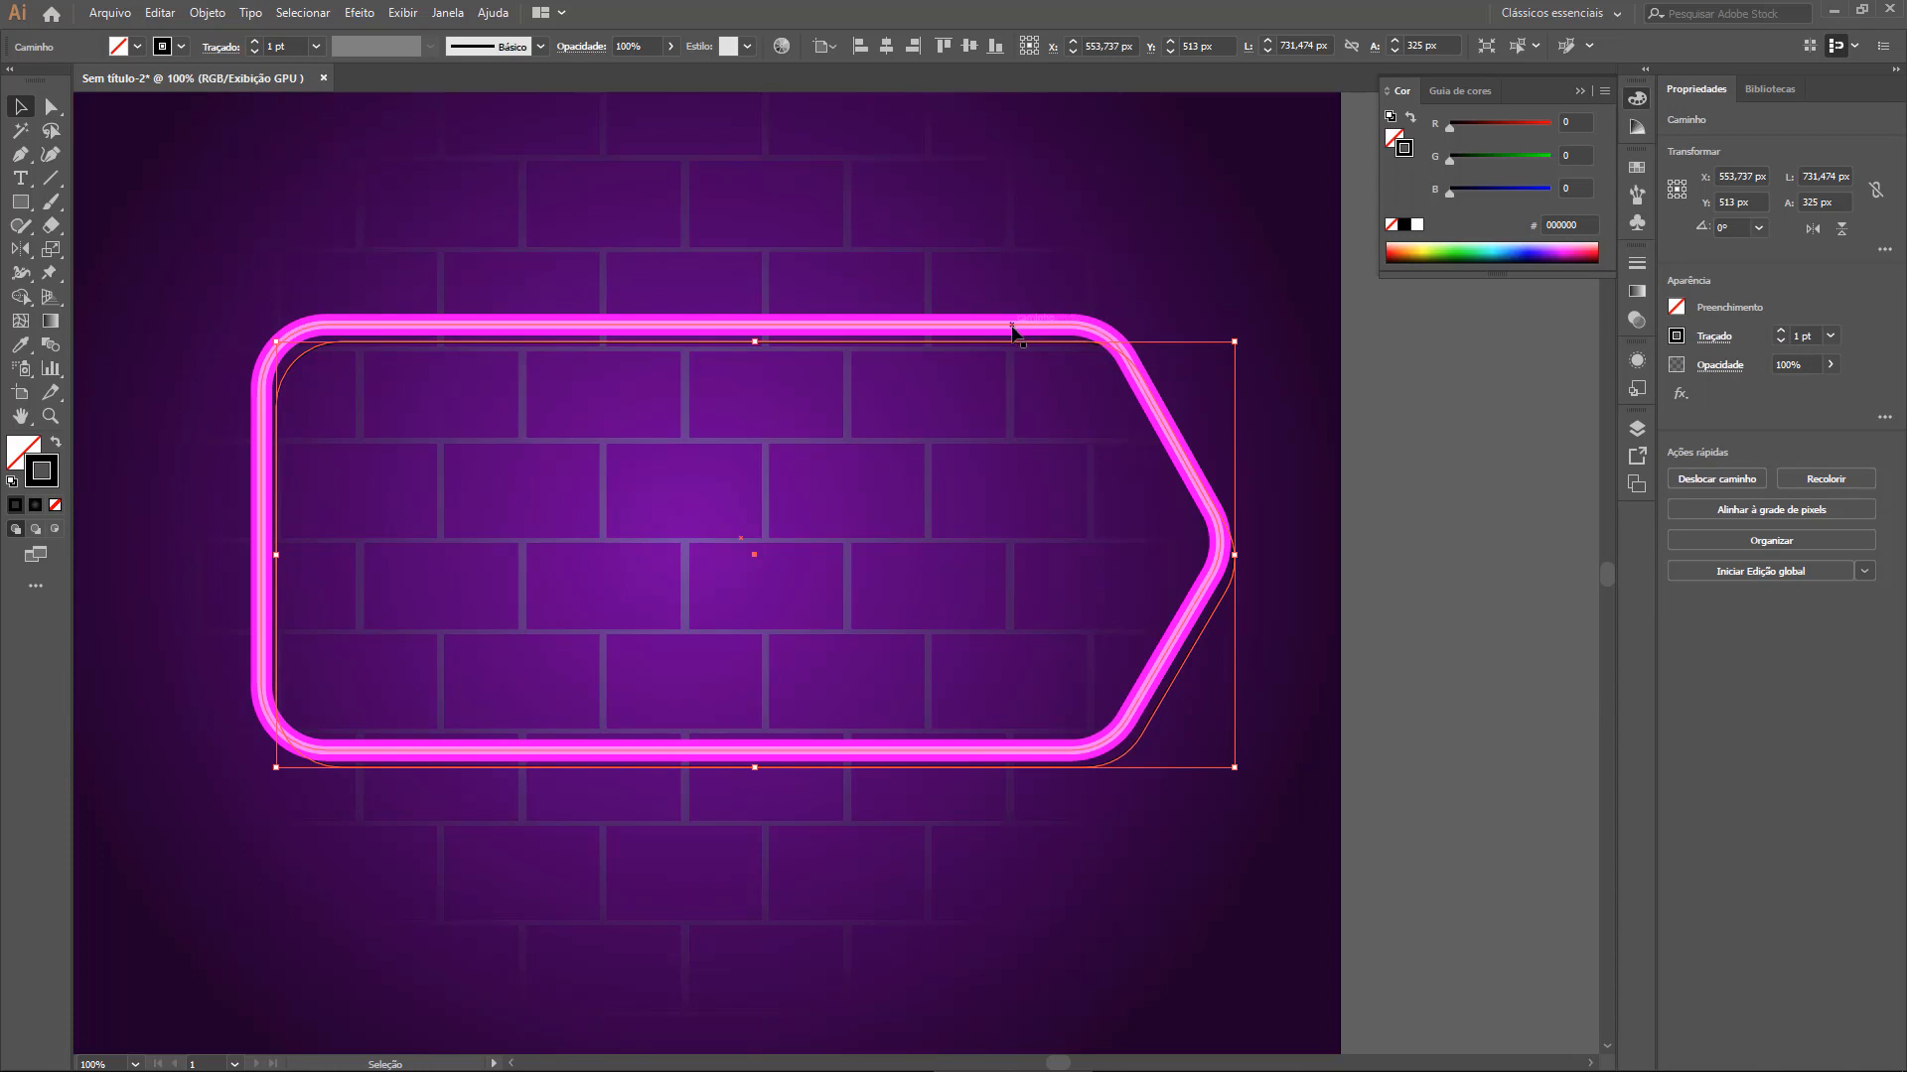
pyautogui.click(1780, 332)
pyautogui.click(1779, 332)
pyautogui.click(1780, 332)
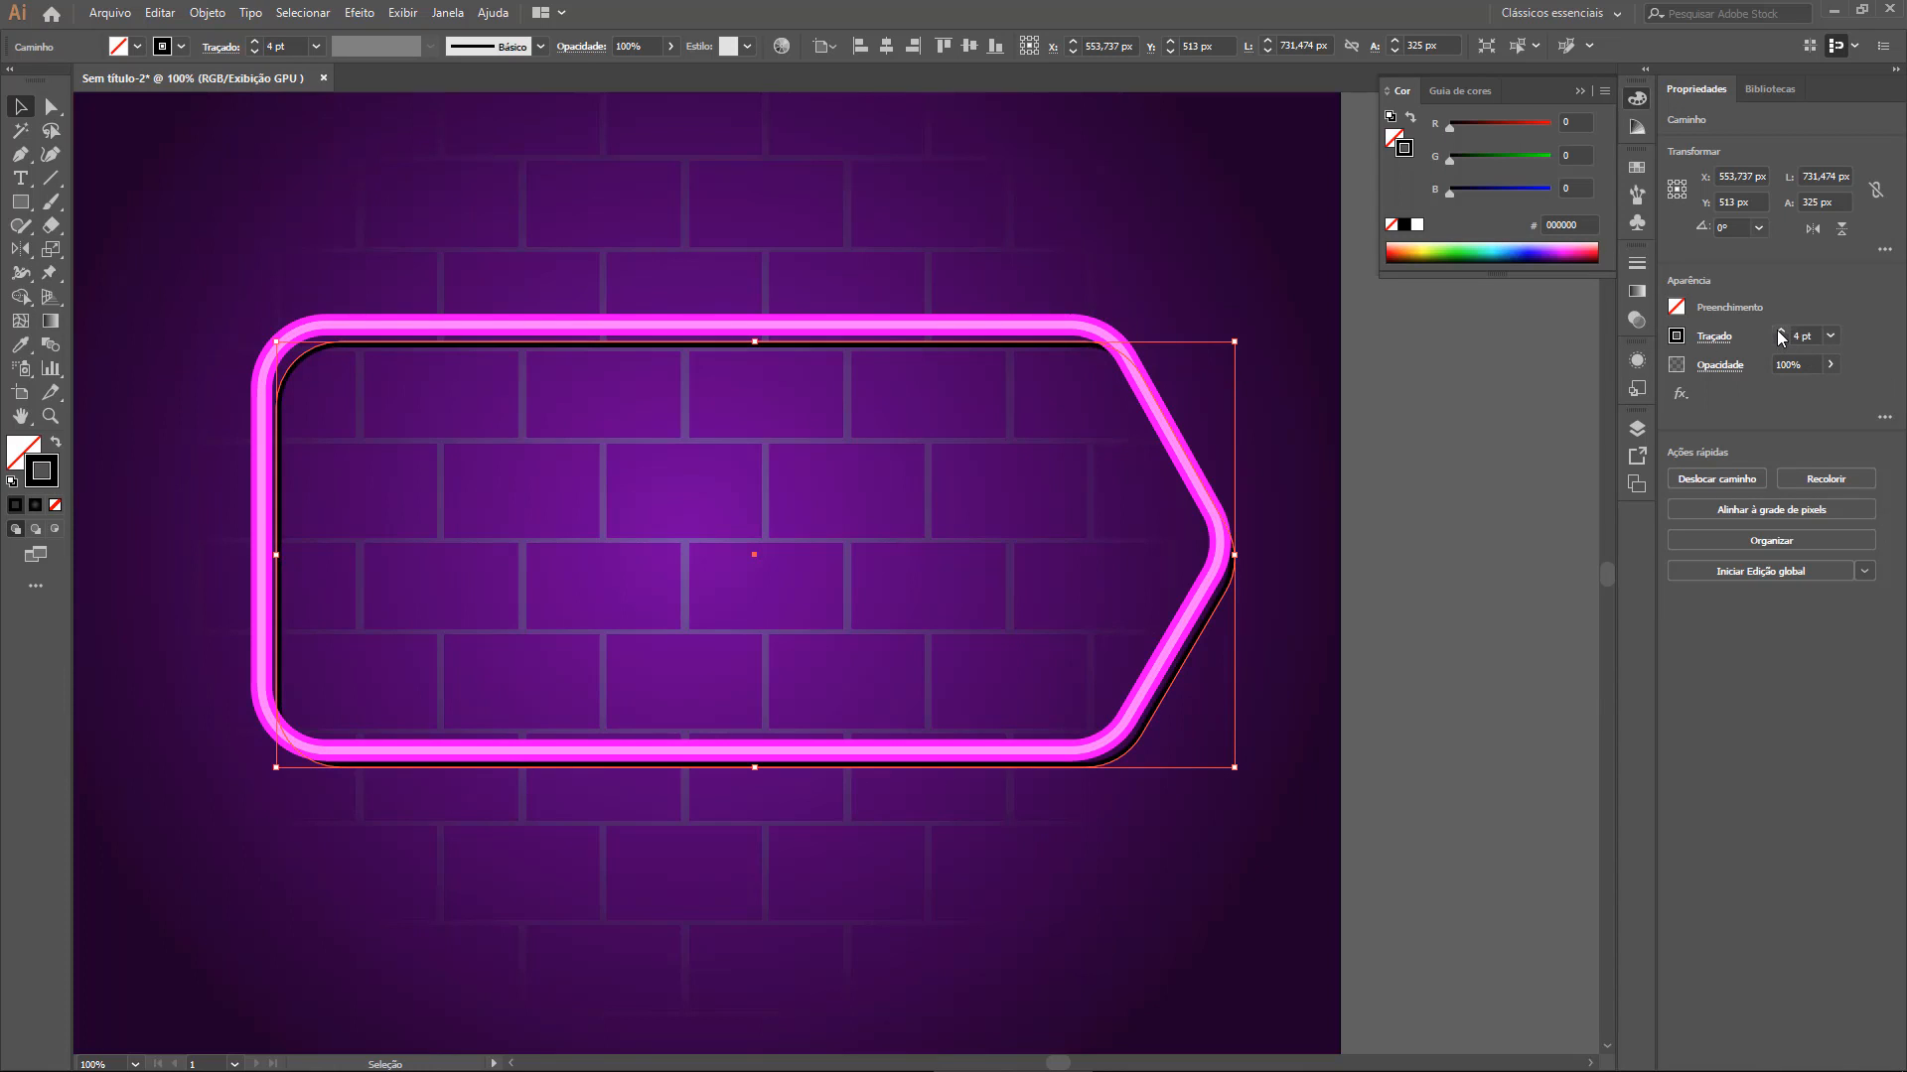
pyautogui.click(1780, 333)
pyautogui.click(1779, 333)
pyautogui.click(1557, 533)
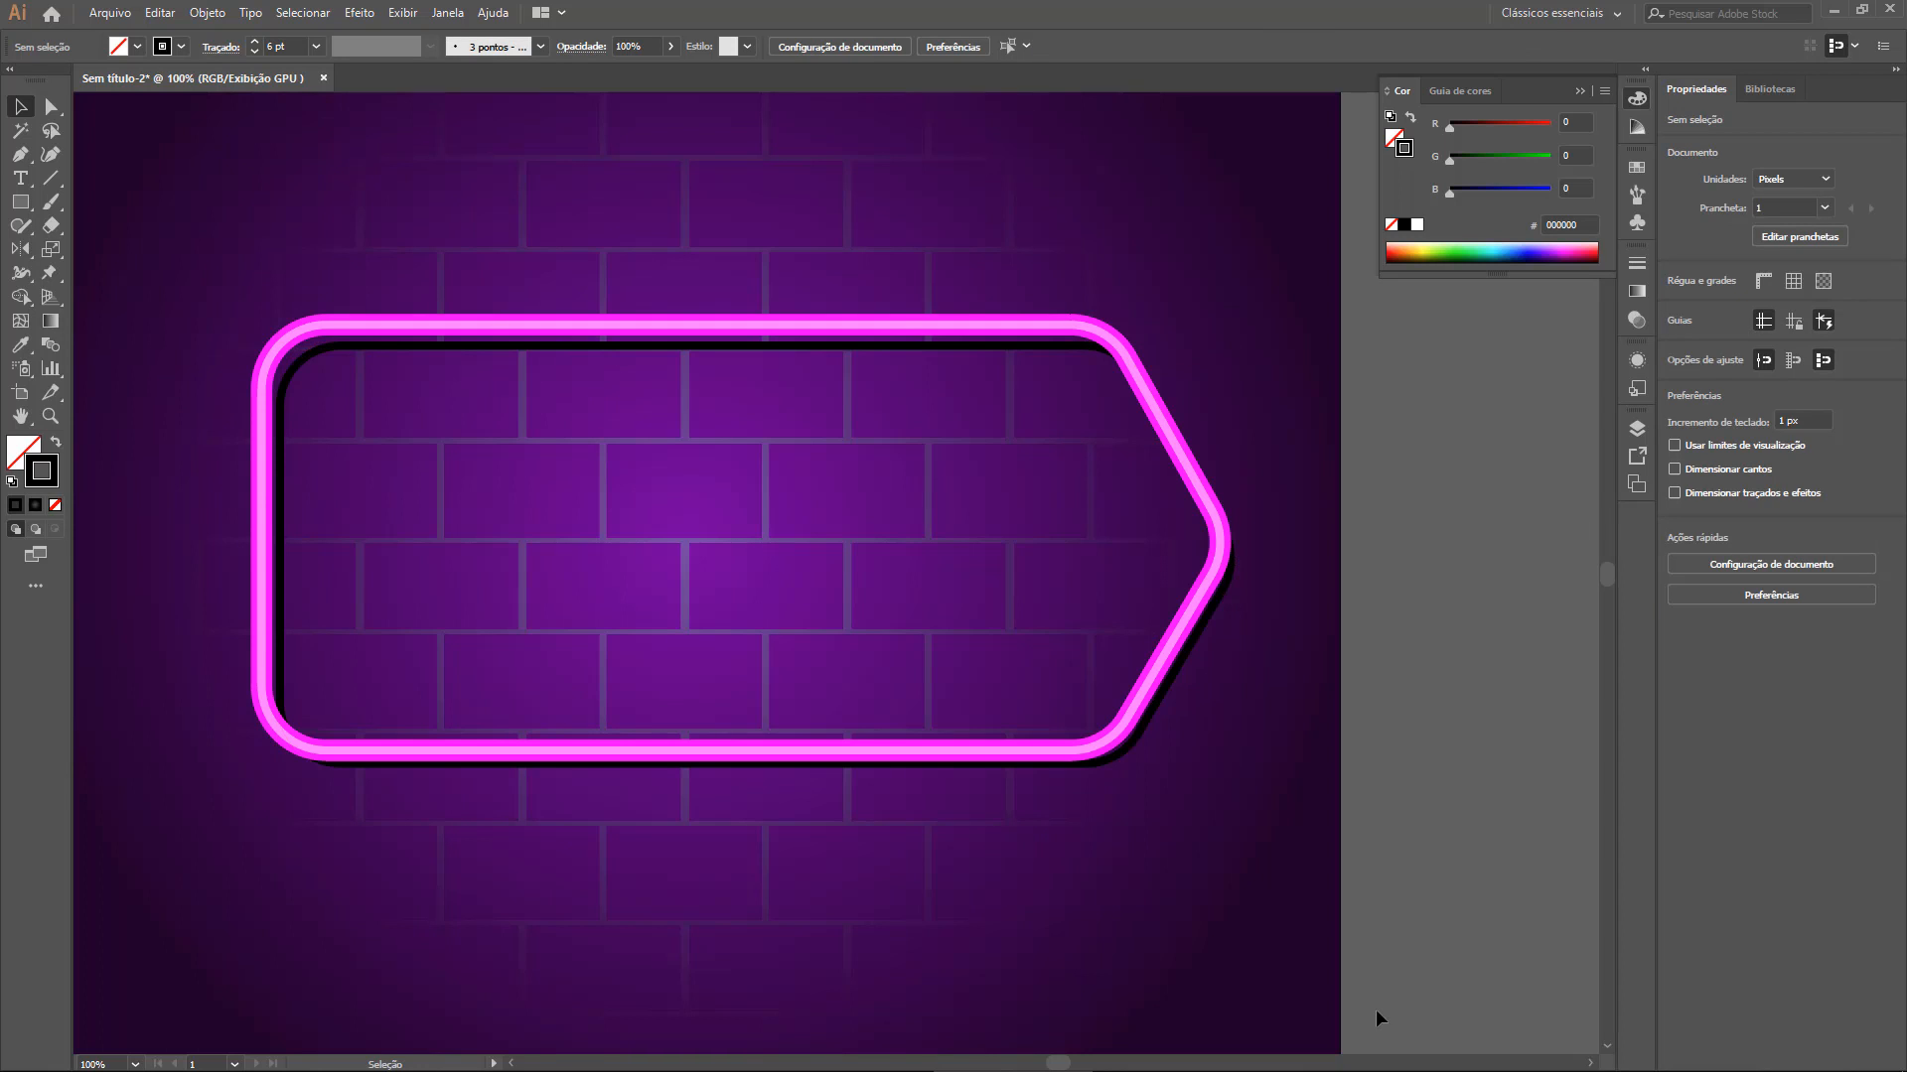
# Align the rear arrow copy's black stroke to the centre of its path and set its weight to 8 pt
pyautogui.click(434, 340)
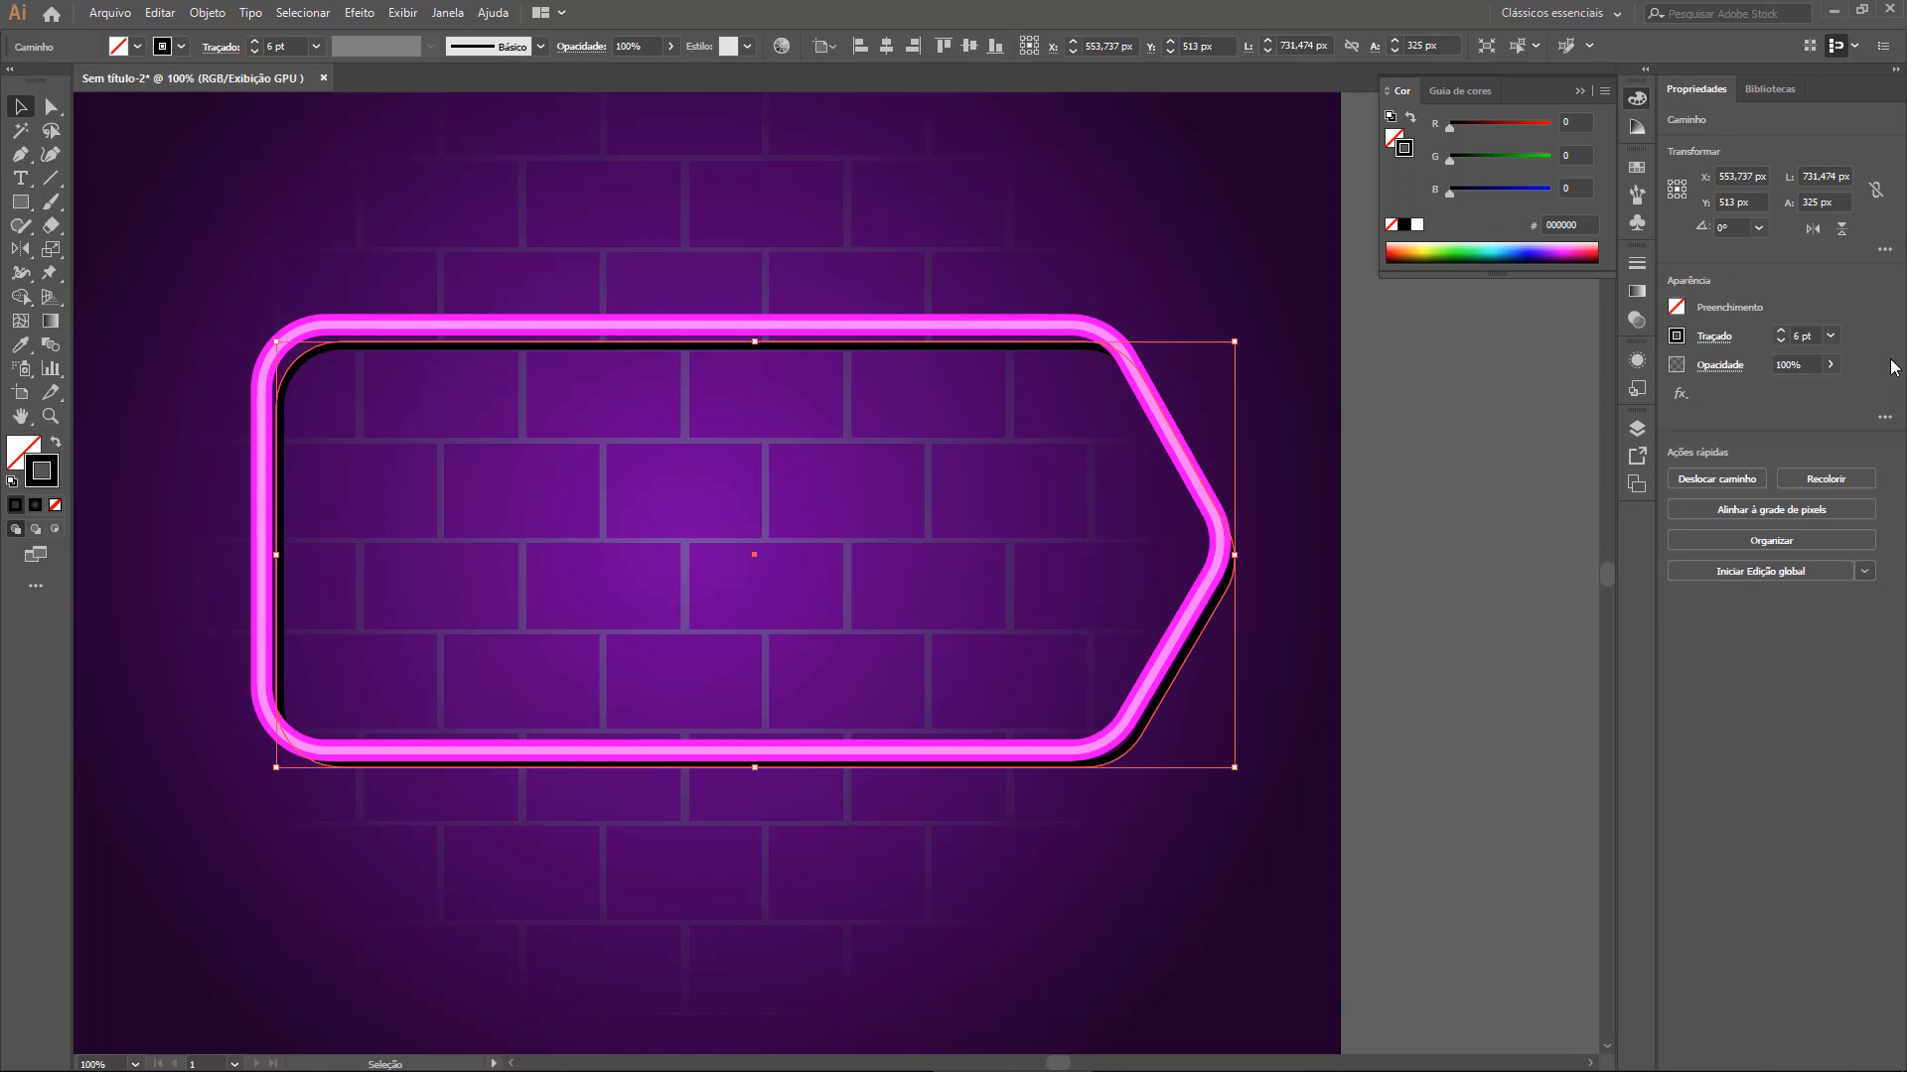
pyautogui.click(1711, 338)
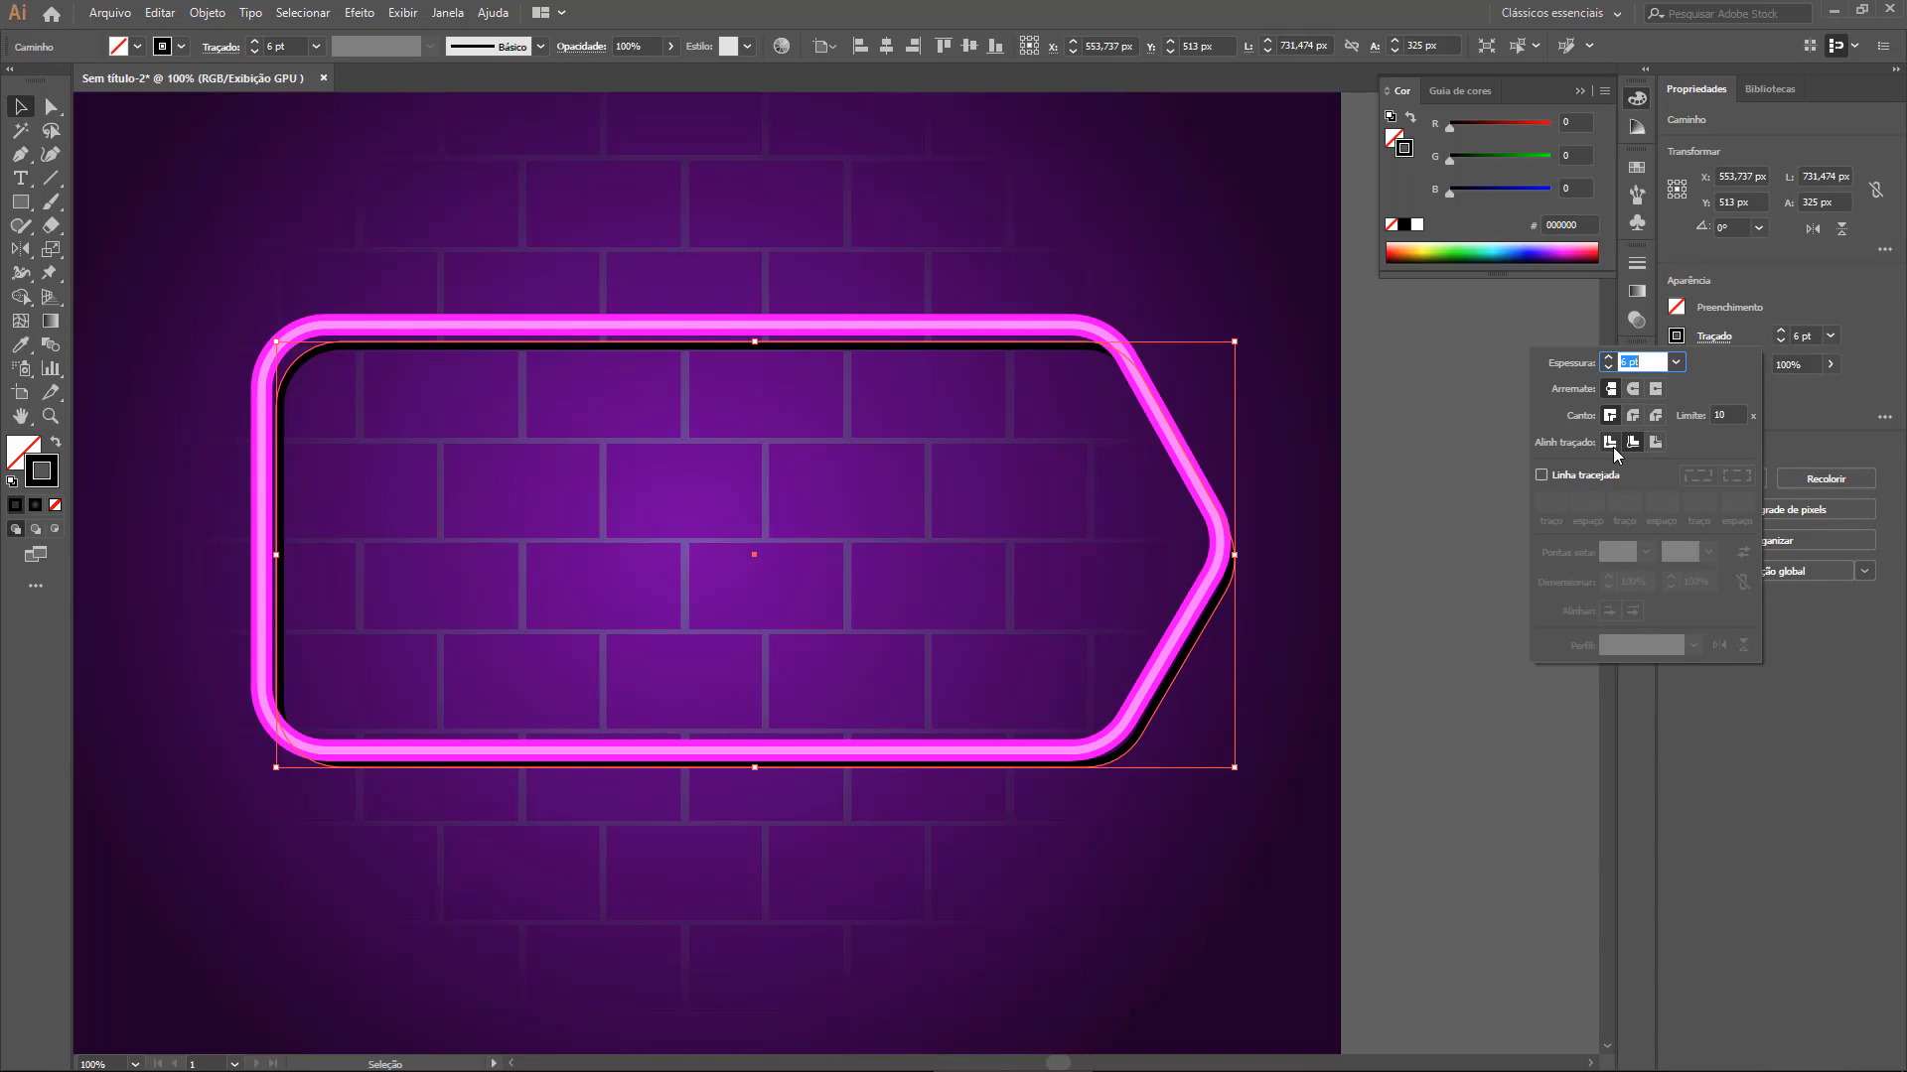
pyautogui.click(1609, 441)
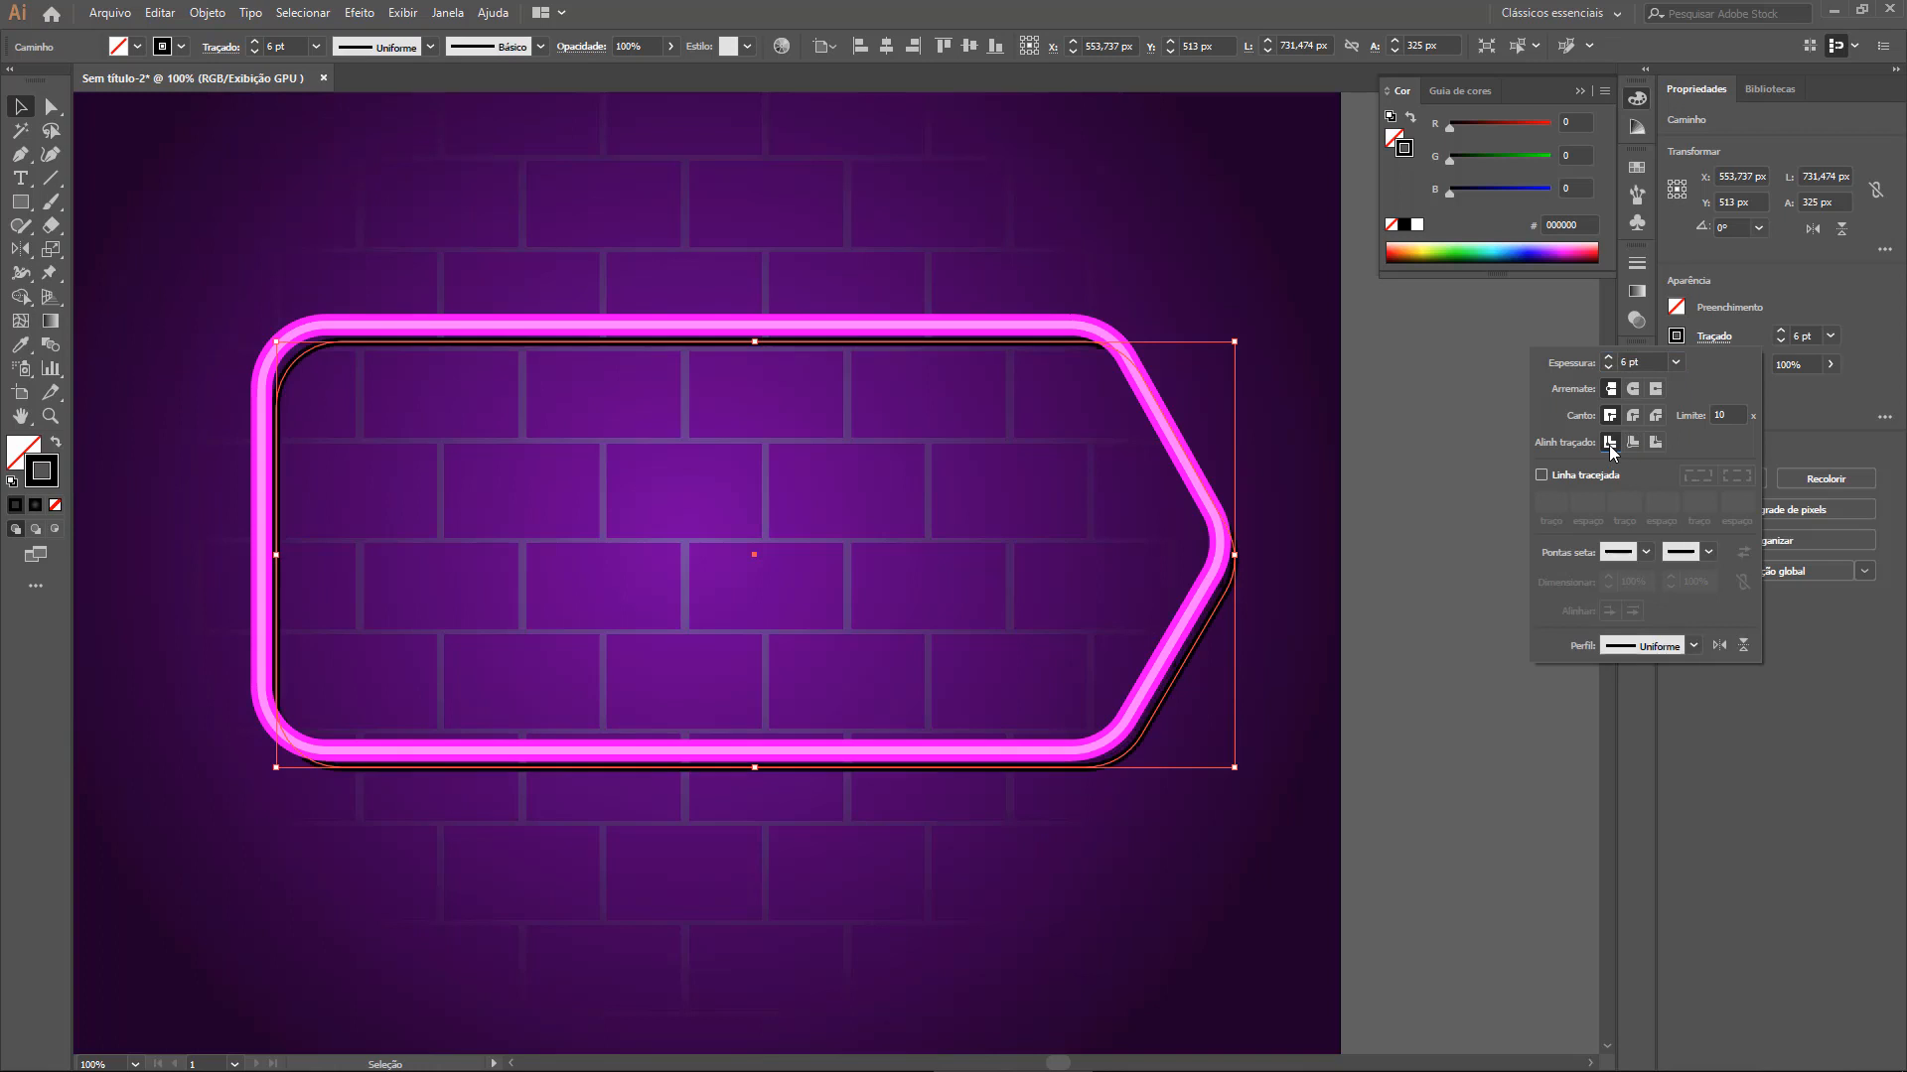
pyautogui.click(1780, 332)
pyautogui.click(1780, 331)
pyautogui.click(1451, 847)
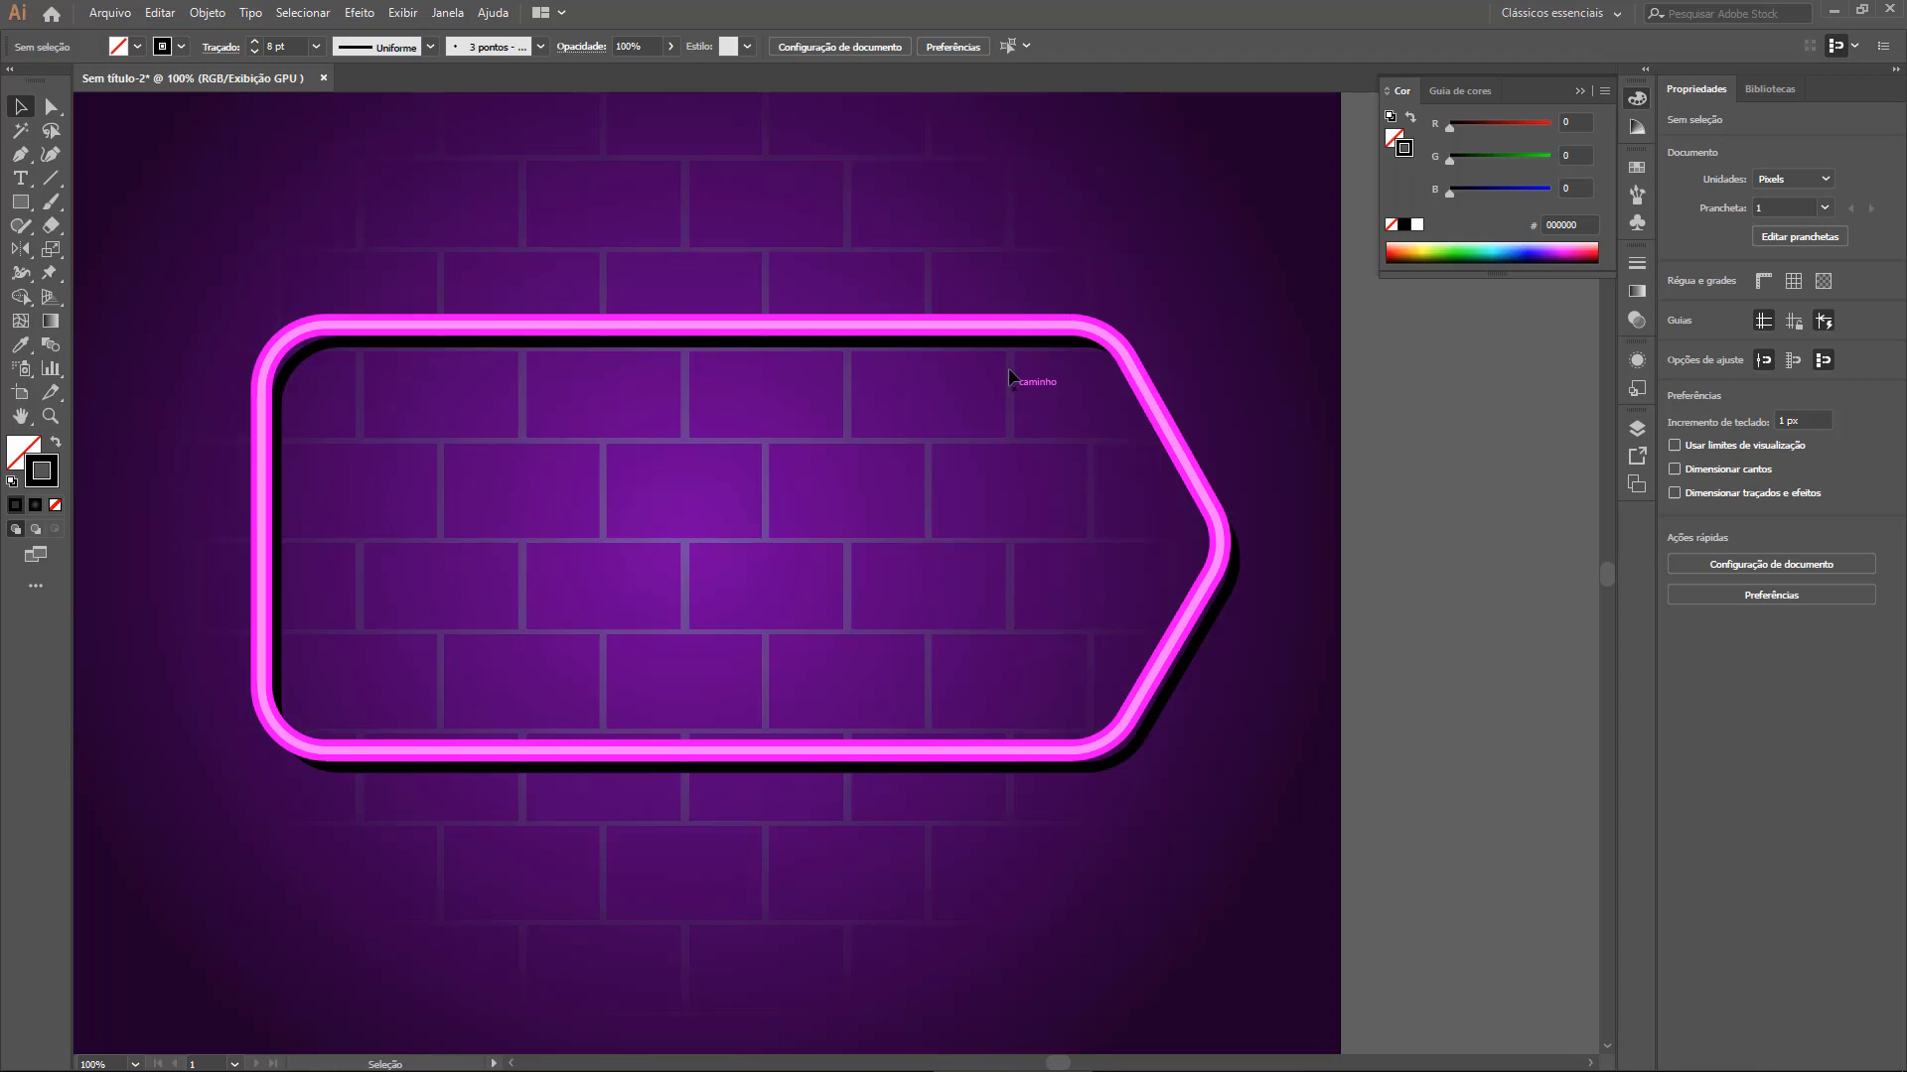
# Start an outer glow effect (Brilho externo) on the pink arrow outline and turn on its preview
pyautogui.click(993, 326)
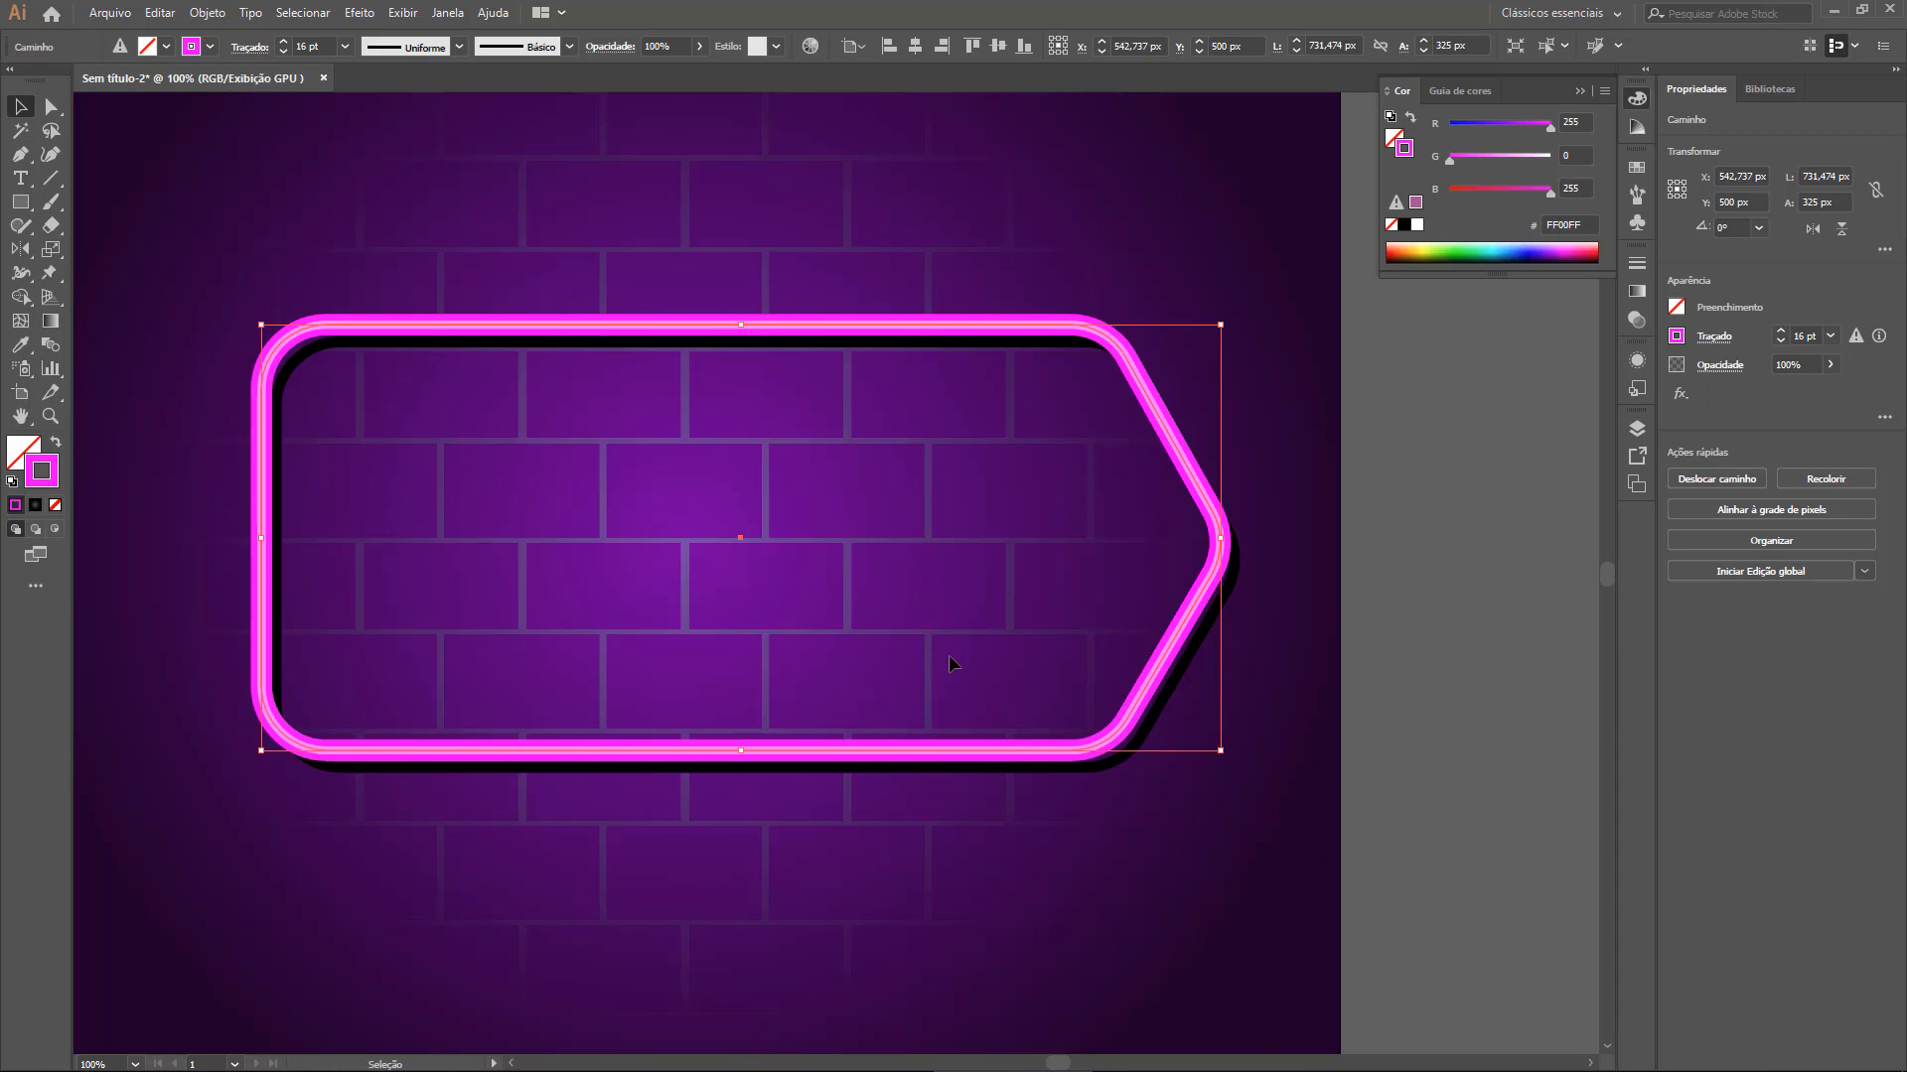
pyautogui.click(366, 14)
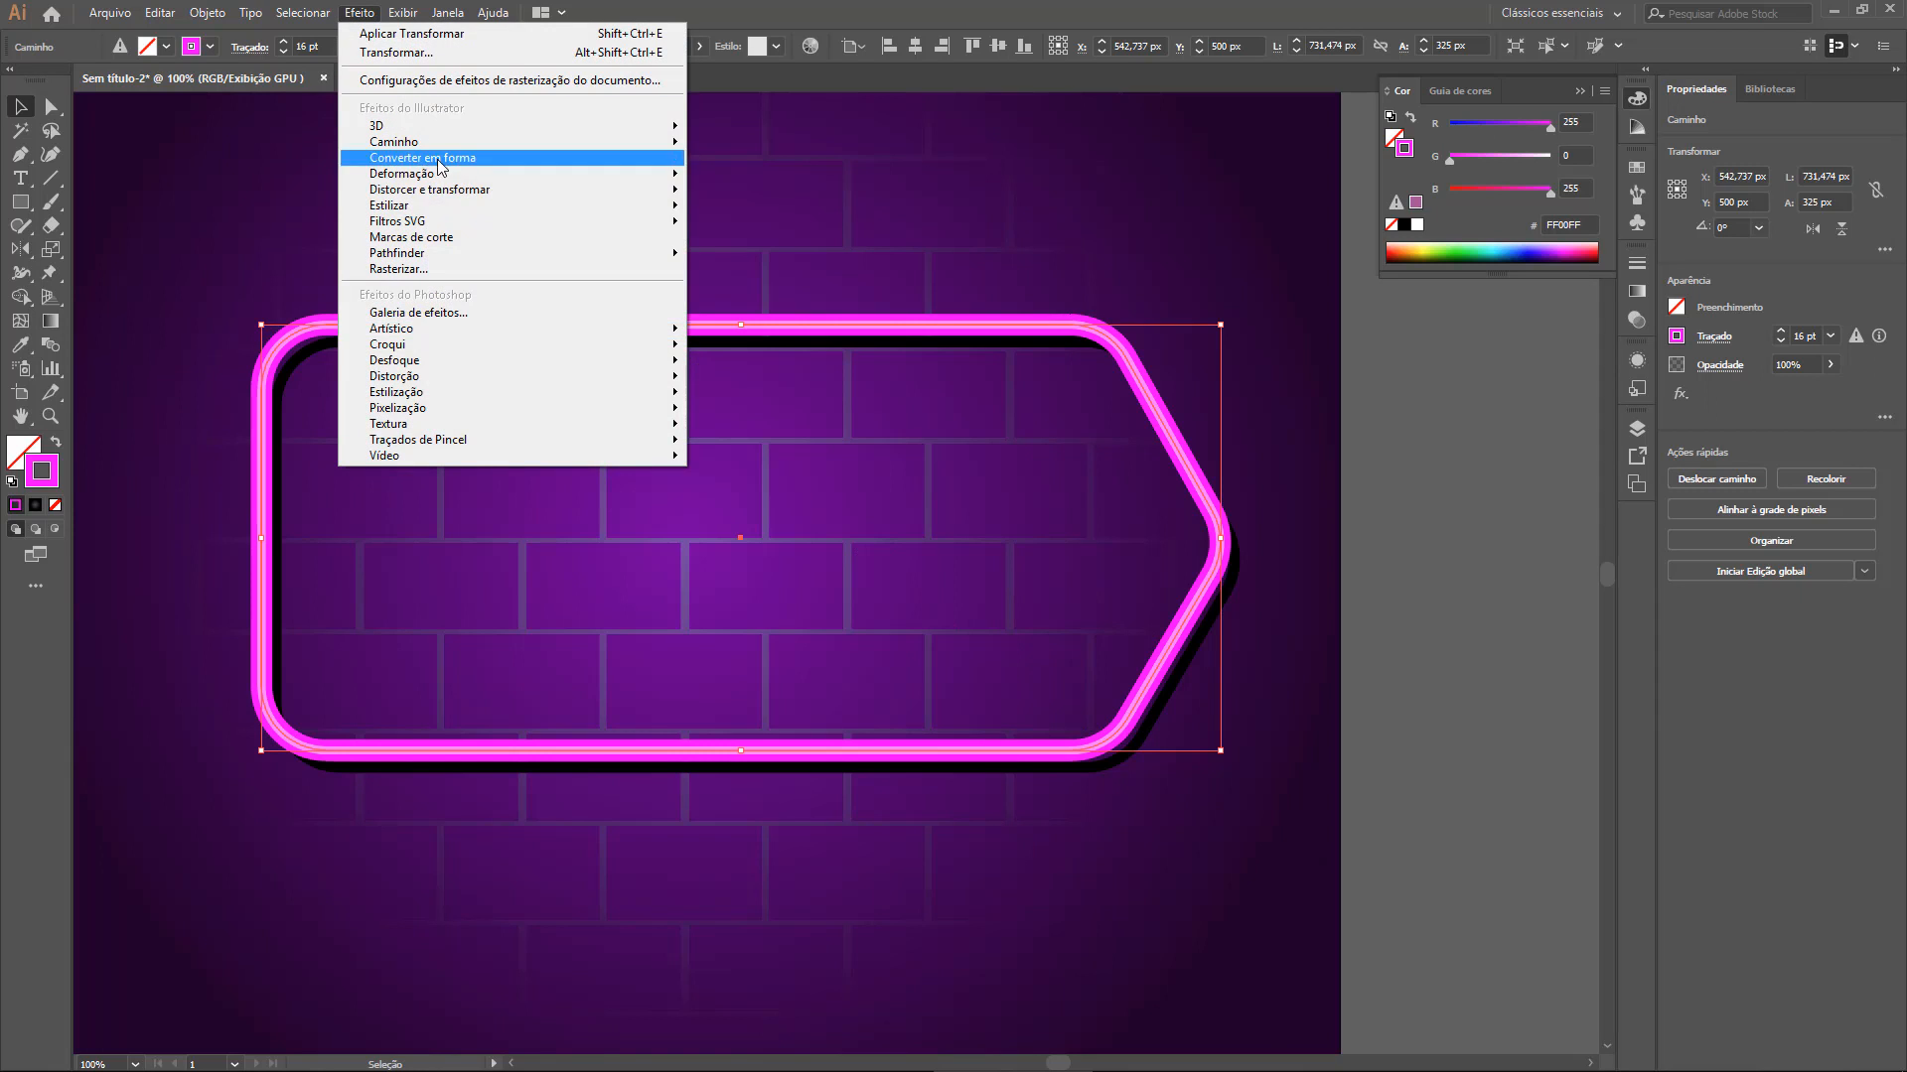
pyautogui.moveTo(423, 209)
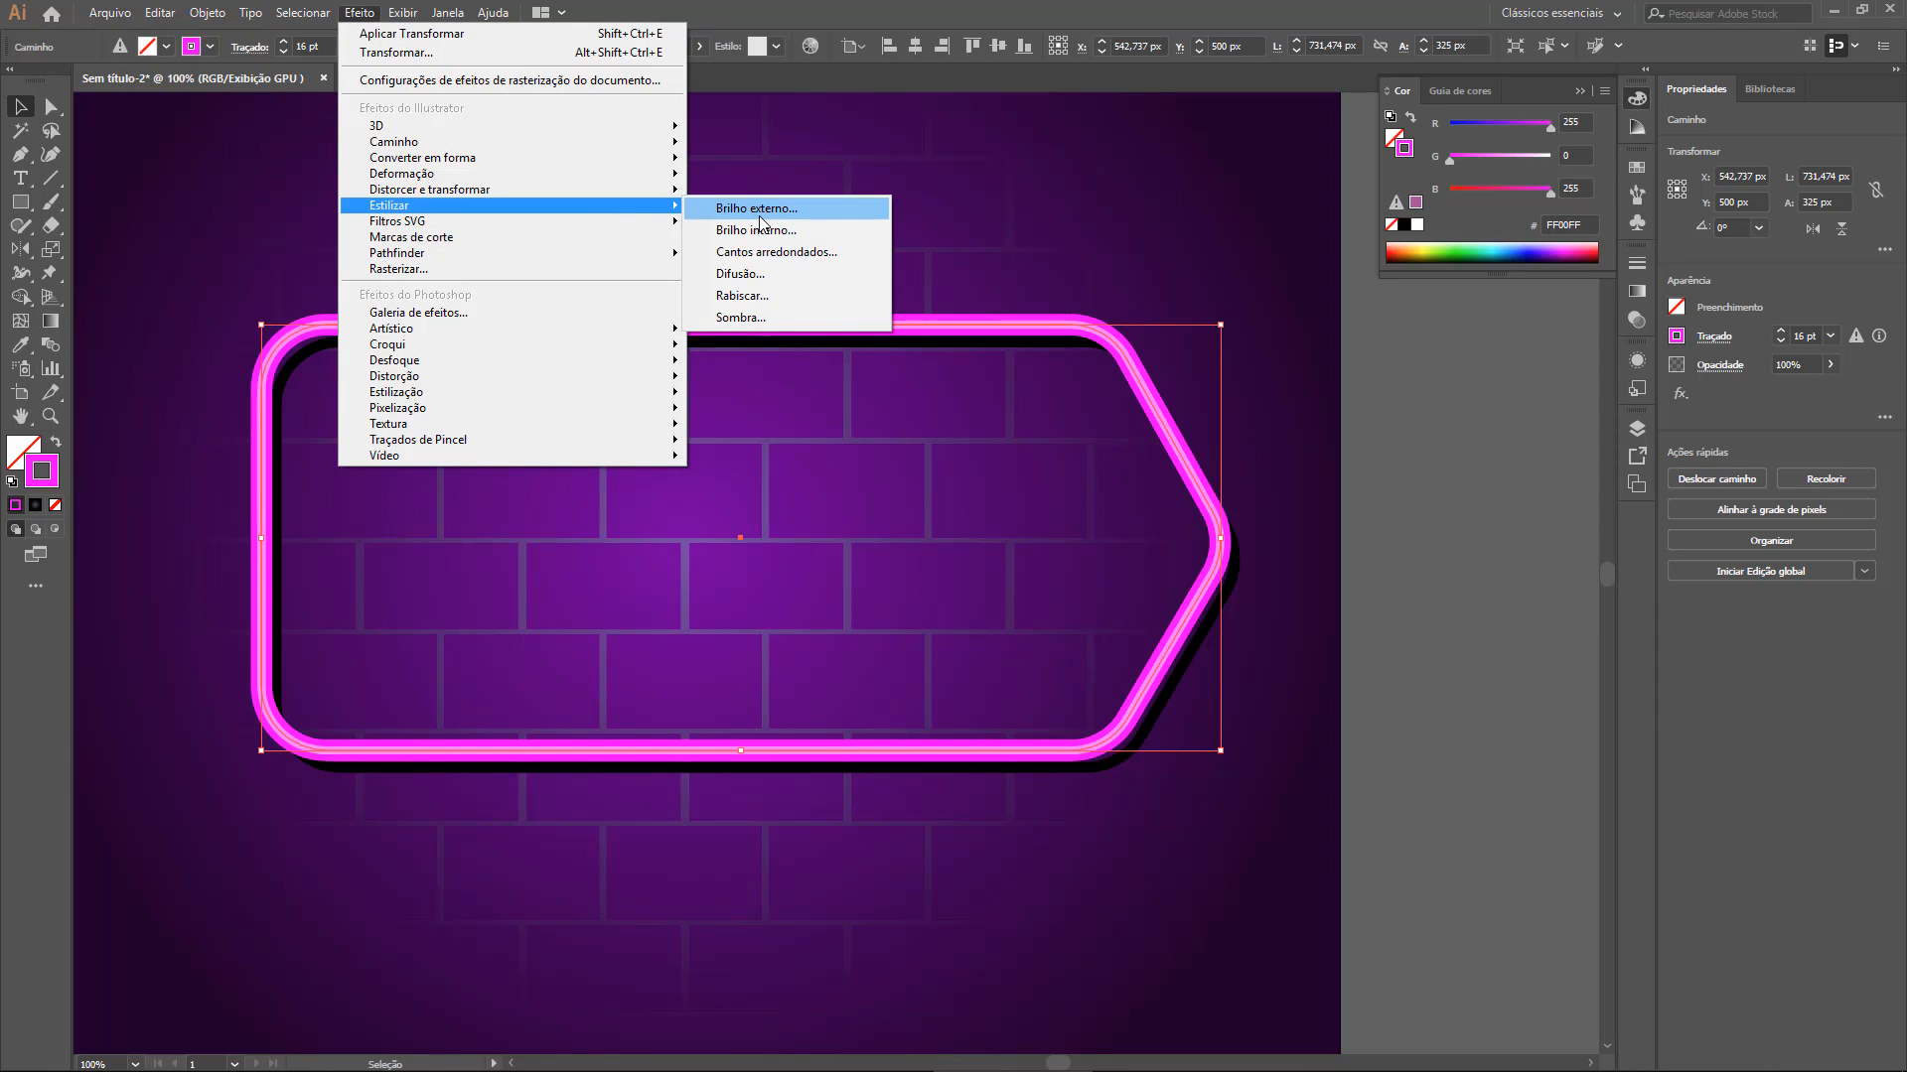
pyautogui.click(1636, 360)
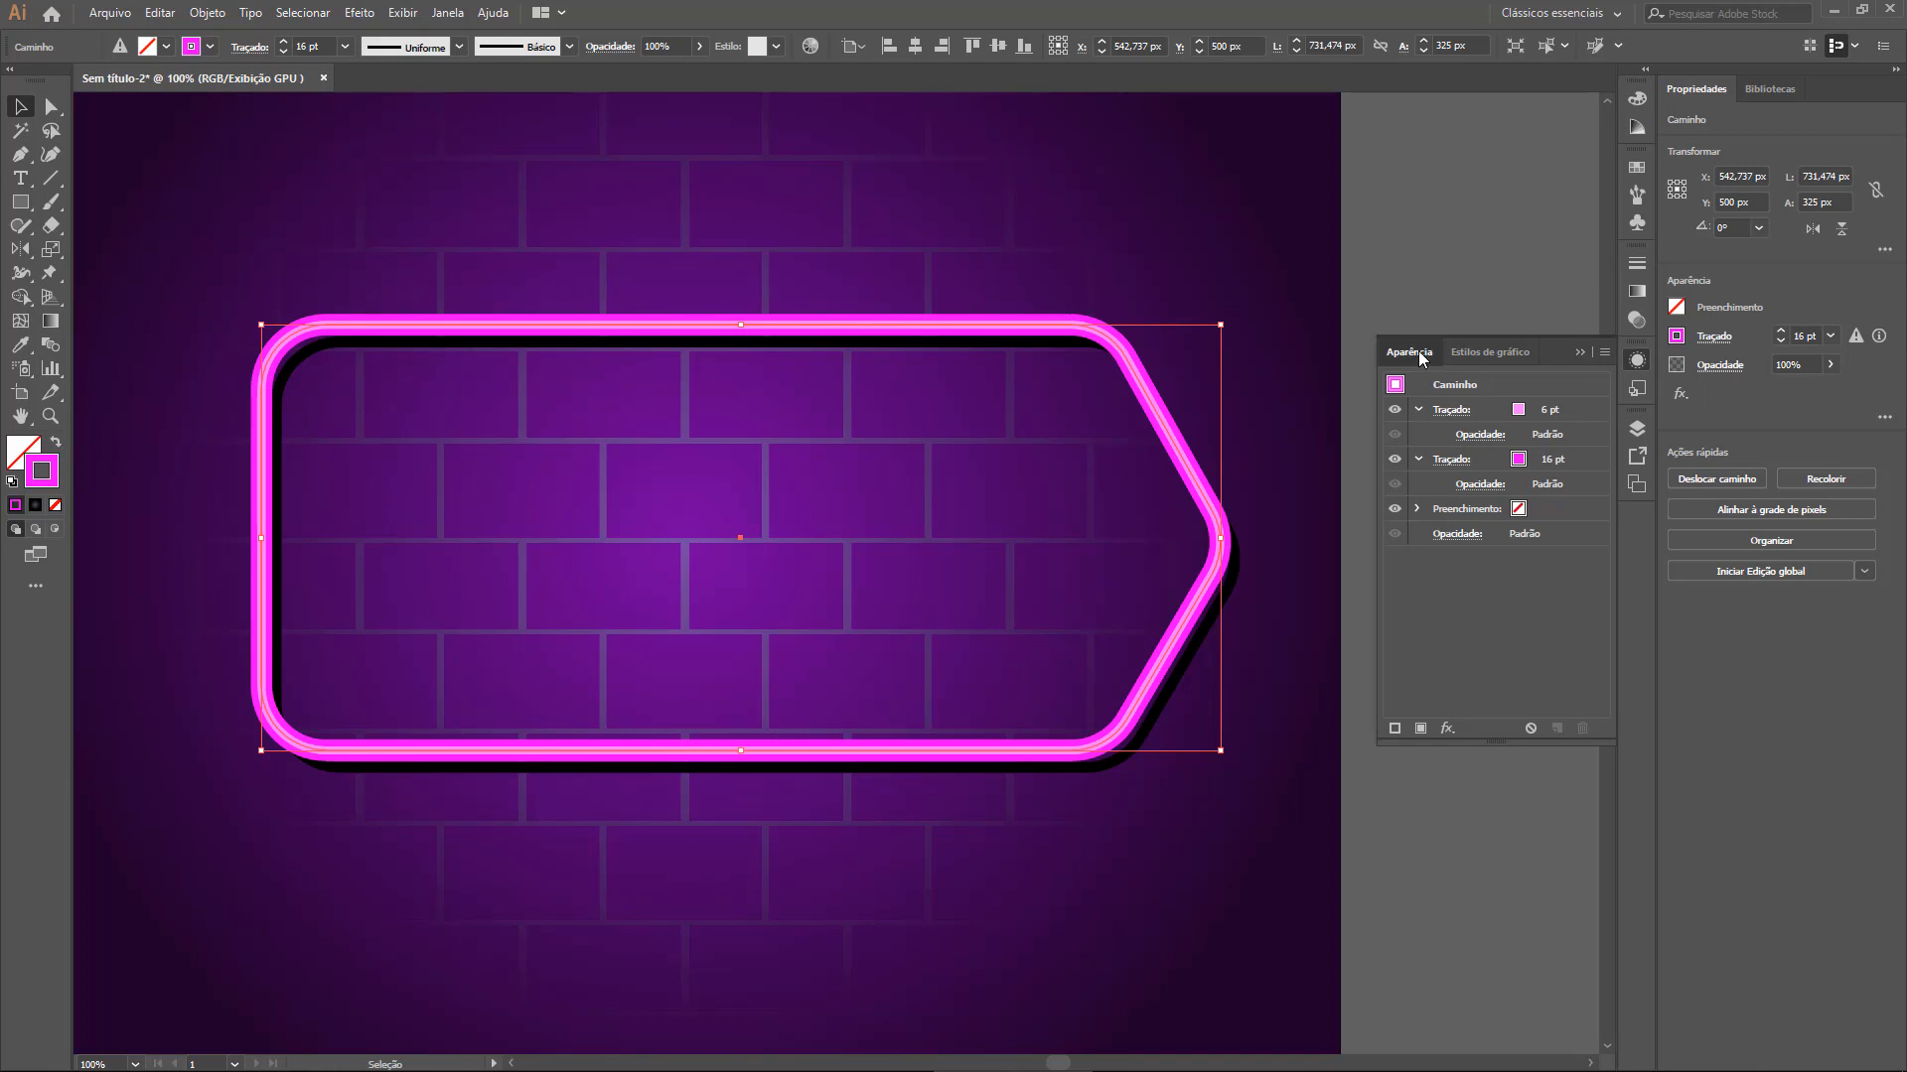
pyautogui.click(1418, 350)
pyautogui.click(1627, 362)
pyautogui.click(1445, 728)
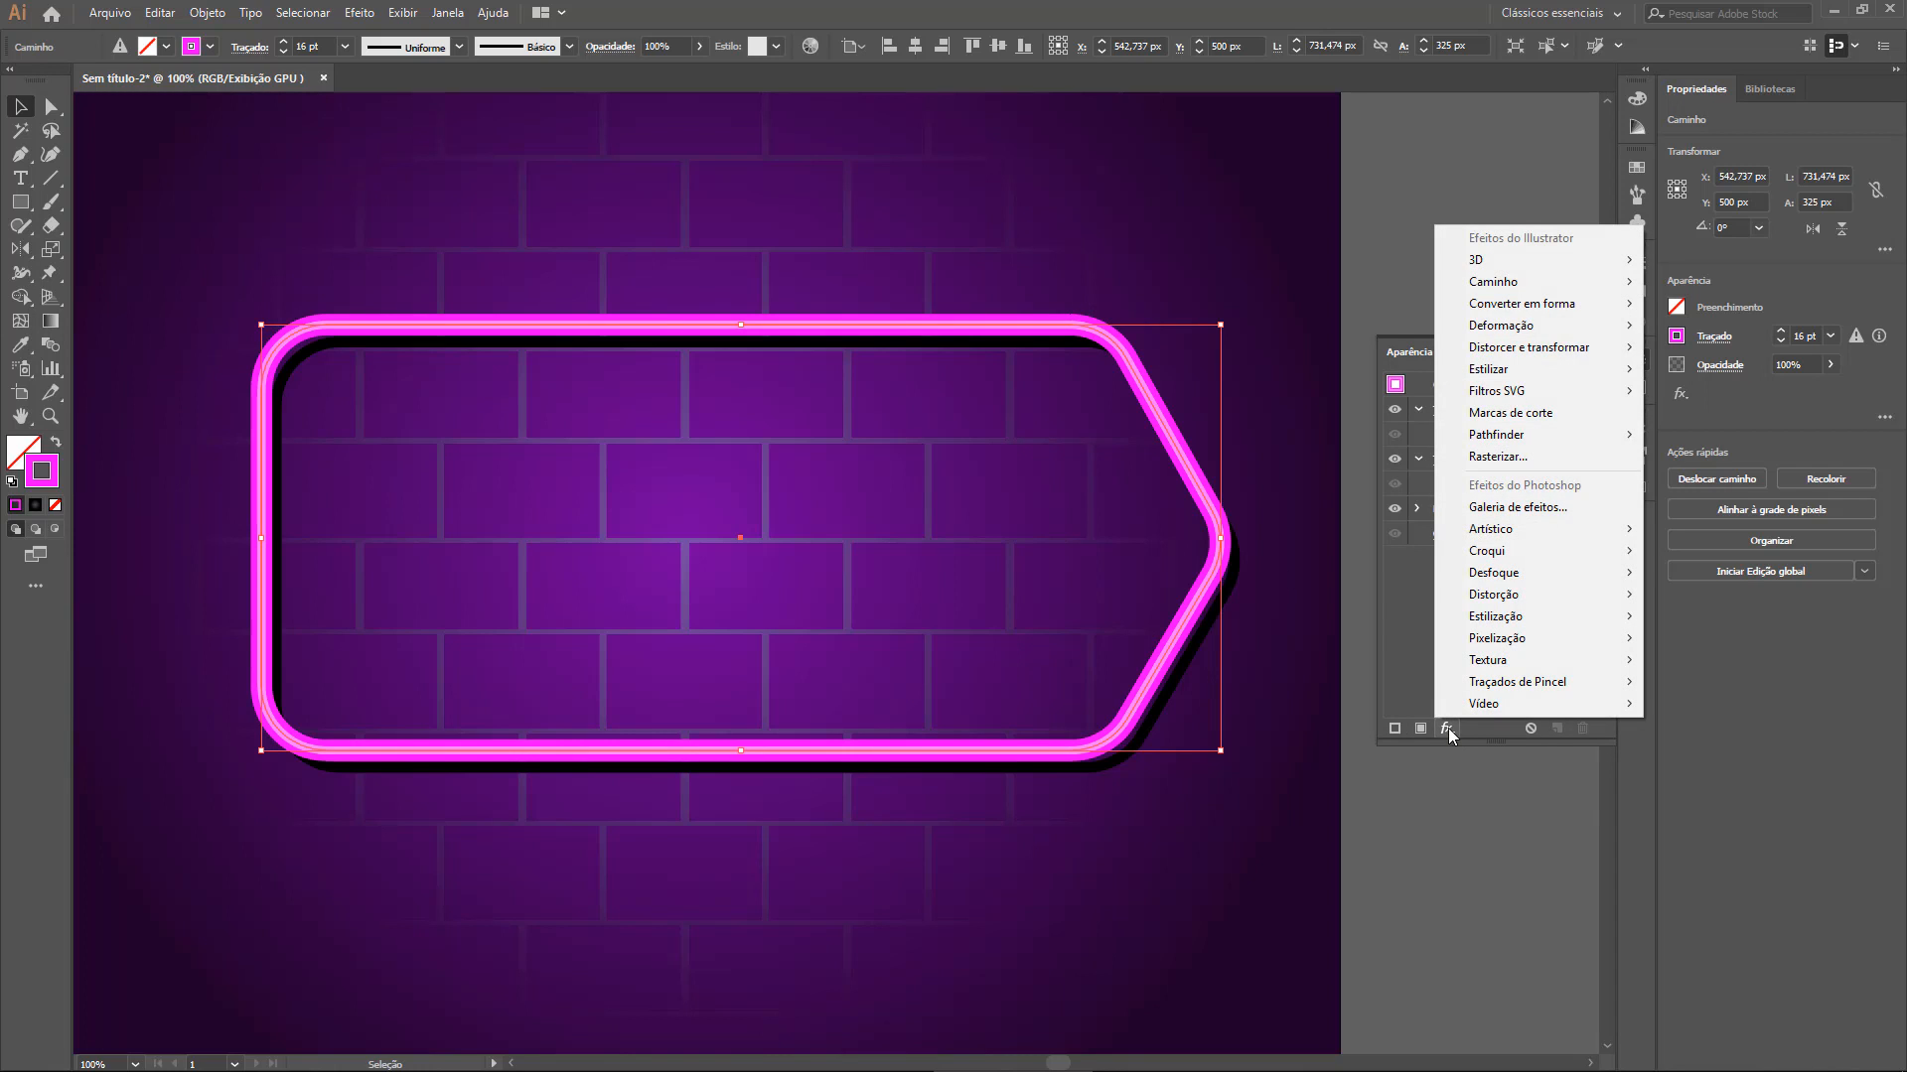
pyautogui.moveTo(1504, 368)
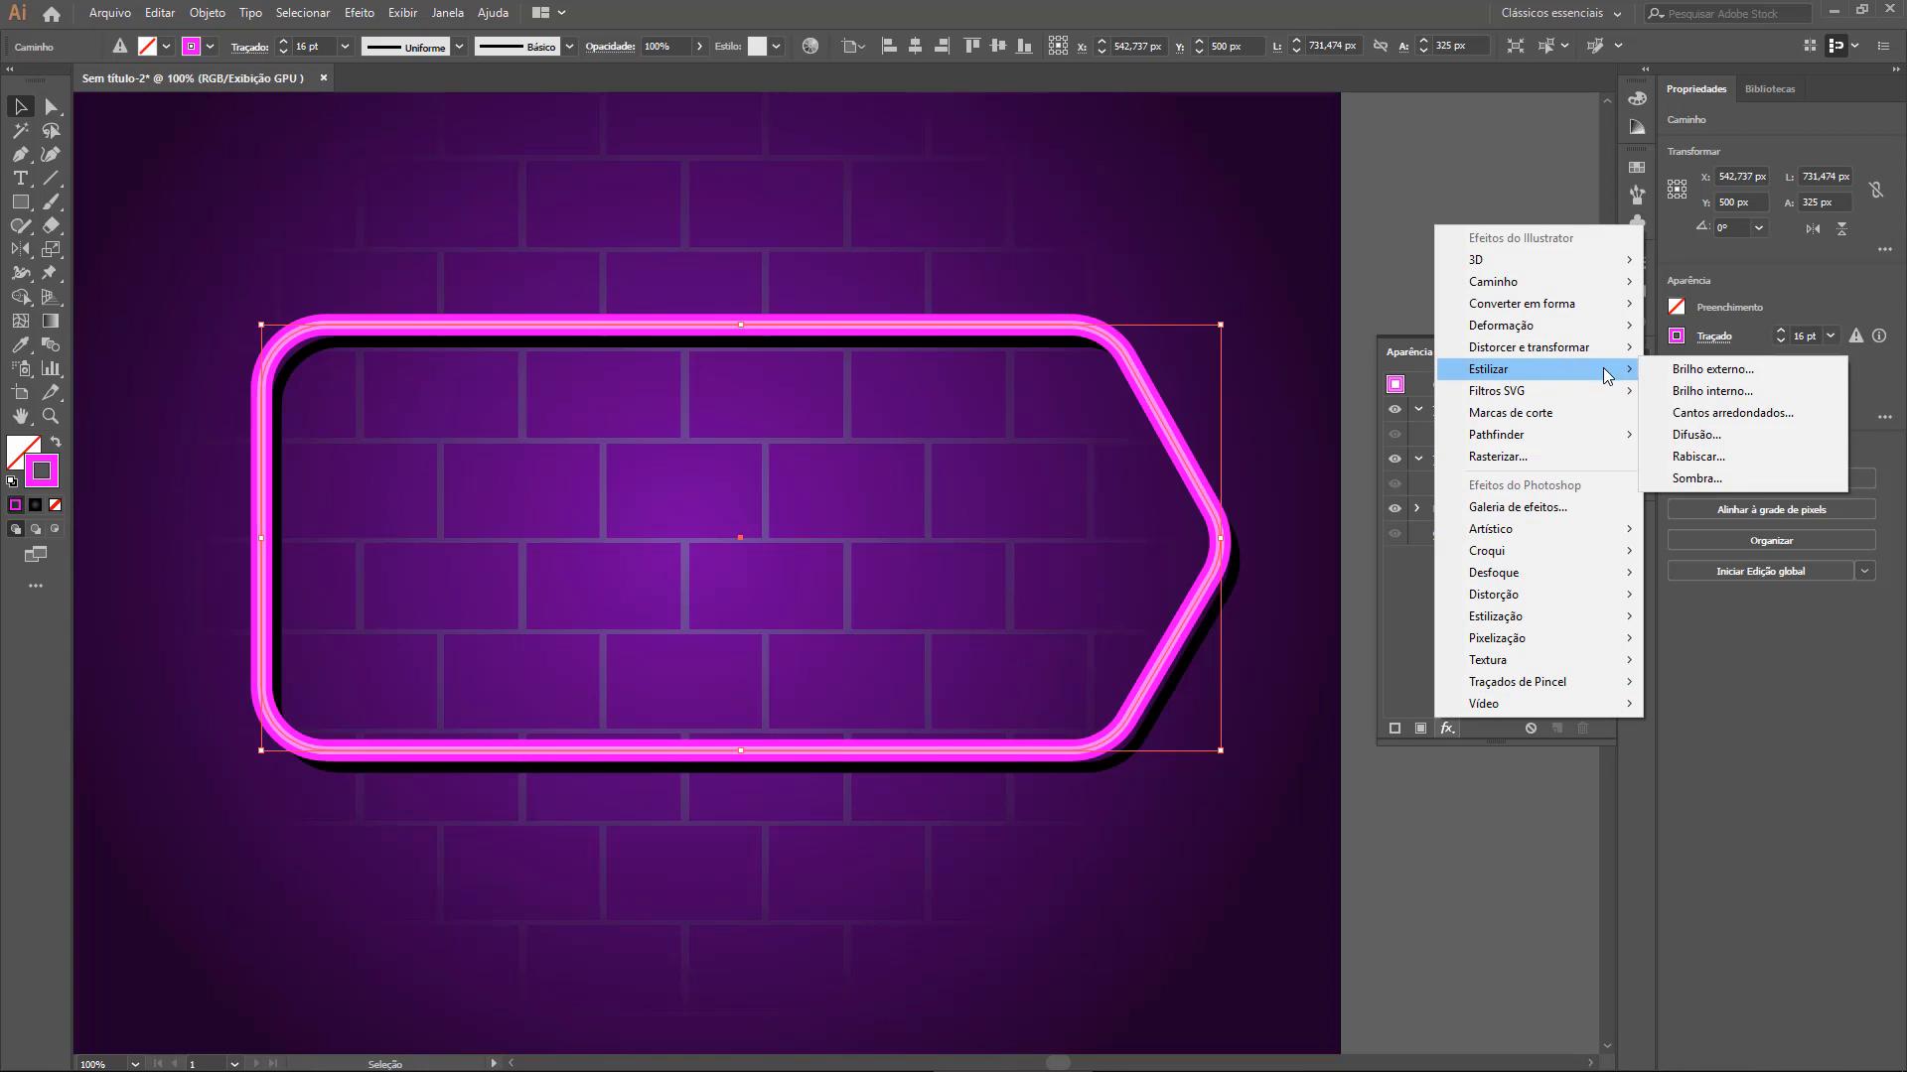
pyautogui.click(1765, 372)
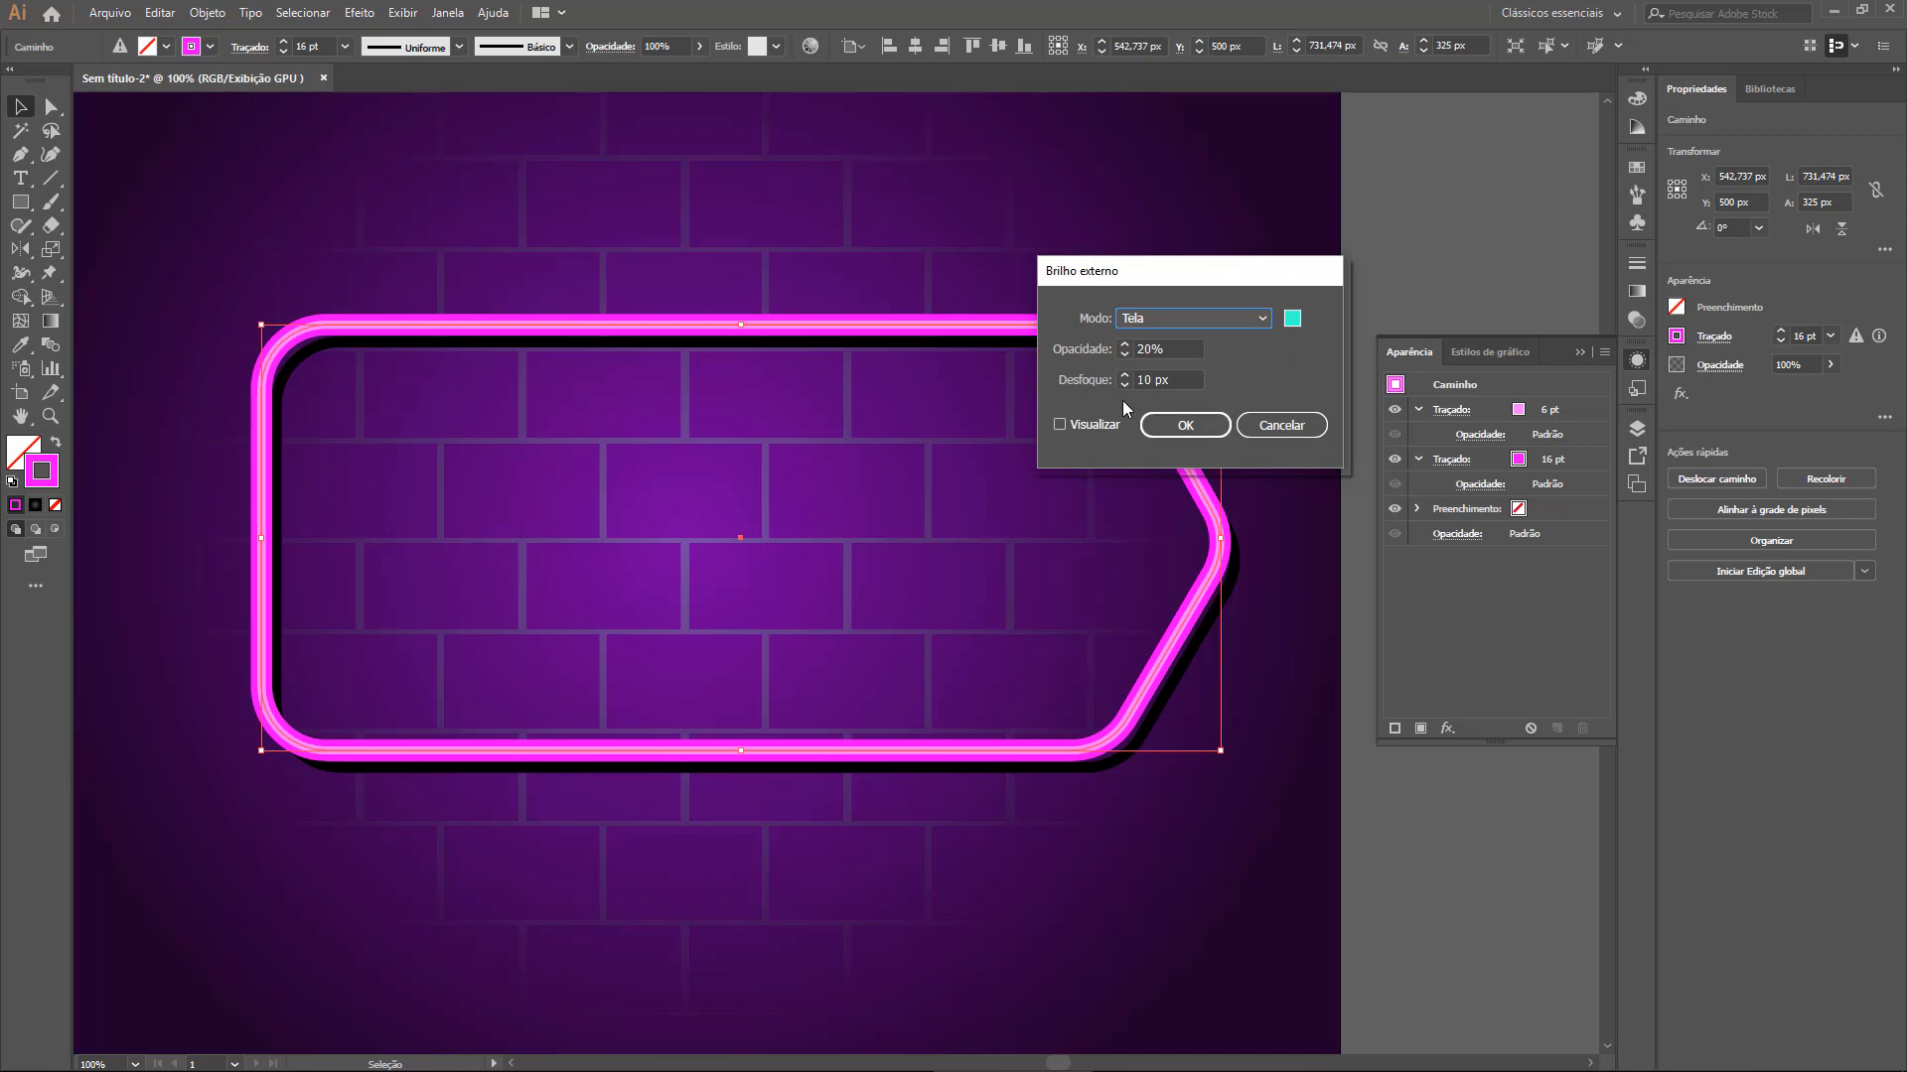
pyautogui.click(1061, 425)
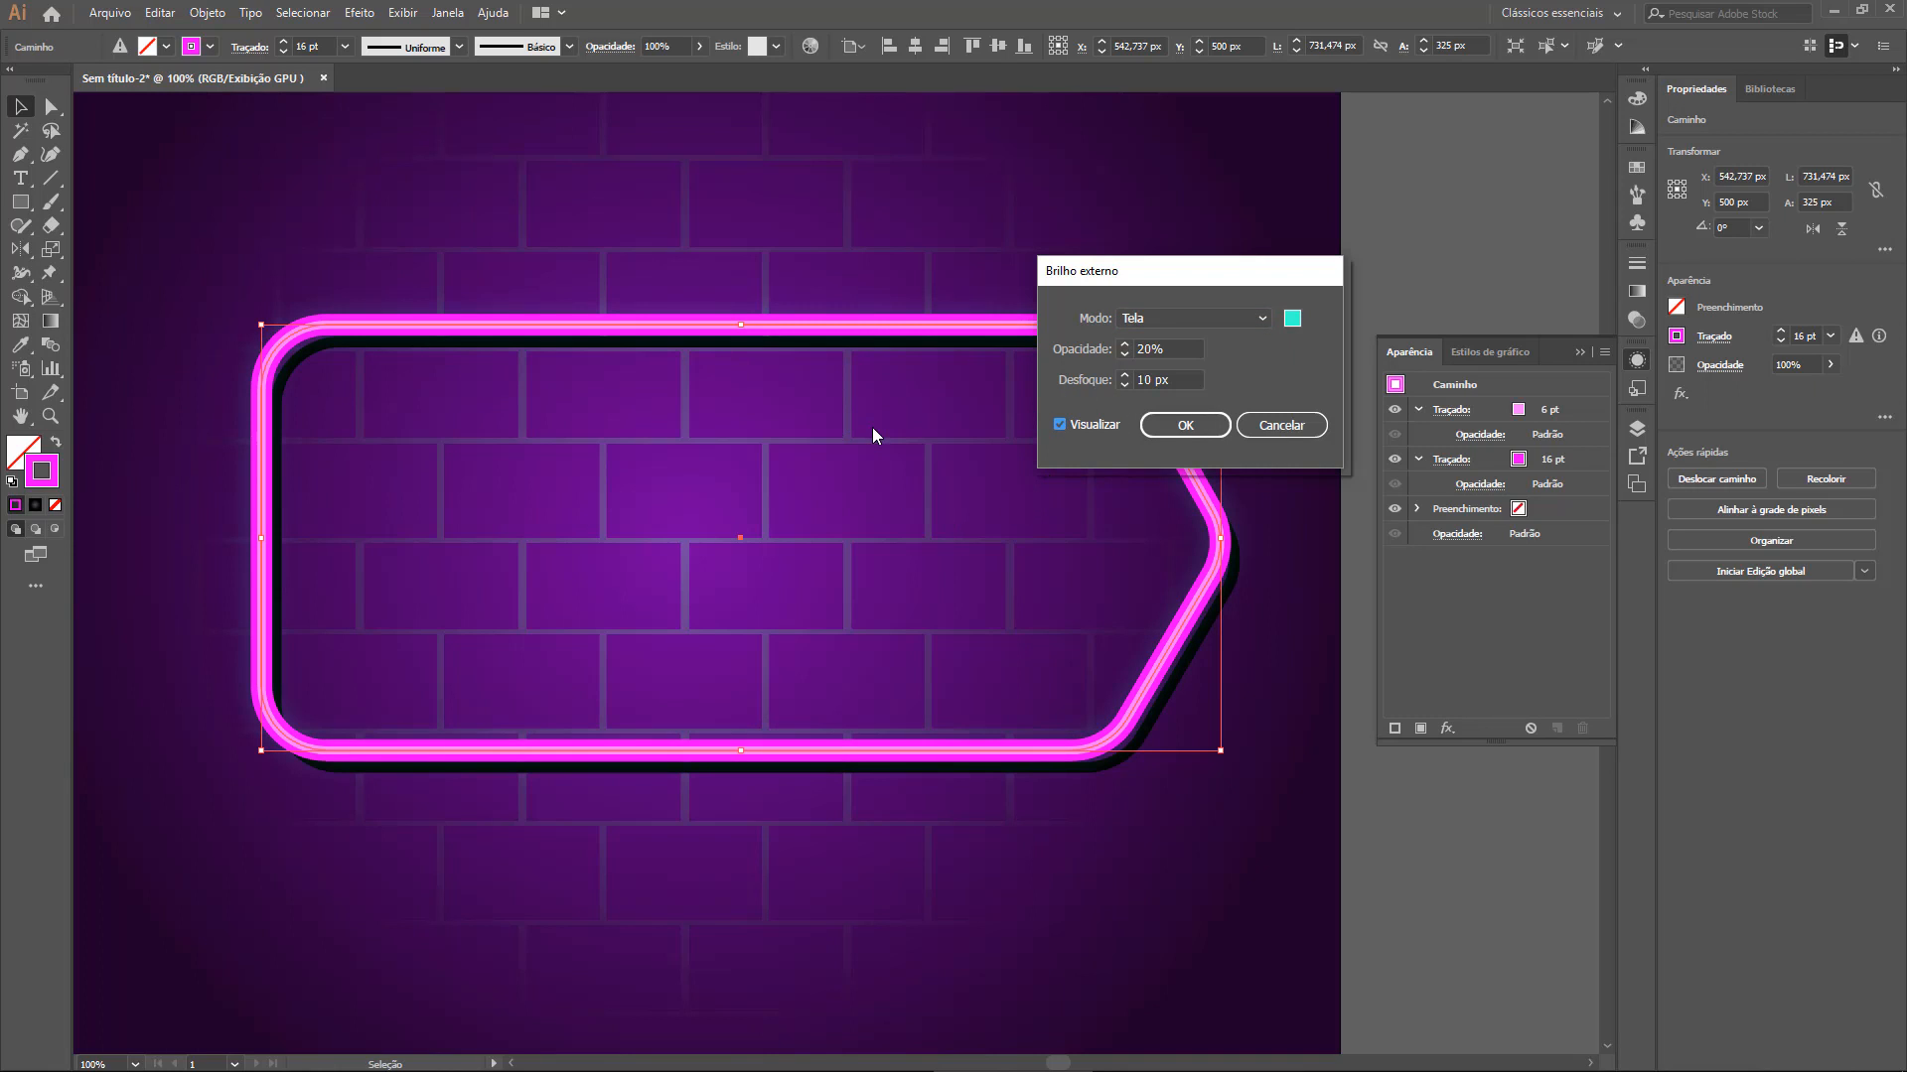
# Set the arrow sign path's Brilho externo effect to 100% opacity and 20 px blur, after trying a 50 px blur
pyautogui.doubleClick(1159, 348)
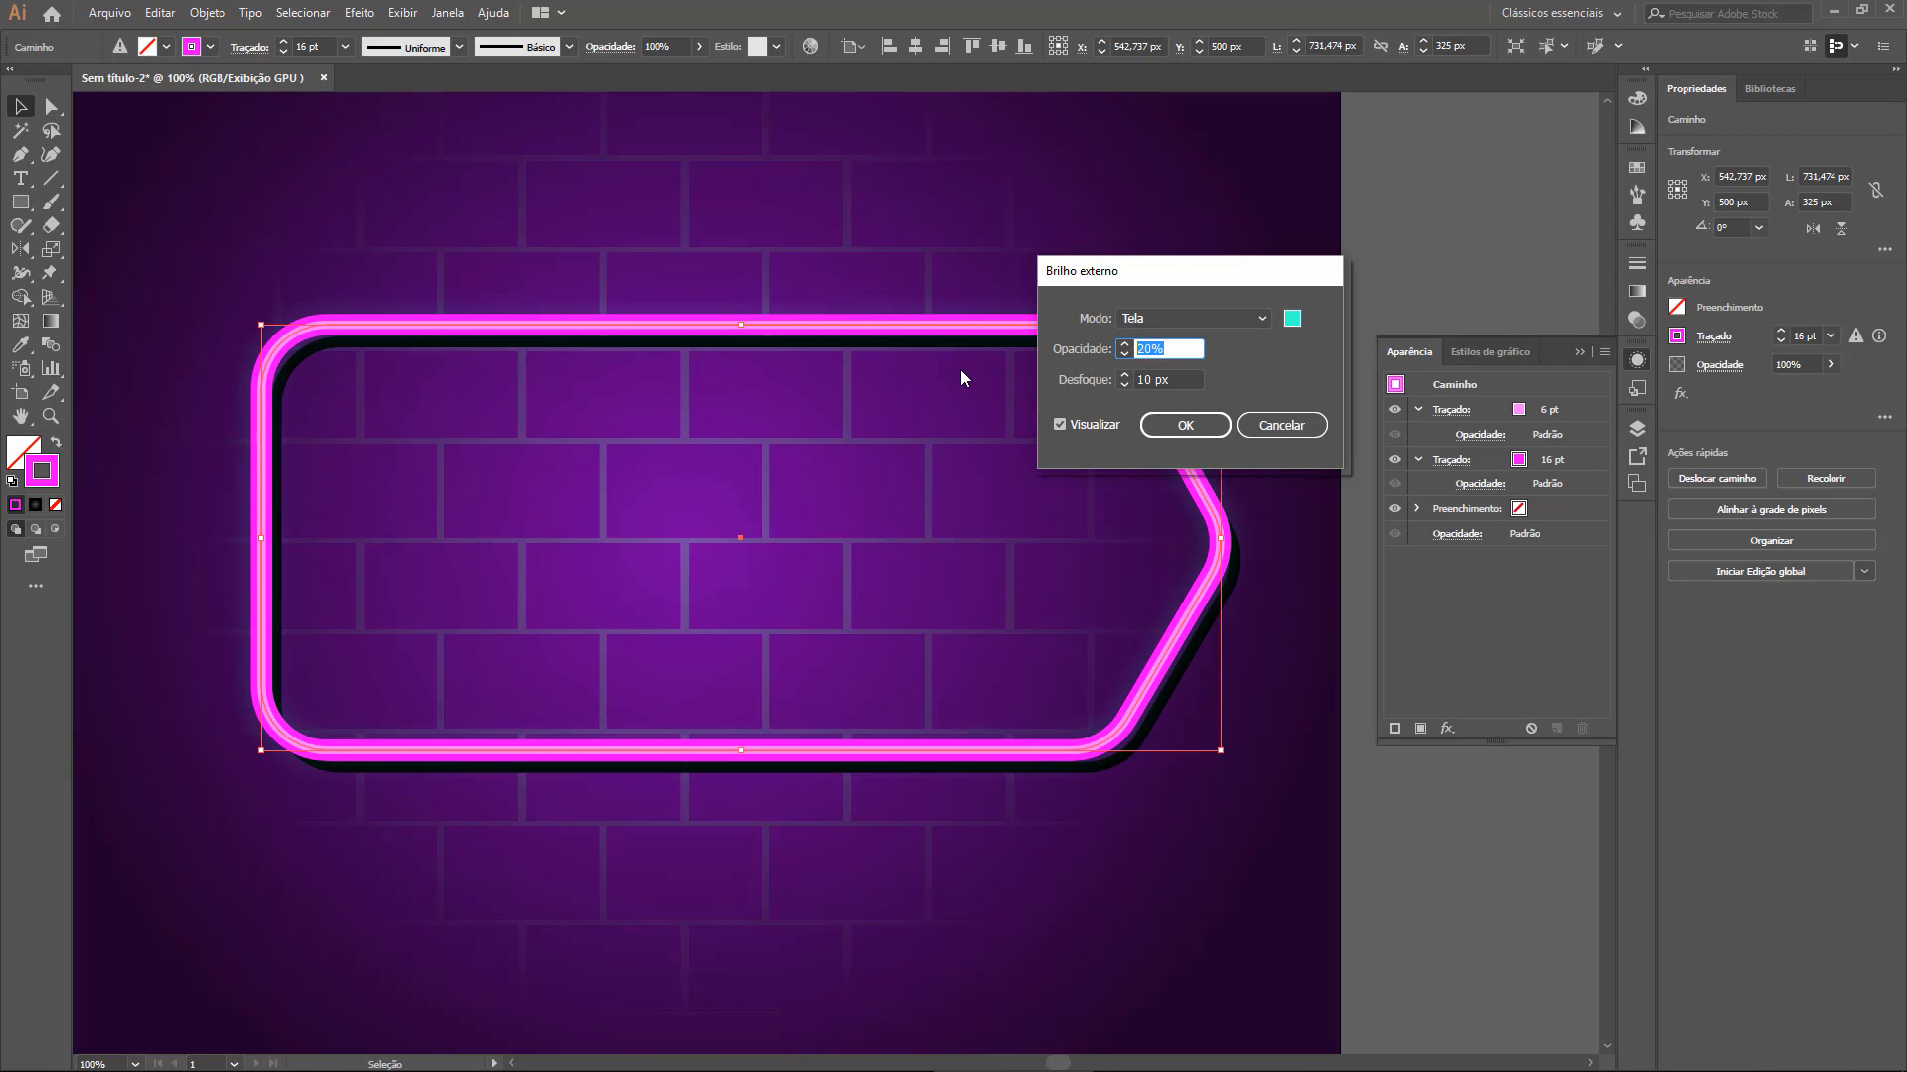
pyautogui.write('100')
pyautogui.click(1144, 380)
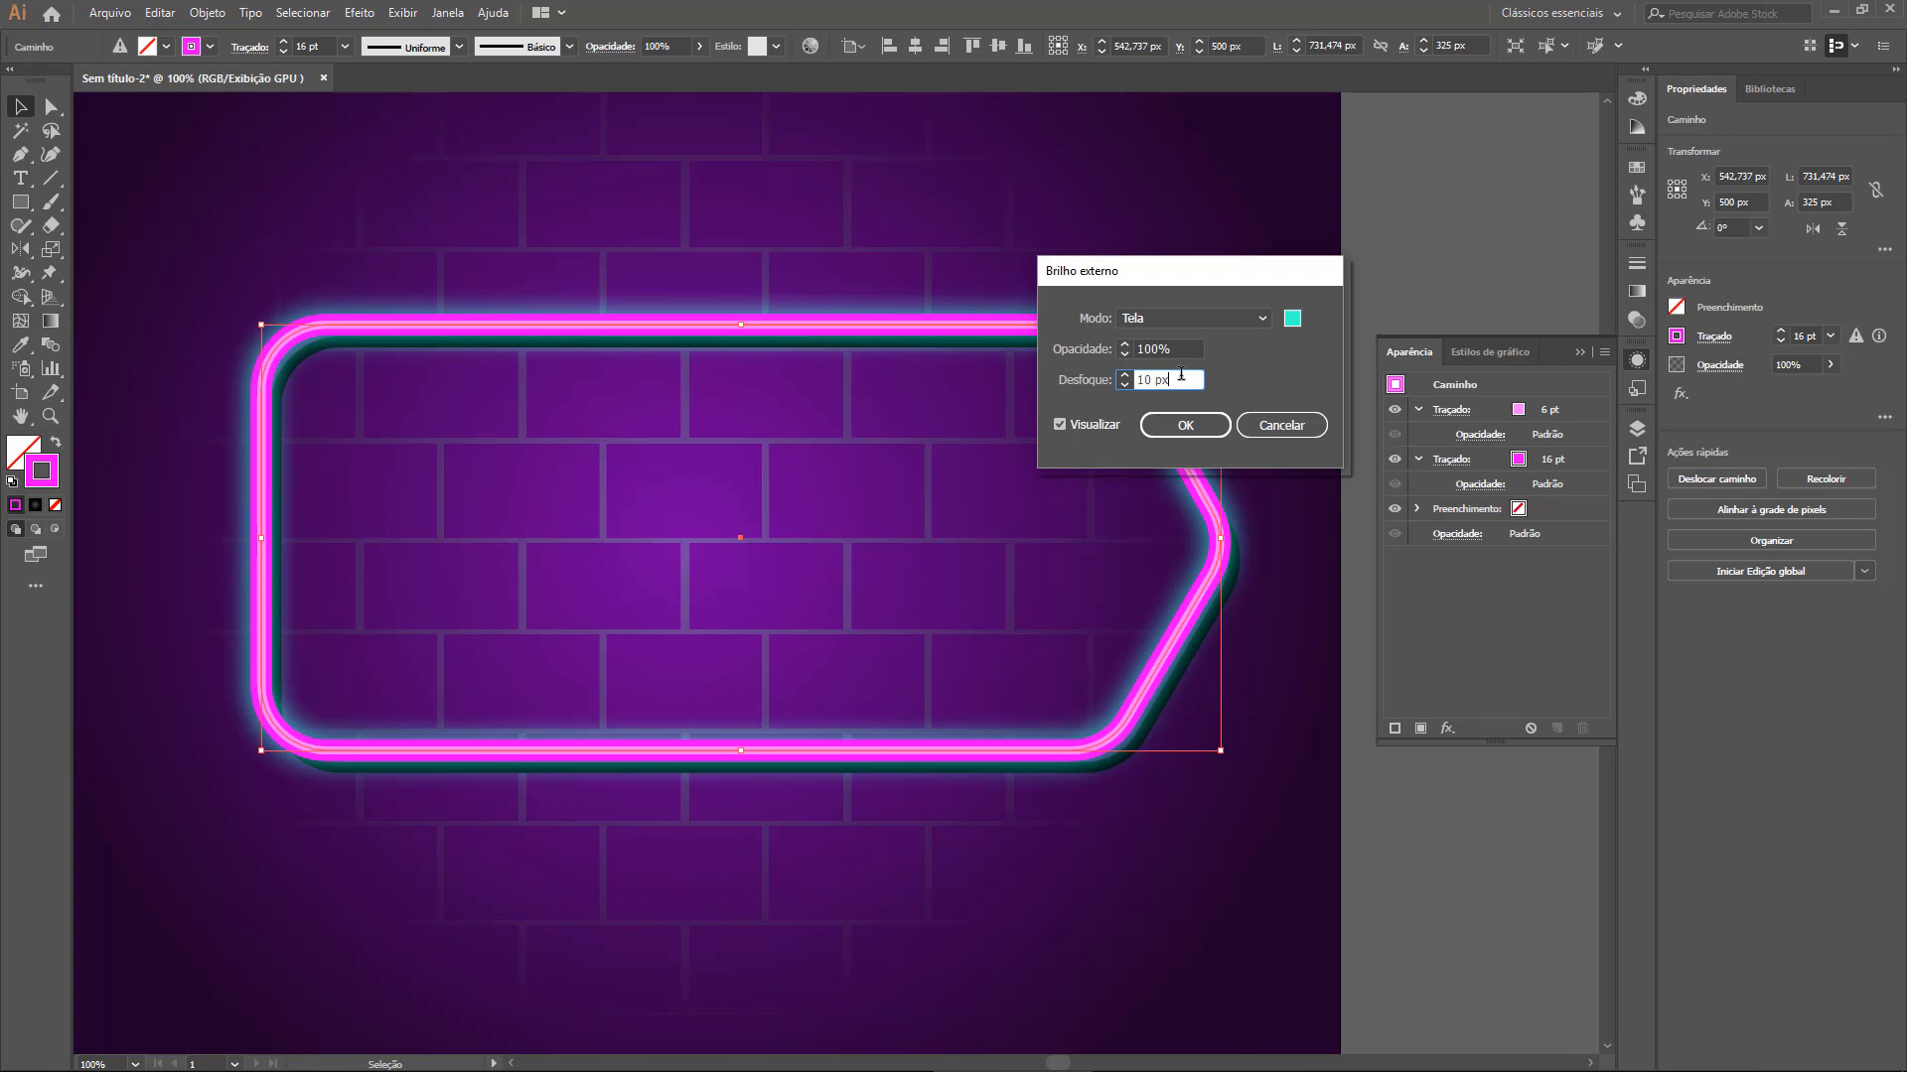
pyautogui.doubleClick(1152, 379)
pyautogui.write('50')
pyautogui.click(1168, 349)
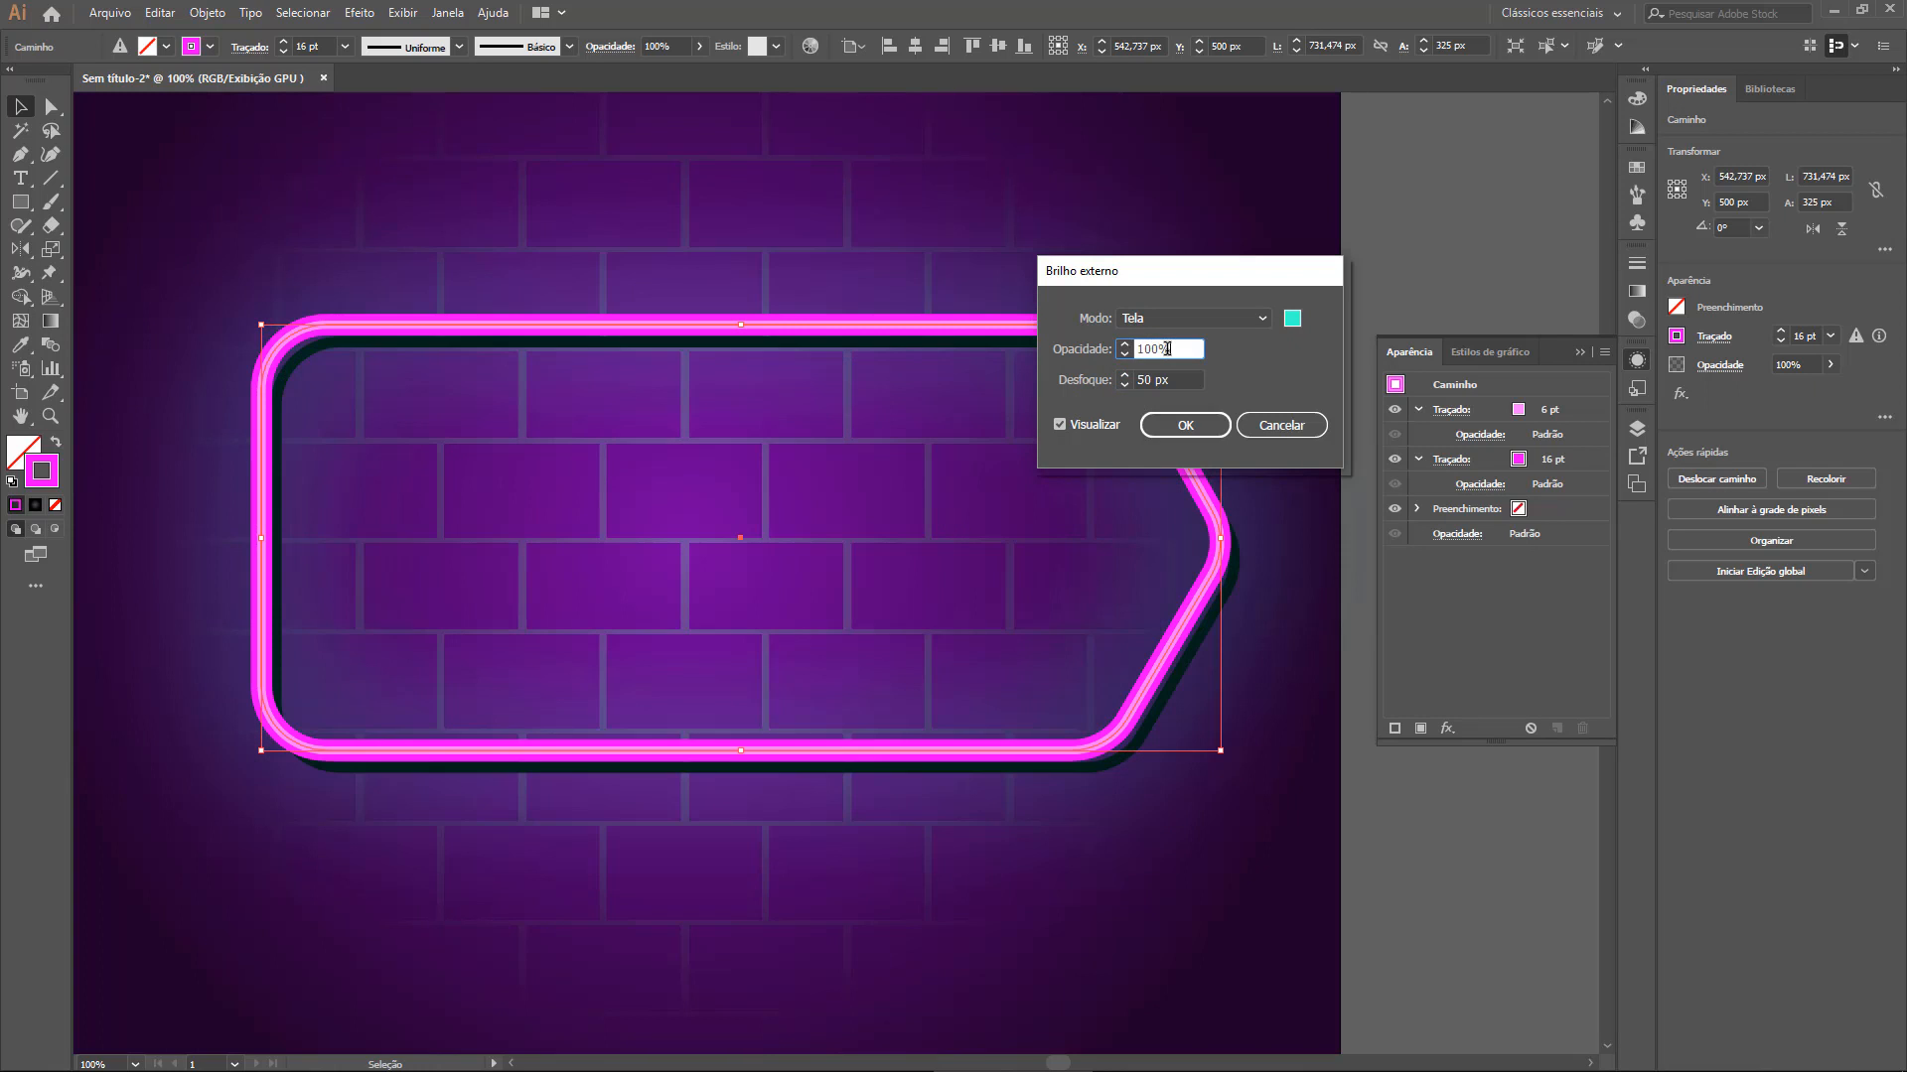
pyautogui.press('Tab')
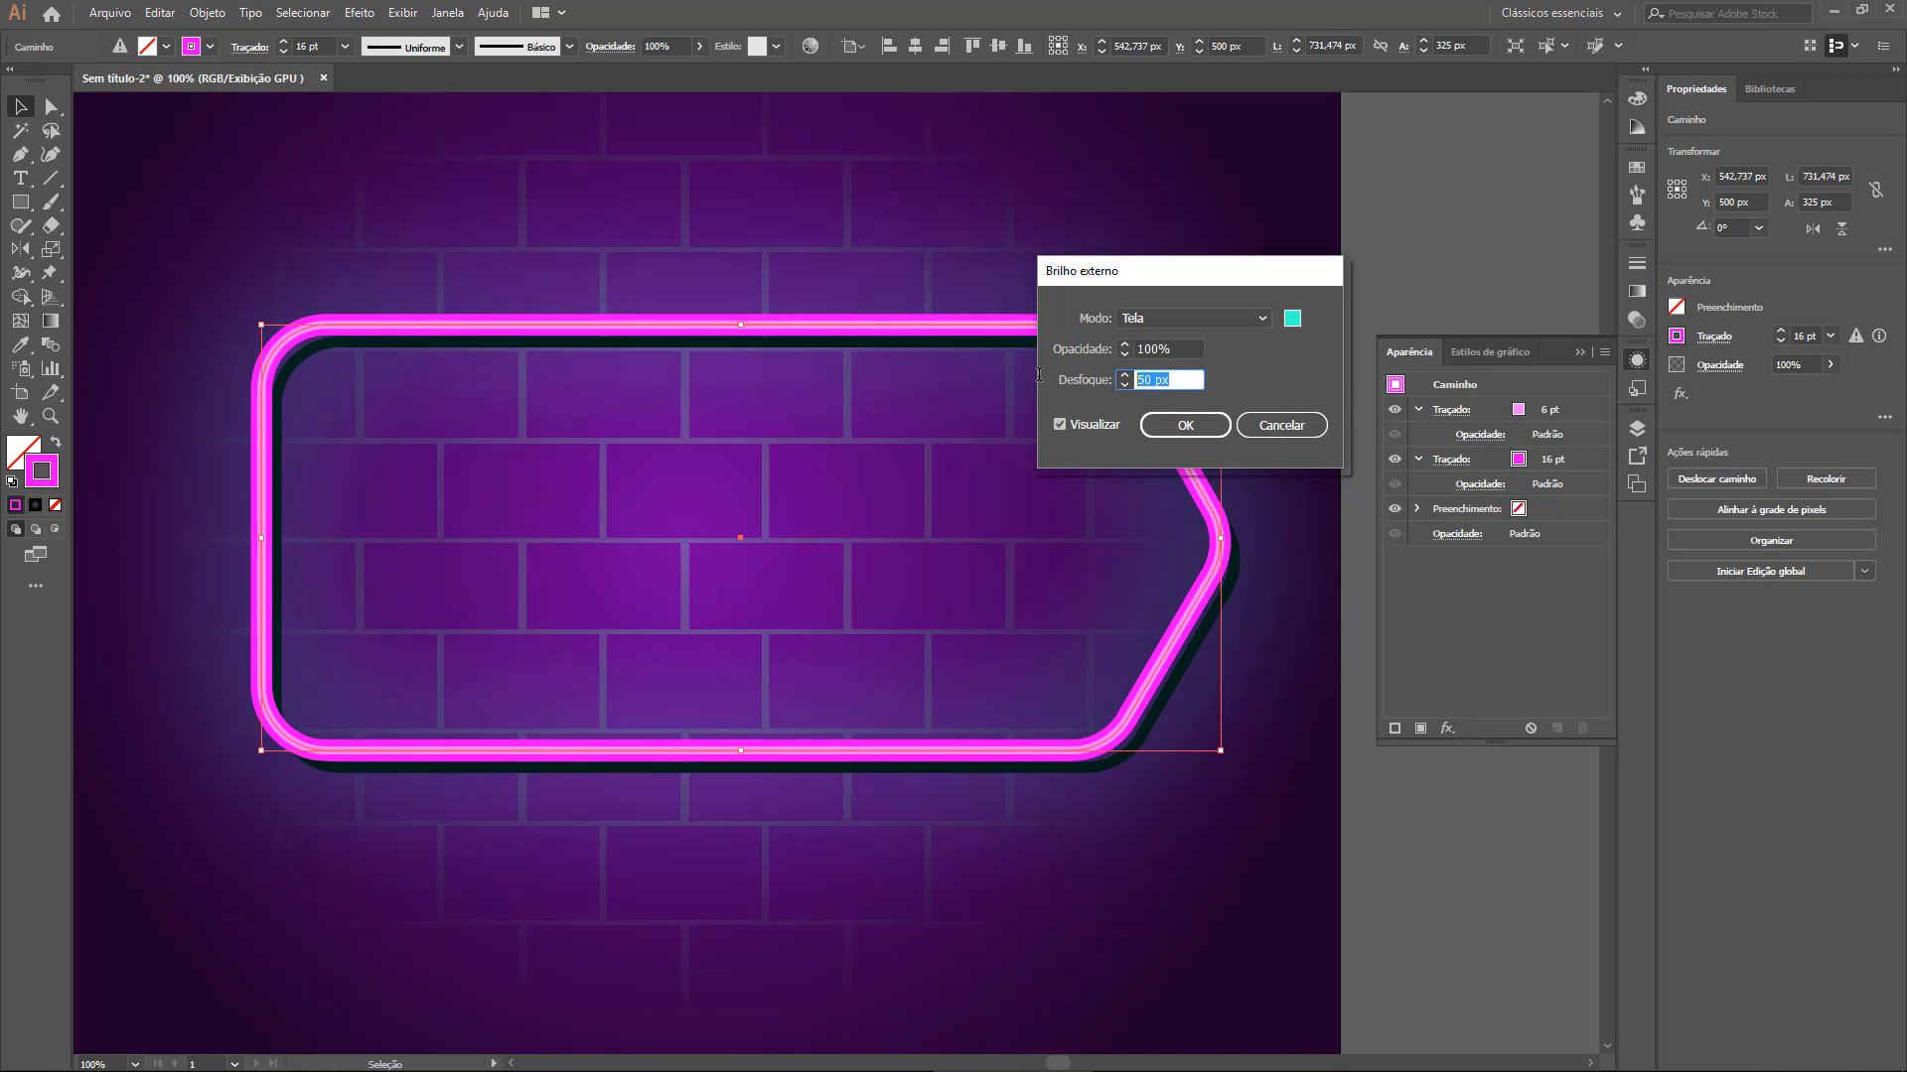
pyautogui.write('1')
pyautogui.write('20')
pyautogui.click(1166, 348)
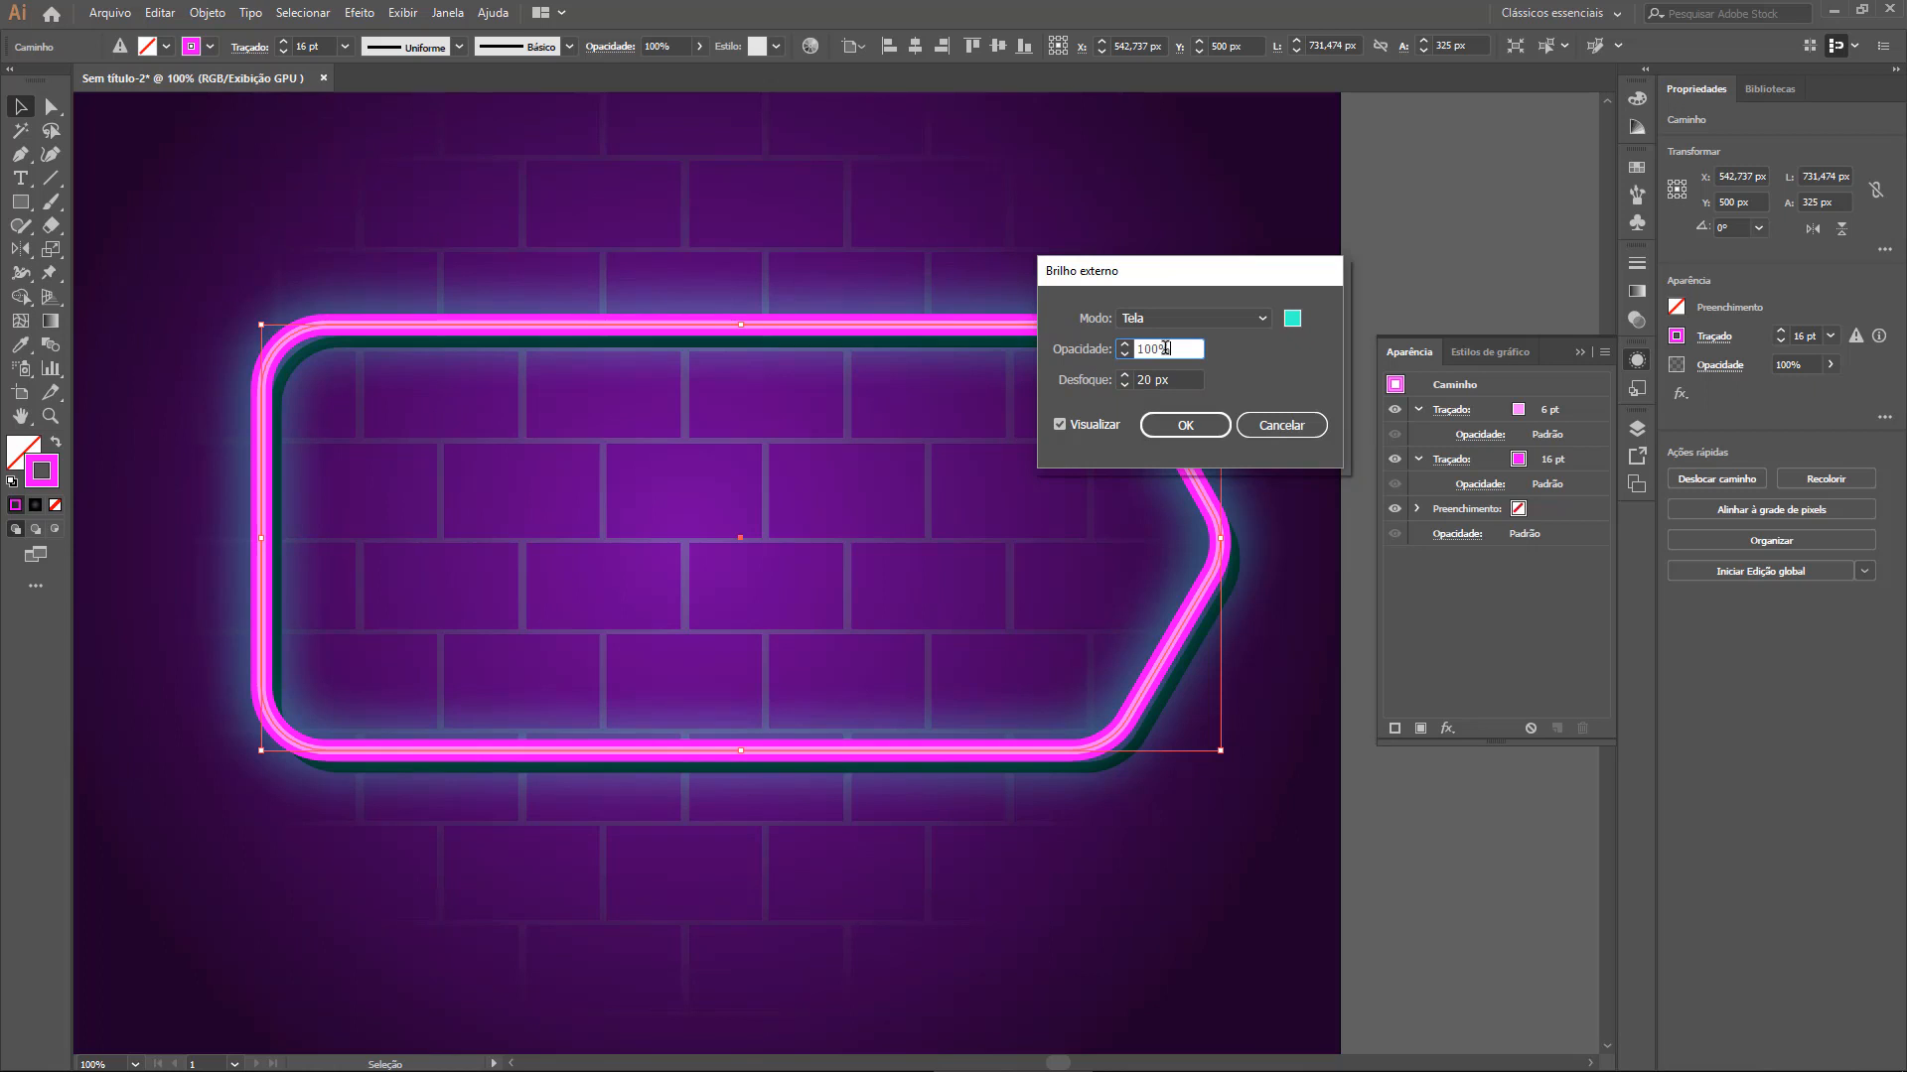
# Set the glow colour of the Brilho externo effect to magenta, RGB 255, 0, 255
pyautogui.click(1292, 318)
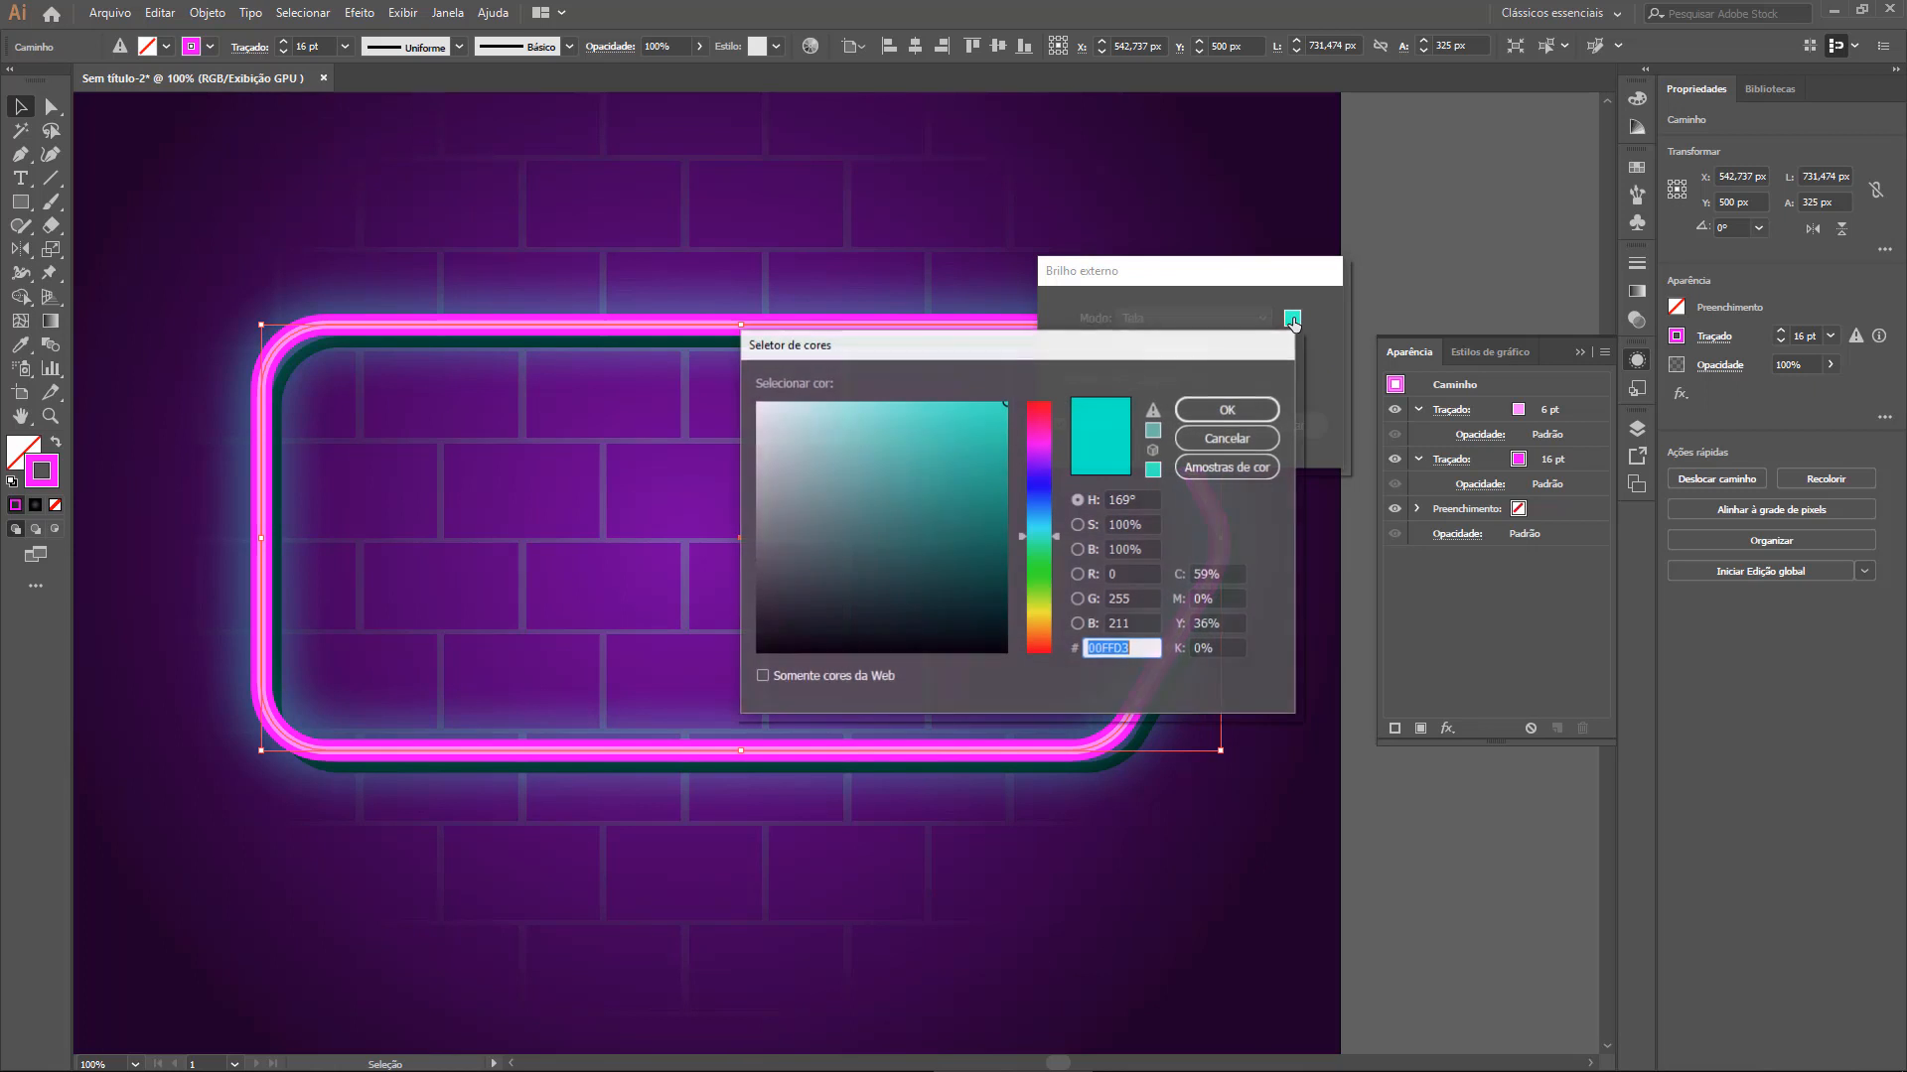
pyautogui.click(1036, 447)
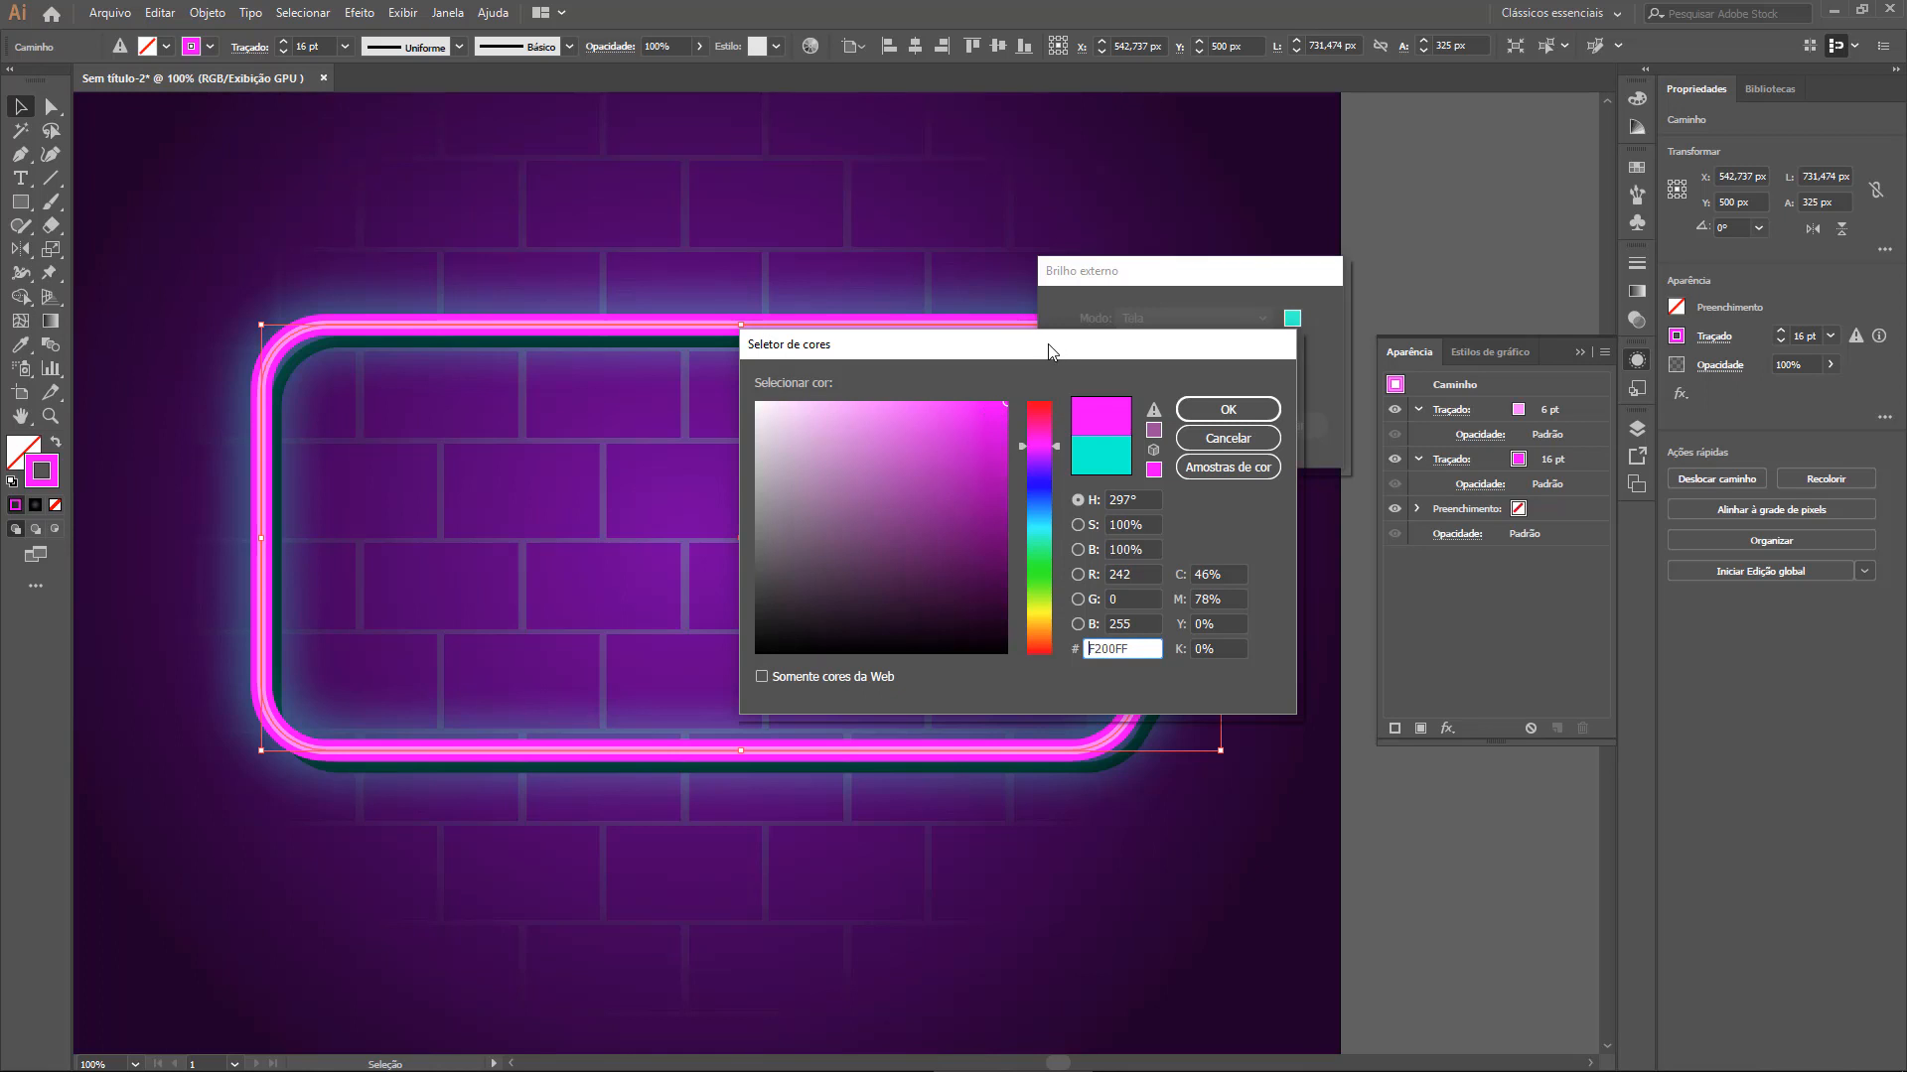
pyautogui.moveTo(1048, 350); pyautogui.dragTo(1088, 358)
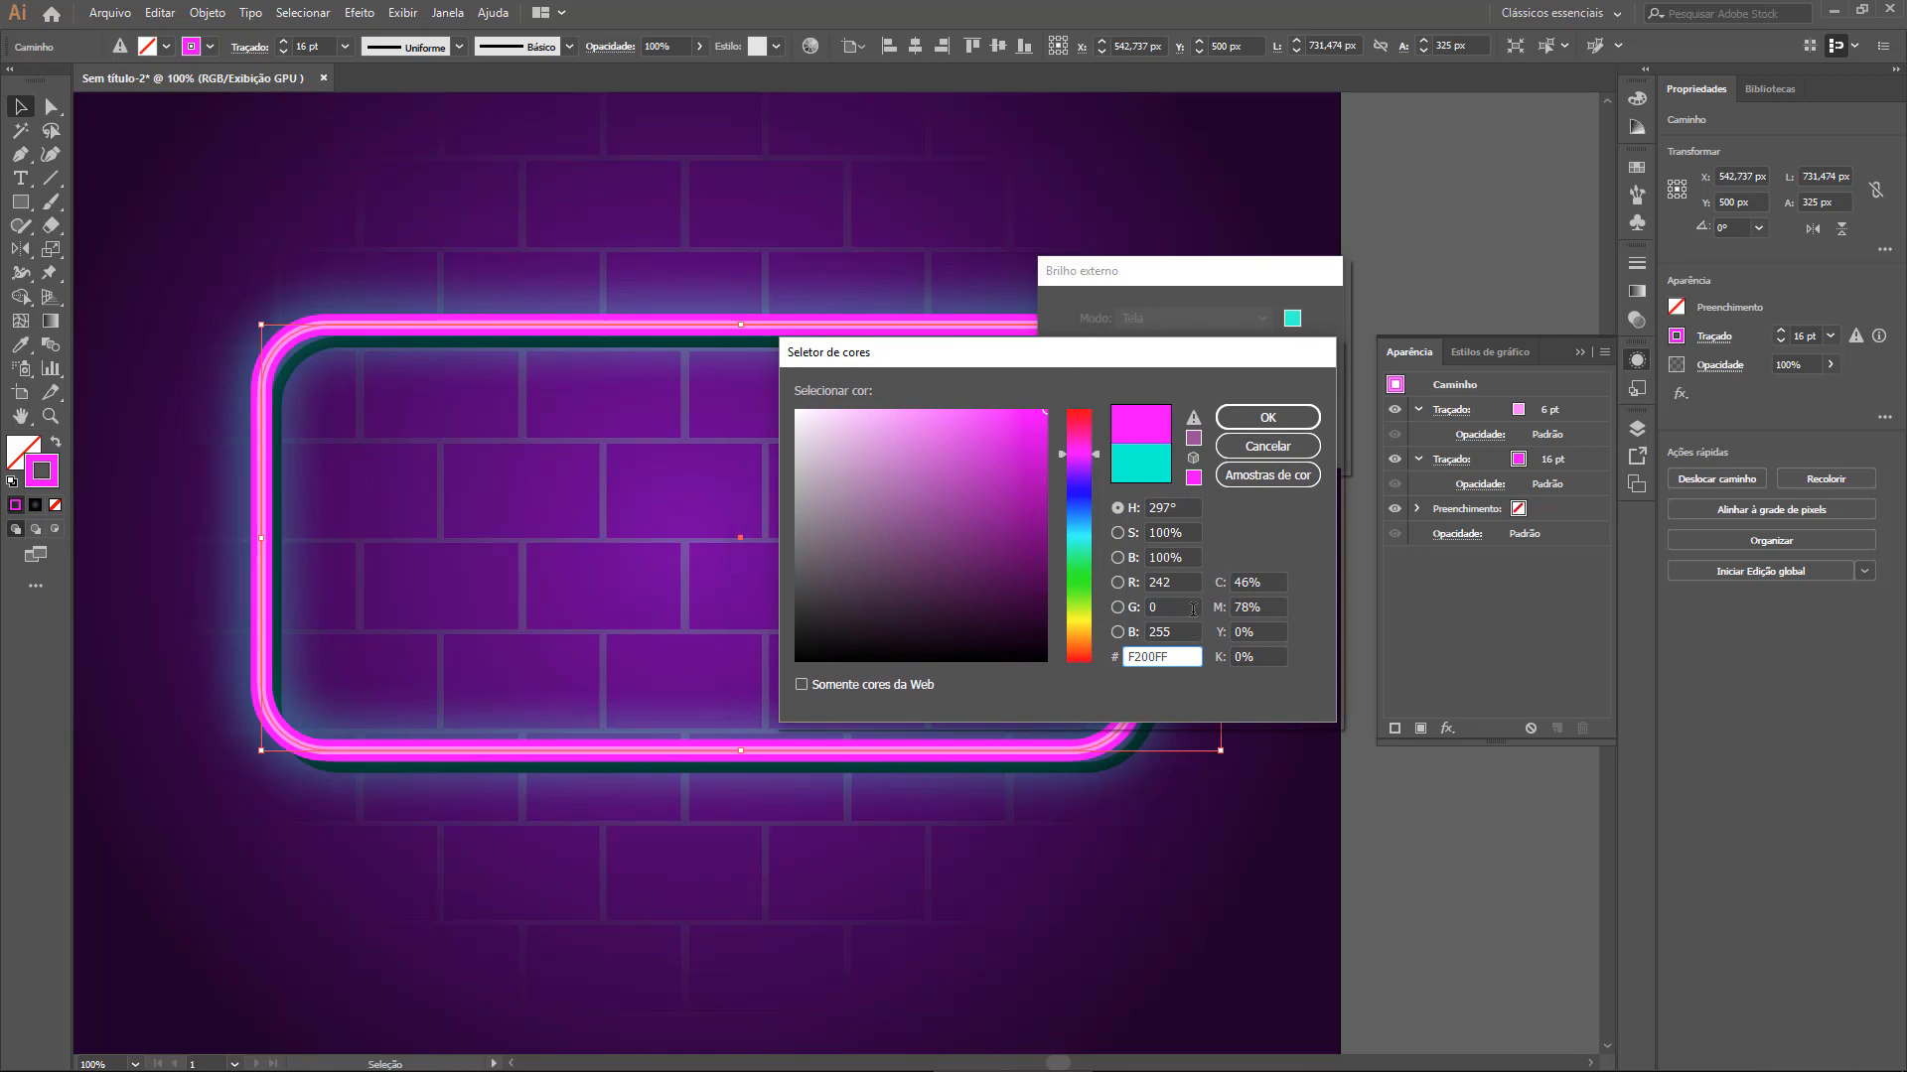
pyautogui.click(1160, 582)
pyautogui.write('255')
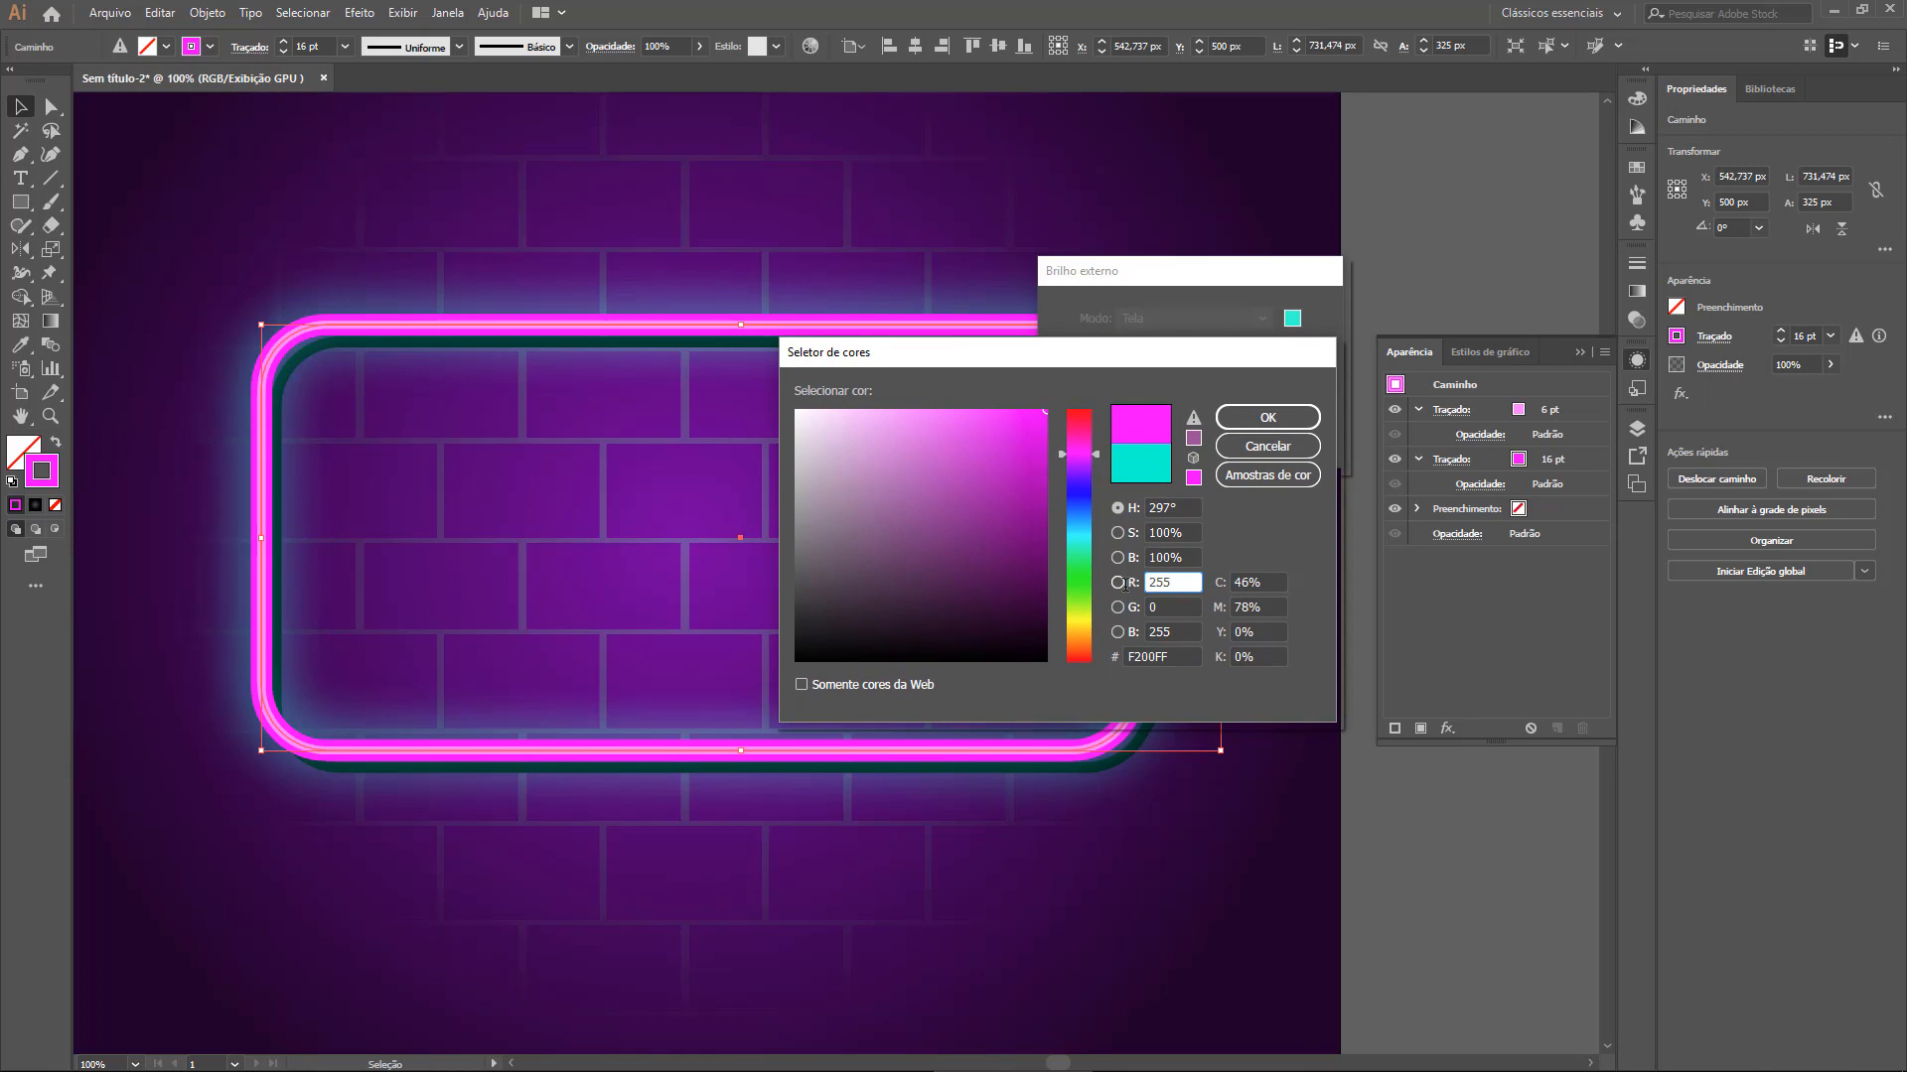
pyautogui.press('Tab')
pyautogui.hotkey('shift', 'Tab')
pyautogui.press('Tab')
pyautogui.press('Tab')
pyautogui.write('25')
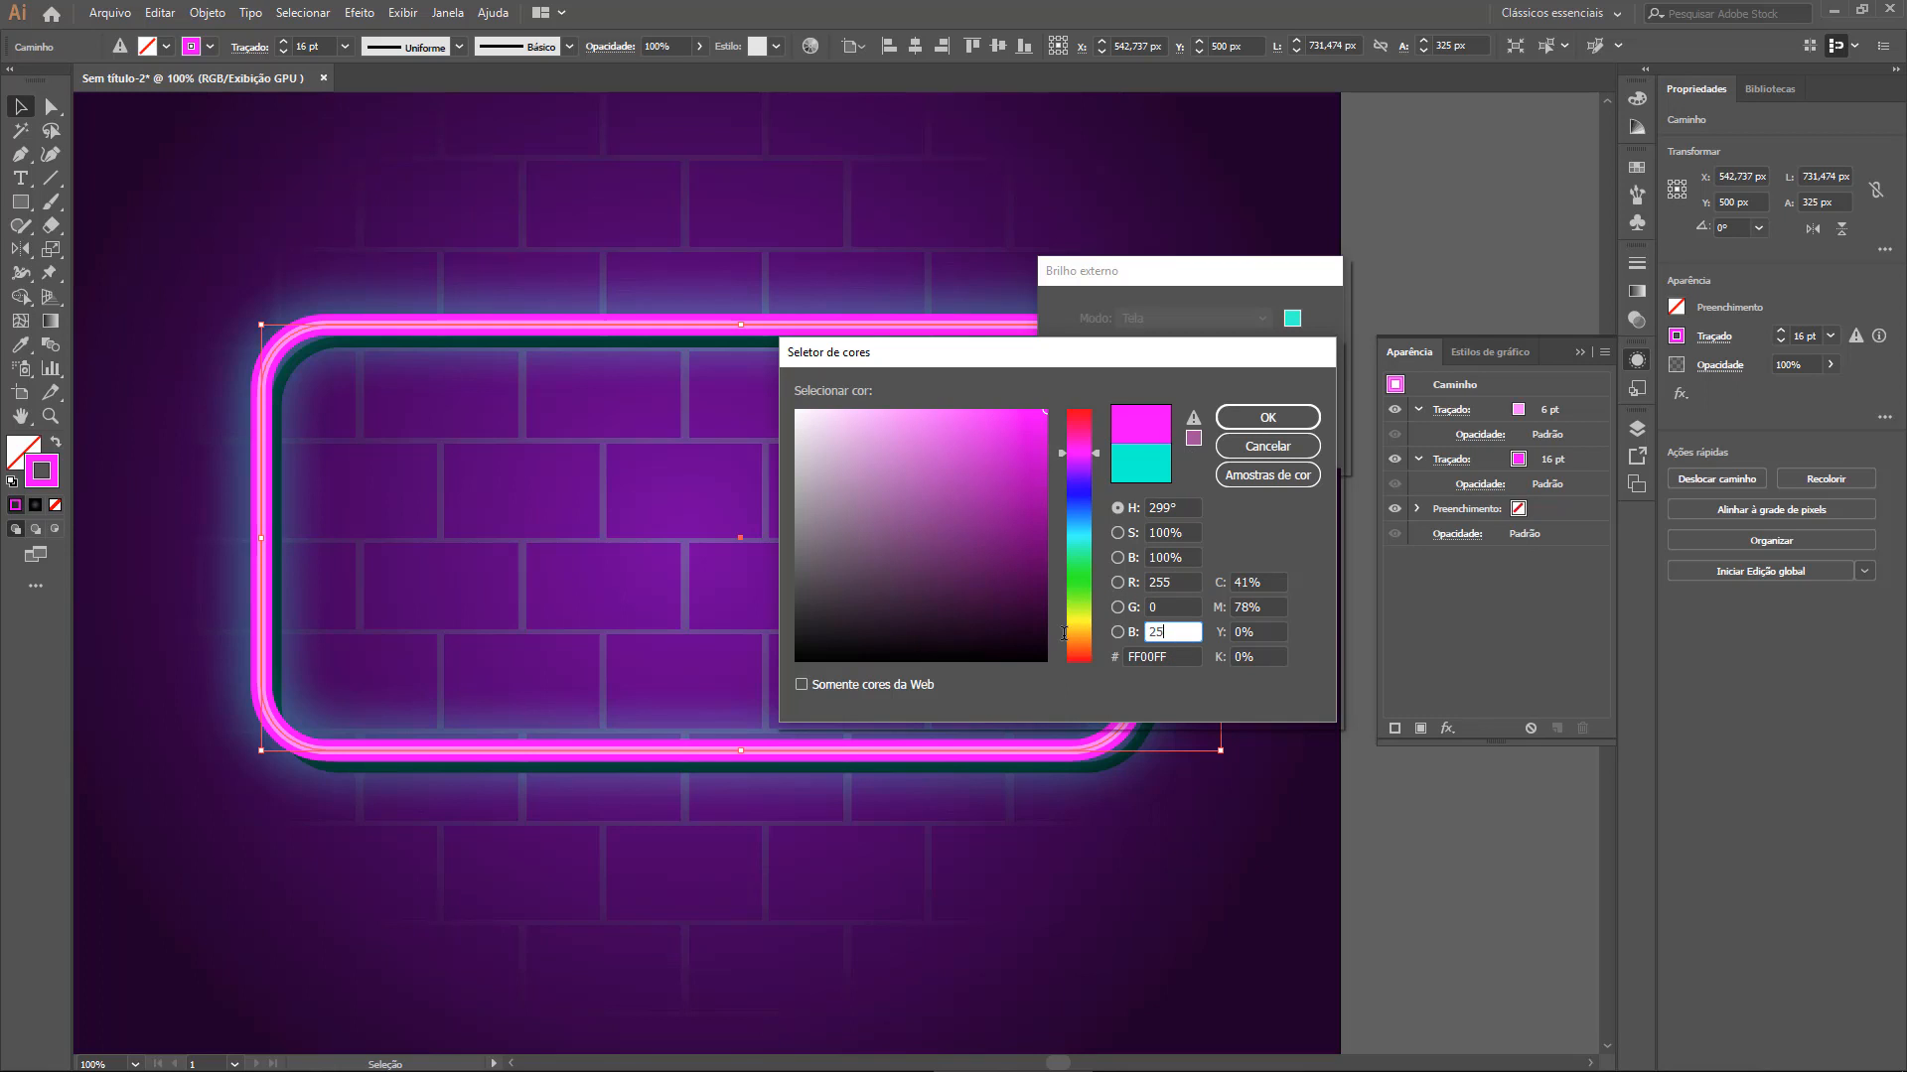
pyautogui.write('5')
pyautogui.click(1272, 421)
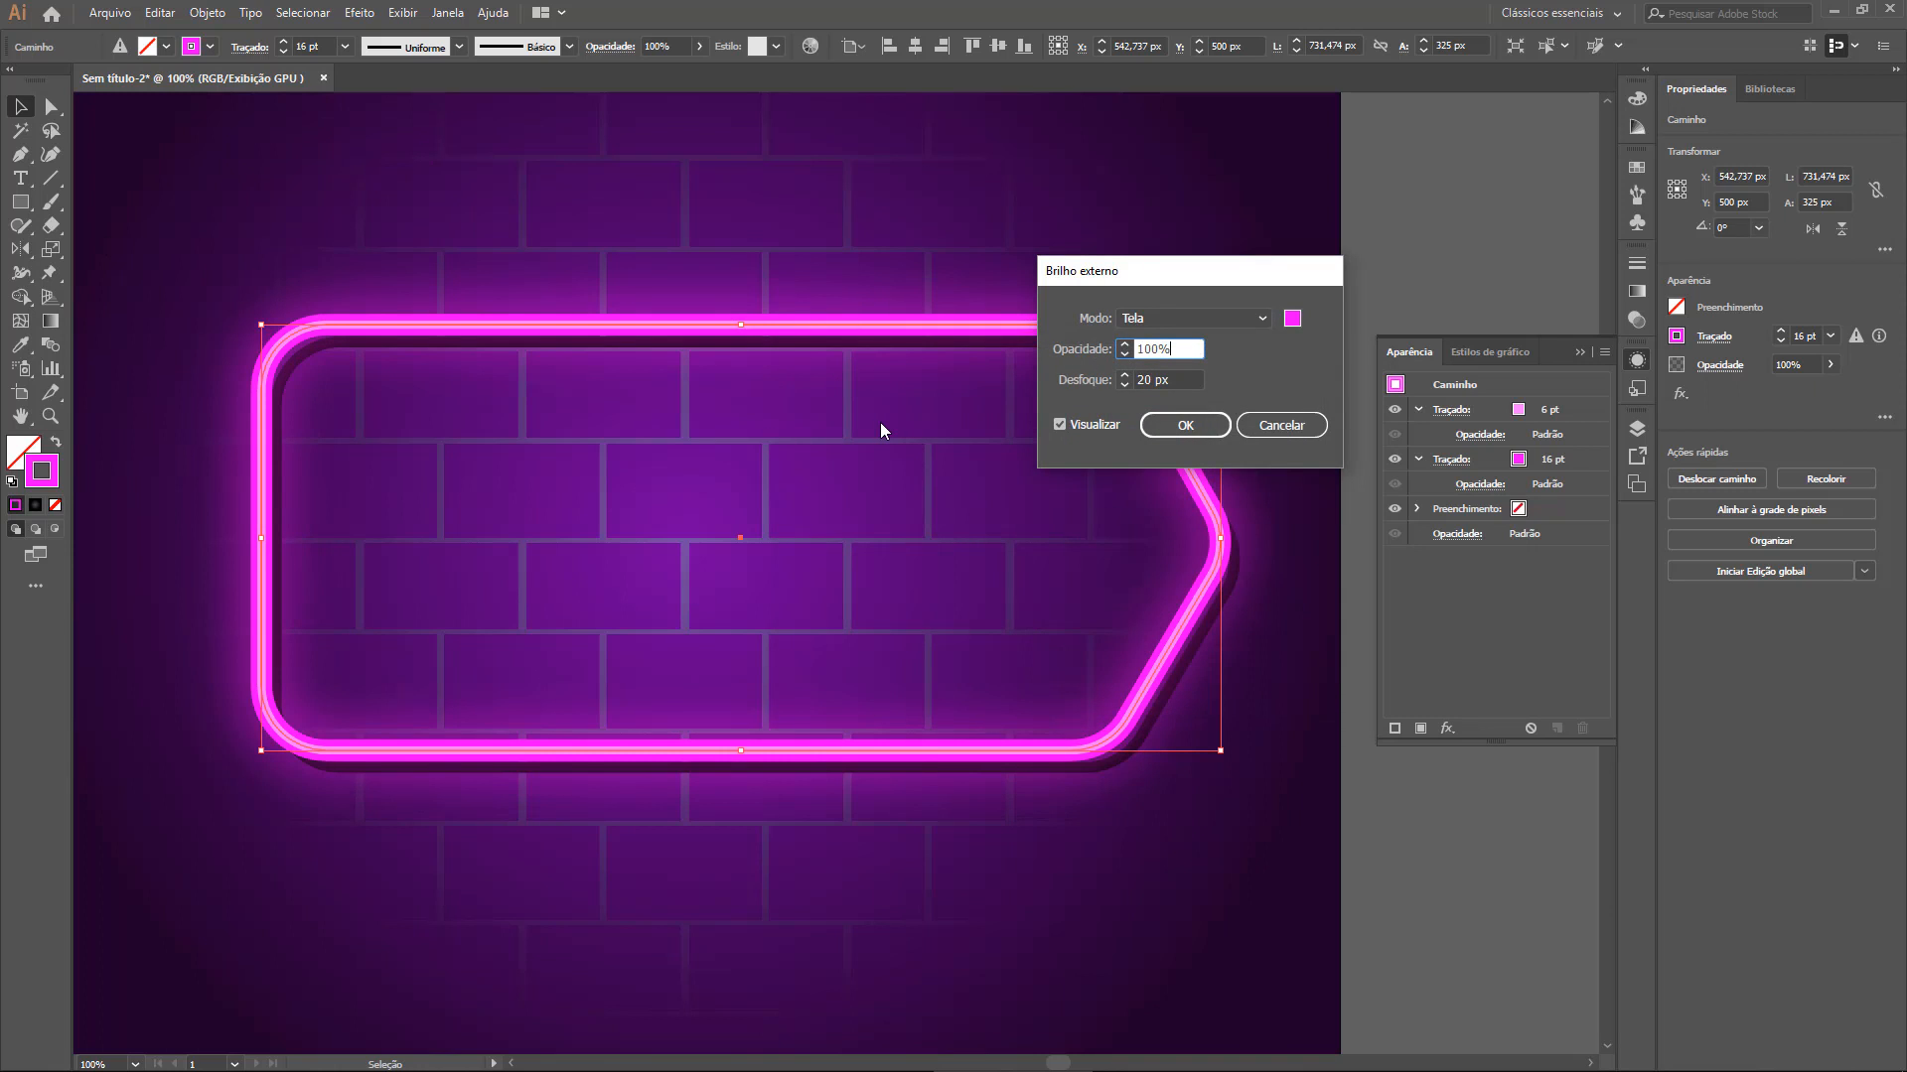
# Check the glow colour once more and apply the Brilho externo effect to the sign path
pyautogui.click(1292, 319)
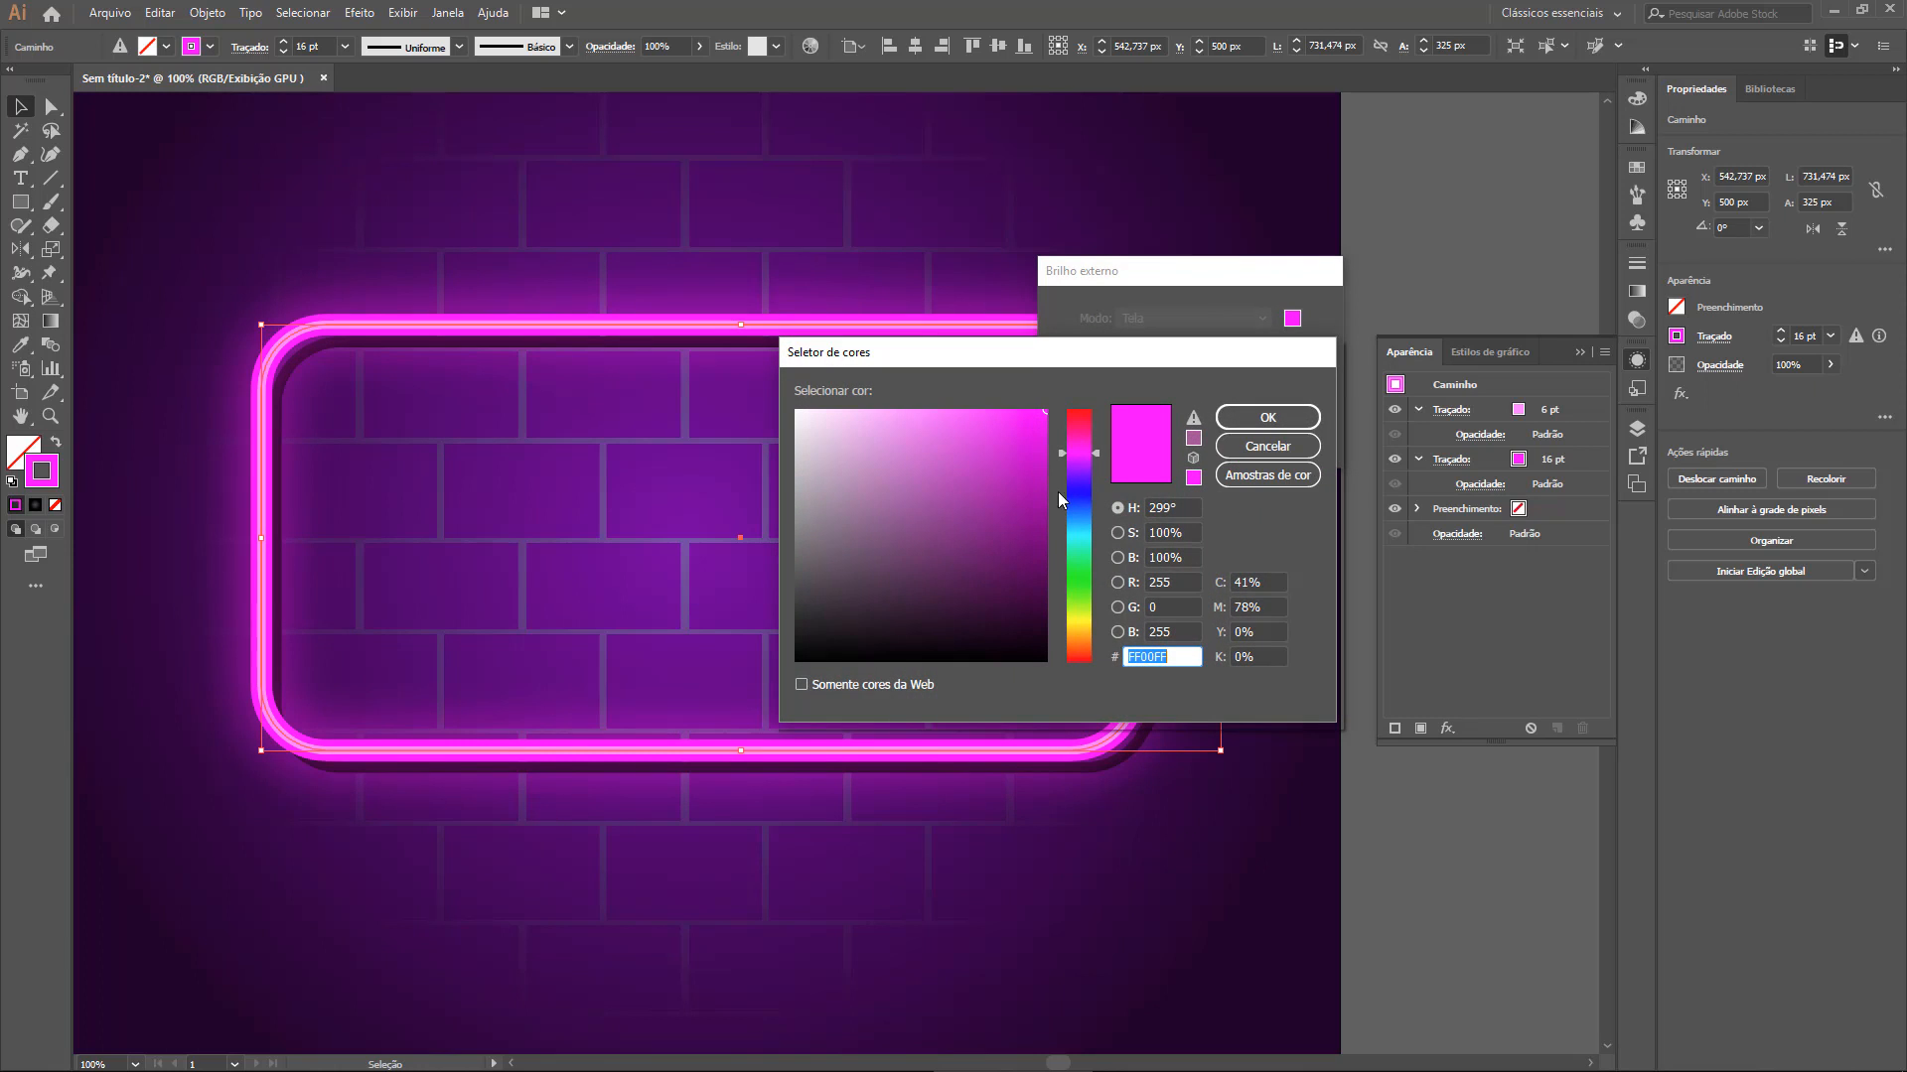
pyautogui.click(1286, 418)
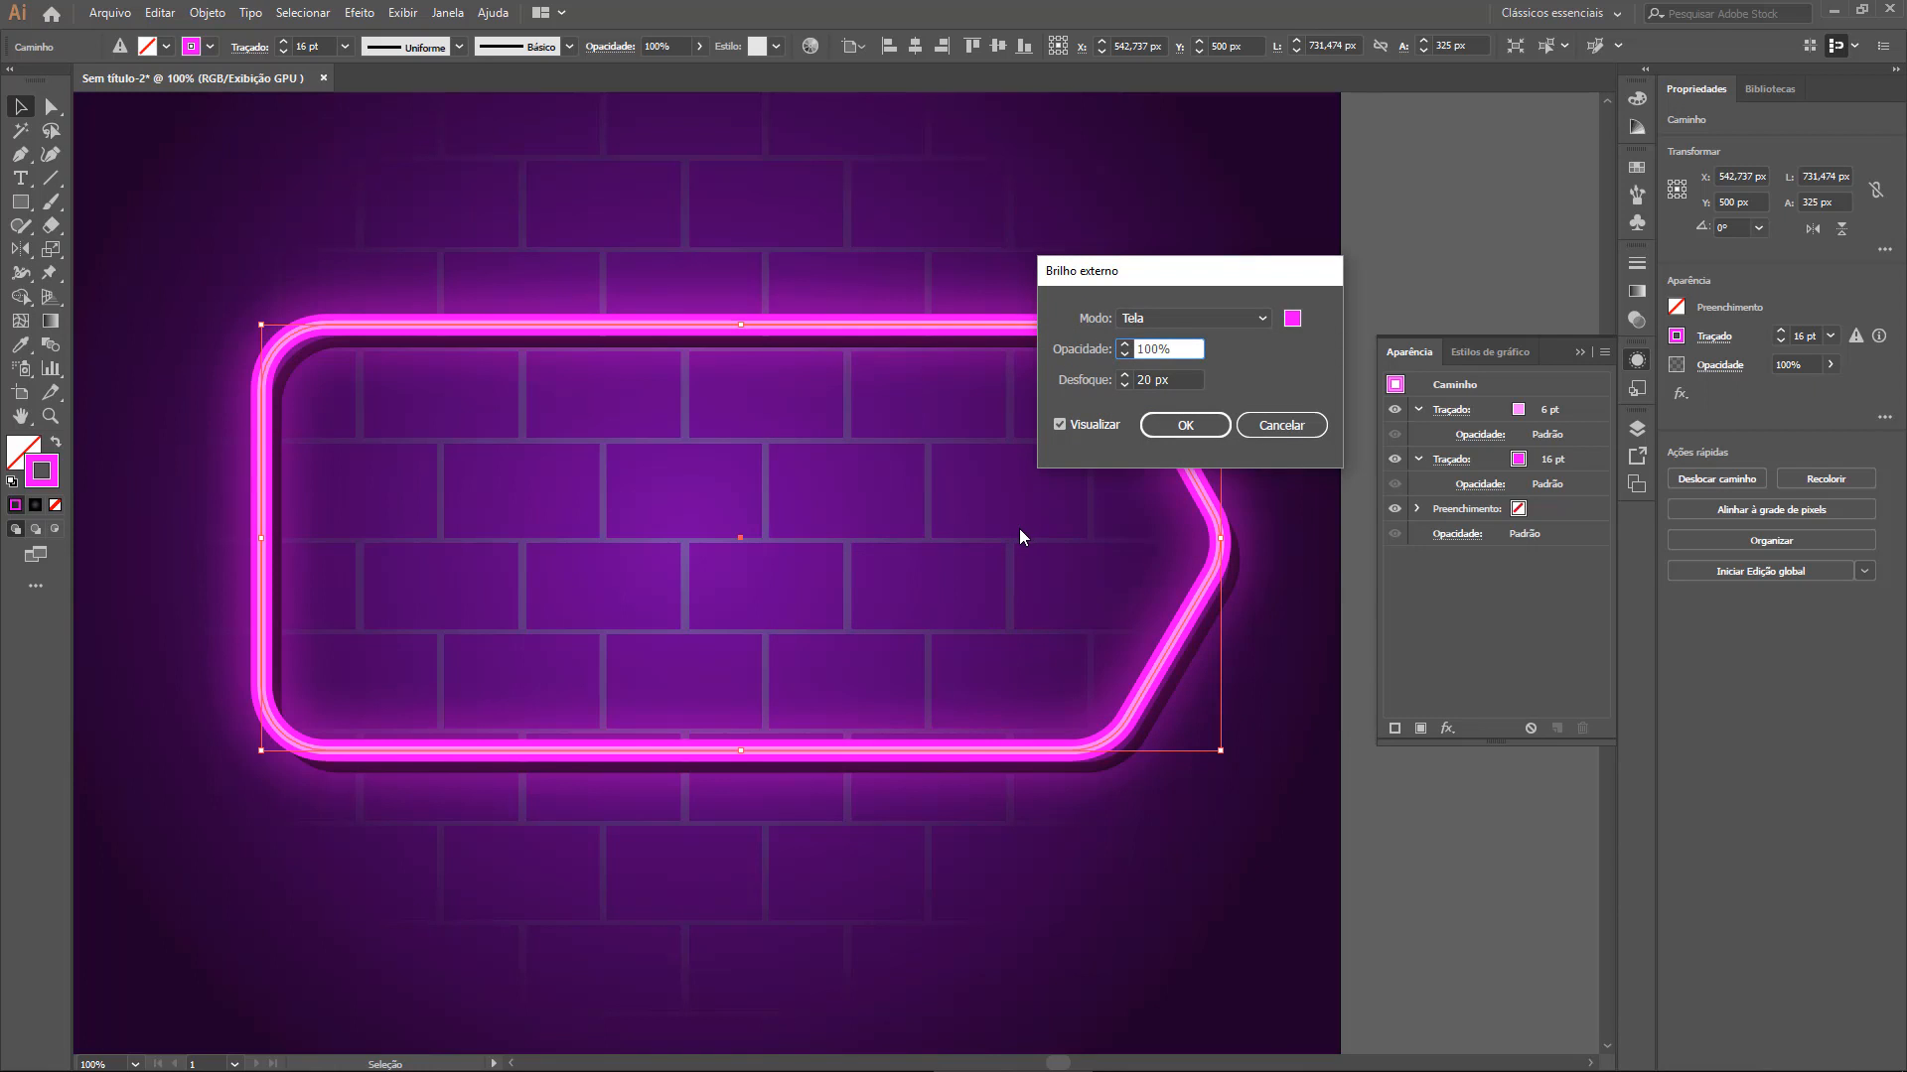
pyautogui.click(1176, 435)
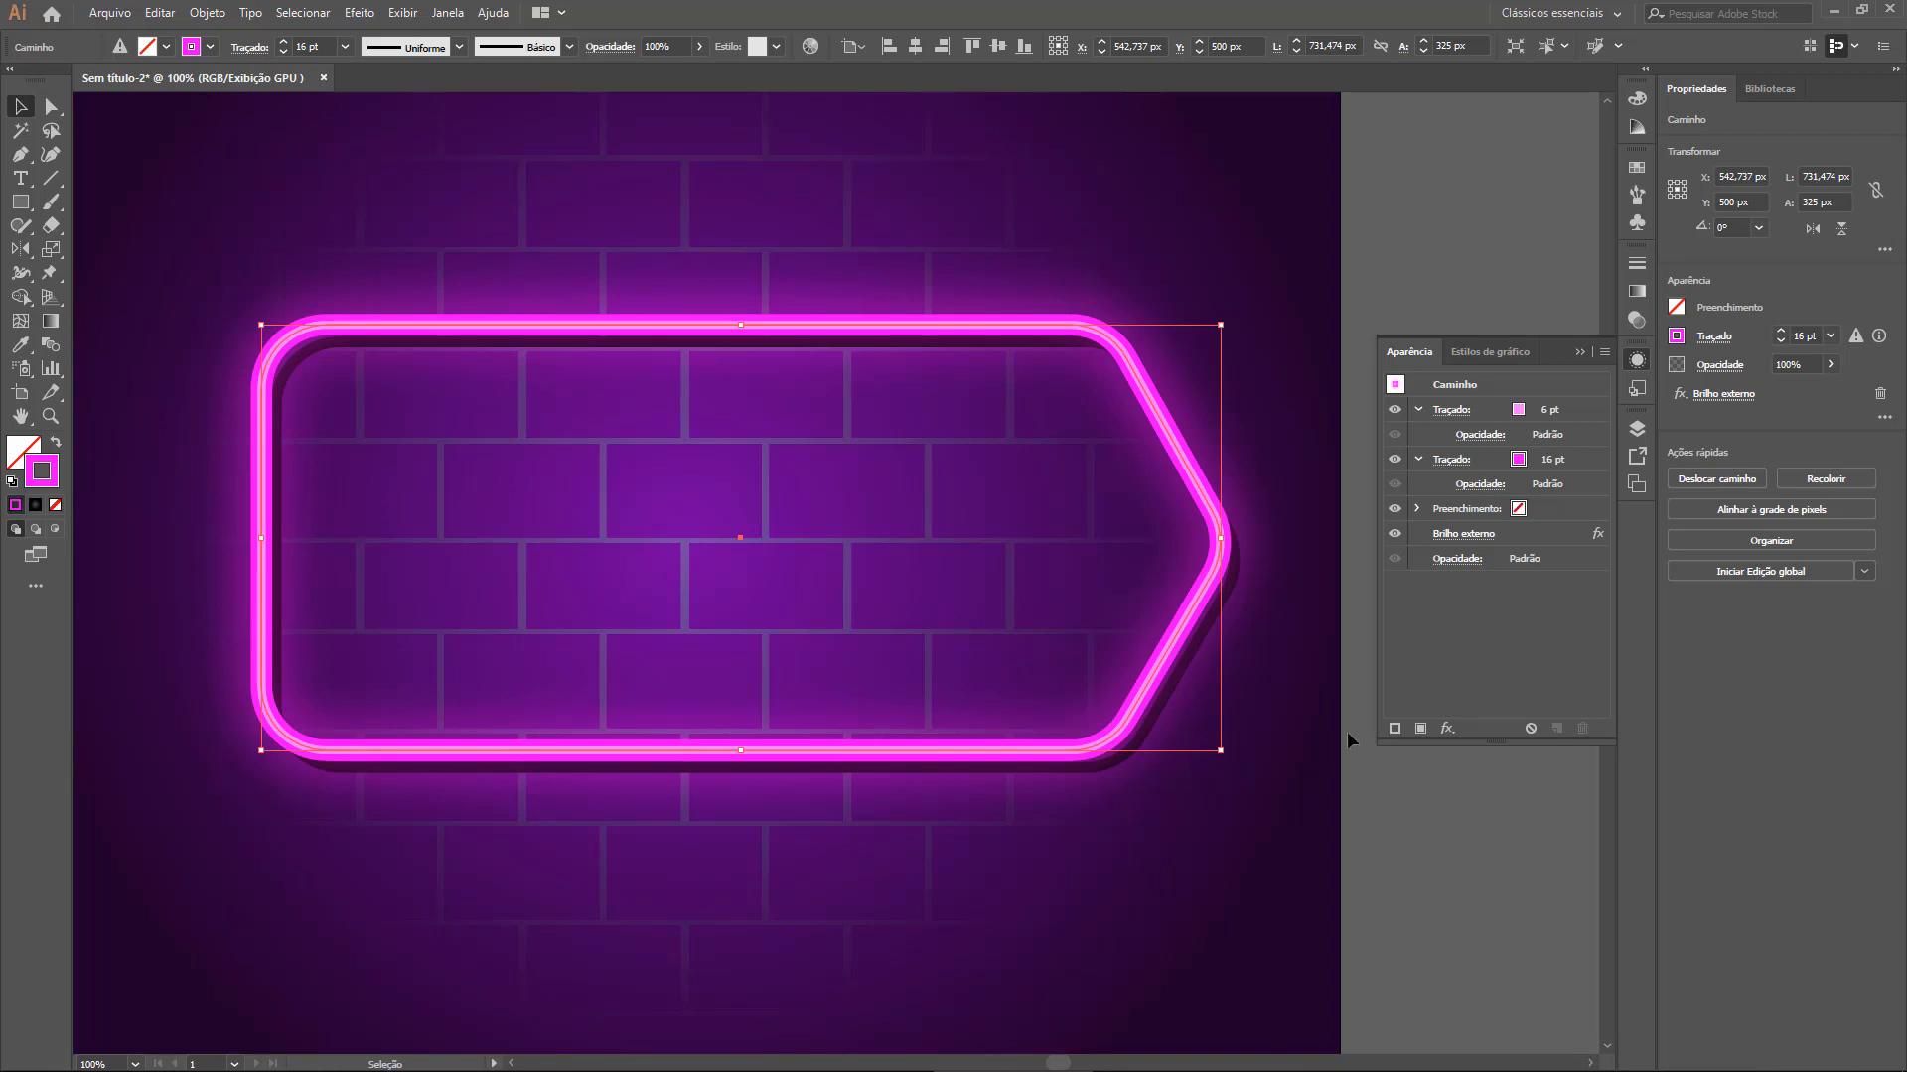
# Duplicate the path's Brilho externo effect and set the copy to 10% opacity and 10 px blur with preview on
pyautogui.click(1535, 534)
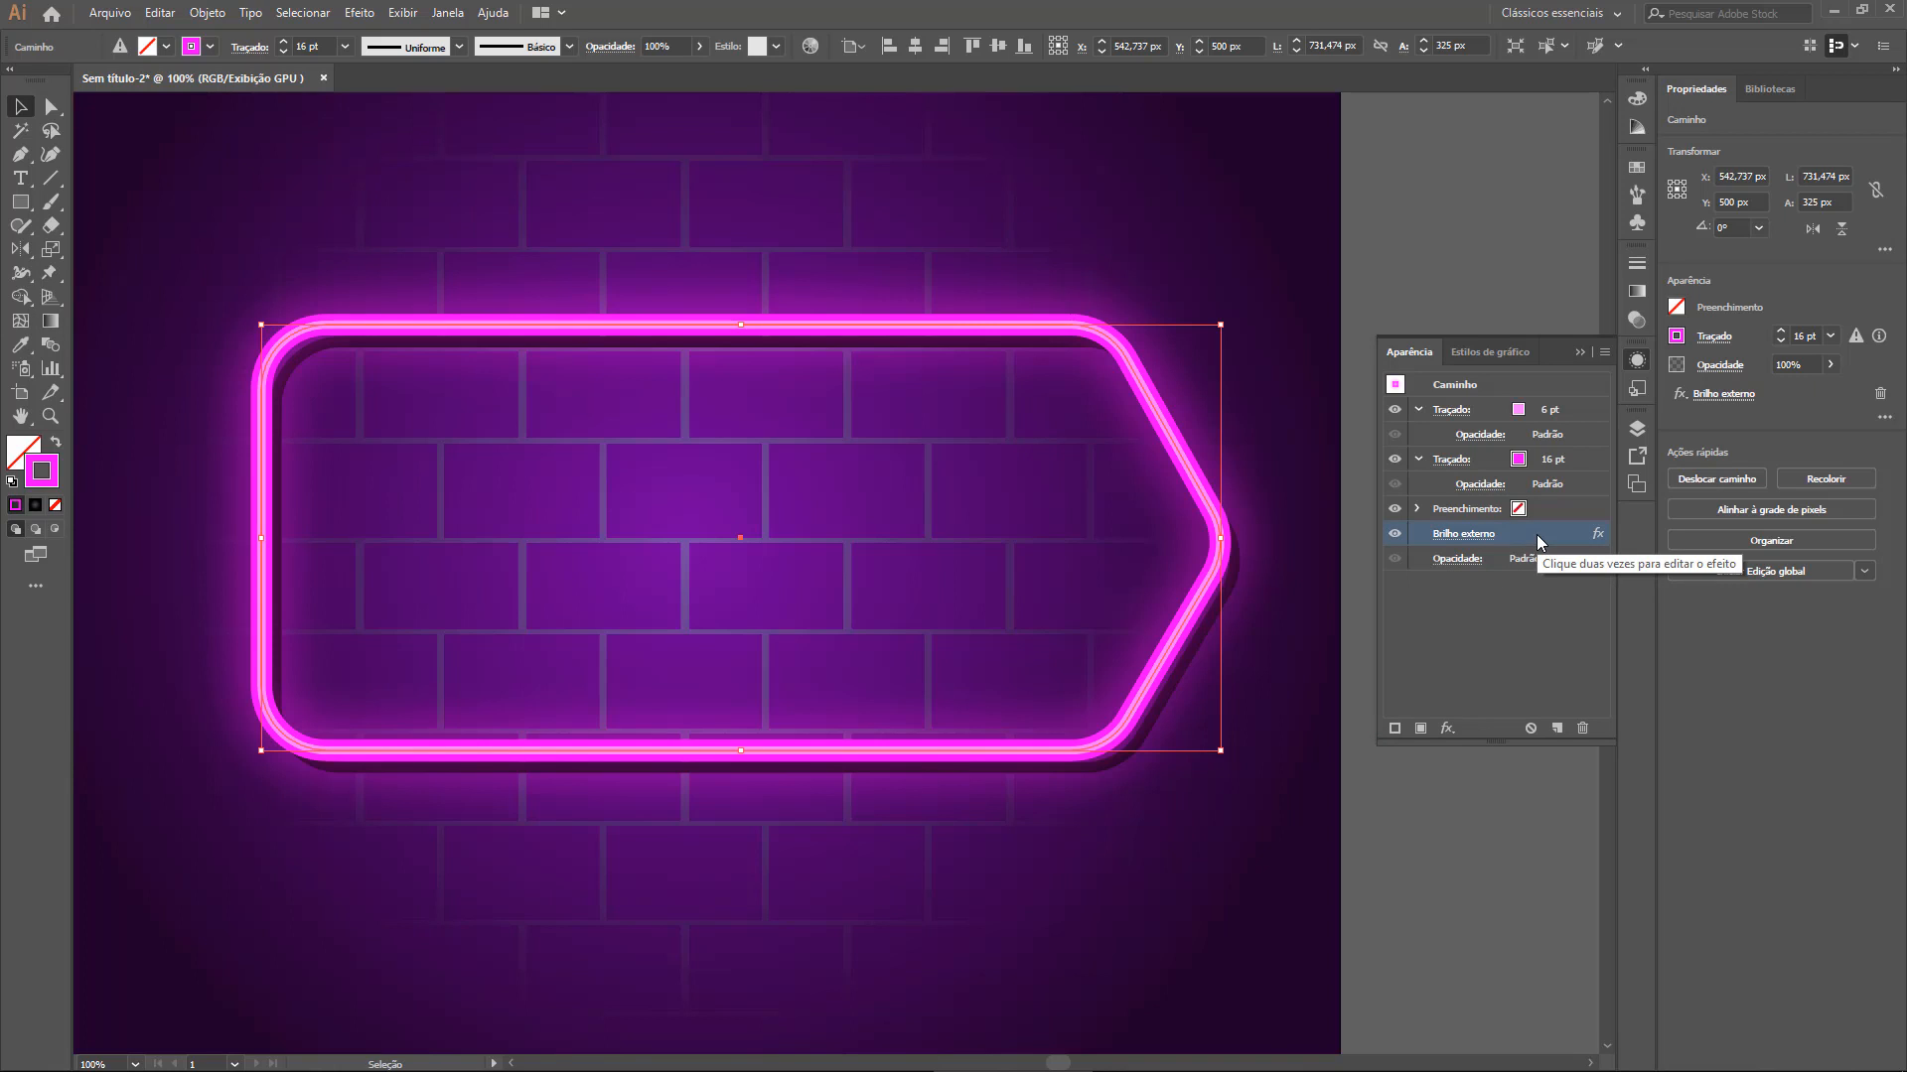
pyautogui.moveTo(1555, 632); pyautogui.dragTo(1557, 727)
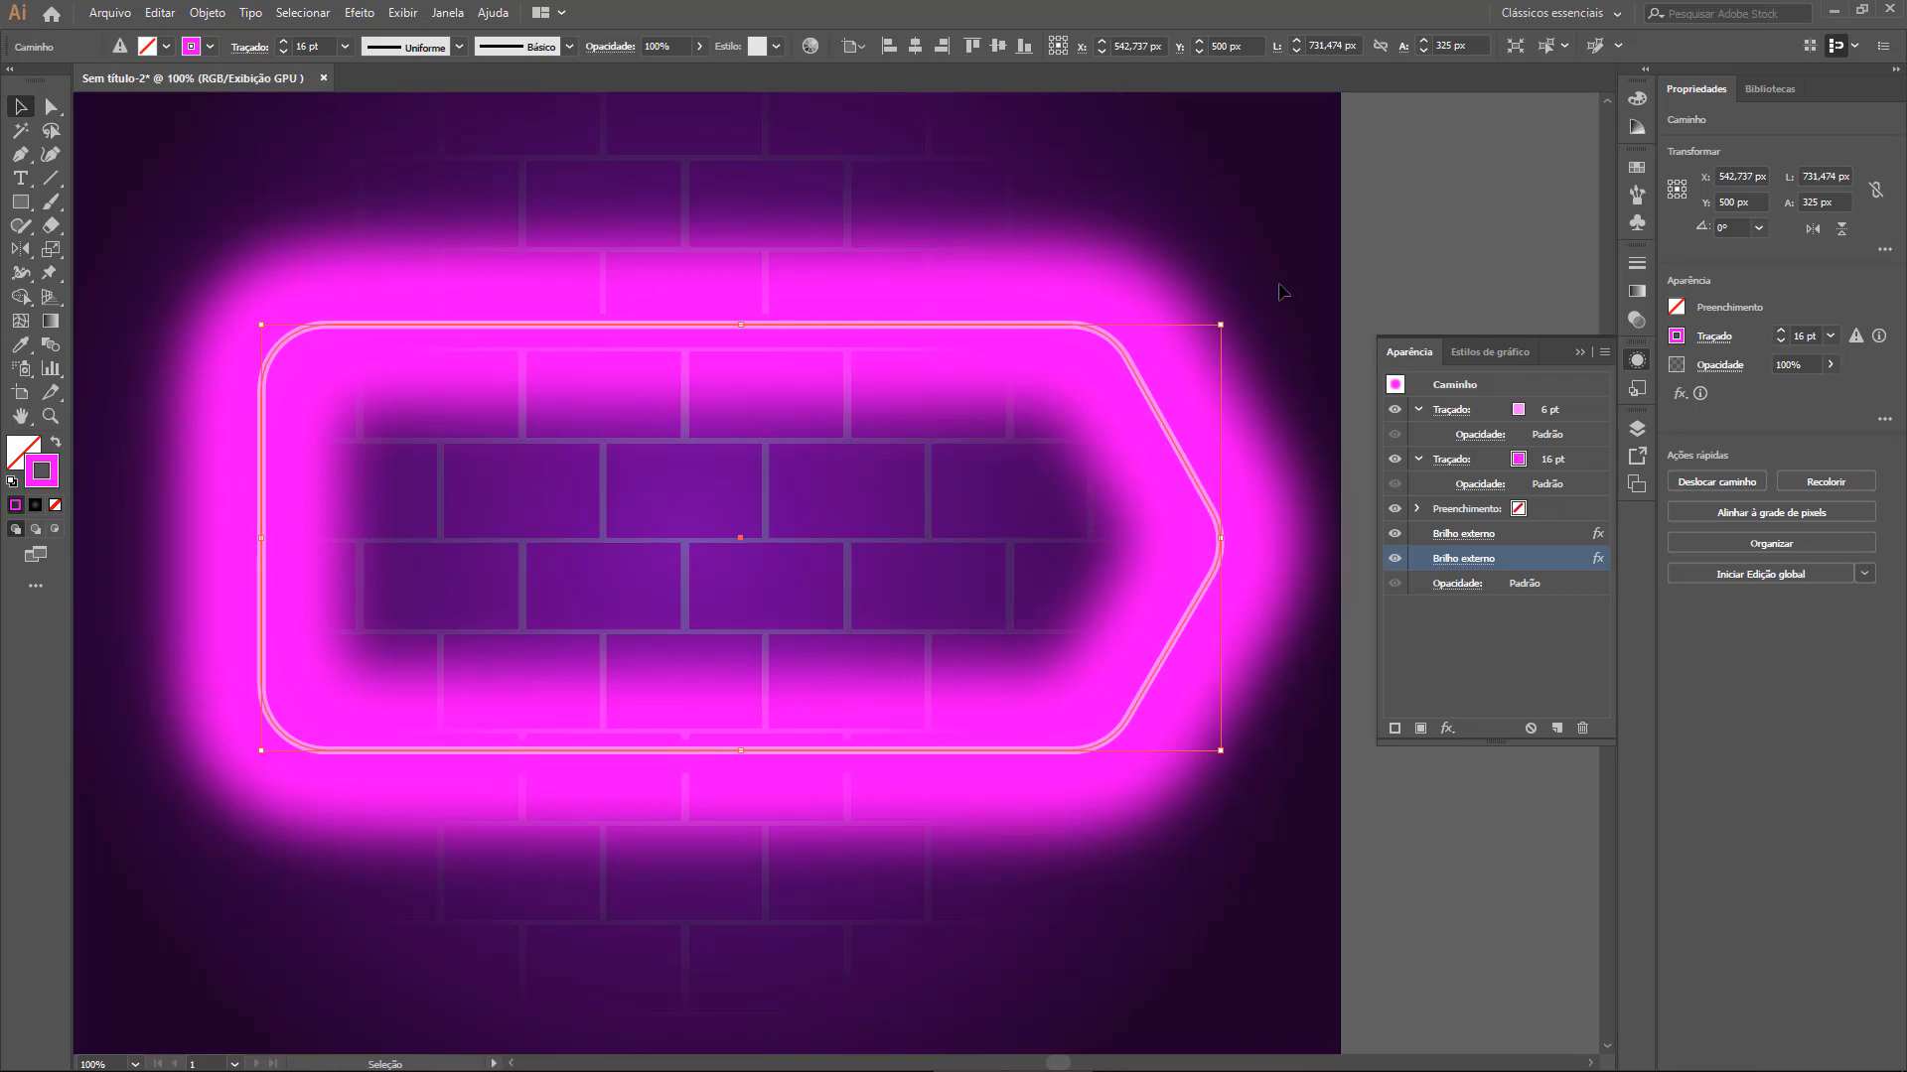
pyautogui.click(1468, 561)
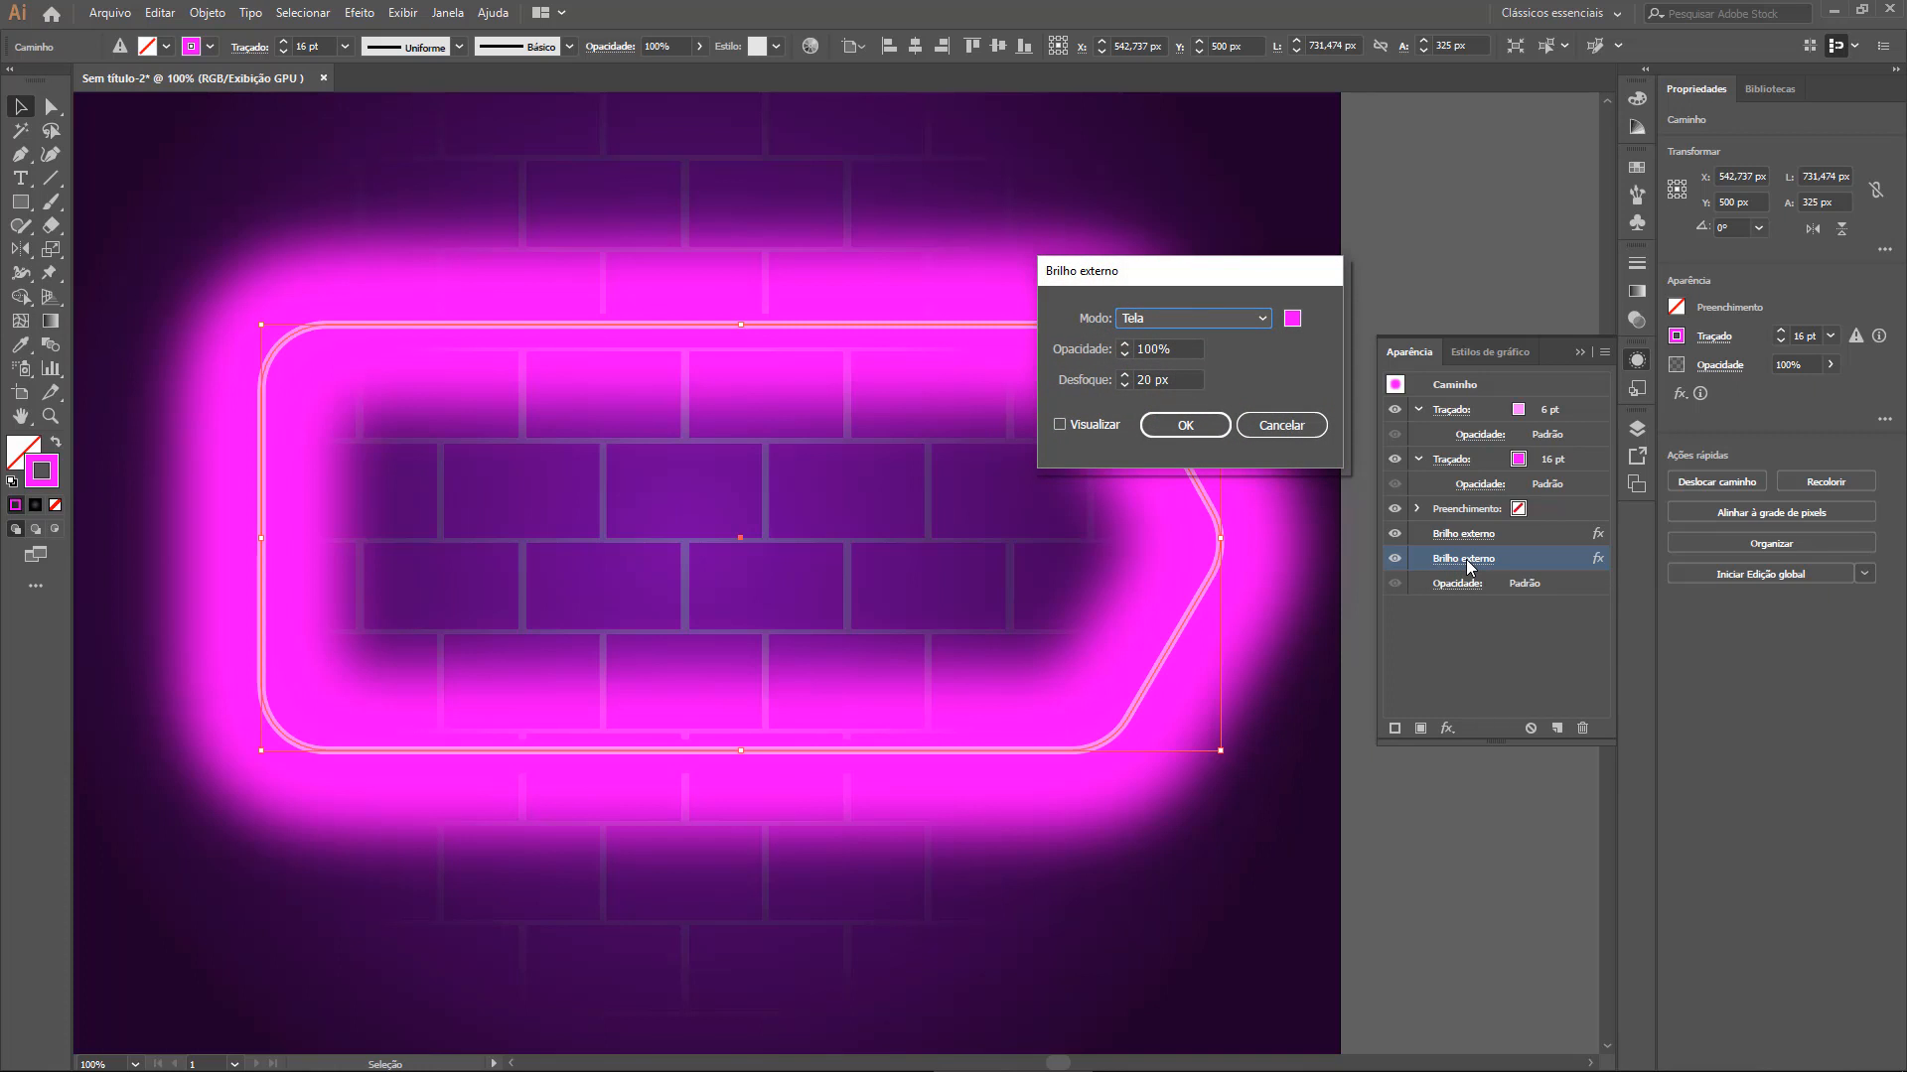
pyautogui.click(1137, 350)
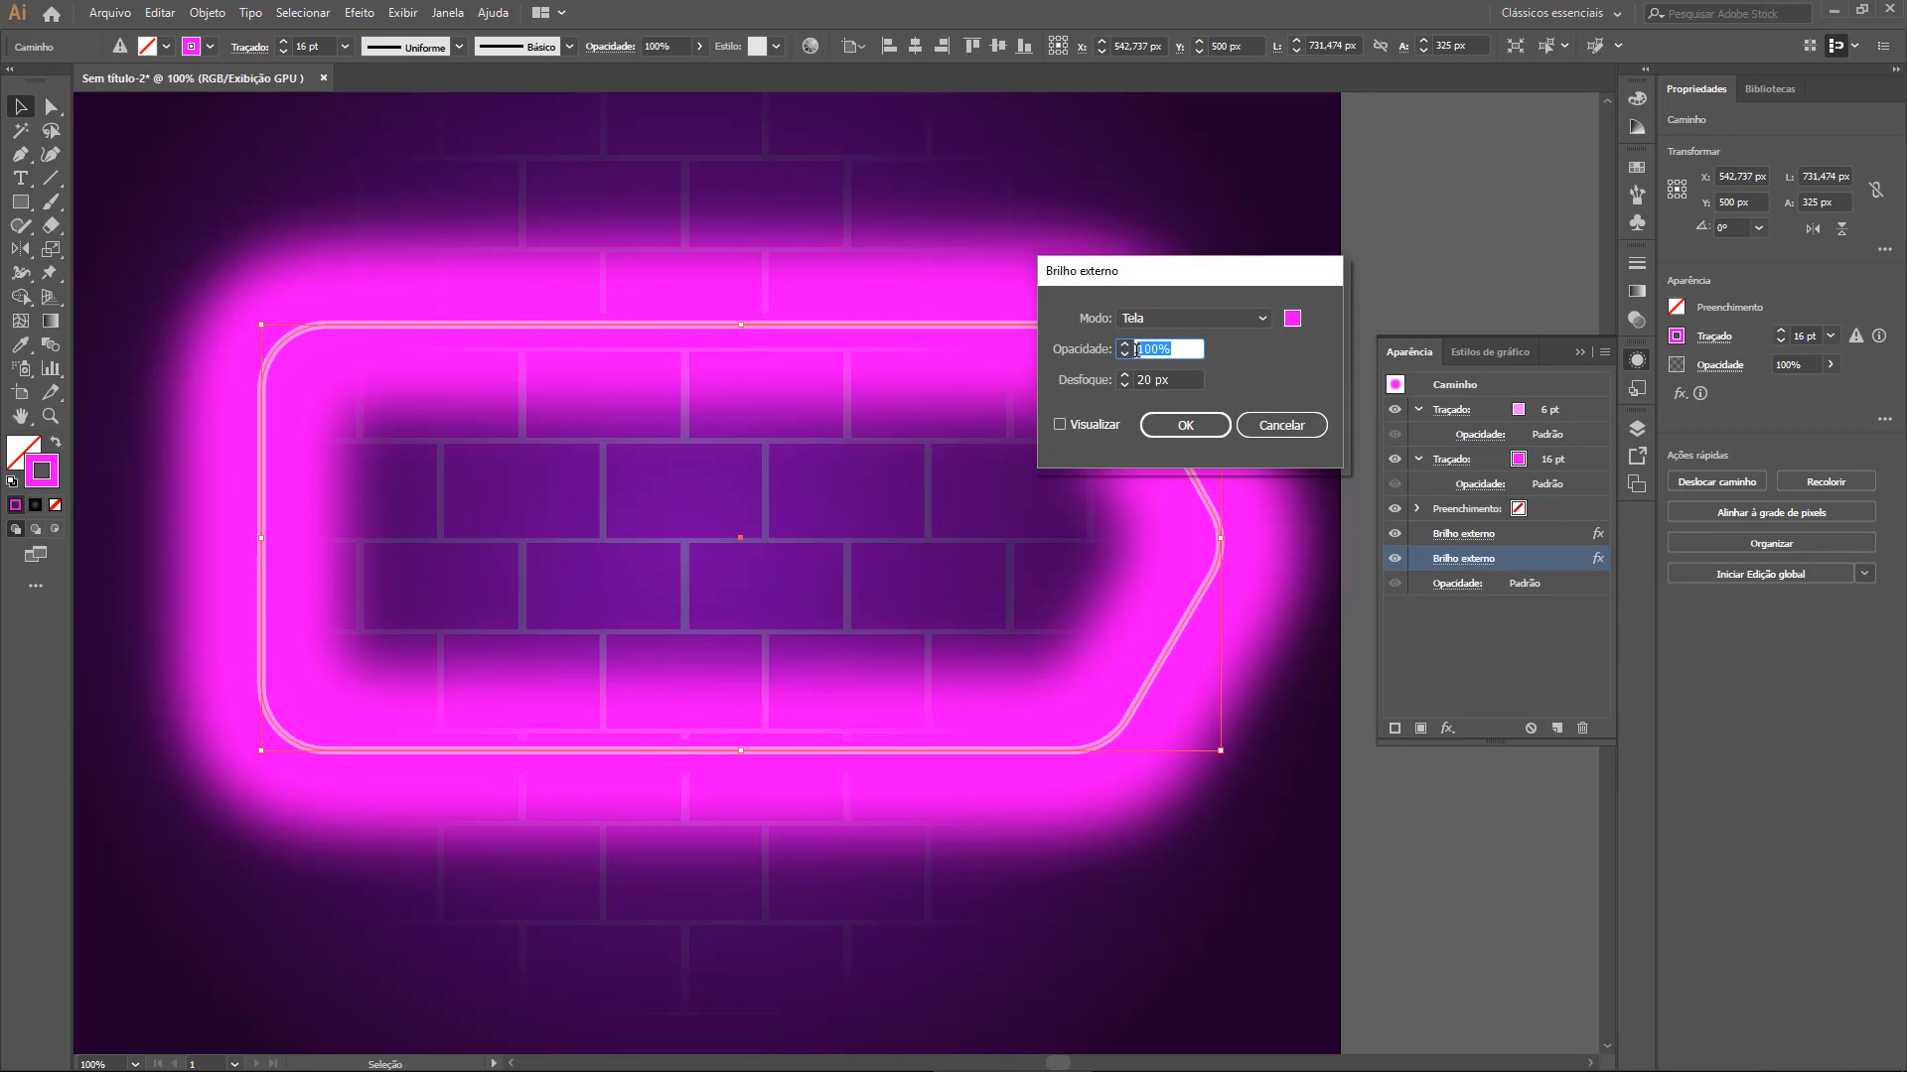
pyautogui.write('10')
pyautogui.press('Tab')
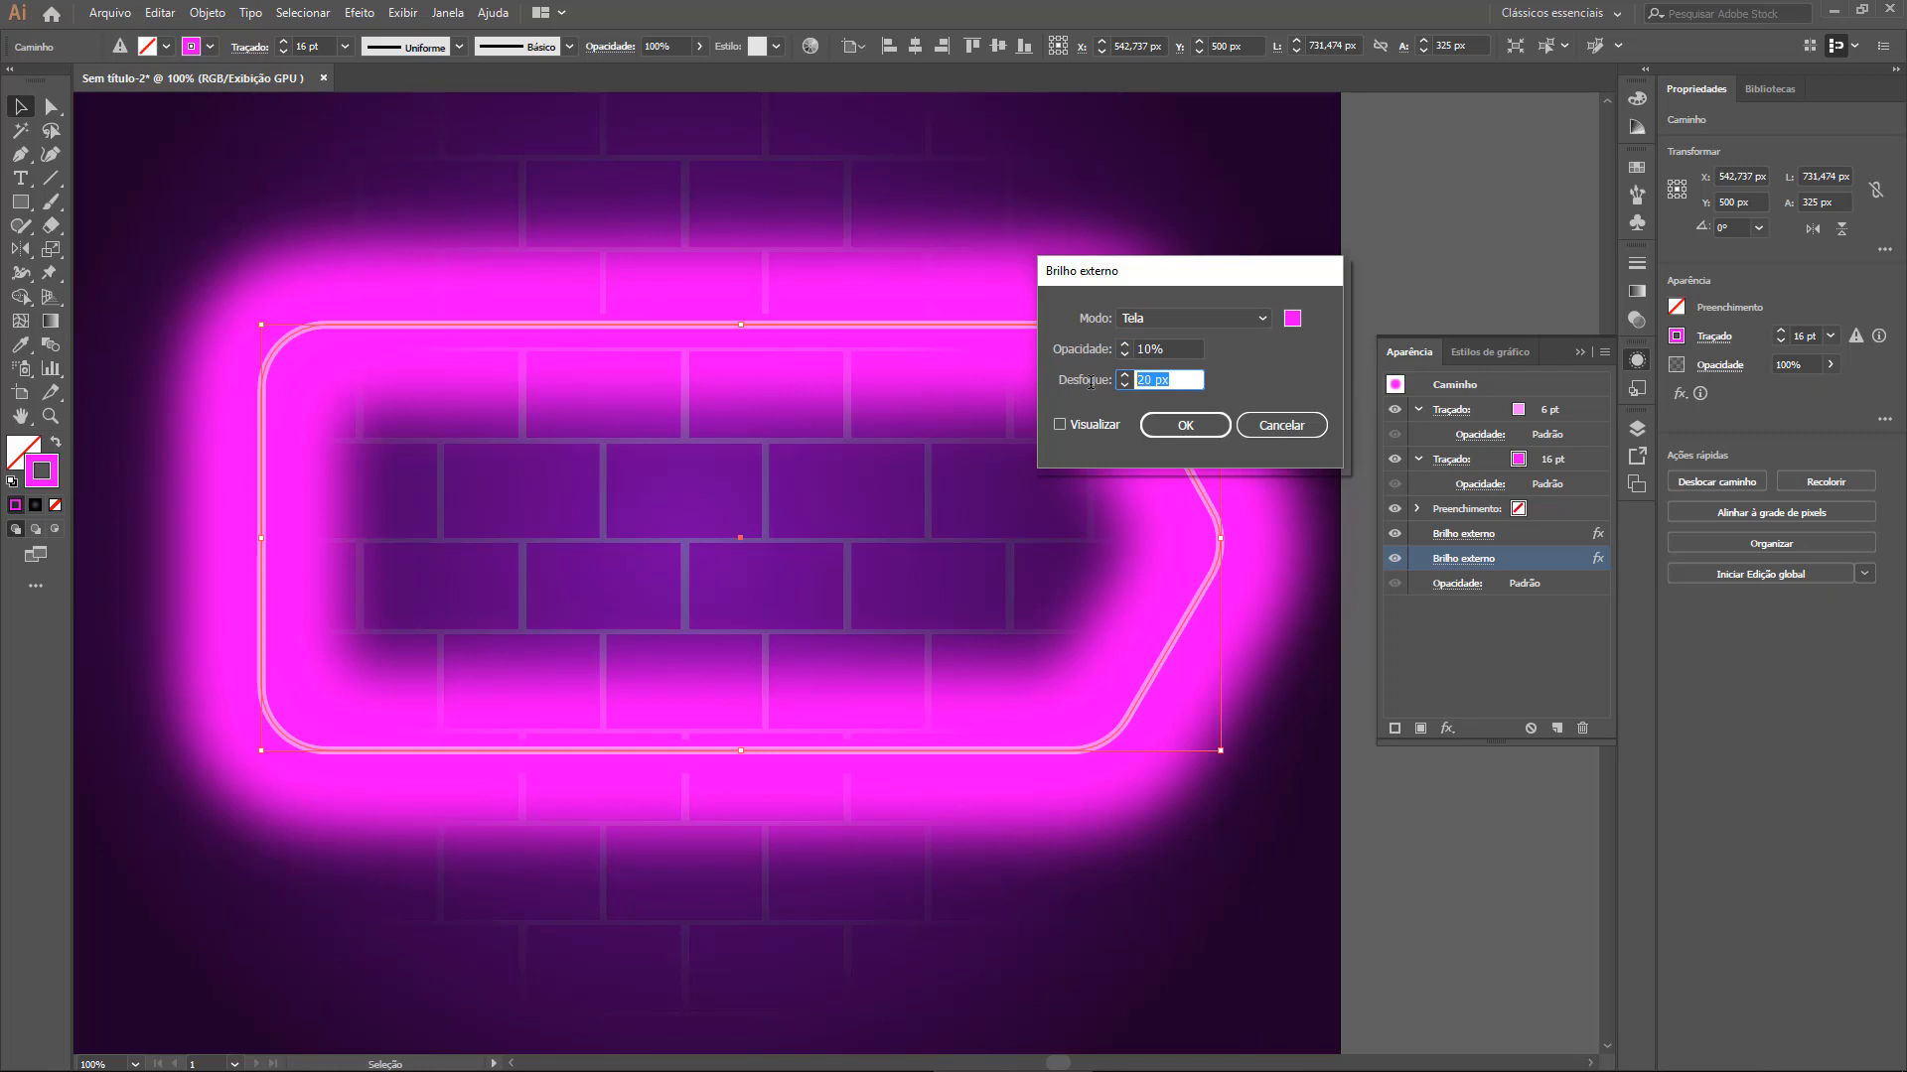
pyautogui.write('10')
pyautogui.click(1060, 424)
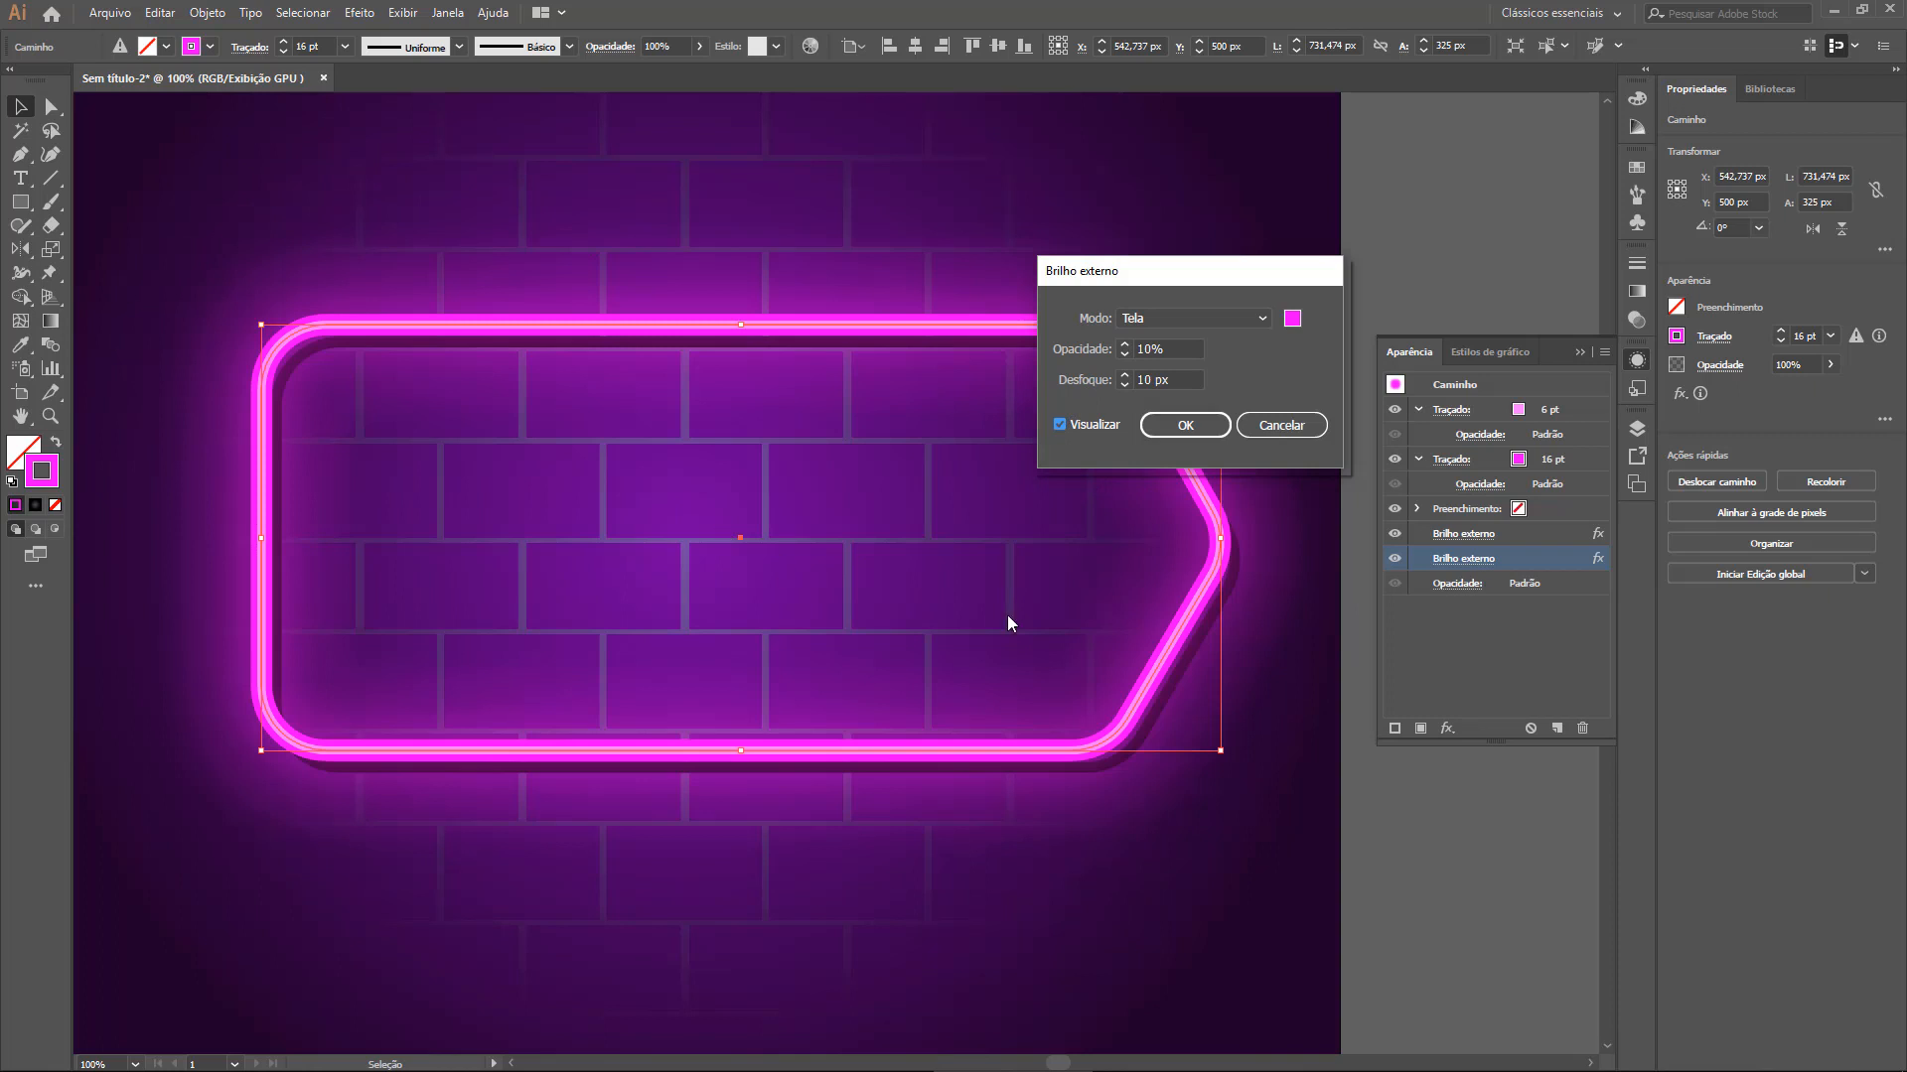
# Set the duplicated glow's blending mode to Luz suave, try 50% opacity, and apply it at 10% opacity
pyautogui.click(1189, 319)
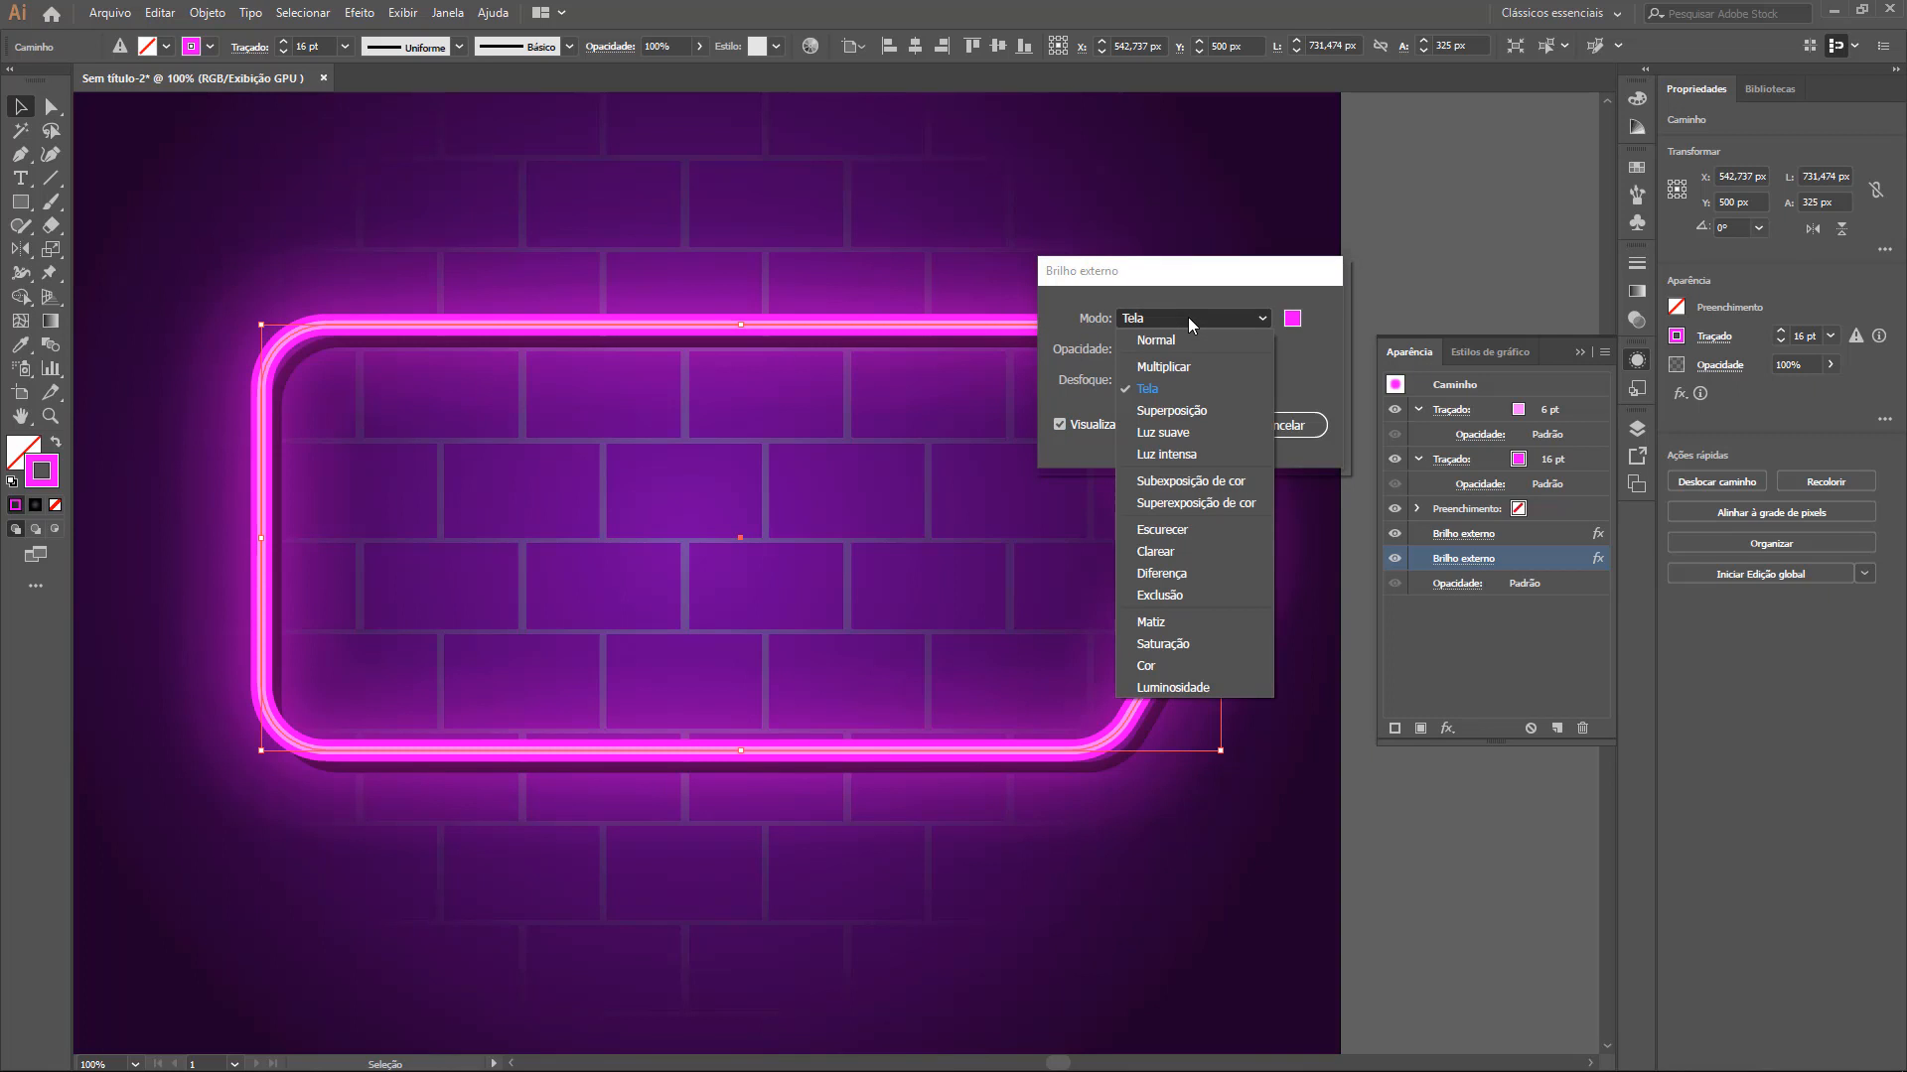
pyautogui.click(1172, 432)
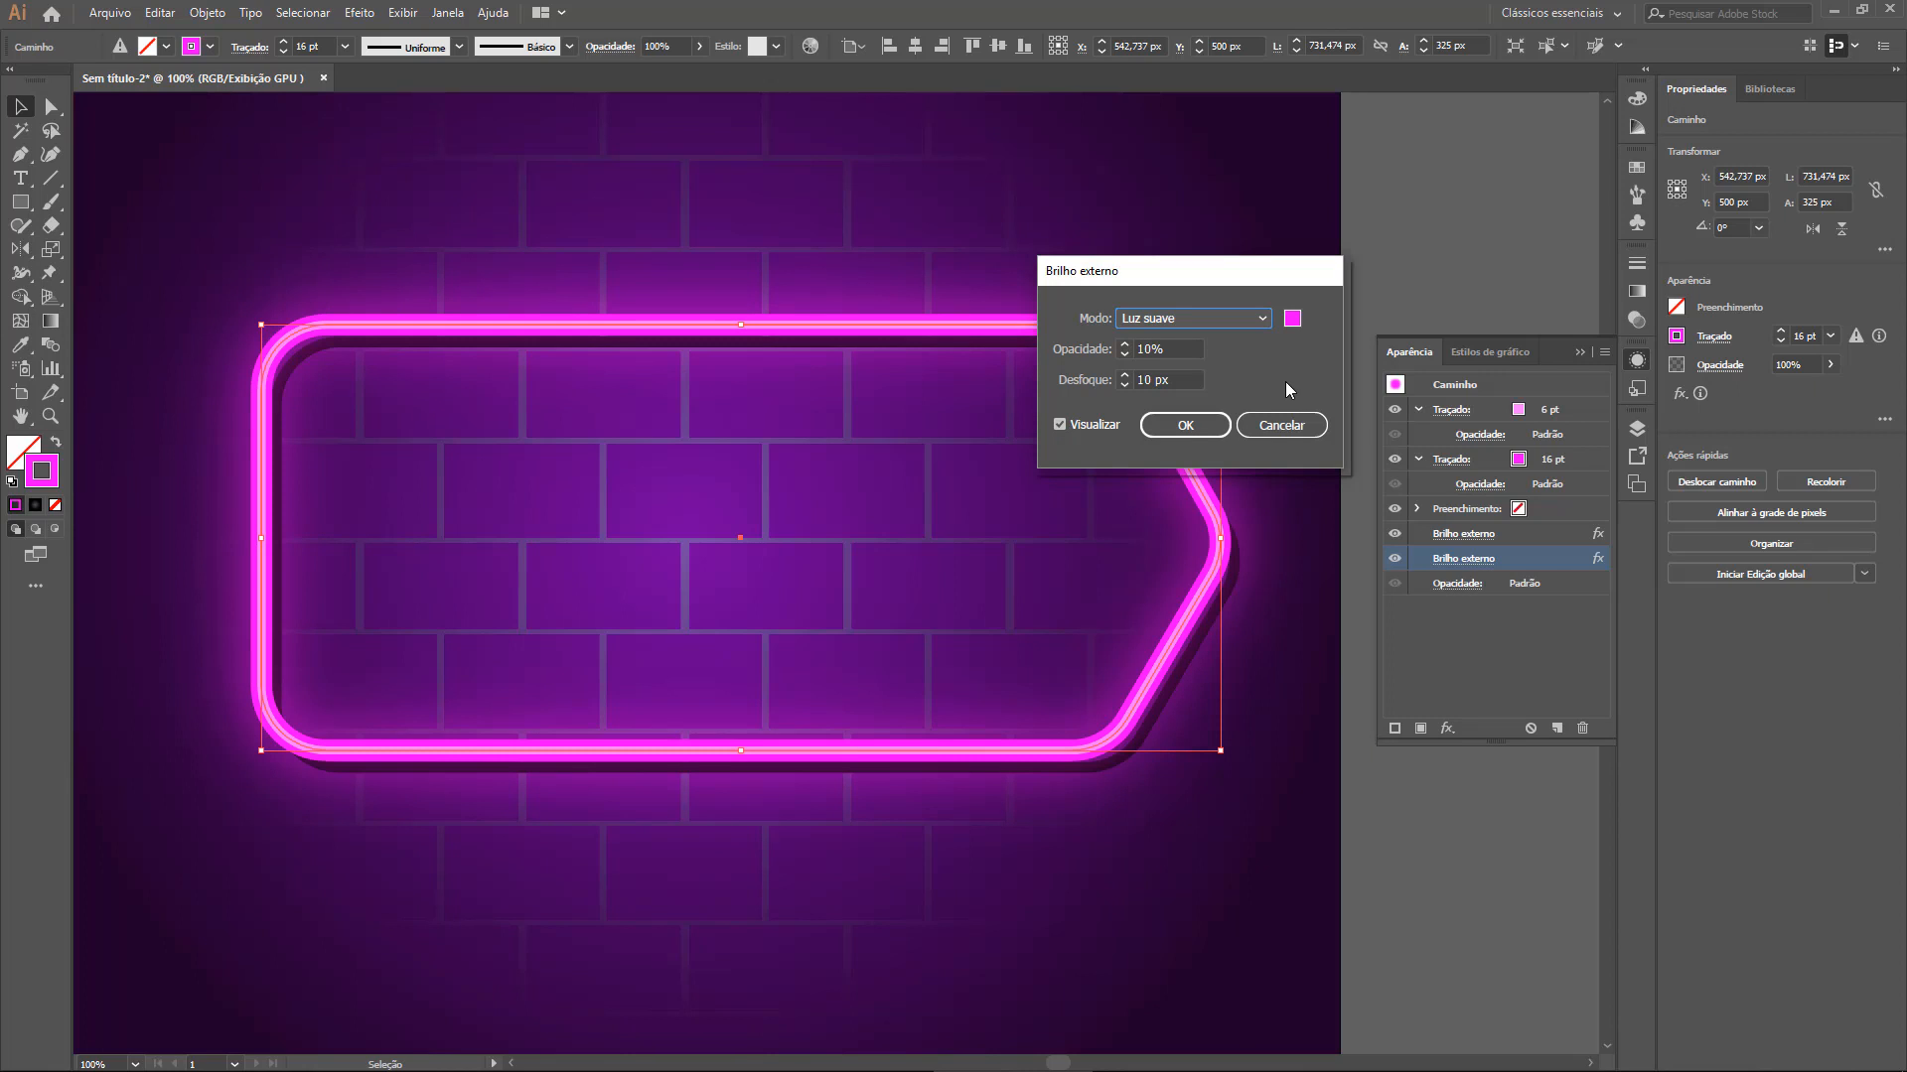
pyautogui.click(1125, 344)
pyautogui.click(1125, 344)
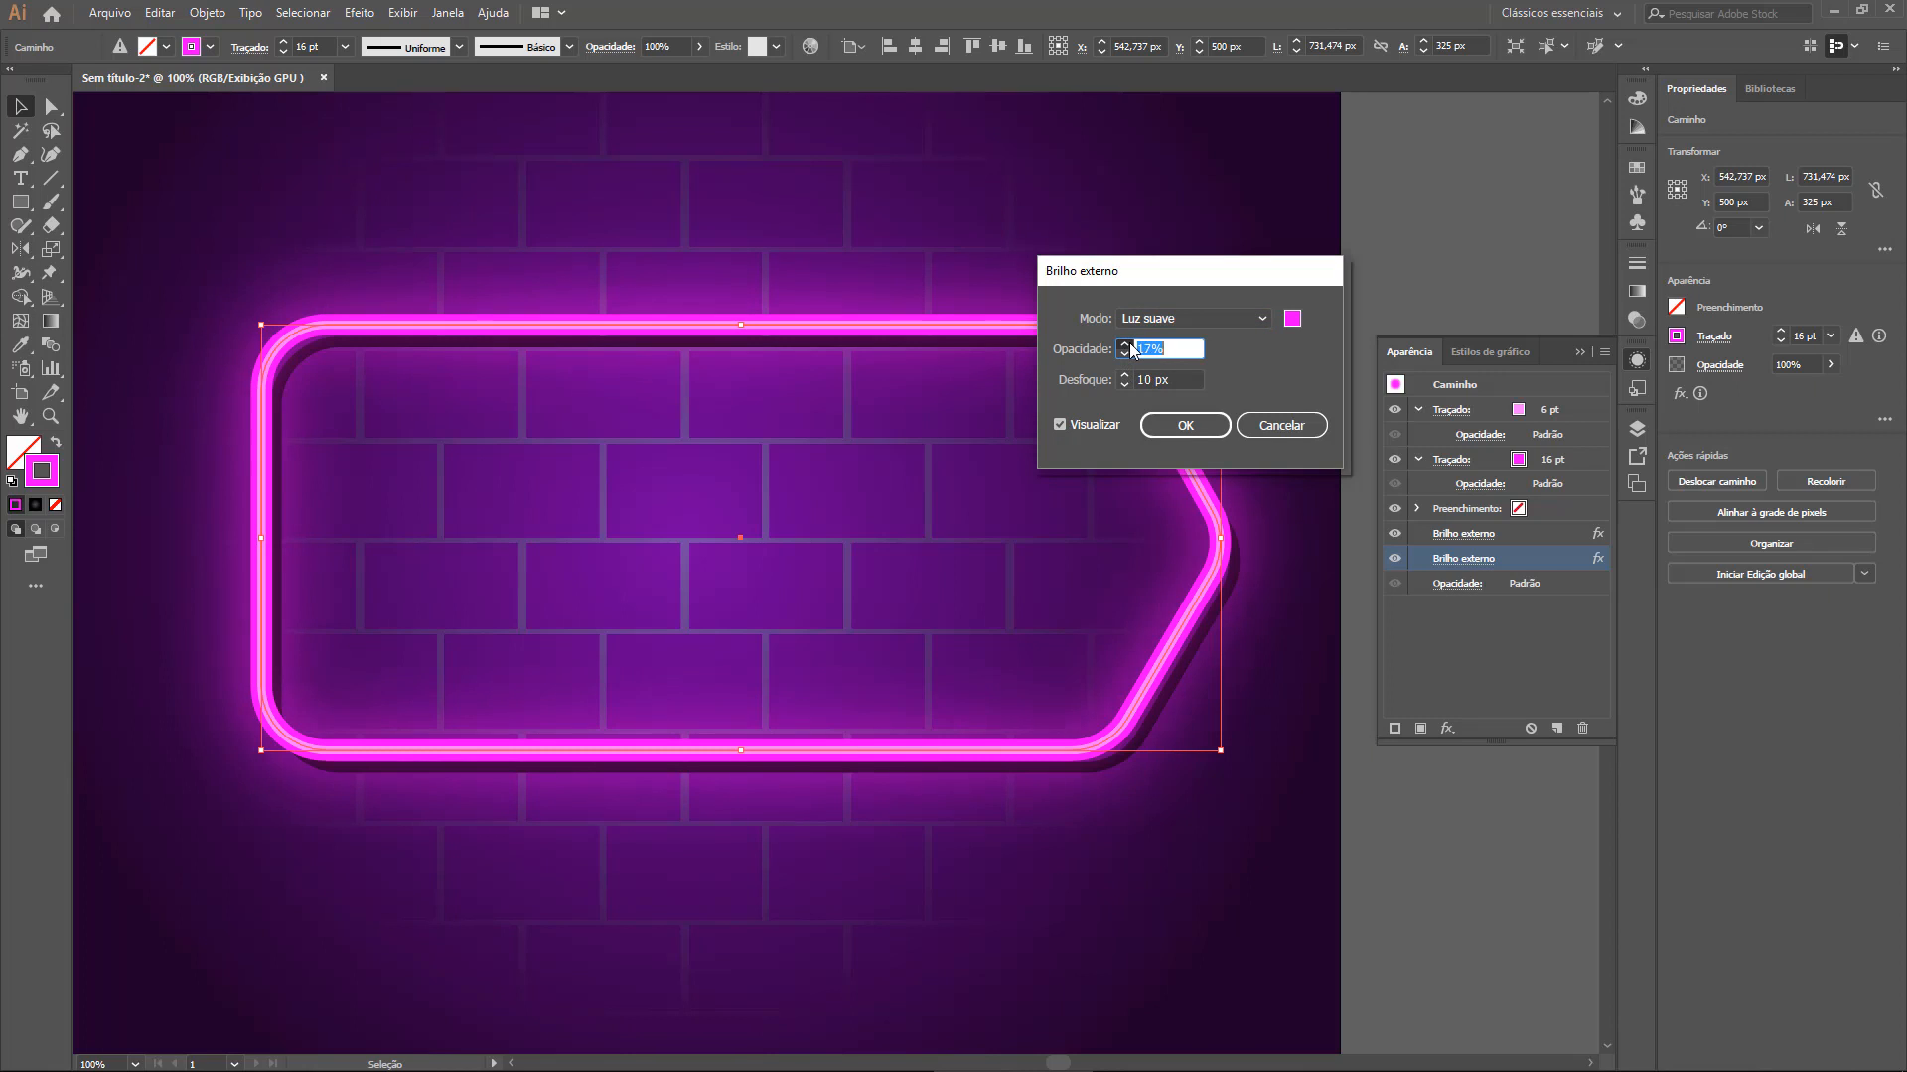
pyautogui.write('50')
pyautogui.press('Tab')
pyautogui.click(1089, 349)
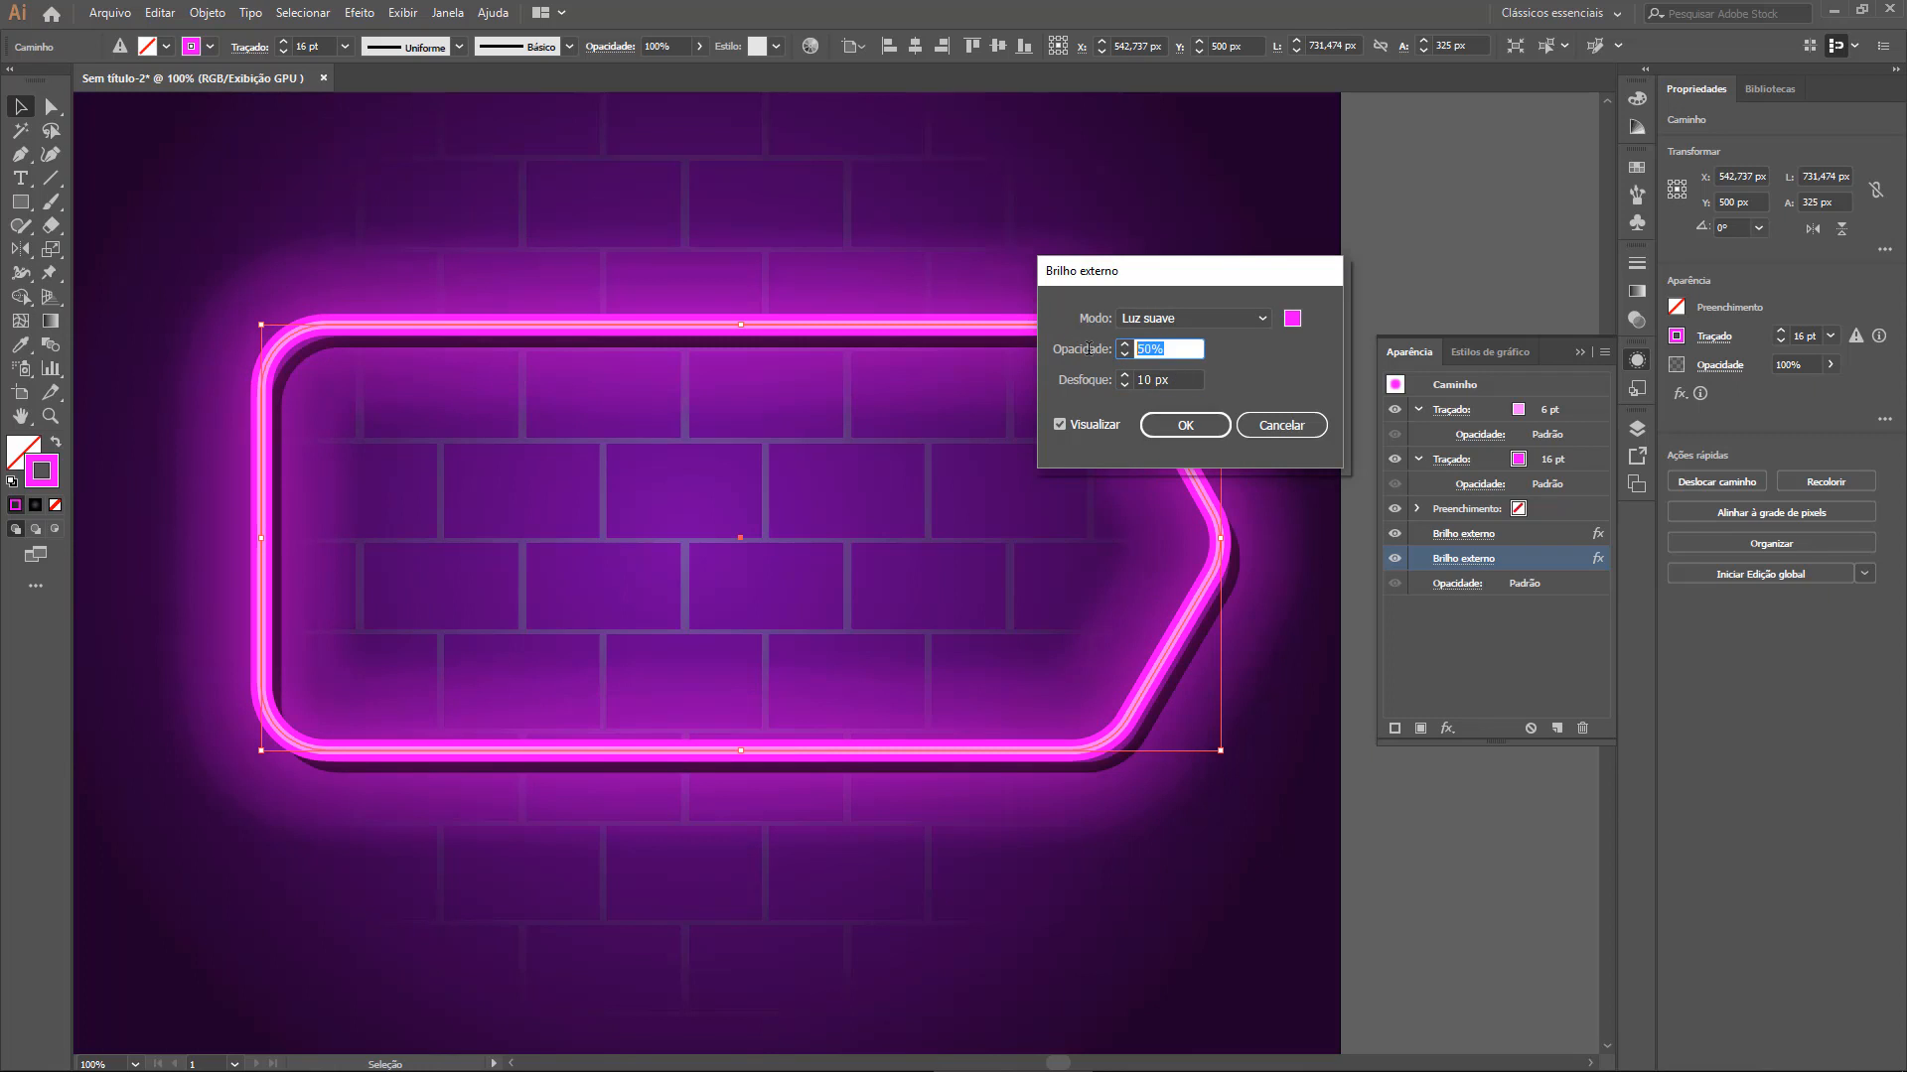
pyautogui.write('10')
pyautogui.click(1184, 426)
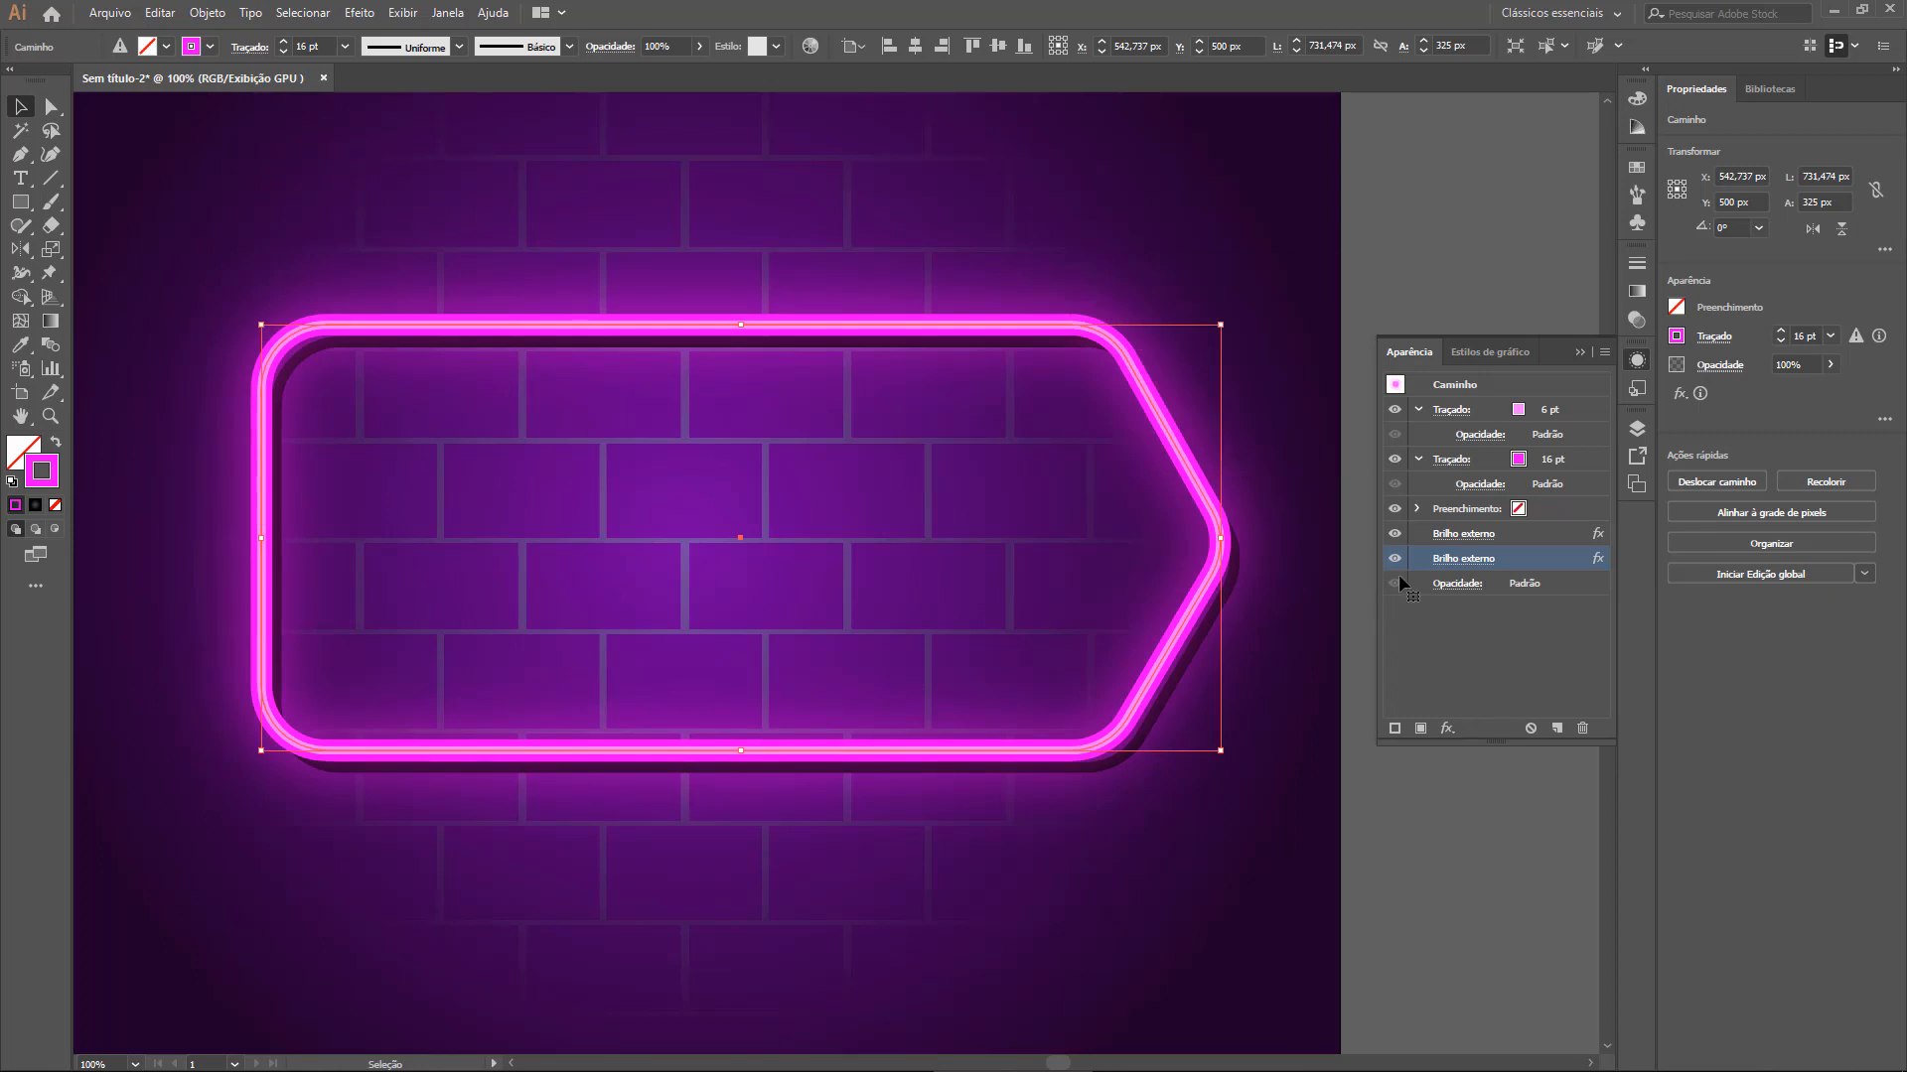
# Increase the original Brilho externo effect's blur to 23 px with preview on and apply it
pyautogui.click(1465, 534)
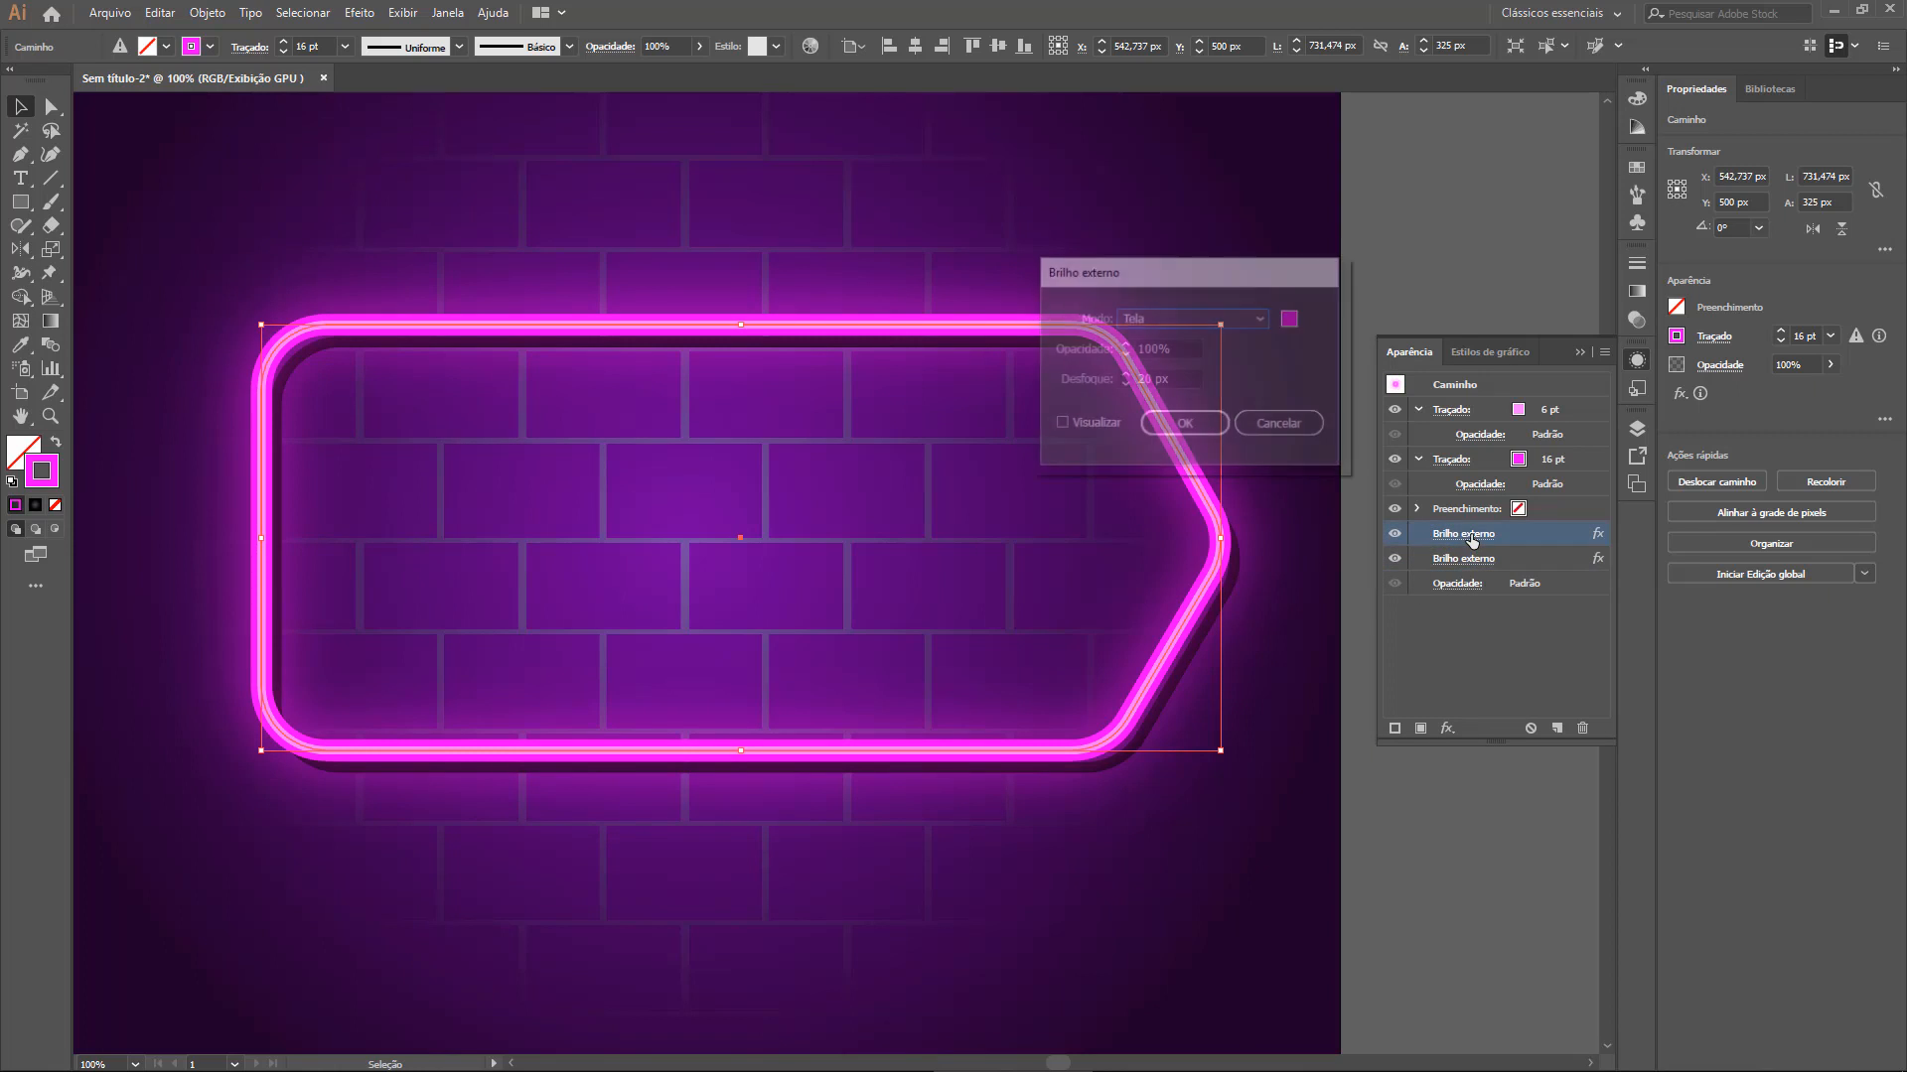
pyautogui.click(1124, 376)
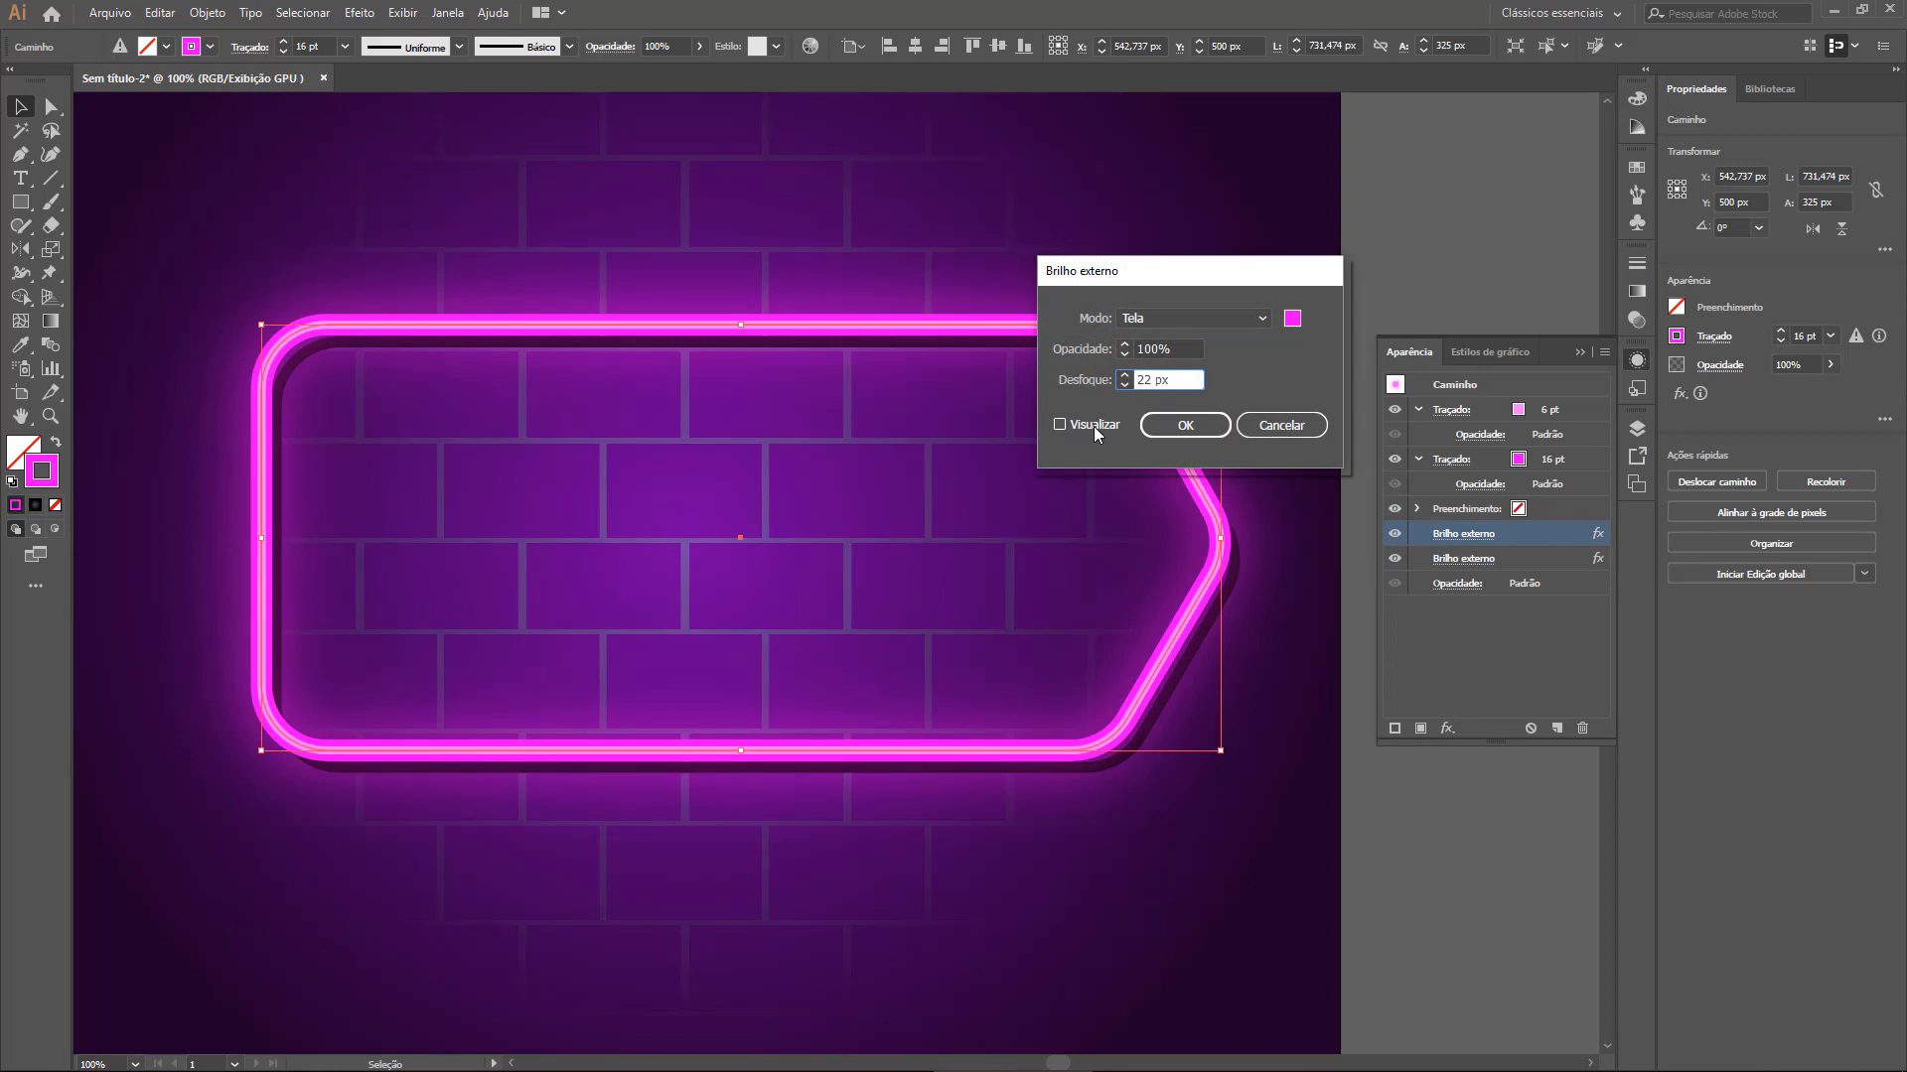
pyautogui.click(1094, 426)
pyautogui.click(1124, 375)
pyautogui.click(1124, 375)
pyautogui.click(1126, 375)
pyautogui.click(1175, 429)
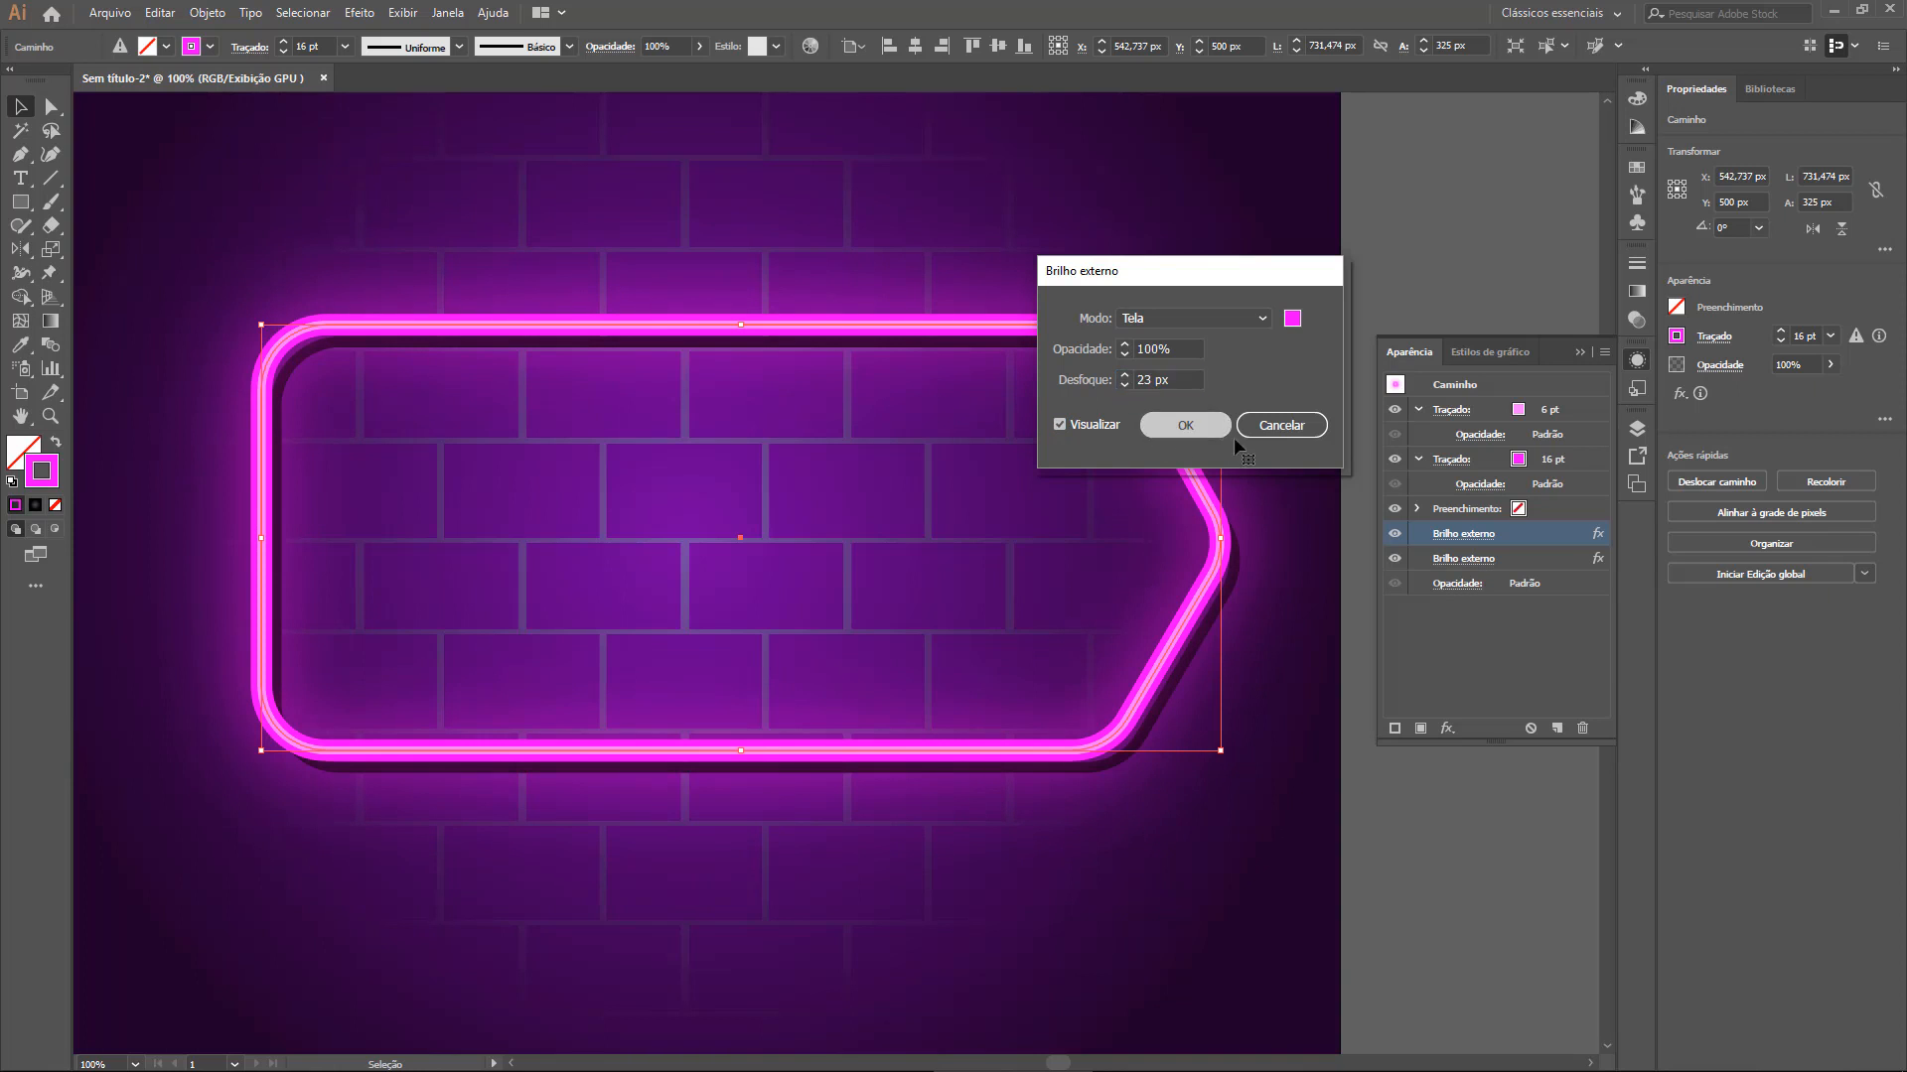
# Reopen the Luz suave glow and raise it to 25% opacity and 16 px blur with preview on
pyautogui.click(1464, 558)
pyautogui.click(1124, 377)
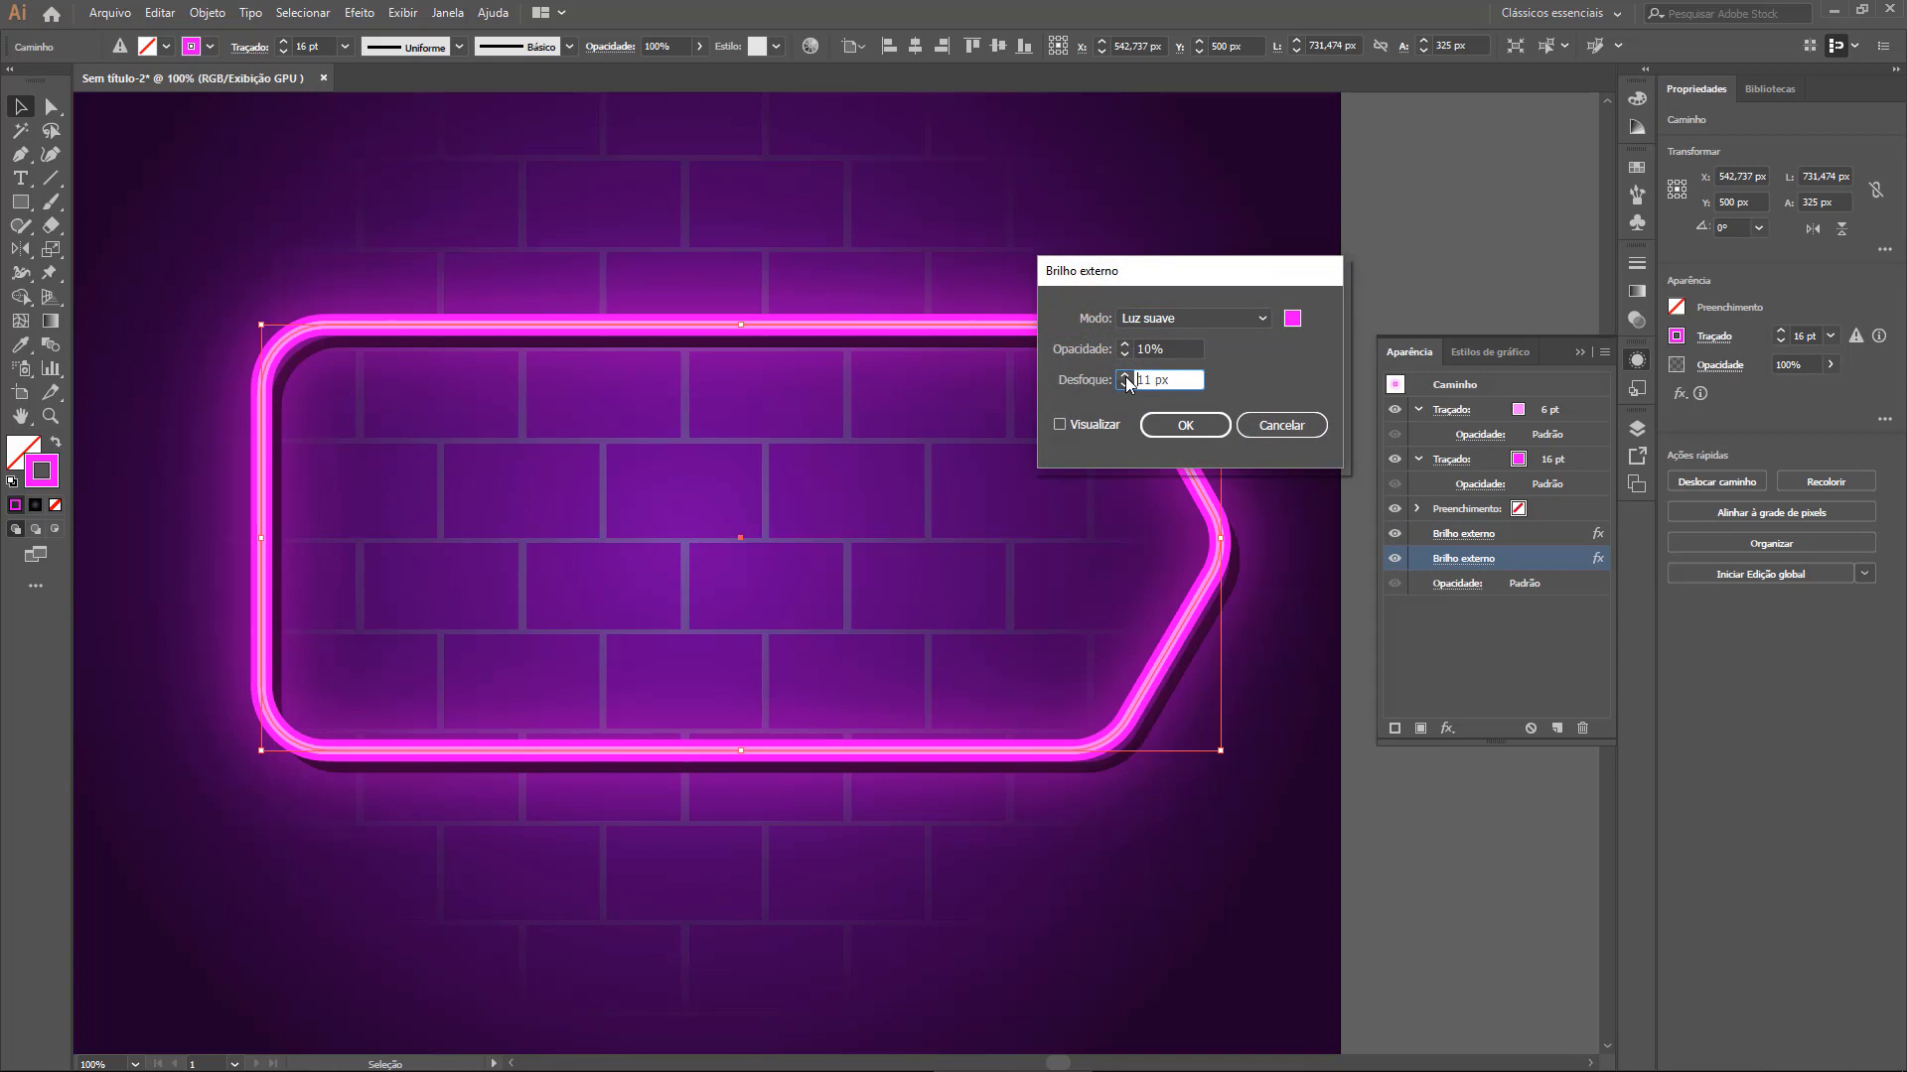
pyautogui.click(1060, 425)
pyautogui.click(1124, 376)
pyautogui.click(1125, 345)
pyautogui.click(1125, 345)
pyautogui.click(1125, 344)
pyautogui.click(1125, 345)
pyautogui.click(1125, 344)
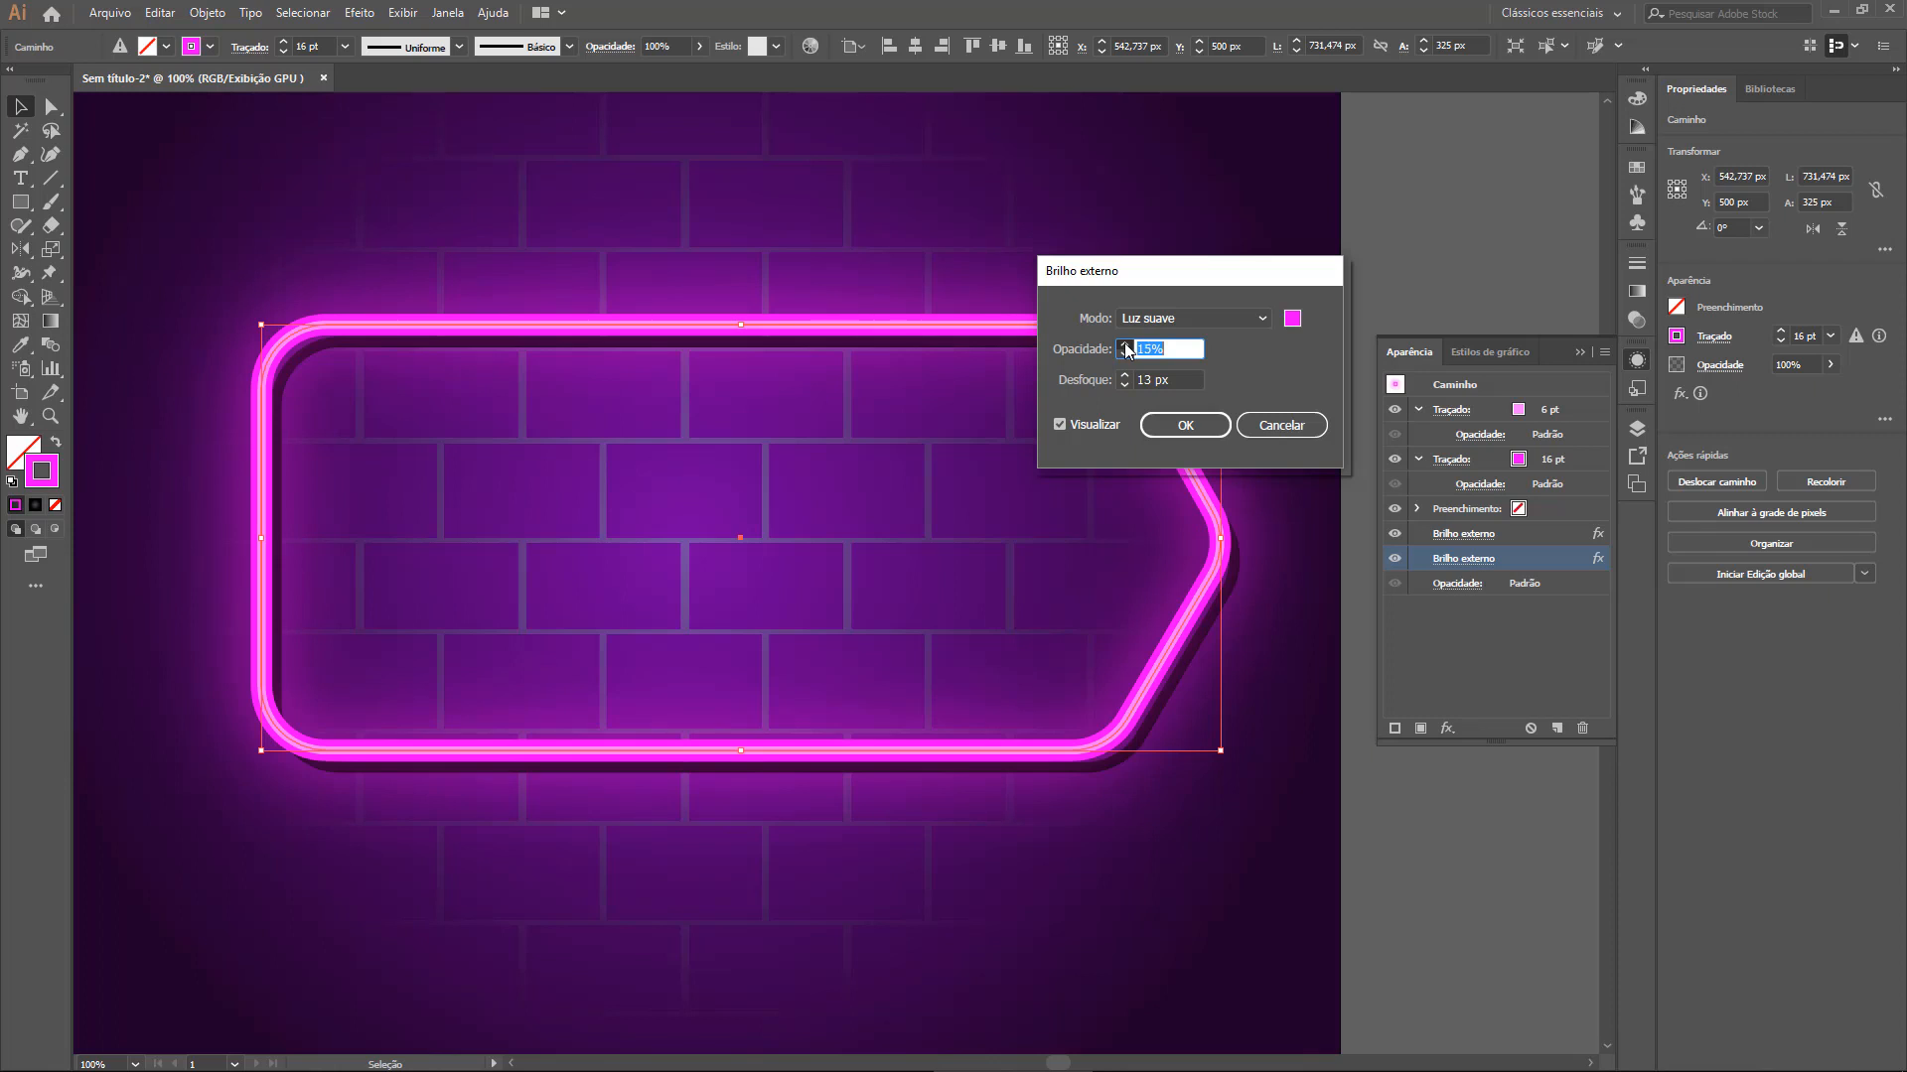
pyautogui.click(1125, 345)
pyautogui.click(1125, 345)
pyautogui.click(1125, 344)
pyautogui.click(1125, 344)
pyautogui.click(1124, 375)
pyautogui.click(1124, 375)
pyautogui.click(1124, 376)
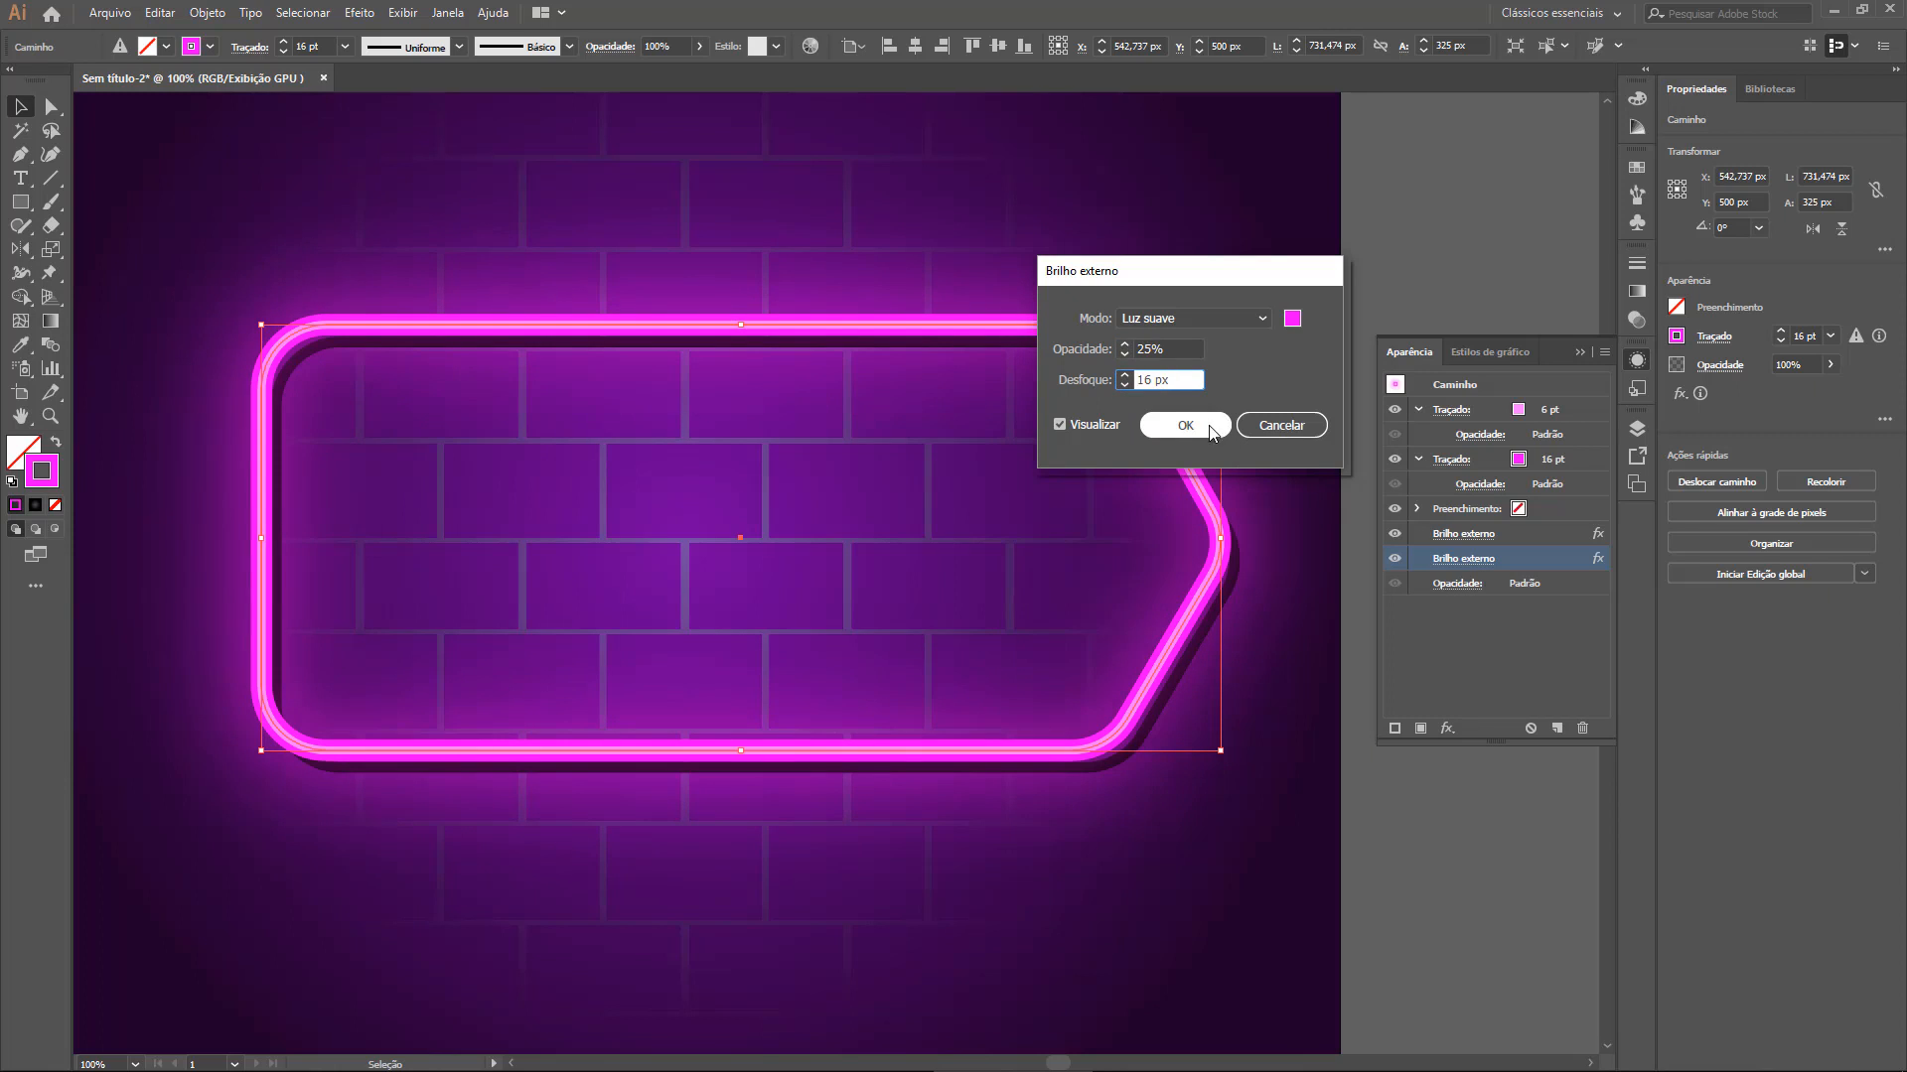
# Raise the Luz suave glow to 48% opacity, try 23 px and 5 px blur, and apply it with 10 px blur
pyautogui.click(1127, 345)
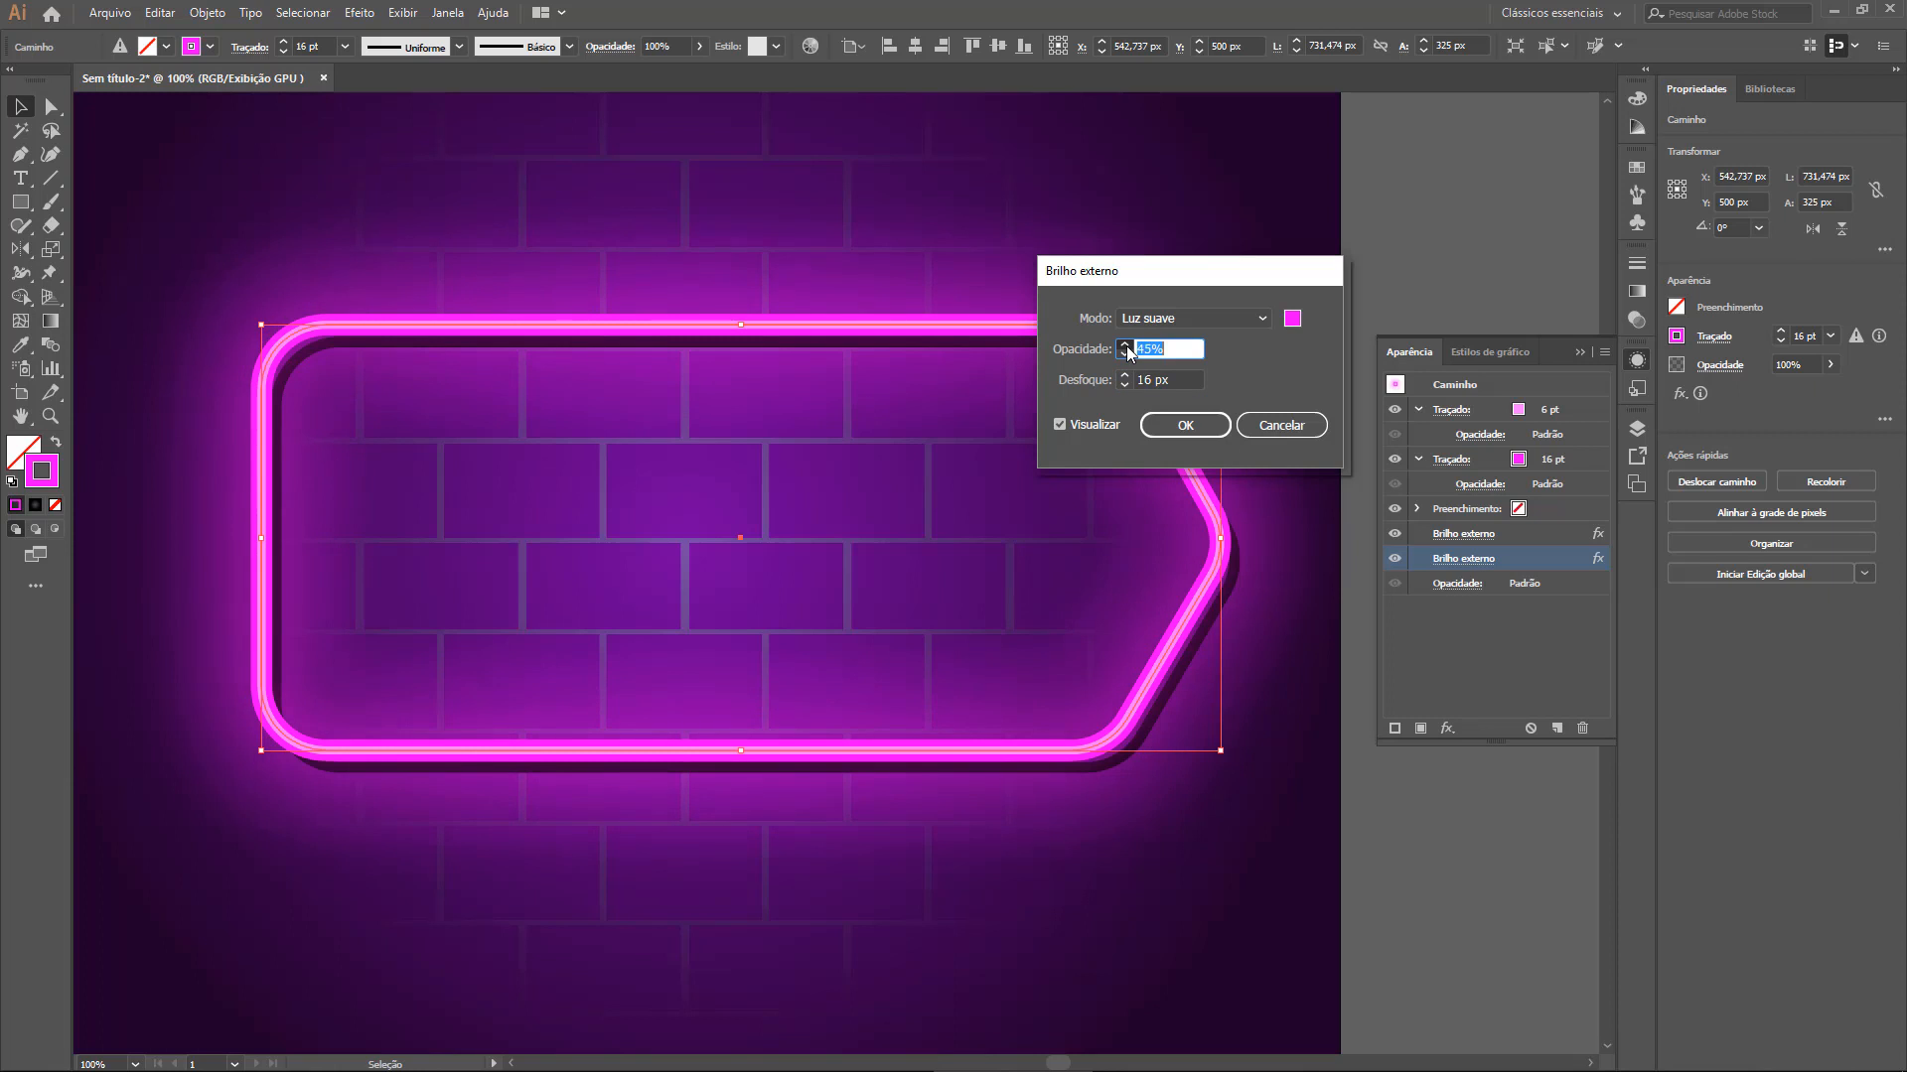
pyautogui.click(1126, 345)
pyautogui.click(1126, 376)
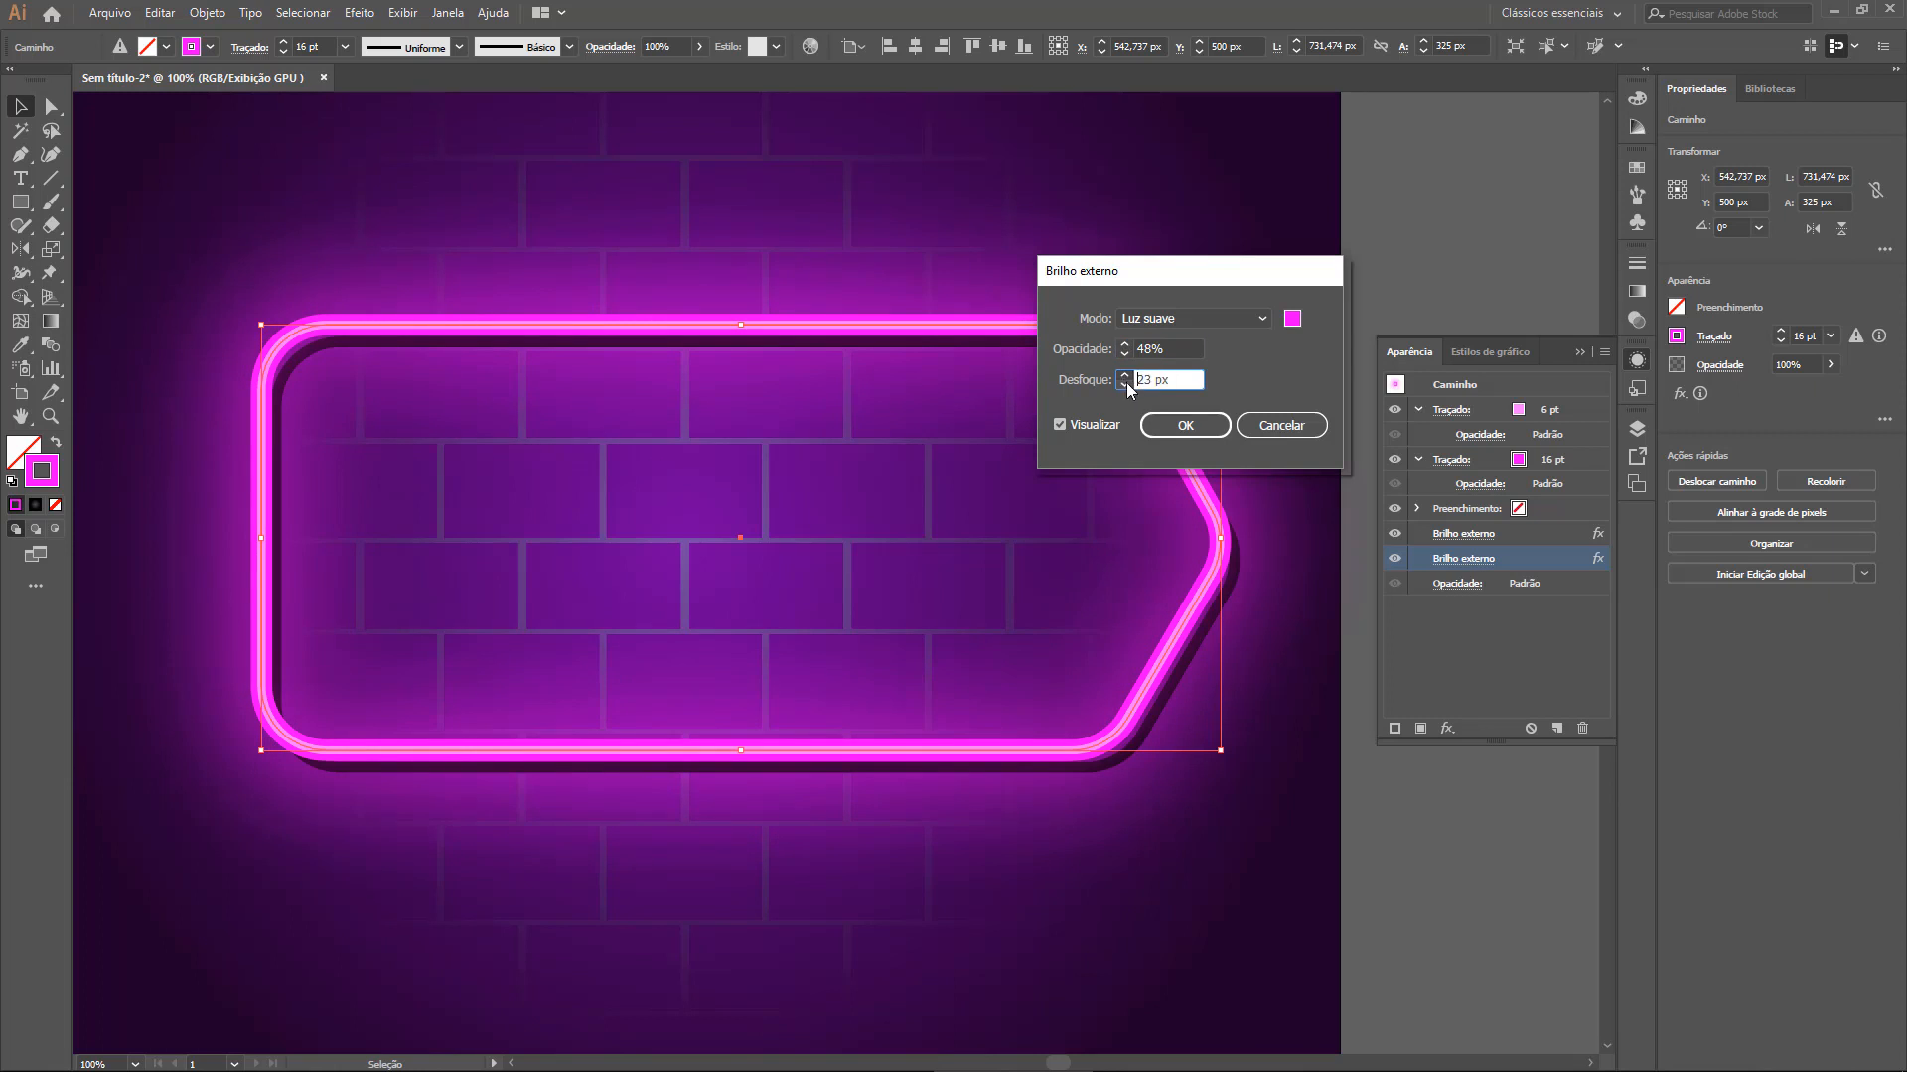
pyautogui.moveTo(1136, 380); pyautogui.dragTo(1190, 378)
pyautogui.write('5')
pyautogui.press('Tab')
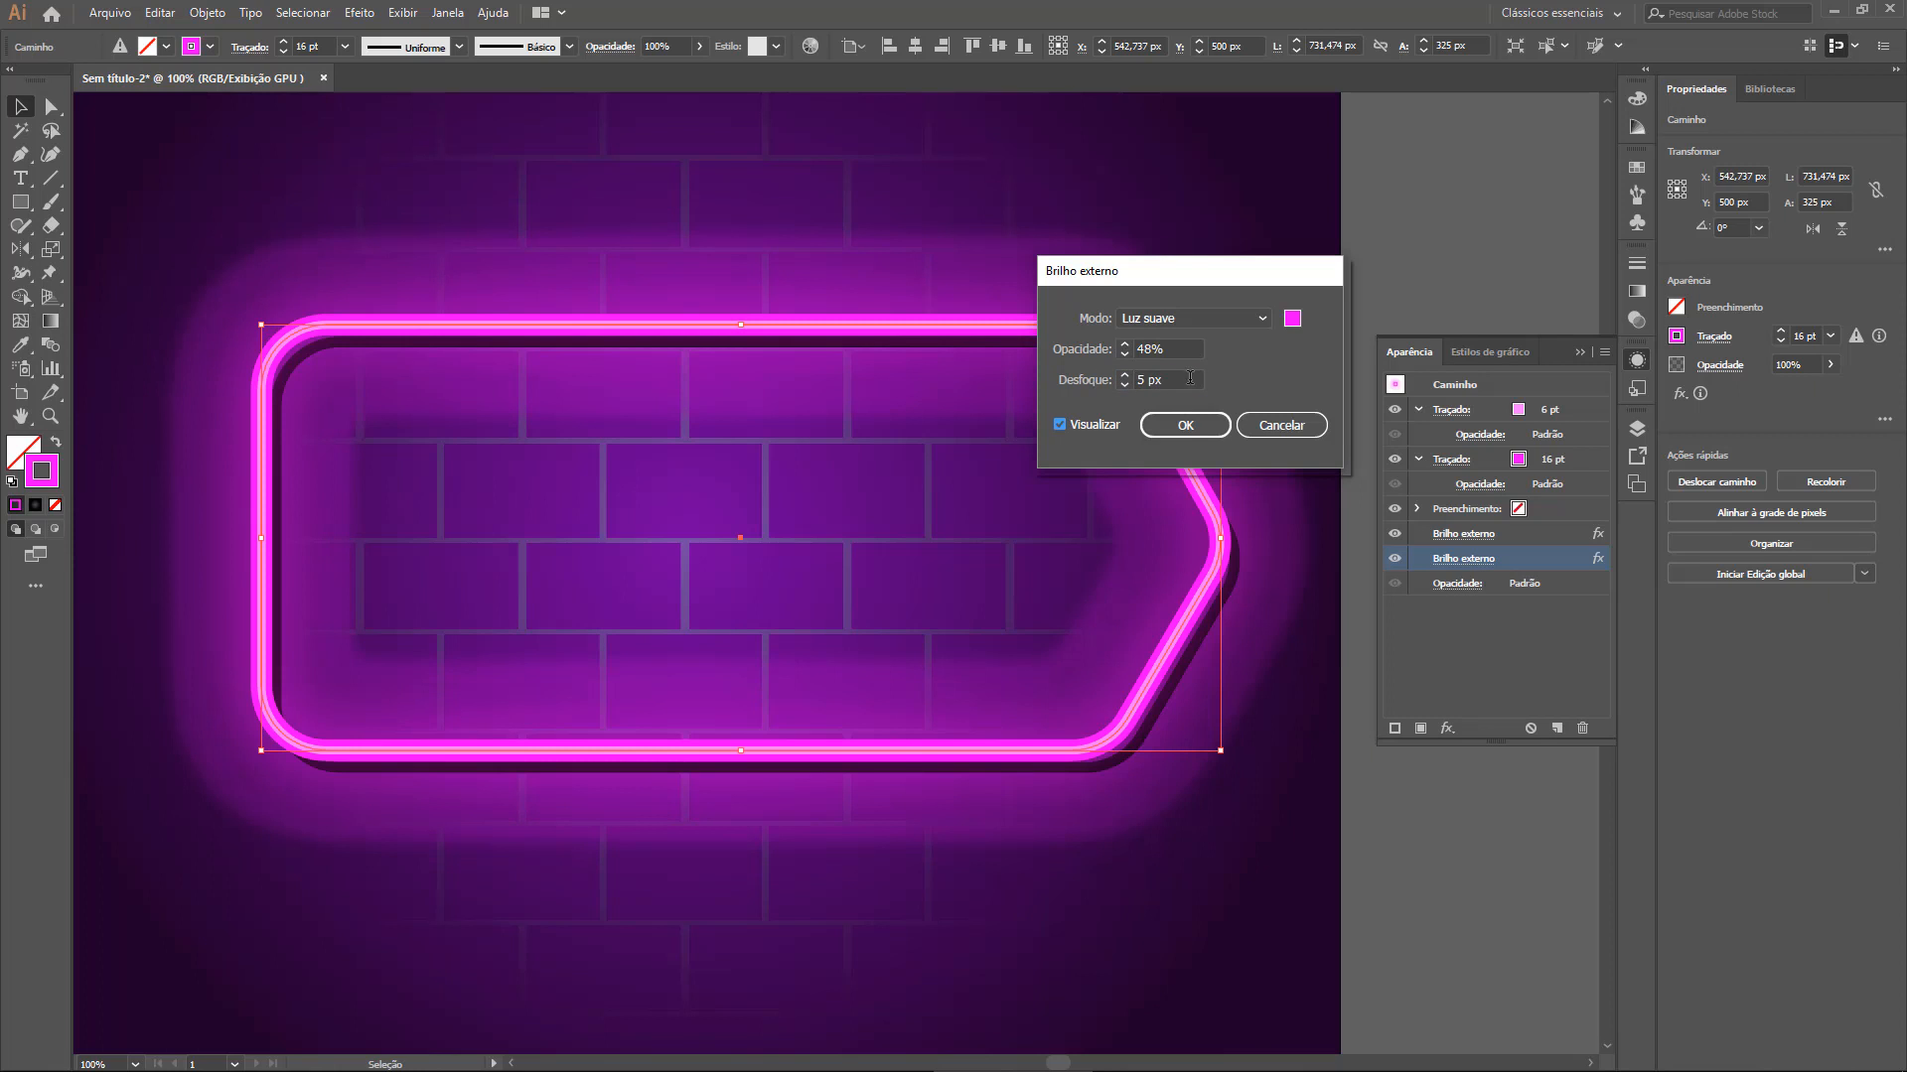
pyautogui.hotkey('shift', 'Tab')
pyautogui.write('10')
pyautogui.click(1170, 350)
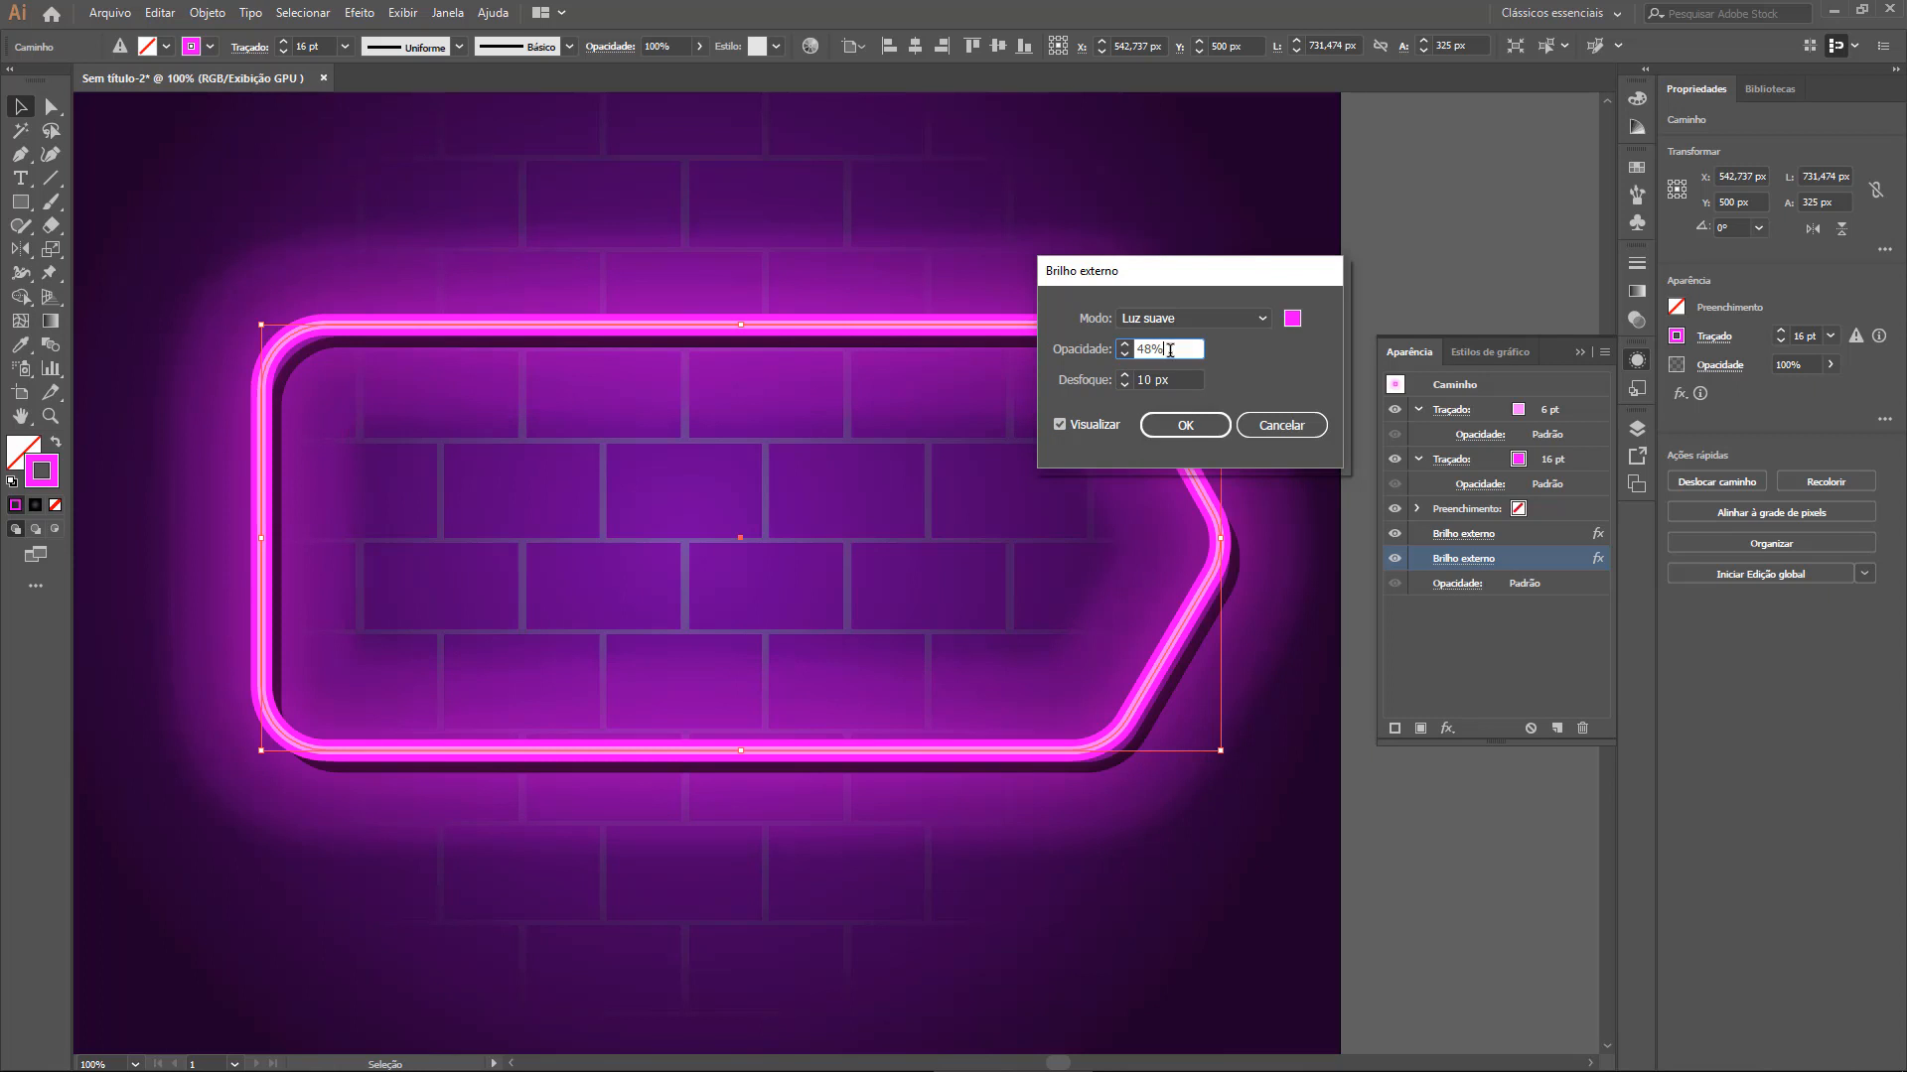
pyautogui.click(1186, 425)
pyautogui.hotkey('ctrl', '0')
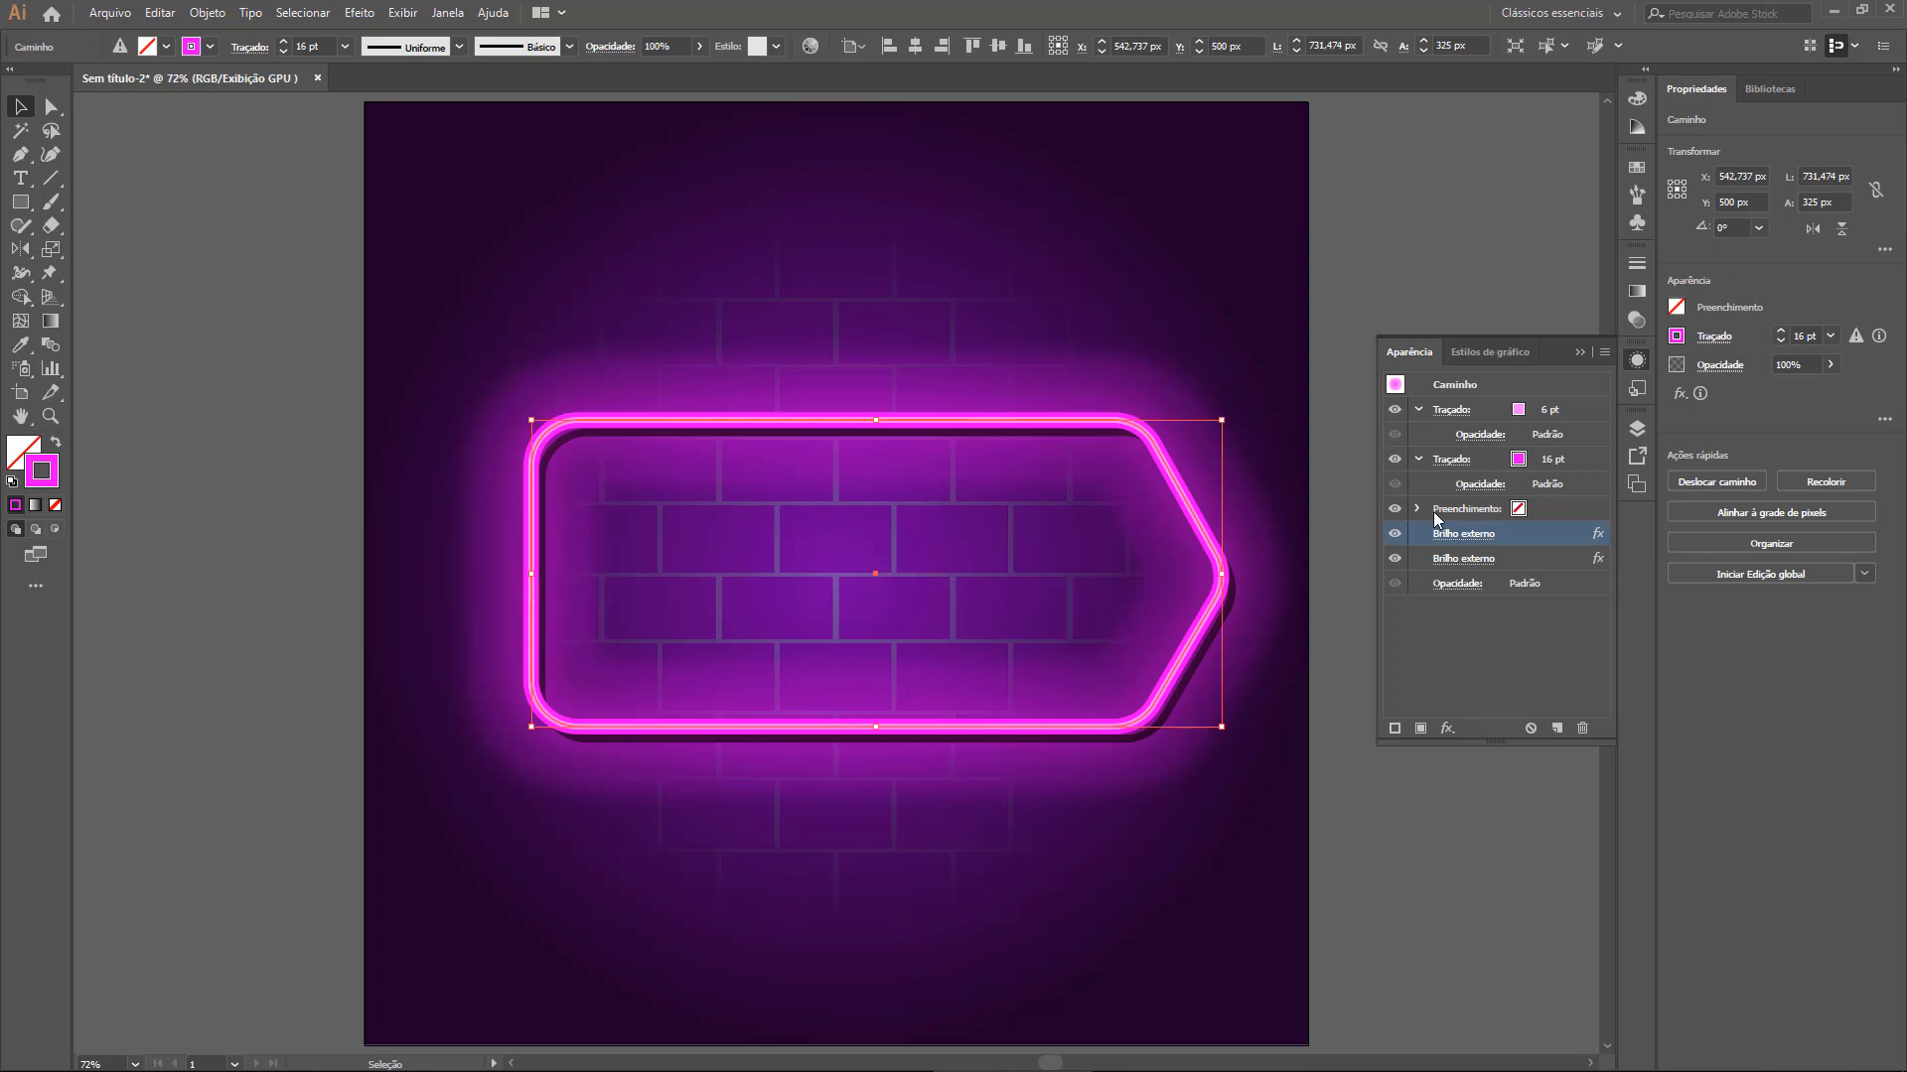
pyautogui.click(1484, 536)
pyautogui.moveTo(1176, 380); pyautogui.dragTo(994, 379)
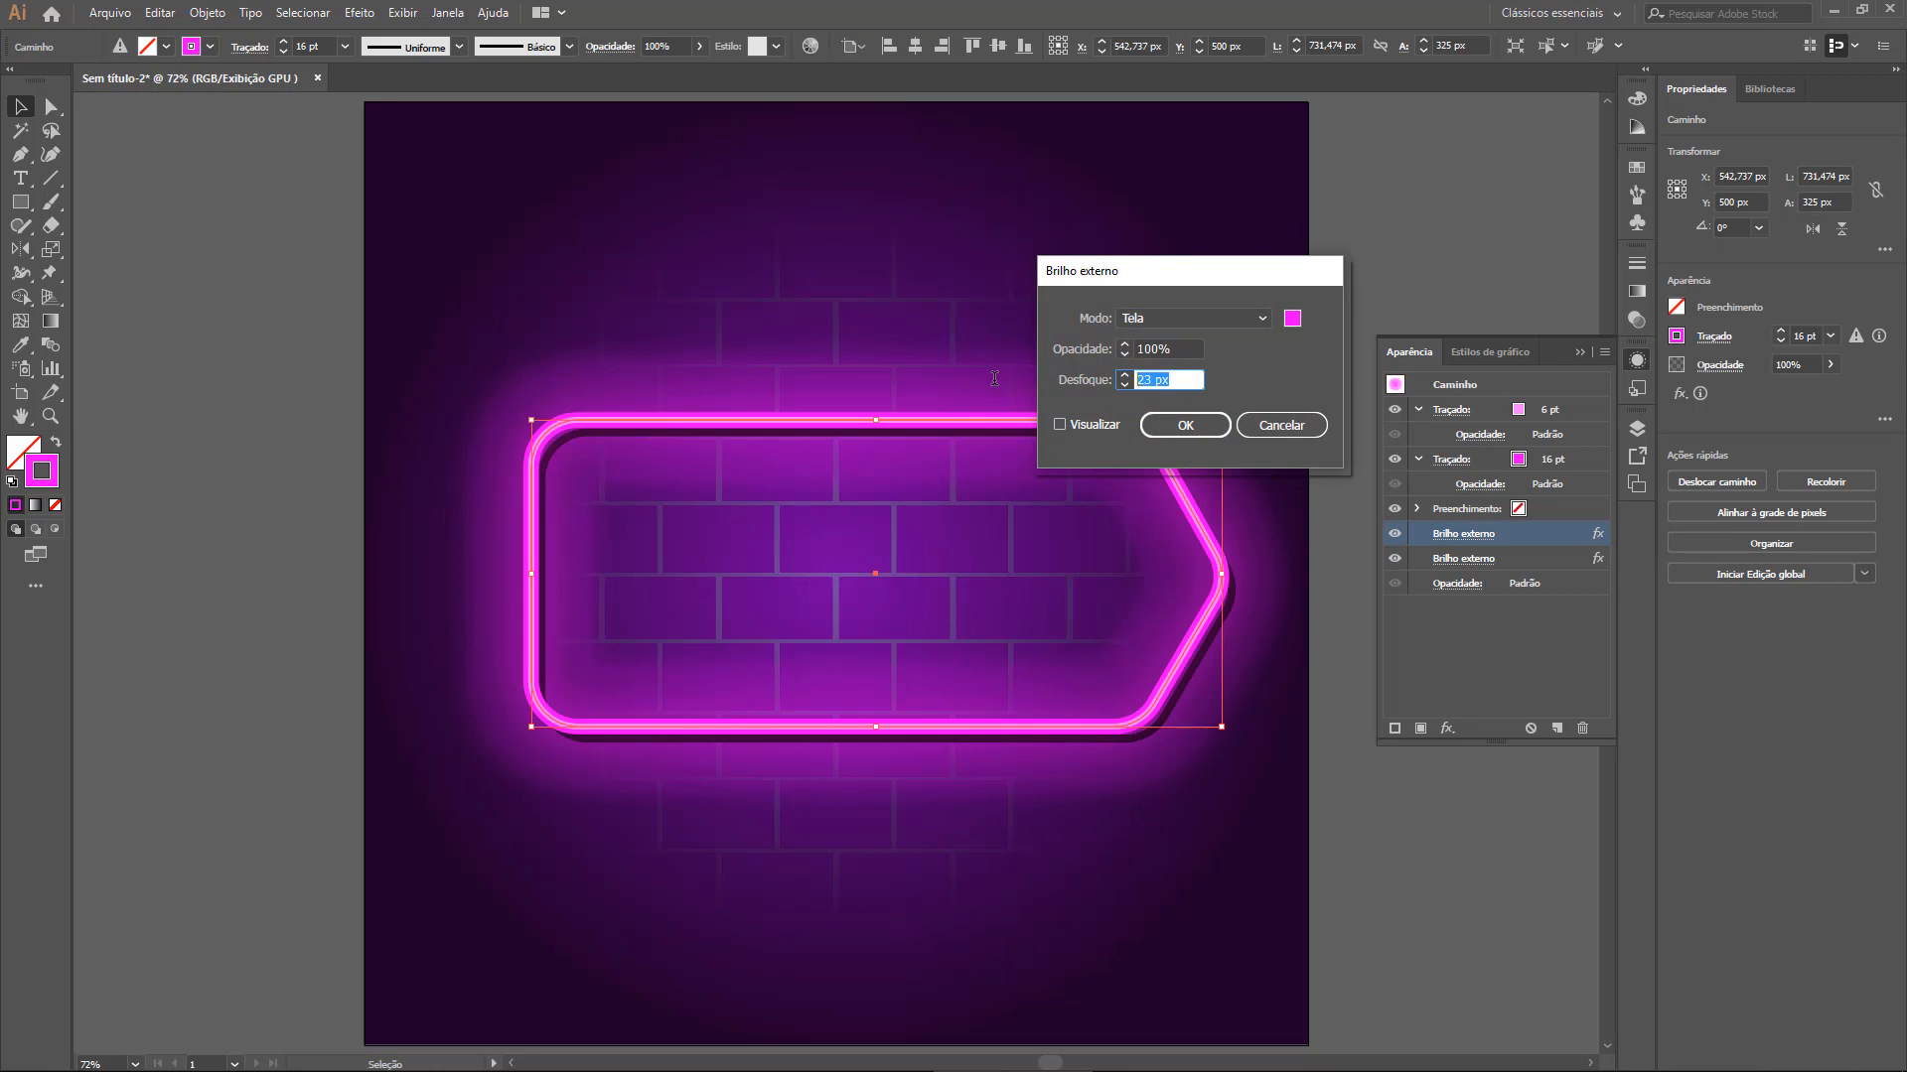
pyautogui.click(1281, 425)
# Set the Luz suave Brilho externo effect's opacity to 100%, apply it and deselect the path
pyautogui.click(1464, 559)
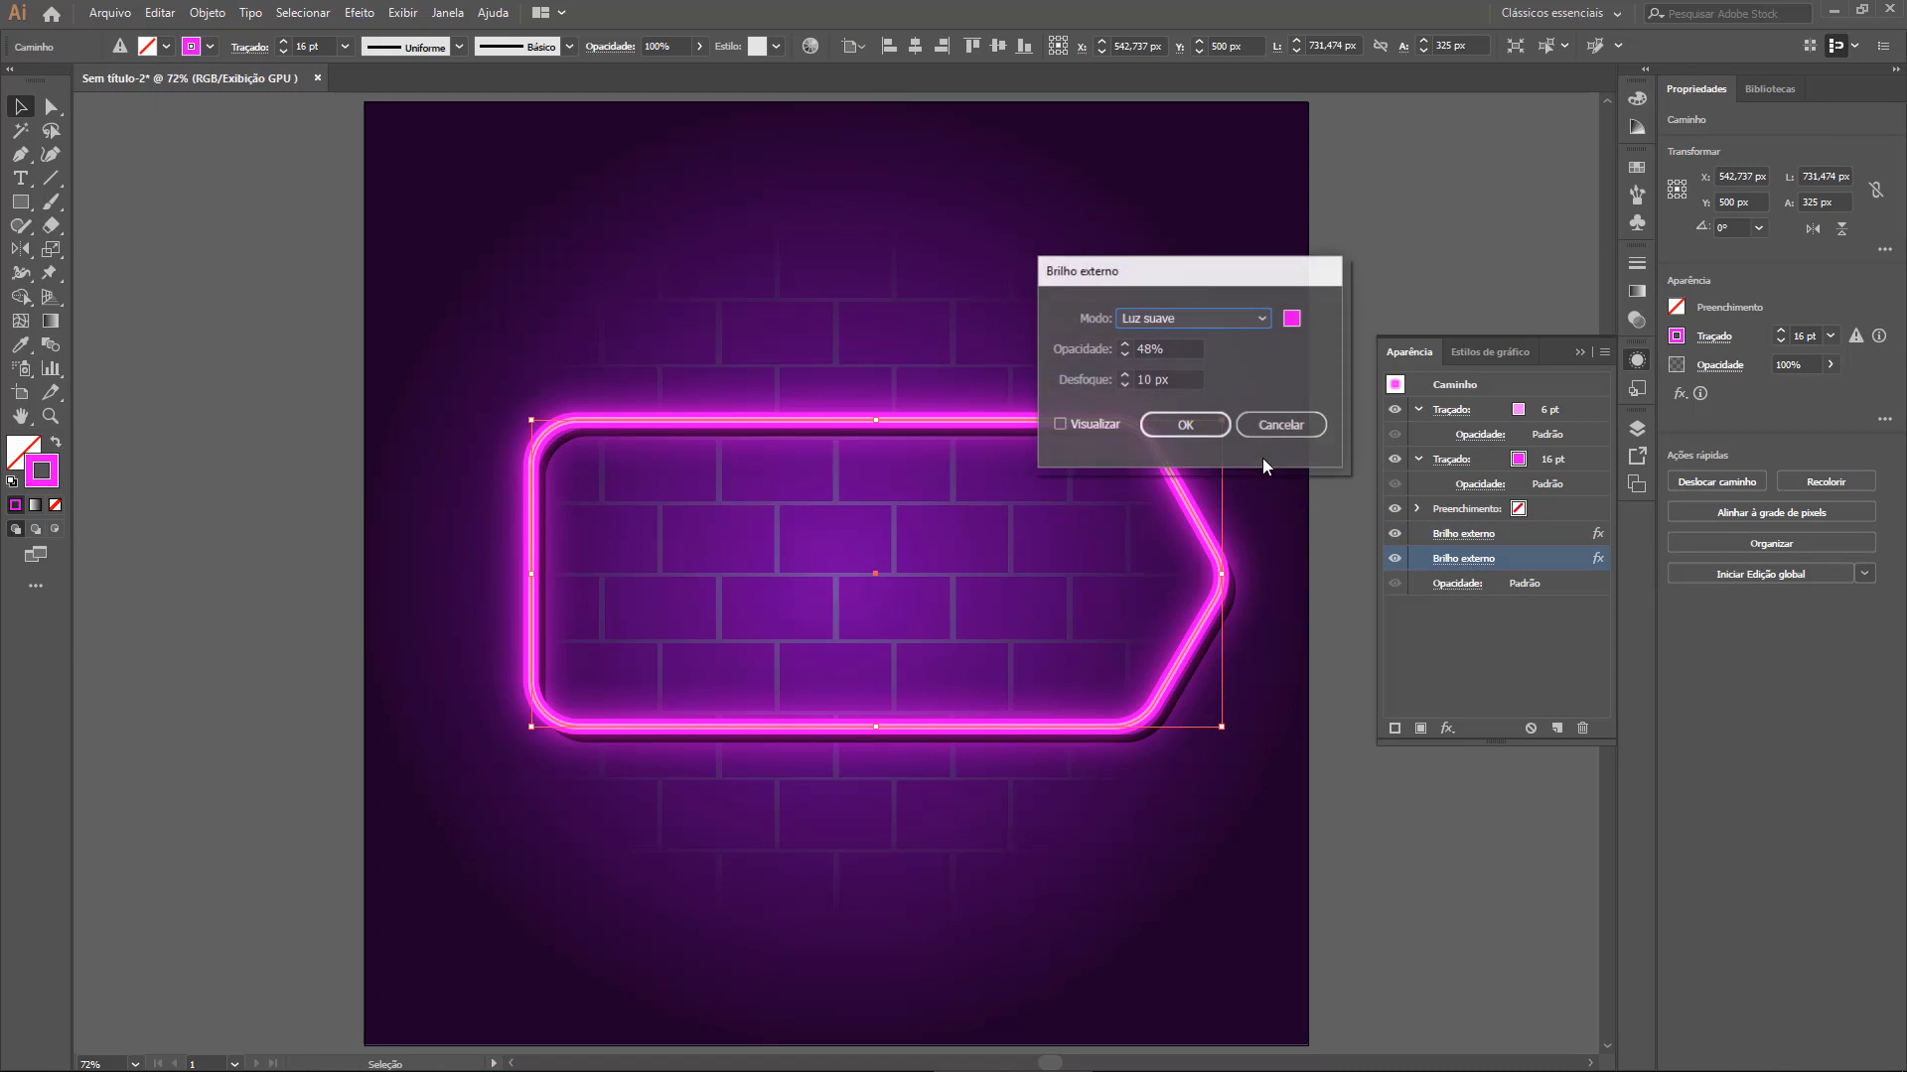
pyautogui.press('Tab')
pyautogui.write('100')
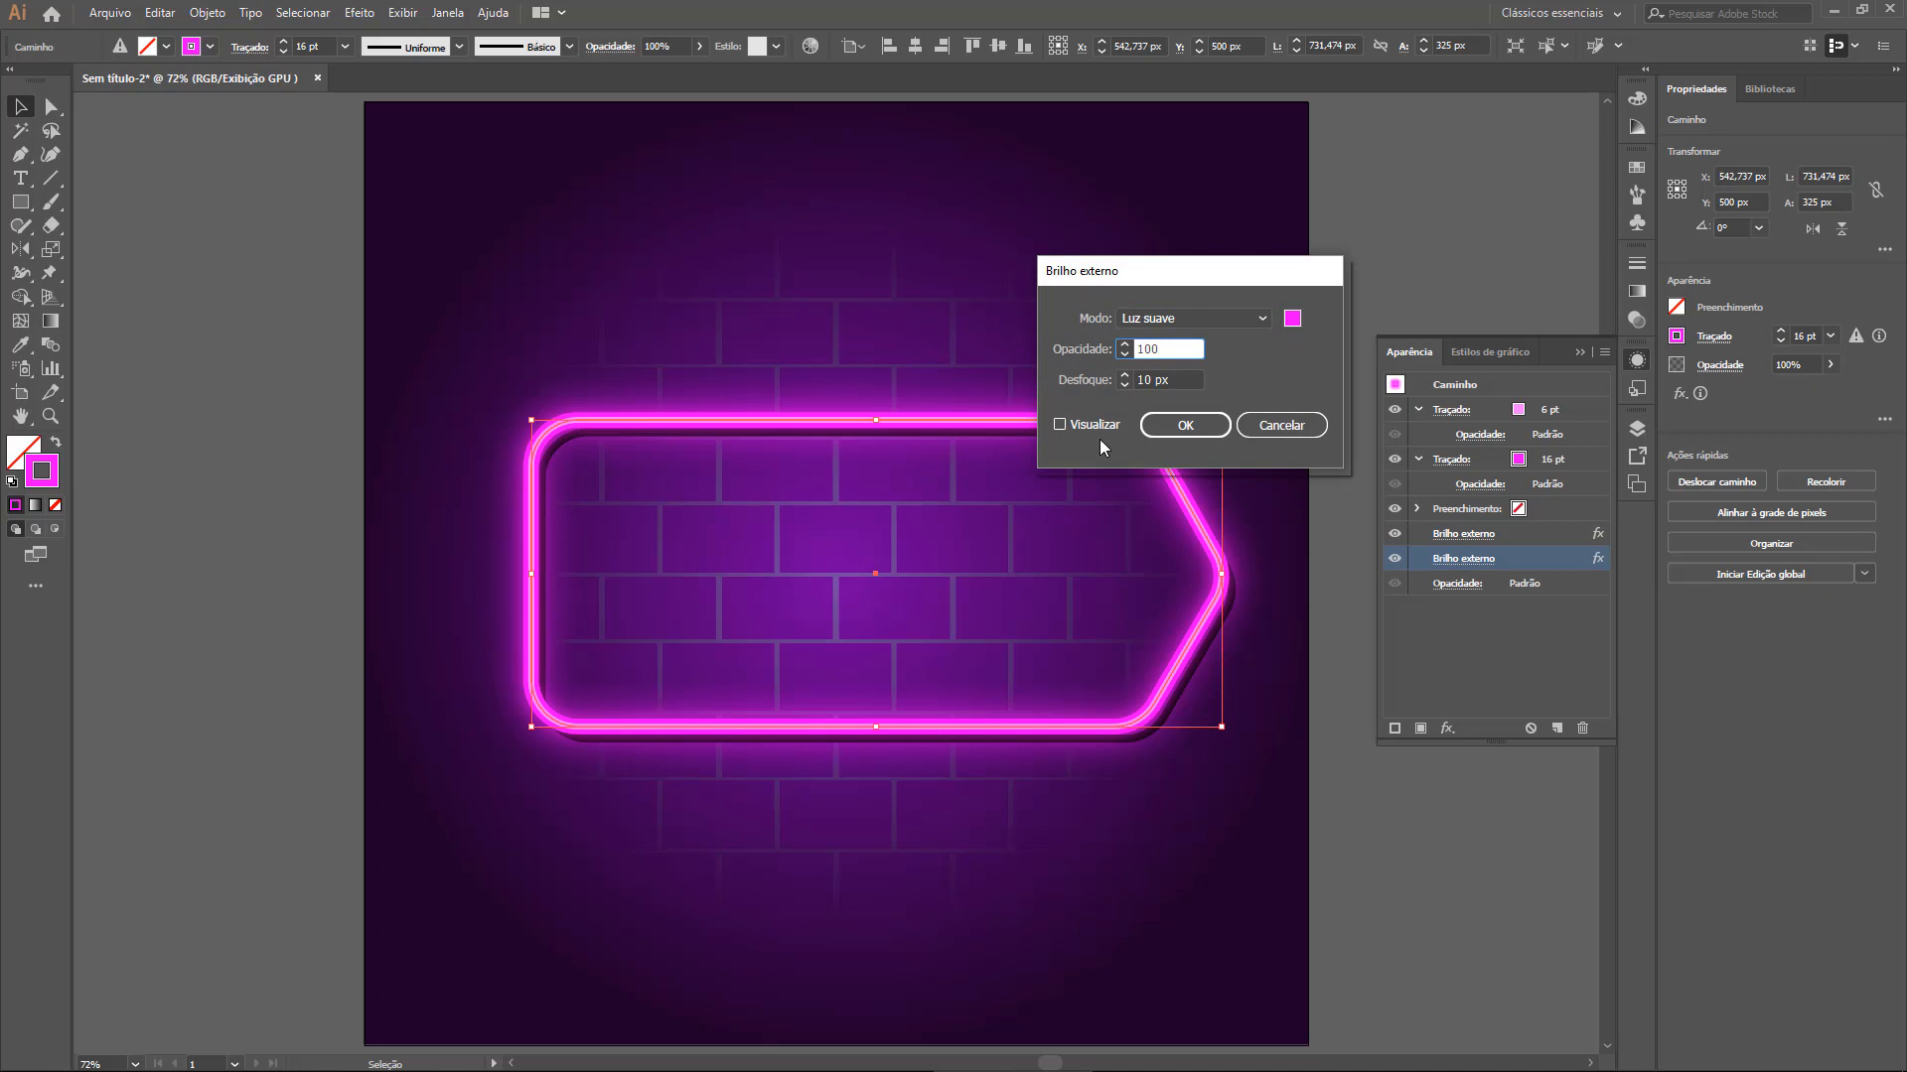
pyautogui.click(1203, 429)
pyautogui.click(1397, 258)
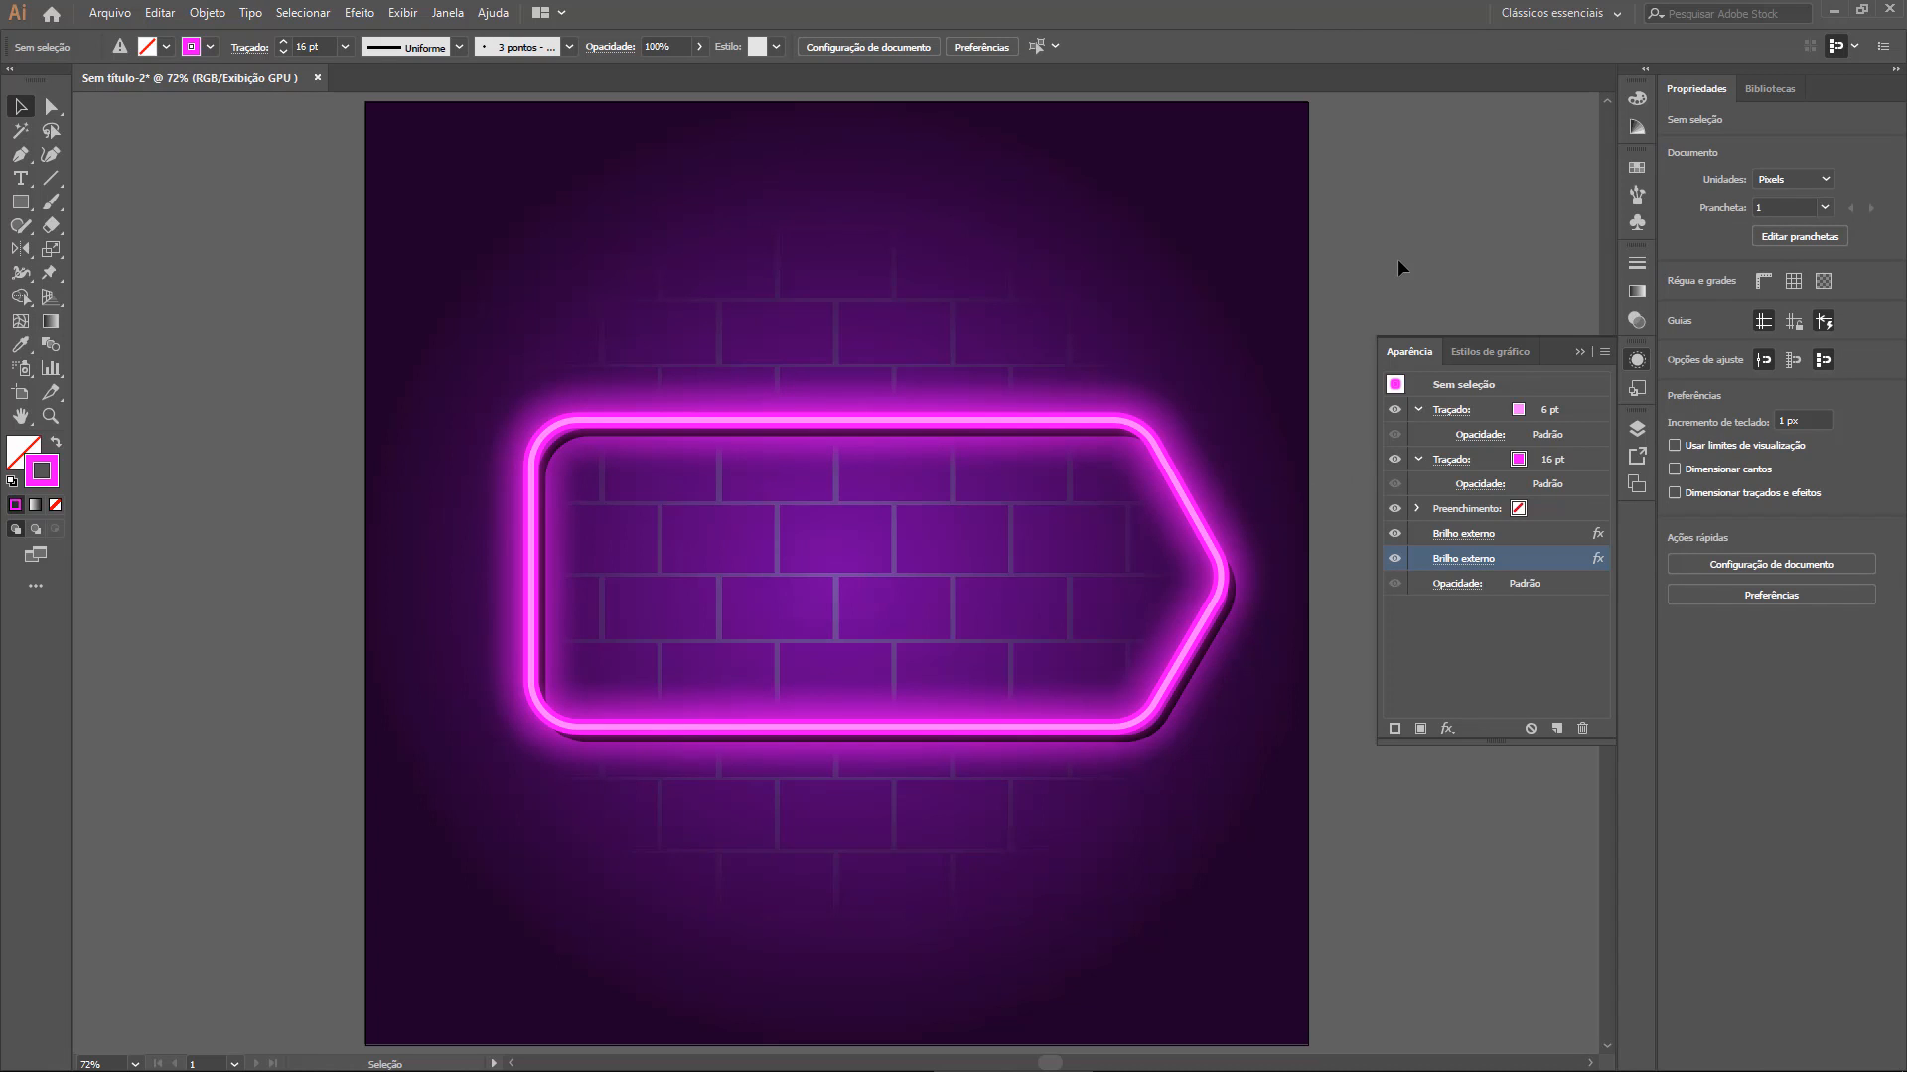
# Examine the sign's glow at several magnifications, comparing the outline selected and deselected
pyautogui.moveTo(1097, 570); pyautogui.dragTo(1050, 585)
pyautogui.keyDown('ctrl'); pyautogui.click(991, 683); pyautogui.keyUp('ctrl')
pyautogui.moveTo(962, 642); pyautogui.dragTo(1107, 699)
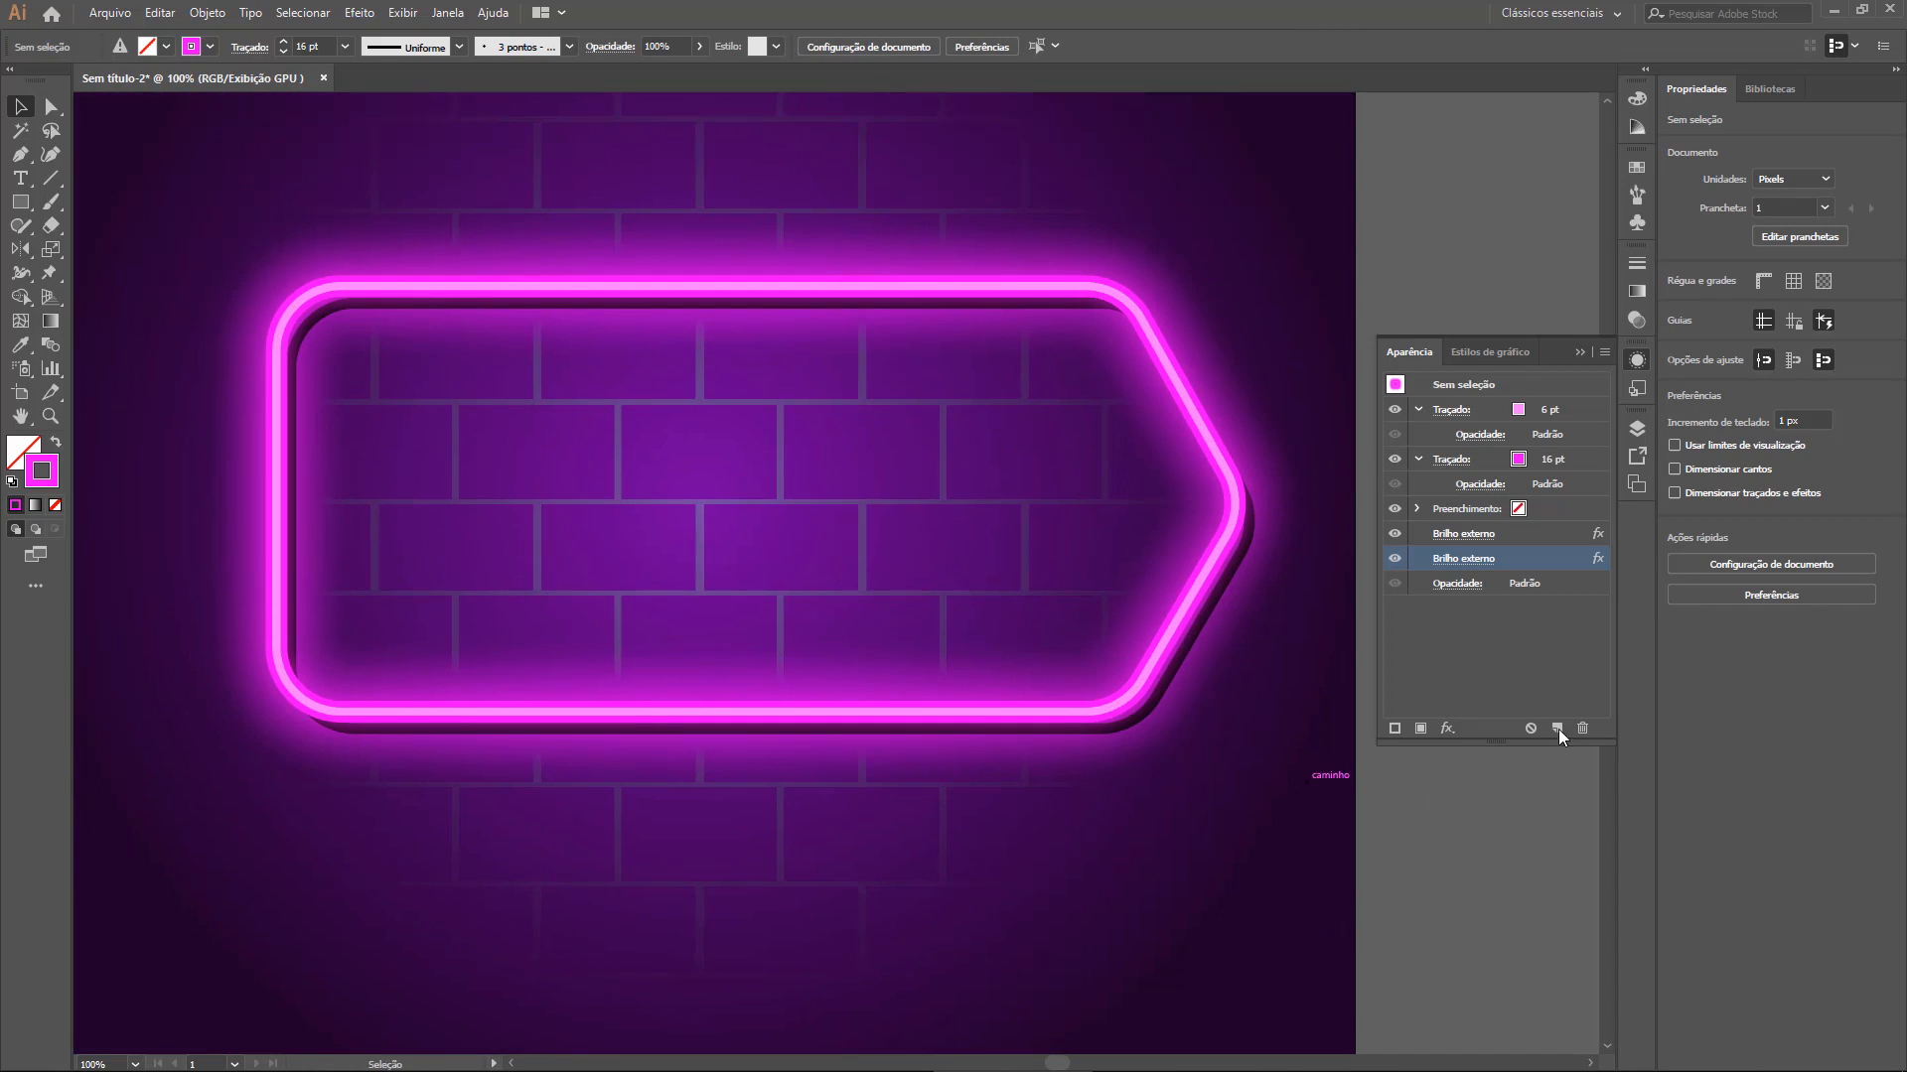
pyautogui.moveTo(845, 785); pyautogui.dragTo(889, 799)
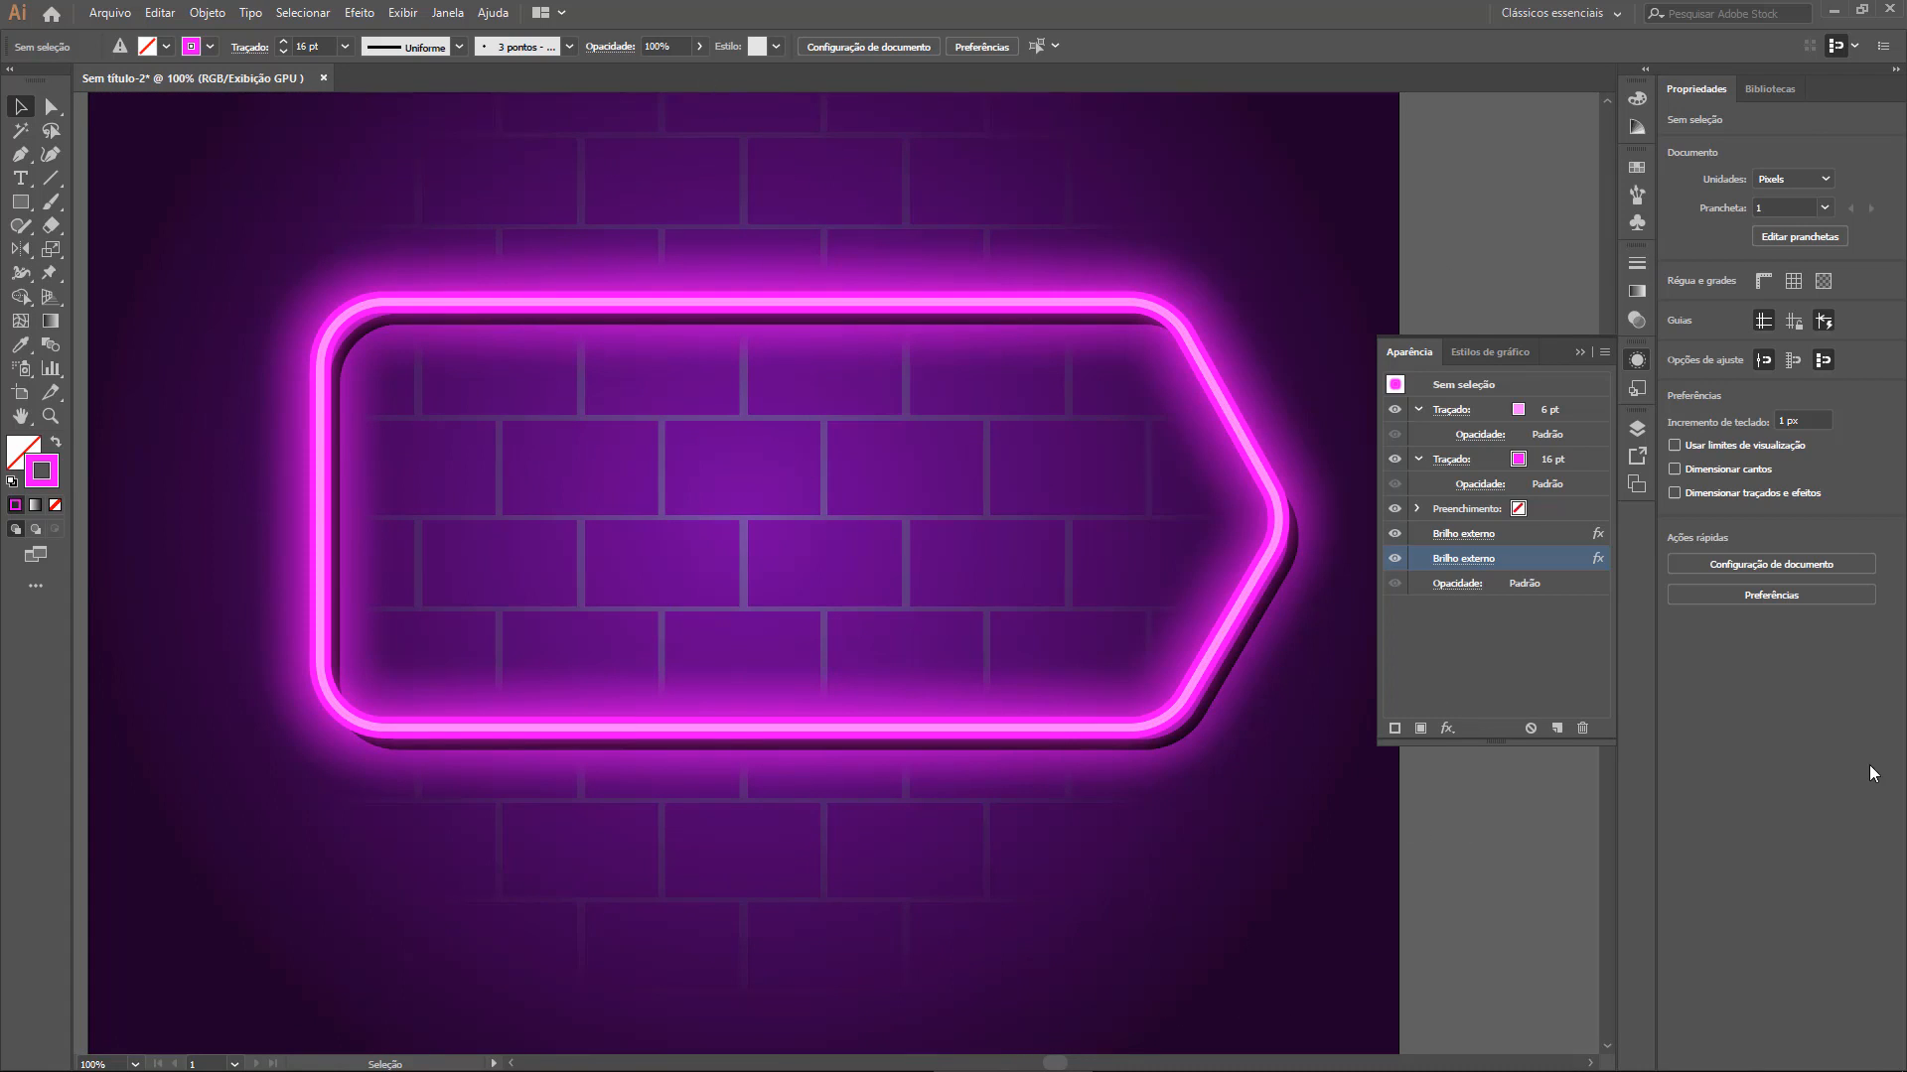
pyautogui.hotkey('ctrl', '-')
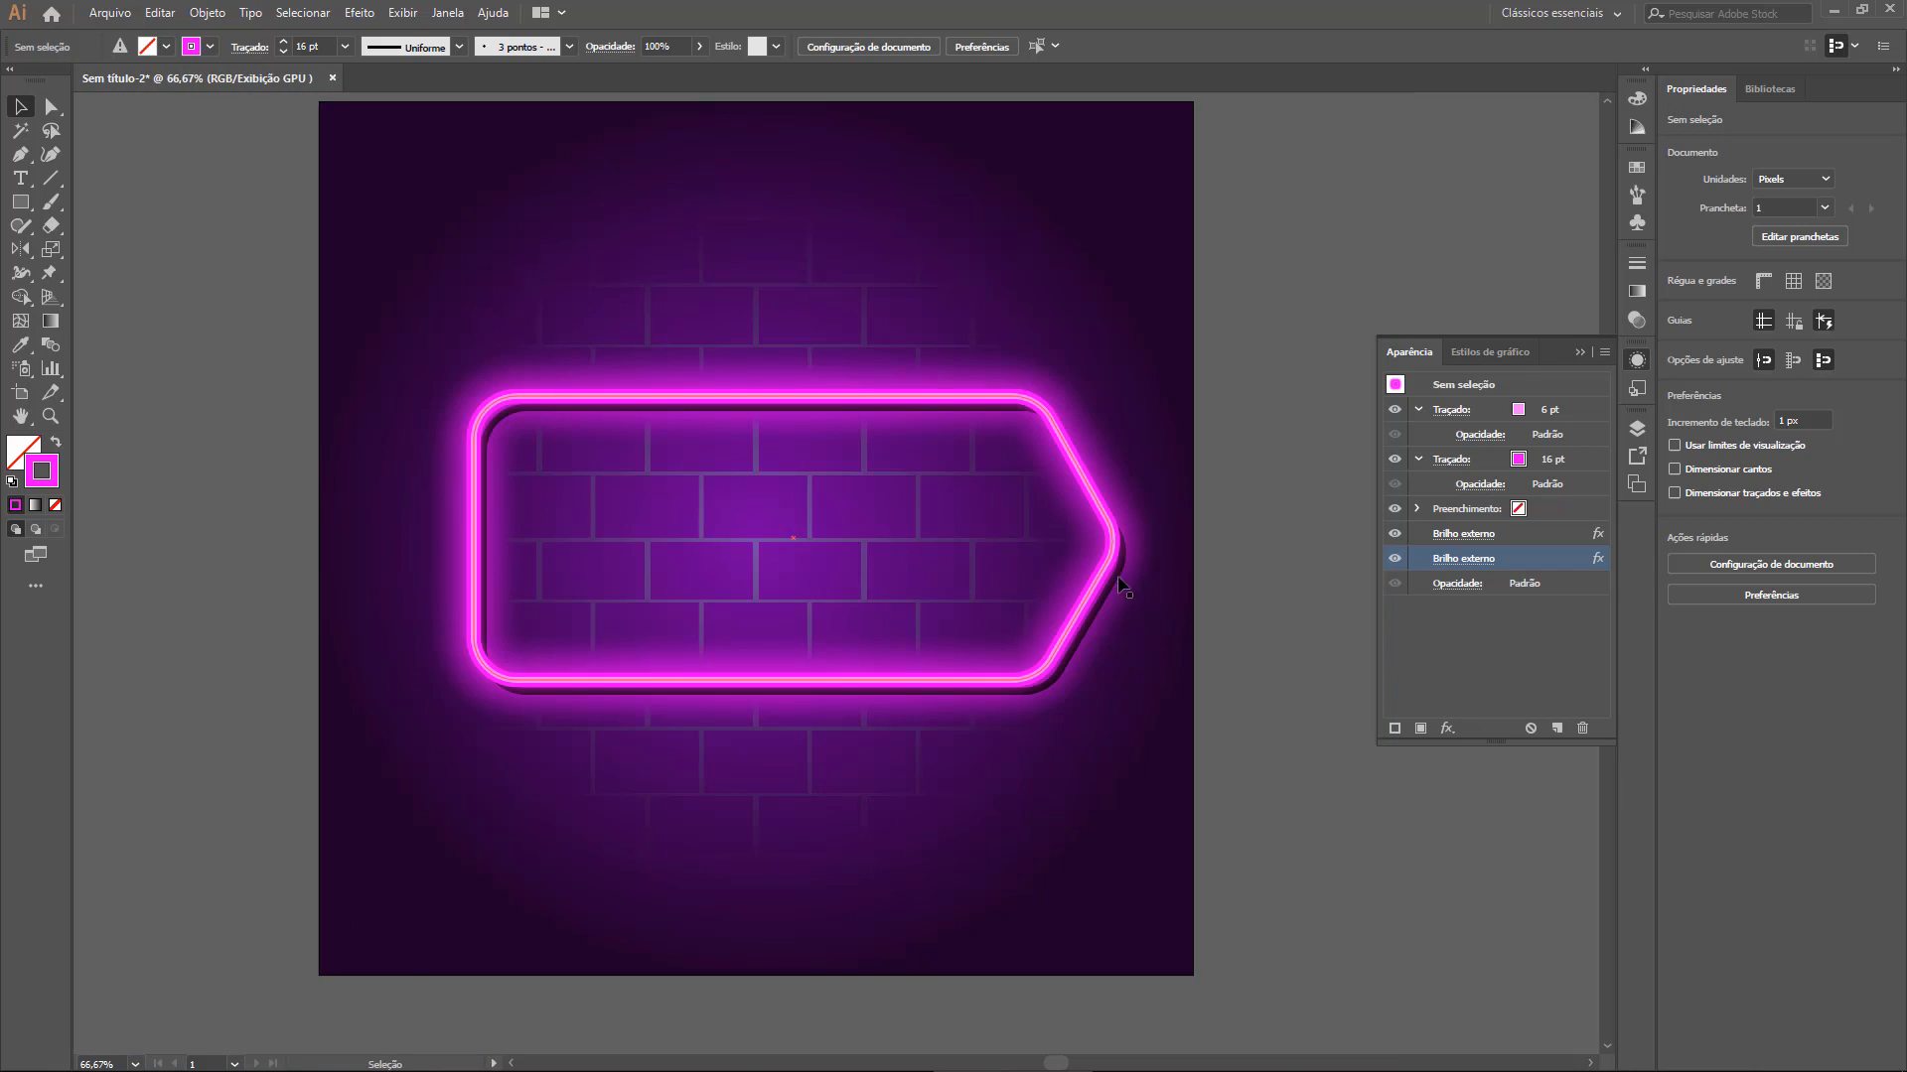
pyautogui.hotkey('ctrl', '-')
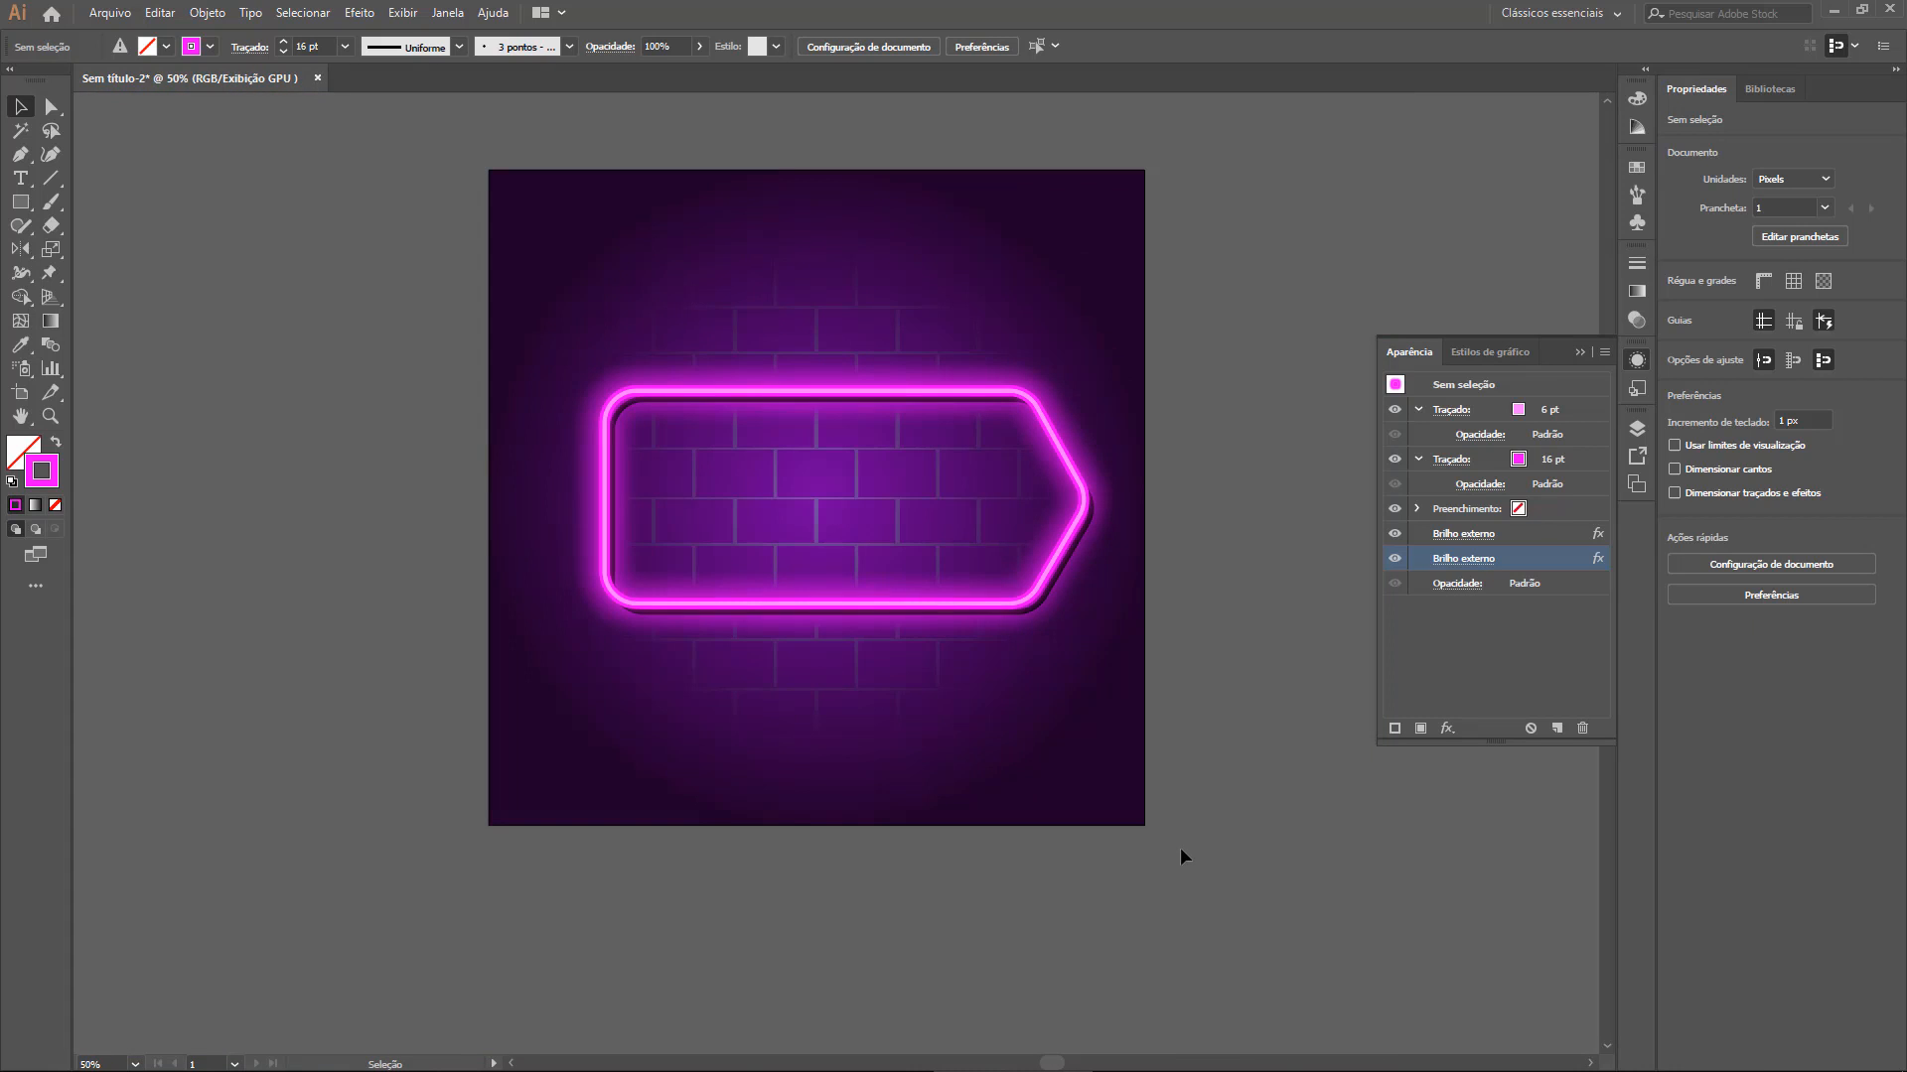
pyautogui.hotkey('ctrl', '+')
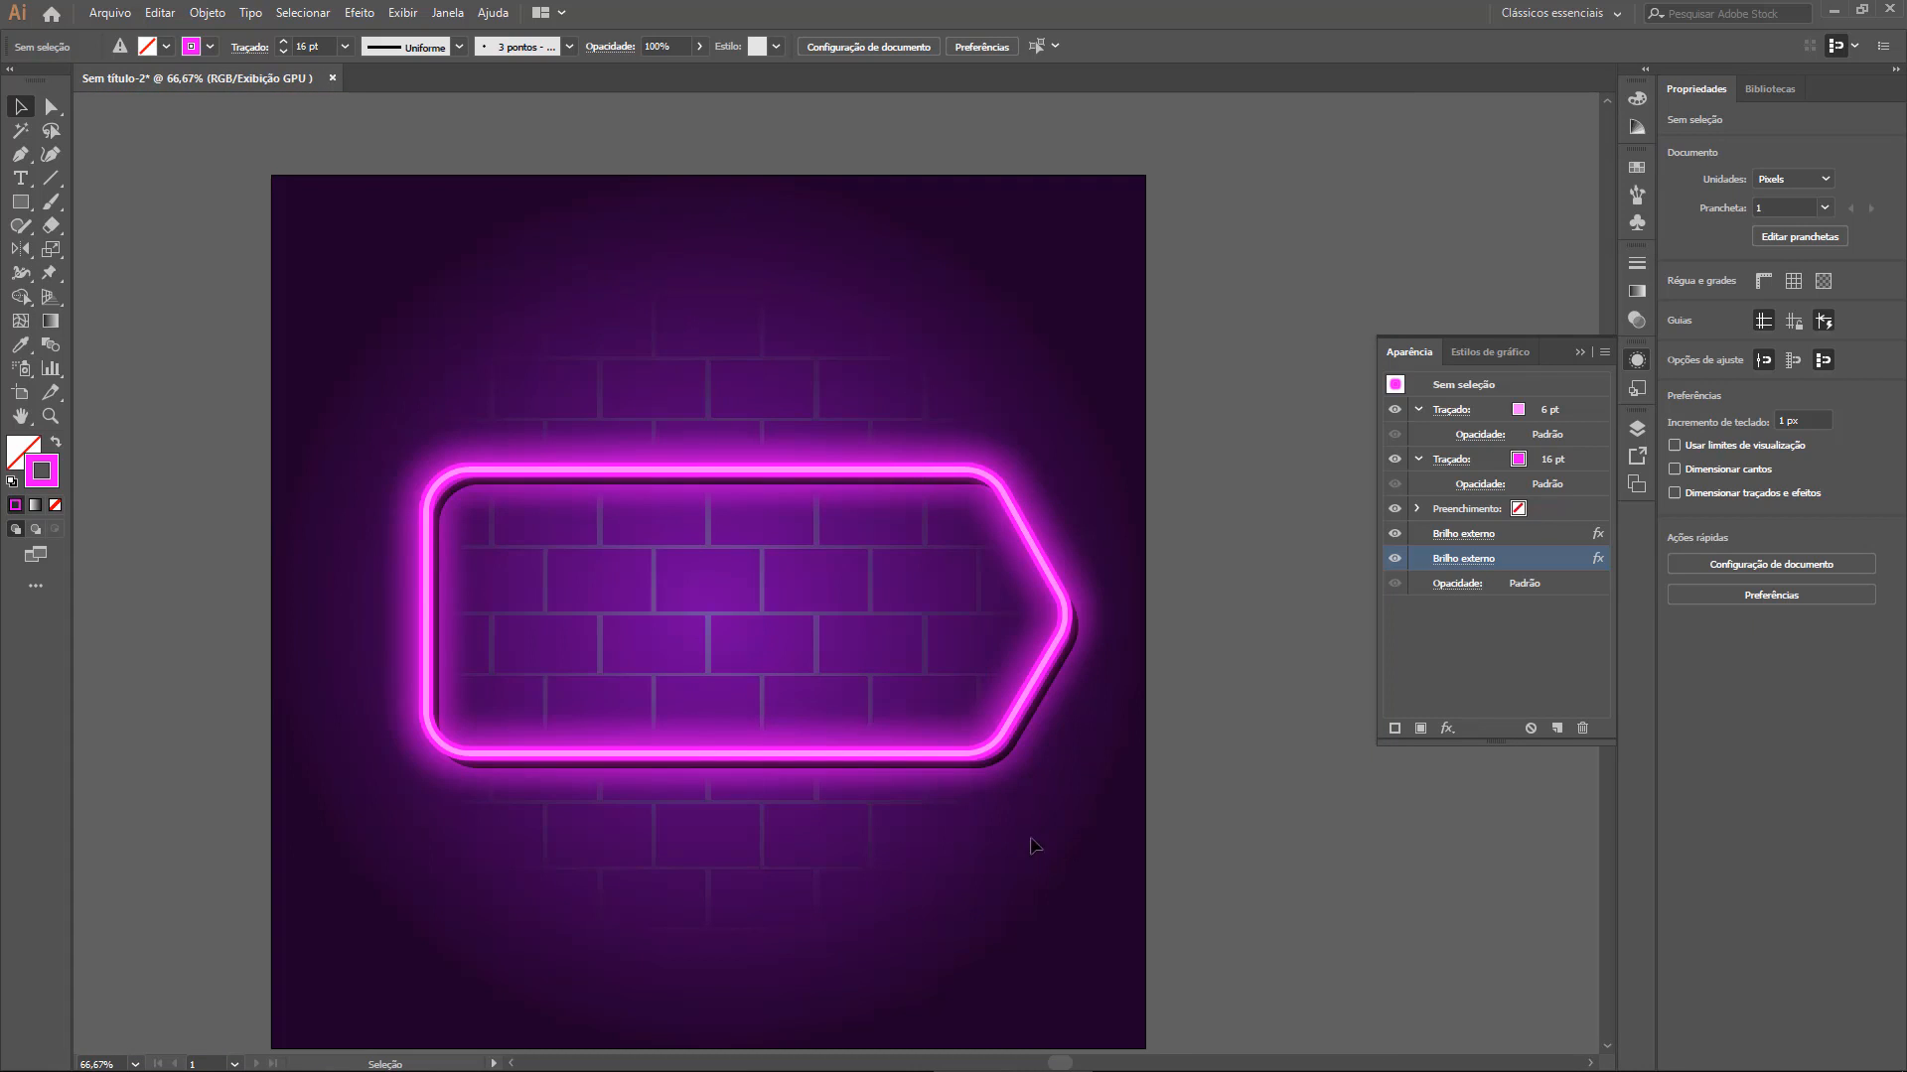
pyautogui.hotkey('ctrl', '+')
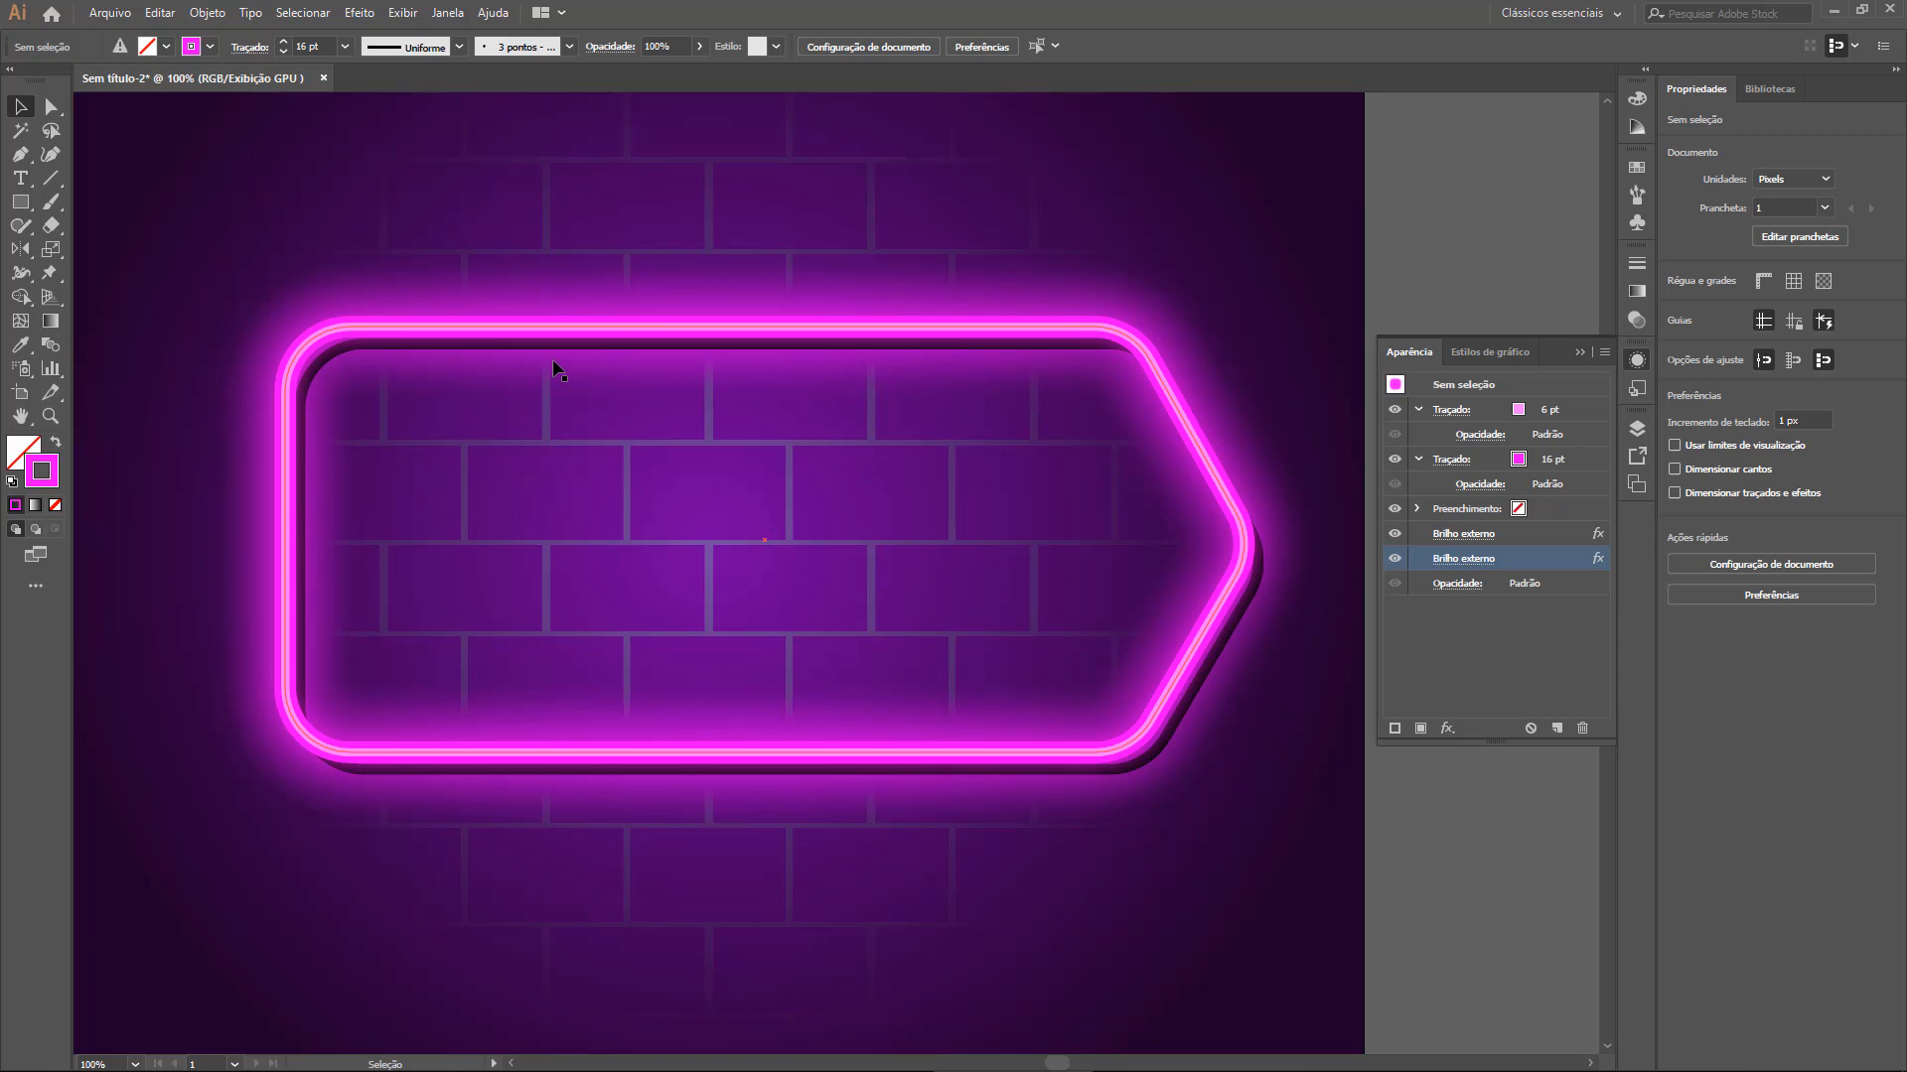
pyautogui.click(607, 326)
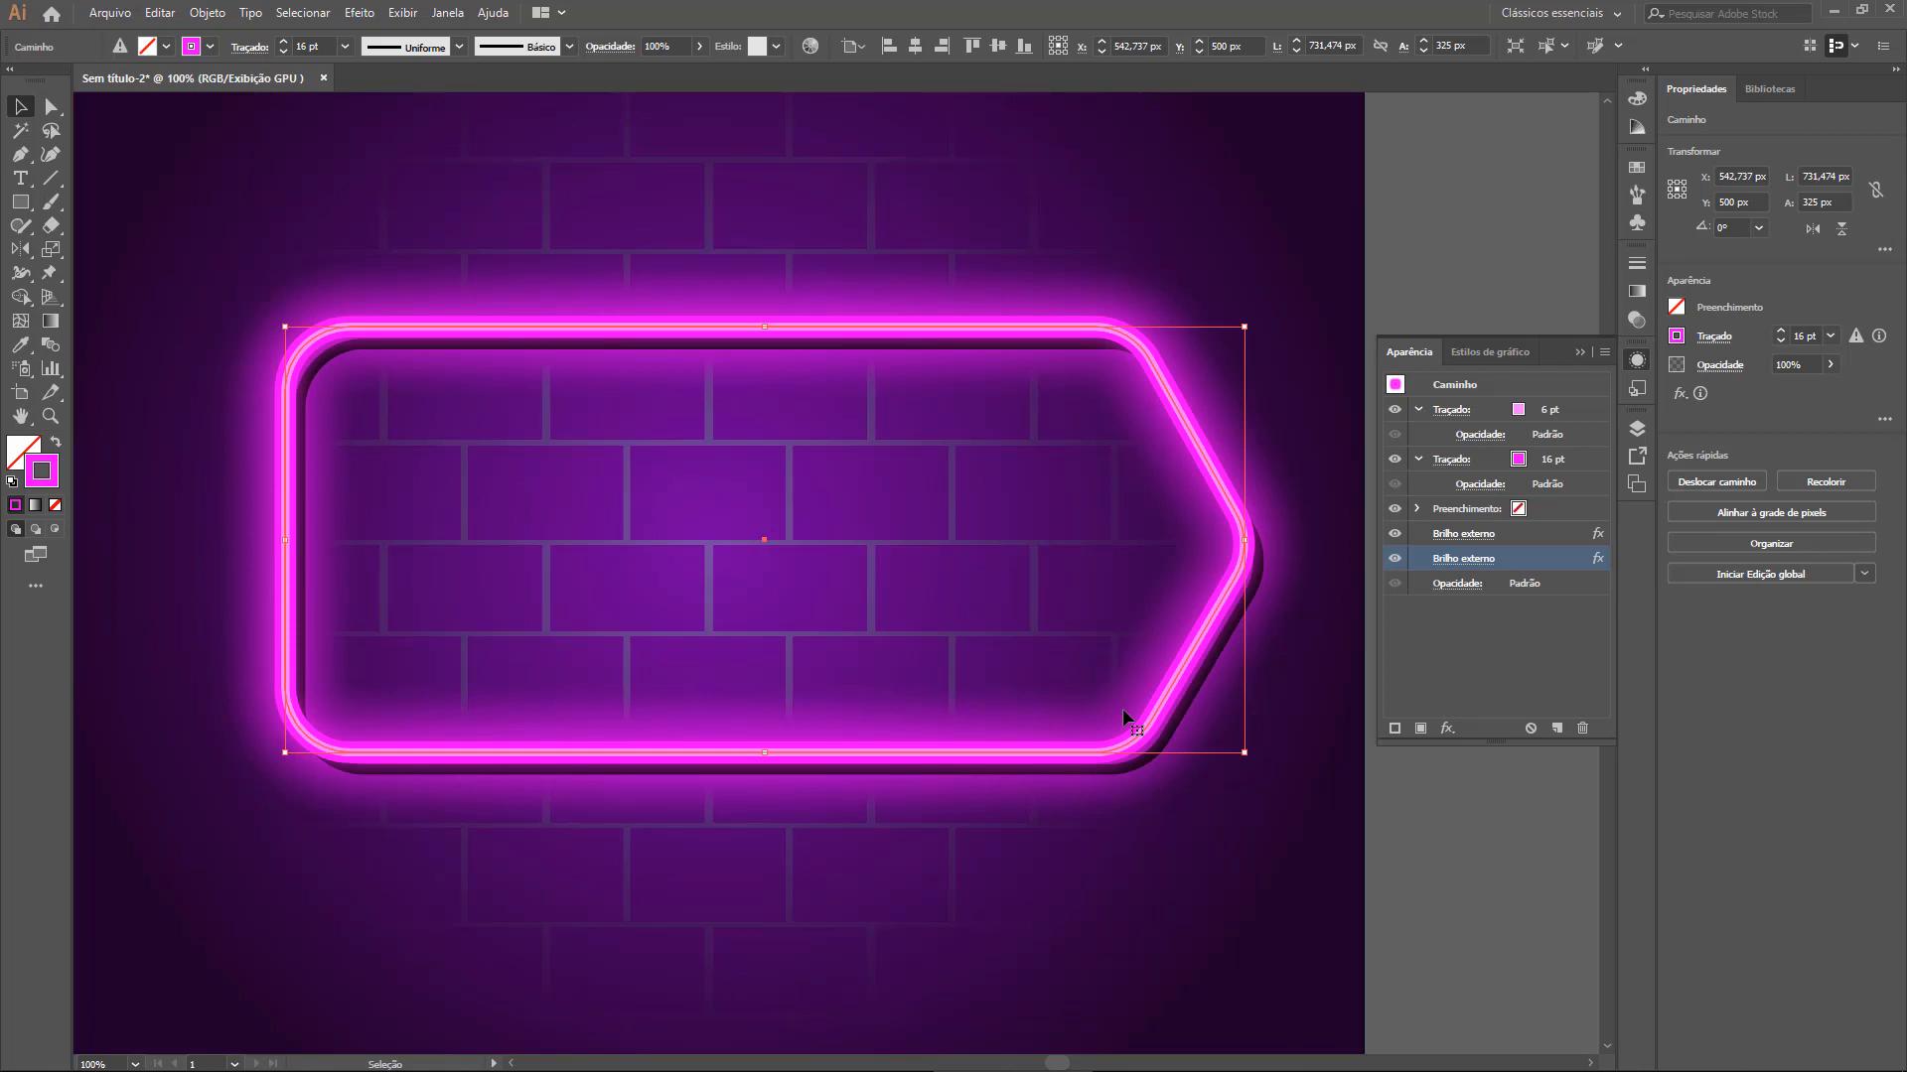
pyautogui.click(1428, 224)
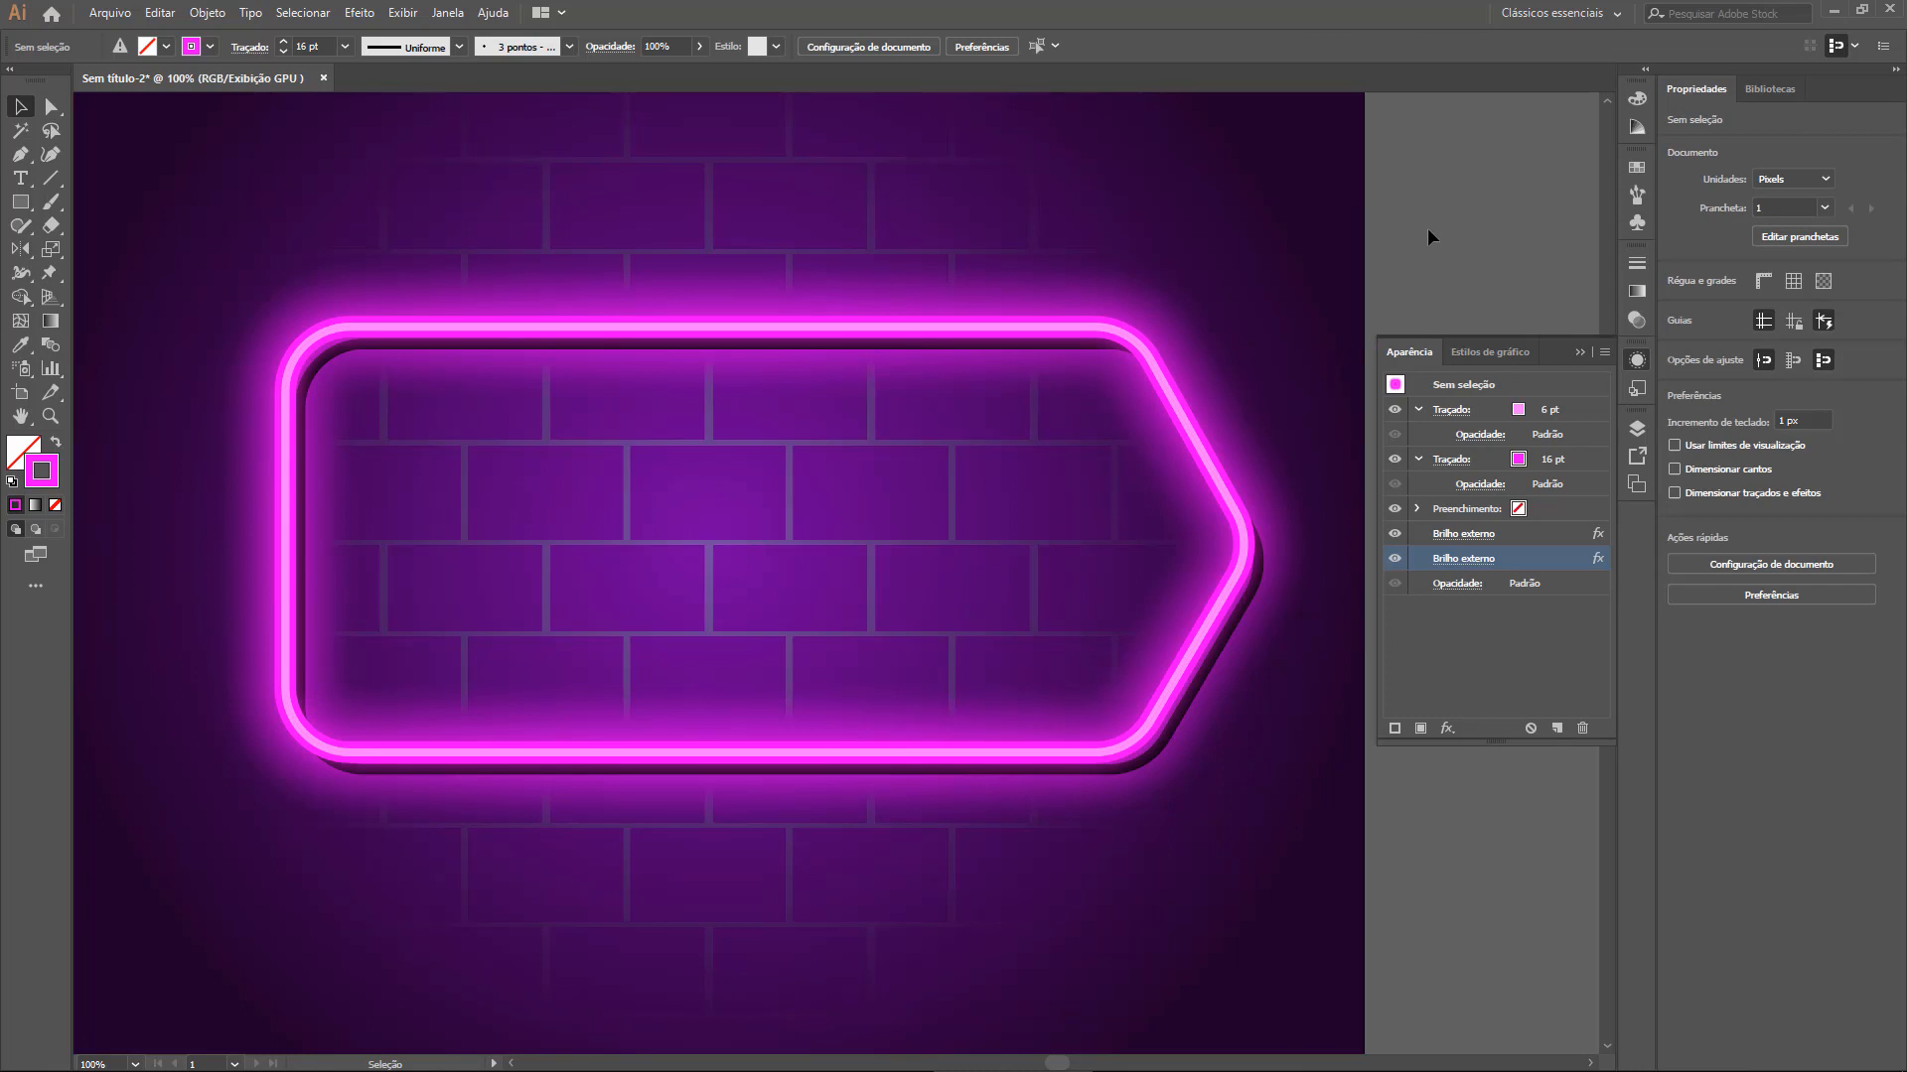
pyautogui.click(878, 332)
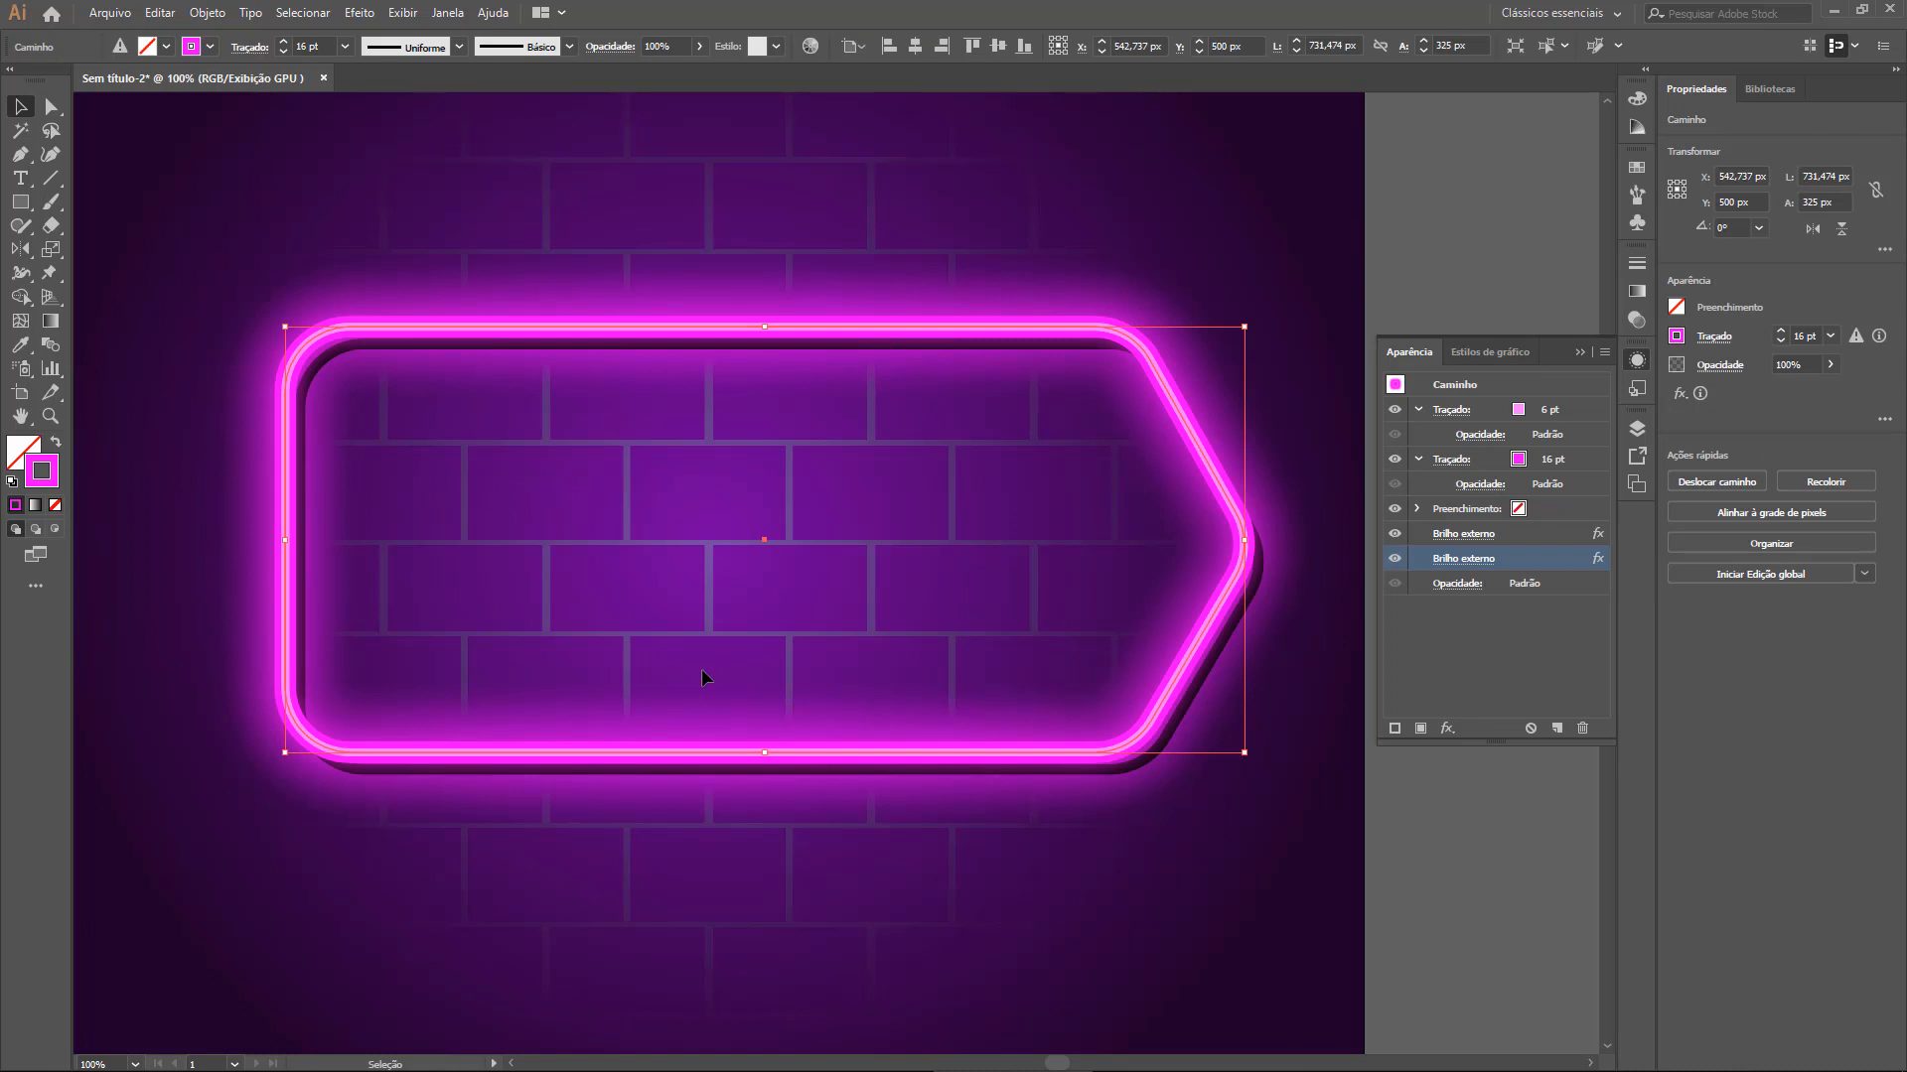
pyautogui.click(1432, 194)
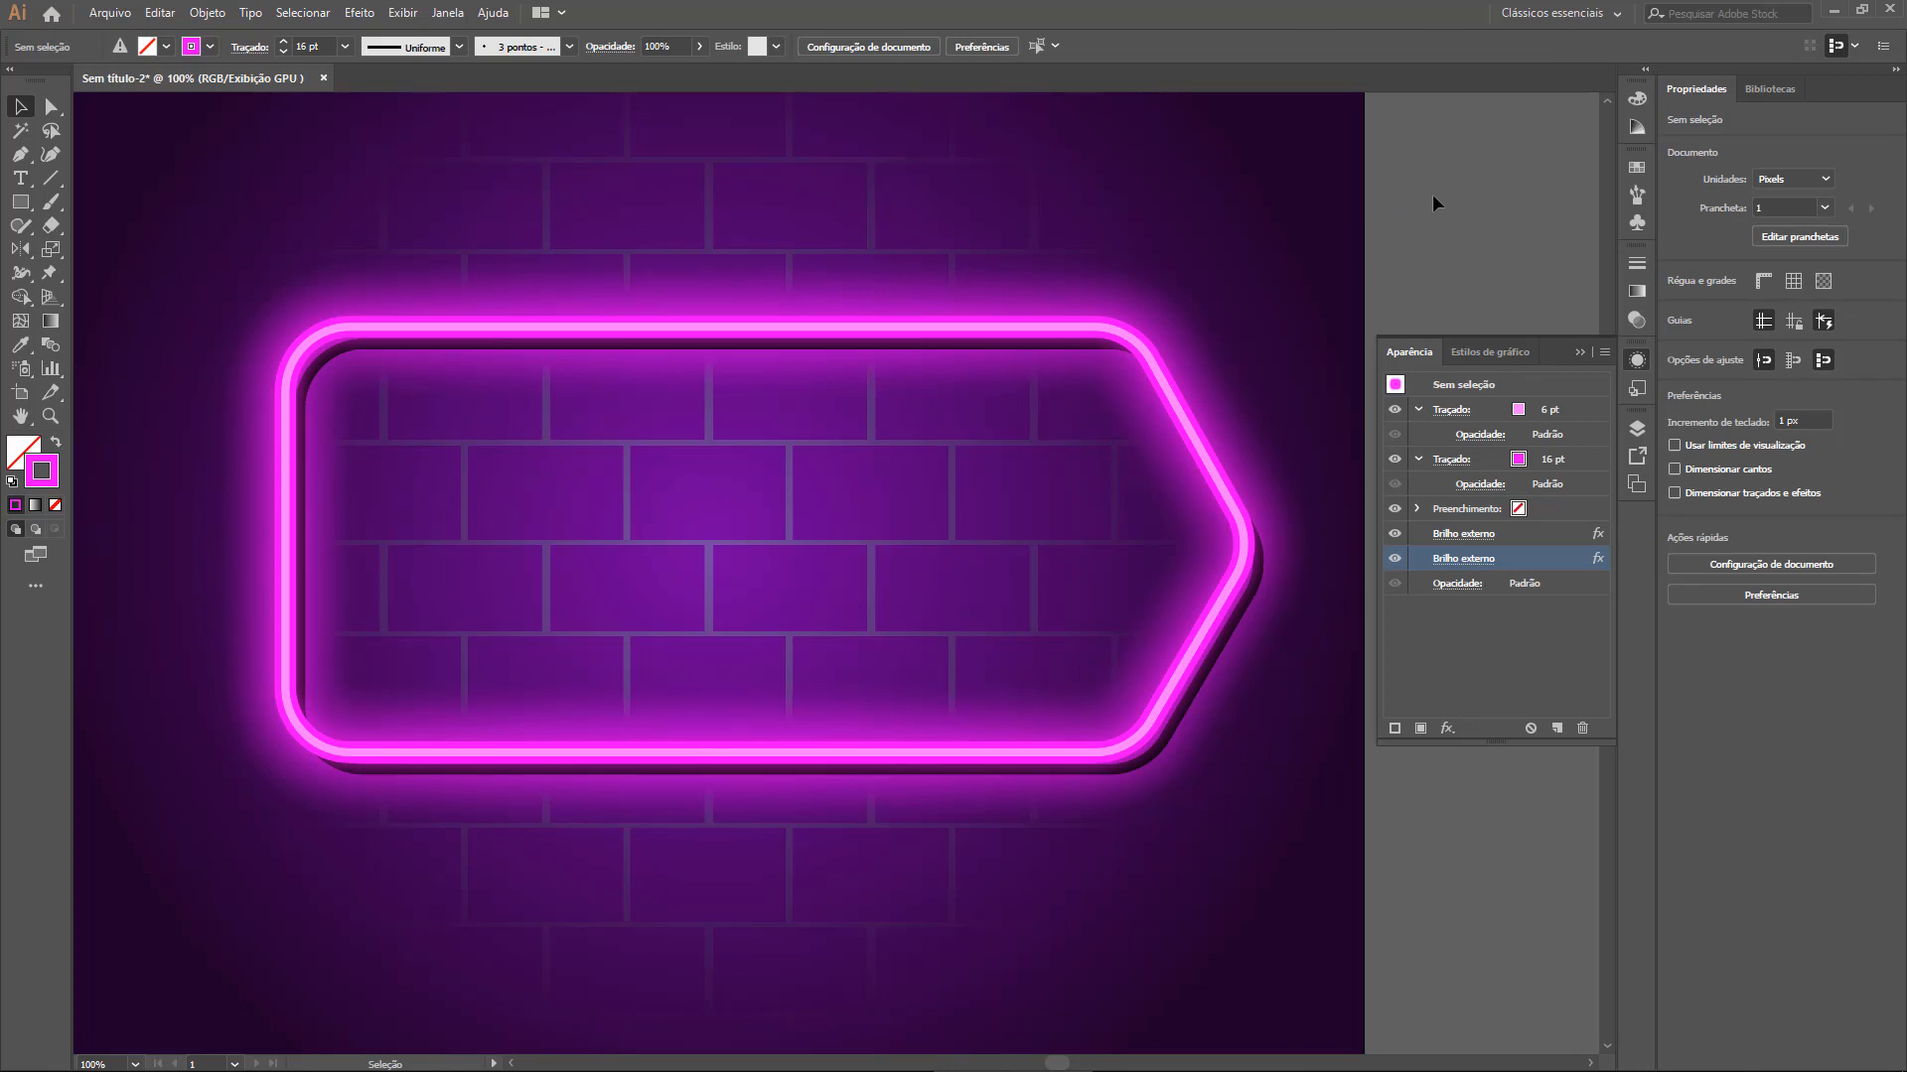
# Save the arrow path's neon appearance as a new graphic style in Estilos de gráfico
pyautogui.click(831, 328)
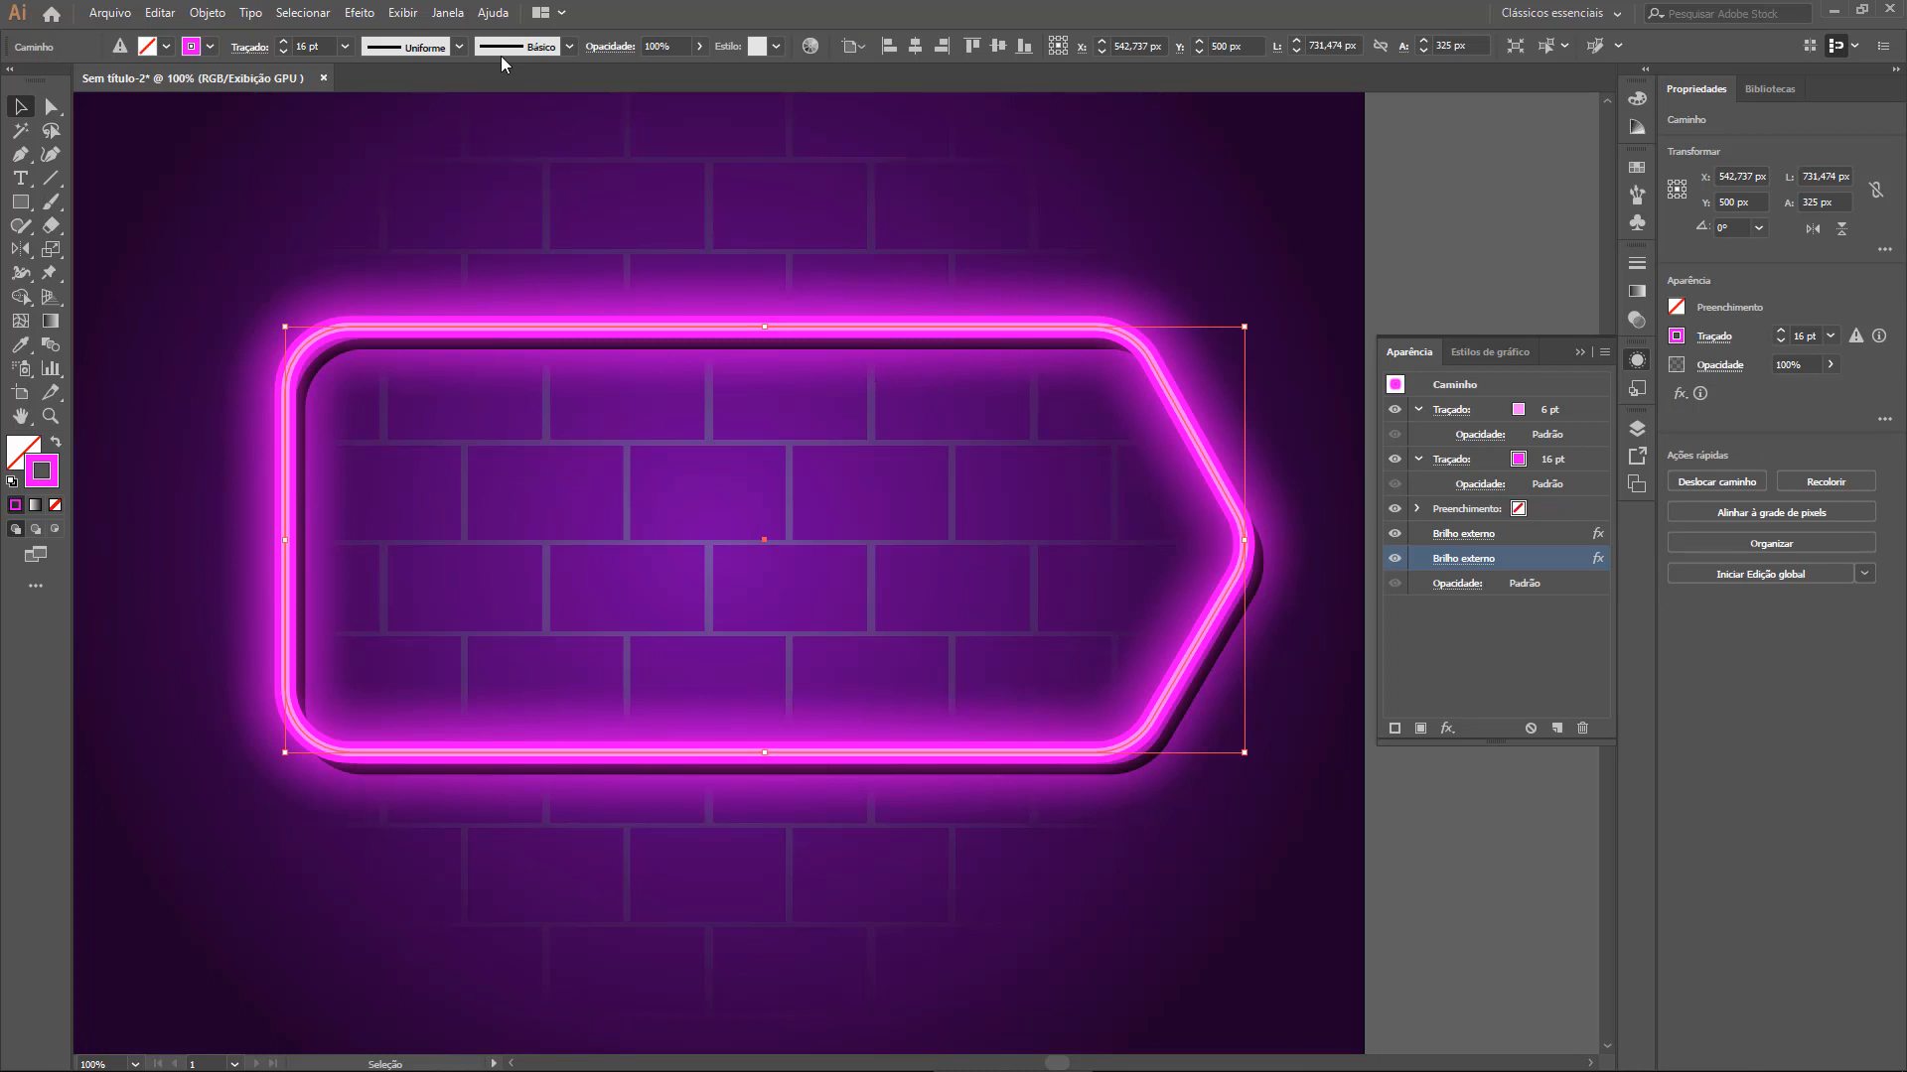
pyautogui.click(449, 14)
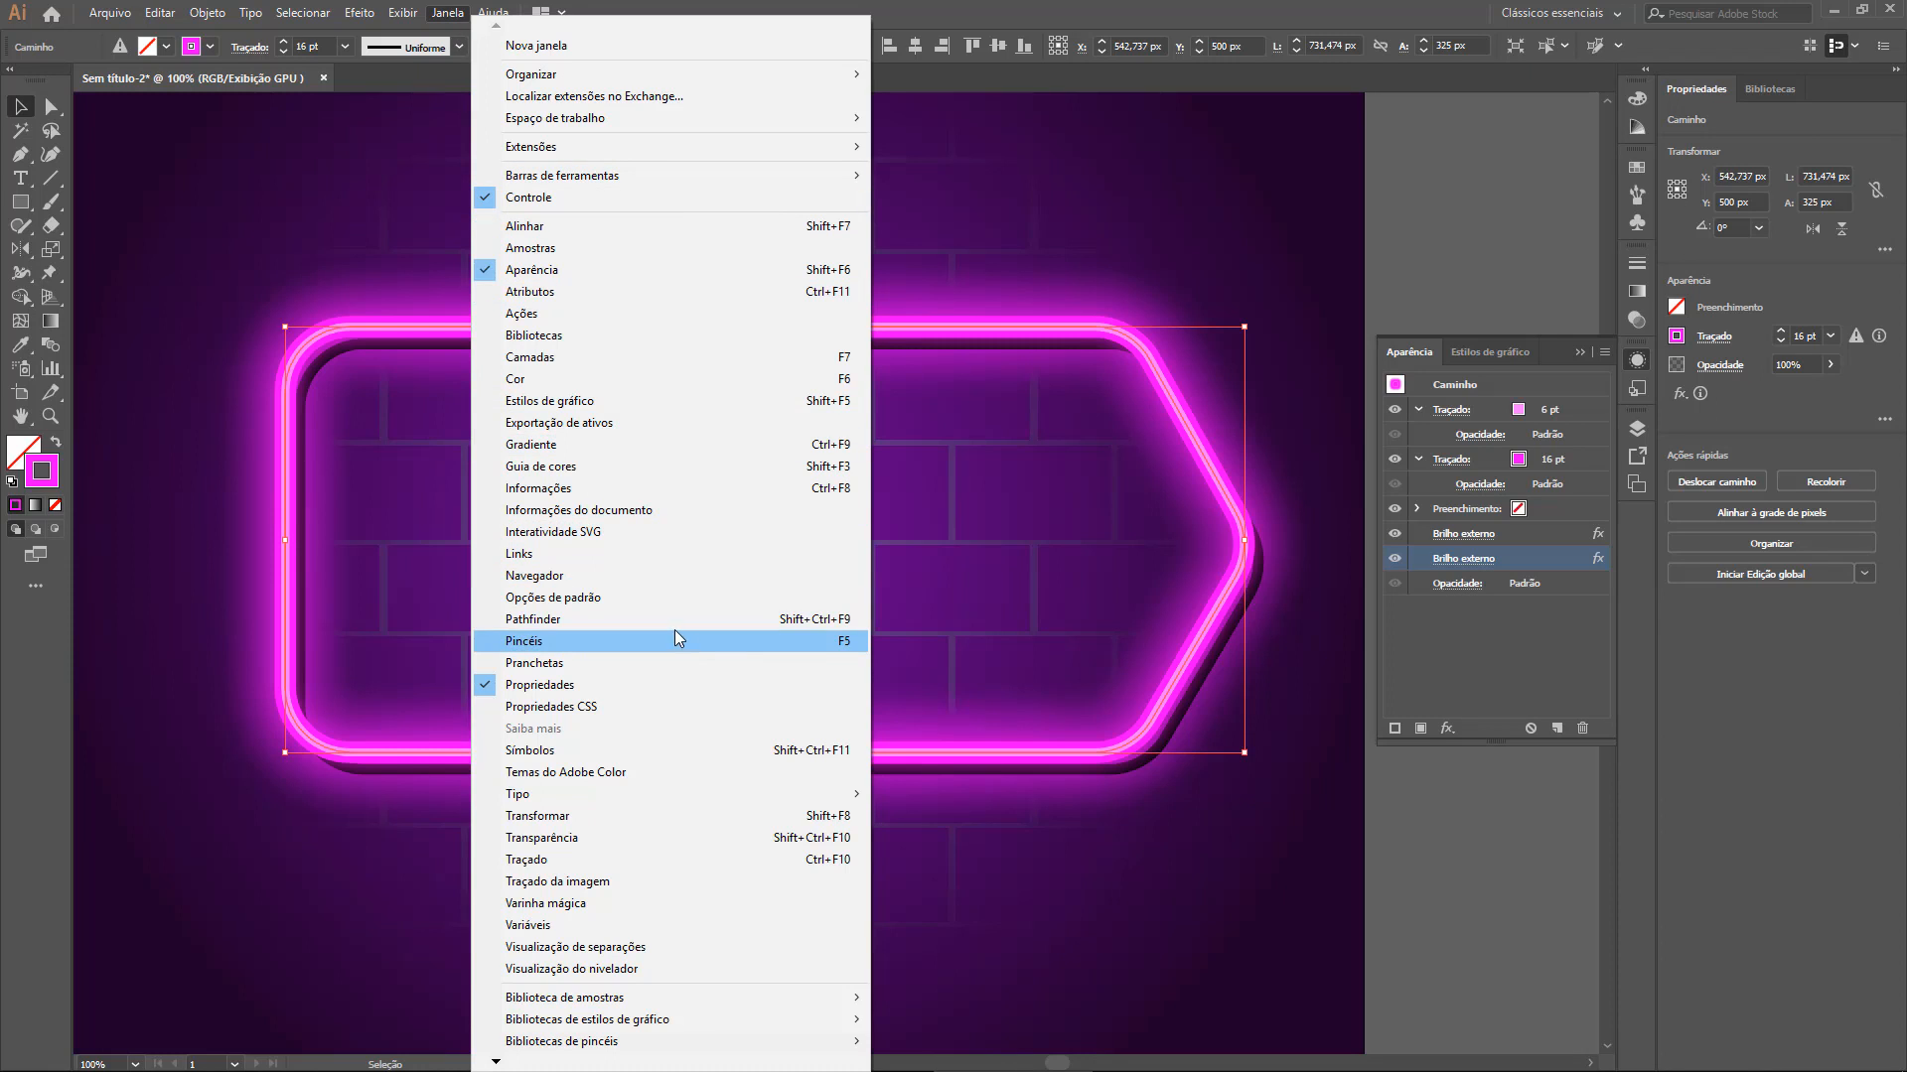
pyautogui.click(568, 404)
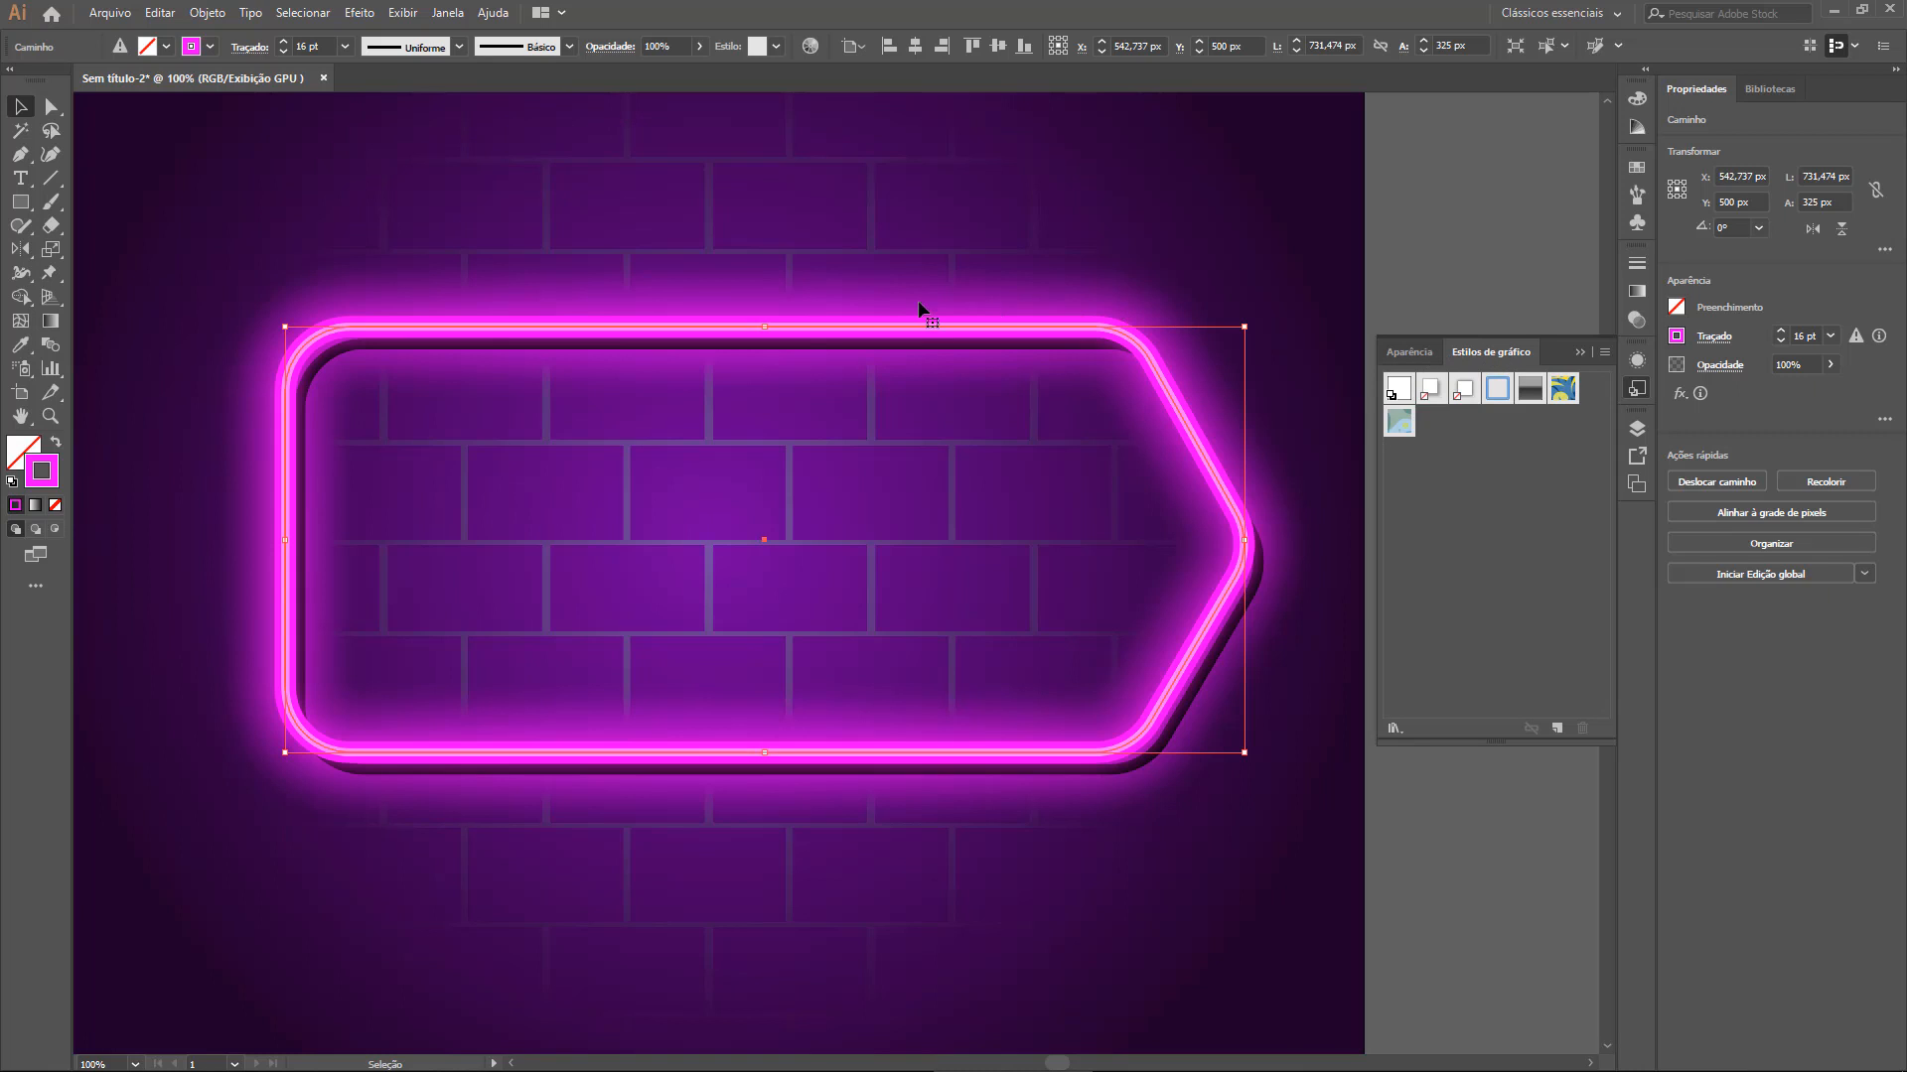
pyautogui.moveTo(816, 330); pyautogui.dragTo(1422, 427)
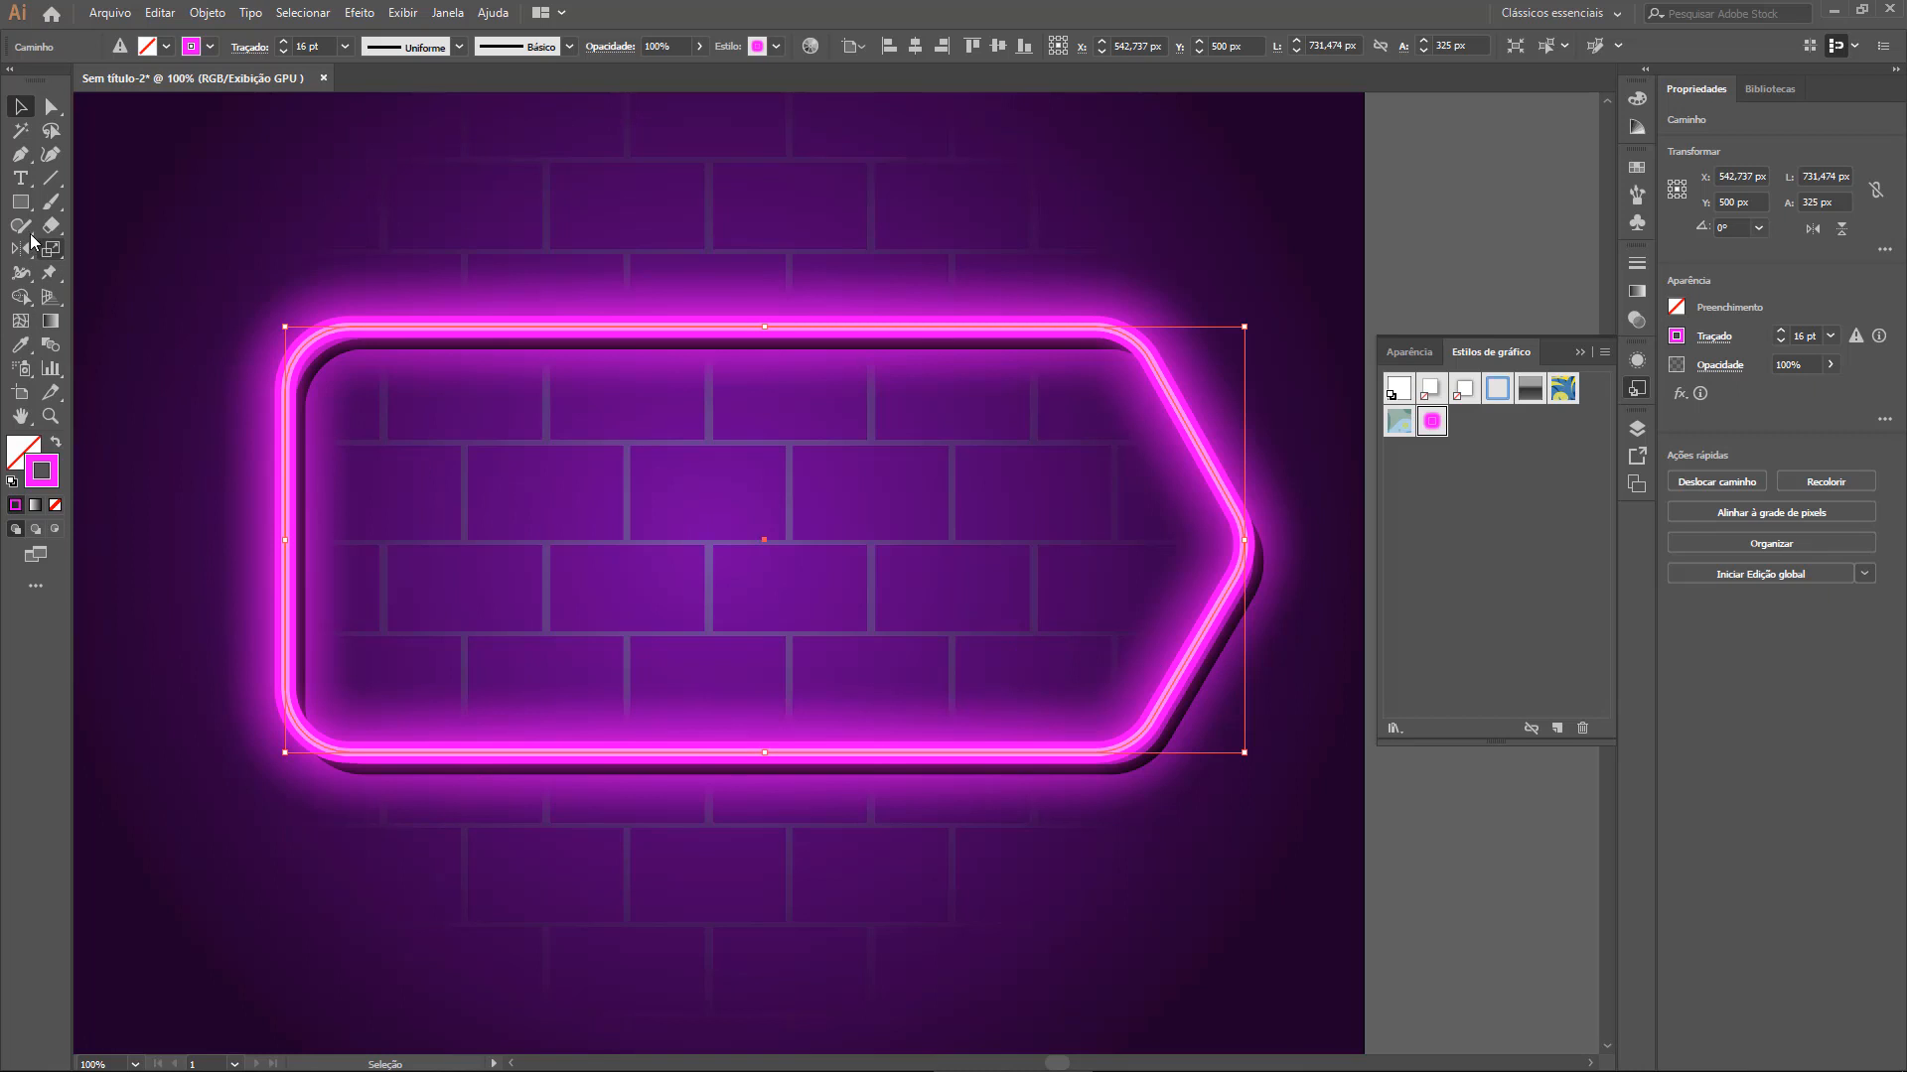
# Draw a 60 px circle inside the sign's pointed end and apply the saved magenta neon graphic style to it
pyautogui.moveTo(20, 201); pyautogui.dragTo(89, 248)
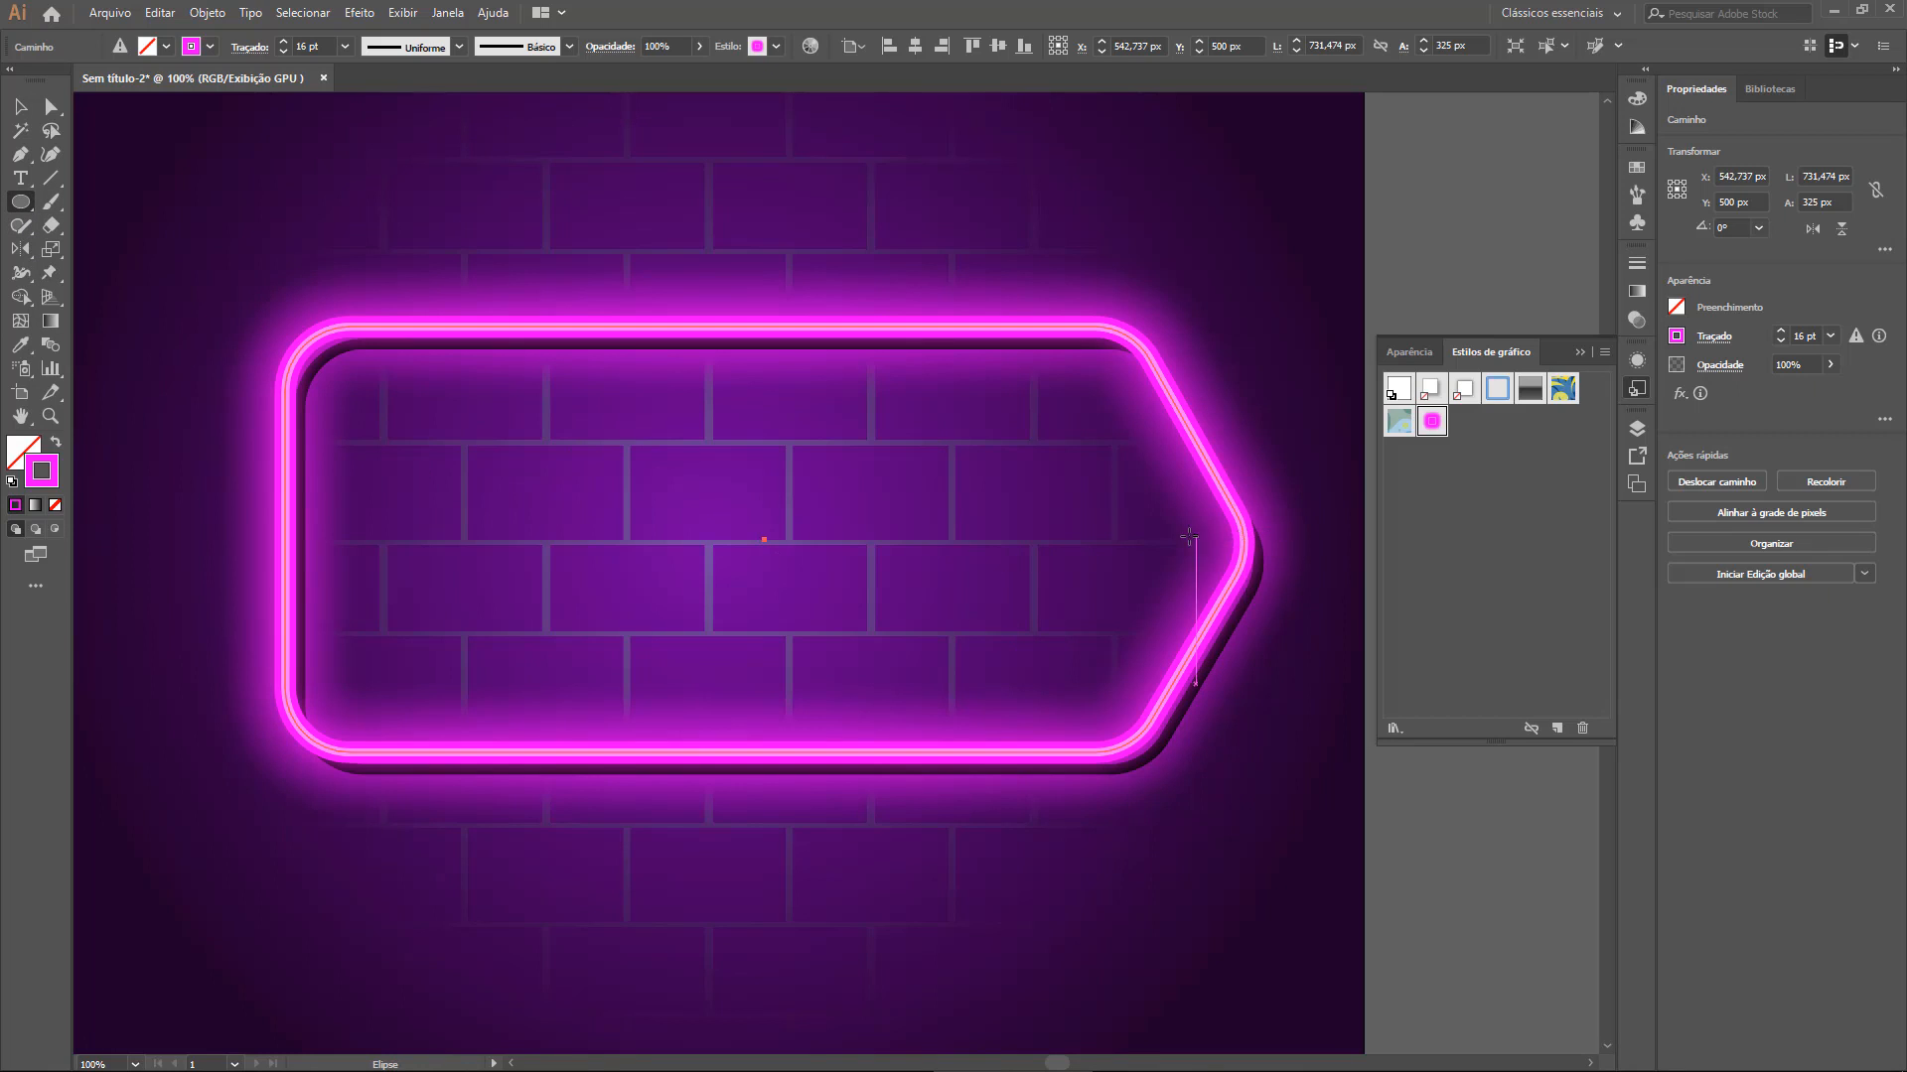
pyautogui.moveTo(1117, 540); pyautogui.dragTo(1172, 483)
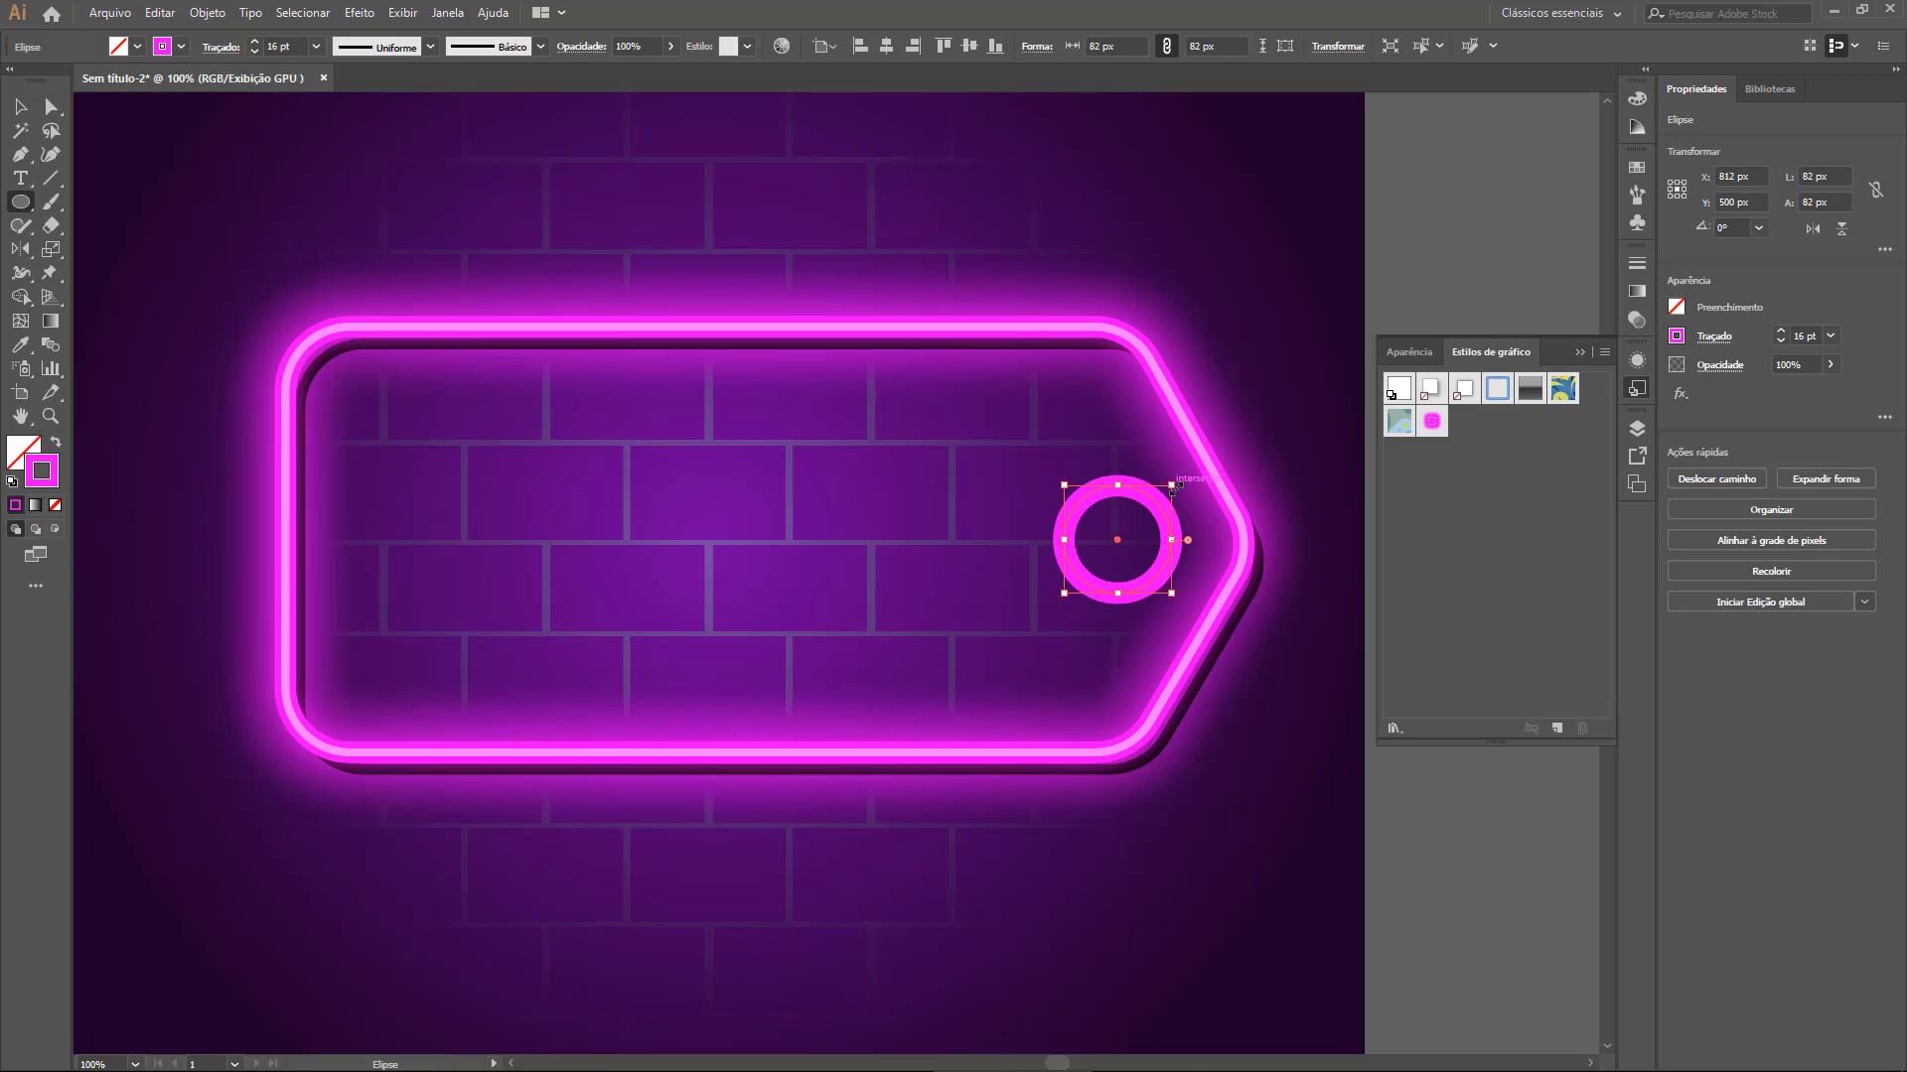
pyautogui.moveTo(1172, 485); pyautogui.dragTo(1158, 499)
pyautogui.click(1431, 421)
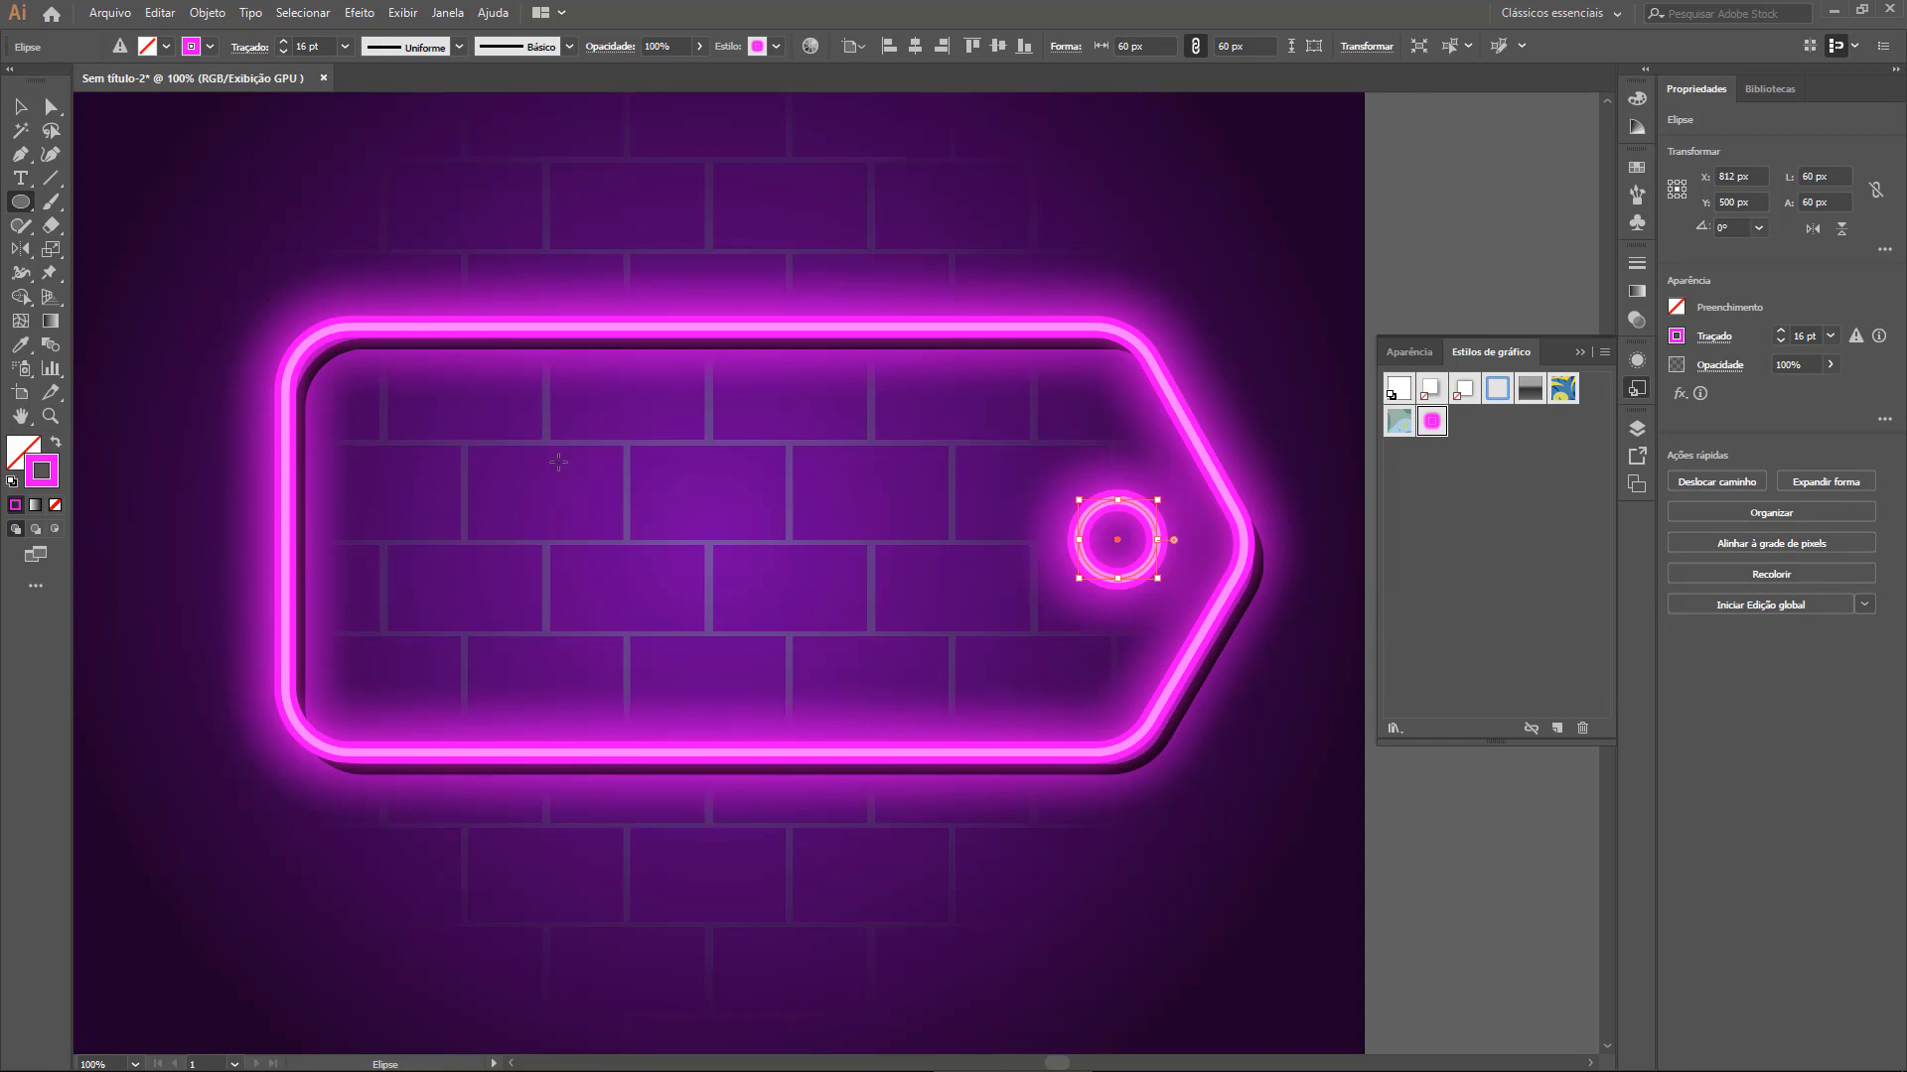
pyautogui.press('v')
pyautogui.click(1493, 858)
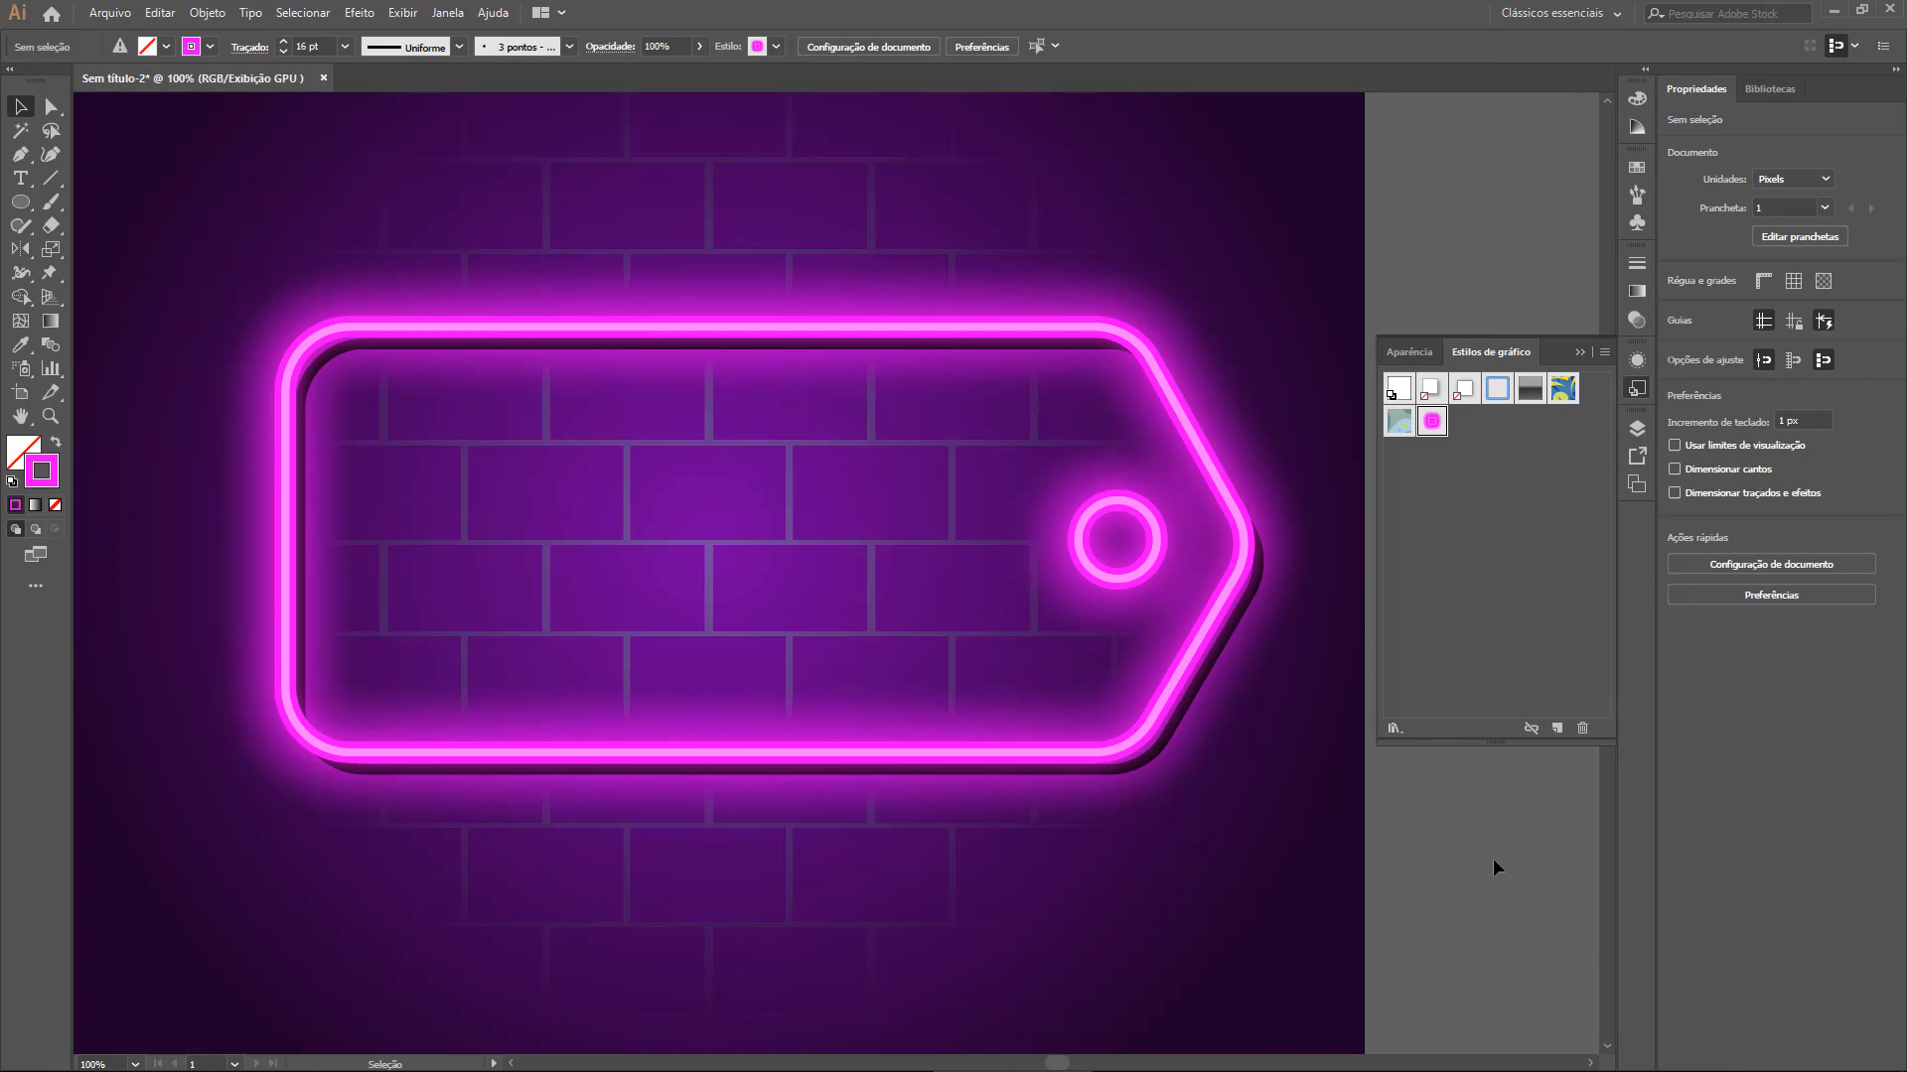
# Place a copy of the circle behind the neon ring, reset it to default fill and stroke, and offset it to X 820 px, Y 508 px
pyautogui.click(1150, 568)
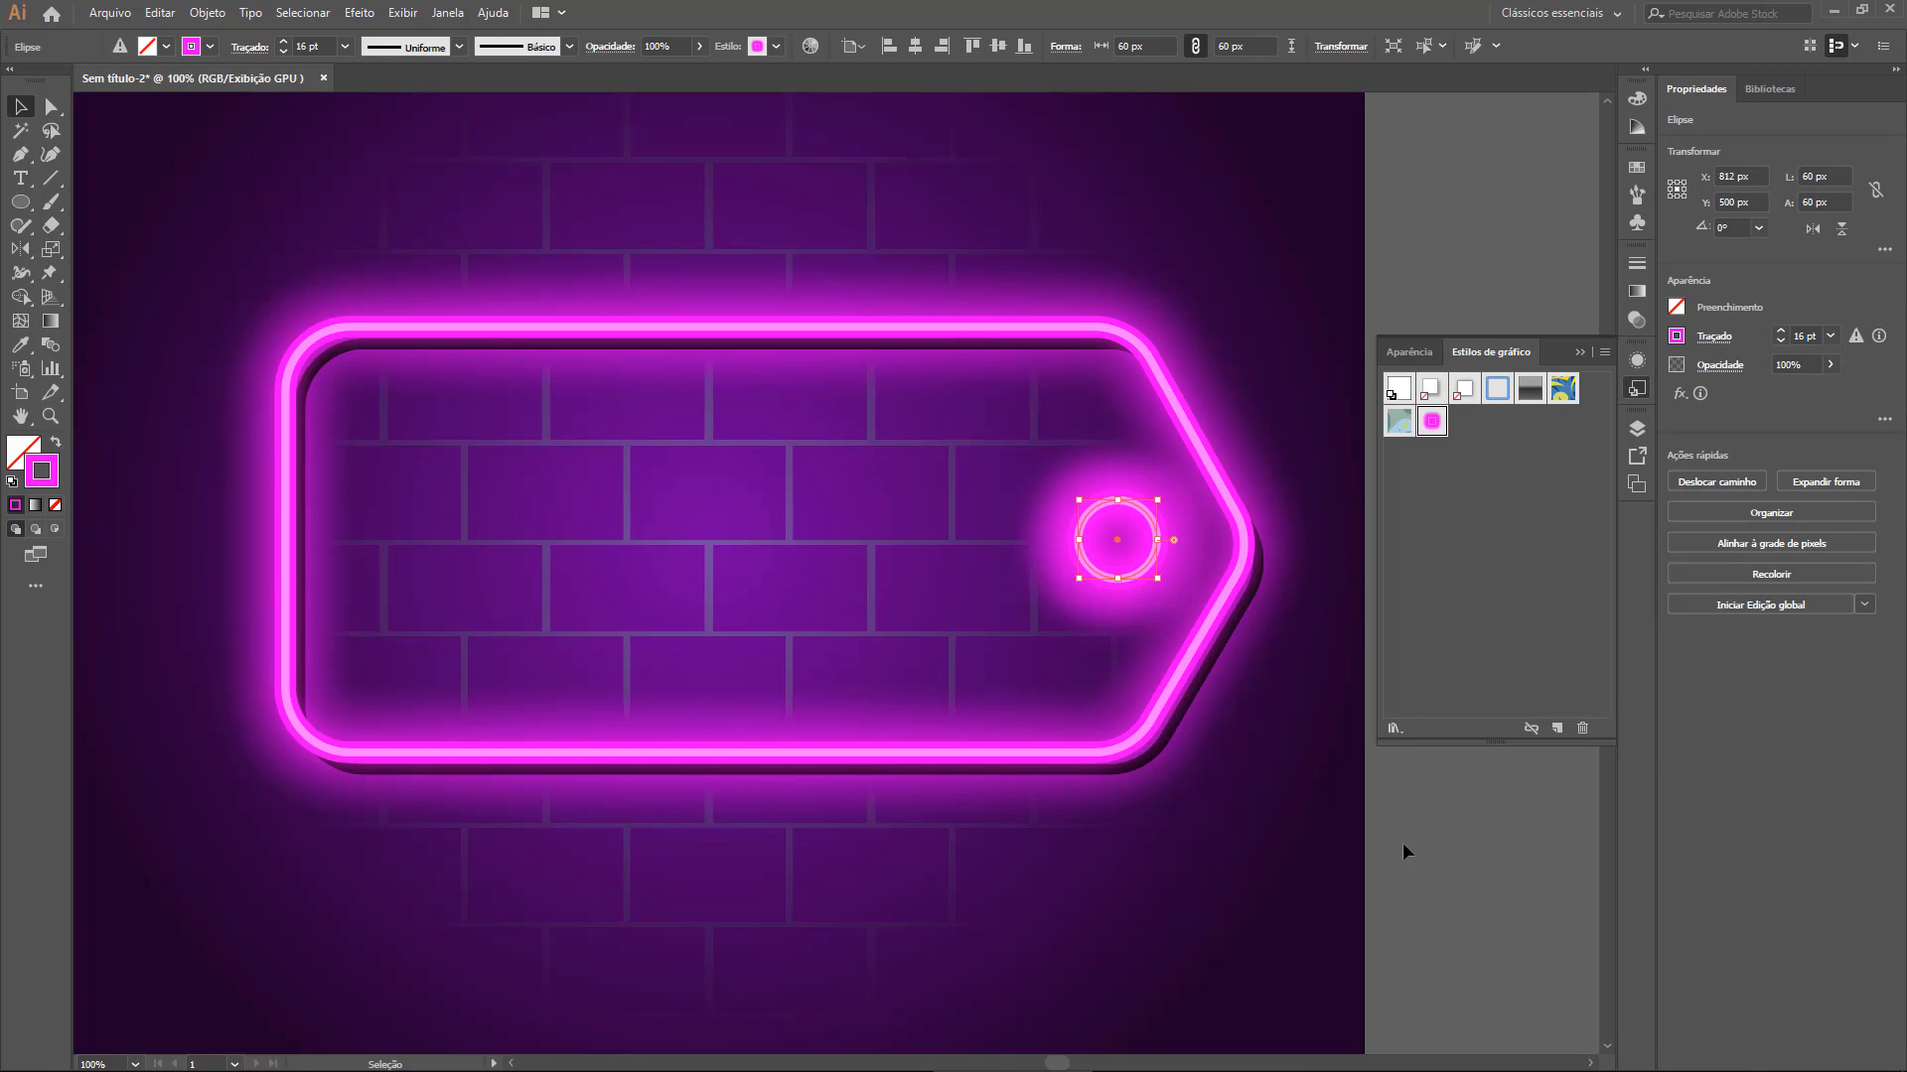
pyautogui.press('Right')
pyautogui.press('Right')
pyautogui.press('Right')
pyautogui.press('Down')
pyautogui.press('Down')
pyautogui.press('Down')
pyautogui.press('d')
pyautogui.press('Right')
pyautogui.press('Right')
pyautogui.press('Right')
pyautogui.press('Right')
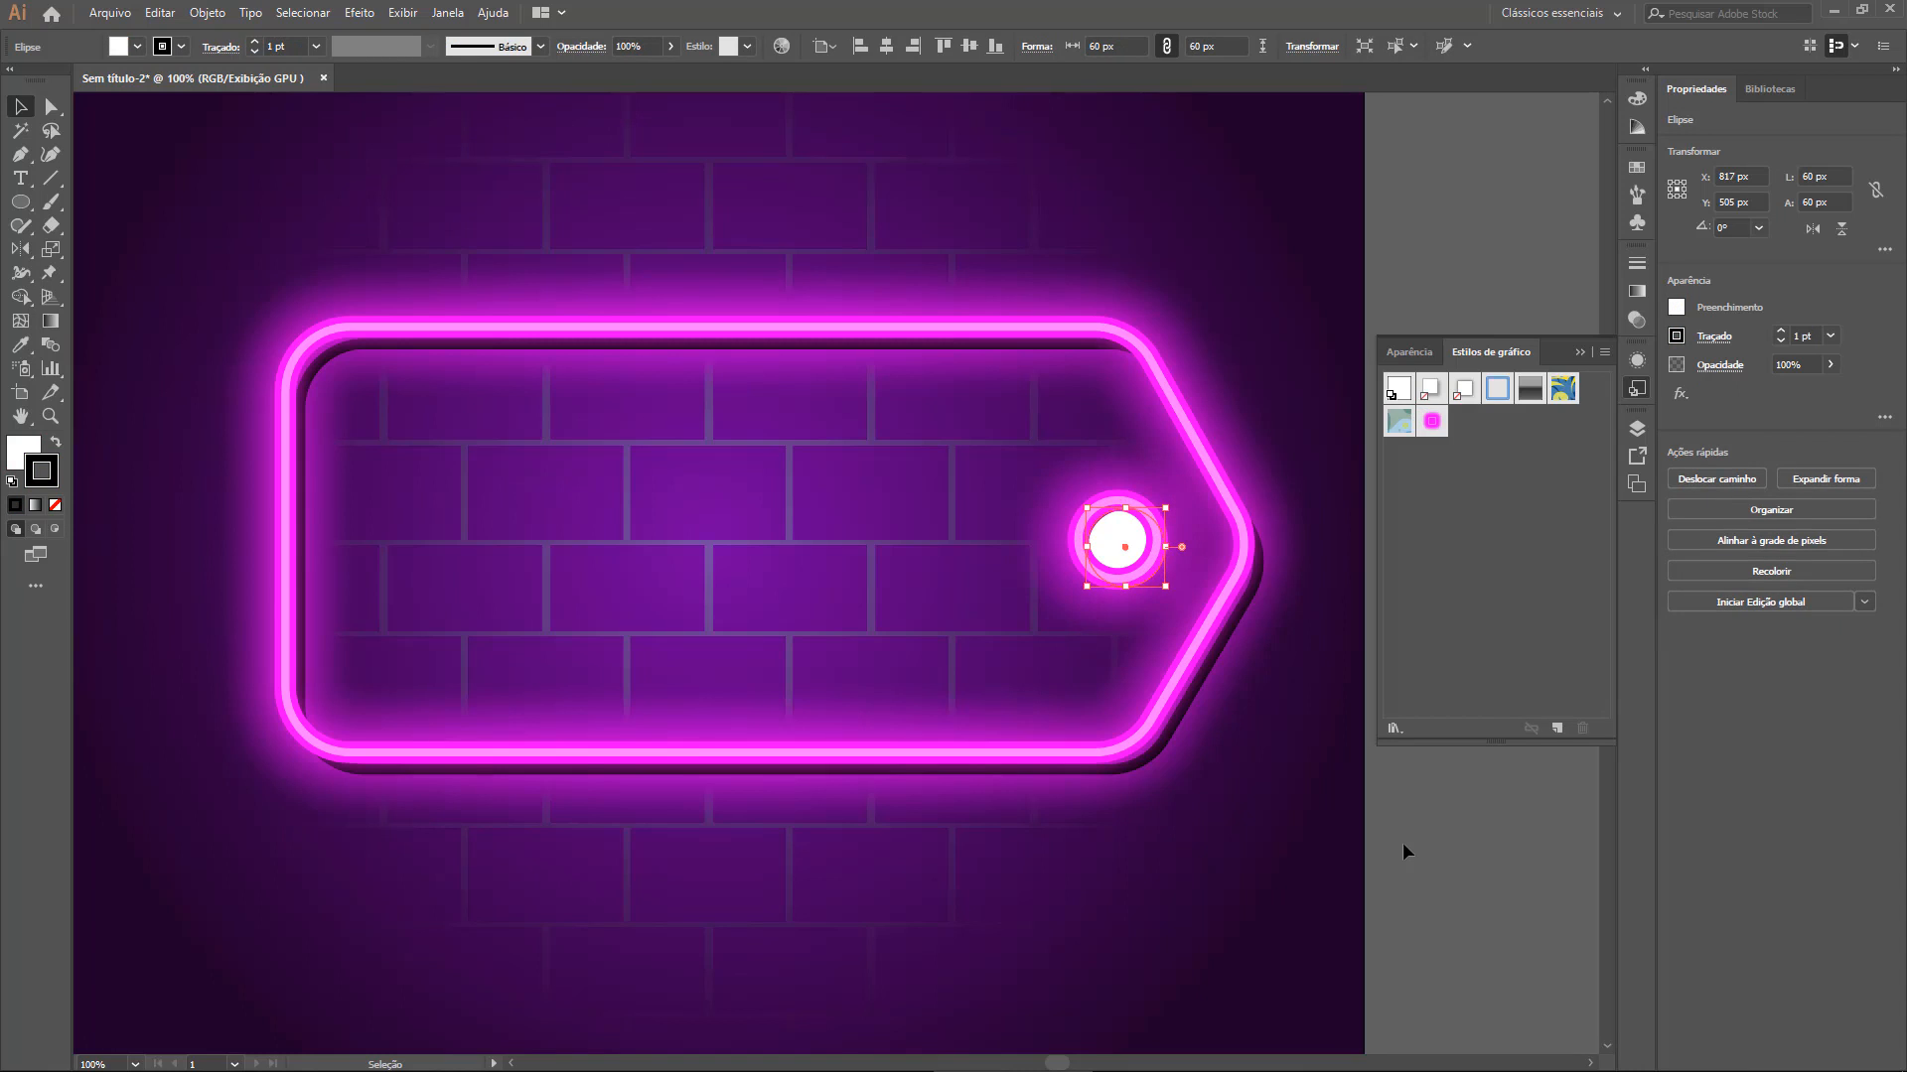
pyautogui.press('Down')
pyautogui.press('Down')
pyautogui.press('Down')
pyautogui.press('Down')
# Remove the circle copy's fill and set its black stroke to 8 pt to form the ring's shadow
pyautogui.click(28, 467)
pyautogui.click(56, 505)
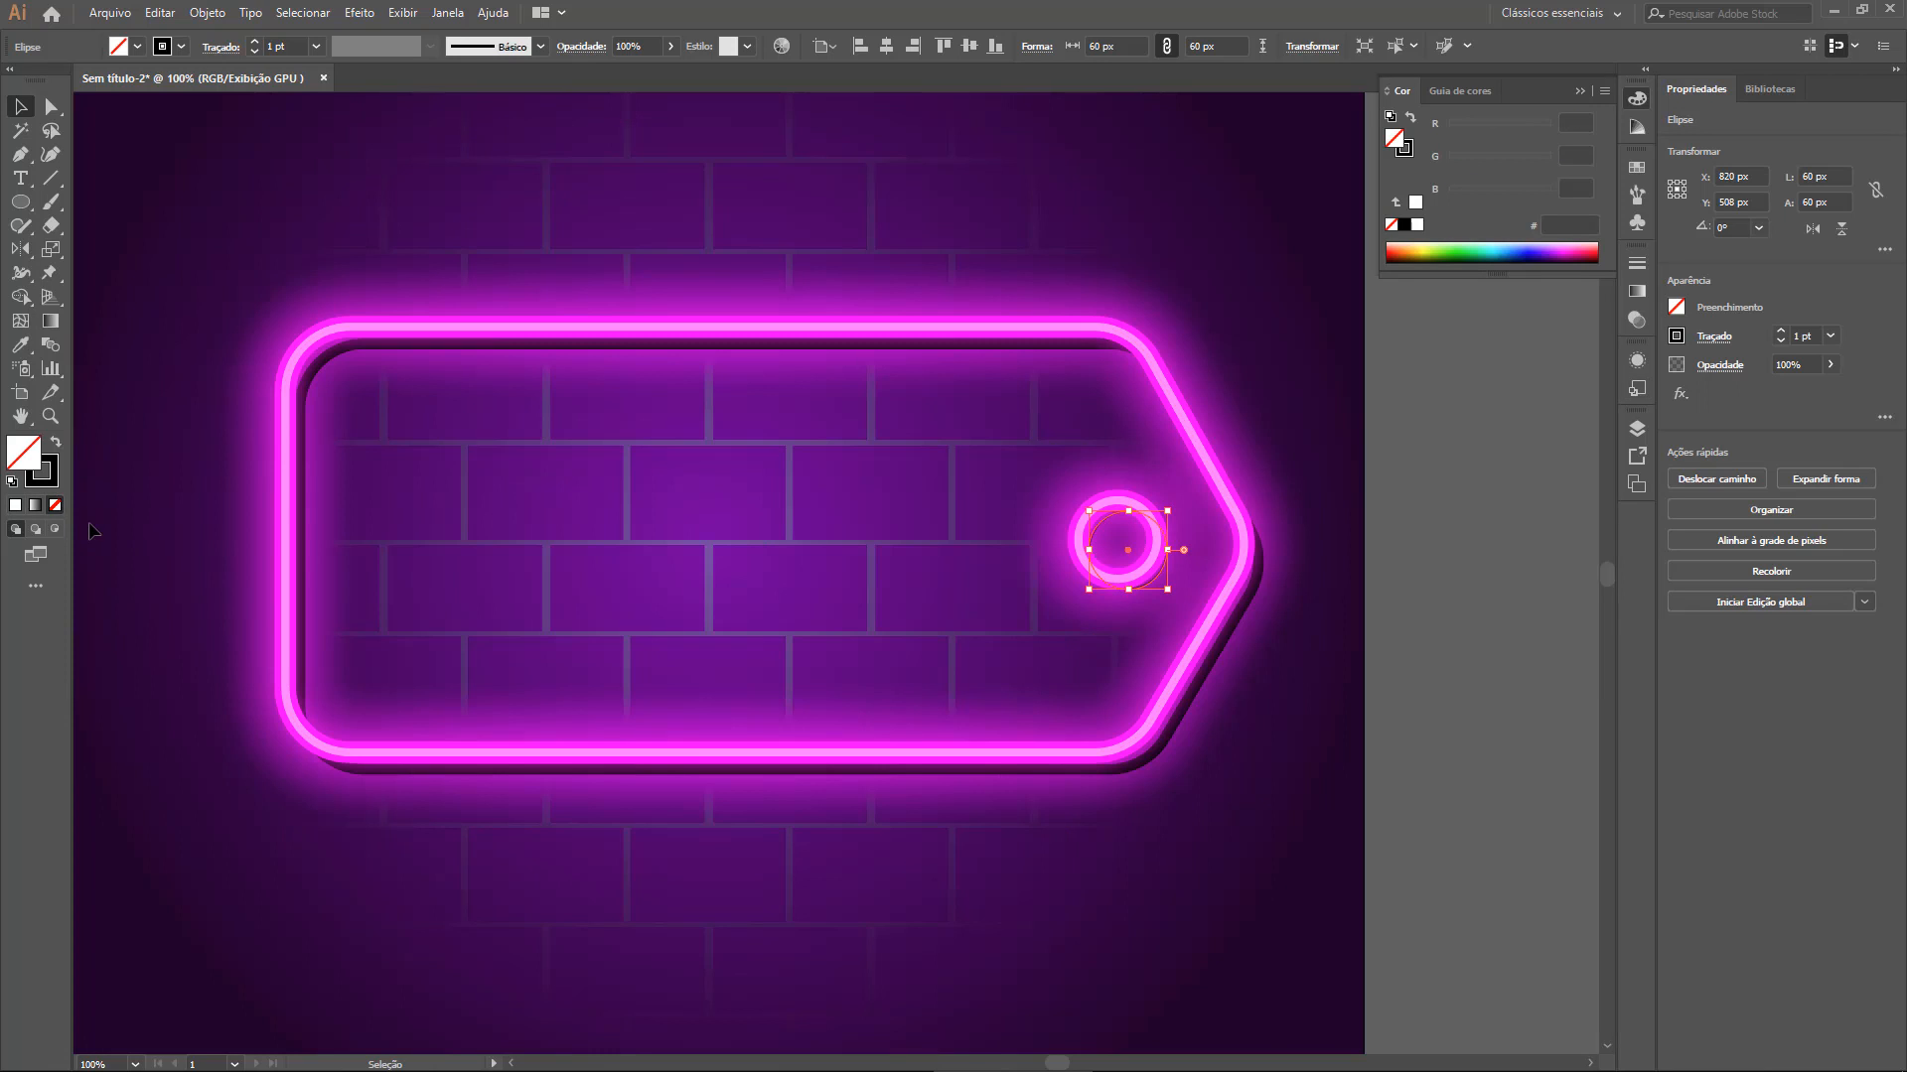
pyautogui.click(52, 480)
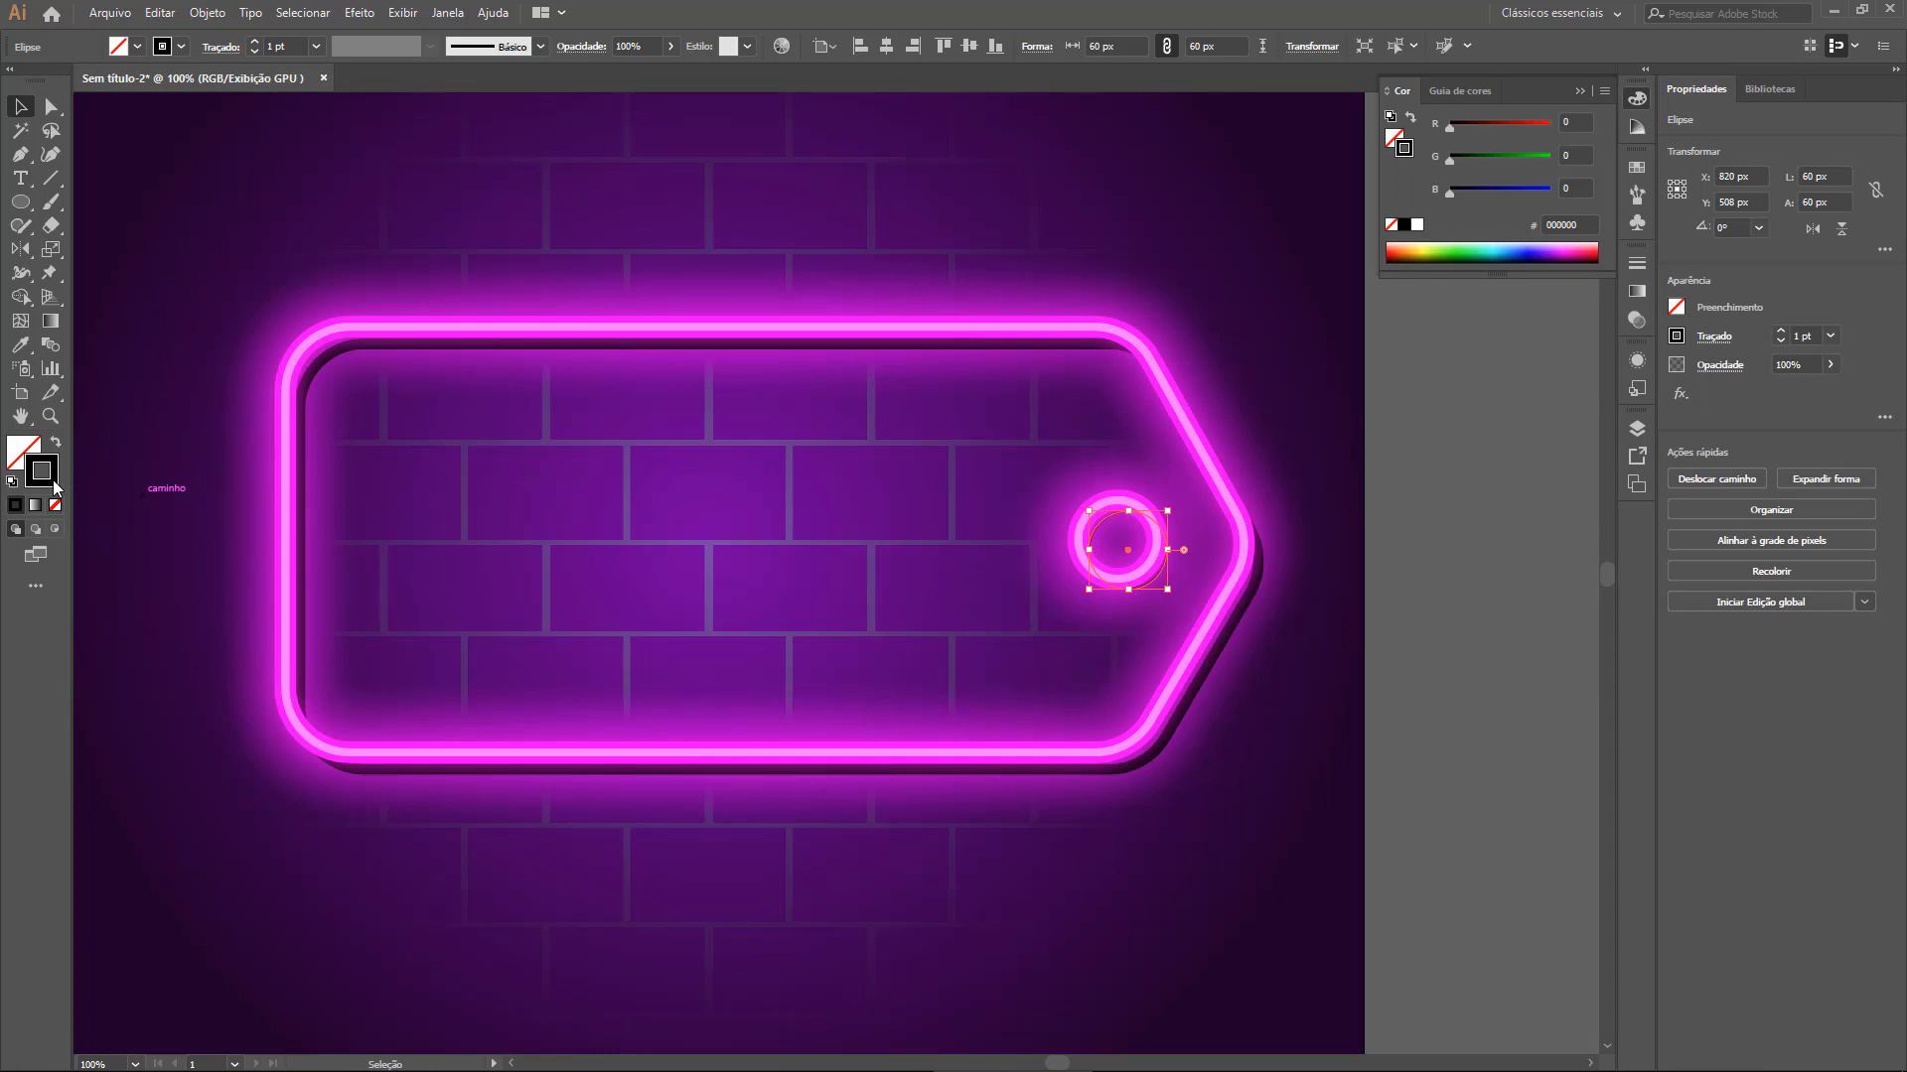
pyautogui.click(1780, 331)
pyautogui.click(1780, 331)
pyautogui.click(1780, 332)
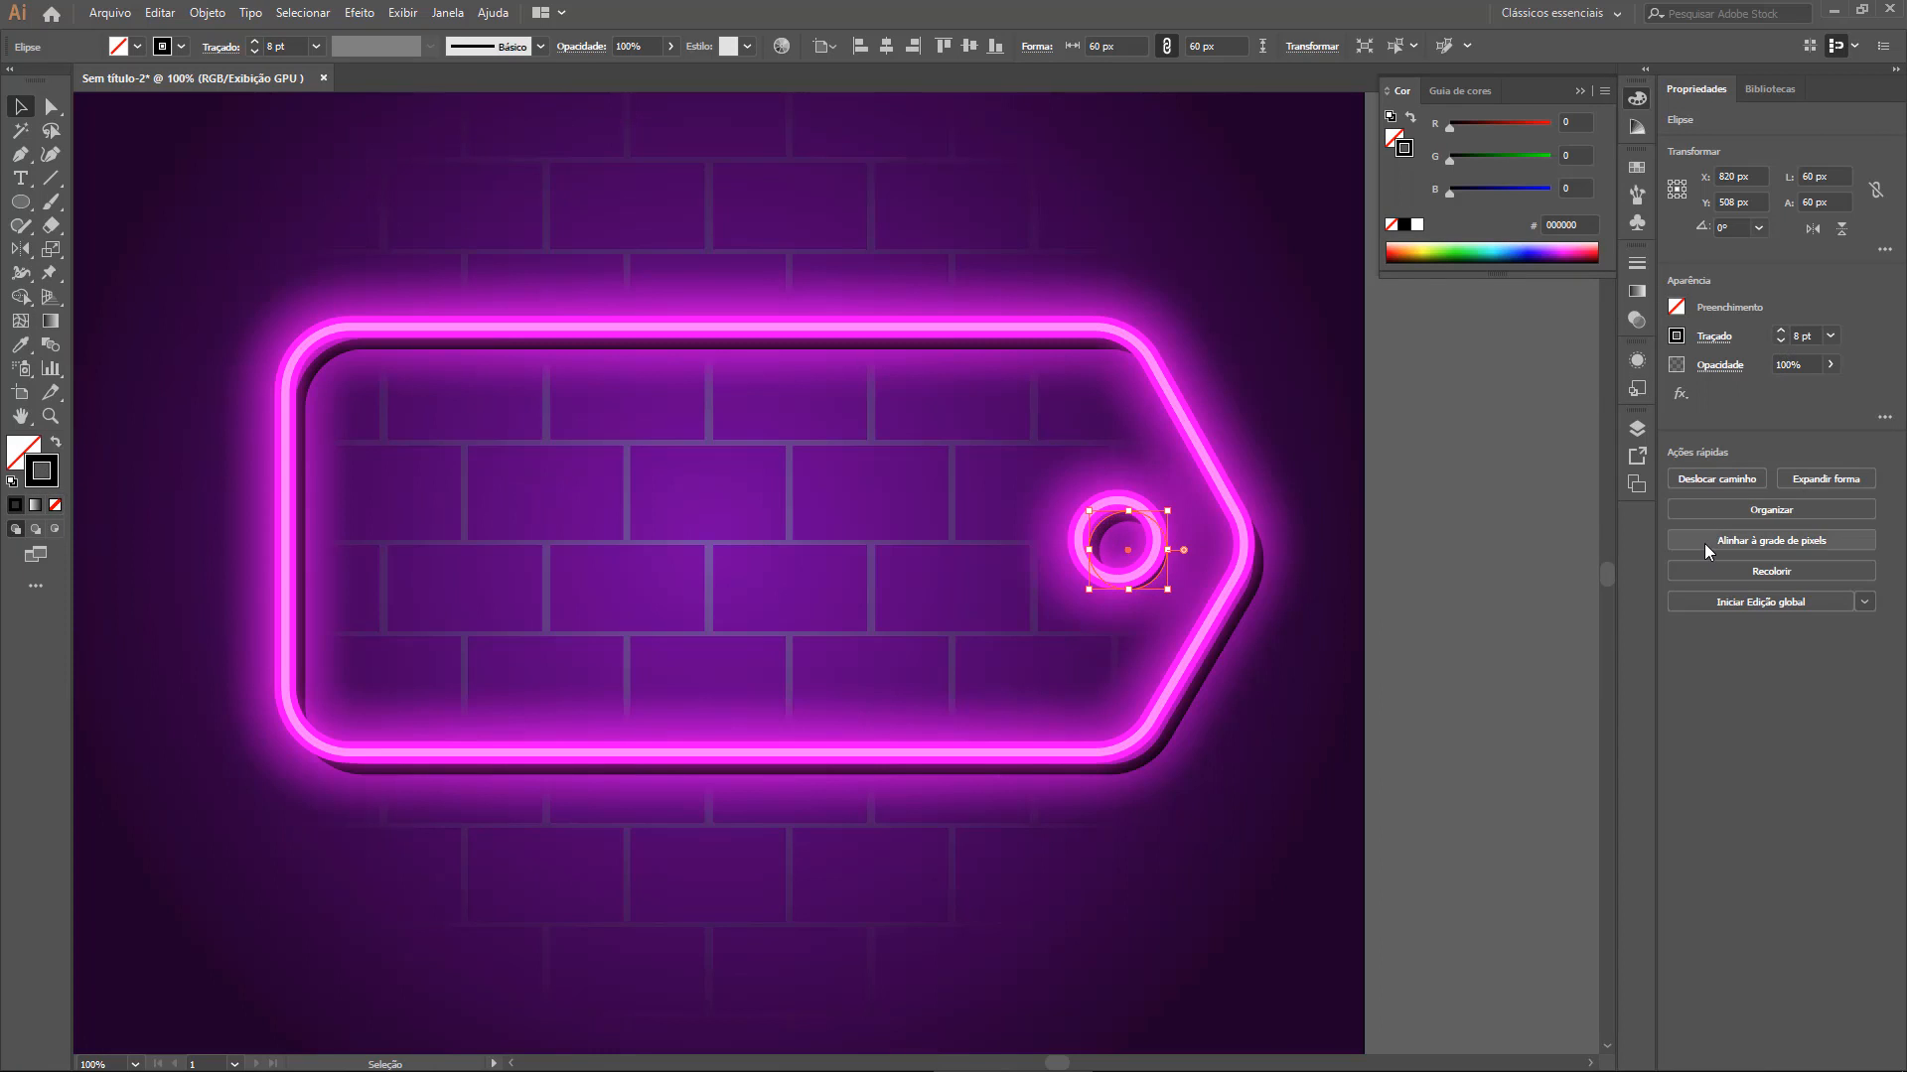
# Nudge the shadow circle to X 822 px, Y 510 px and deselect it
pyautogui.click(1636, 361)
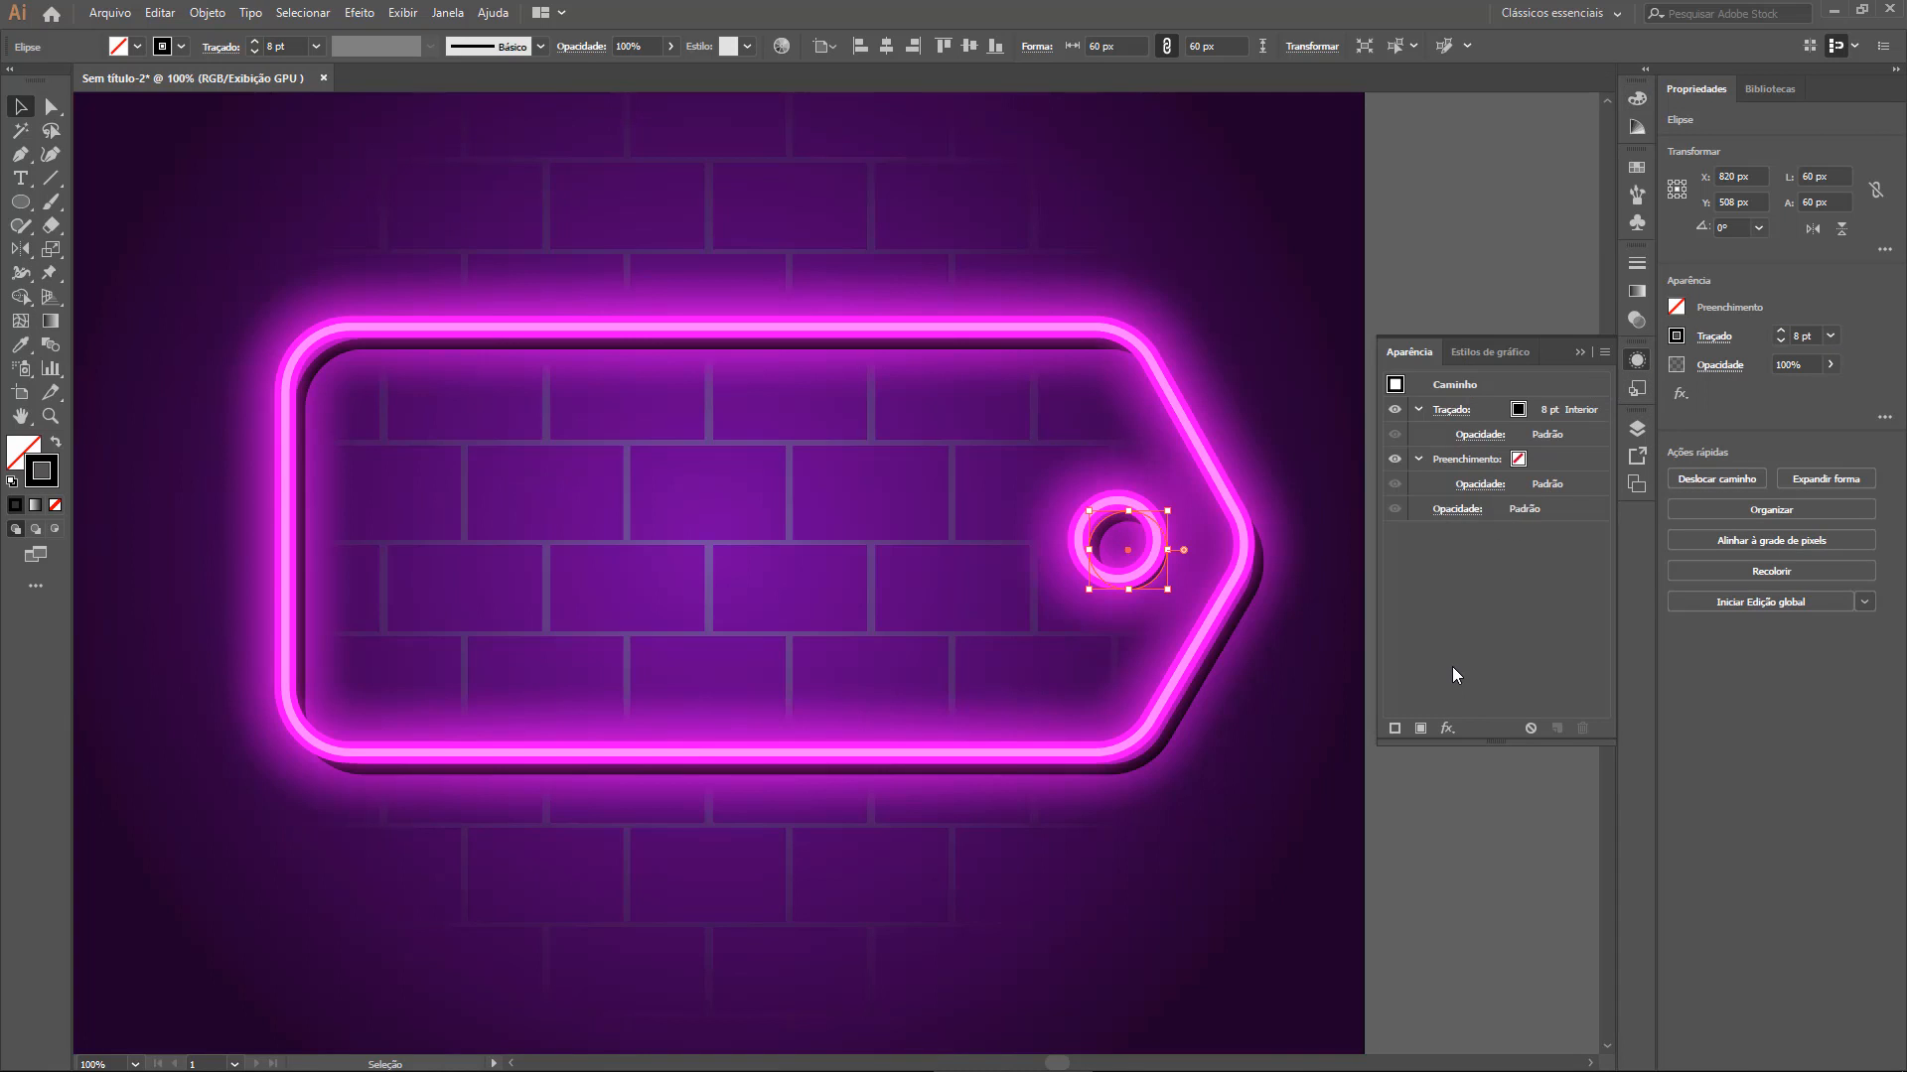
pyautogui.press('Right')
pyautogui.press('Down')
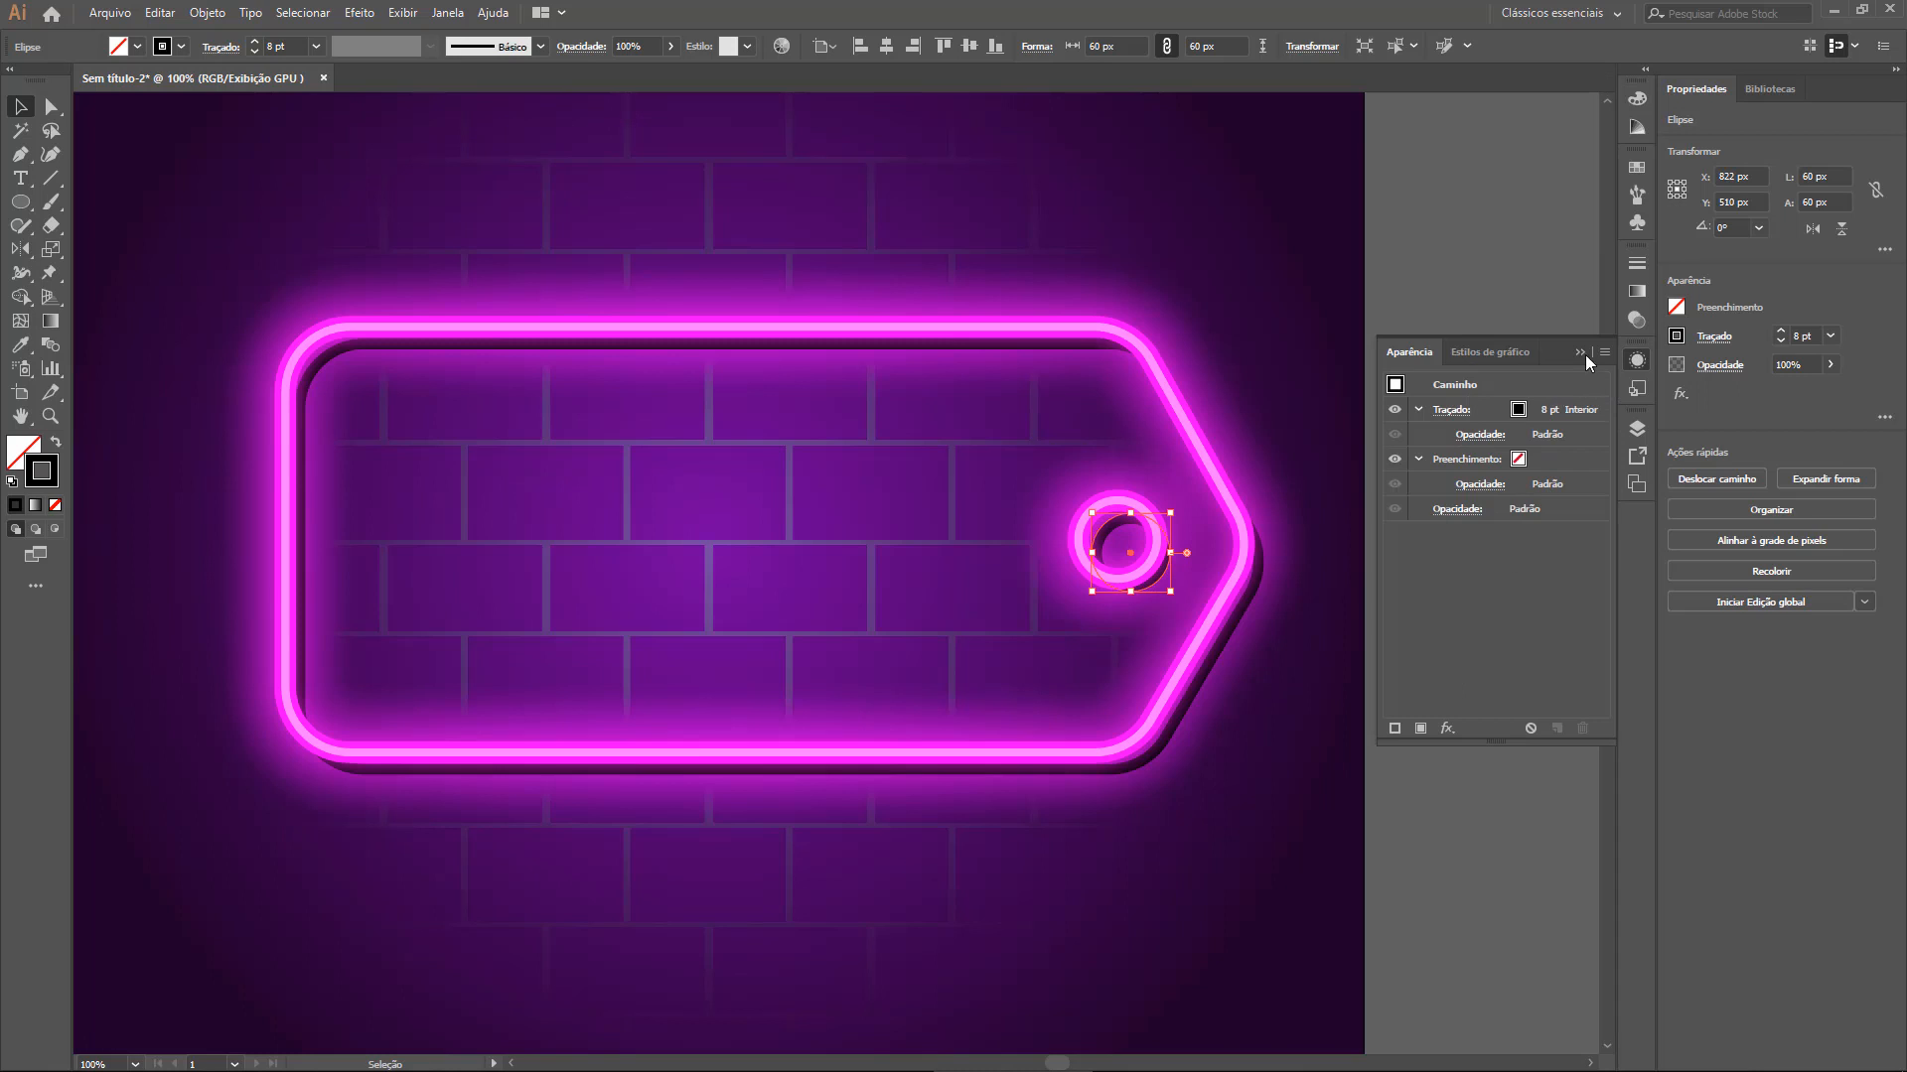
pyautogui.click(1582, 352)
pyautogui.click(1454, 879)
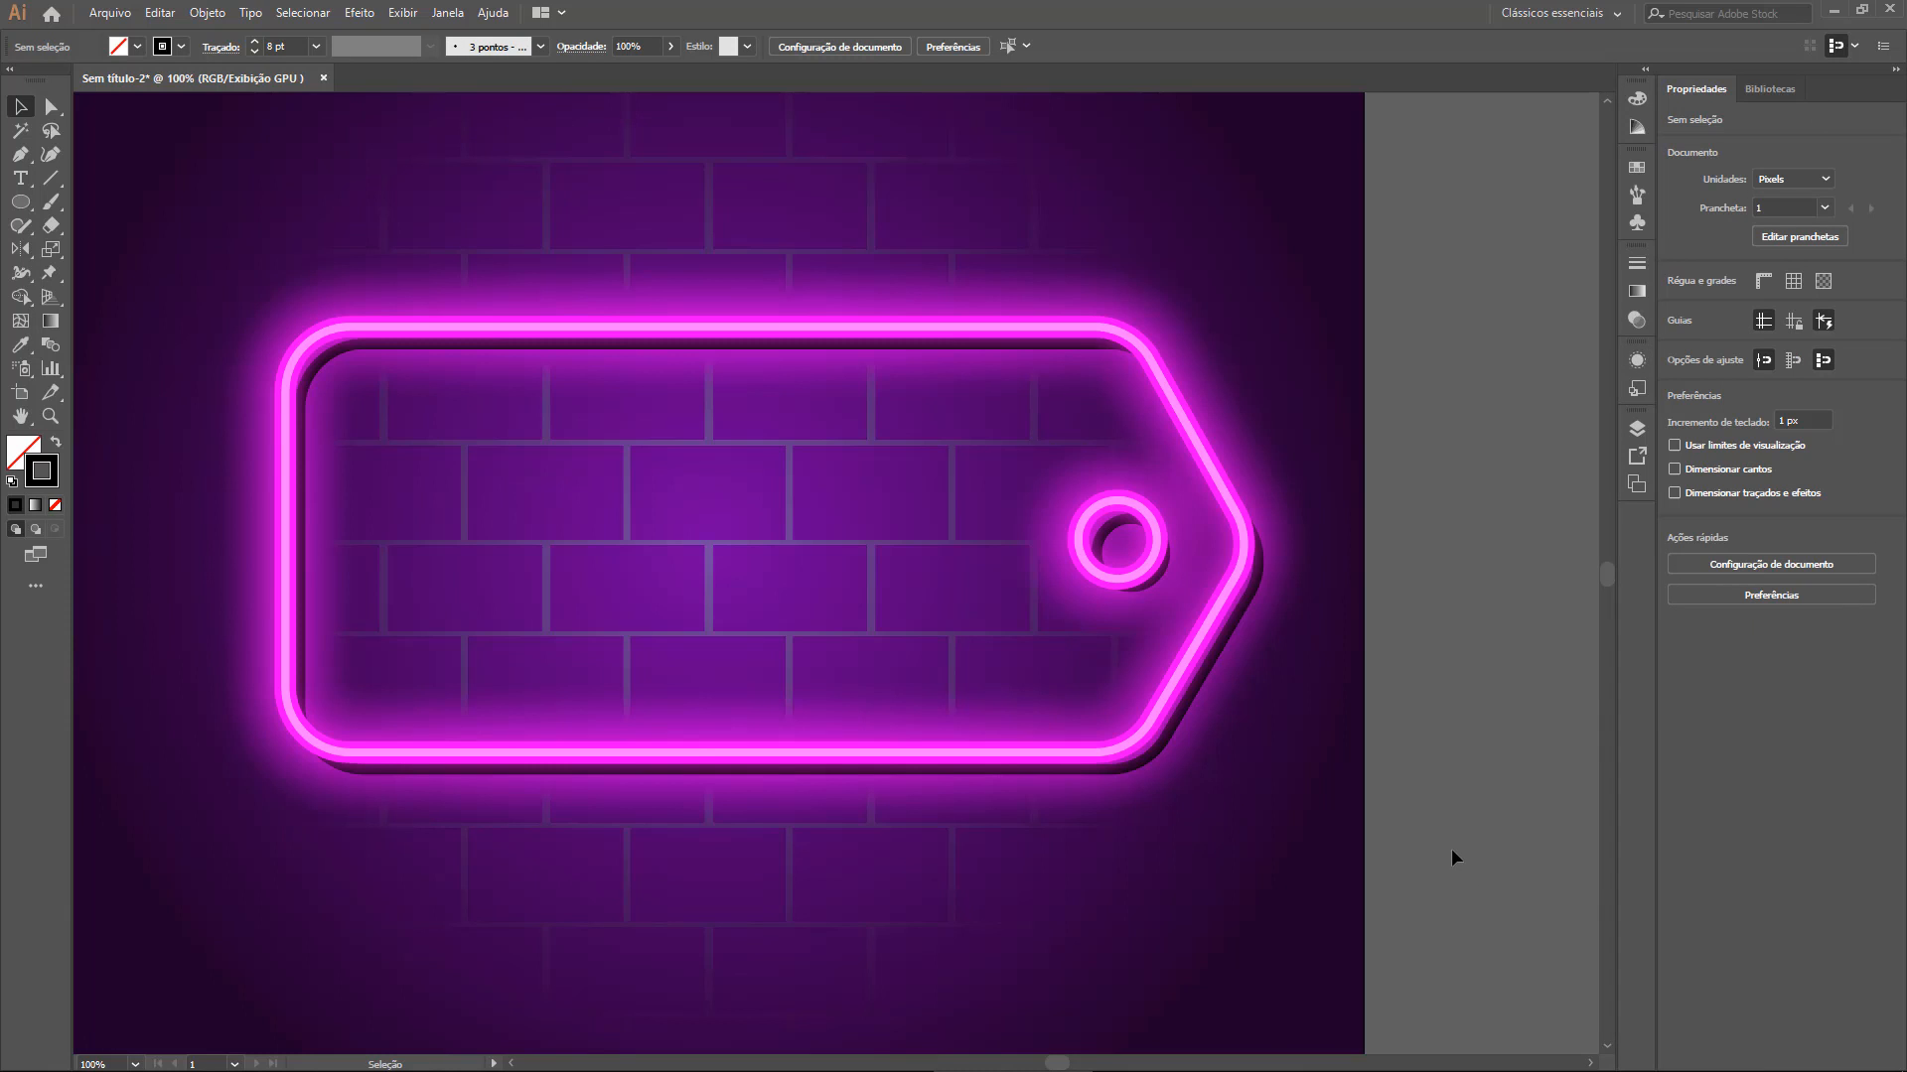
pyautogui.keyDown('ctrl'); pyautogui.keyDown('alt'); pyautogui.click(941, 573); pyautogui.keyUp('alt'); pyautogui.keyUp('ctrl')
pyautogui.keyDown('ctrl'); pyautogui.keyDown('alt'); pyautogui.click(942, 573); pyautogui.keyUp('alt'); pyautogui.keyUp('ctrl')
pyautogui.moveTo(1000, 702); pyautogui.dragTo(1030, 688)
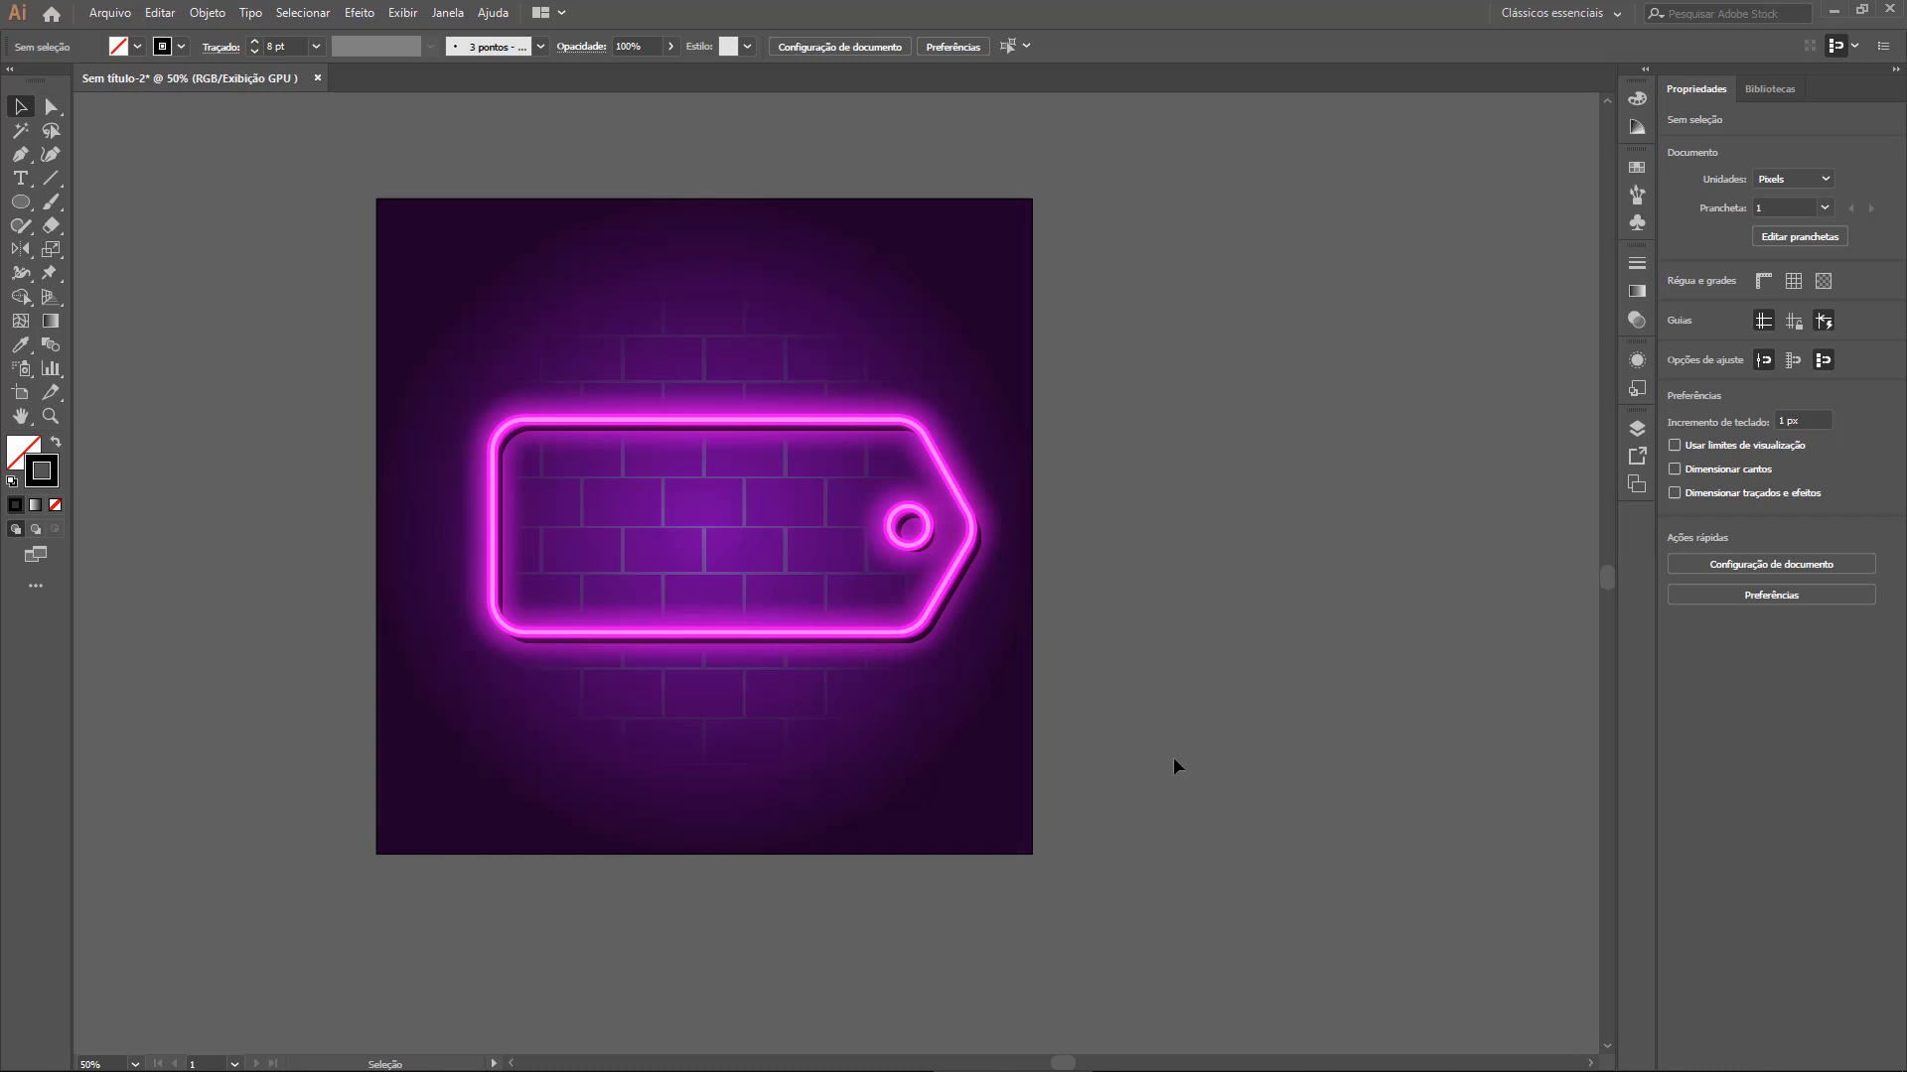
pyautogui.keyDown('ctrl'); pyautogui.click(839, 588); pyautogui.keyUp('ctrl')
pyautogui.moveTo(838, 588); pyautogui.dragTo(1158, 736)
pyautogui.keyDown('ctrl'); pyautogui.click(1003, 637); pyautogui.keyUp('ctrl')
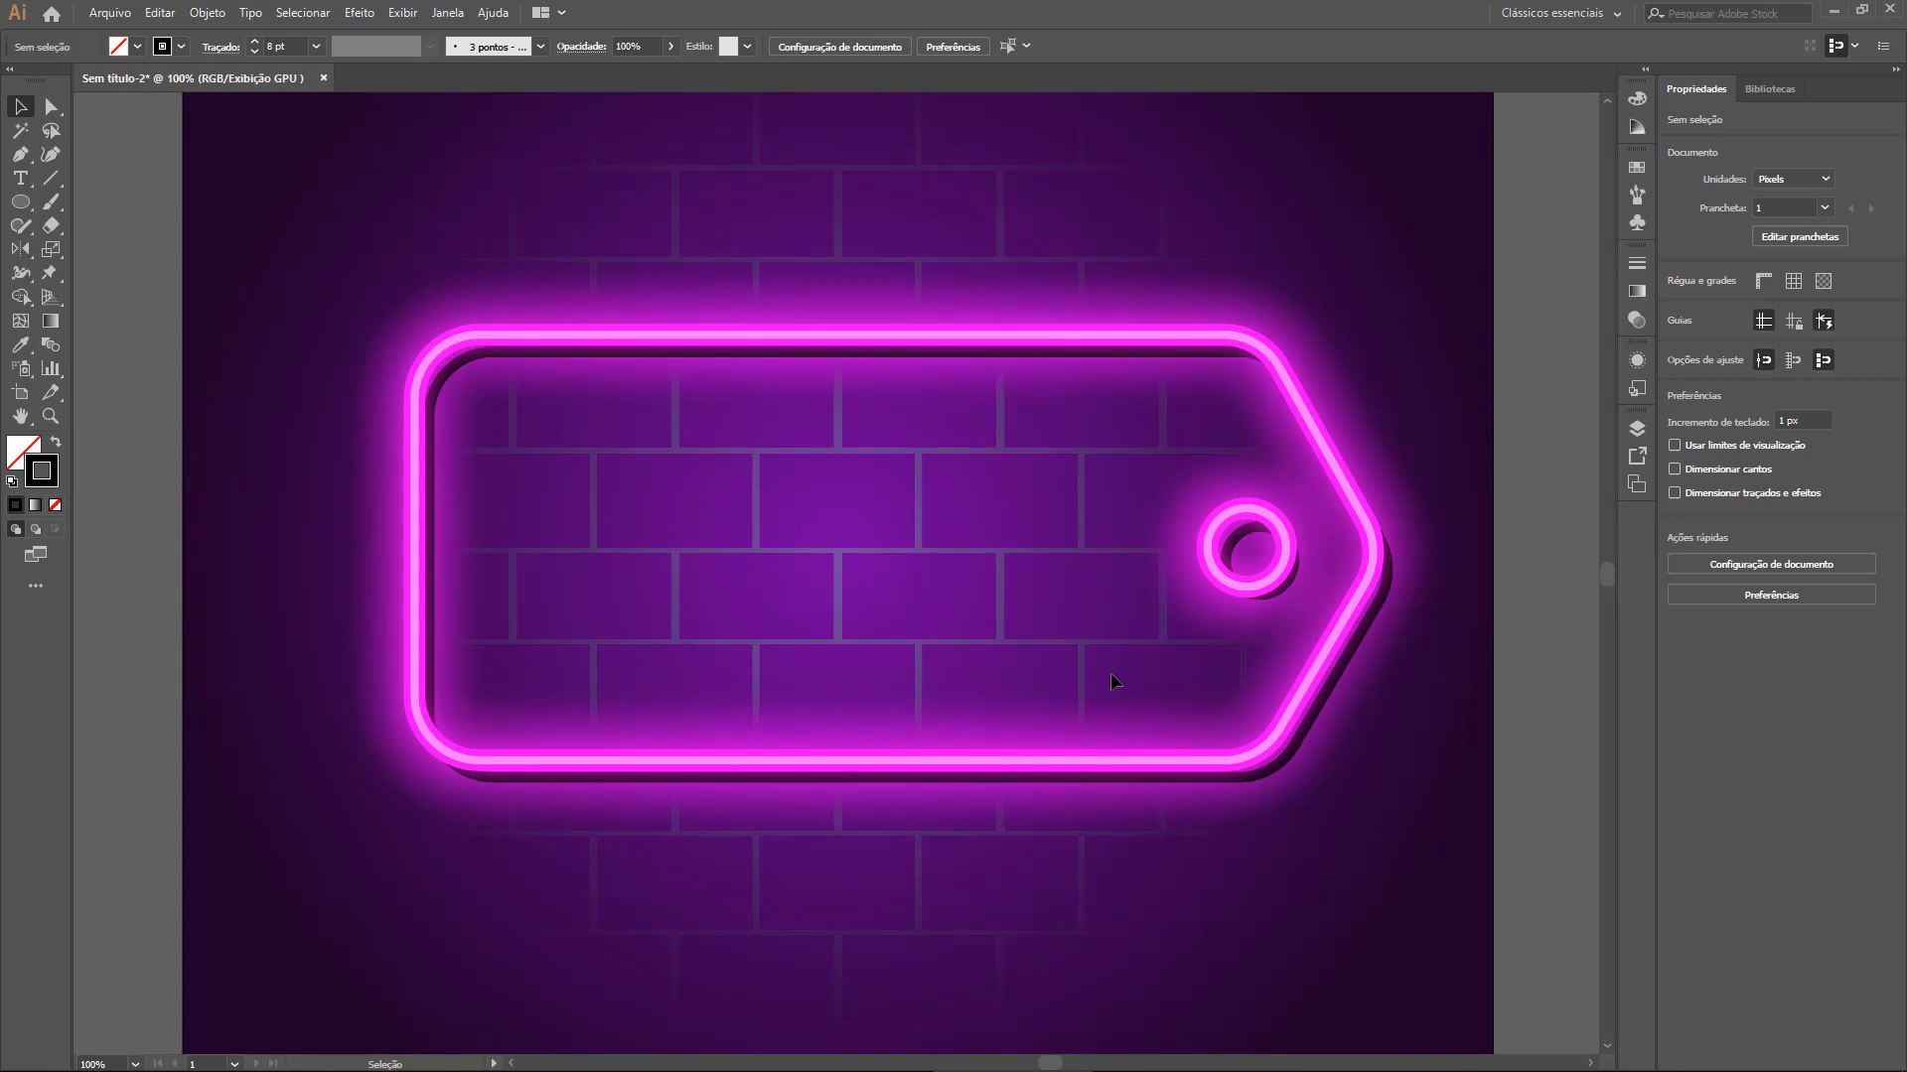
# Create a layer named Texto above the Neon layer and lock the Neon layer
pyautogui.press('t')
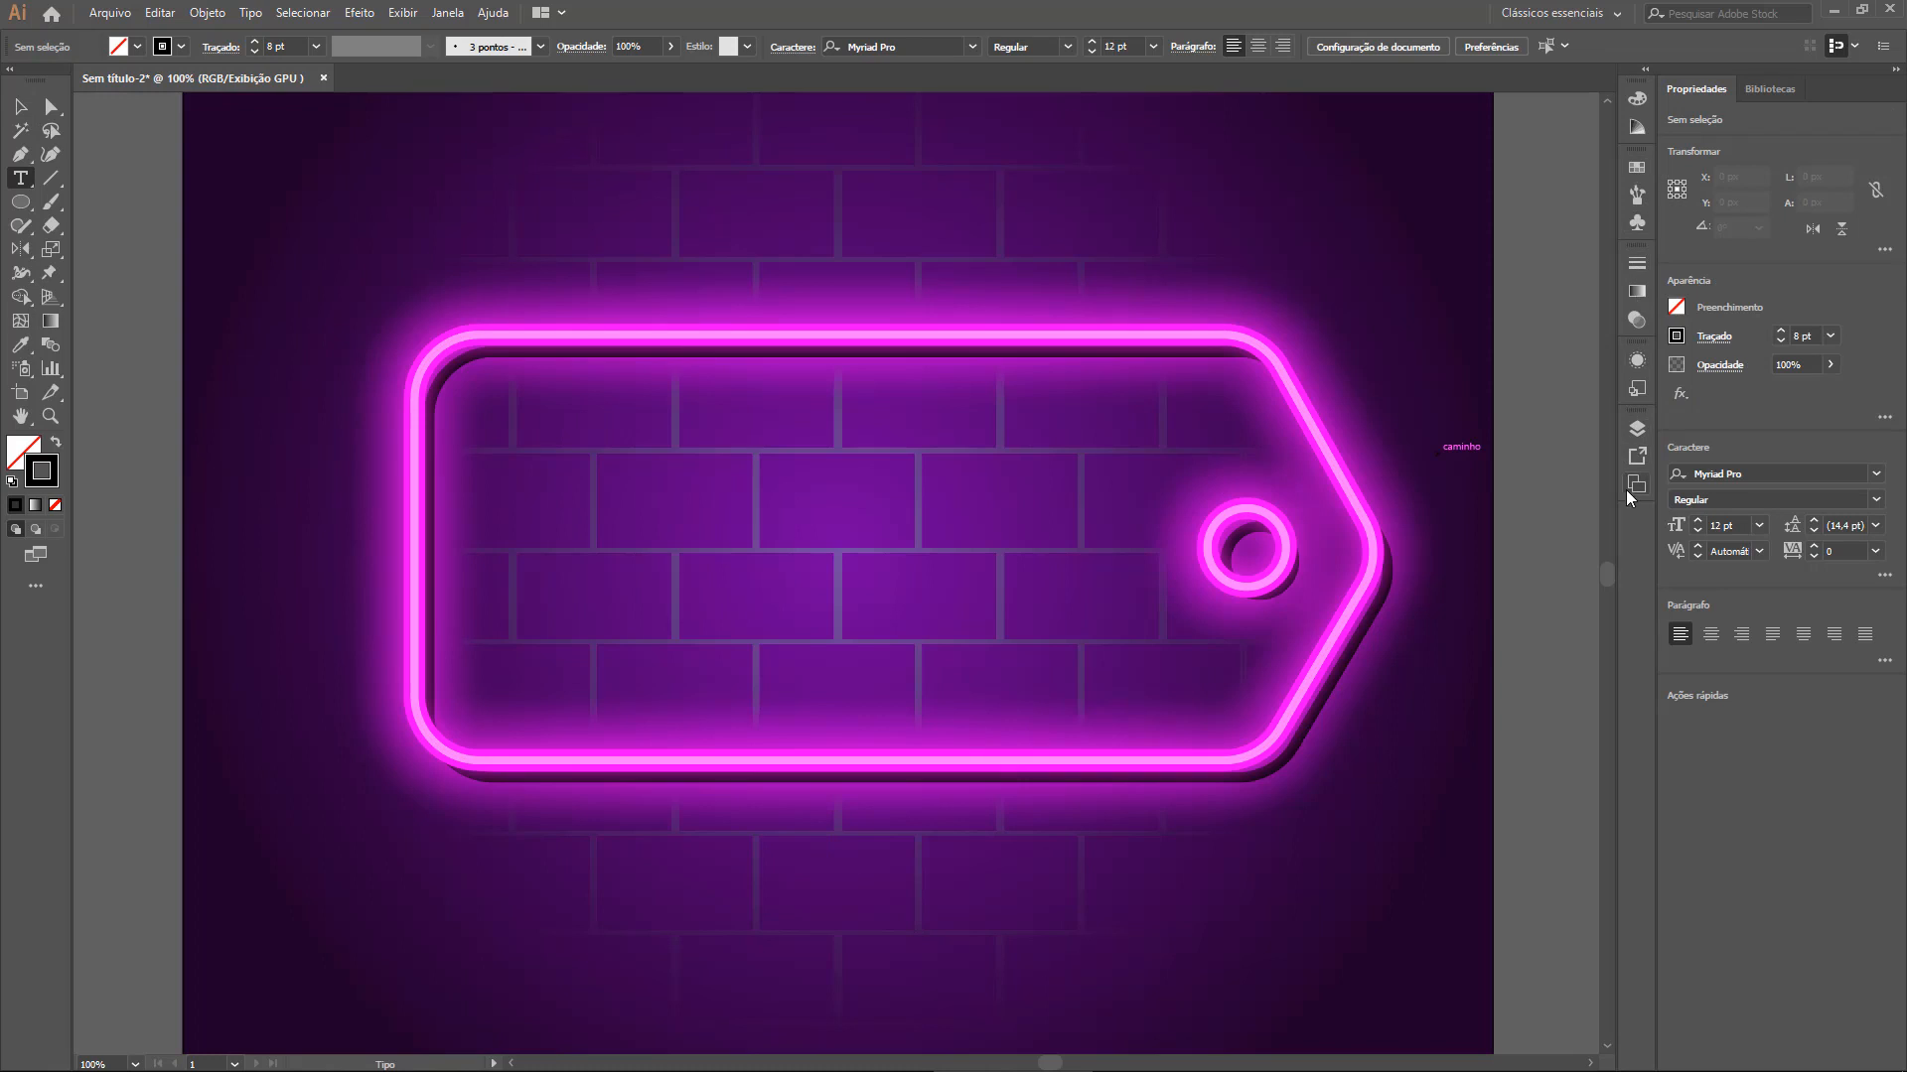
pyautogui.click(1637, 430)
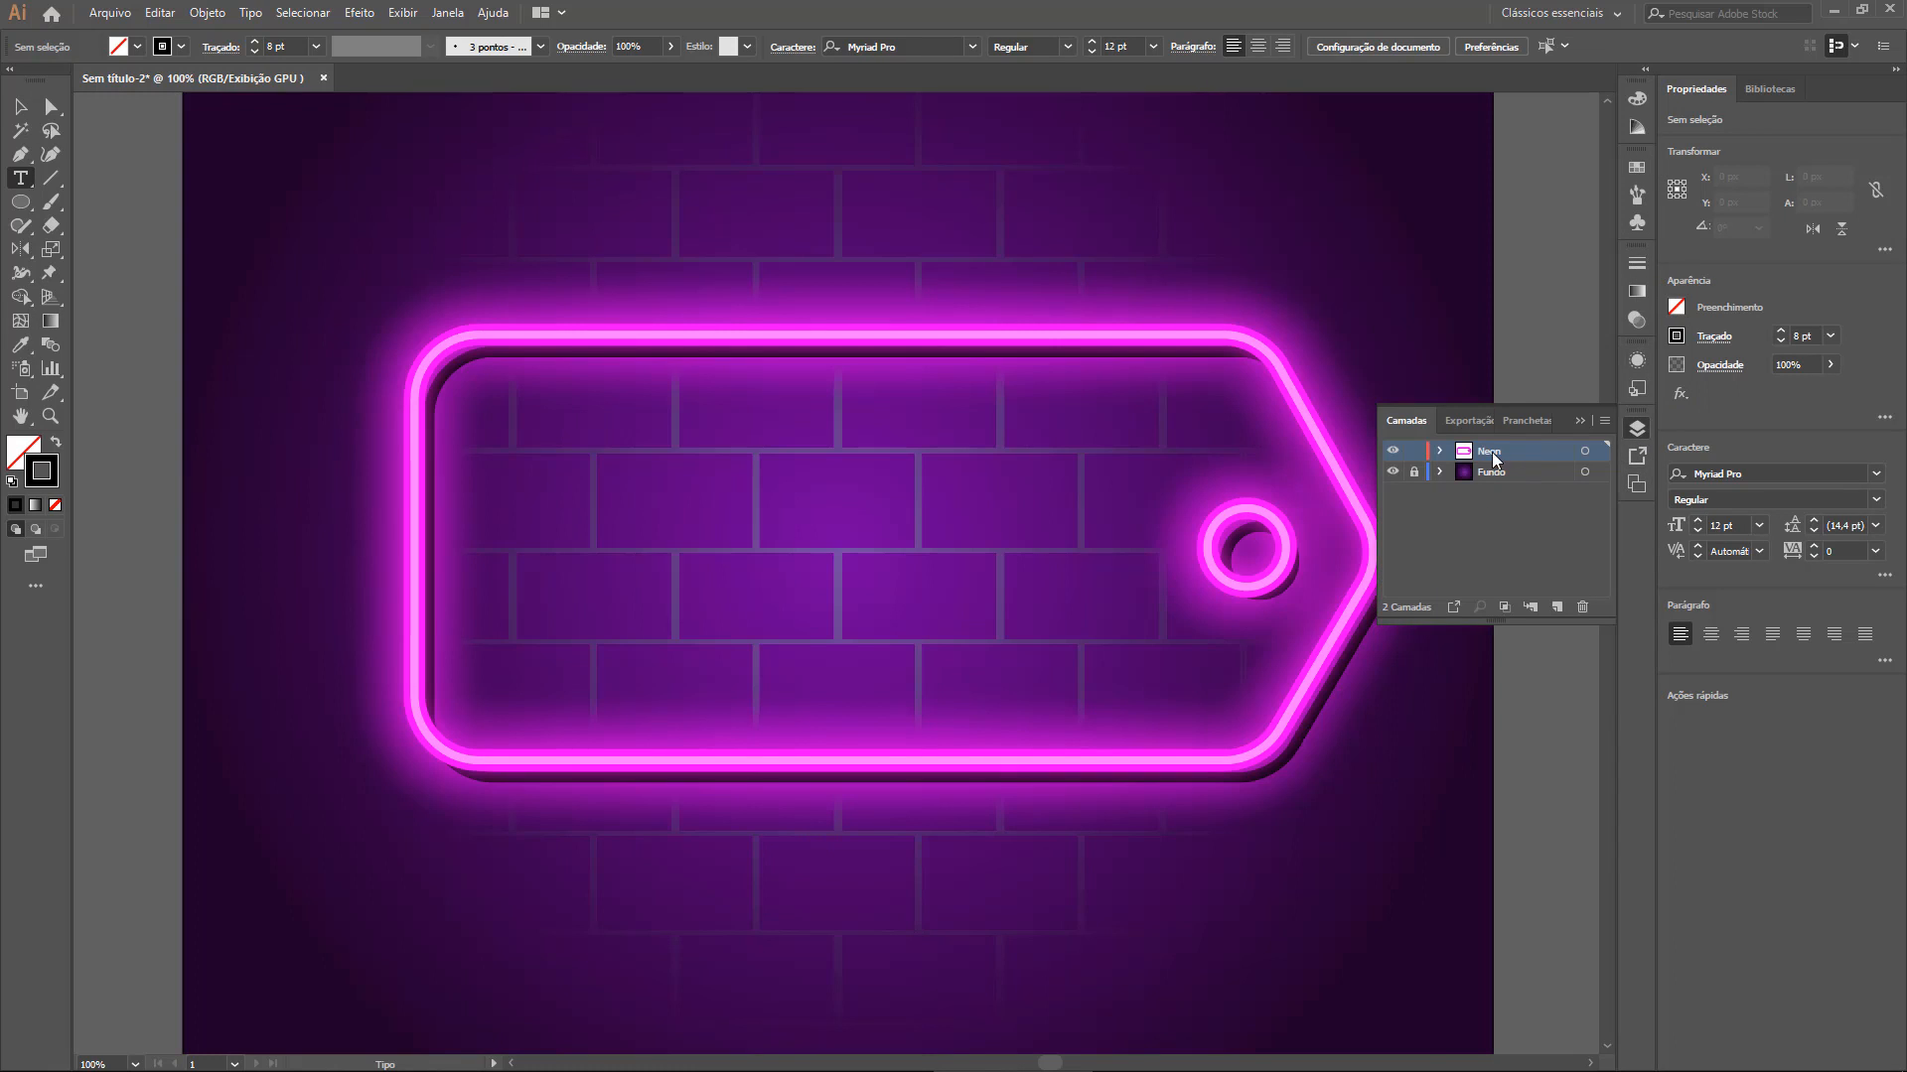
pyautogui.click(1556, 607)
pyautogui.doubleClick(1504, 450)
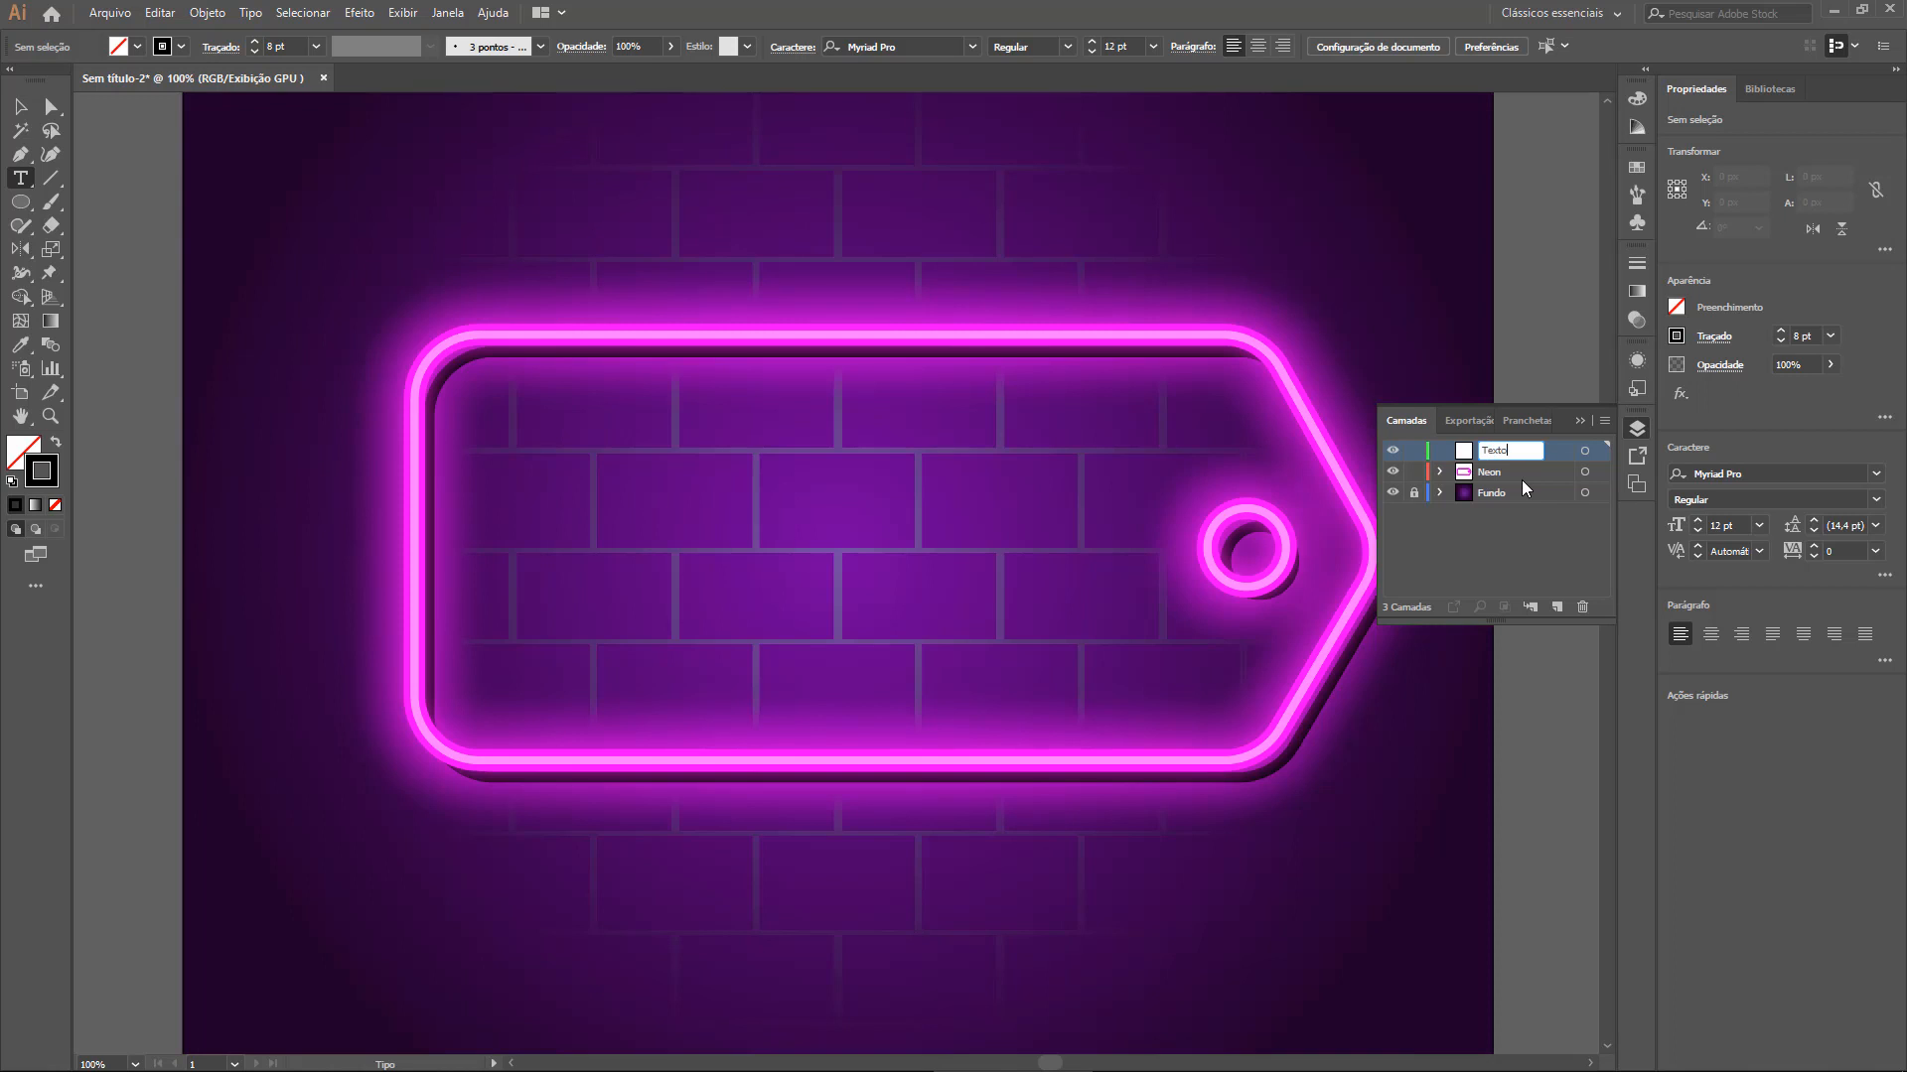
pyautogui.click(1413, 472)
# Add the text "Black" on the Texto layer, scale it to about 309 px wide, and place it in the sign's upper half
pyautogui.click(584, 480)
pyautogui.write('Black')
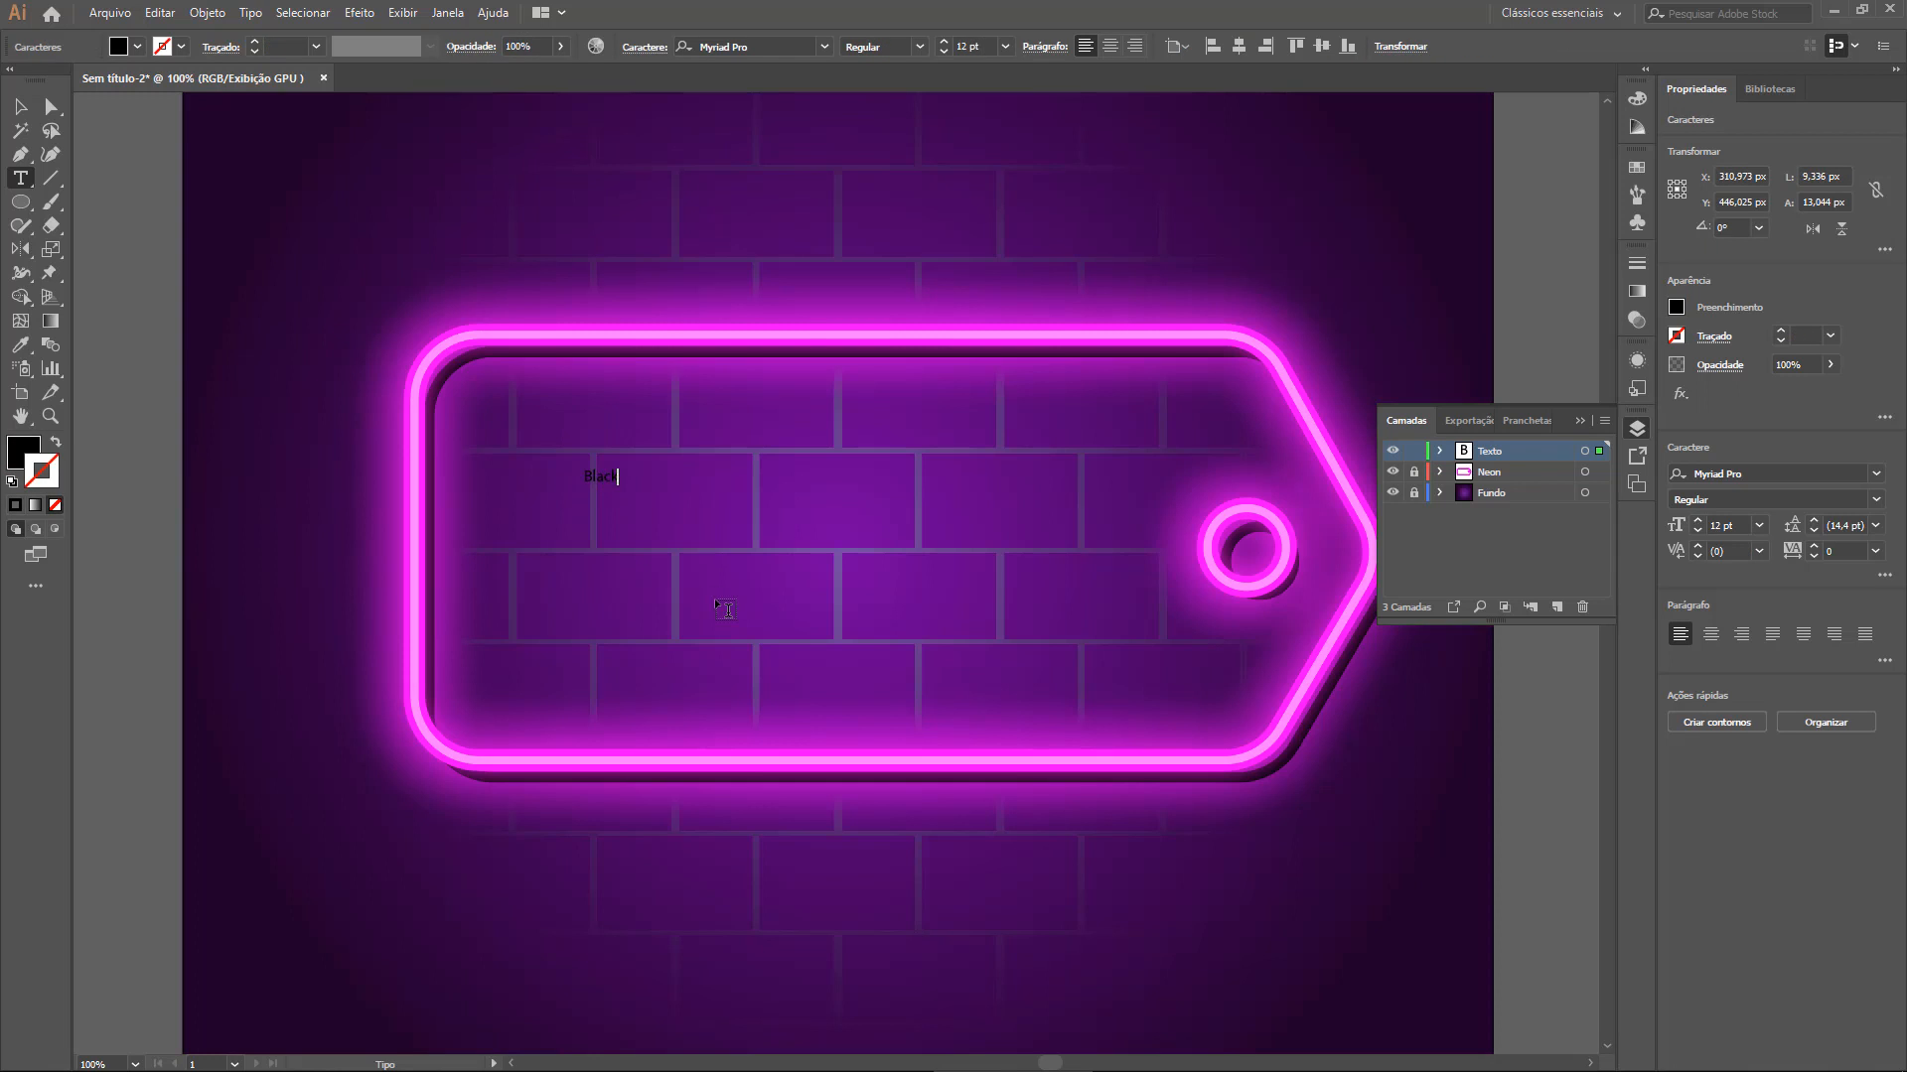
pyautogui.press('Escape')
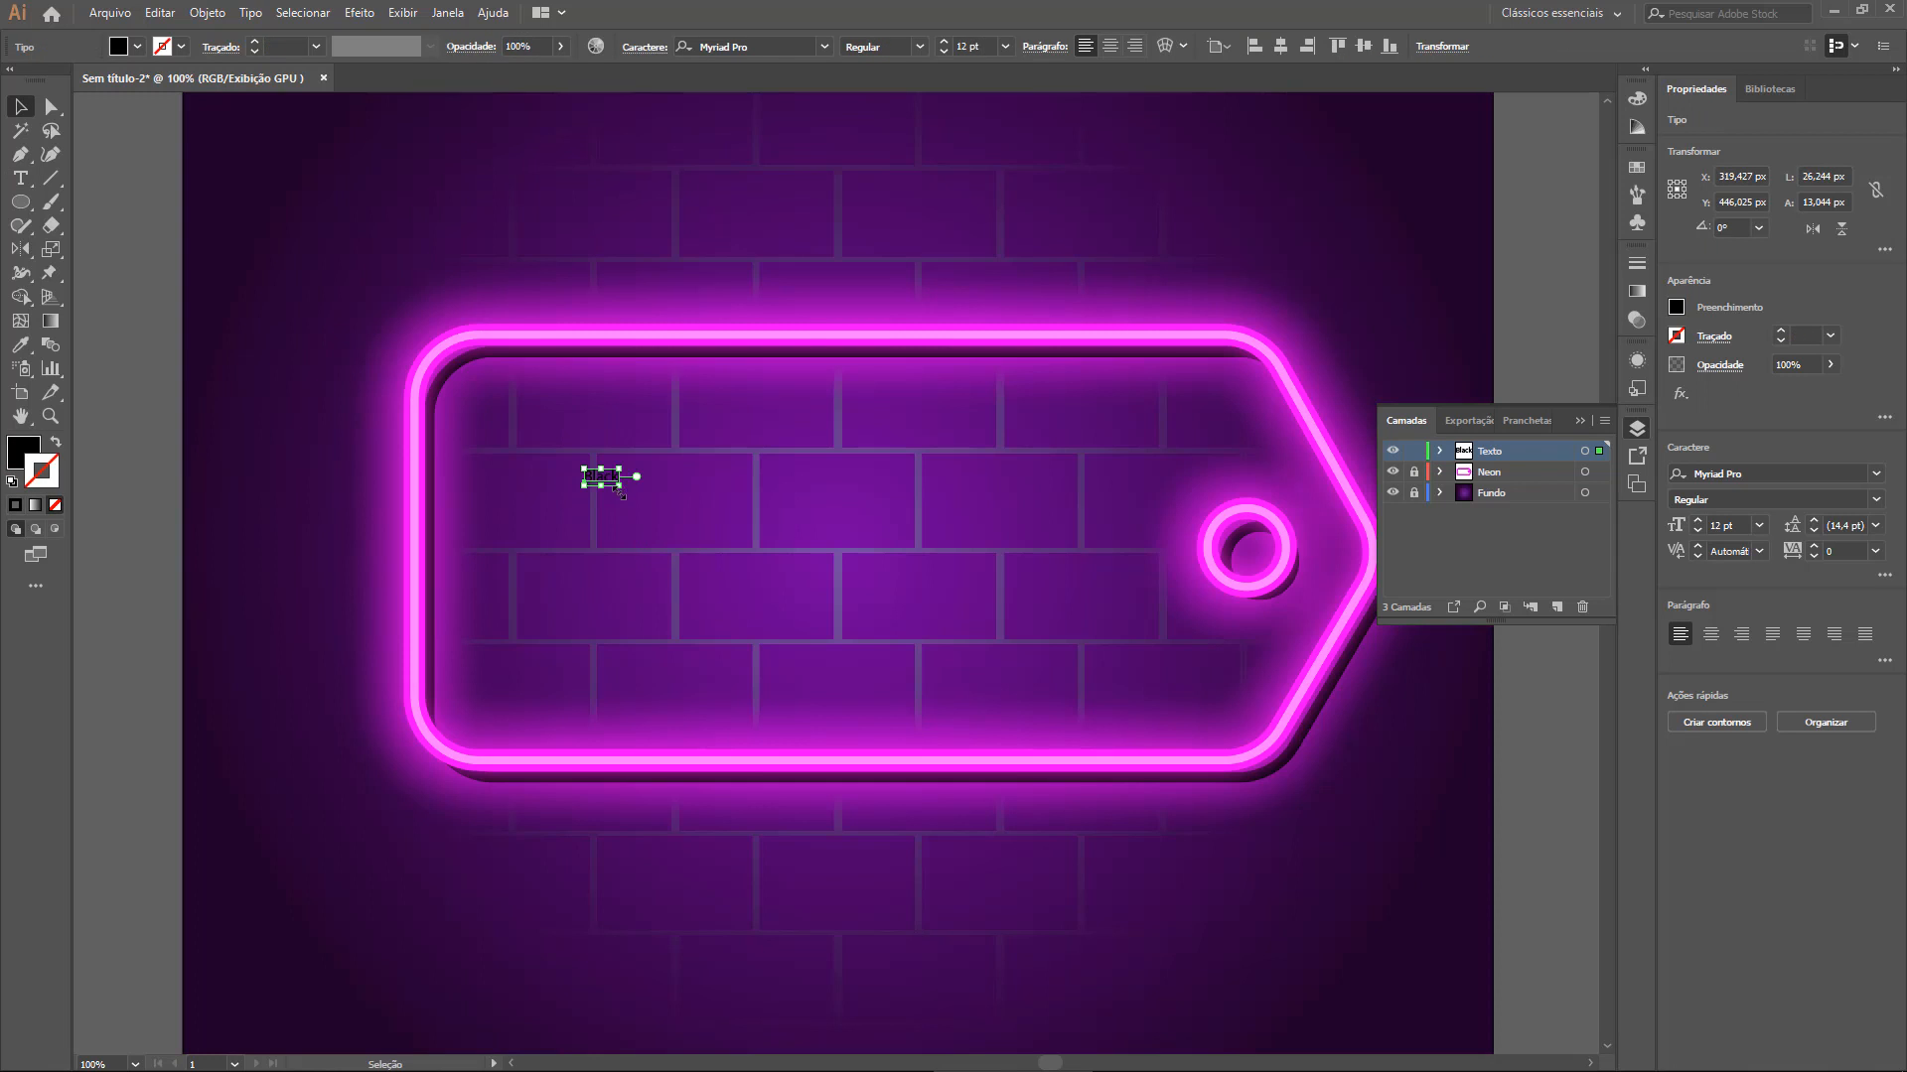
pyautogui.moveTo(617, 487); pyautogui.dragTo(973, 657)
pyautogui.moveTo(930, 574); pyautogui.dragTo(1020, 487)
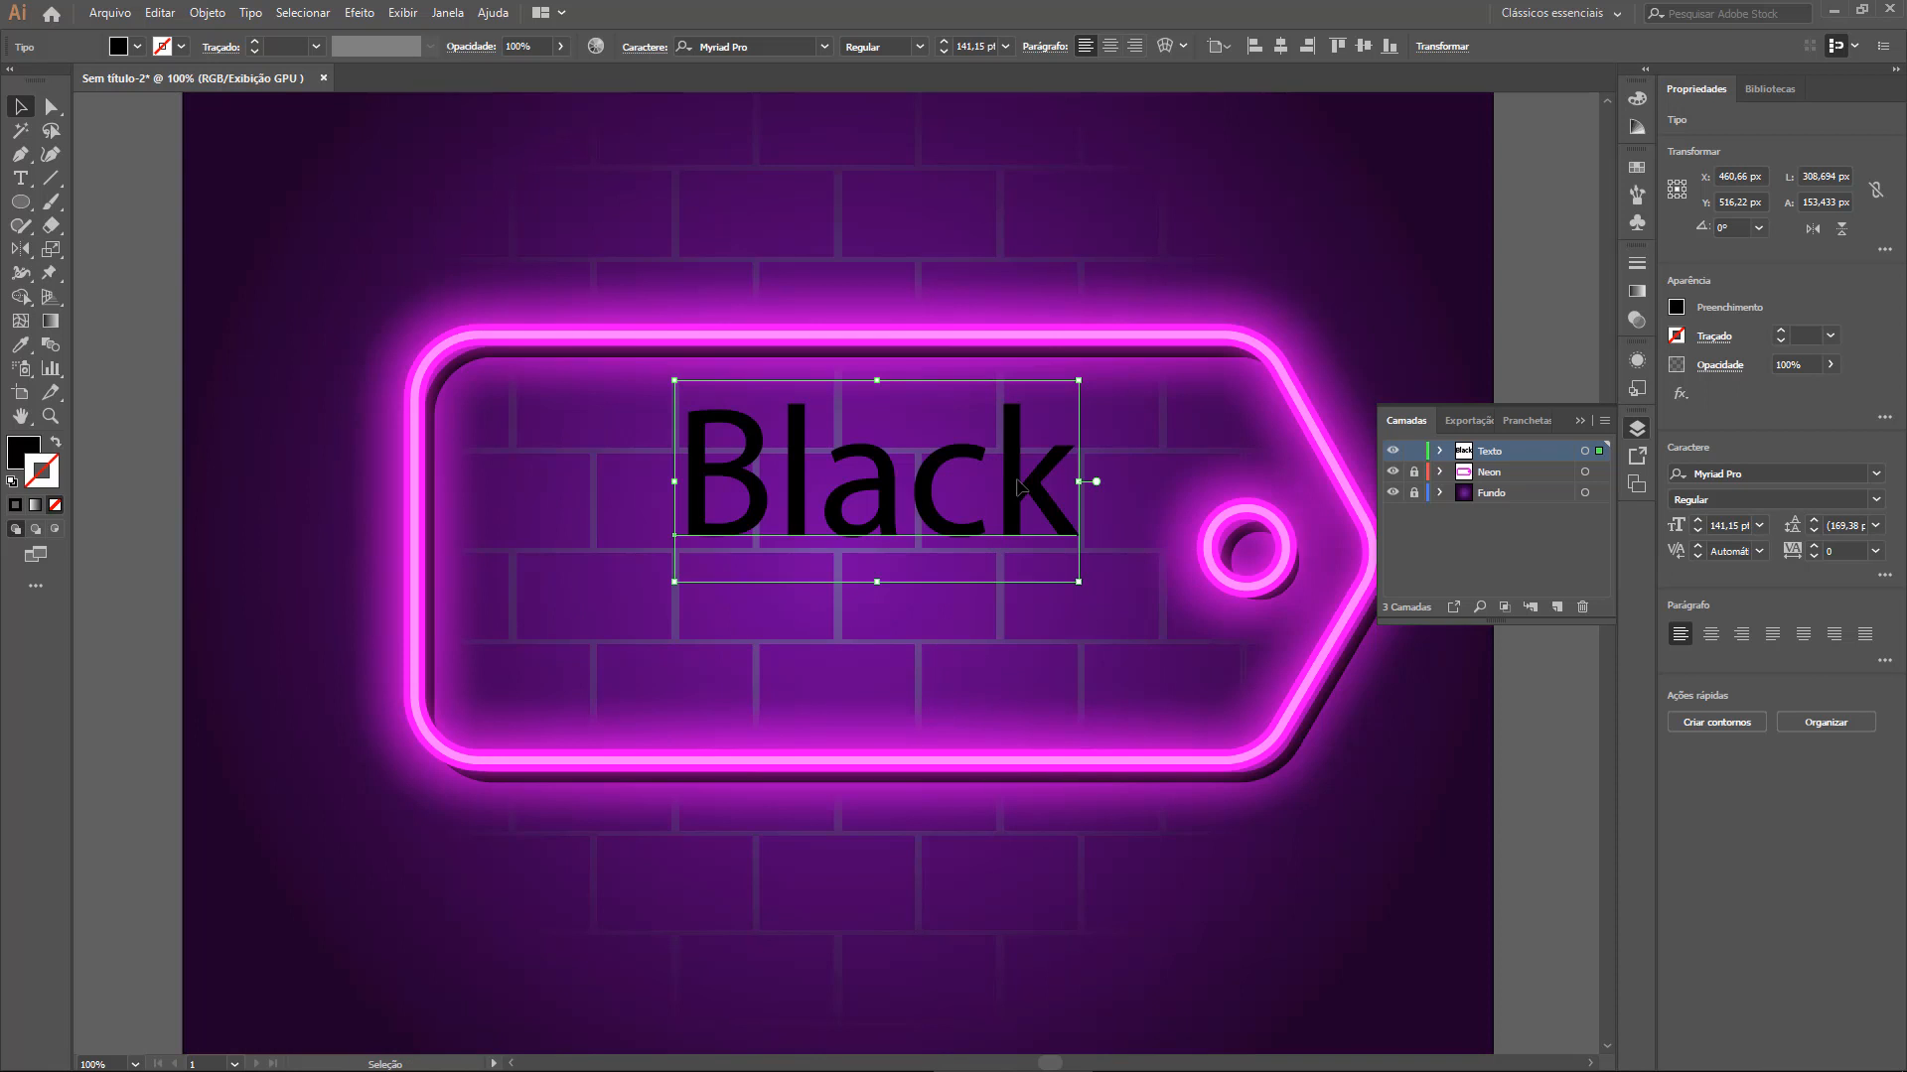
pyautogui.hotkey('alt', 'Tab')
pyautogui.hotkey('alt', 'Tab')
pyautogui.hotkey('alt', 'Tab')
pyautogui.hotkey('alt', 'Tab')
pyautogui.hotkey('alt', 'Tab')
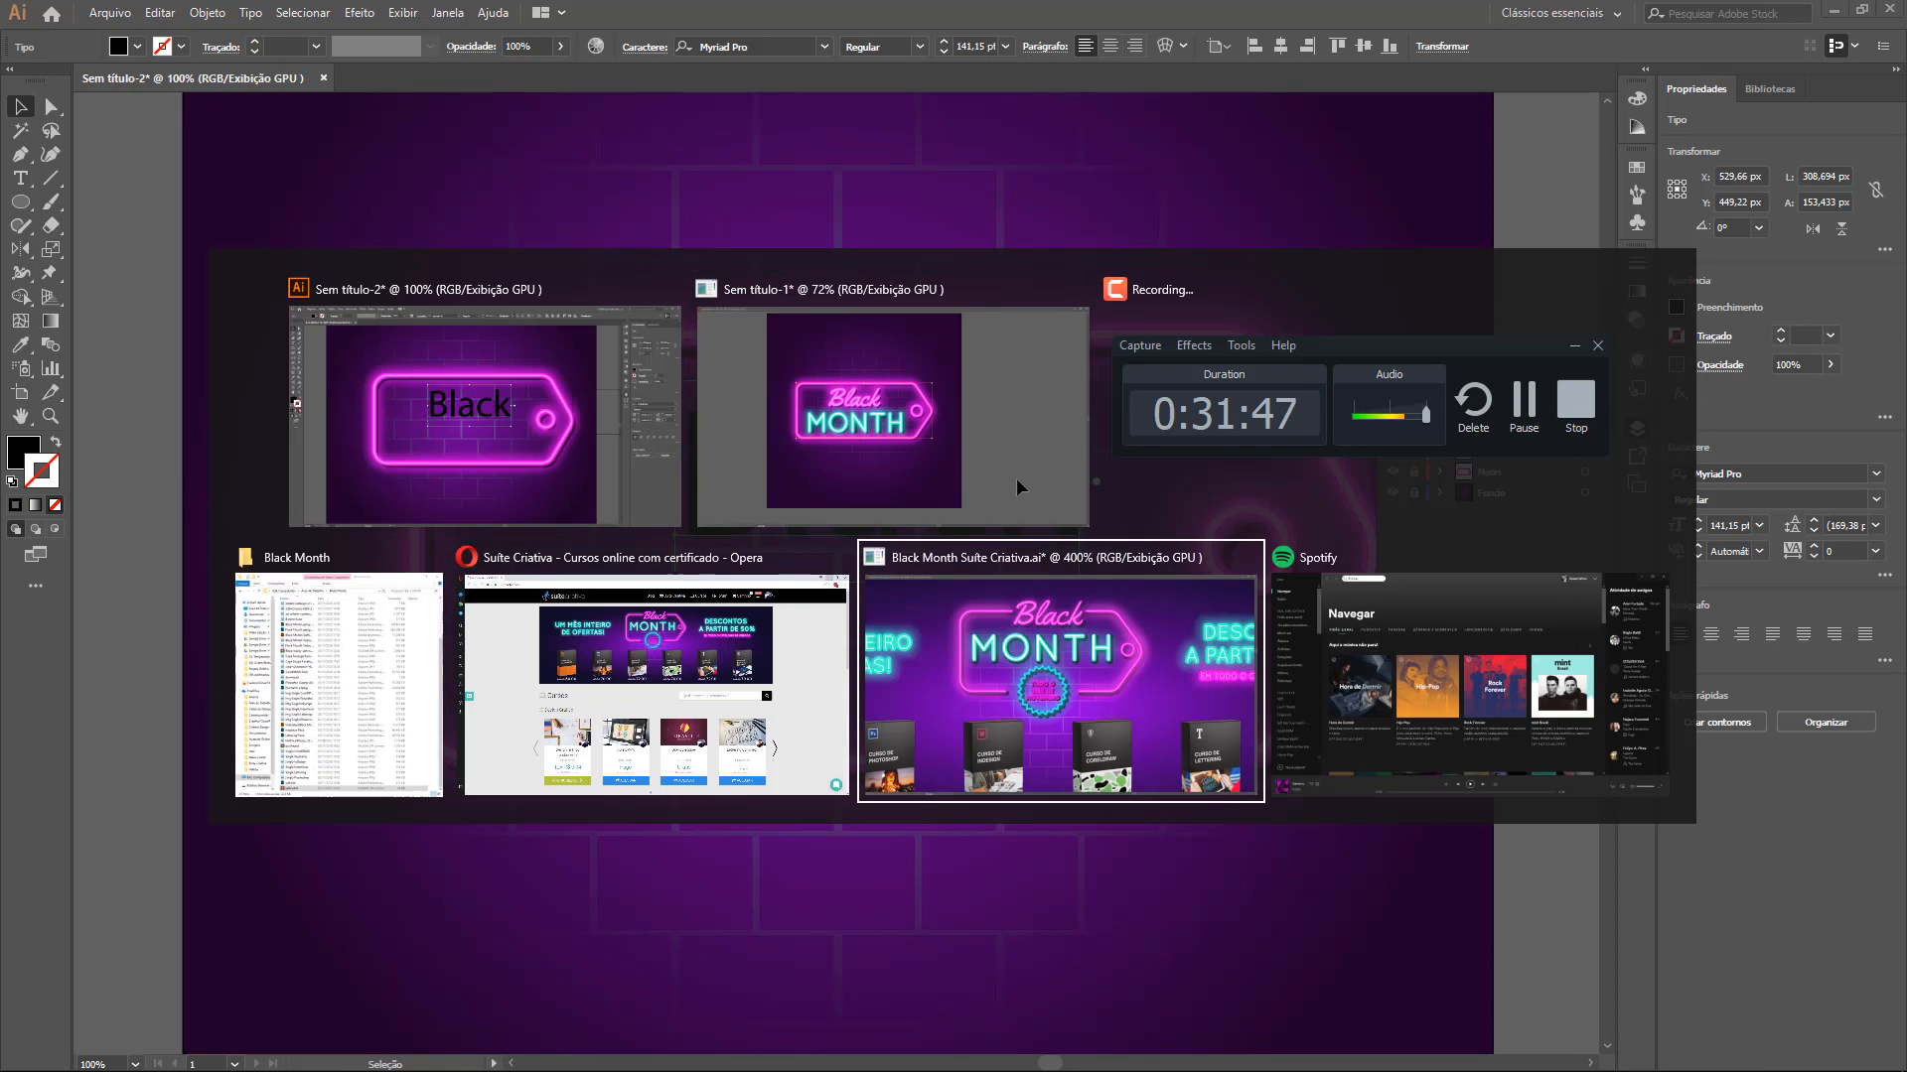
pyautogui.hotkey('alt', 'Tab')
pyautogui.hotkey('alt', 'Tab')
pyautogui.hotkey('alt', 'Tab')
pyautogui.hotkey('alt', 'Tab')
pyautogui.hotkey('alt', 'Tab')
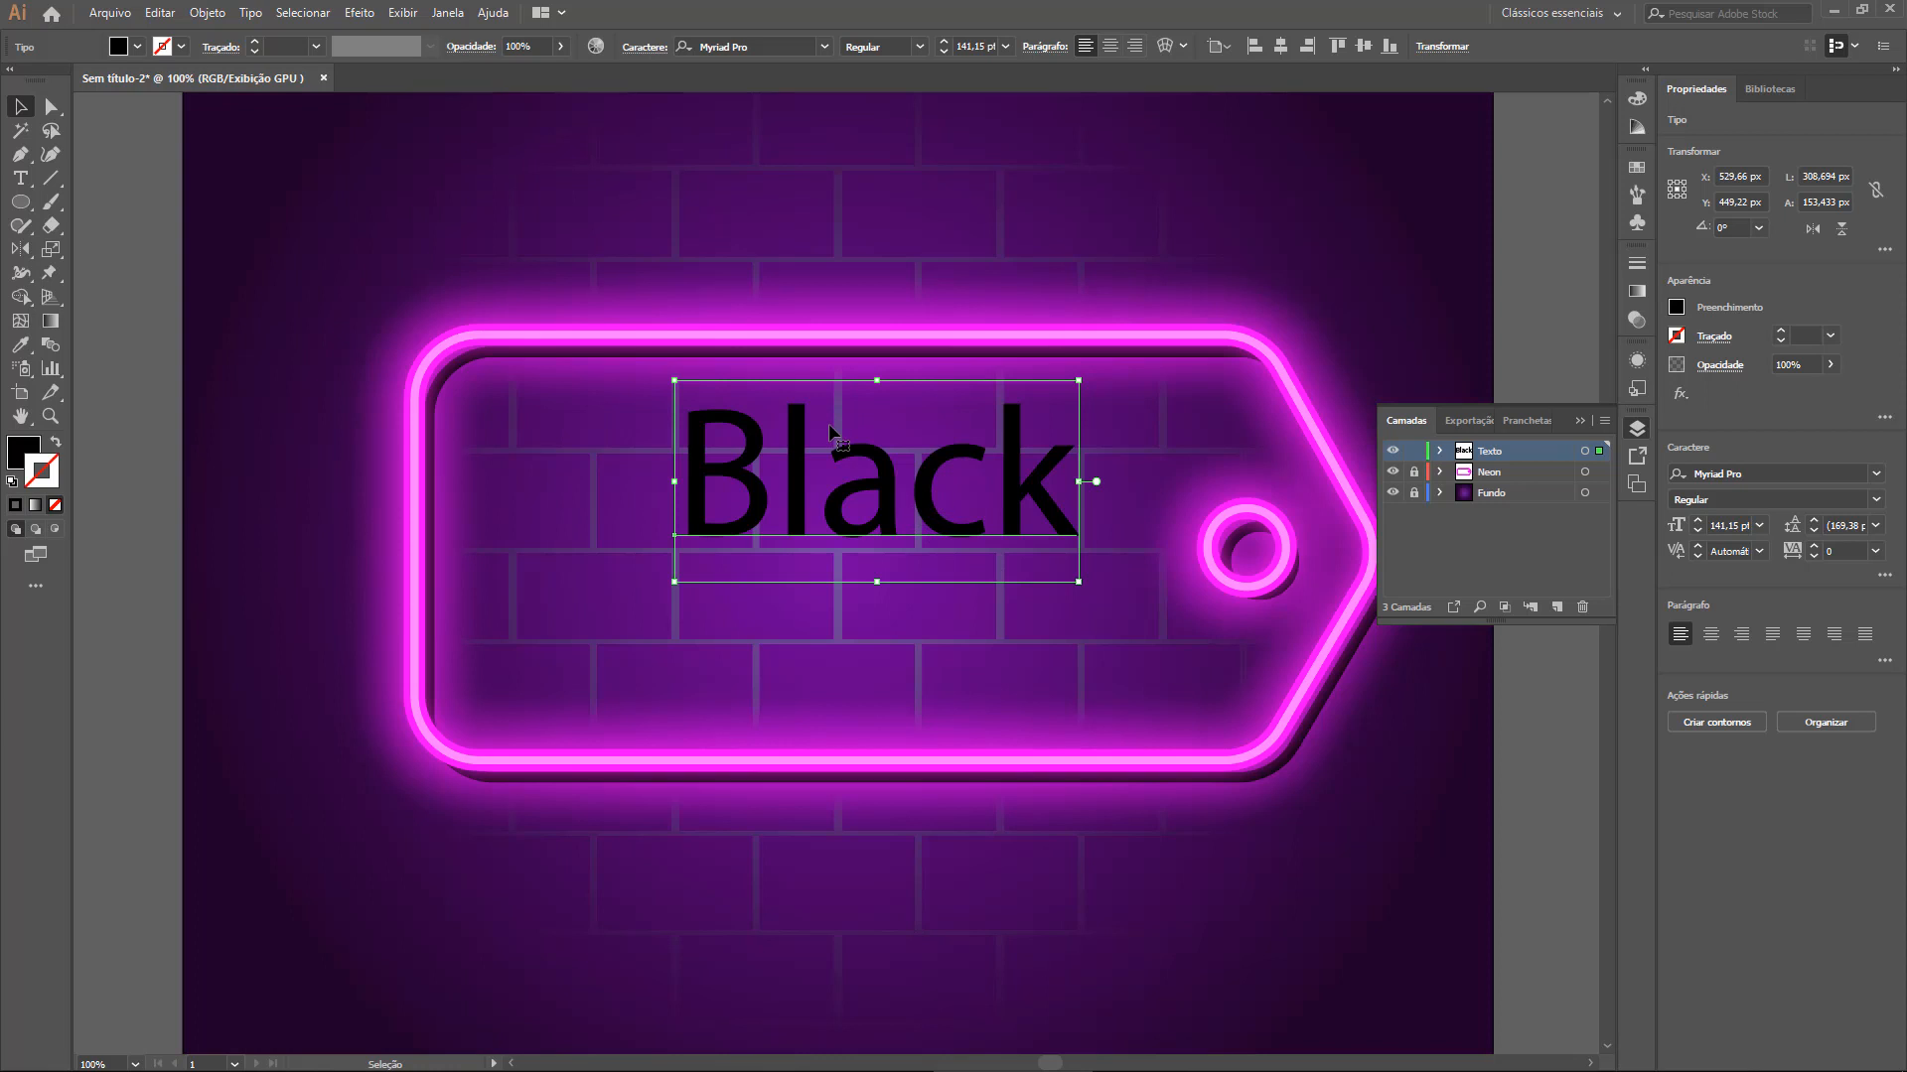
# Set the Black text's font to Yellowtail and move the word to about X 496 px, Y 451 px
pyautogui.click(766, 43)
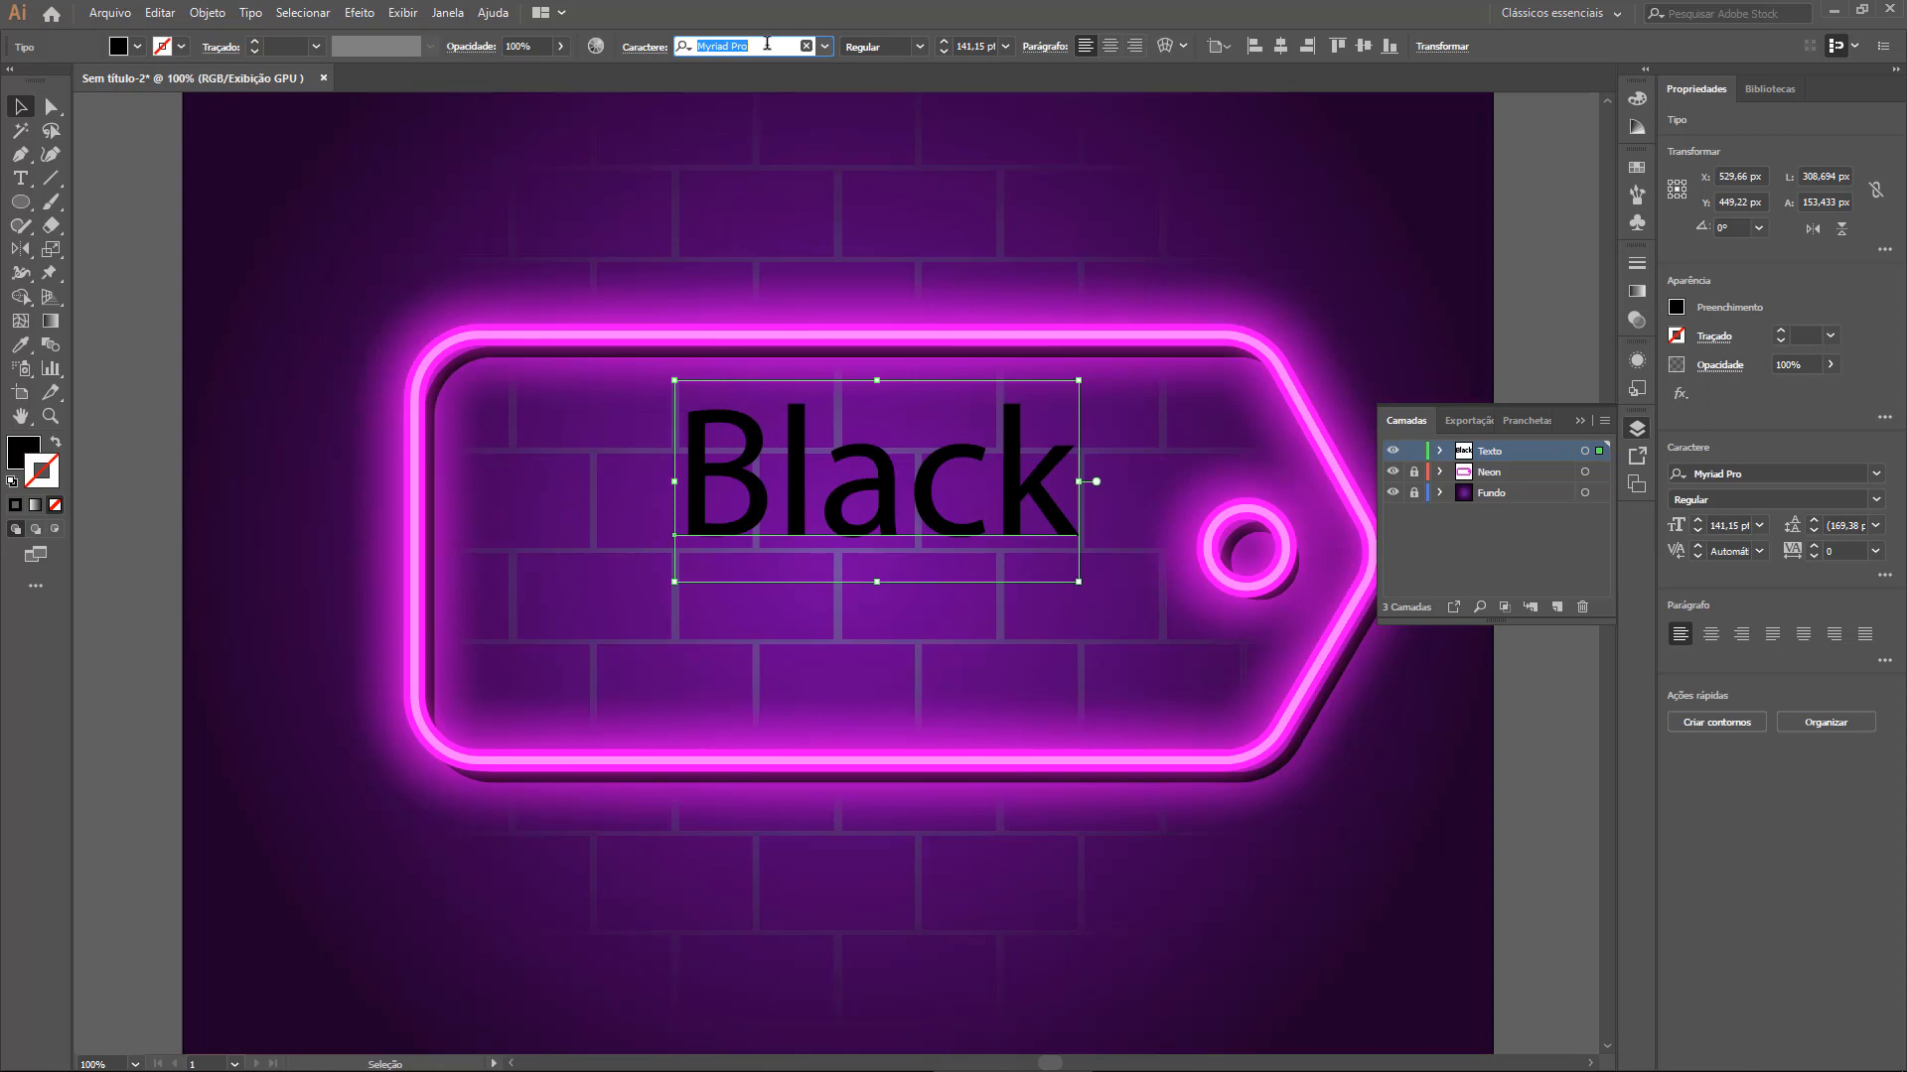
pyautogui.write('yelow')
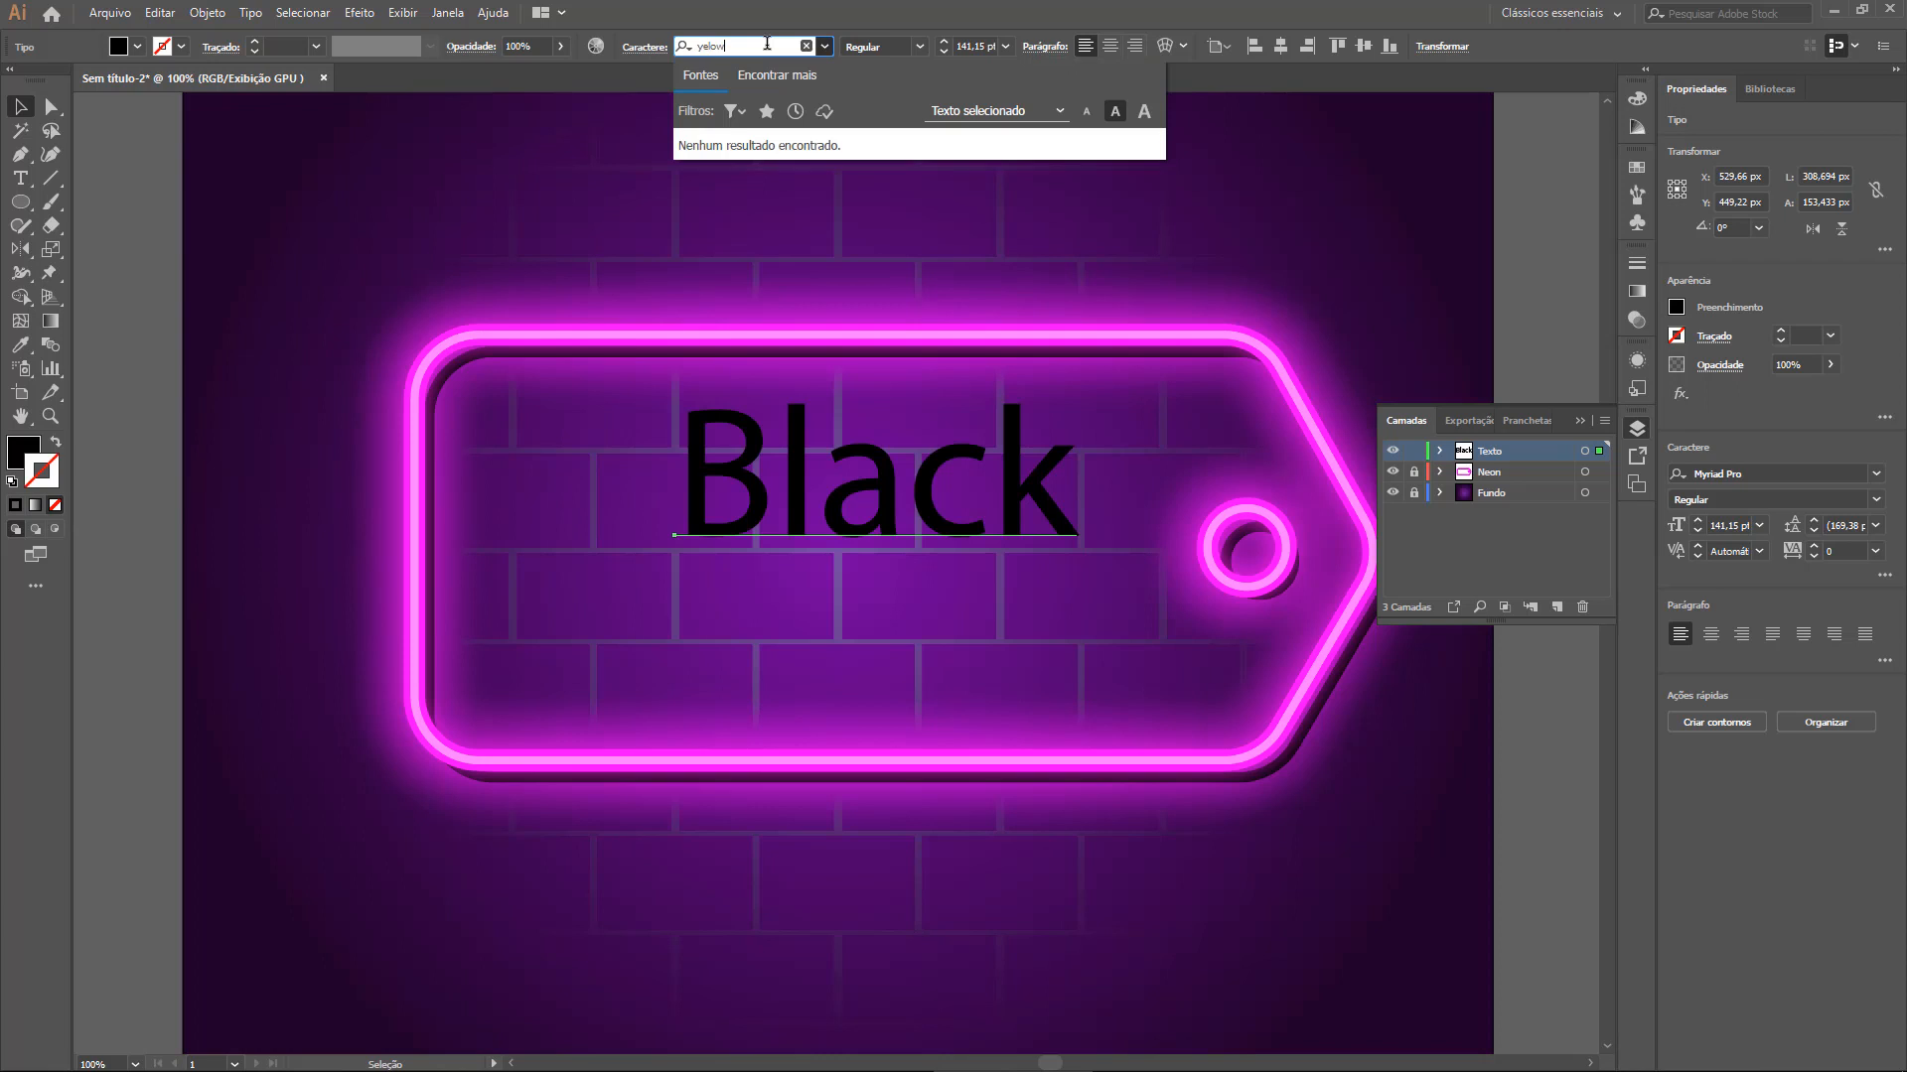
pyautogui.press('BackSpace')
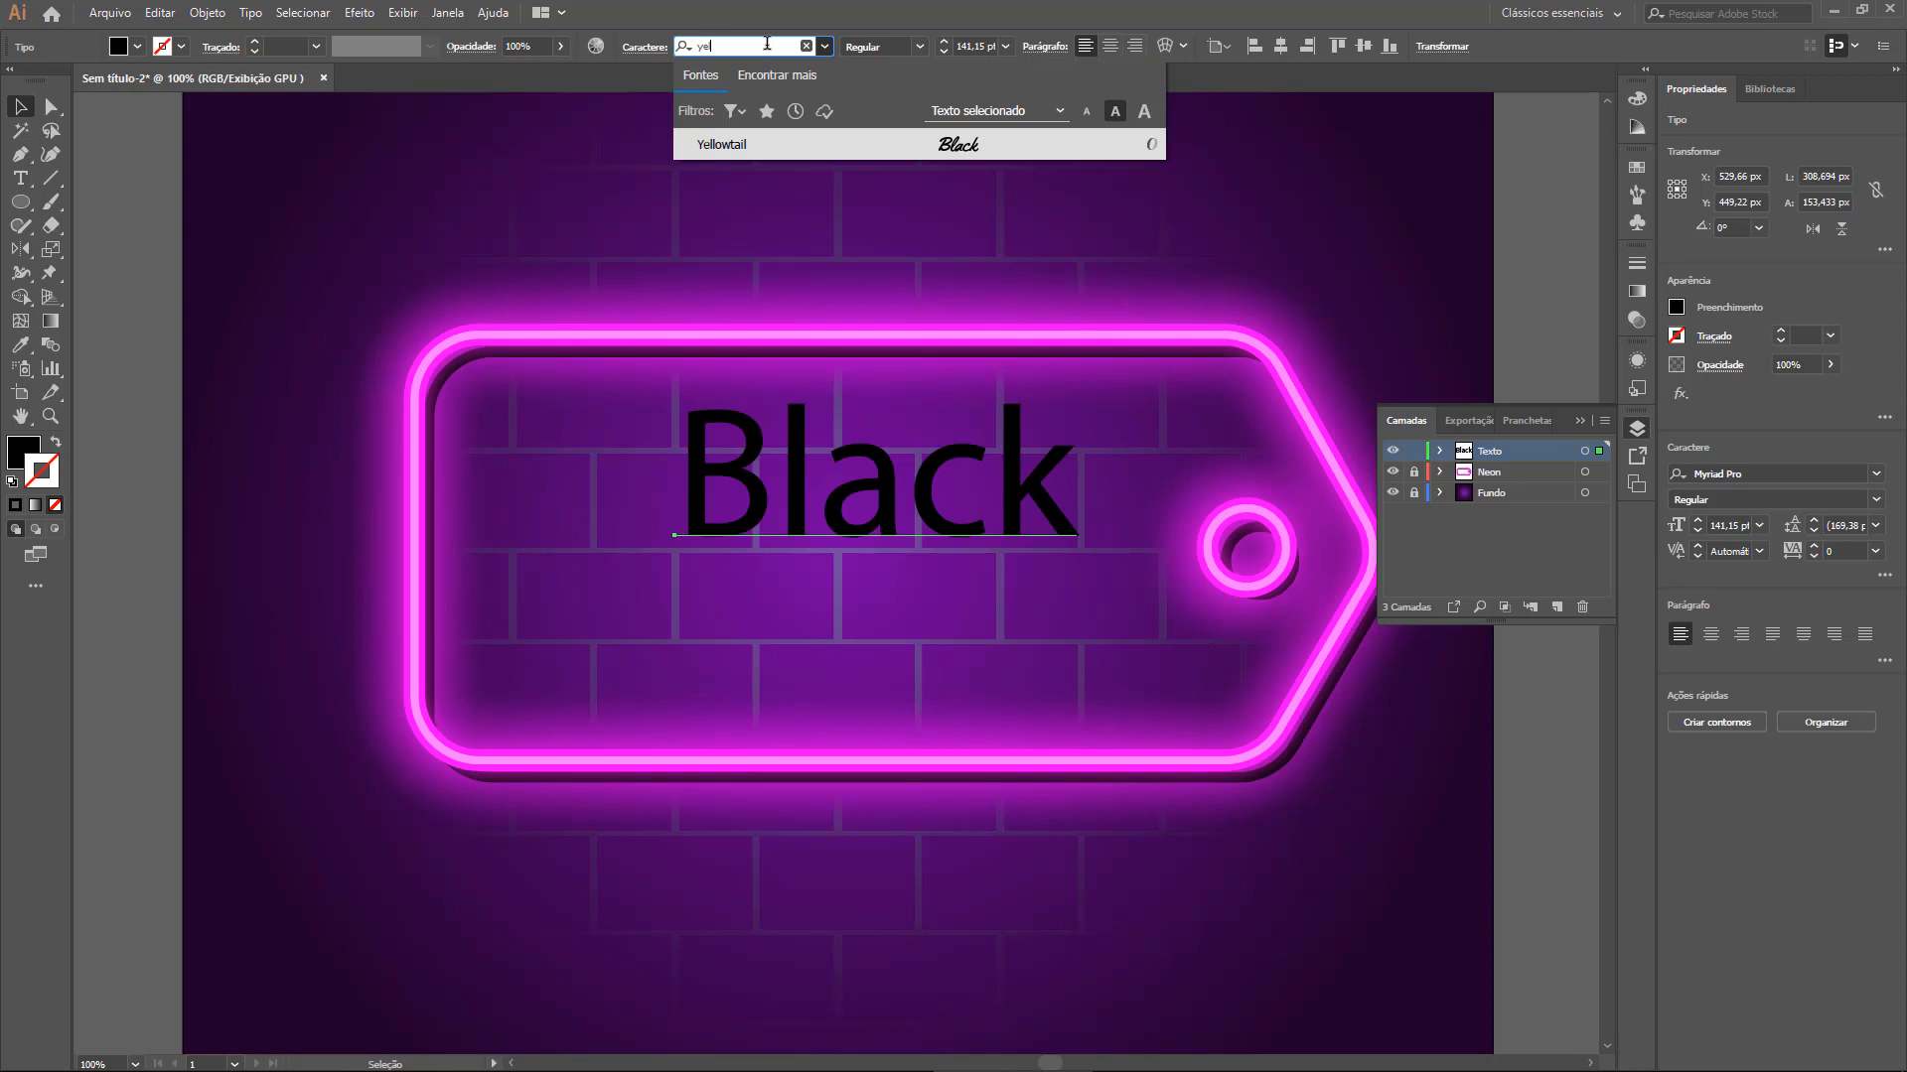
pyautogui.click(755, 144)
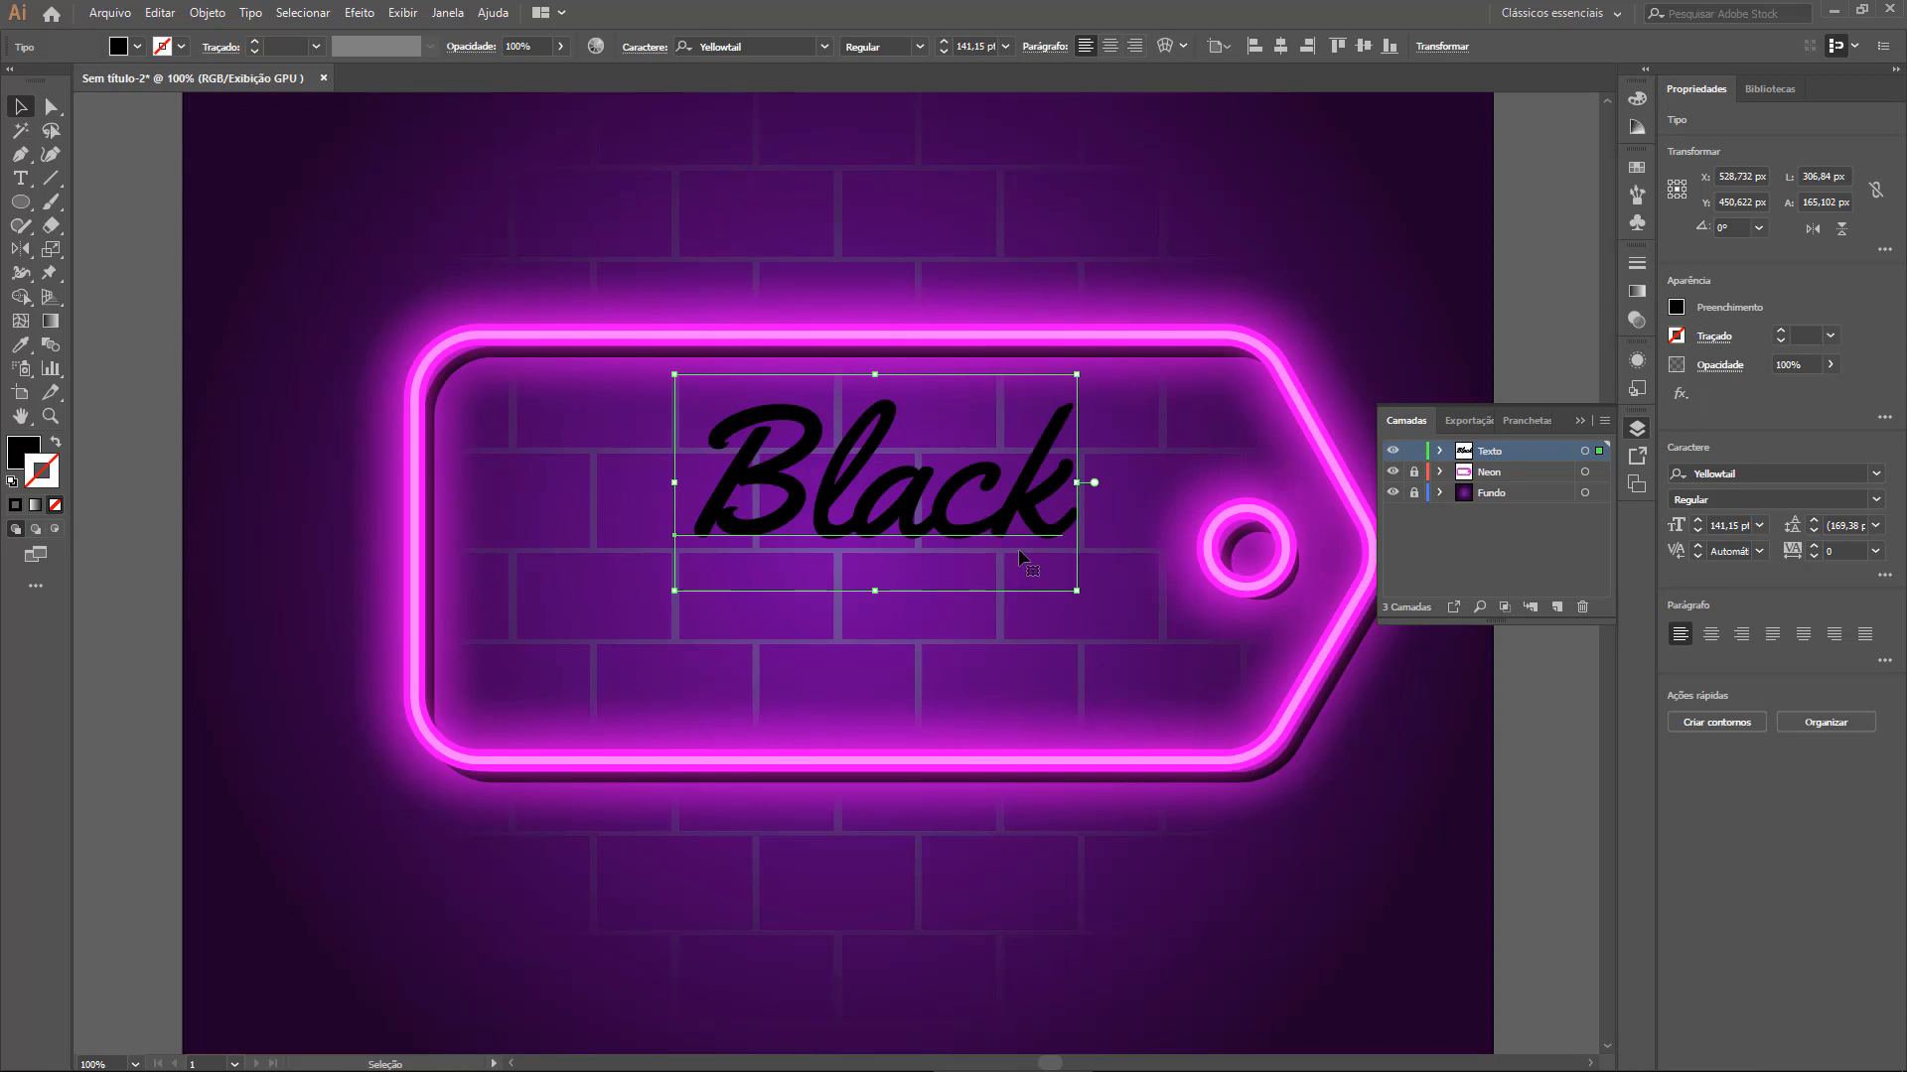
pyautogui.moveTo(1008, 526); pyautogui.dragTo(947, 484)
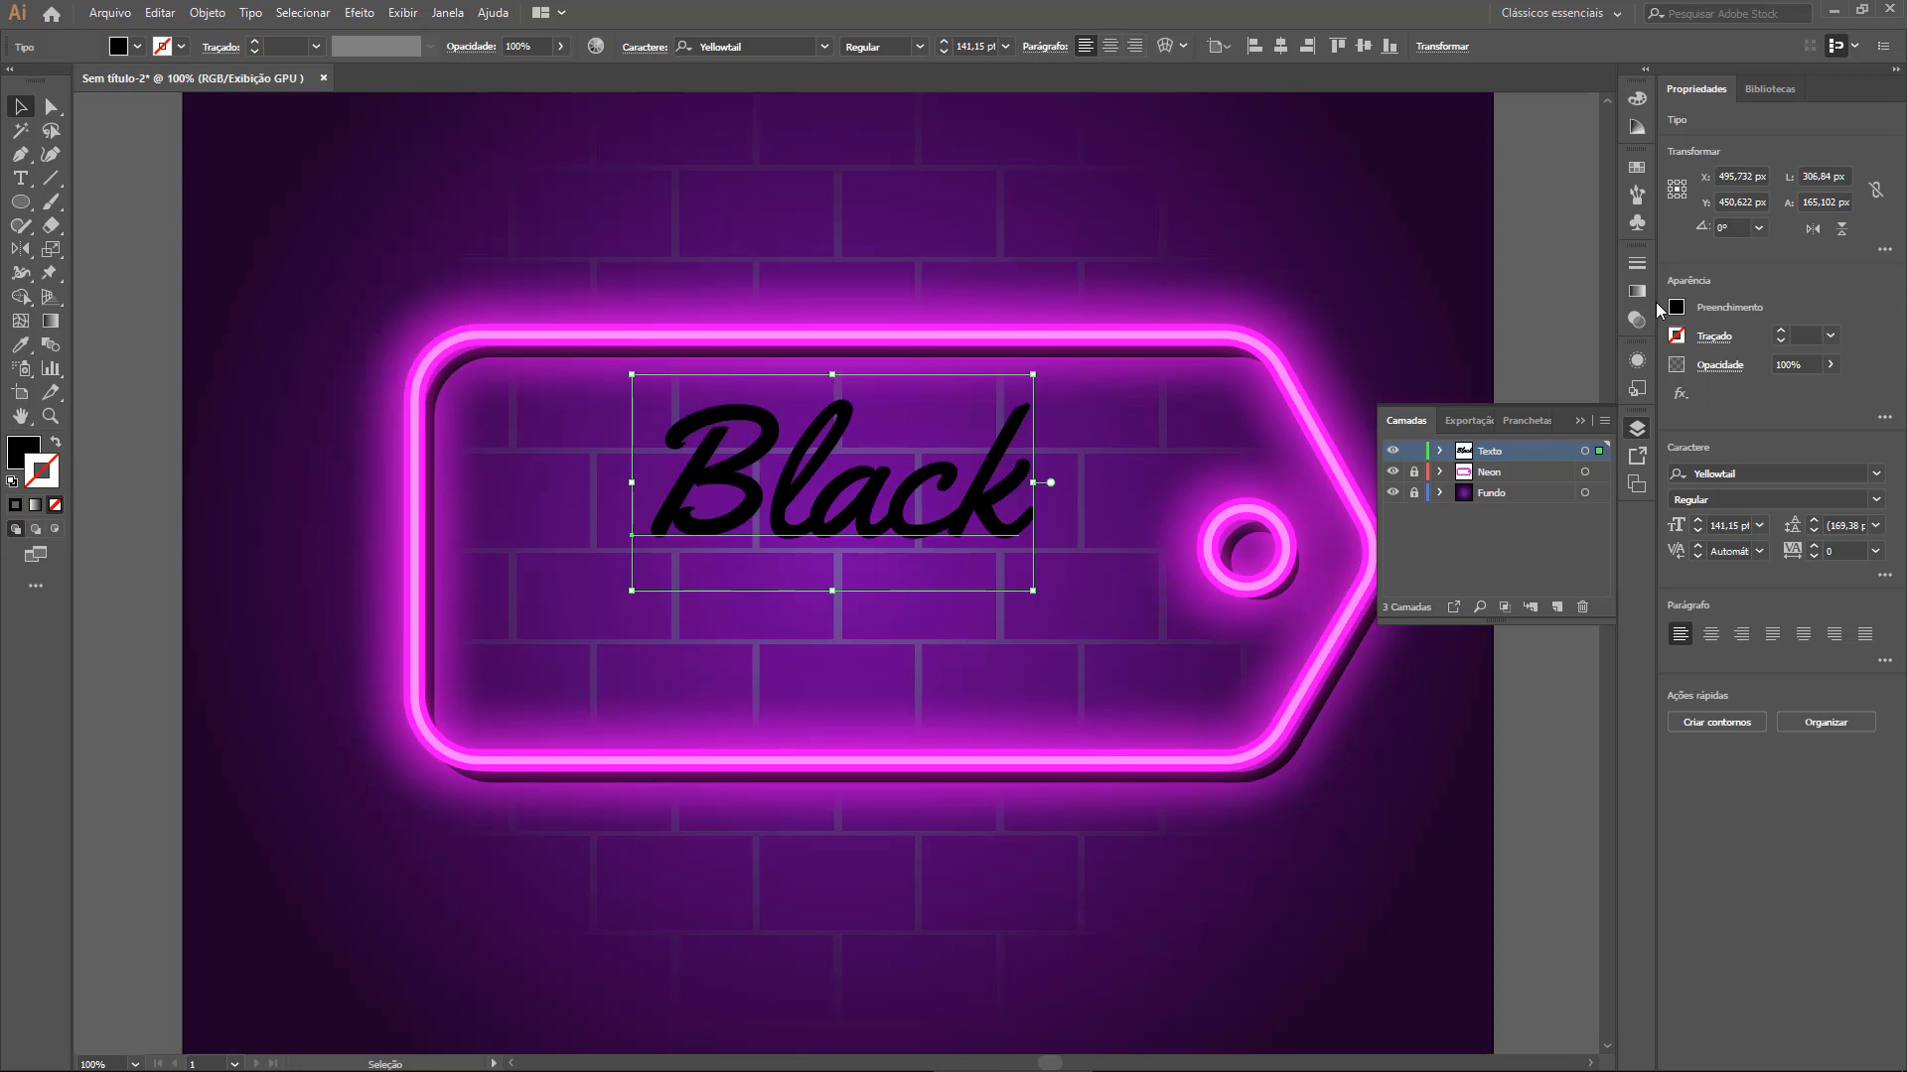
# Apply the saved magenta neon graphic style to the Black text
pyautogui.click(1637, 198)
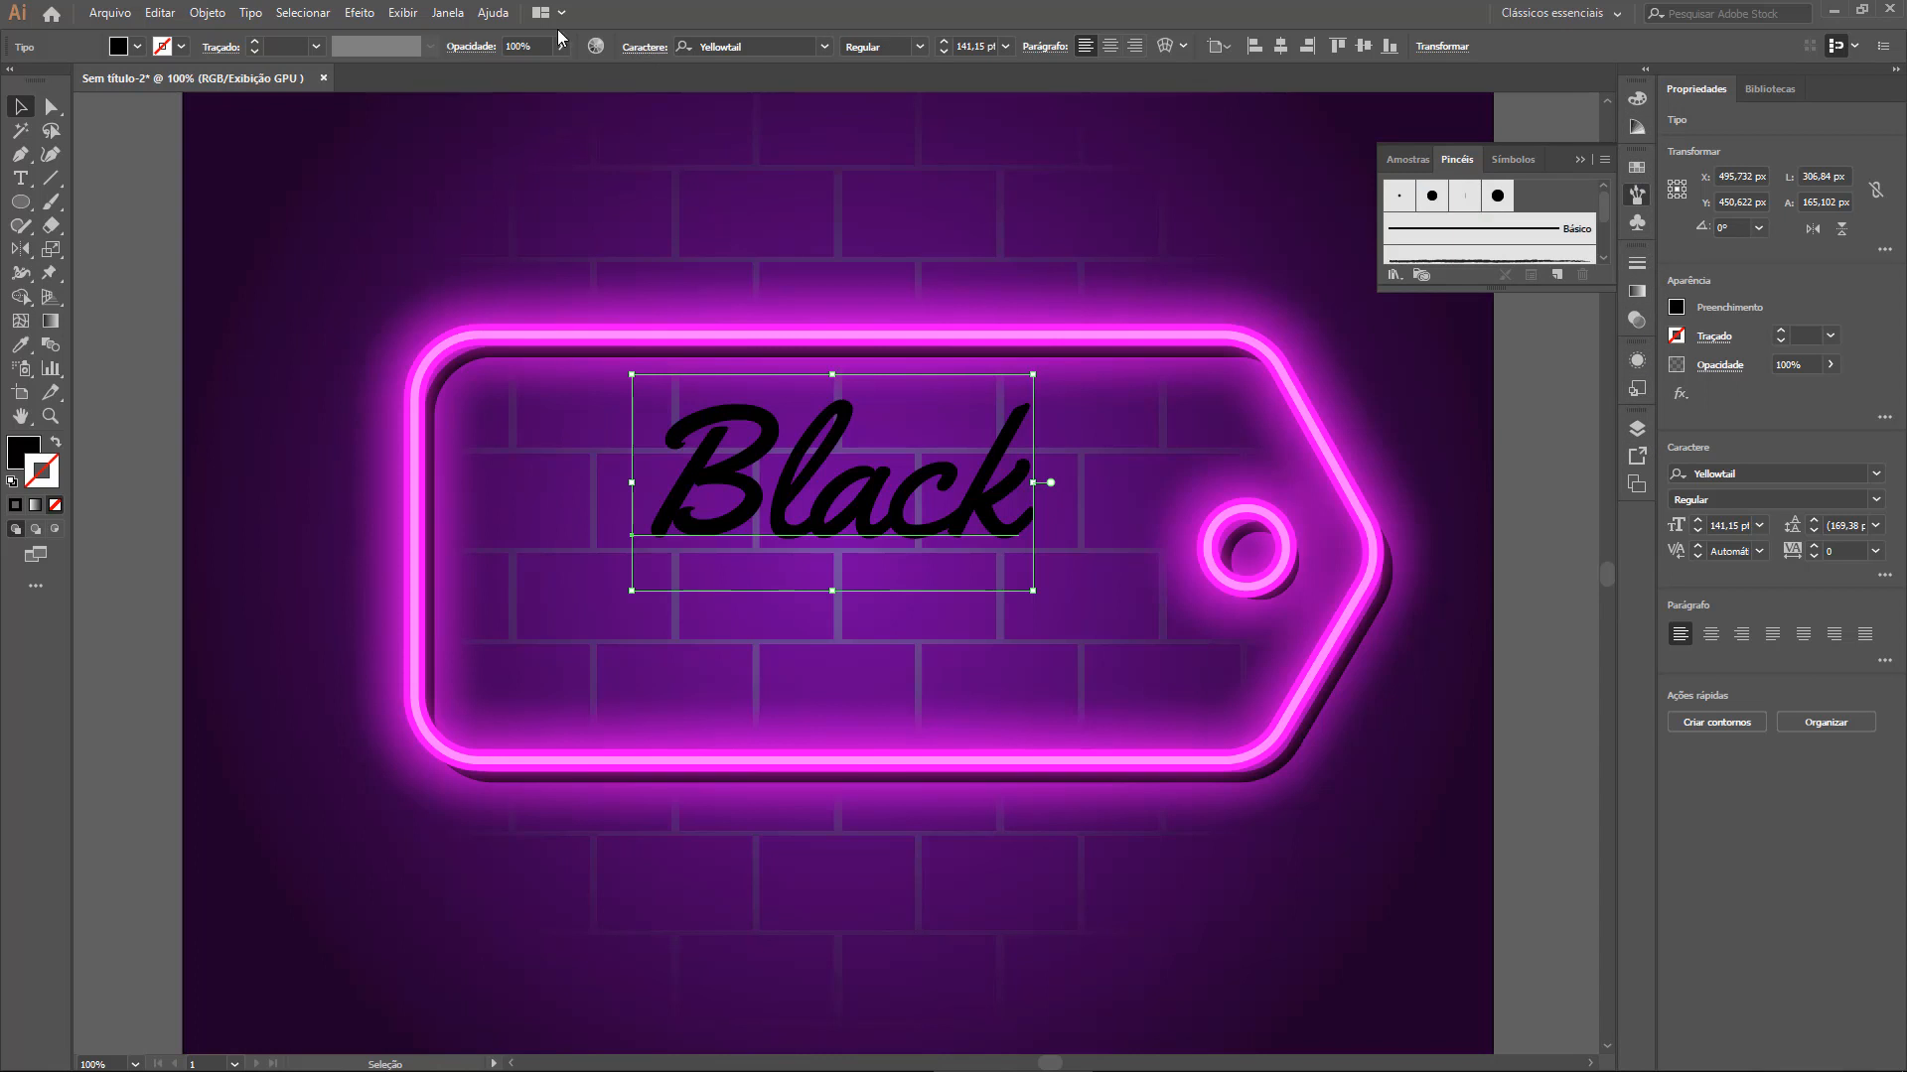
pyautogui.click(447, 12)
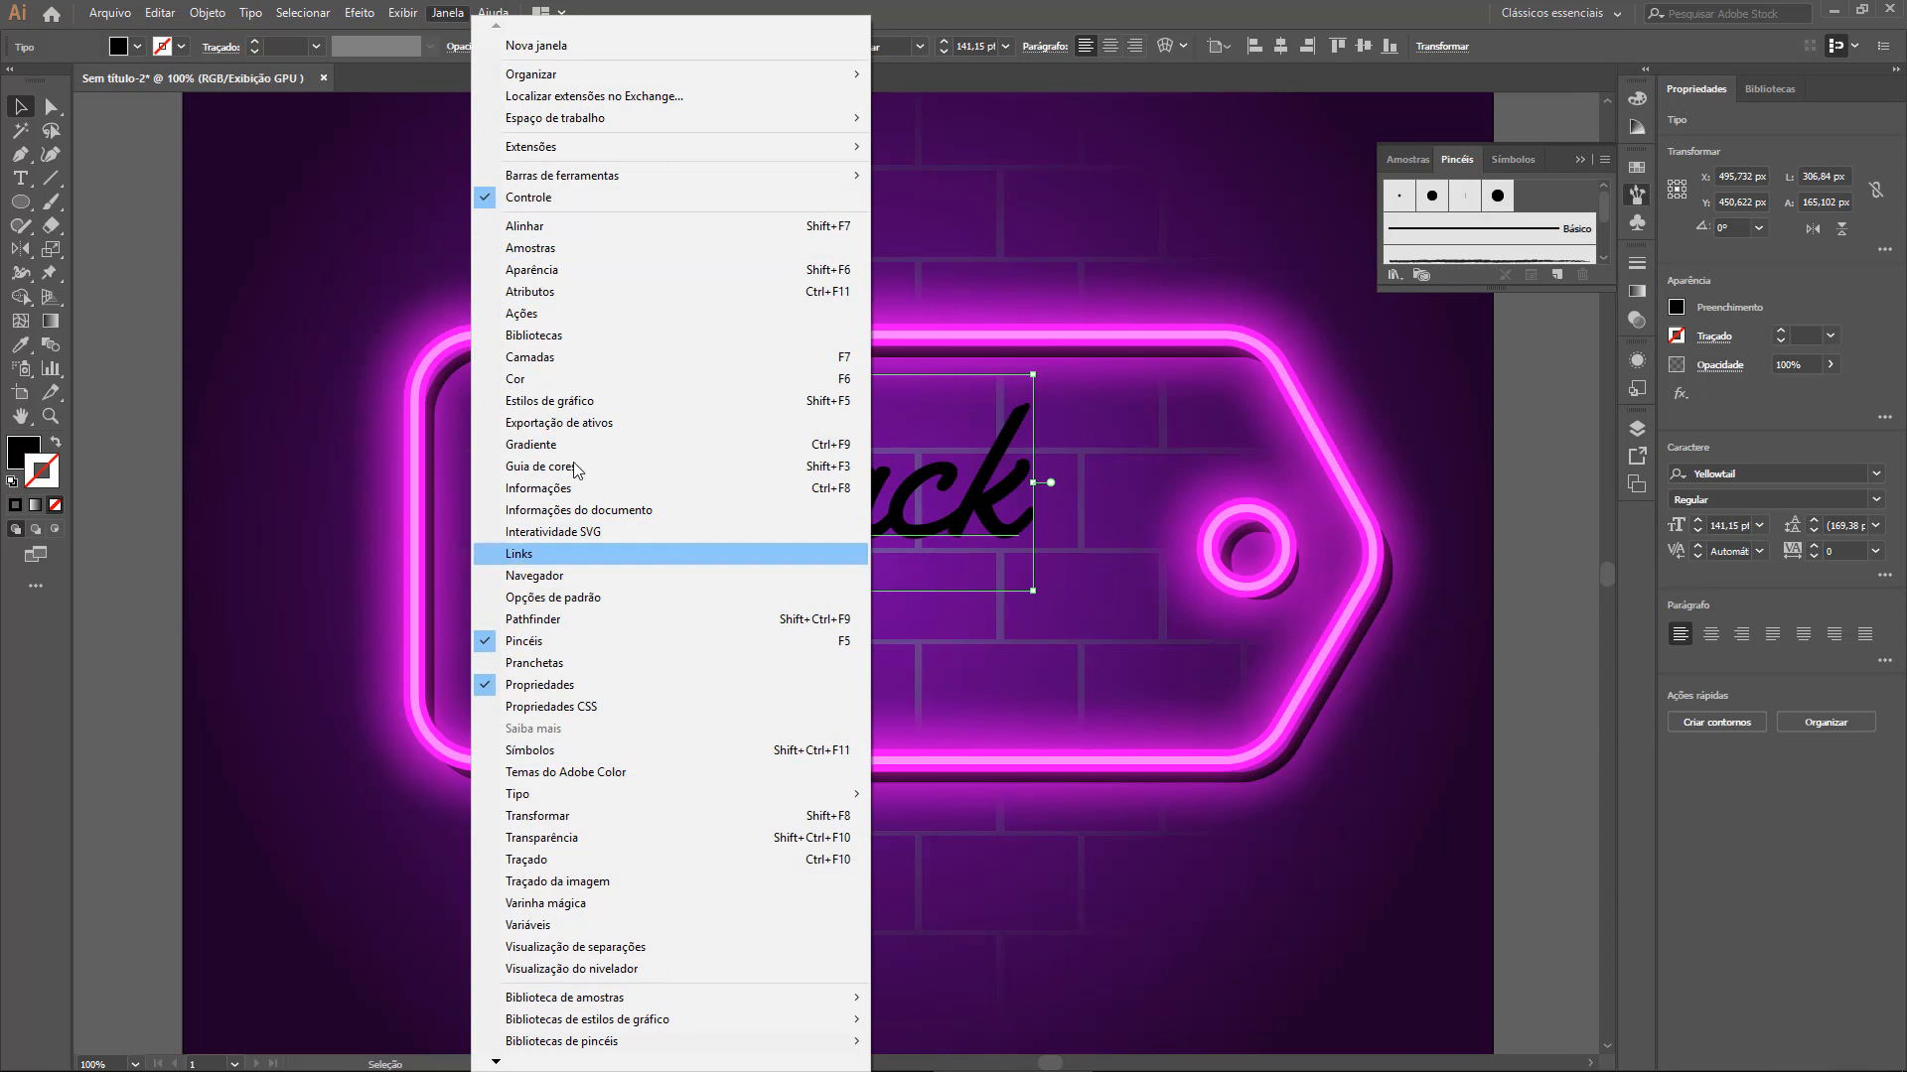
pyautogui.click(568, 401)
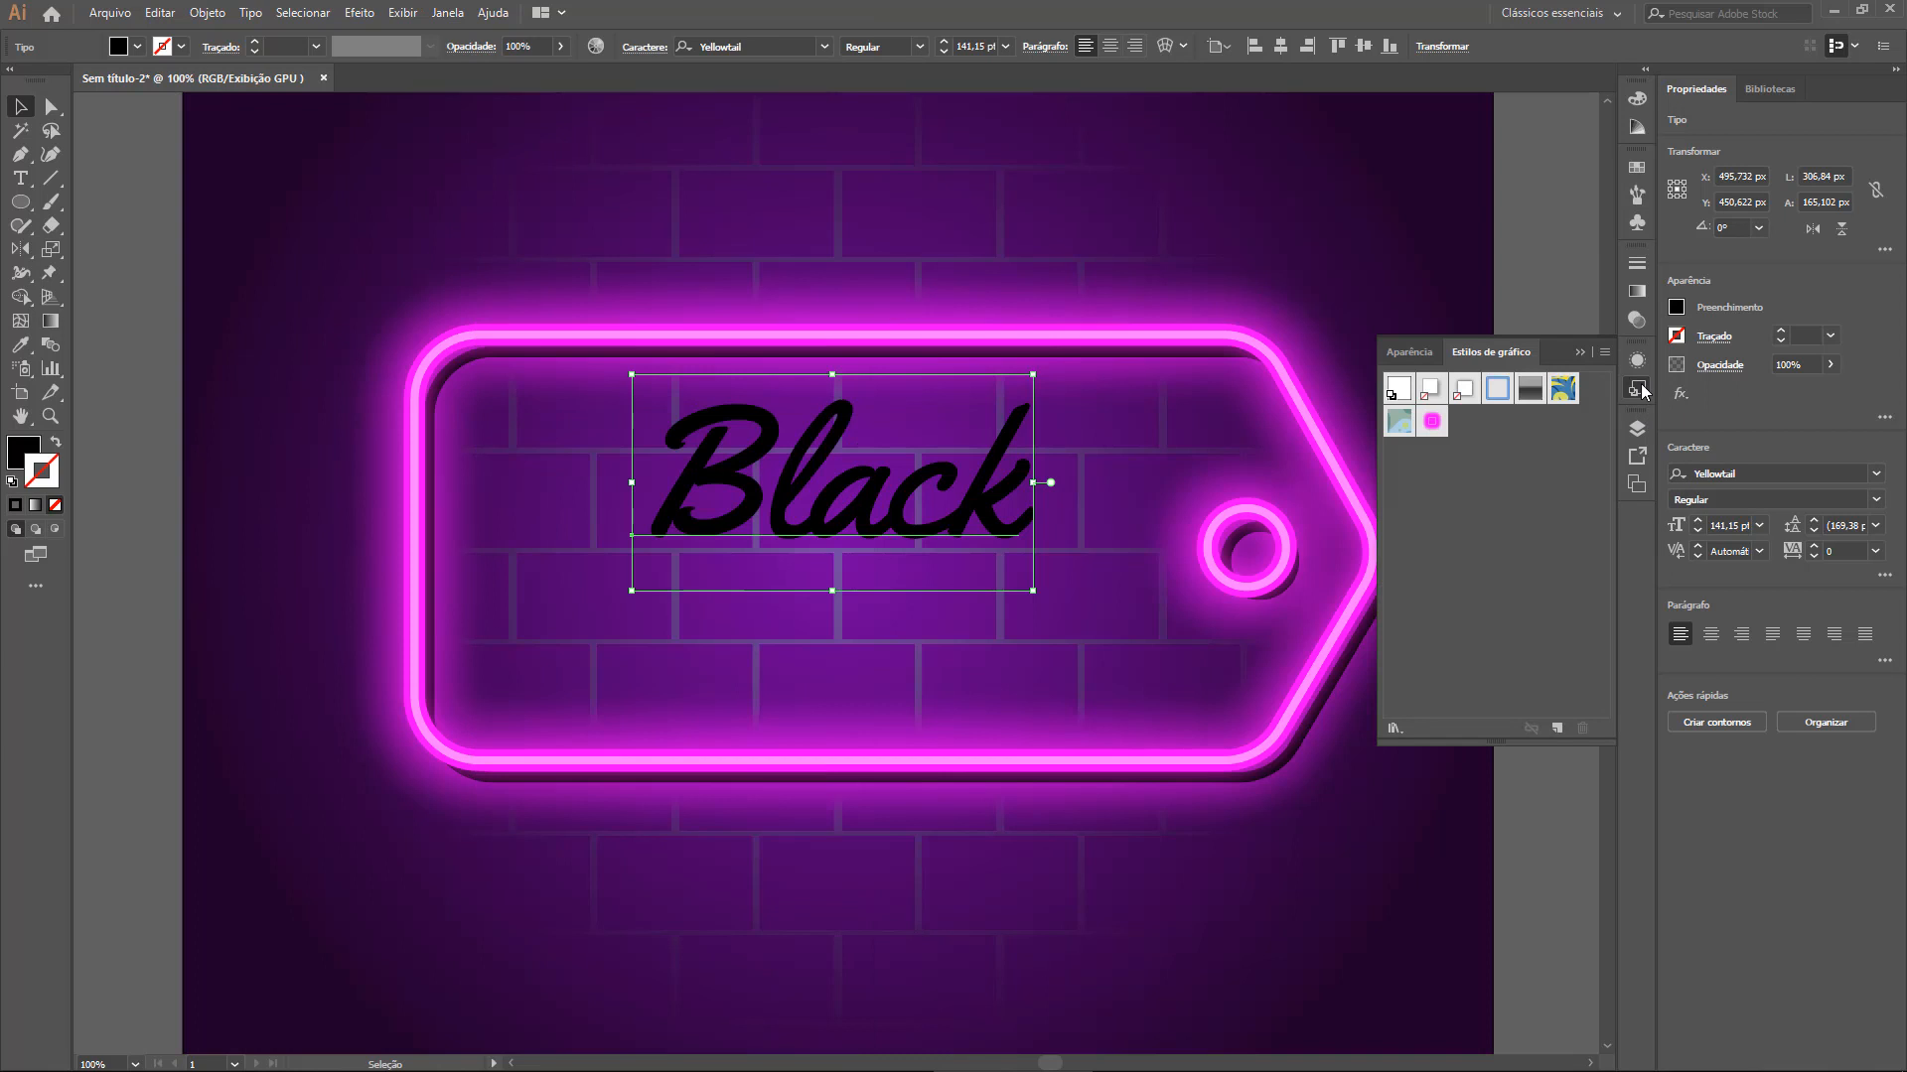
pyautogui.click(1431, 421)
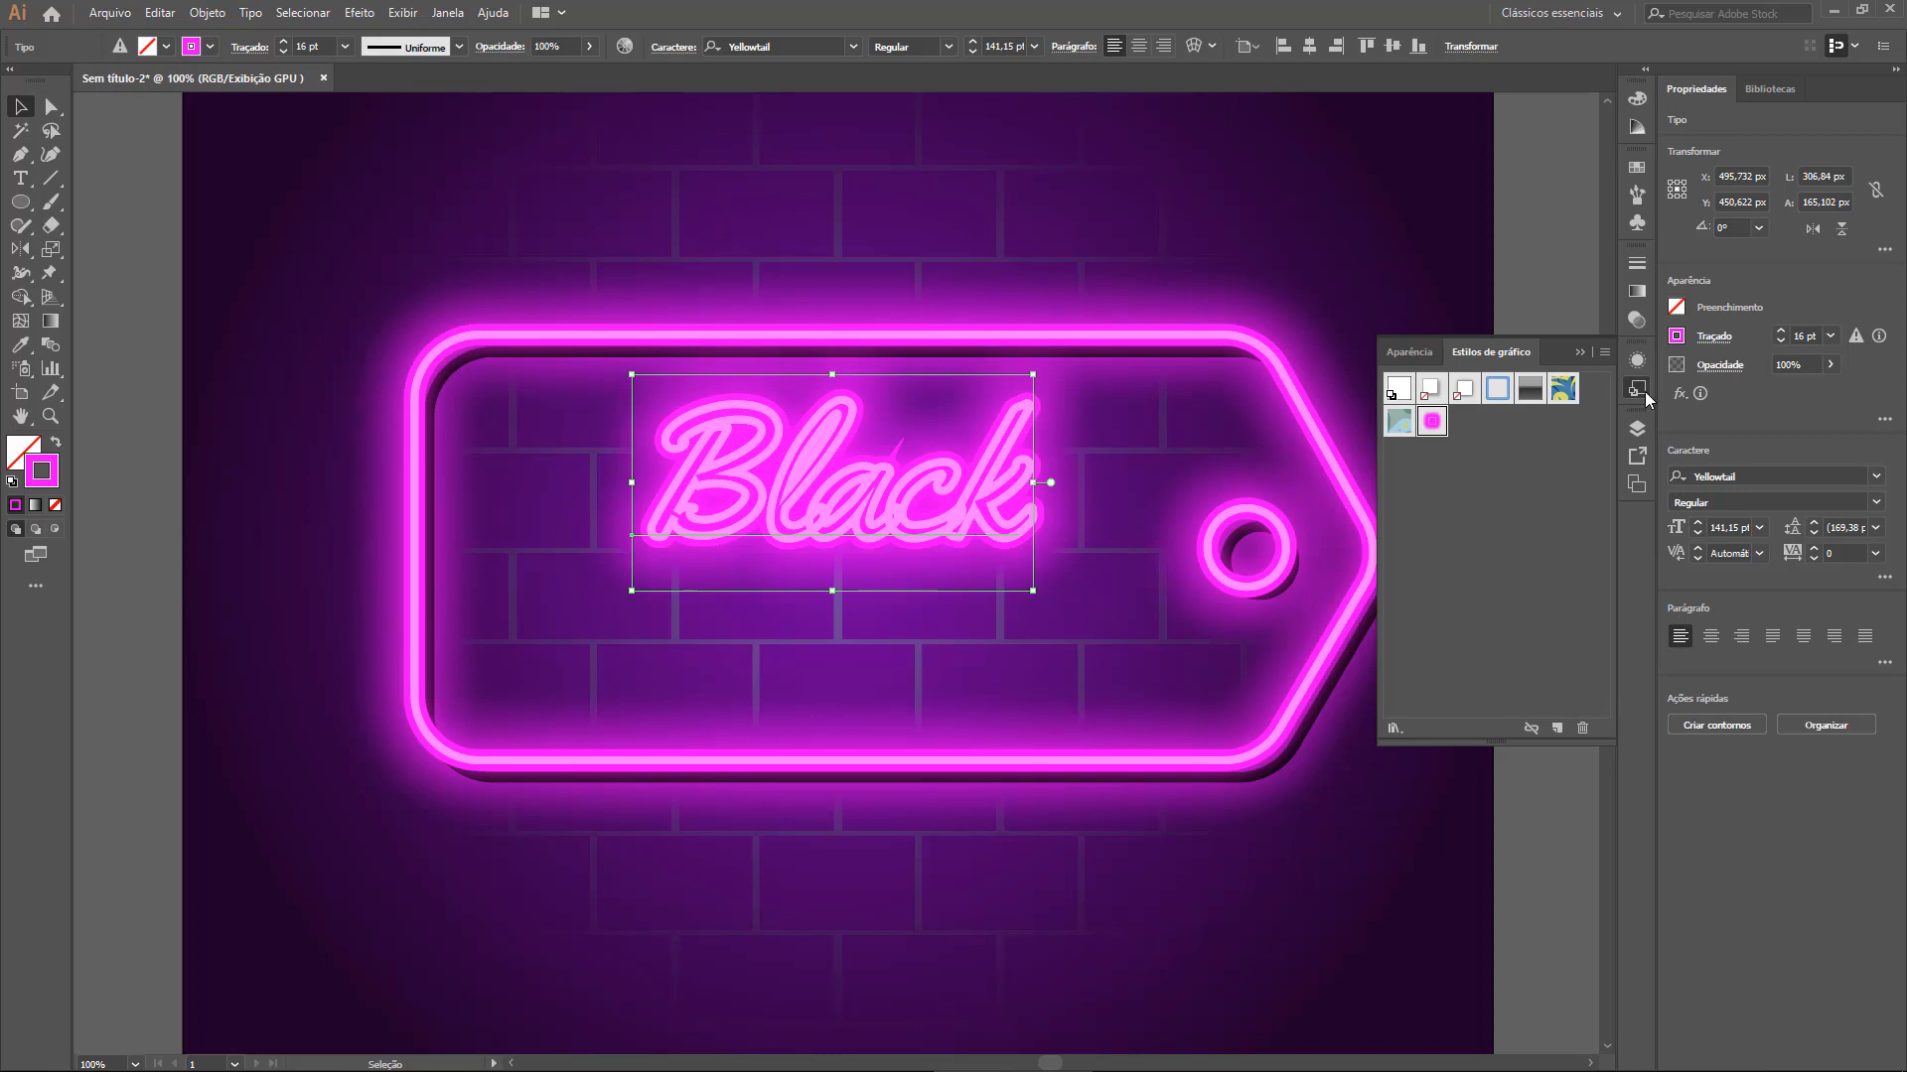
# Delete the light pink 6 pt stroke from the Black text's appearance, keeping the 16 pt magenta stroke
pyautogui.click(1637, 359)
pyautogui.click(1494, 409)
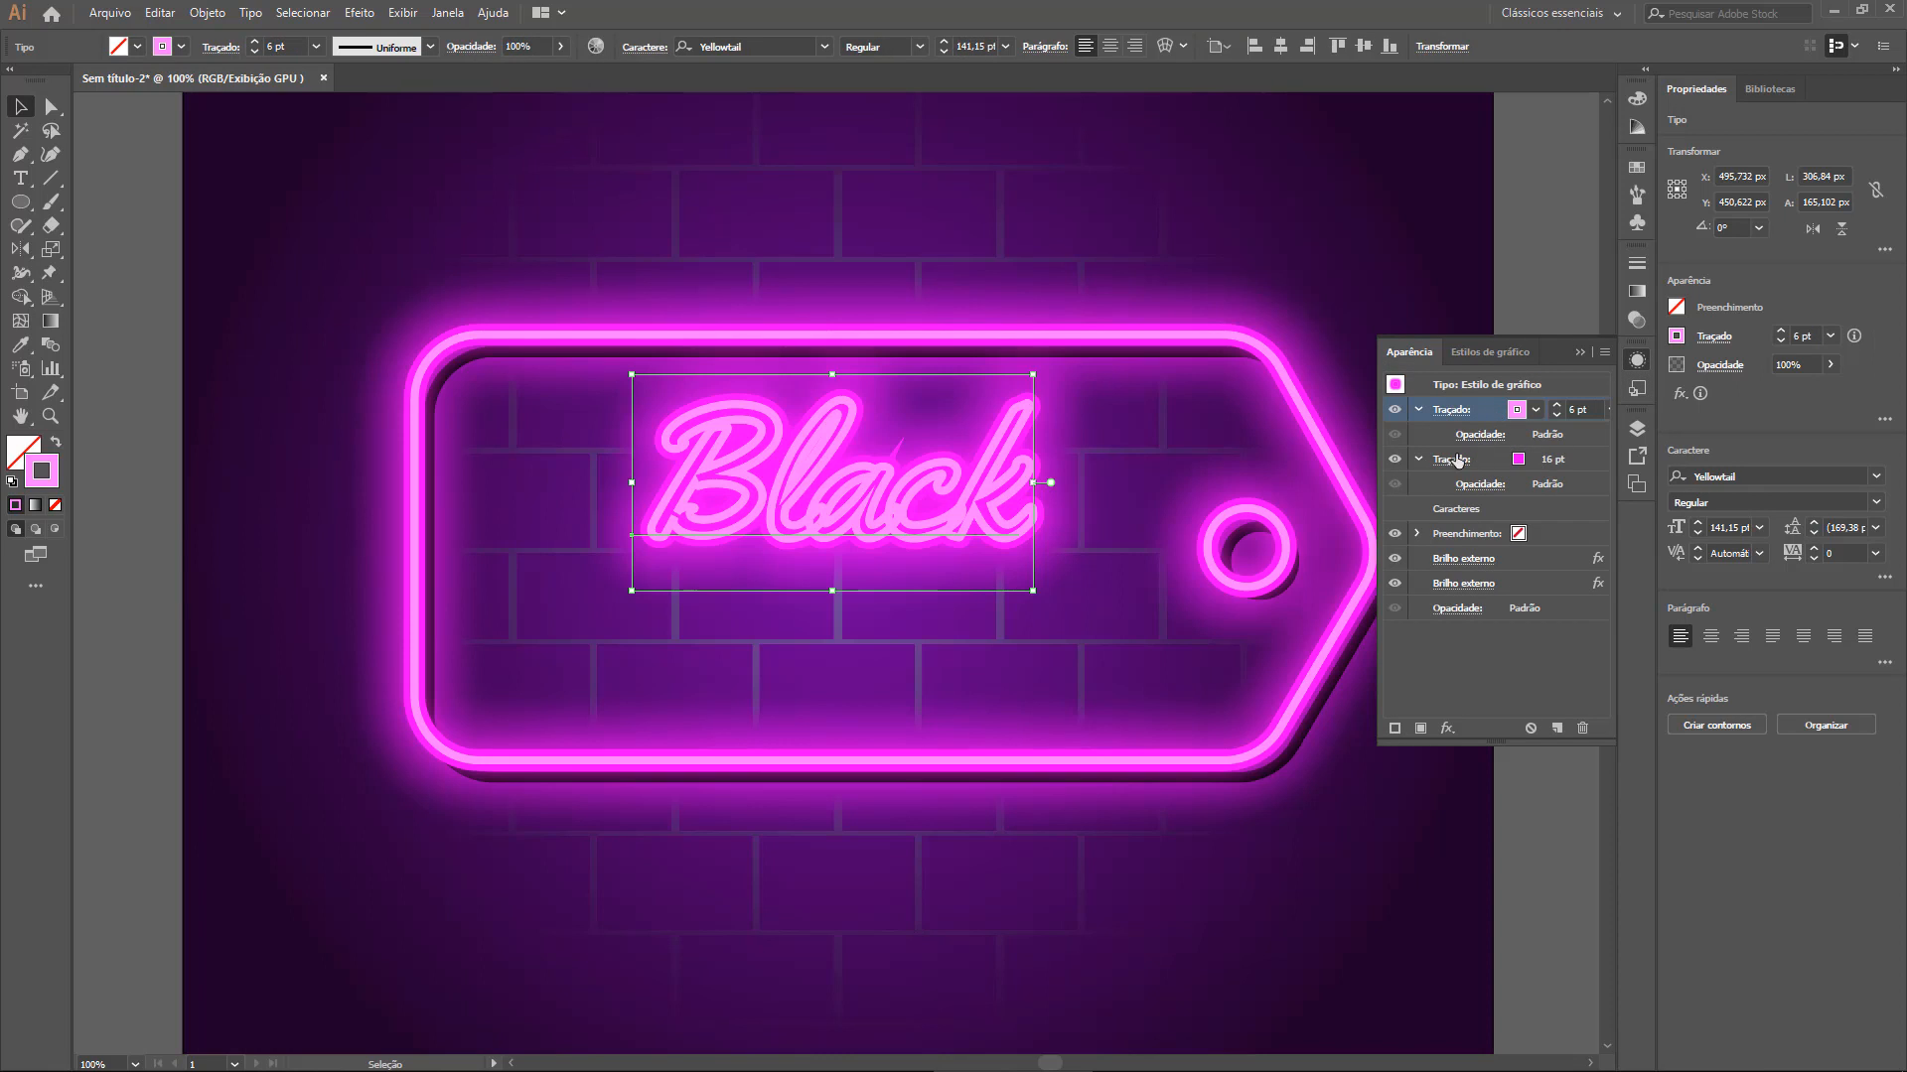
pyautogui.click(1580, 727)
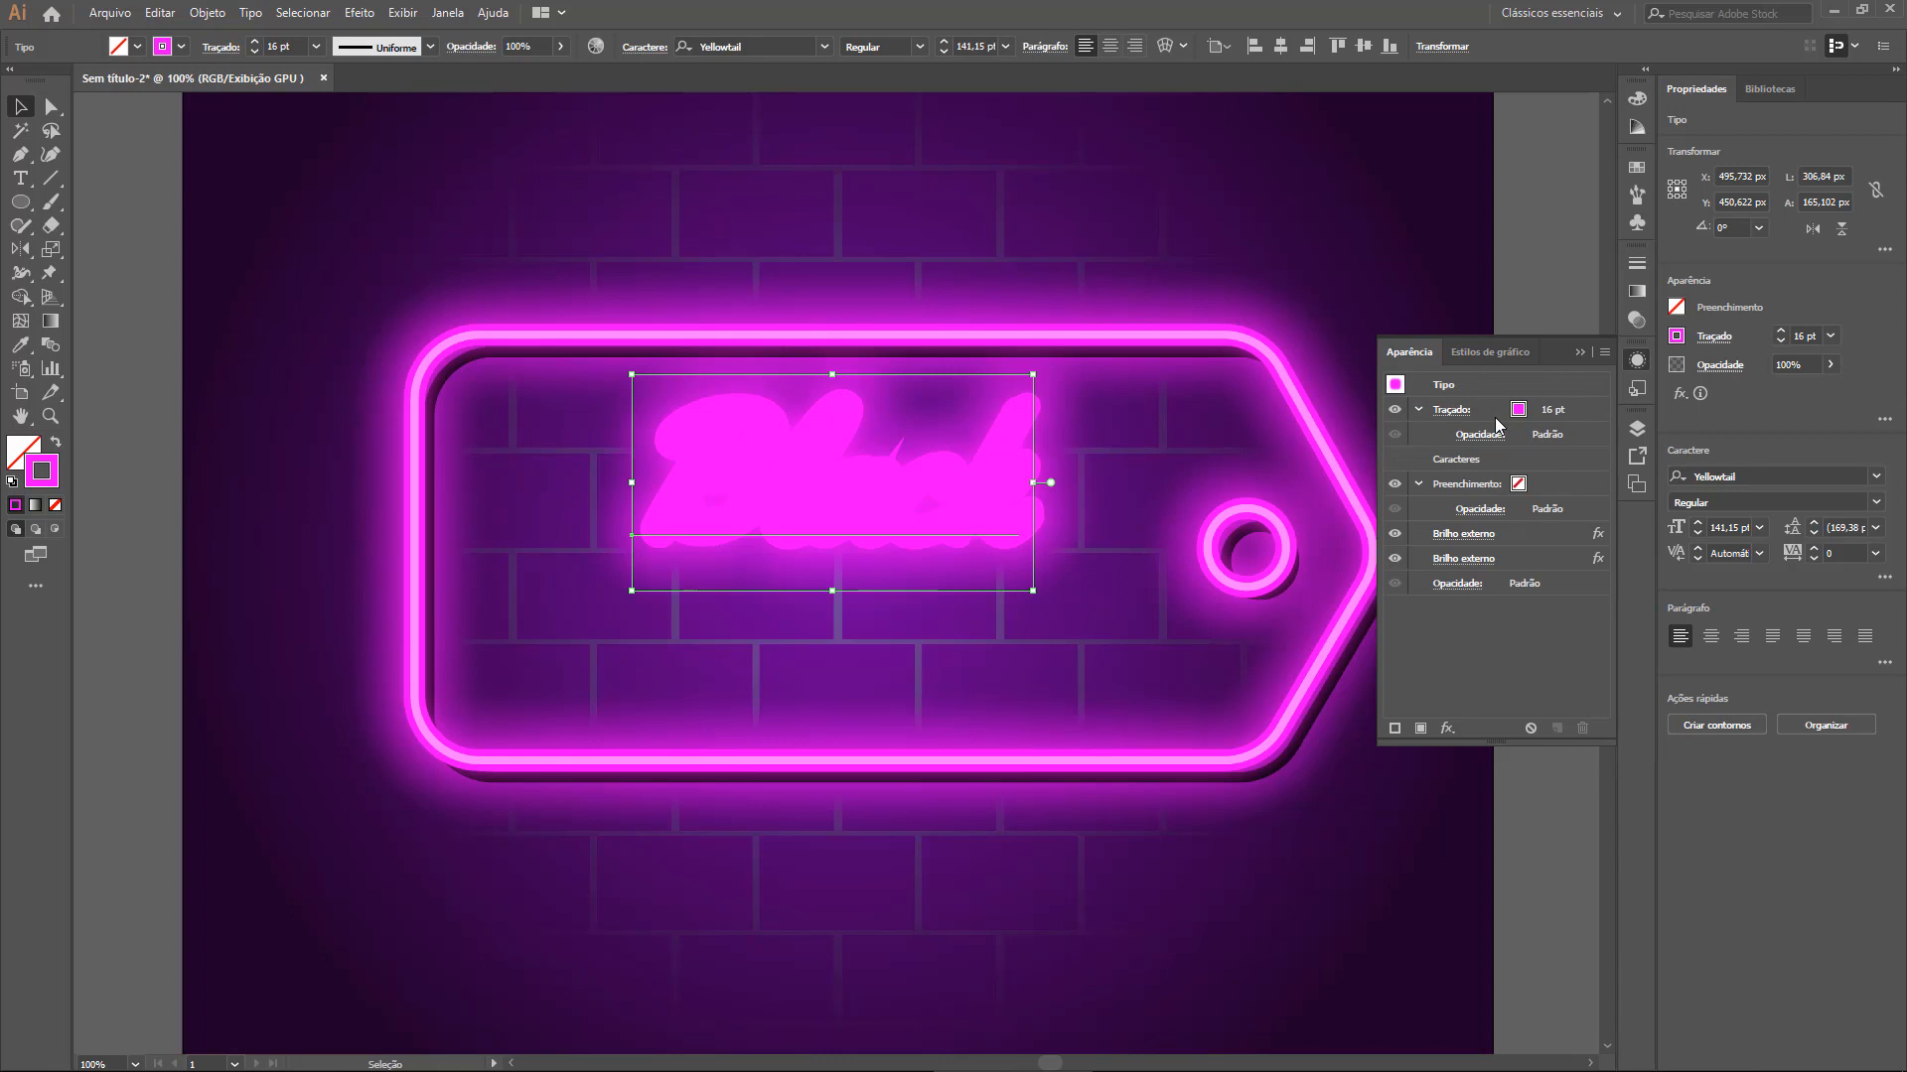
pyautogui.hotkey('ctrl', 'z')
pyautogui.click(1495, 464)
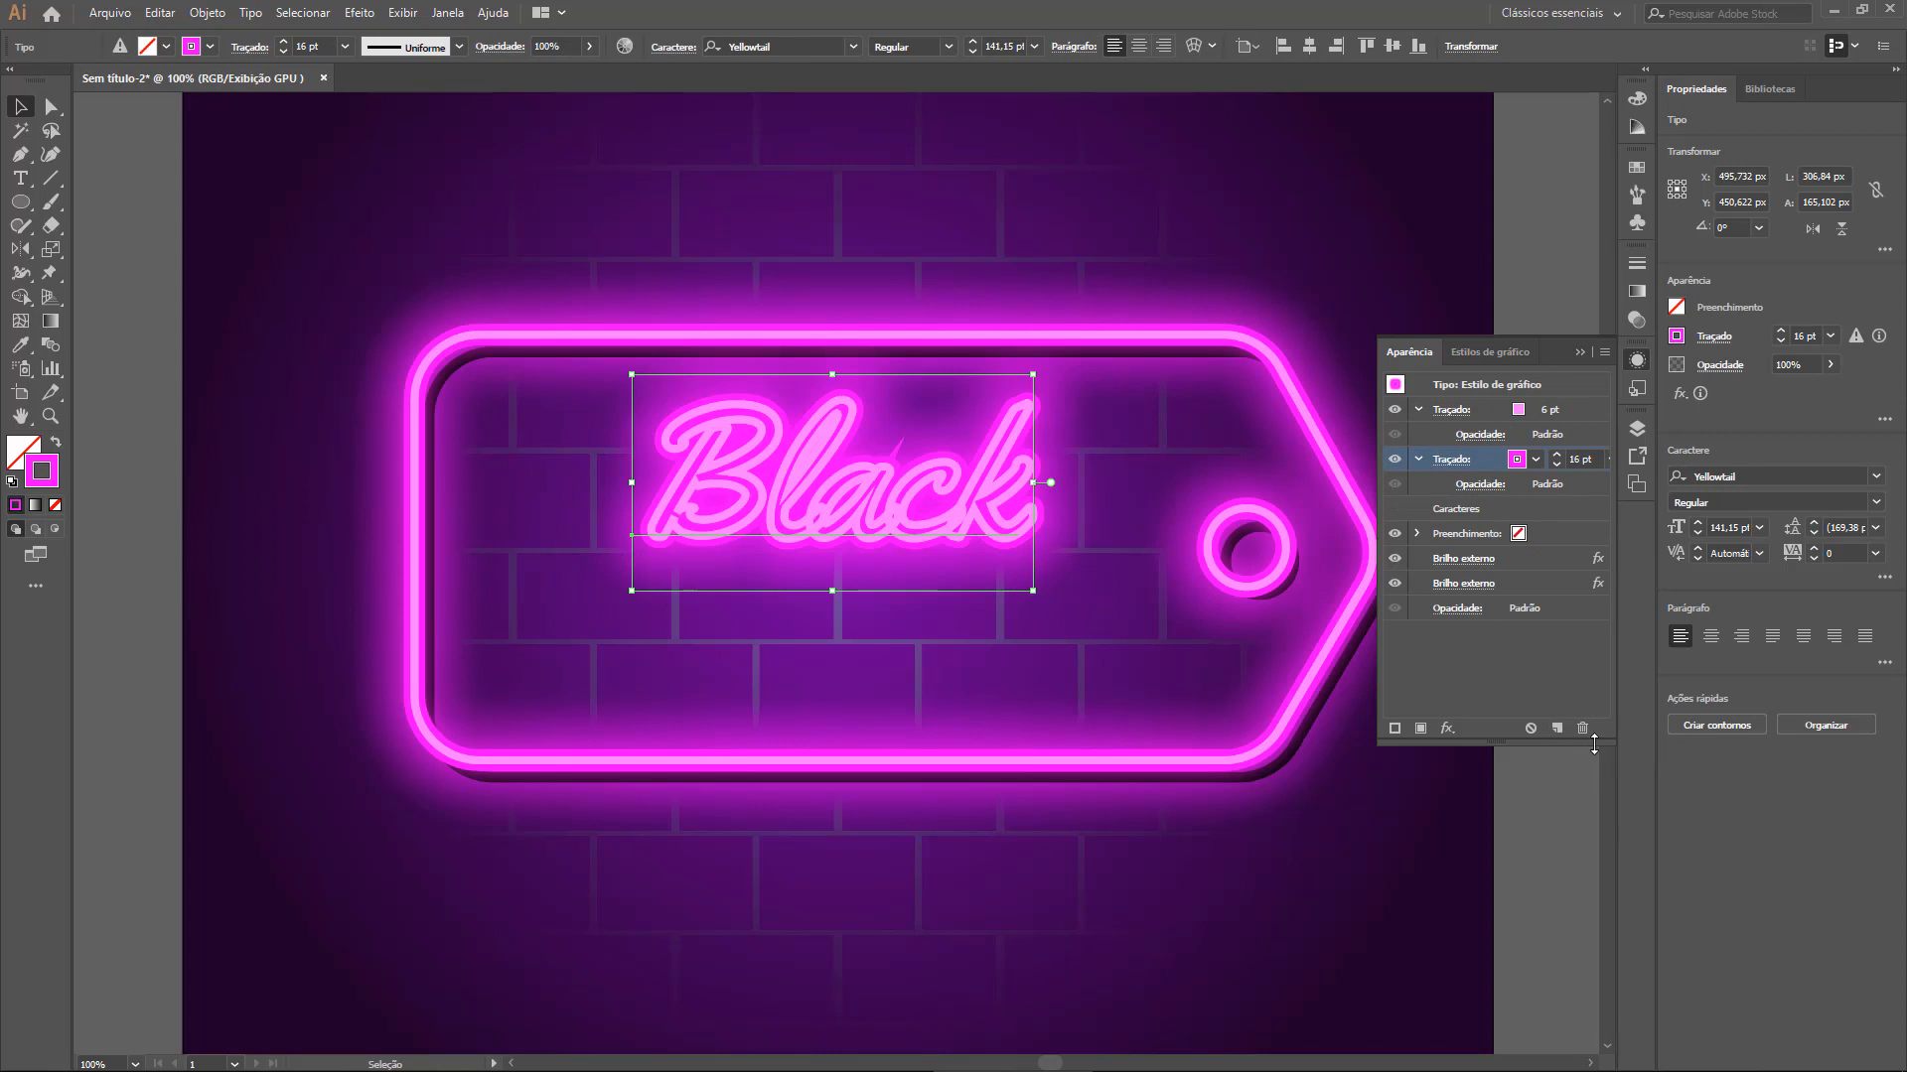
pyautogui.click(1487, 416)
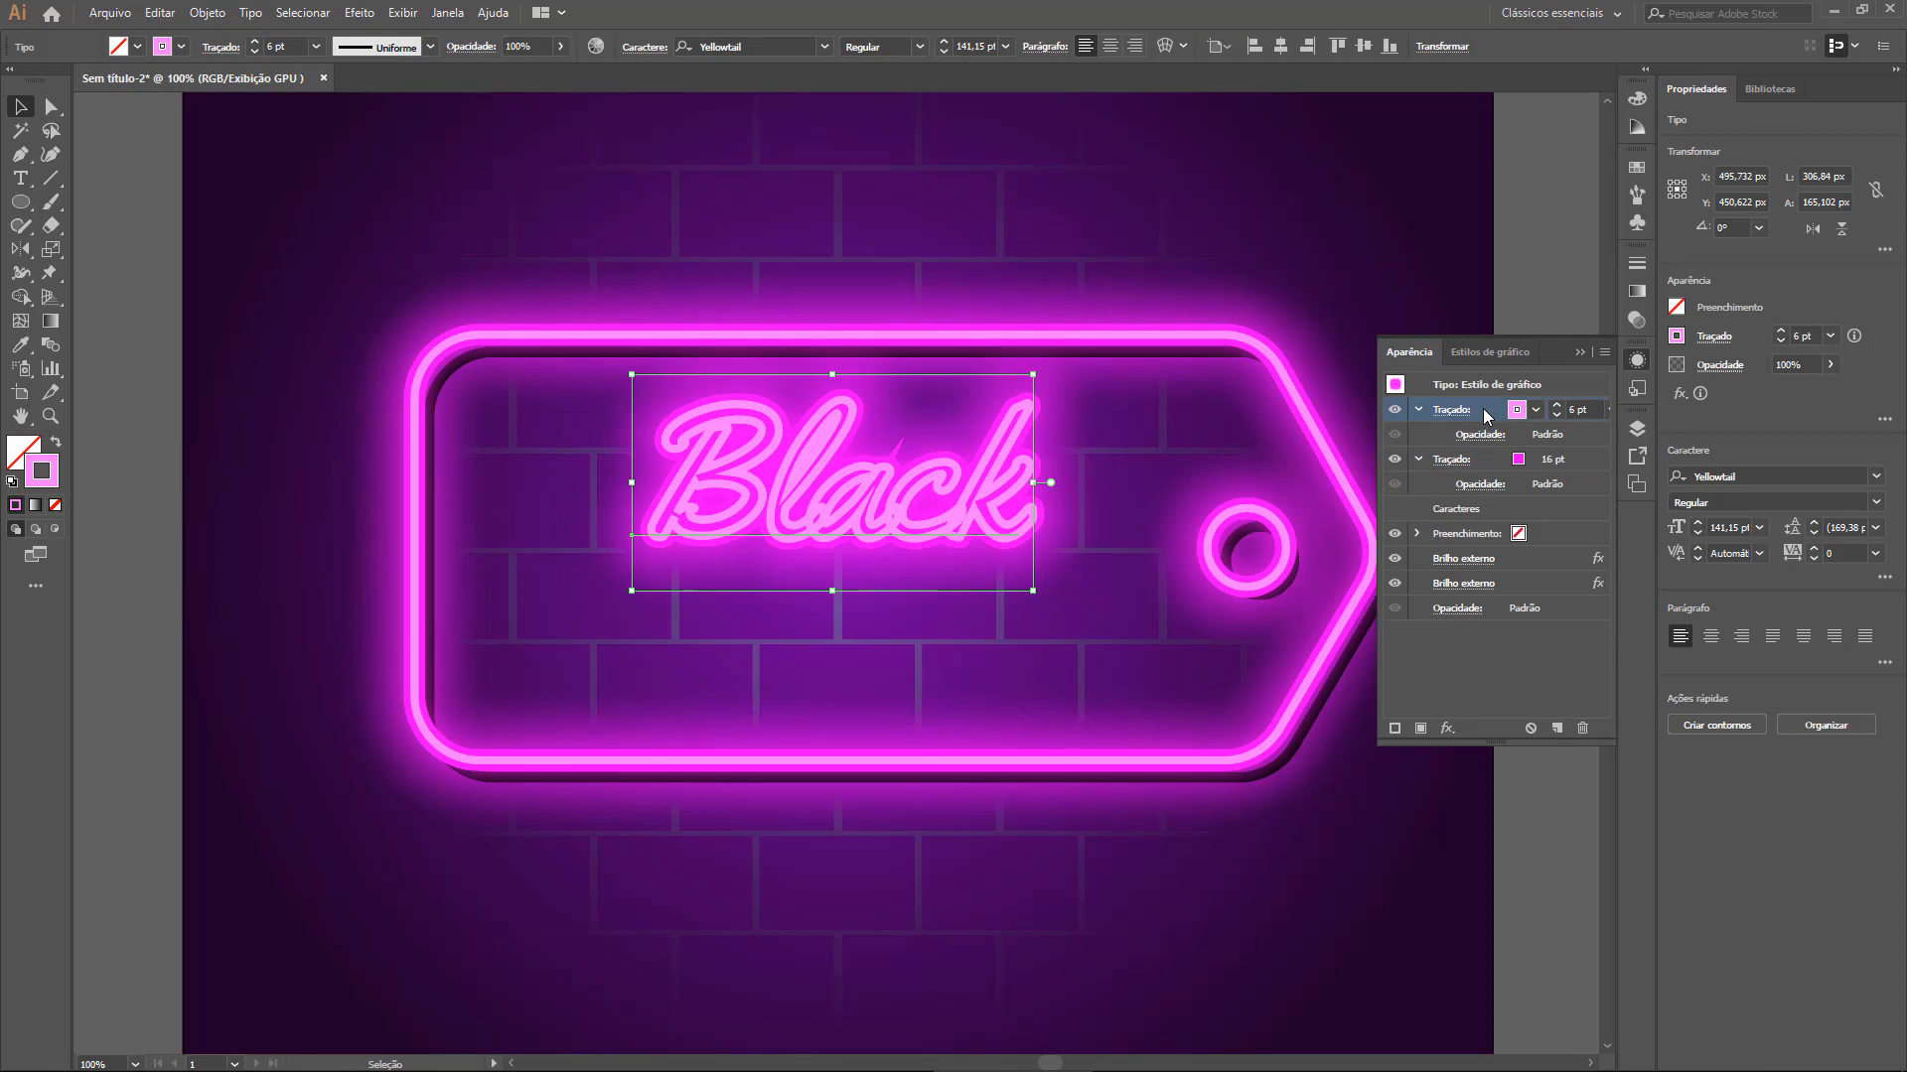
pyautogui.click(1583, 729)
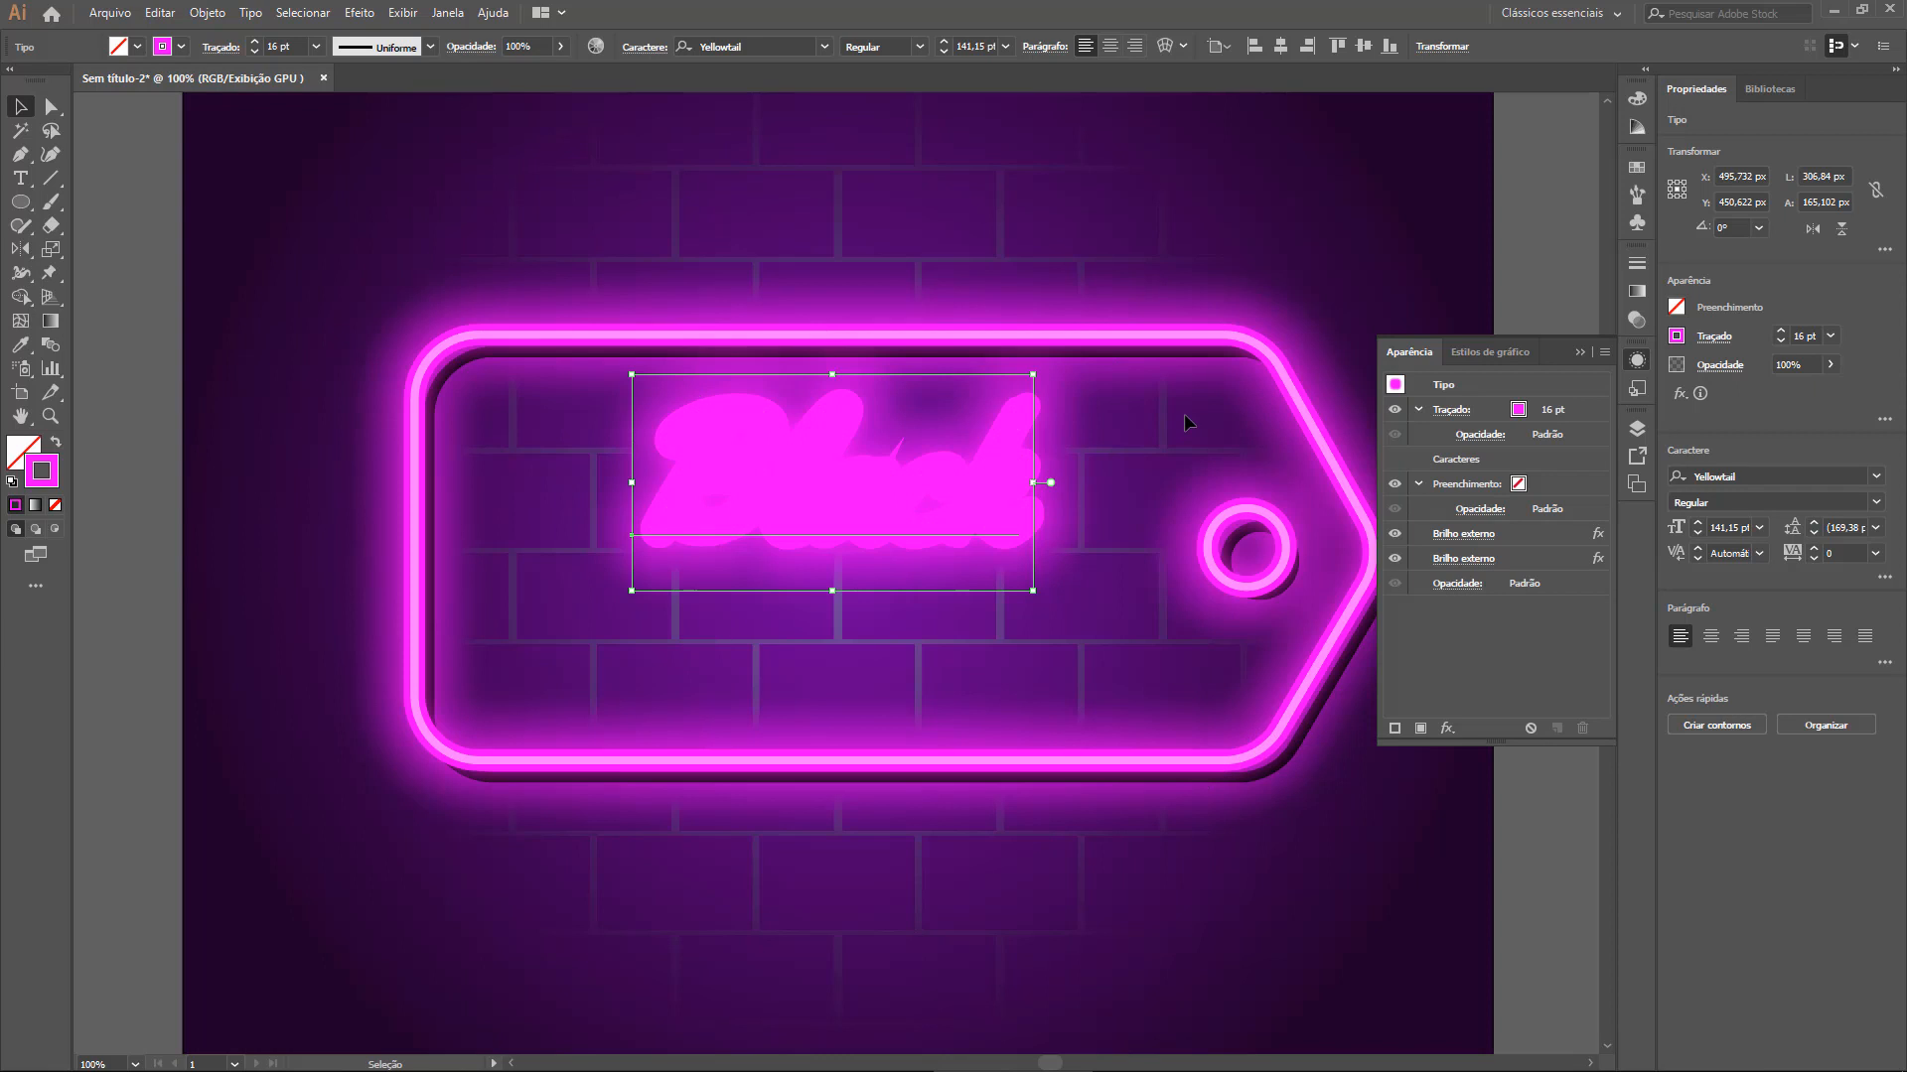
# Add a new fill above the magenta stroke in the Black text's appearance
pyautogui.click(1419, 730)
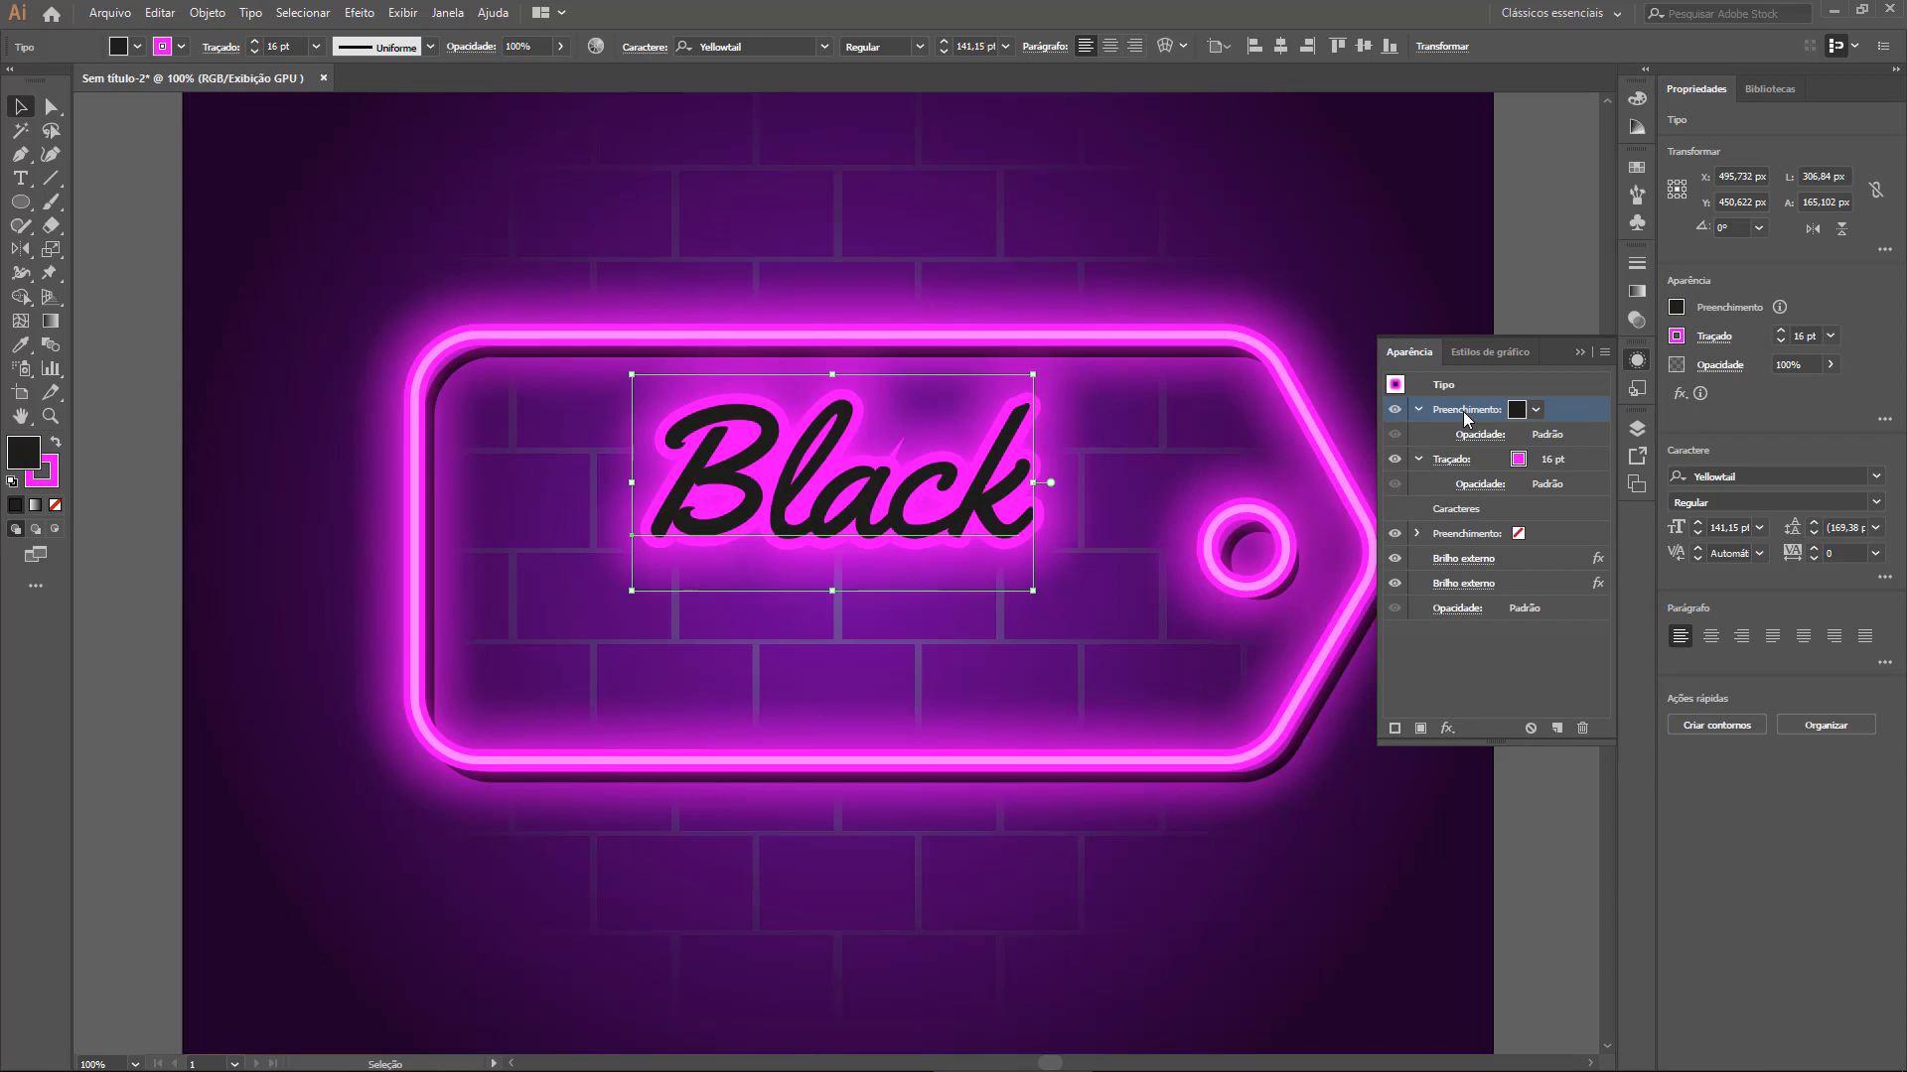
pyautogui.click(1536, 410)
pyautogui.click(1537, 410)
# Unlock the Neon layer and copy the hex colour FF80FF from the arrow outline's 6 pt stroke
pyautogui.click(1637, 431)
pyautogui.click(1414, 471)
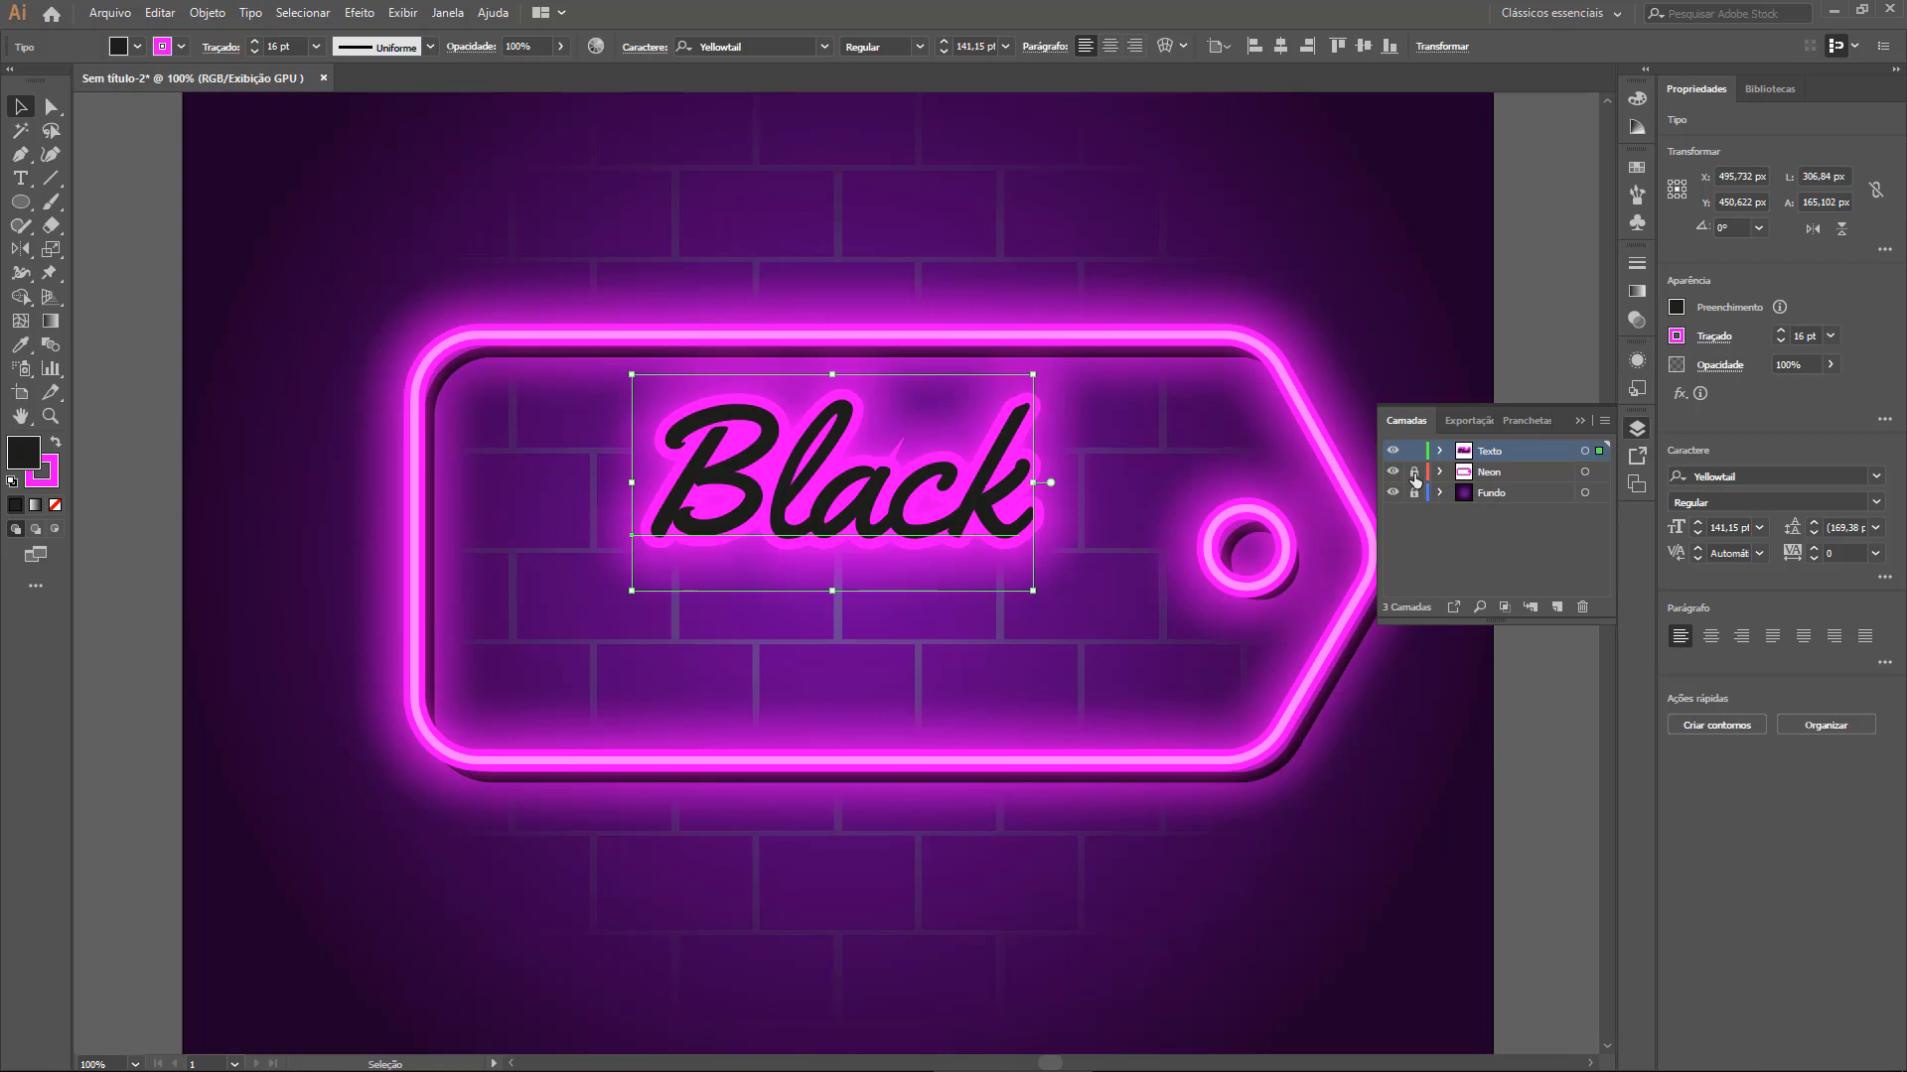
pyautogui.click(1272, 364)
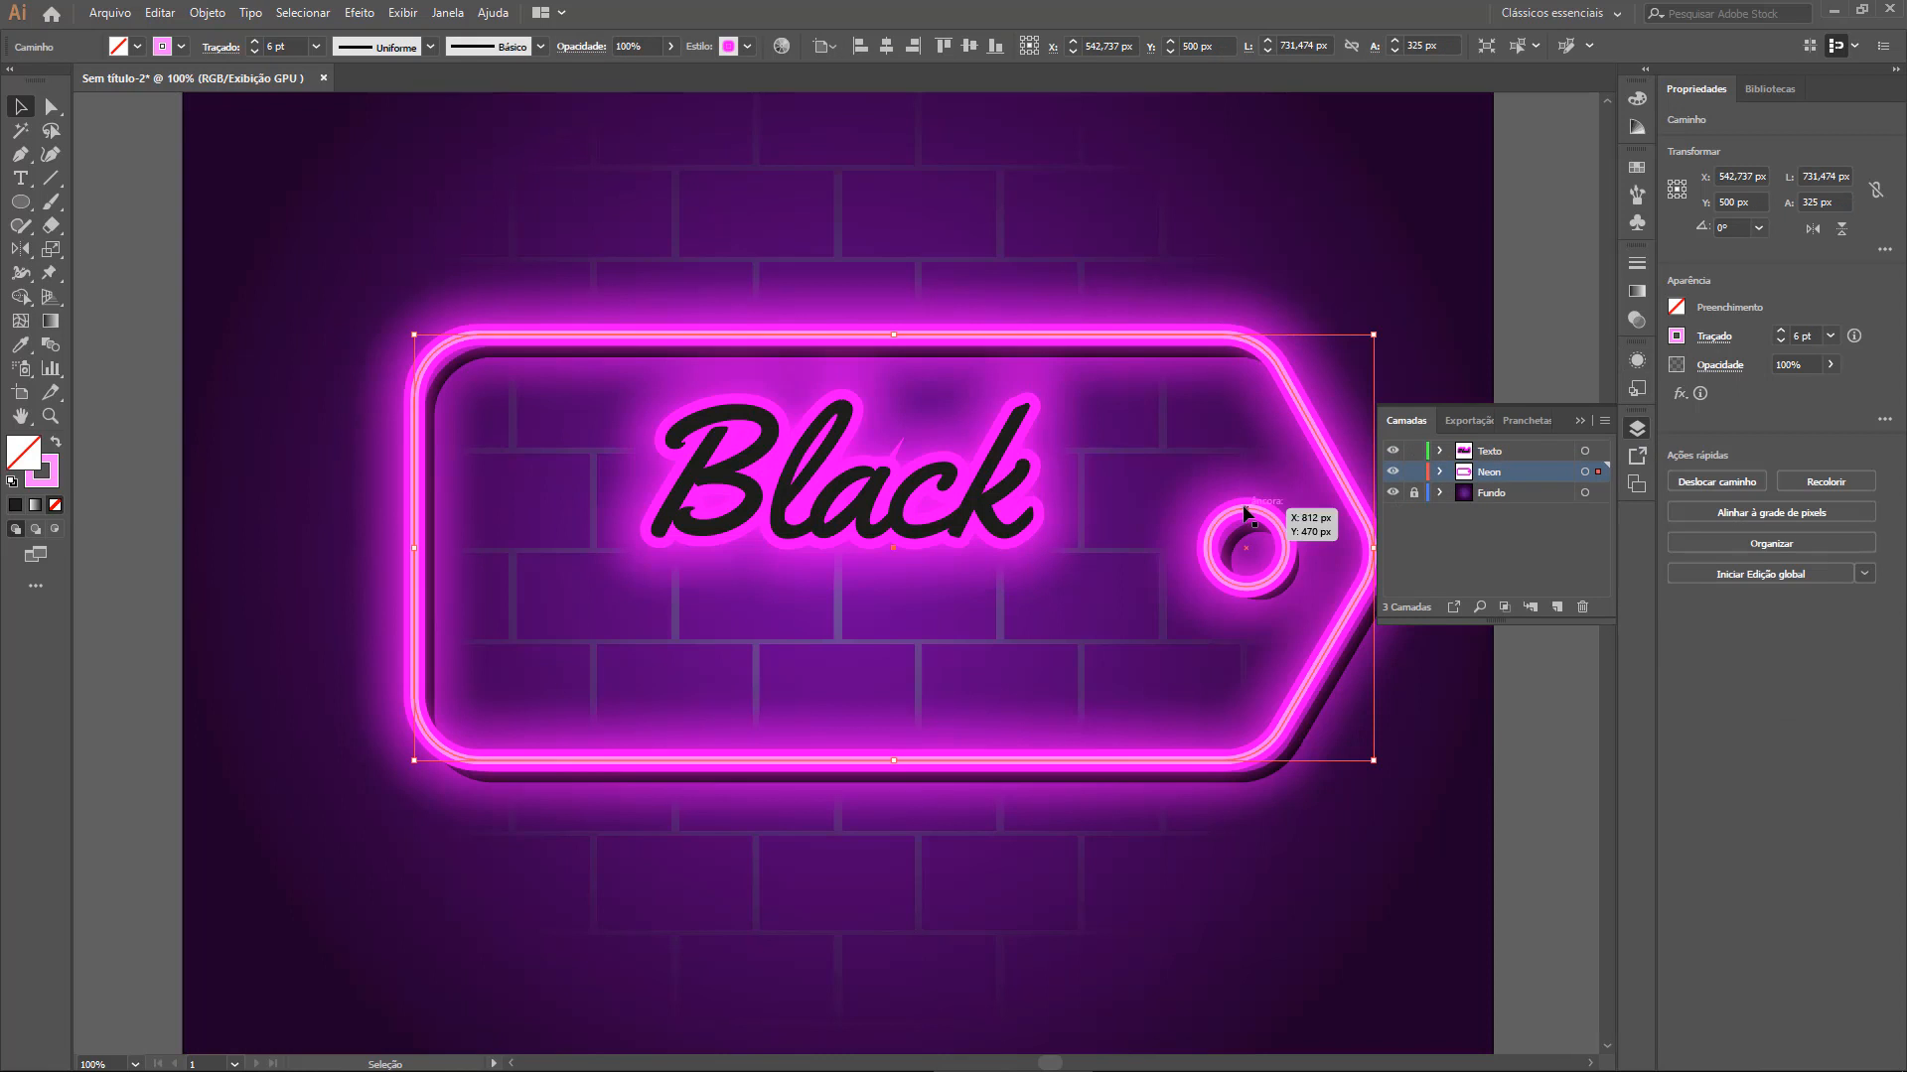
pyautogui.click(56, 475)
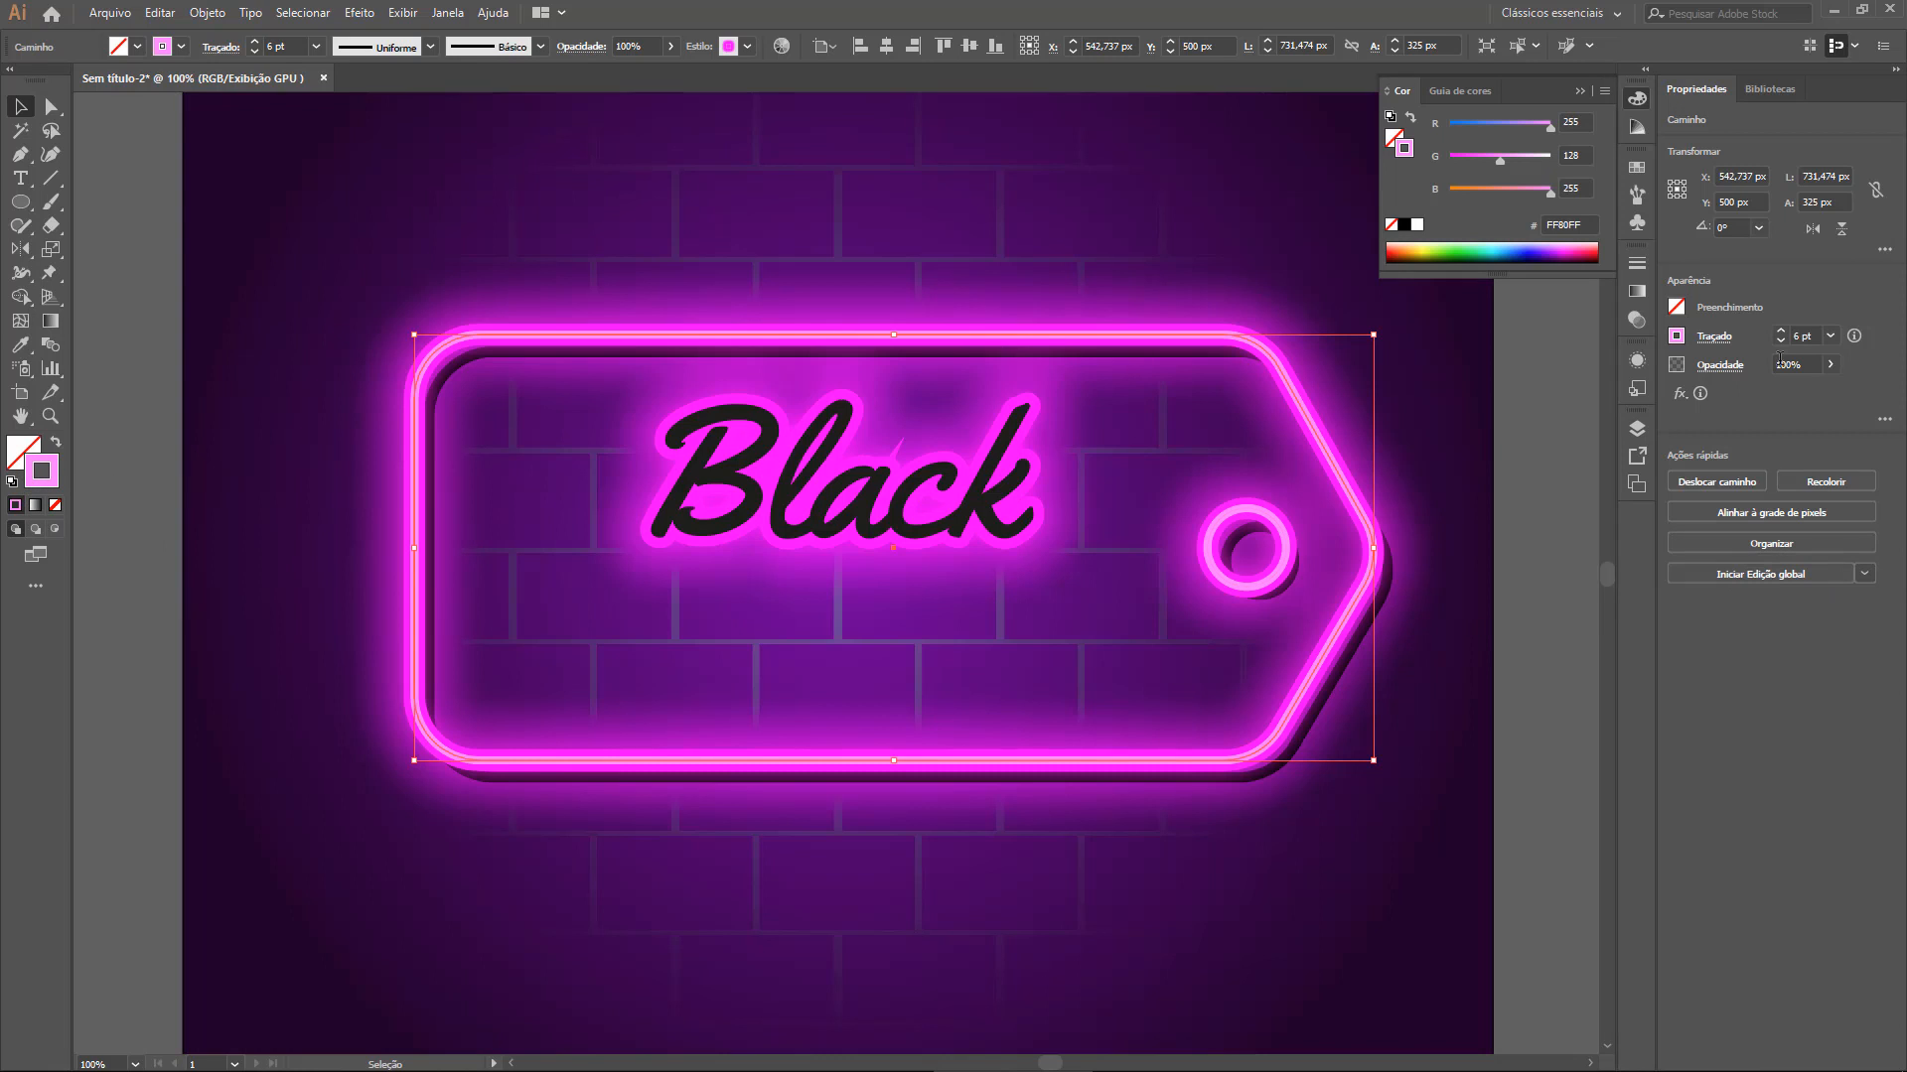
pyautogui.click(1641, 365)
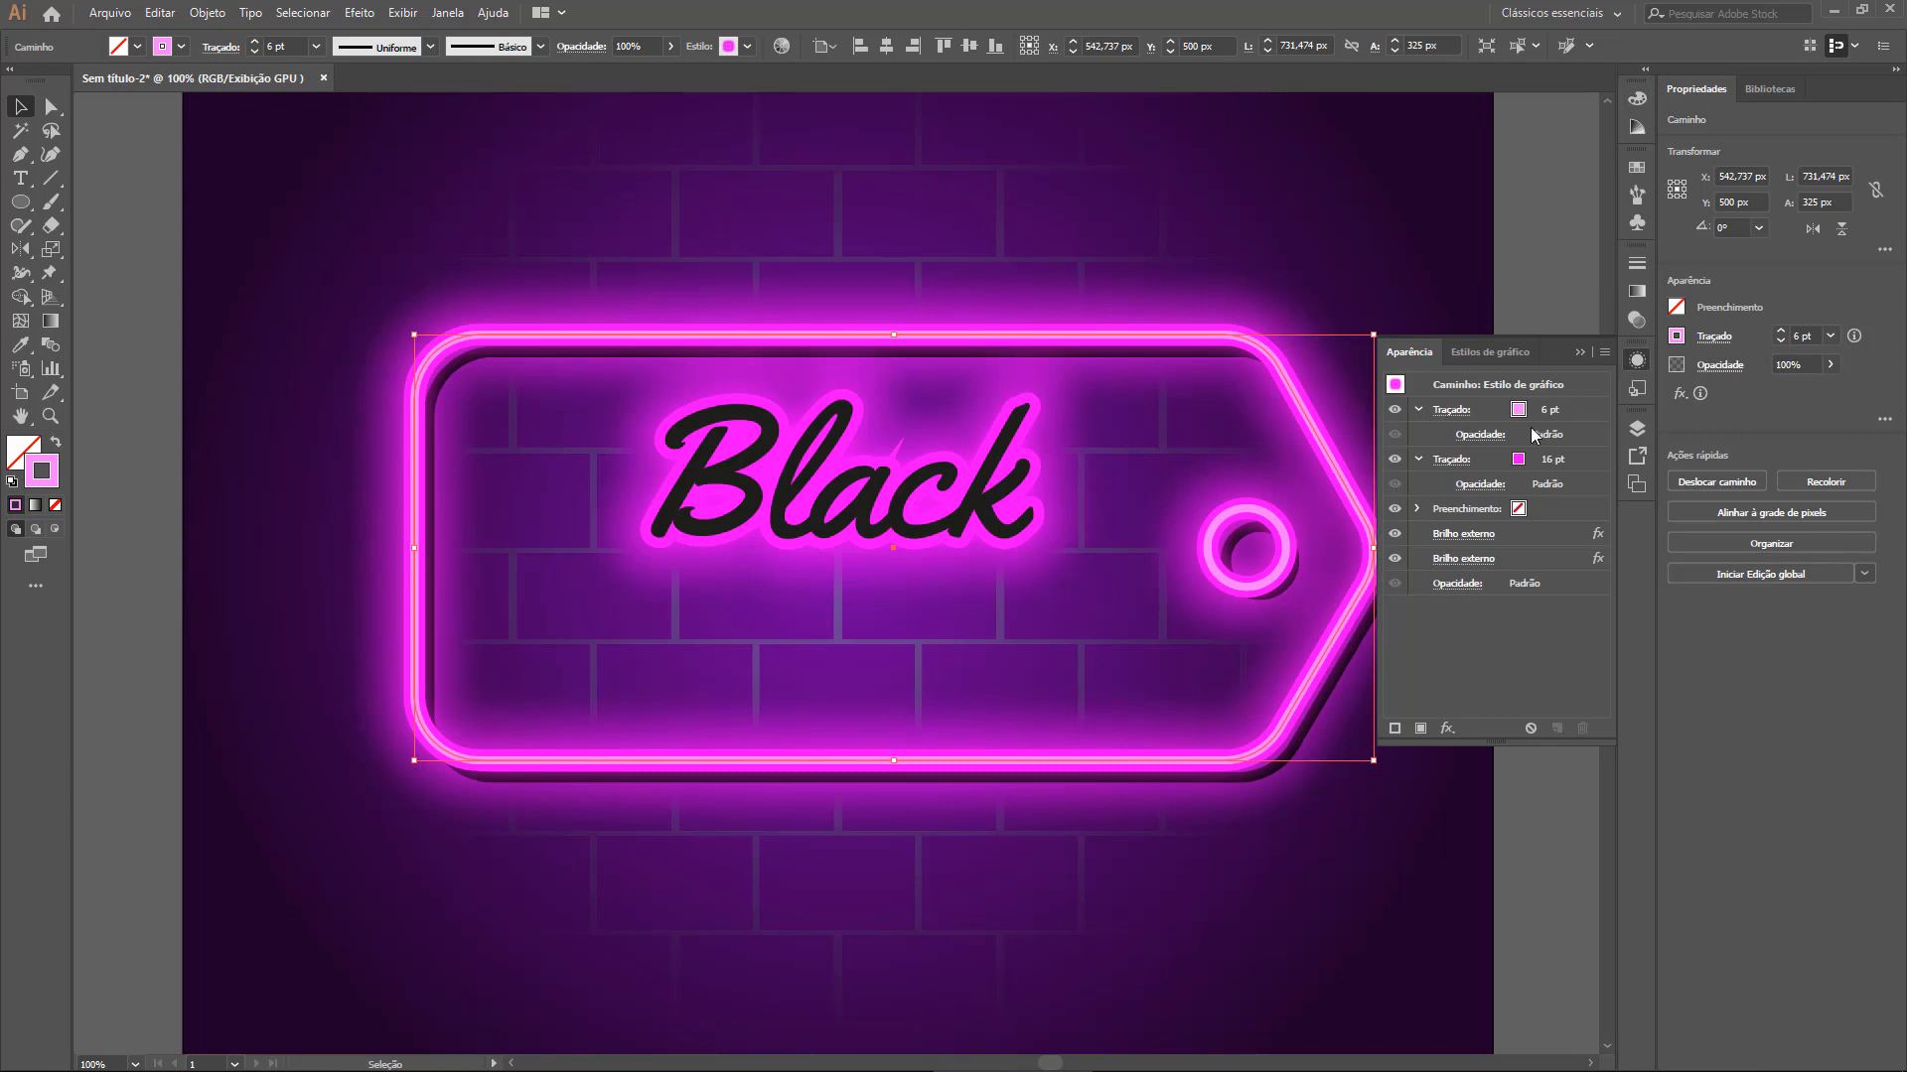
pyautogui.click(1493, 418)
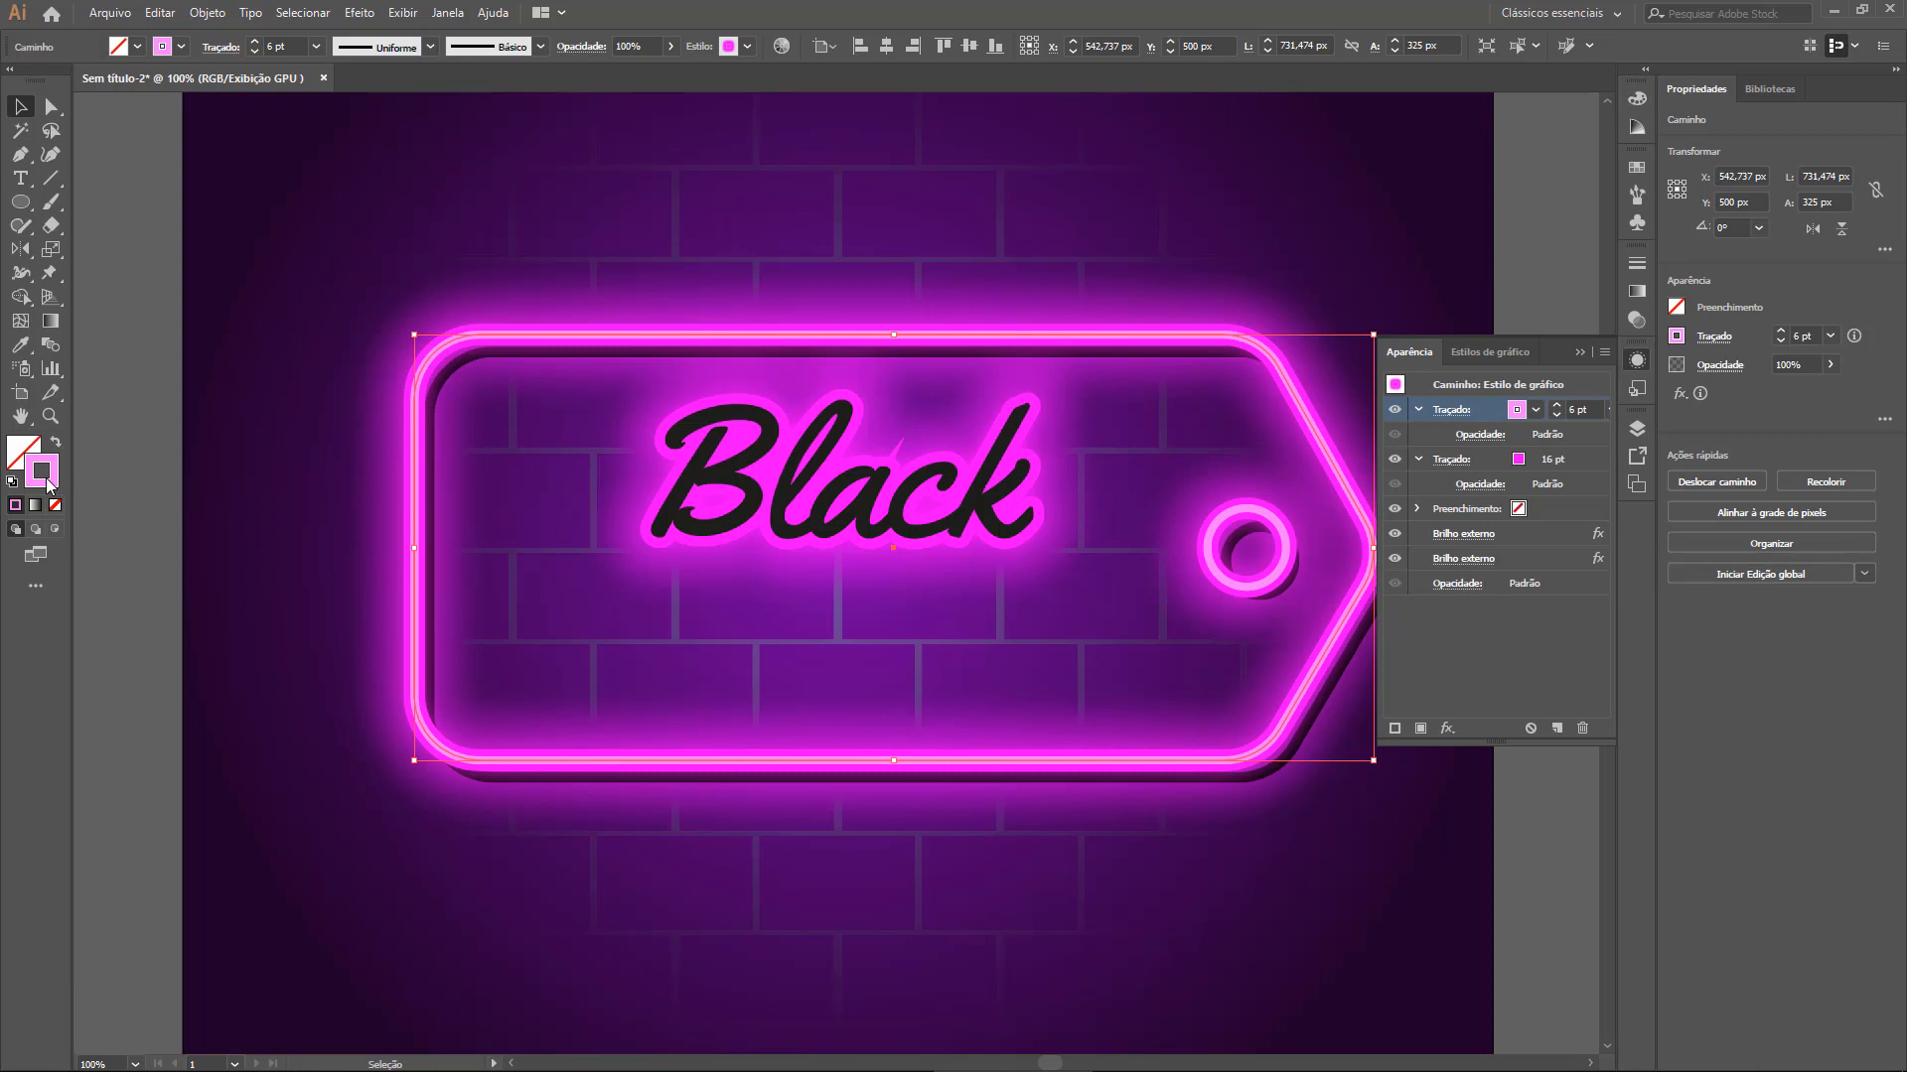
pyautogui.click(1636, 99)
pyautogui.click(1583, 226)
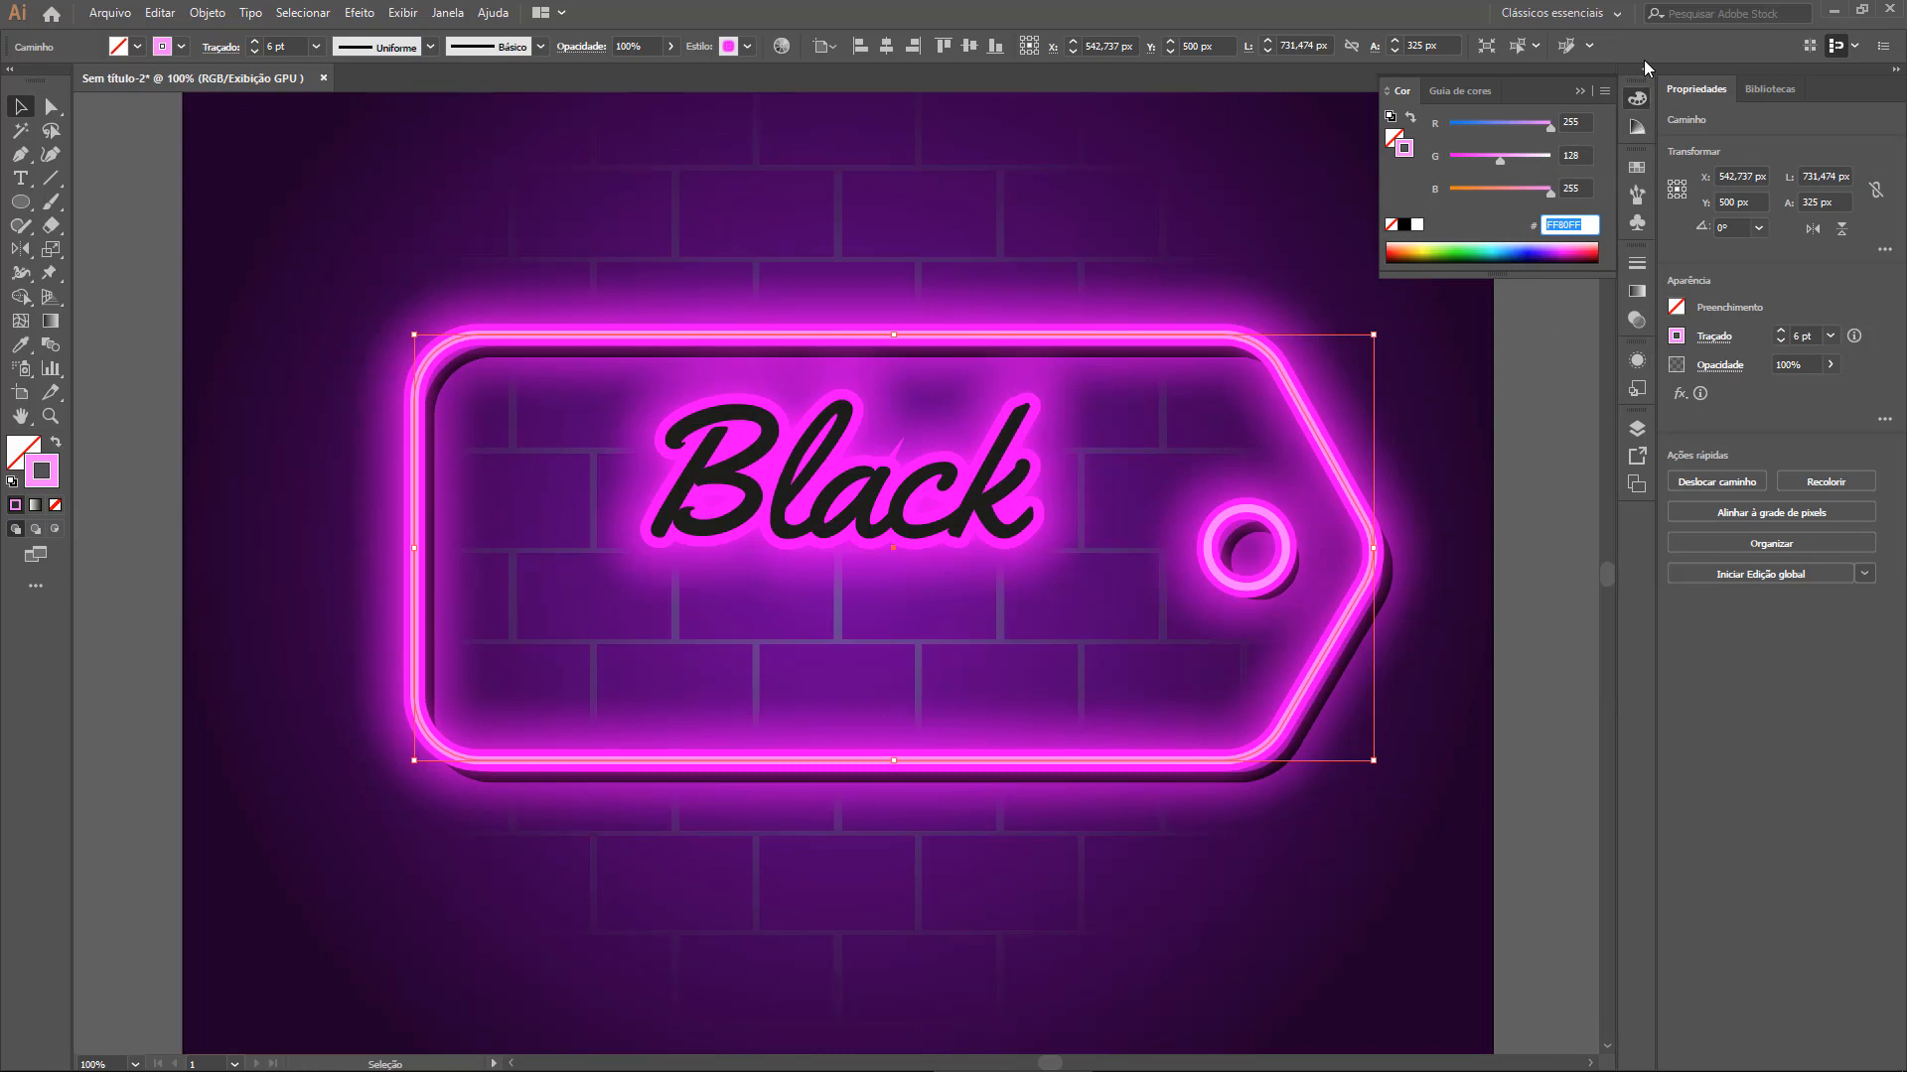
pyautogui.click(1583, 92)
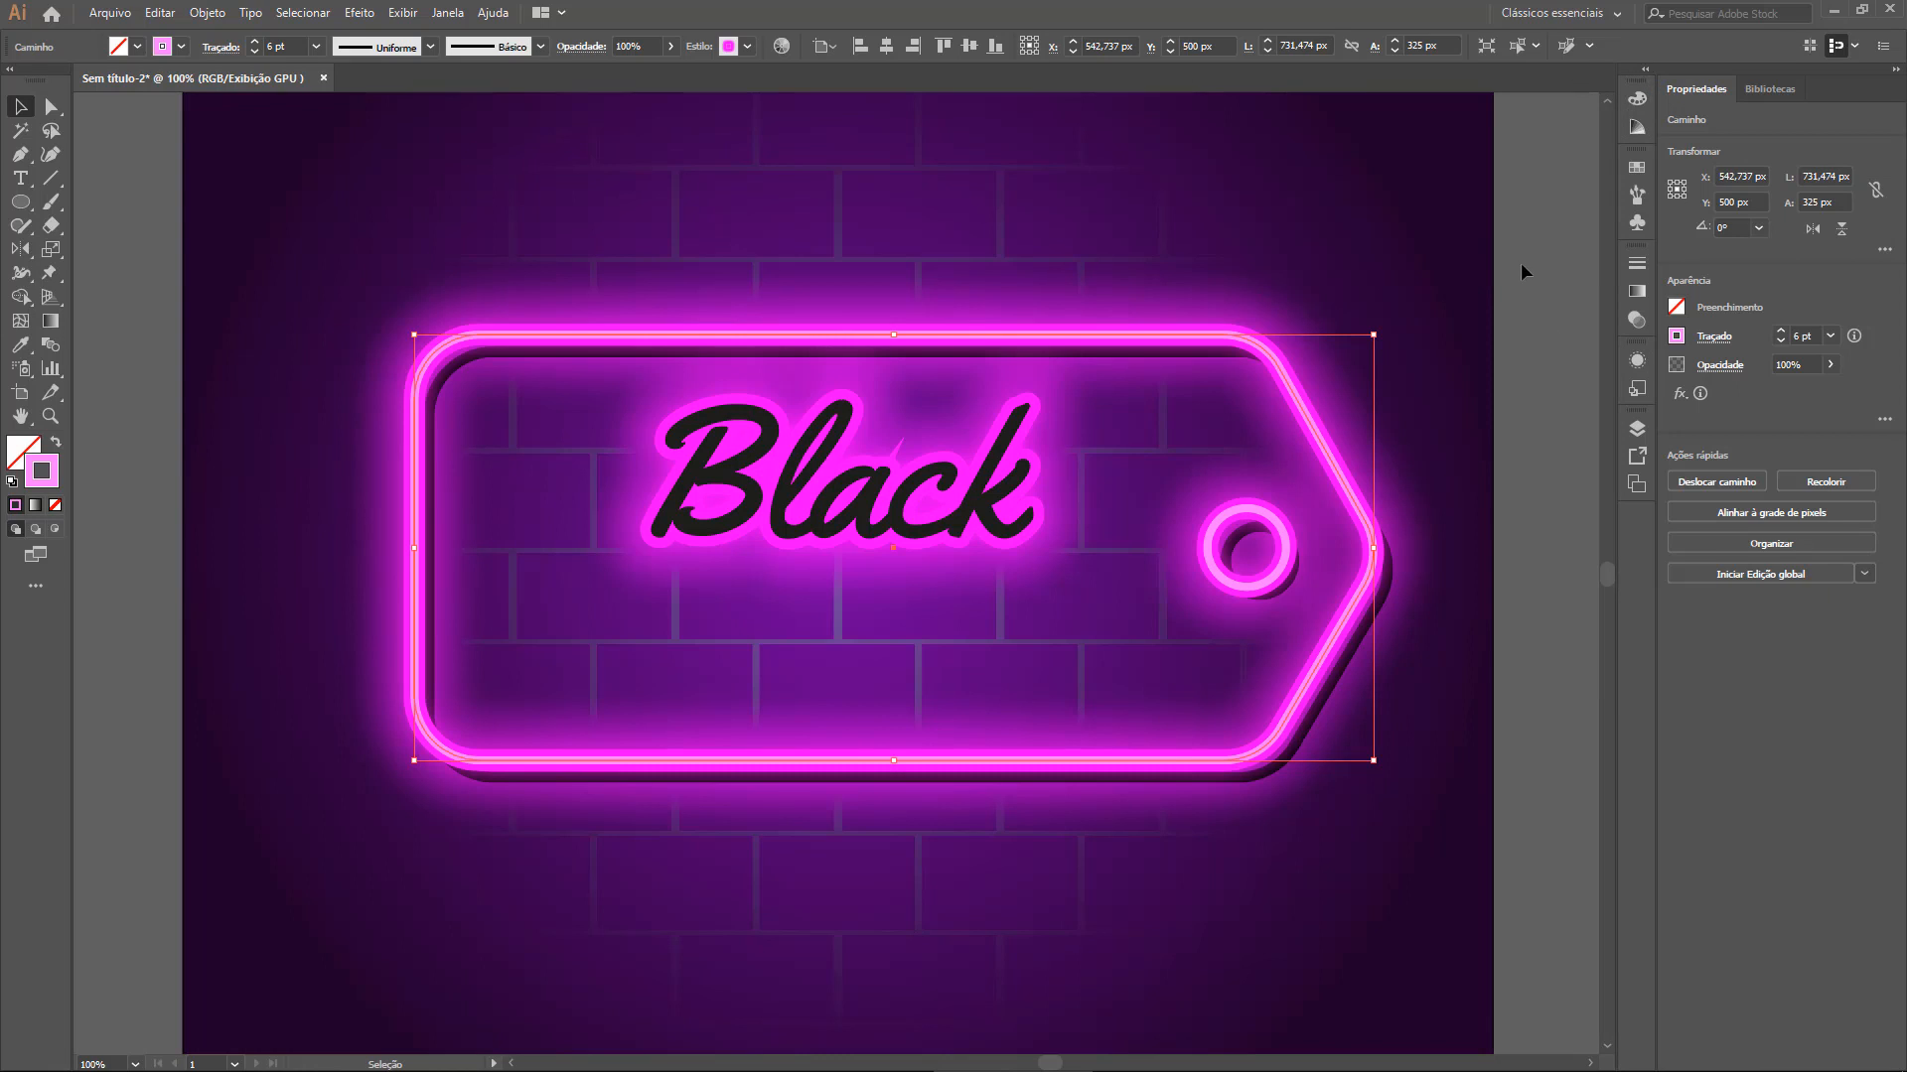
# Set the Black text's fill colour to FF80FF and lock the Neon layer
pyautogui.click(991, 499)
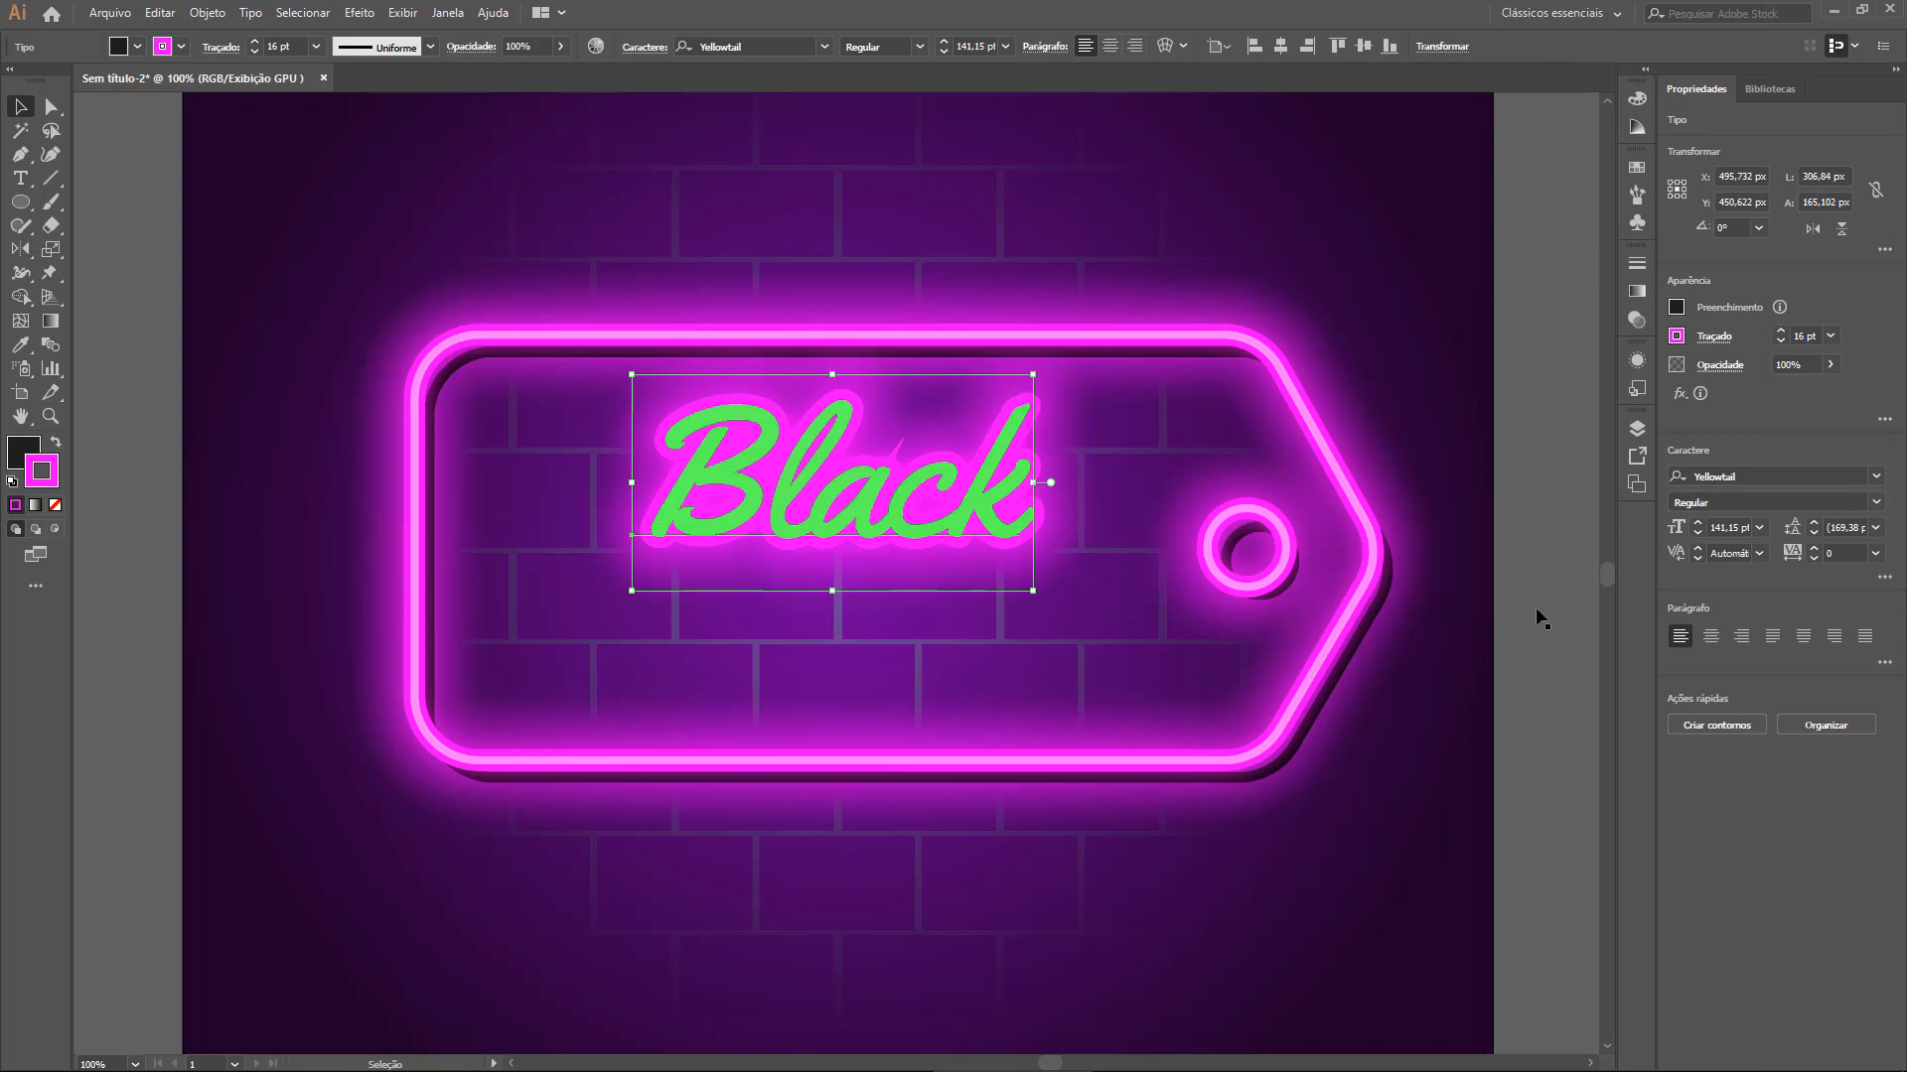
pyautogui.click(1676, 308)
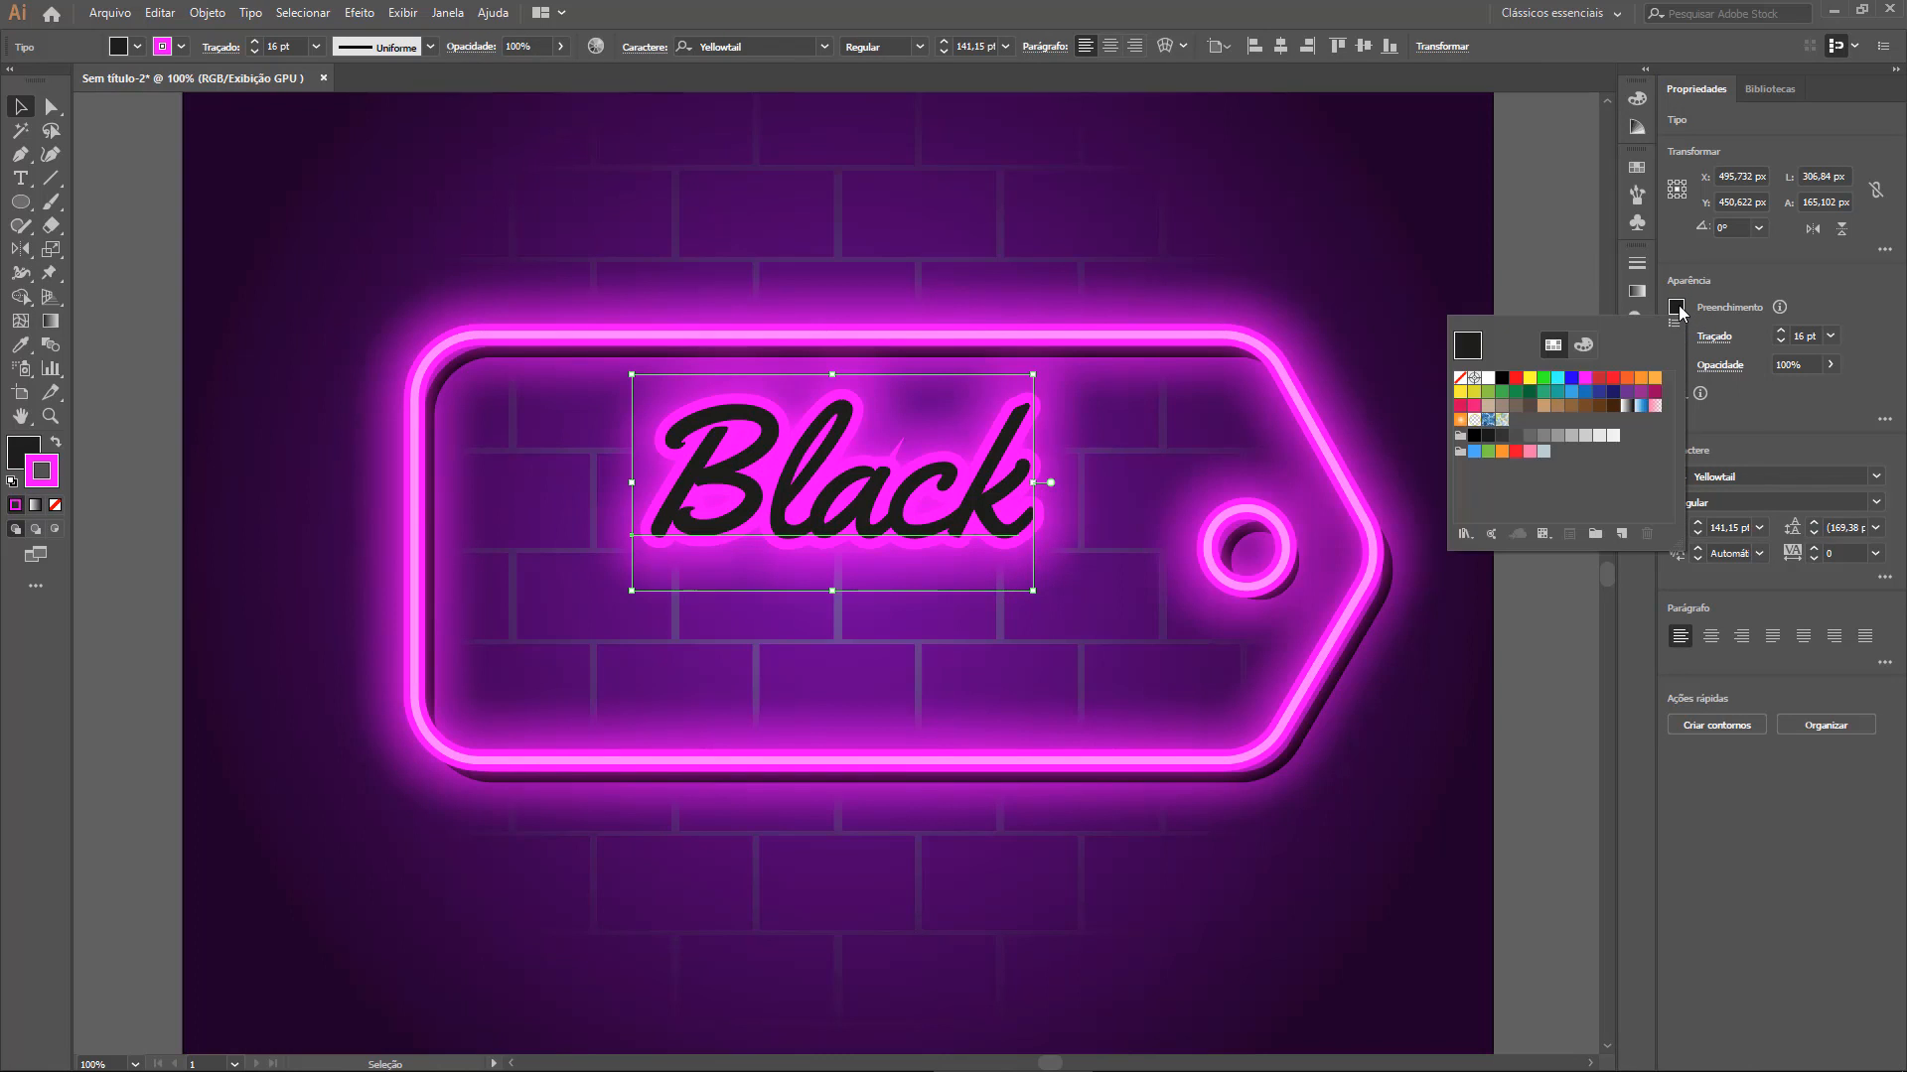
pyautogui.click(30, 455)
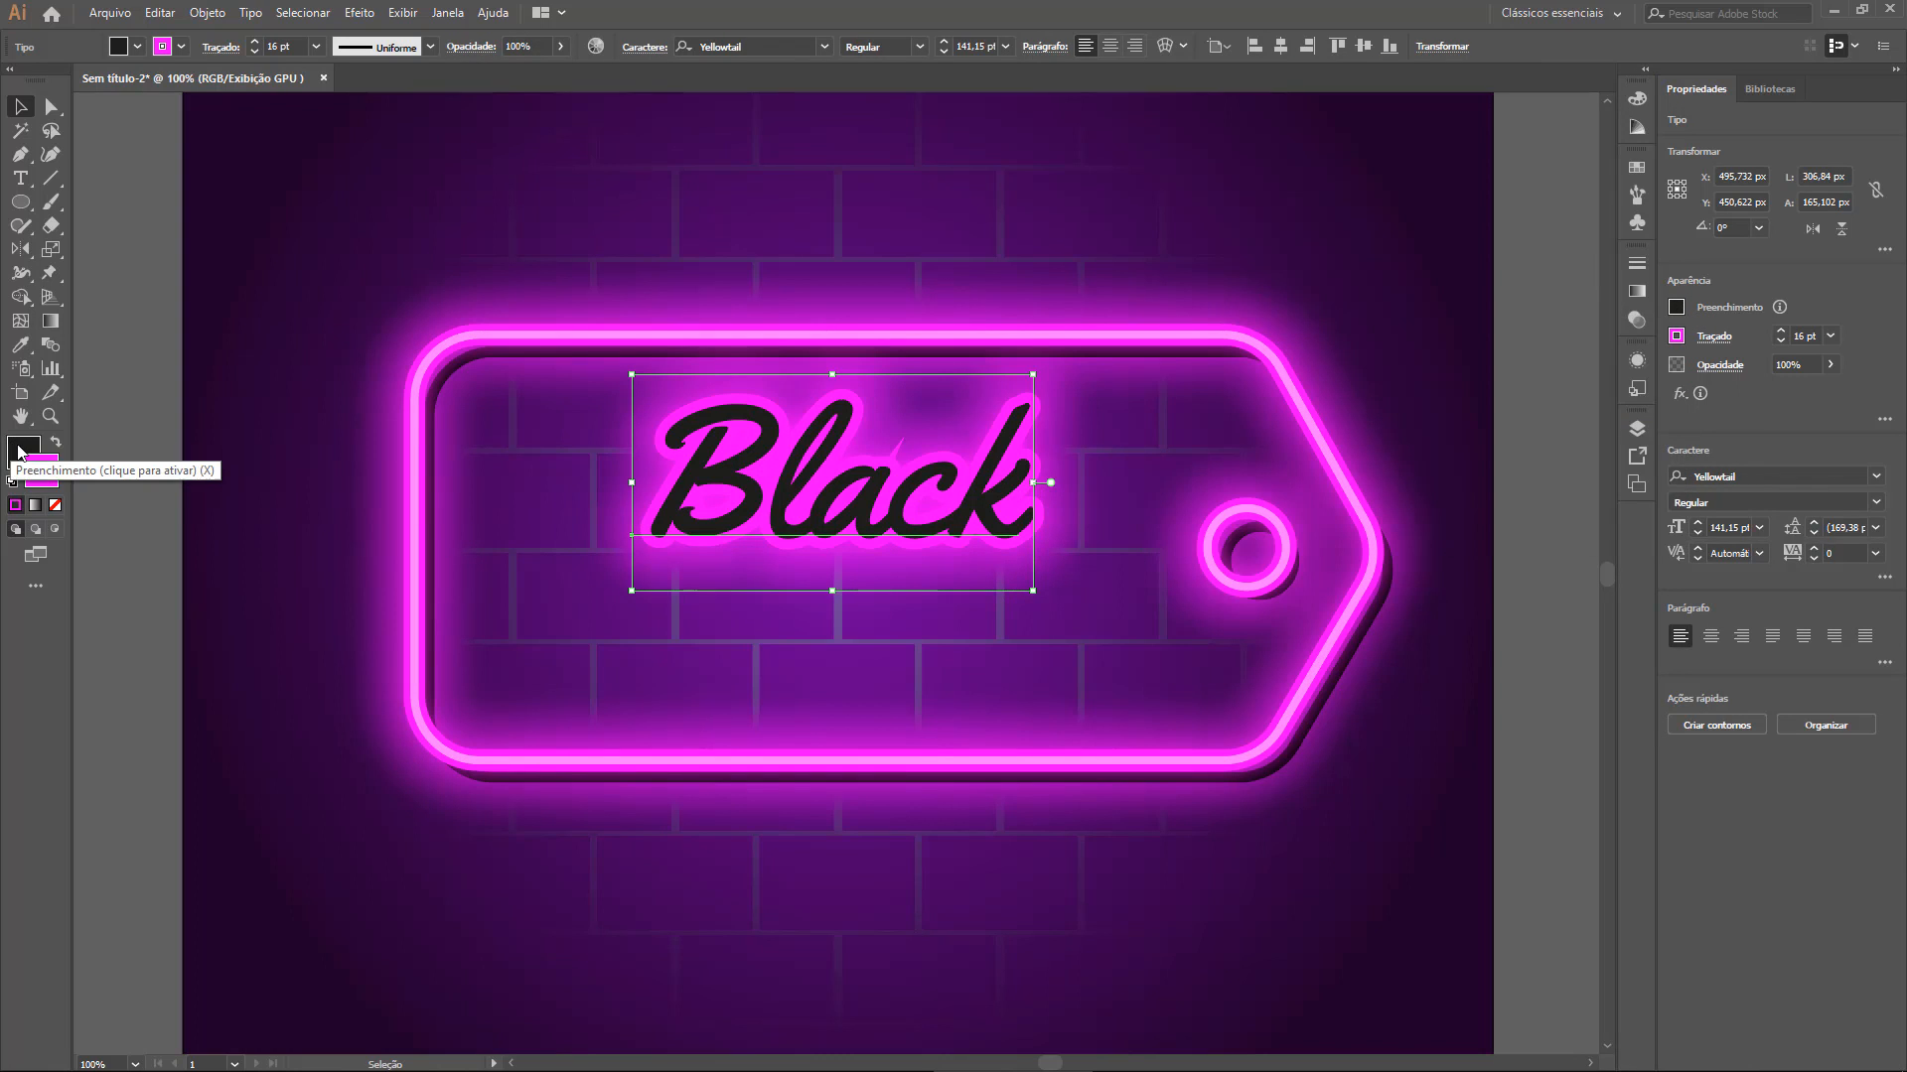
pyautogui.click(32, 461)
pyautogui.doubleClick(30, 459)
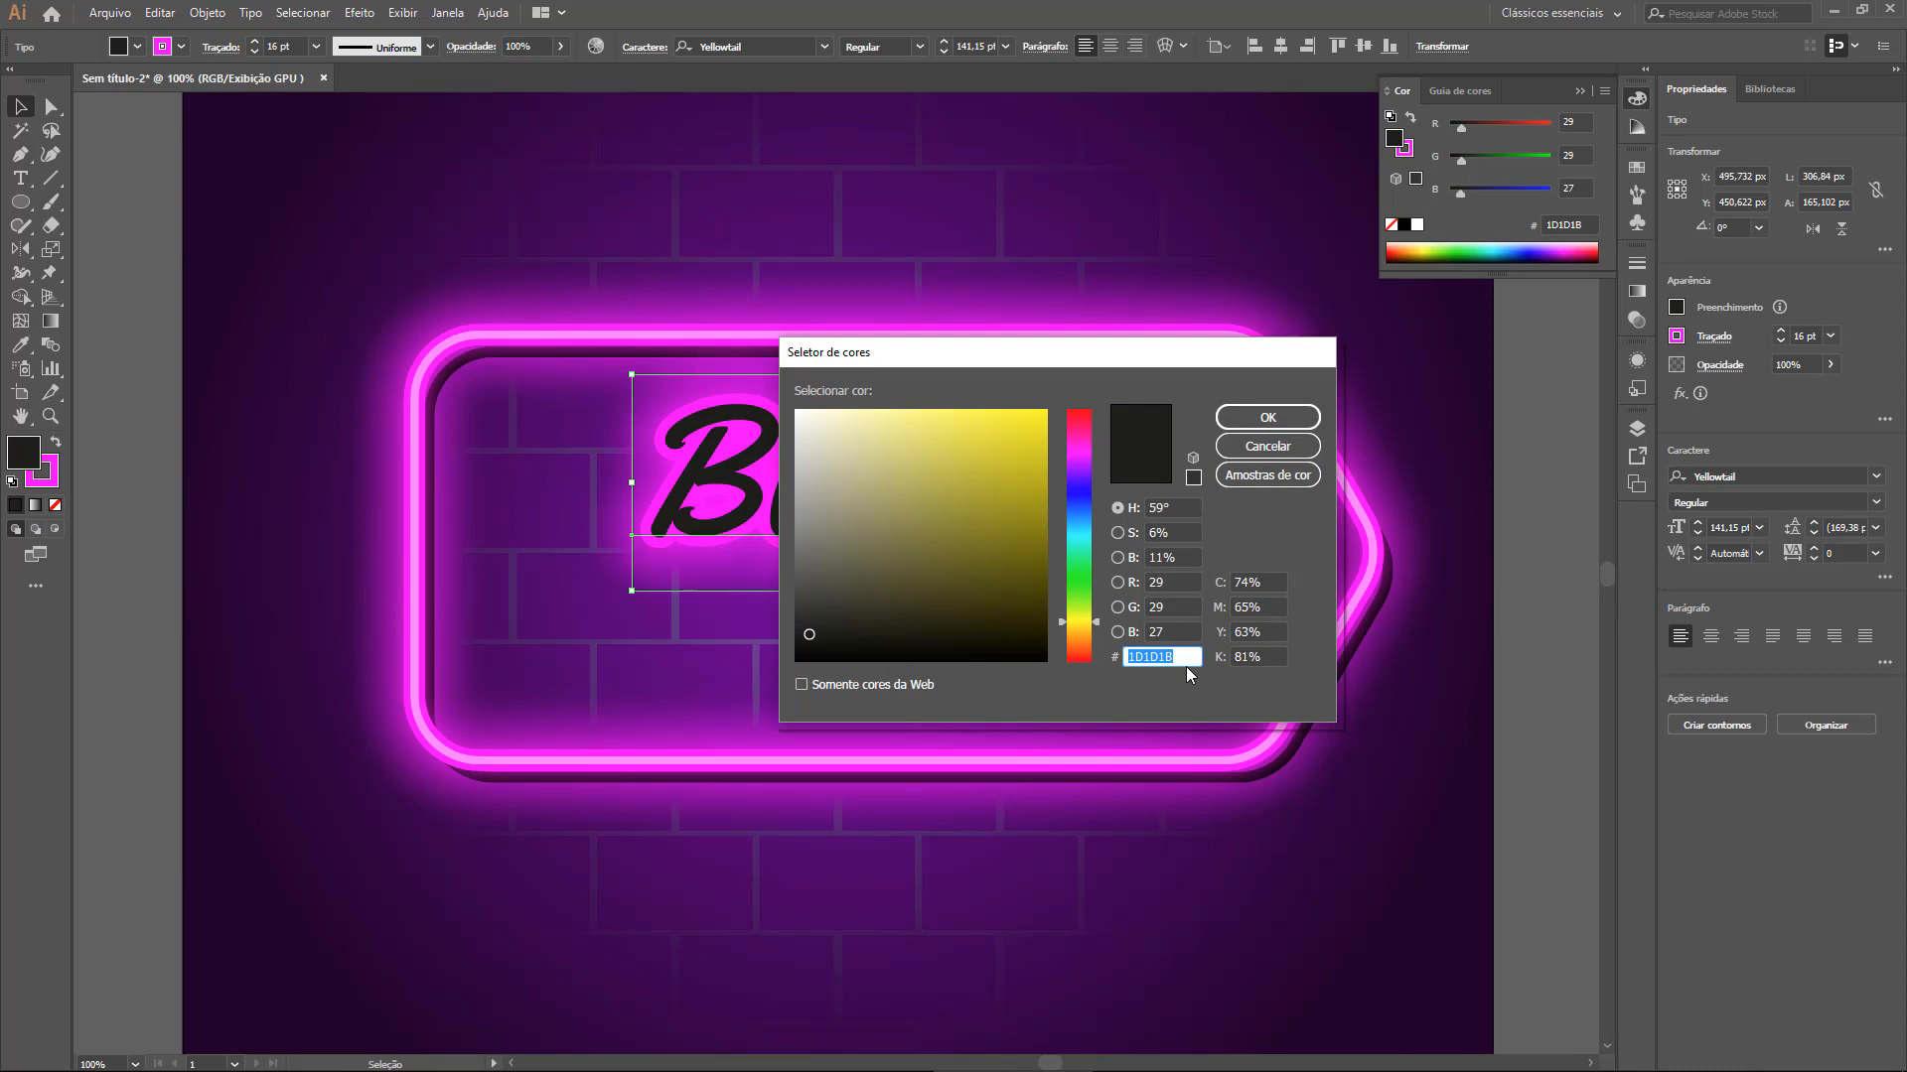
pyautogui.write('FF80FF')
pyautogui.click(1267, 417)
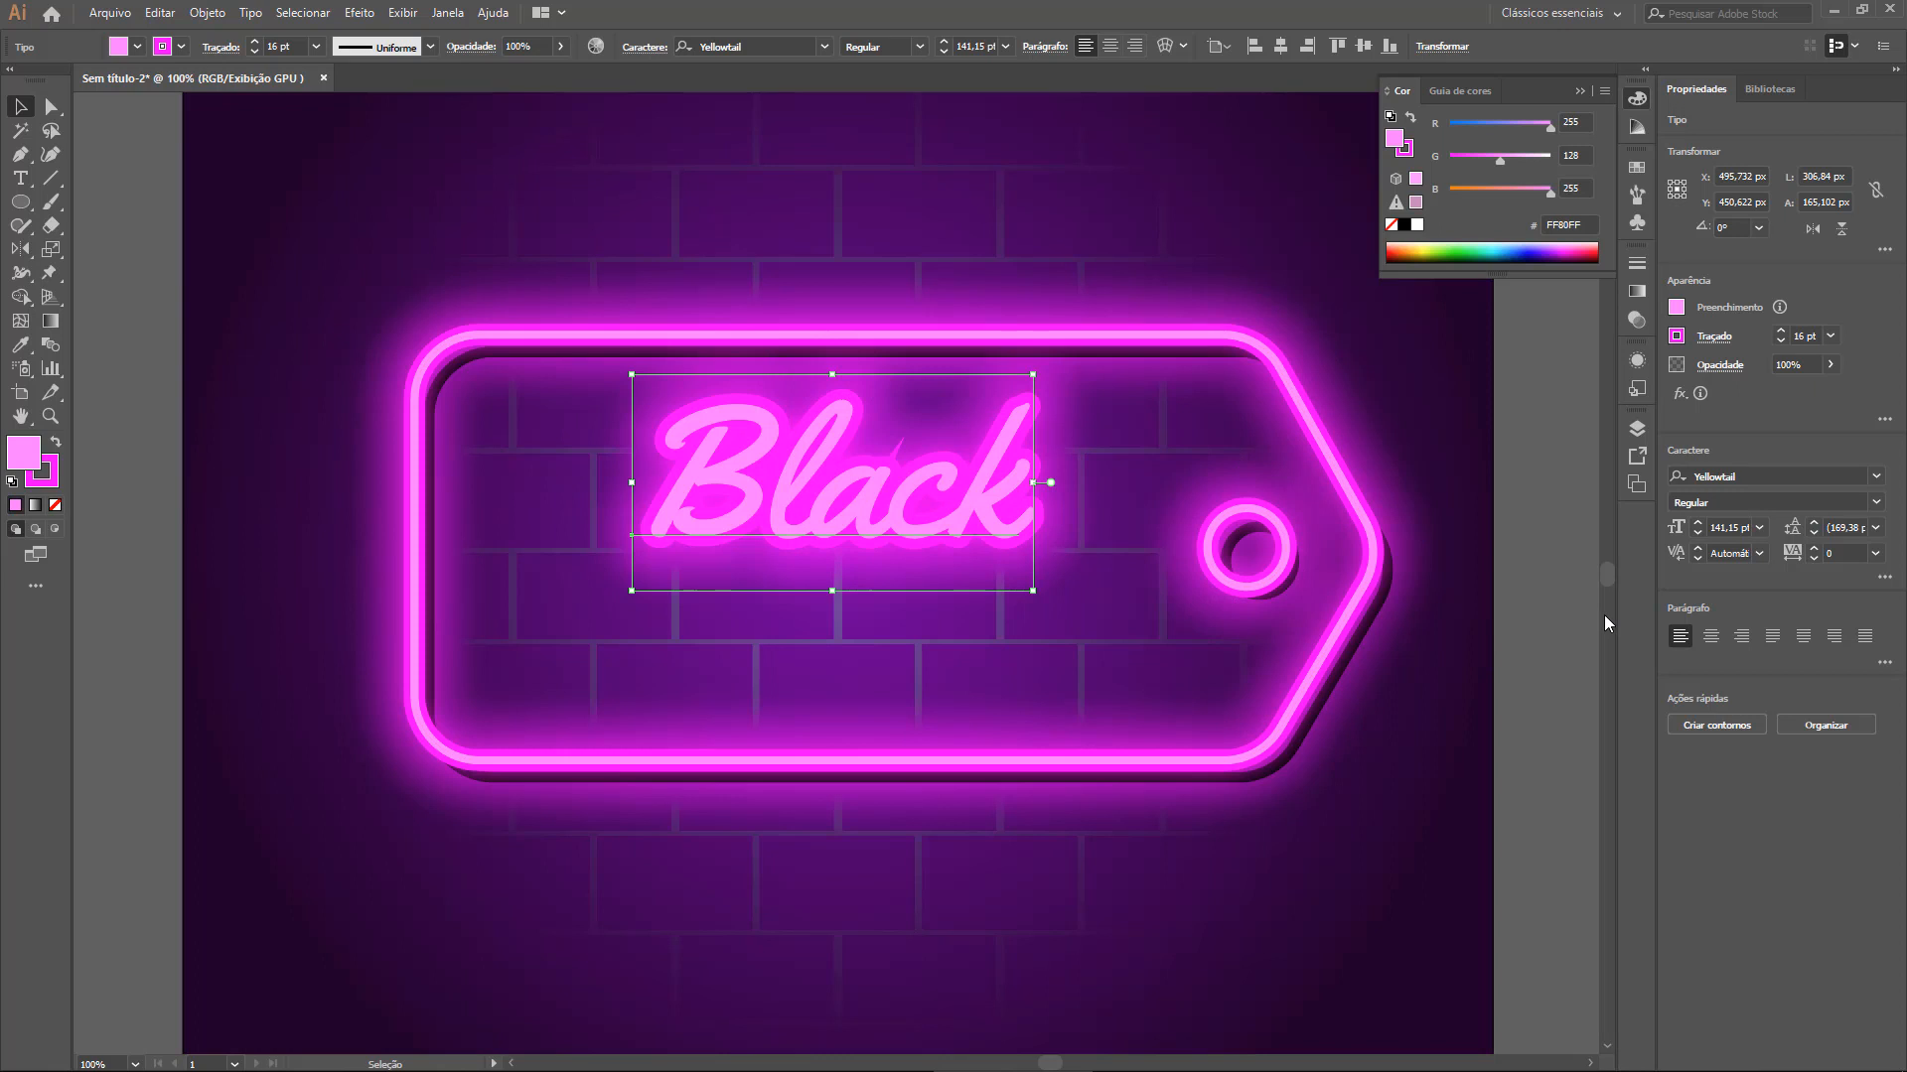
pyautogui.click(1636, 428)
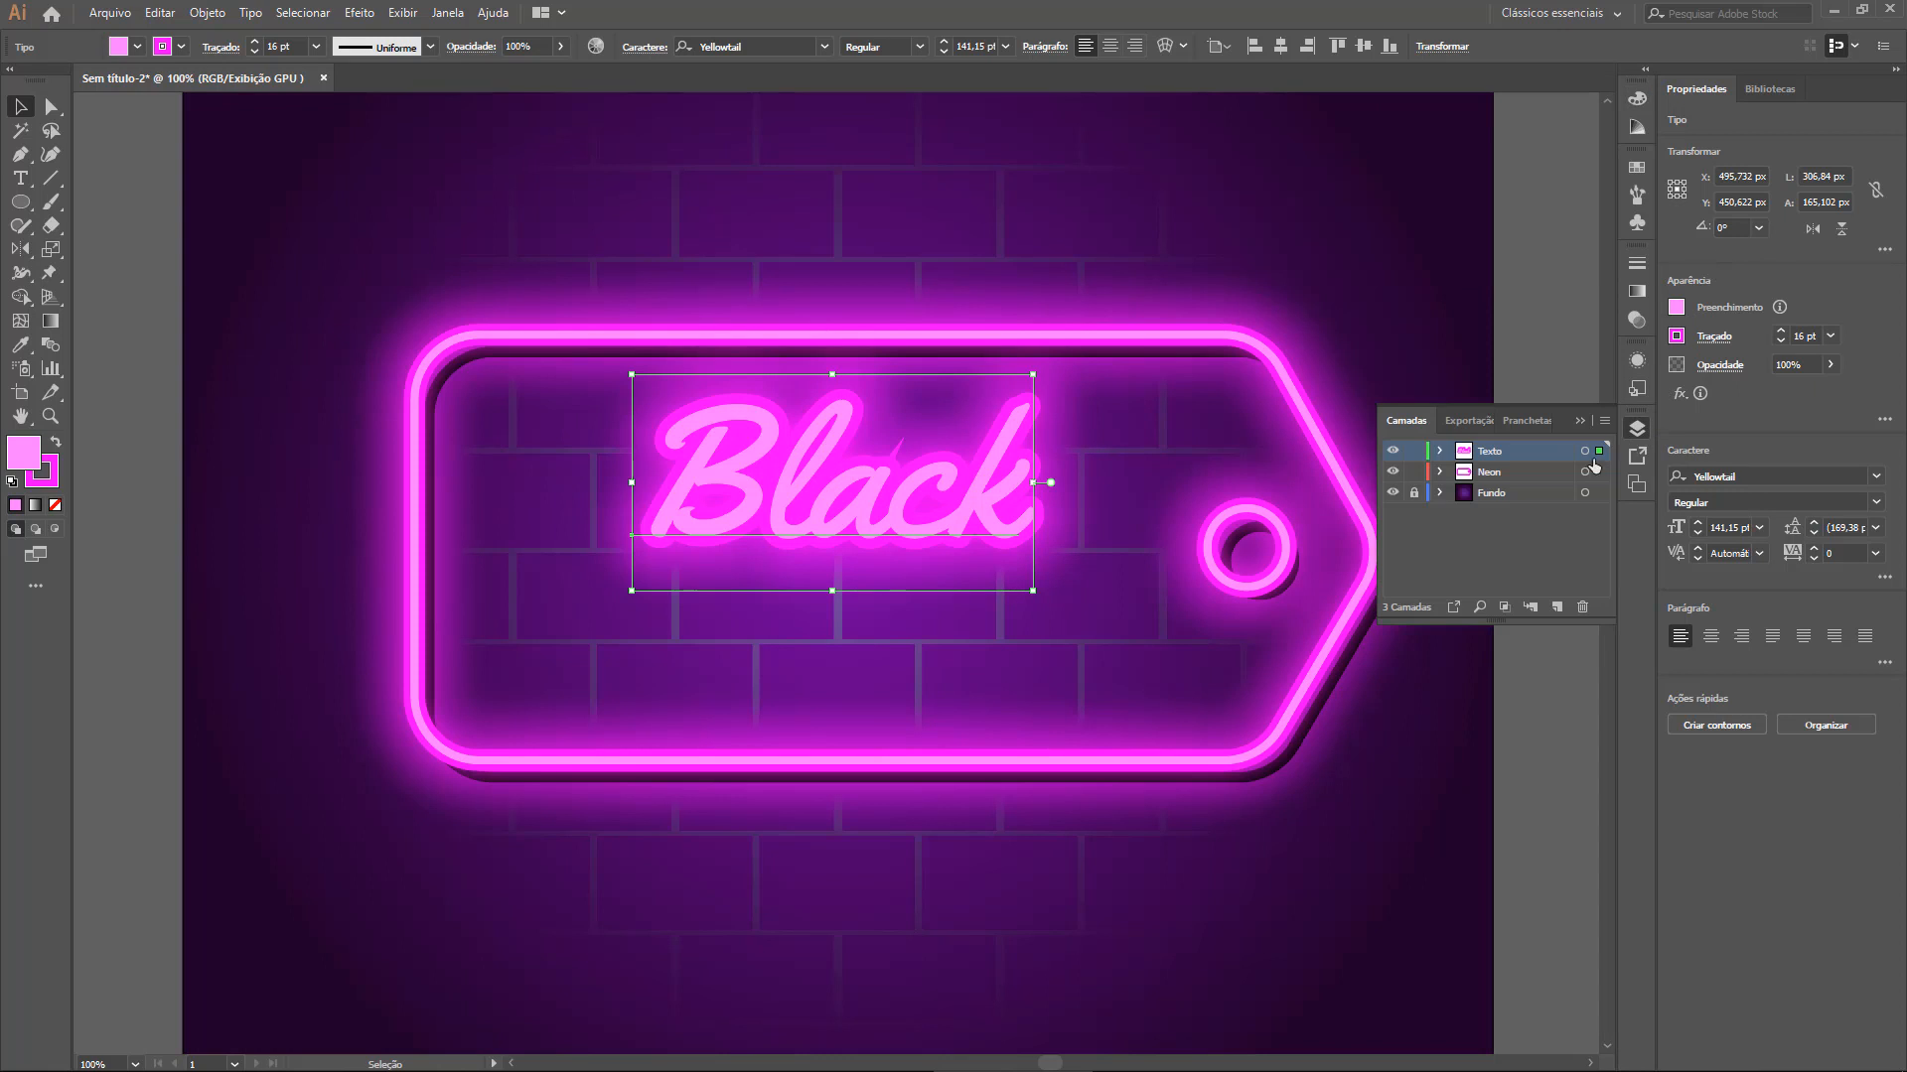
pyautogui.click(1414, 471)
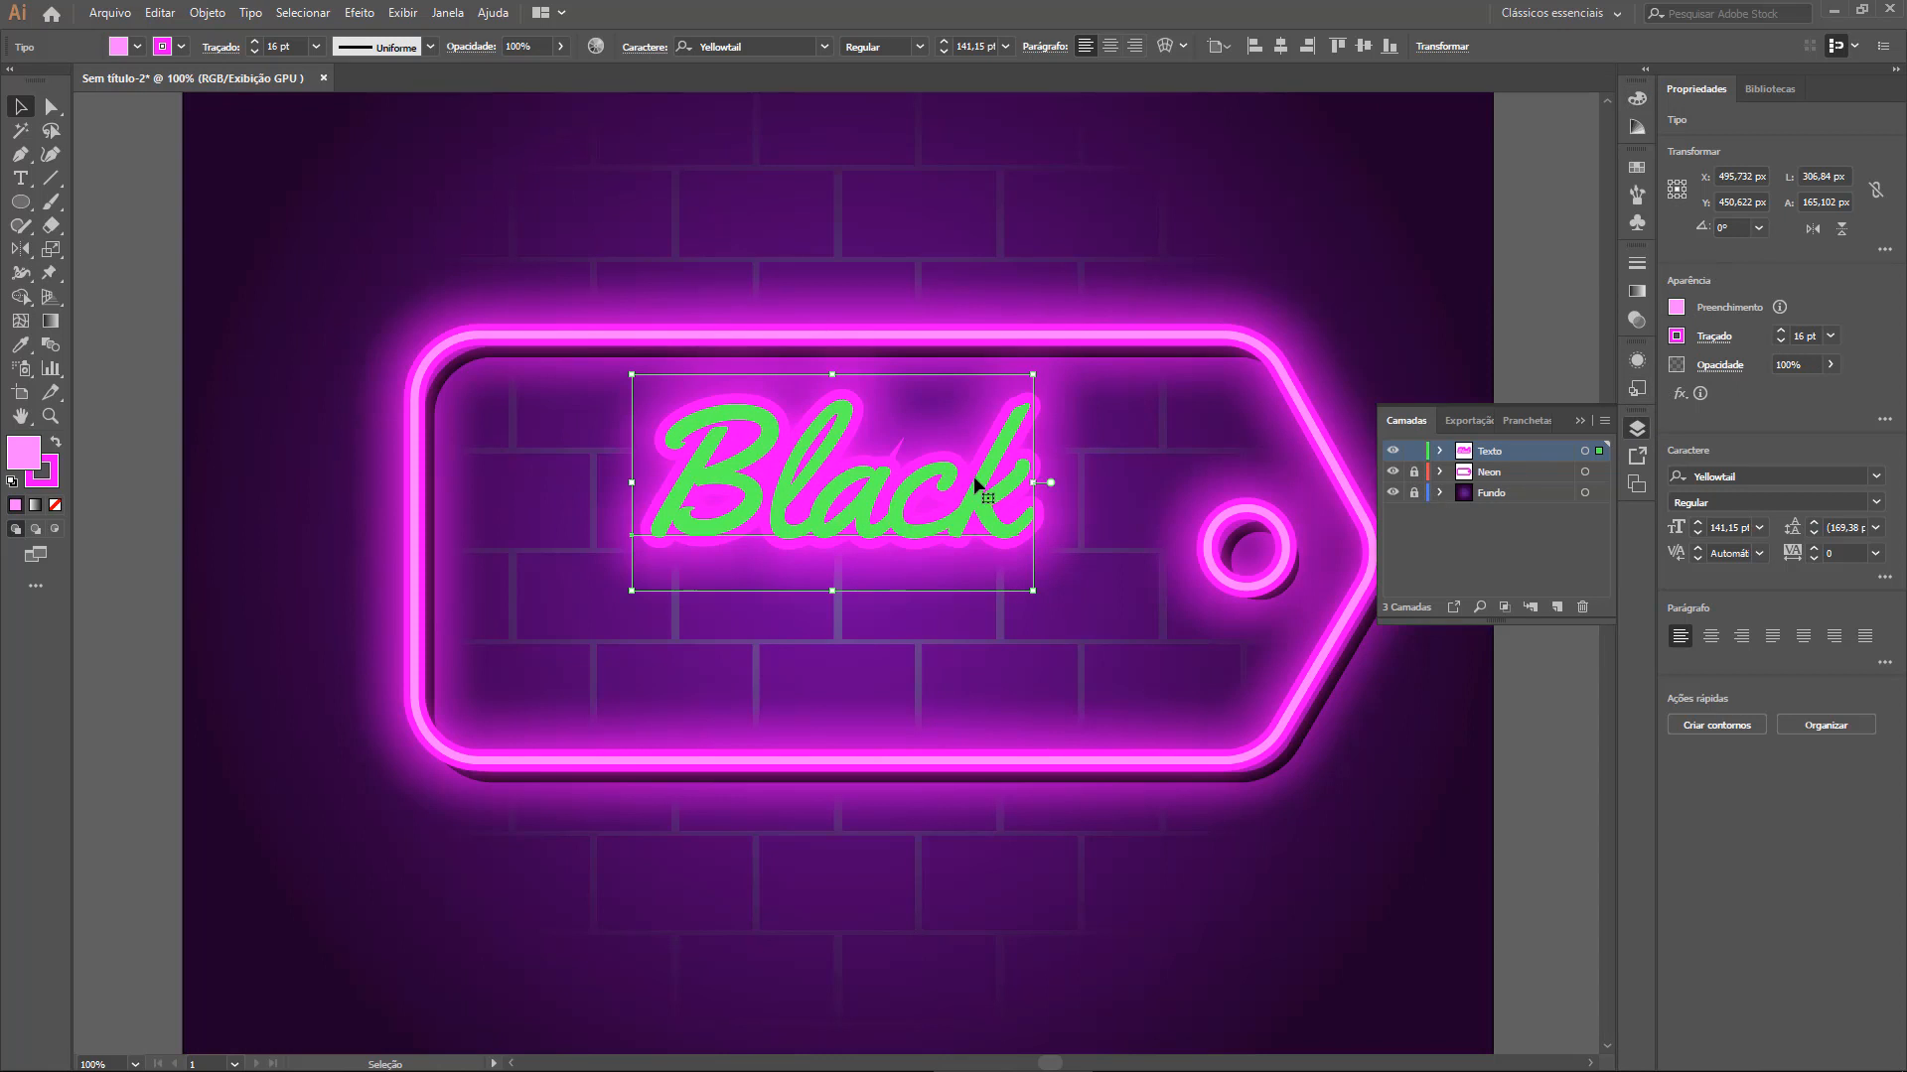
# Give the Black text's magenta stroke round caps and round corner joins, and set its weight to 8 pt
pyautogui.click(1637, 362)
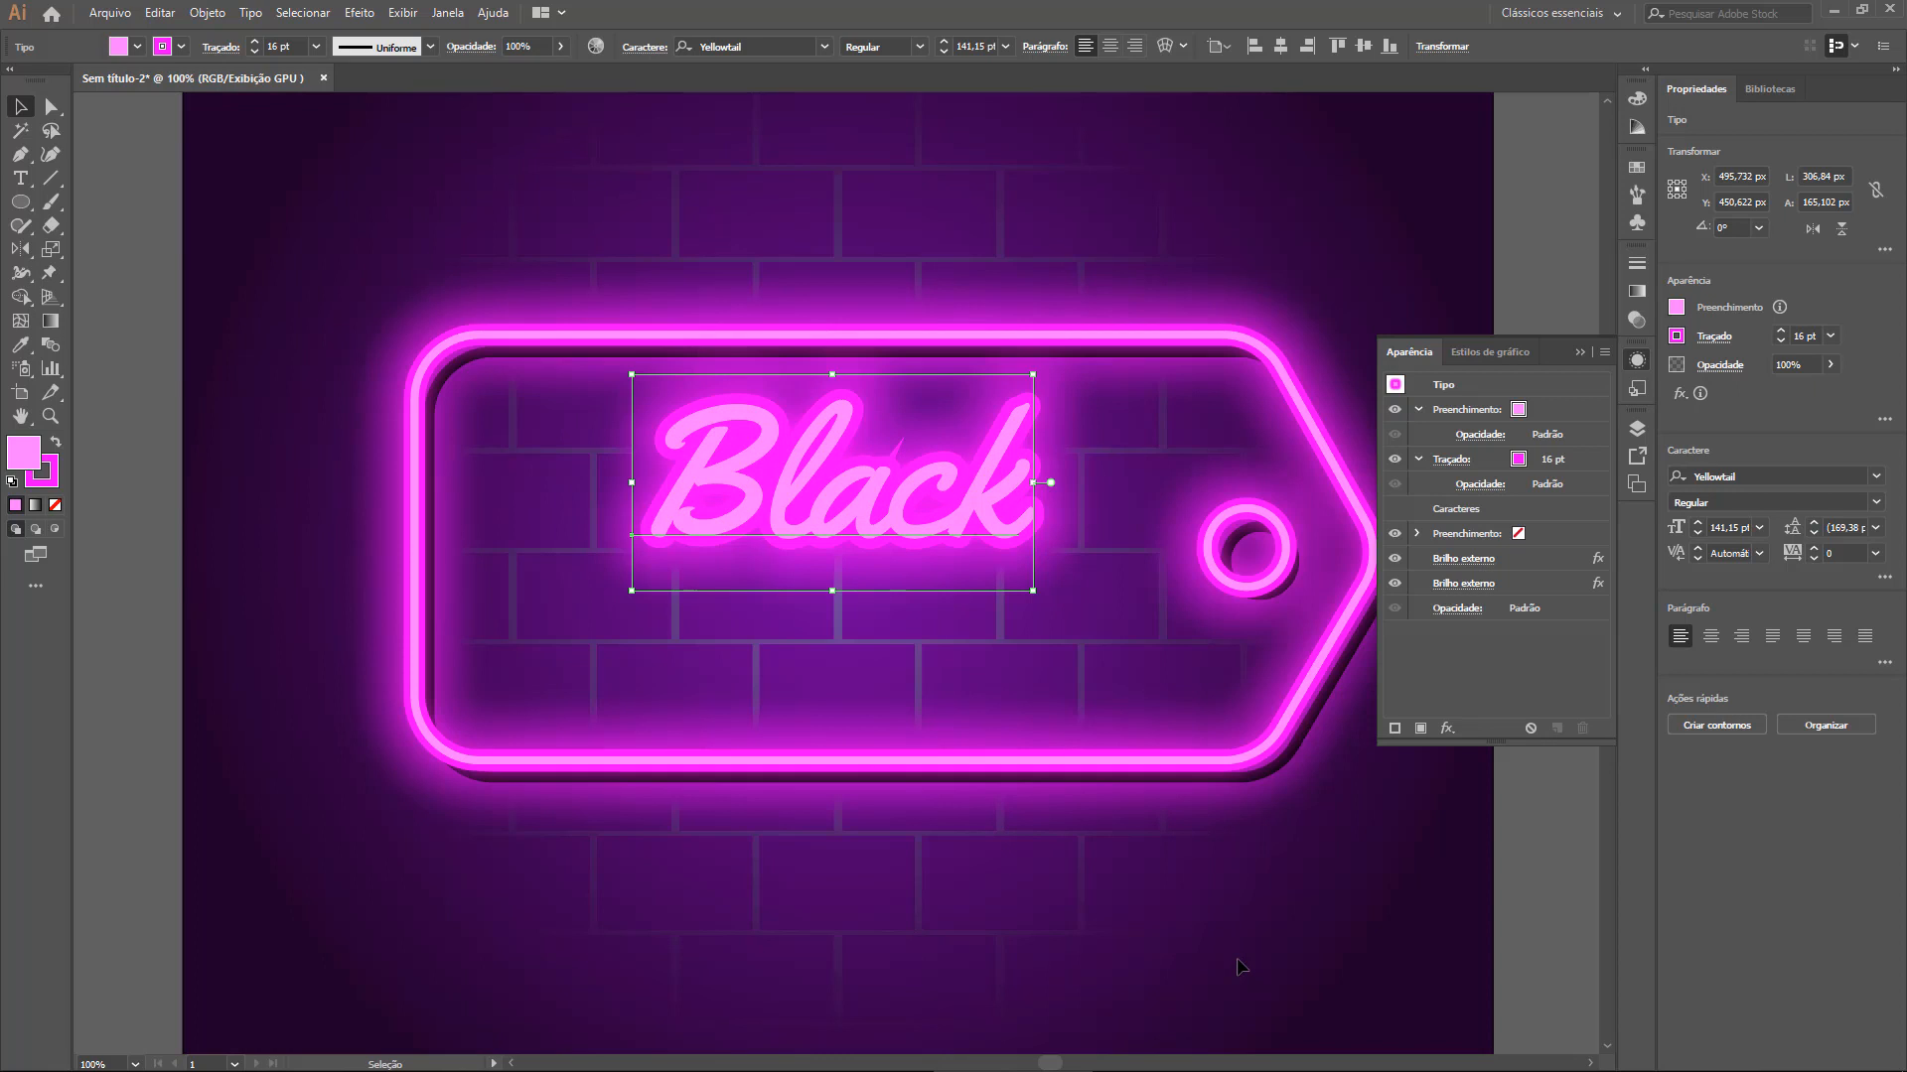
pyautogui.click(1454, 463)
pyautogui.click(1343, 515)
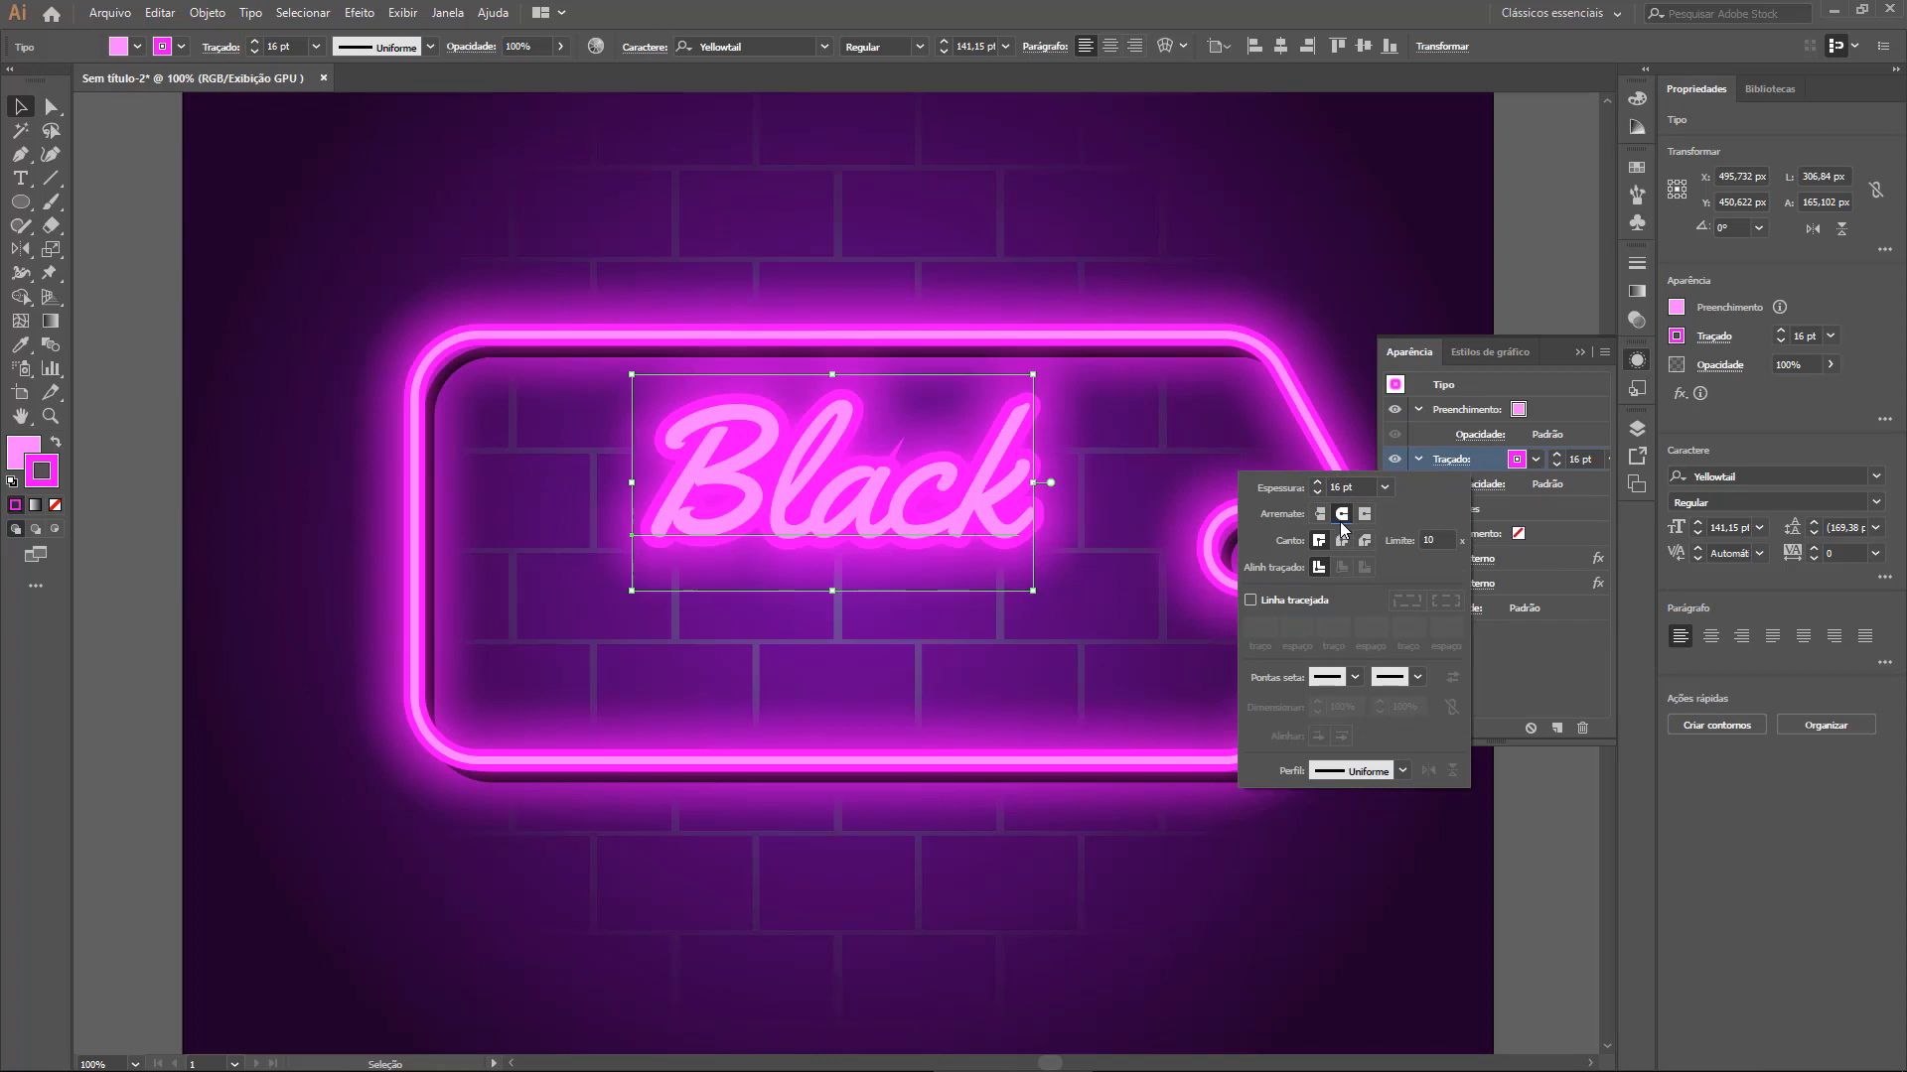
pyautogui.click(1343, 541)
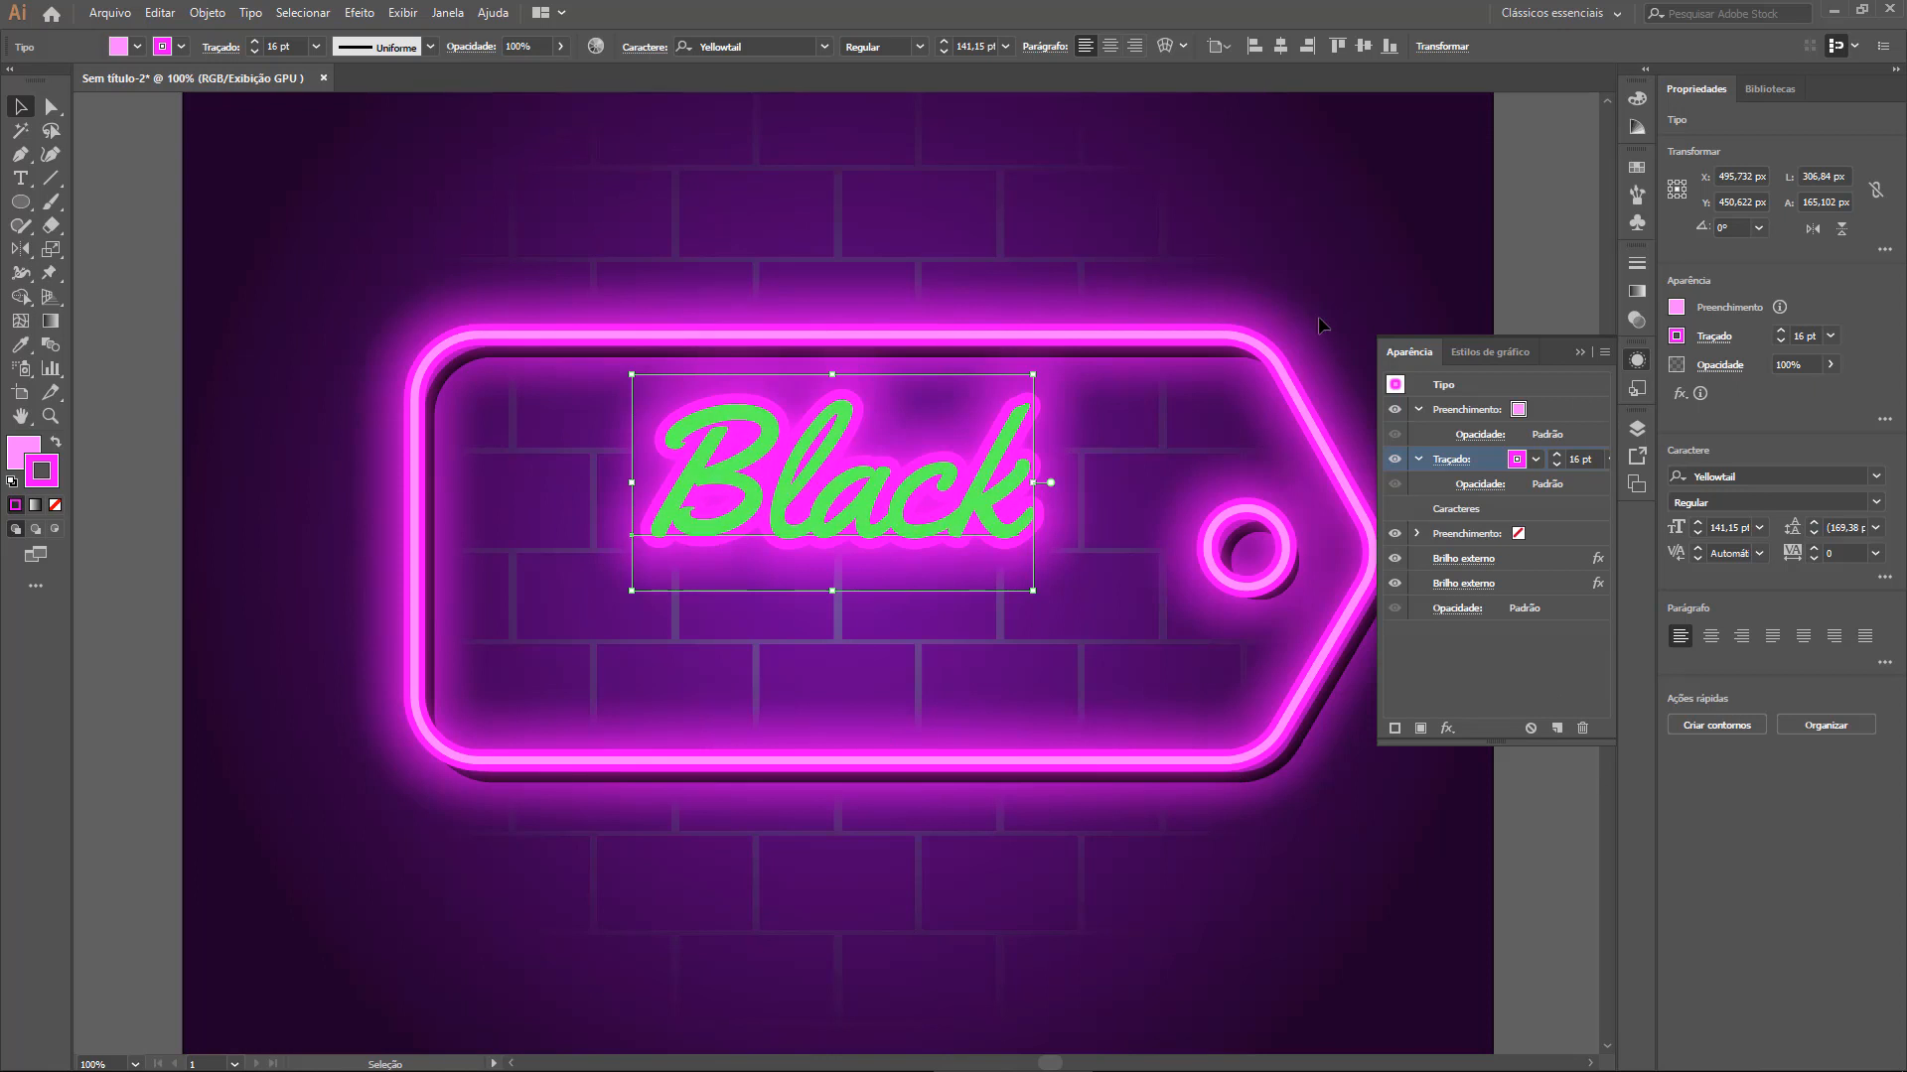
pyautogui.click(1556, 464)
pyautogui.click(1556, 463)
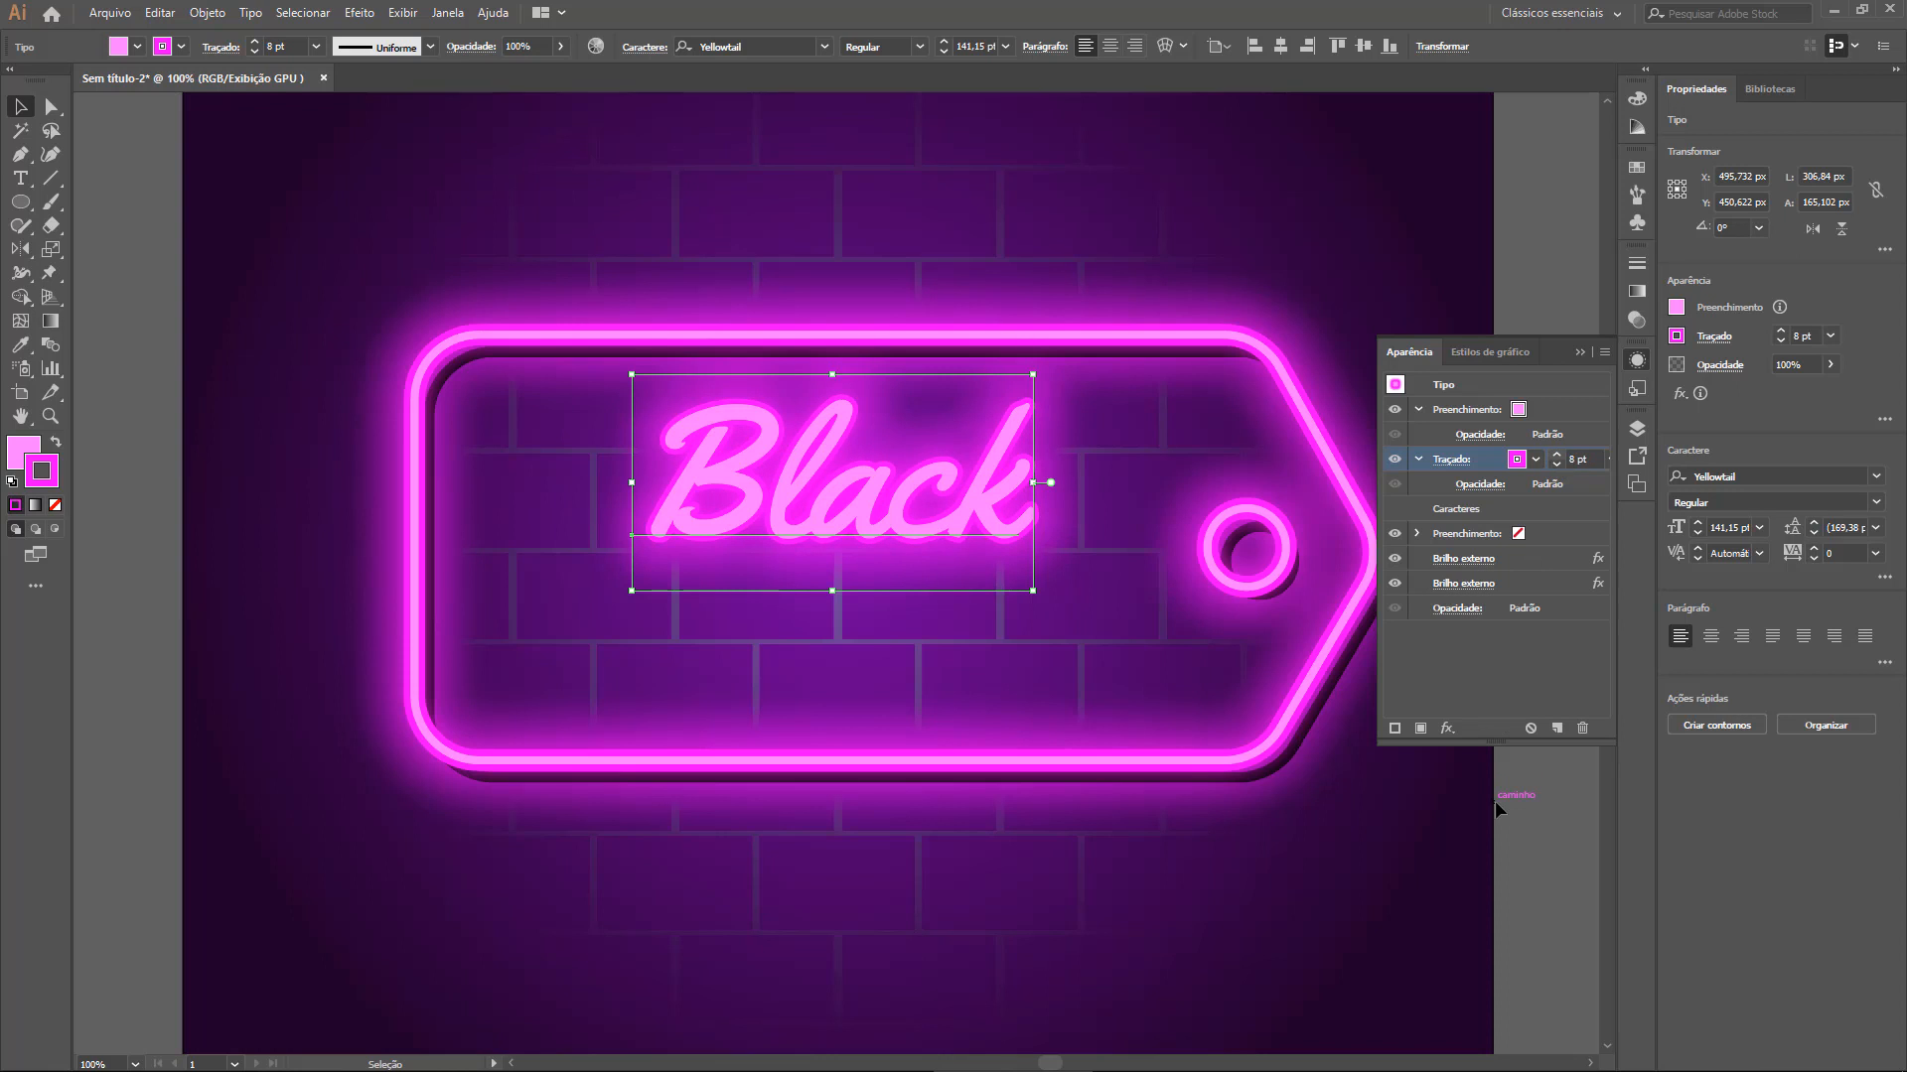
# Move the Black text slightly left and up, and paste a copy behind it offset 8 px right and 8 px down
pyautogui.moveTo(907, 504); pyautogui.dragTo(879, 500)
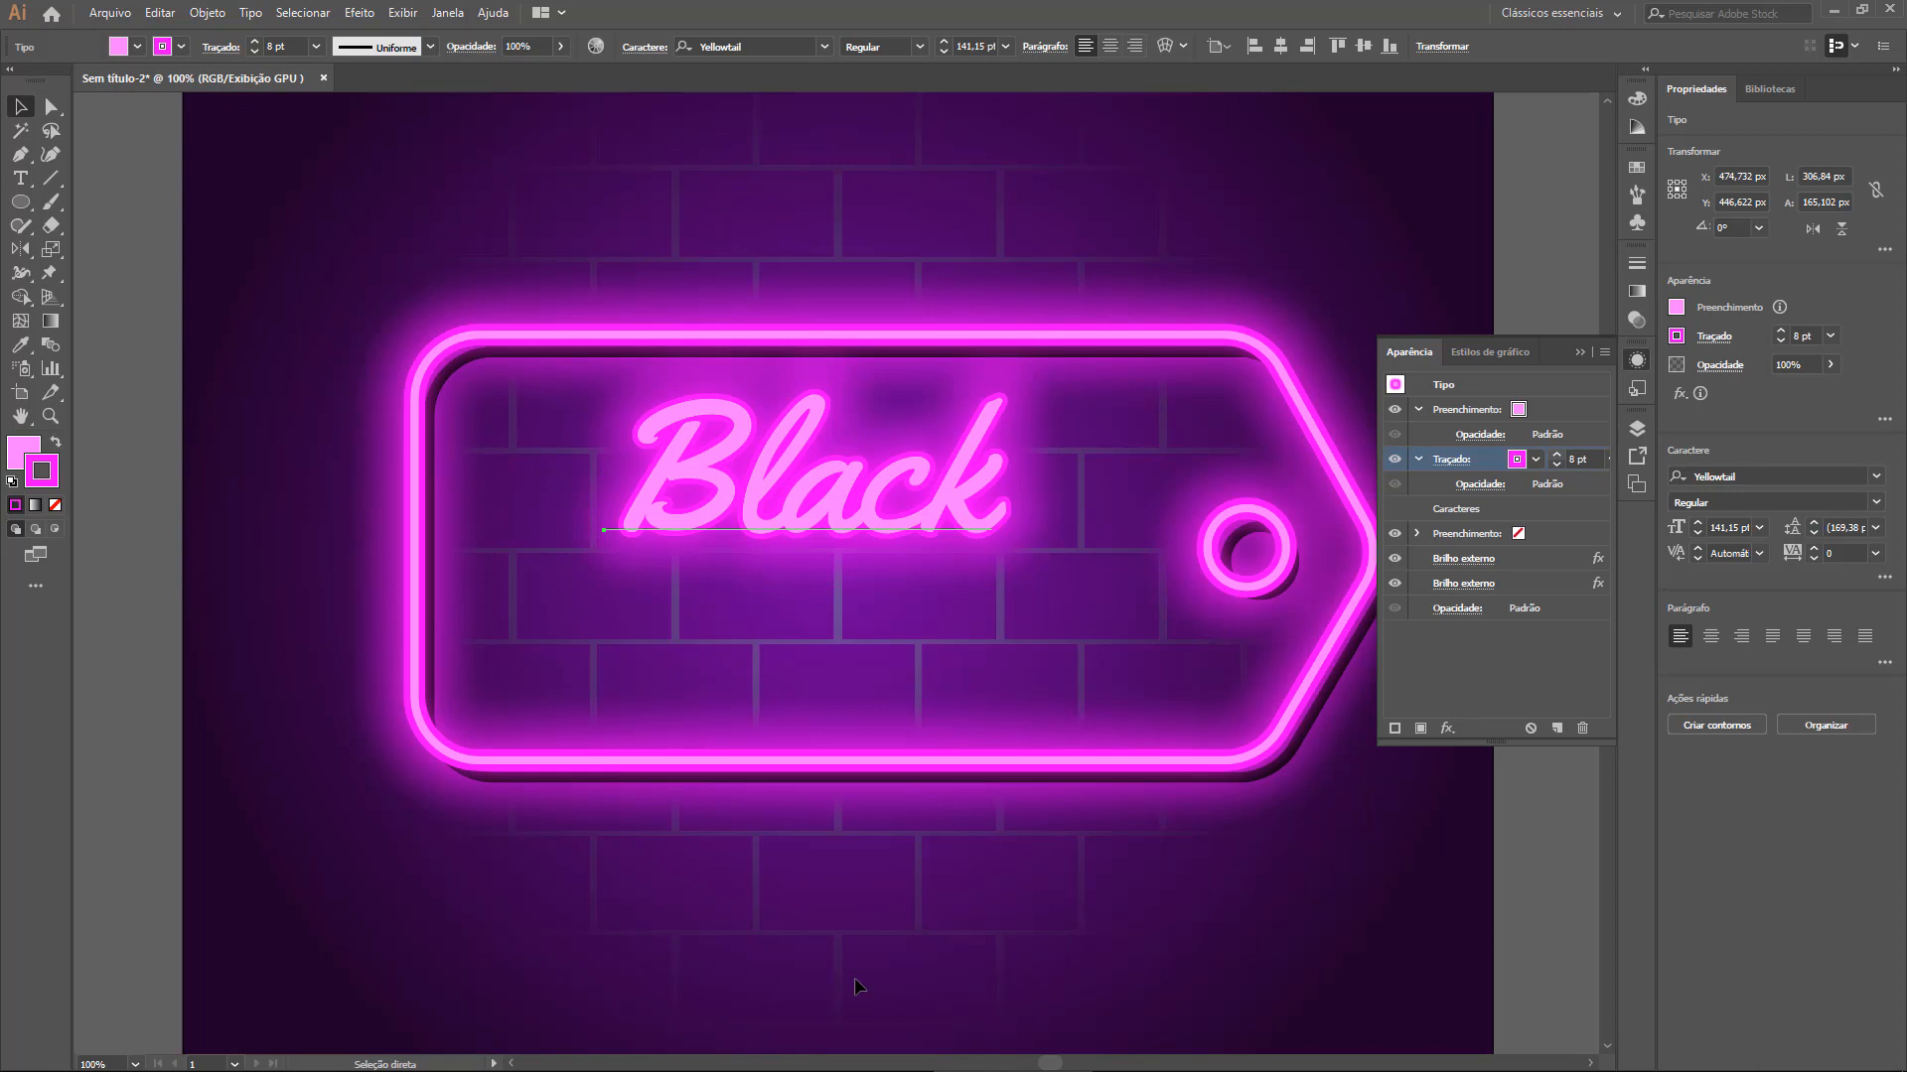
pyautogui.press('Right')
pyautogui.press('Down')
pyautogui.press('Right')
pyautogui.press('Down')
pyautogui.press('Right')
pyautogui.press('Down')
pyautogui.press('Right')
pyautogui.press('Down')
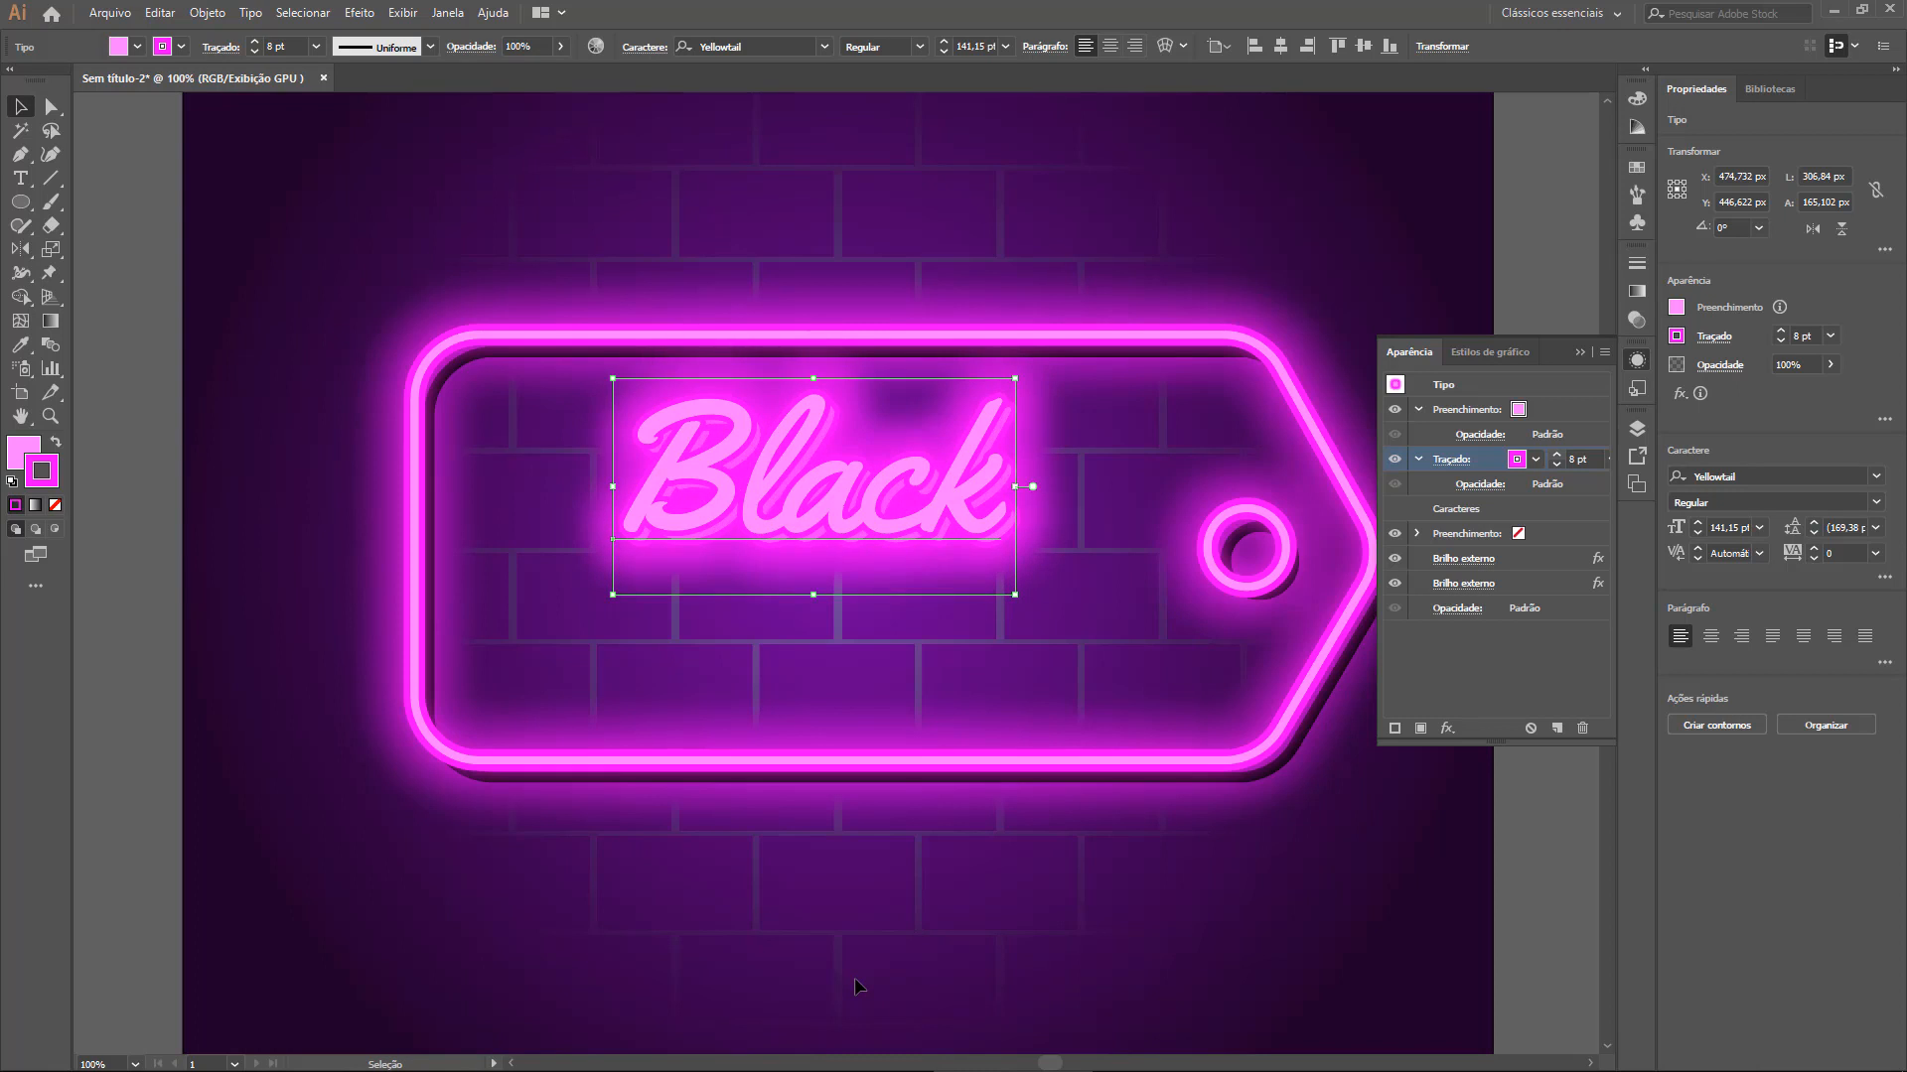
# Reset the rear copy of the Black text to the default appearance and fill it with black (000000) as a shadow
pyautogui.press('d')
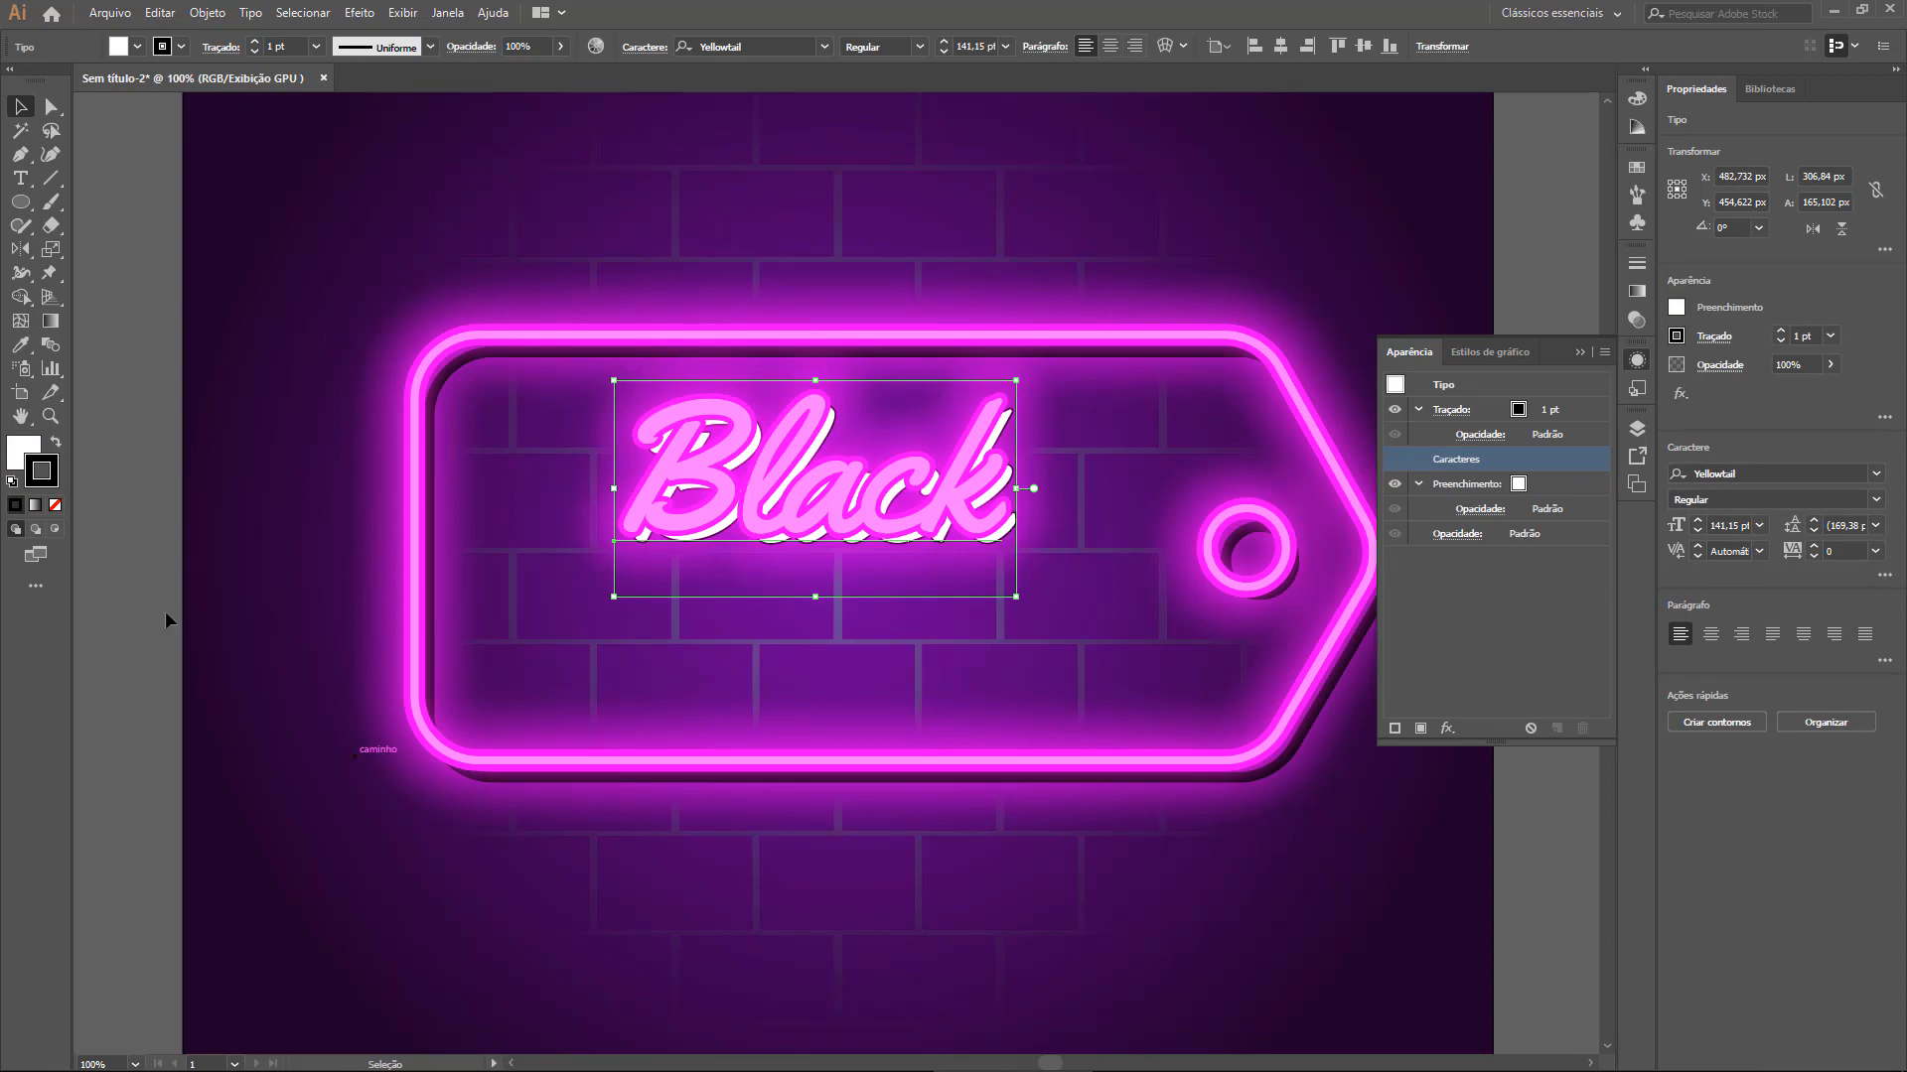
pyautogui.click(18, 451)
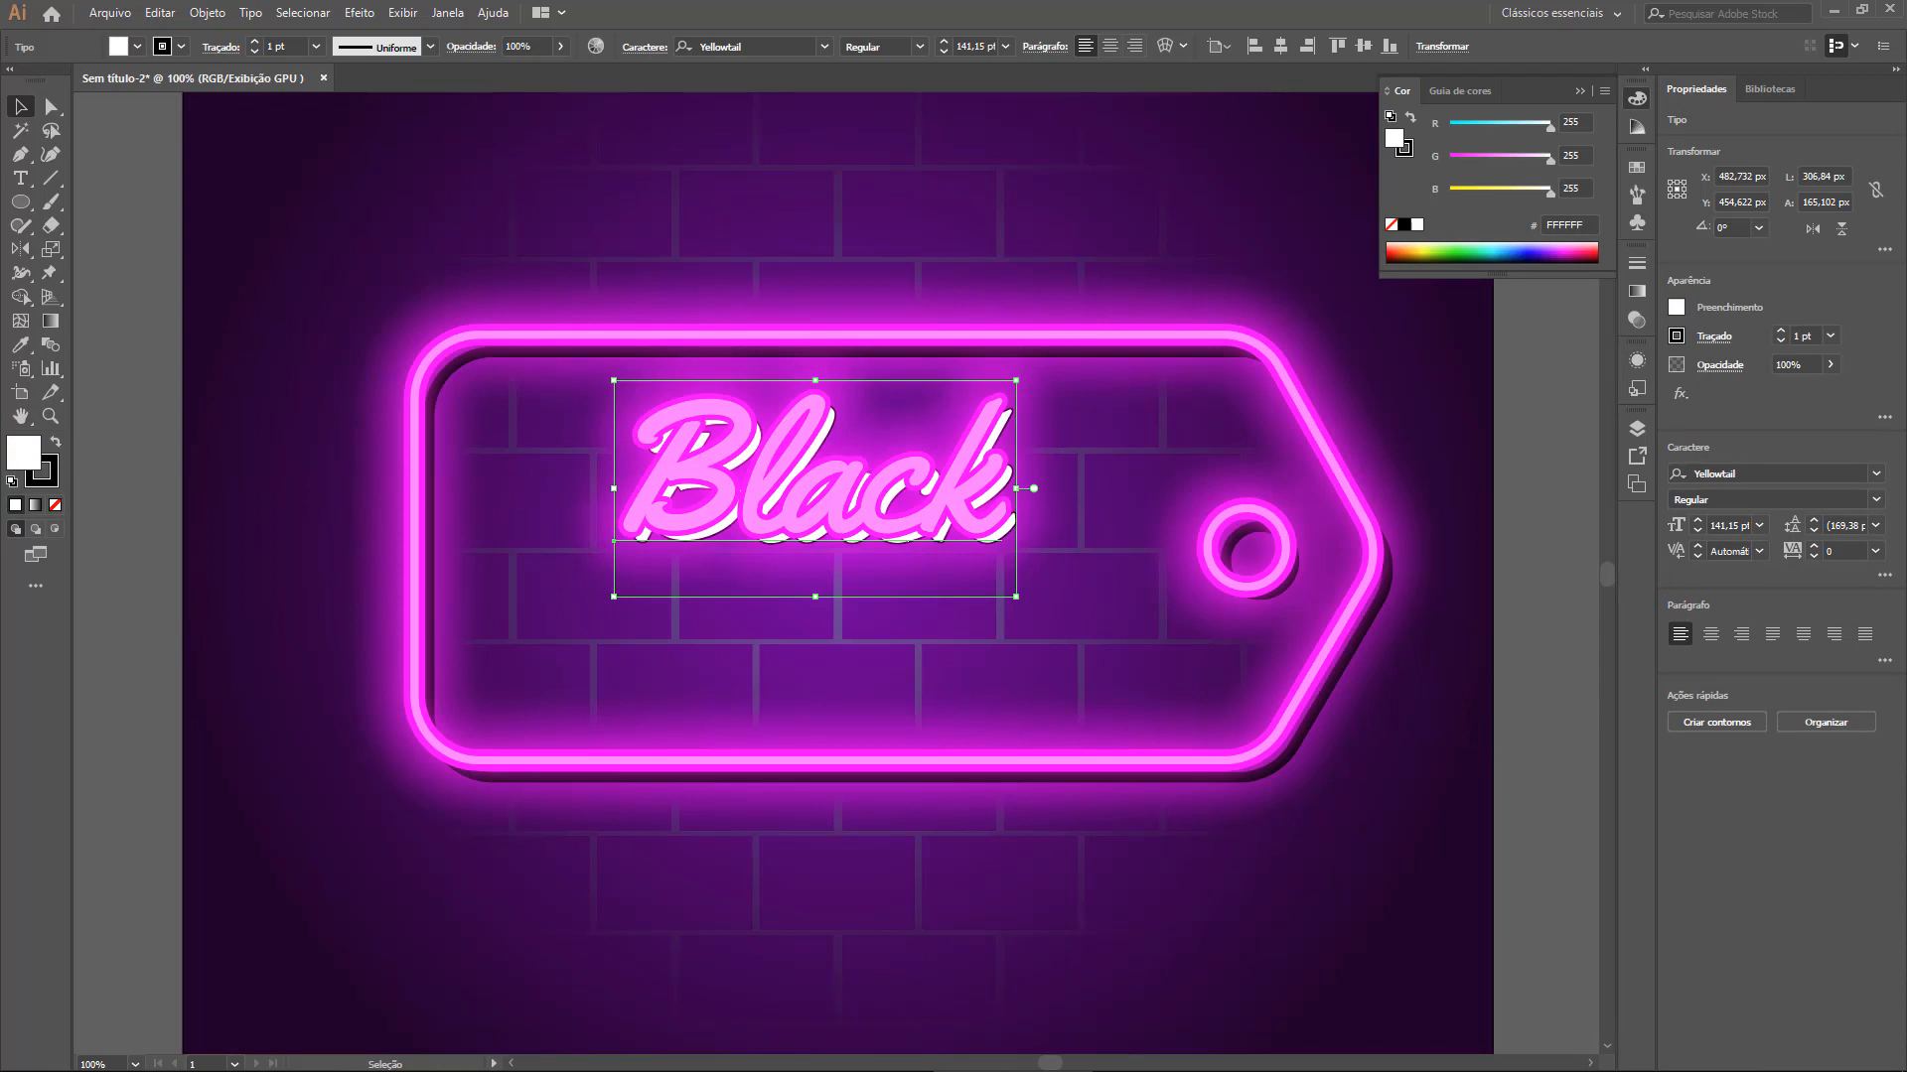
pyautogui.click(1403, 225)
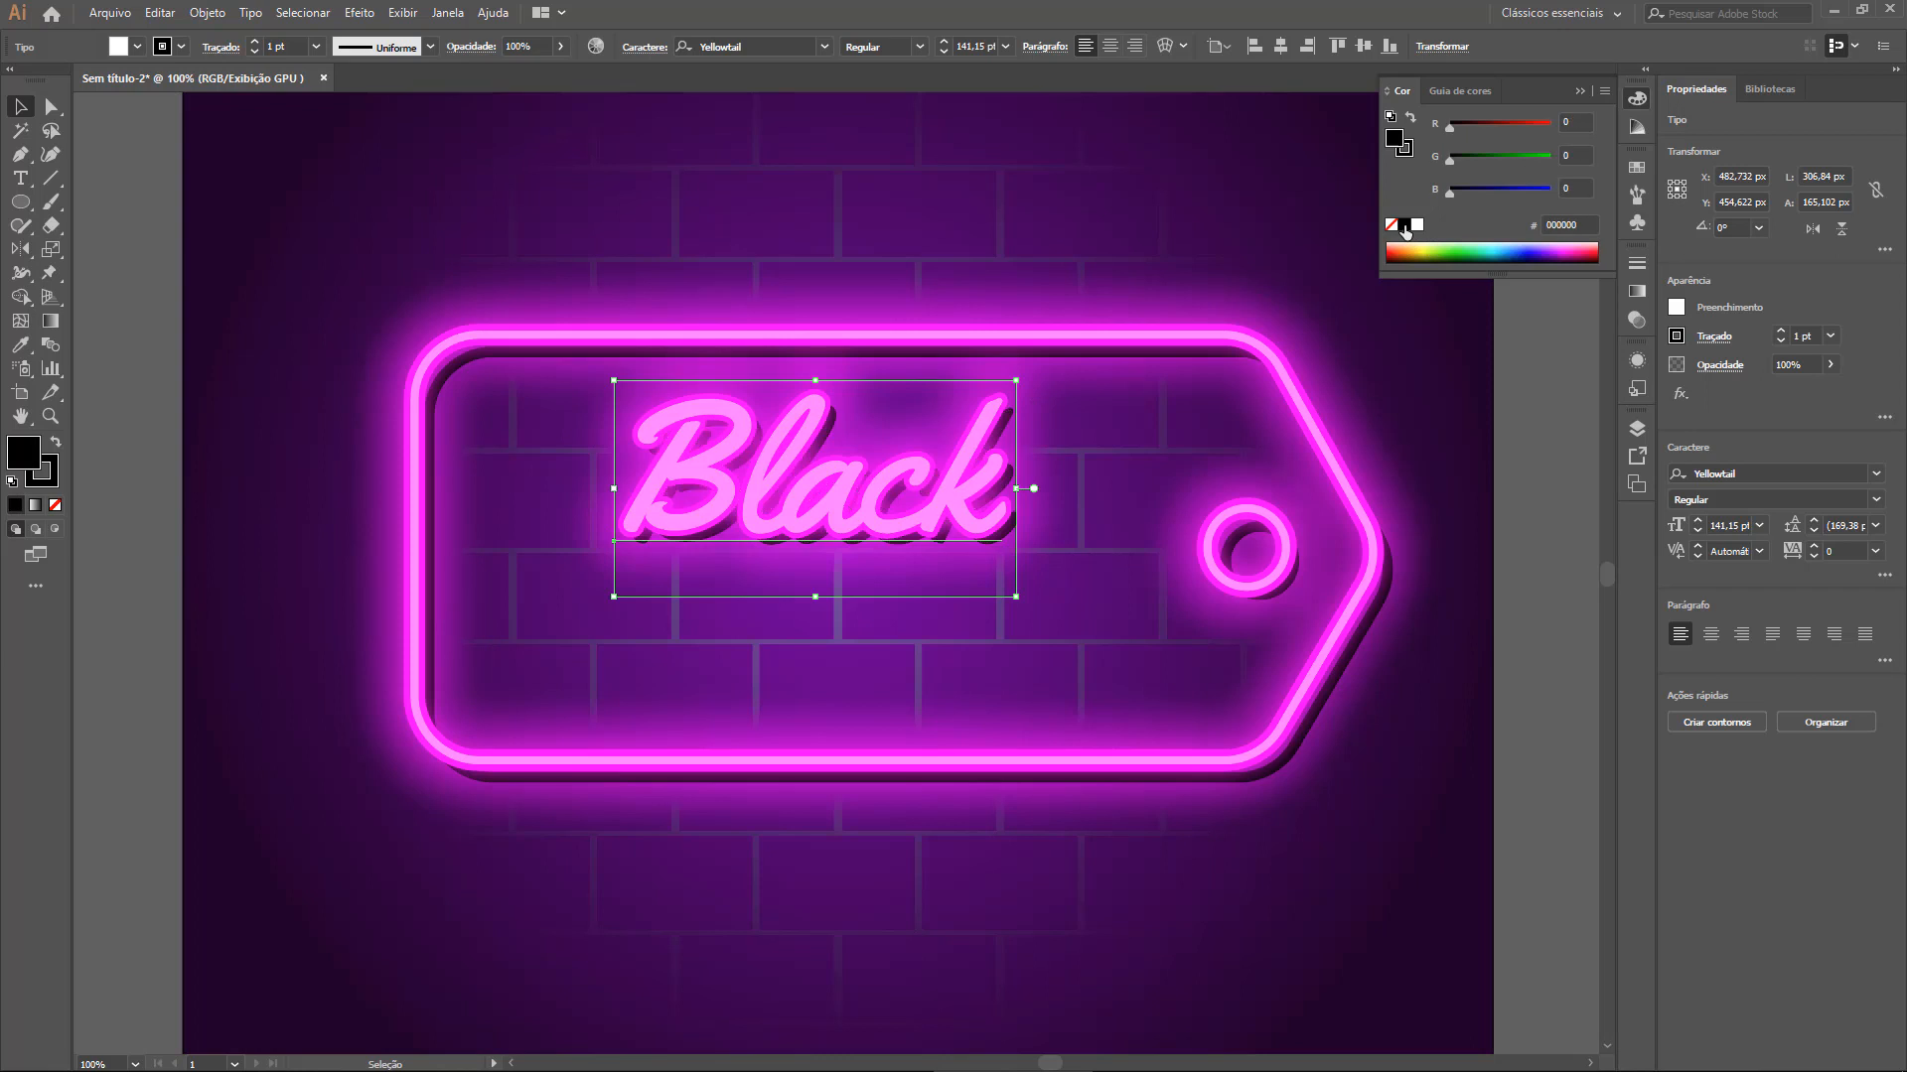
pyautogui.click(41, 483)
pyautogui.click(136, 183)
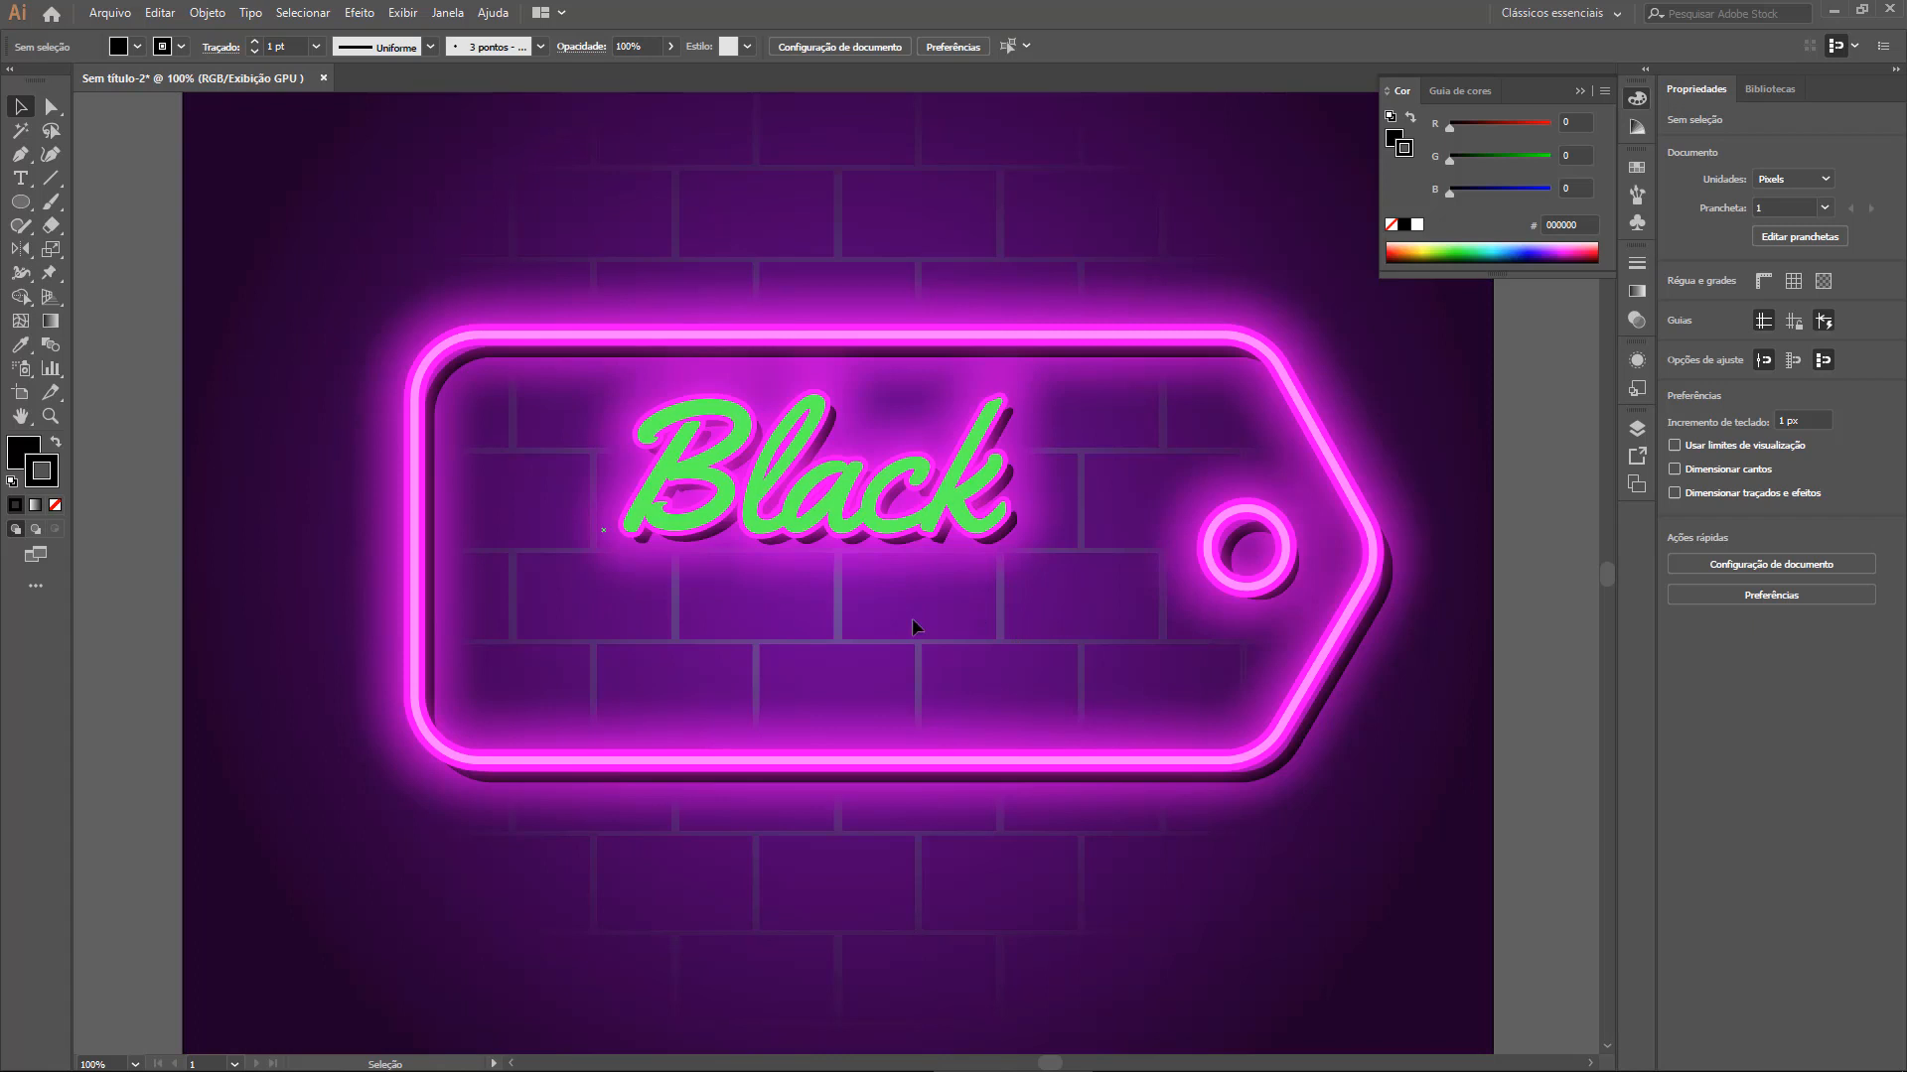
pyautogui.moveTo(775, 471); pyautogui.dragTo(935, 686)
pyautogui.click(935, 686)
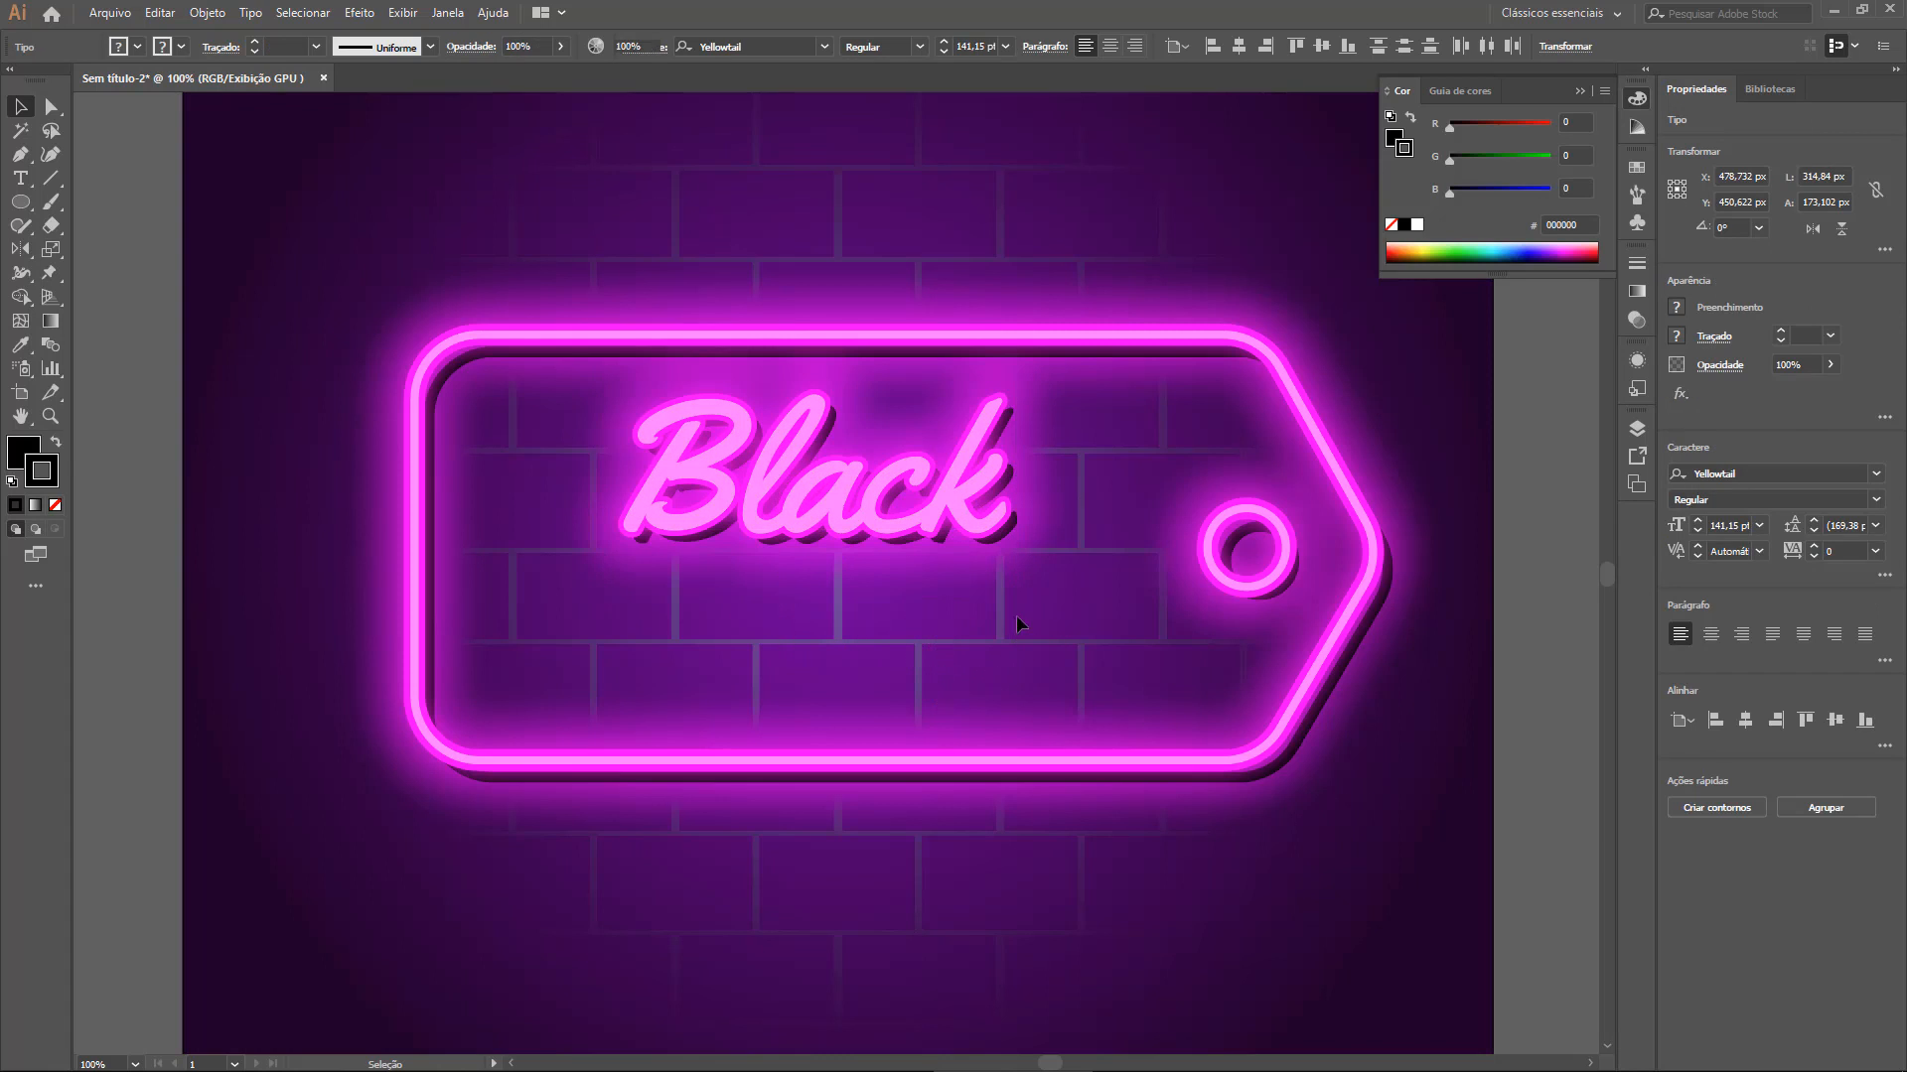
pyautogui.click(1581, 91)
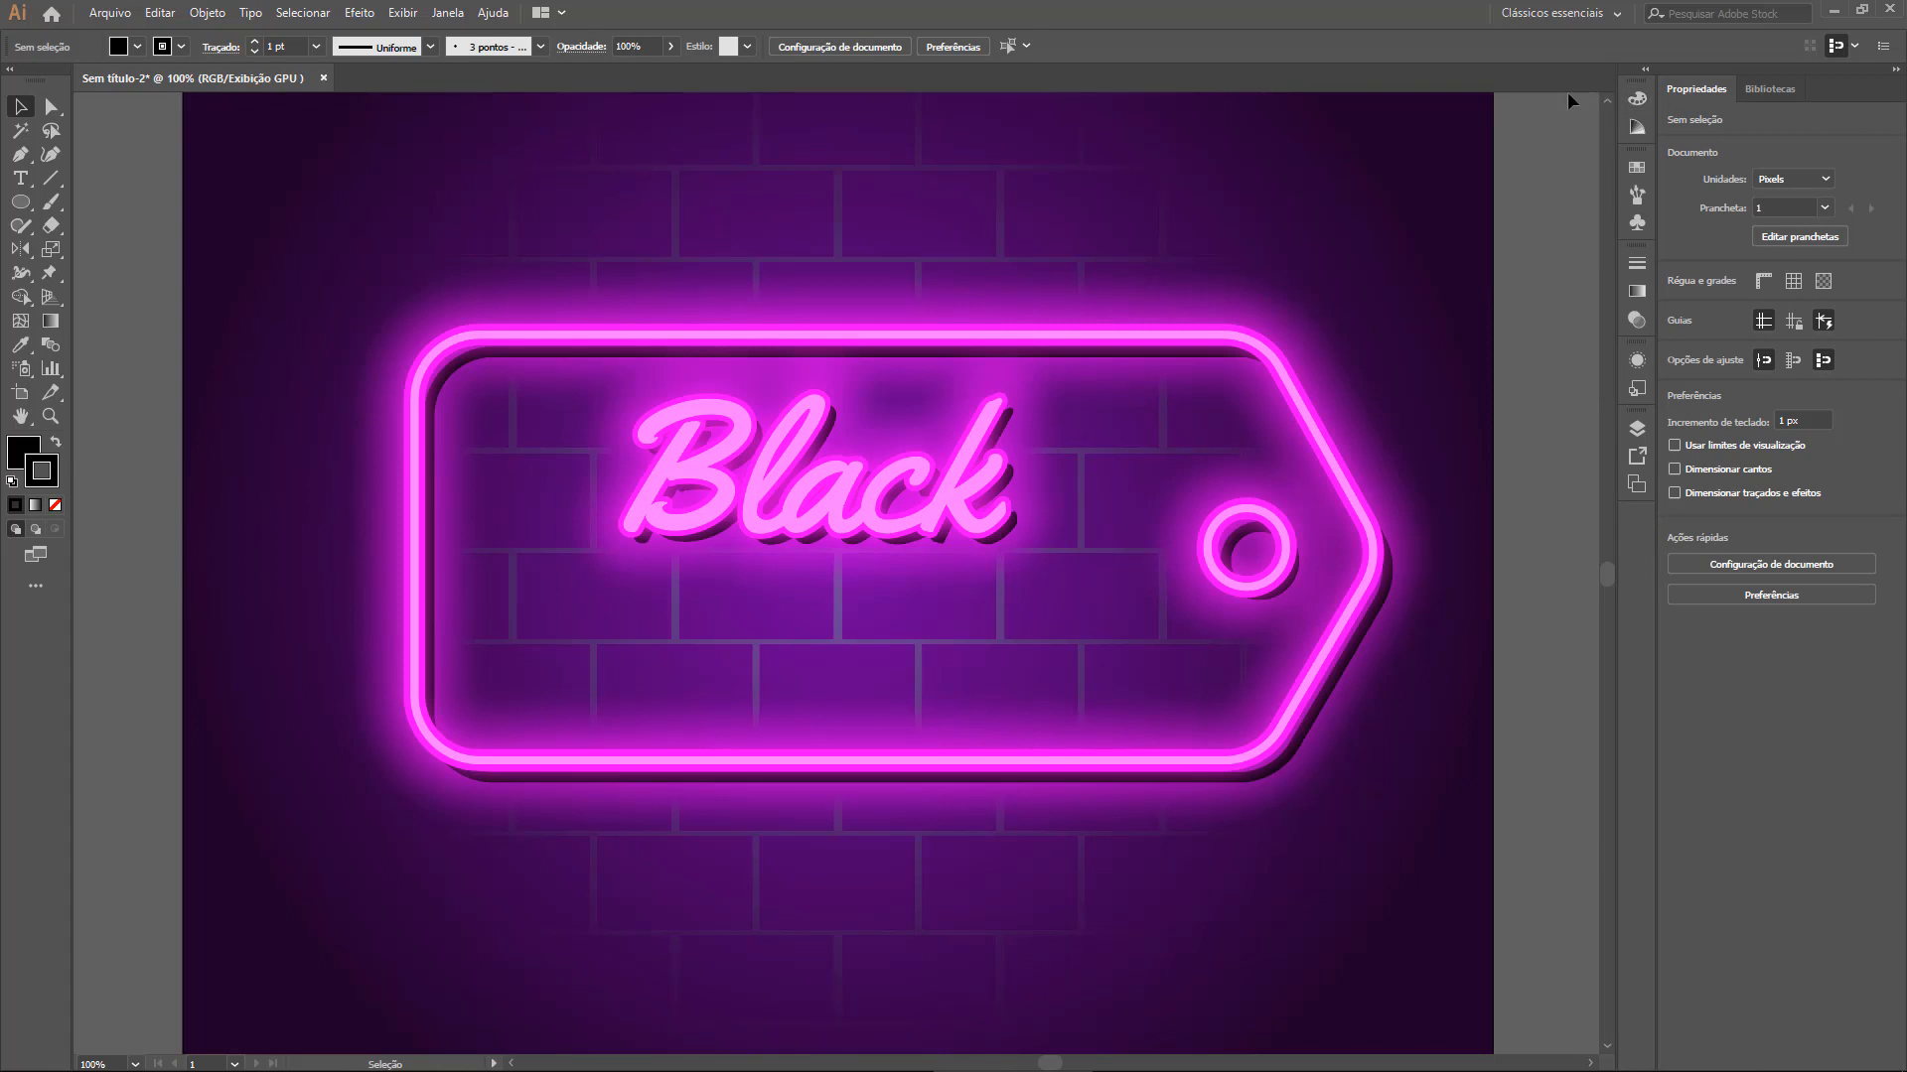
# Save the pink front Black text's appearance as a new graphic style
pyautogui.click(957, 514)
pyautogui.click(1635, 390)
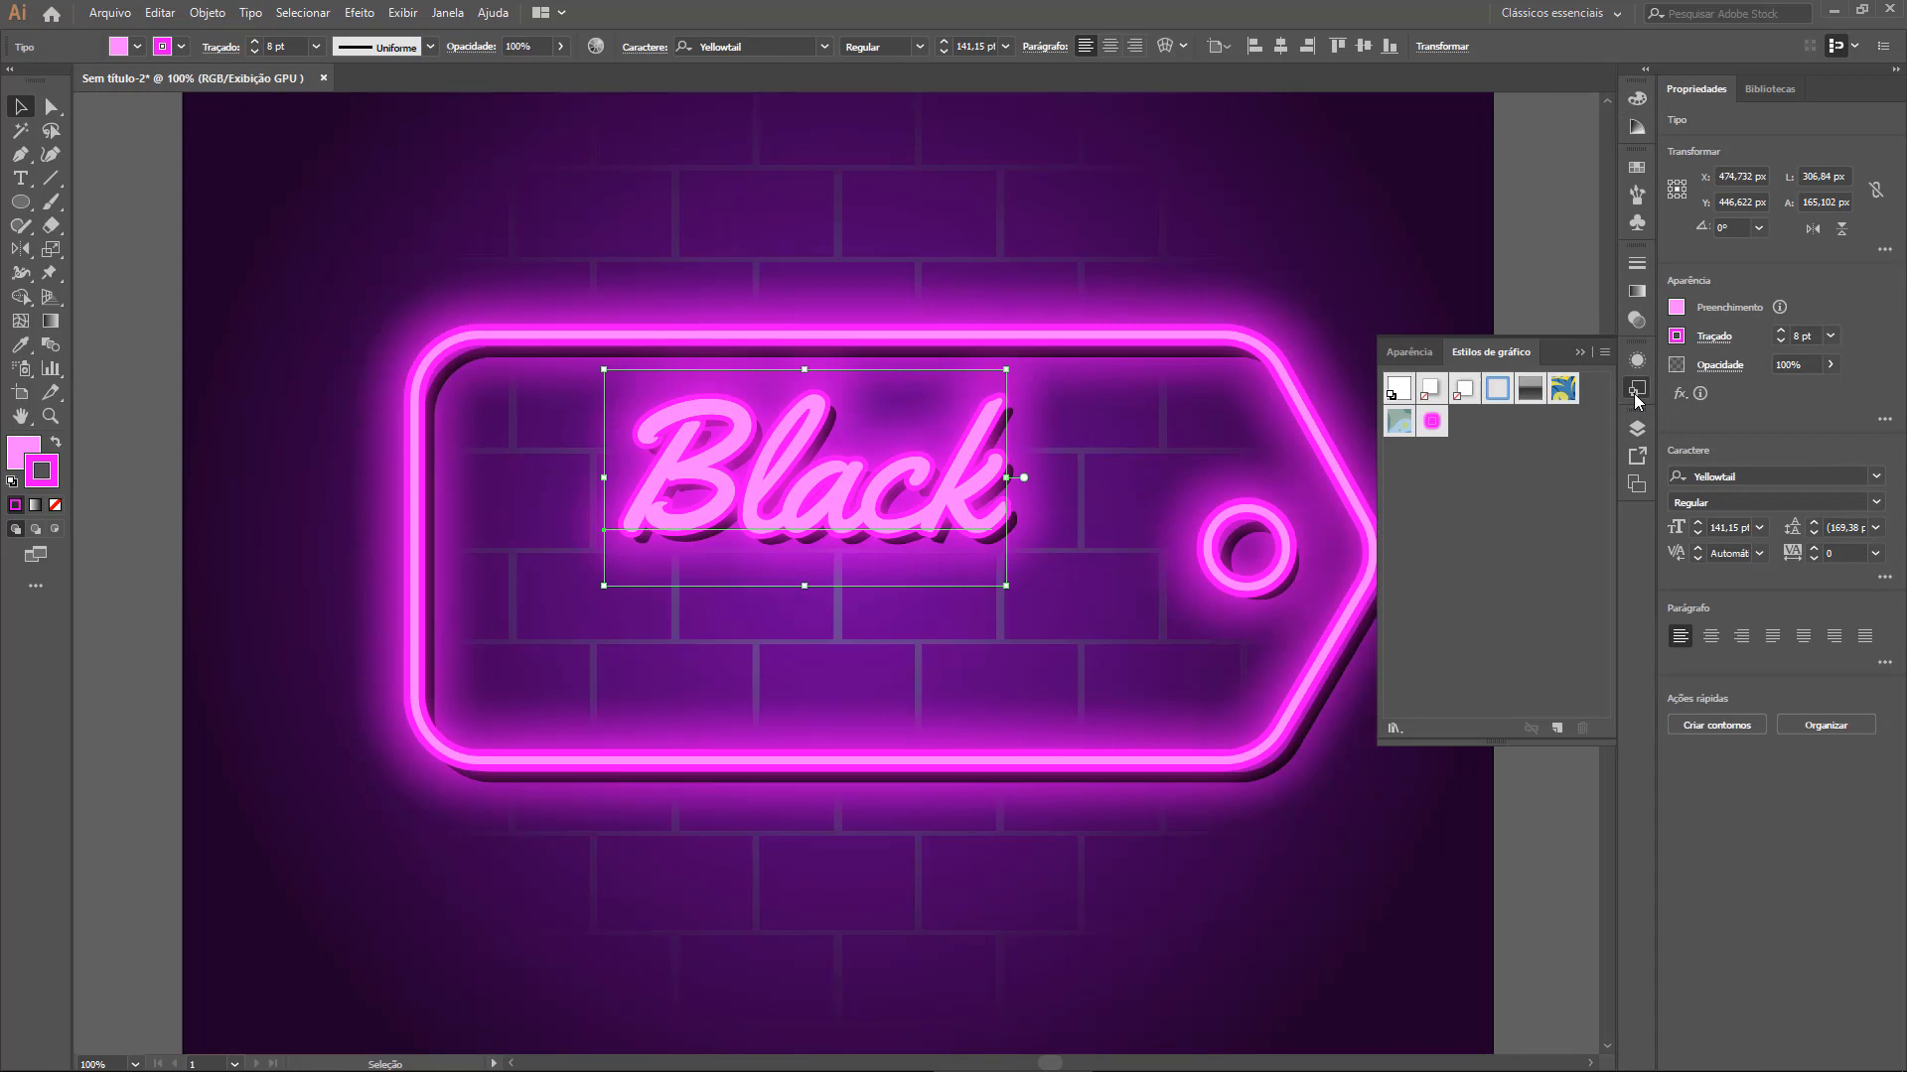
pyautogui.moveTo(998, 437); pyautogui.dragTo(1457, 442)
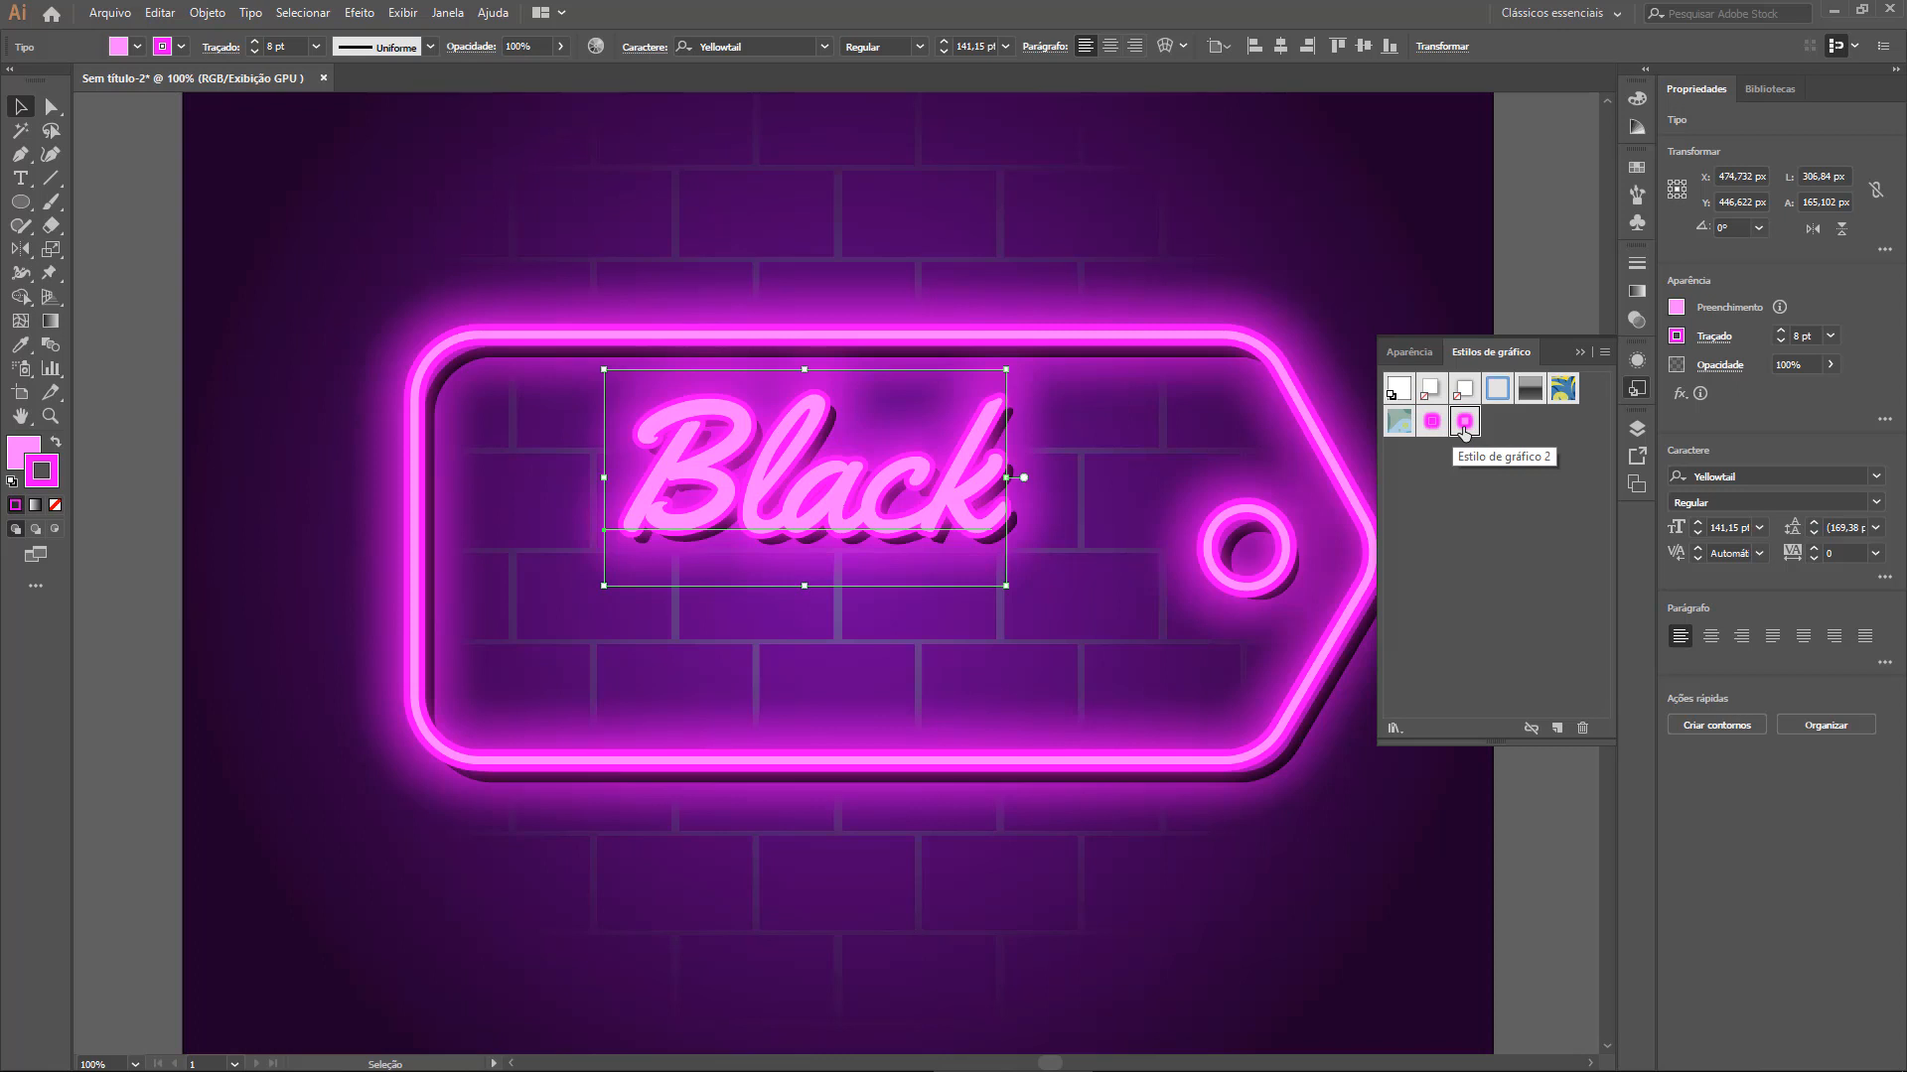
pyautogui.doubleClick(1431, 421)
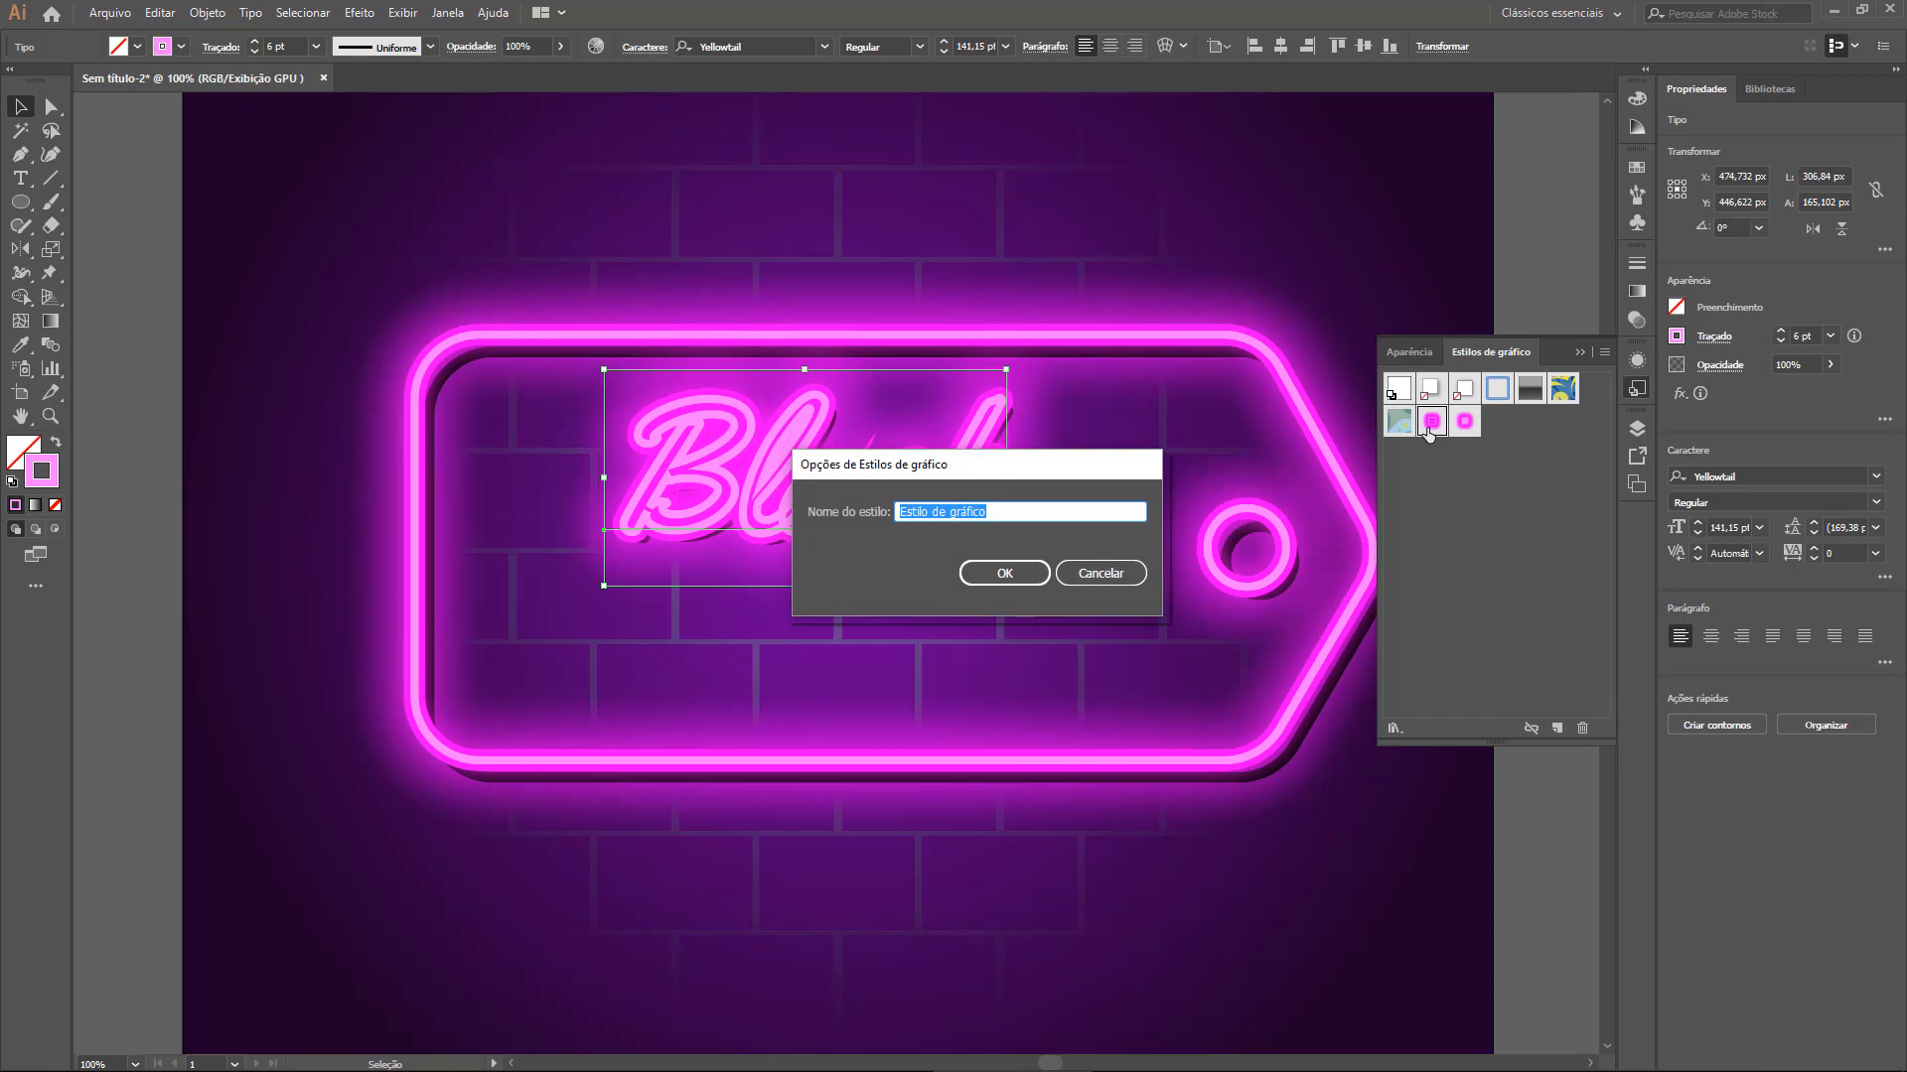
pyautogui.click(1100, 573)
pyautogui.click(1464, 421)
pyautogui.click(1529, 207)
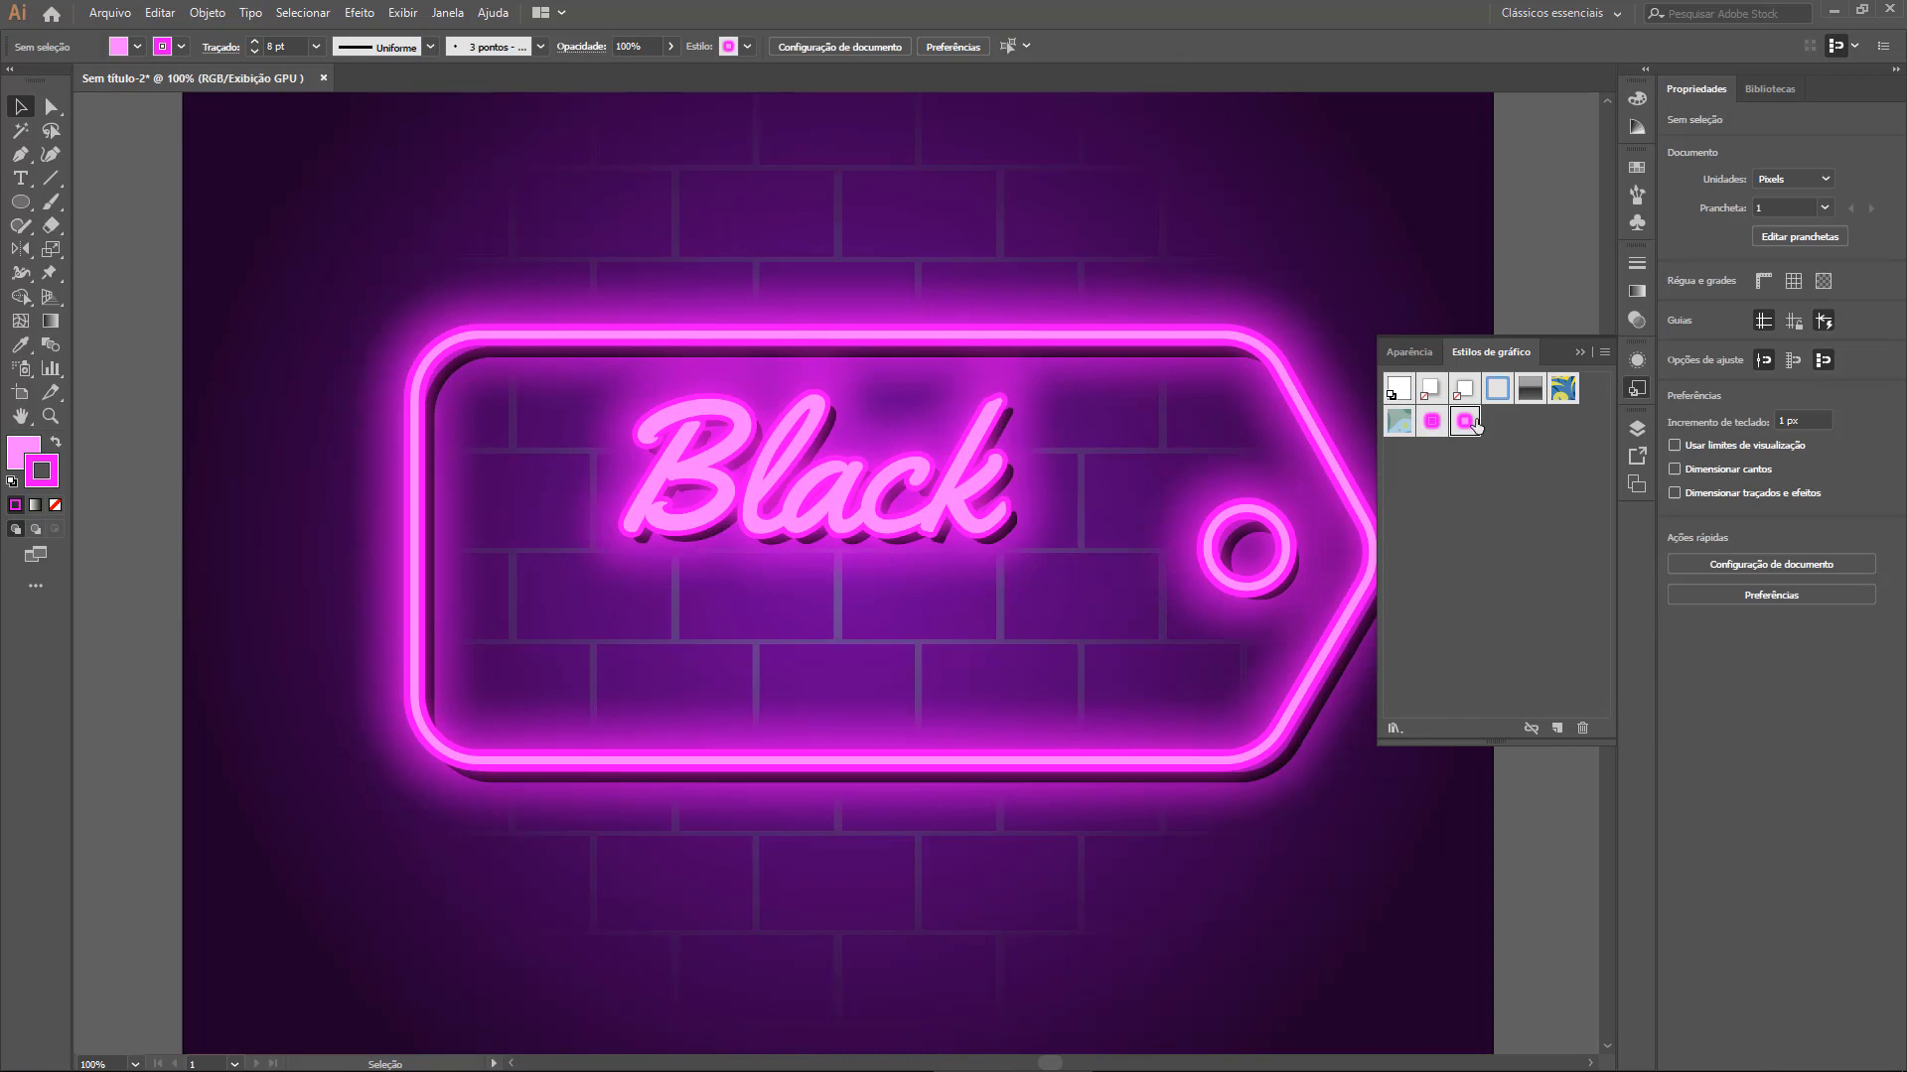
# Rename the outline's graphic style to "Neon Contorno" and the text's graphic style to "Neon Texto"
pyautogui.doubleClick(1431, 421)
pyautogui.moveTo(988, 511); pyautogui.dragTo(865, 513)
pyautogui.write('Neon')
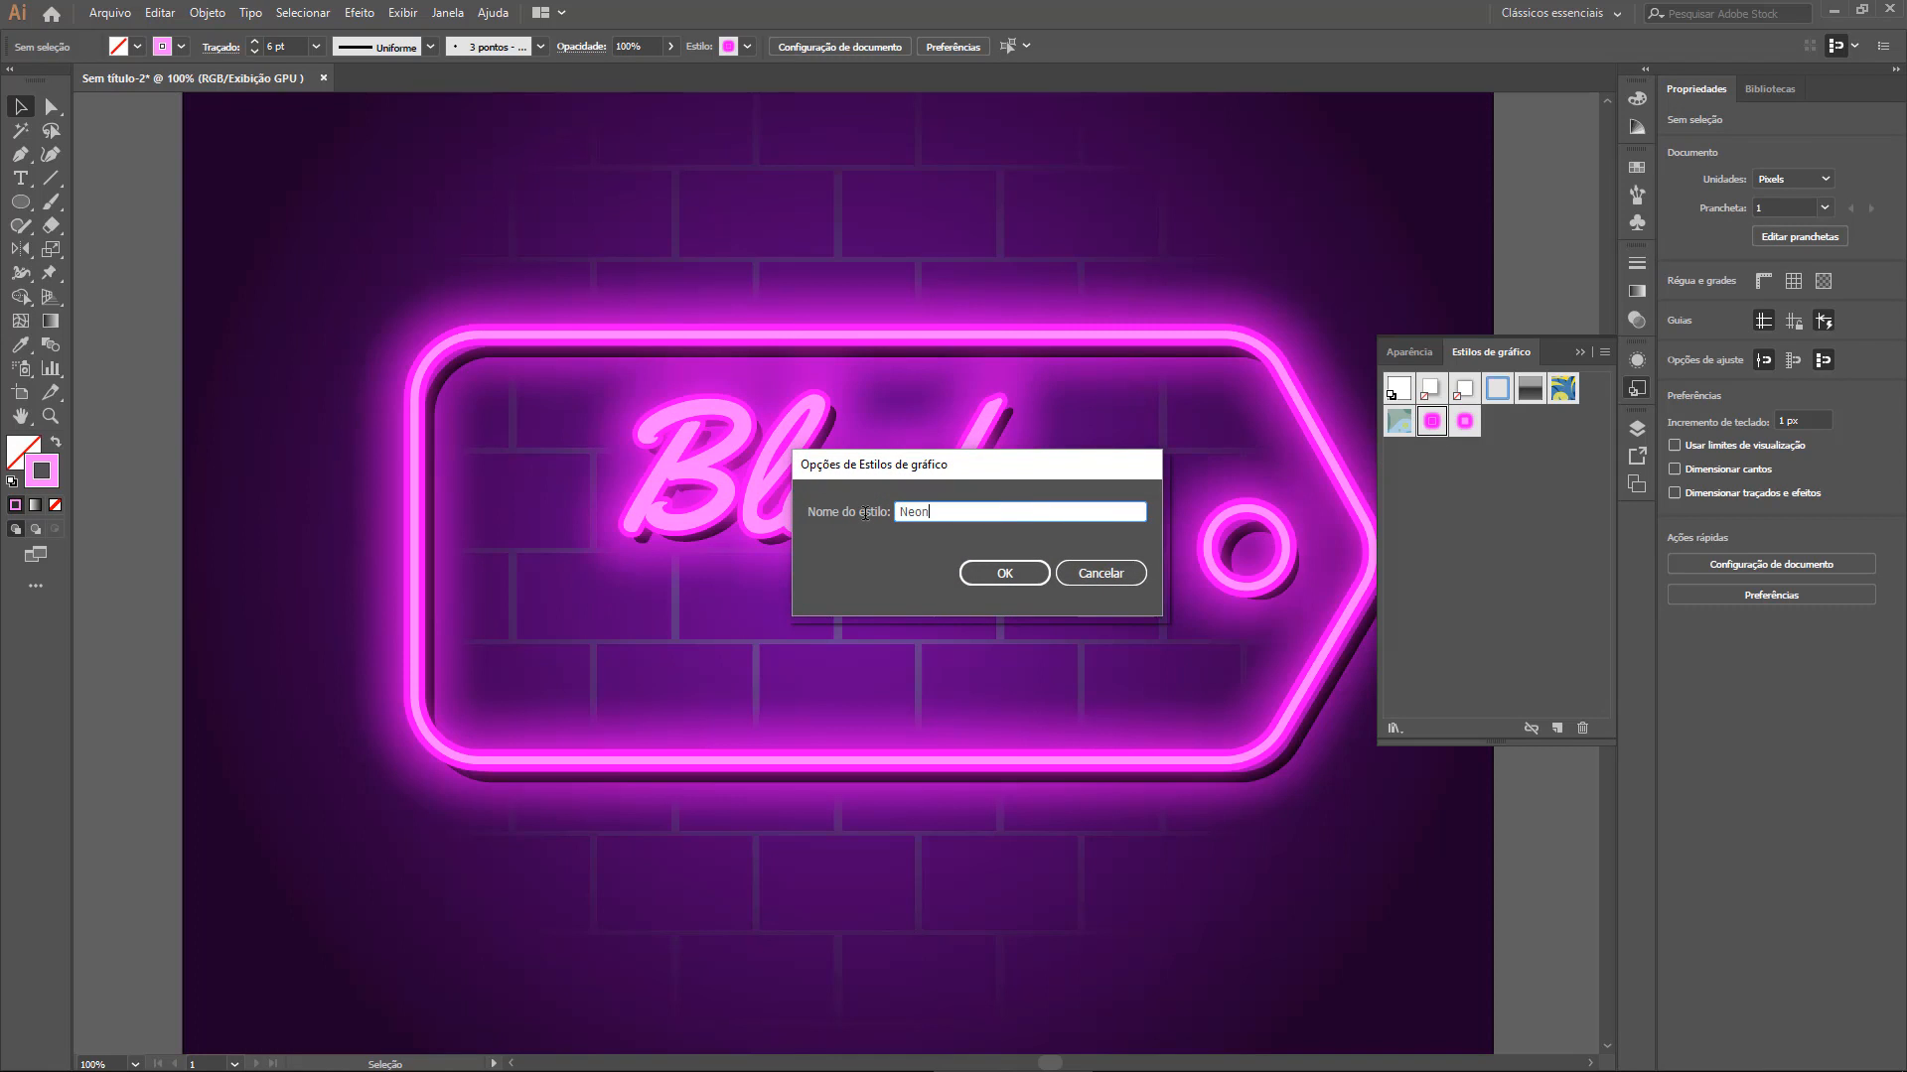
pyautogui.write(' Contorno')
pyautogui.press('Return')
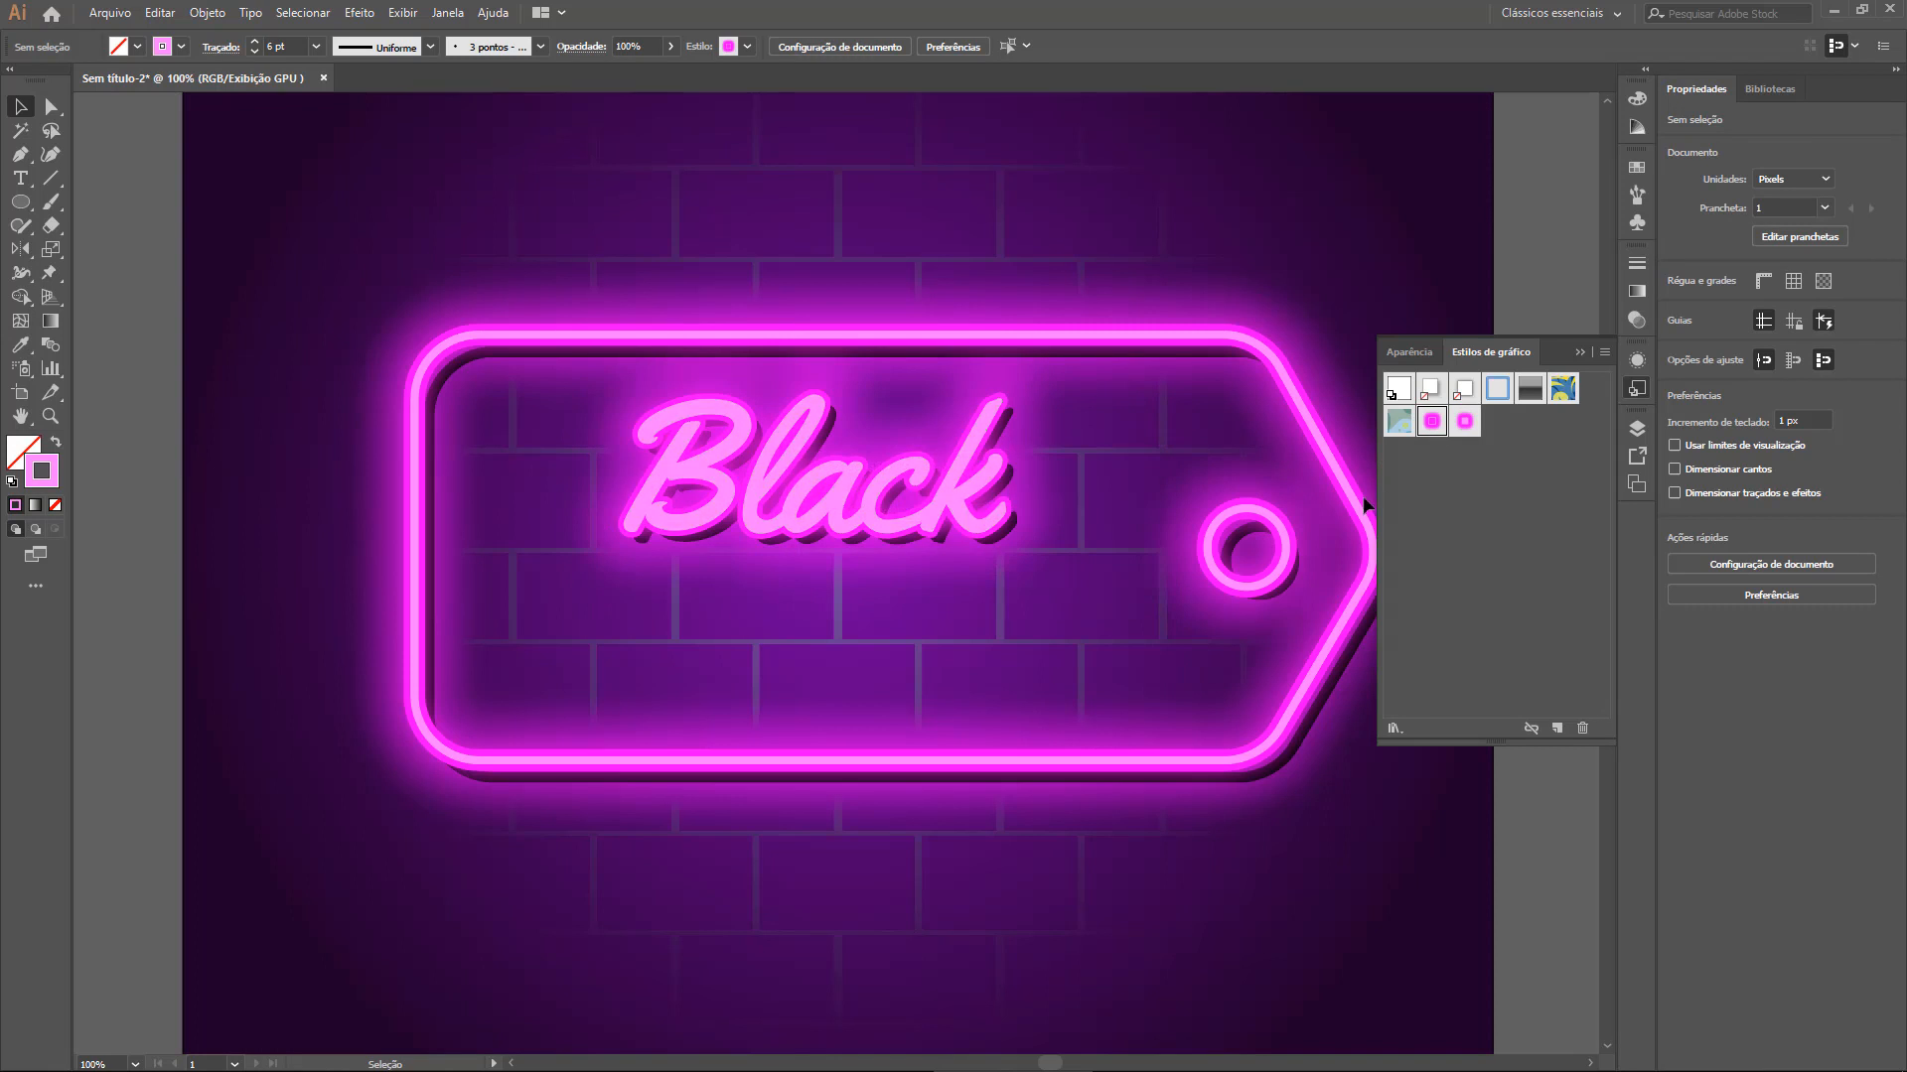
pyautogui.doubleClick(1465, 421)
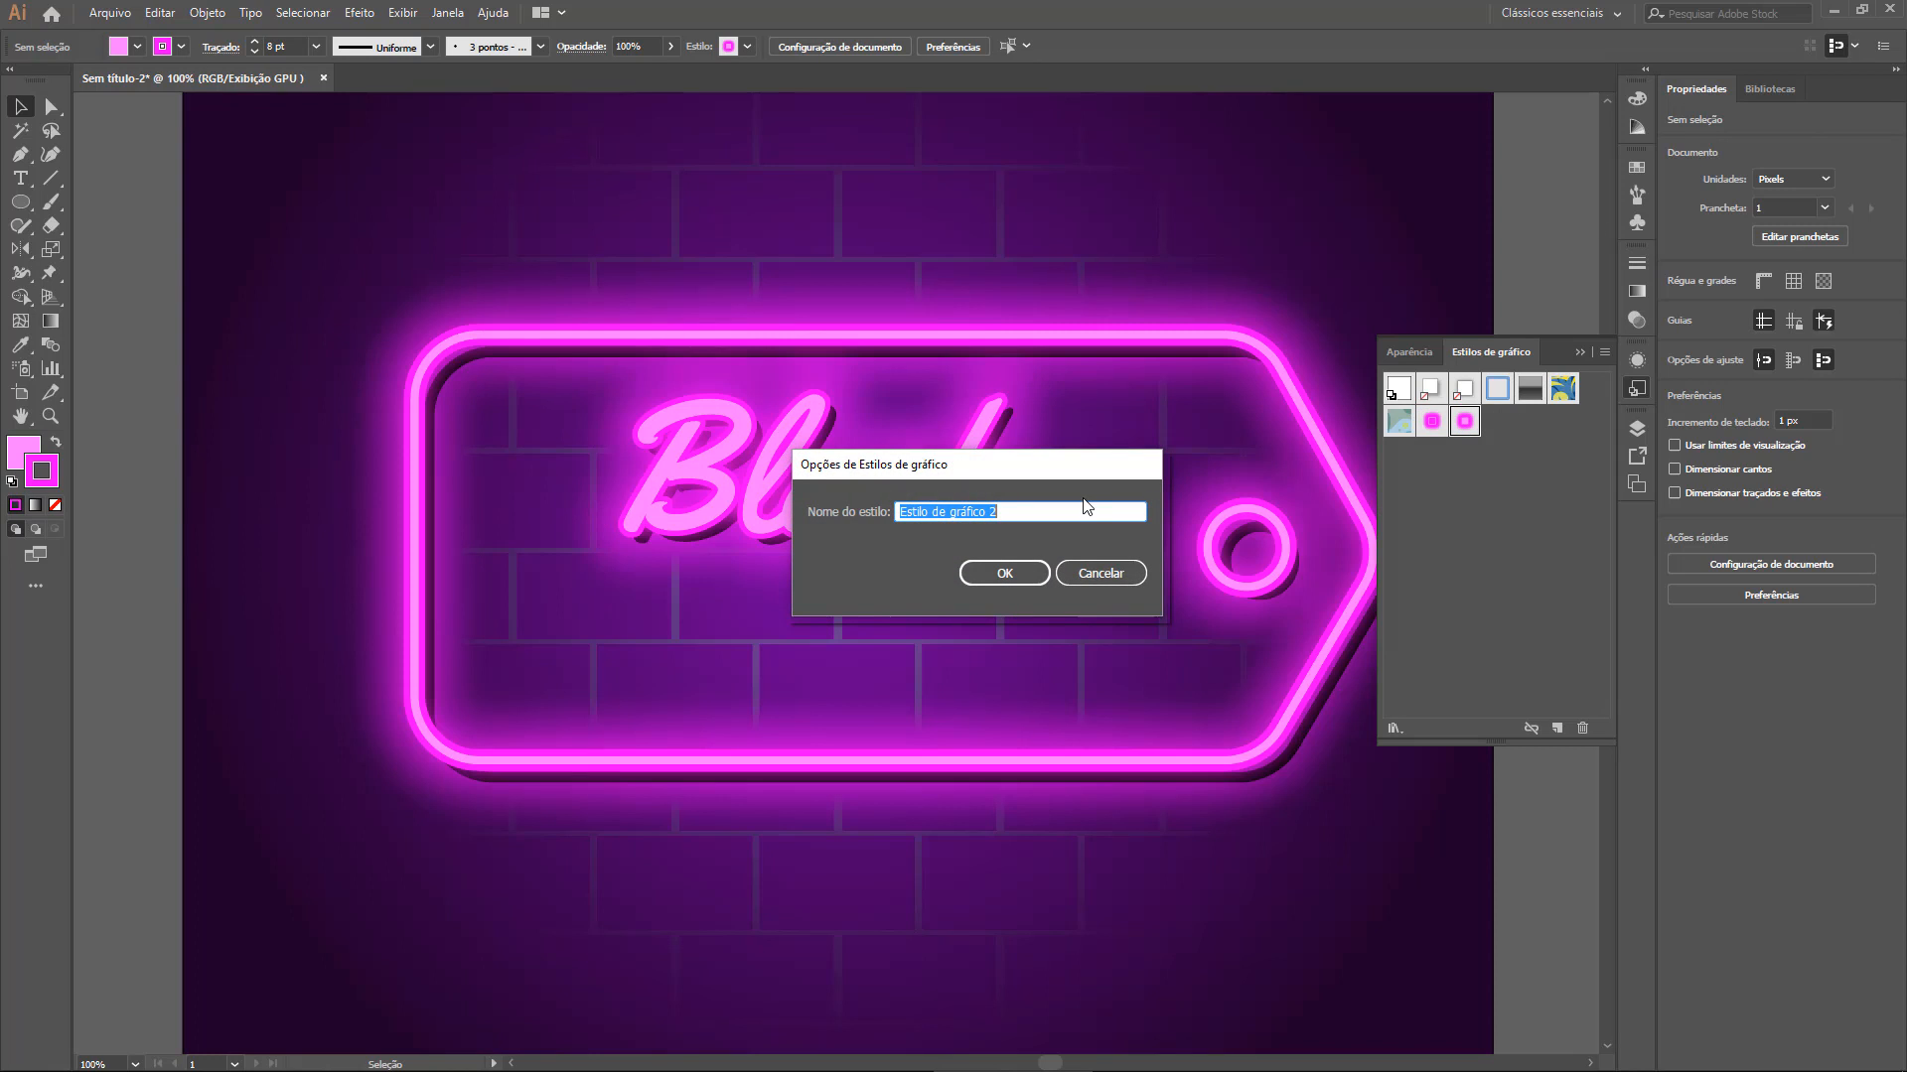
pyautogui.write('Neon Texto')
pyautogui.press('Return')
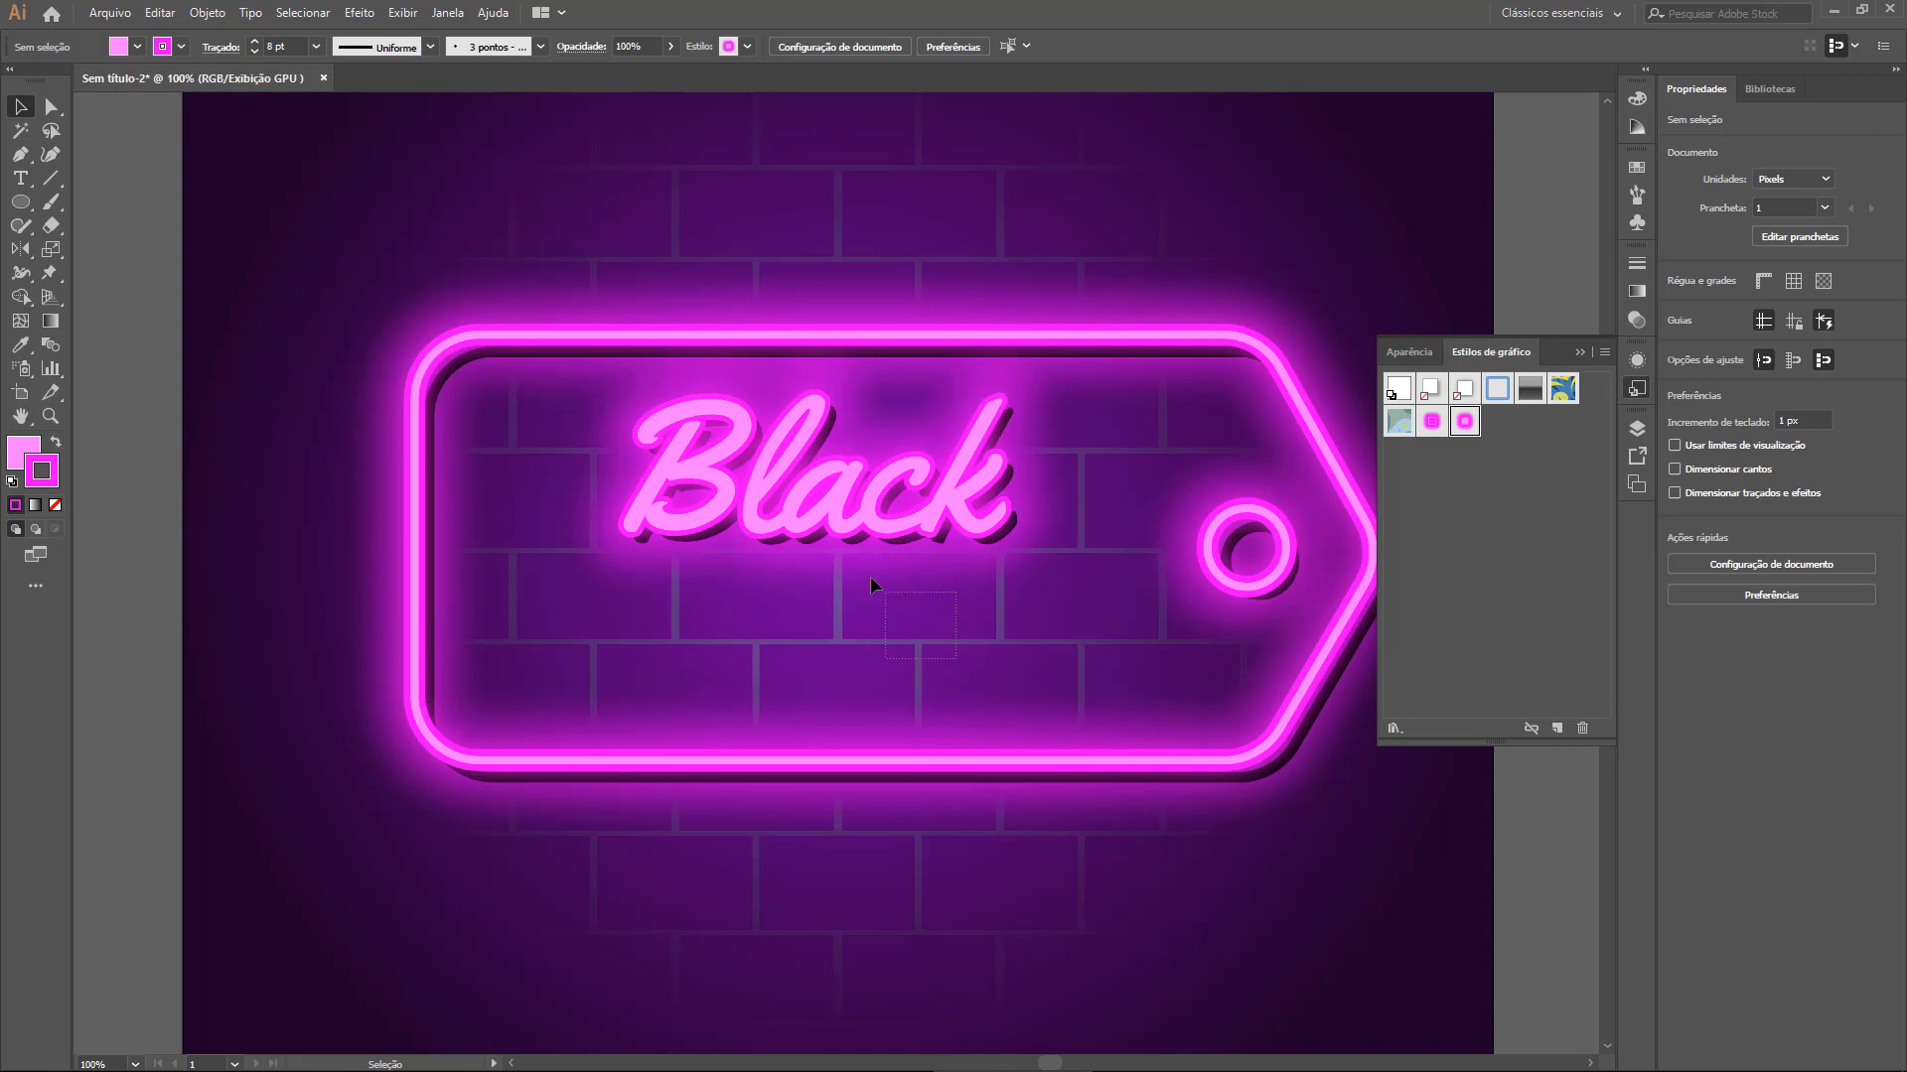
# Group the Black text with its shadow copy and scale the group down to a font size of about 134.36 pt
pyautogui.click(747, 483)
pyautogui.click(1093, 669)
pyautogui.click(803, 447)
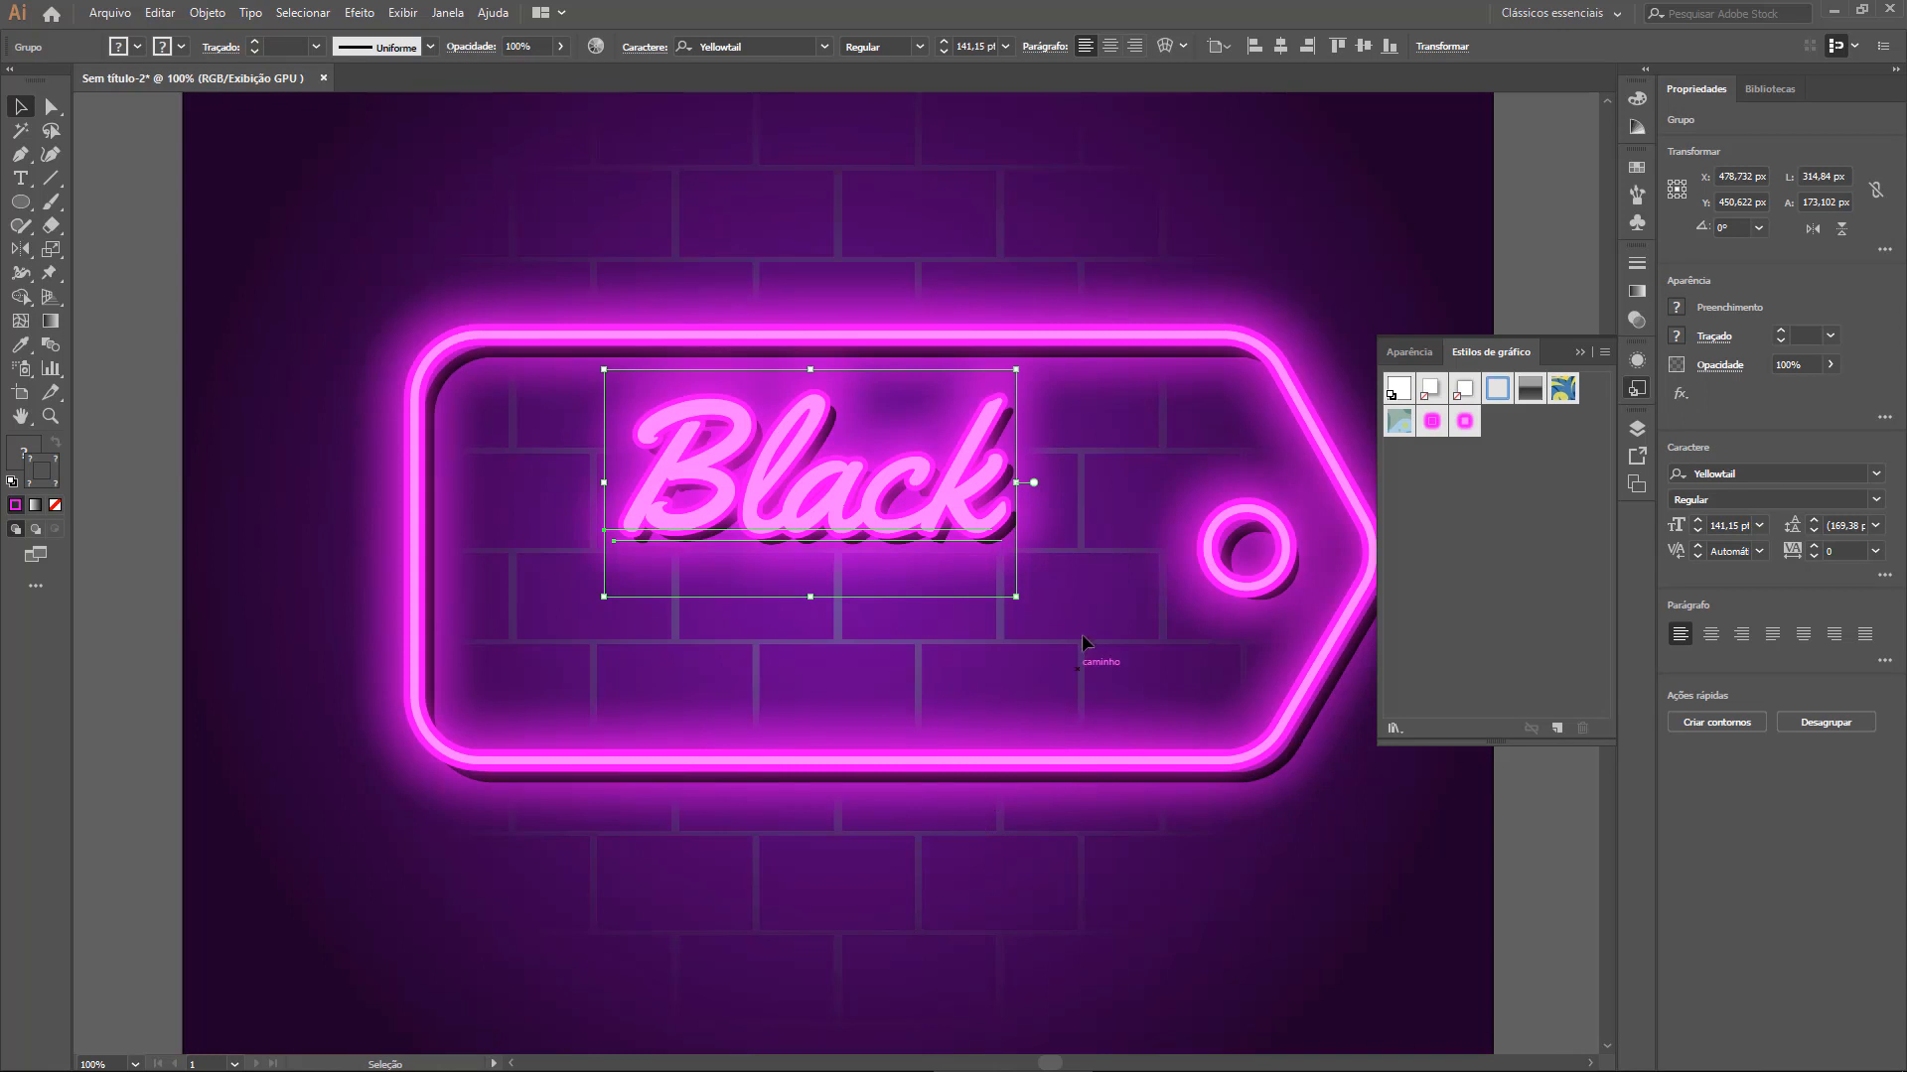
pyautogui.moveTo(1016, 597); pyautogui.dragTo(996, 586)
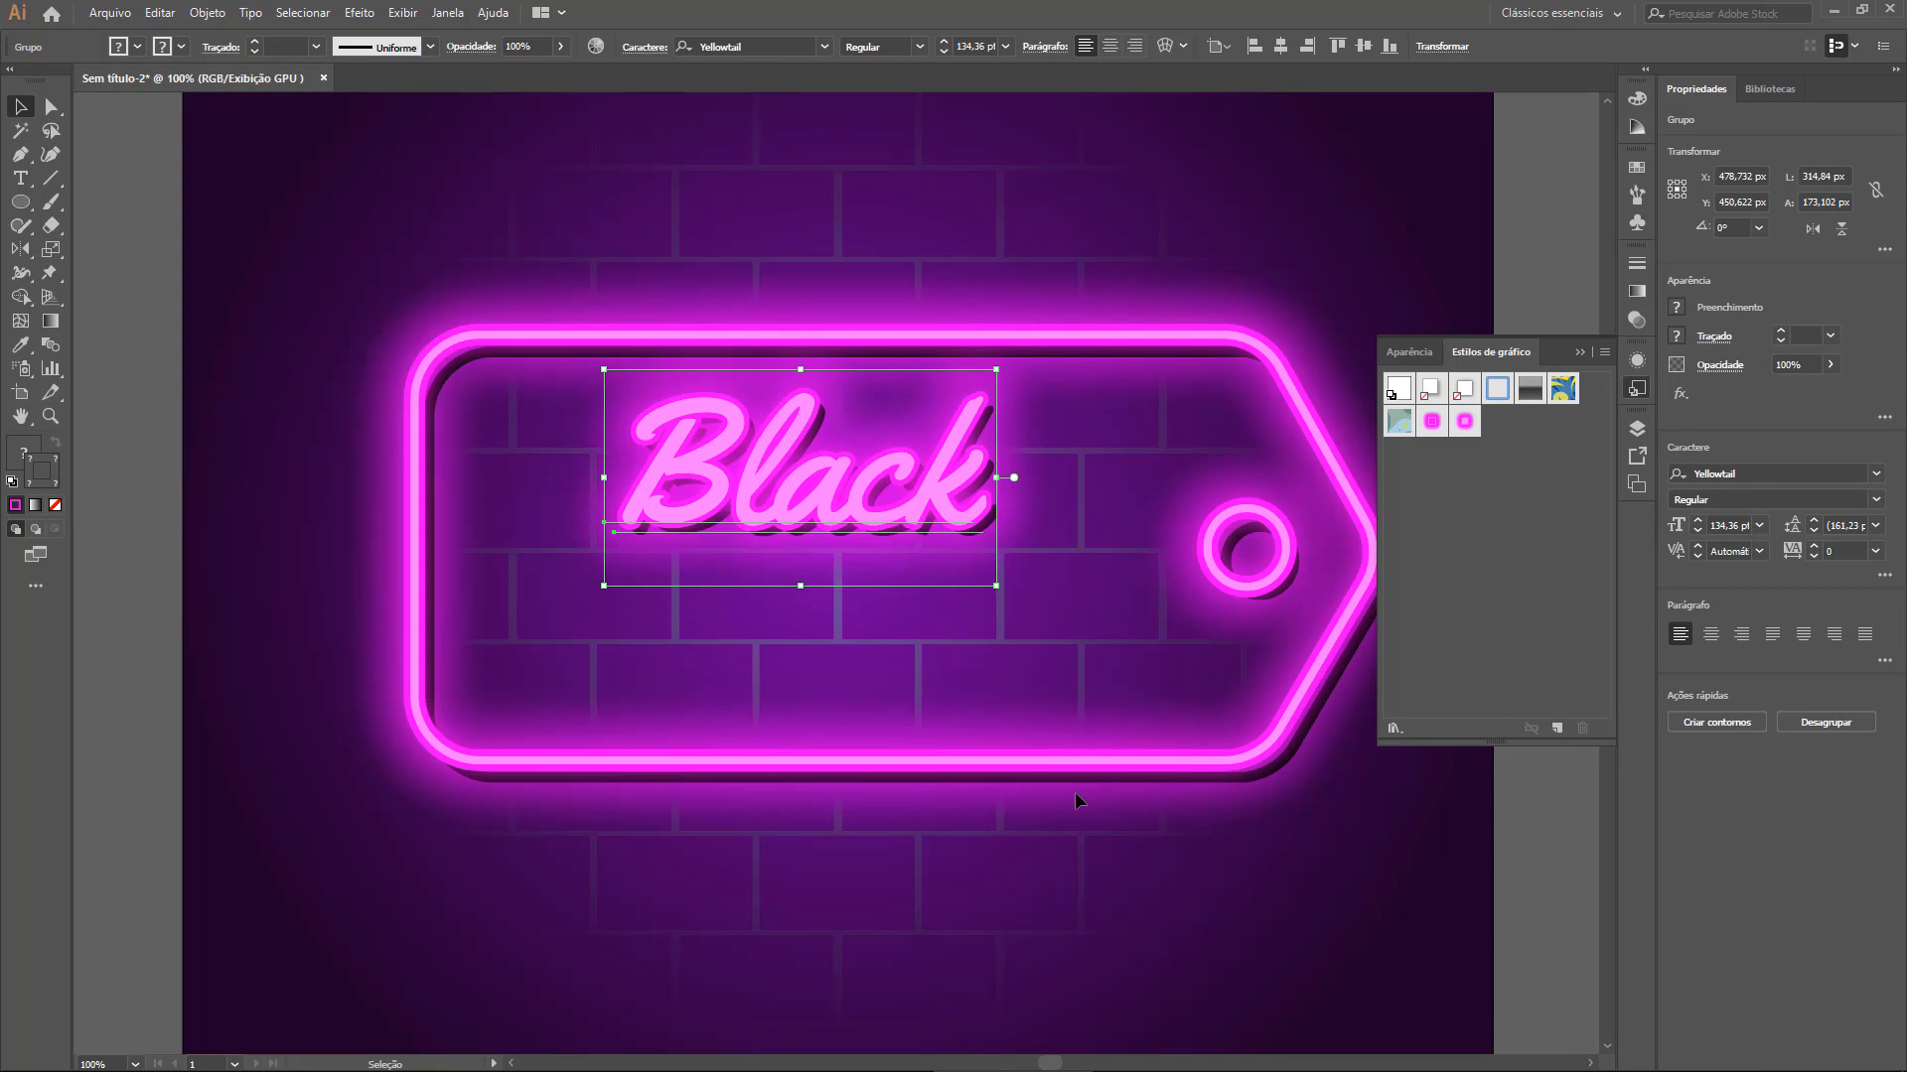
pyautogui.click(1065, 874)
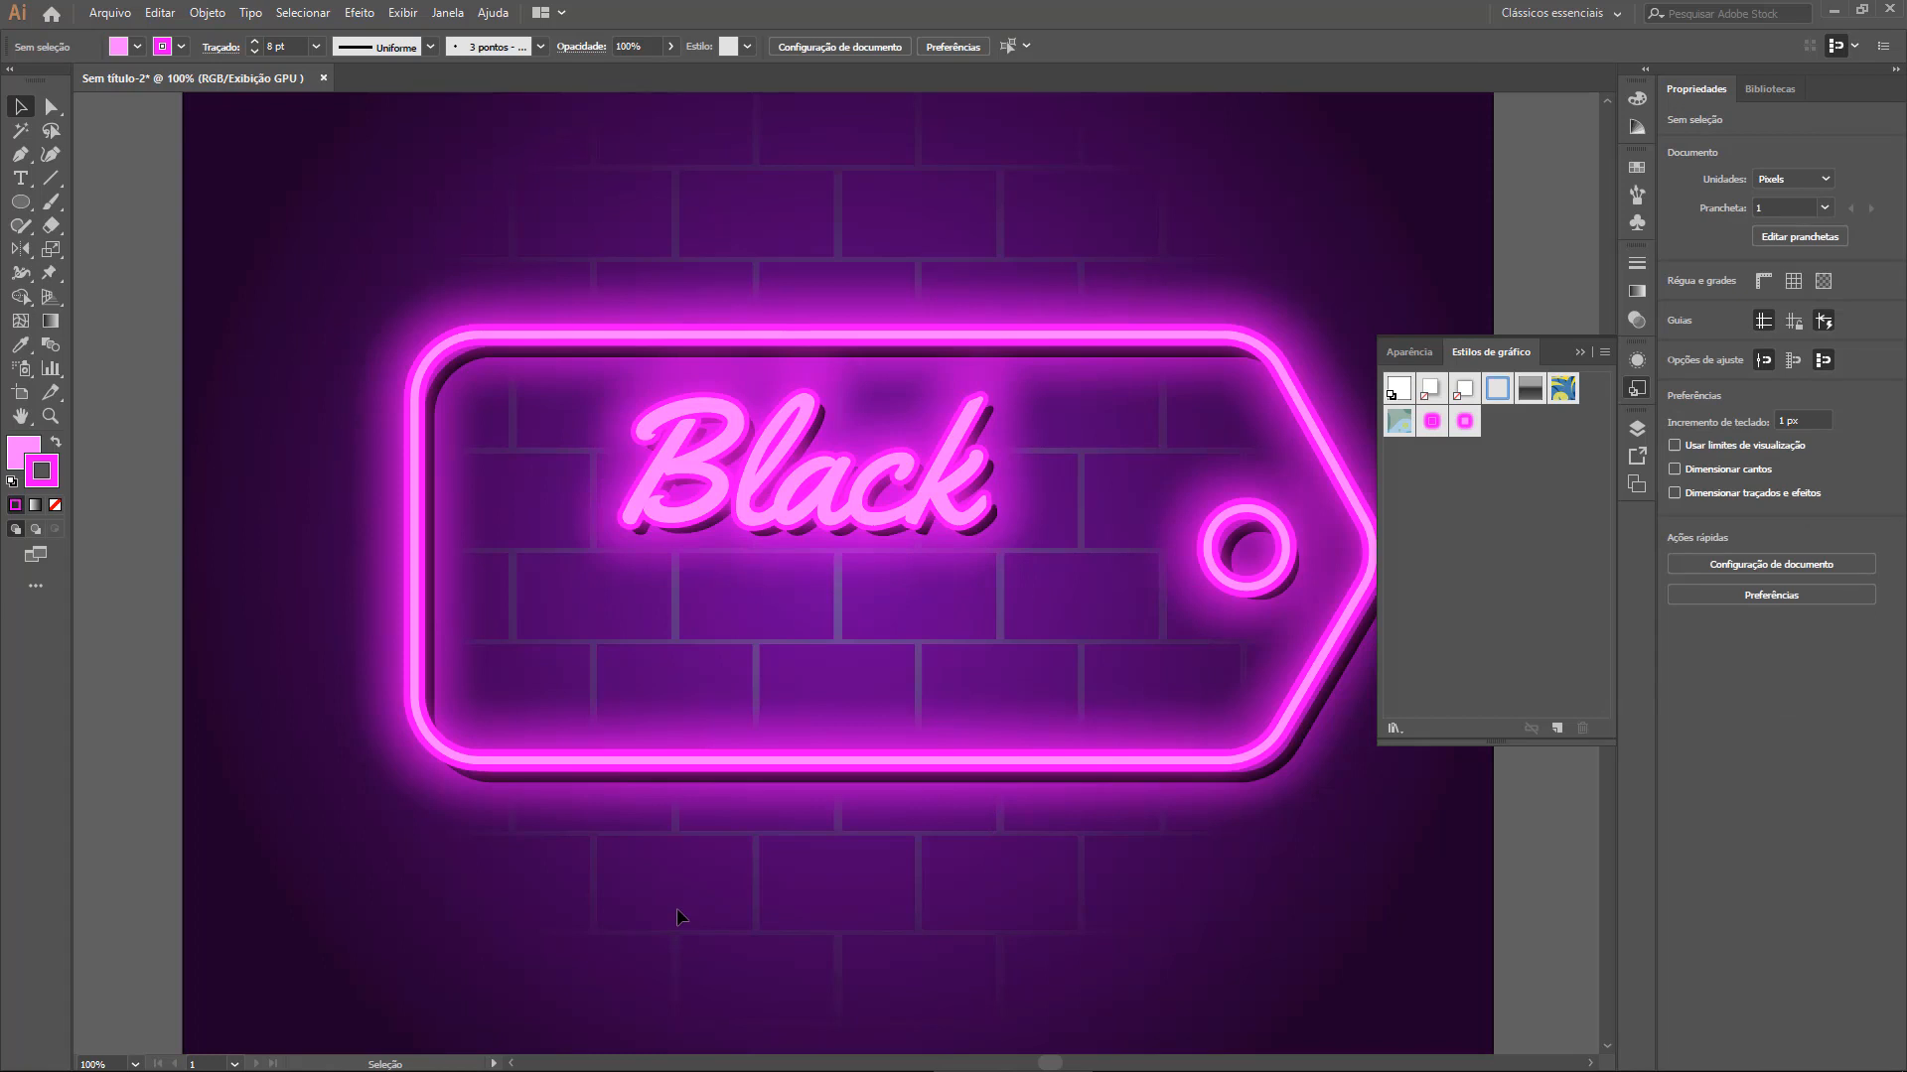
# Add the text "MONTH", enlarge it to about 124.76 pt, and place it below the Black lettering inside the arrow sign
pyautogui.press('t')
pyautogui.click(576, 899)
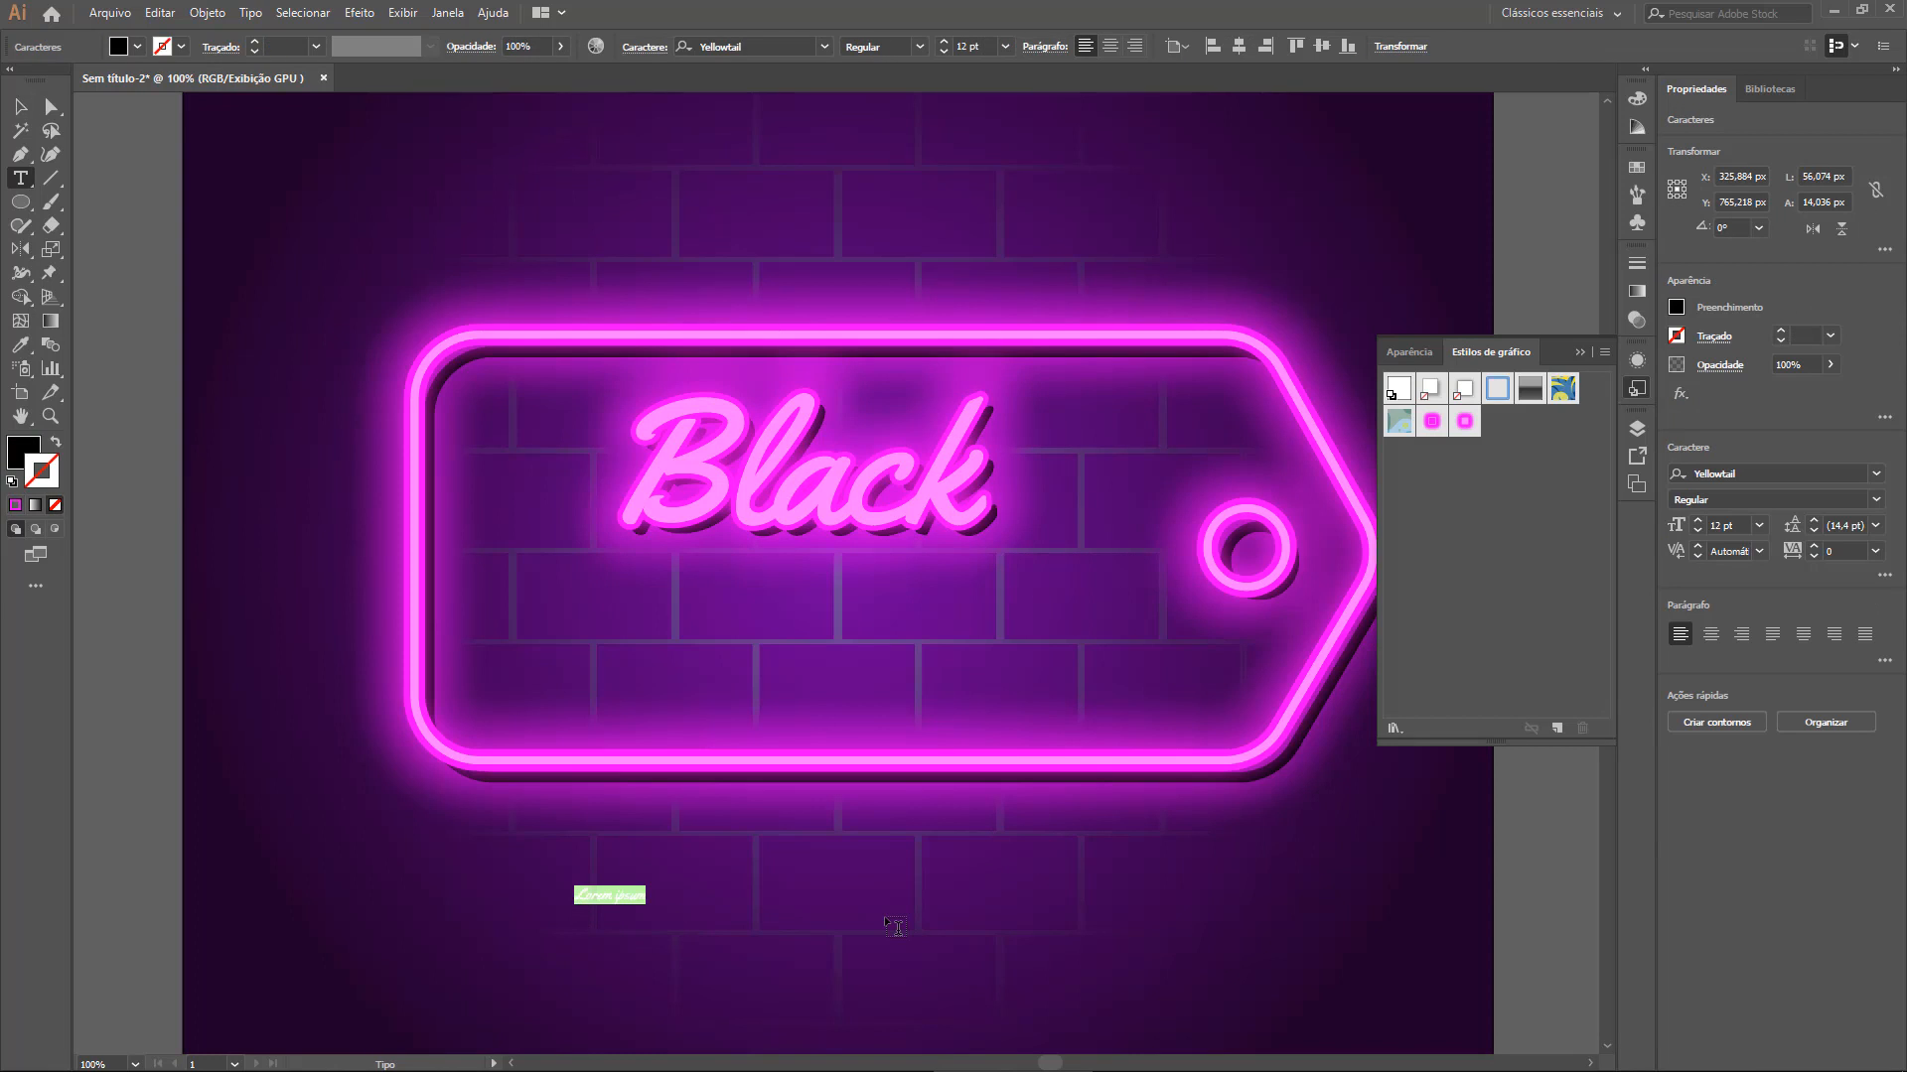
pyautogui.write('MONTH')
pyautogui.press('Escape')
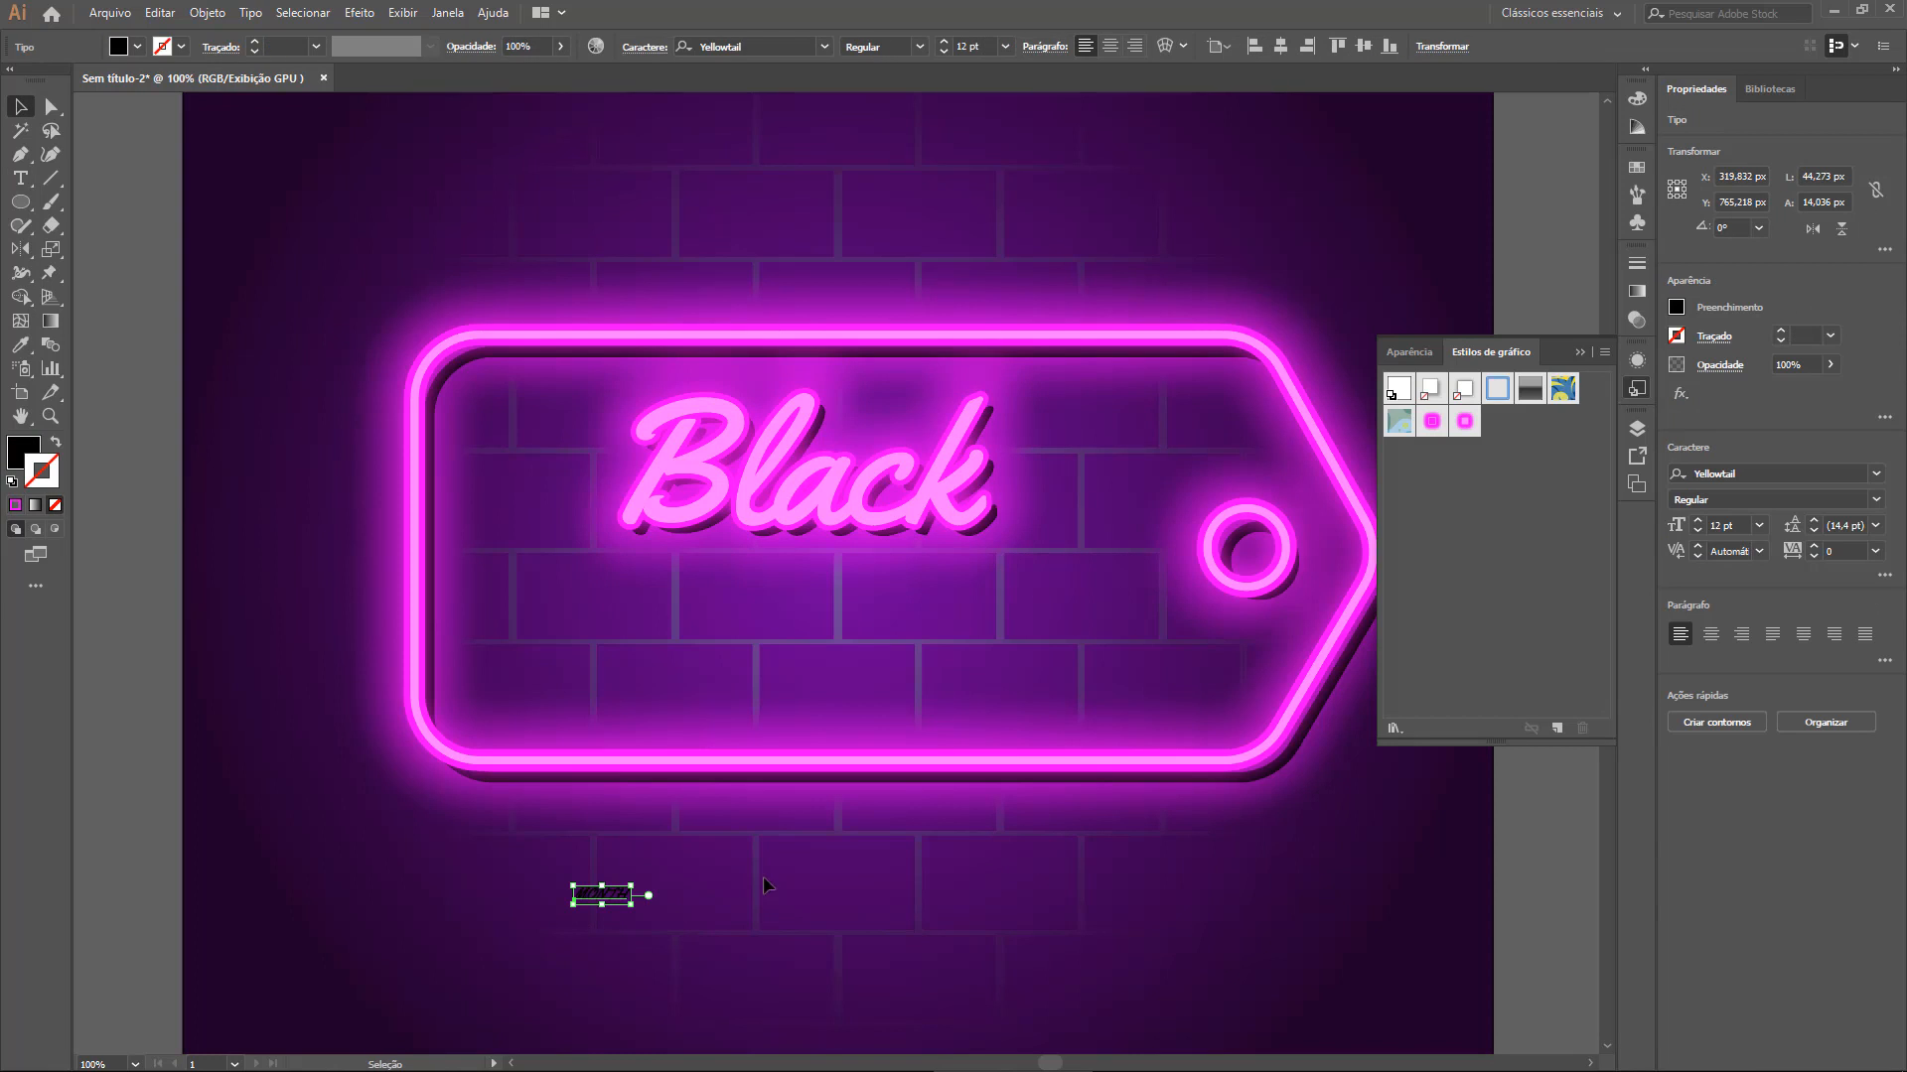
pyautogui.moveTo(629, 887); pyautogui.dragTo(1179, 608)
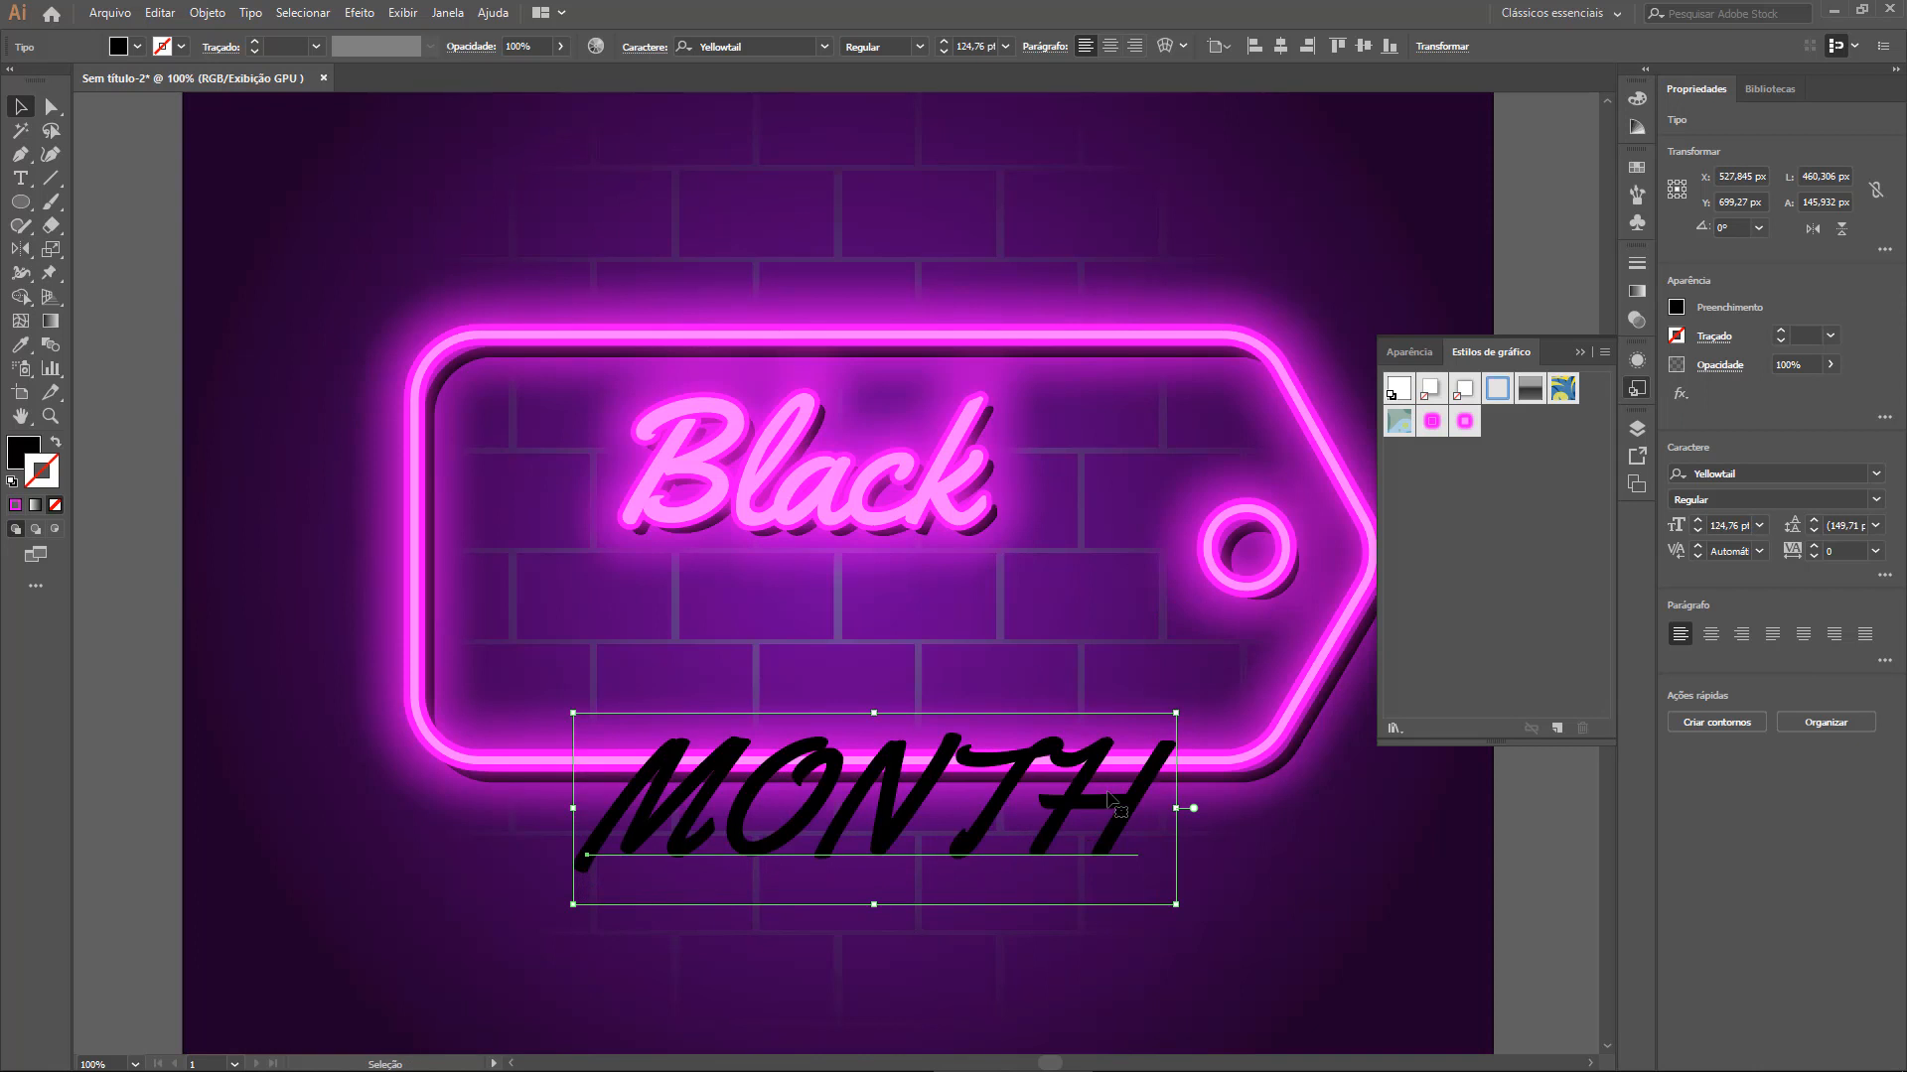
pyautogui.moveTo(1033, 867); pyautogui.dragTo(998, 717)
# Change the font of the MONTH text to Quicksand Regular
pyautogui.hotkey('alt', 'Tab')
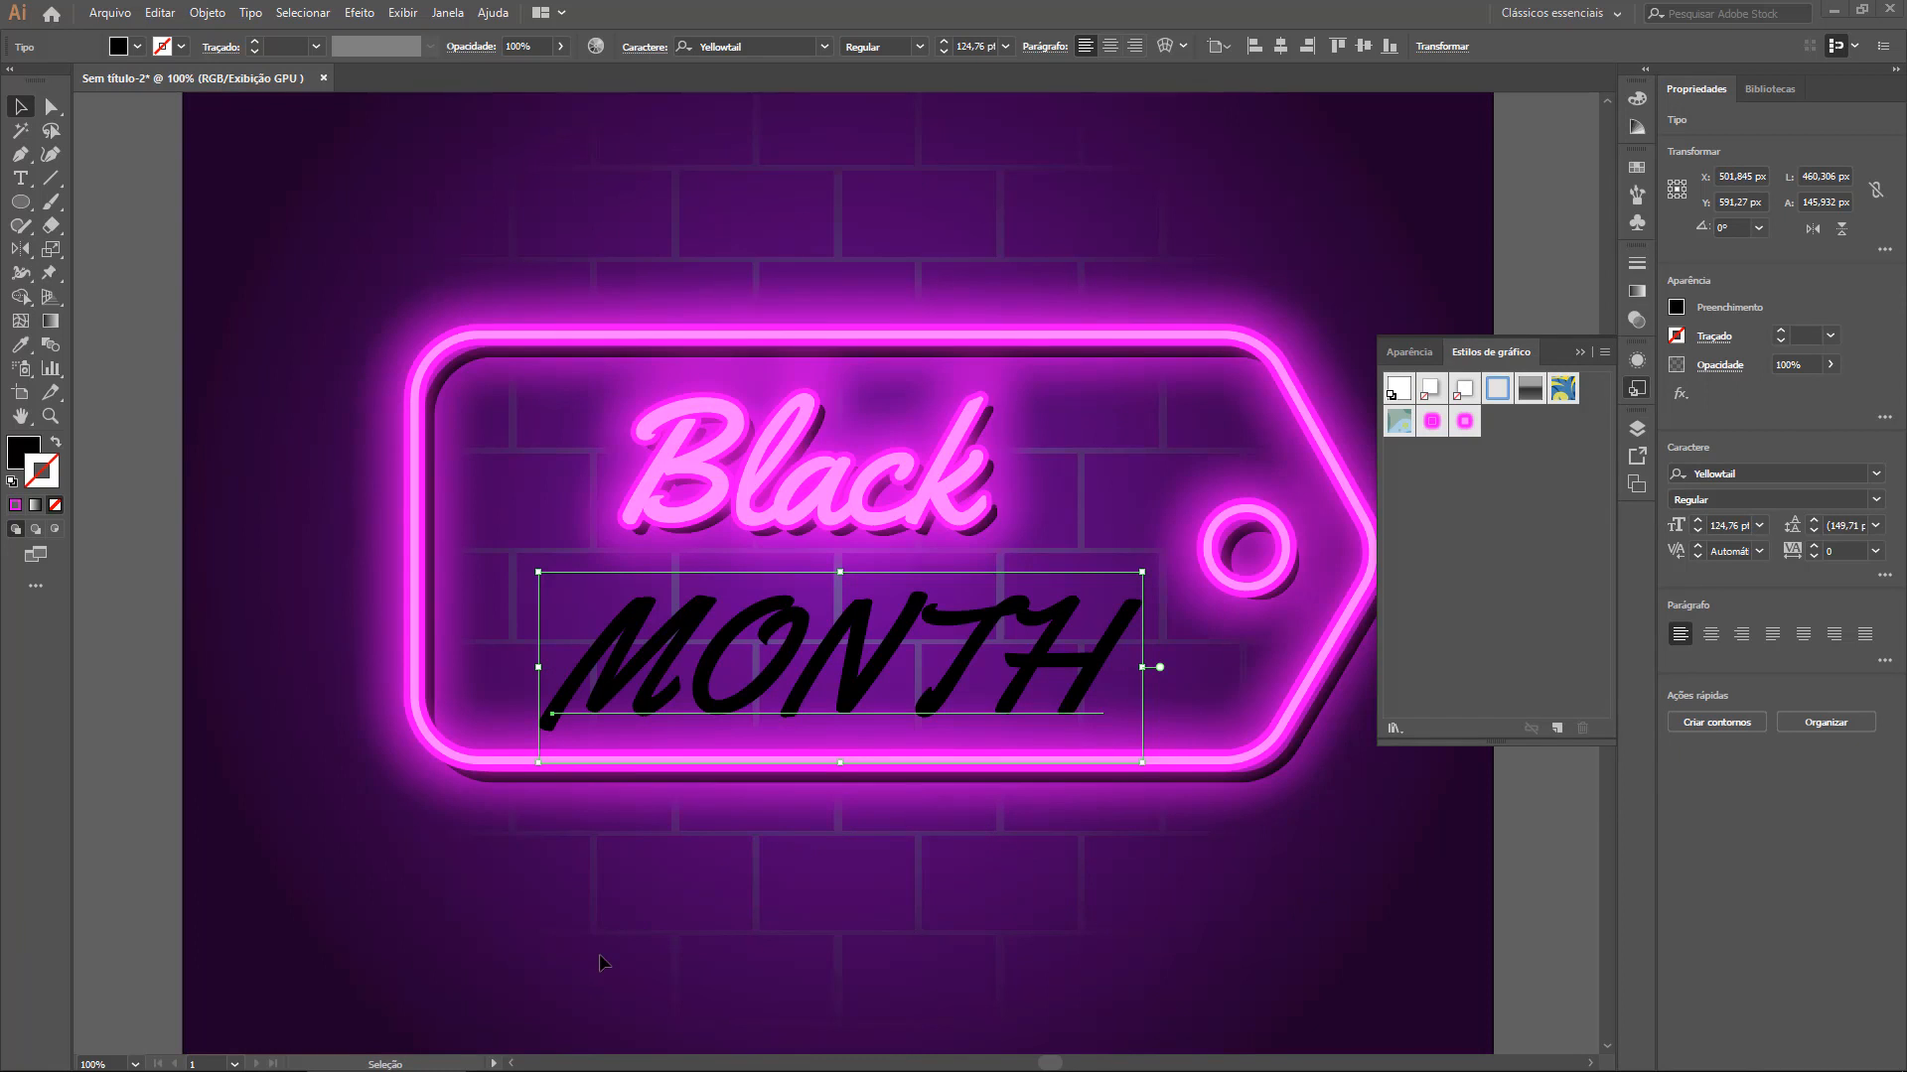
pyautogui.click(758, 55)
pyautogui.write('Q')
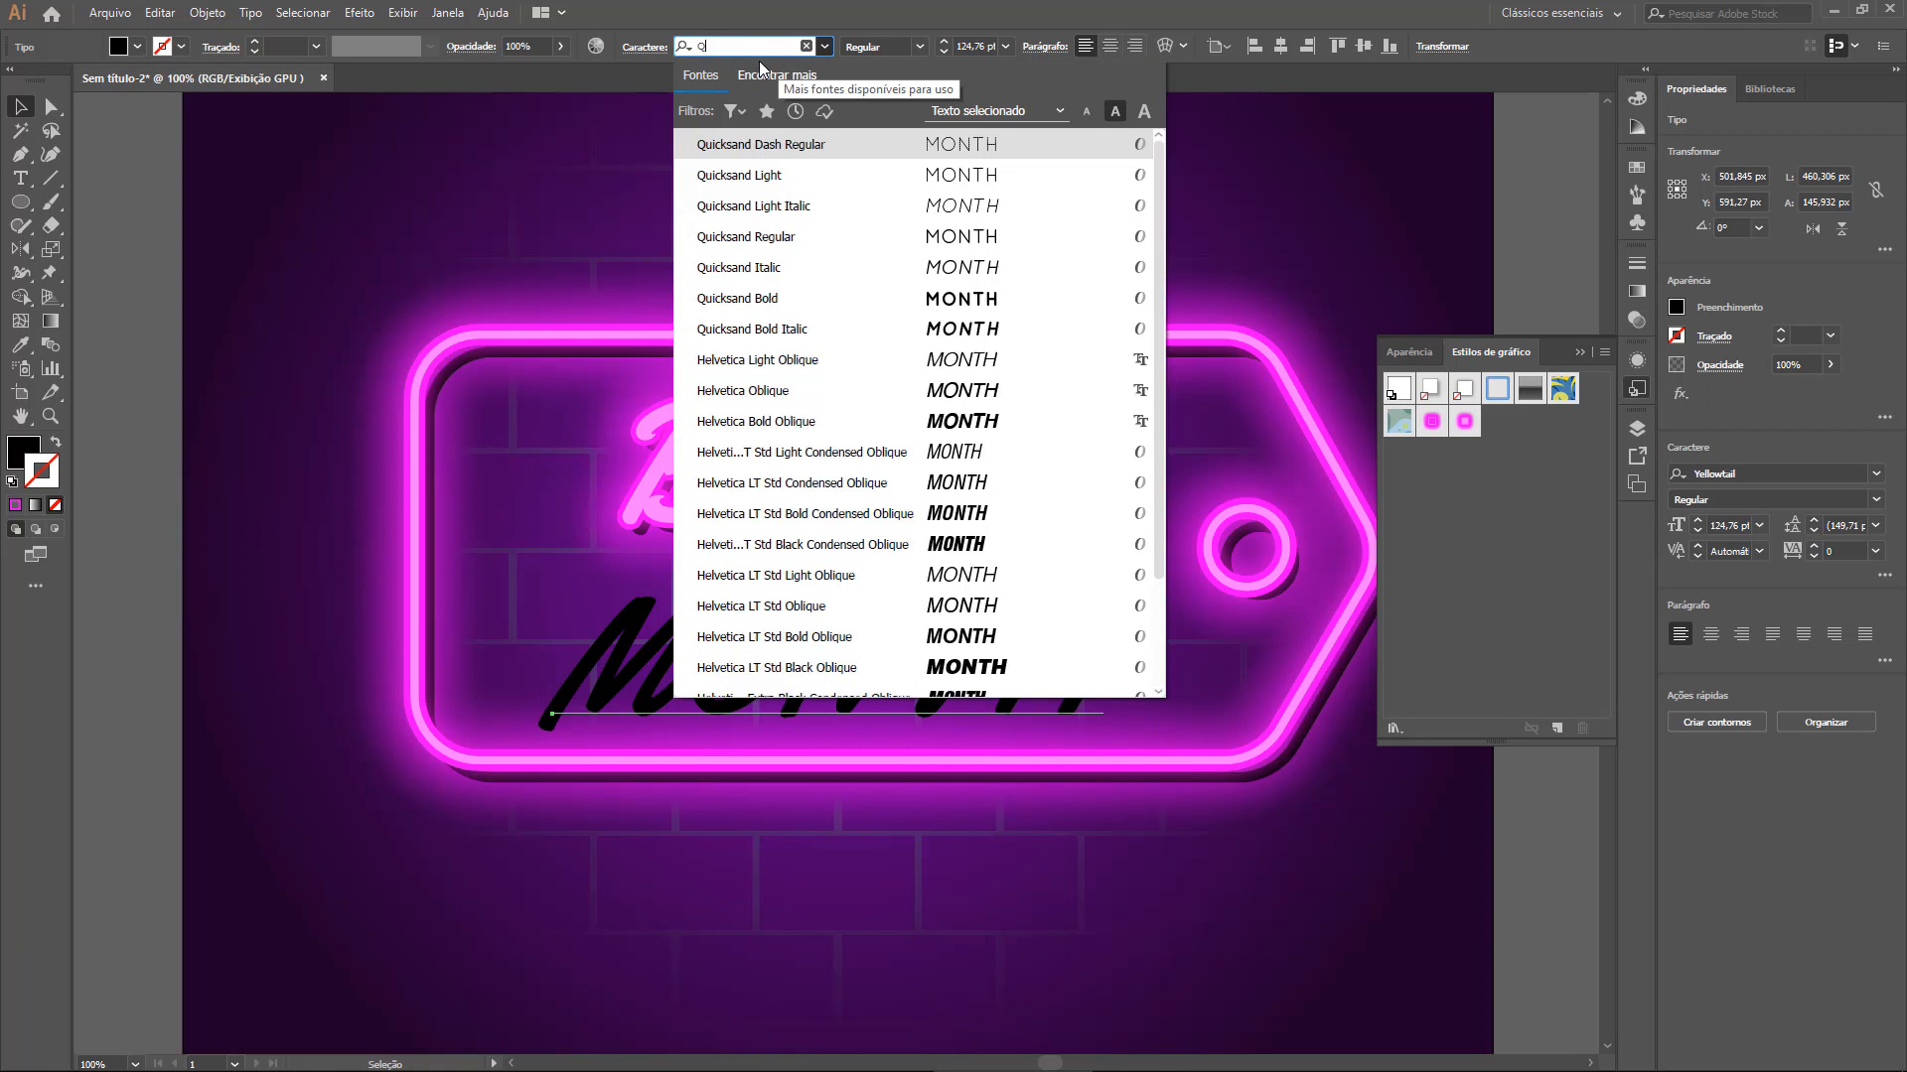
pyautogui.write('UIC')
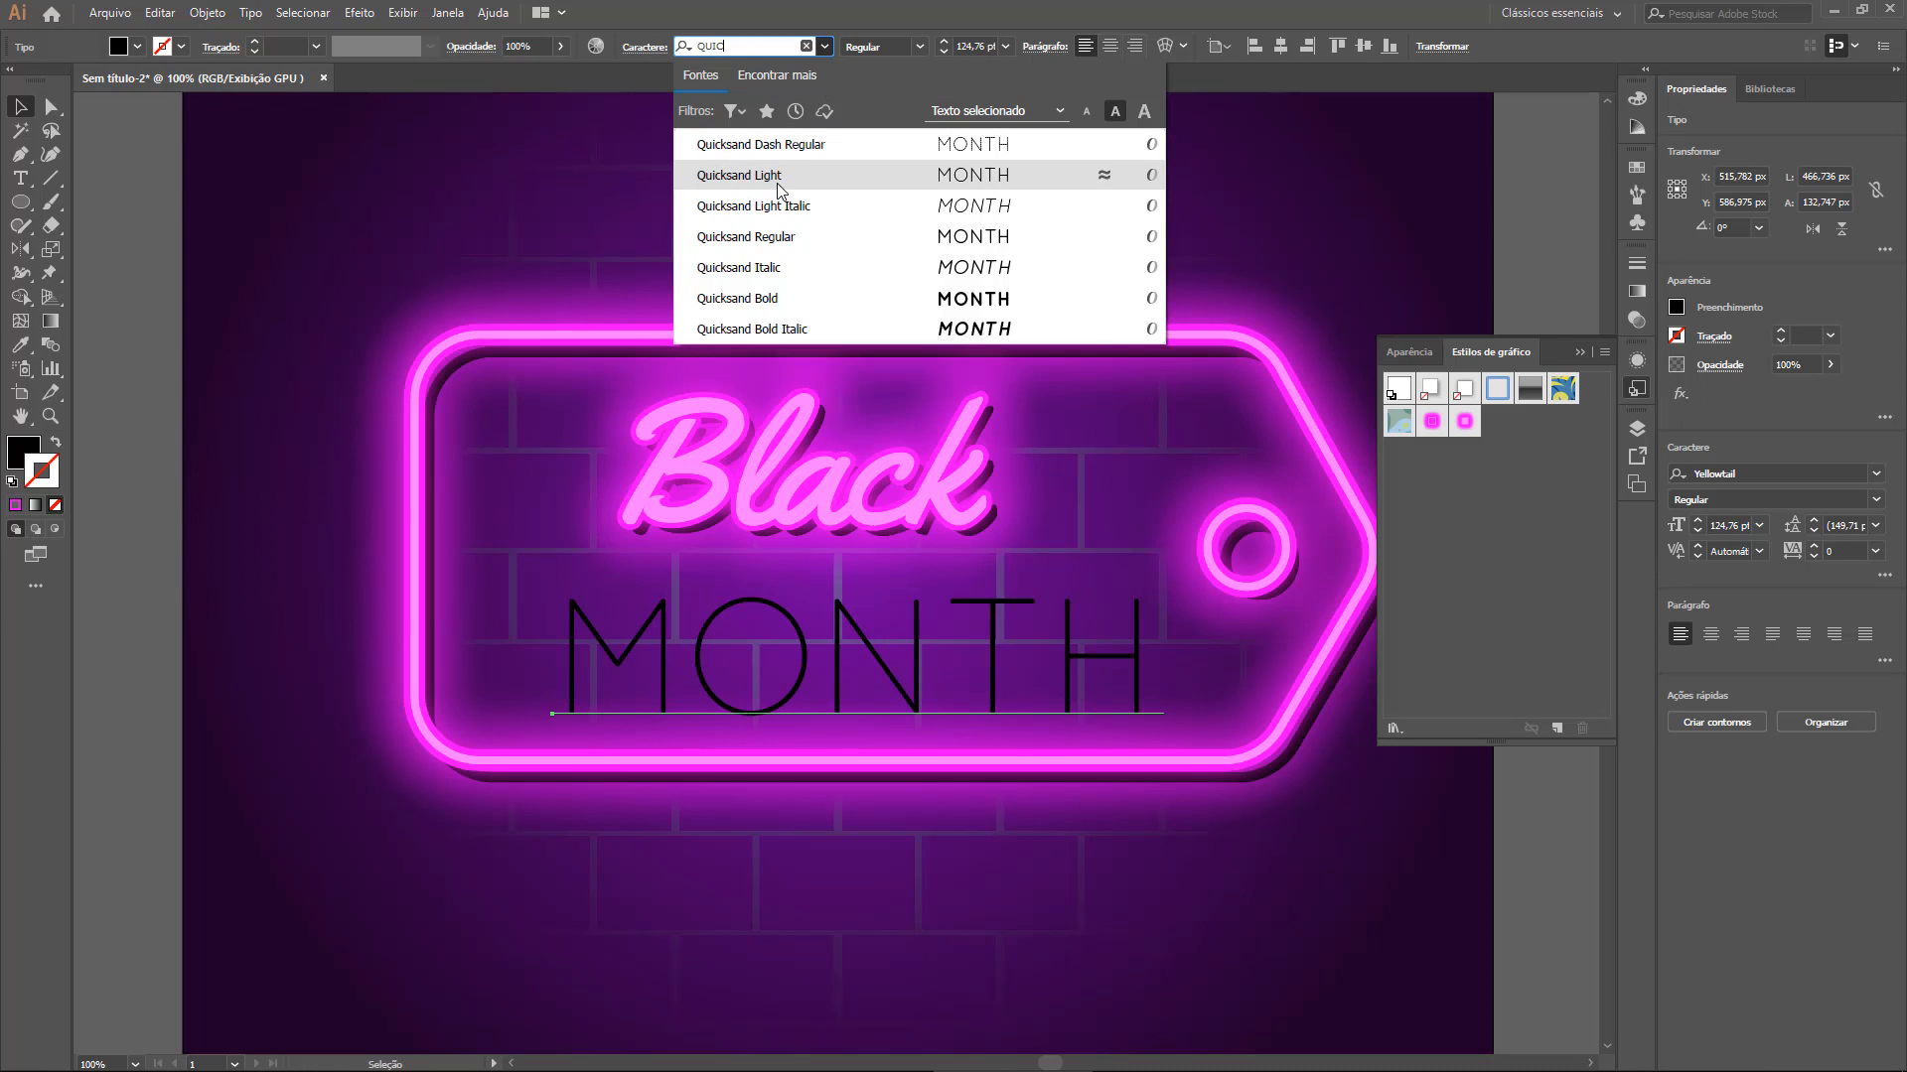
pyautogui.click(774, 240)
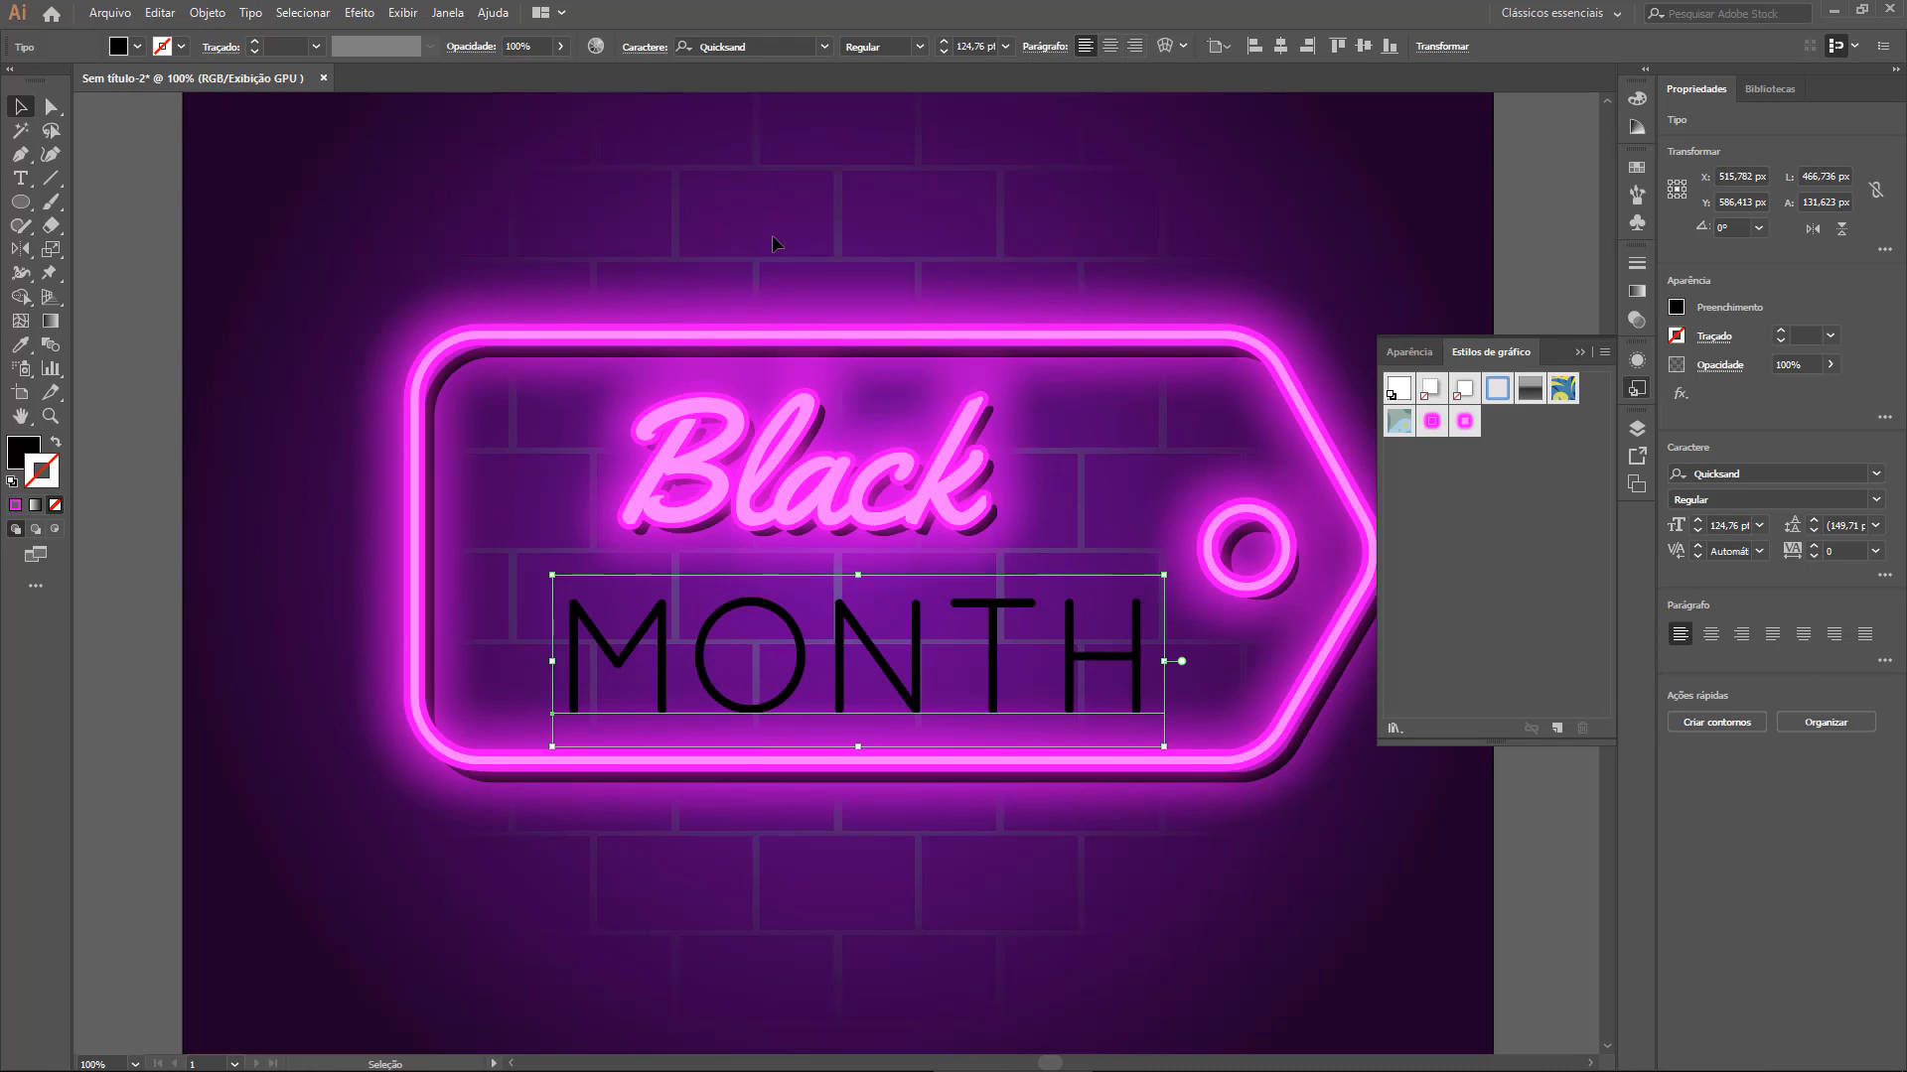
# Apply the Neon Texto graphic style to the MONTH text and reposition it under Black inside the arrow sign
pyautogui.moveTo(878, 656); pyautogui.dragTo(854, 643)
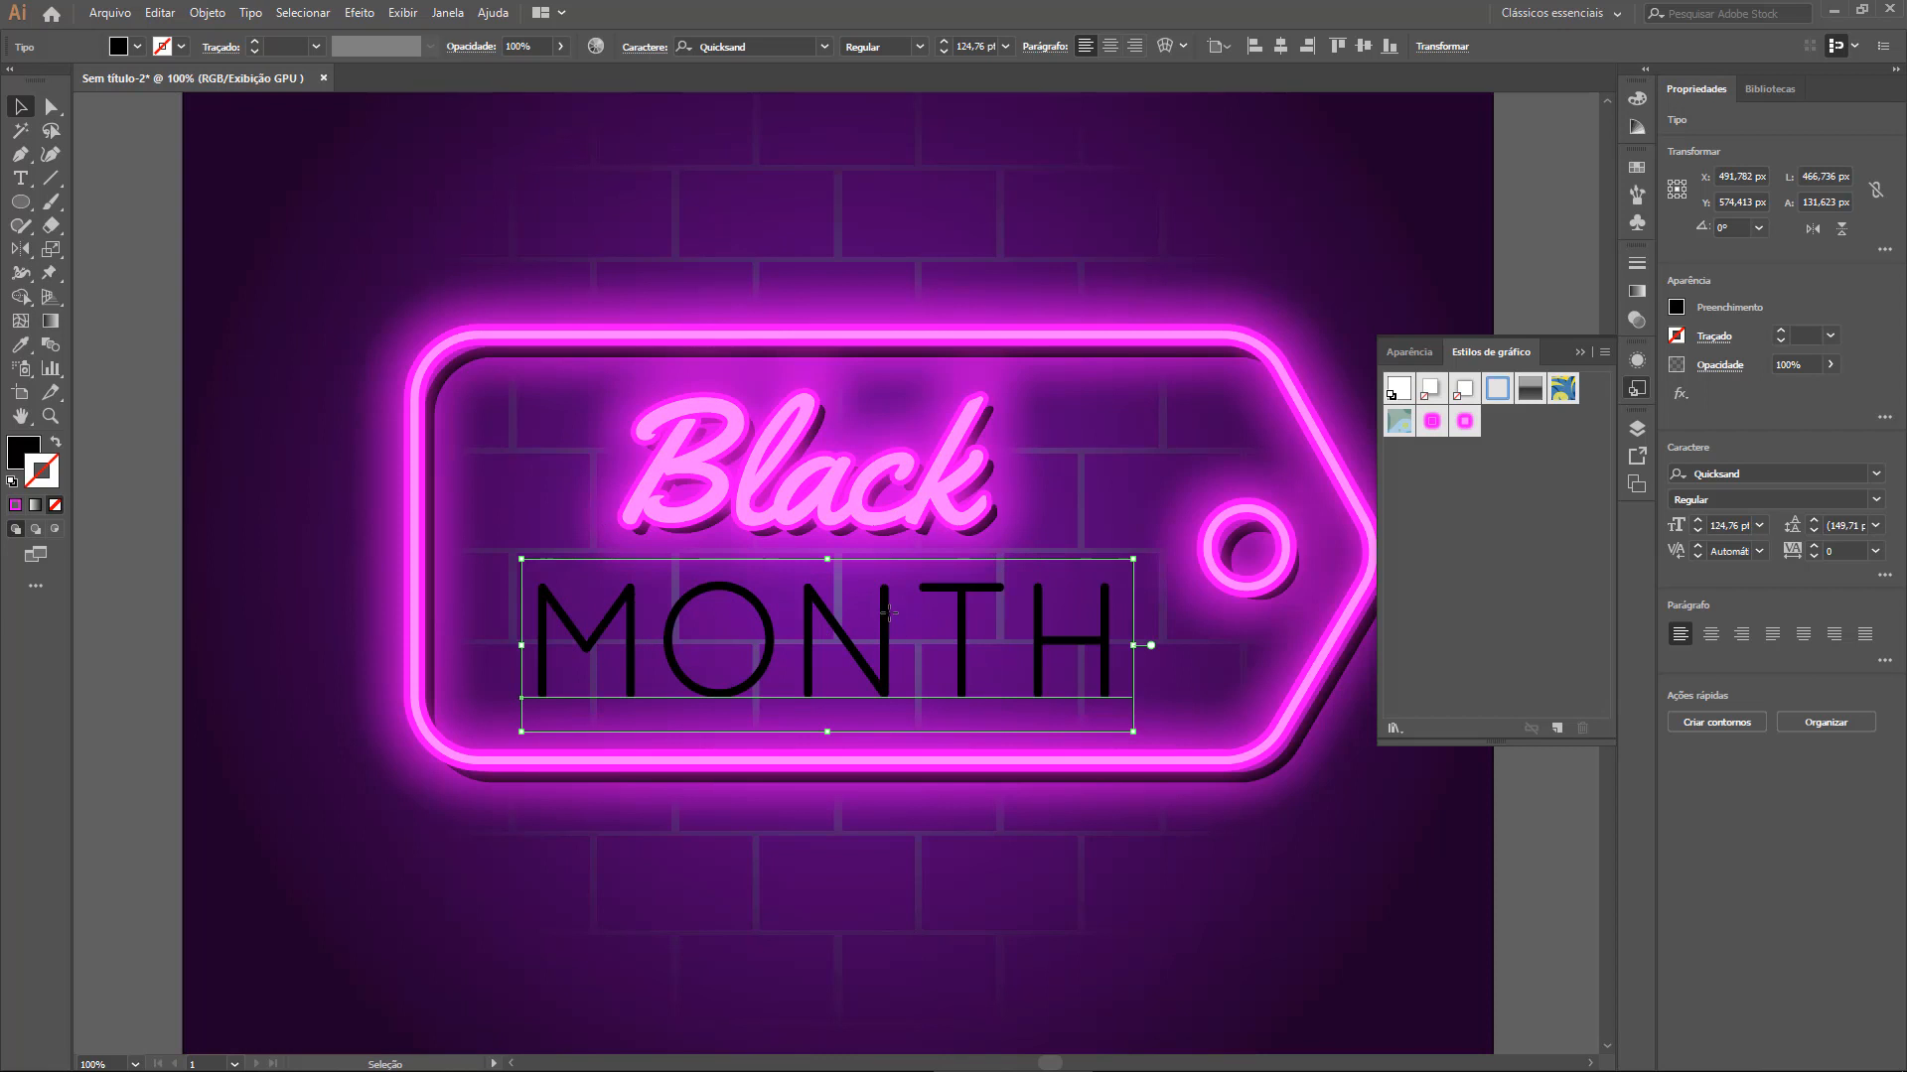
pyautogui.click(1464, 421)
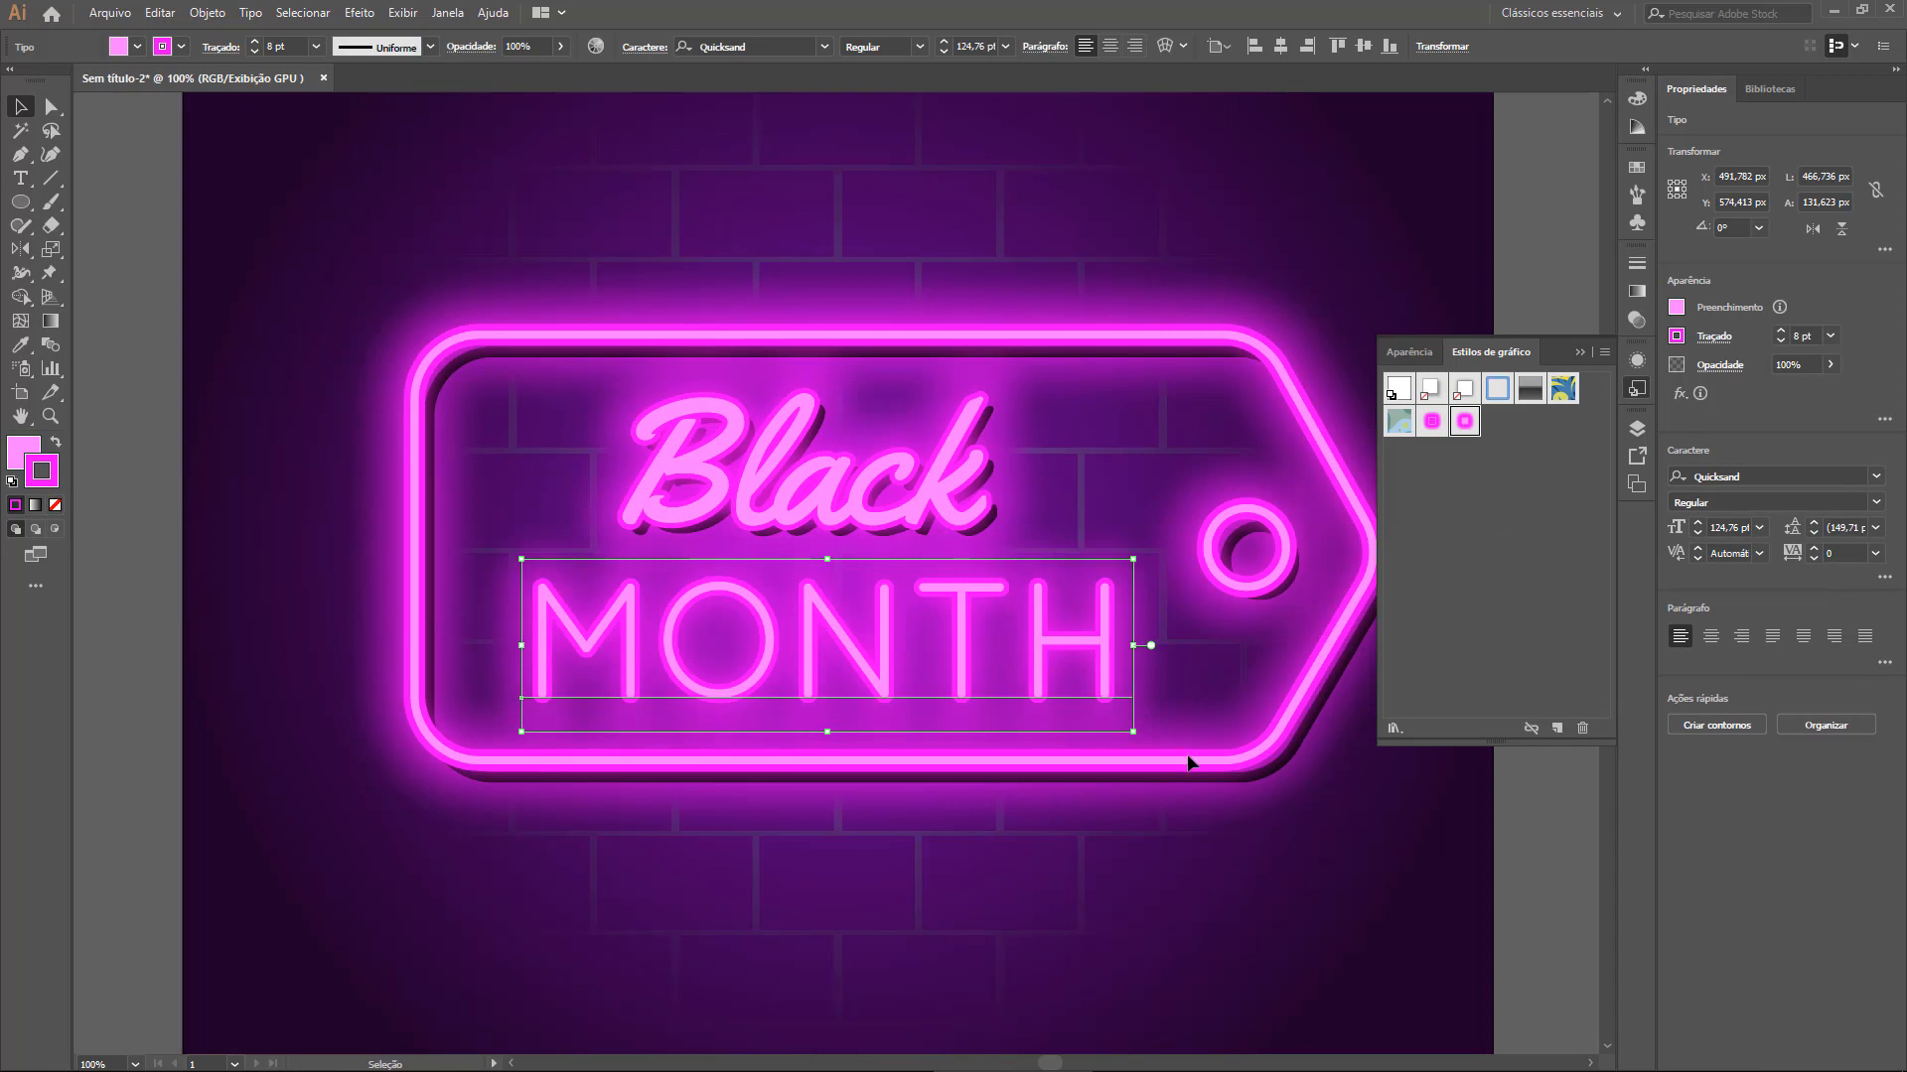
pyautogui.moveTo(884, 677); pyautogui.dragTo(878, 670)
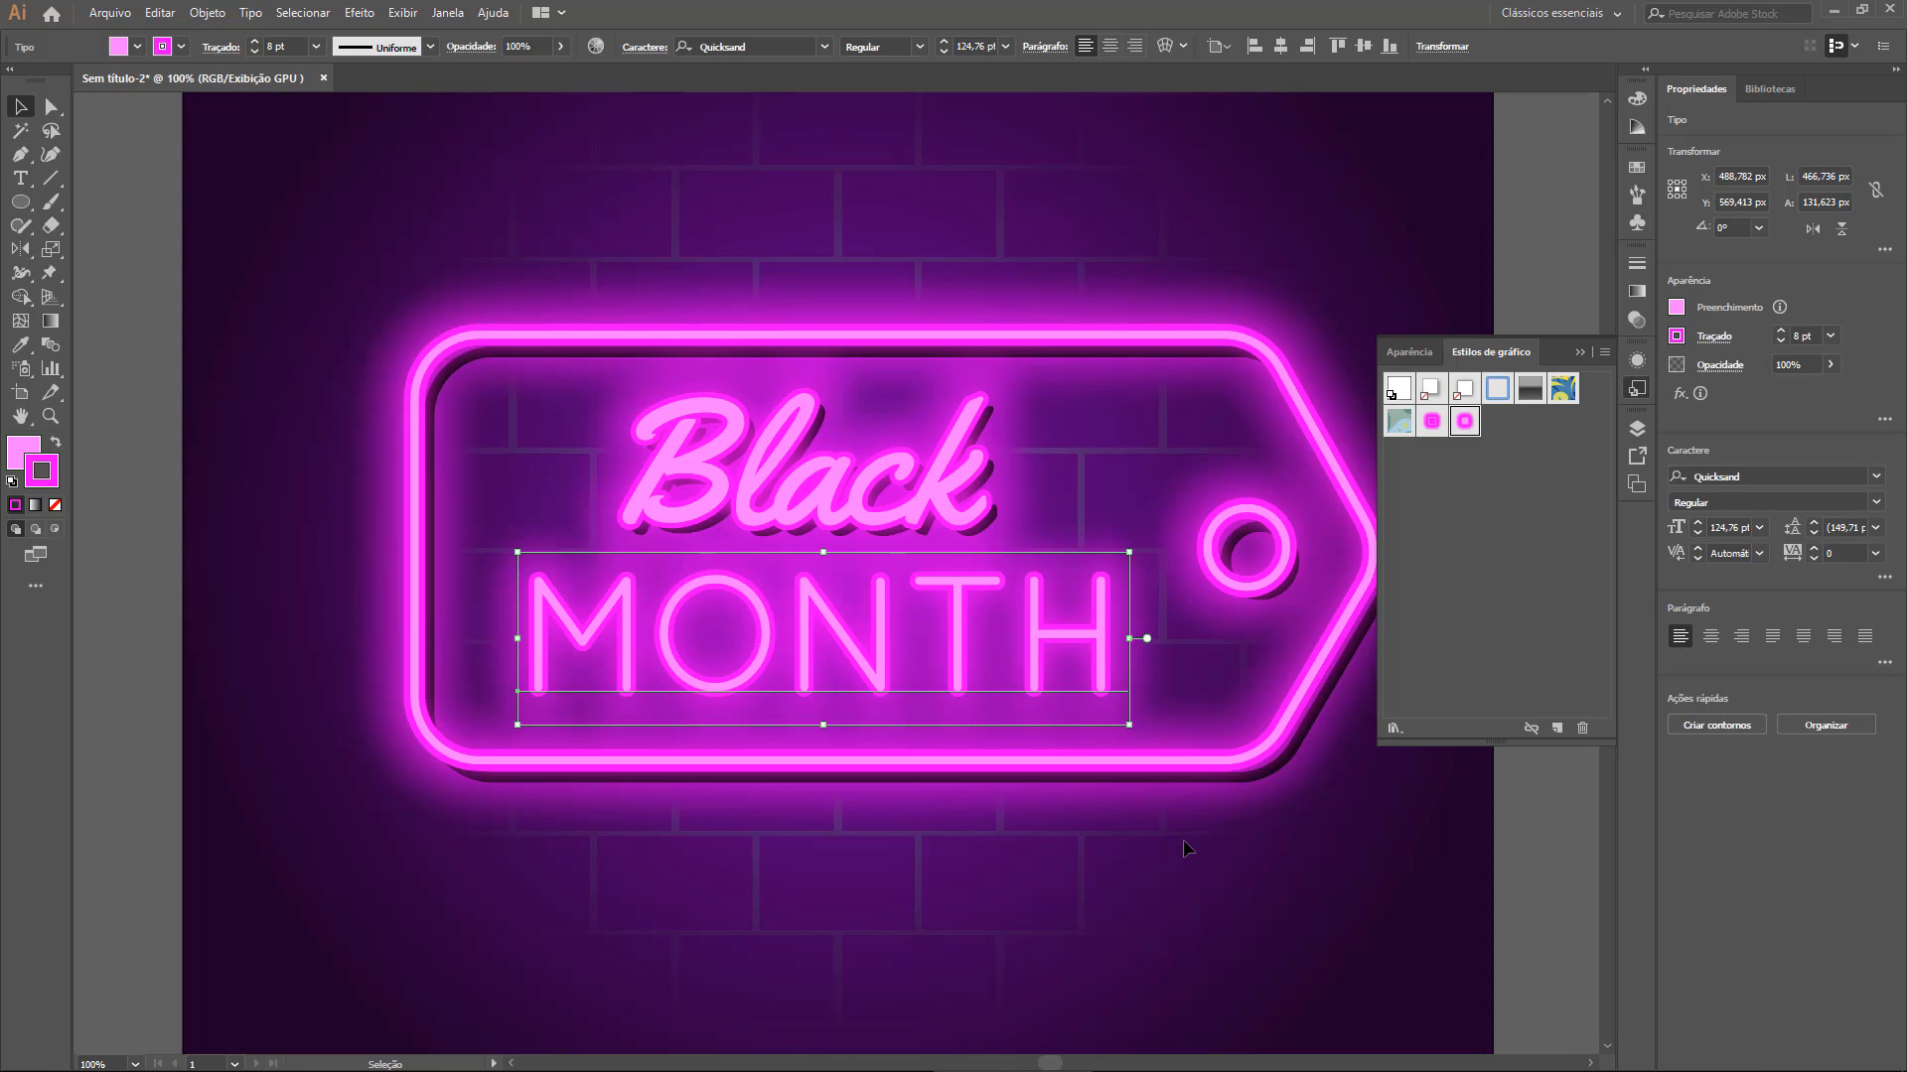
# Set the MONTH text's fill colour to white in its appearance attributes
pyautogui.click(1636, 389)
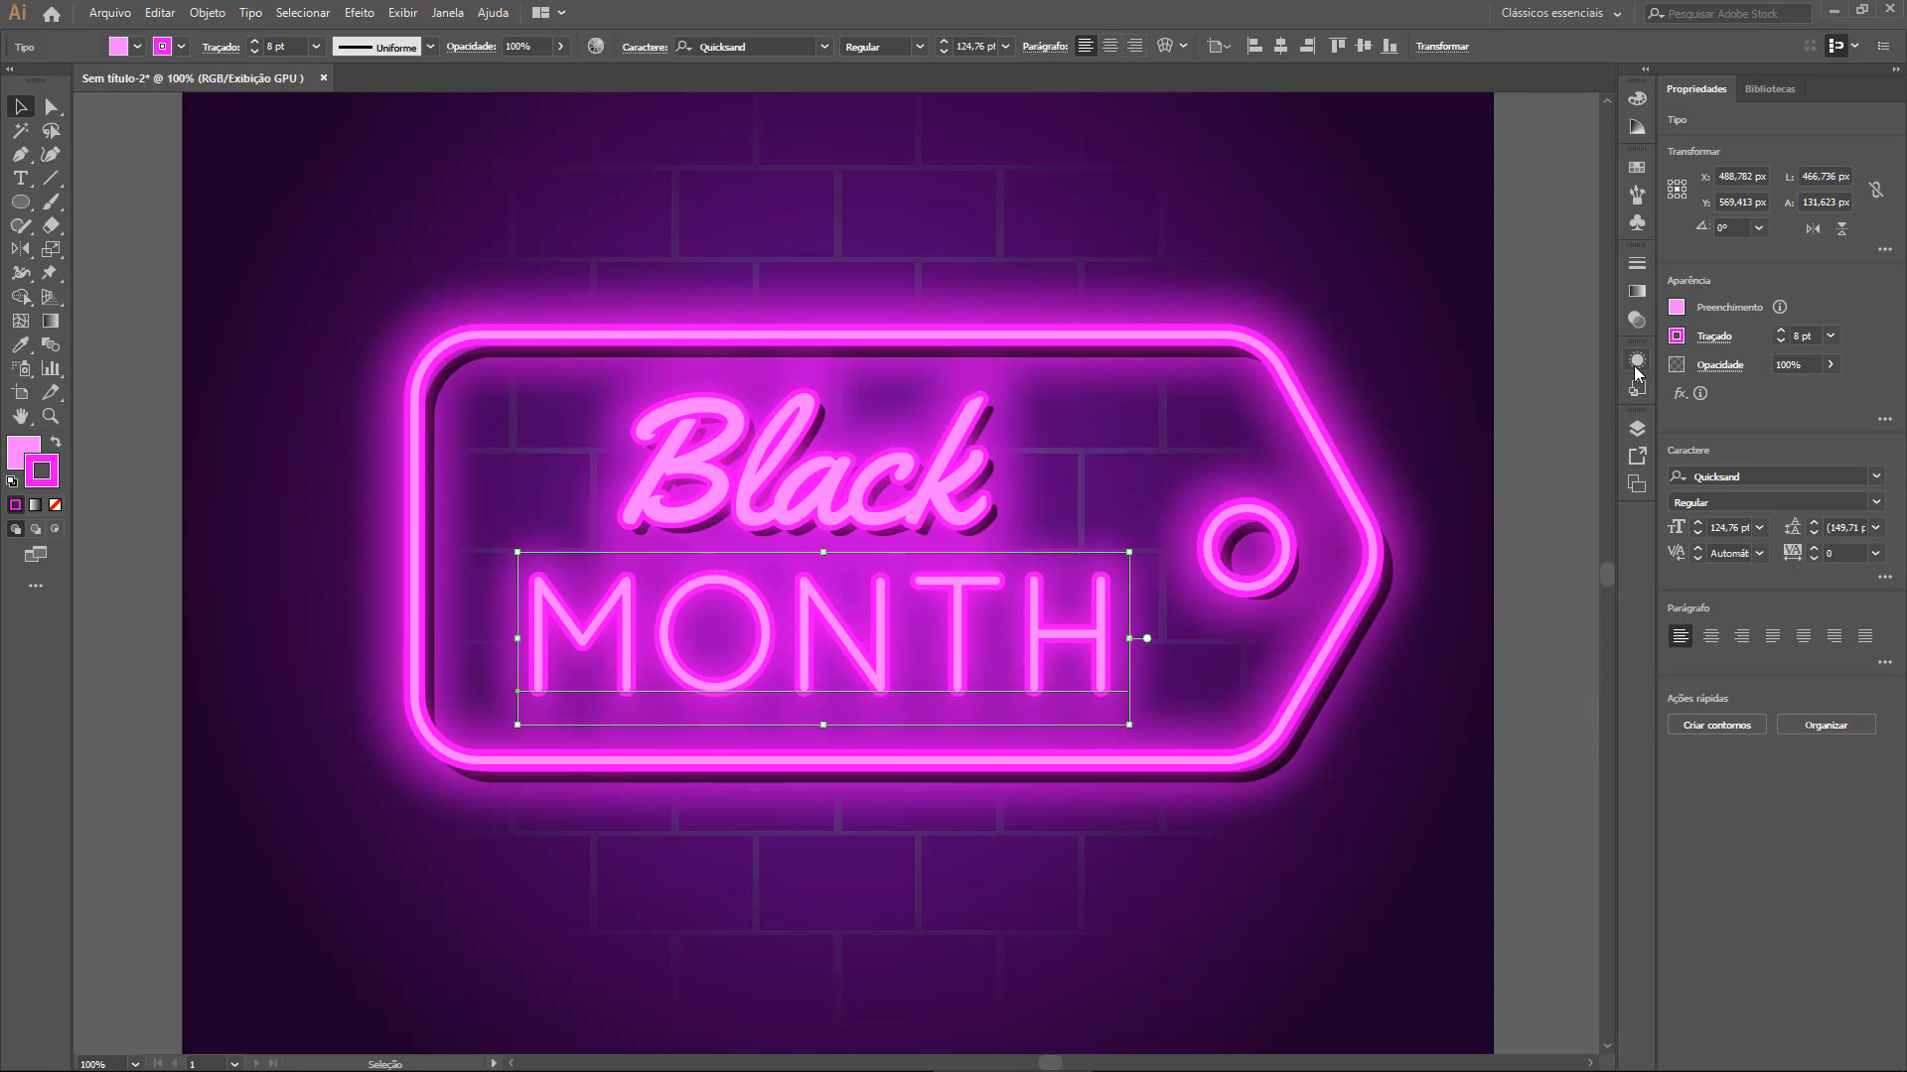
pyautogui.click(1637, 359)
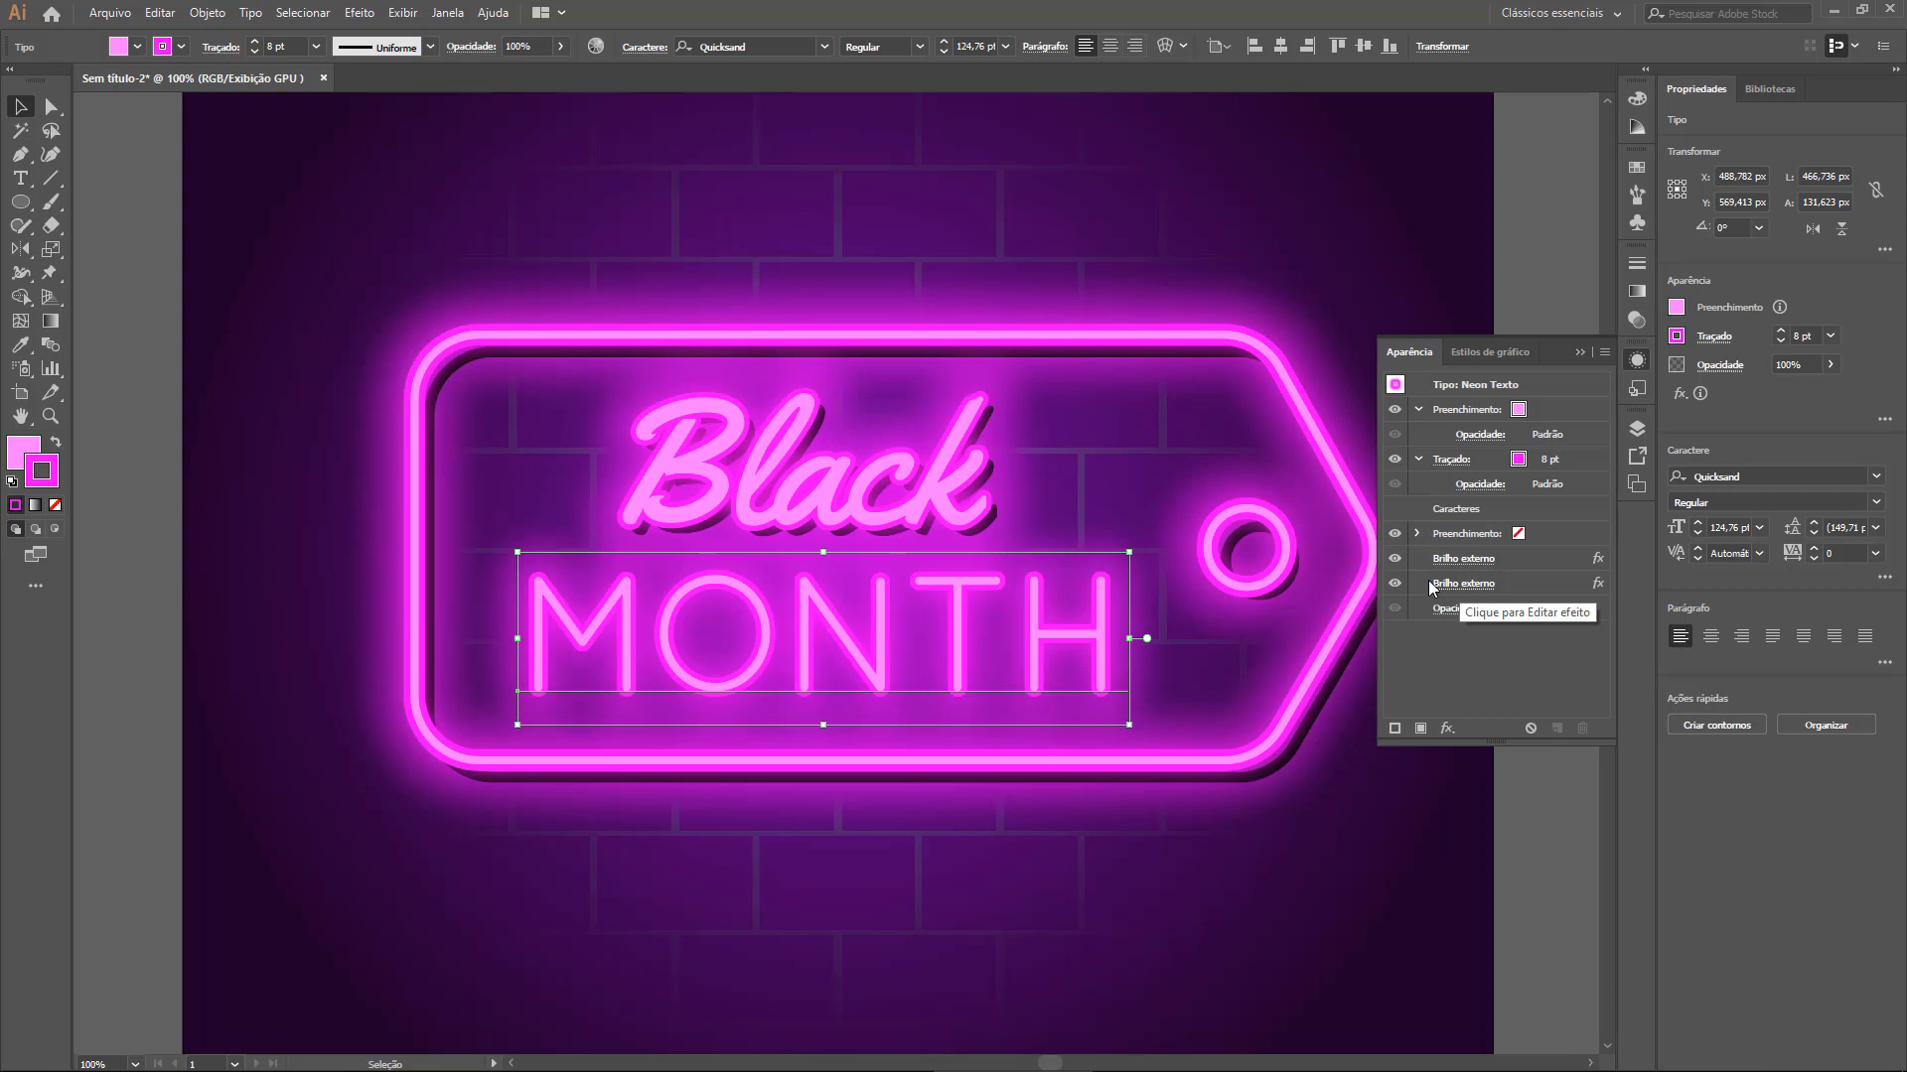
pyautogui.click(1507, 414)
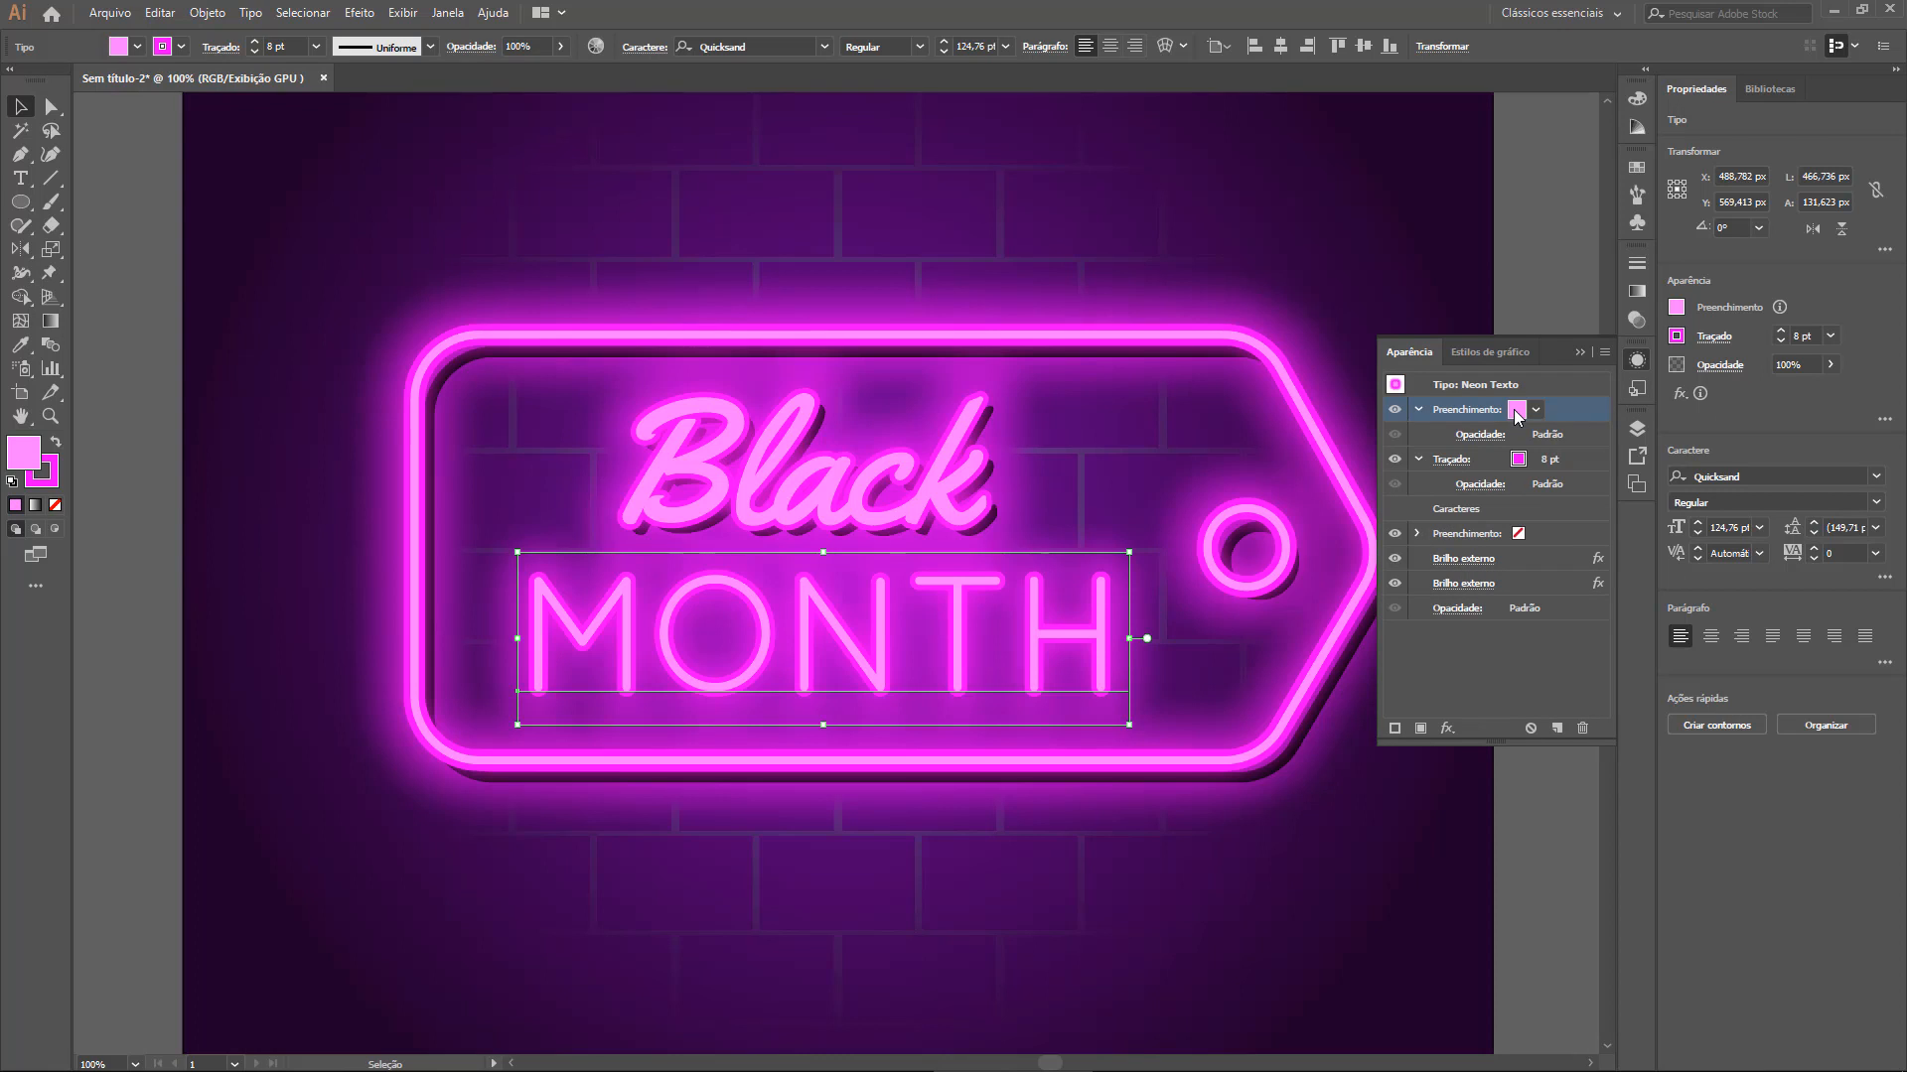
pyautogui.click(1516, 409)
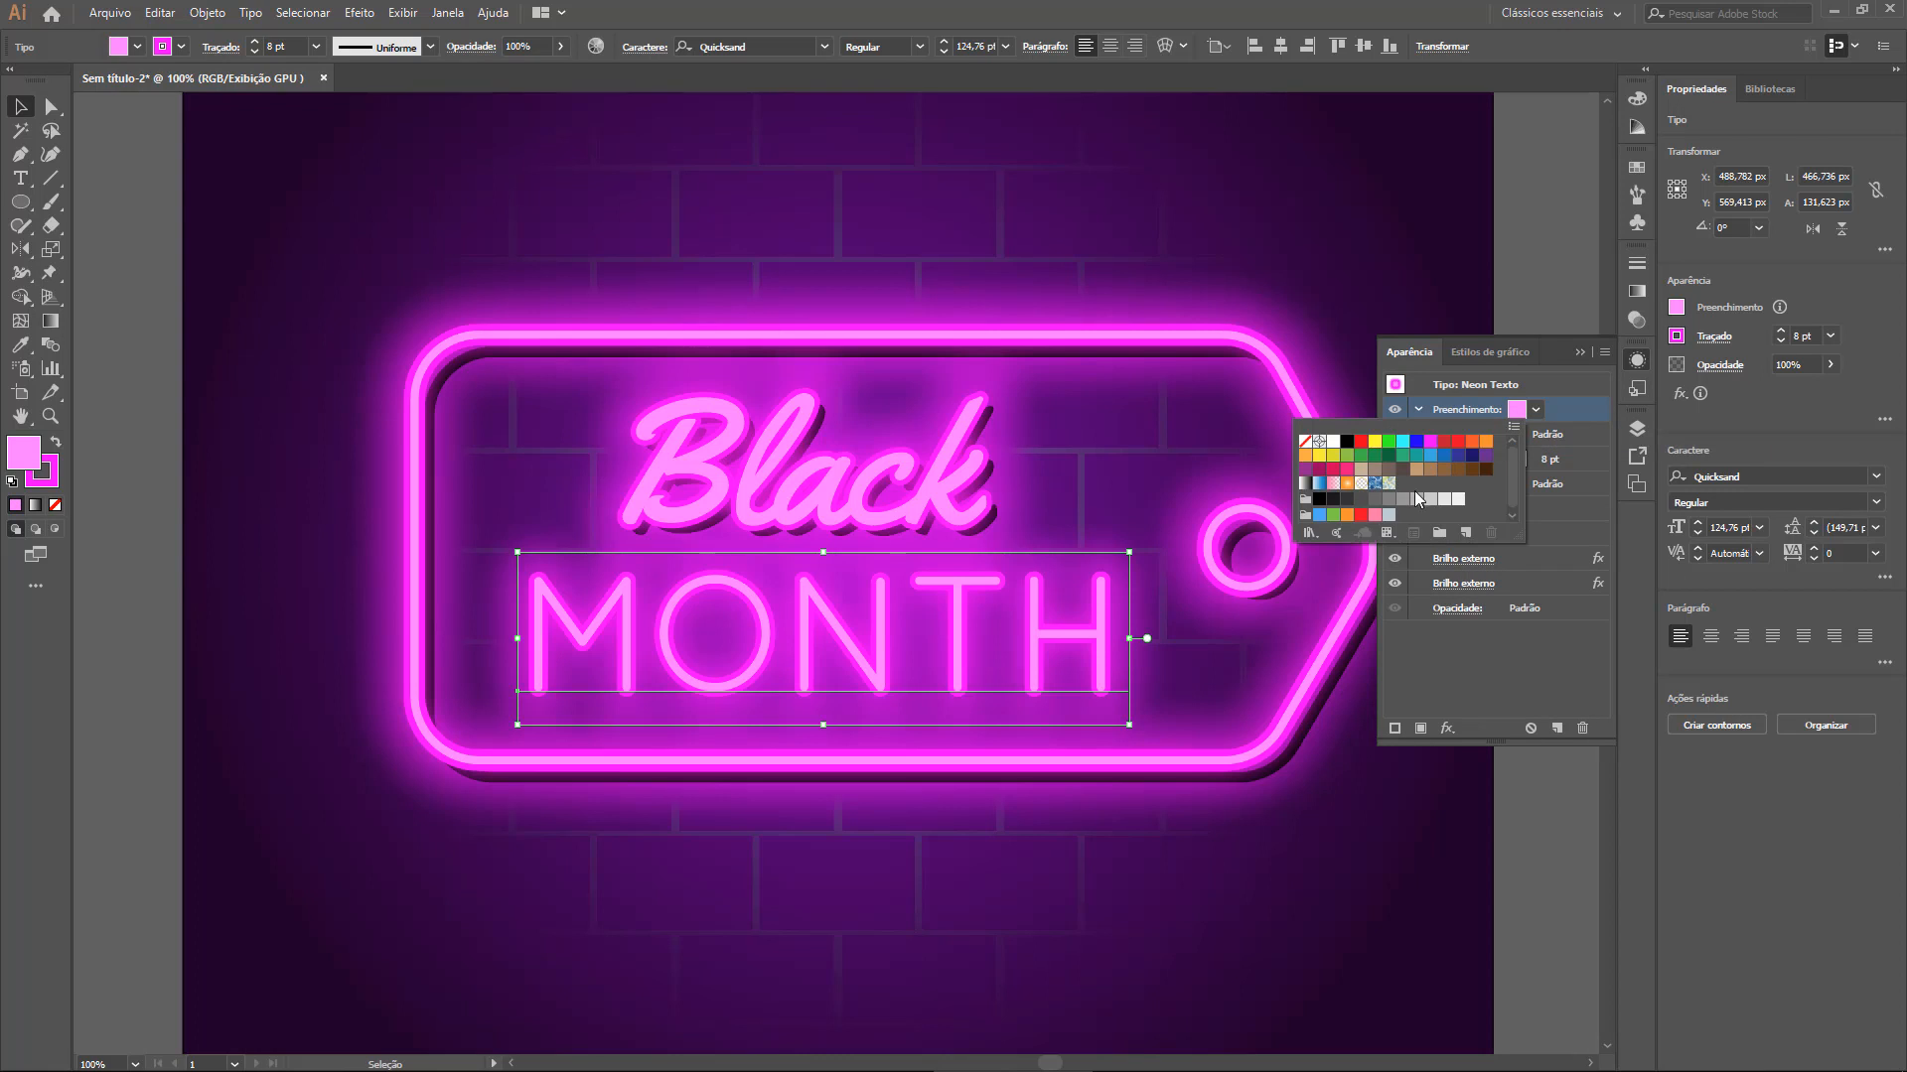
pyautogui.click(1333, 441)
pyautogui.click(1498, 642)
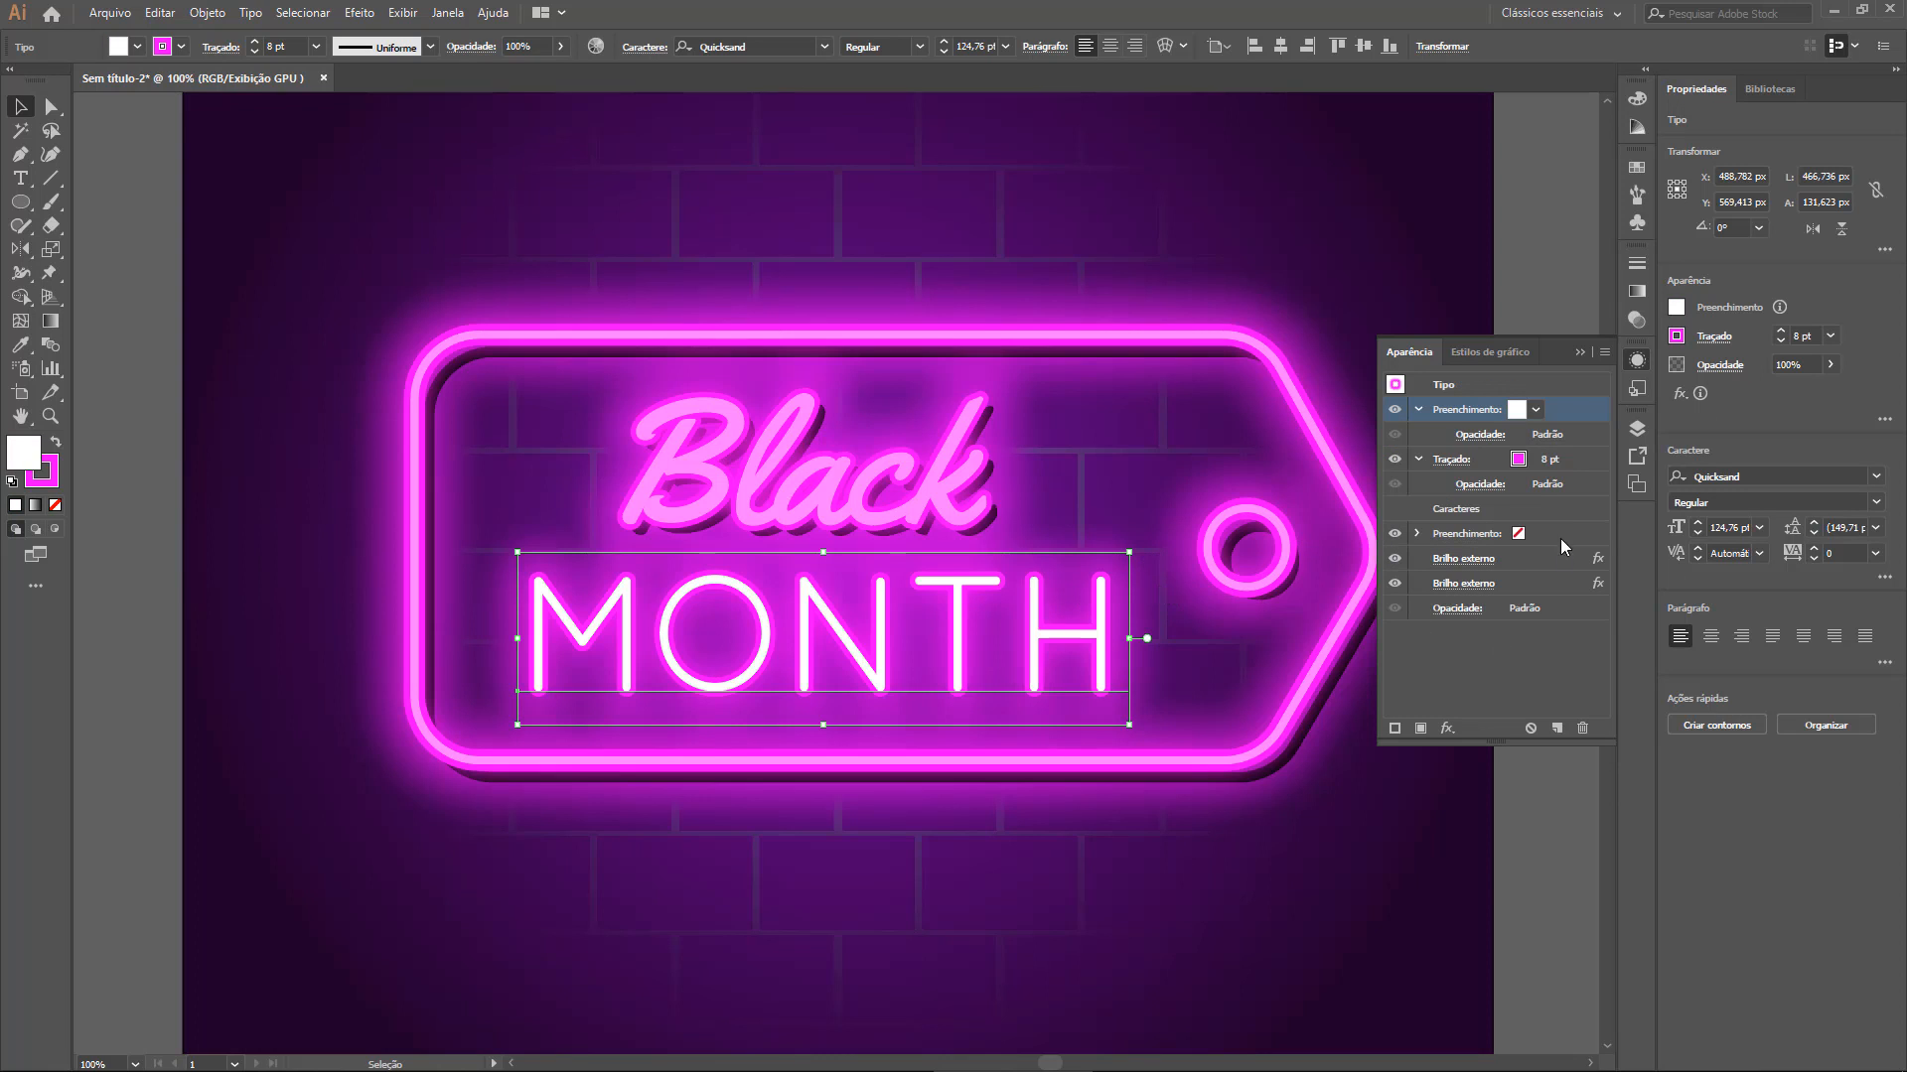
# Set the MONTH text's stroke to the RGB cyan swatch, leaving the swatch's own options unchanged
pyautogui.click(1518, 461)
pyautogui.click(1517, 459)
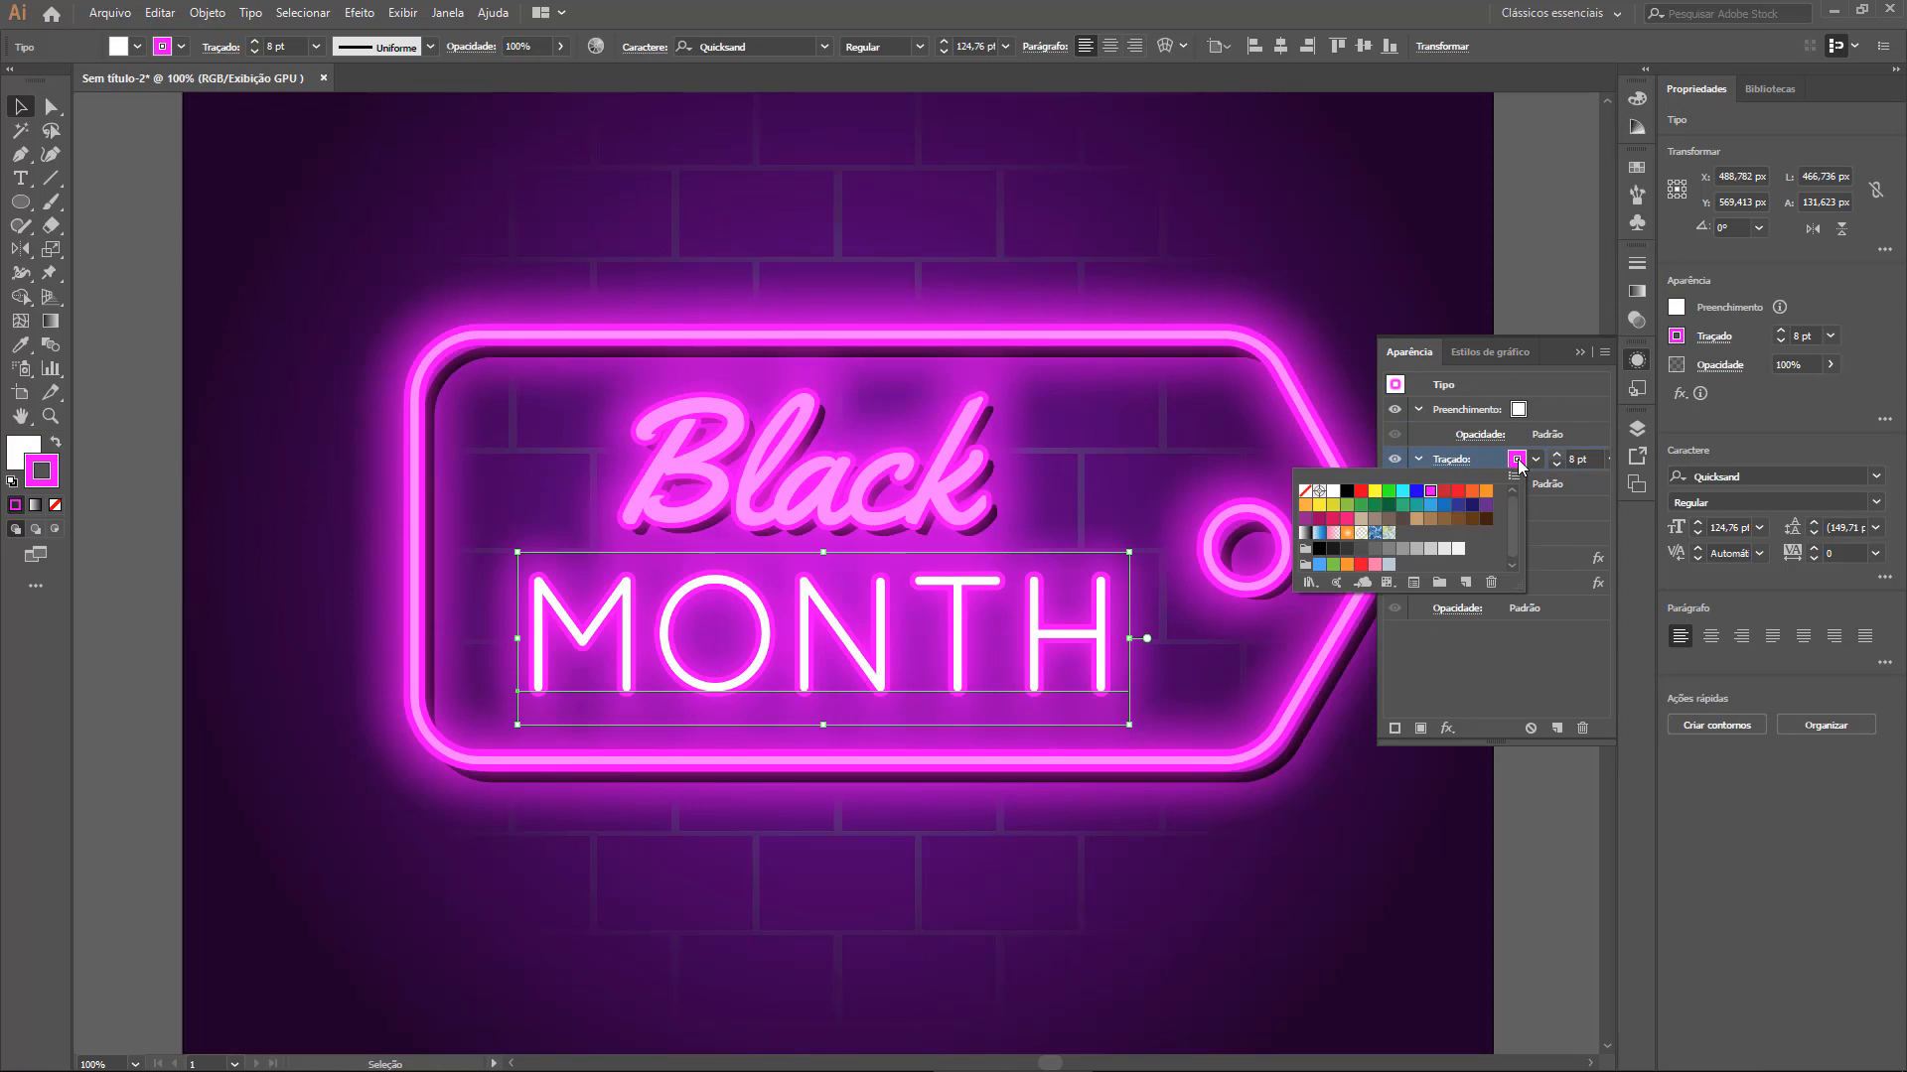
pyautogui.click(1403, 492)
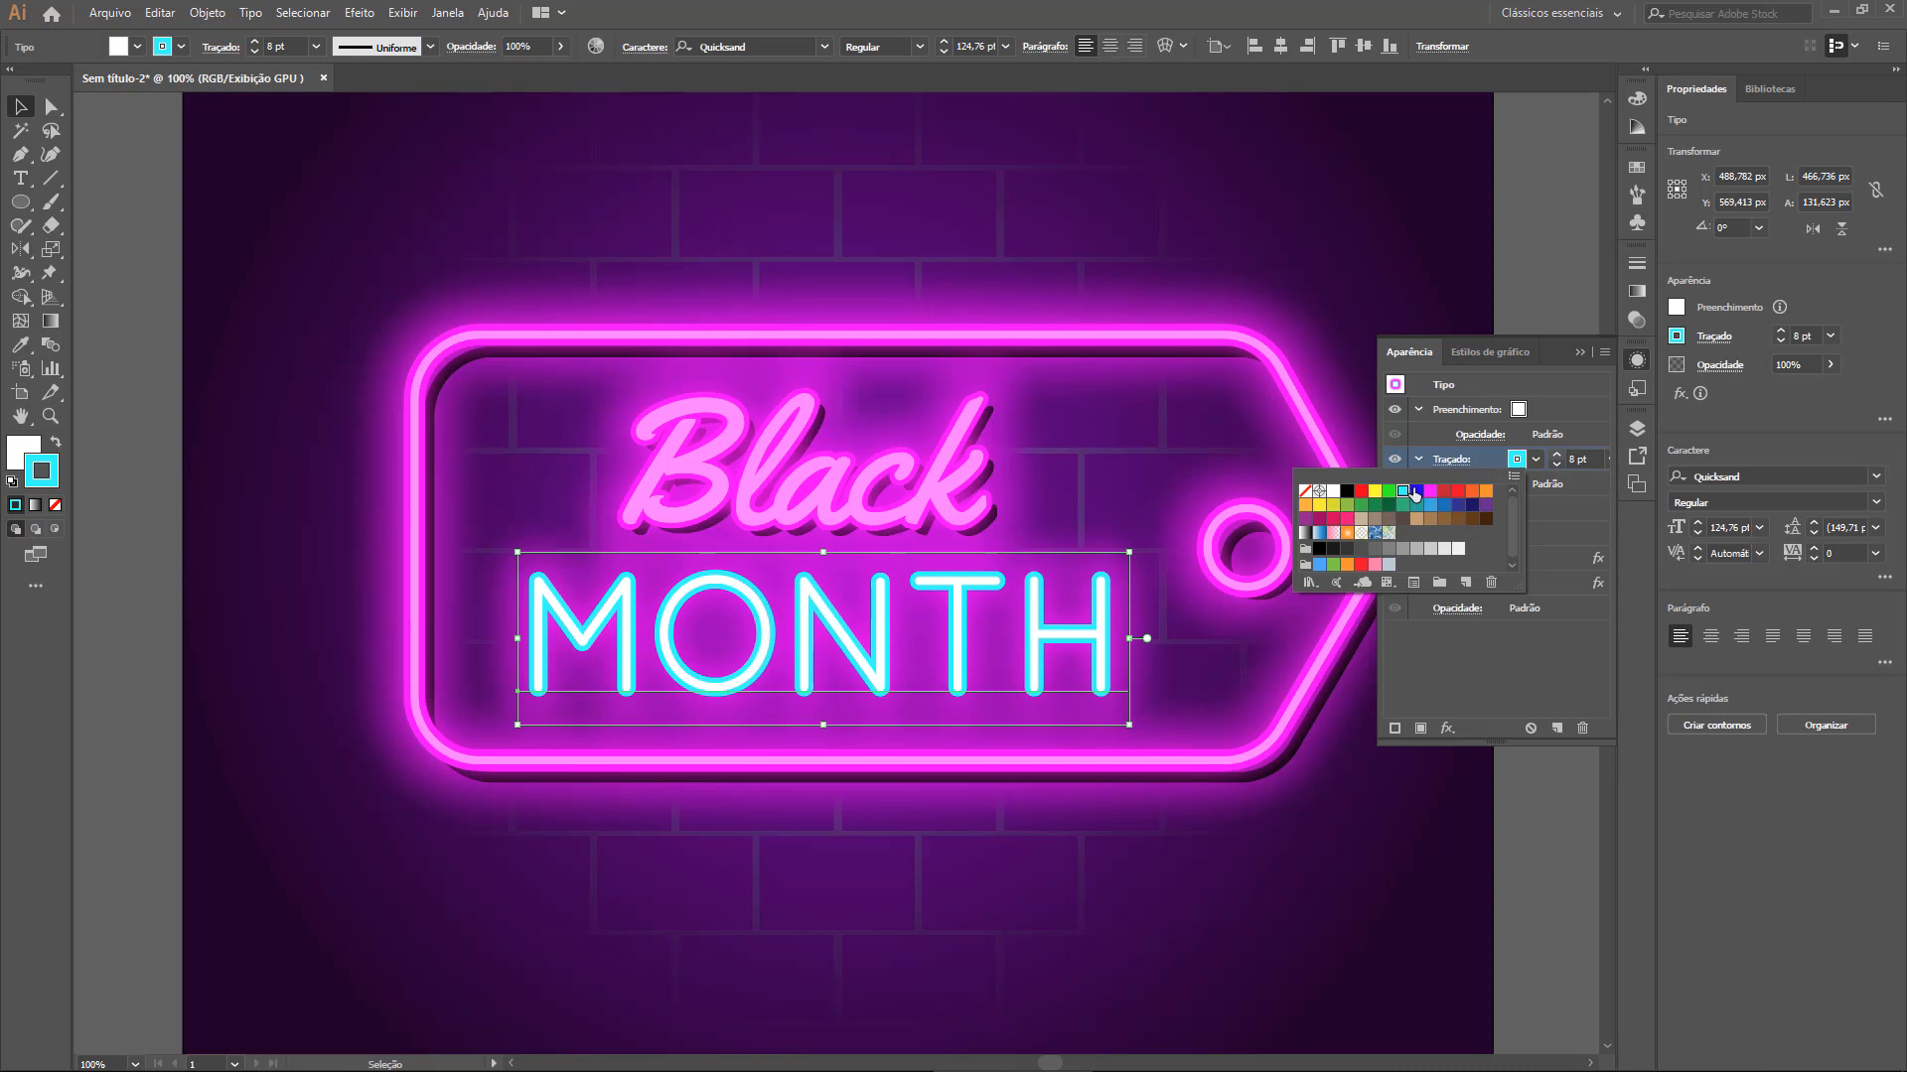
pyautogui.doubleClick(1400, 495)
pyautogui.click(1082, 693)
pyautogui.doubleClick(1402, 491)
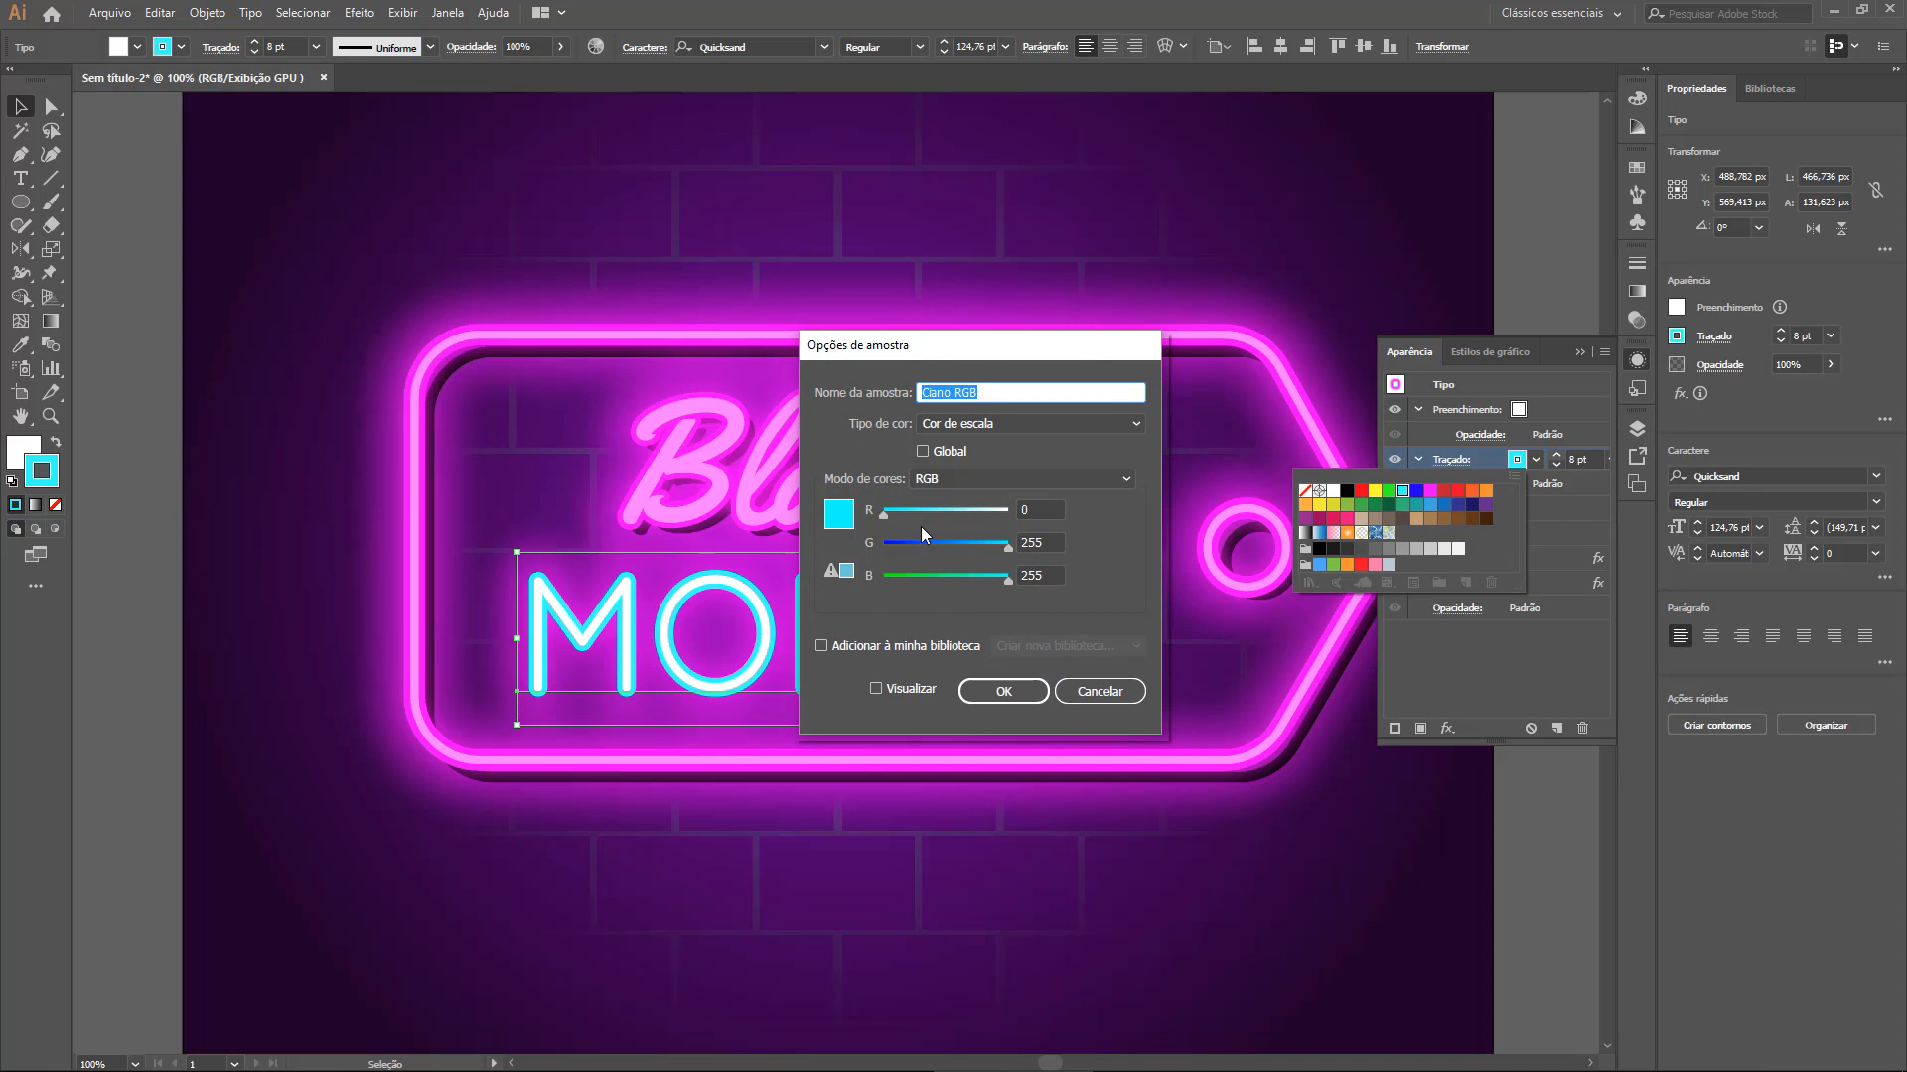
pyautogui.click(1082, 692)
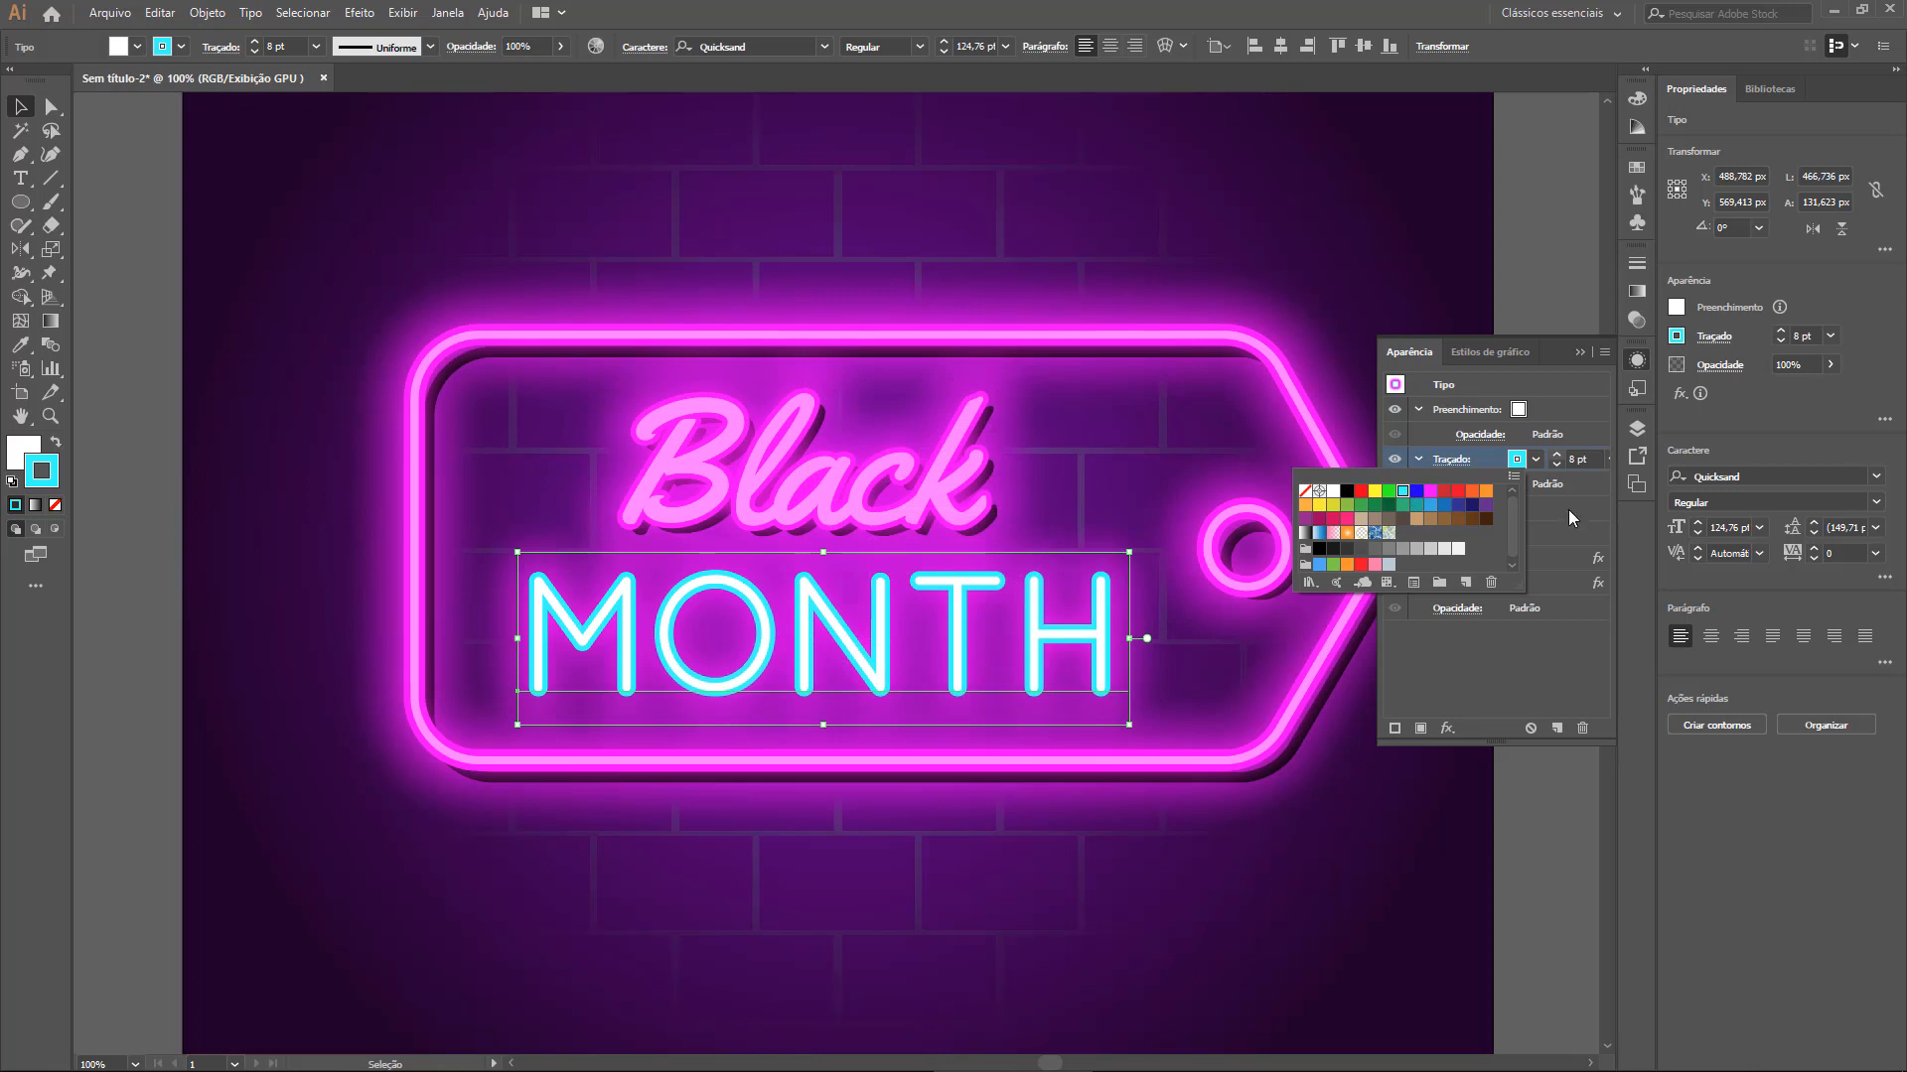
pyautogui.click(1535, 461)
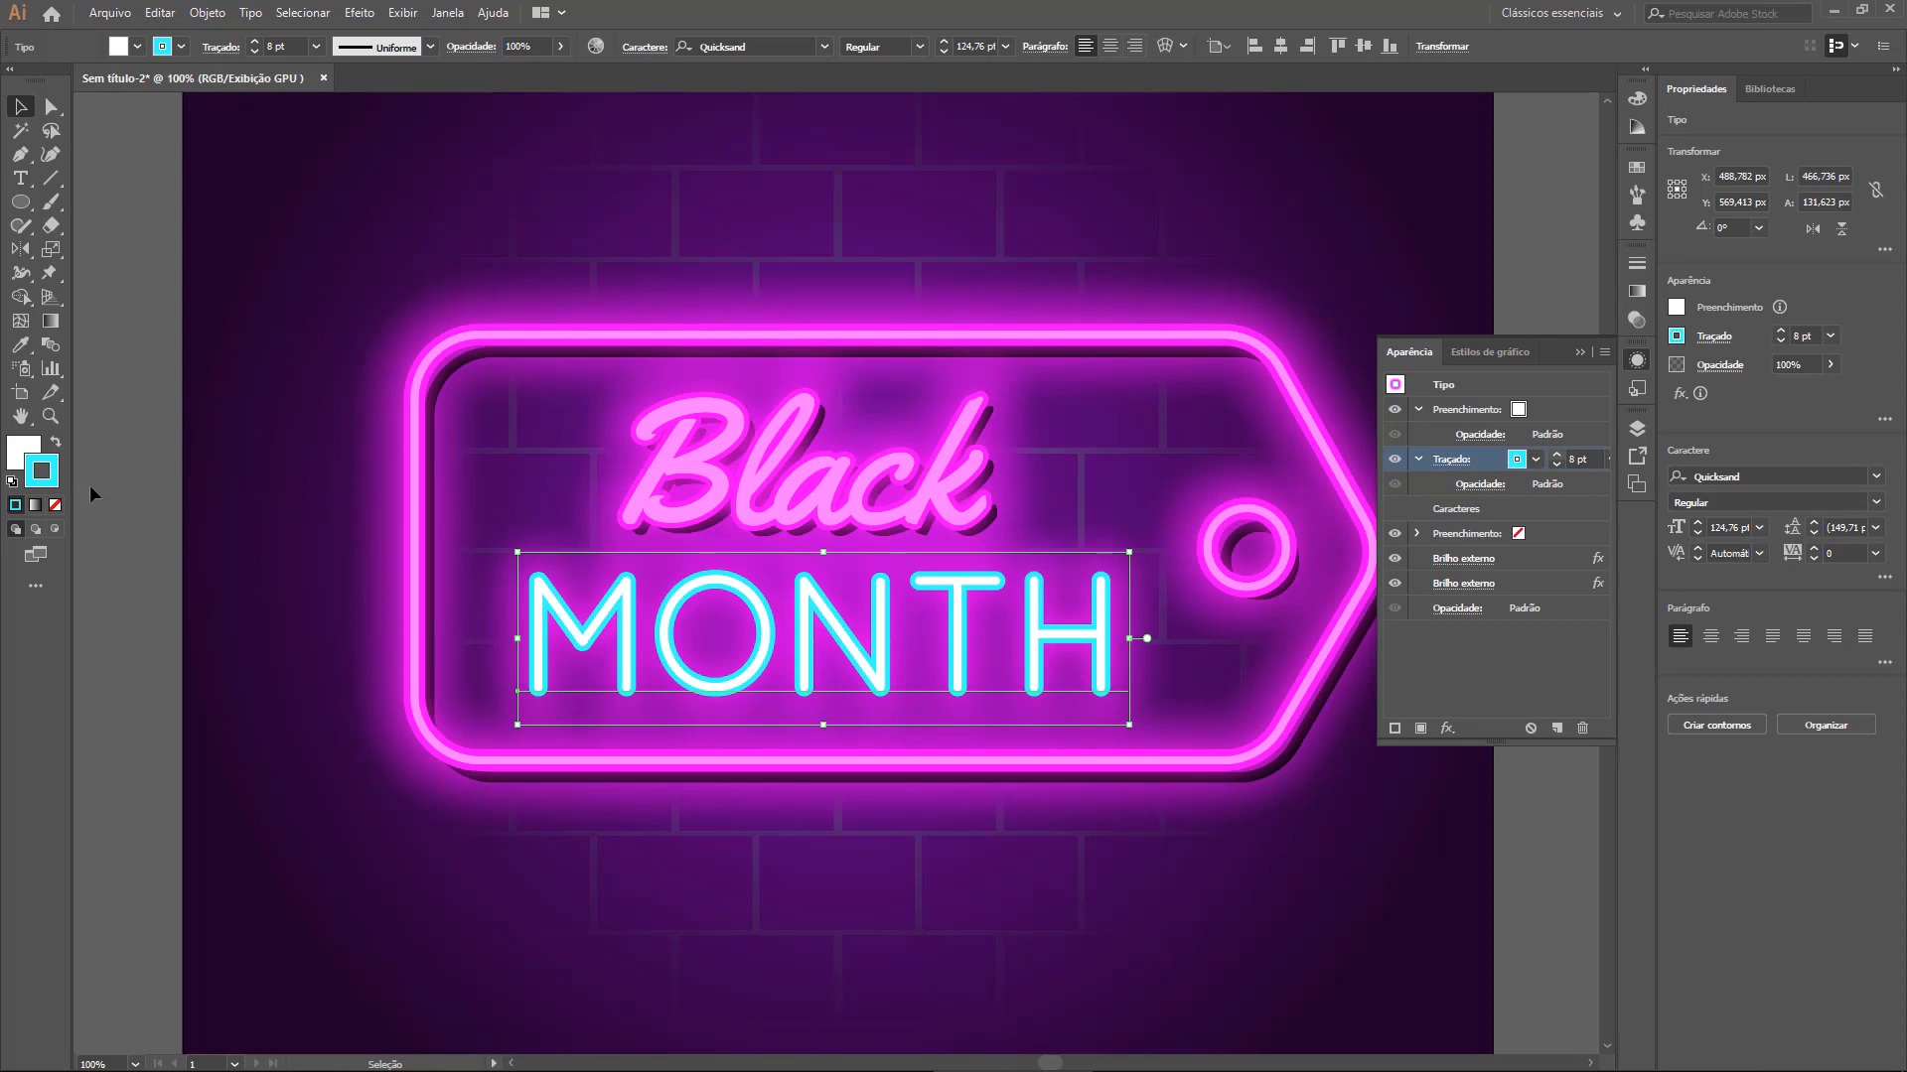
# Set the MONTH text's stroke to the darker teal #30B5A5 in the colour picker
pyautogui.doubleClick(47, 485)
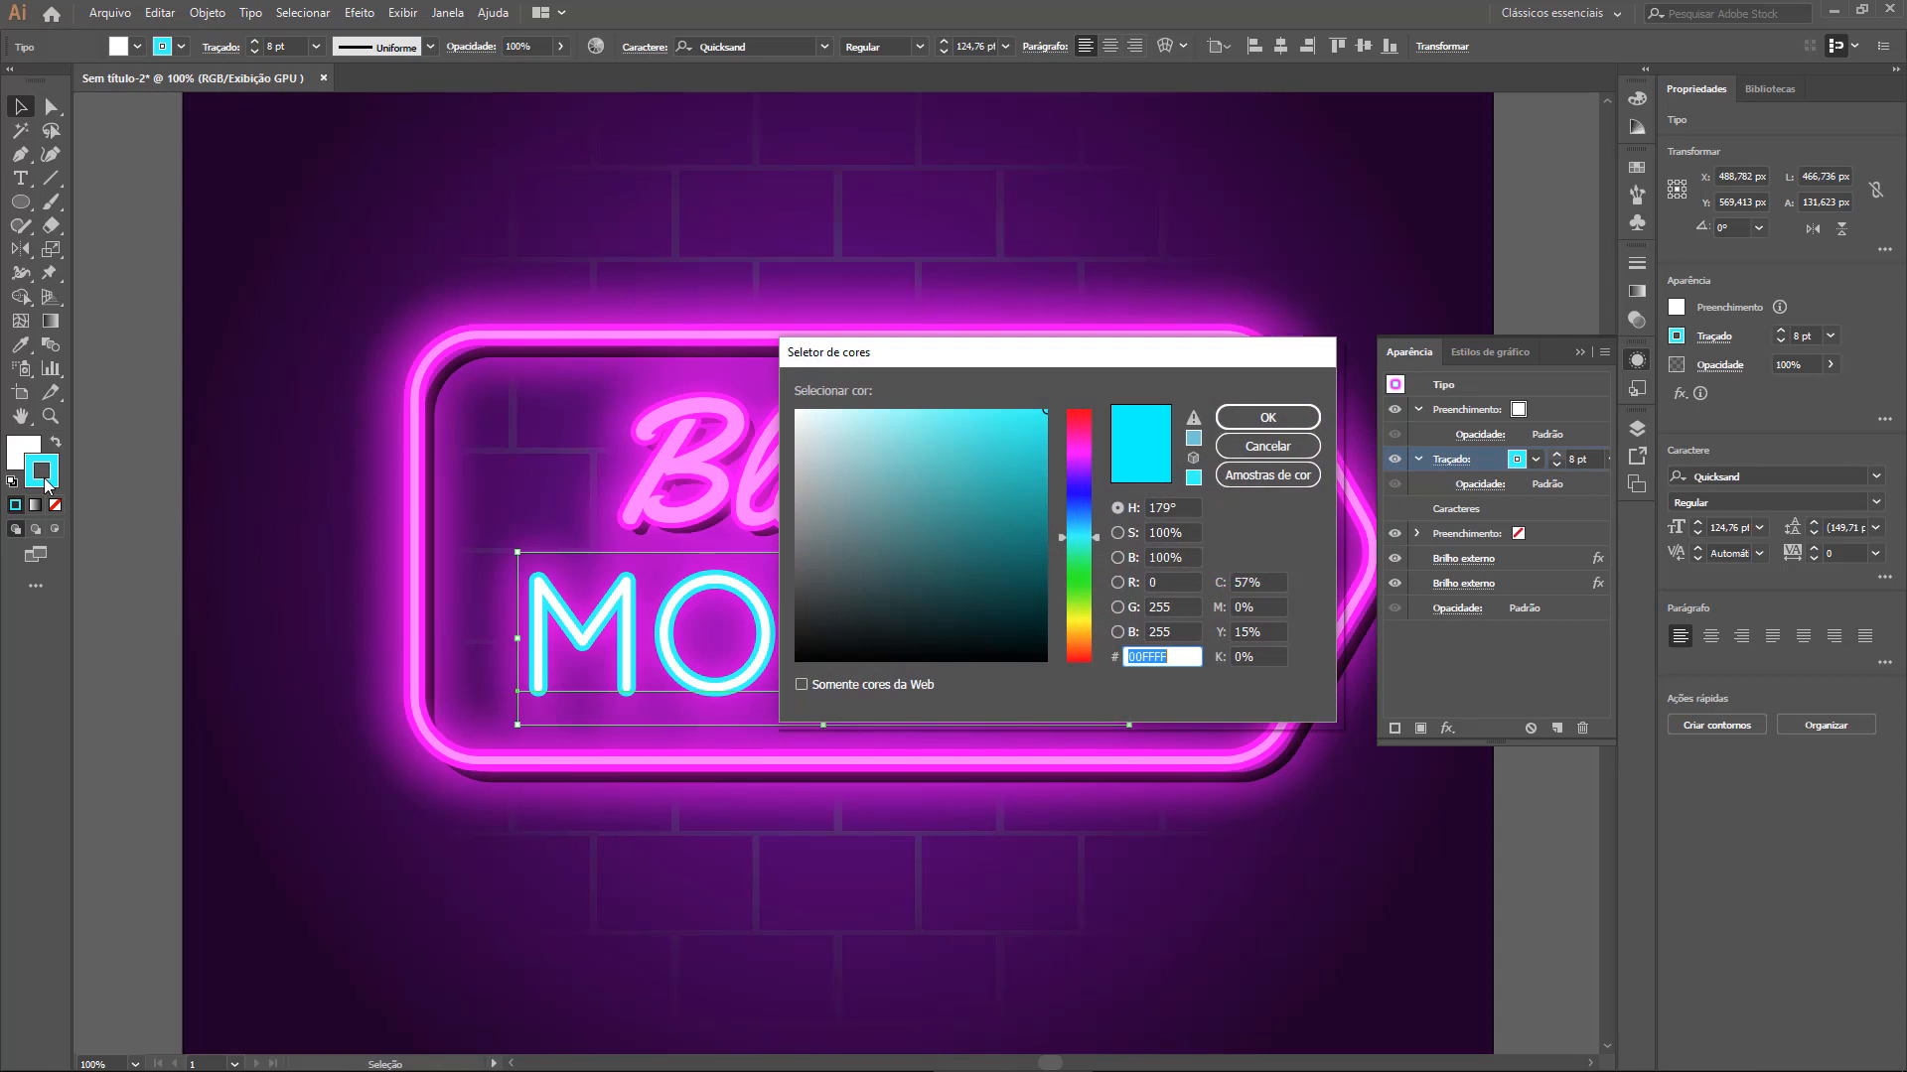
pyautogui.moveTo(1116, 367); pyautogui.dragTo(1303, 329)
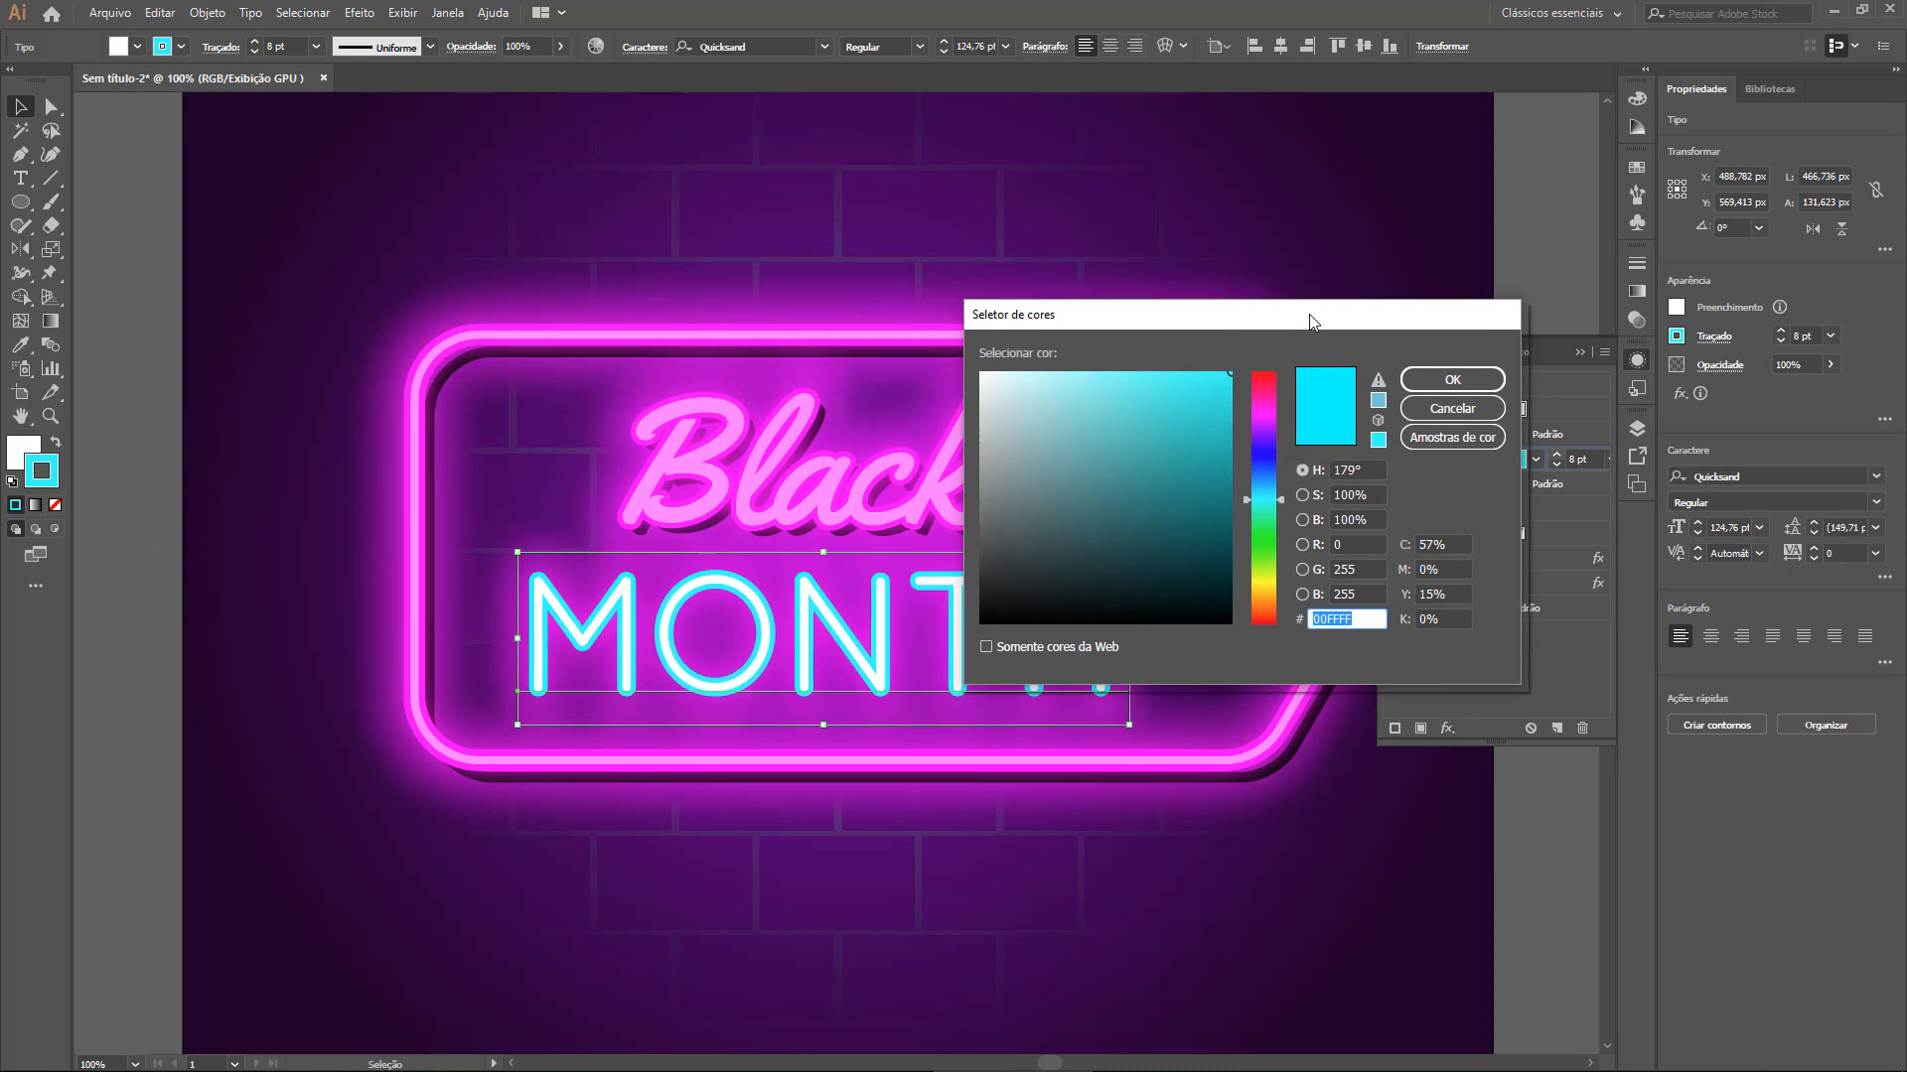
pyautogui.click(1283, 491)
pyautogui.moveTo(1283, 487); pyautogui.dragTo(1288, 479)
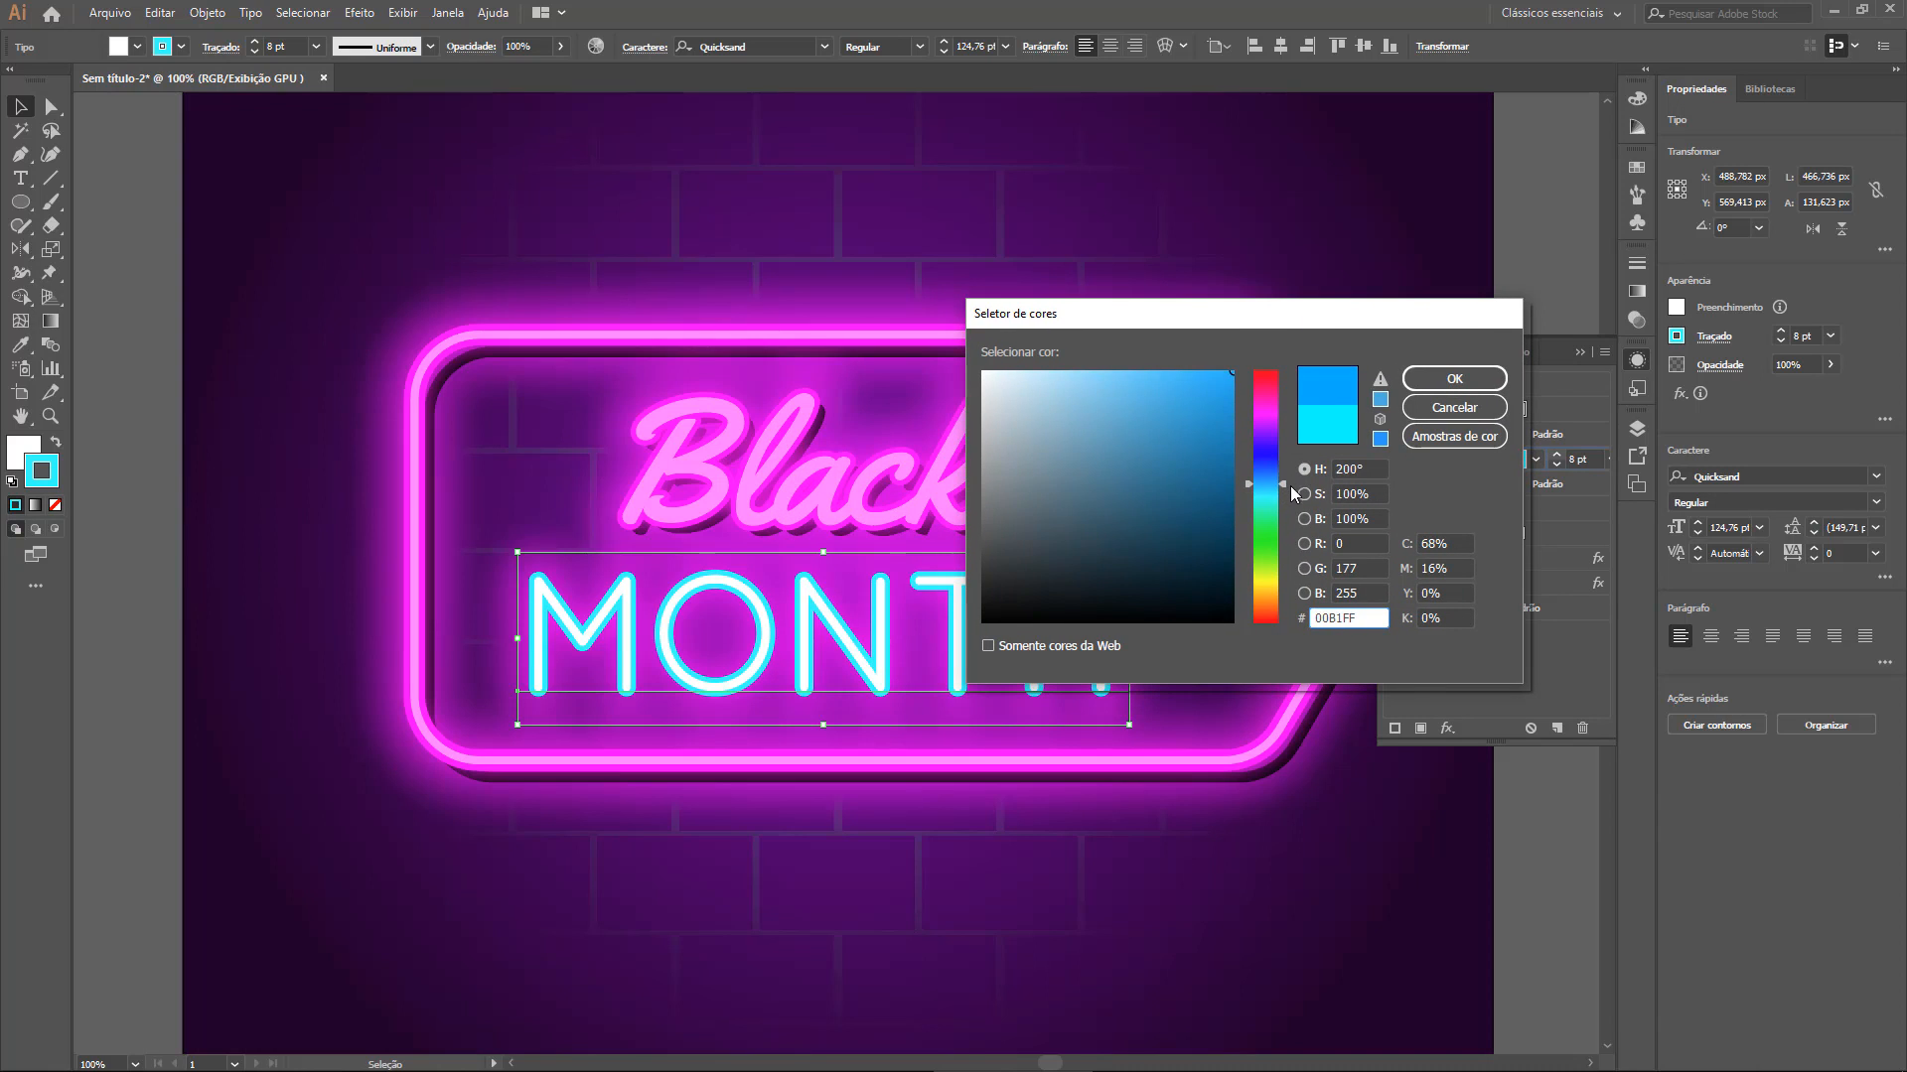
pyautogui.click(1284, 502)
pyautogui.moveTo(1222, 418)
pyautogui.mouseDown()
pyautogui.moveTo(1170, 417)
pyautogui.moveTo(1168, 443)
pyautogui.mouseUp()
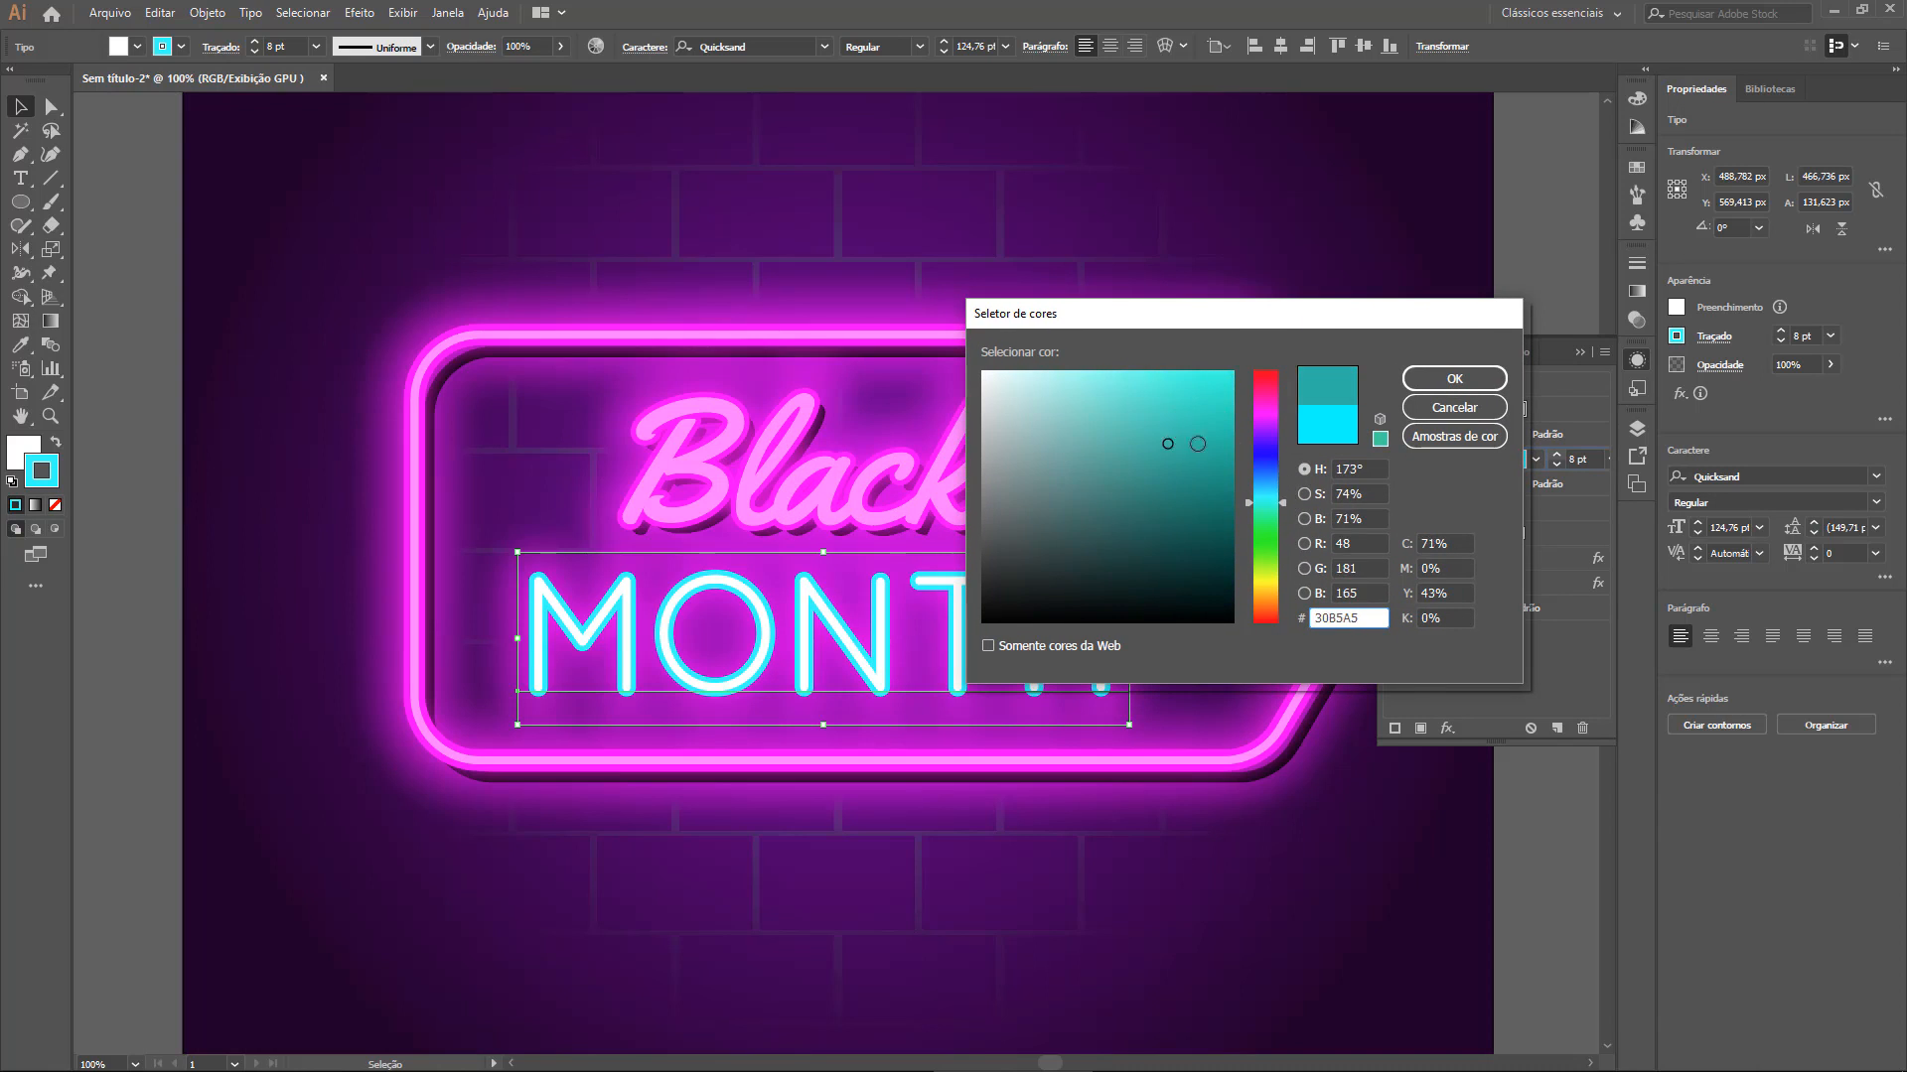
pyautogui.click(1454, 379)
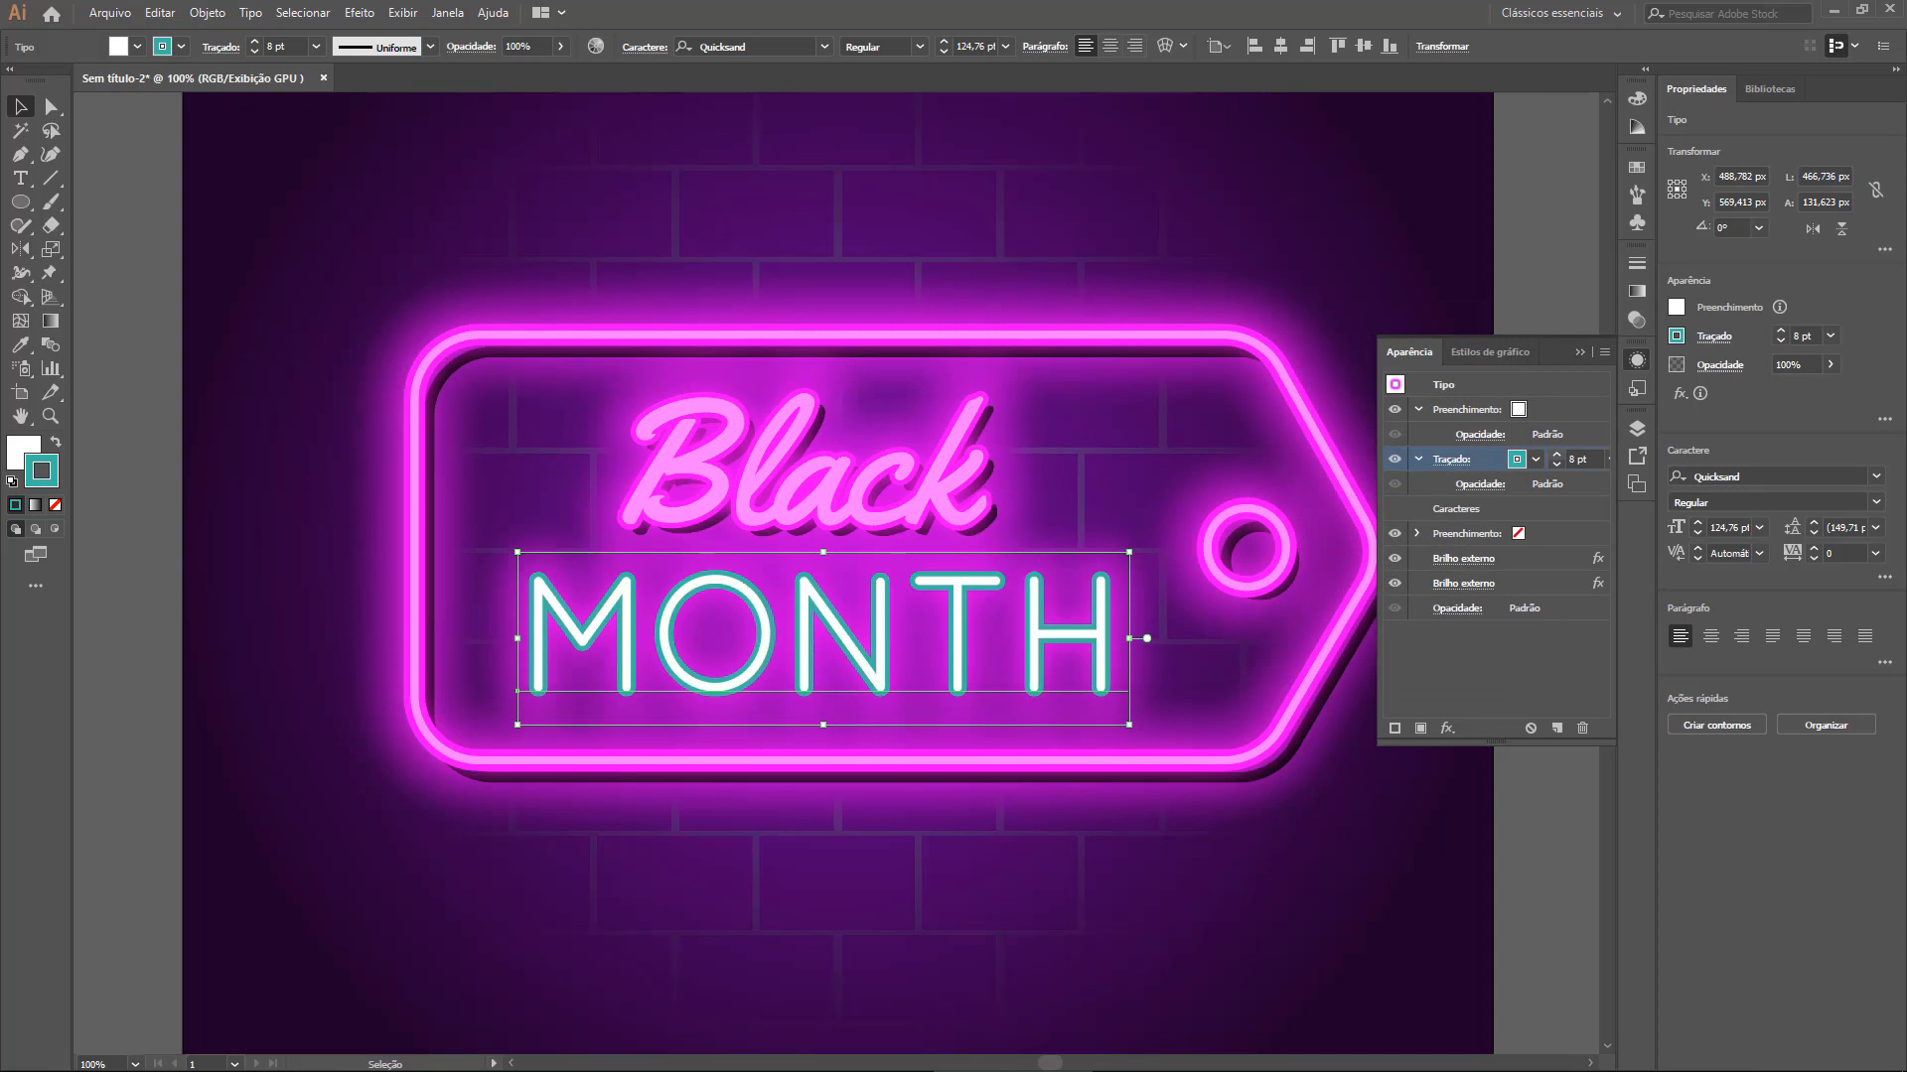
# Adjust the MONTH text's stroke with the RGB sliders to a brighter turquoise, R 0, G 225, B 211
pyautogui.click(1638, 96)
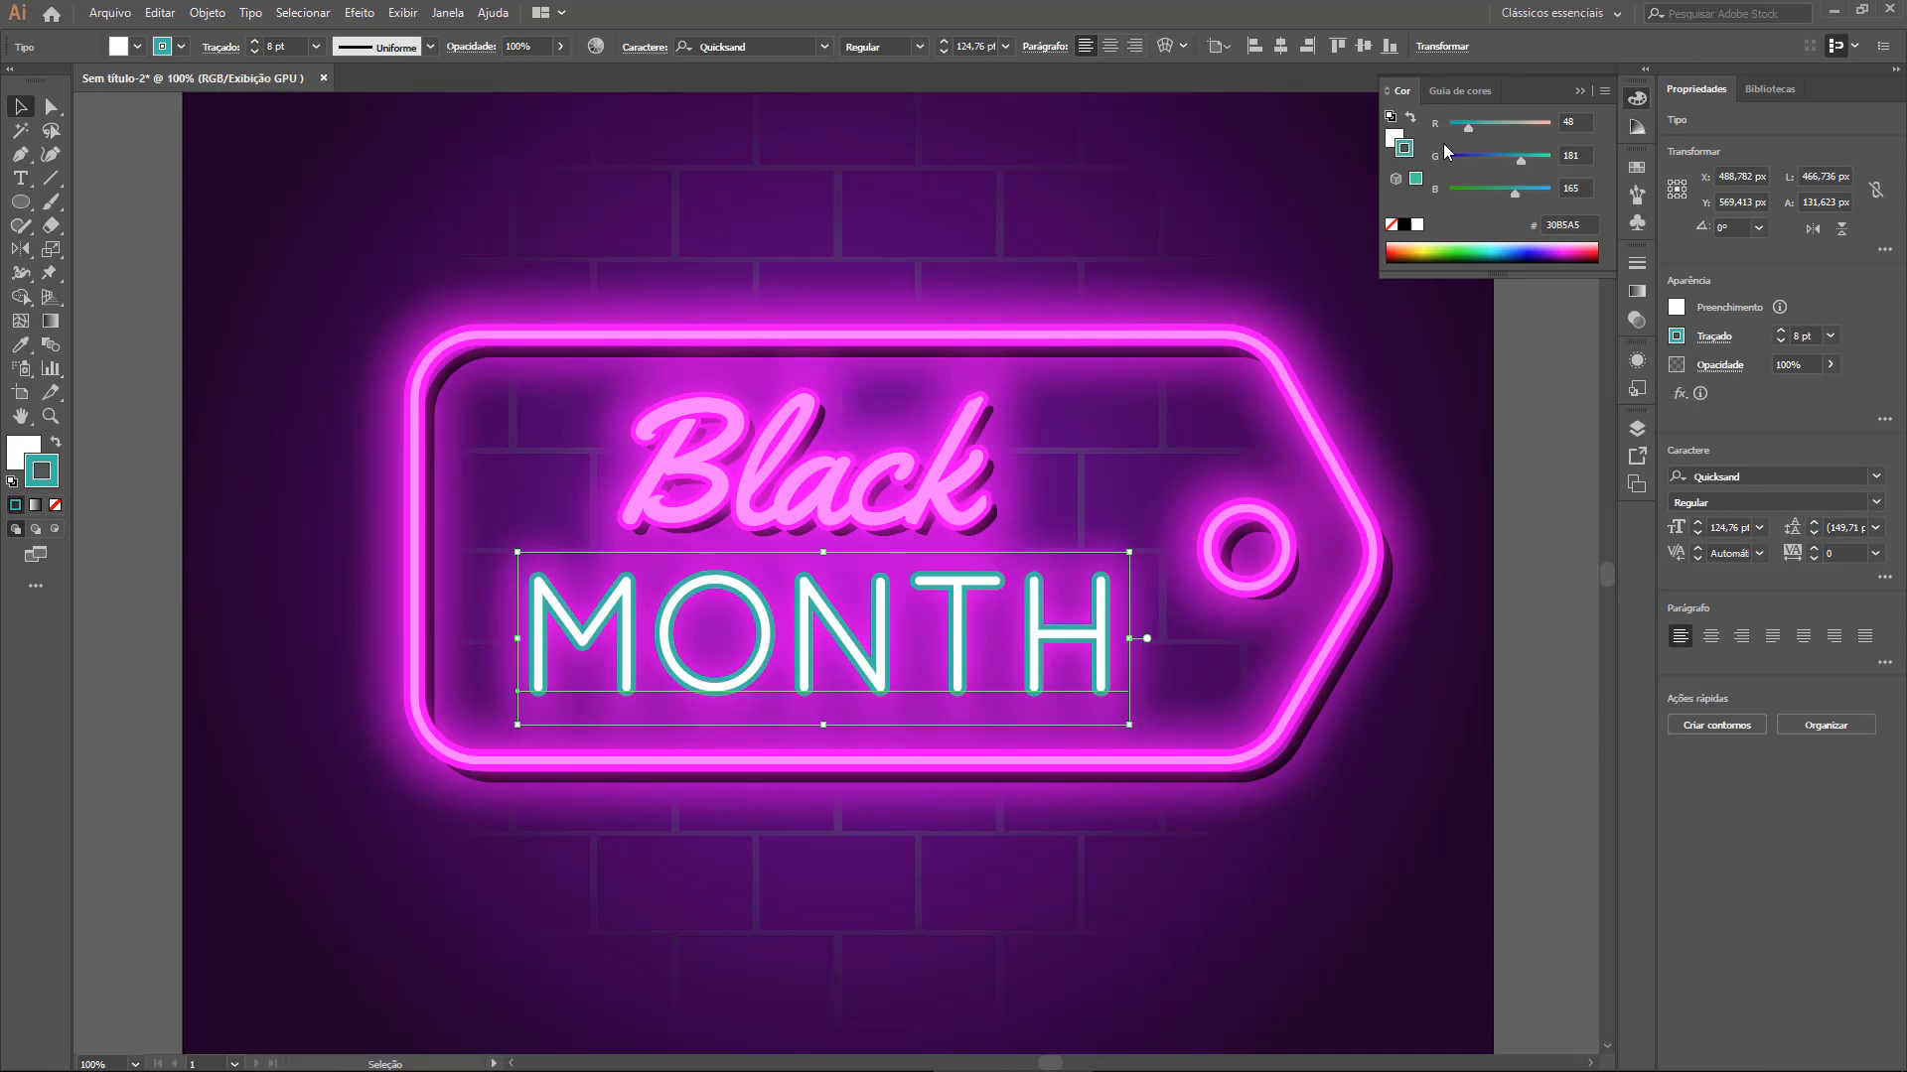
pyautogui.moveTo(1520, 160); pyautogui.dragTo(1542, 158)
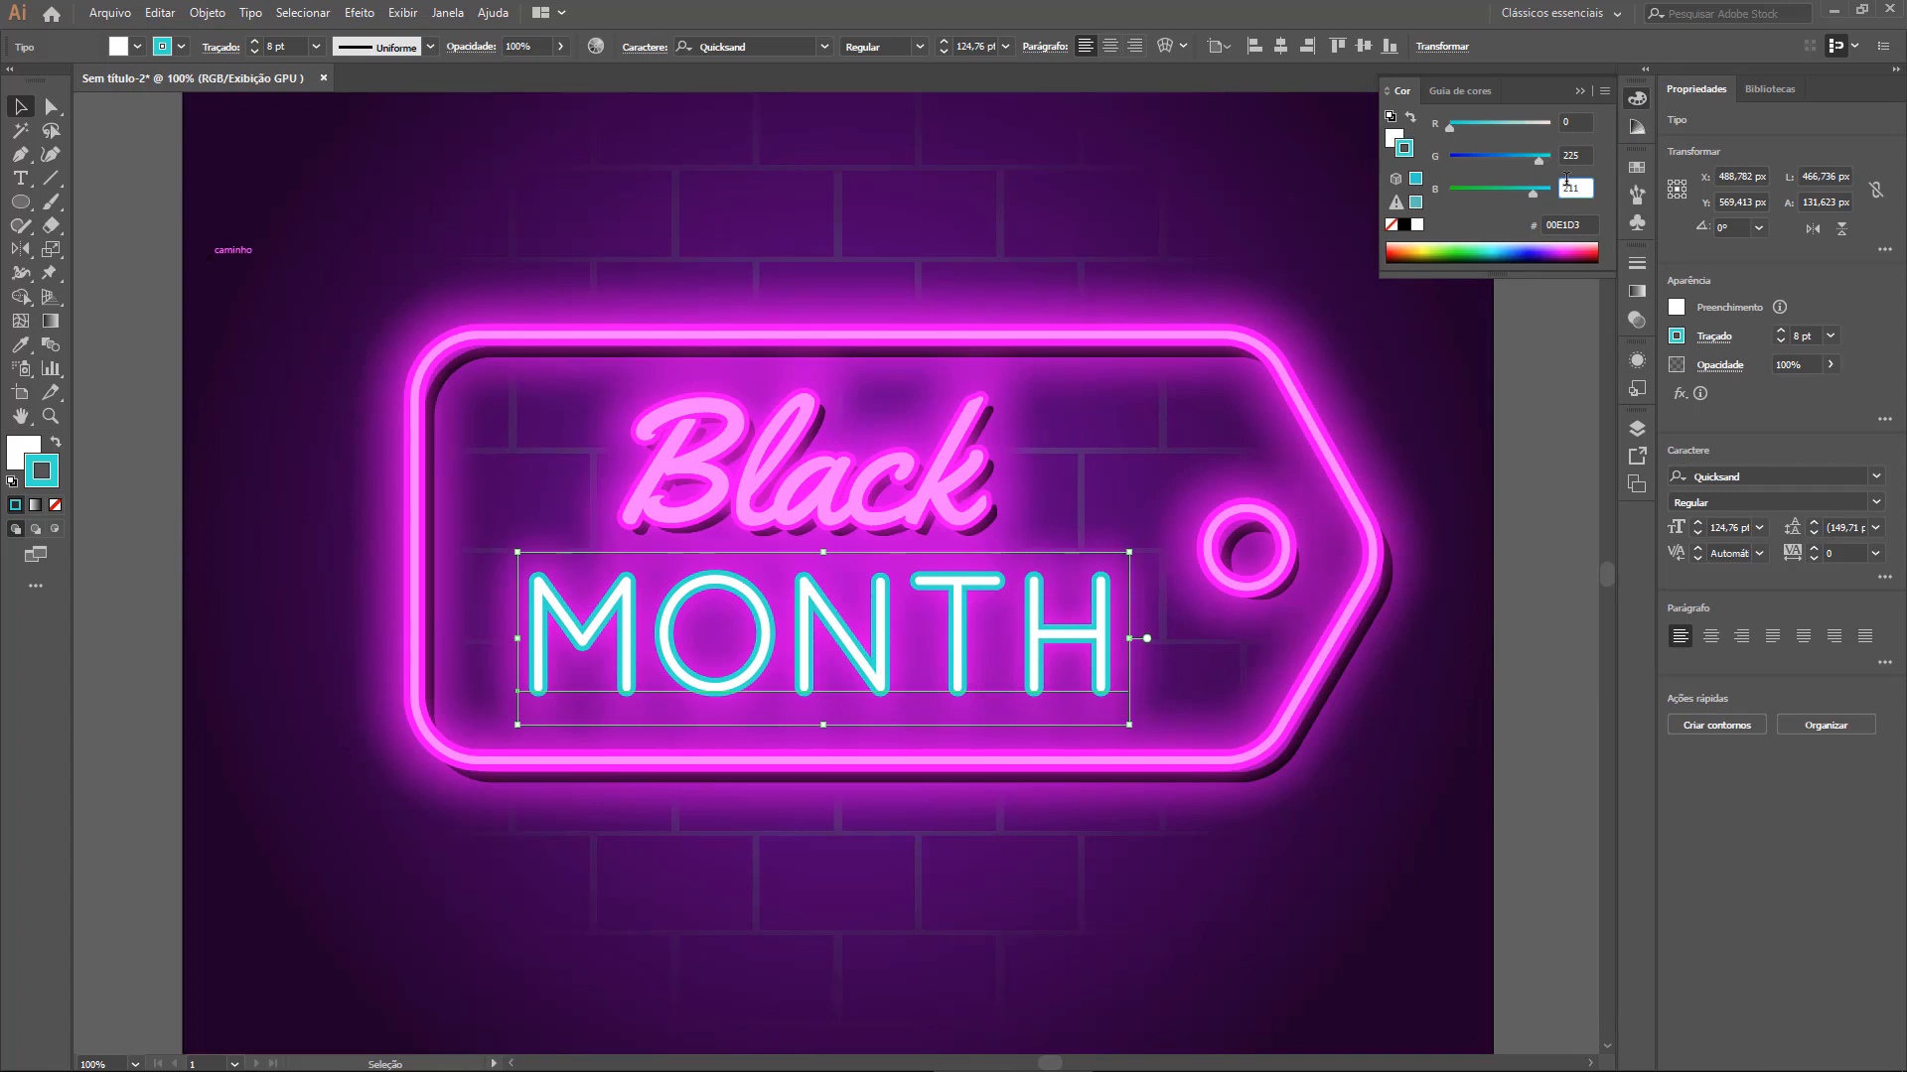
pyautogui.click(1557, 438)
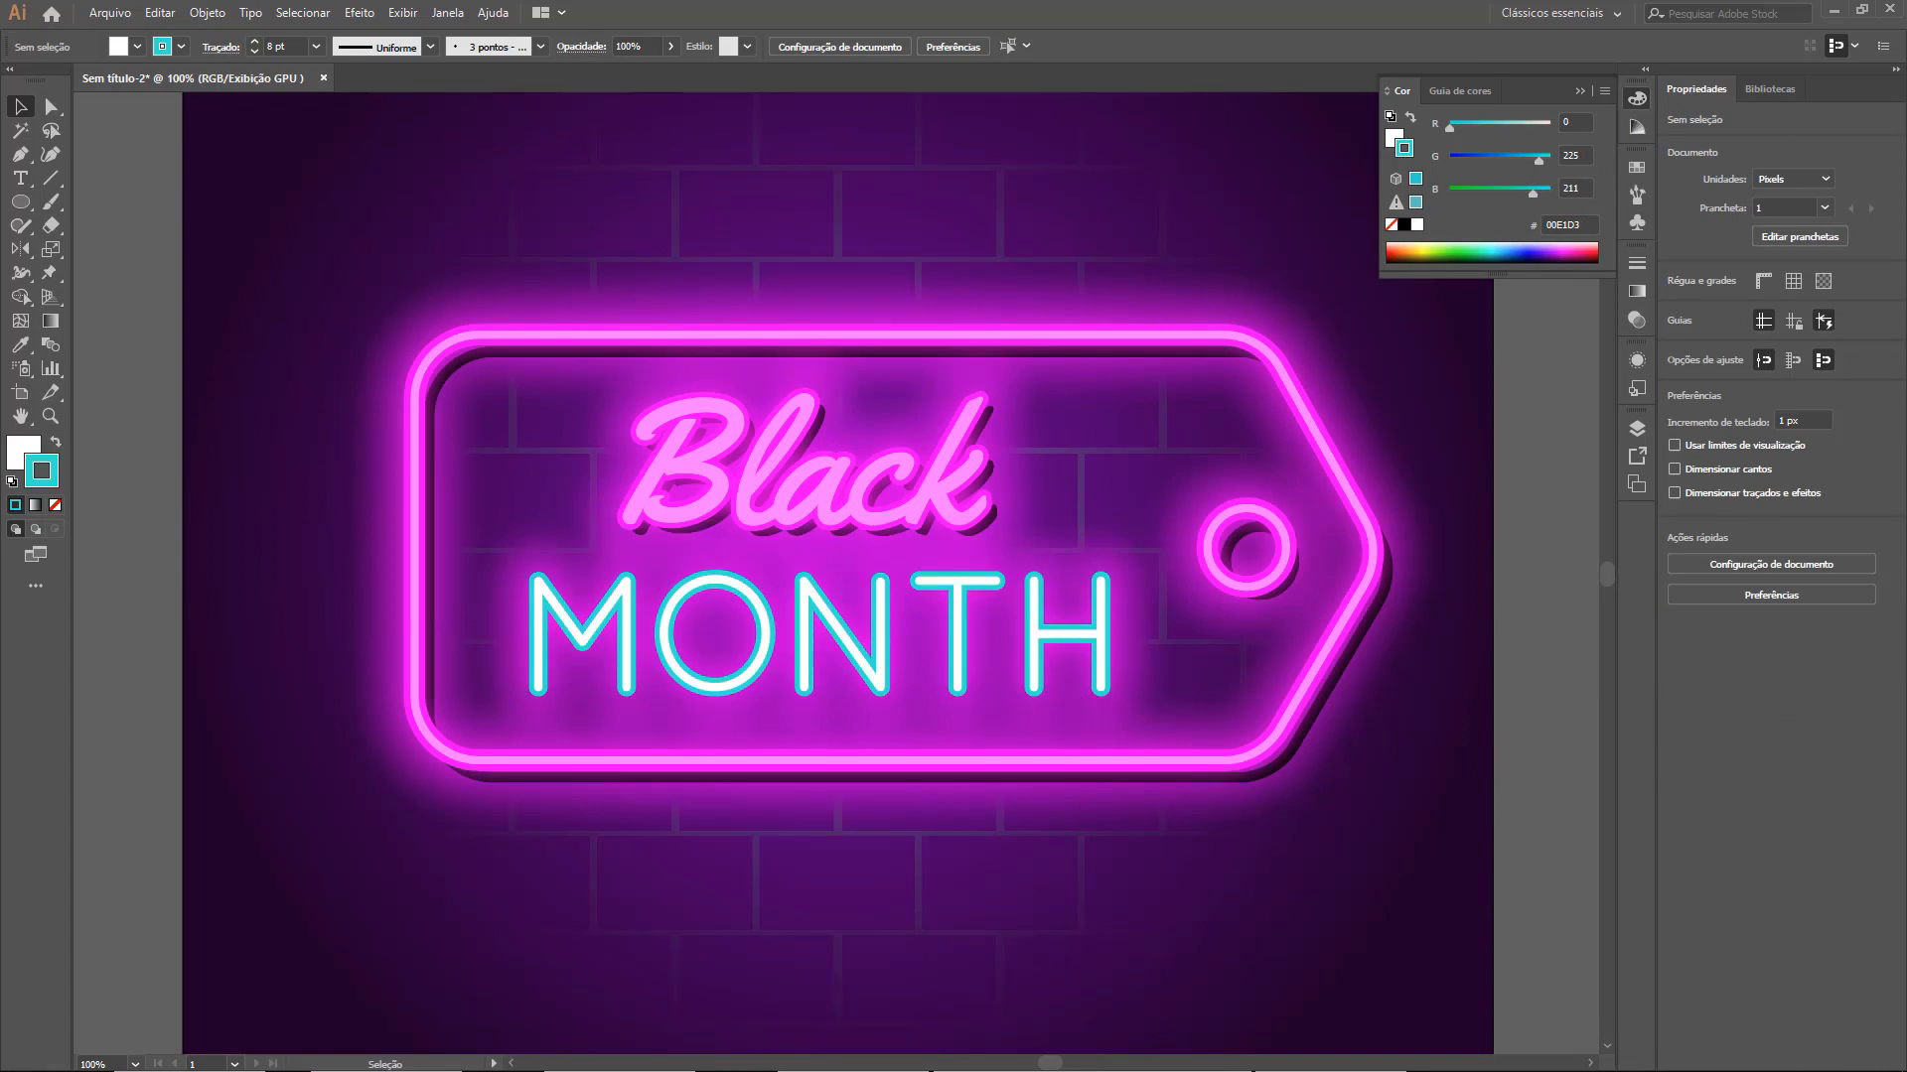
pyautogui.moveTo(1013, 1056)
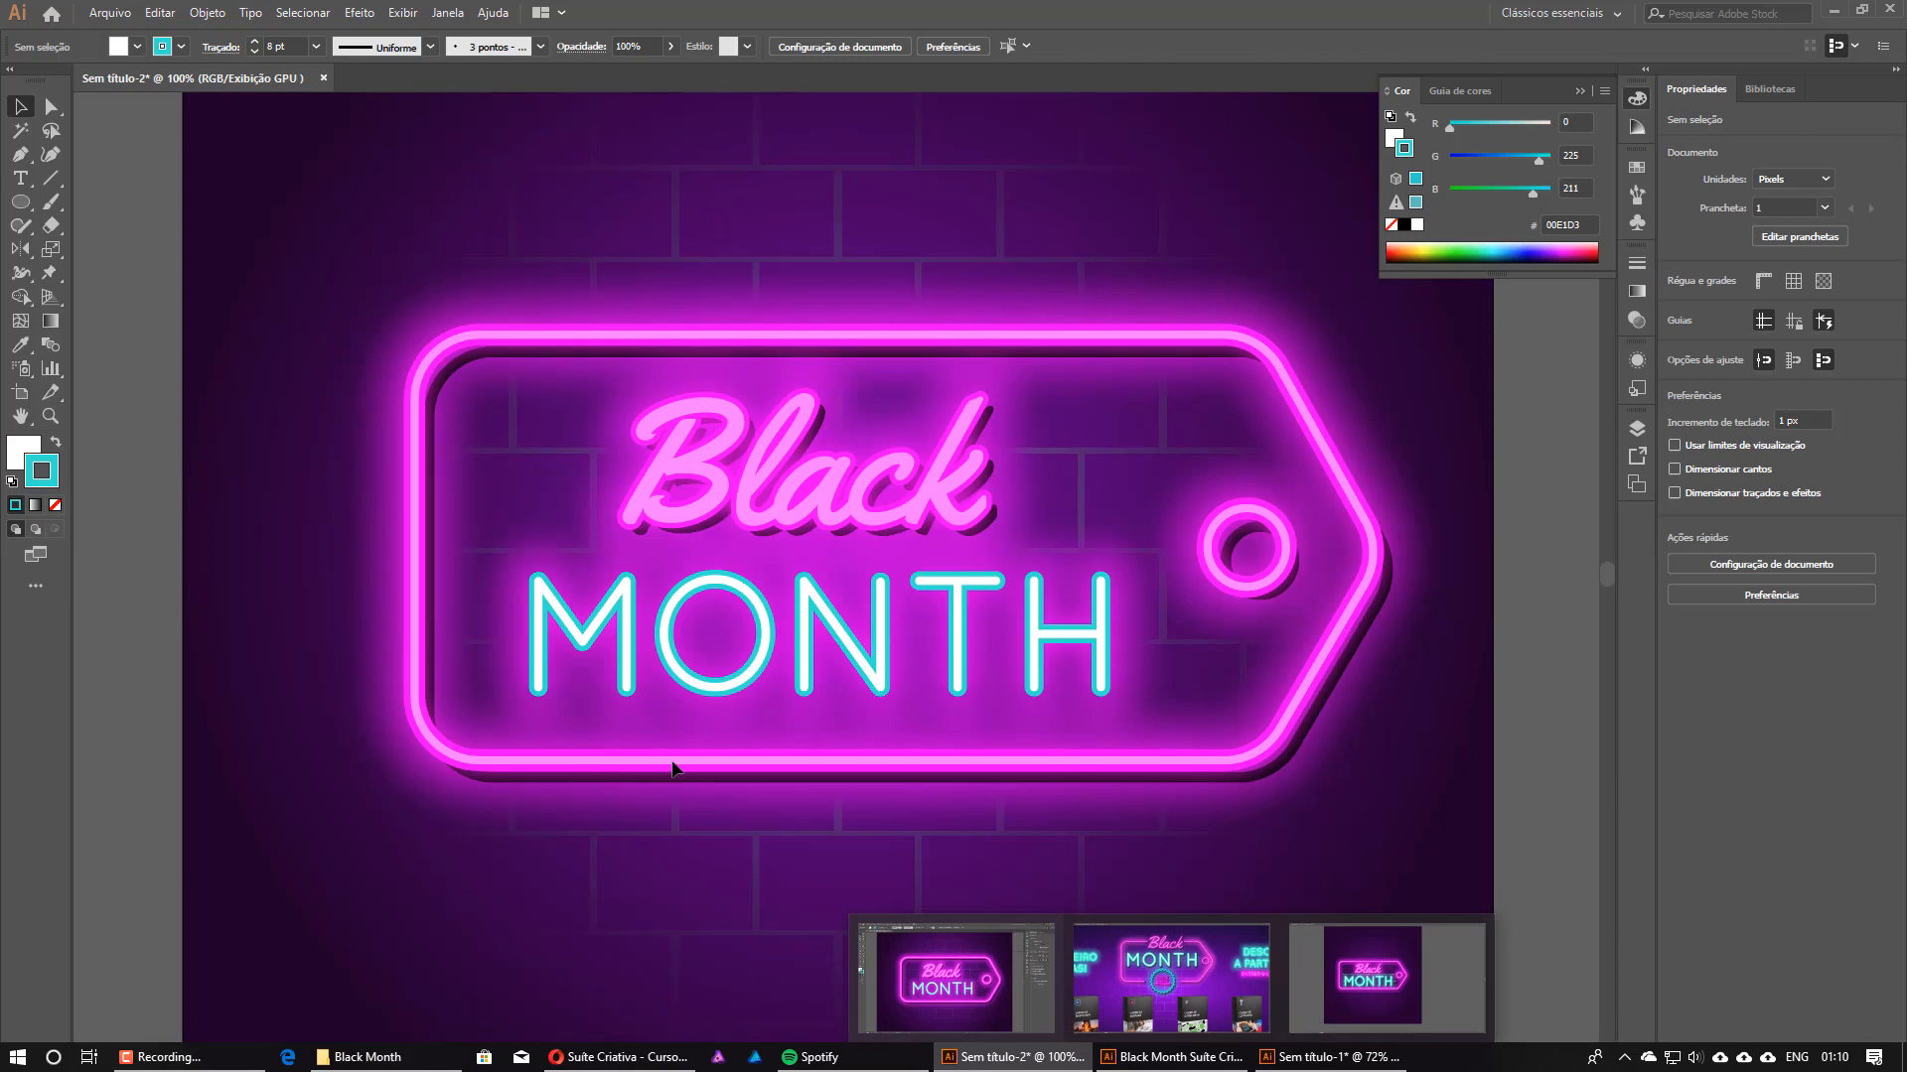
# Copy the MONTH stroke's hex code and recolour the text's Screen-mode outer glow to 00E1D3
pyautogui.click(1101, 647)
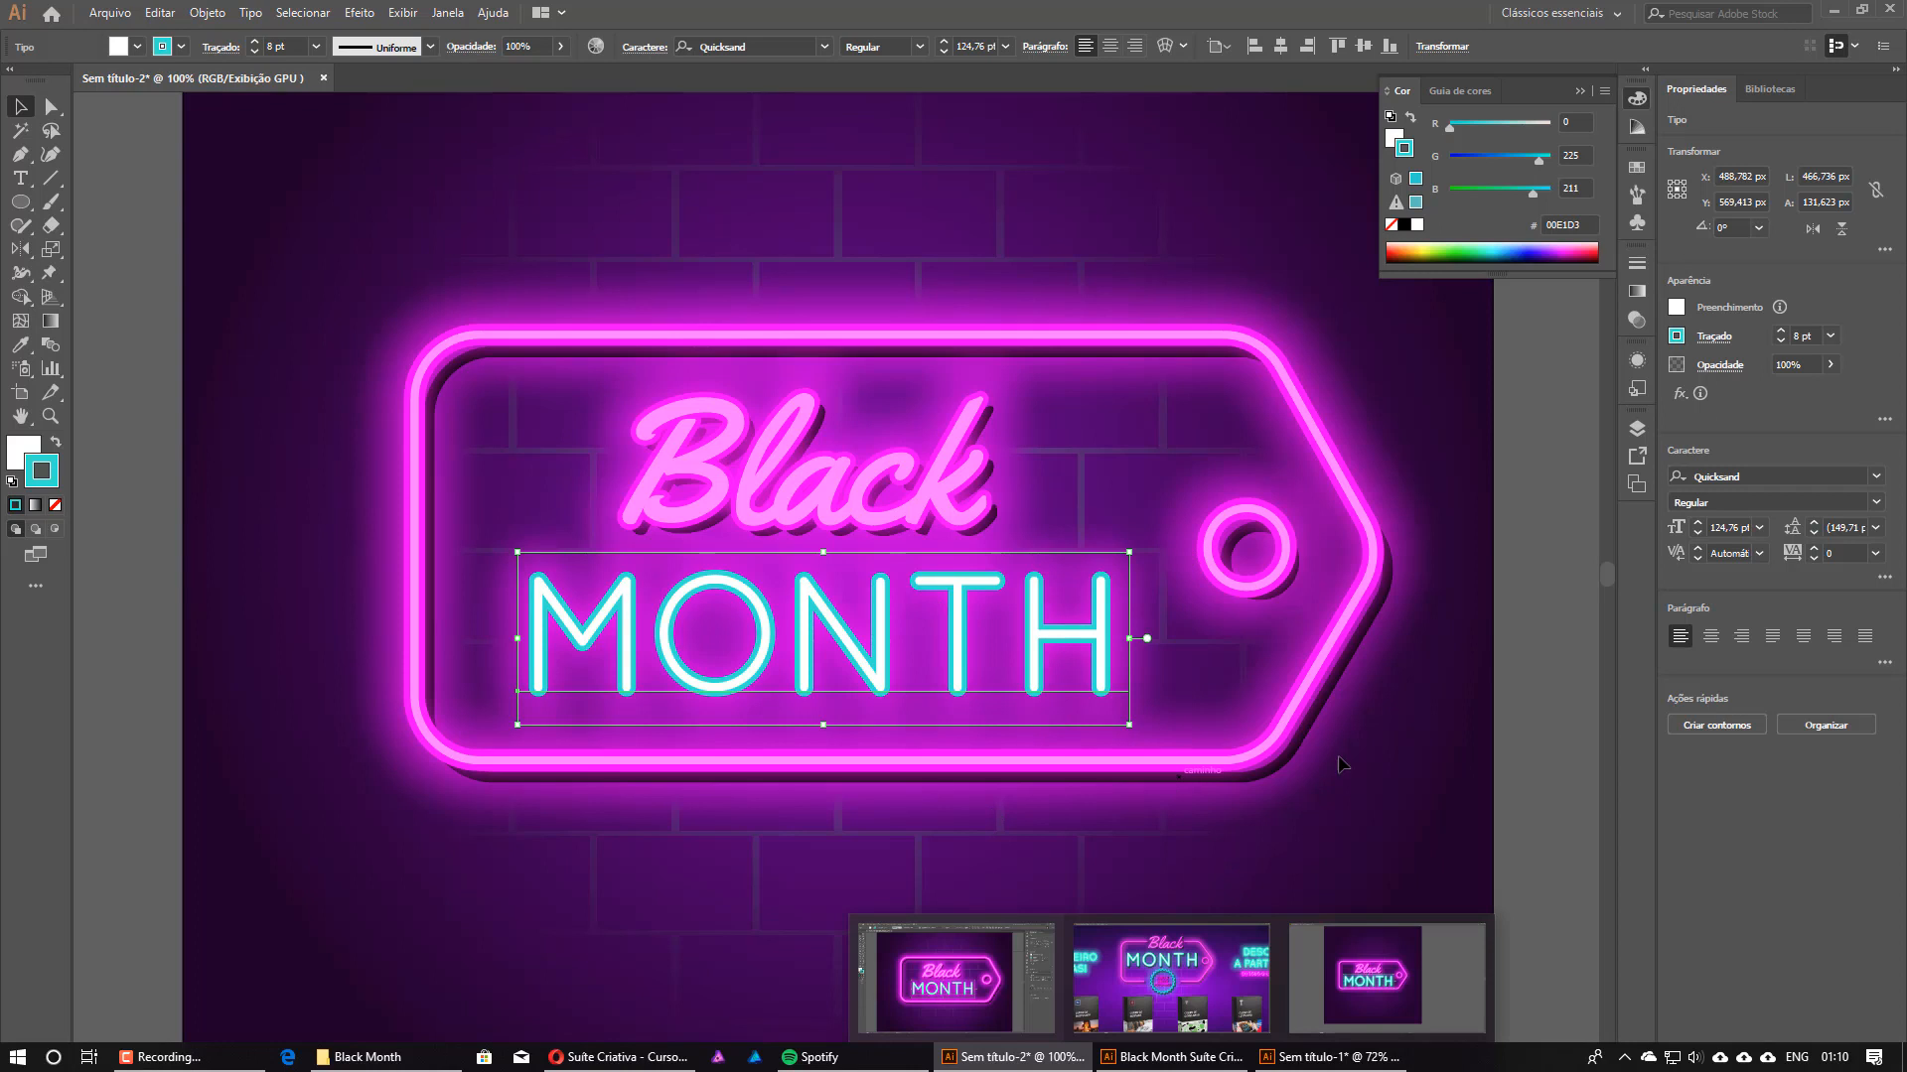
pyautogui.click(1588, 228)
pyautogui.hotkey('ctrl', 'c')
pyautogui.click(1636, 360)
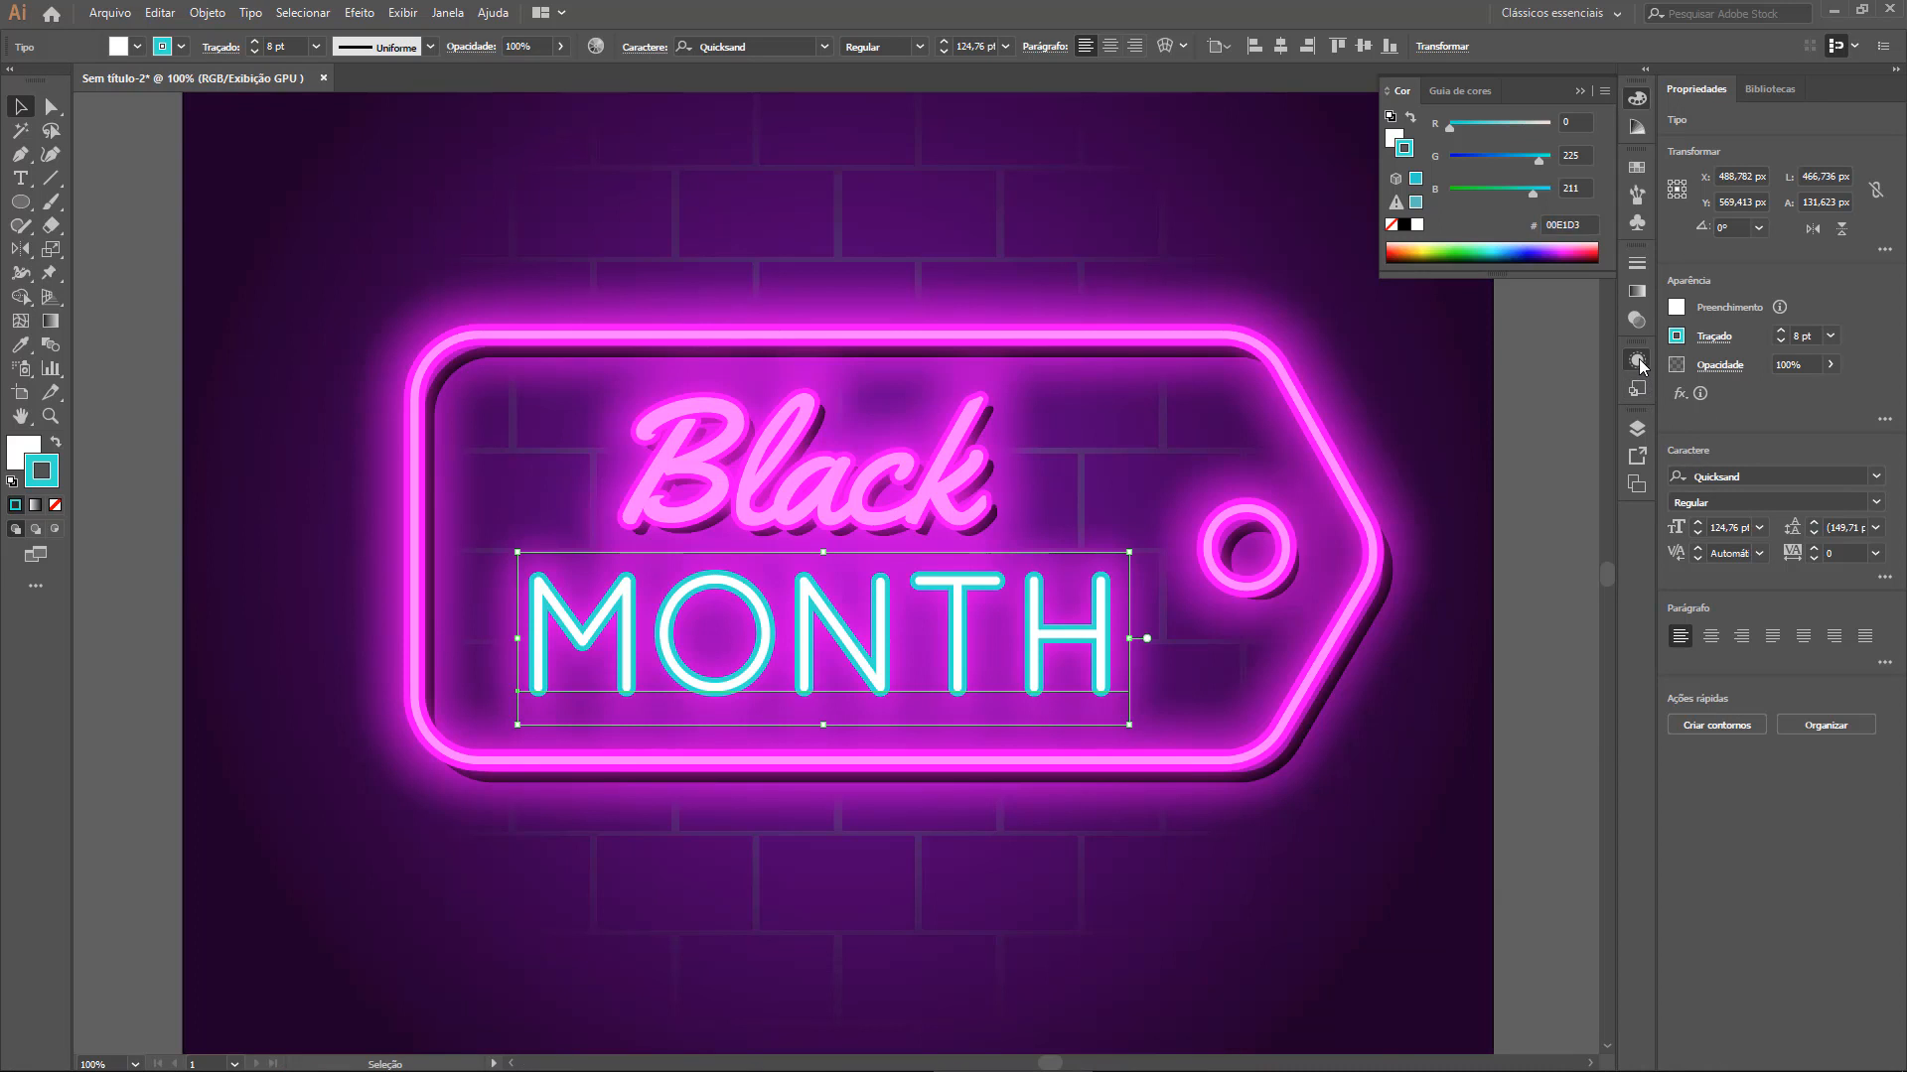
pyautogui.click(1459, 559)
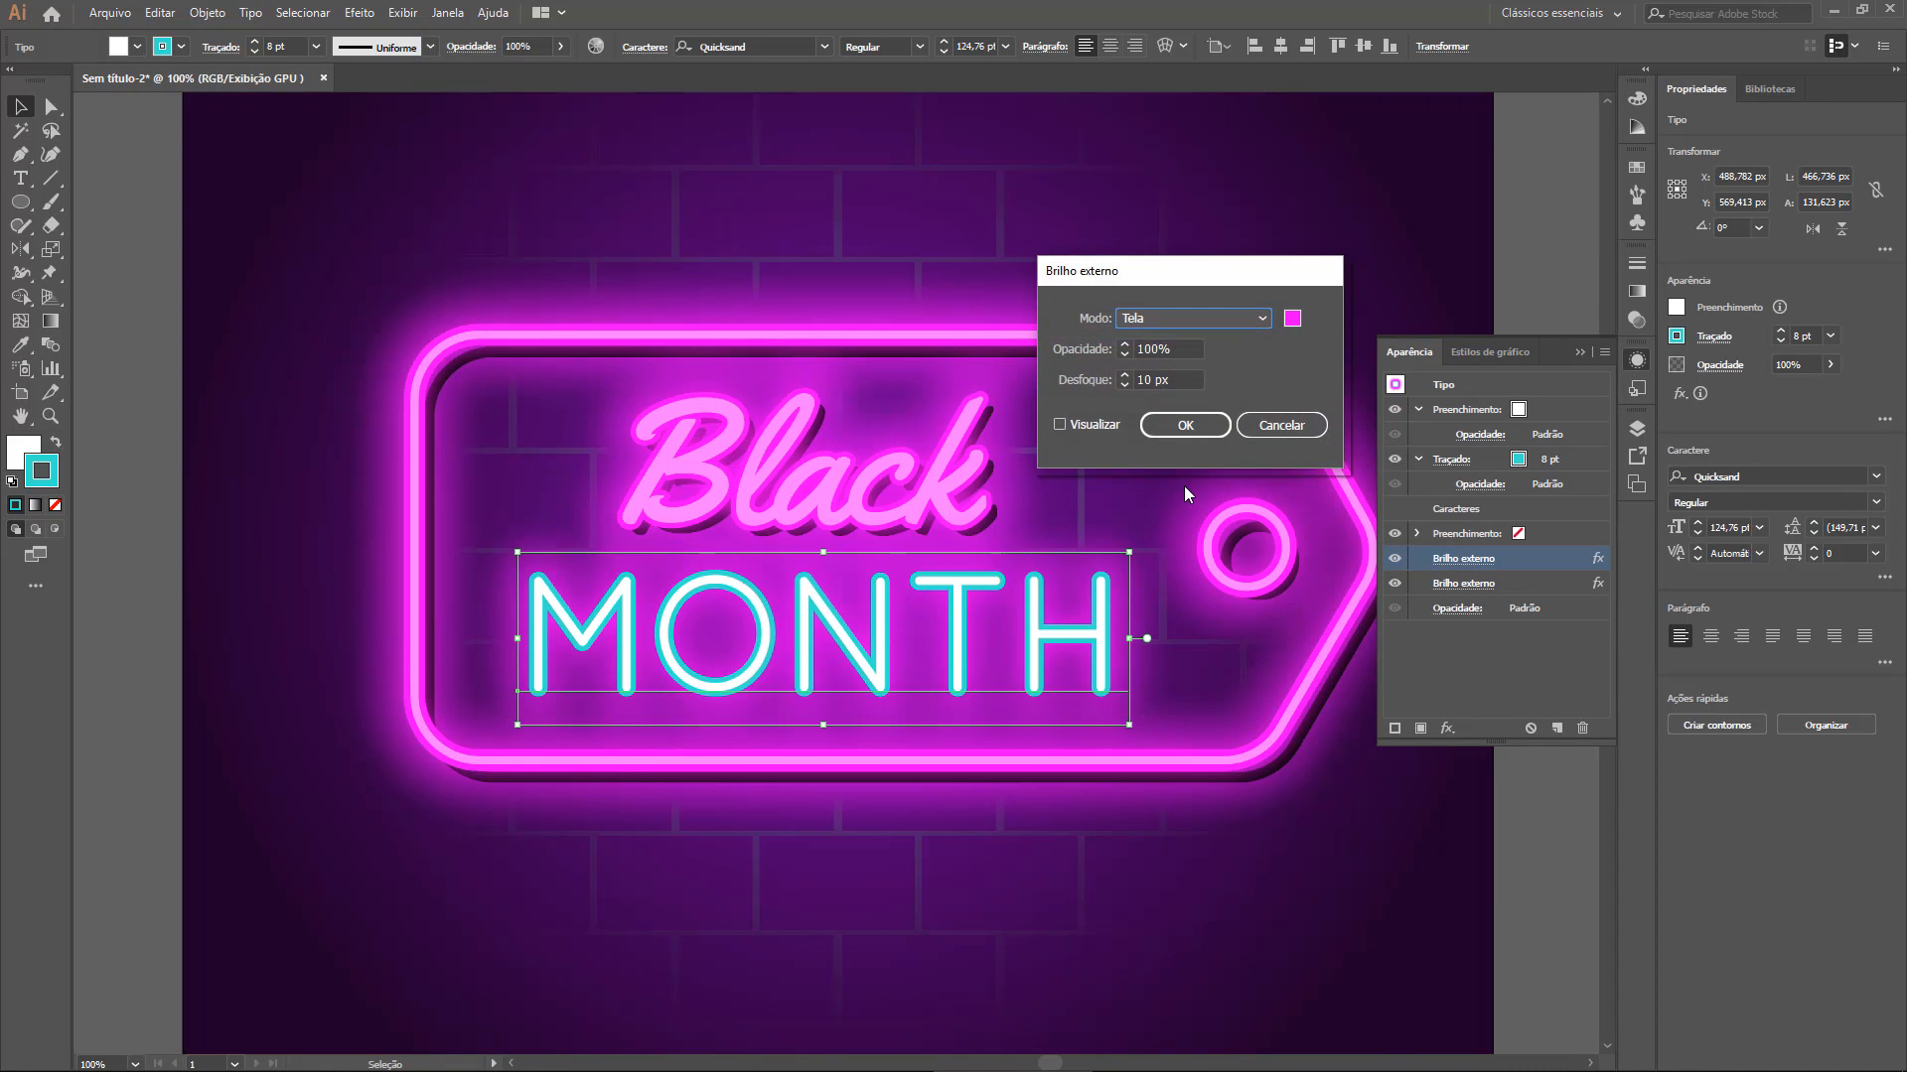
pyautogui.click(1292, 317)
pyautogui.hotkey('ctrl', 'v')
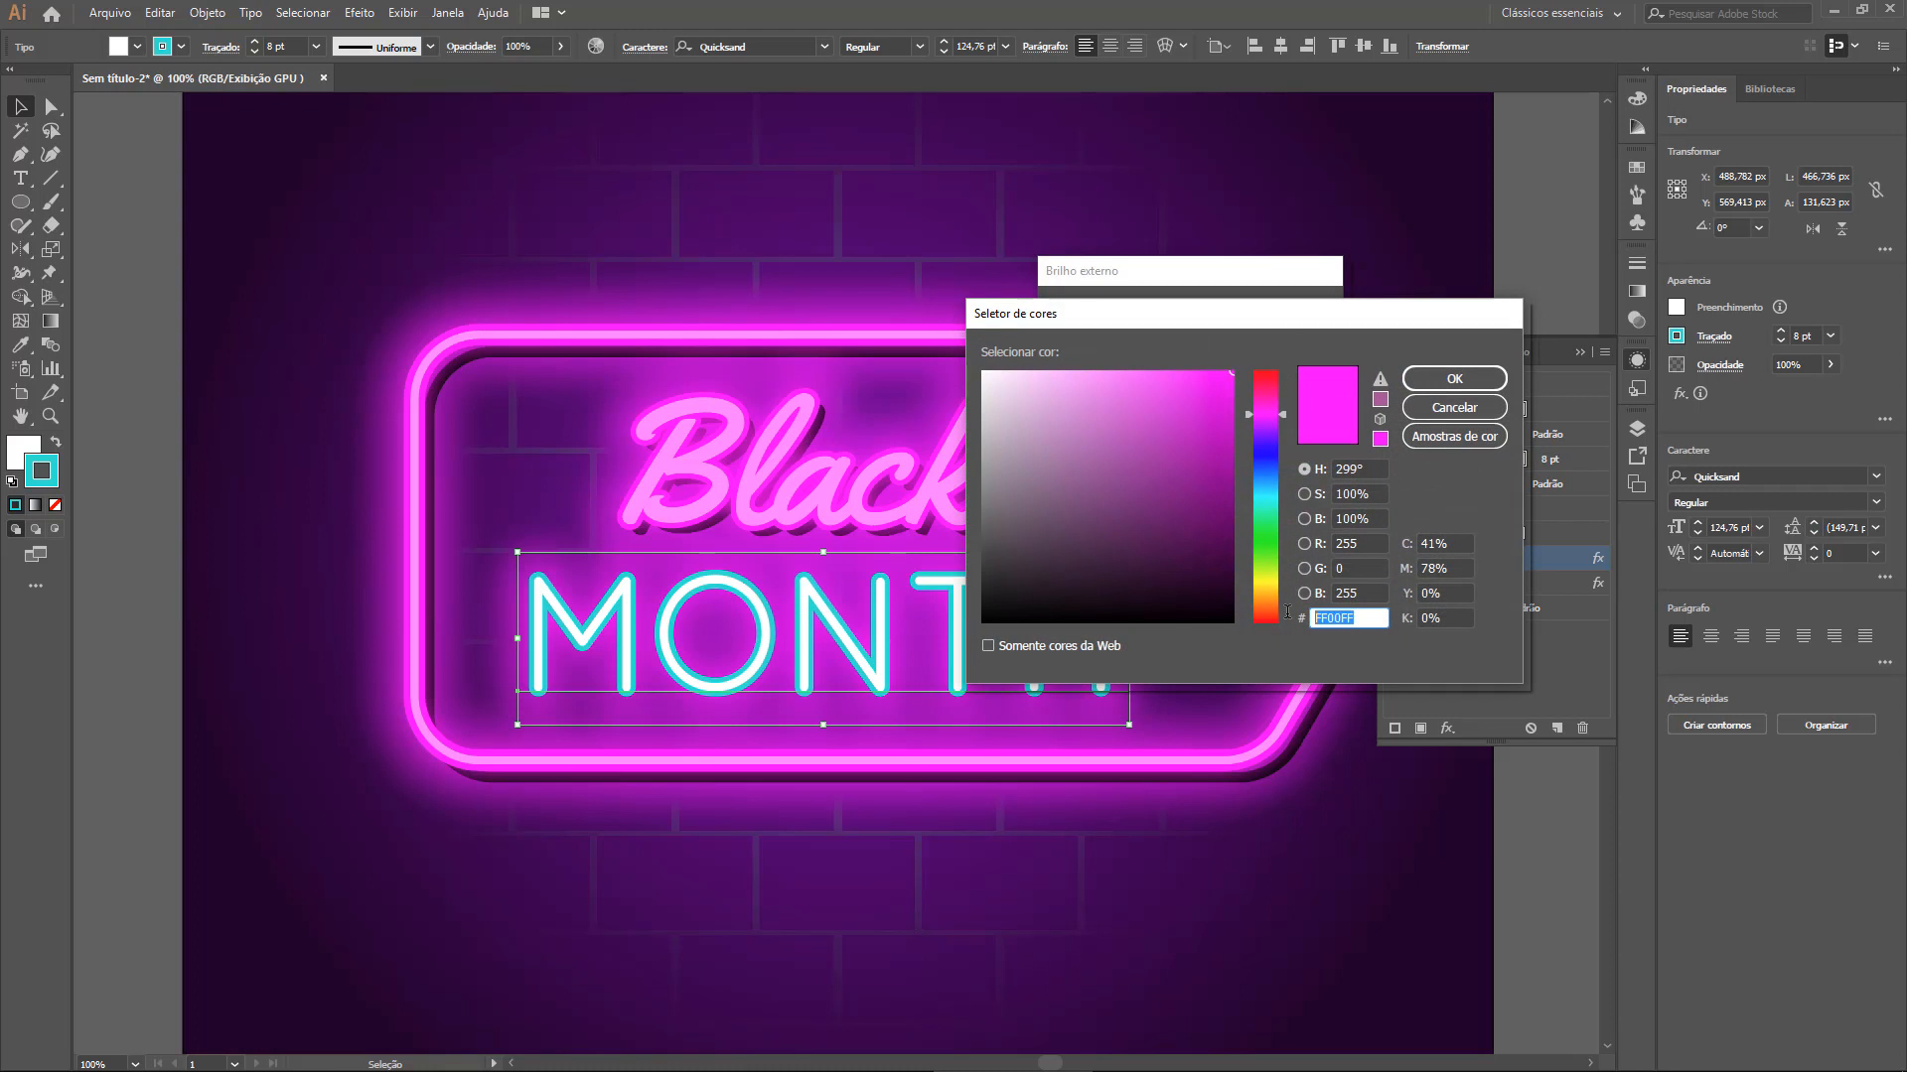
pyautogui.press('Tab')
pyautogui.click(1454, 378)
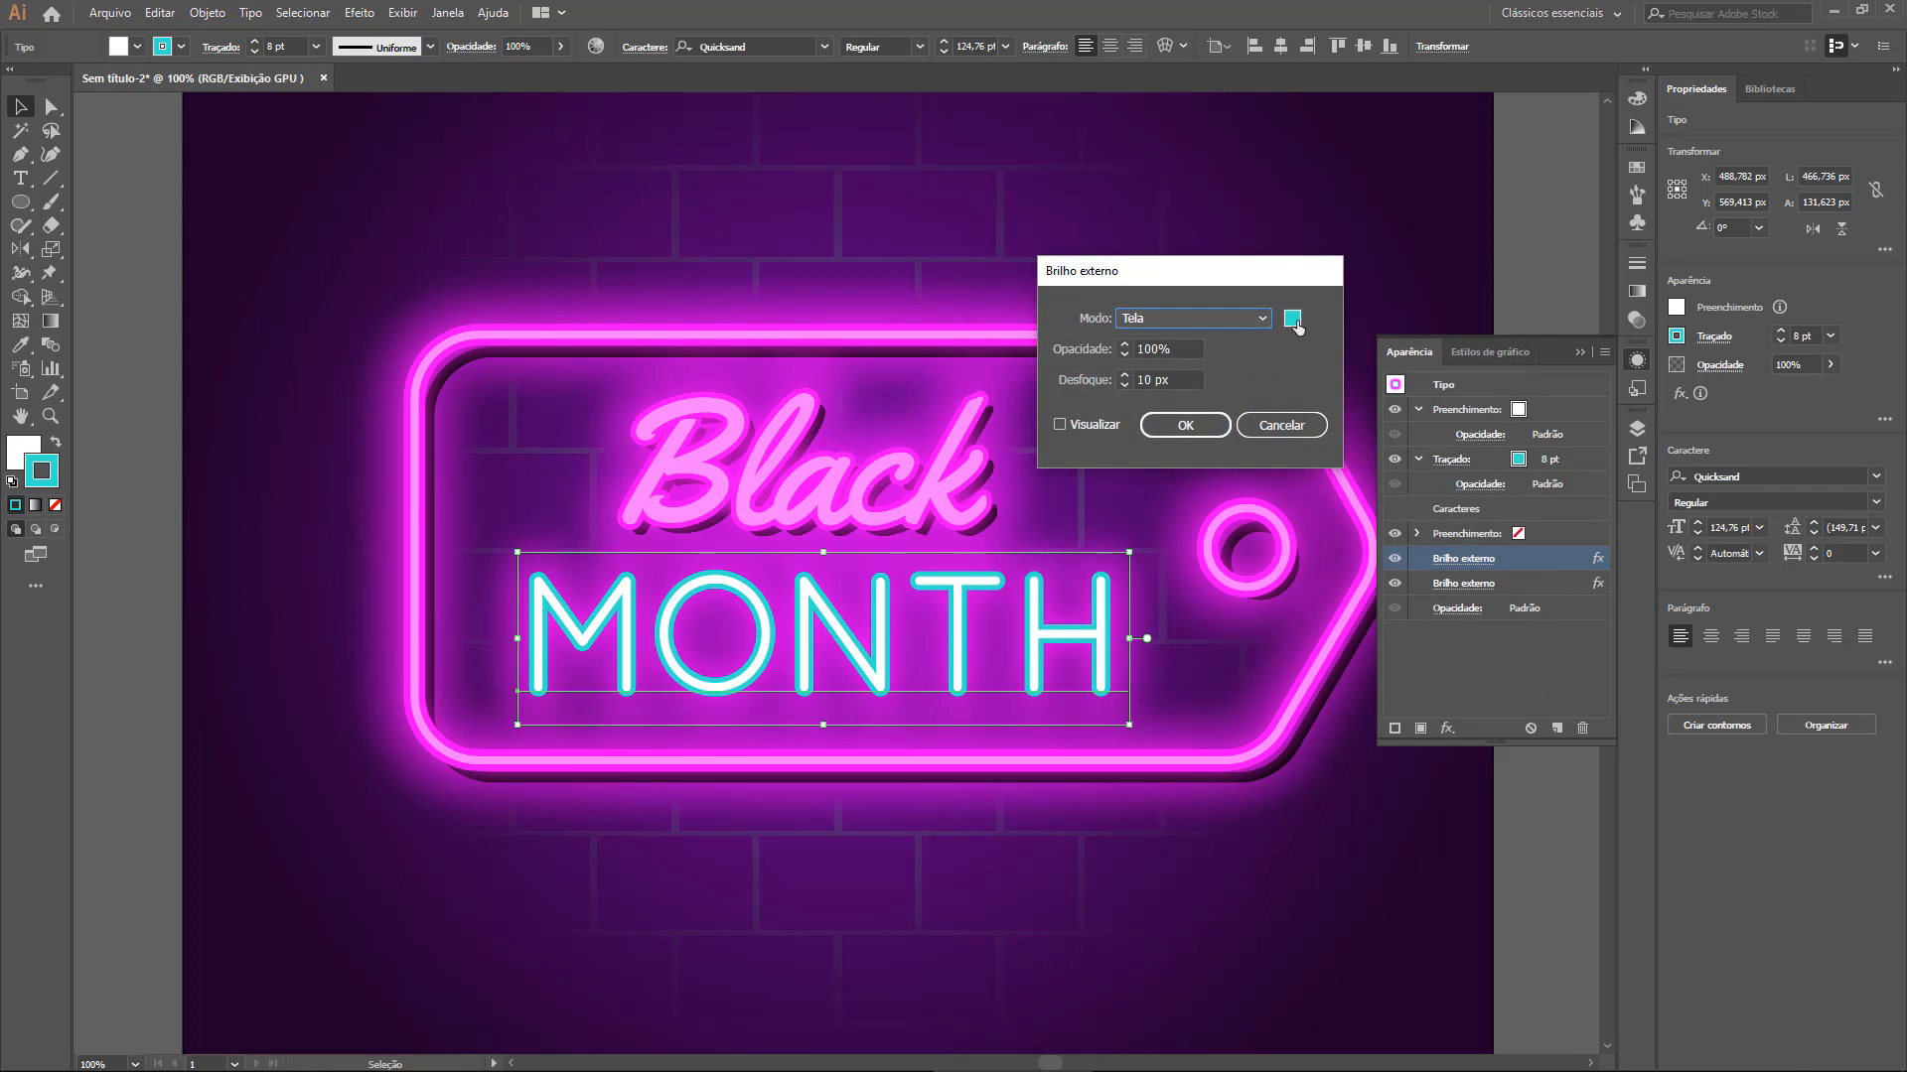
pyautogui.click(1167, 422)
# Recolour the MONTH text's Soft Light outer glow to 00E1D3 and deselect the text
pyautogui.click(1460, 584)
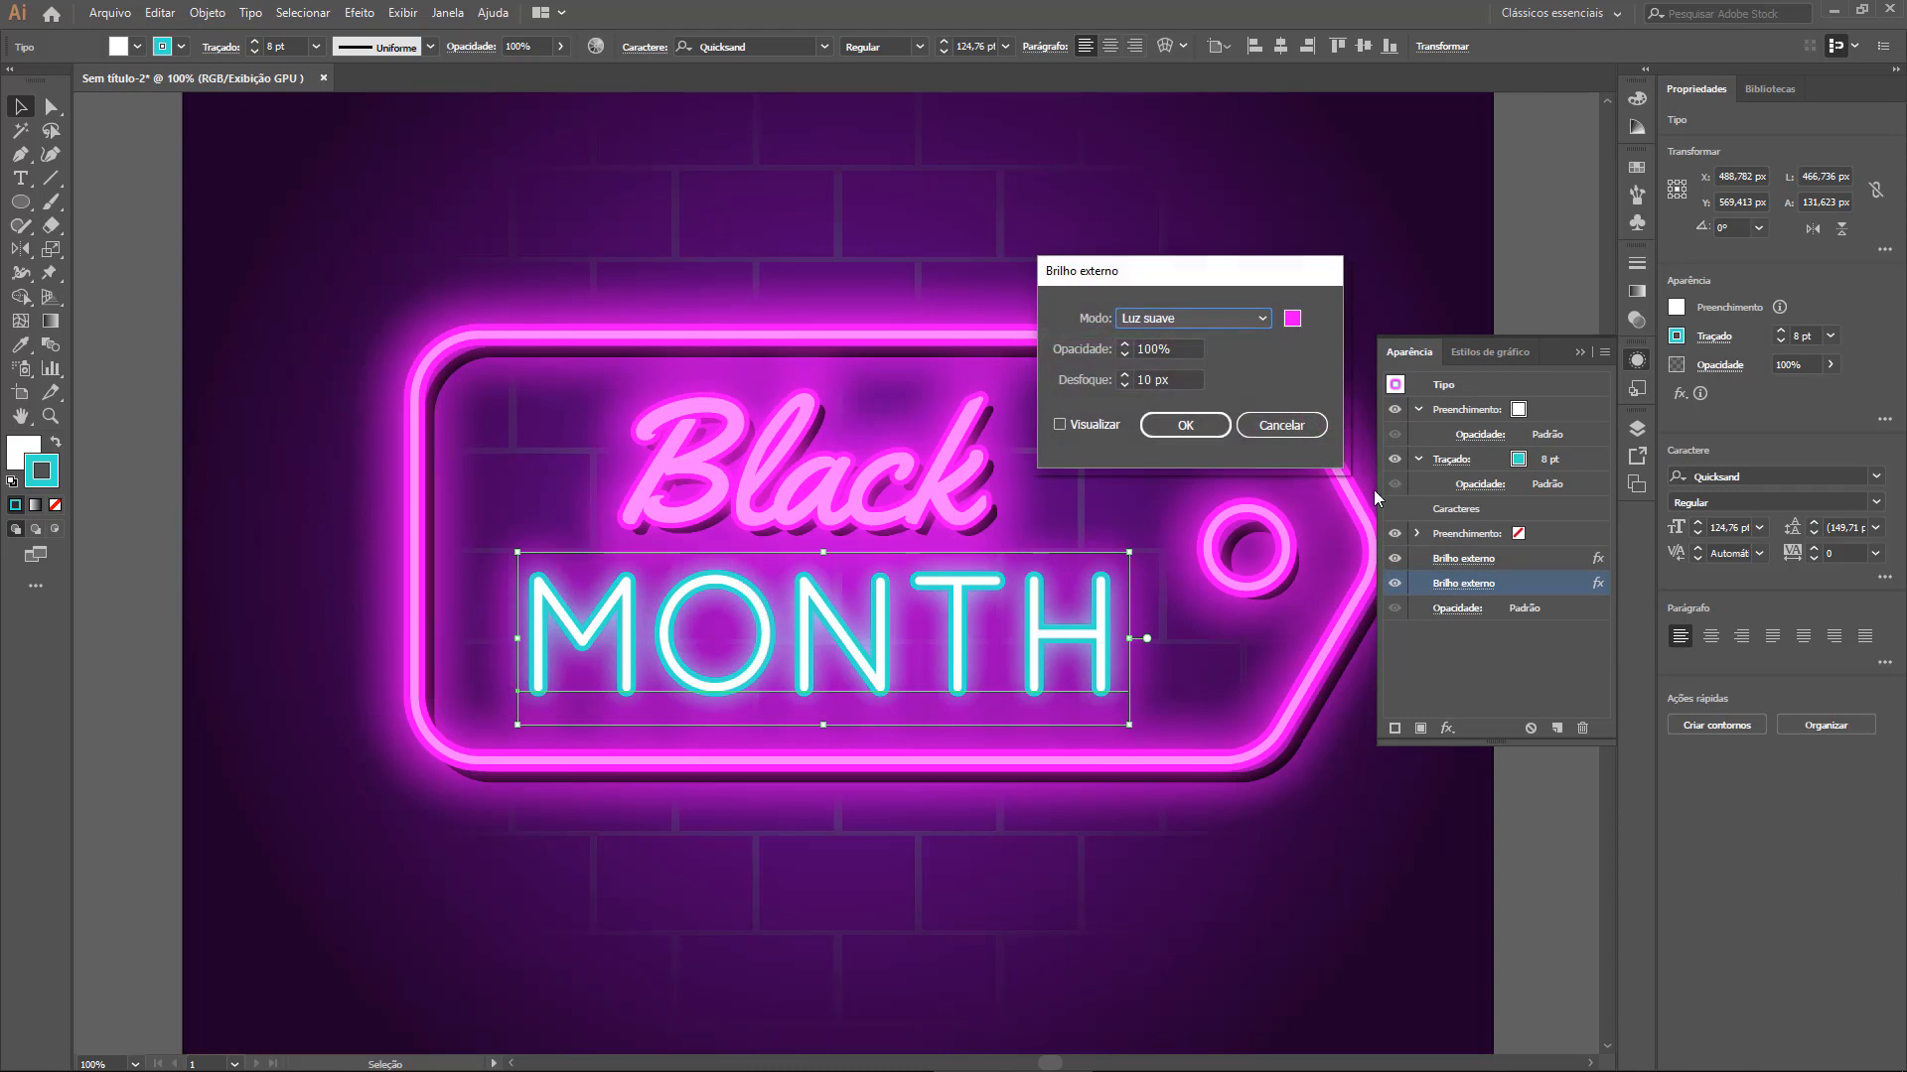
pyautogui.click(1292, 317)
pyautogui.hotkey('ctrl', 'v')
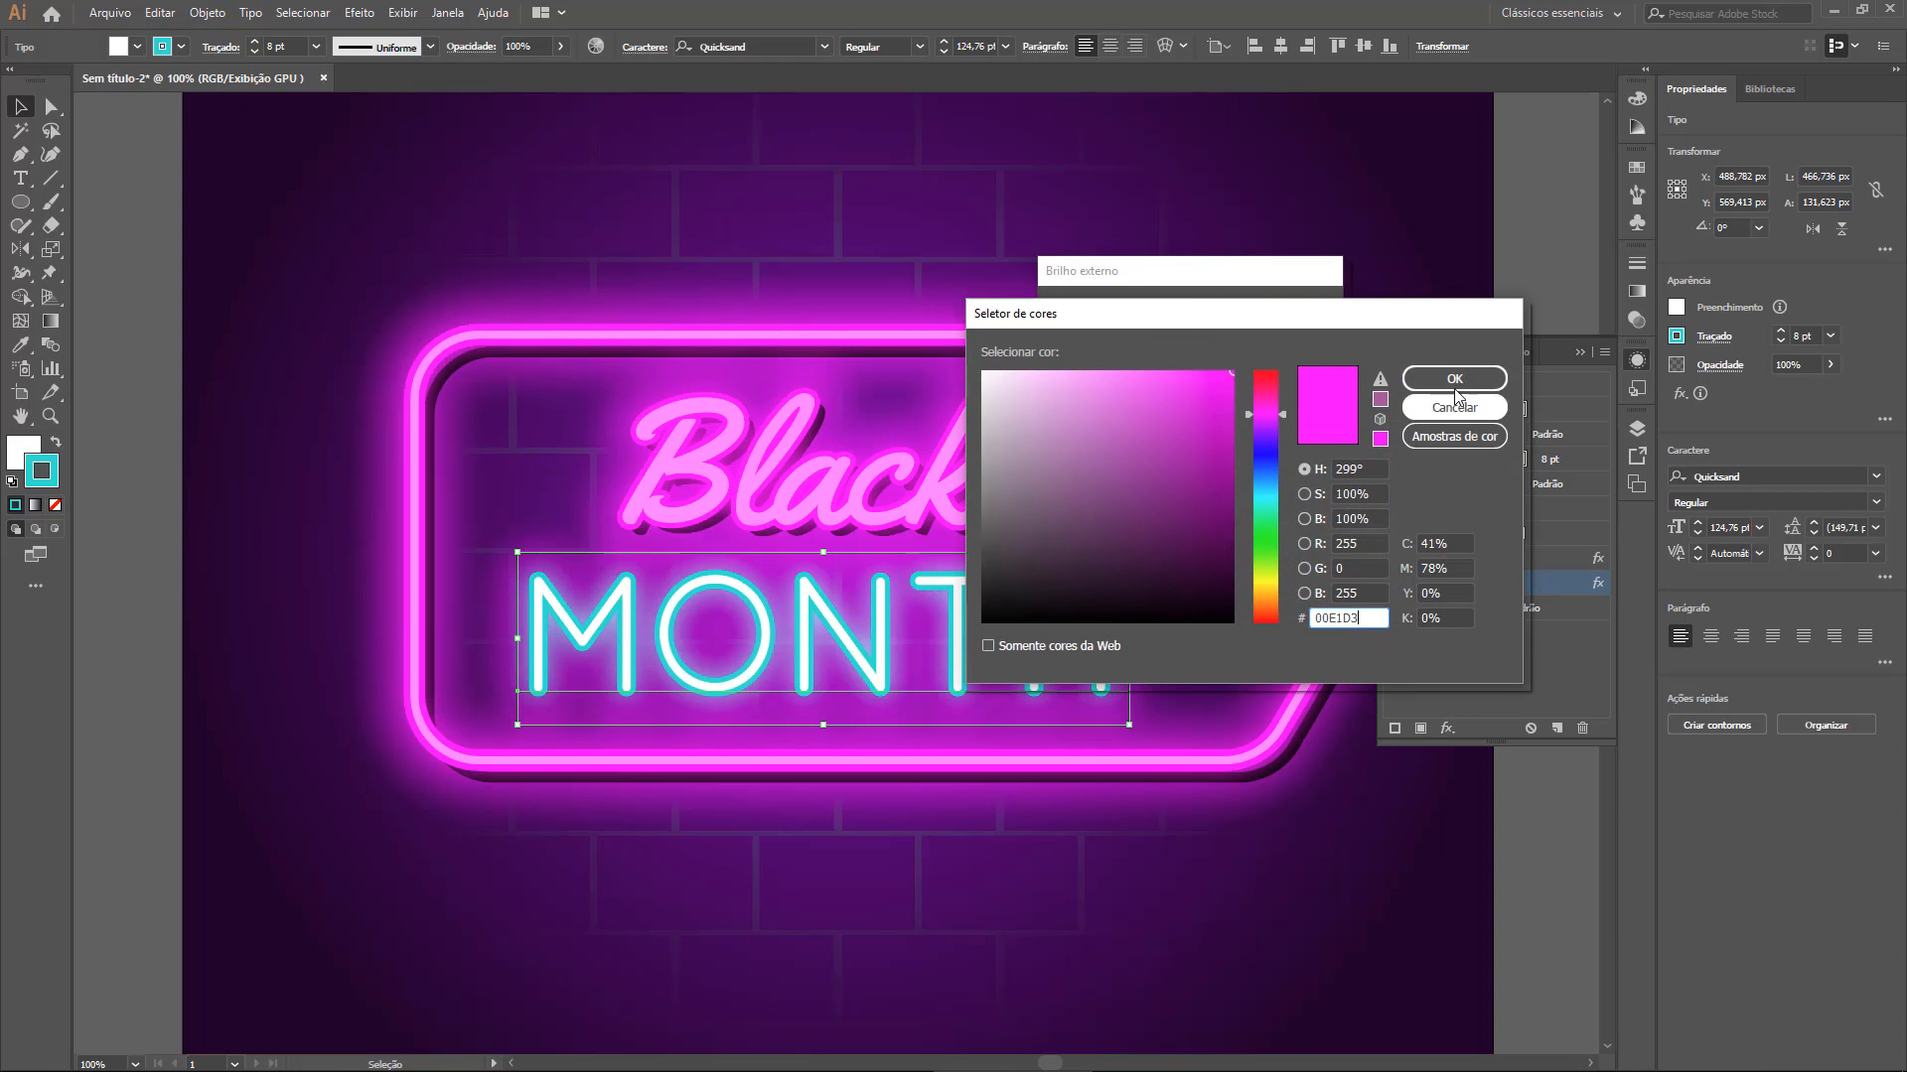
pyautogui.click(1454, 381)
pyautogui.click(1185, 425)
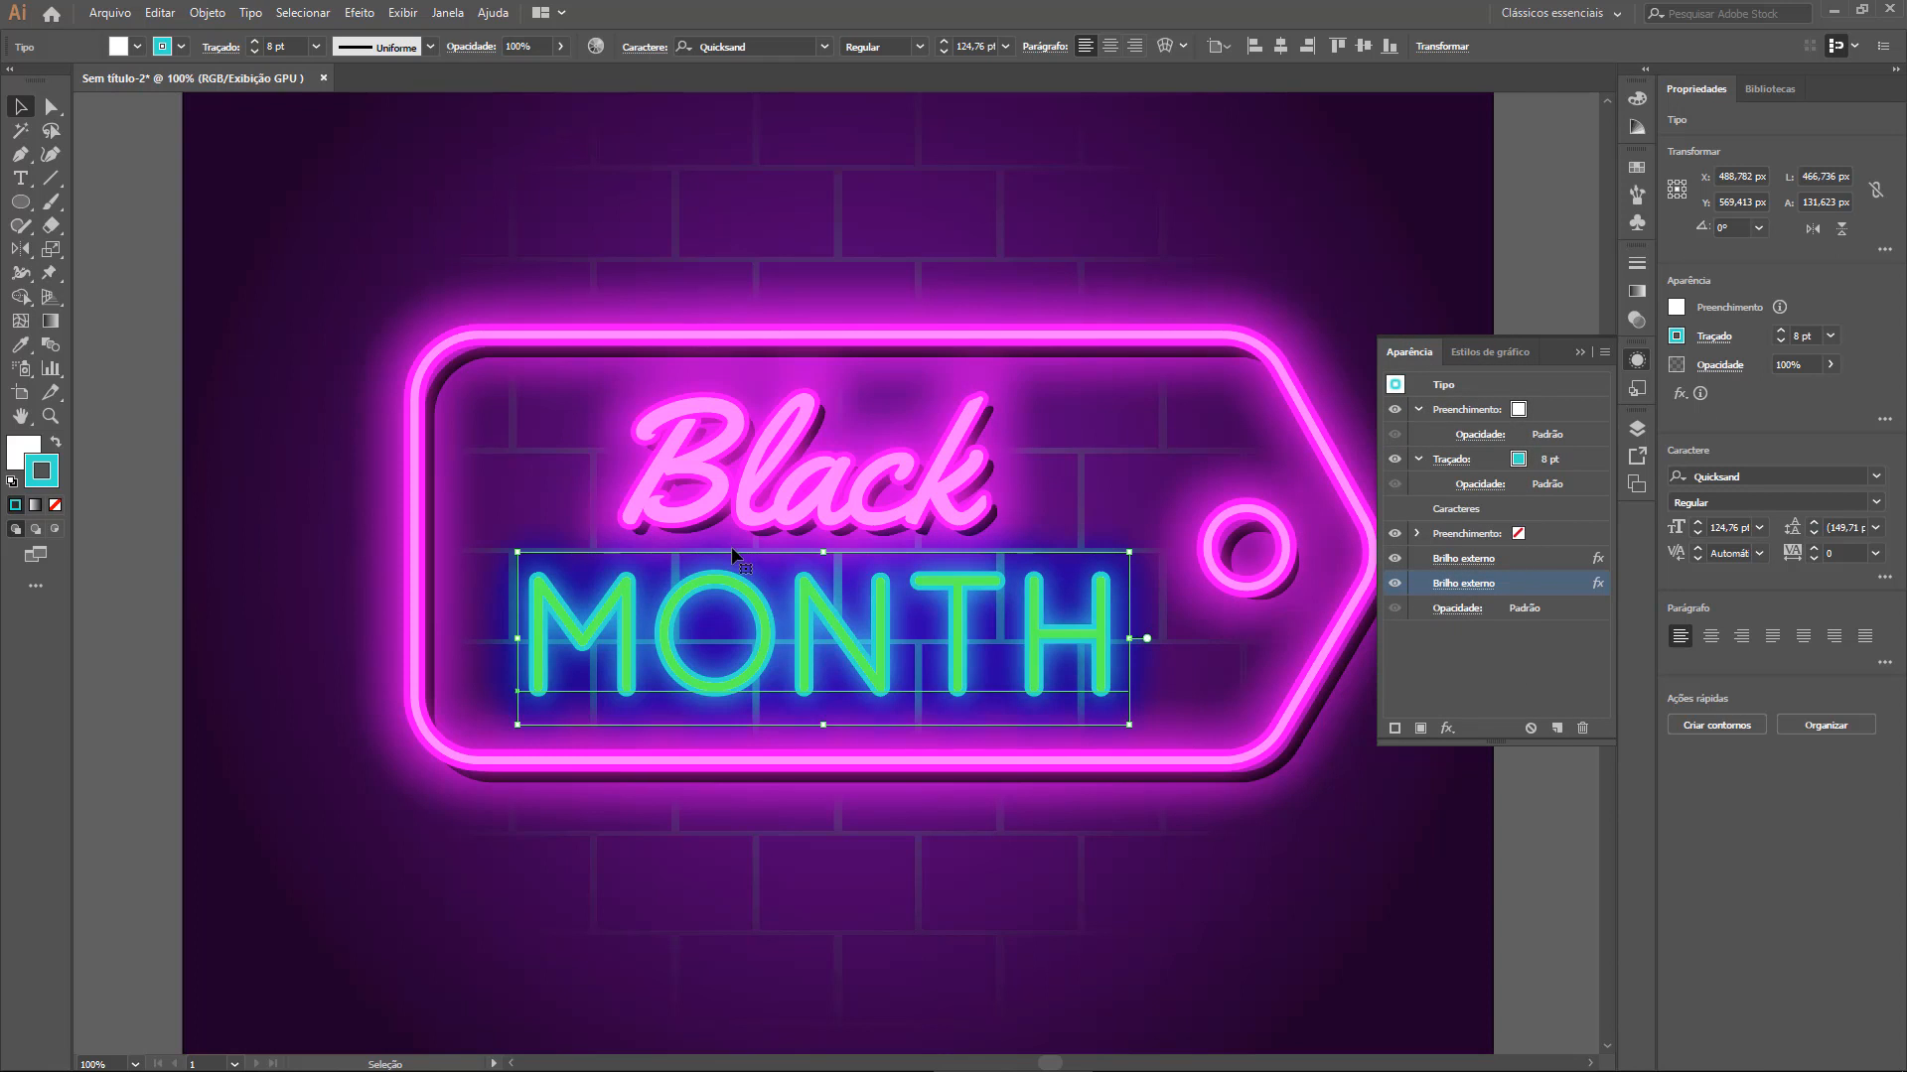
pyautogui.click(149, 688)
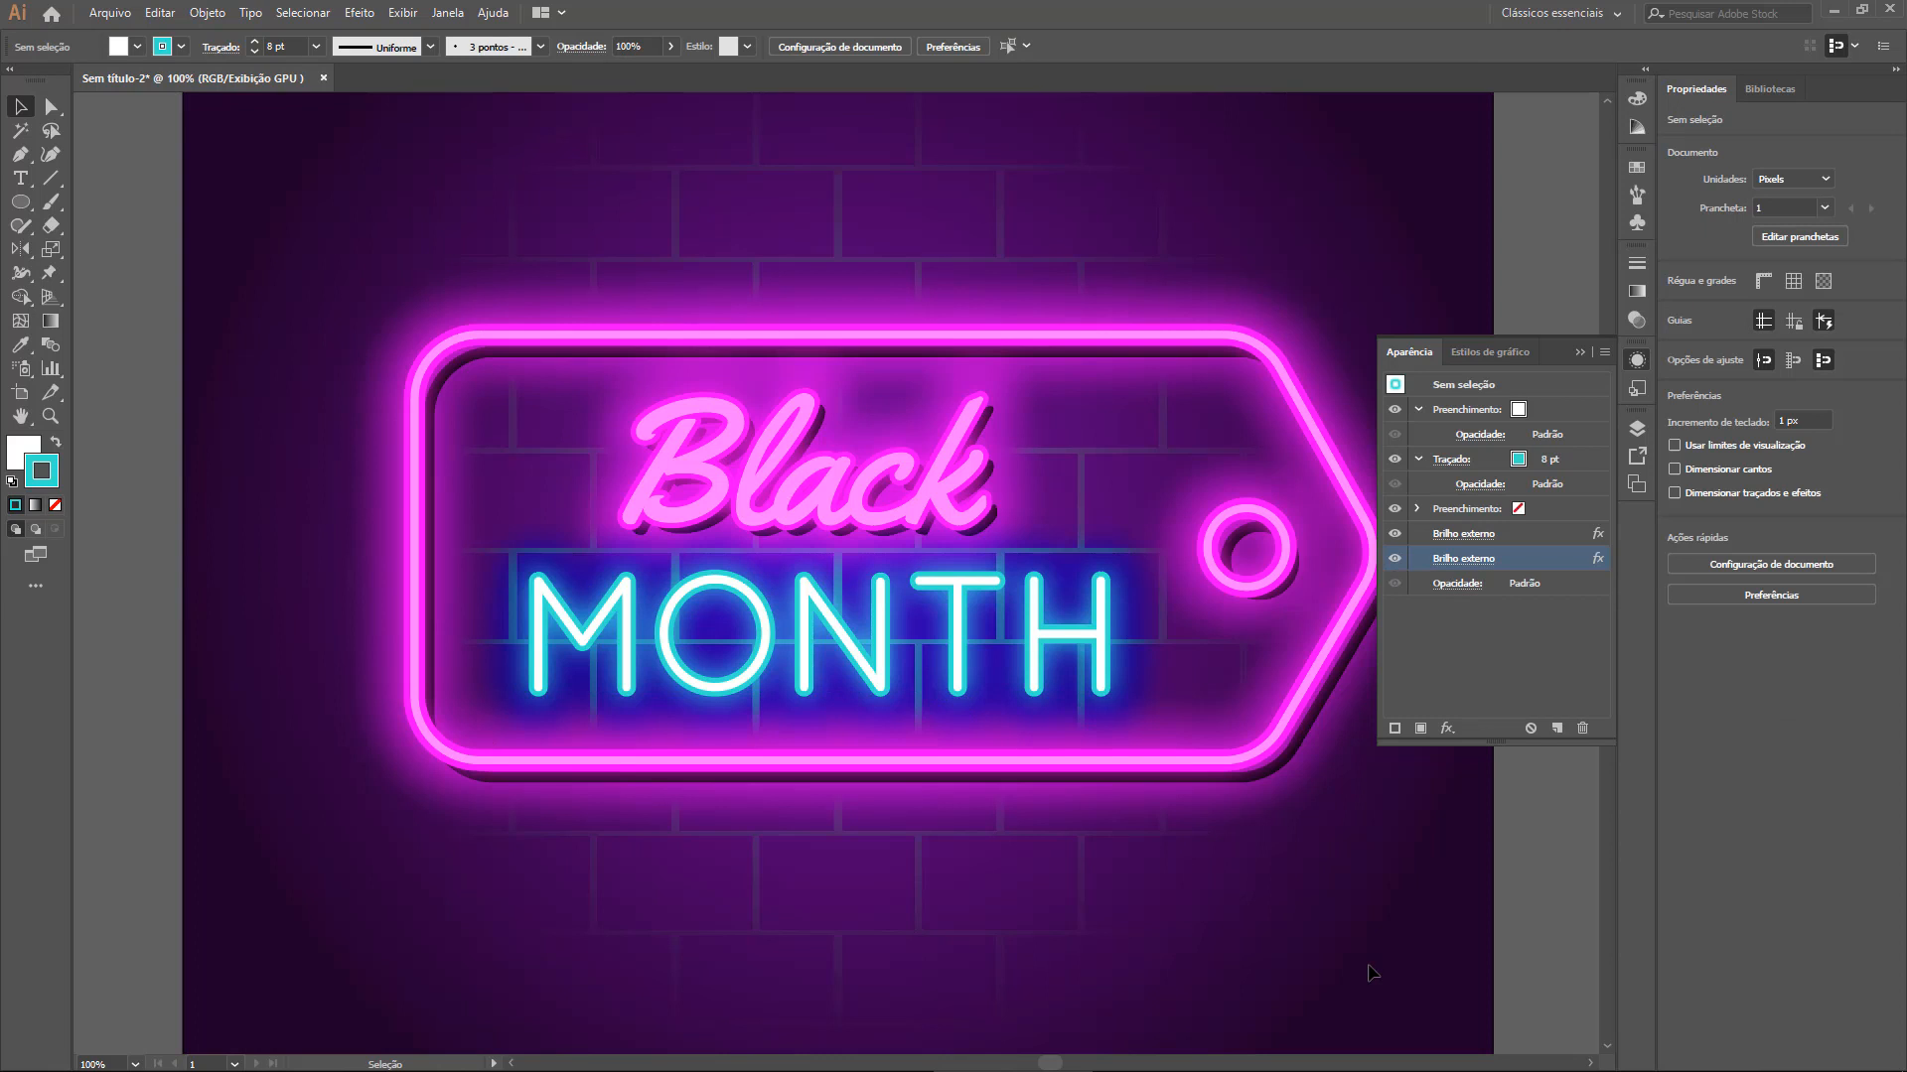
# Switch the MONTH text's Soft Light outer glow to Screen (Tela) mode with the preview on
pyautogui.click(1082, 665)
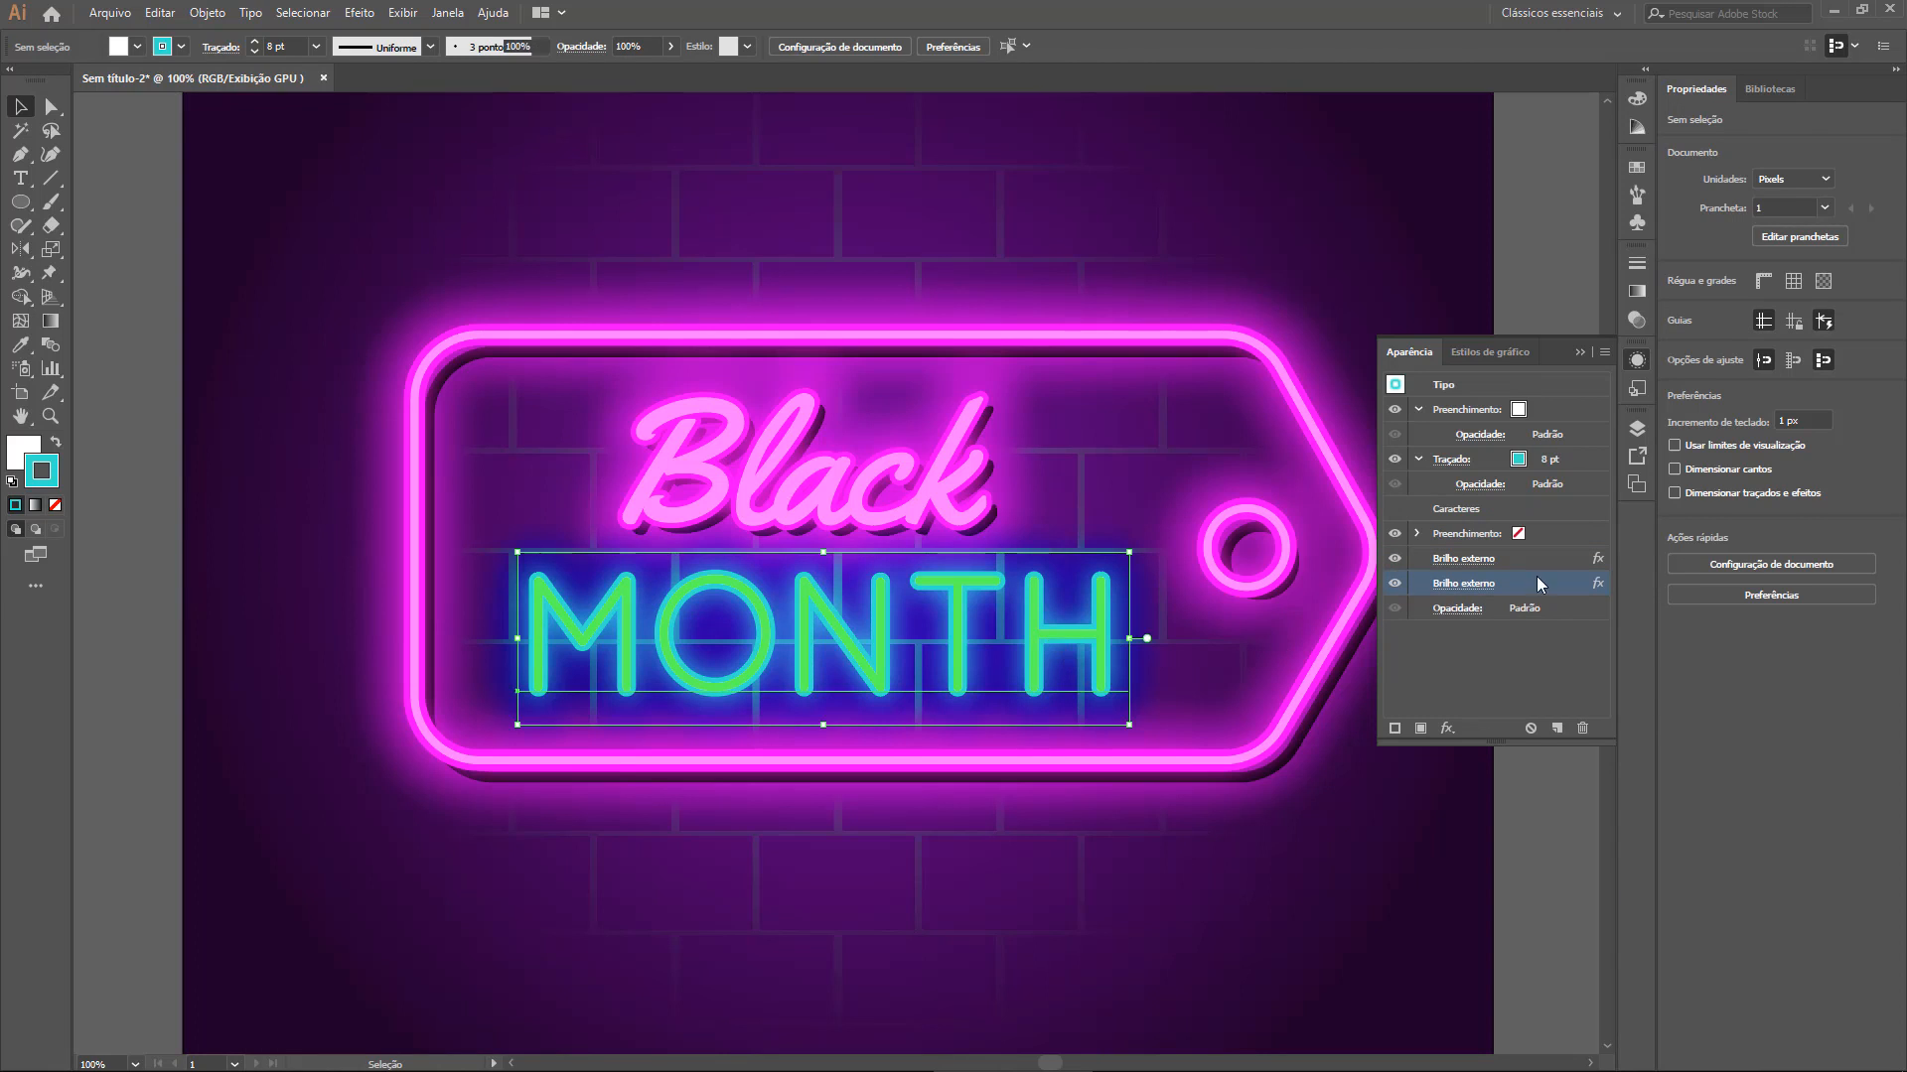
pyautogui.click(1453, 584)
pyautogui.click(1200, 318)
pyautogui.click(1172, 392)
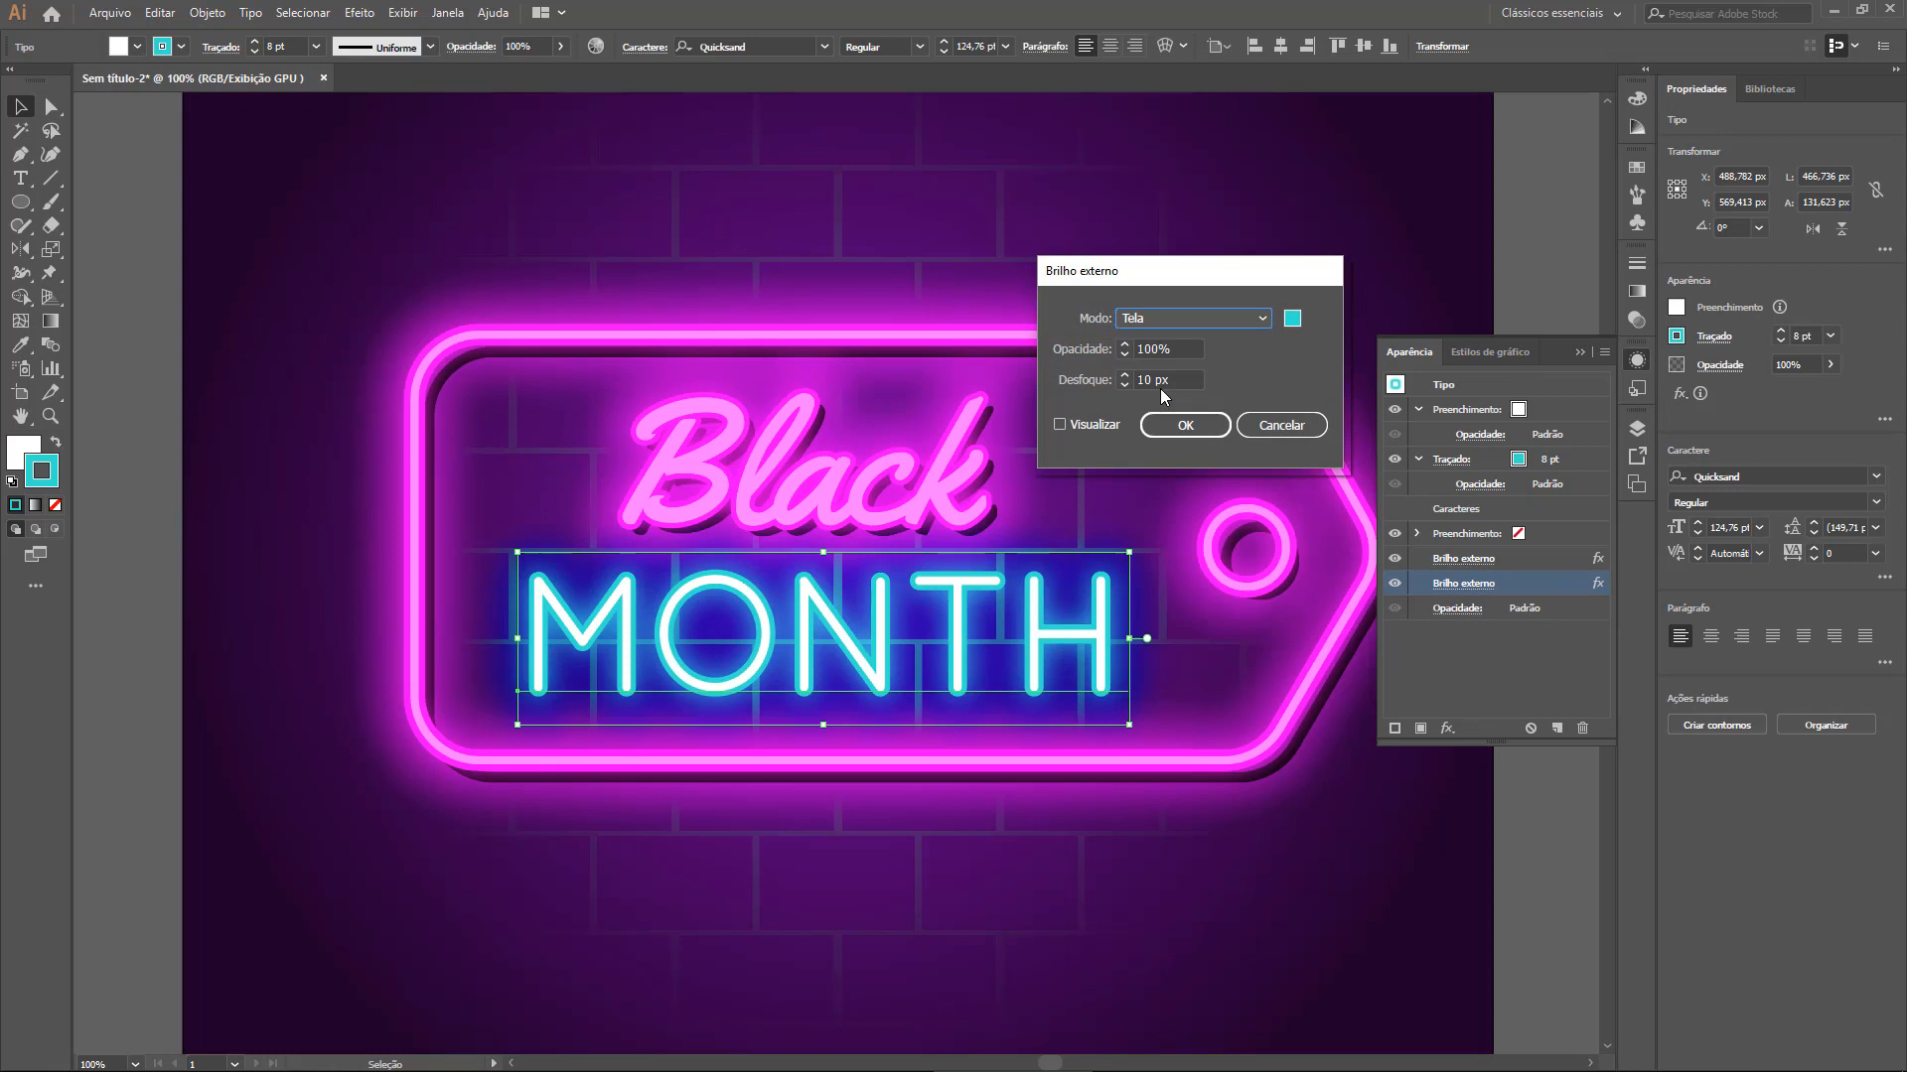
pyautogui.click(1097, 425)
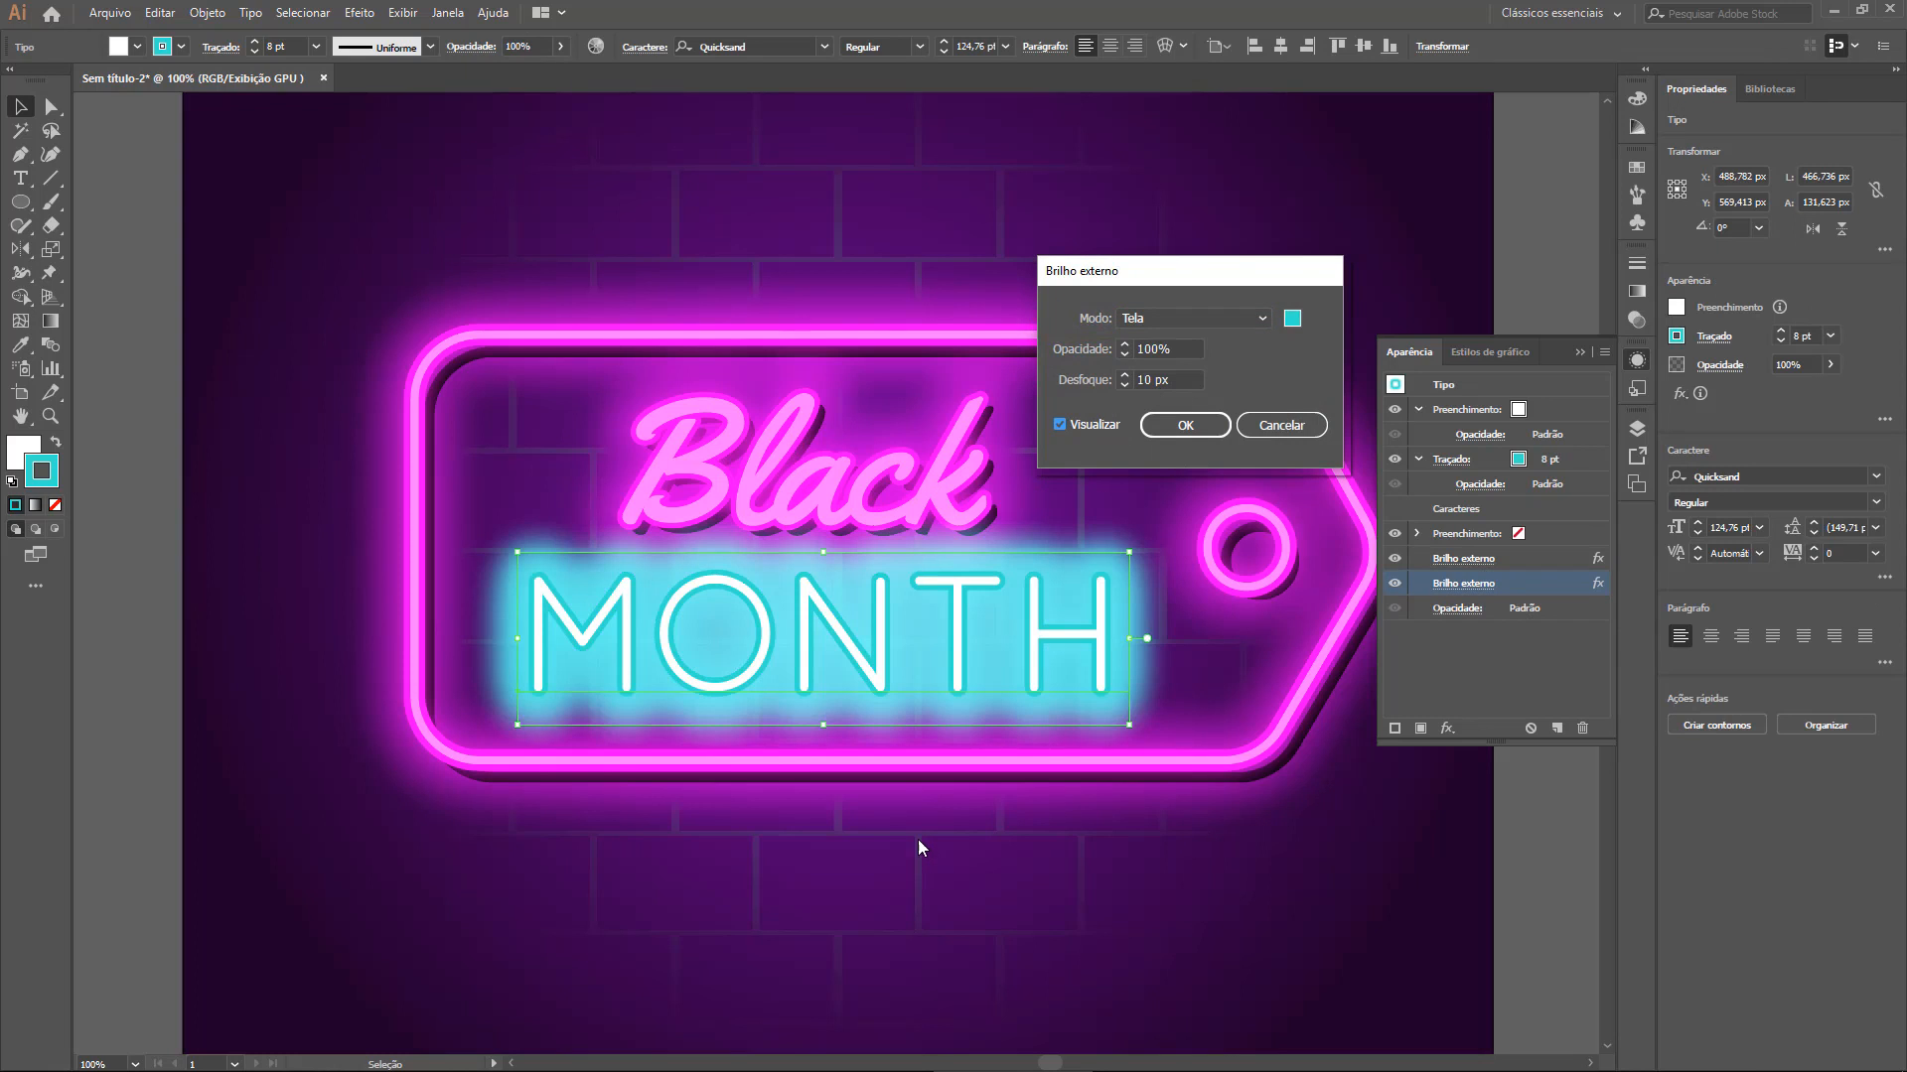
# Try the MONTH glow at 50% opacity with a 5 px blur, then restore the blur to 10 px
pyautogui.doubleClick(1162, 349)
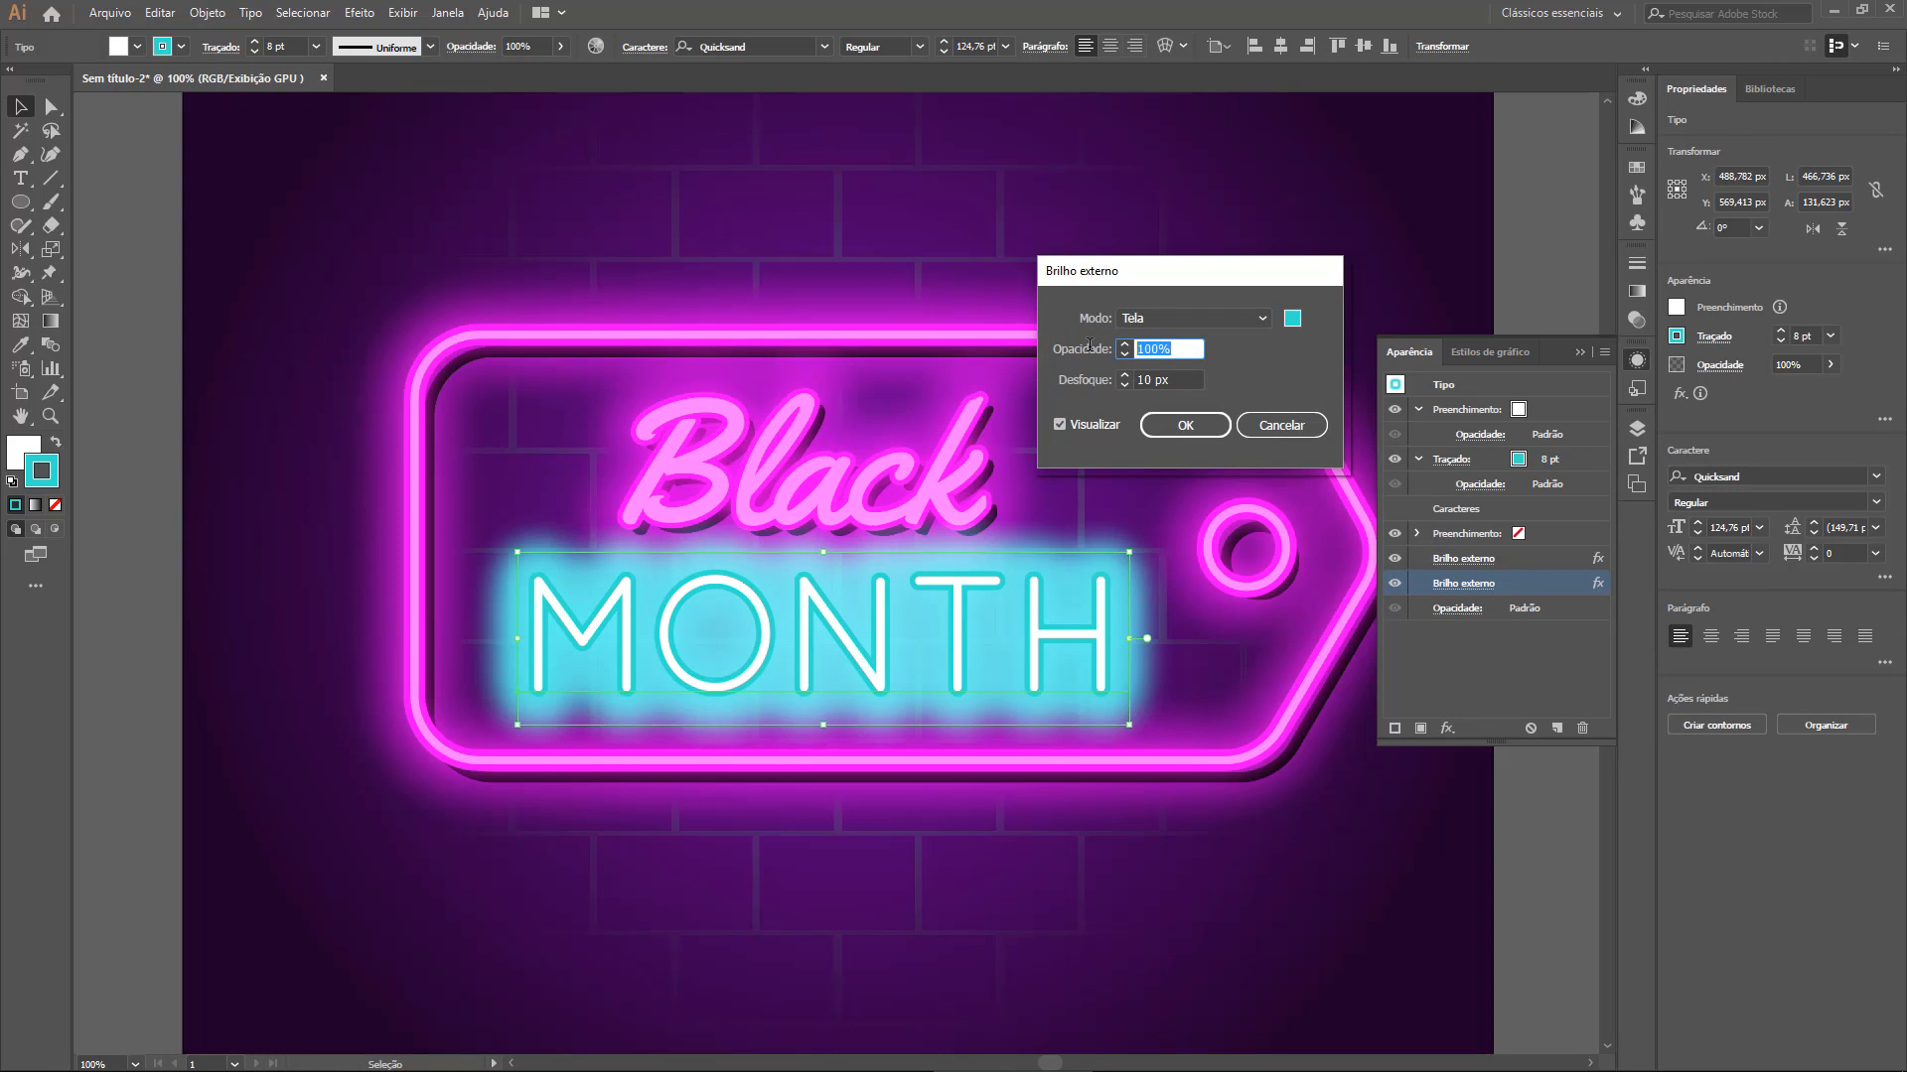
pyautogui.write('50')
pyautogui.press('Tab')
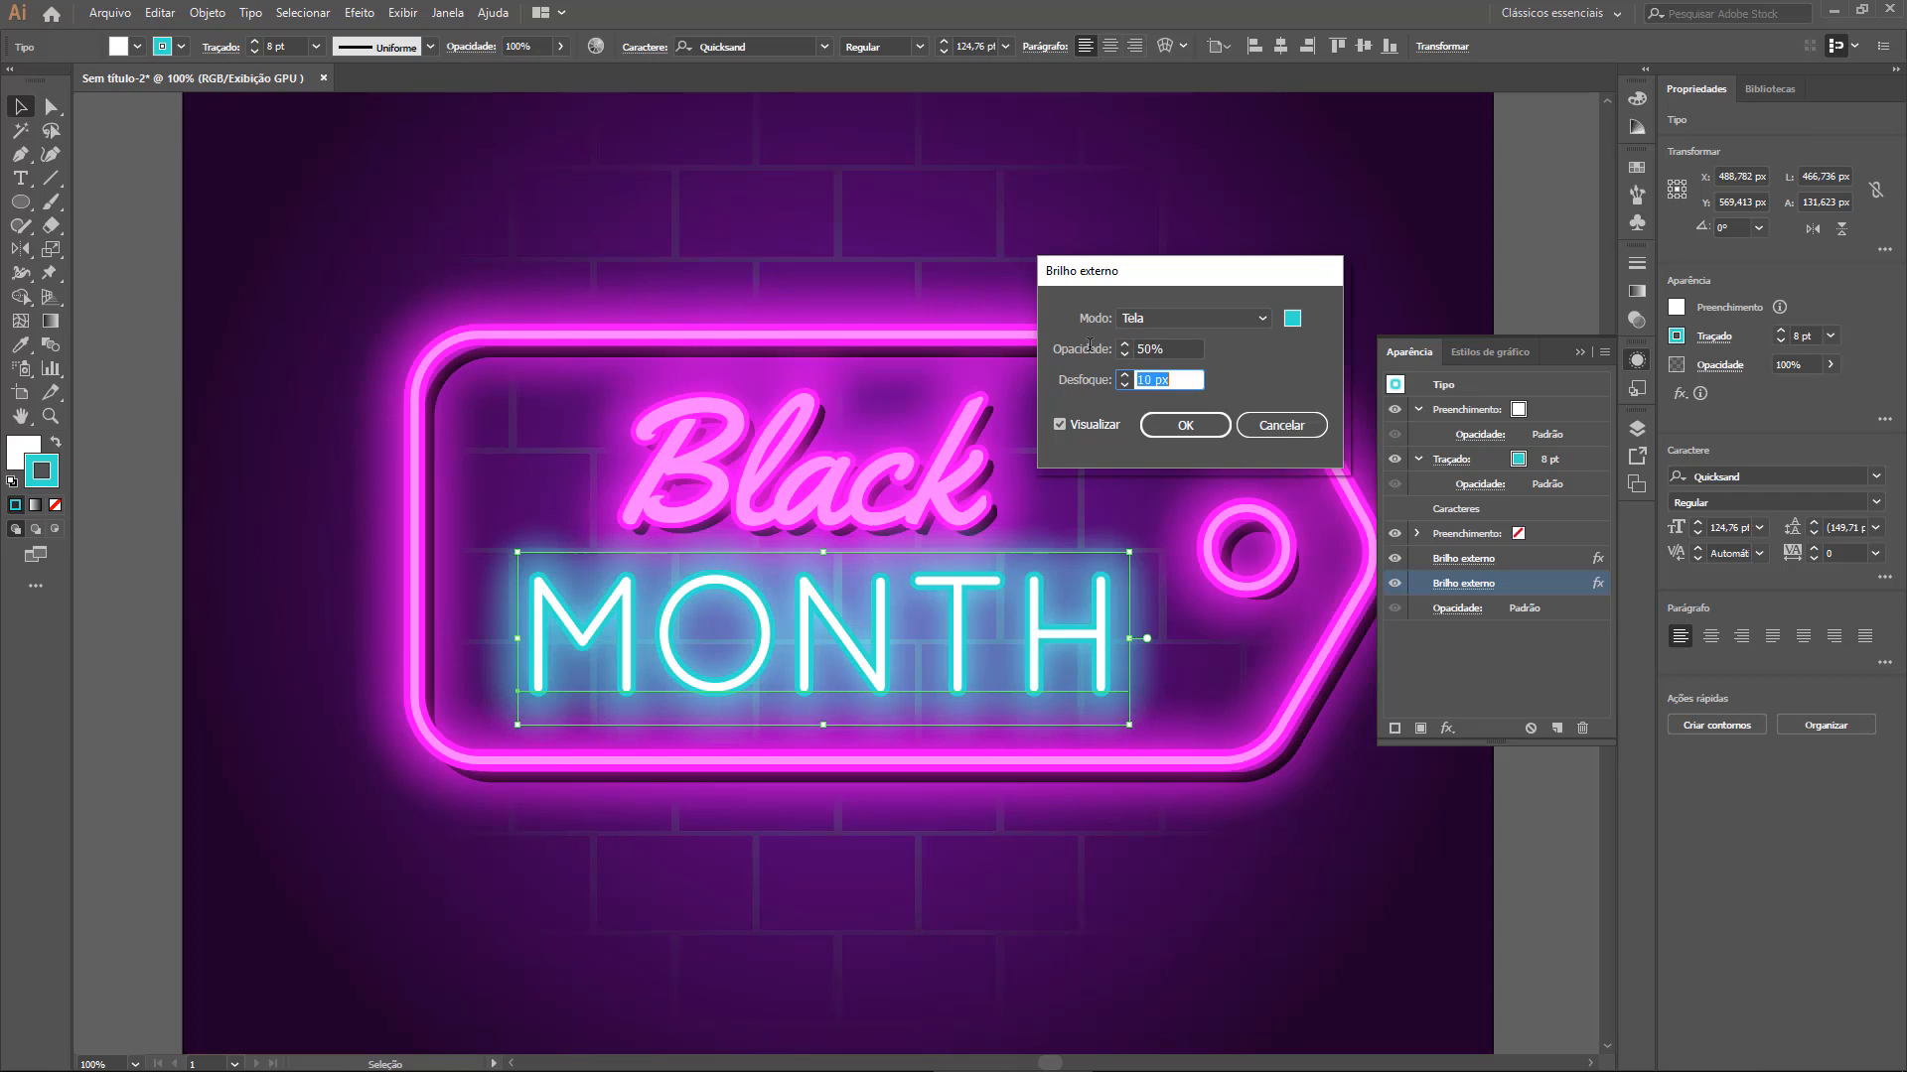
pyautogui.write('5')
pyautogui.press('Tab')
pyautogui.doubleClick(1149, 381)
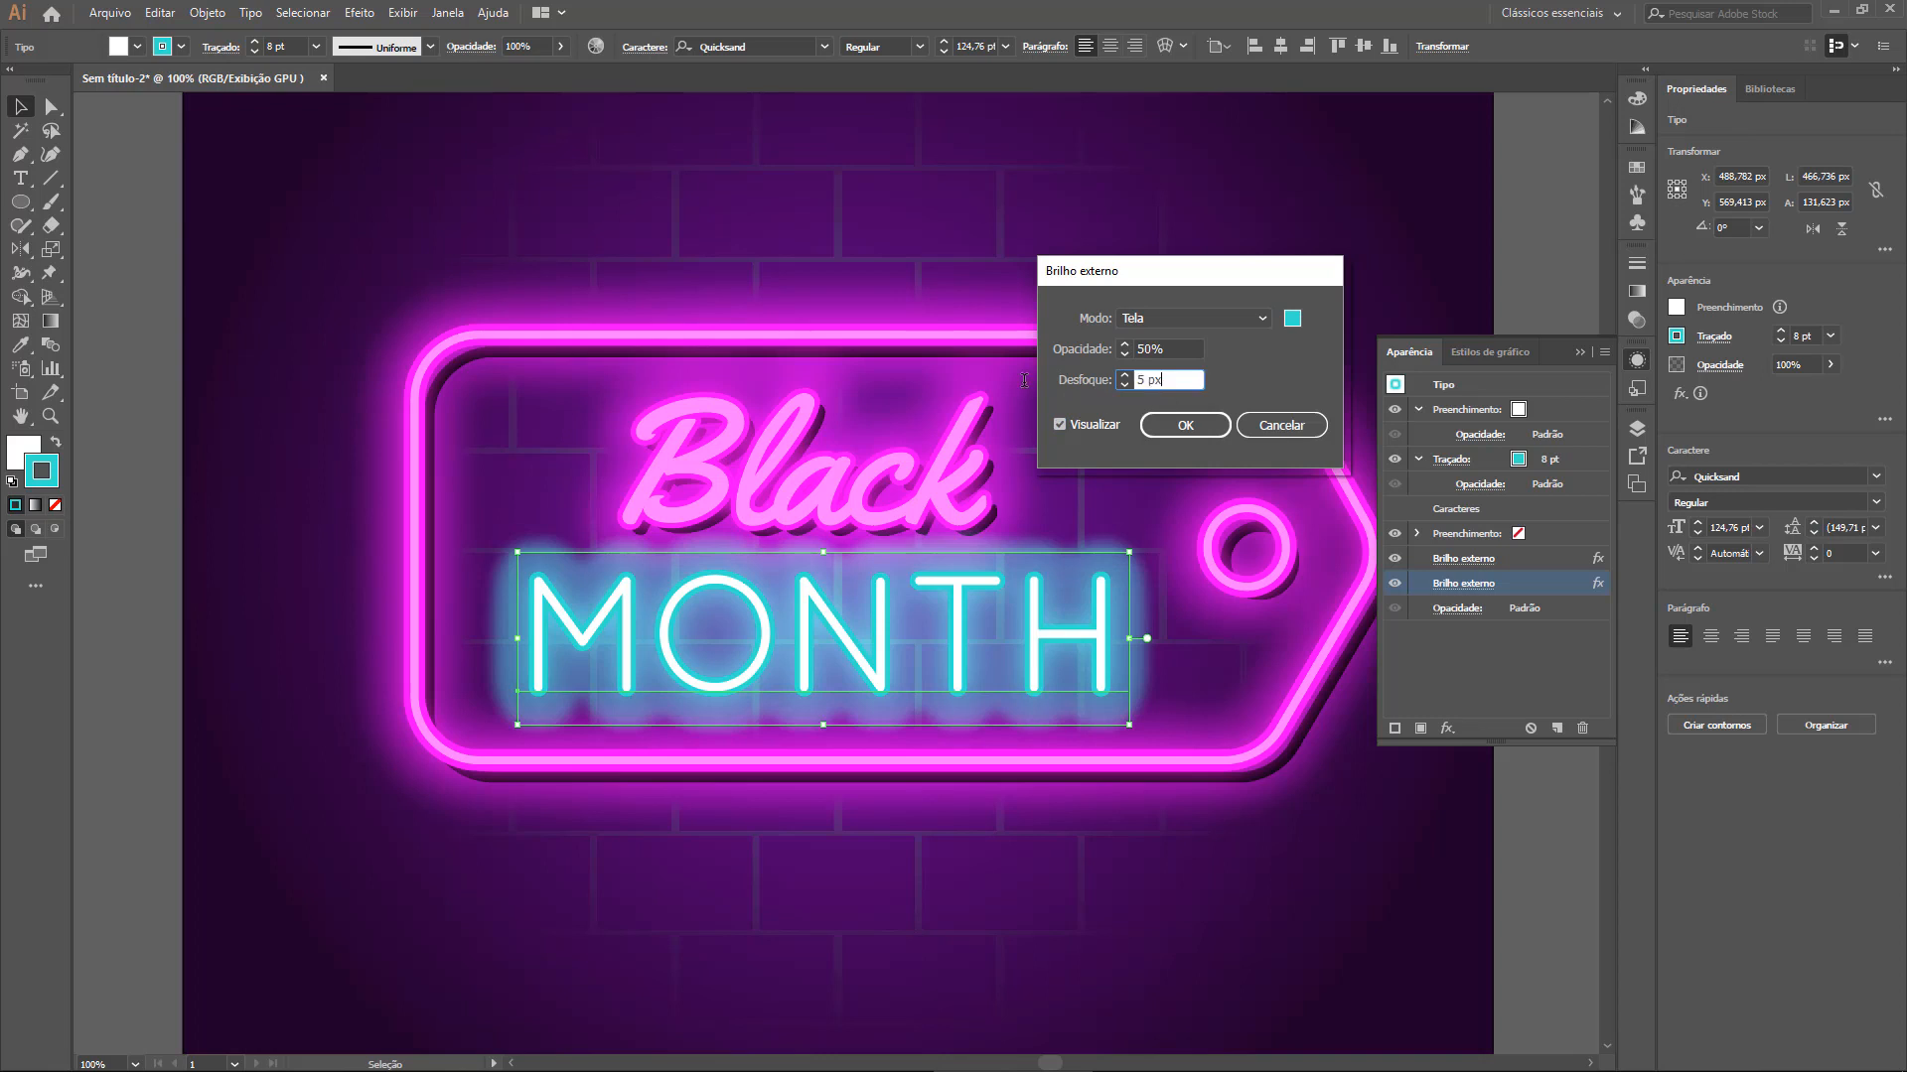
pyautogui.write('10')
pyautogui.press('Tab')
# Compare 100% and 40% opacity for the MONTH text's 10 px glow, then set it to 60% and deselect
pyautogui.doubleClick(1152, 350)
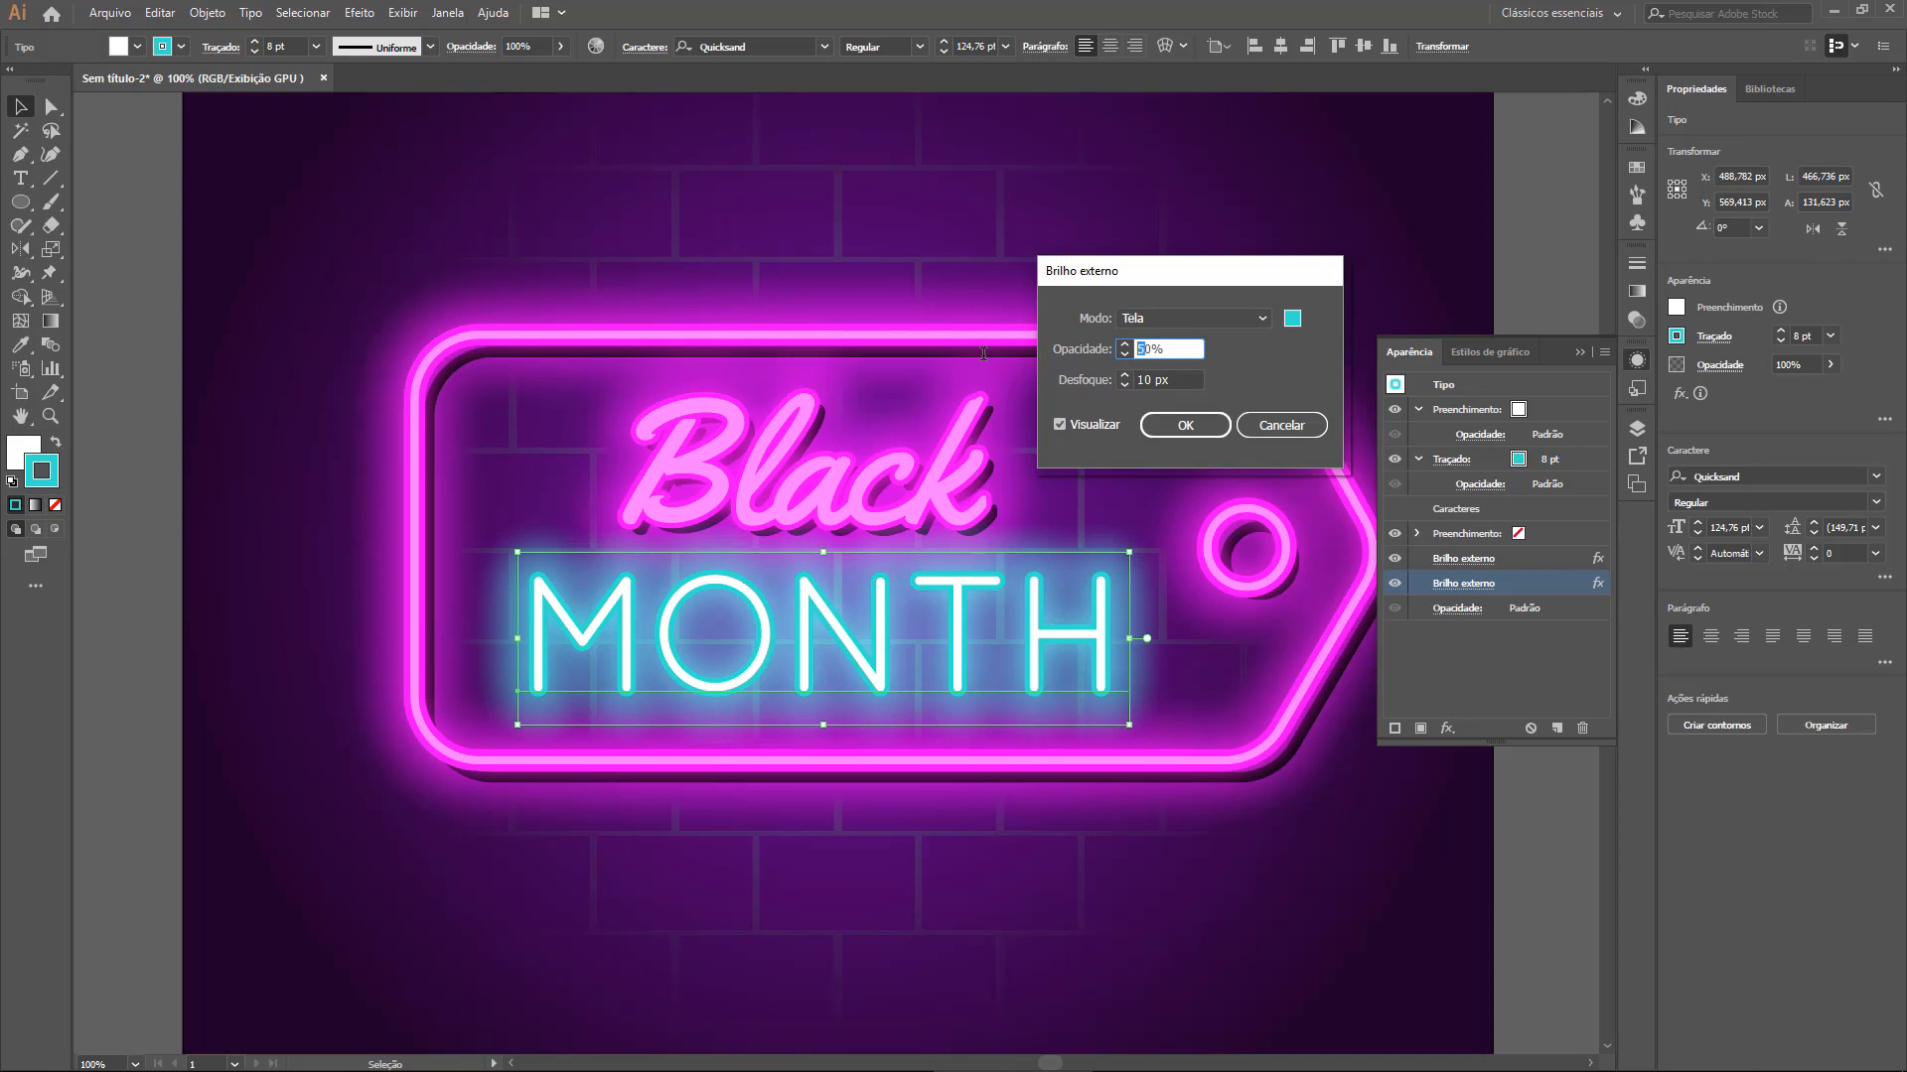
pyautogui.write('100')
pyautogui.press('Tab')
pyautogui.doubleClick(1151, 349)
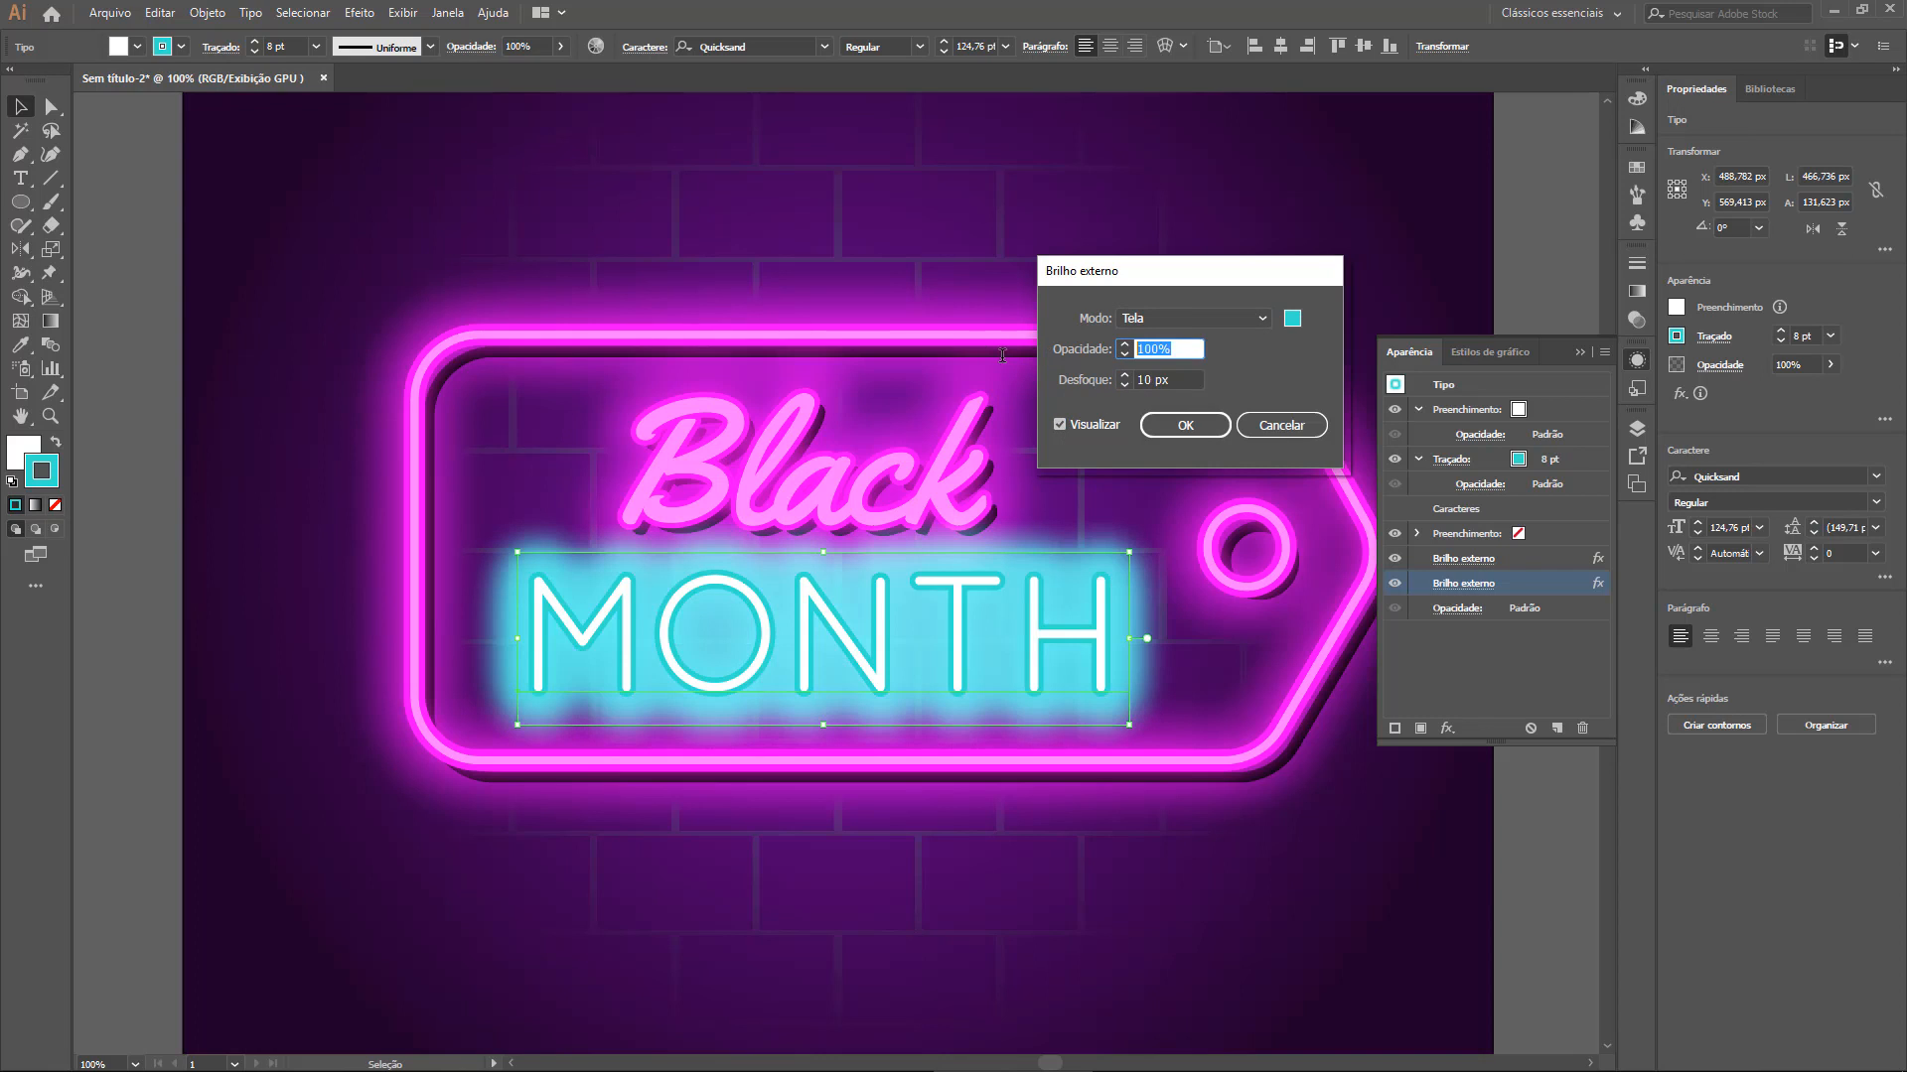
pyautogui.write('40')
pyautogui.press('Tab')
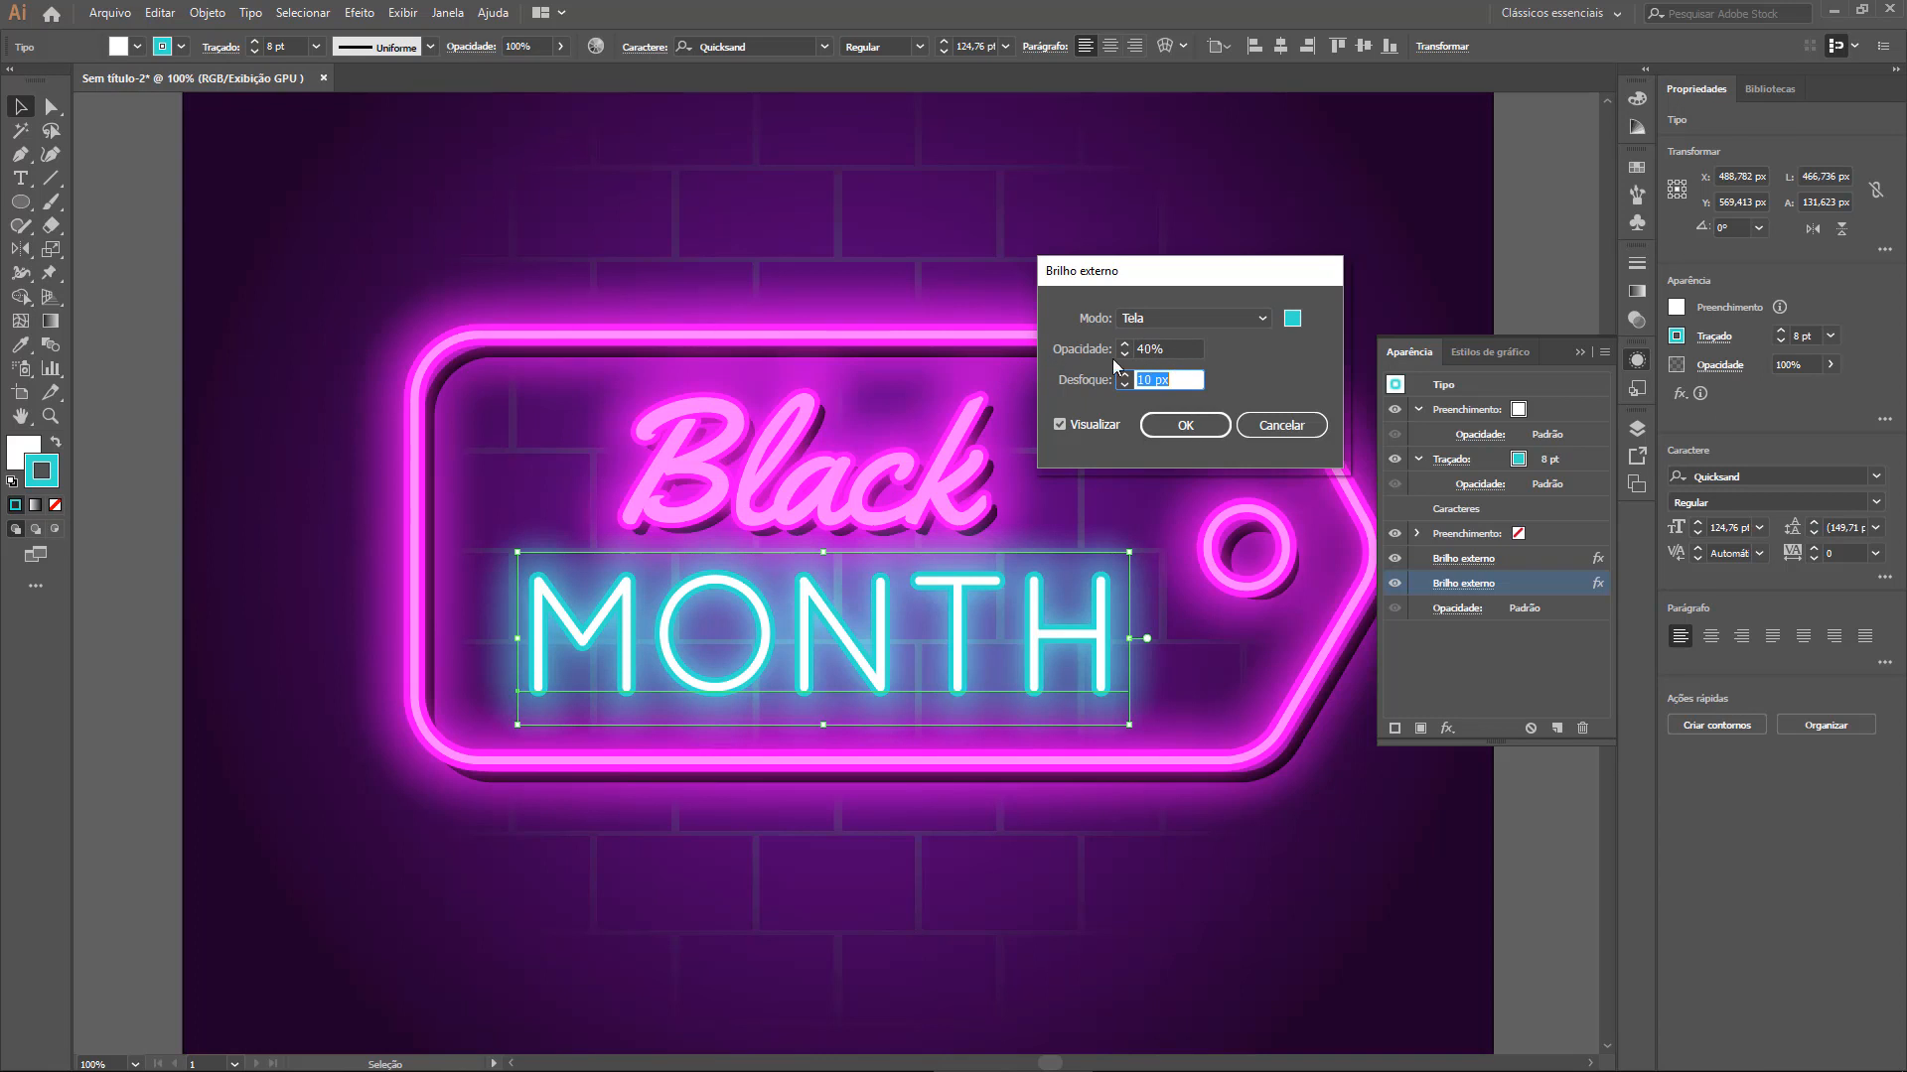
pyautogui.moveTo(1183, 351); pyautogui.dragTo(1045, 349)
pyautogui.write('60')
pyautogui.press('Return')
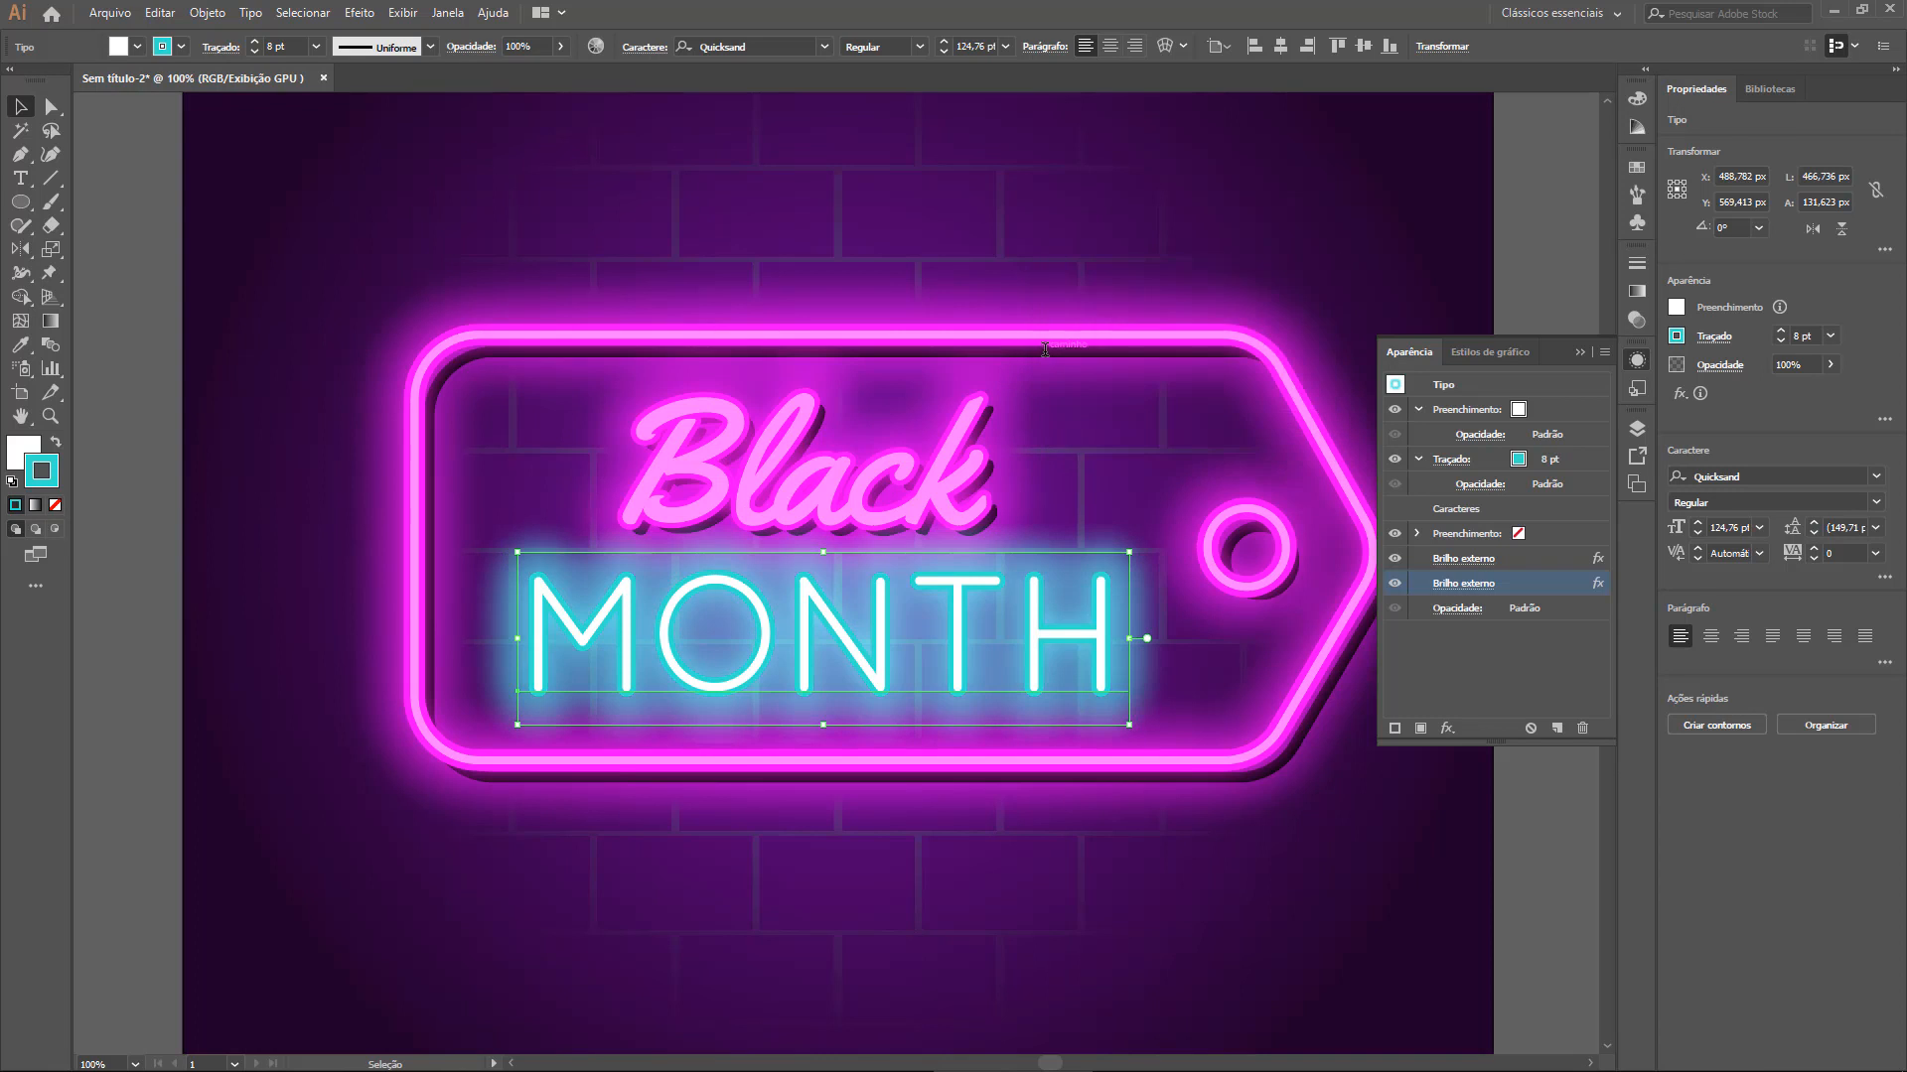
pyautogui.click(166, 474)
pyautogui.scroll(-2, 980, 826)
pyautogui.moveTo(820, 514); pyautogui.dragTo(934, 838)
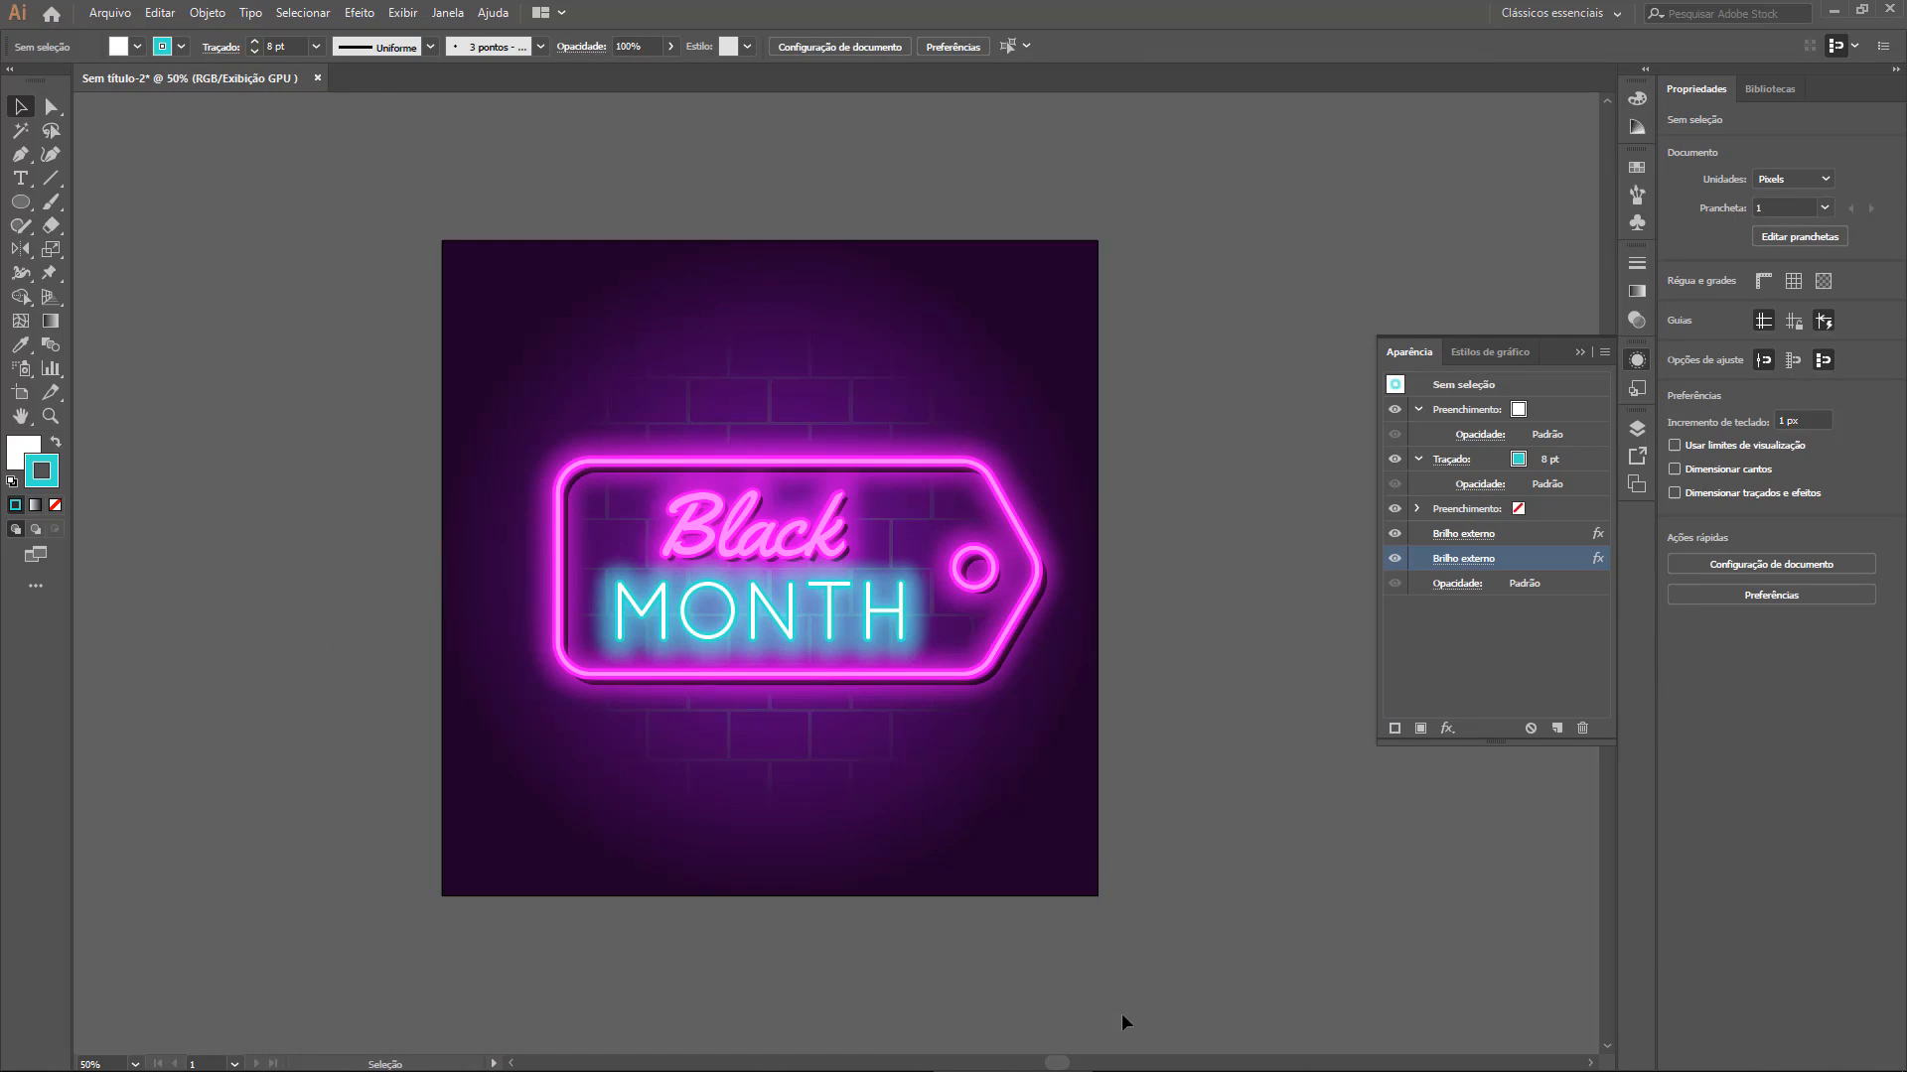
# Duplicate the MONTH text in place behind the original and shift the copy 8 px right and 8 px down
pyautogui.scroll(2, 738, 695)
pyautogui.moveTo(922, 455); pyautogui.dragTo(577, 792)
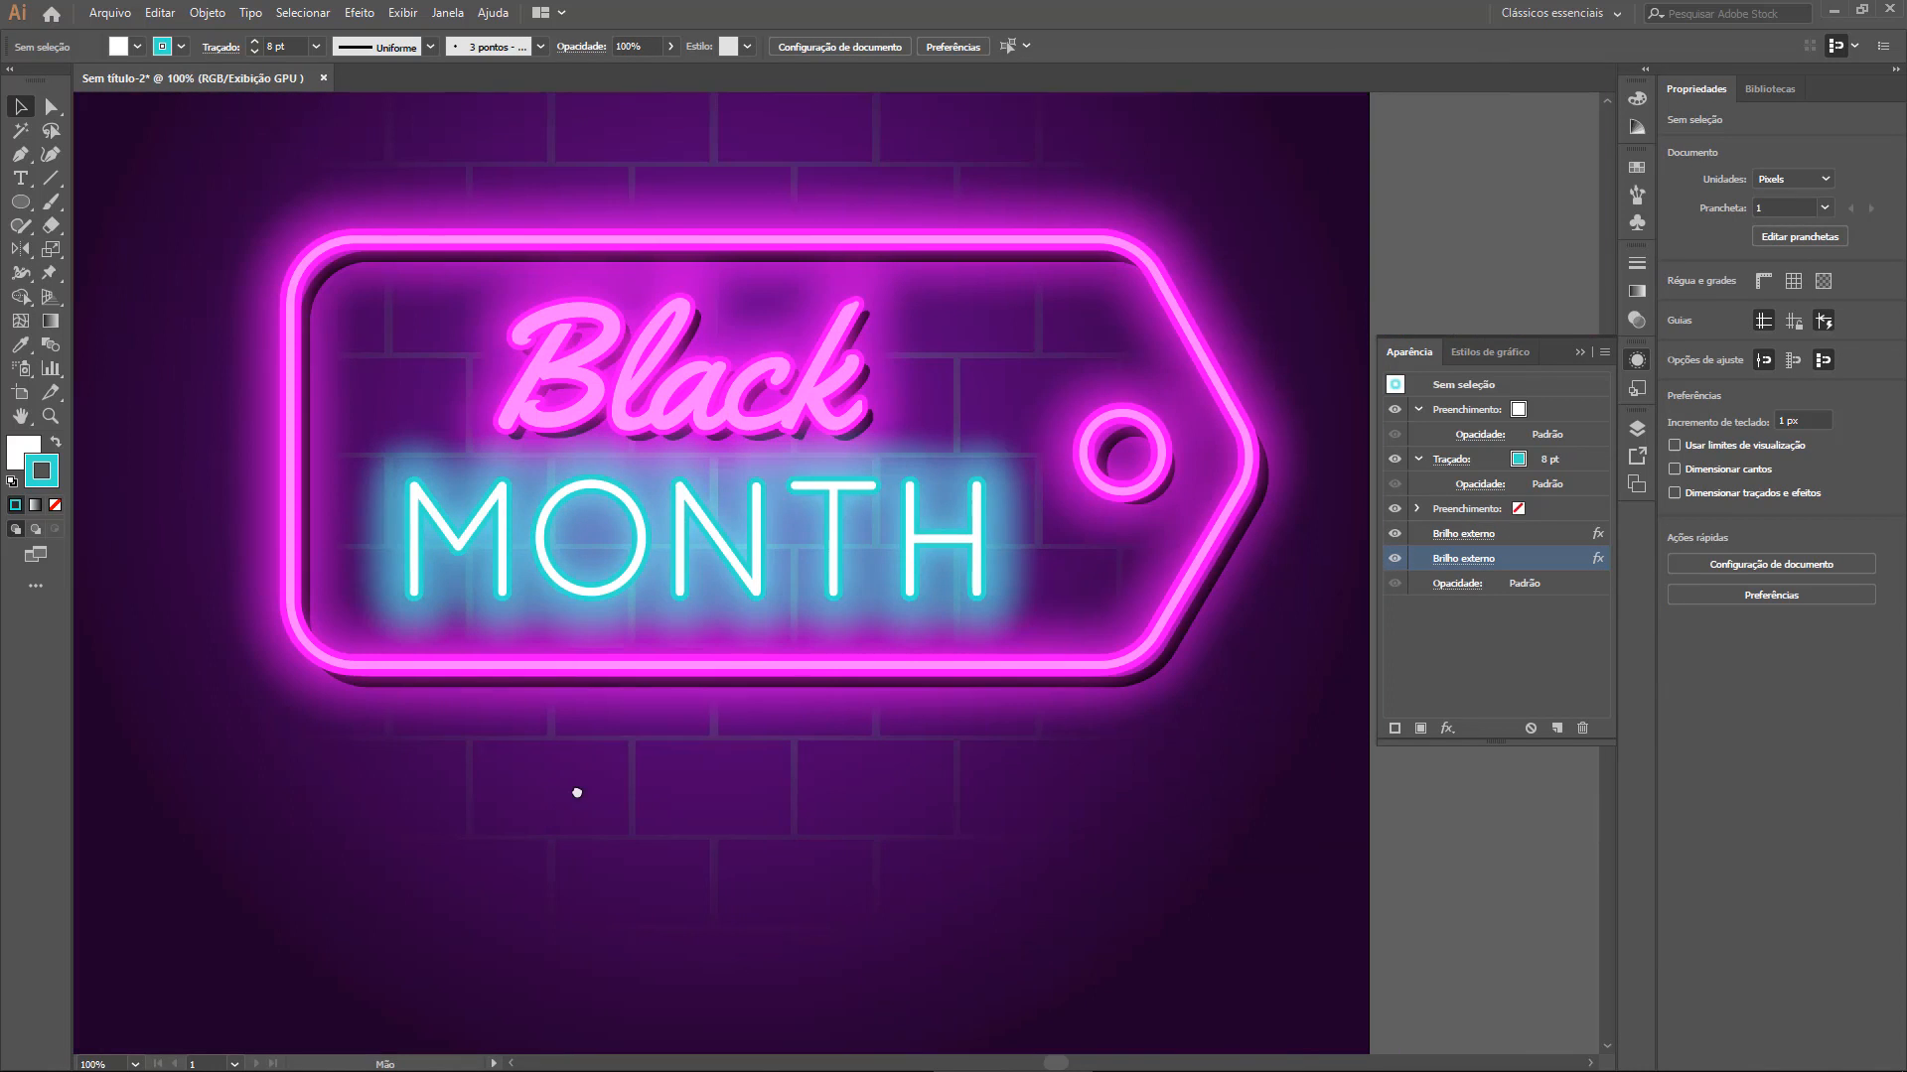
pyautogui.click(734, 569)
pyautogui.hotkey('ctrl', 'f')
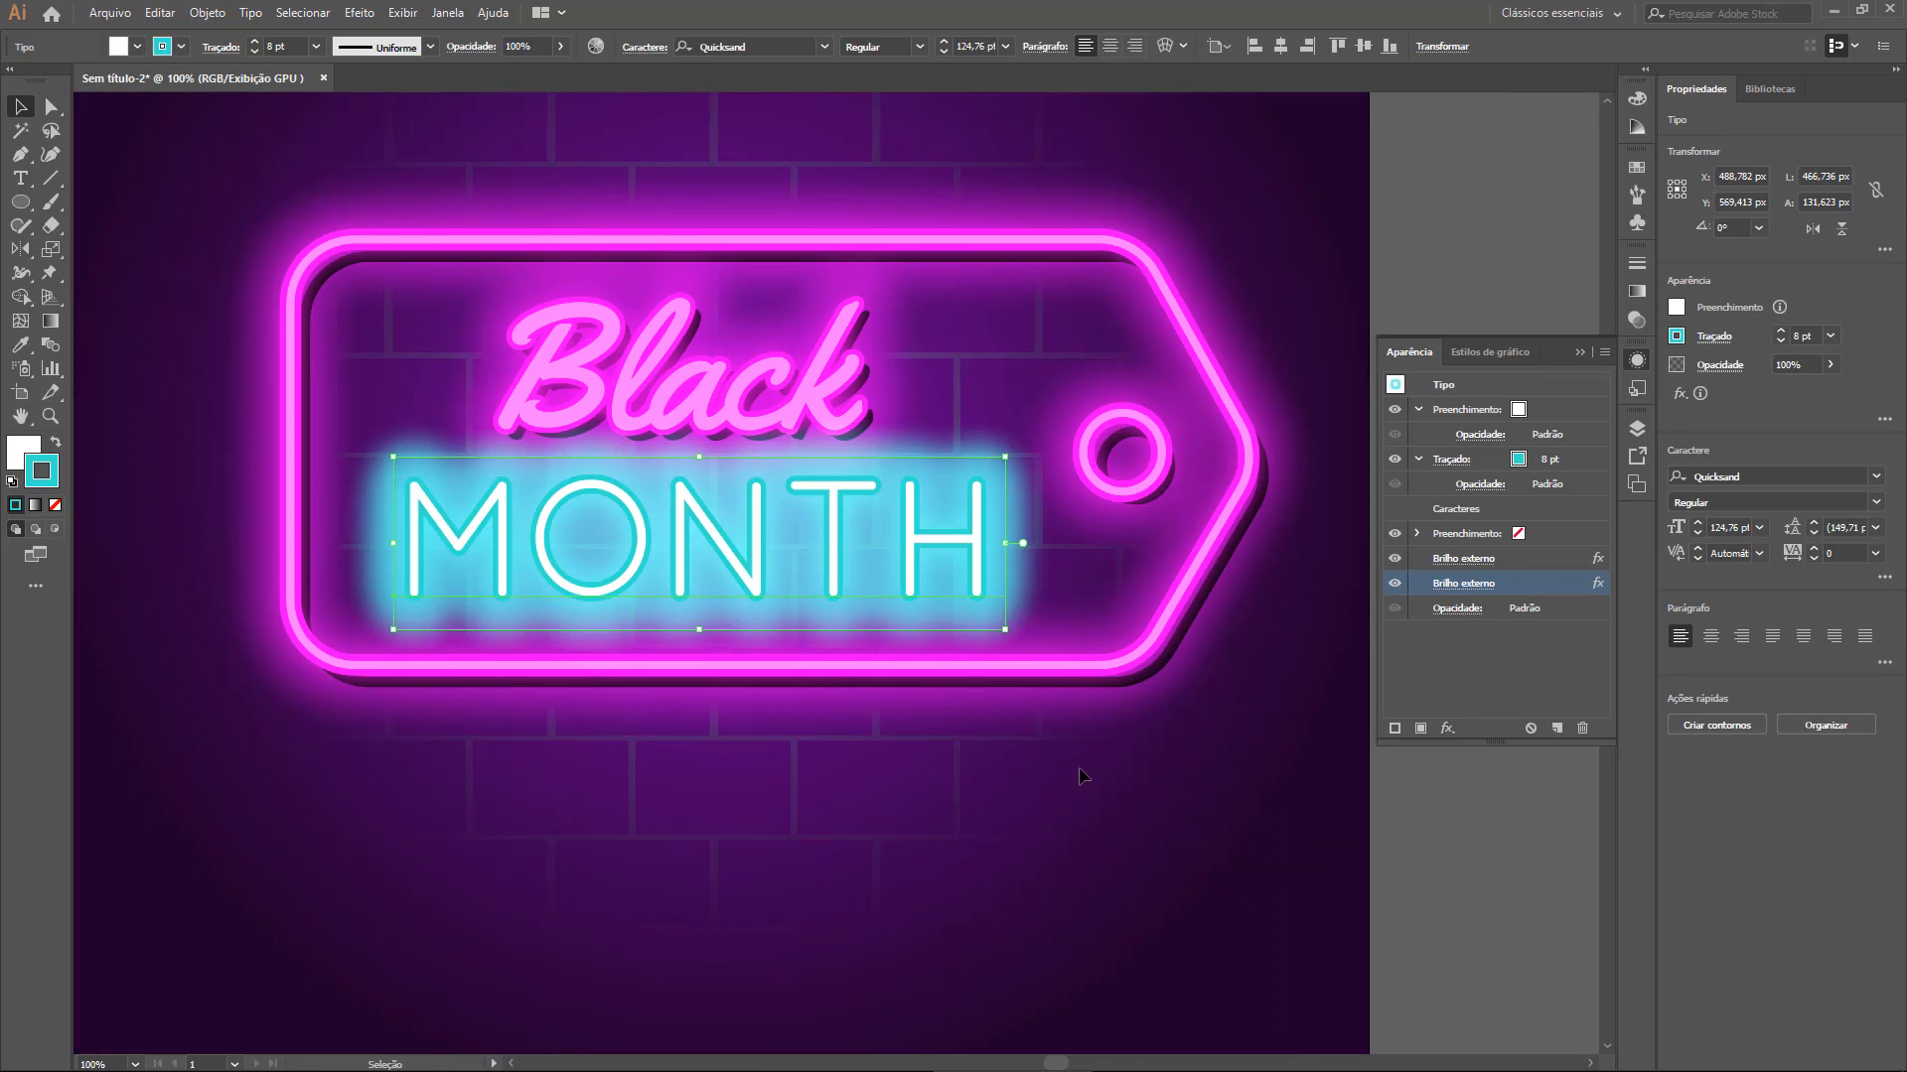
pyautogui.press('Right')
pyautogui.press('Right')
pyautogui.press('Right')
pyautogui.press('Right')
pyautogui.press('Right')
pyautogui.press('Right')
pyautogui.press('Right')
pyautogui.press('Right')
pyautogui.press('Down')
pyautogui.press('Down')
pyautogui.press('Down')
pyautogui.press('Down')
pyautogui.press('Down')
pyautogui.press('Down')
pyautogui.press('Down')
pyautogui.press('Down')
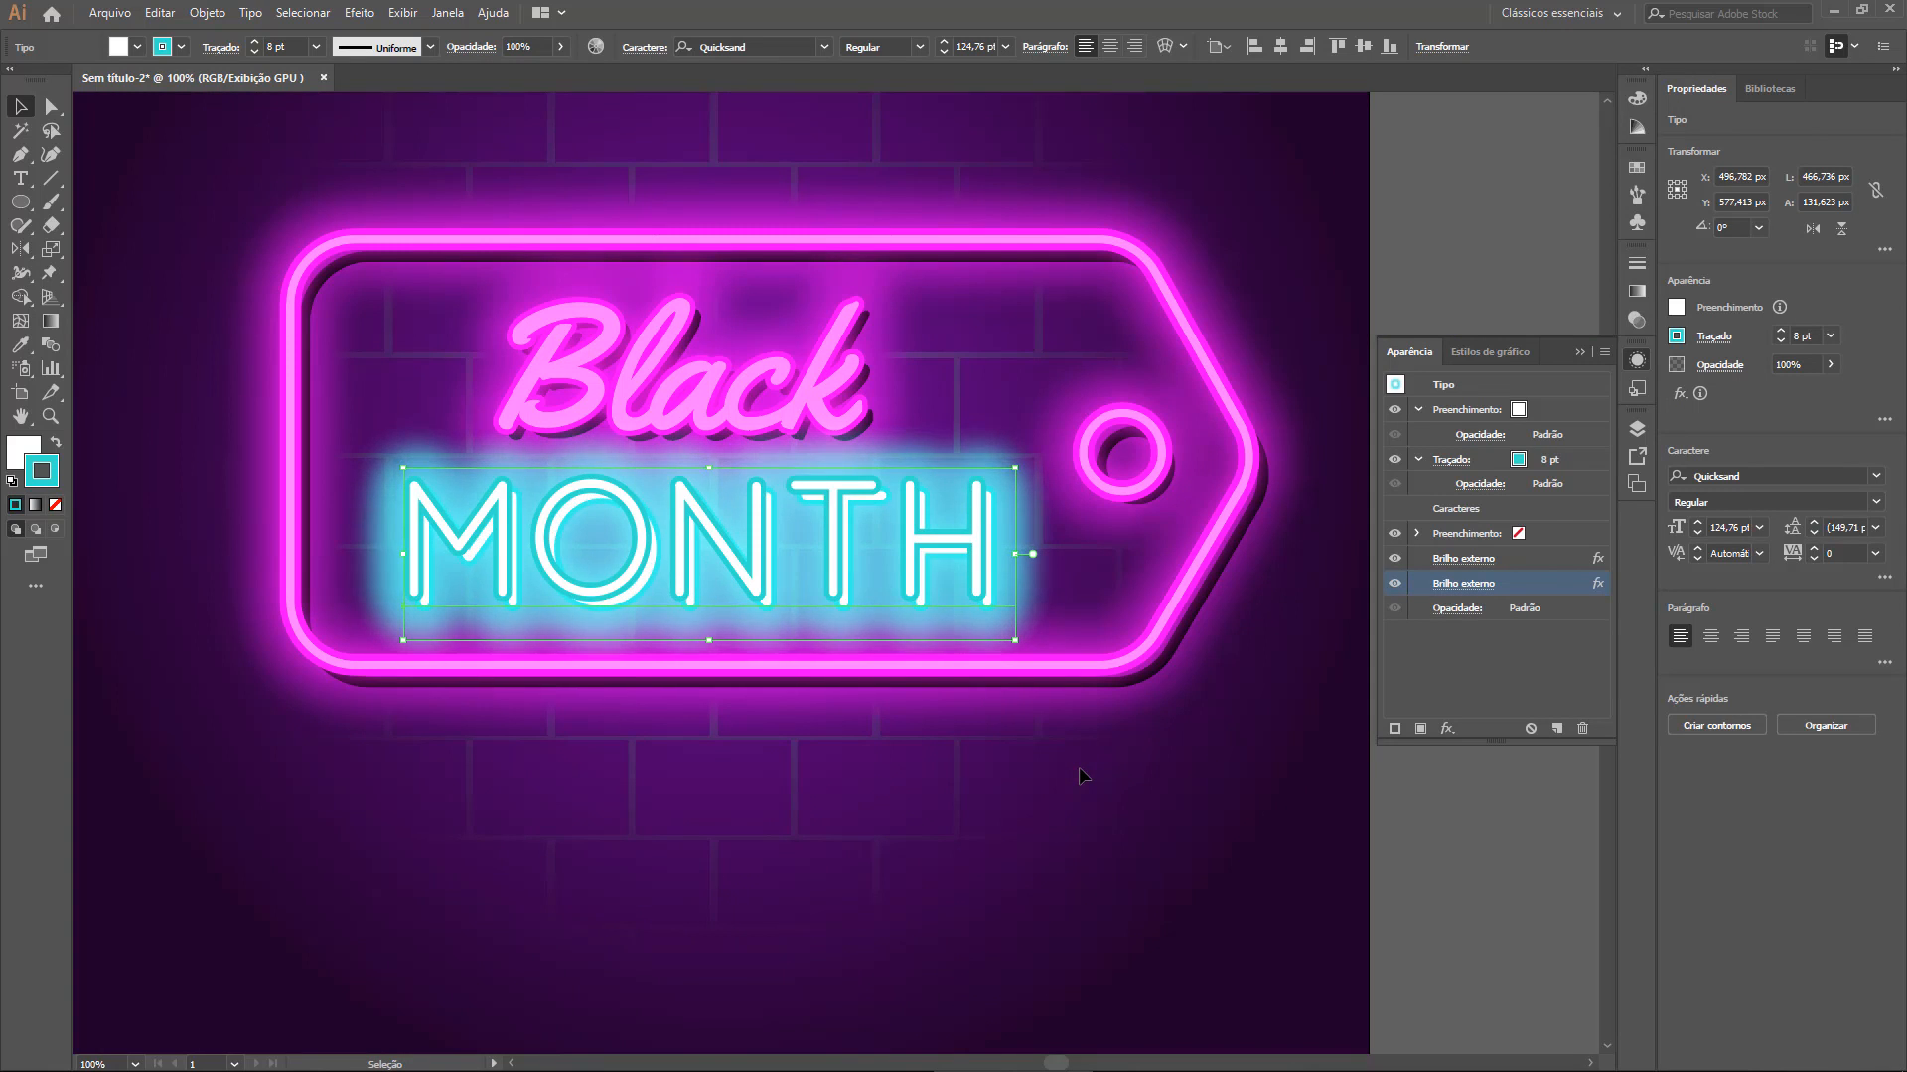
# Reset the offset MONTH copy to the default appearance and fill it with black, 000000, as a shadow
pyautogui.press('d')
pyautogui.doubleClick(16, 449)
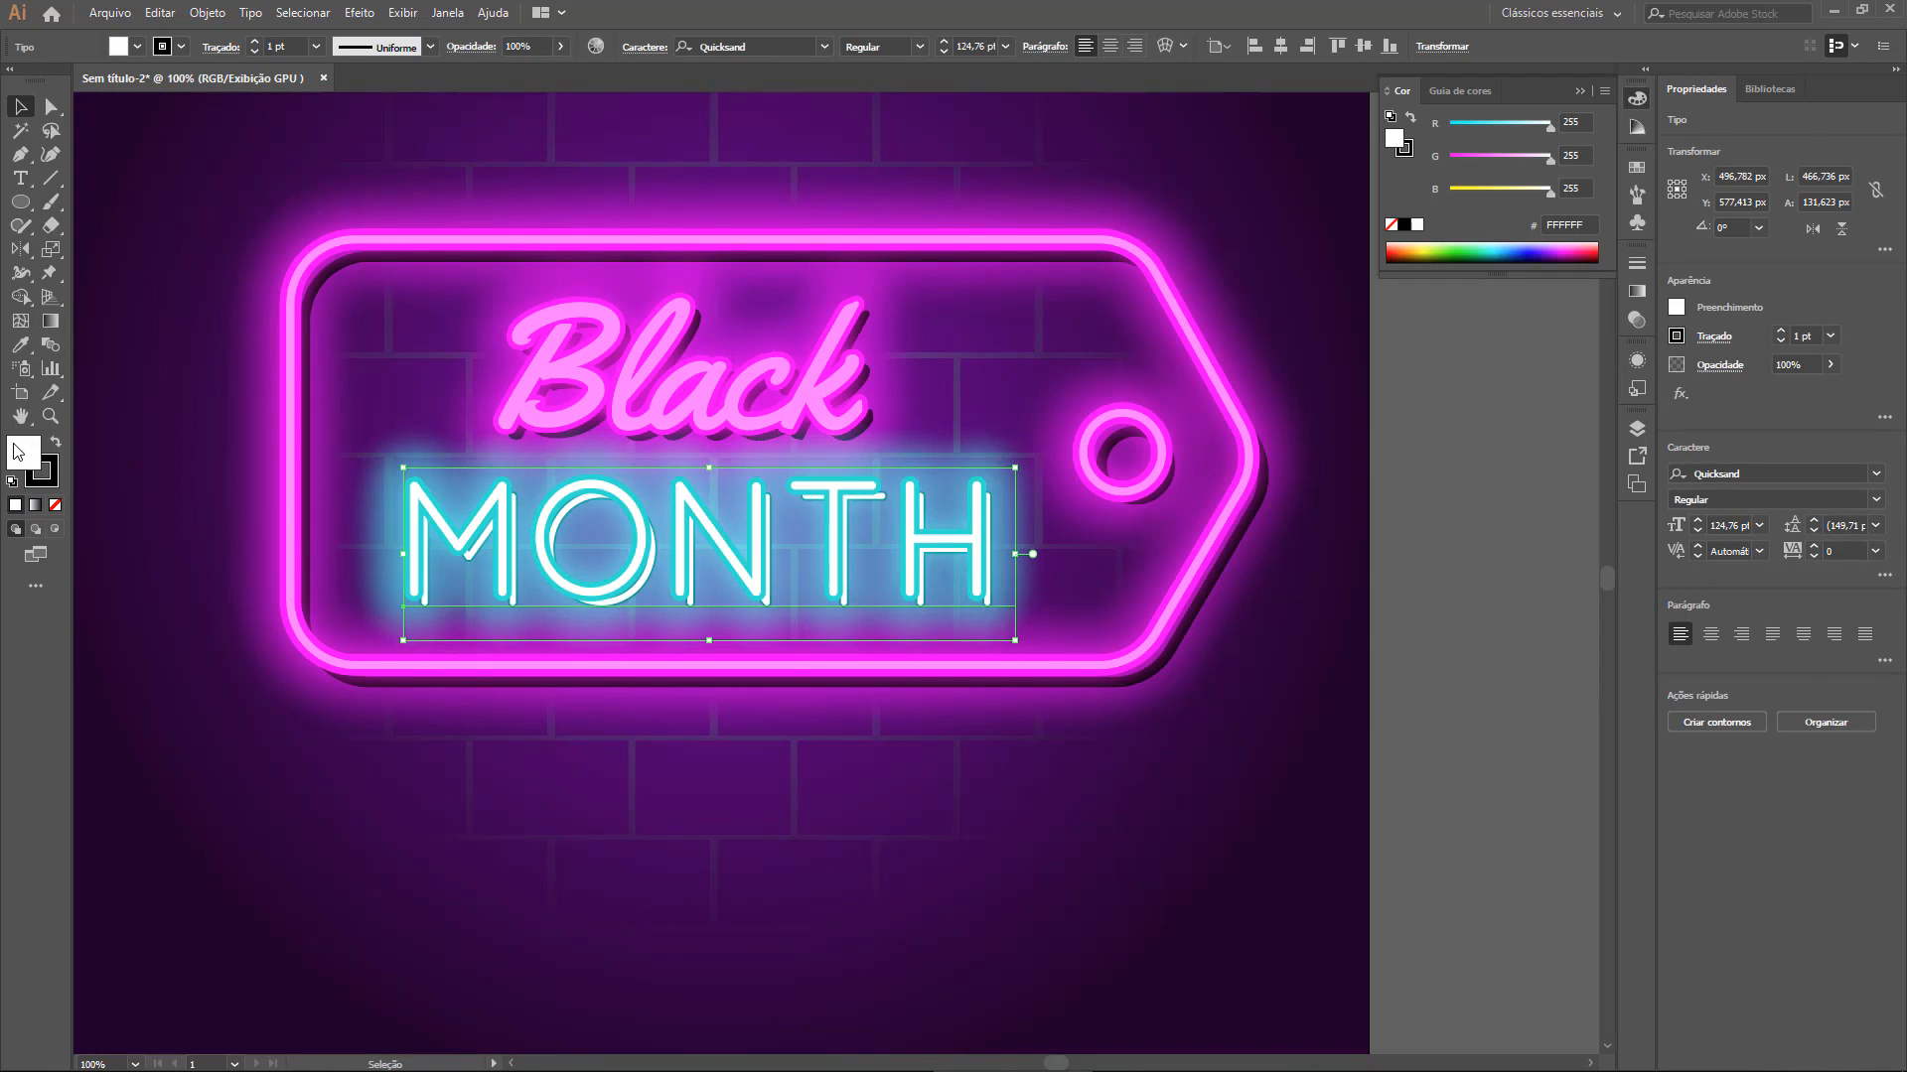
pyautogui.write('000000')
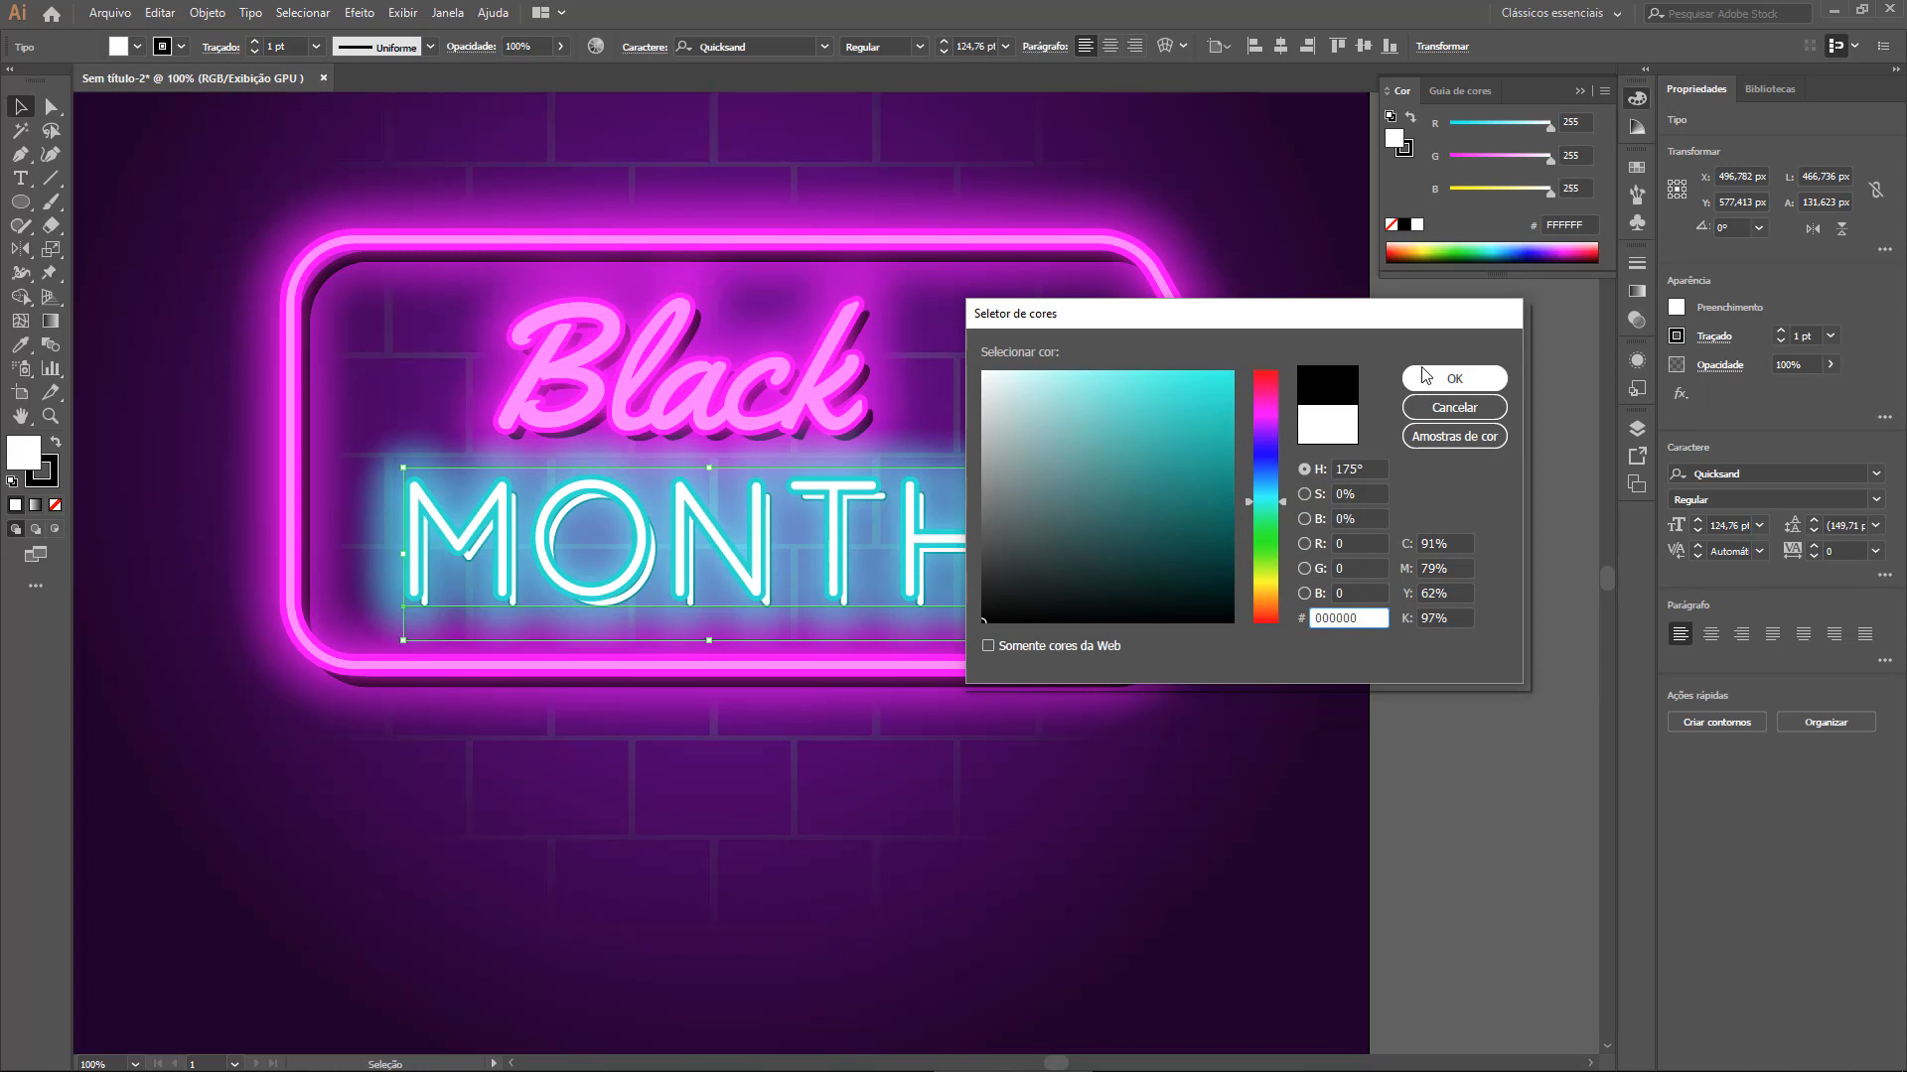
pyautogui.click(1454, 378)
pyautogui.click(1347, 563)
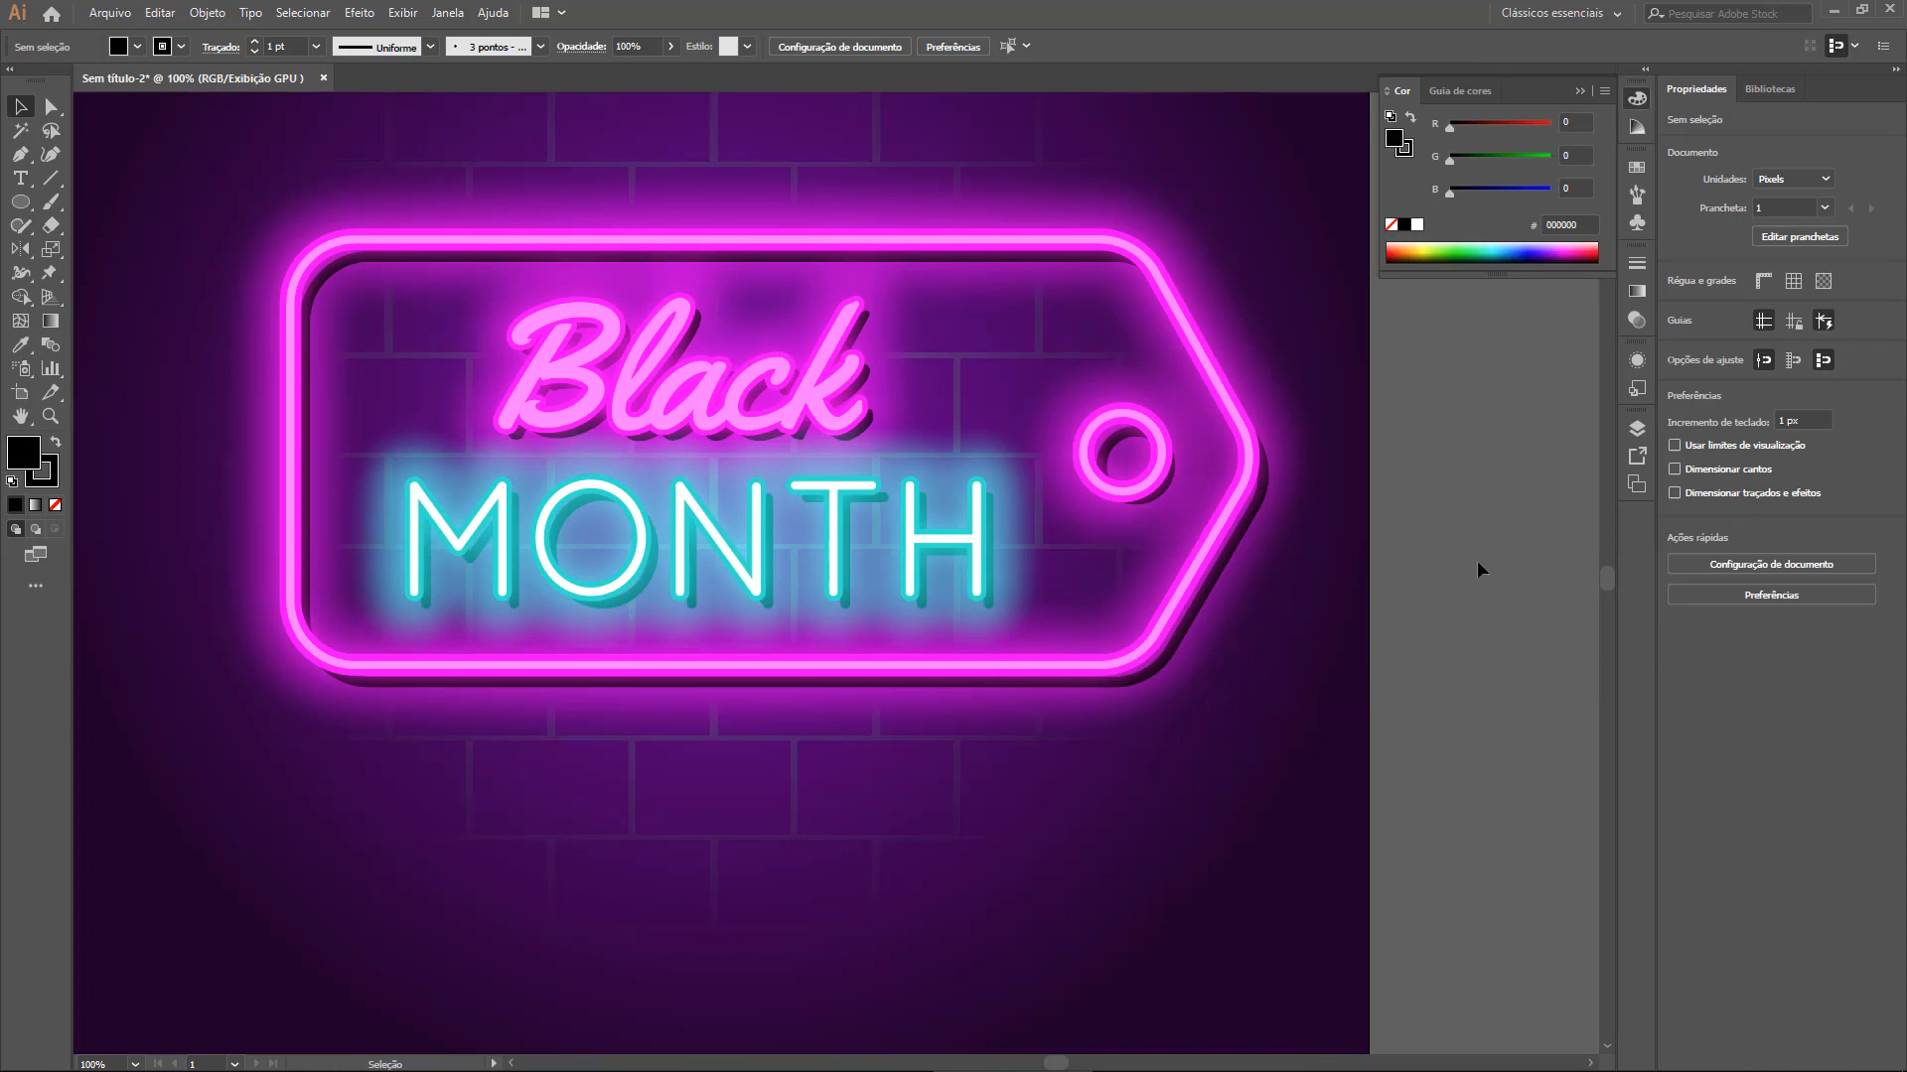
# Try 20% opacity on the front MONTH text's 10 px Screen glow, then set it to 30% and deselect
pyautogui.click(925, 537)
pyautogui.click(1636, 361)
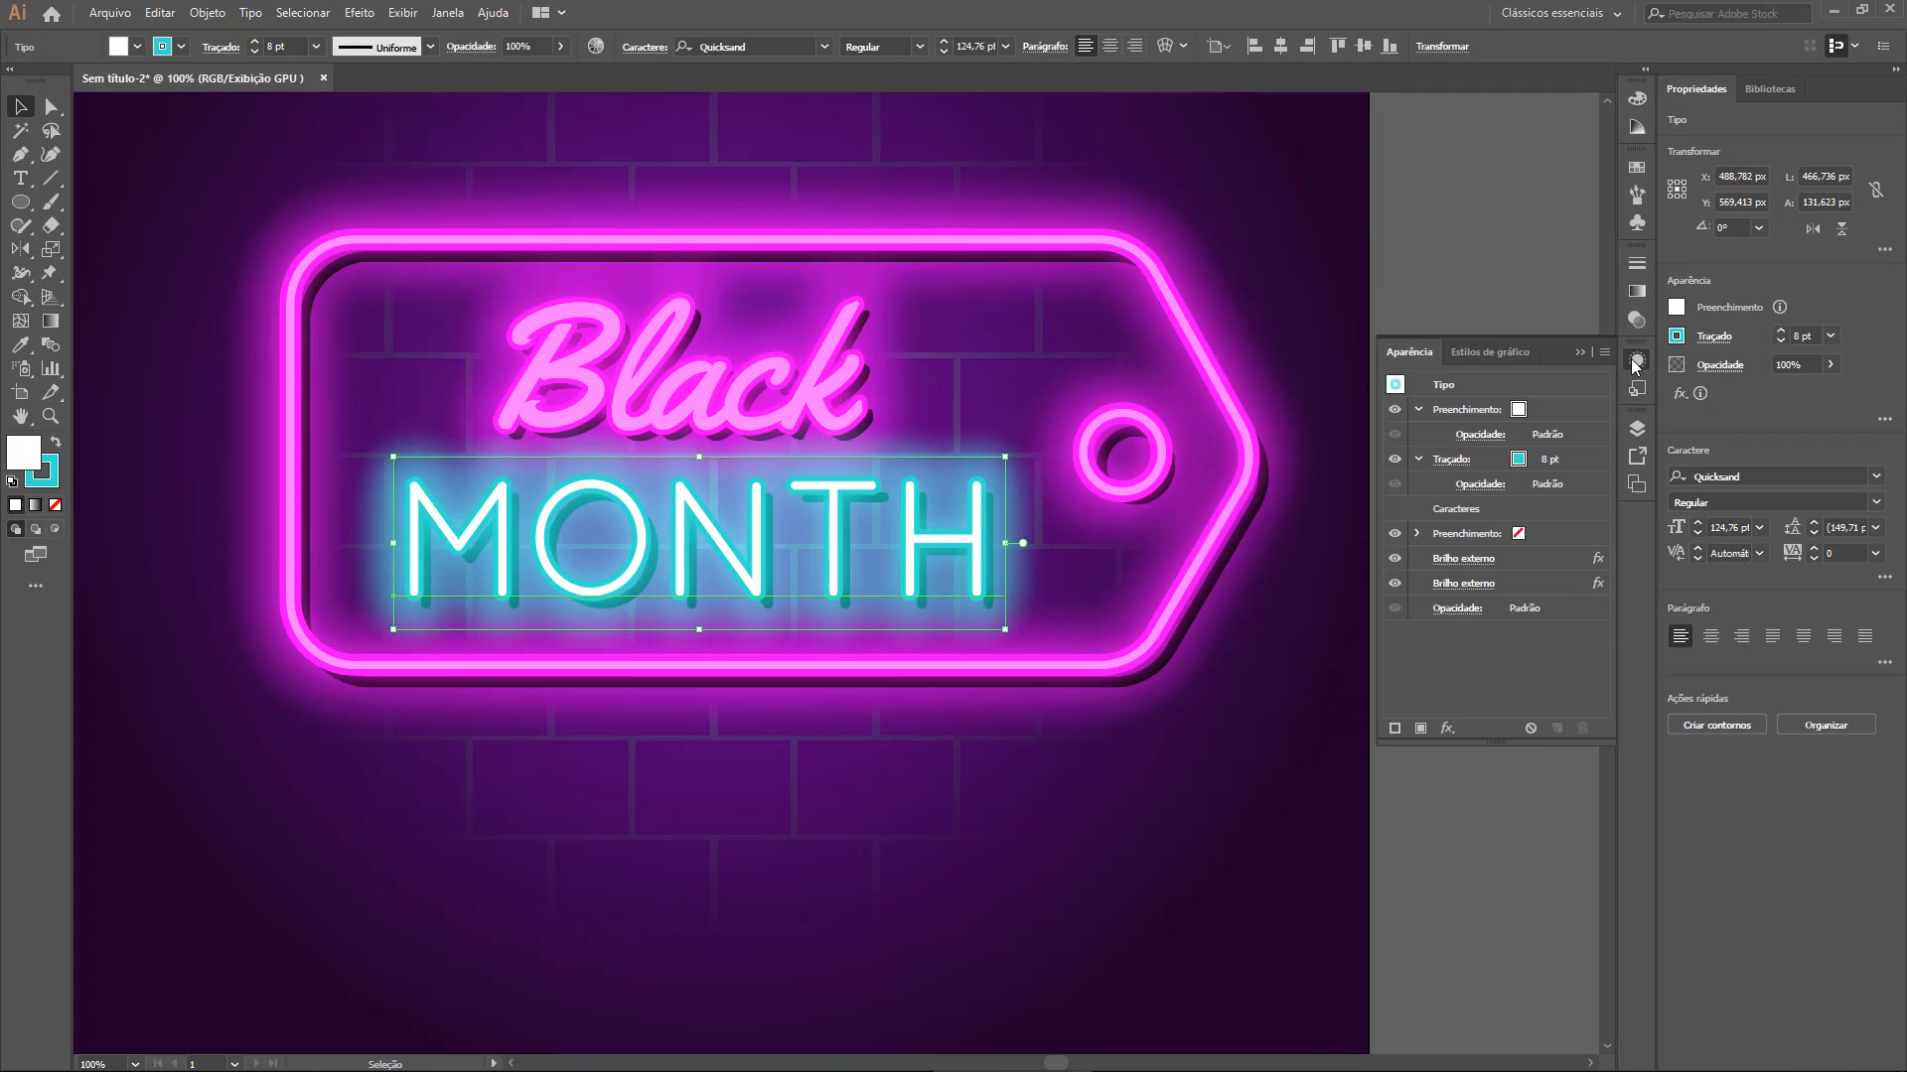
pyautogui.click(1463, 583)
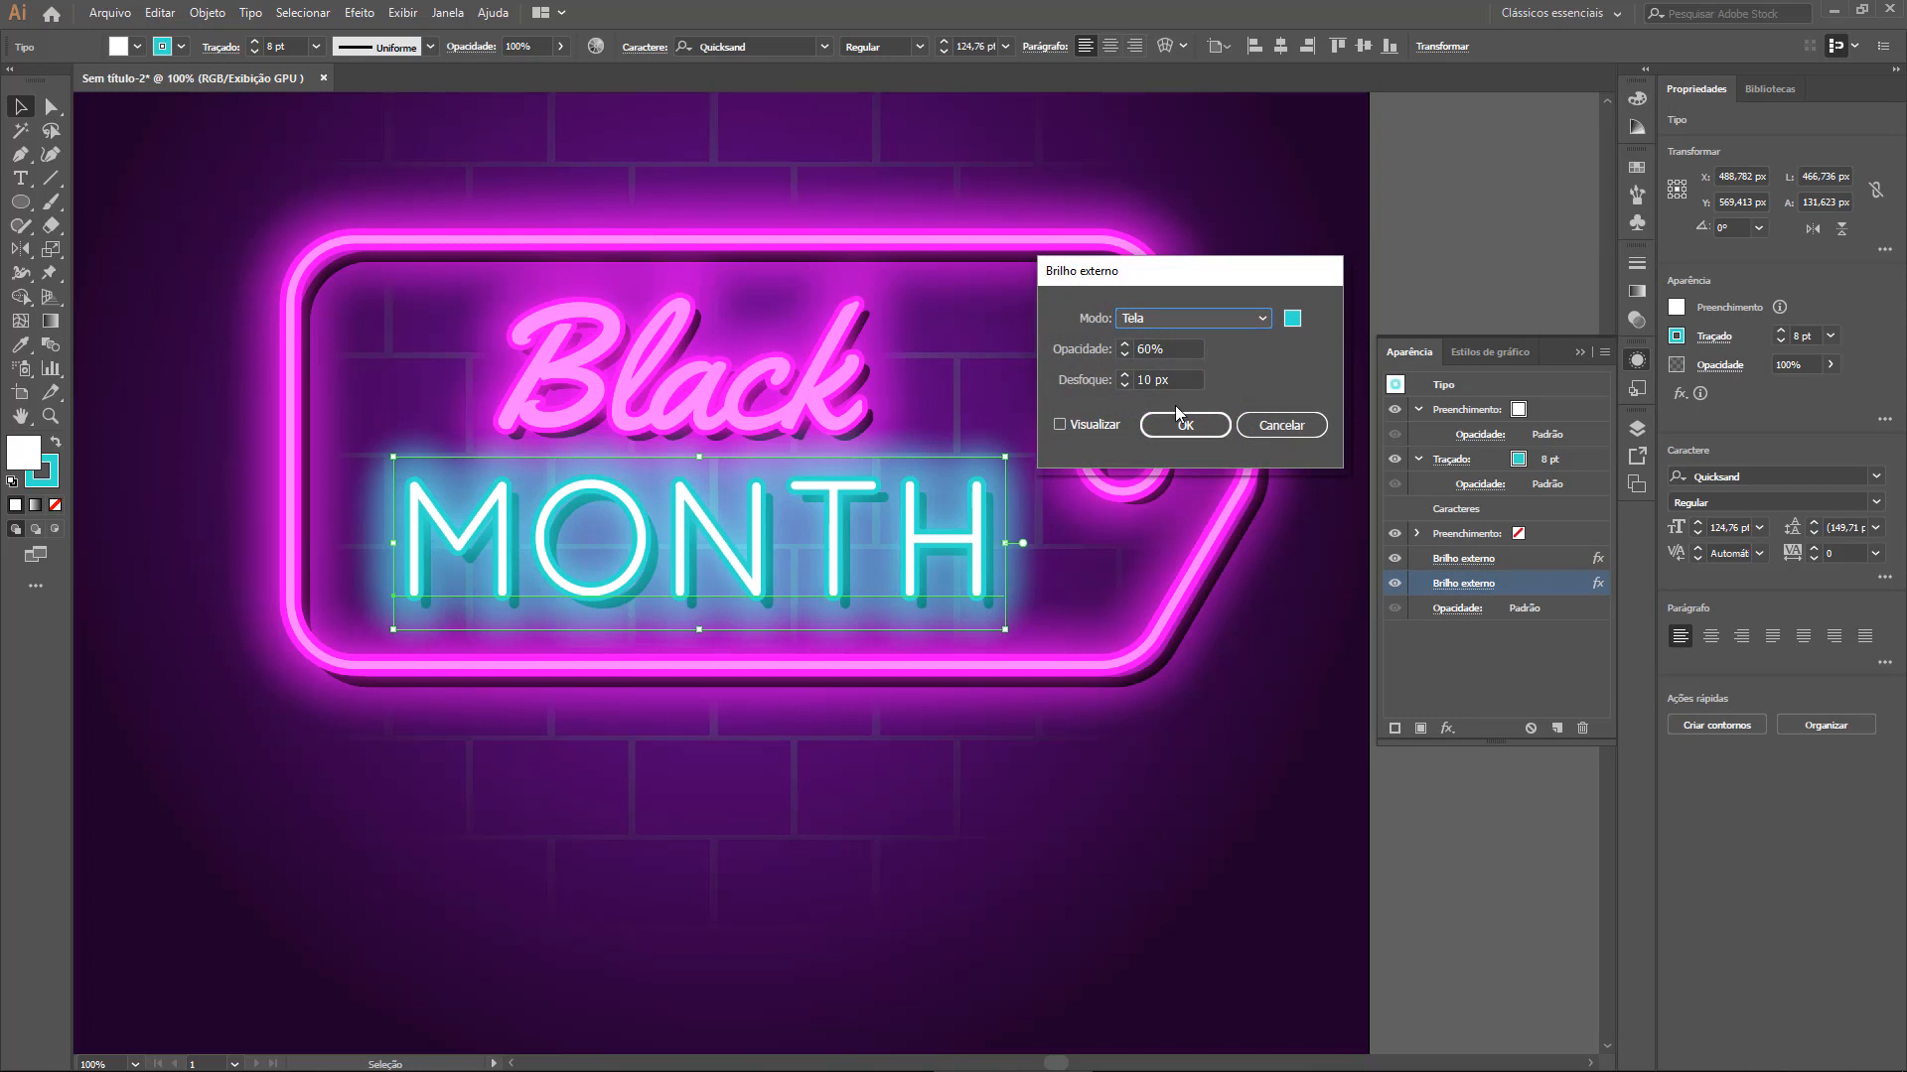
pyautogui.doubleClick(1172, 348)
pyautogui.write('20')
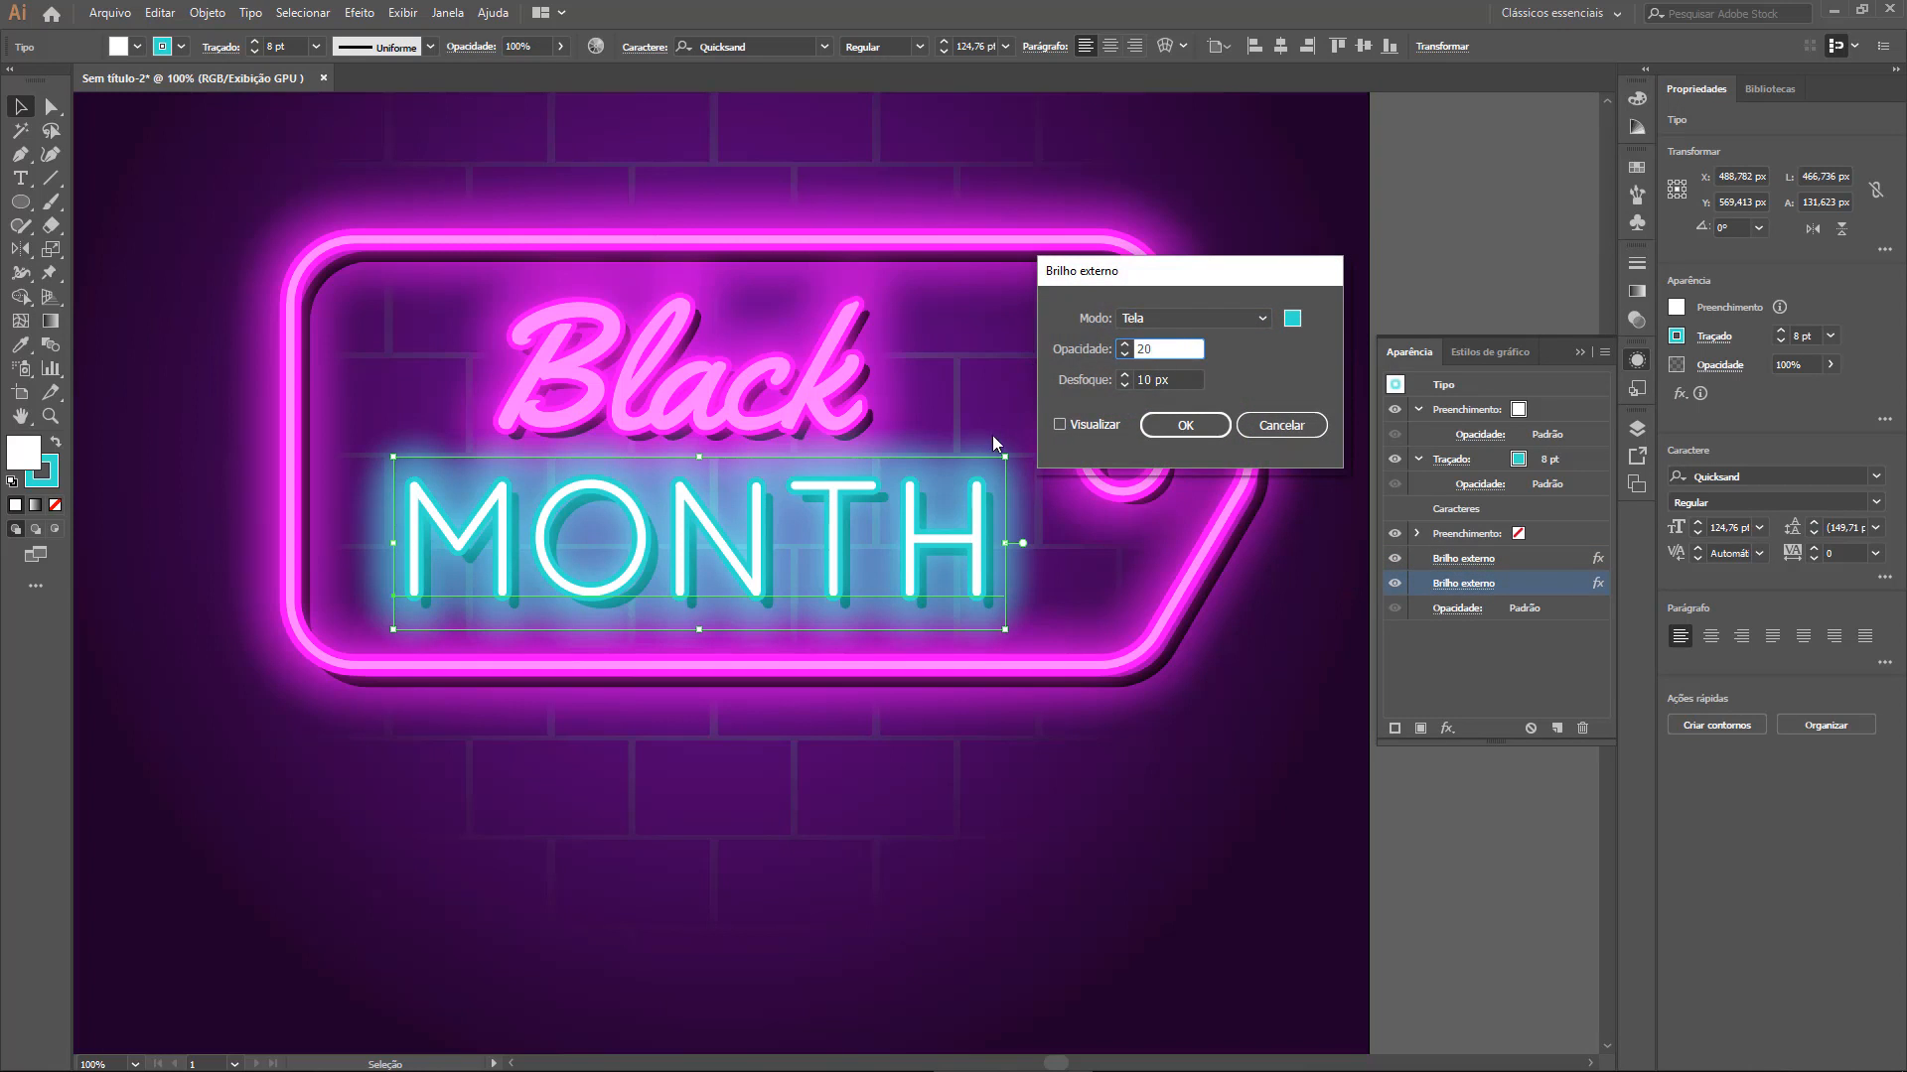
pyautogui.click(1085, 425)
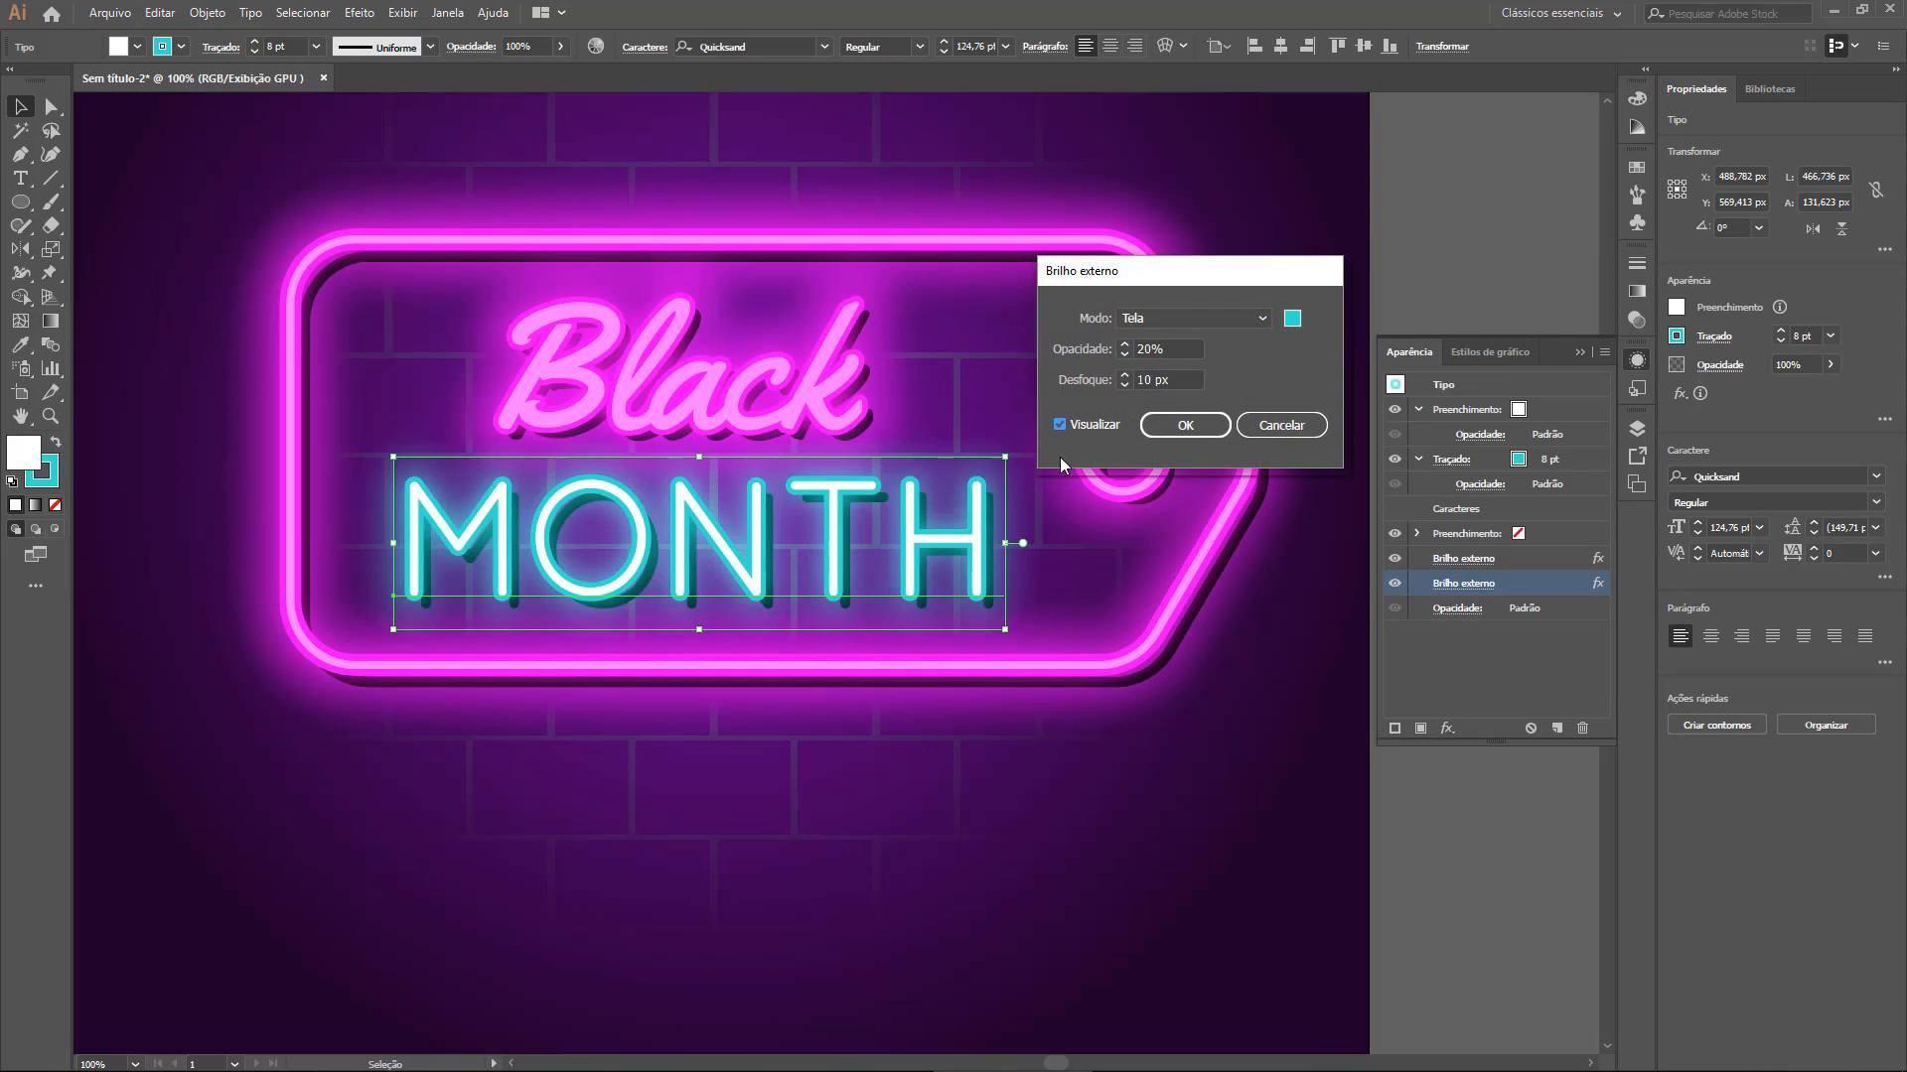
pyautogui.doubleClick(1176, 347)
pyautogui.write('30')
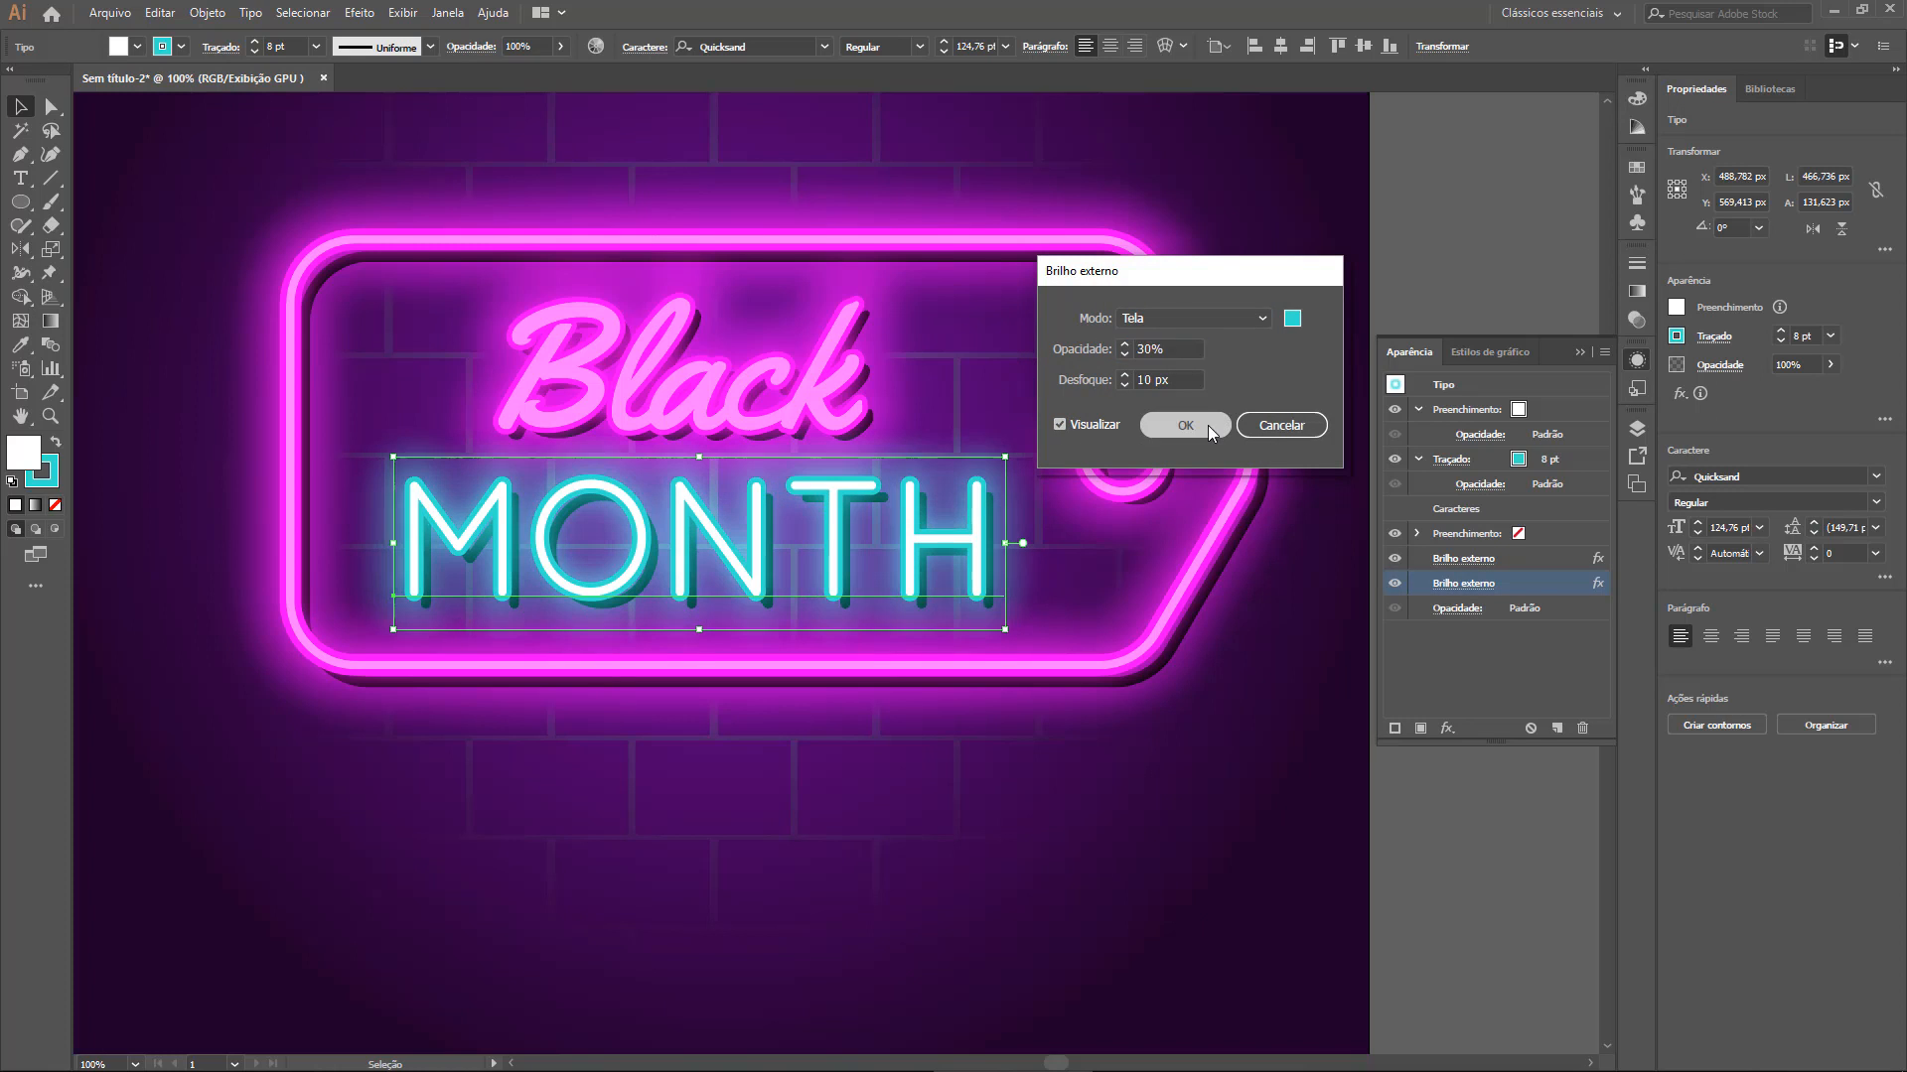
pyautogui.click(1208, 425)
pyautogui.click(1268, 546)
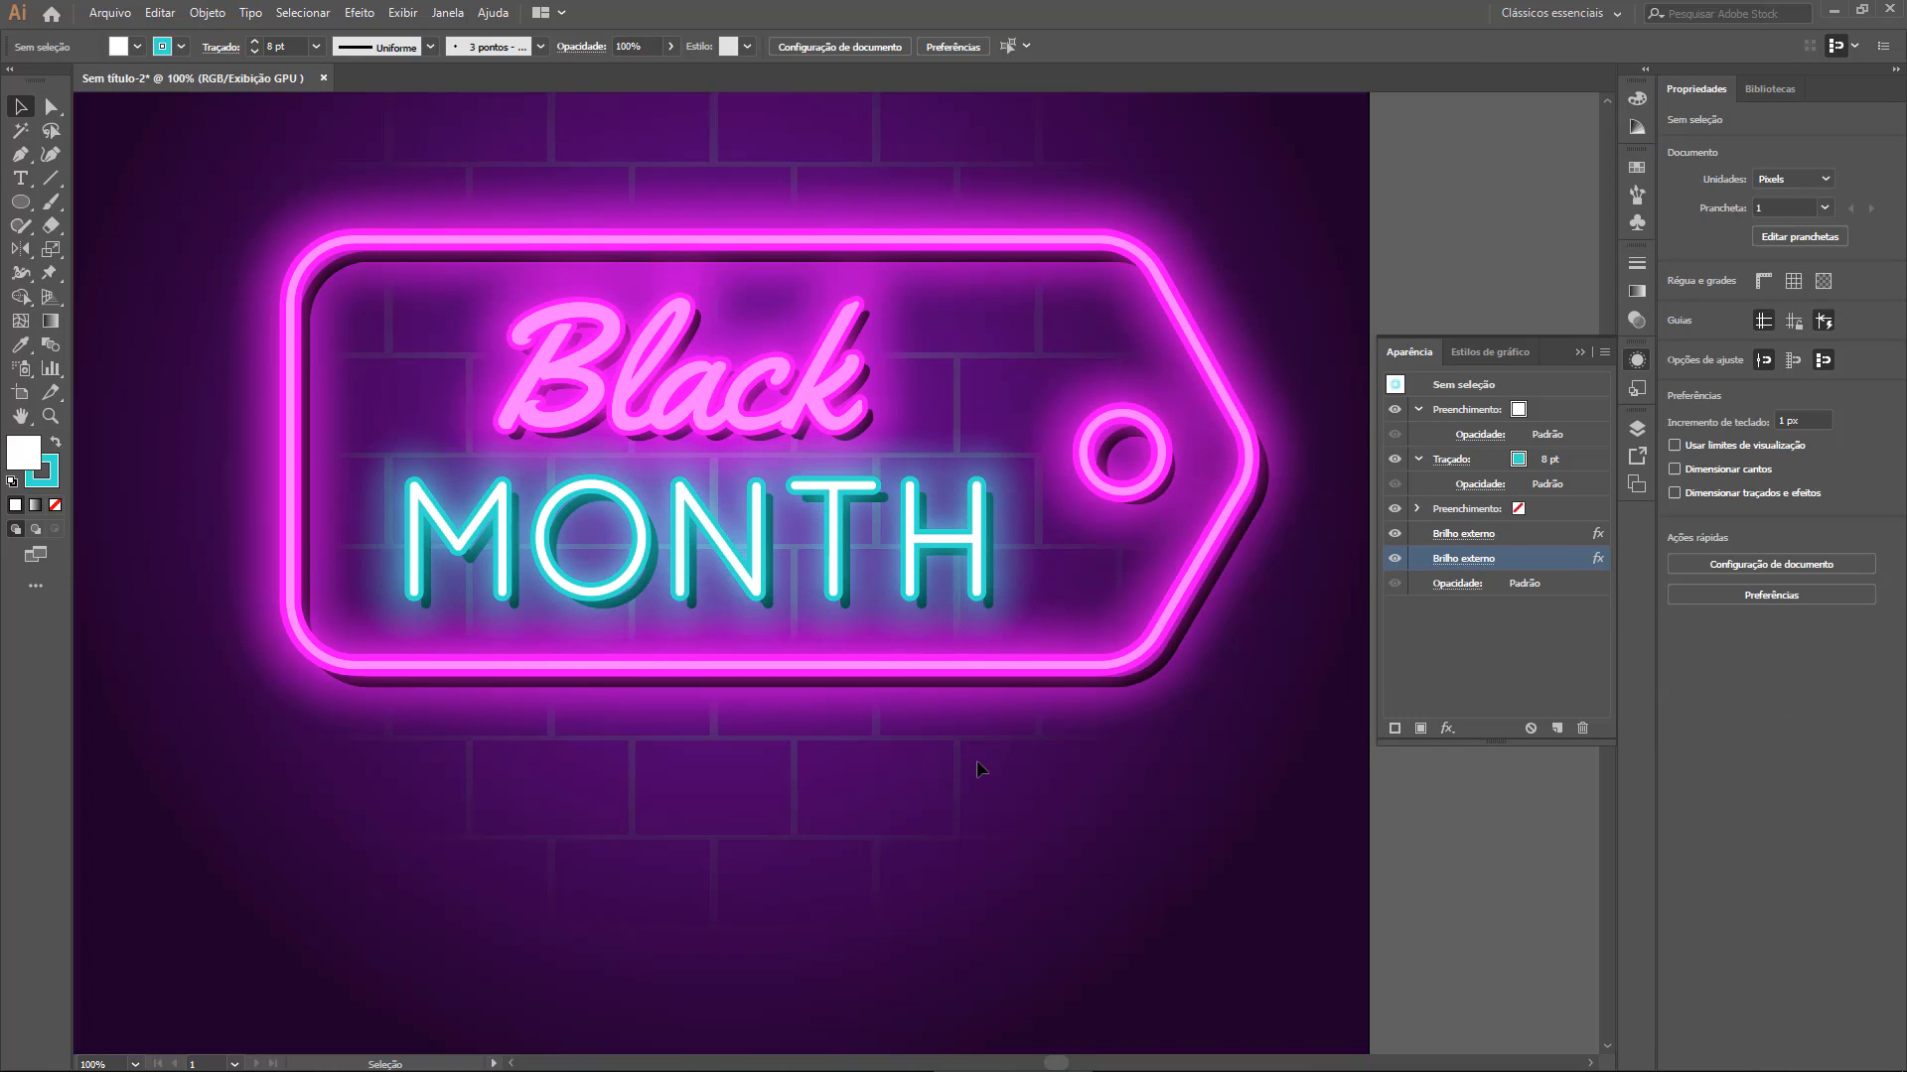
# Save the front MONTH text's turquoise neon appearance as a new graphic style, keeping the default name
pyautogui.hotkey('ctrl', '-')
pyautogui.hotkey('ctrl', '-')
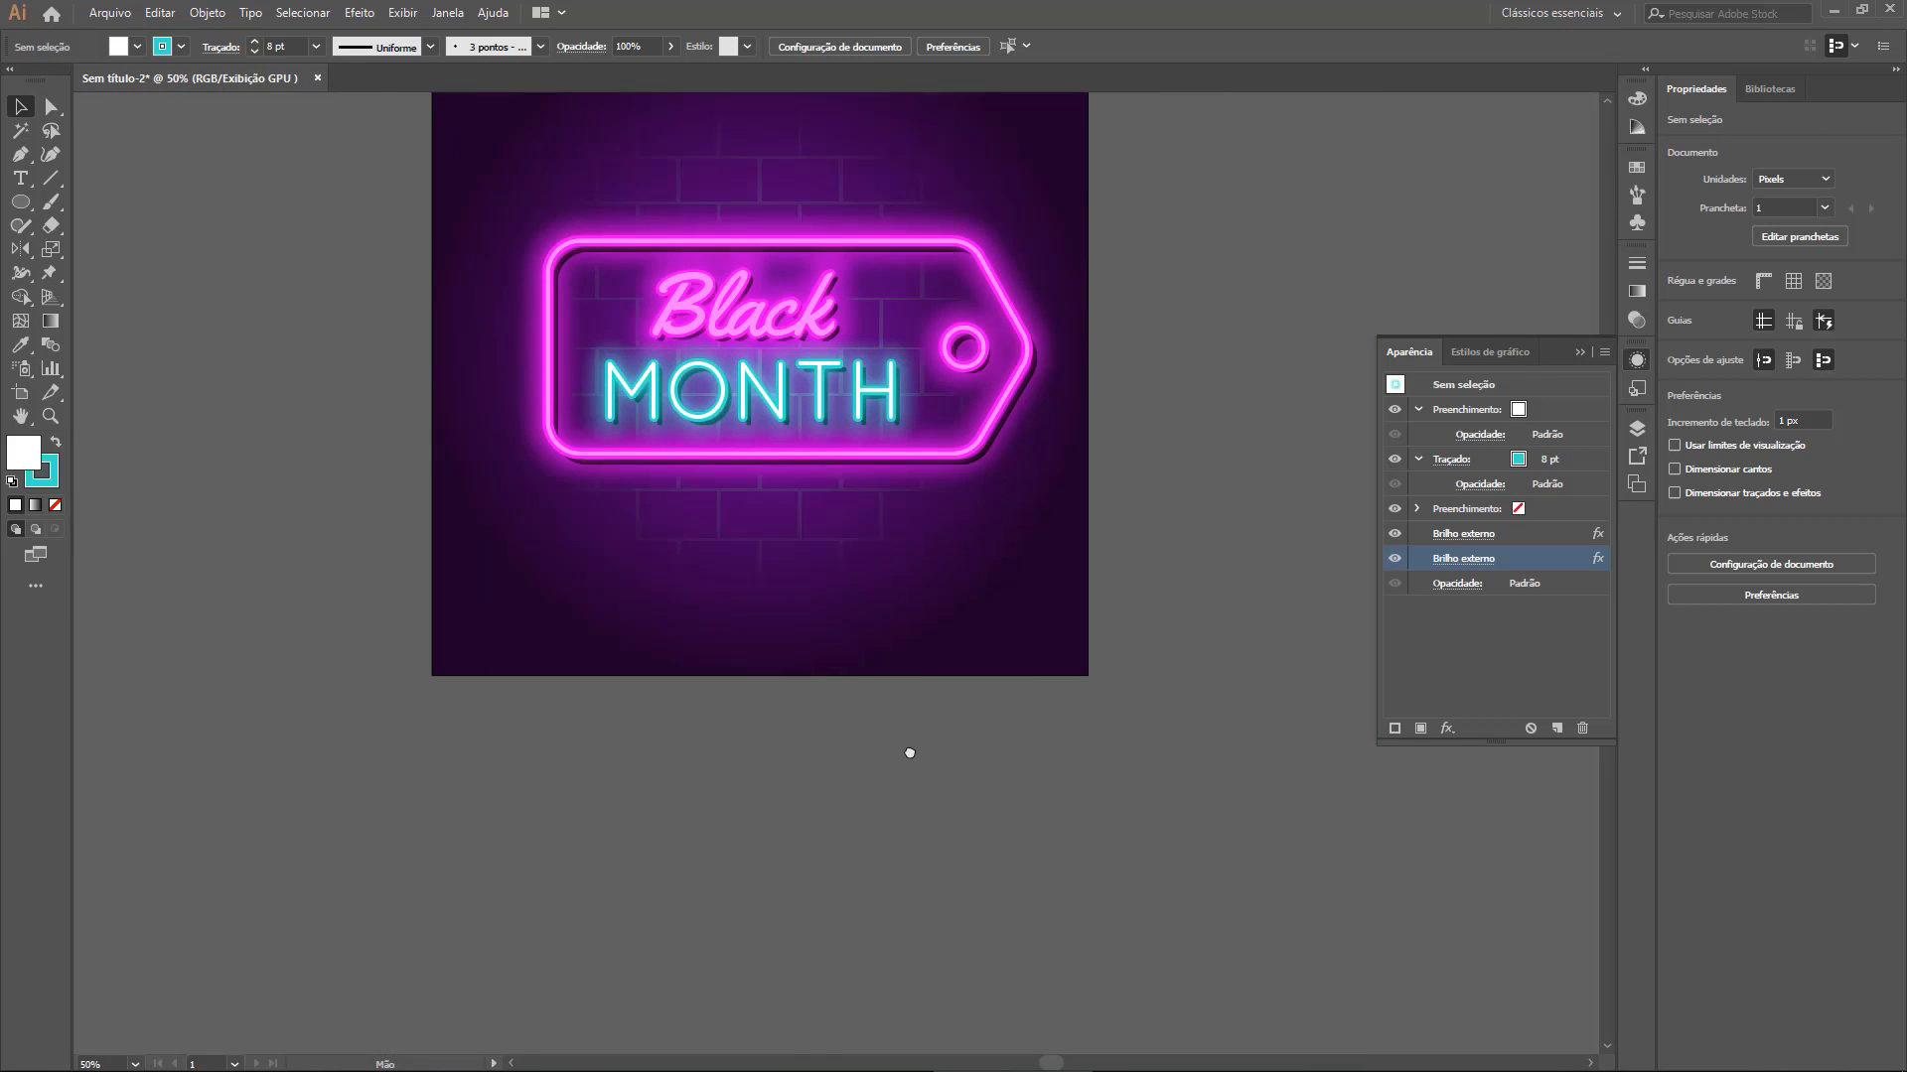
pyautogui.moveTo(910, 753); pyautogui.dragTo(850, 805)
pyautogui.hotkey('ctrl', '0')
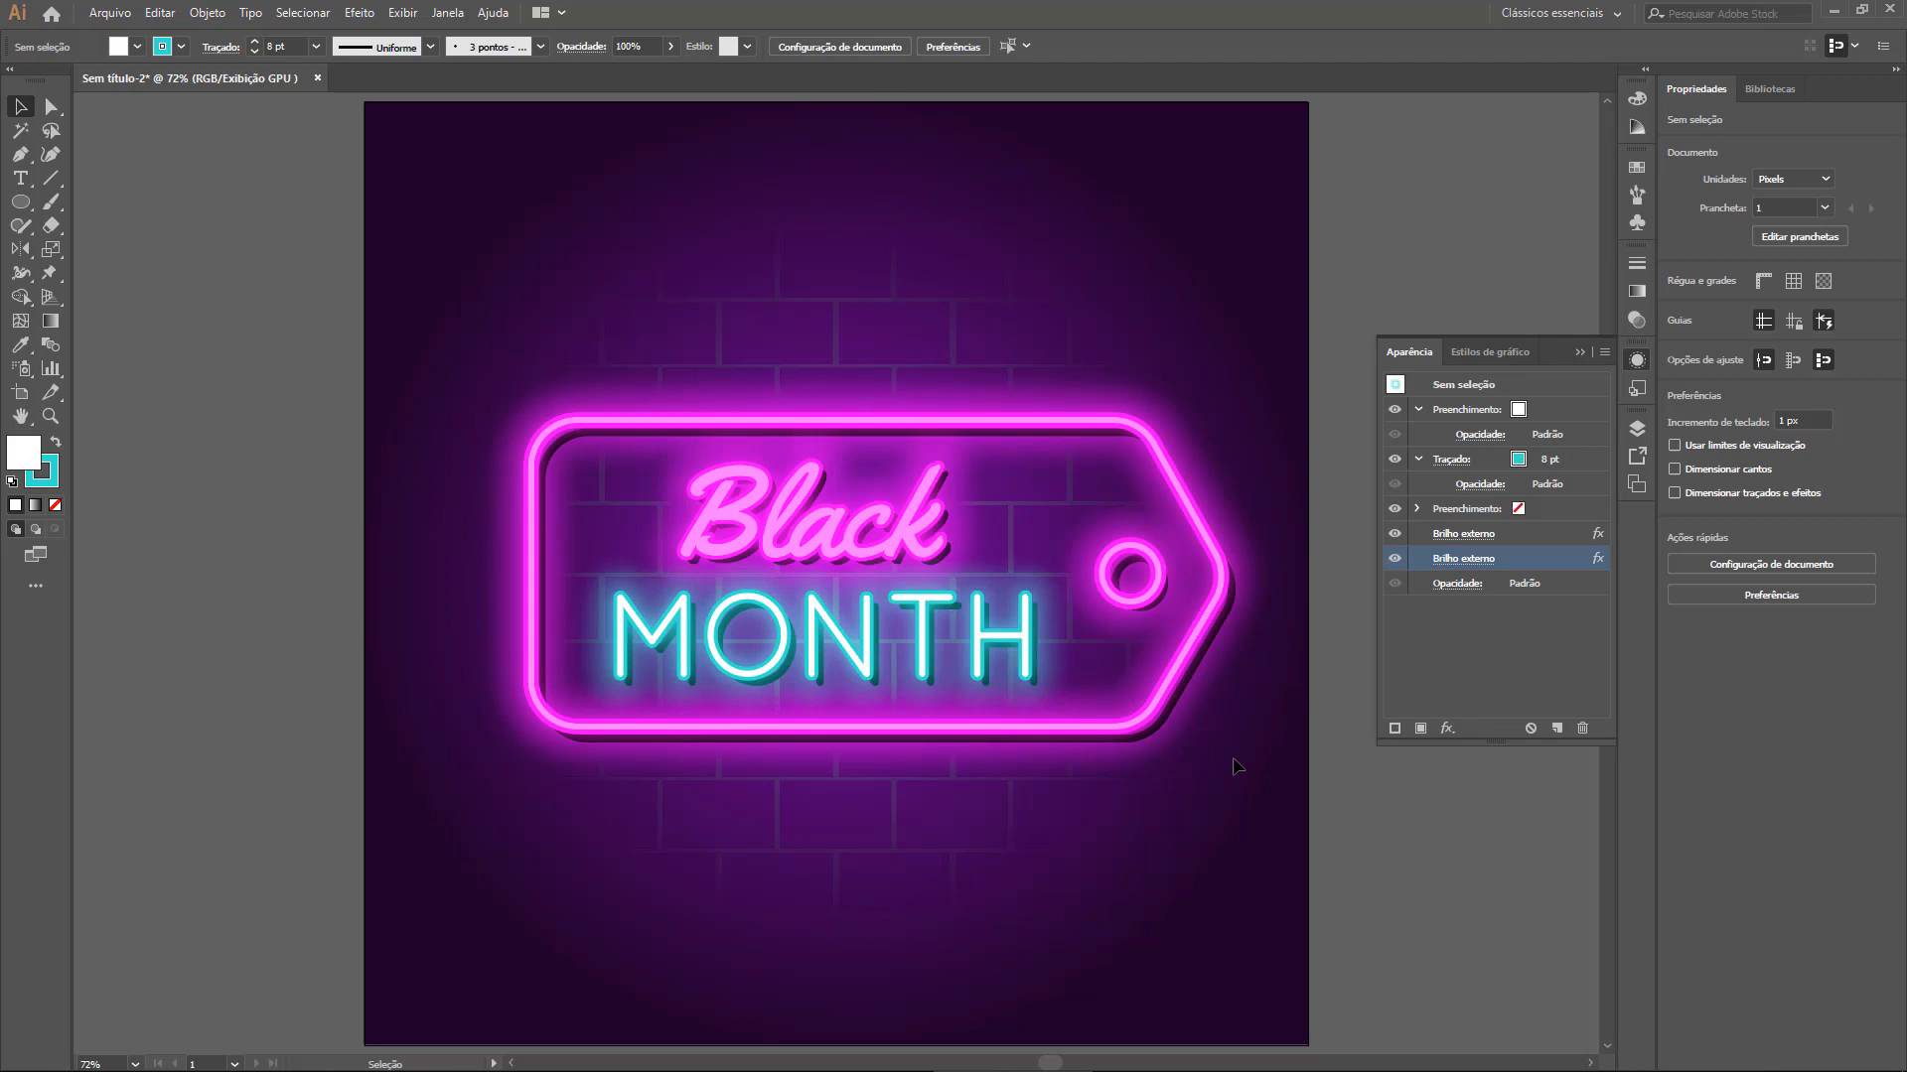
pyautogui.click(1580, 351)
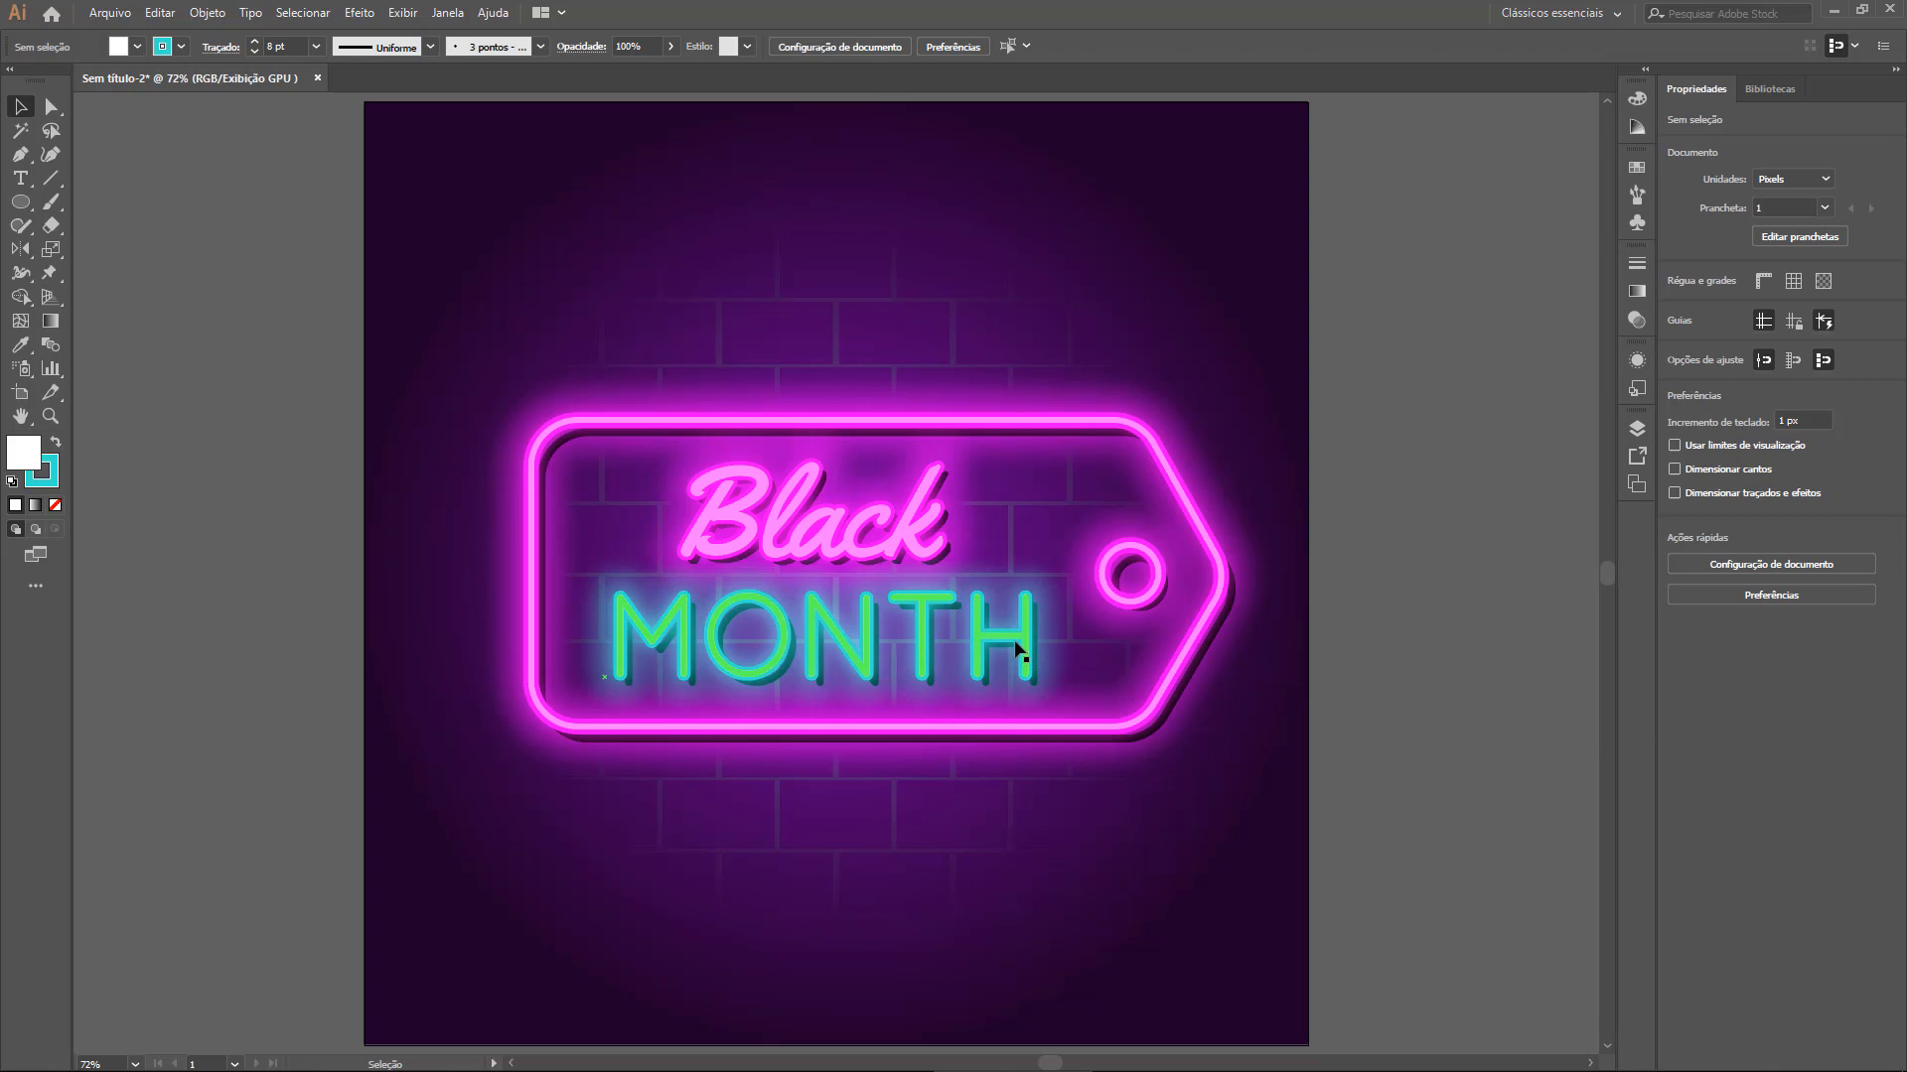
pyautogui.click(1020, 651)
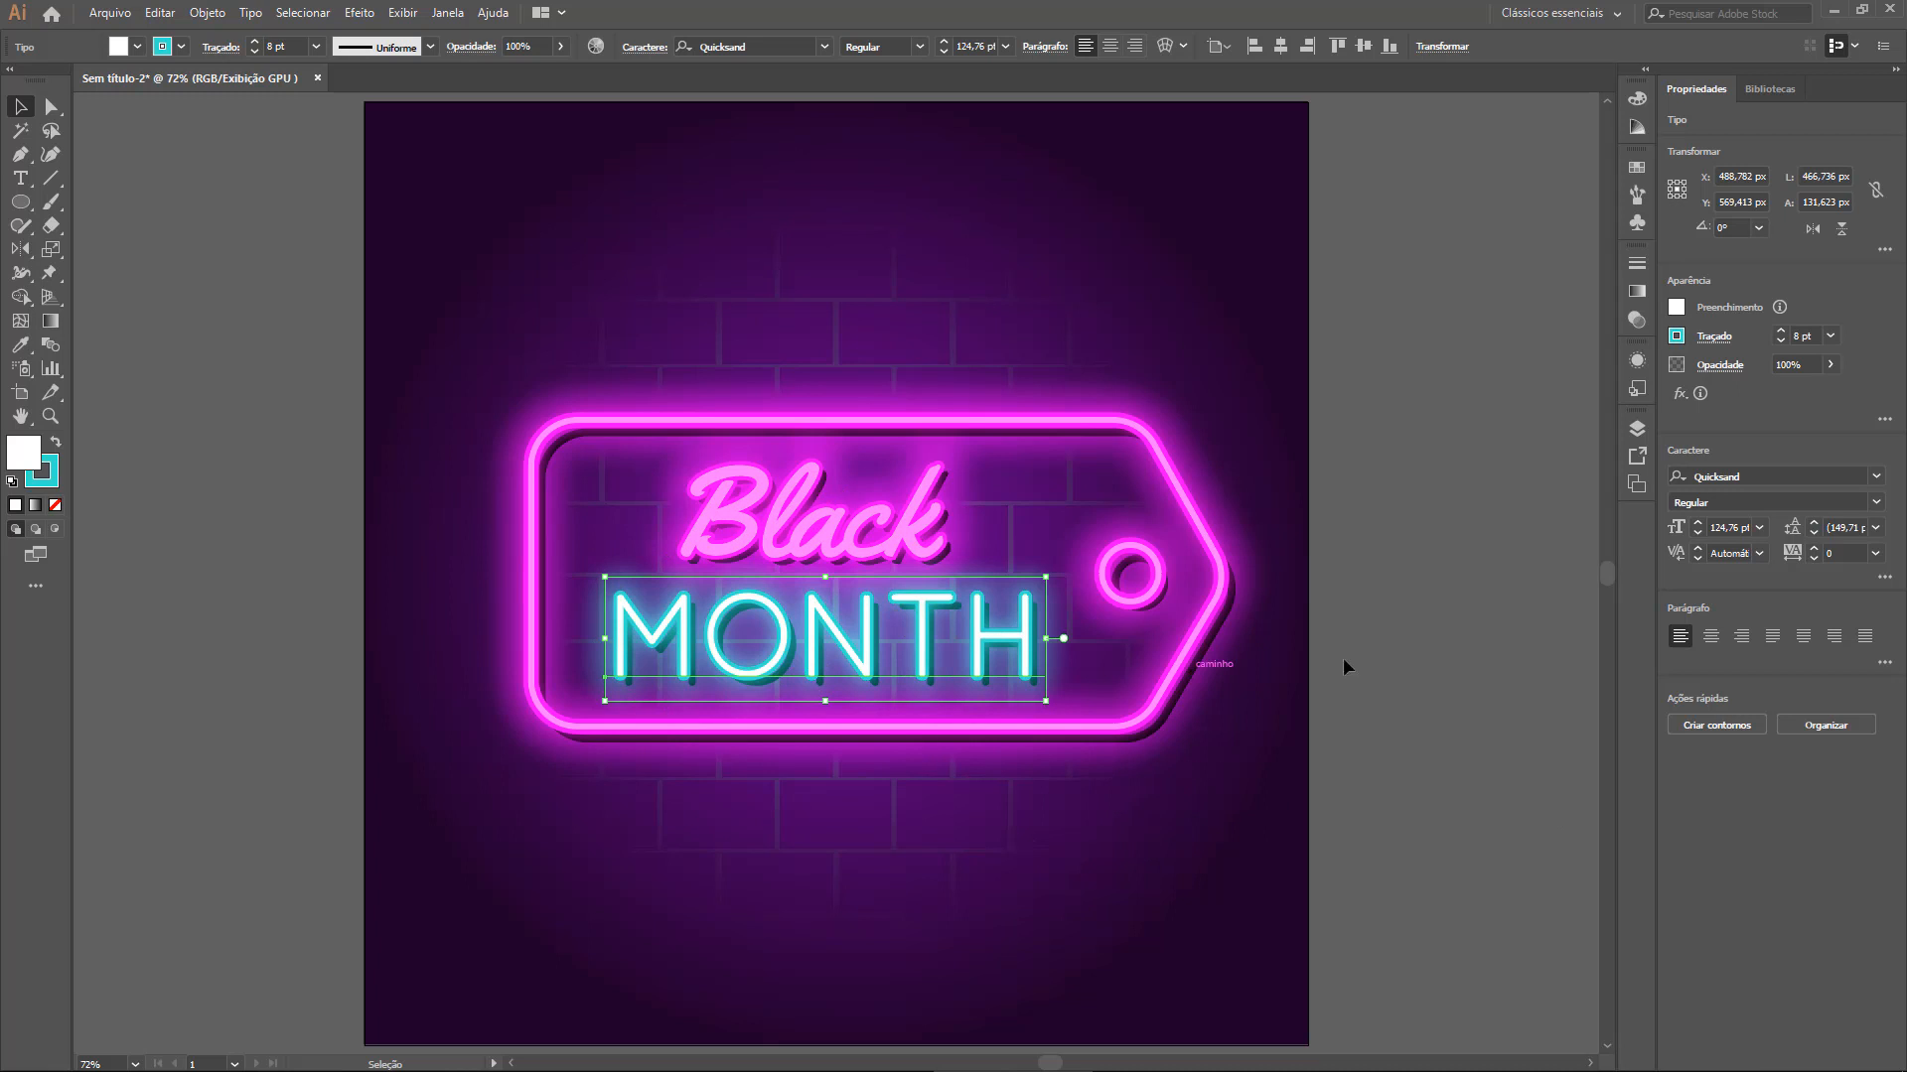
pyautogui.click(1637, 388)
pyautogui.moveTo(1004, 633); pyautogui.dragTo(1494, 433)
pyautogui.doubleClick(1497, 421)
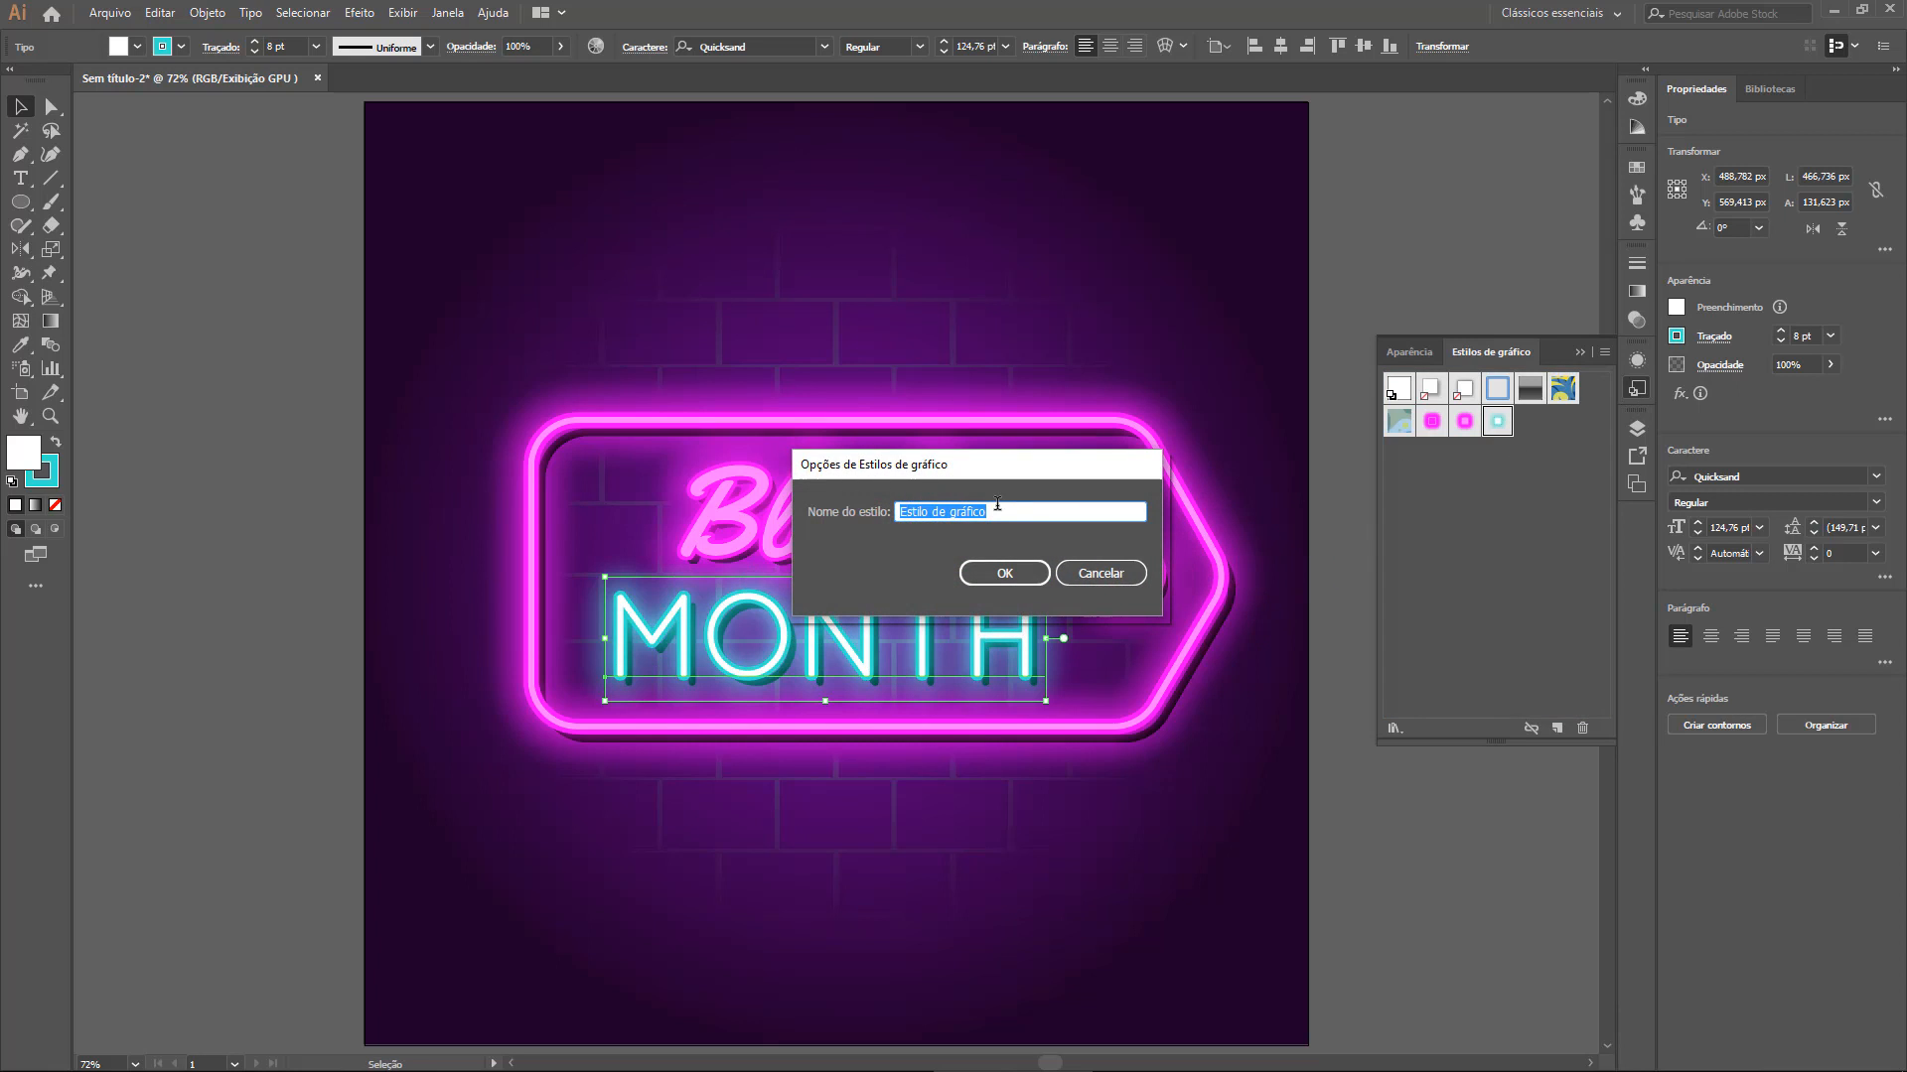
pyautogui.press('Return')
# Test the pink text style on MONTH, reapply the turquoise one, and rename the turquoise style with a name beginning "Neon Texto"
pyautogui.click(1463, 421)
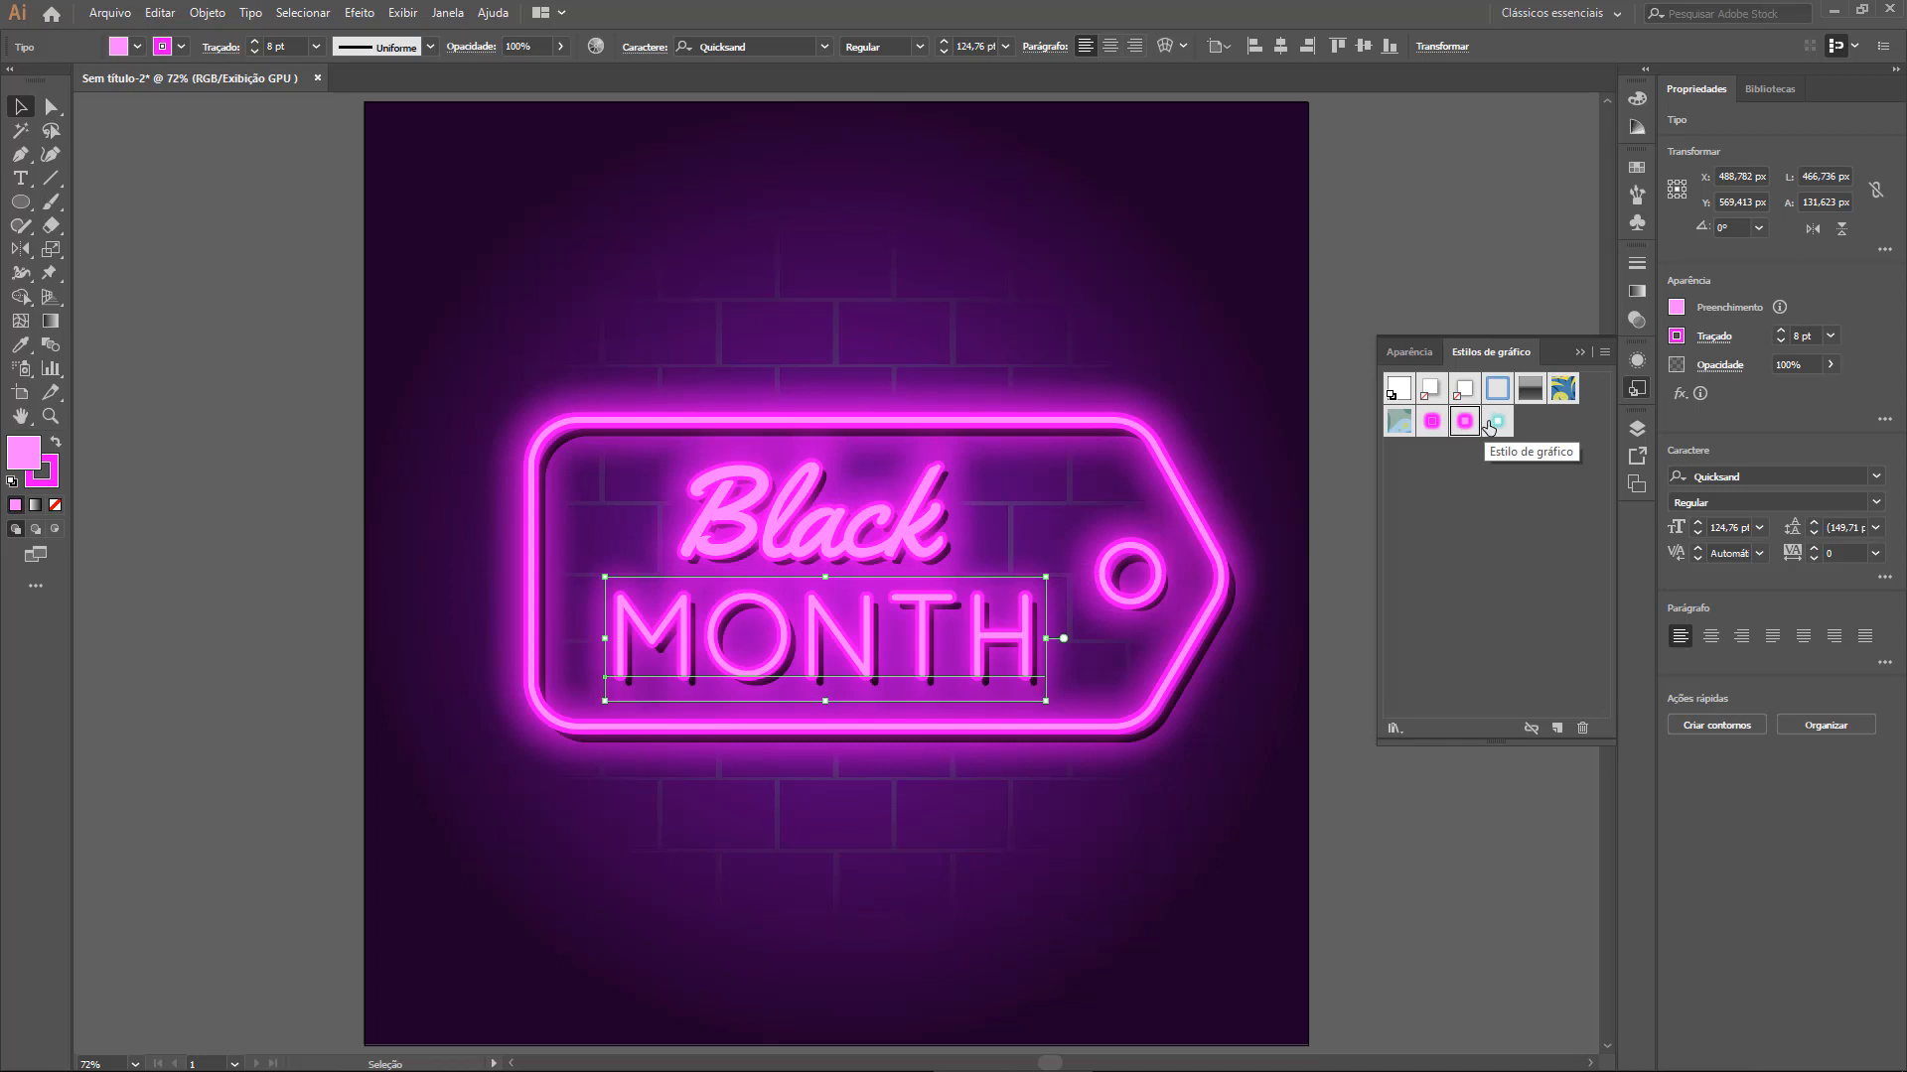
pyautogui.doubleClick(1497, 421)
pyautogui.write('n')
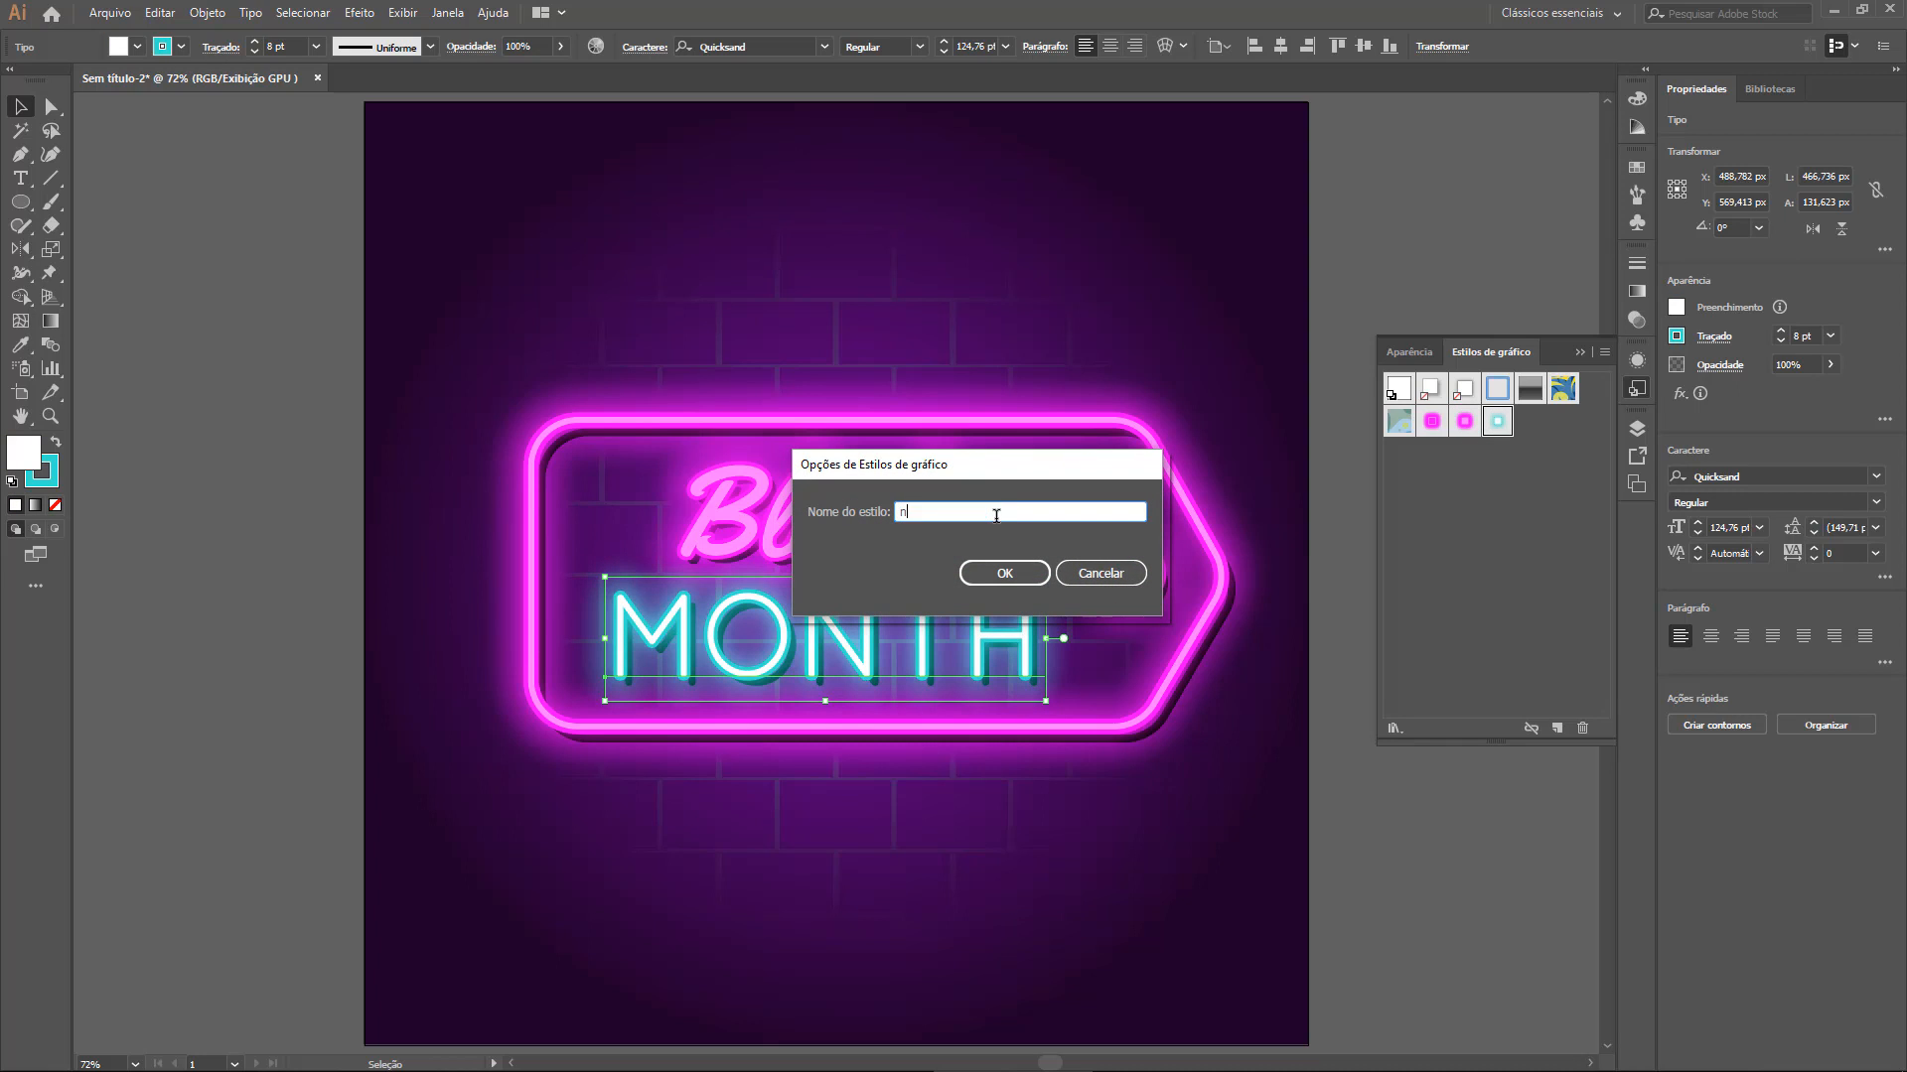
pyautogui.write('EON')
pyautogui.hotkey('ctrl', 'a')
pyautogui.write('Neon Texto Azul')
pyautogui.doubleClick(996, 514)
pyautogui.write('V')
pyautogui.press('Return')
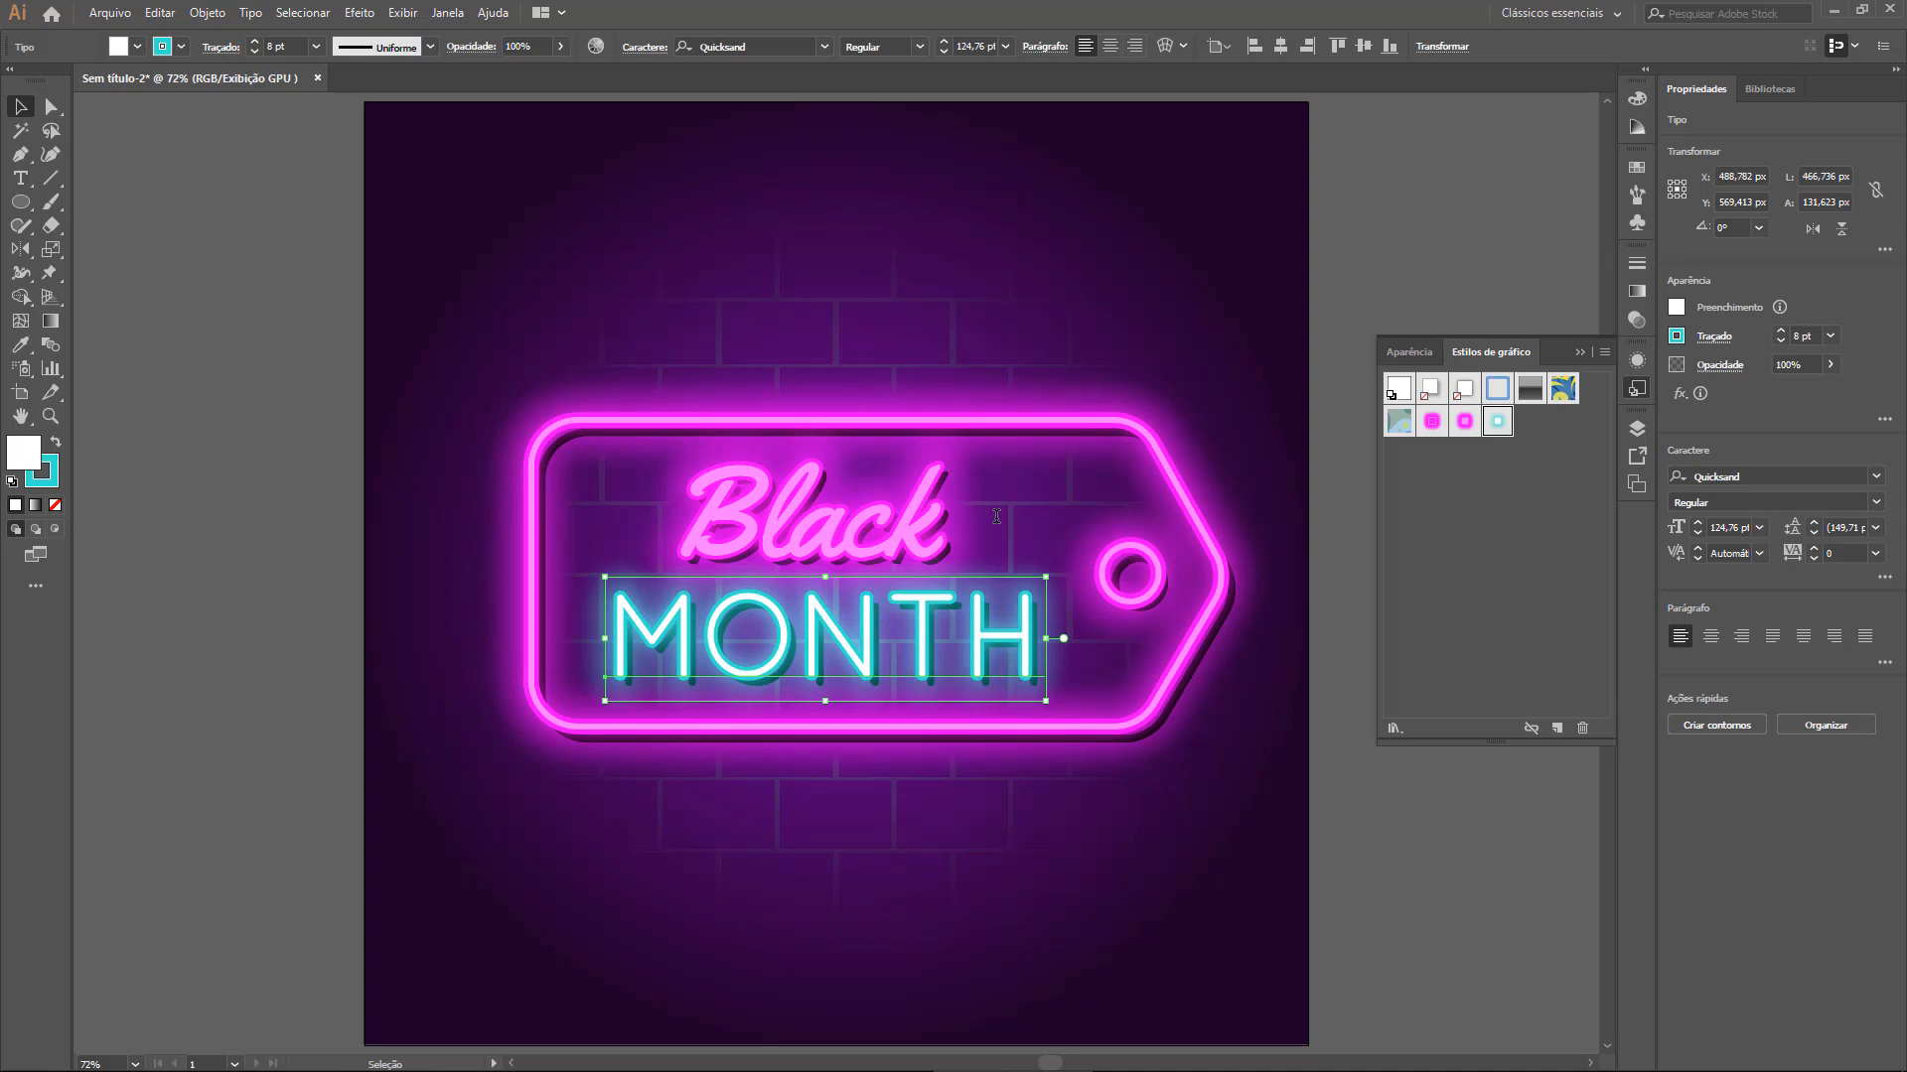
pyautogui.click(1390, 223)
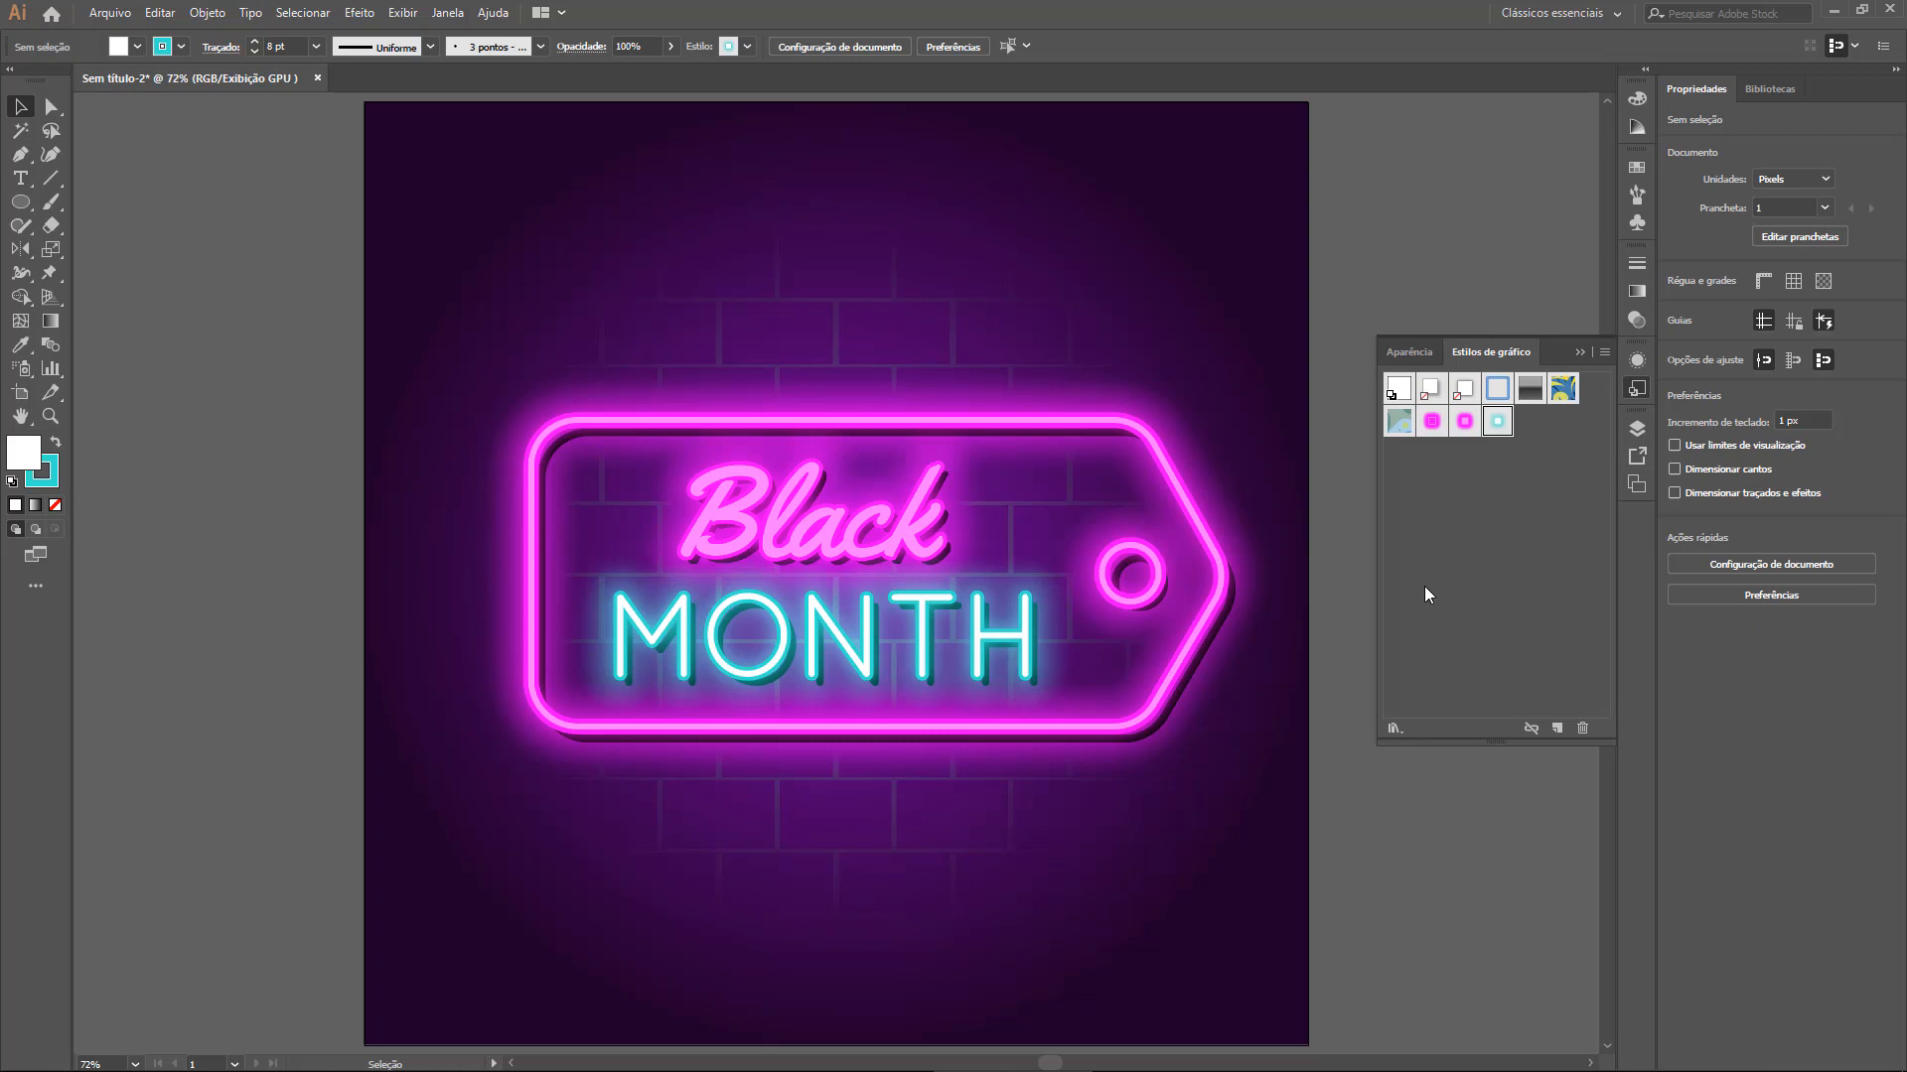
# Draw a 184 px circle below the arrow sign and apply the magenta neon outline graphic style to it
pyautogui.moveTo(1068, 682); pyautogui.dragTo(1078, 599)
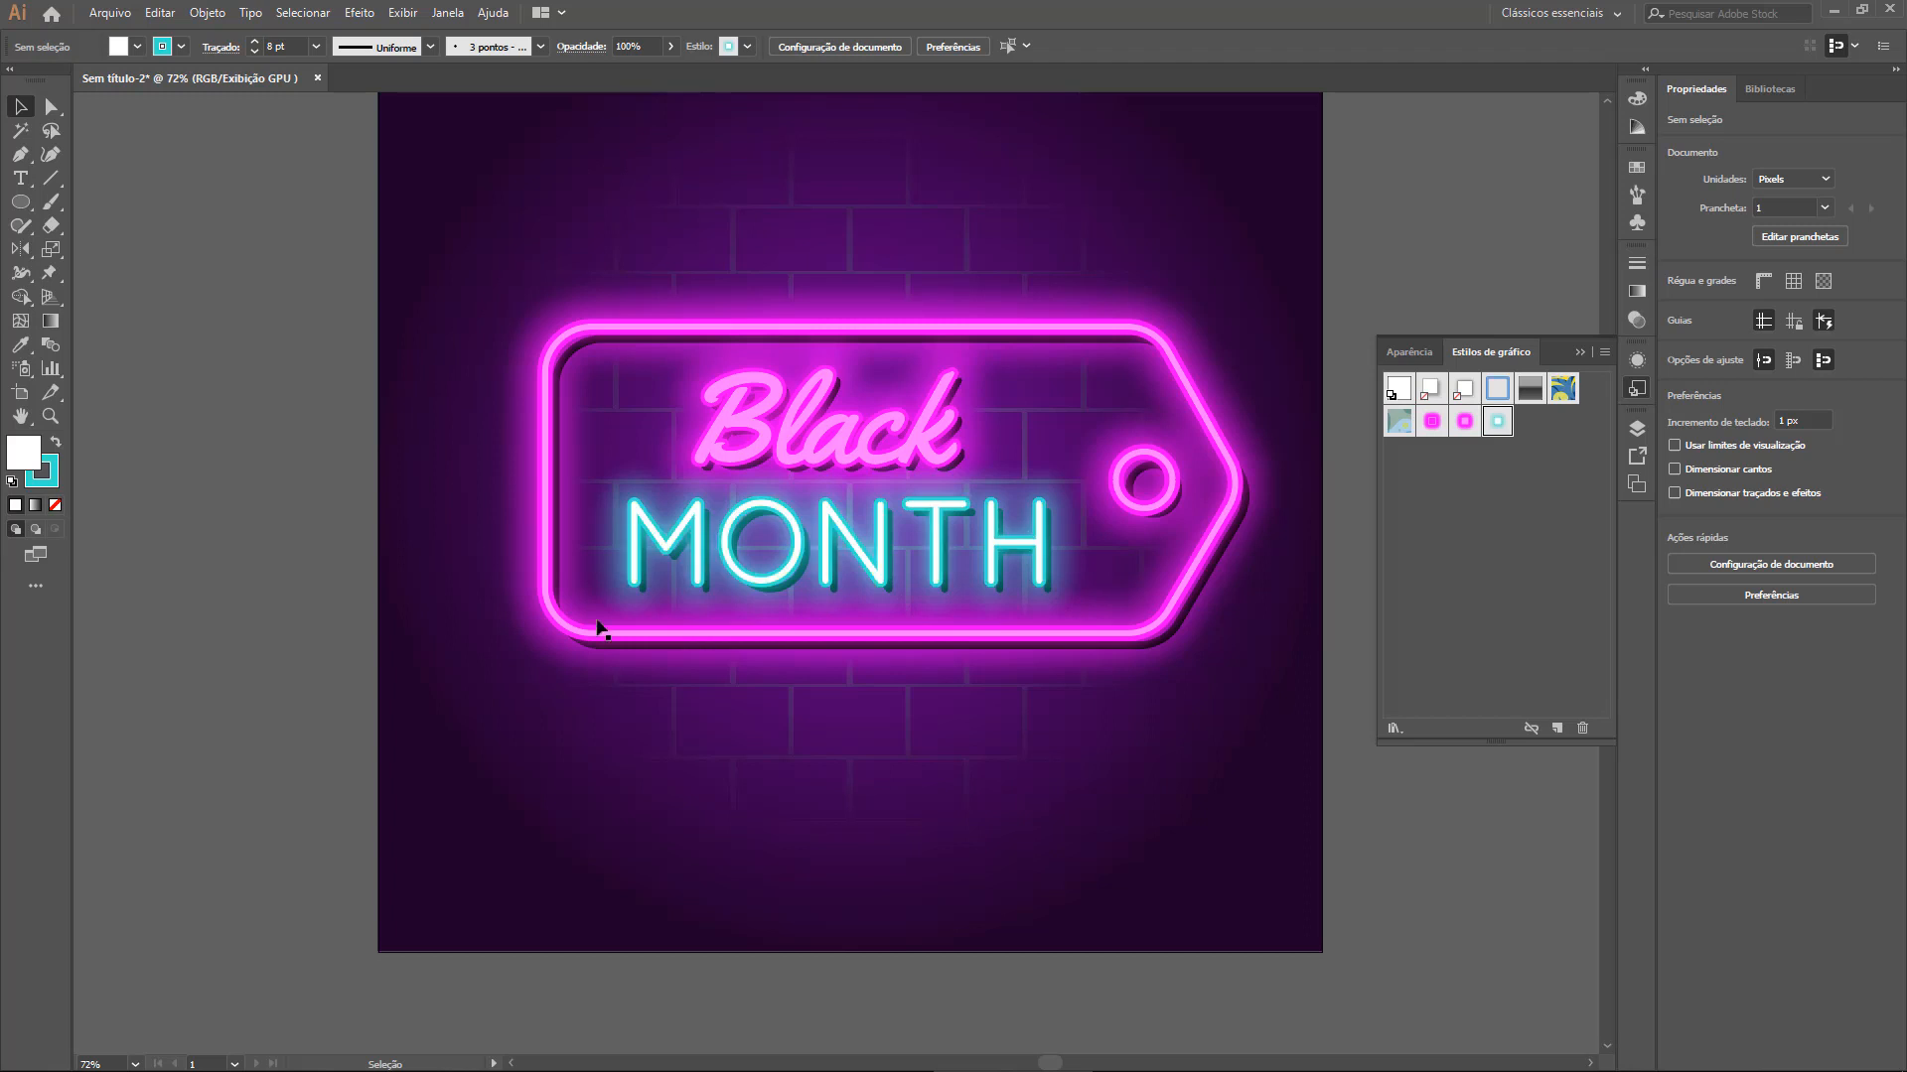
pyautogui.click(20, 201)
pyautogui.moveTo(829, 840)
pyautogui.mouseDown()
pyautogui.moveTo(870, 852)
pyautogui.moveTo(915, 927)
pyautogui.mouseUp()
pyautogui.click(1431, 421)
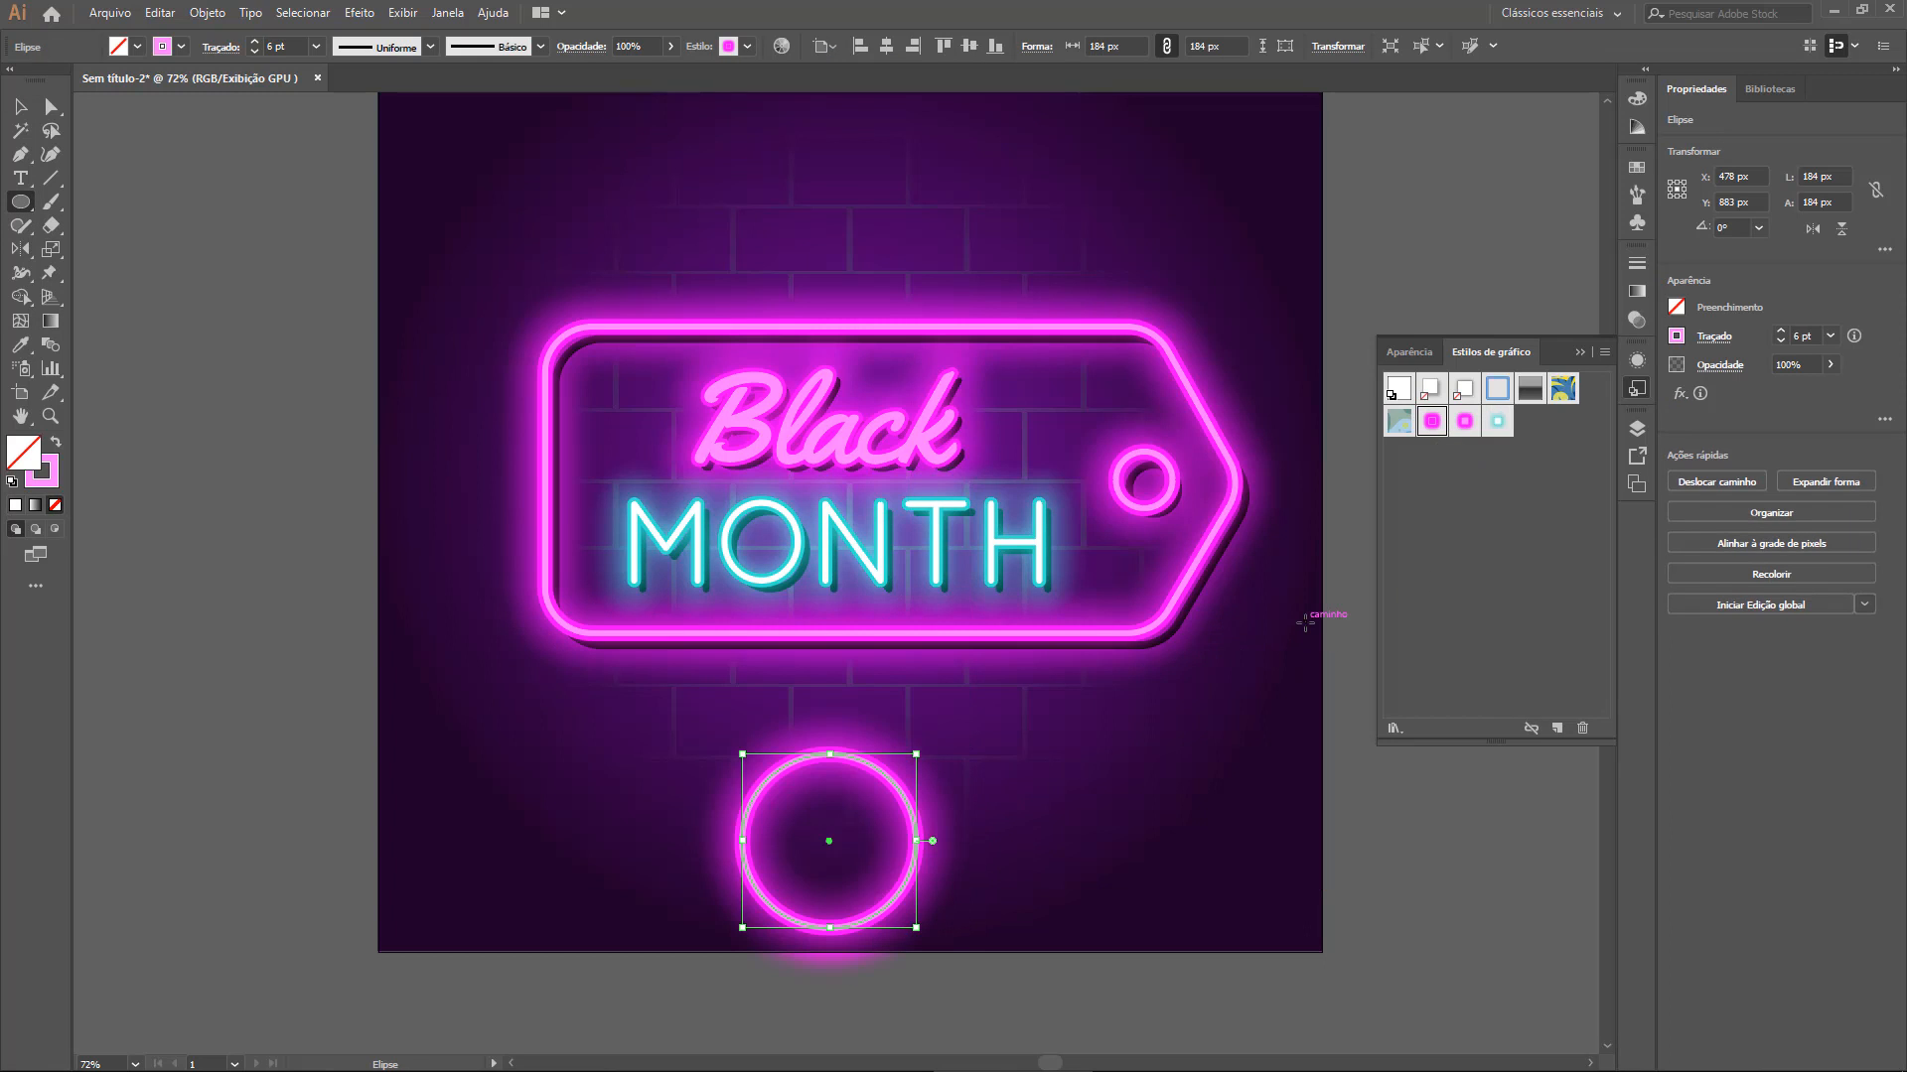
pyautogui.press('v')
pyautogui.click(1453, 926)
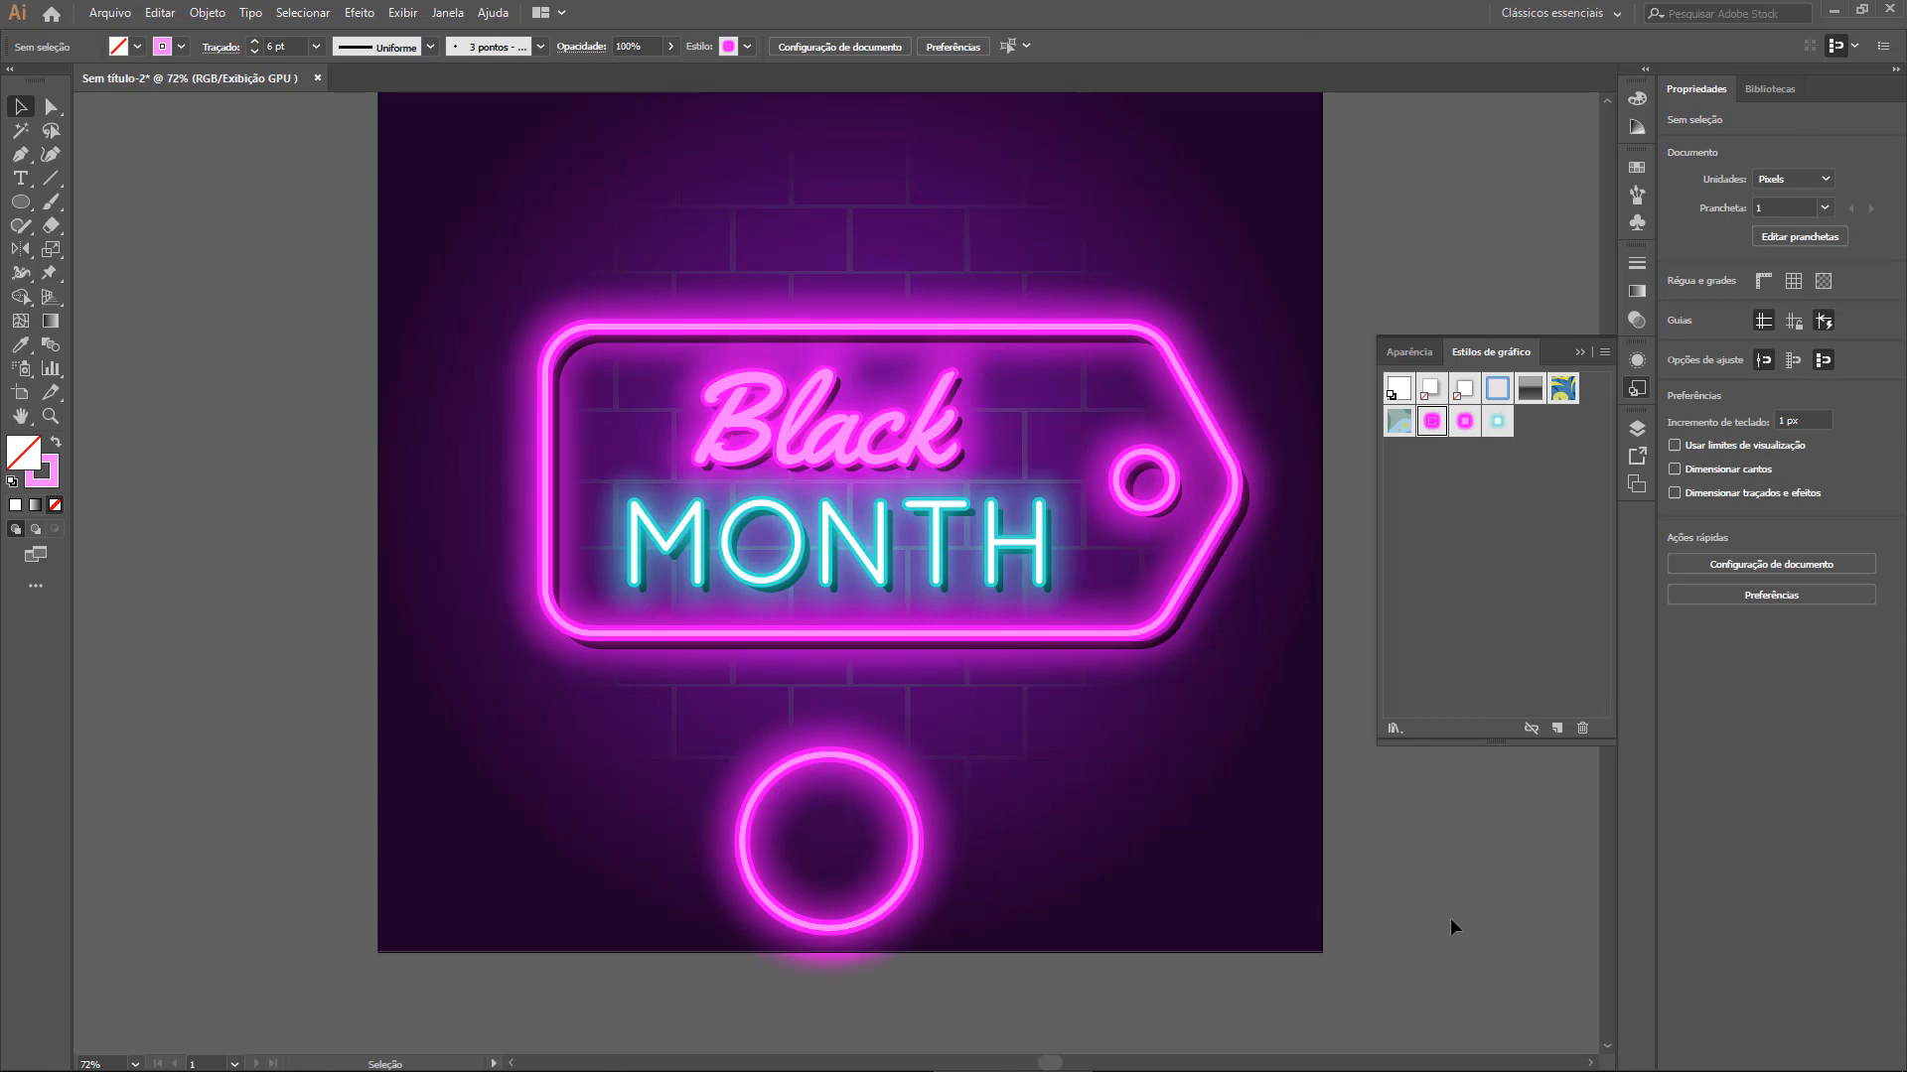
# Delete the neon test circle below the arrow sign
pyautogui.click(914, 821)
pyautogui.press('Delete')
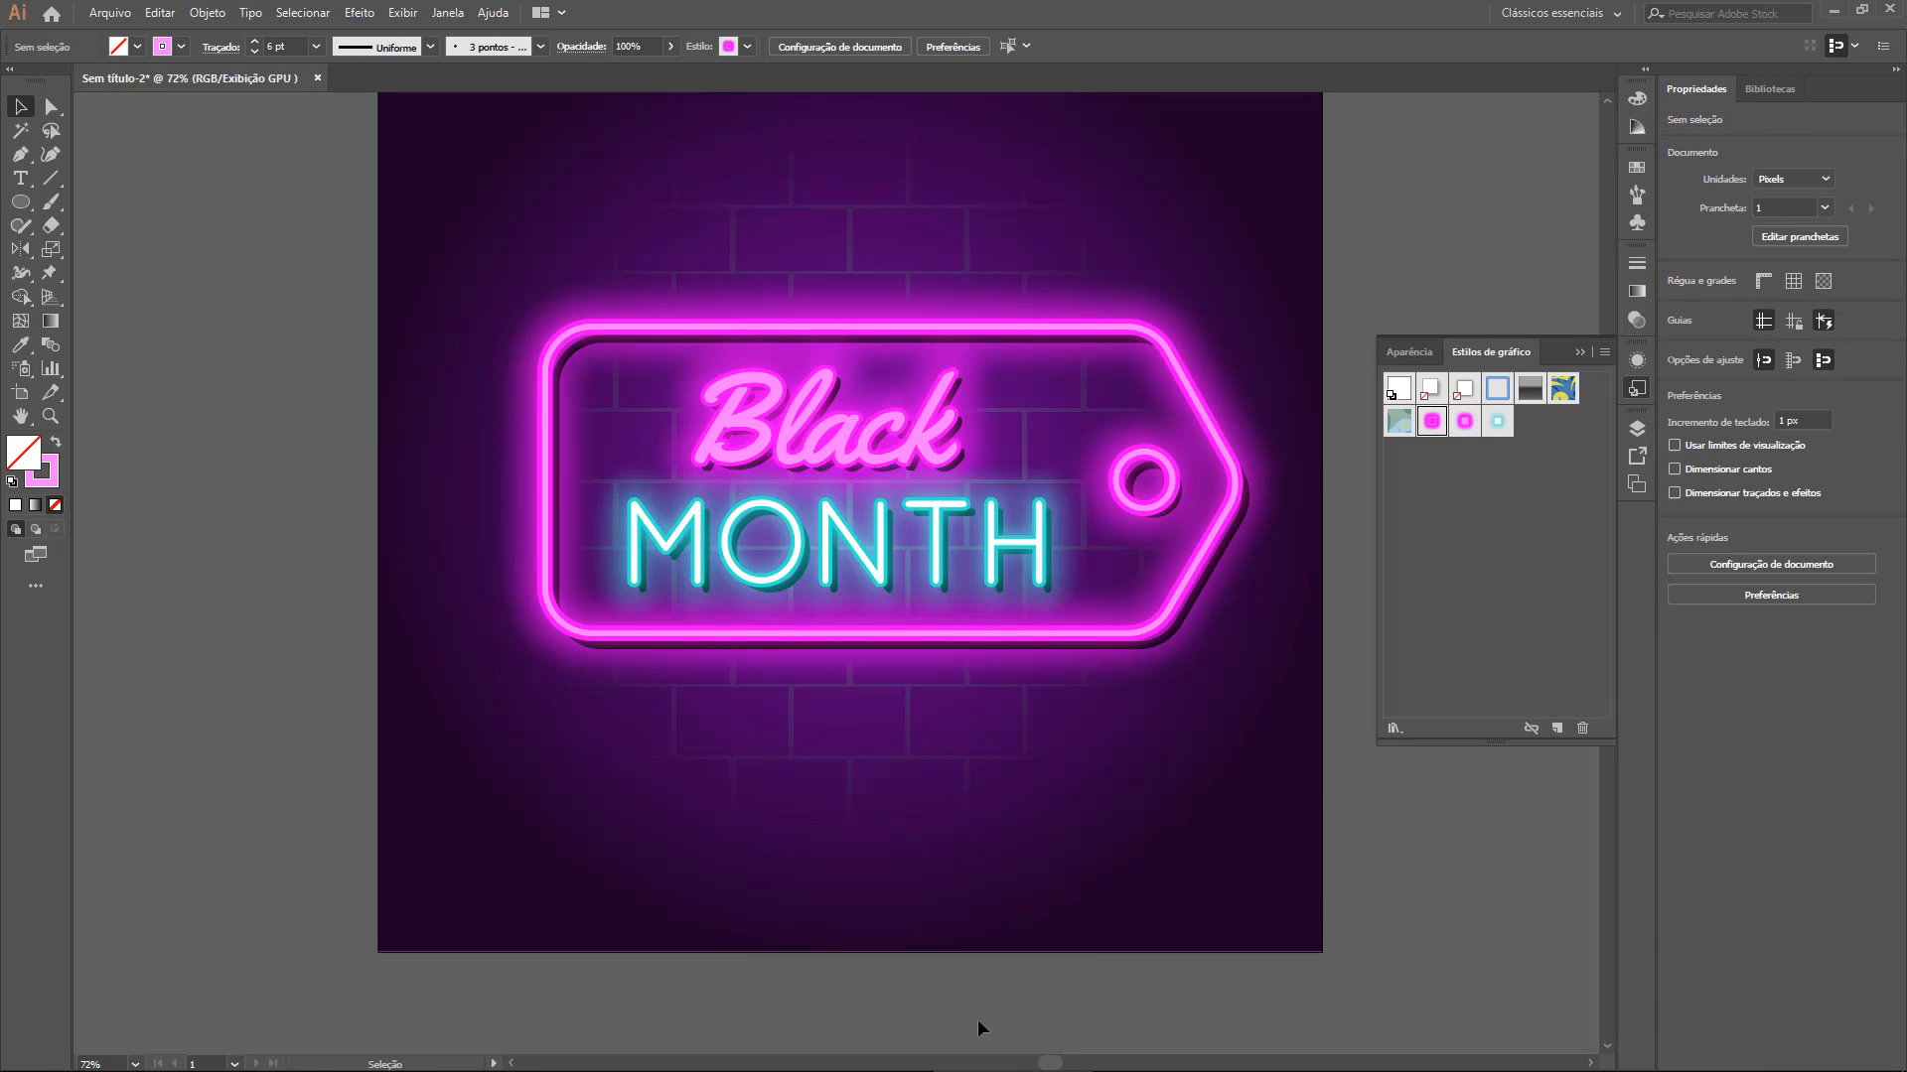
# Switch to the suitecriativa.com page in Opera, examine the badge on the Black Month banner, and return to Illustrator
pyautogui.hotkey('alt', 'Tab')
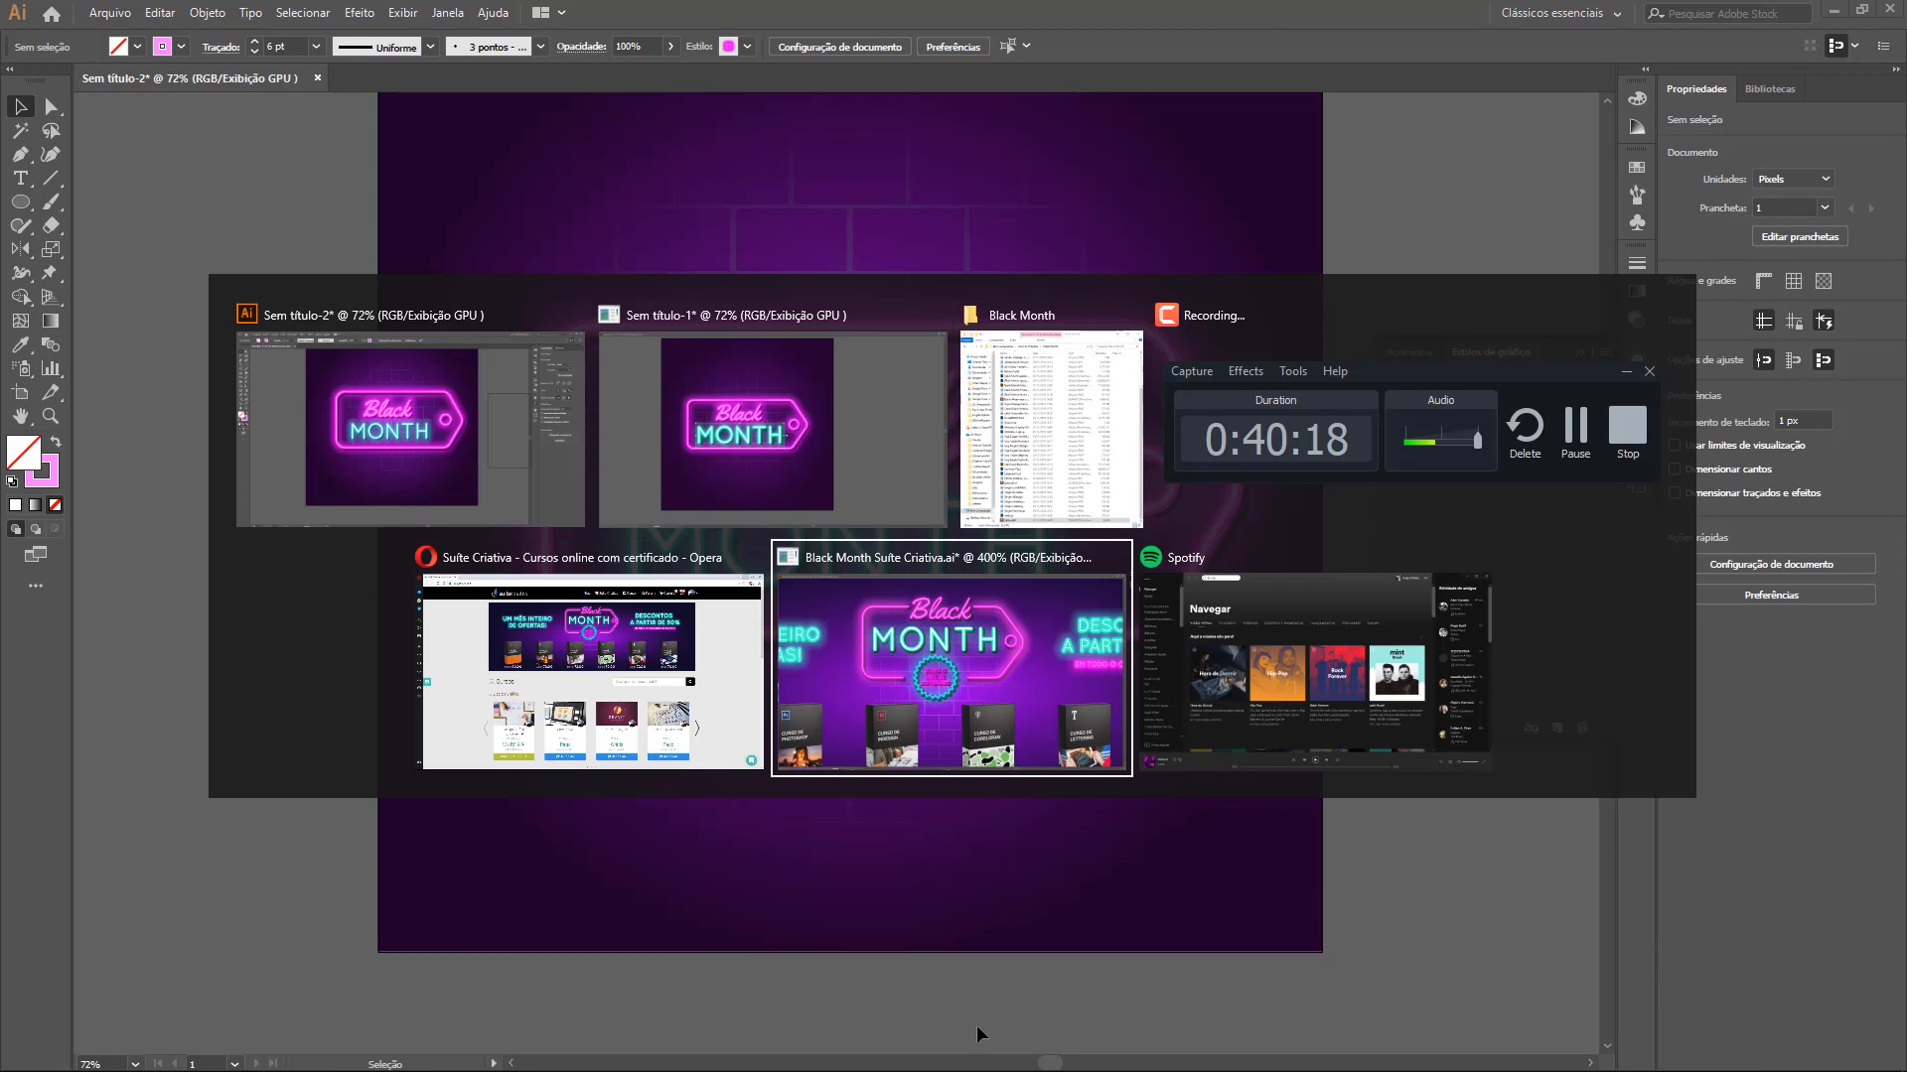
pyautogui.hotkey('alt', 'Tab')
pyautogui.hotkey('alt', 'Tab')
pyautogui.hotkey('alt', 'Tab')
pyautogui.hotkey('alt', 'Tab')
pyautogui.hotkey('alt', 'Tab')
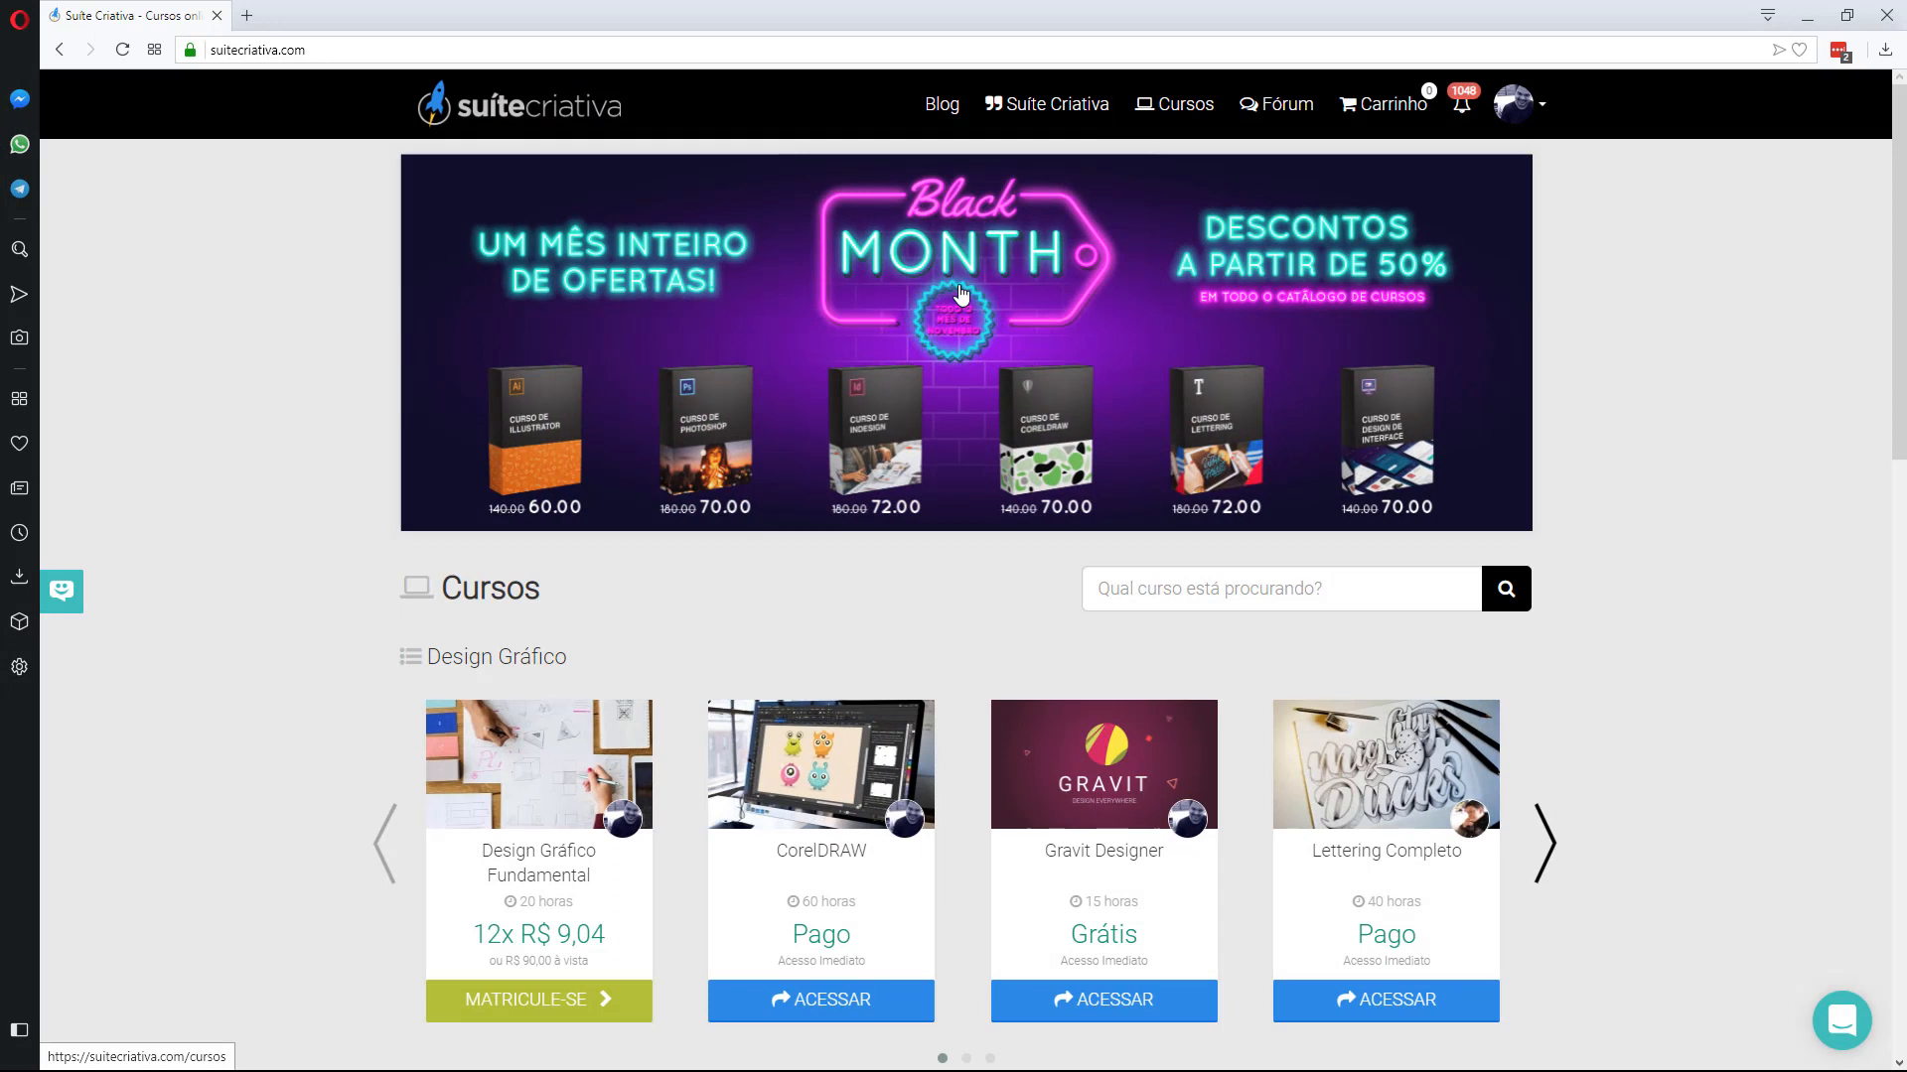
pyautogui.click(1805, 20)
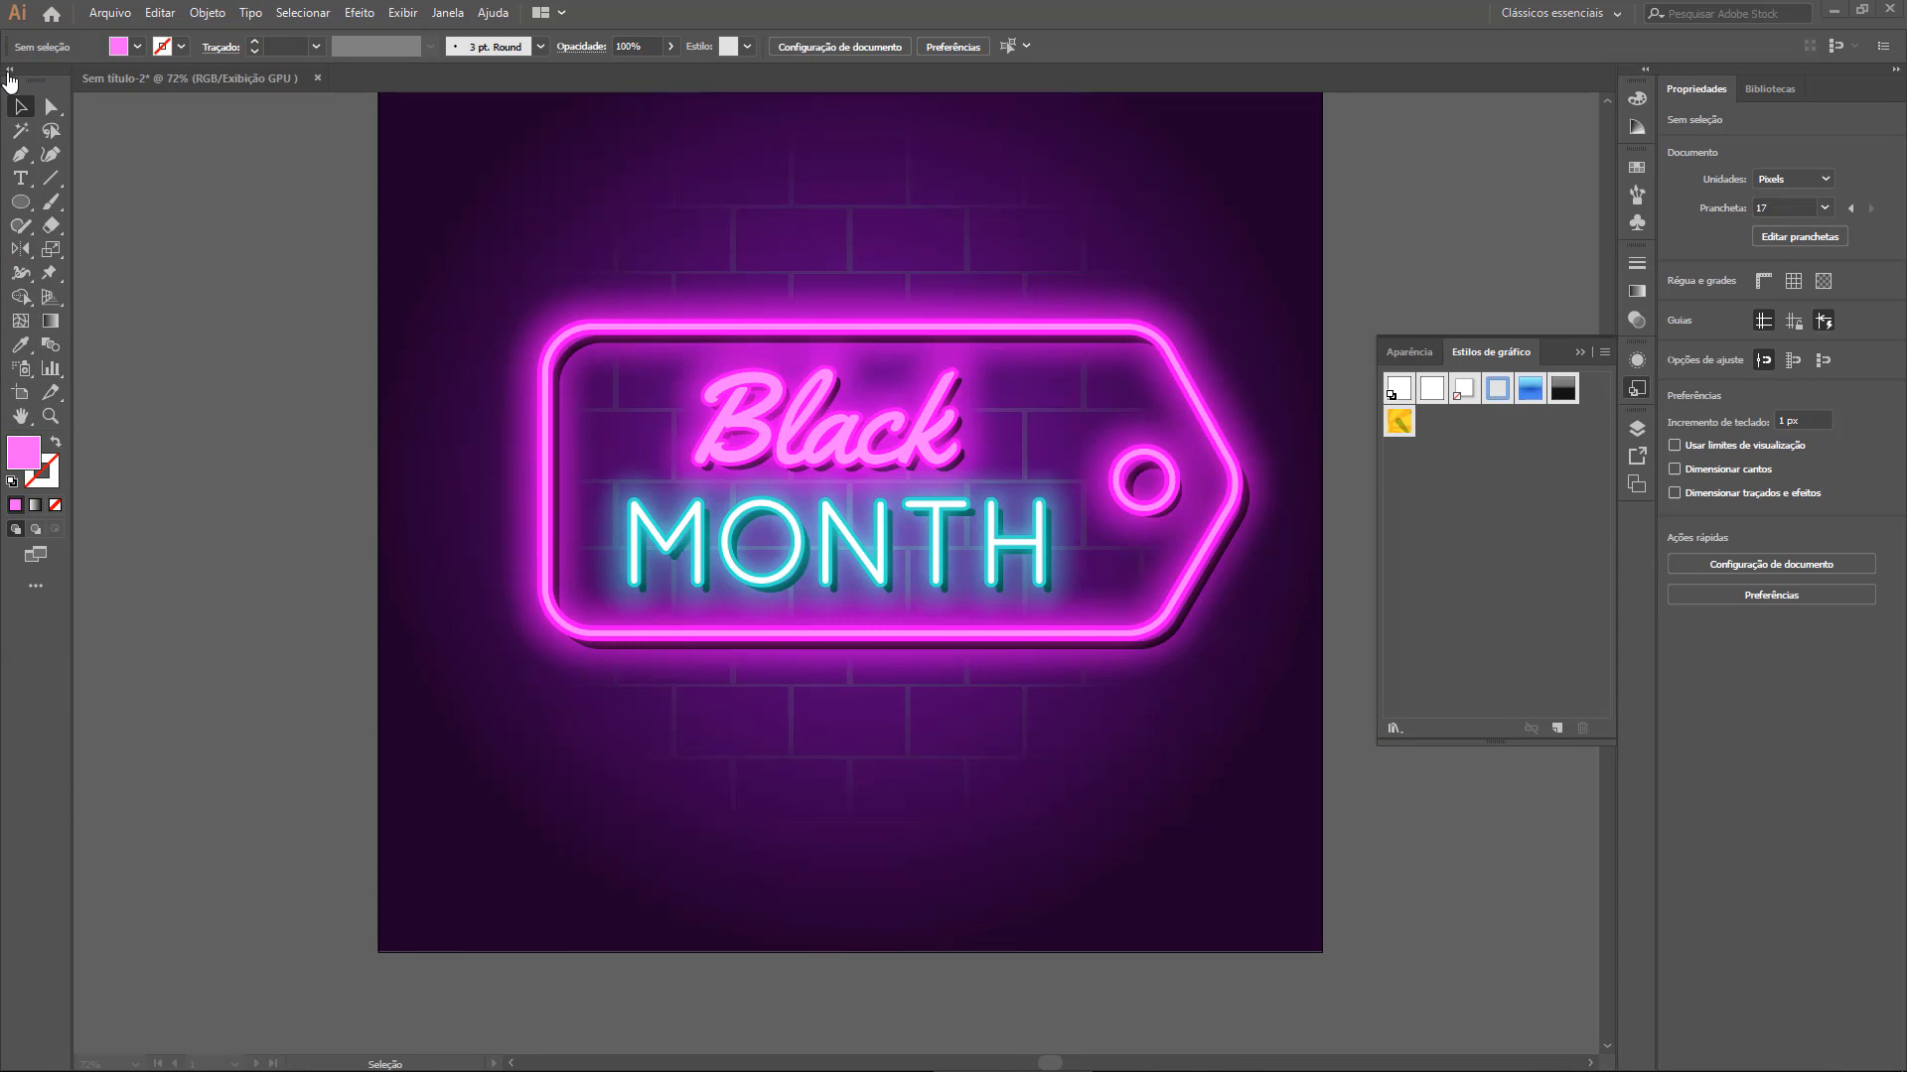
# Draw a many-pointed starburst about 333 px wide below the arrow sign with the Star tool
pyautogui.click(9, 70)
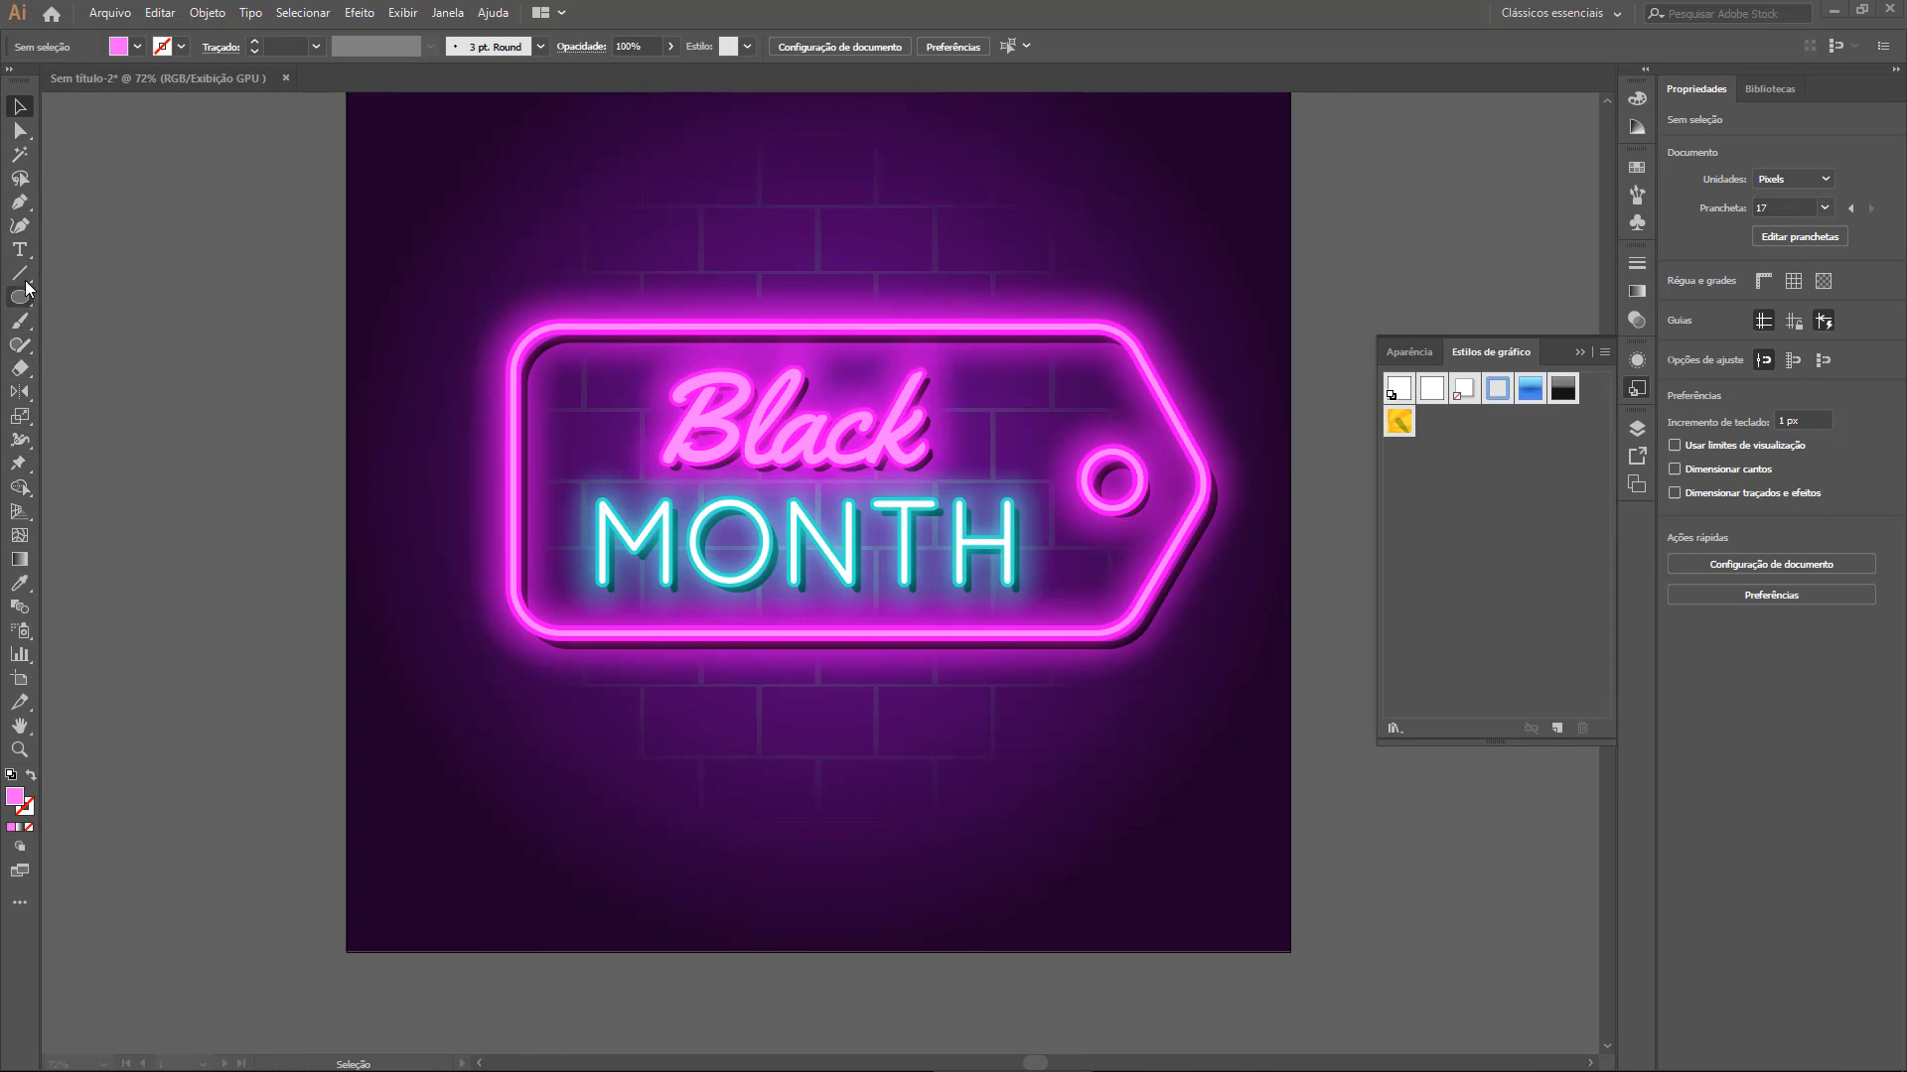
pyautogui.moveTo(27, 287); pyautogui.dragTo(113, 392)
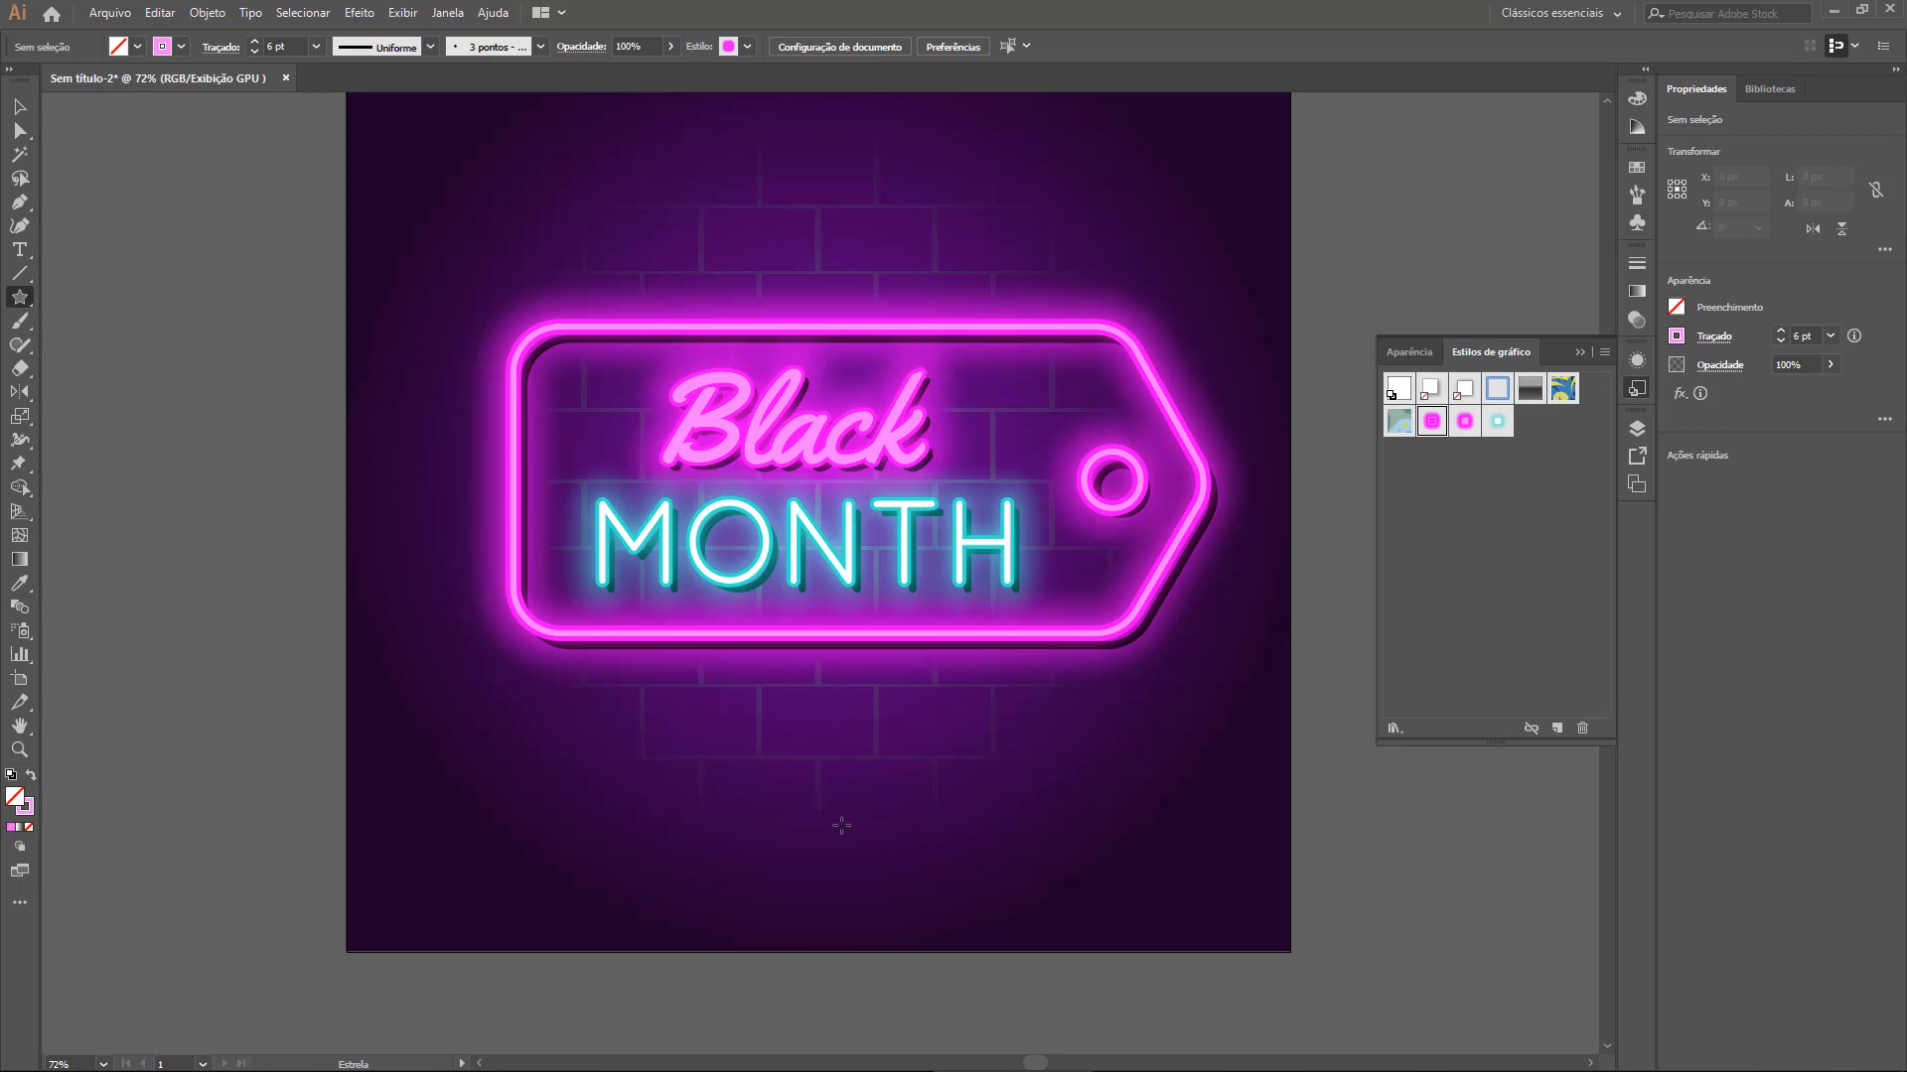
pyautogui.moveTo(833, 835)
pyautogui.mouseDown()
pyautogui.moveTo(933, 695)
pyautogui.moveTo(923, 747)
pyautogui.moveTo(905, 725)
pyautogui.moveTo(976, 764)
pyautogui.moveTo(874, 677)
pyautogui.moveTo(866, 715)
pyautogui.moveTo(826, 745)
pyautogui.moveTo(741, 639)
pyautogui.moveTo(983, 635)
pyautogui.moveTo(1018, 700)
pyautogui.moveTo(901, 739)
pyautogui.mouseUp()
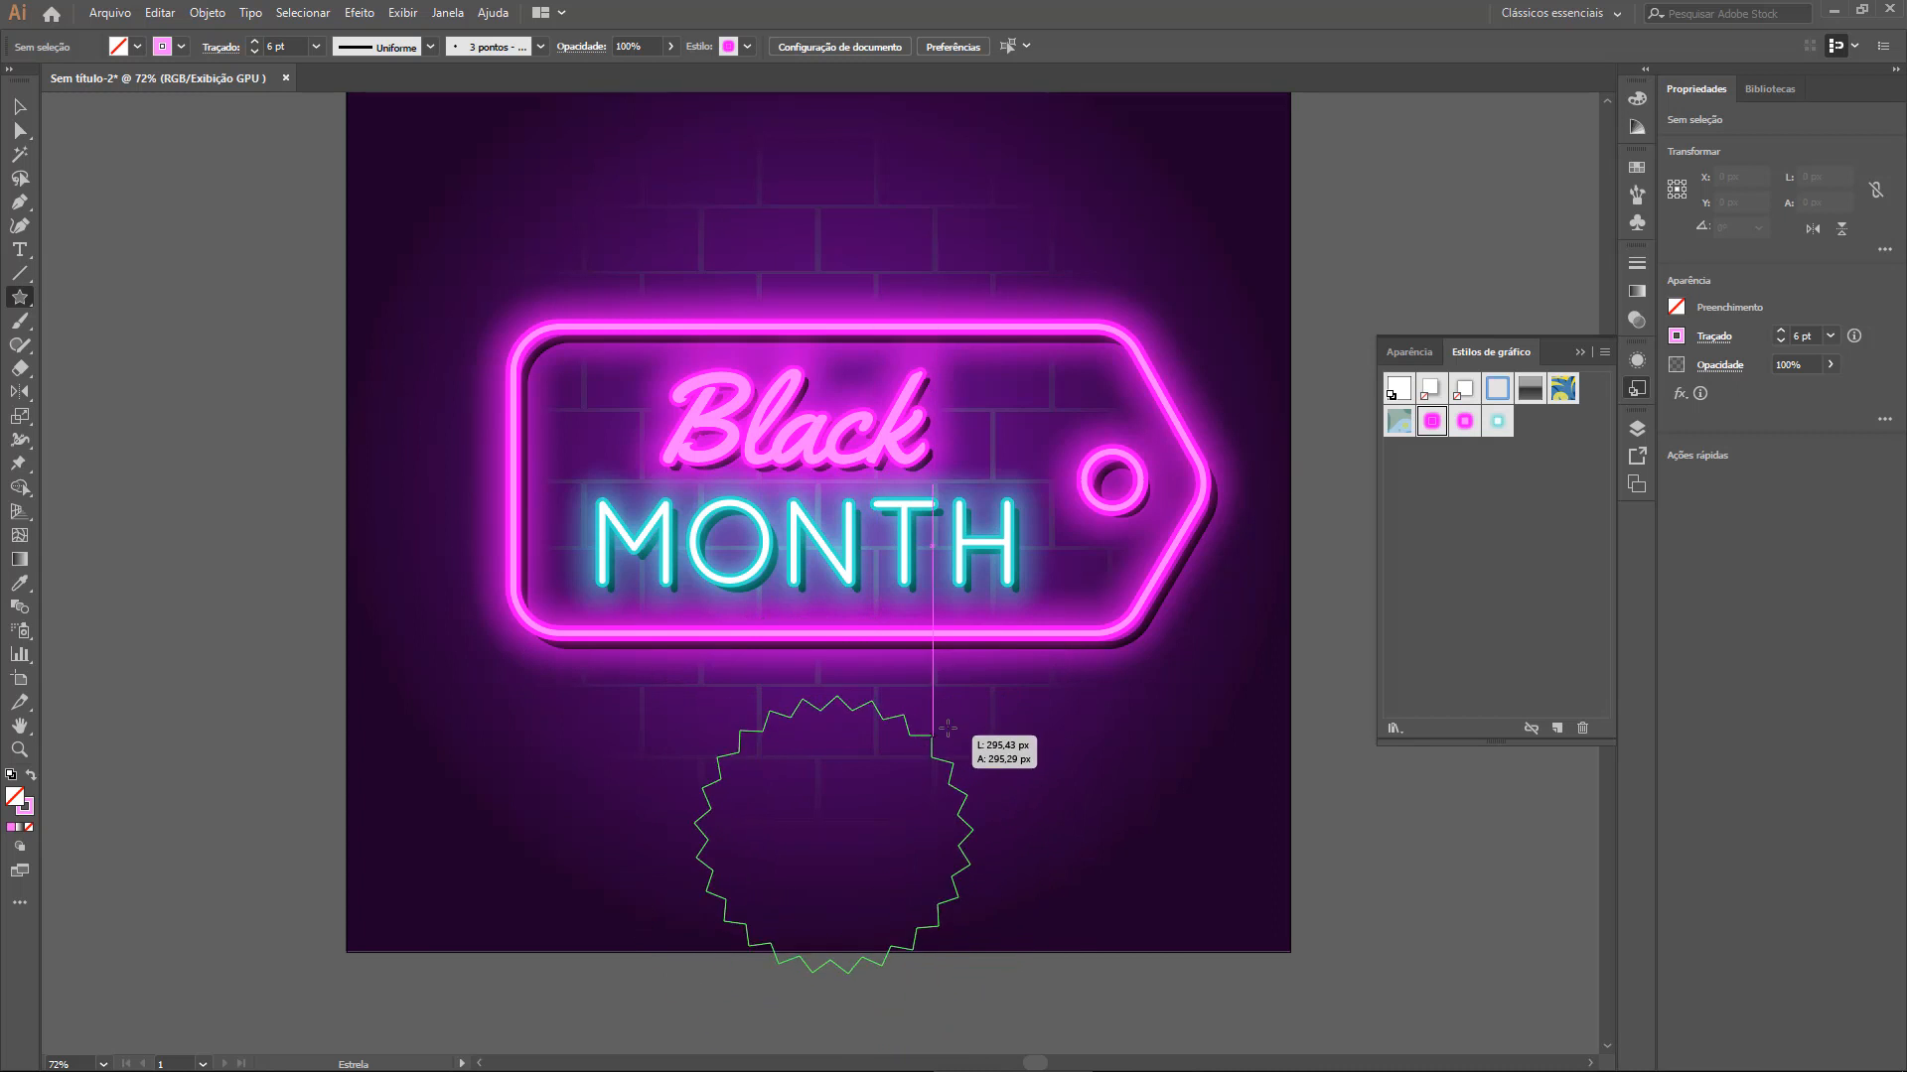
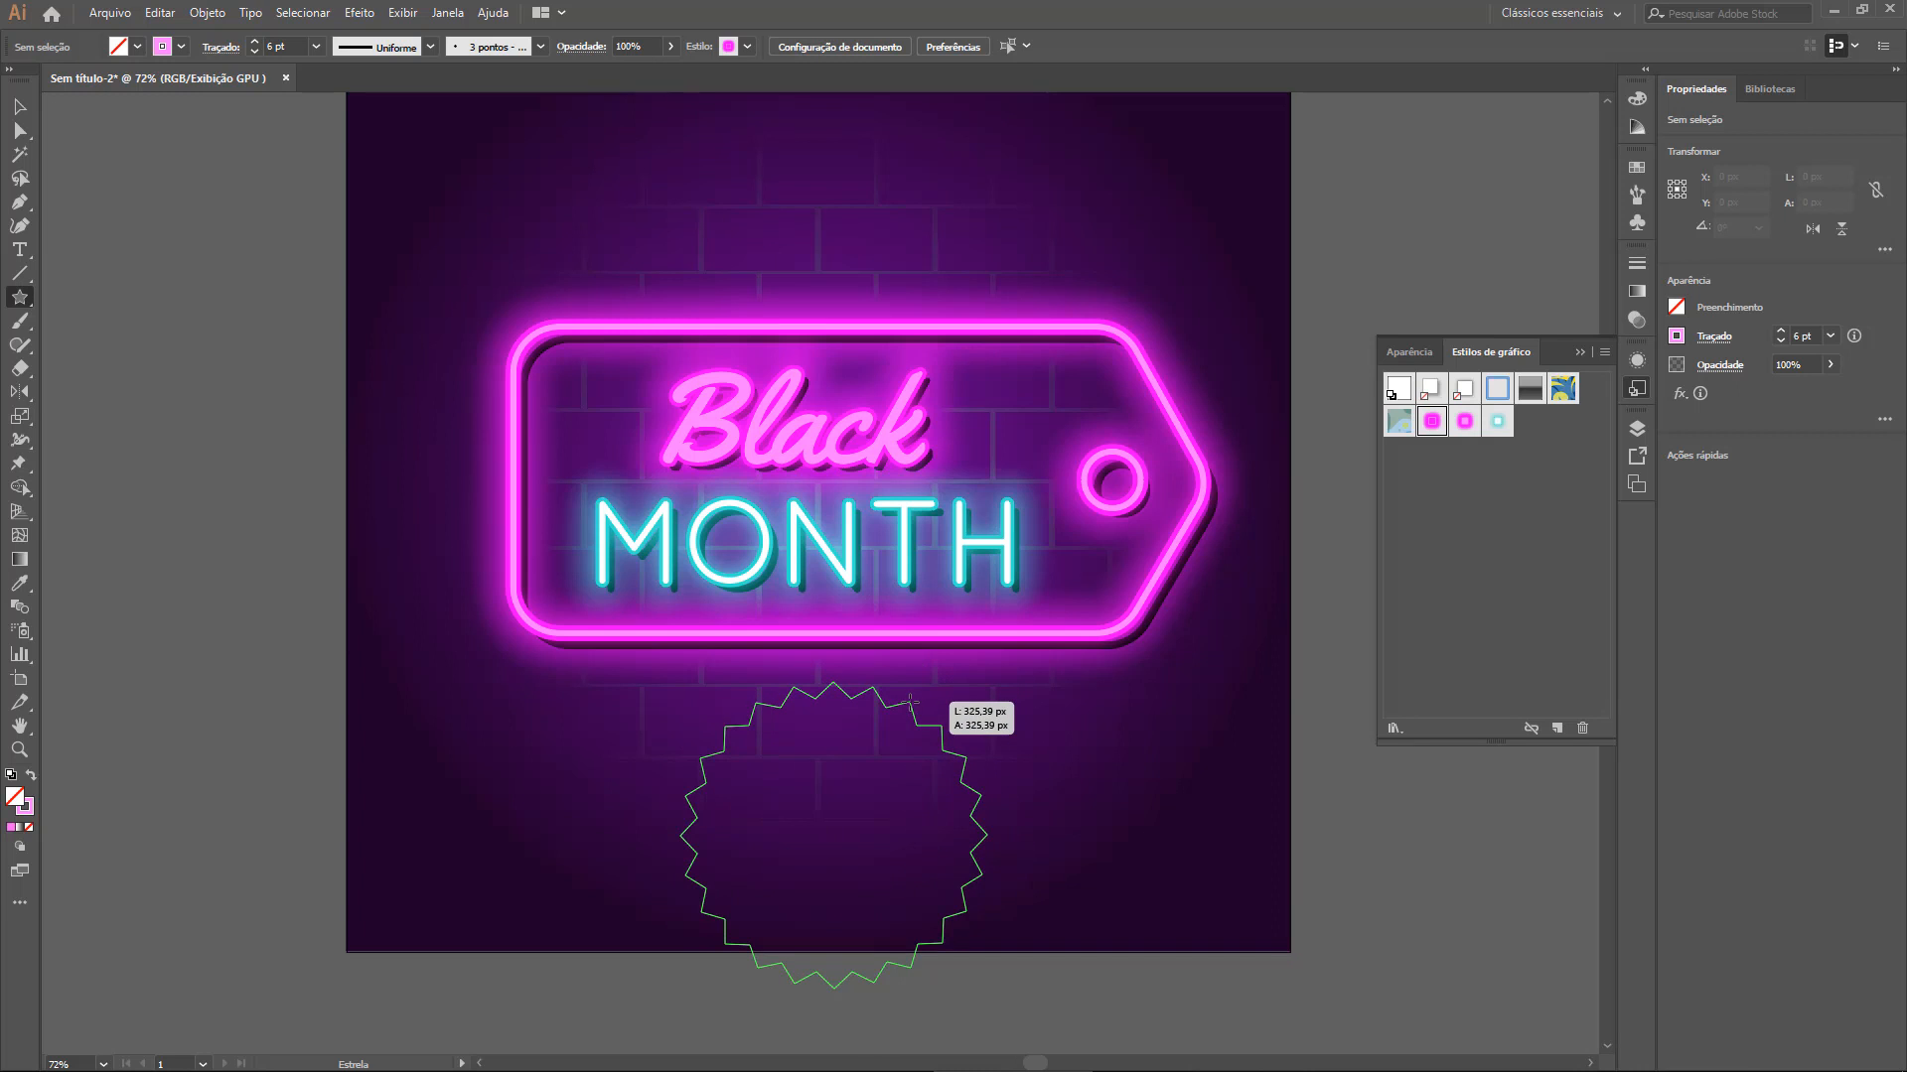
pyautogui.moveTo(894, 732)
pyautogui.mouseDown()
pyautogui.moveTo(874, 794)
pyautogui.moveTo(898, 700)
pyautogui.moveTo(904, 733)
pyautogui.mouseUp()
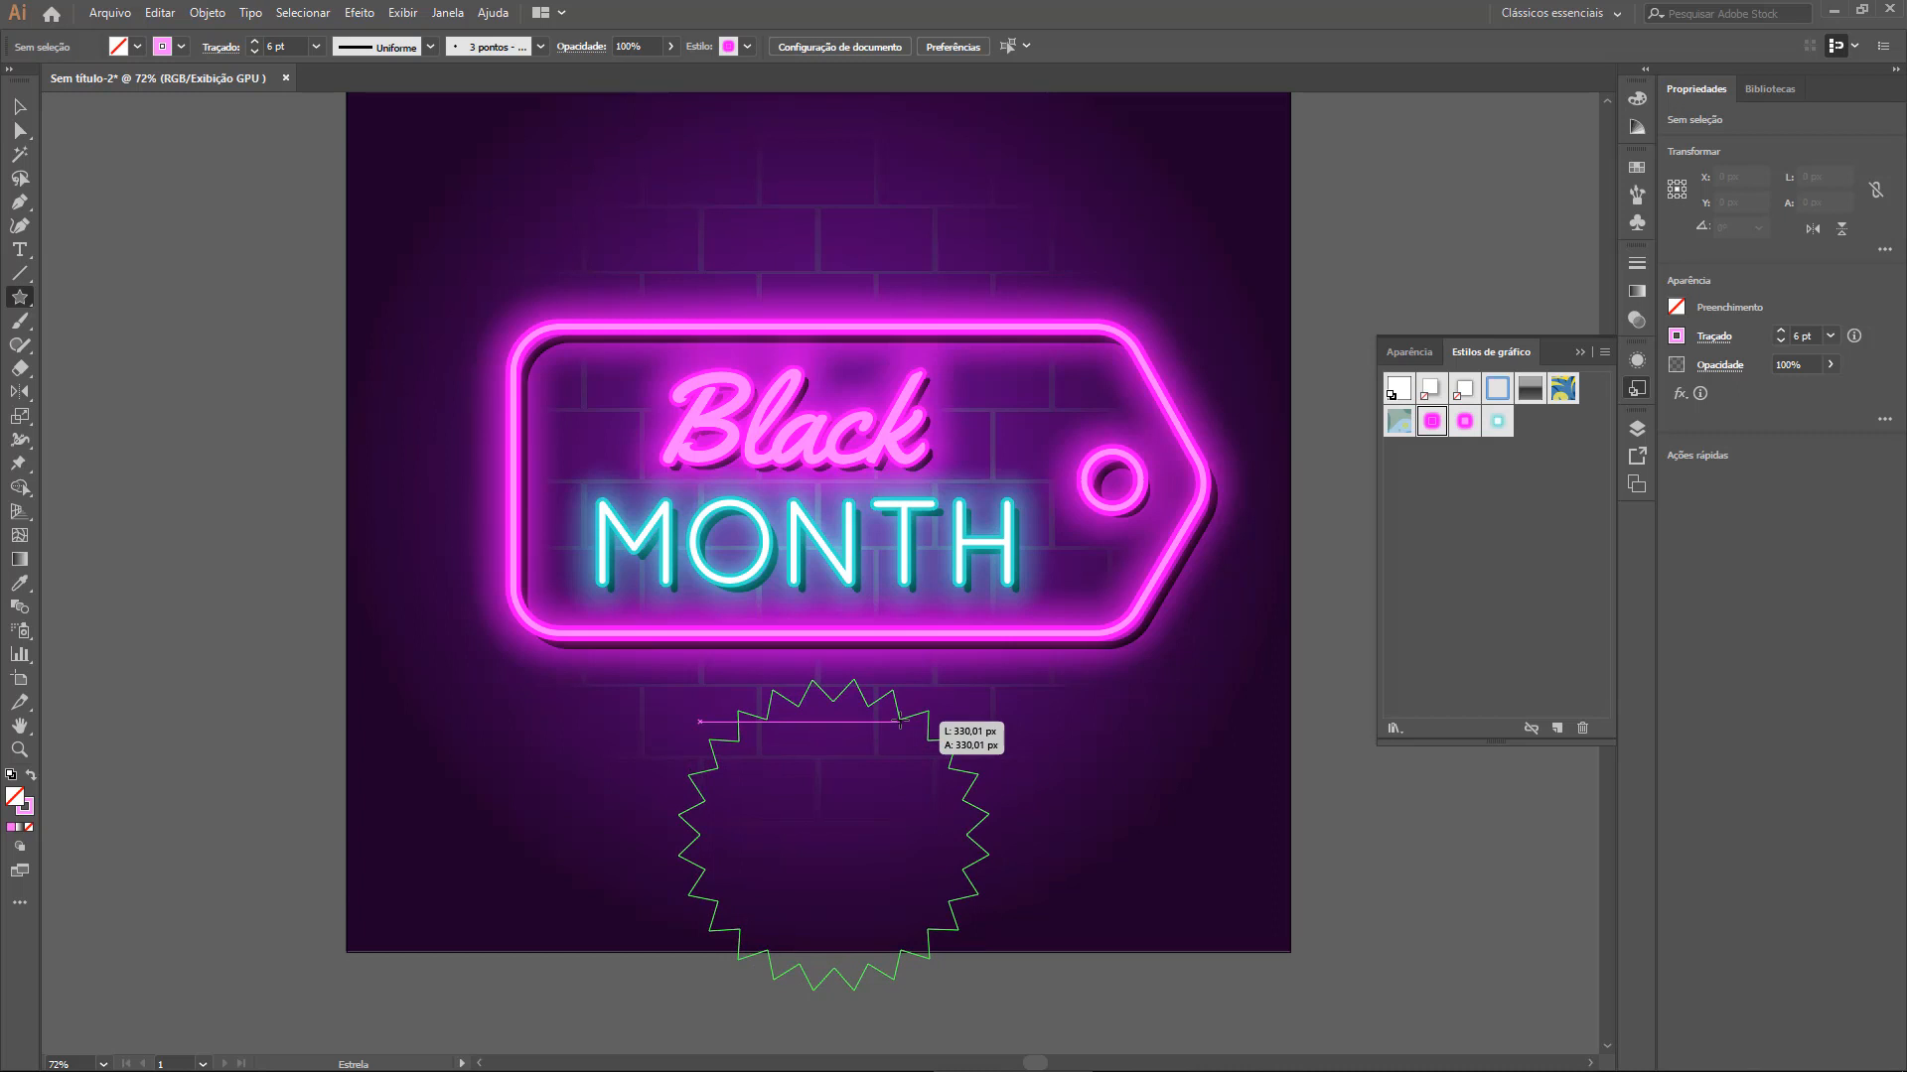
pyautogui.moveTo(900, 721); pyautogui.dragTo(901, 722)
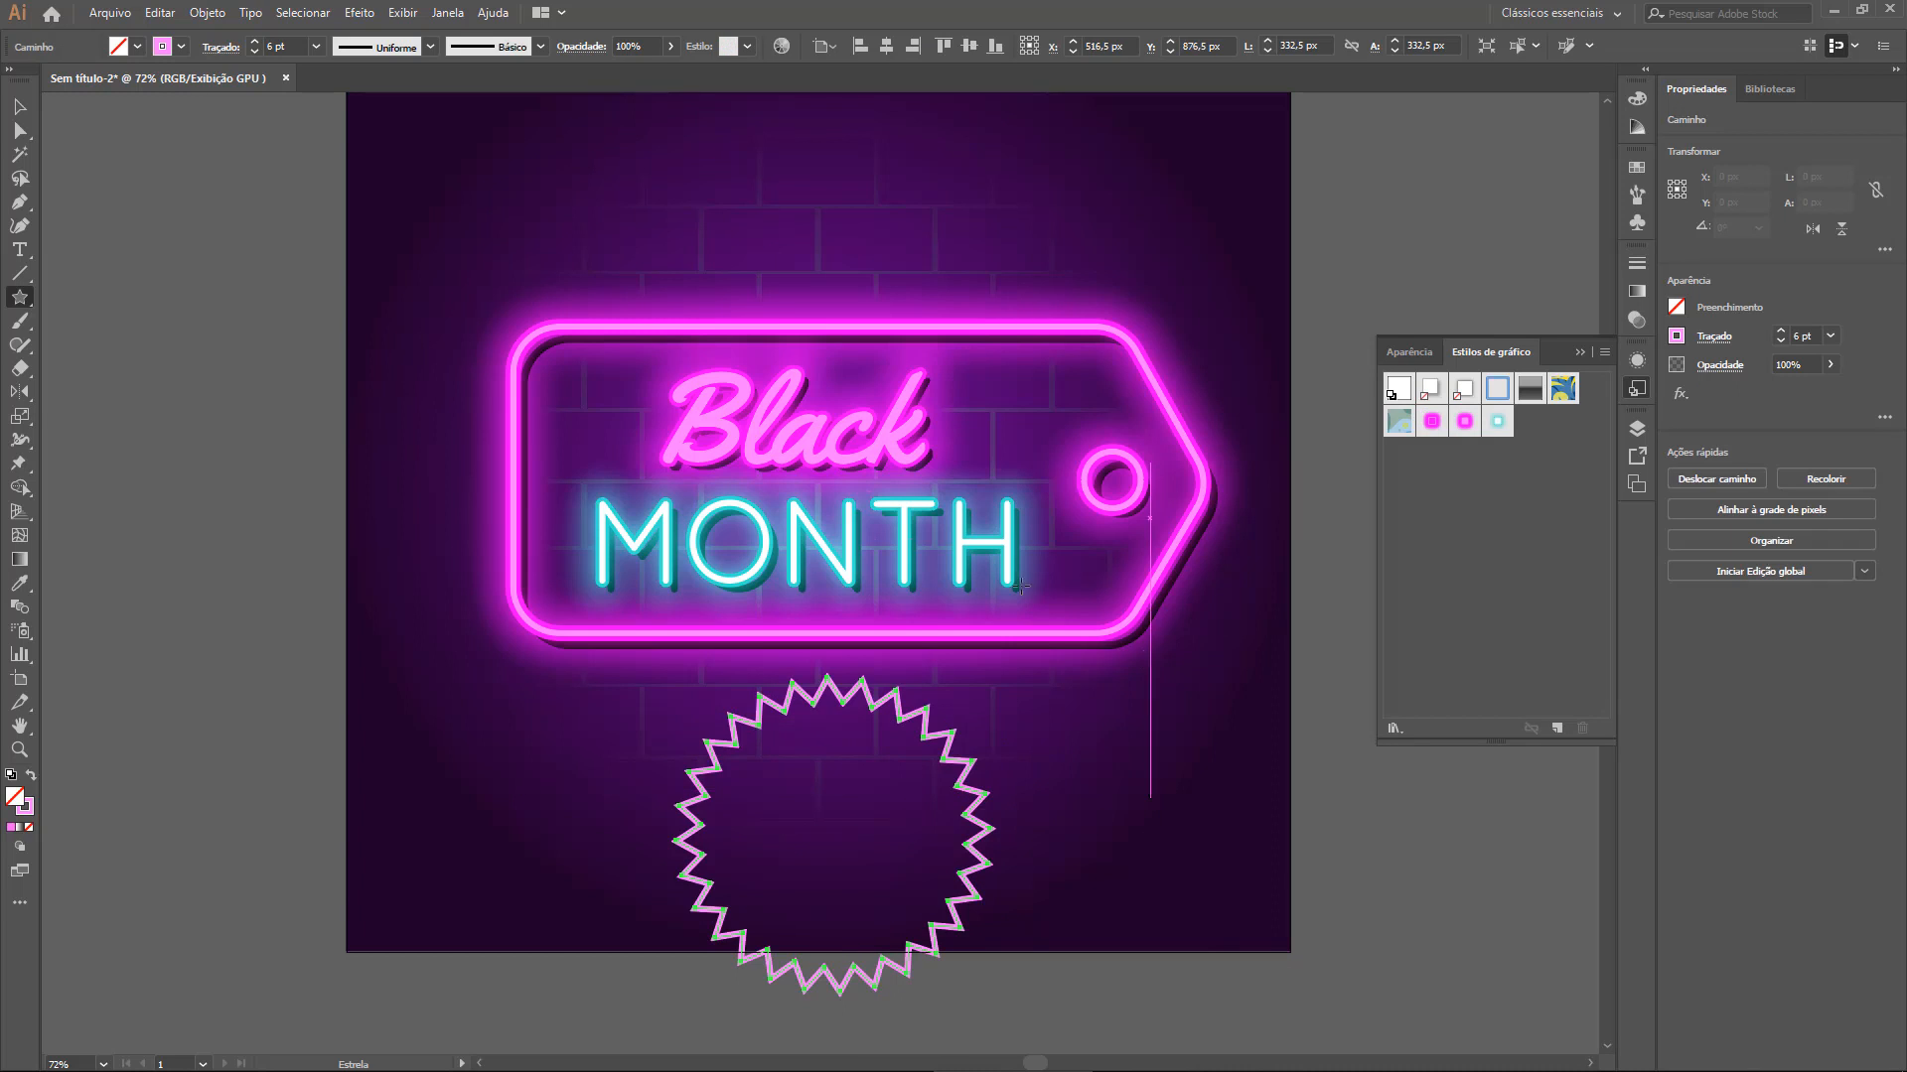
# Apply the magenta neon outline graphic style to the starburst and shrink it to about 190 px below the sign
pyautogui.click(1431, 421)
pyautogui.press('v')
pyautogui.click(151, 349)
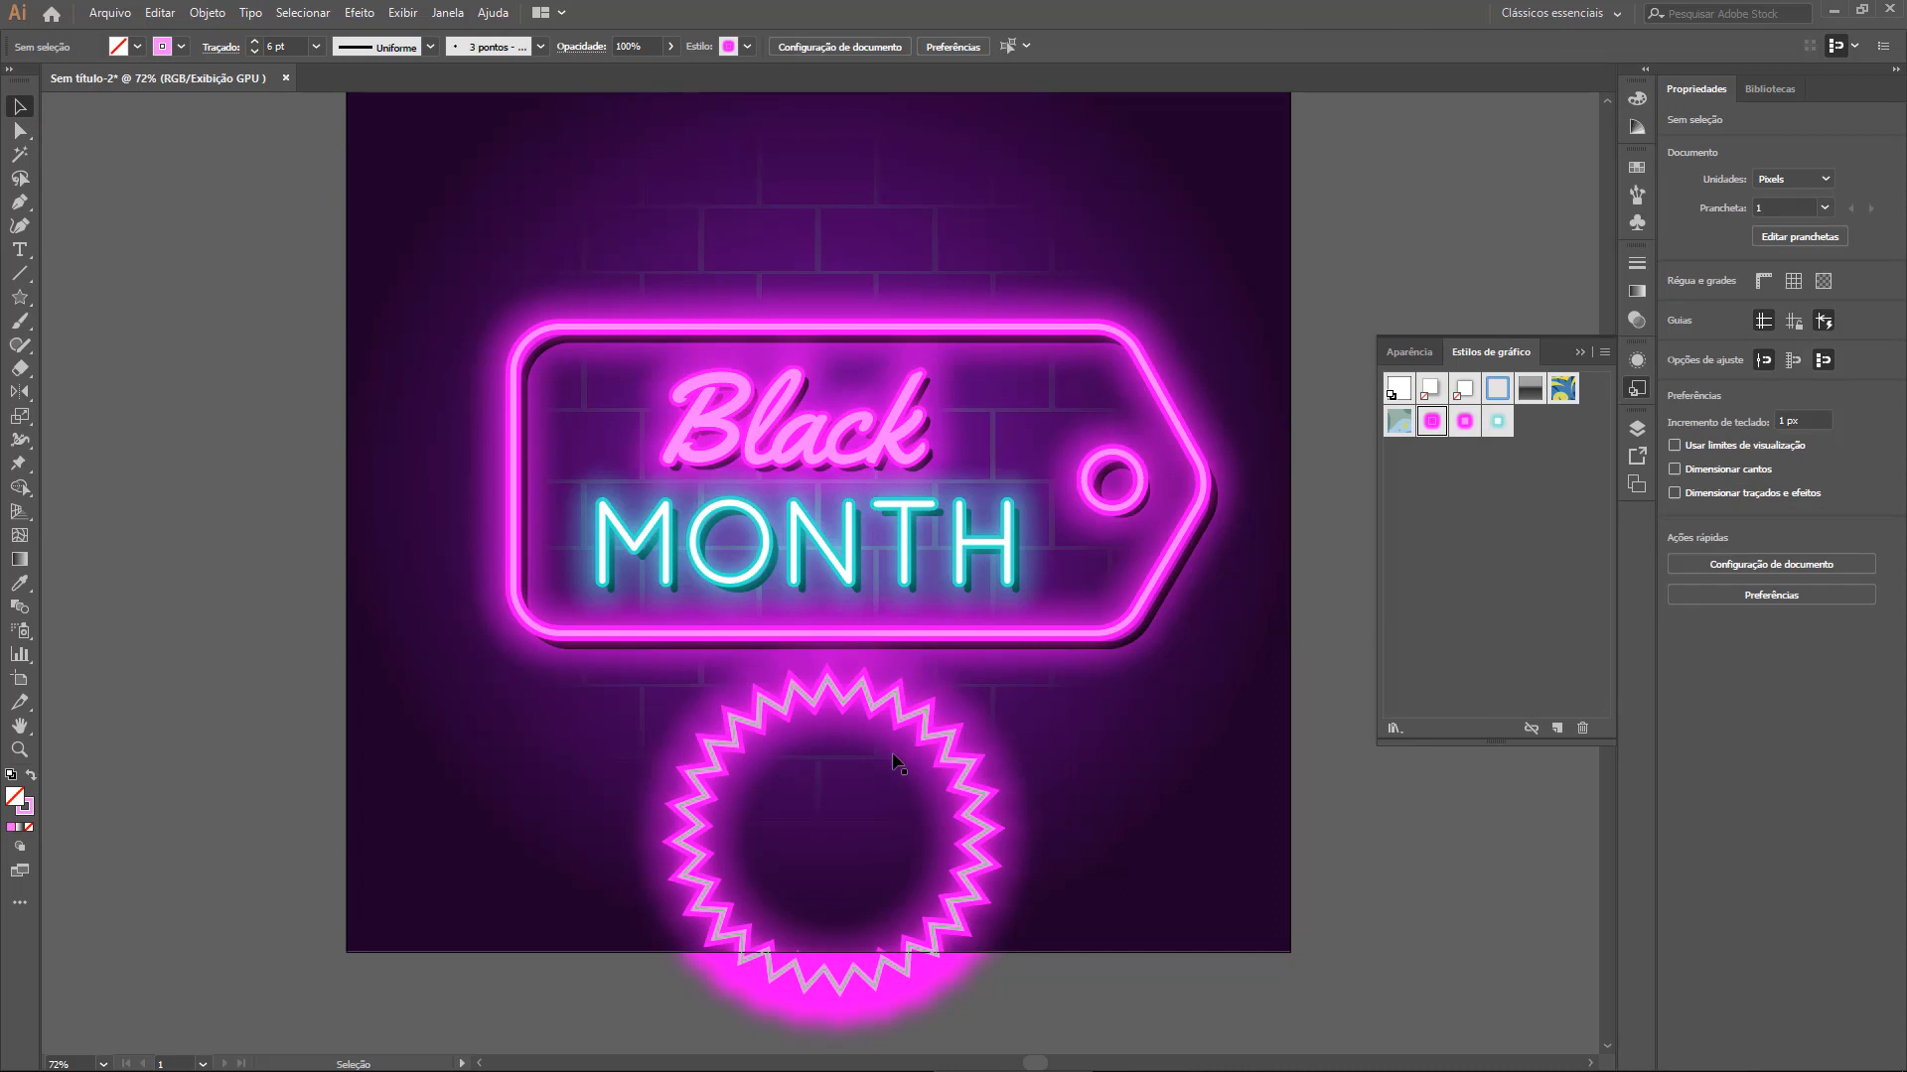
pyautogui.moveTo(880, 726); pyautogui.dragTo(905, 681)
pyautogui.moveTo(1079, 757); pyautogui.dragTo(905, 741)
pyautogui.click(1498, 941)
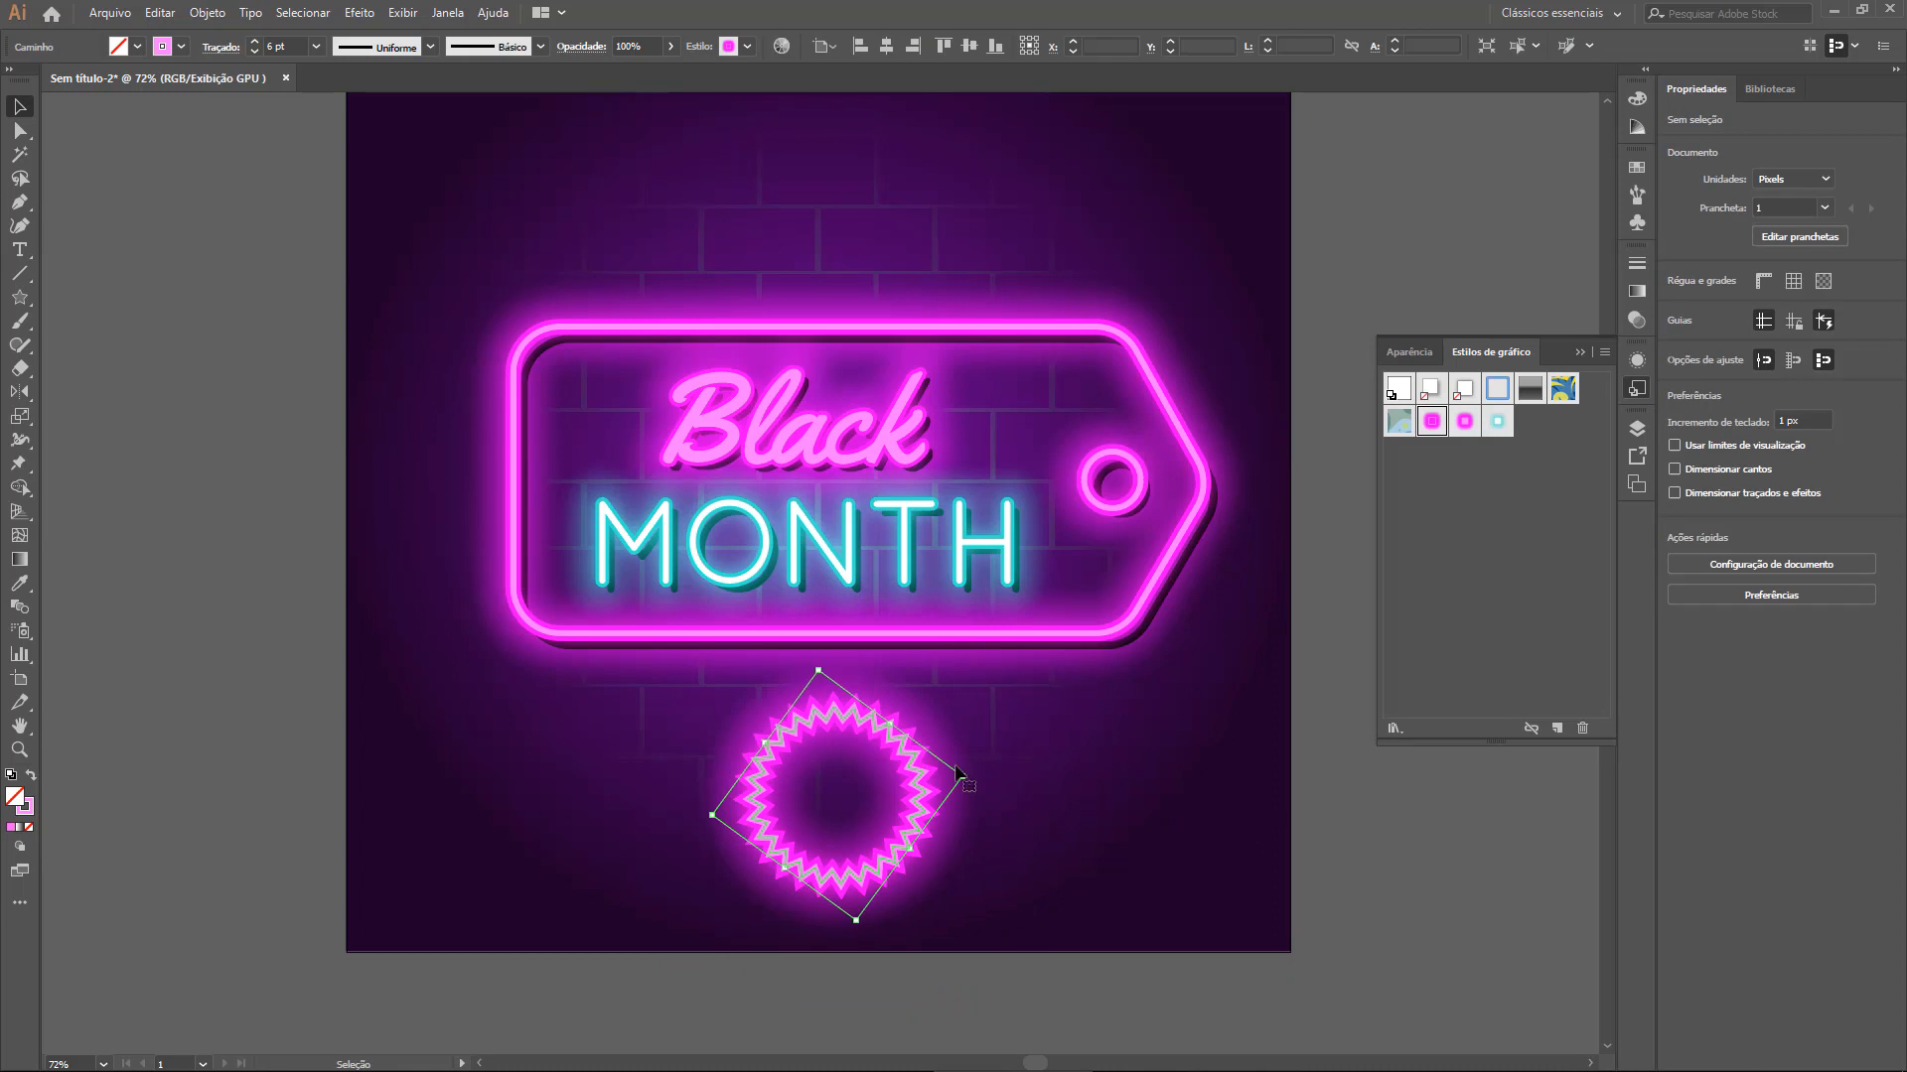
# Try thinning the starburst's light pink front stroke to 3 pt, then restore it to 6 pt
pyautogui.click(1781, 342)
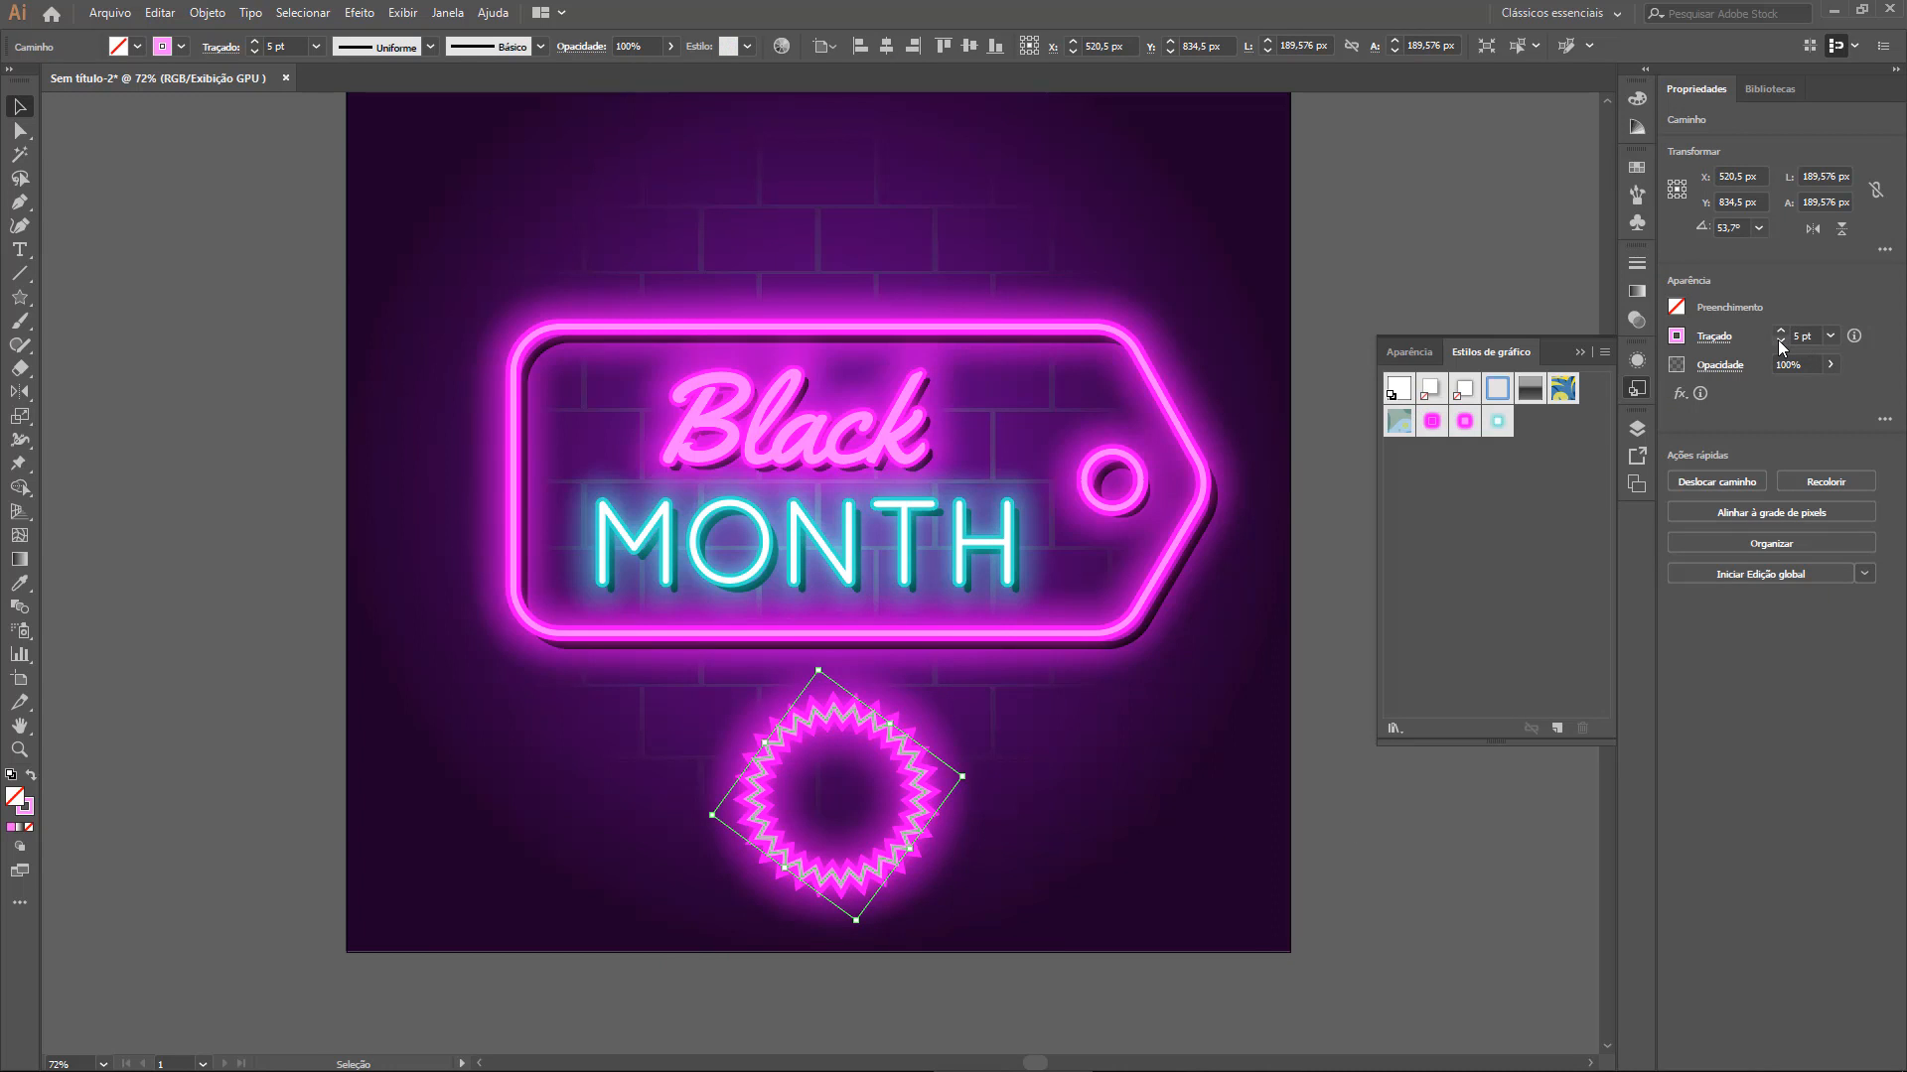
pyautogui.click(1781, 343)
pyautogui.click(1781, 330)
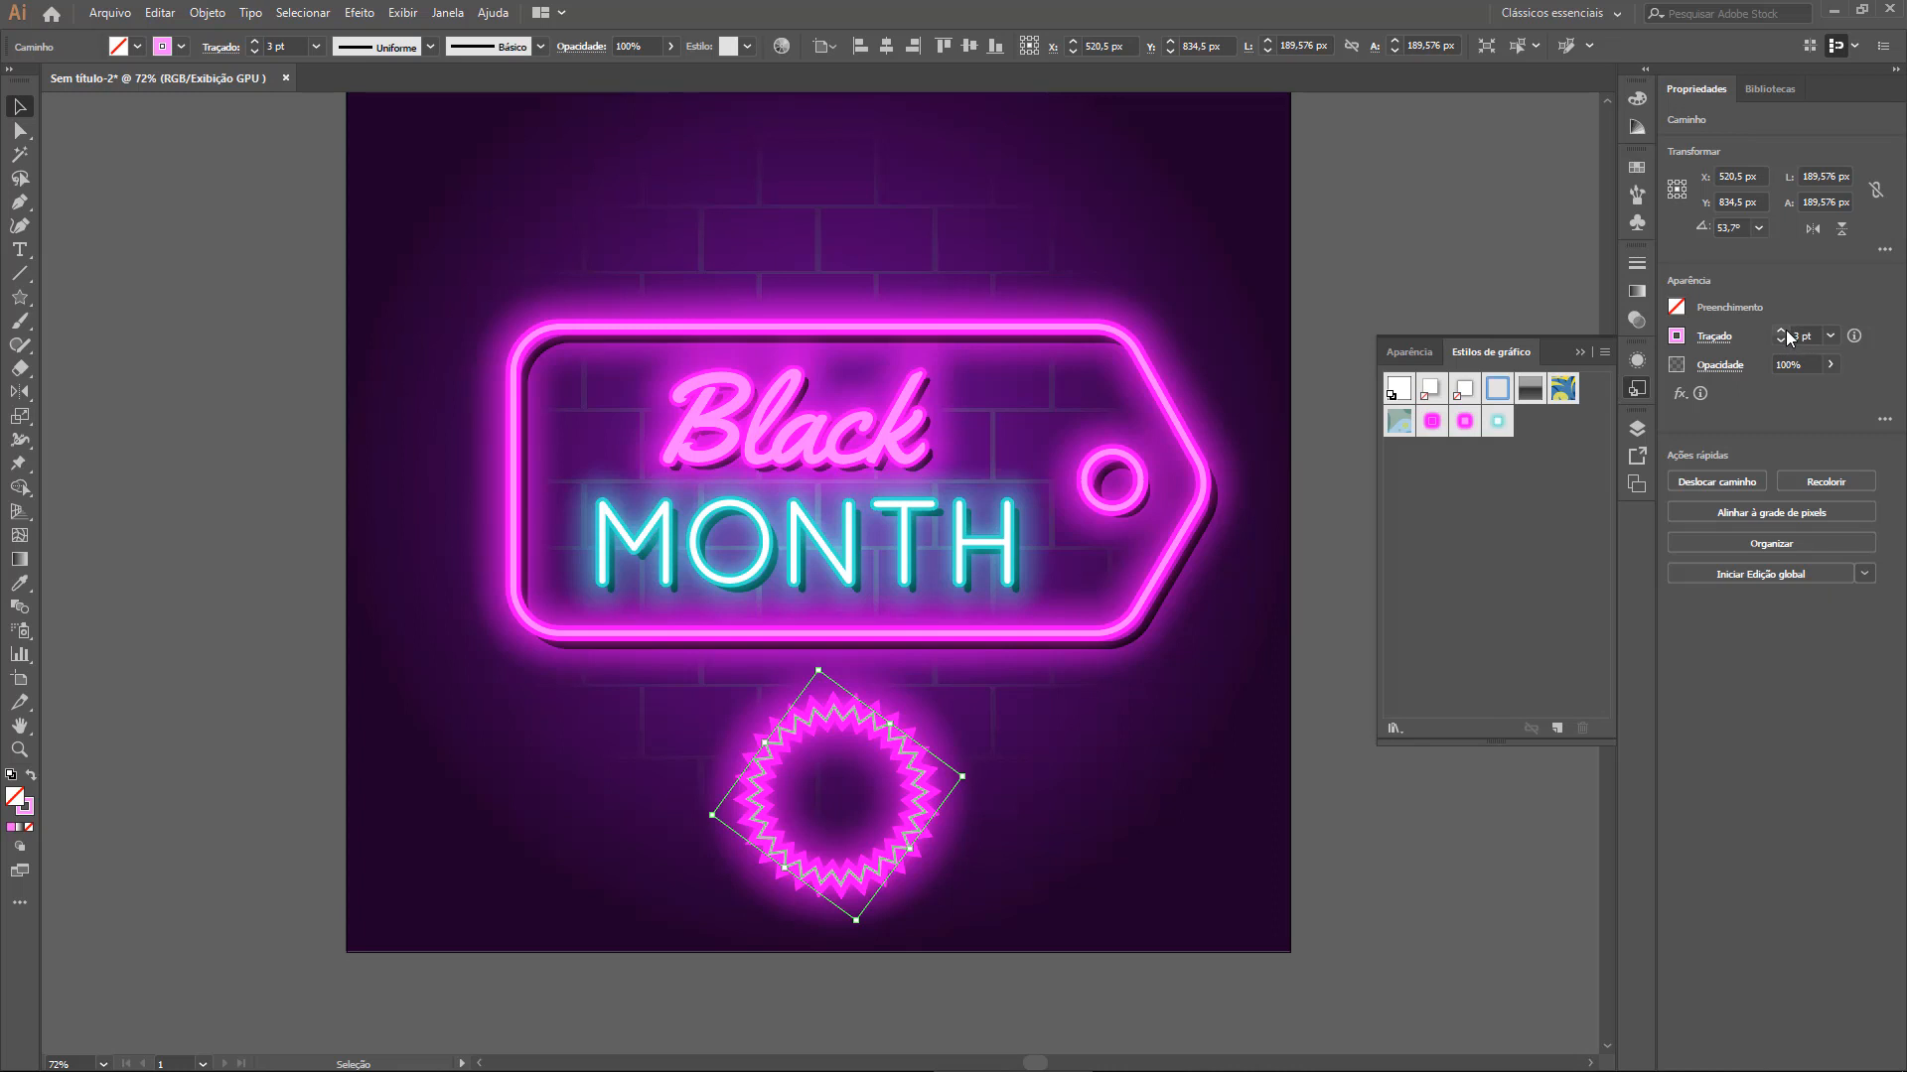
pyautogui.click(1781, 330)
# Set the starburst's rear magenta stroke to 12 pt and place a copy of the starburst beside it below the sign
pyautogui.click(1638, 359)
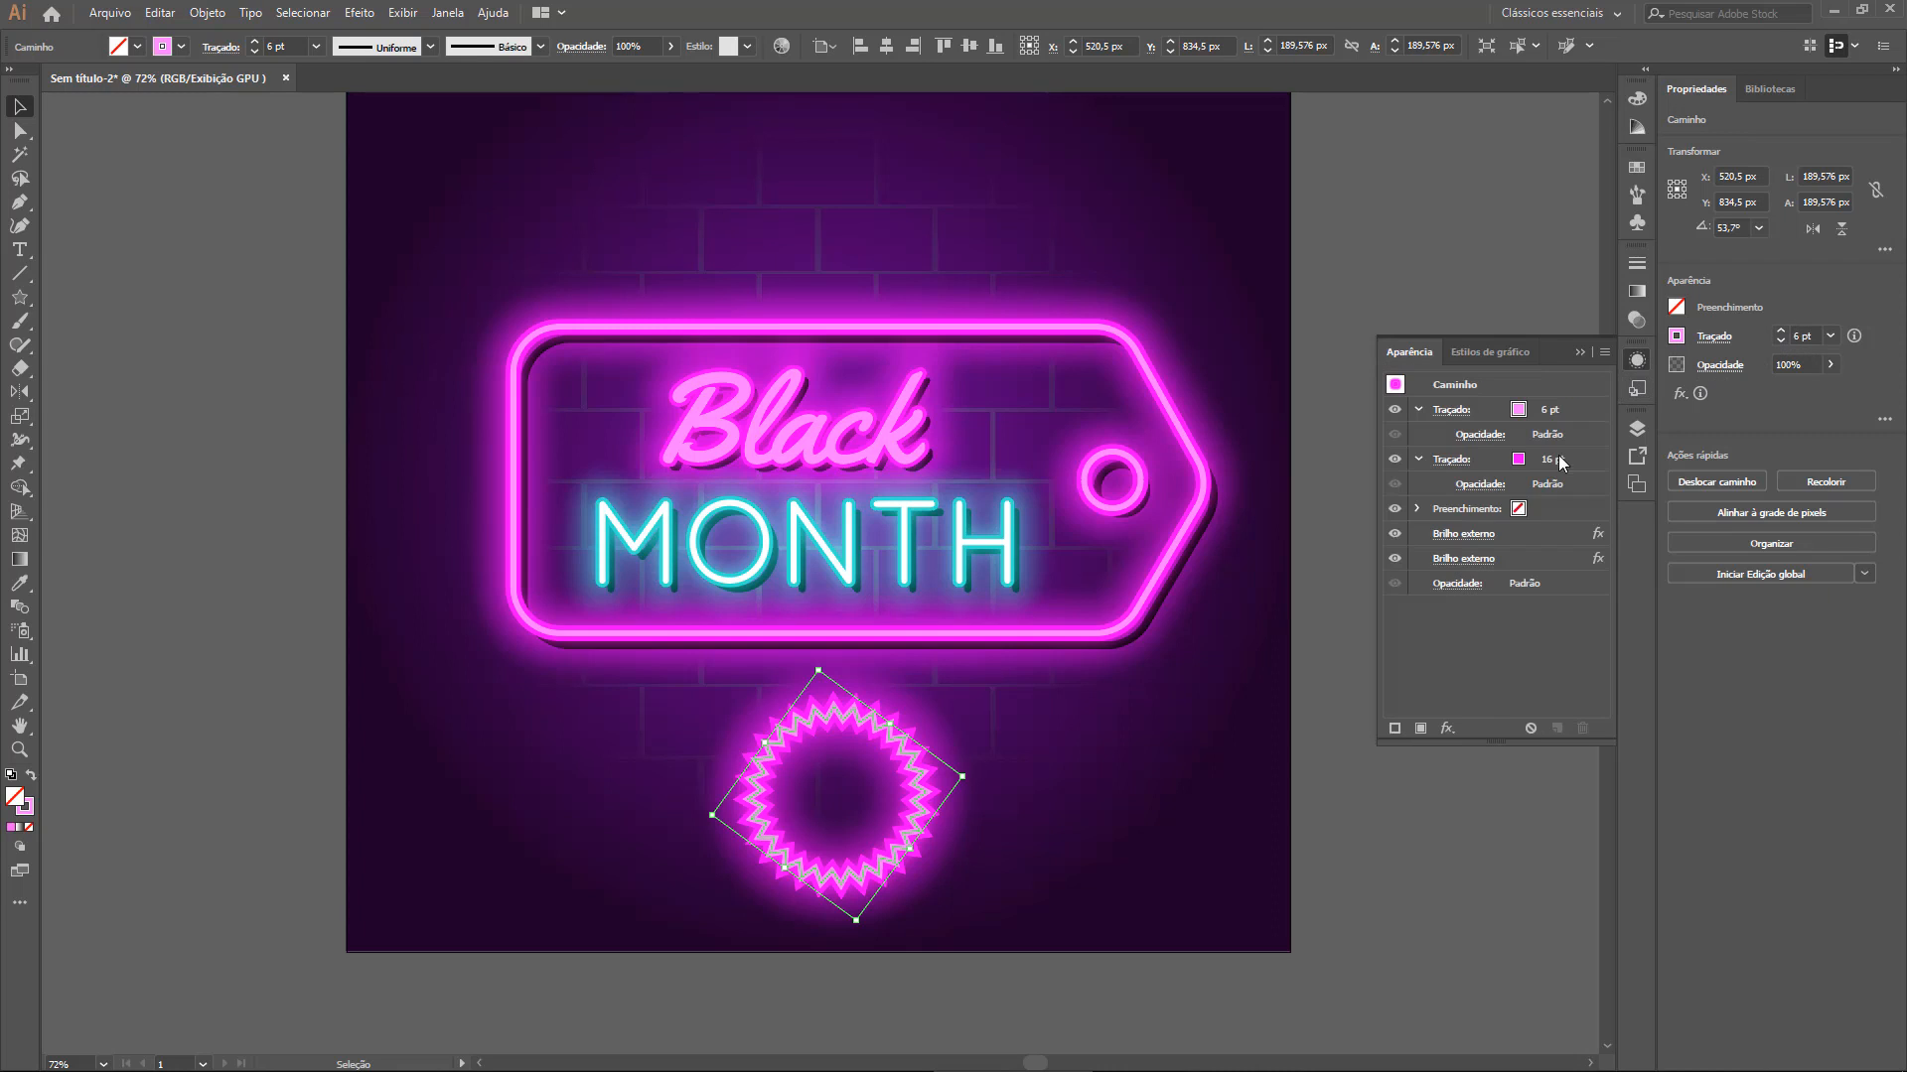
pyautogui.click(1558, 462)
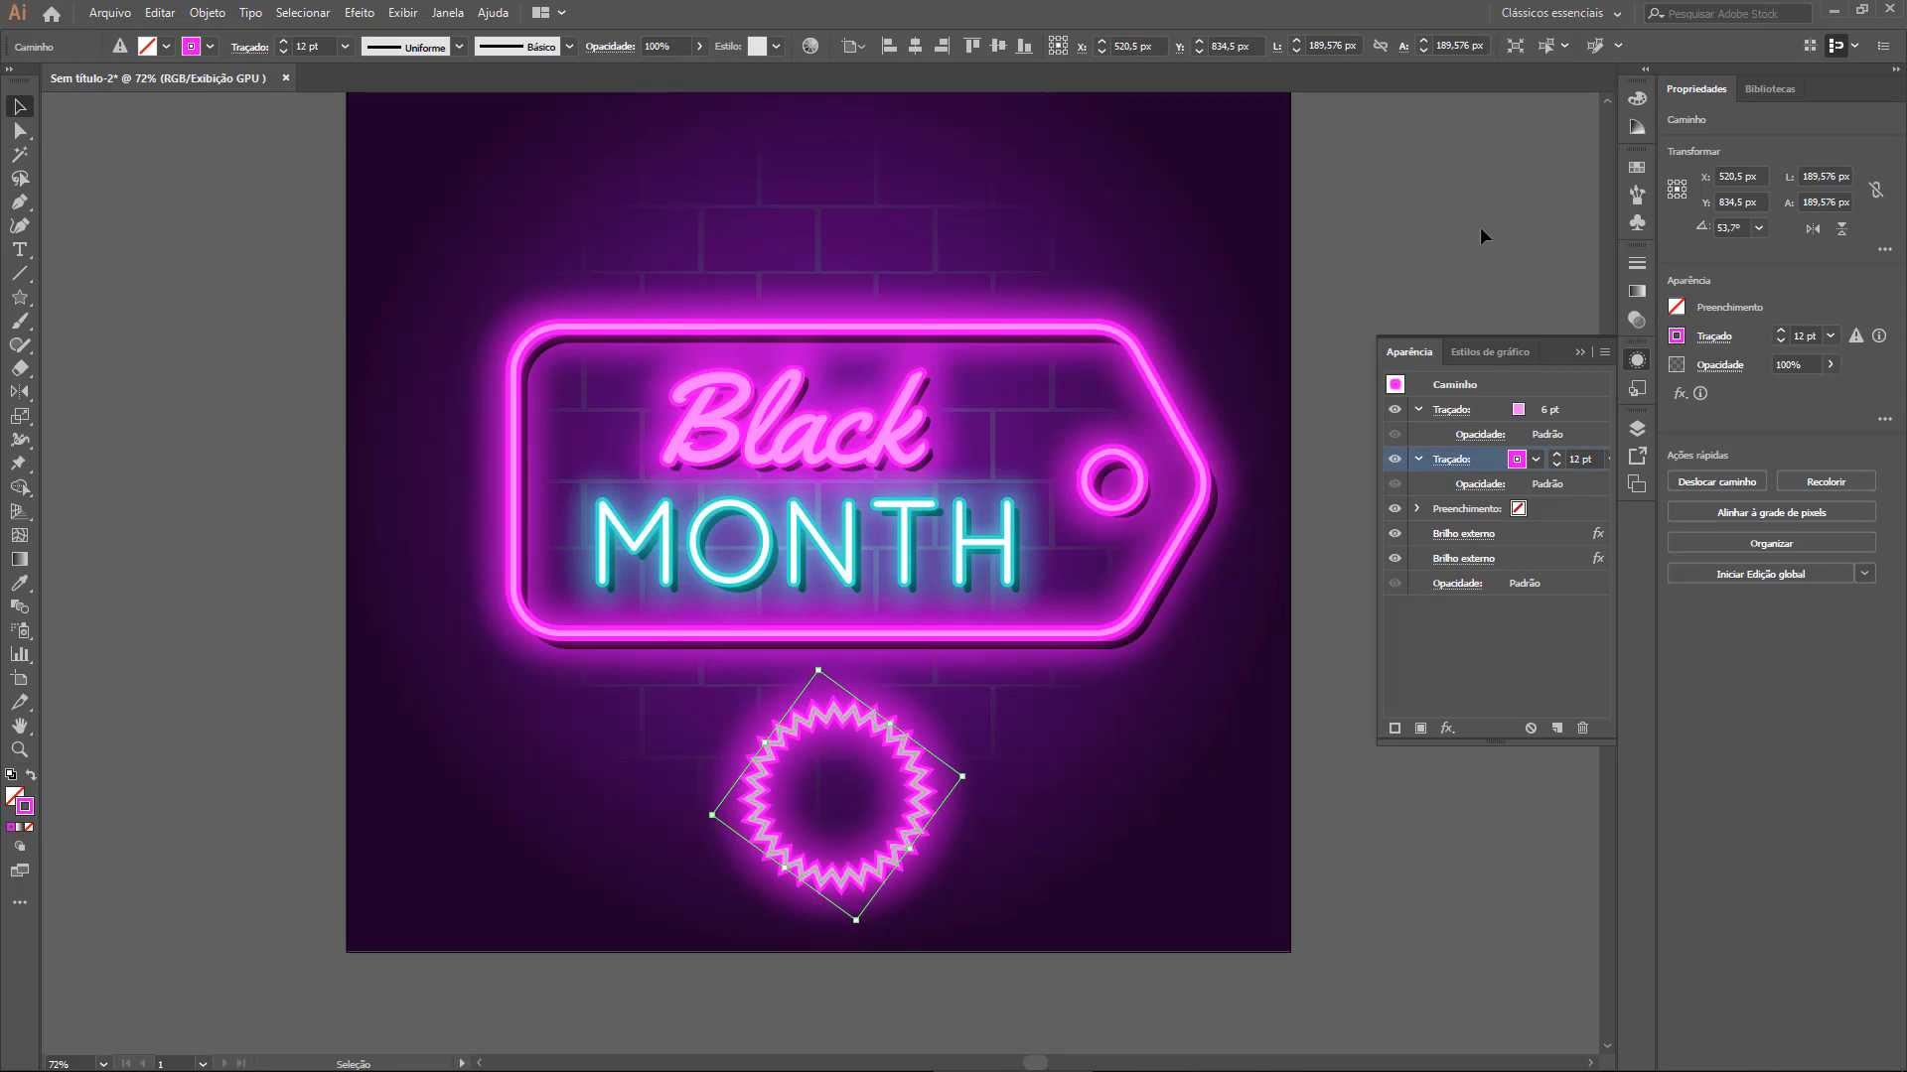
pyautogui.click(1395, 894)
pyautogui.moveTo(894, 772); pyautogui.dragTo(1052, 803)
pyautogui.click(1579, 784)
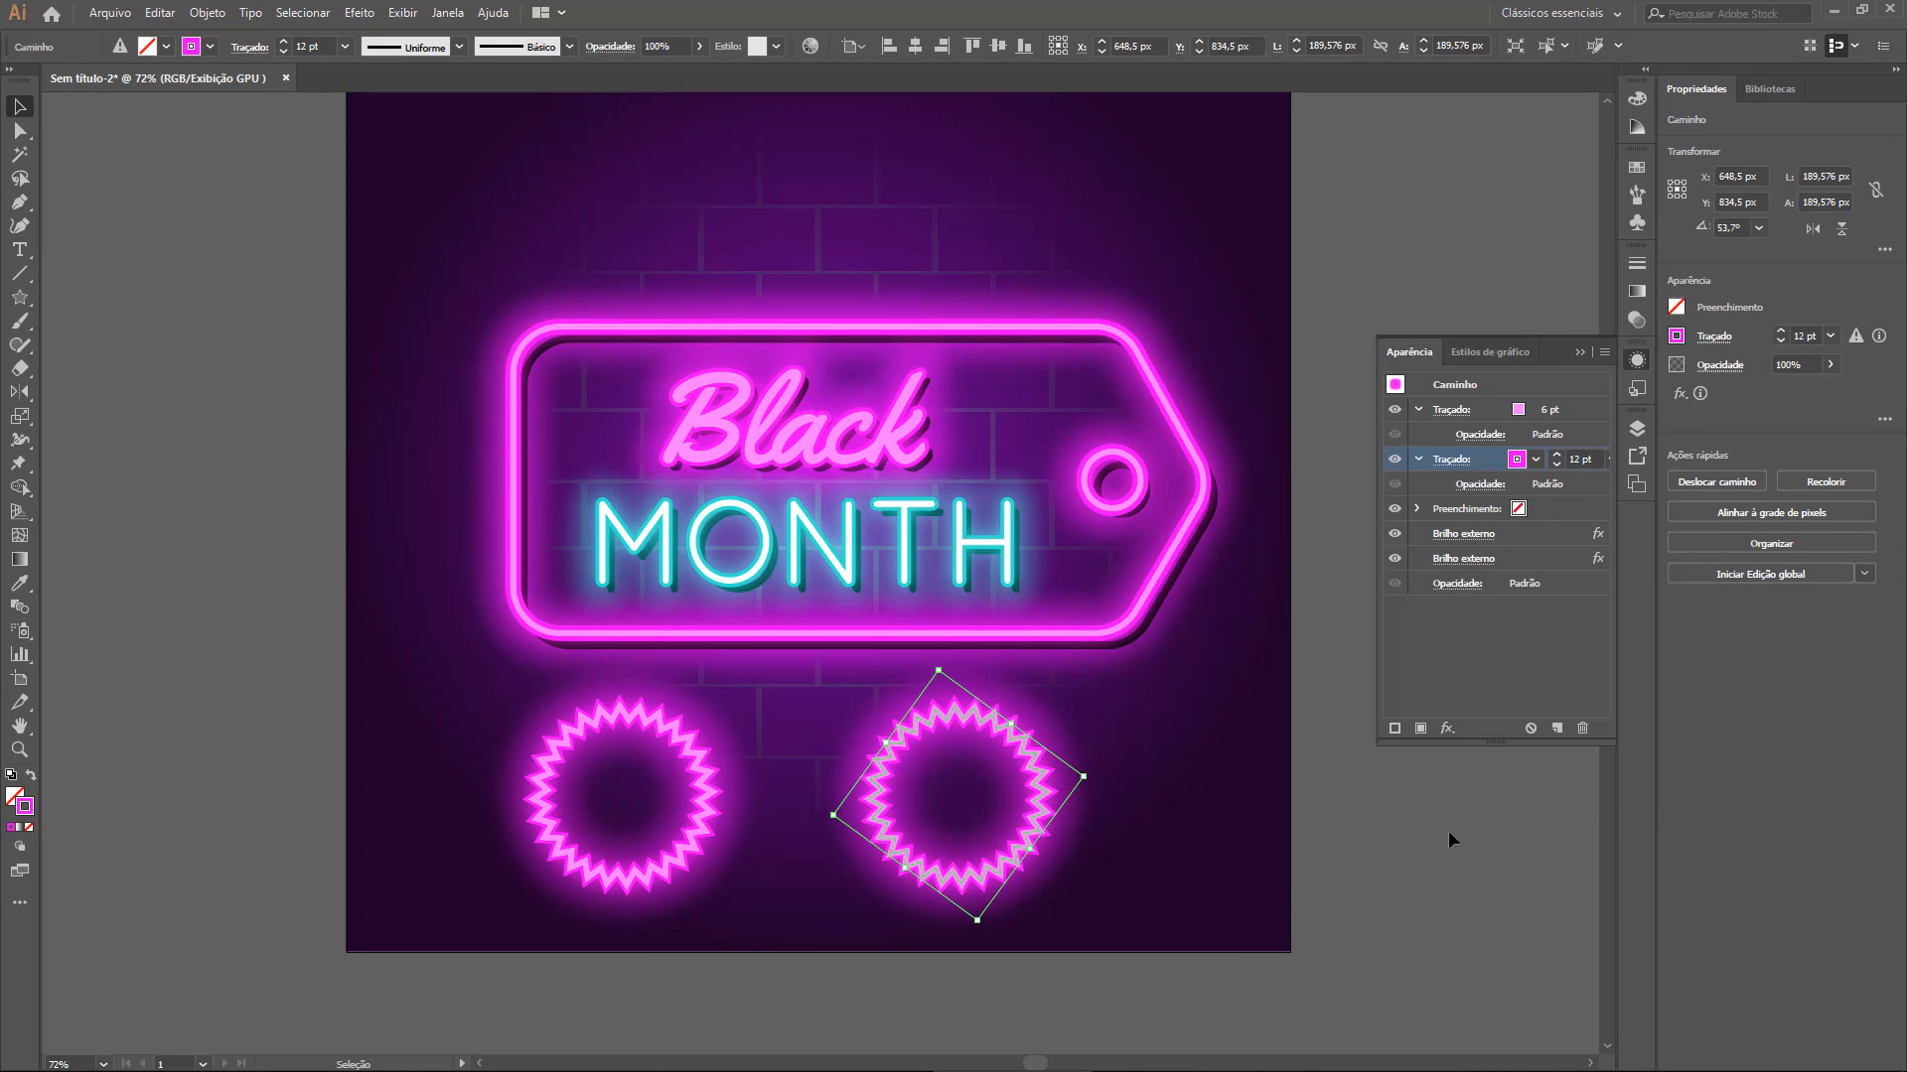
pyautogui.click(1525, 413)
pyautogui.click(1520, 413)
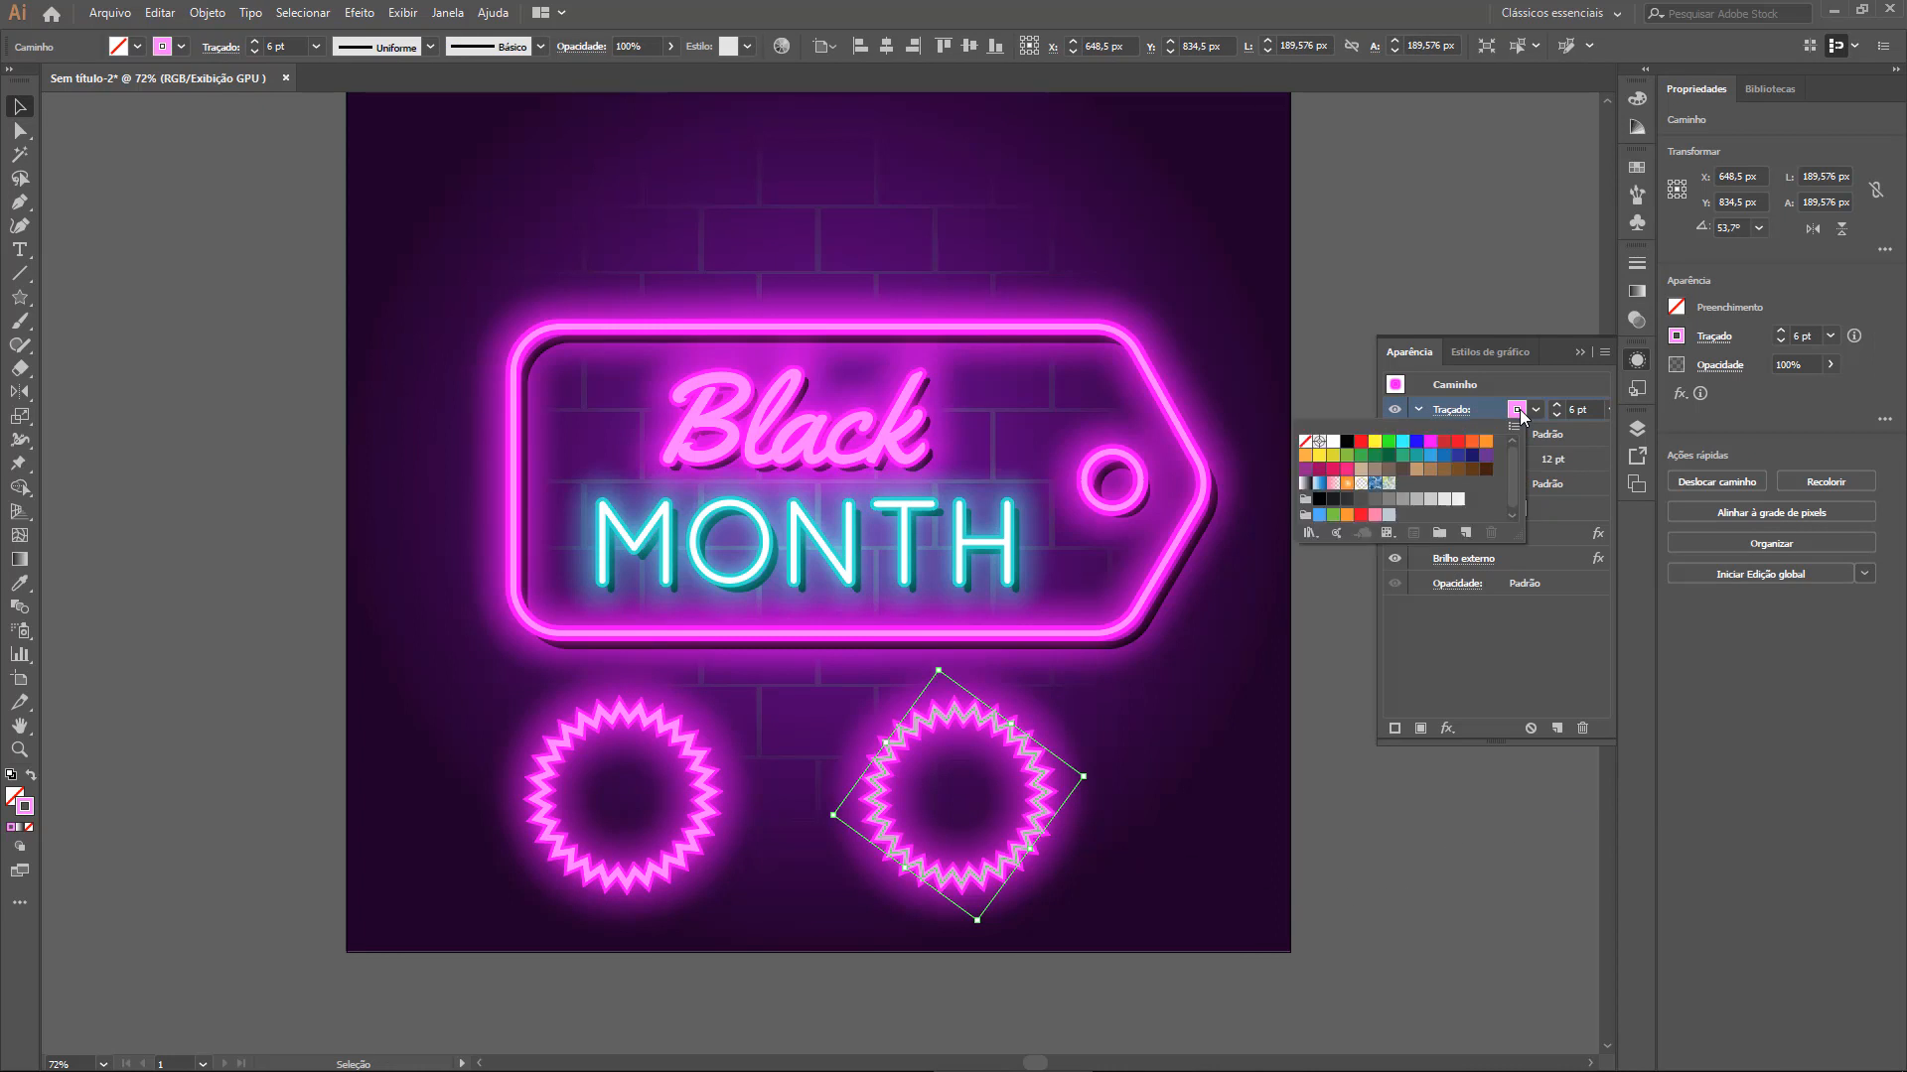
pyautogui.click(1521, 413)
pyautogui.click(1521, 413)
pyautogui.click(1394, 965)
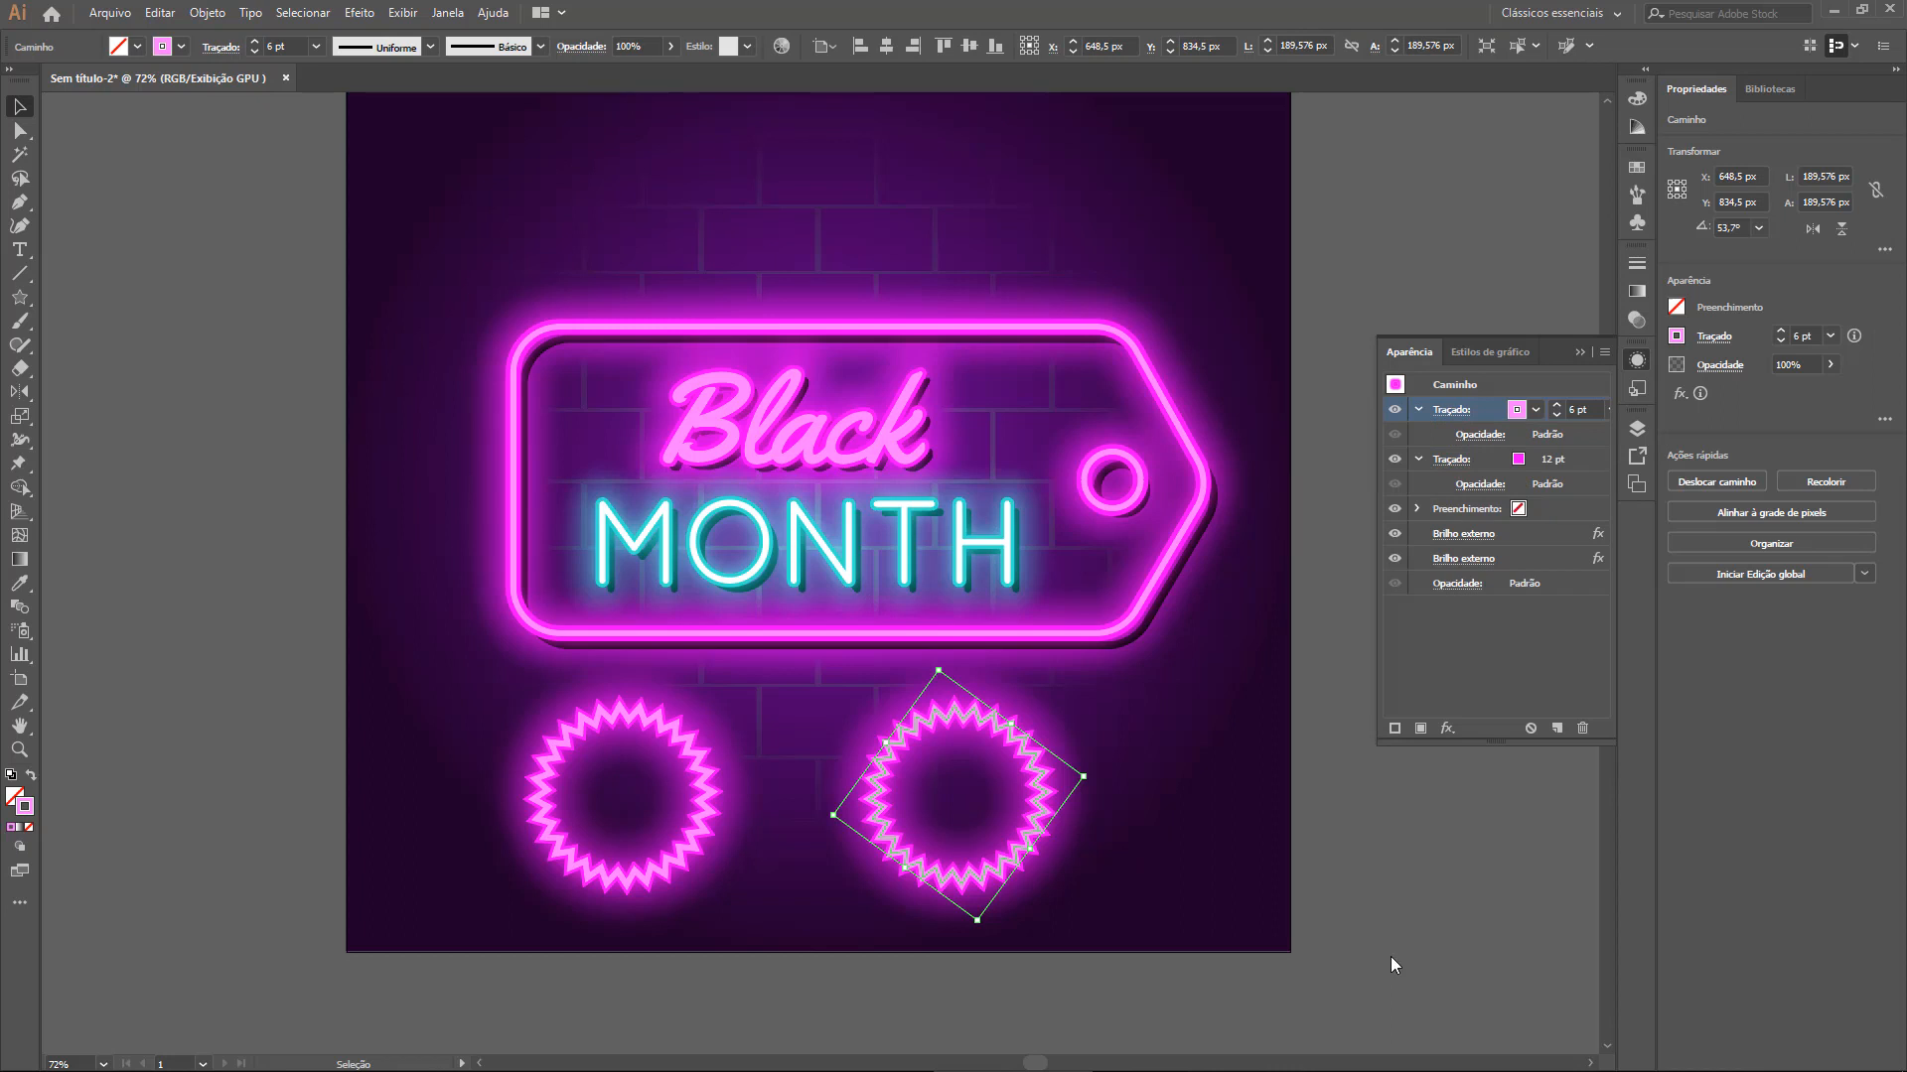
# Copy the hex colour code of the MONTH text's turquoise stroke, leaving the colour as it is
pyautogui.click(925, 526)
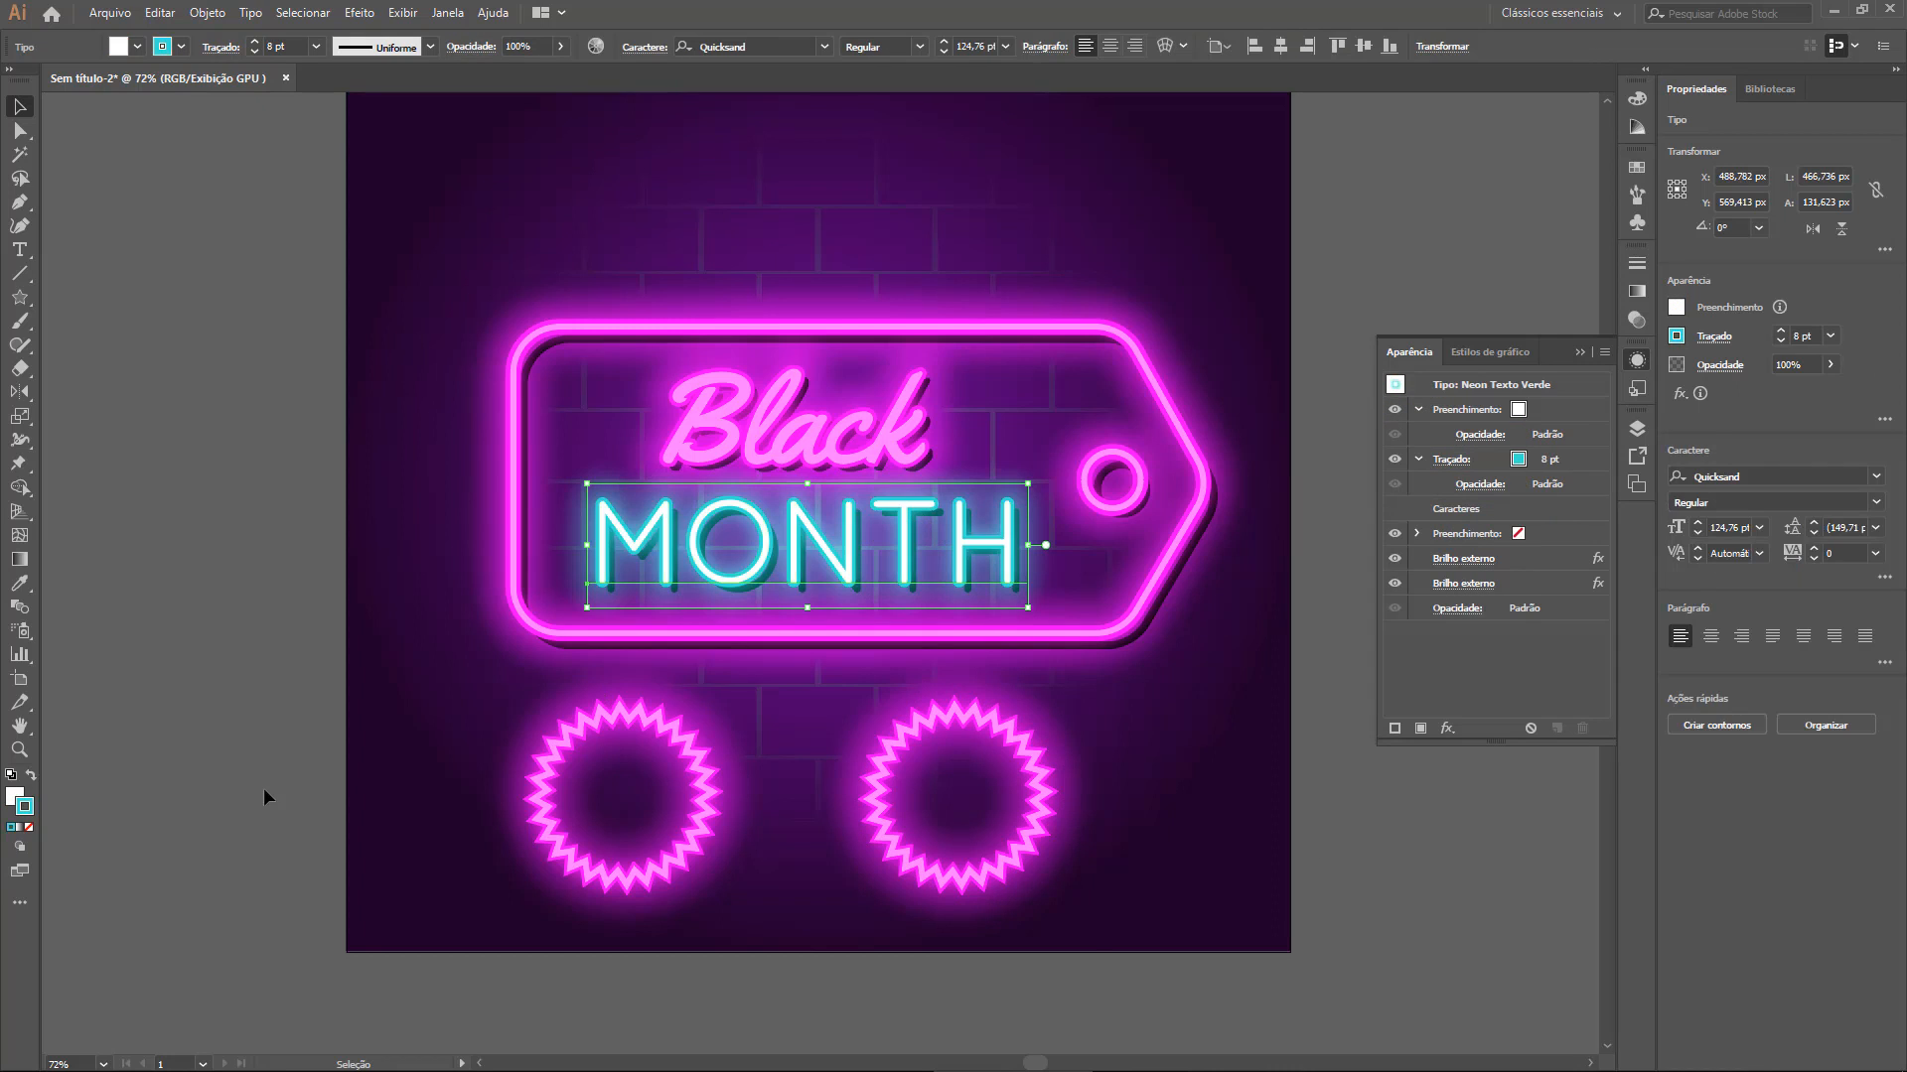
pyautogui.click(1518, 461)
pyautogui.click(1517, 460)
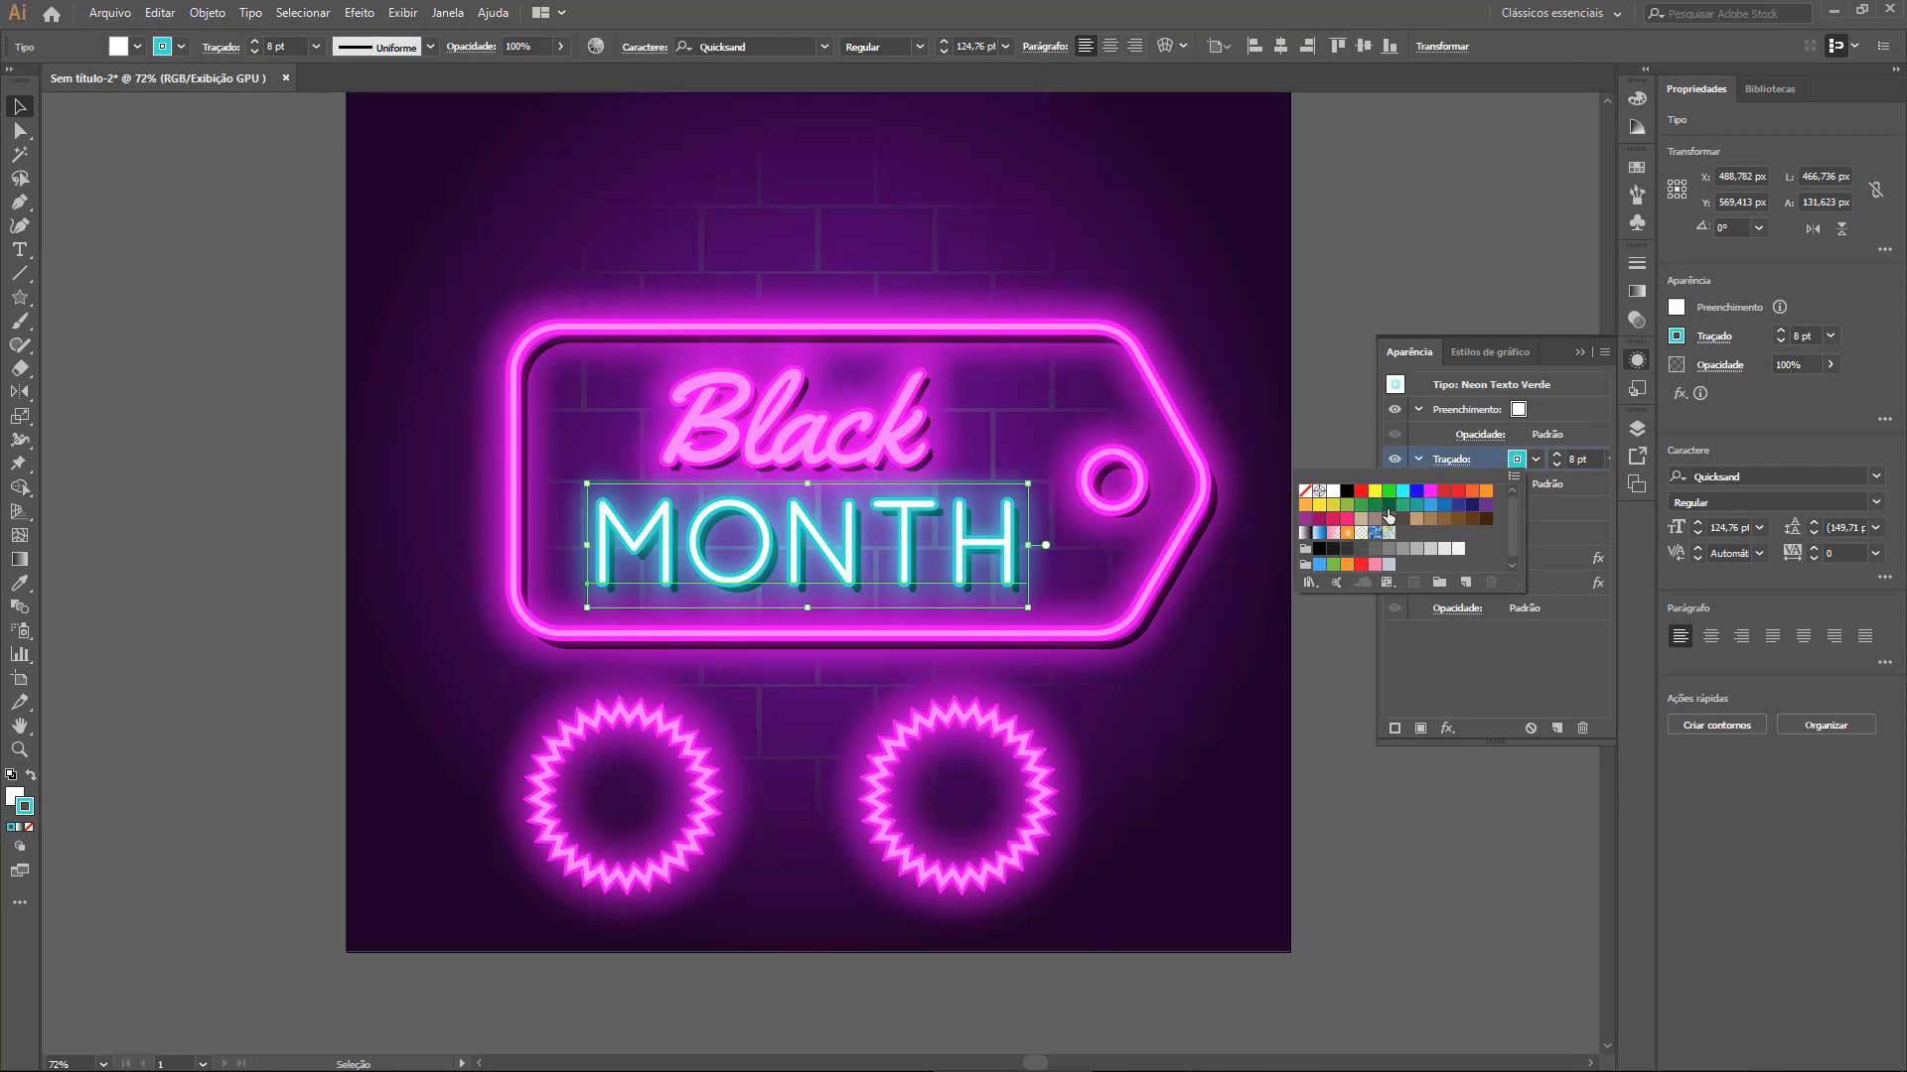
pyautogui.doubleClick(25, 809)
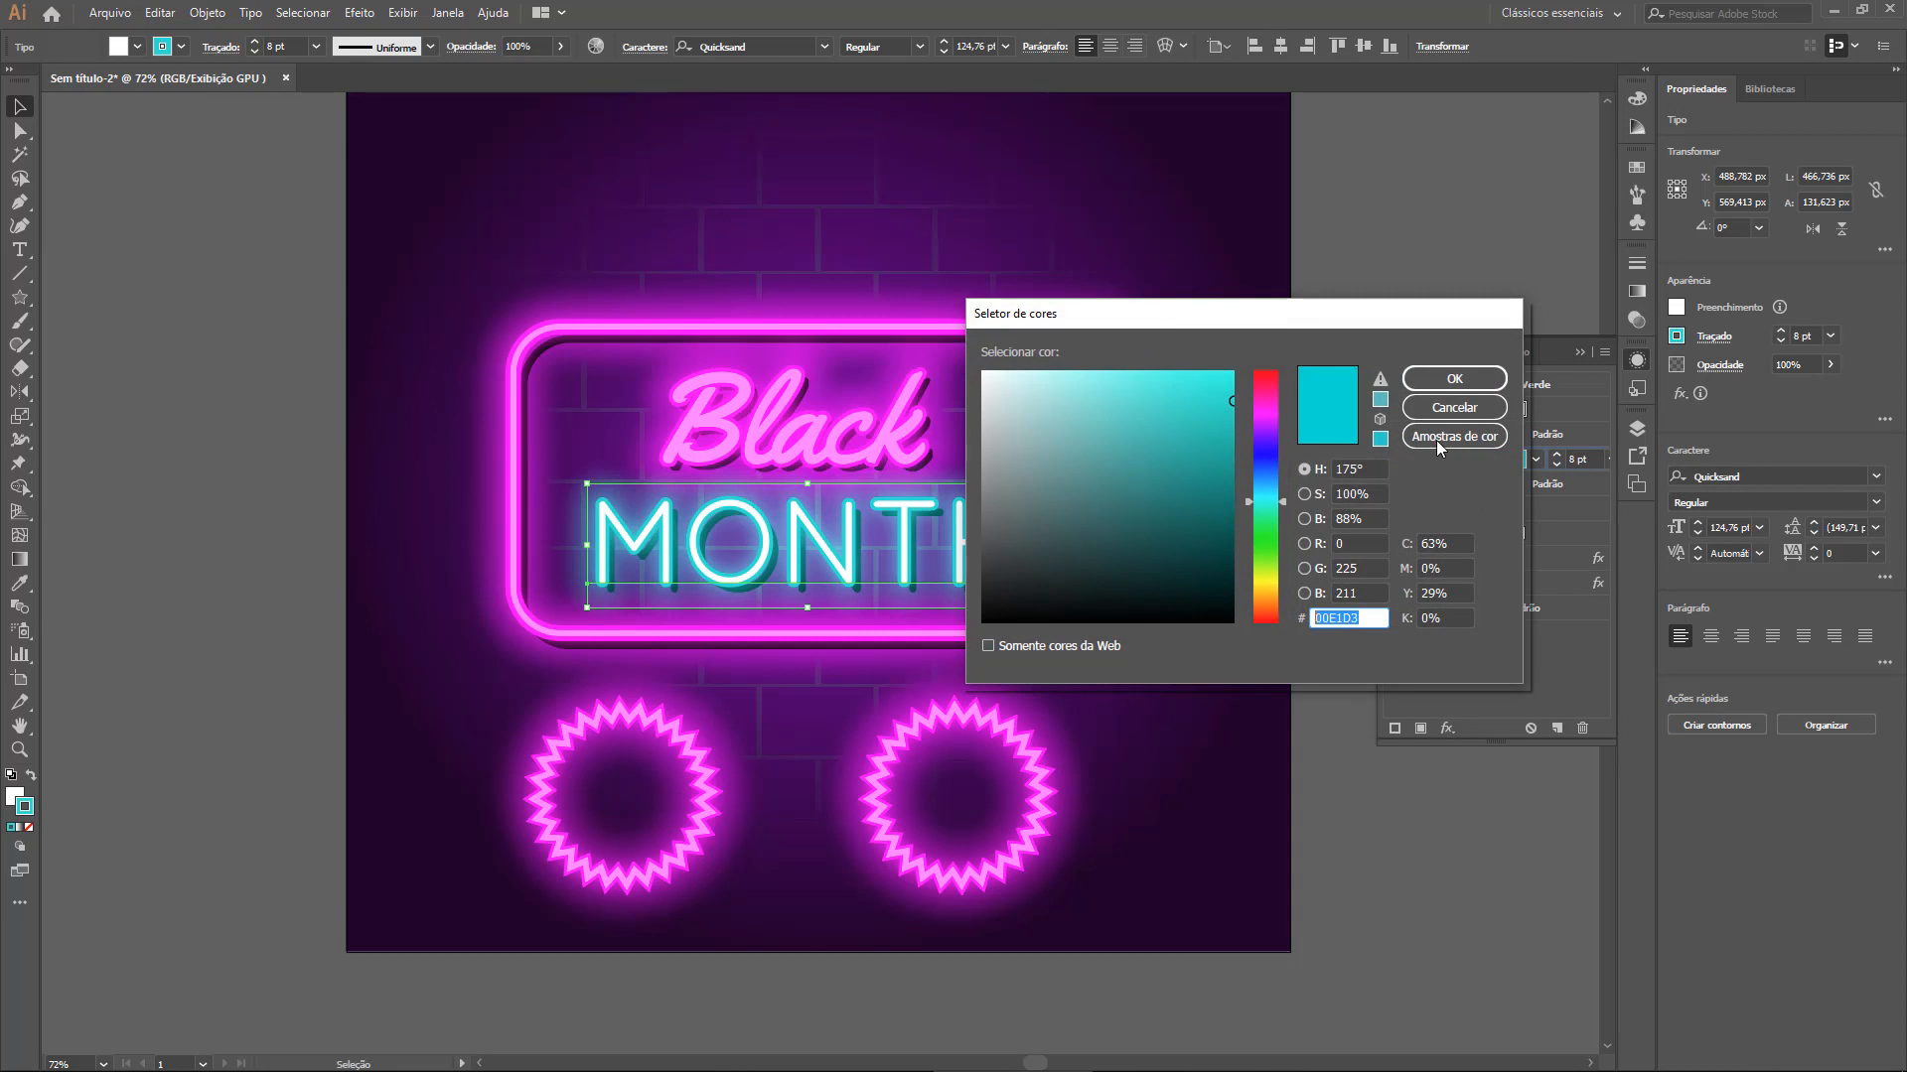
pyautogui.press('Escape')
# Set the right starburst's 6 pt front stroke to the turquoise 00E1D3
pyautogui.click(1034, 758)
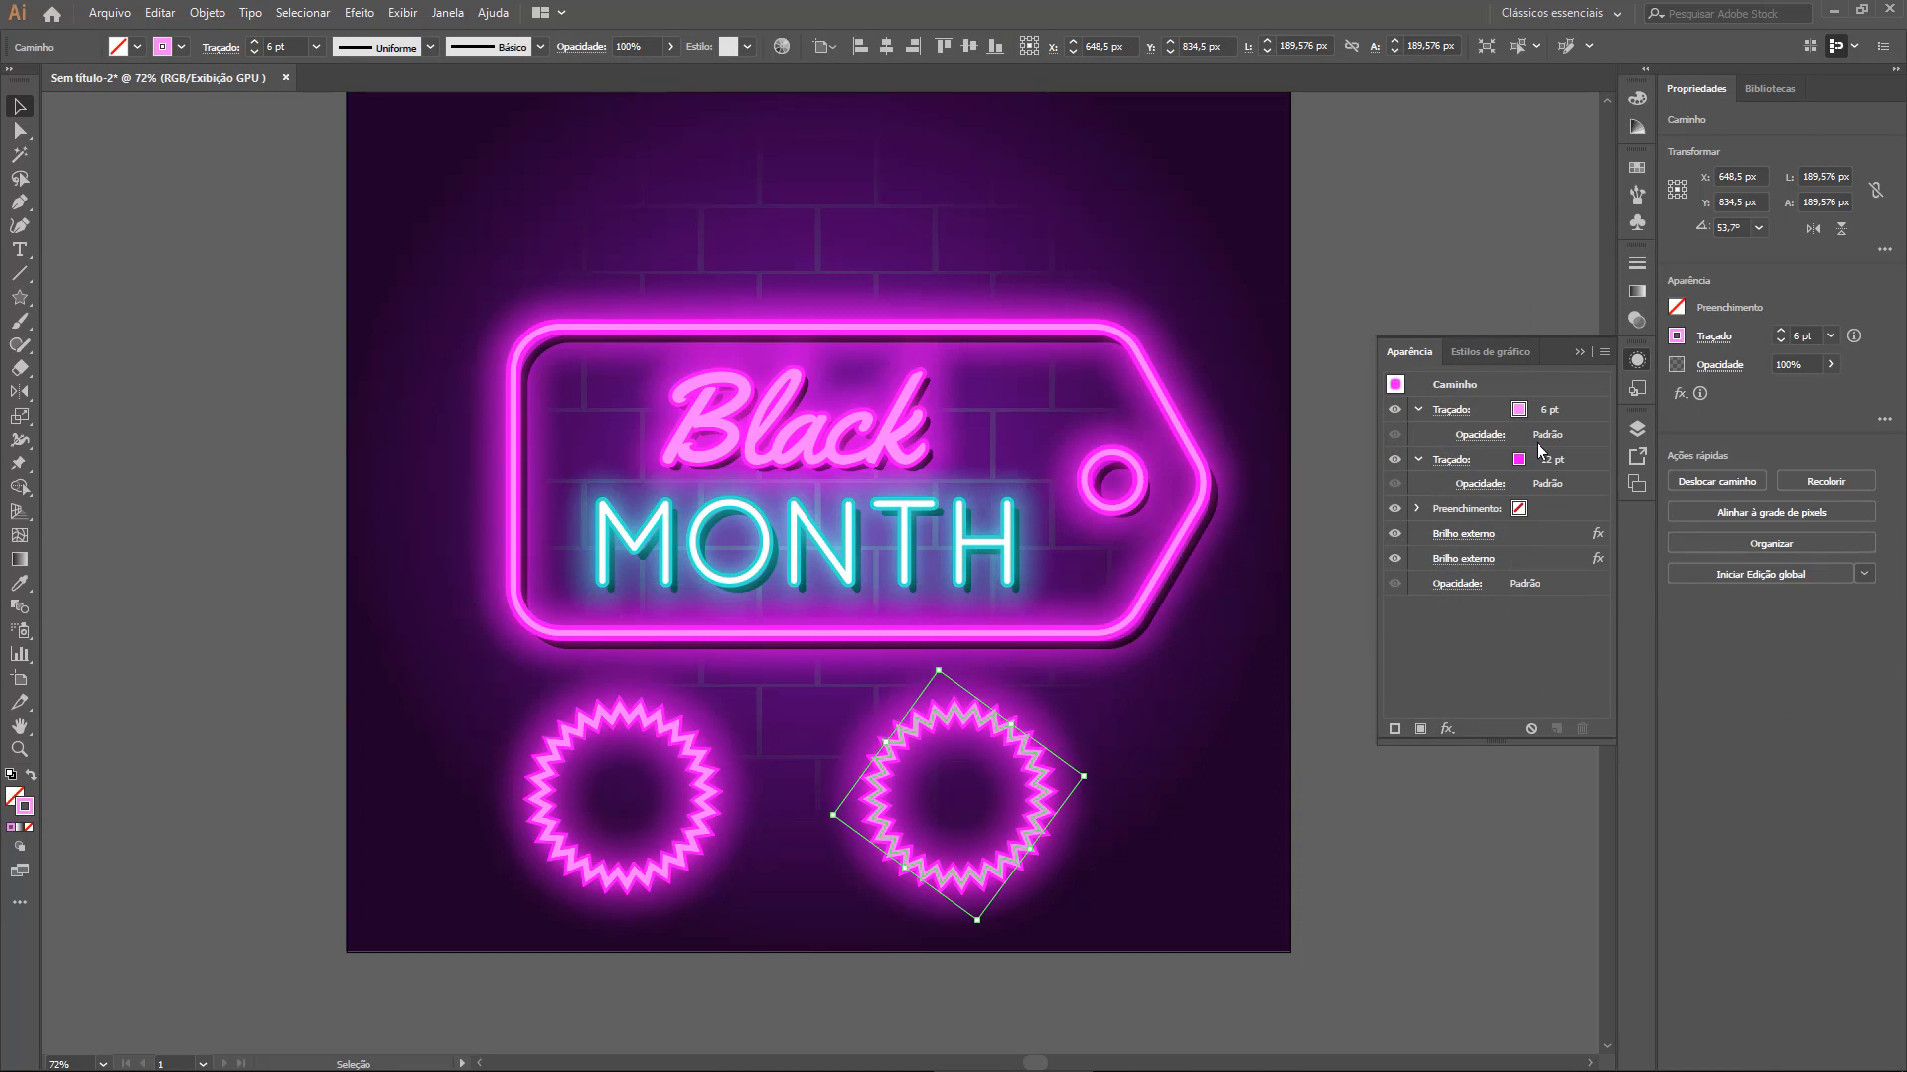
pyautogui.click(1523, 412)
pyautogui.click(1517, 409)
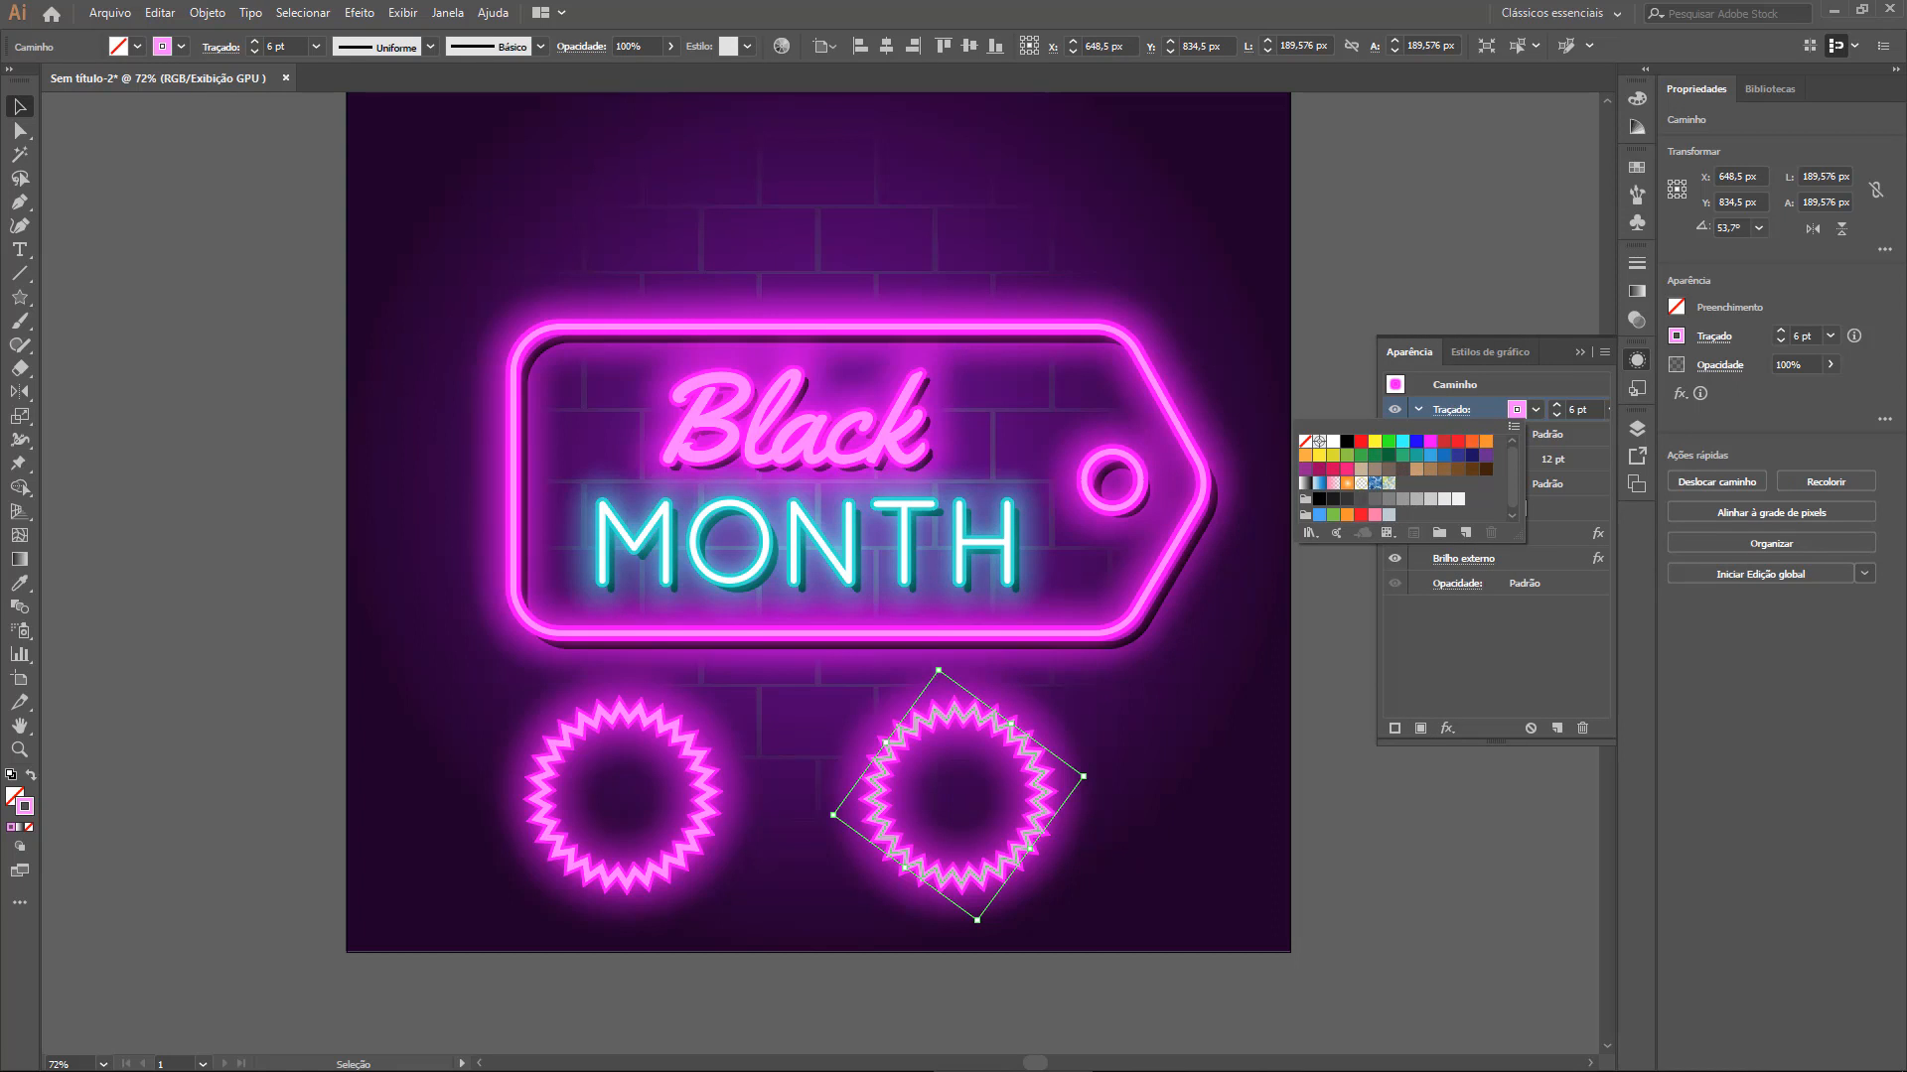
pyautogui.doubleClick(25, 809)
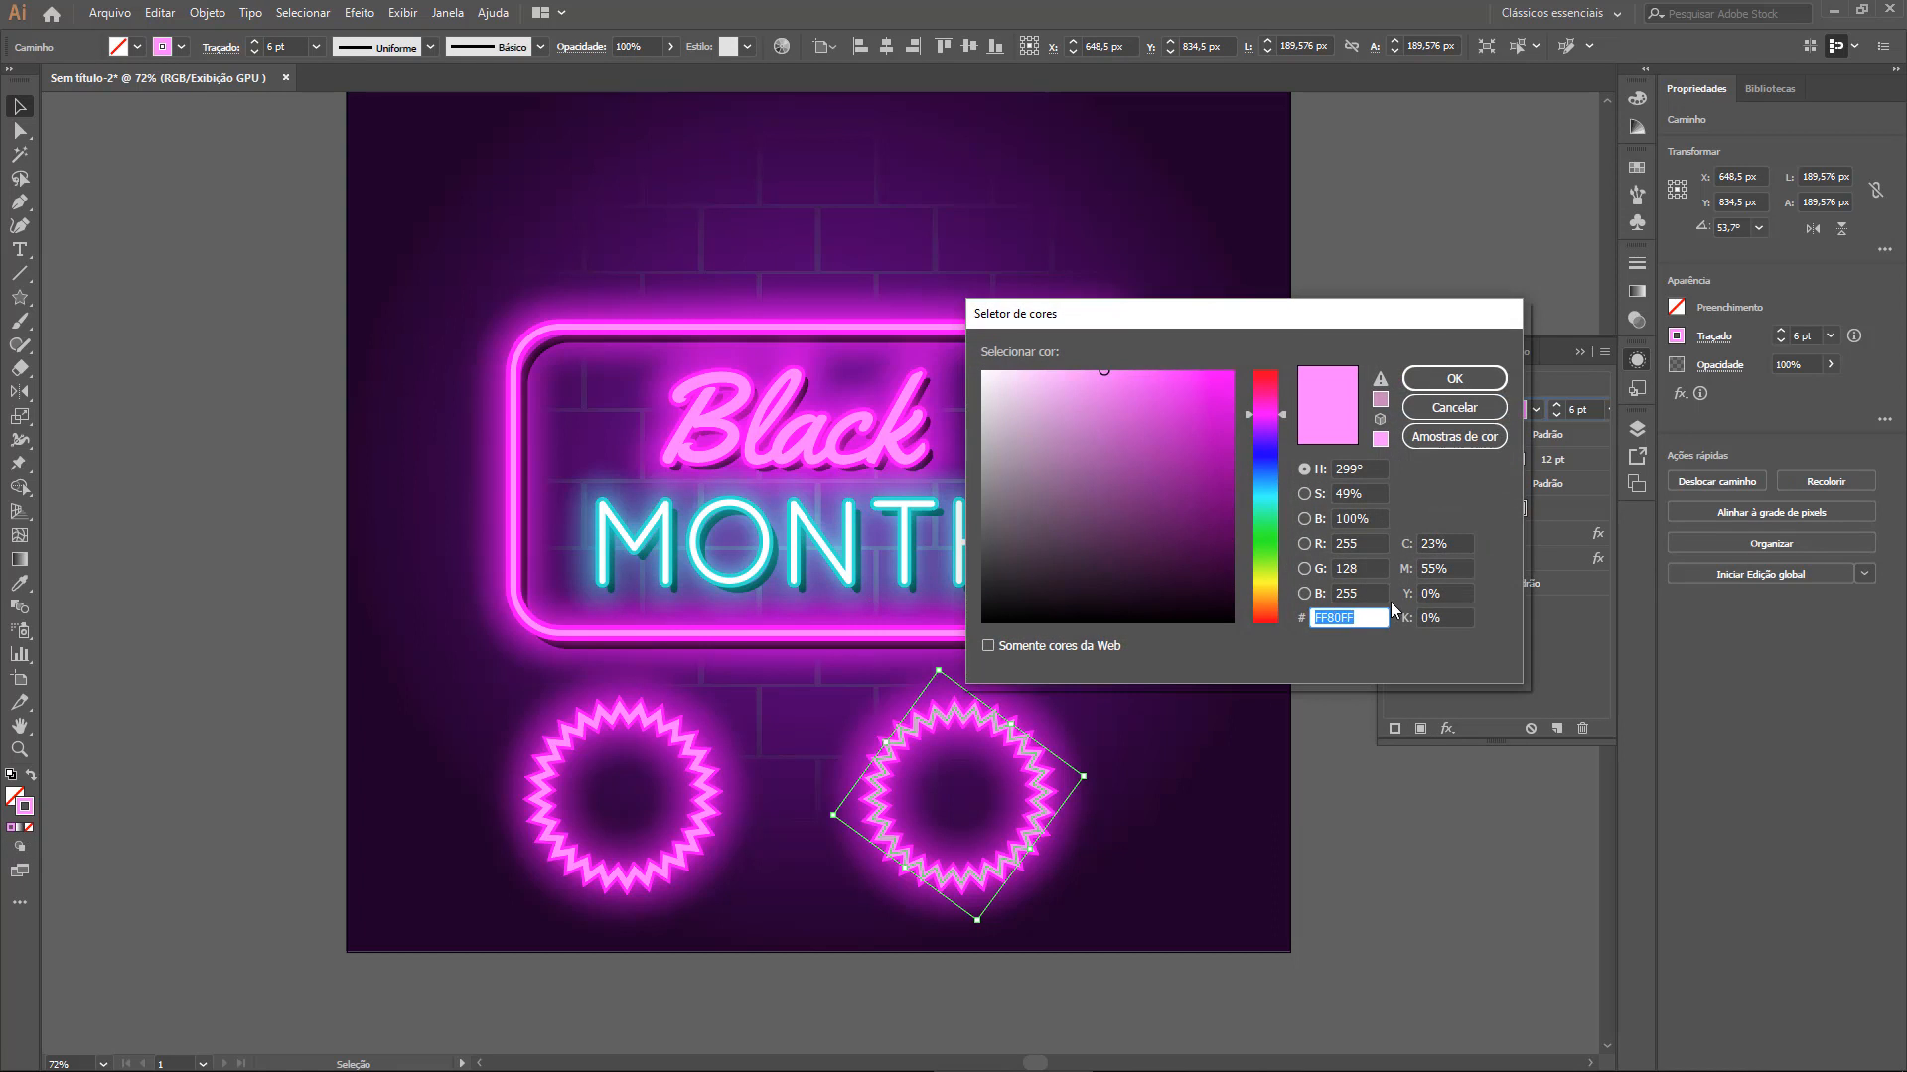
pyautogui.write('00FFFF')
pyautogui.click(1454, 378)
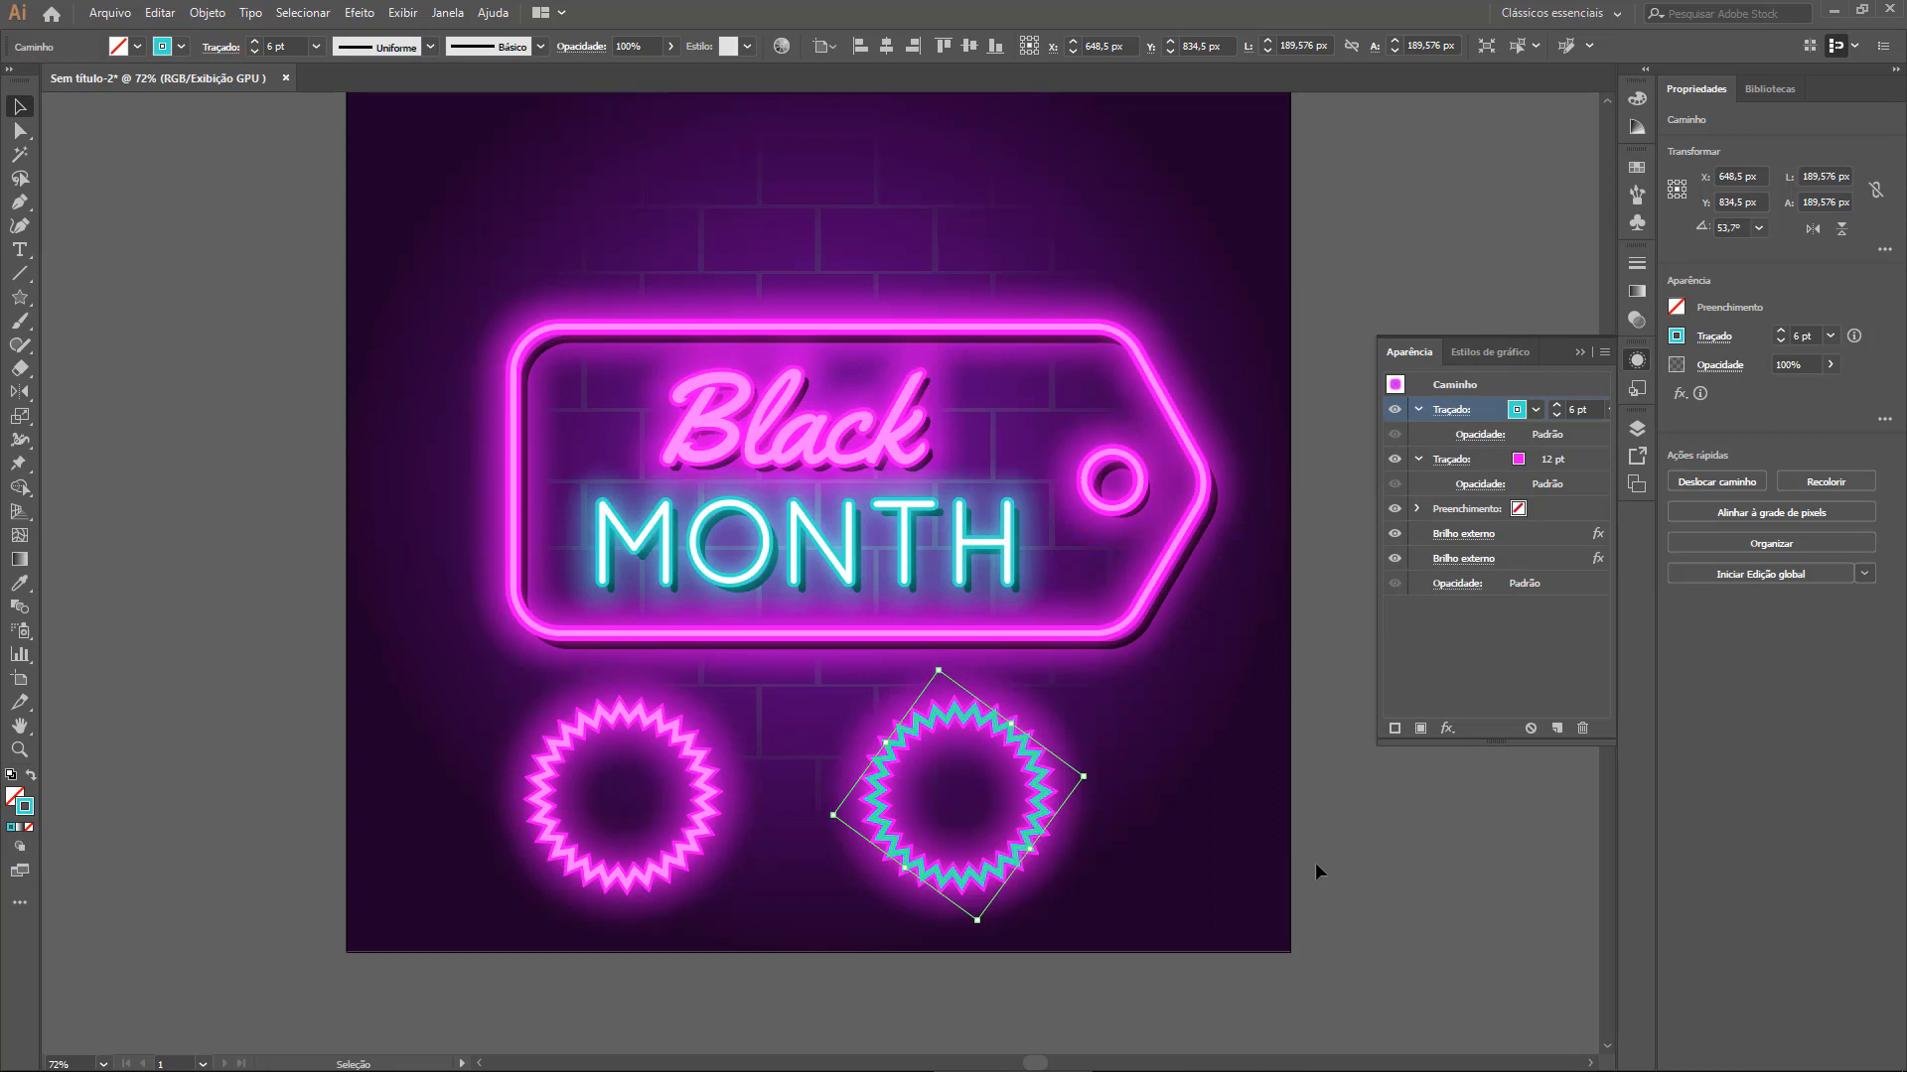
# Copy the hex colour code of the MONTH text's 10 px outer glow and confirm the glow settings
pyautogui.click(1003, 561)
pyautogui.click(1468, 582)
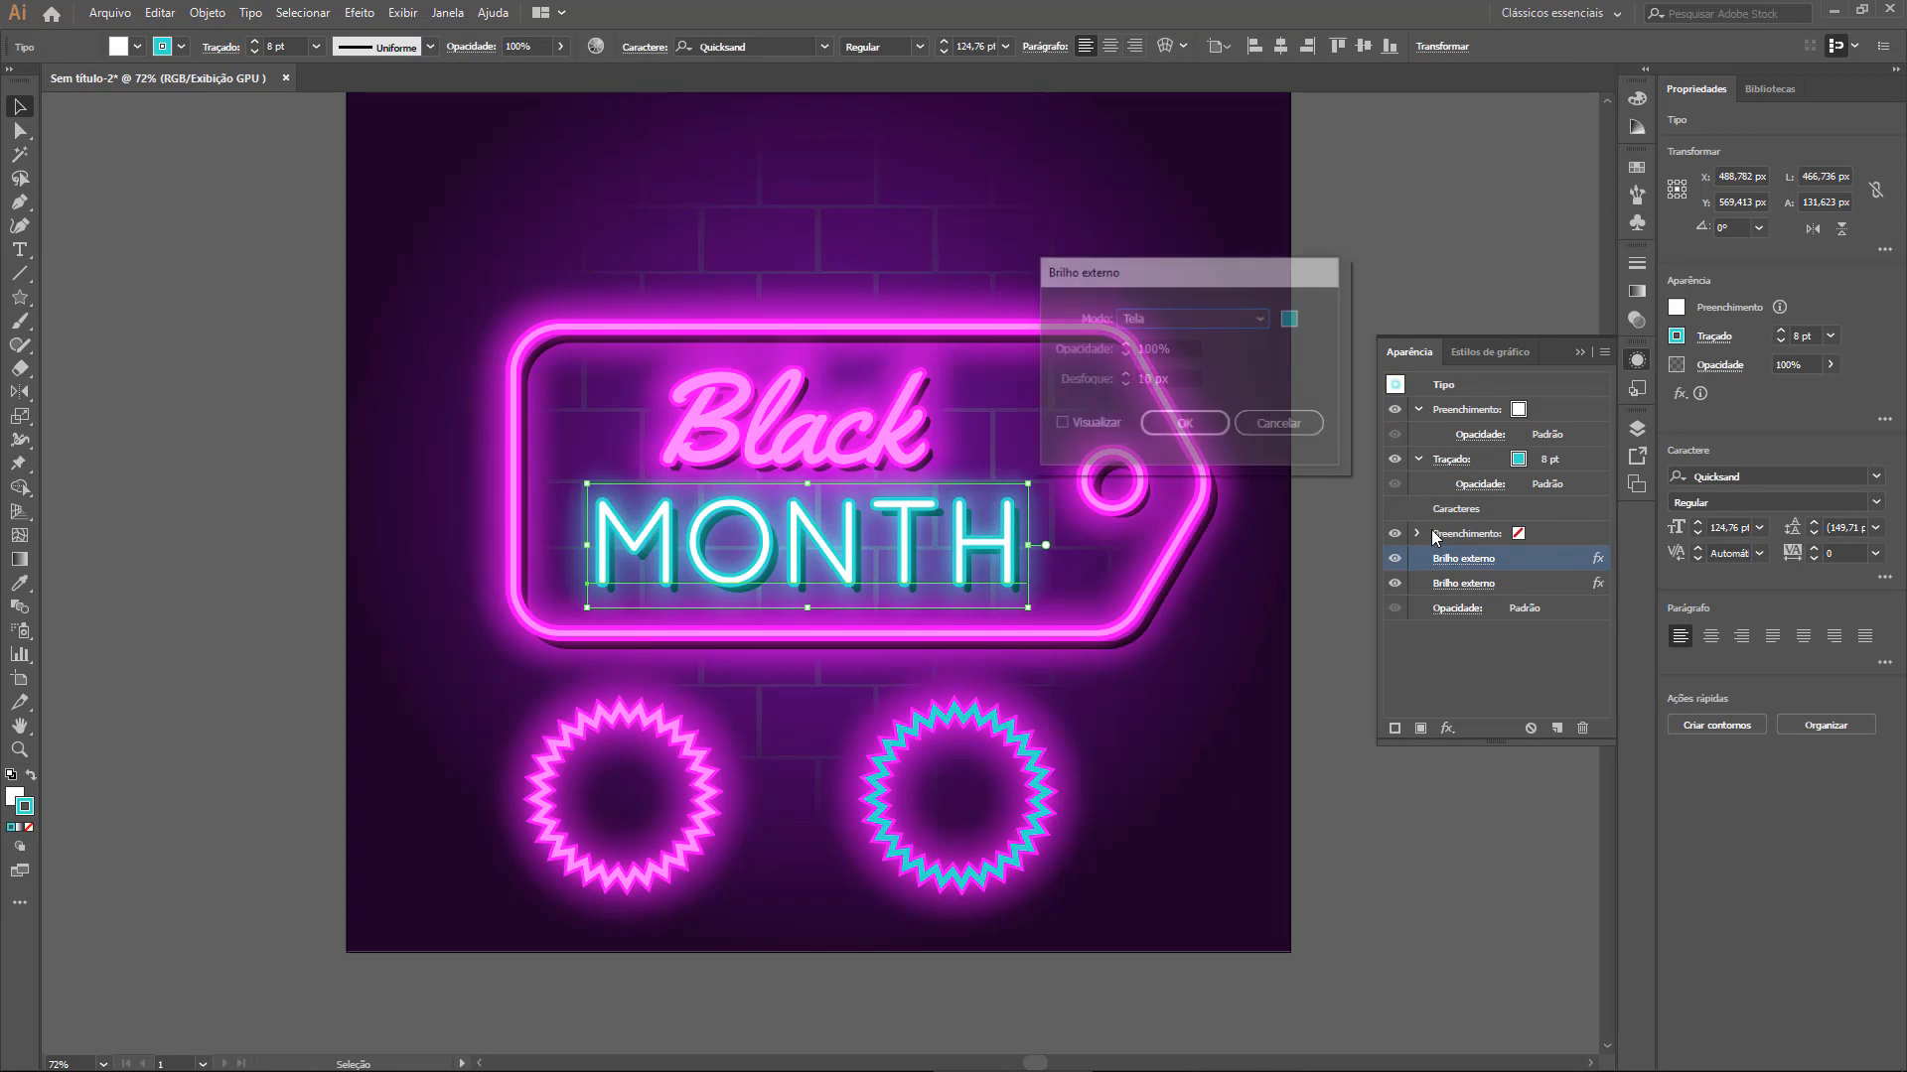
pyautogui.click(1291, 319)
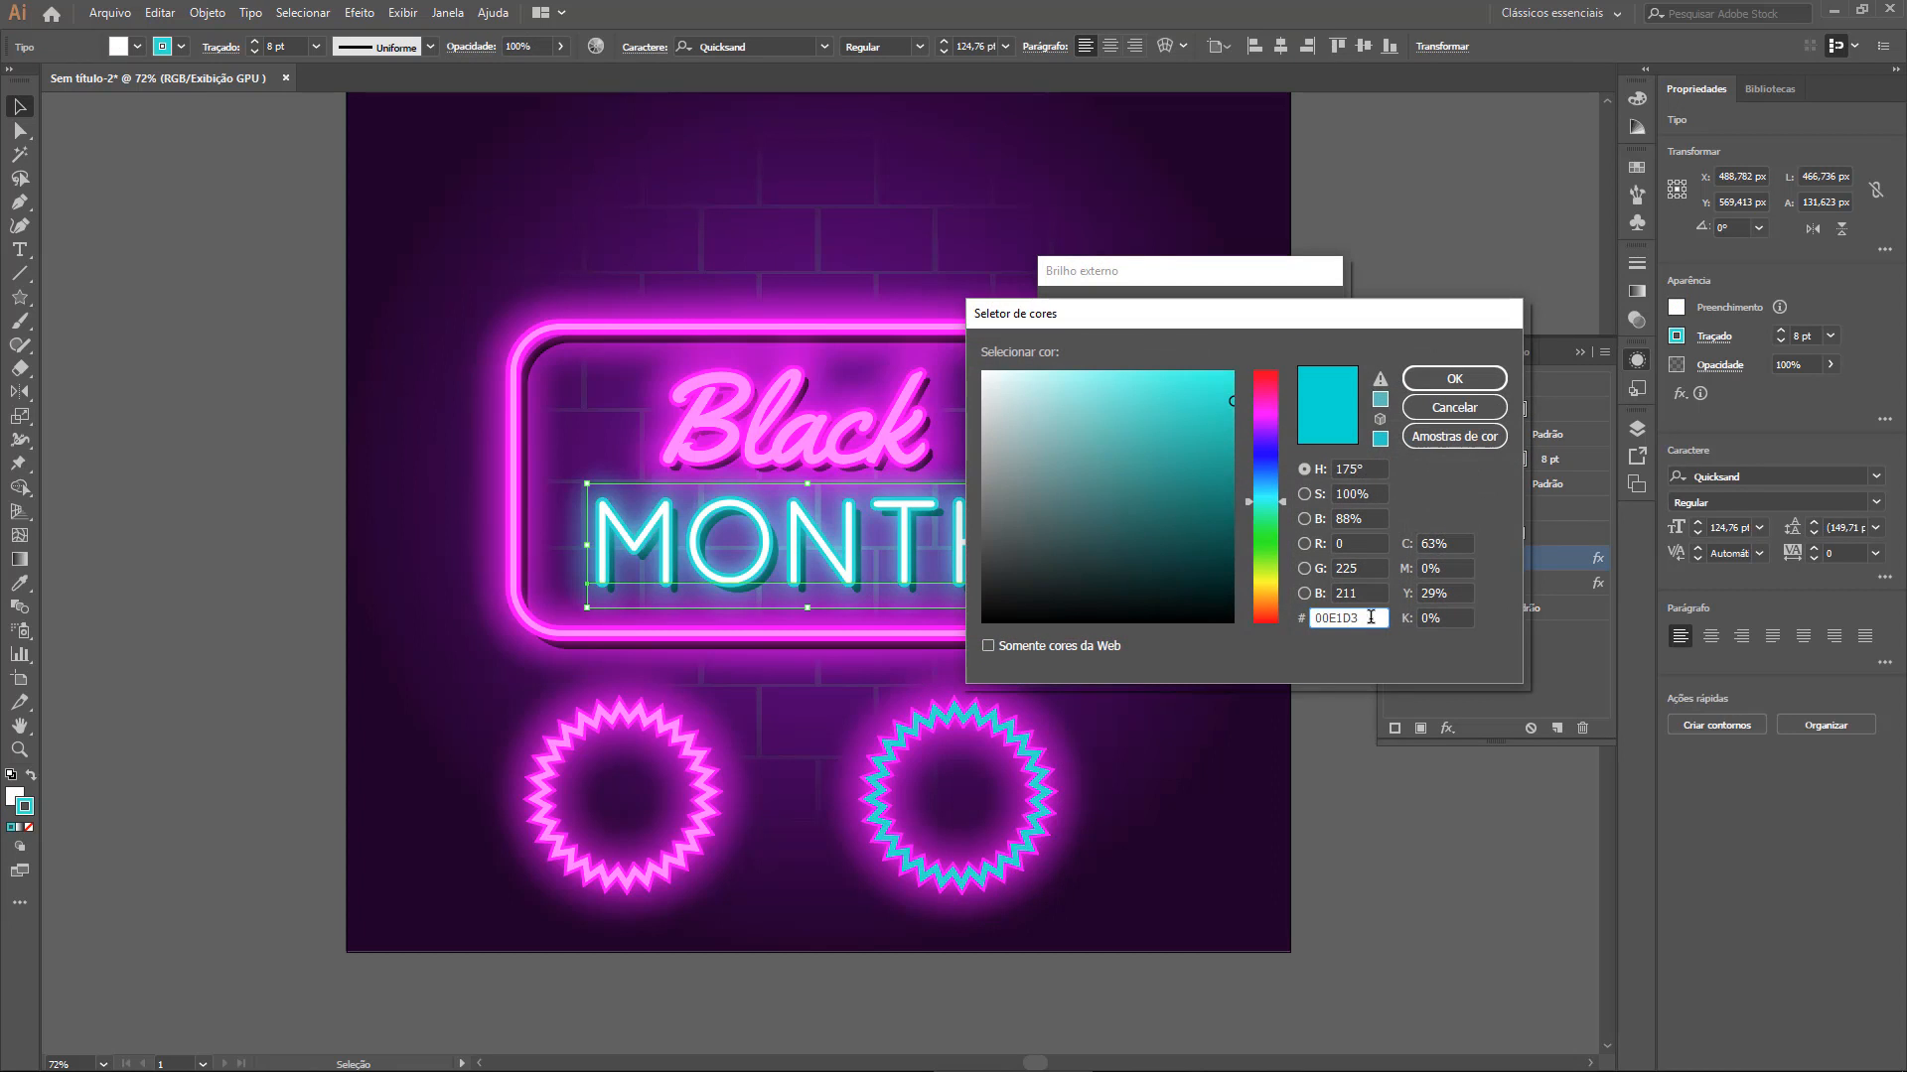
pyautogui.doubleClick(1370, 617)
pyautogui.click(1454, 378)
pyautogui.press('Return')
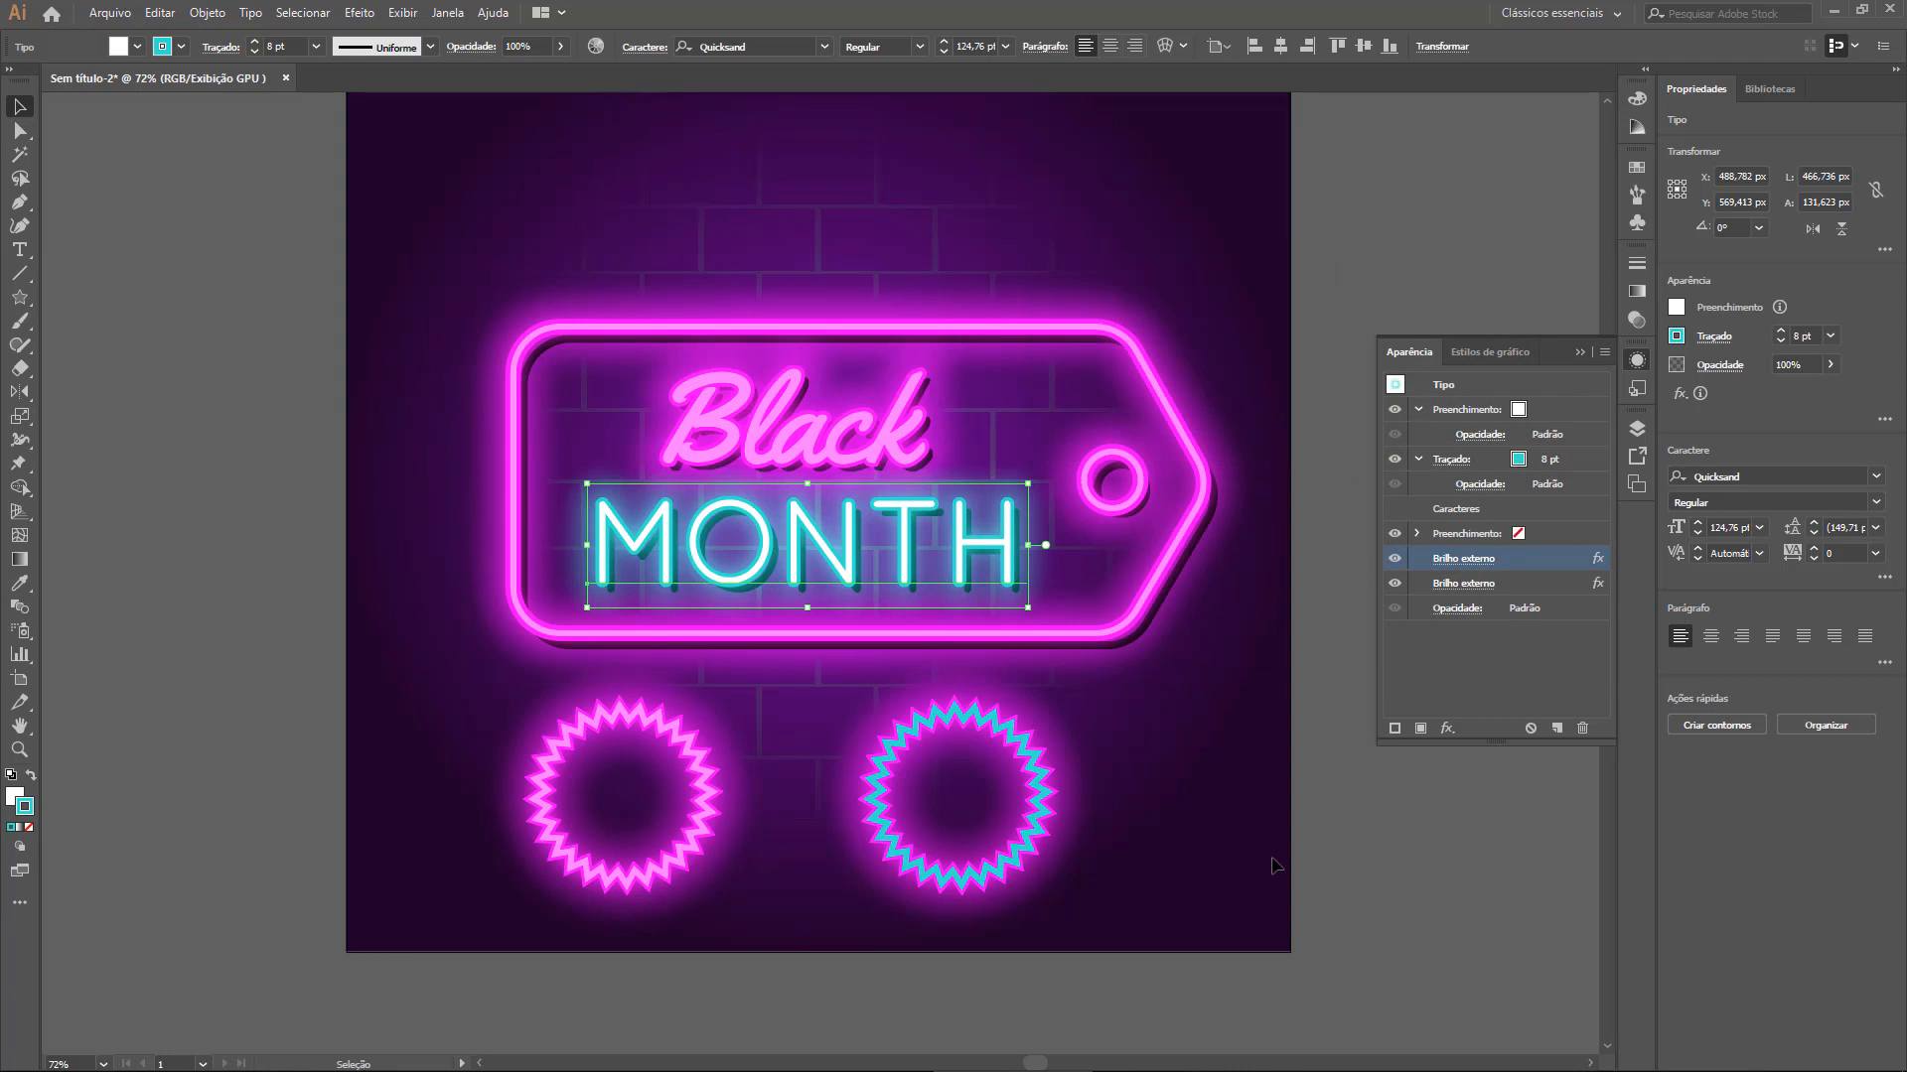
# Set the right starburst's 12 pt rear stroke to 00E1D3 and deselect it
pyautogui.click(1022, 767)
pyautogui.click(1519, 462)
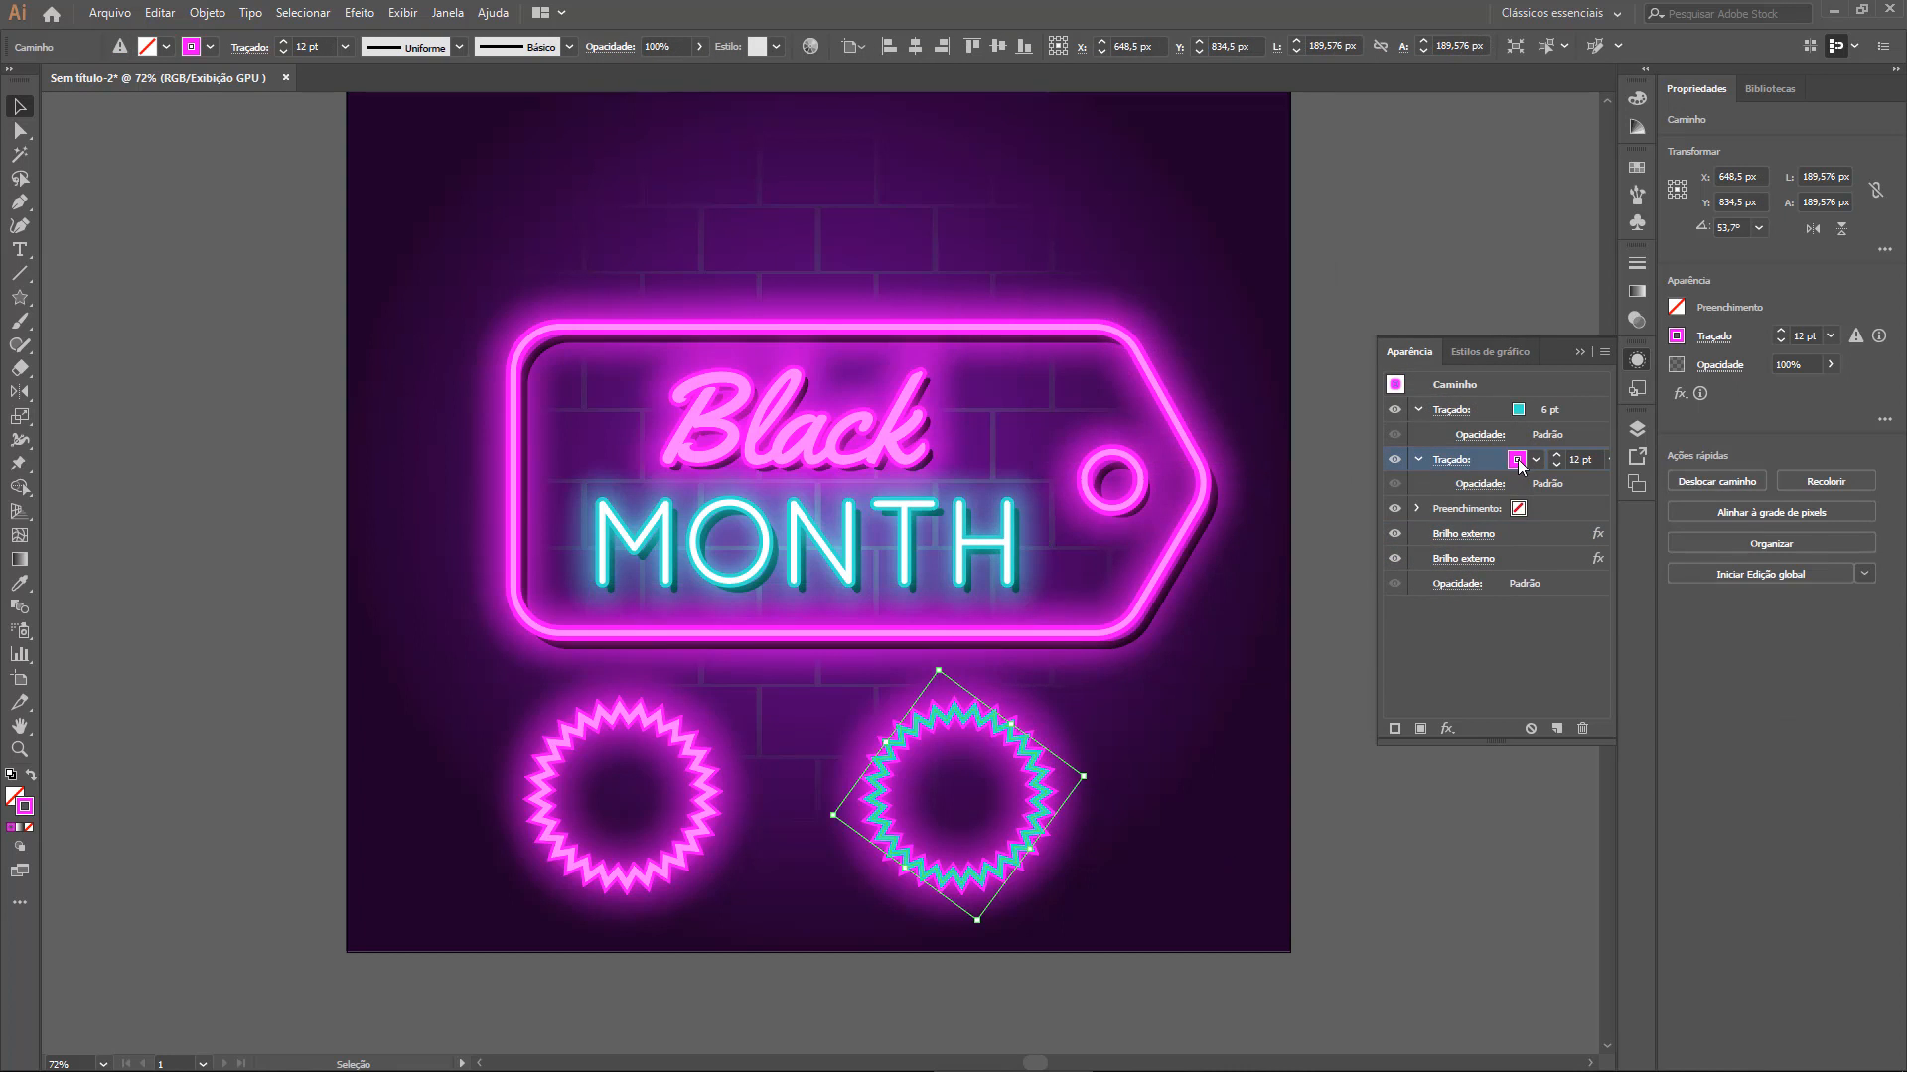
pyautogui.click(1519, 462)
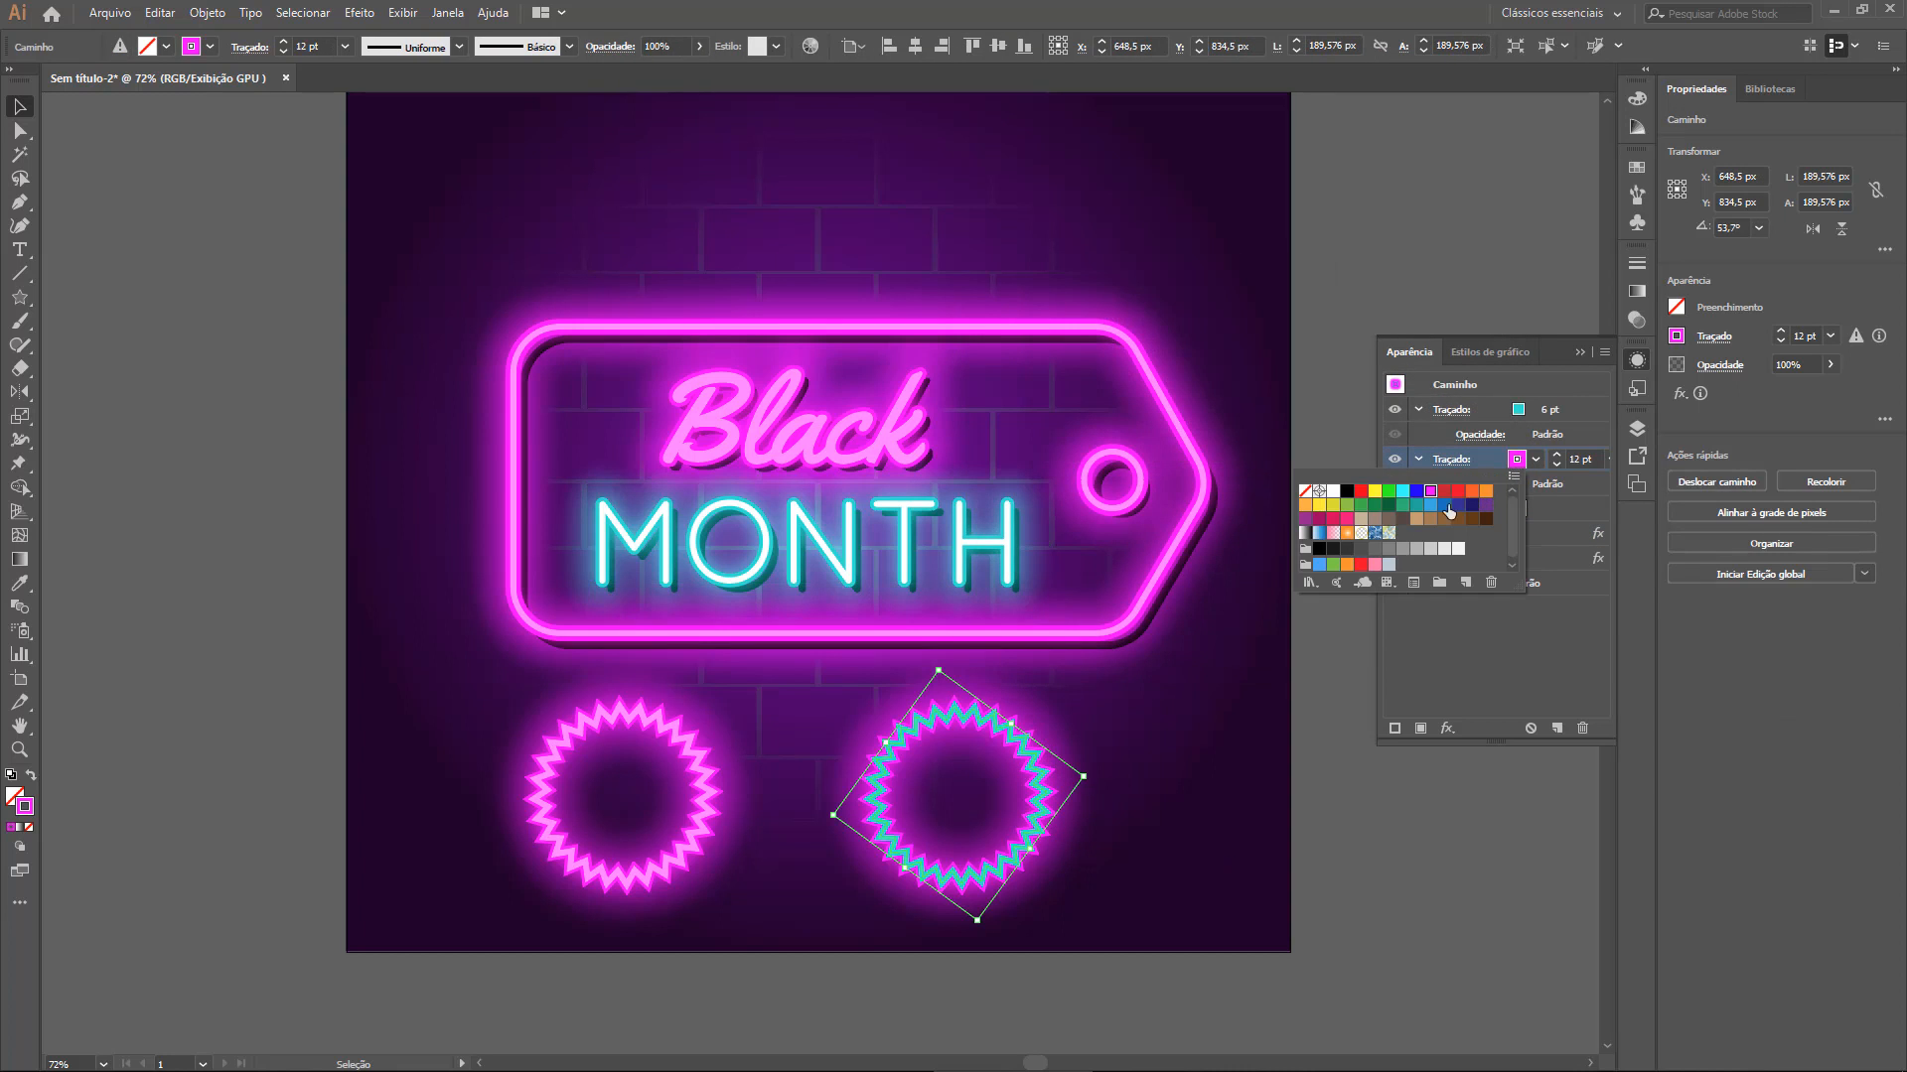
pyautogui.doubleClick(28, 806)
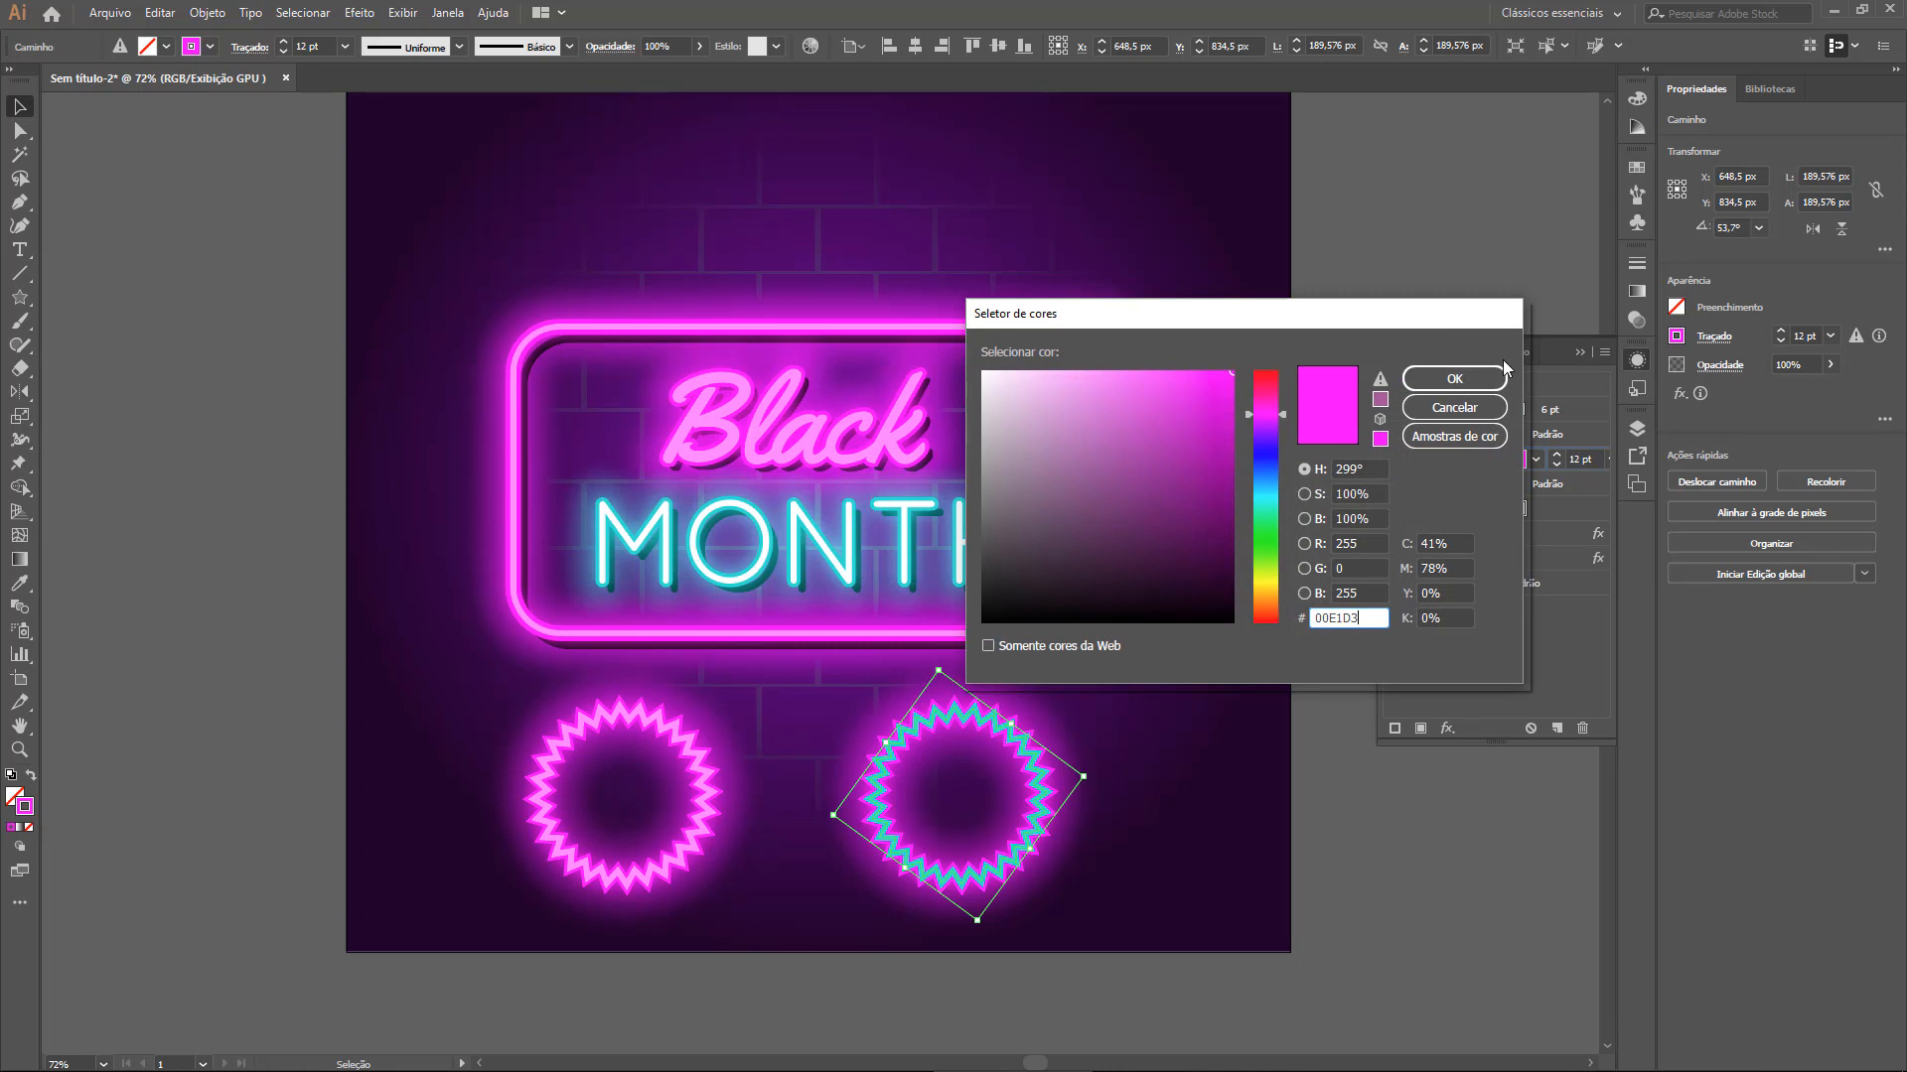
pyautogui.write('00E1D3')
pyautogui.click(1453, 378)
pyautogui.click(1434, 933)
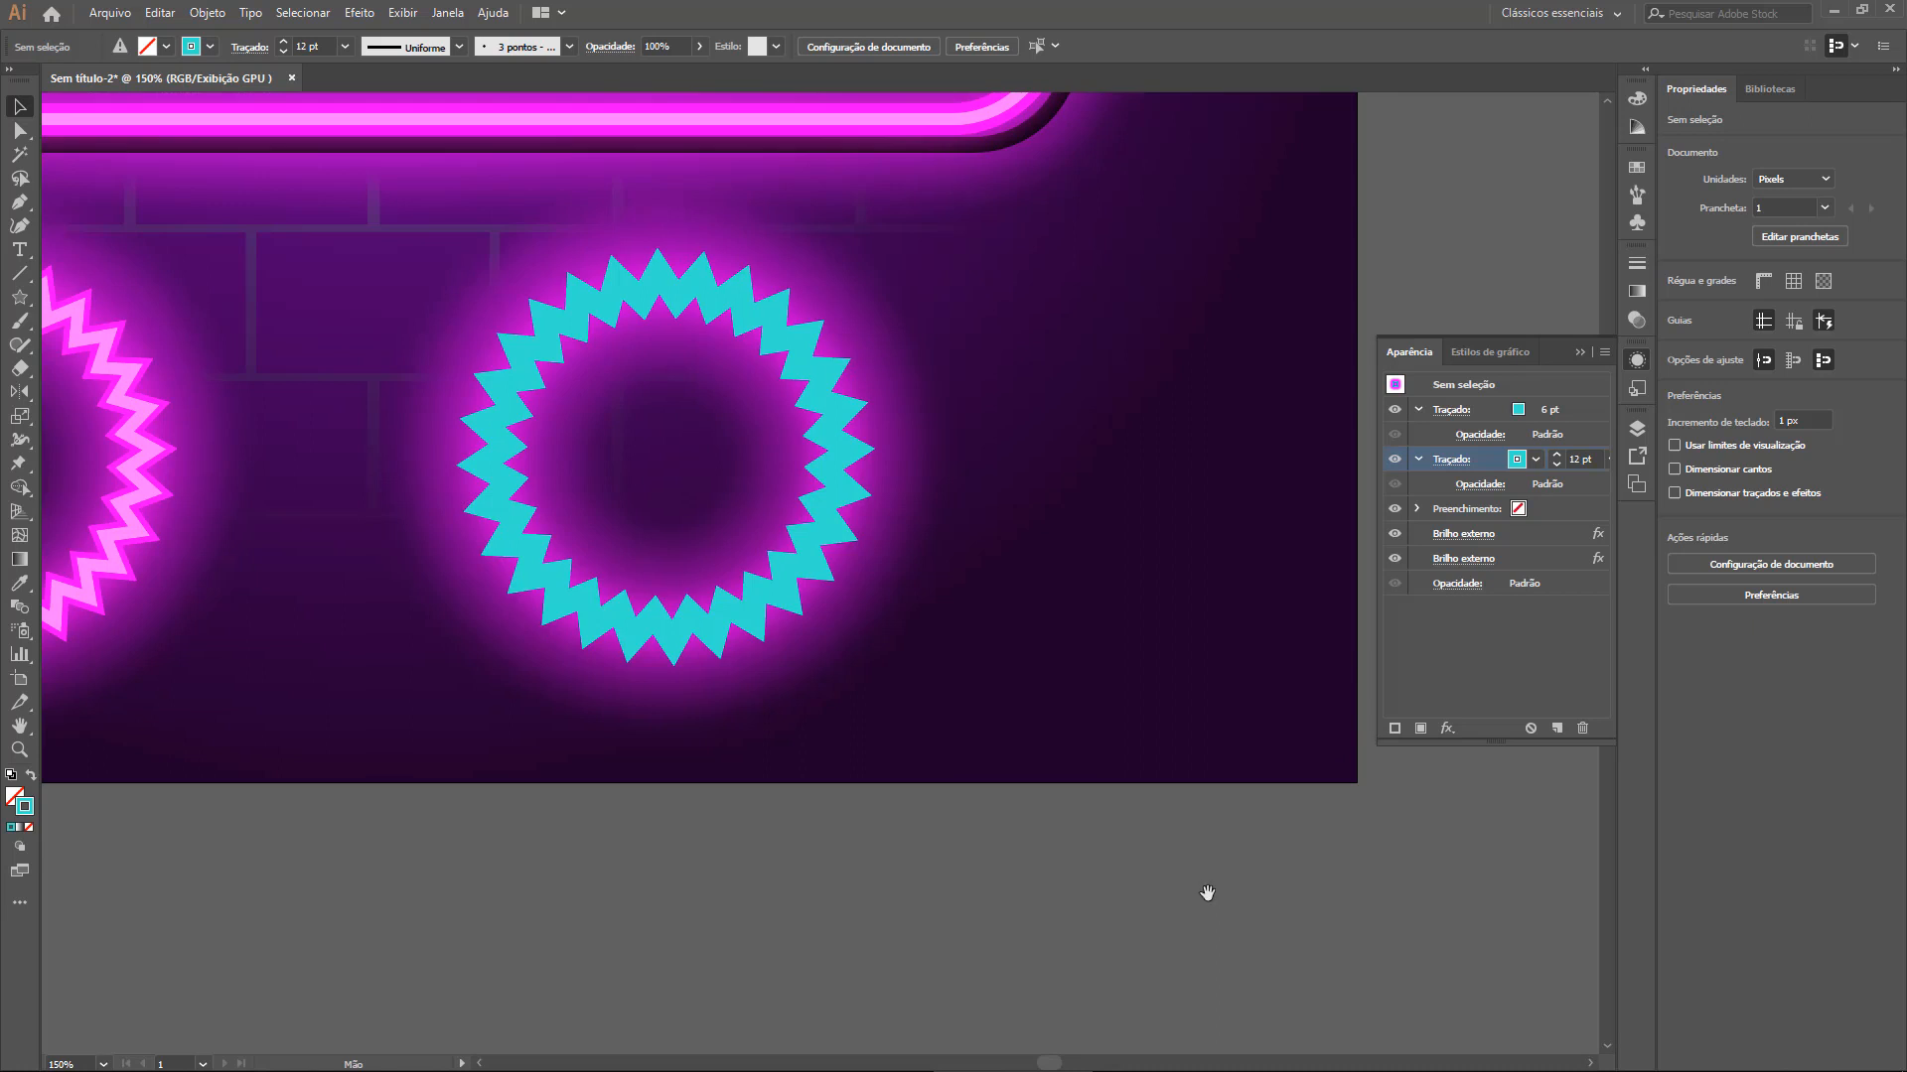
# Set the right starburst's 6 pt front stroke to white, keeping the turquoise 12 pt stroke behind it
pyautogui.moveTo(866, 623); pyautogui.dragTo(1128, 1001)
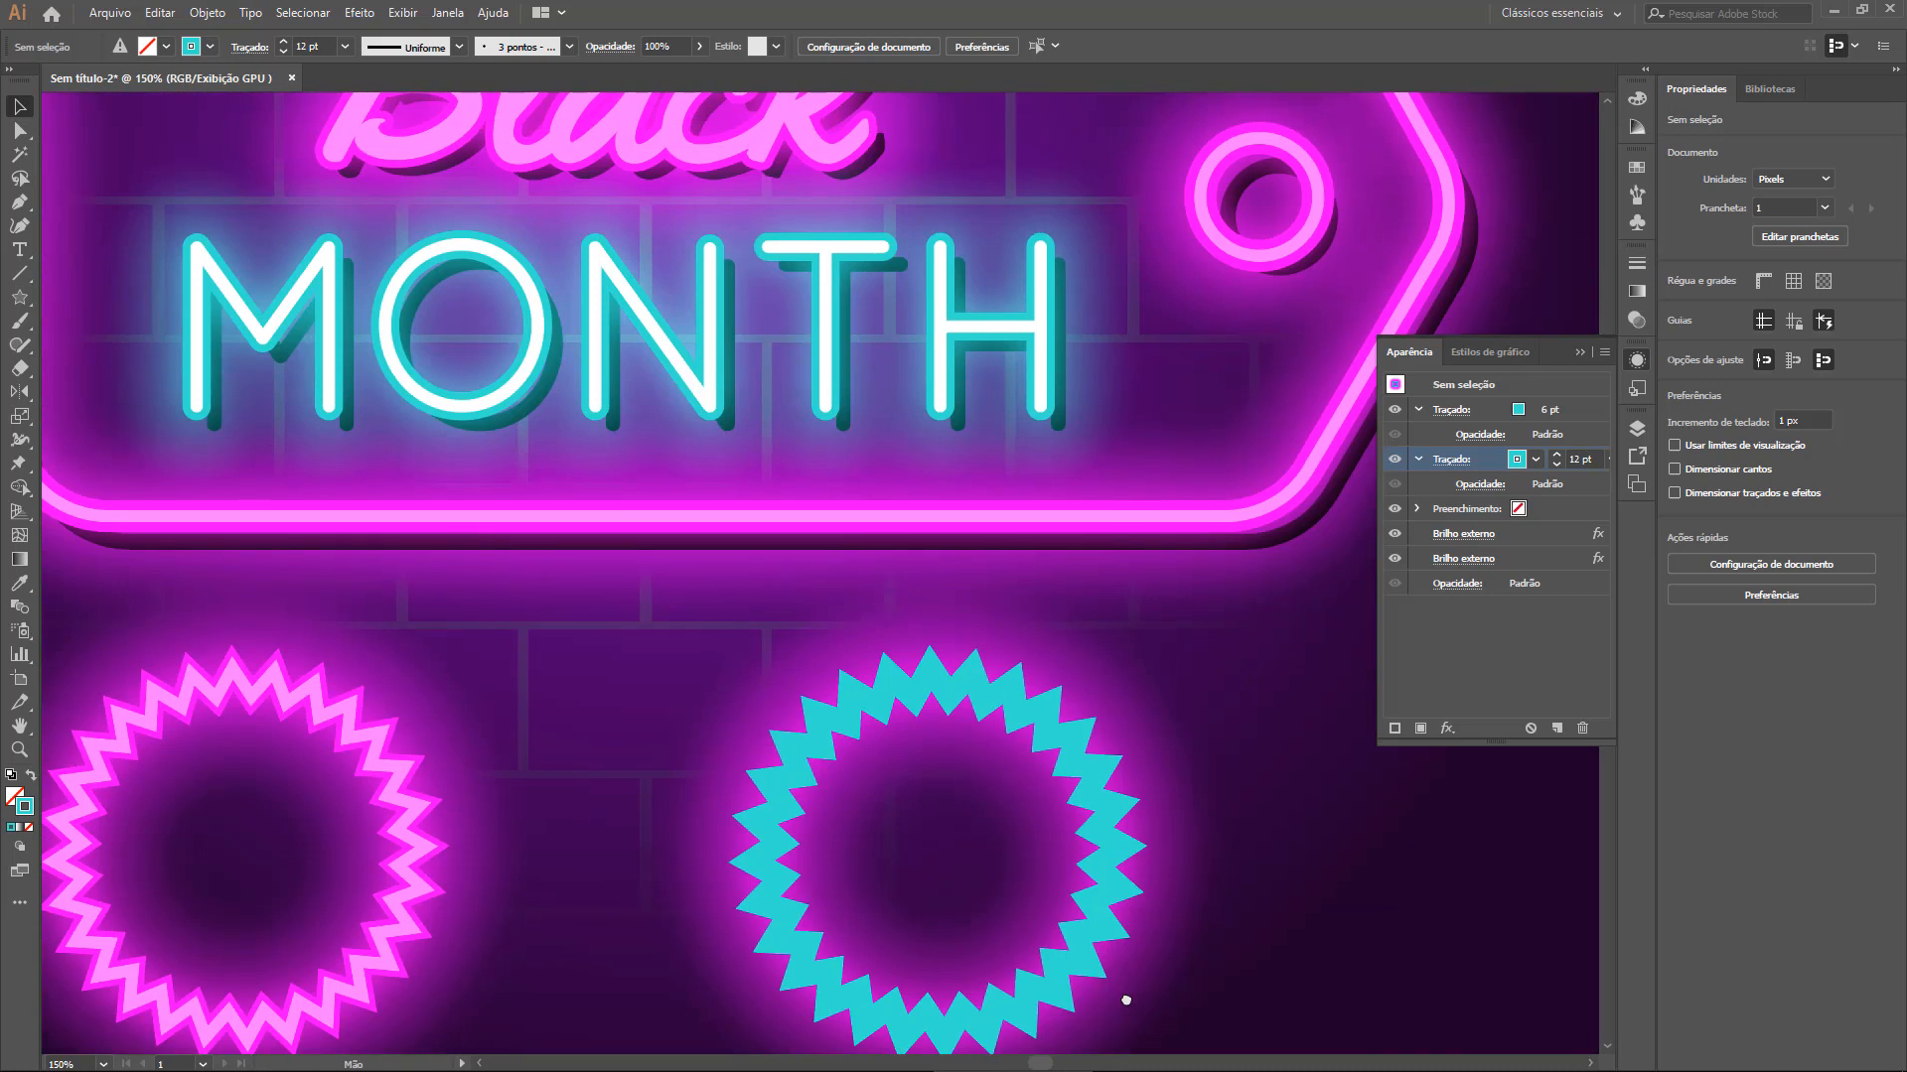
pyautogui.moveTo(974, 778); pyautogui.dragTo(980, 750)
pyautogui.click(1040, 677)
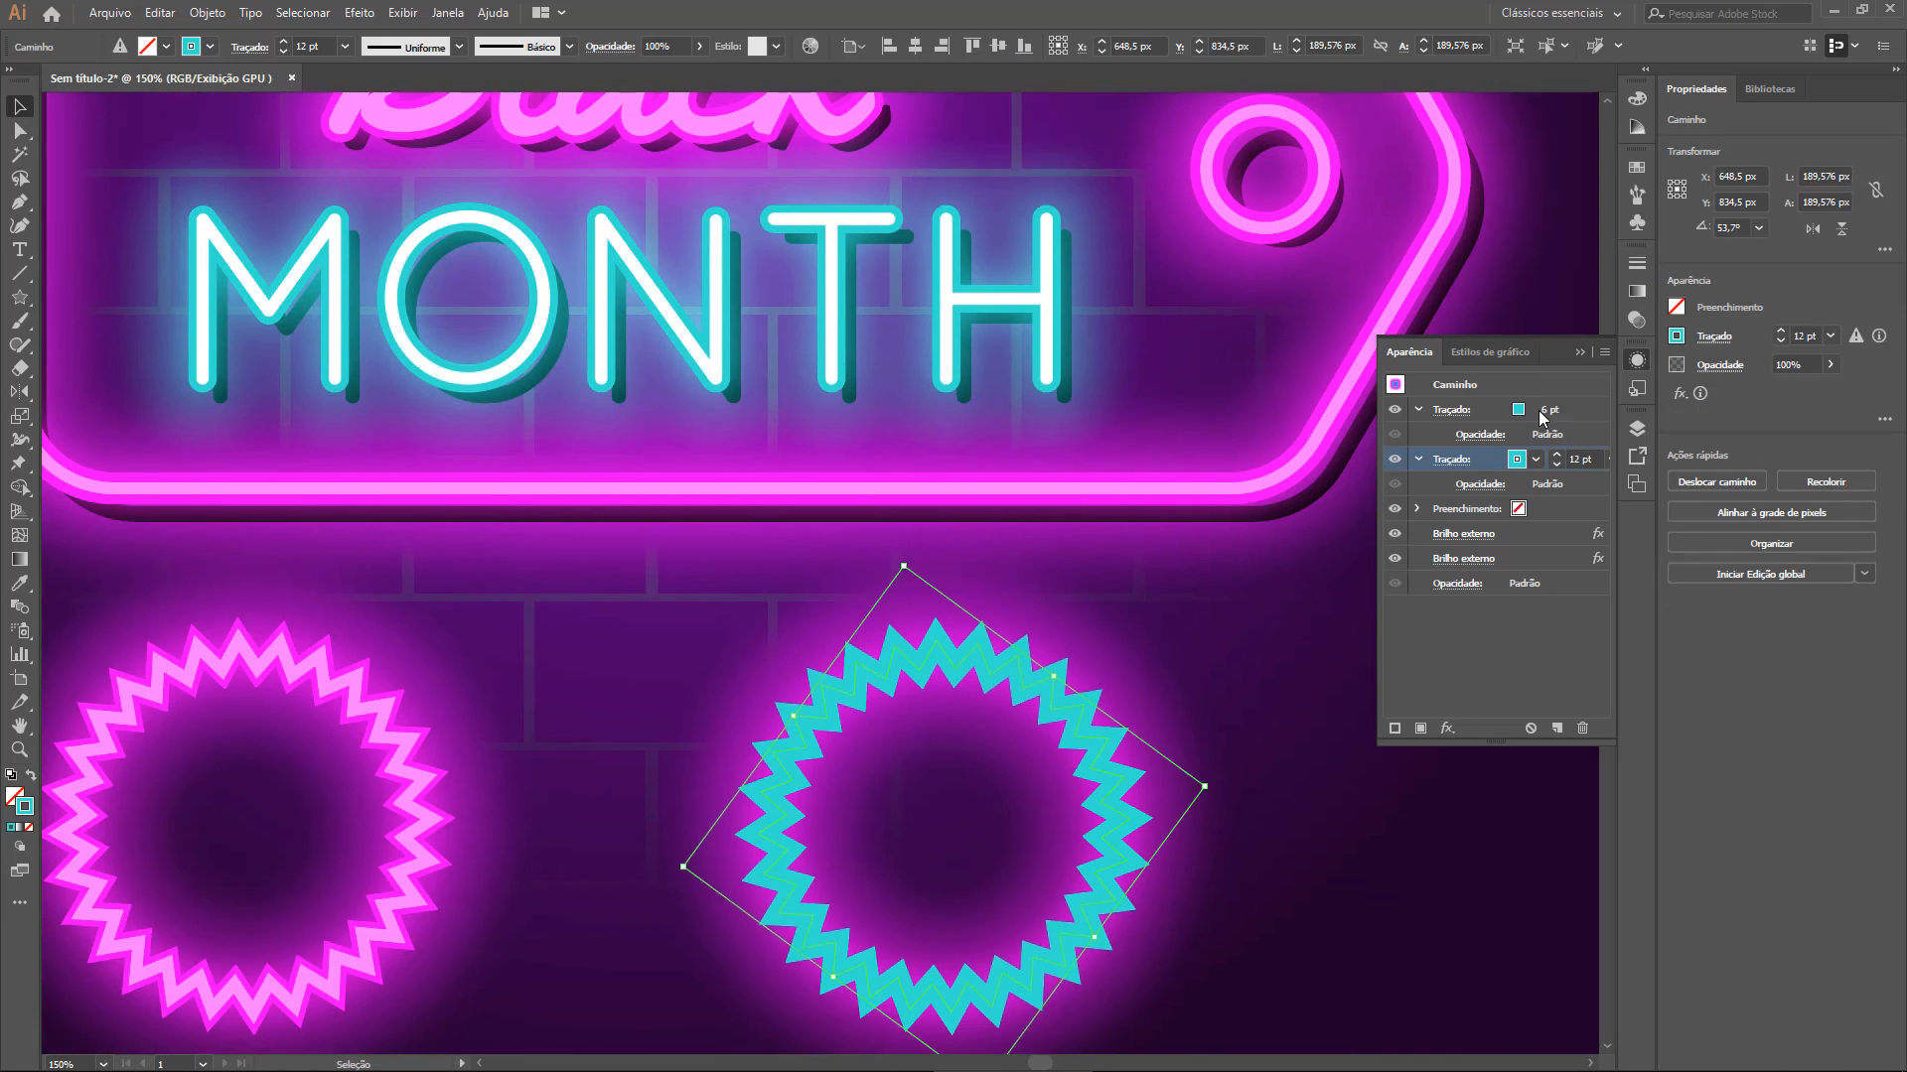
pyautogui.click(1519, 409)
pyautogui.click(1535, 410)
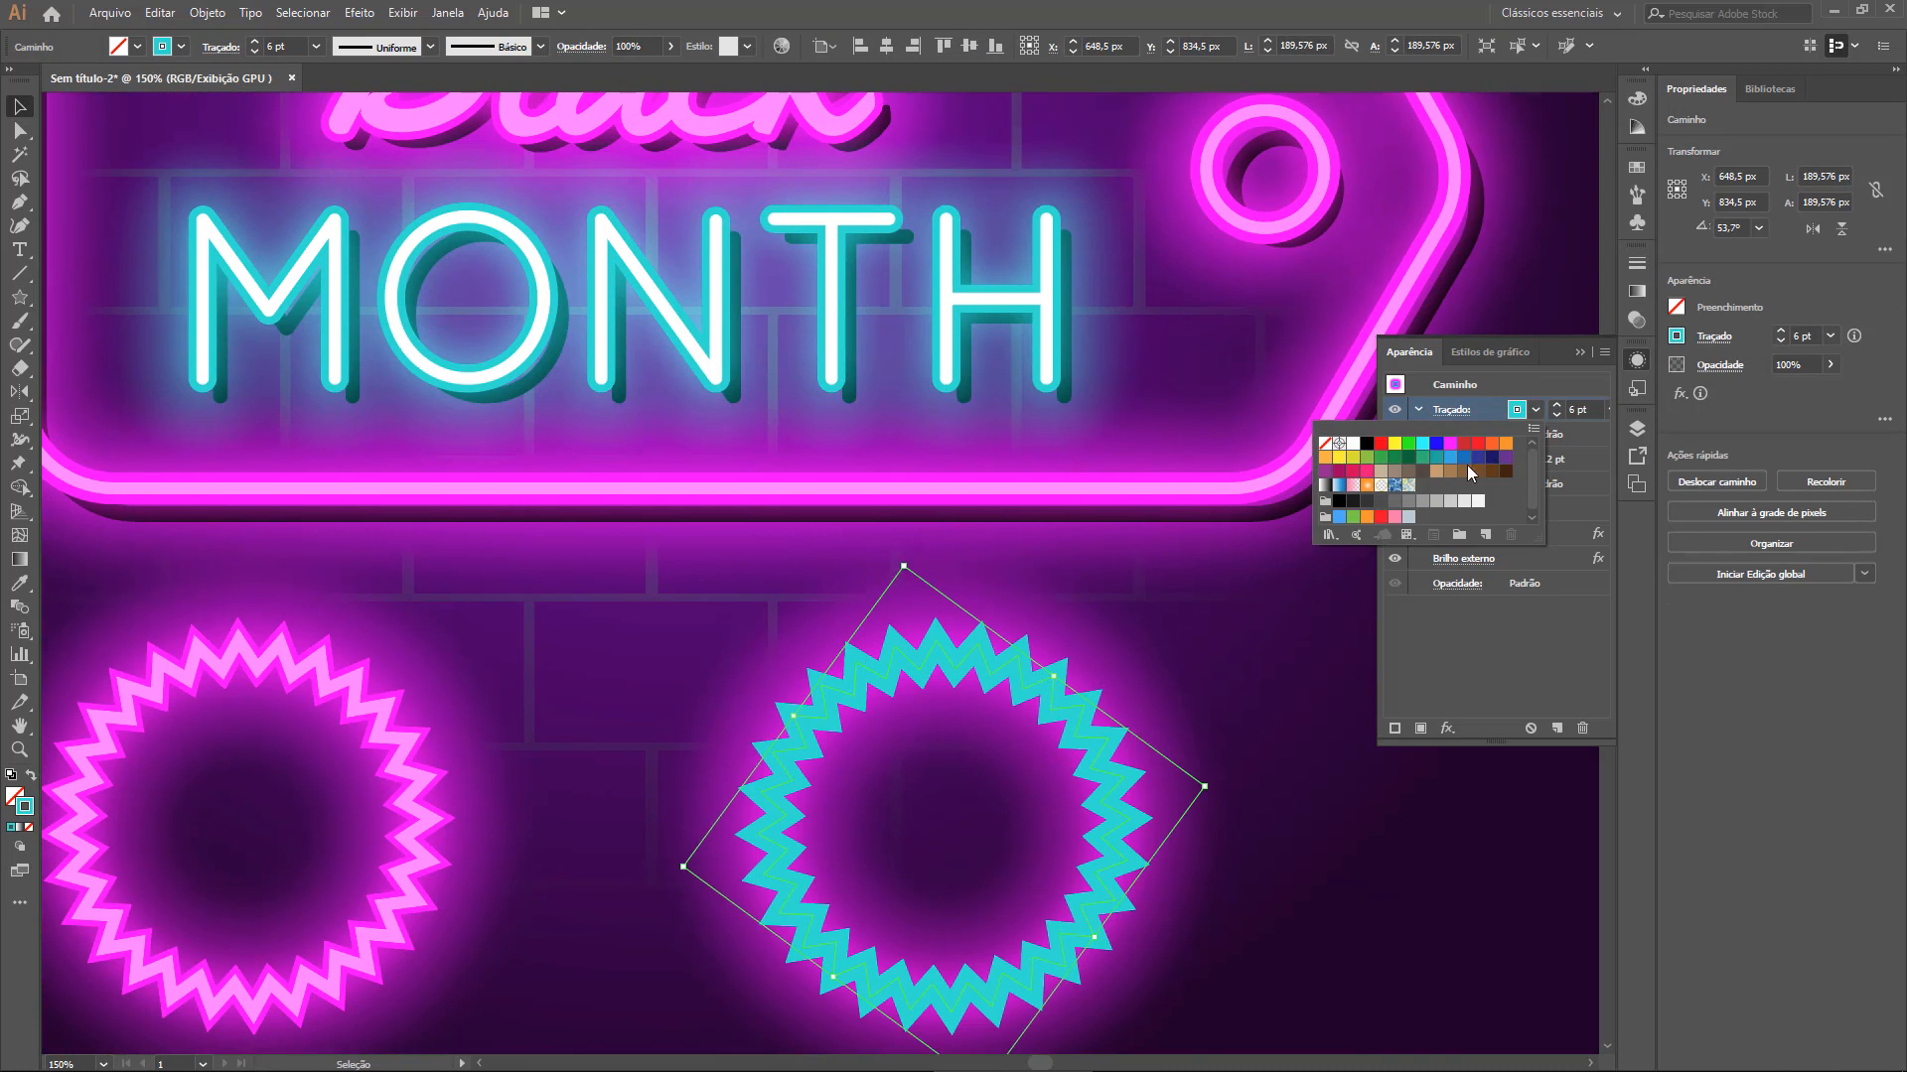
pyautogui.click(1353, 443)
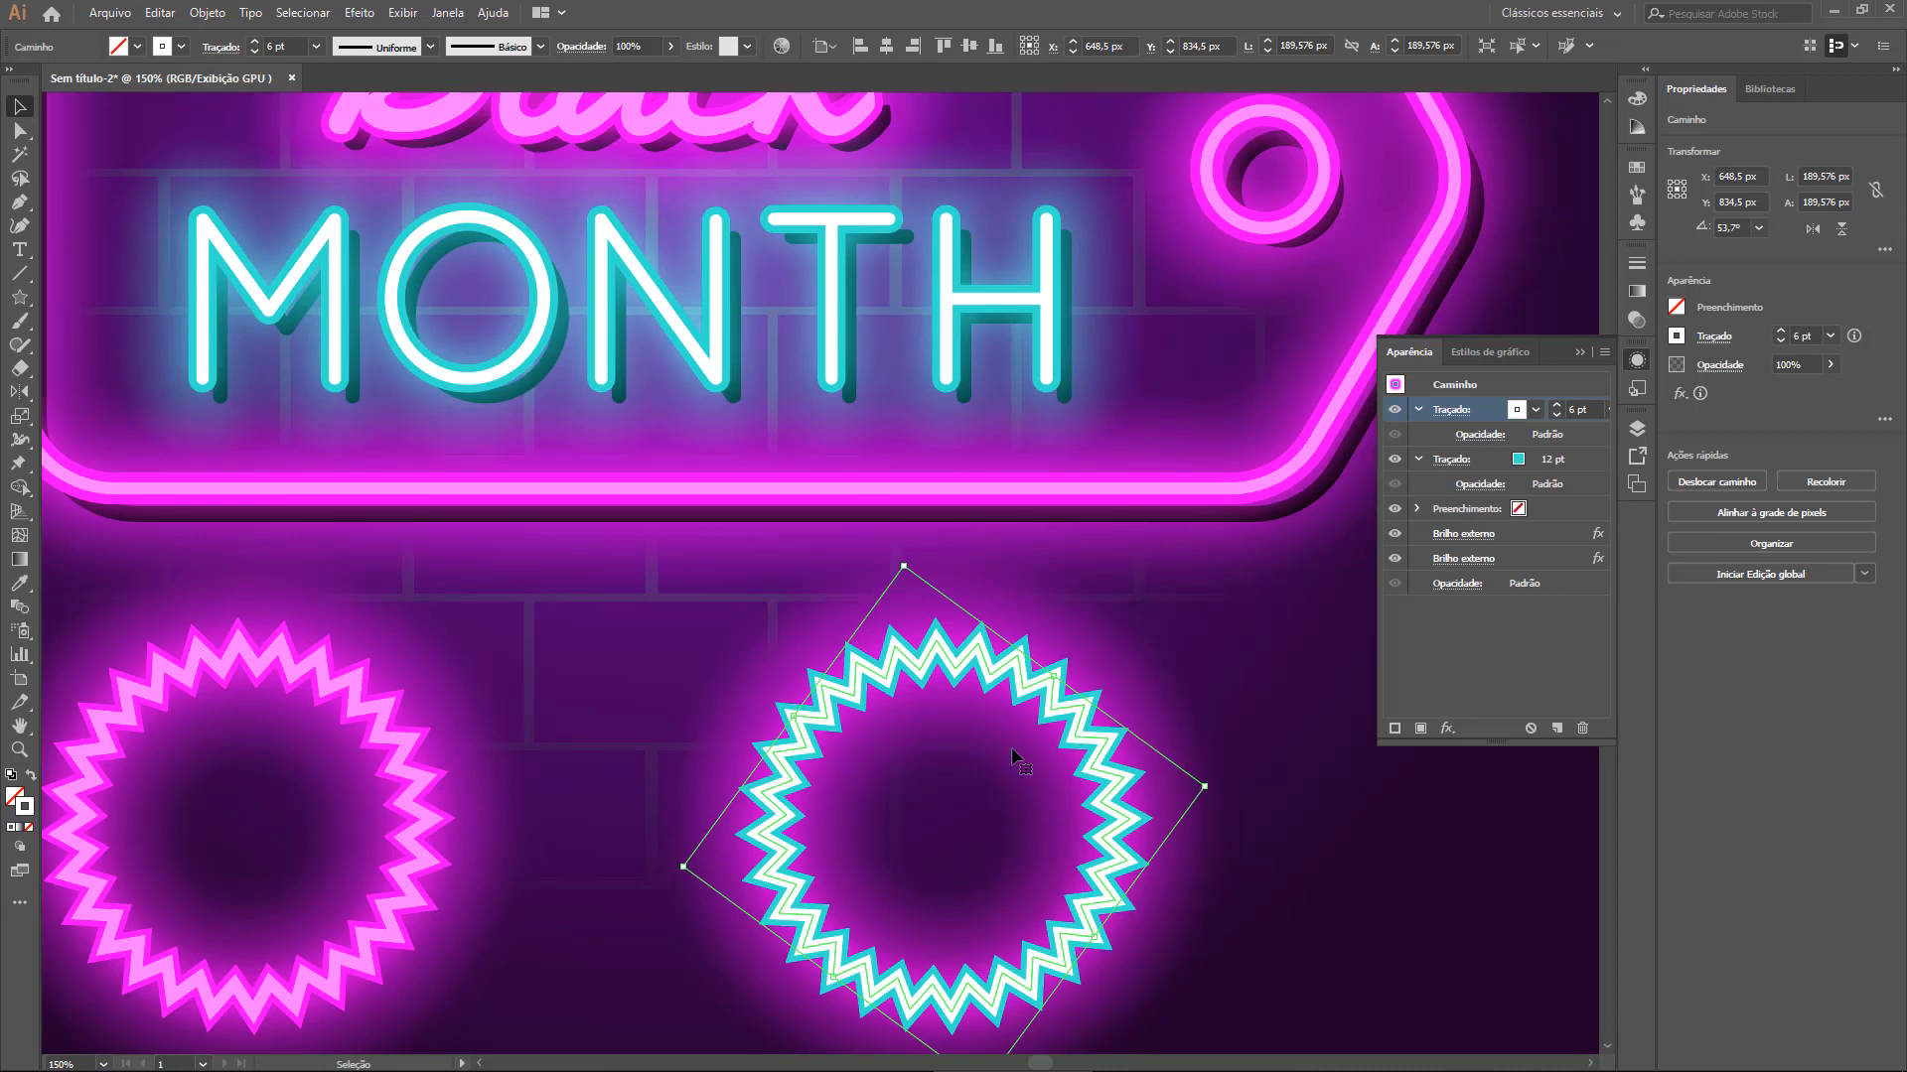
# Change the colour of the right starburst's first outer glow, in Tela mode, to 00E1D3
pyautogui.click(1463, 533)
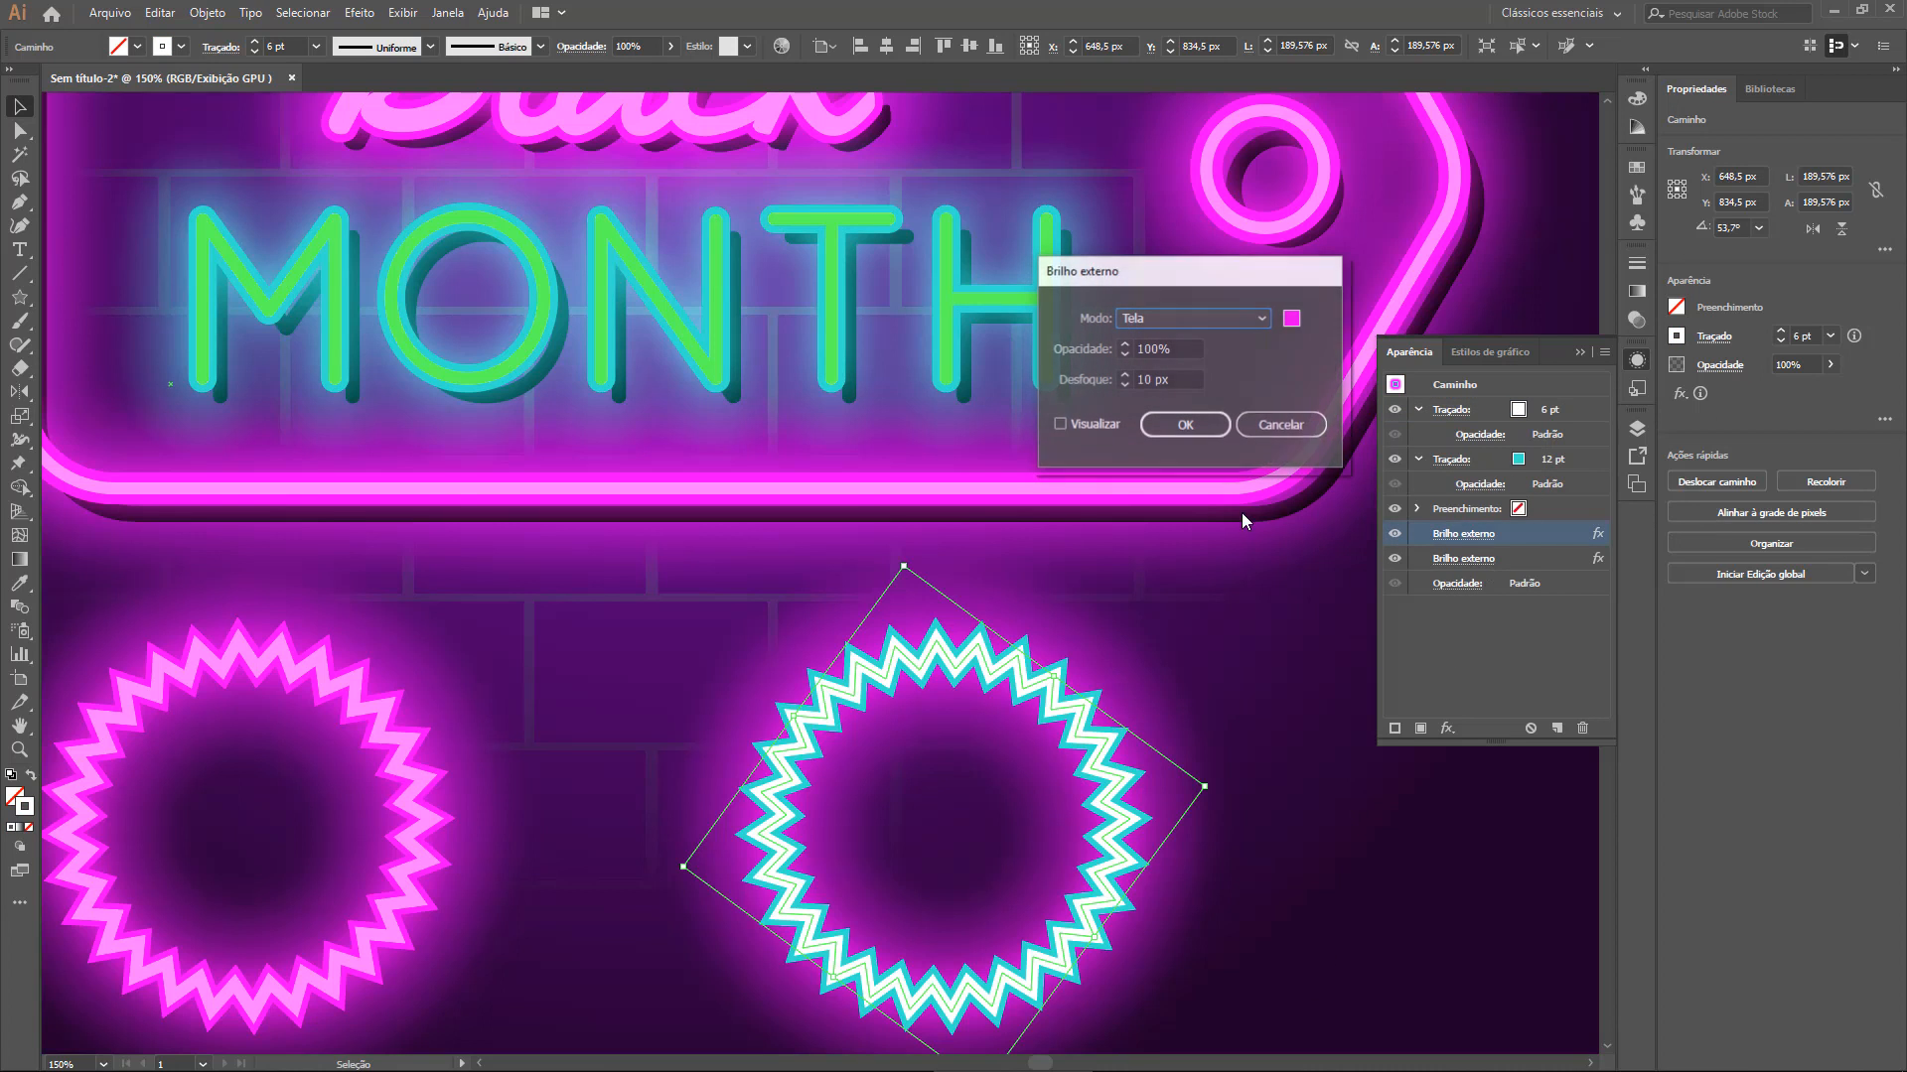
pyautogui.click(1291, 319)
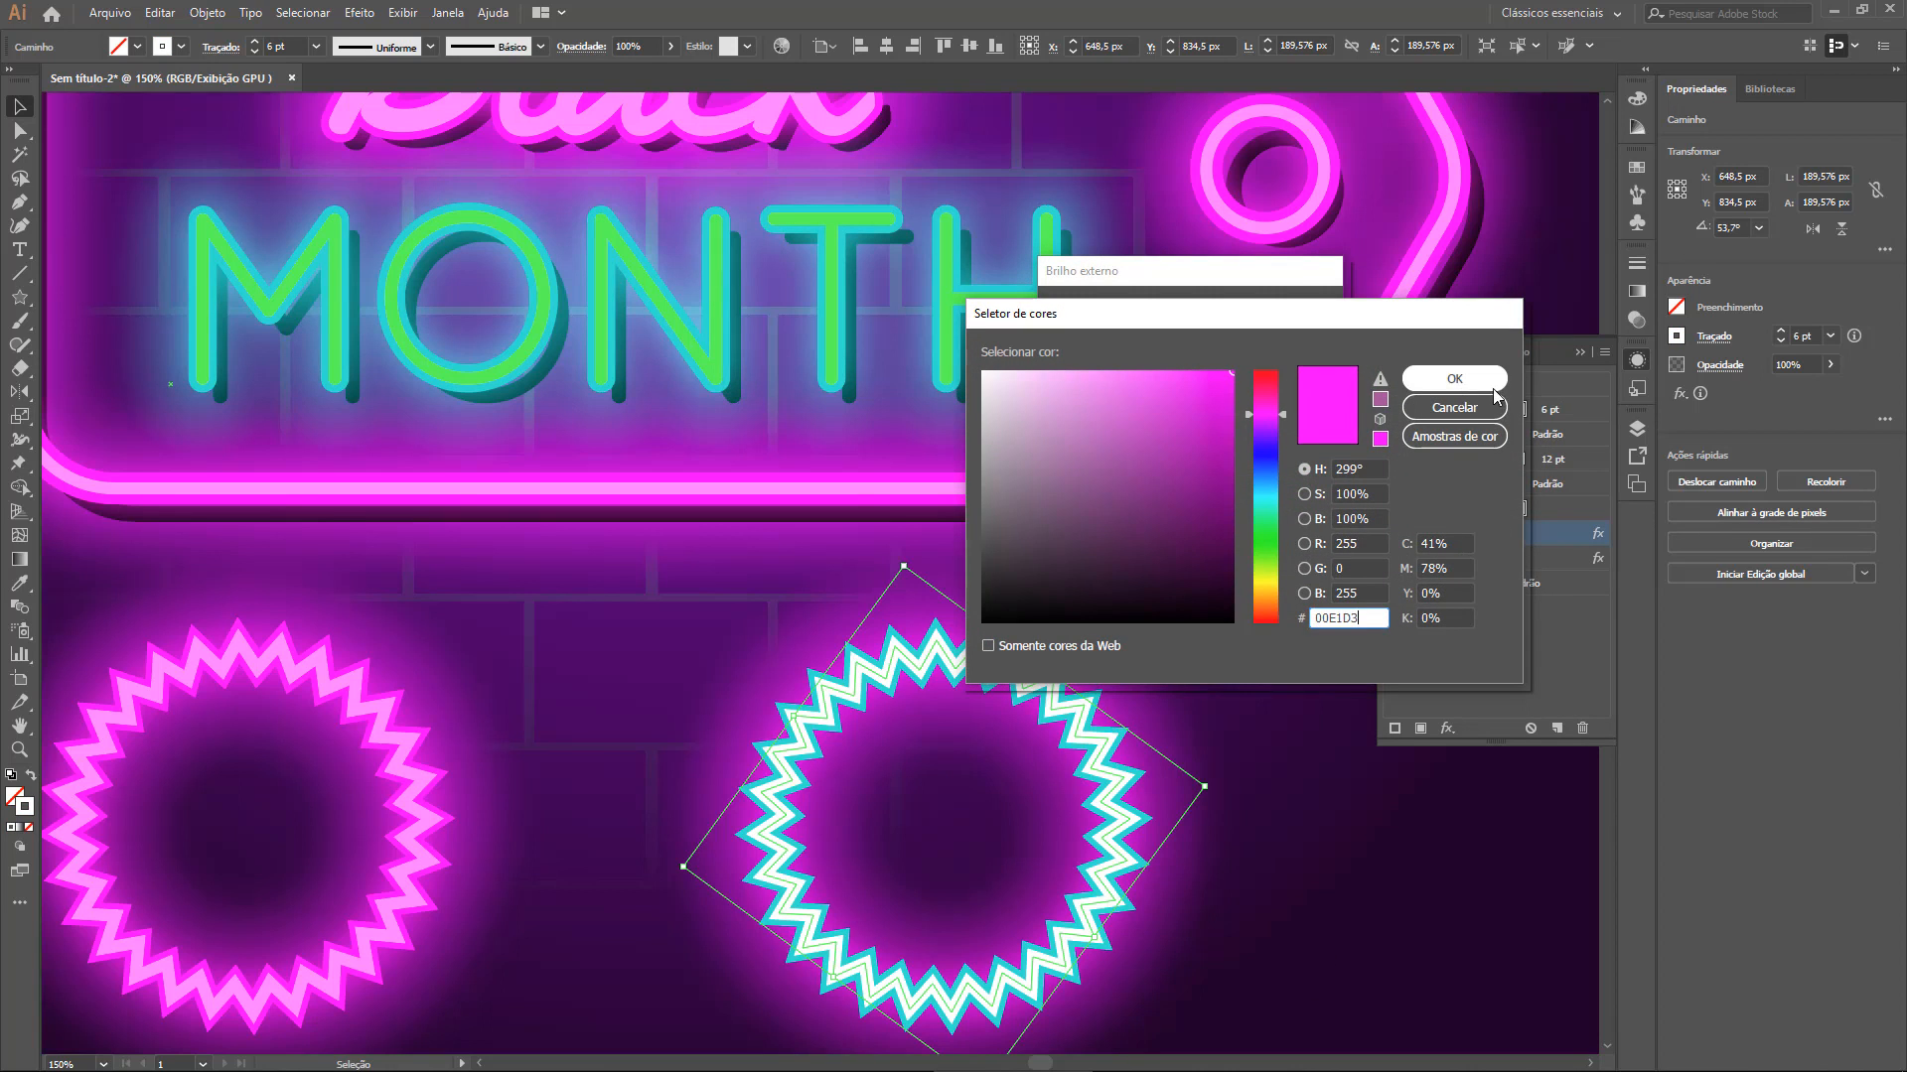
pyautogui.write('00E1D3')
pyautogui.click(1492, 387)
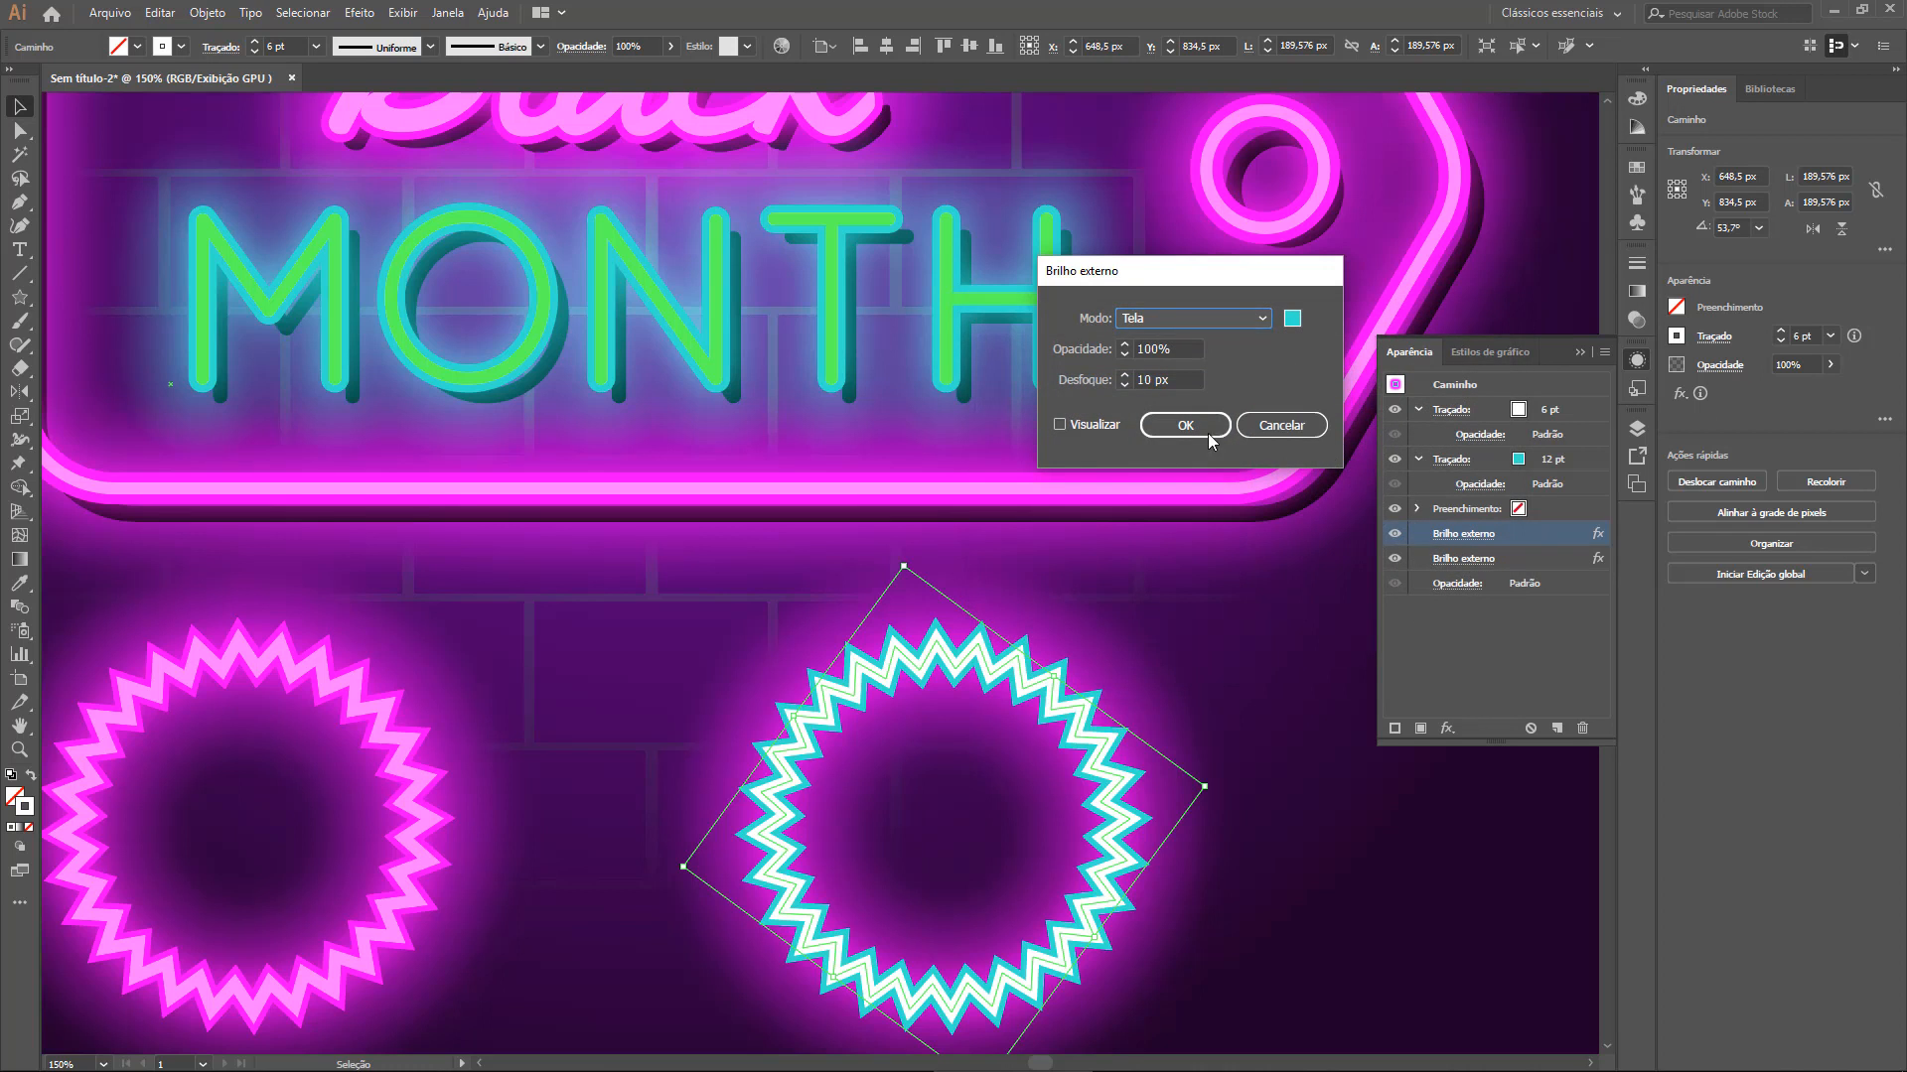
pyautogui.click(1184, 425)
# Change the right starburst's second outer glow, in Luz suave mode, to the copied turquoise and deselect the shape
pyautogui.click(1463, 558)
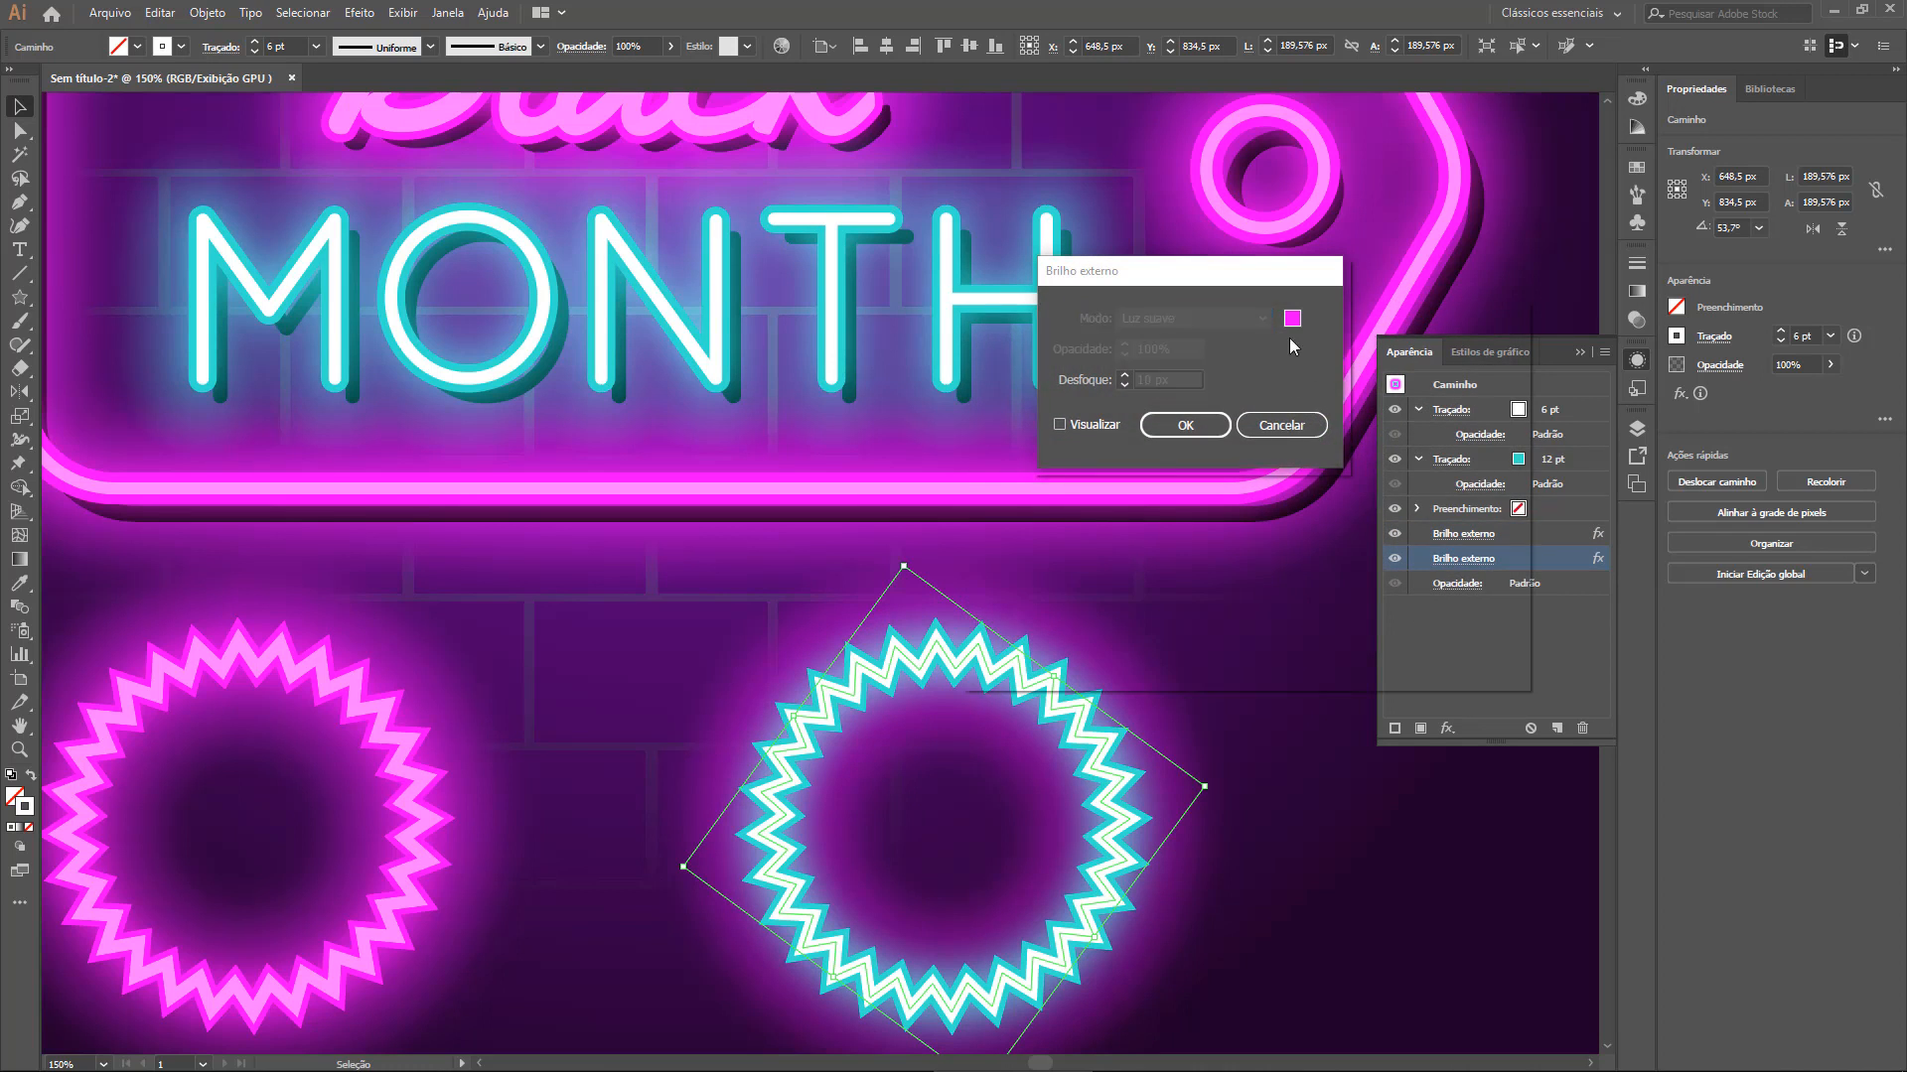
pyautogui.click(1291, 320)
pyautogui.hotkey('ctrl', 'v')
pyautogui.click(1442, 378)
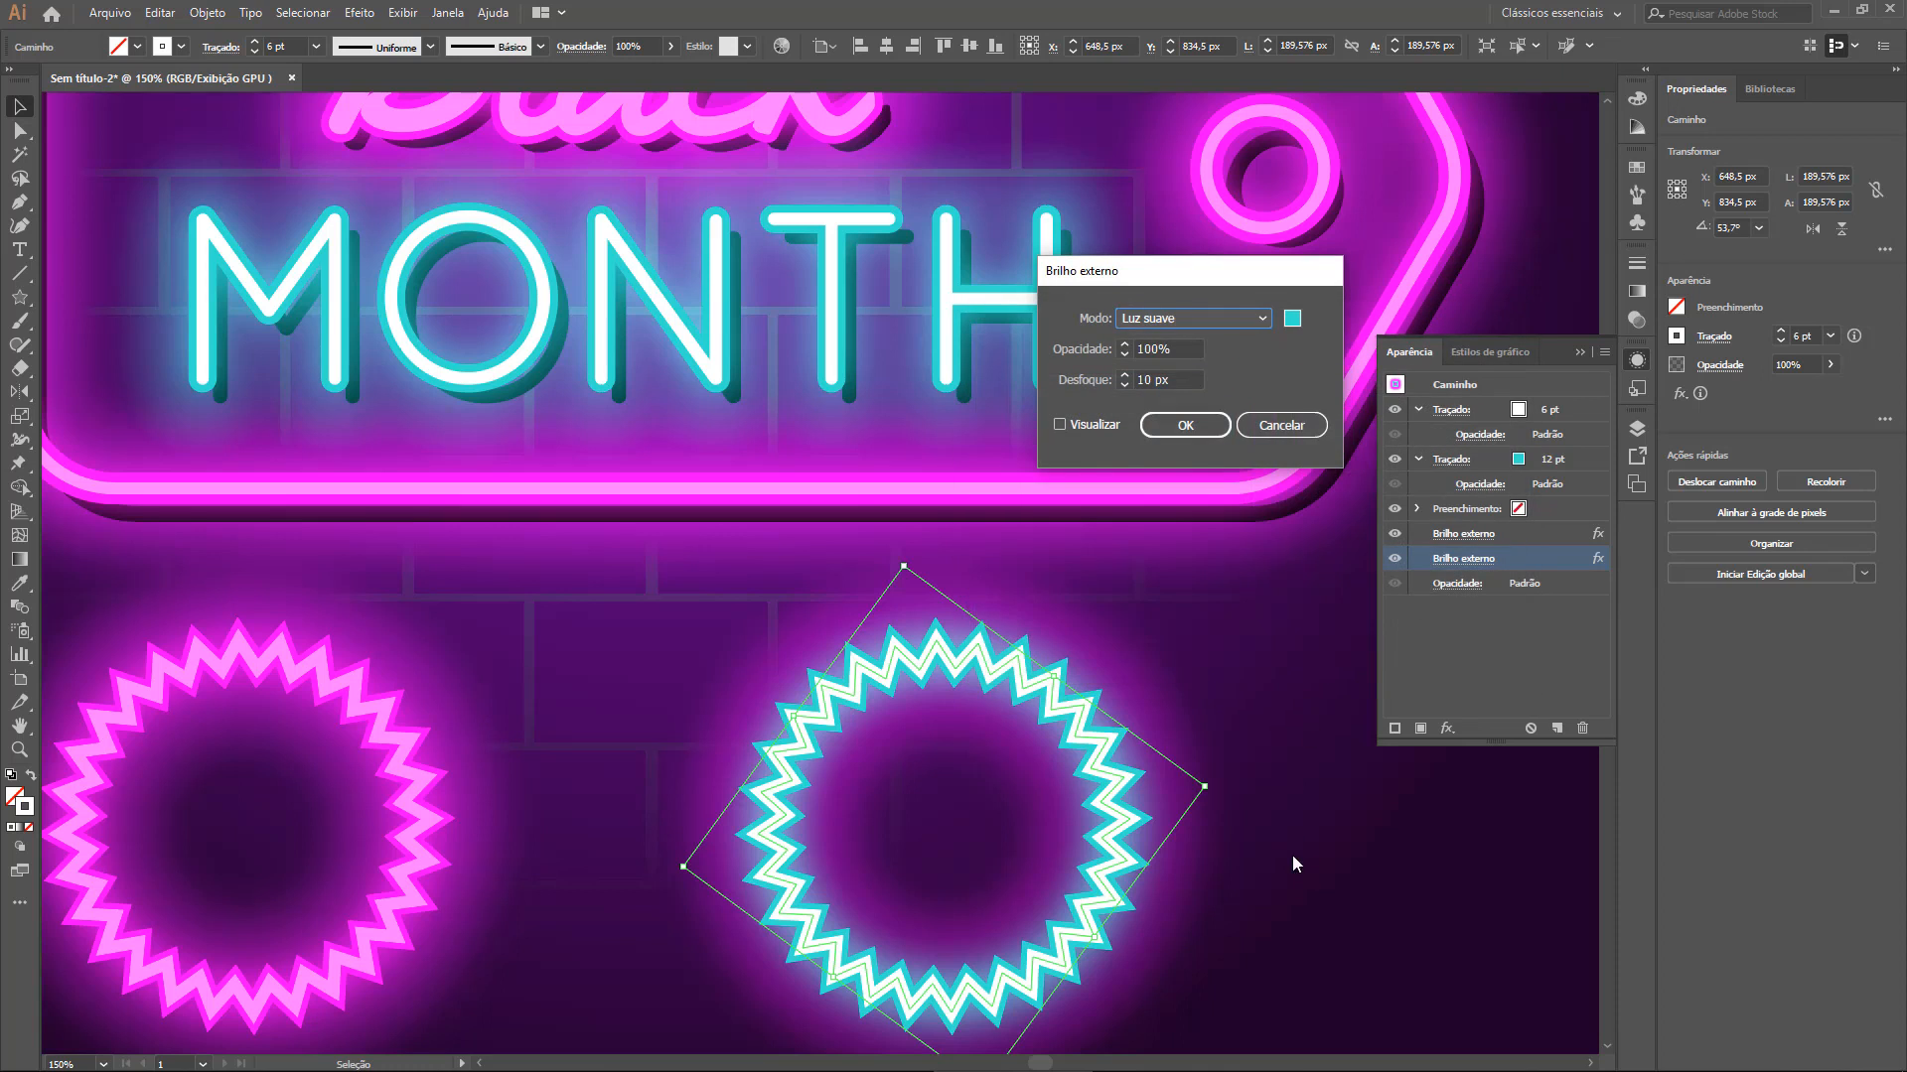
pyautogui.click(1184, 425)
pyautogui.click(1299, 750)
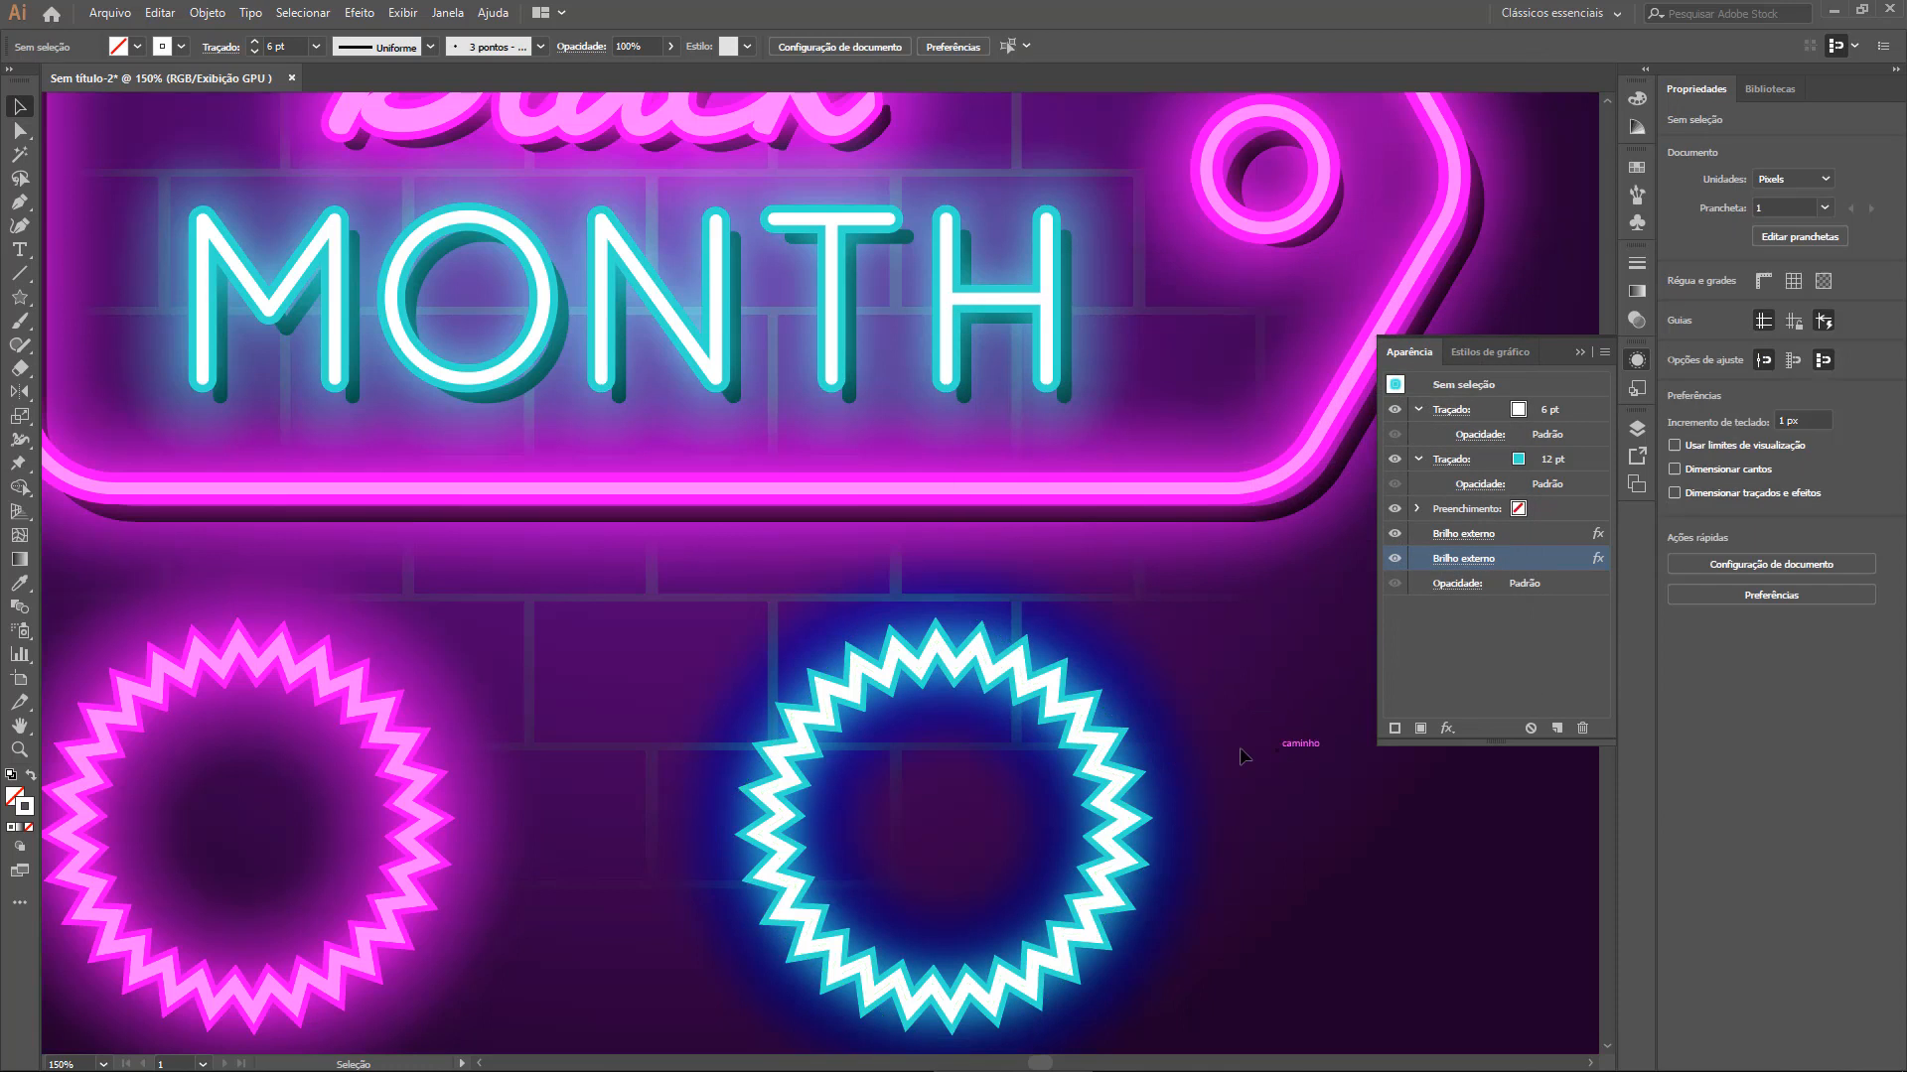
# Set the blending mode of the right starburst's second outer glow to Tela
pyautogui.click(1065, 703)
pyautogui.click(1462, 558)
pyautogui.click(1236, 319)
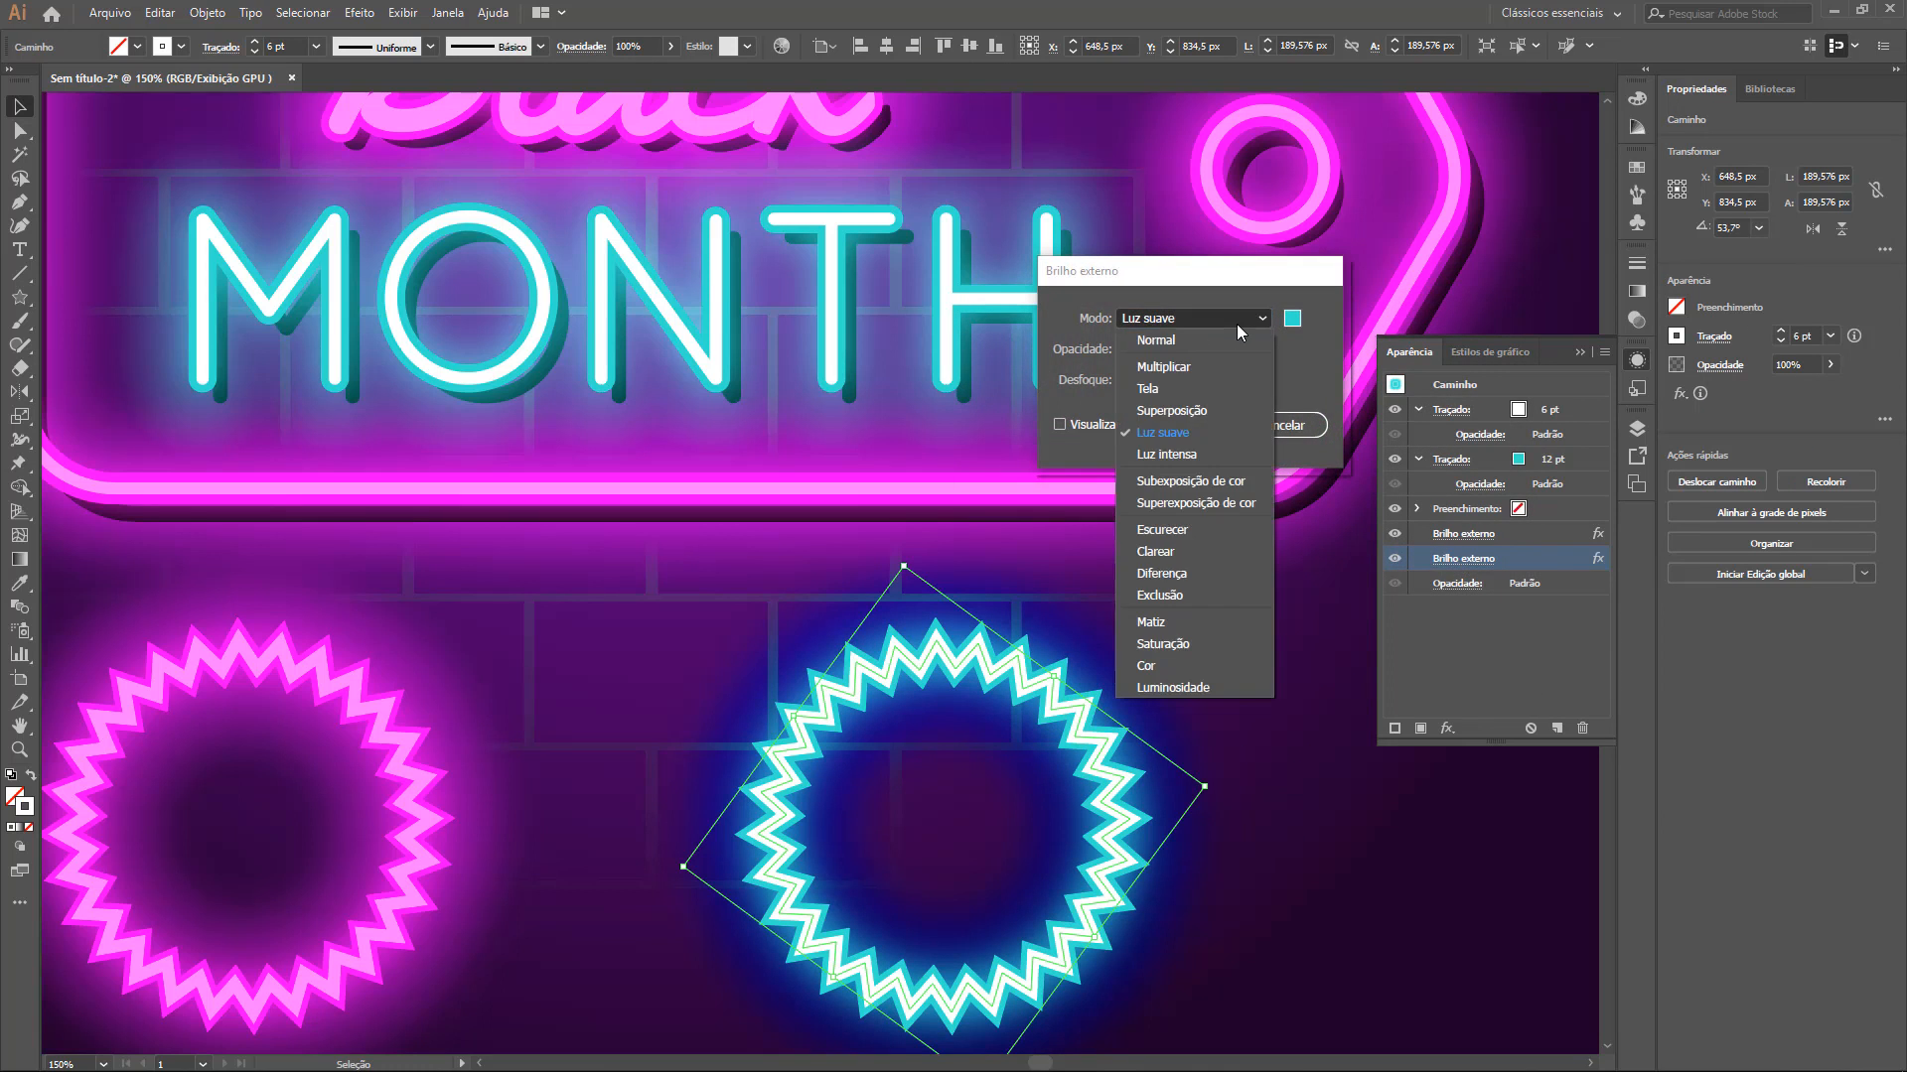
pyautogui.click(1152, 389)
pyautogui.press('Tab')
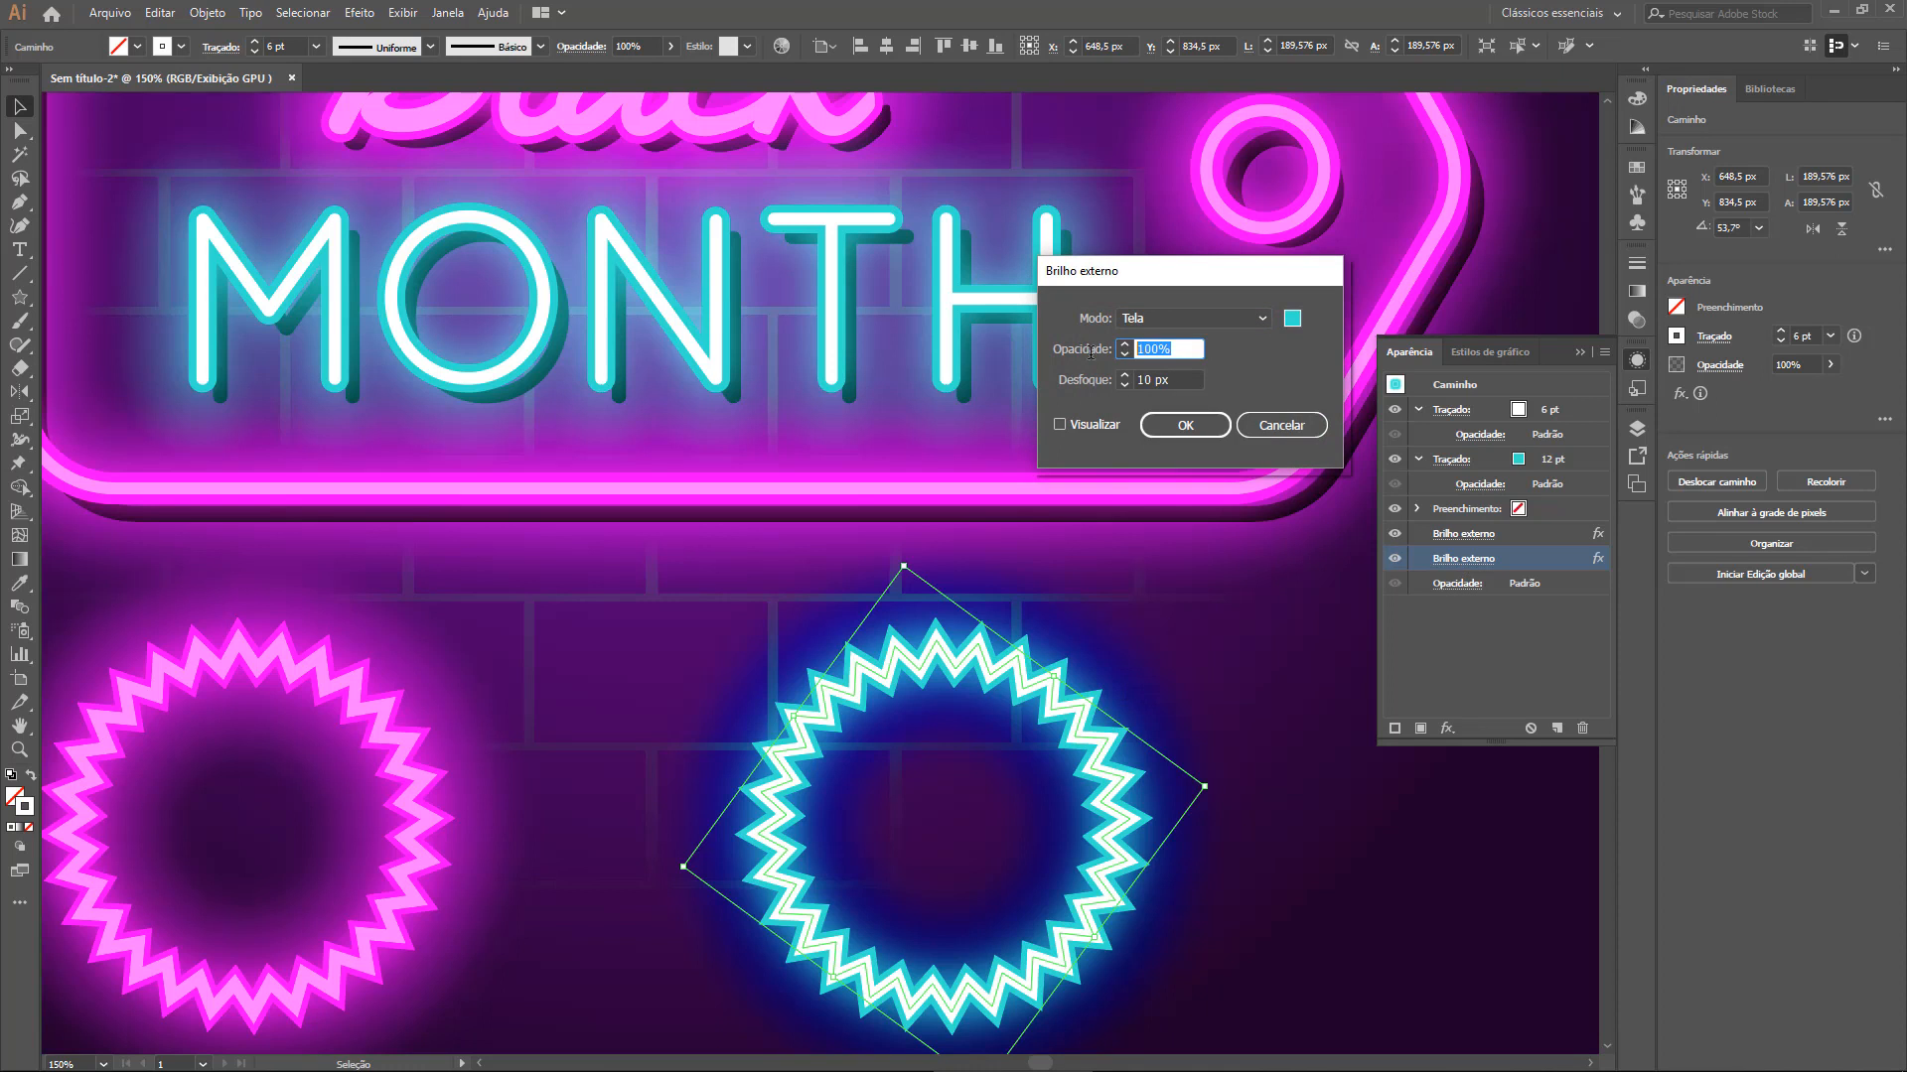
pyautogui.press('Return')
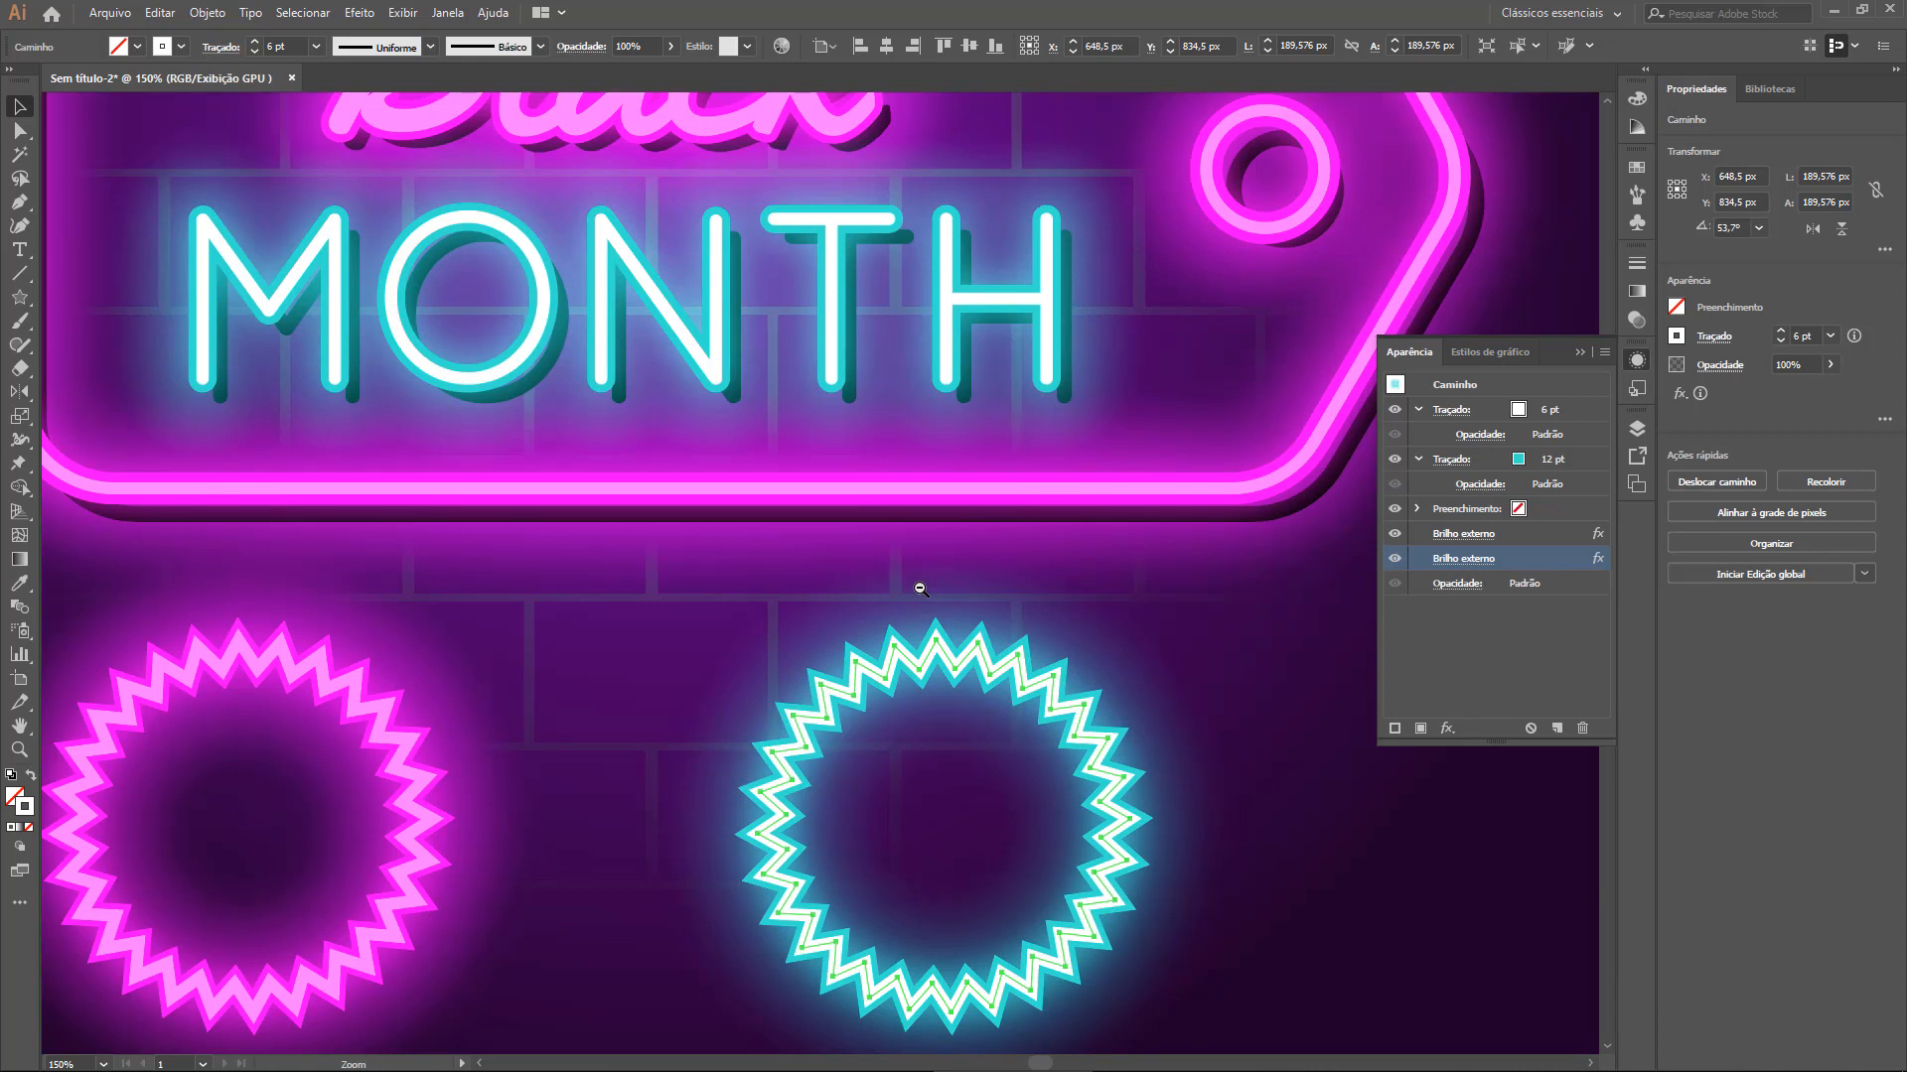
# Move the turquoise starburst horizontally closer to the magenta one, to X about 571.5 px, and leave both deselected
pyautogui.keyDown('ctrl'); pyautogui.keyDown('alt'); pyautogui.click(920, 589); pyautogui.keyUp('alt'); pyautogui.keyUp('ctrl')
pyautogui.keyDown('ctrl'); pyautogui.keyDown('alt'); pyautogui.click(920, 589); pyautogui.keyUp('alt'); pyautogui.keyUp('ctrl')
pyautogui.keyDown('ctrl'); pyautogui.keyDown('alt'); pyautogui.click(920, 589); pyautogui.keyUp('alt'); pyautogui.keyUp('ctrl')
pyautogui.moveTo(873, 605); pyautogui.dragTo(1049, 626)
pyautogui.click(1261, 864)
pyautogui.keyDown('ctrl'); pyautogui.click(925, 732); pyautogui.keyUp('ctrl')
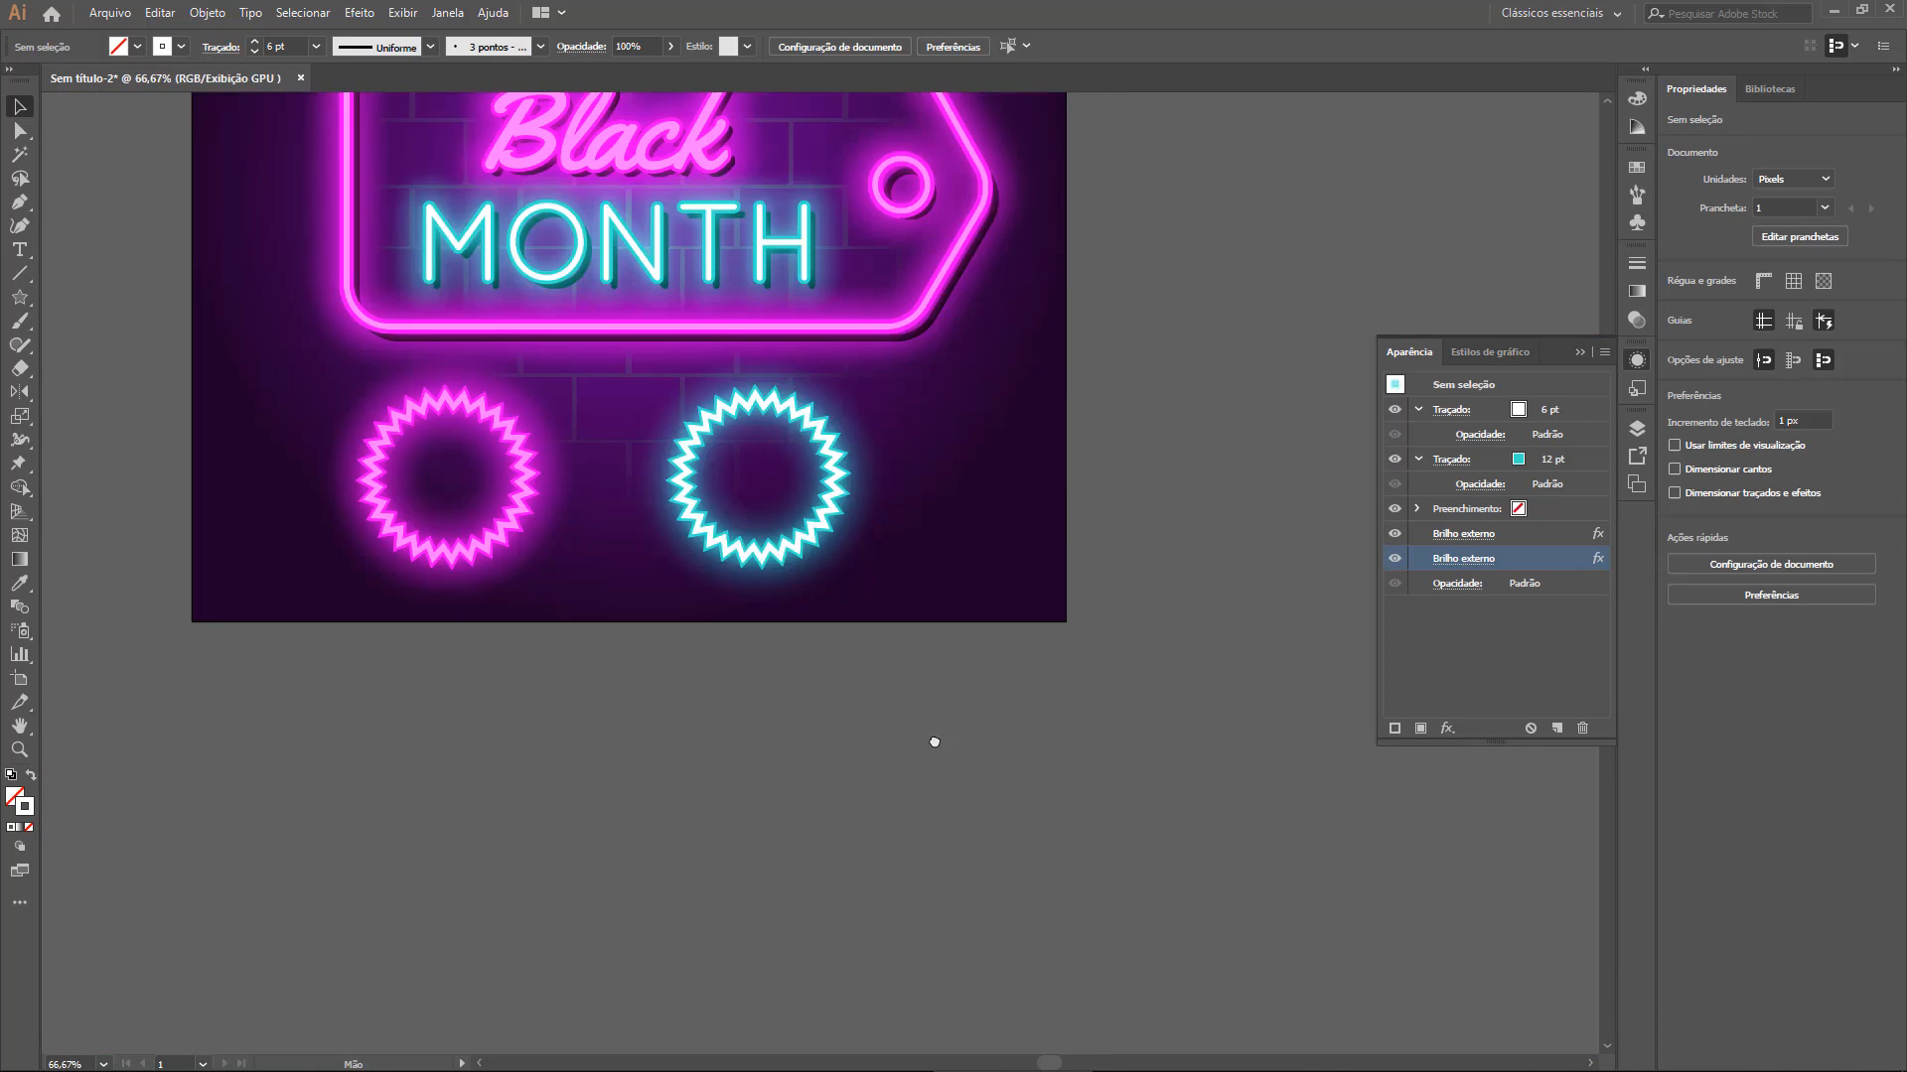
pyautogui.moveTo(934, 743); pyautogui.dragTo(1151, 840)
pyautogui.moveTo(1022, 640); pyautogui.dragTo(954, 641)
pyautogui.keyDown('shift'); pyautogui.click(733, 618); pyautogui.keyUp('shift')
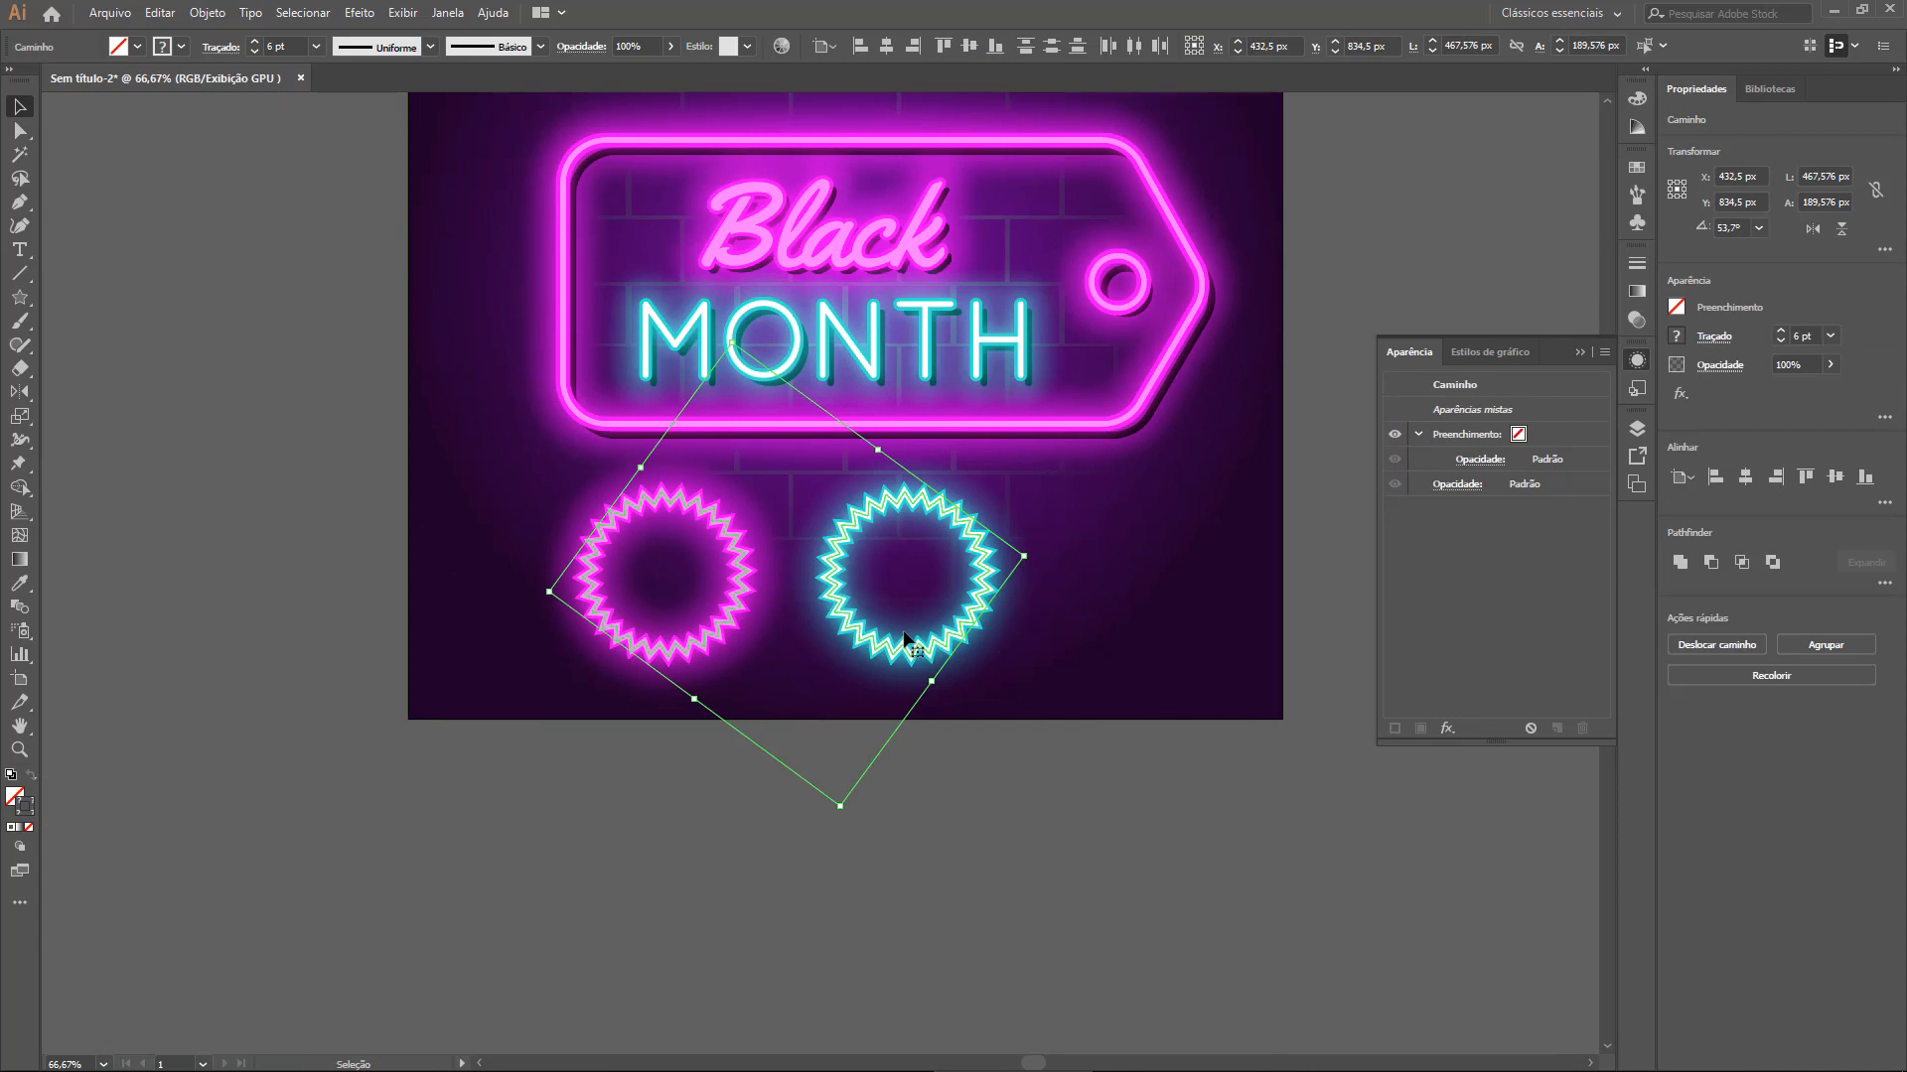
pyautogui.keyDown('shift'); pyautogui.click(905, 640); pyautogui.keyUp('shift')
pyautogui.click(1128, 795)
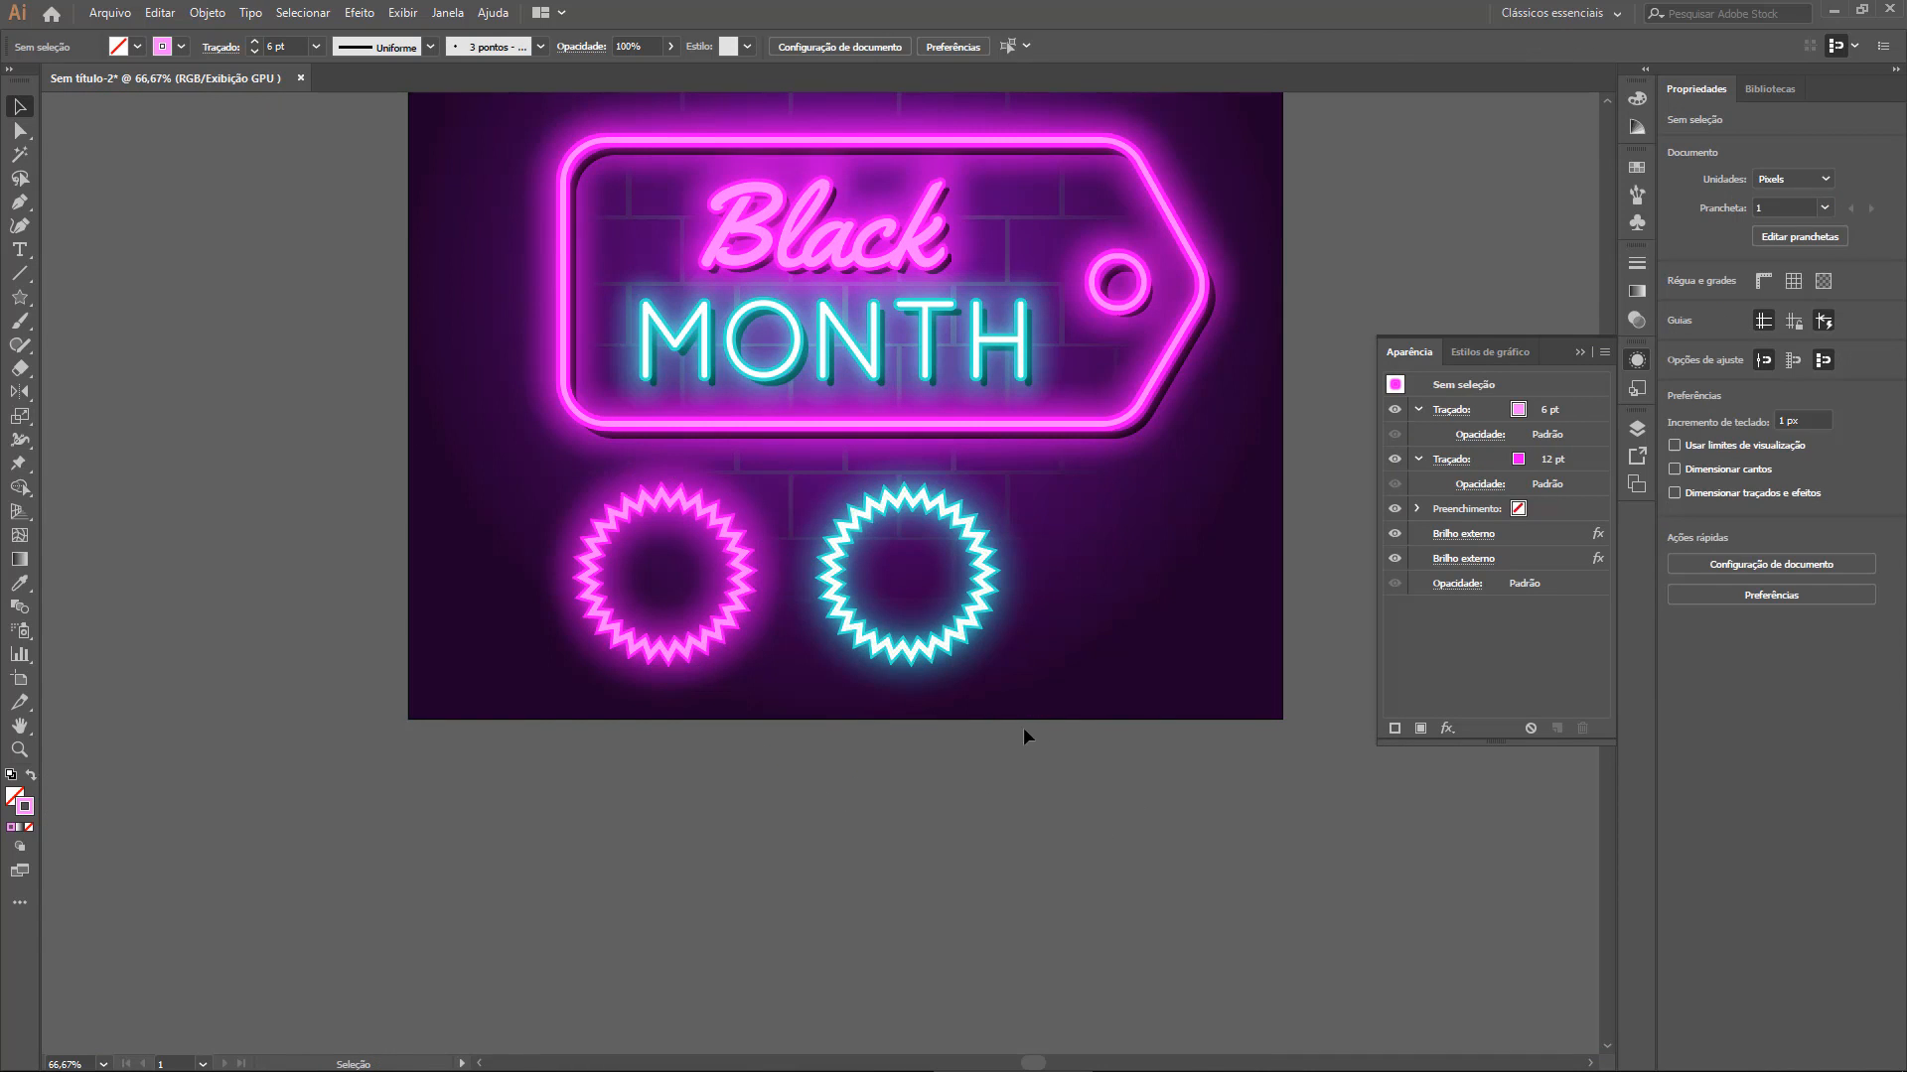
# Reset the turquoise starburst to the default white fill and 1 pt black stroke, and deselect it
pyautogui.click(978, 645)
pyautogui.press('d')
pyautogui.click(1182, 799)
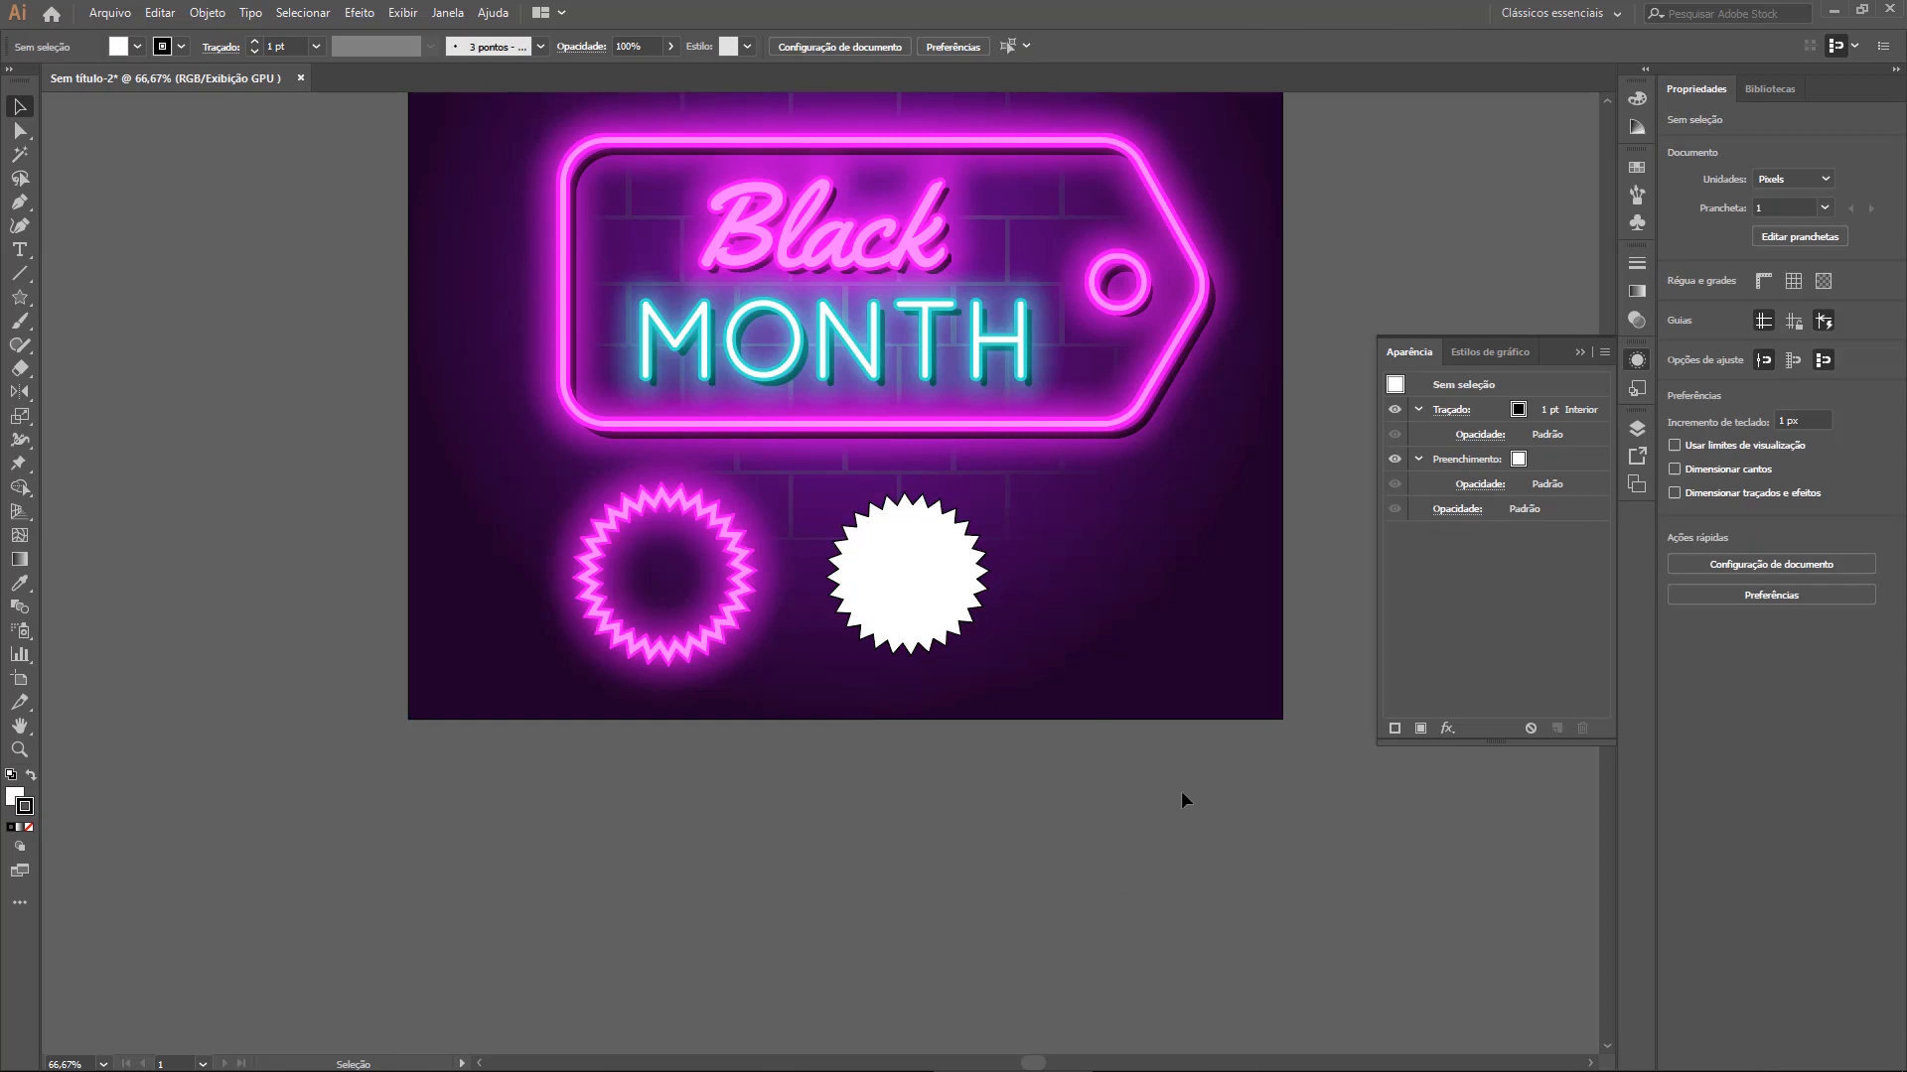
pyautogui.hotkey('ctrl', '1')
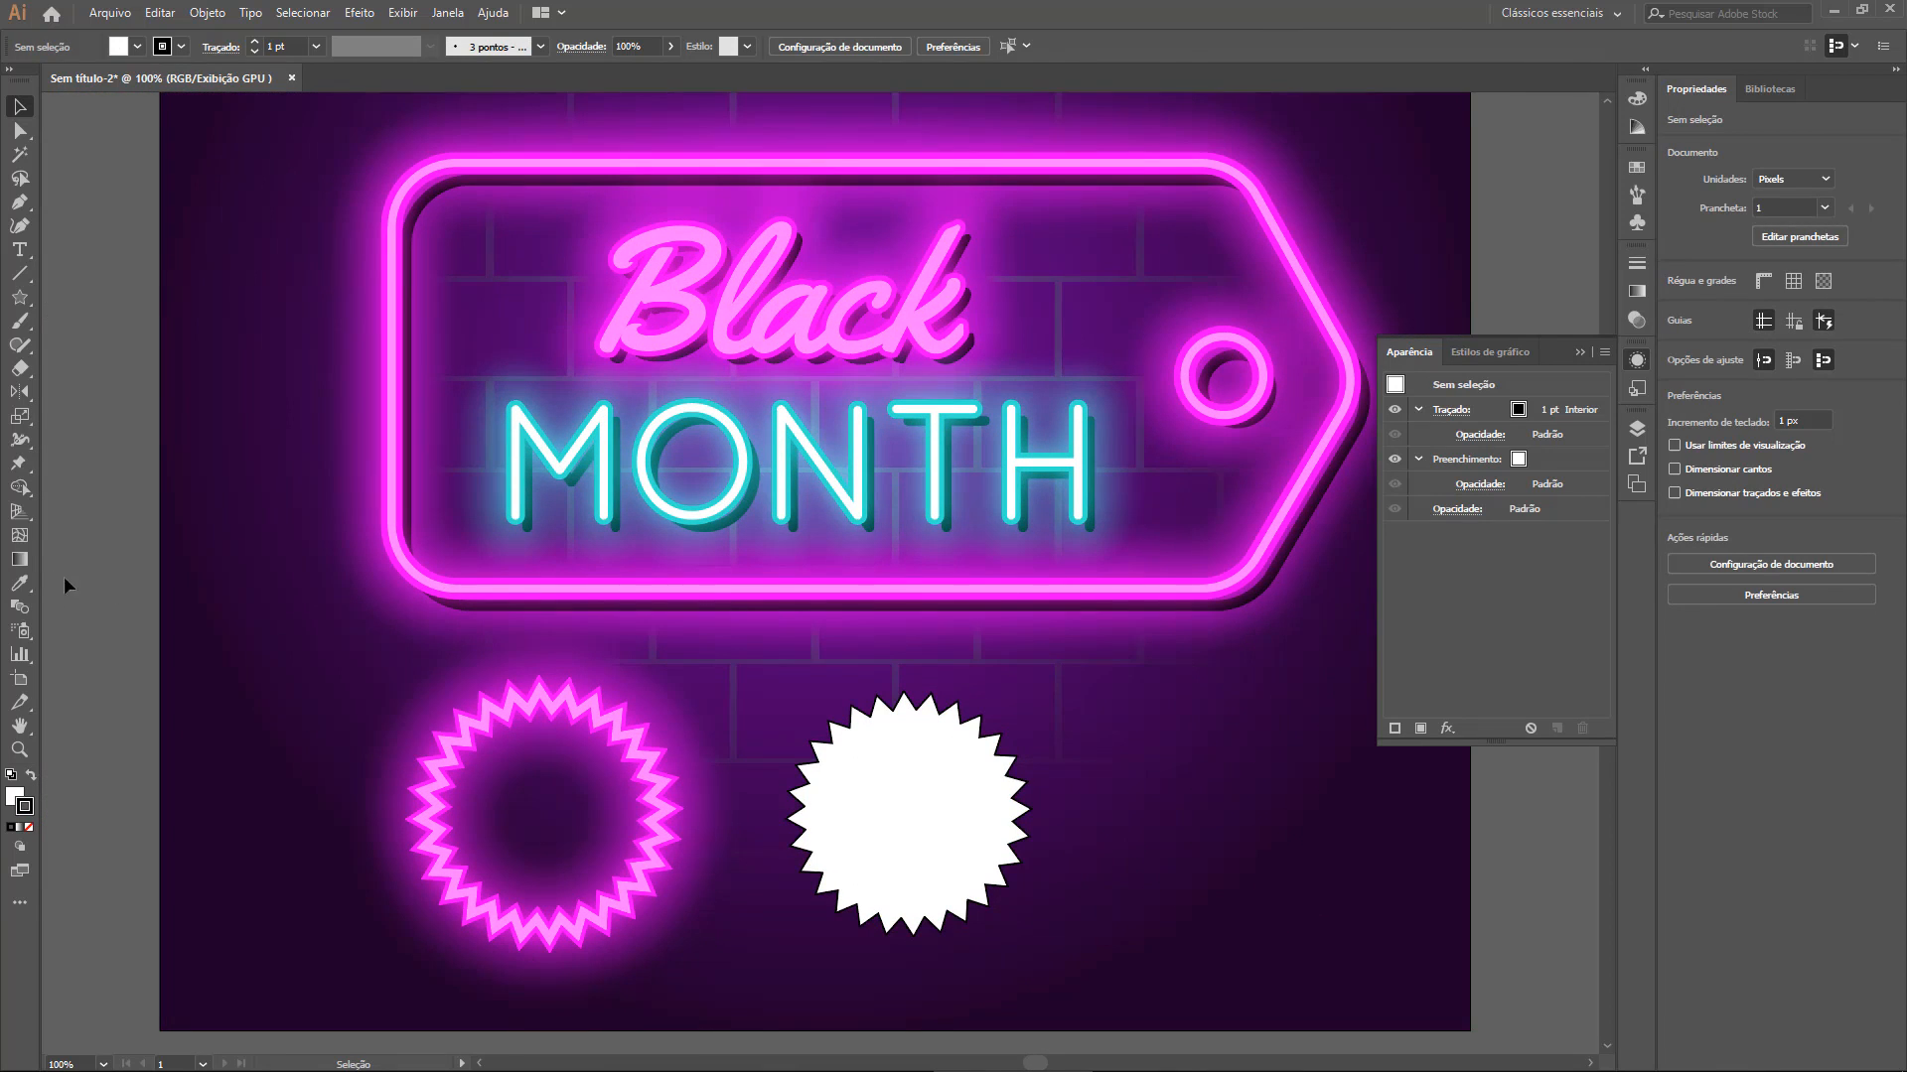
# Check that the Eyedropper options pick up and apply Aparência, character style and paragraph style, and confirm them
pyautogui.click(19, 584)
pyautogui.doubleClick(19, 586)
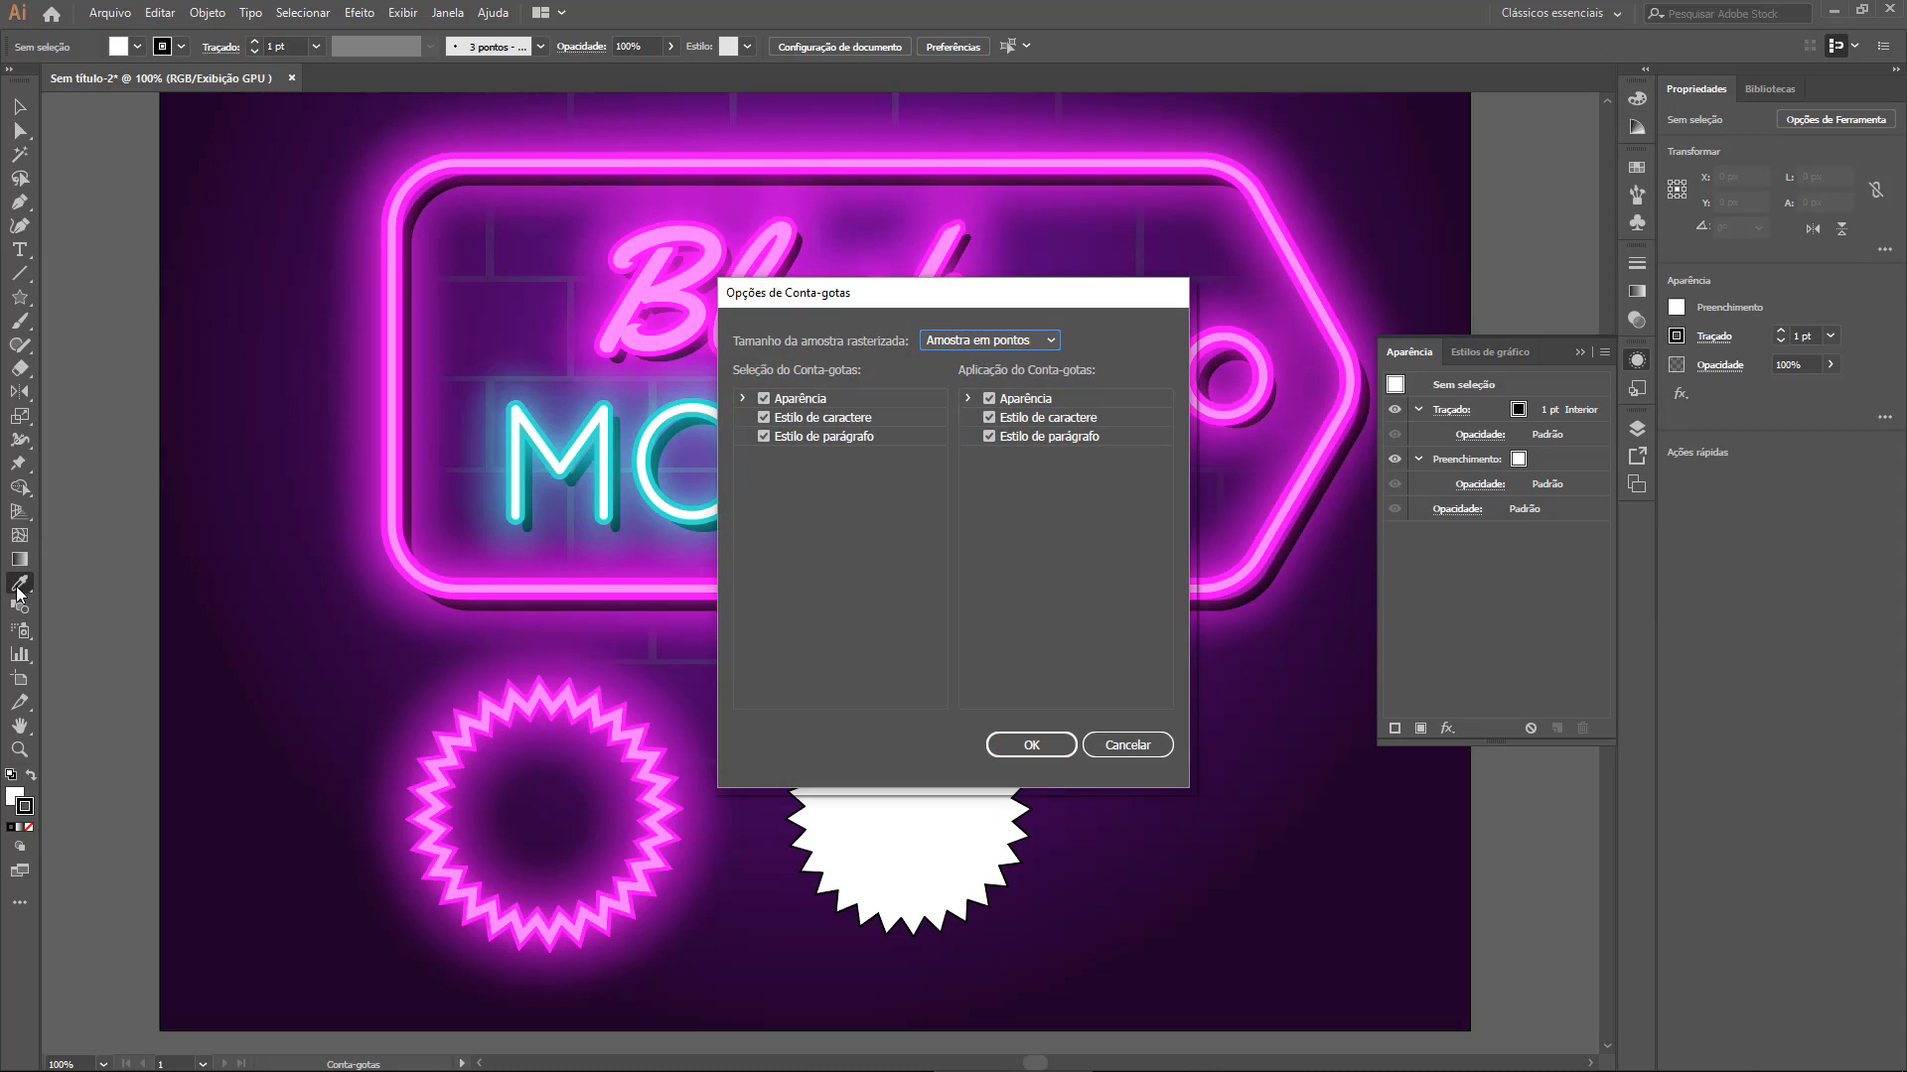
pyautogui.click(764, 397)
pyautogui.click(763, 399)
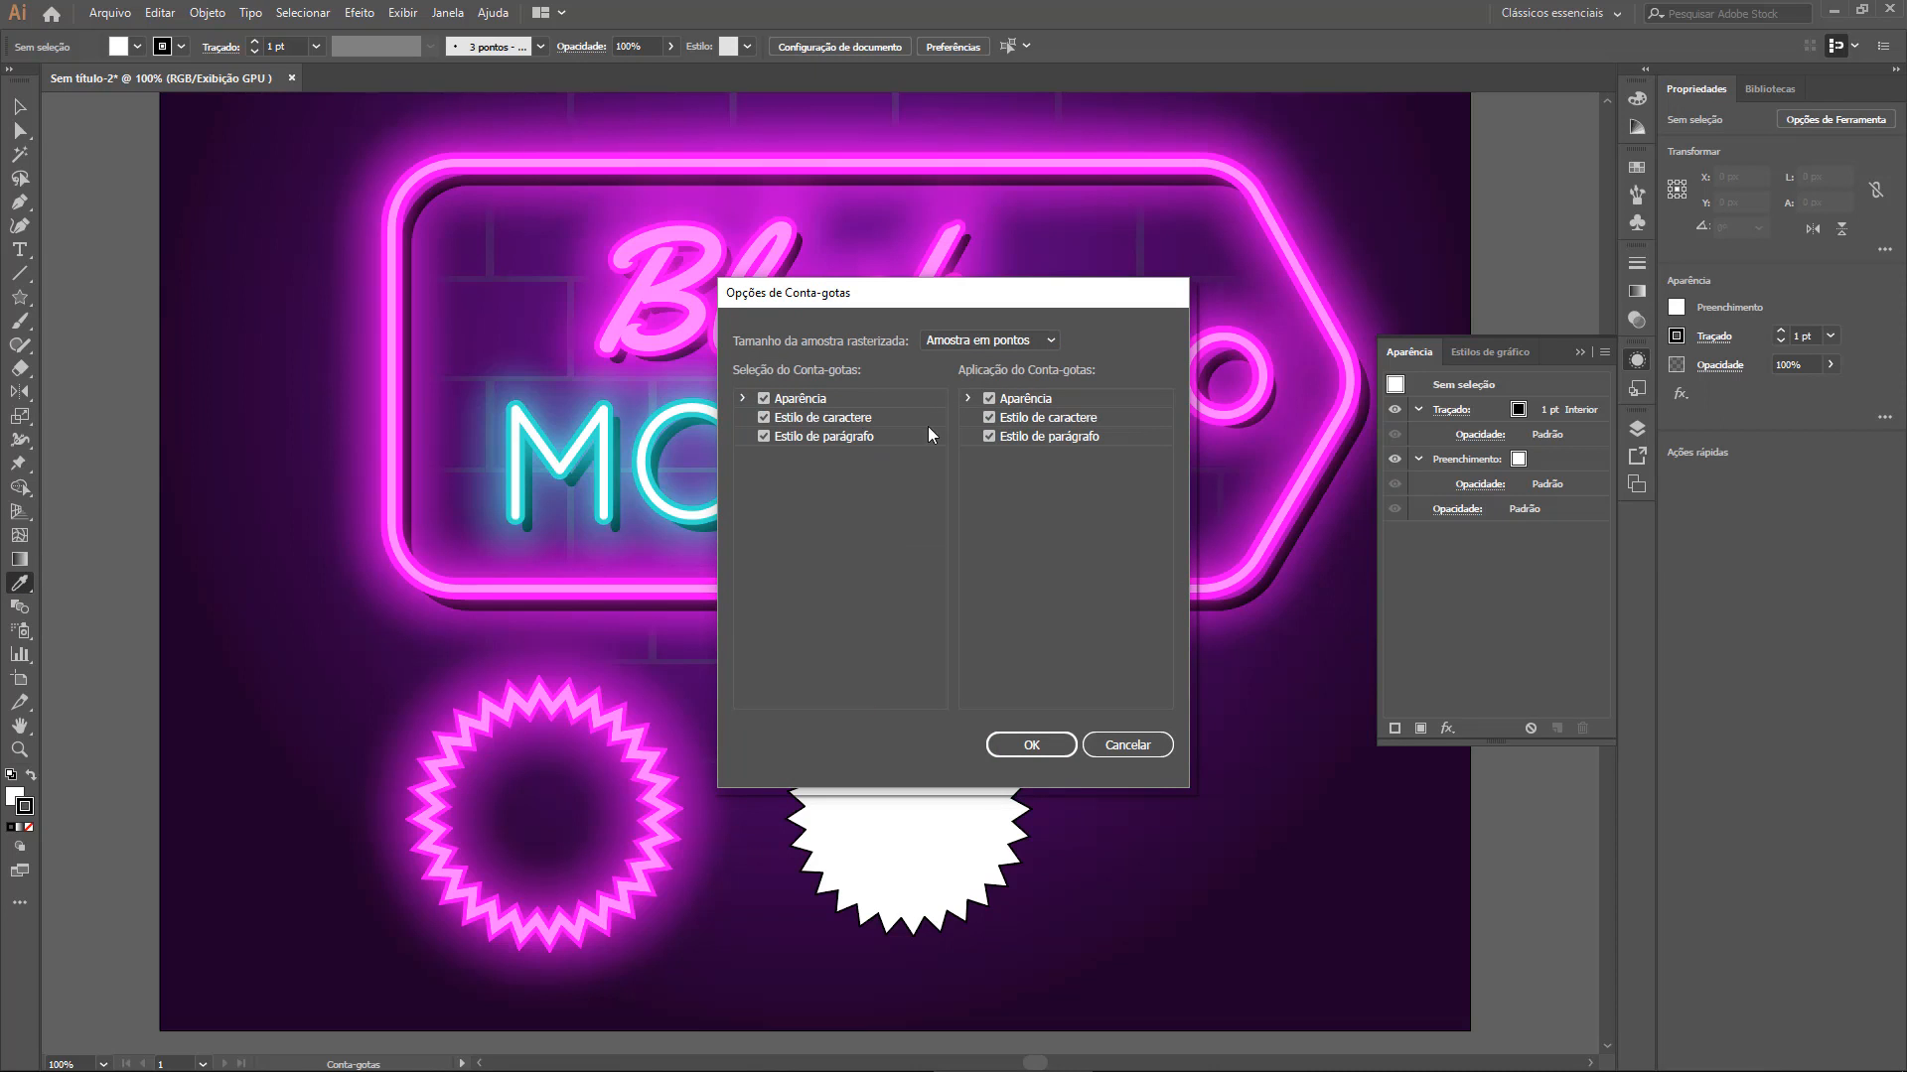
pyautogui.click(990, 398)
pyautogui.click(1029, 746)
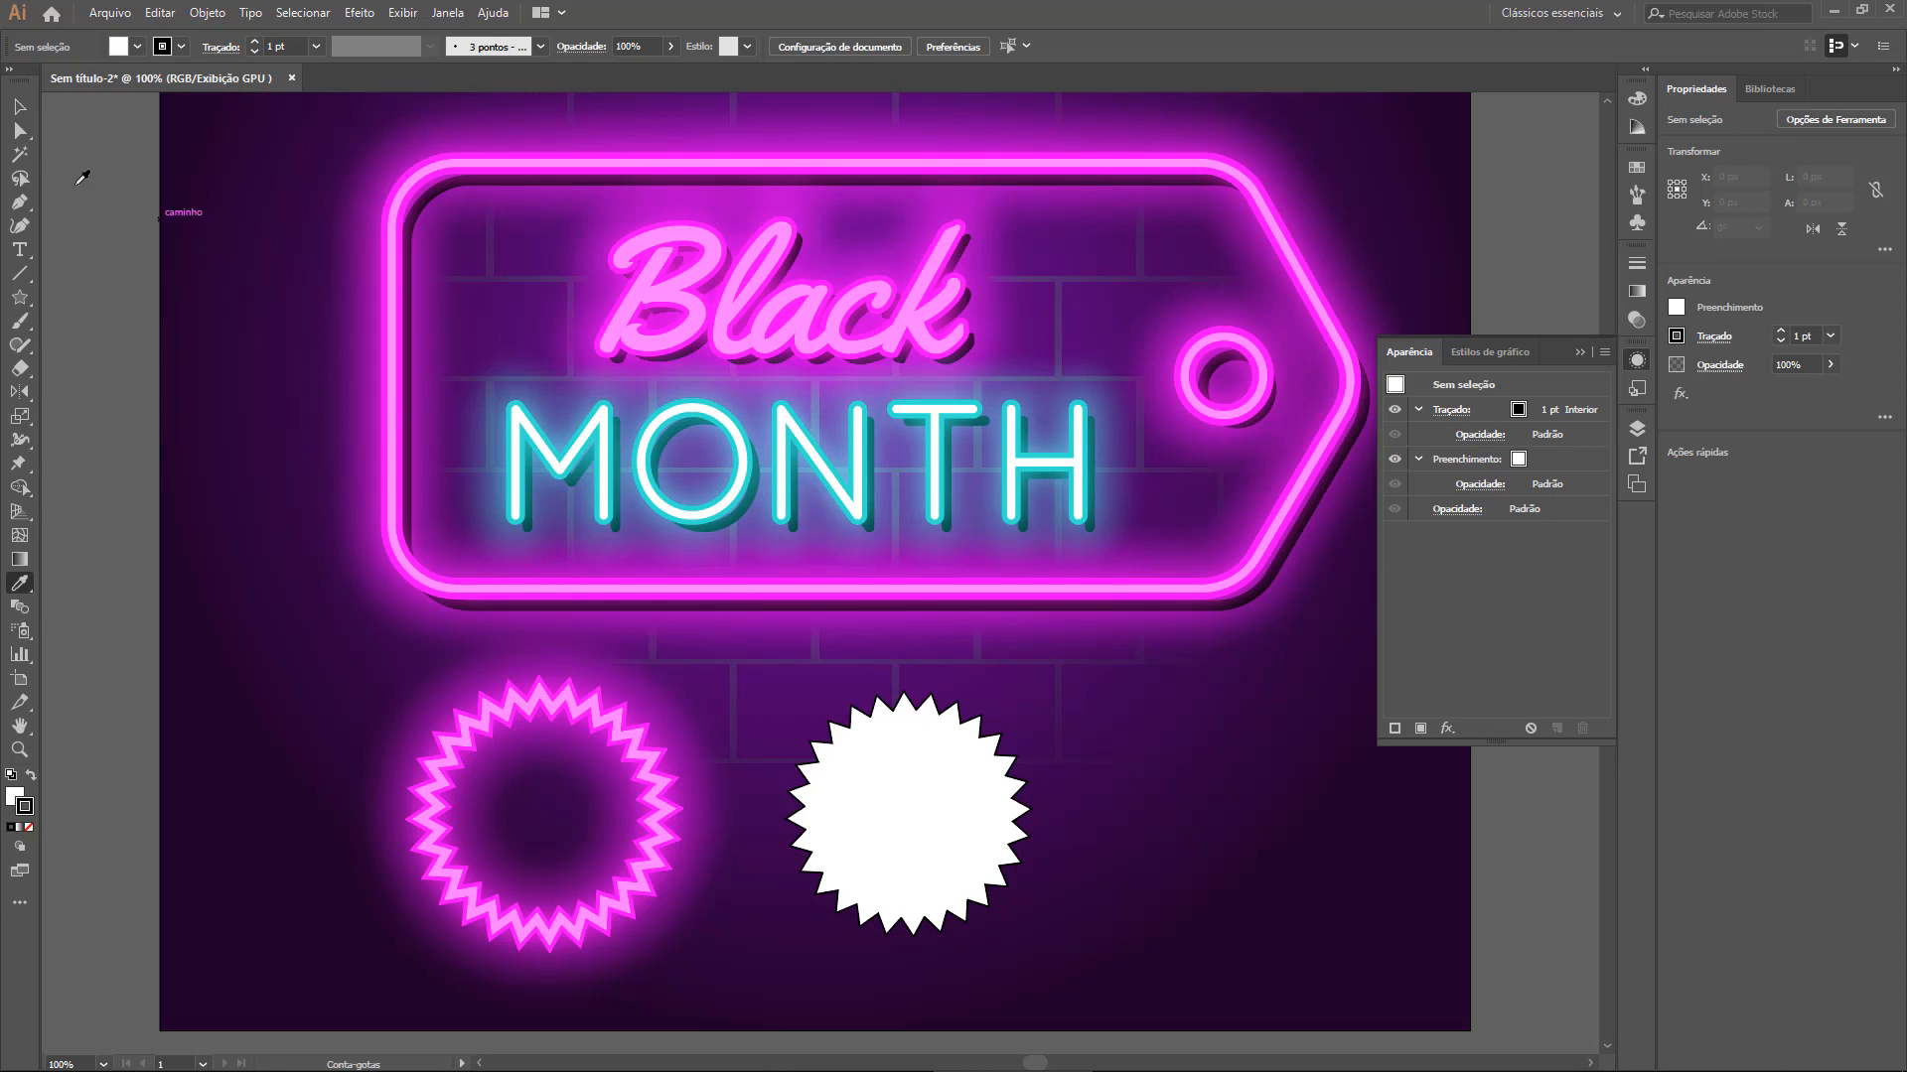
# Apply the MONTH text's neon appearance to the white starburst with the Eyedropper
pyautogui.press('v')
pyautogui.click(834, 754)
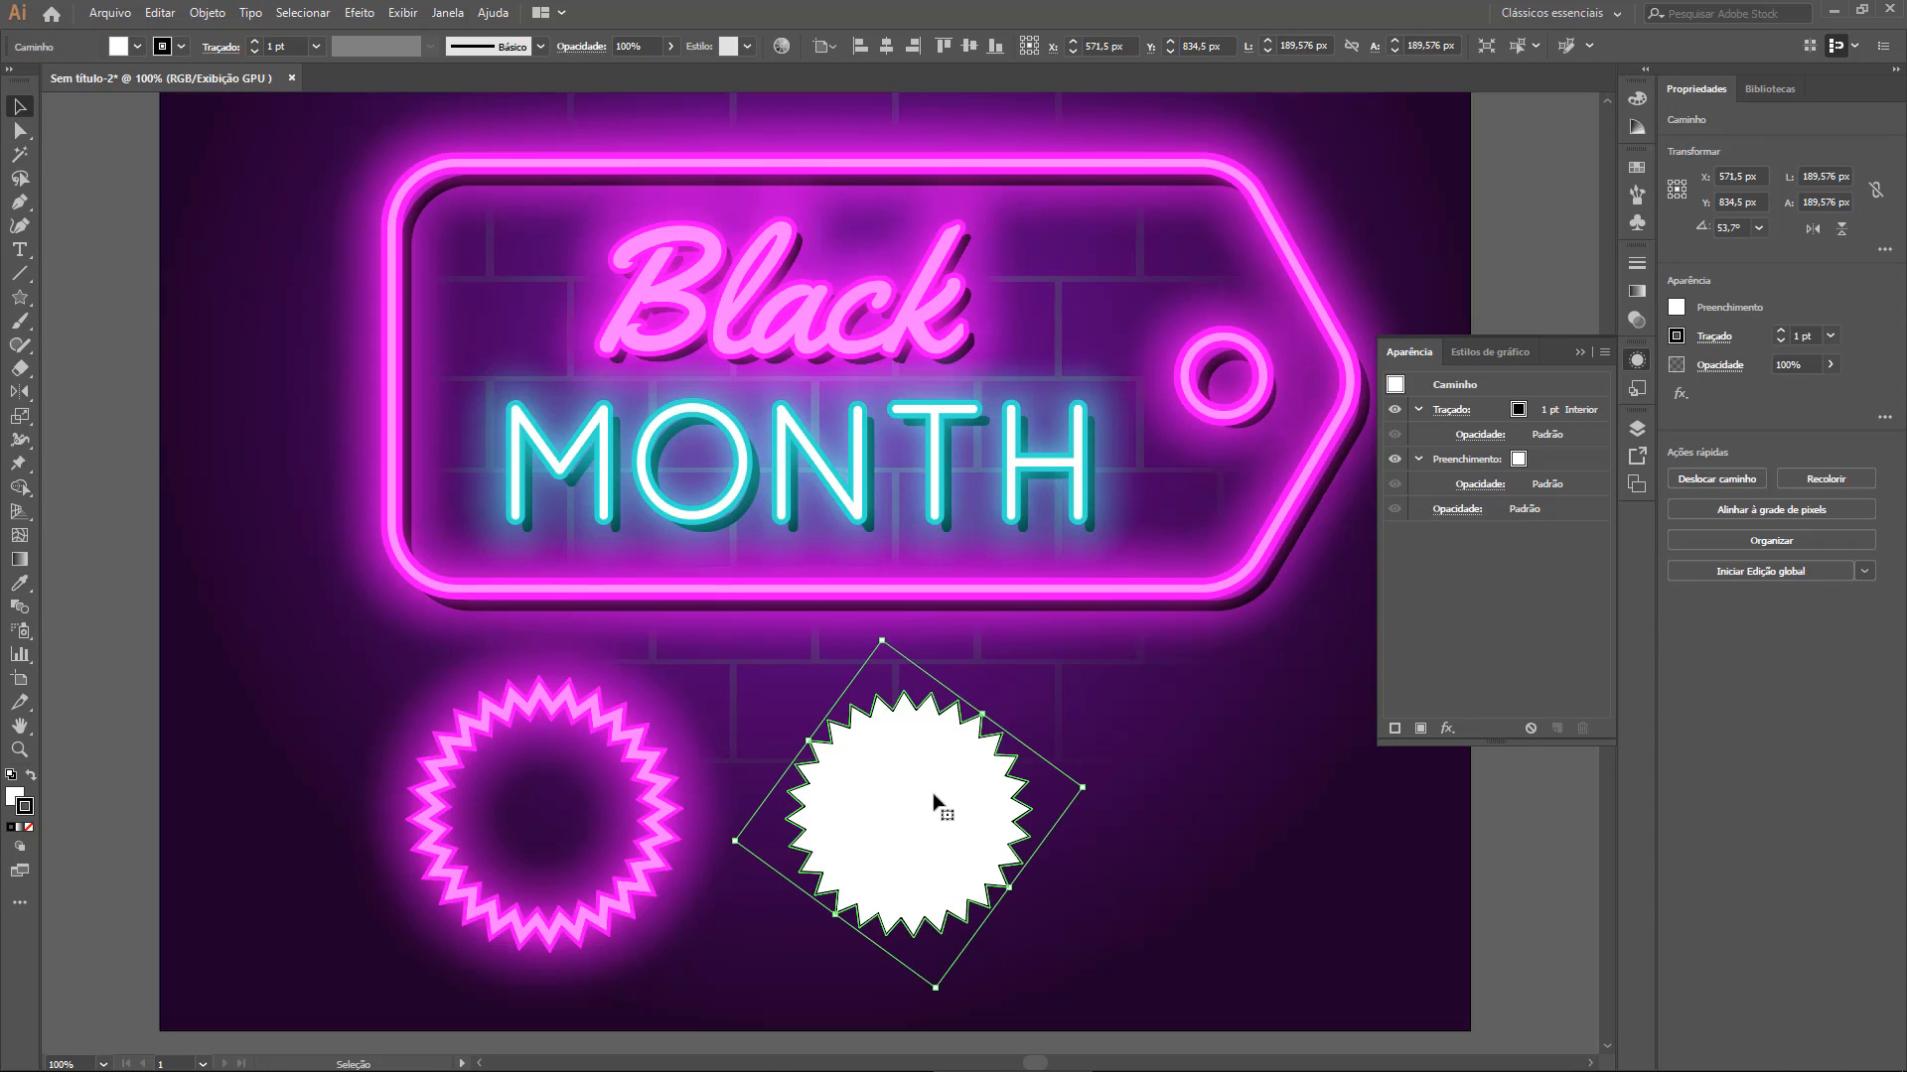
pyautogui.click(19, 583)
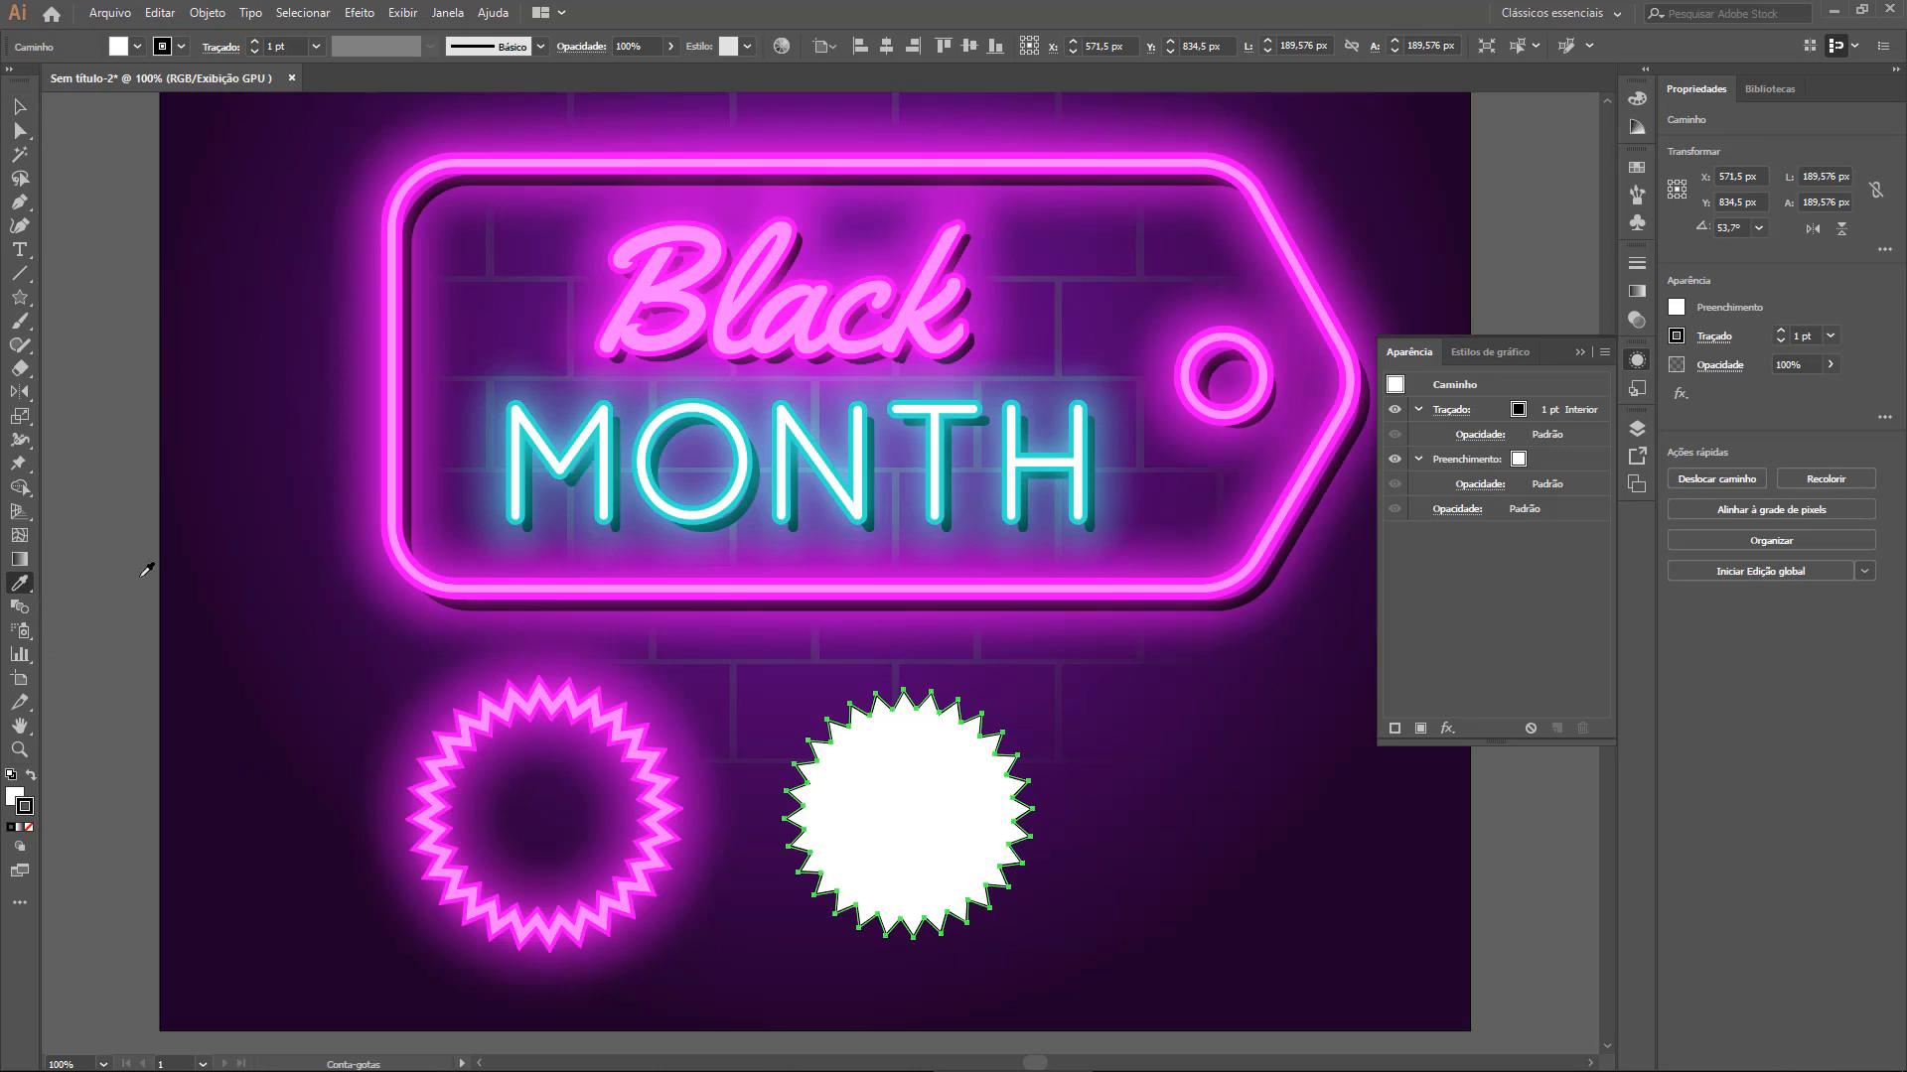
pyautogui.click(601, 437)
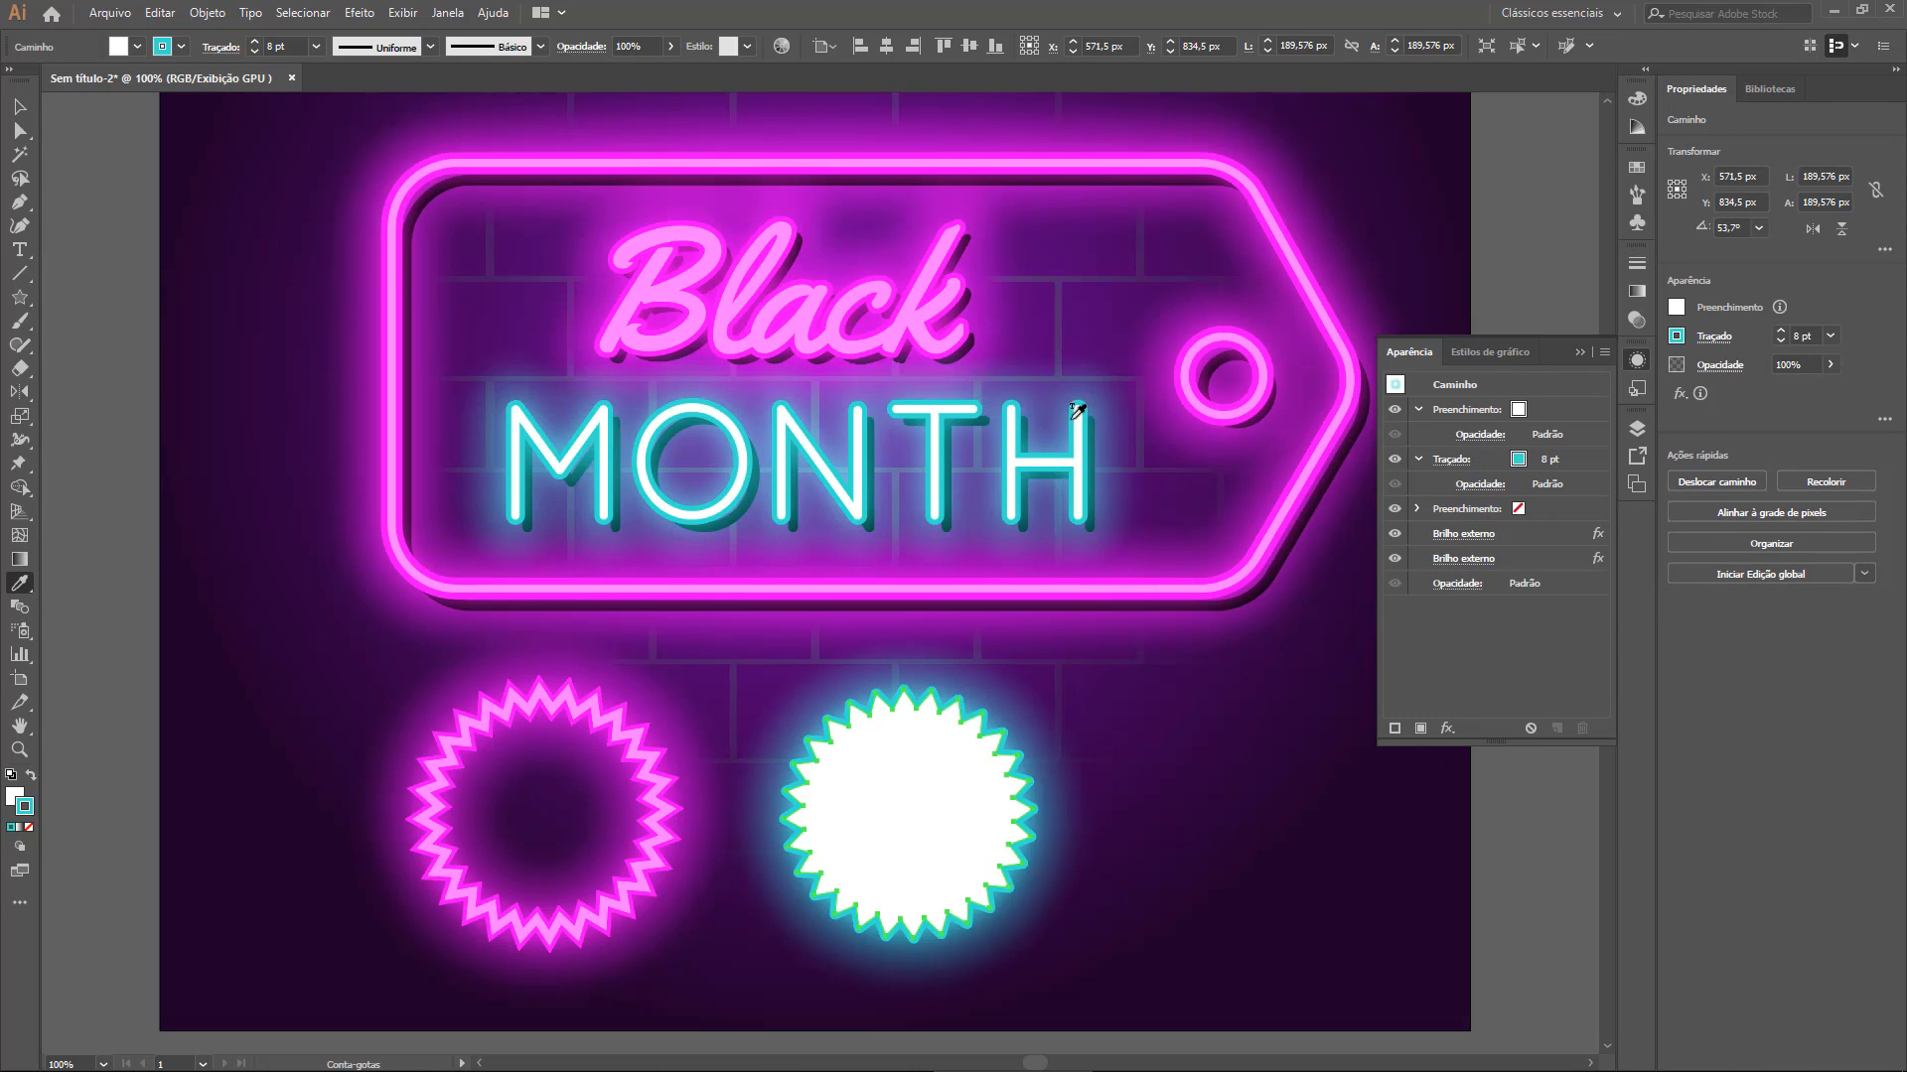
pyautogui.press('c')
pyautogui.click(961, 763)
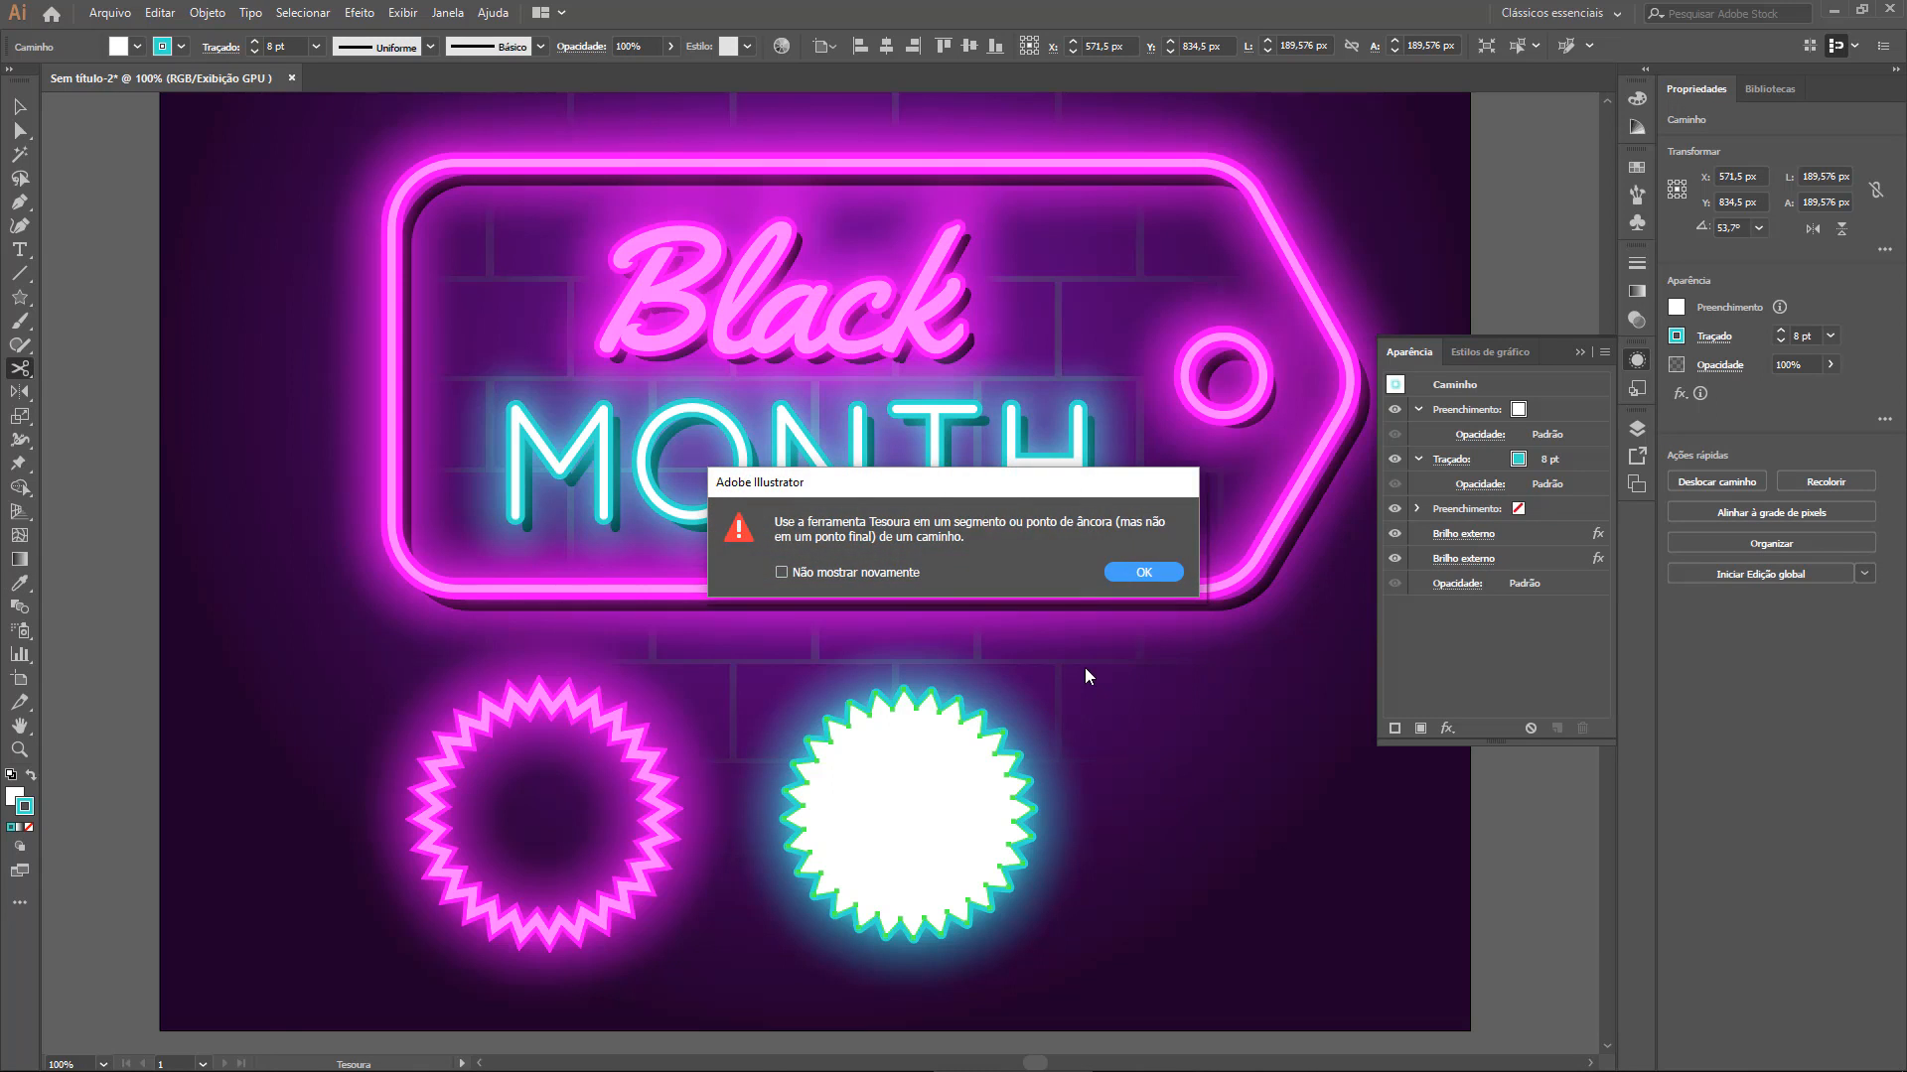
pyautogui.press('Return')
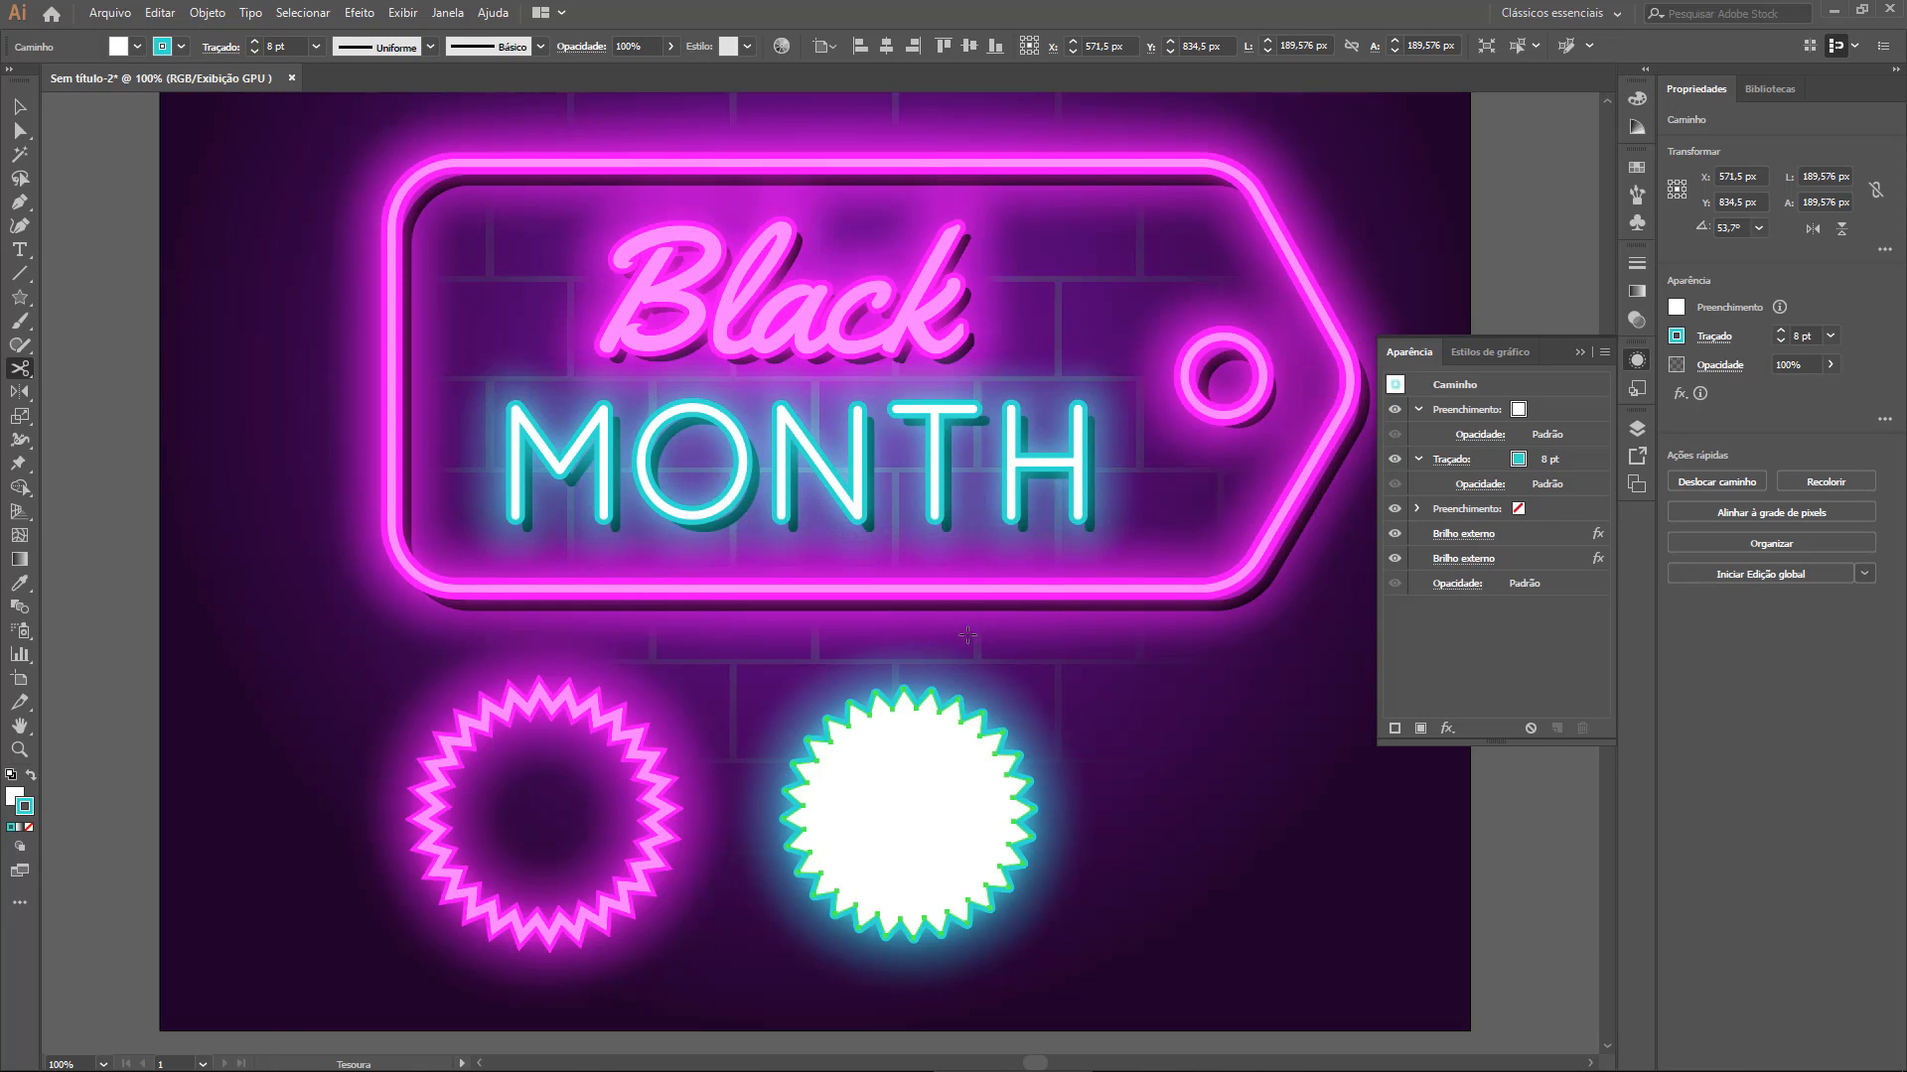
# Undo the right starburst's sampled text appearance and its reset to the default fill and stroke
pyautogui.hotkey('ctrl', 'z')
pyautogui.hotkey('ctrl', 'shift', 'z')
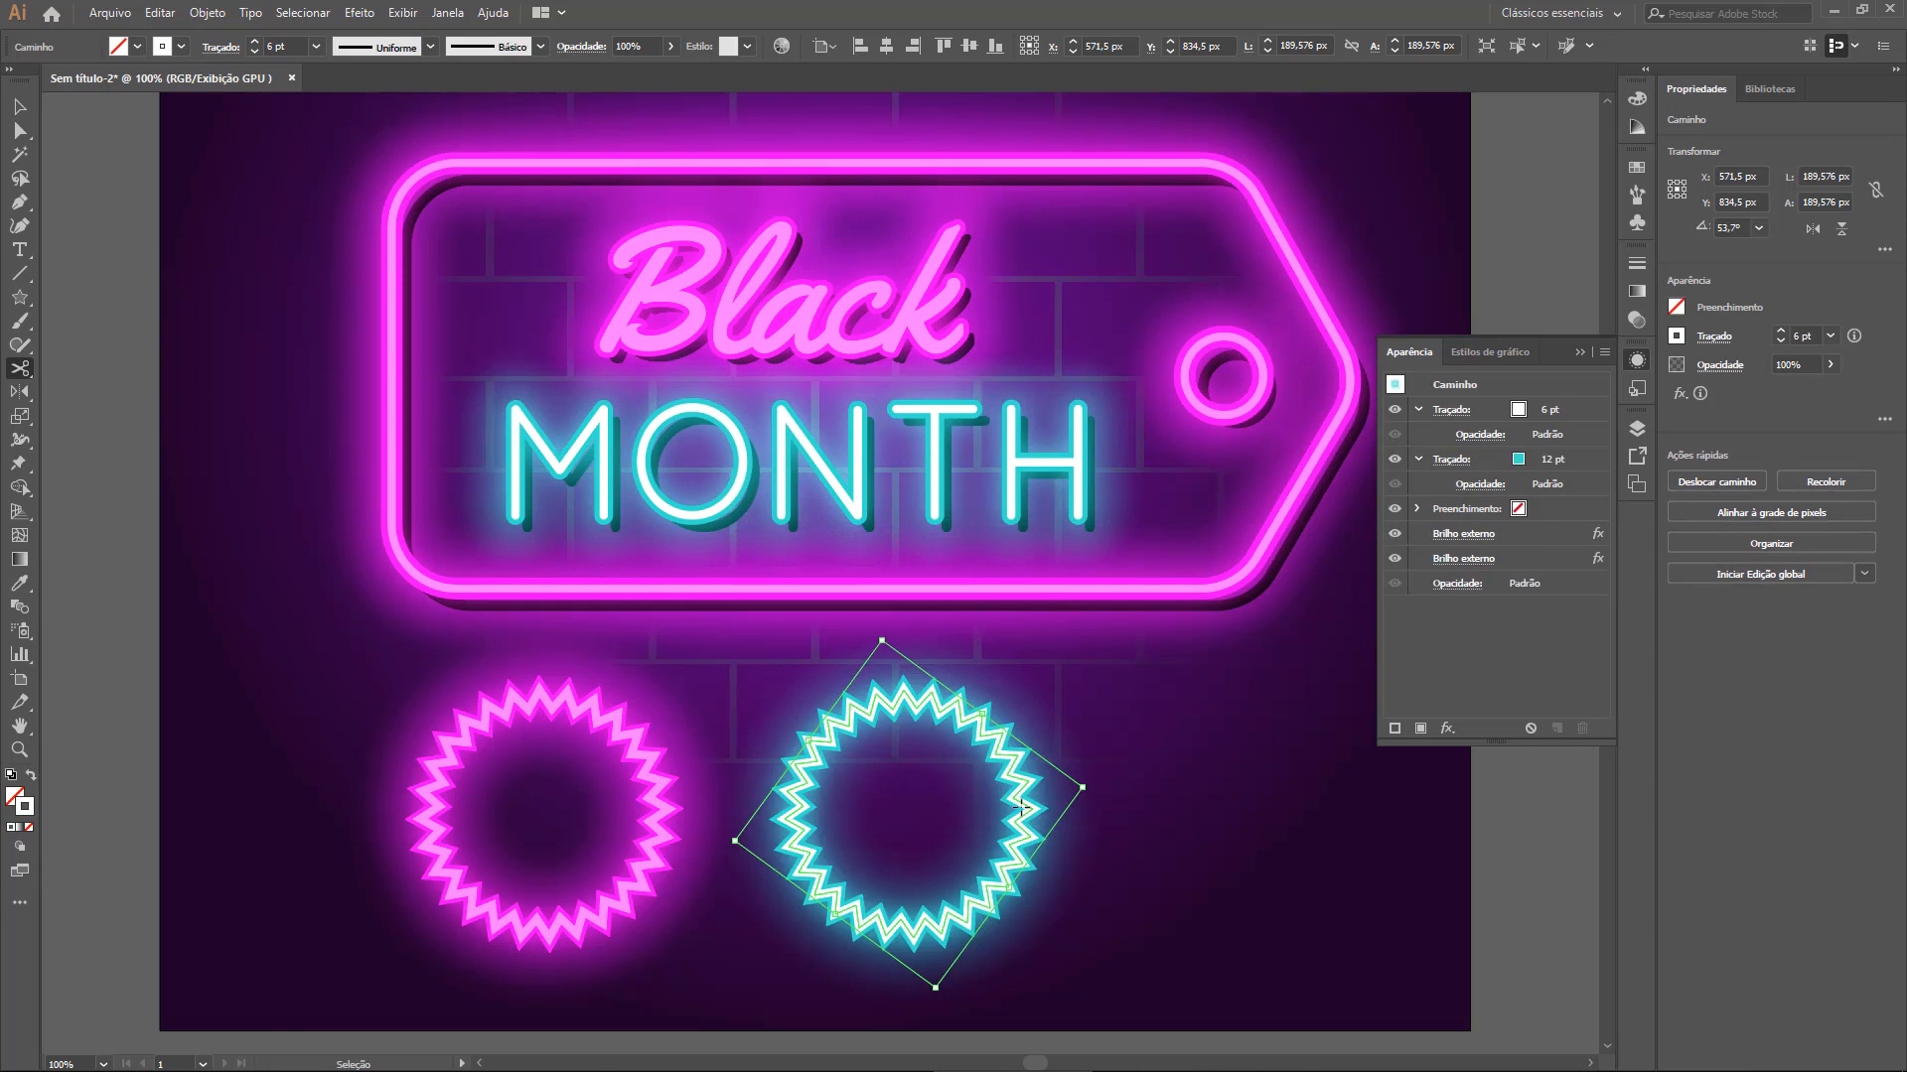
# Save the turquoise starburst's appearance as a new graphic style and name it "Neon Ver"
pyautogui.click(1579, 352)
pyautogui.click(1636, 360)
pyautogui.click(1637, 389)
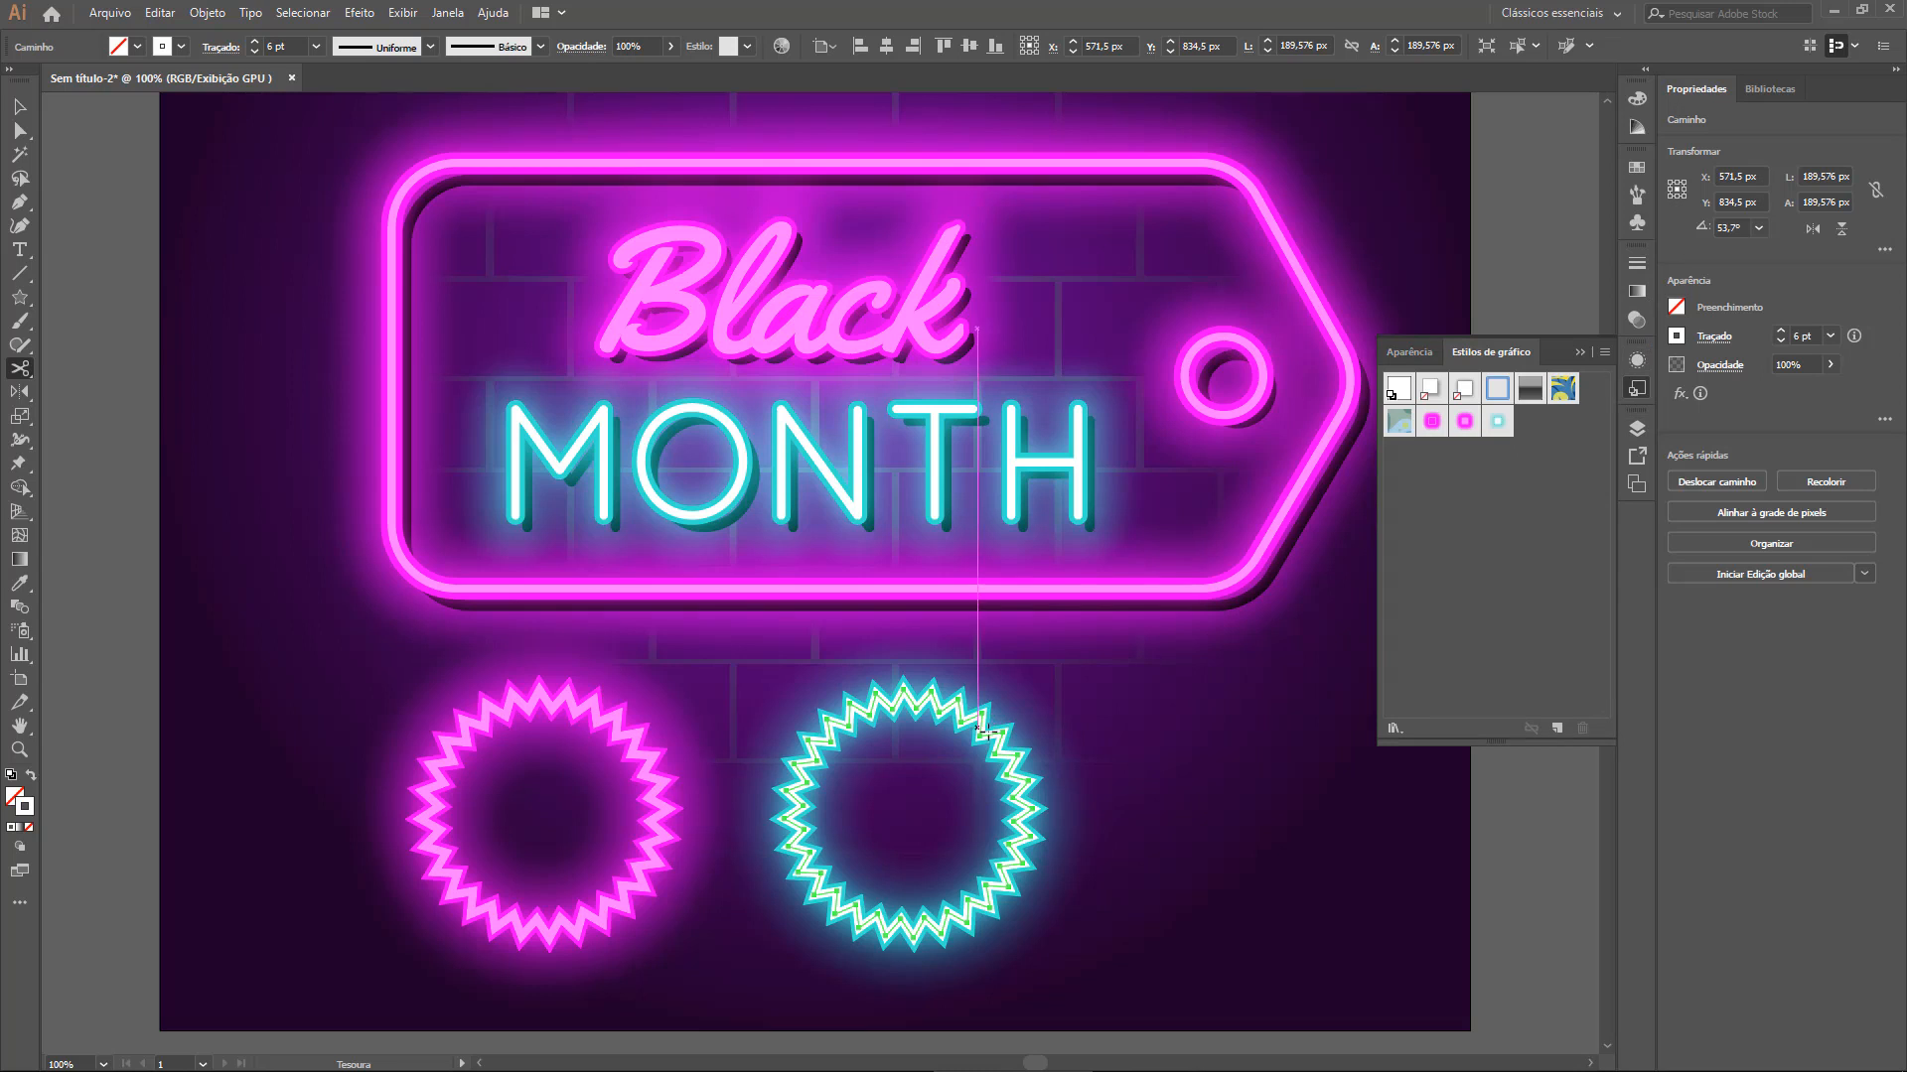
pyautogui.press('v')
pyautogui.moveTo(987, 732); pyautogui.dragTo(1532, 427)
pyautogui.doubleClick(1530, 423)
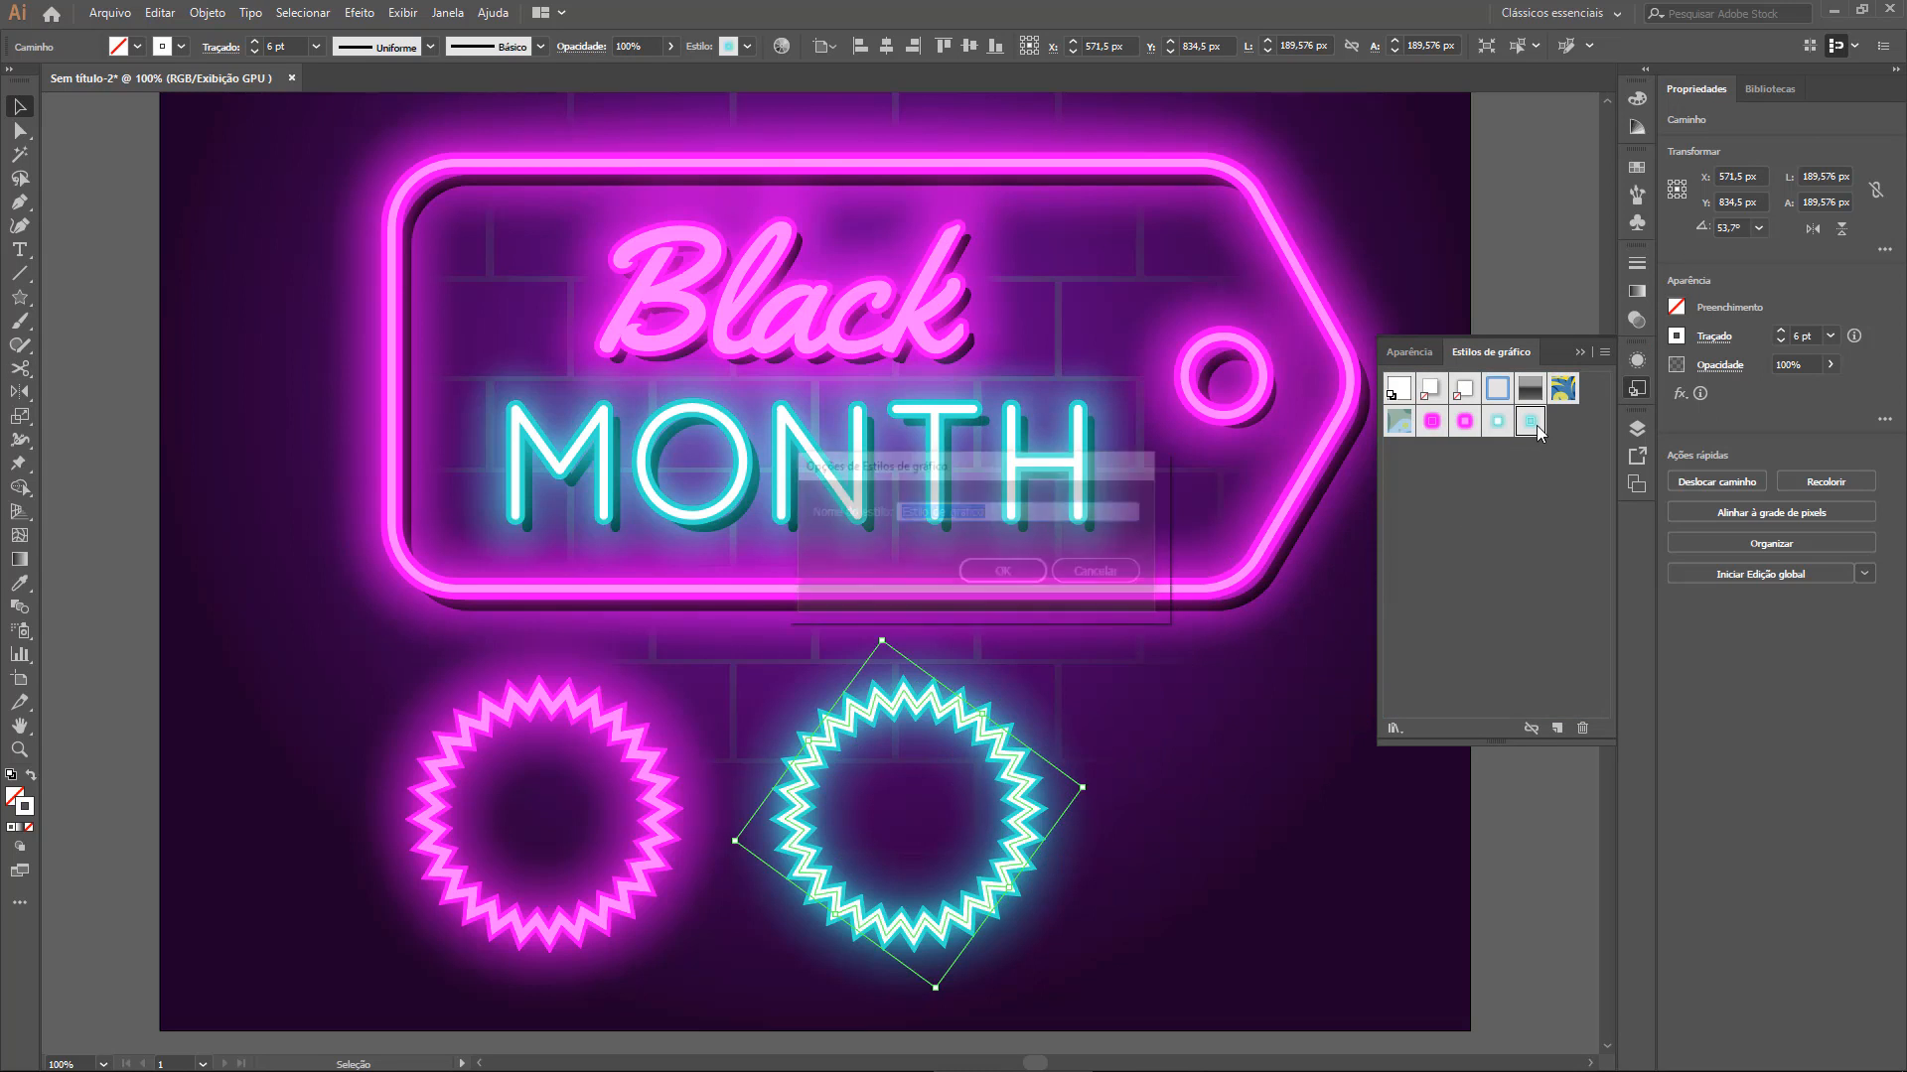
pyautogui.write('Neon Azul')
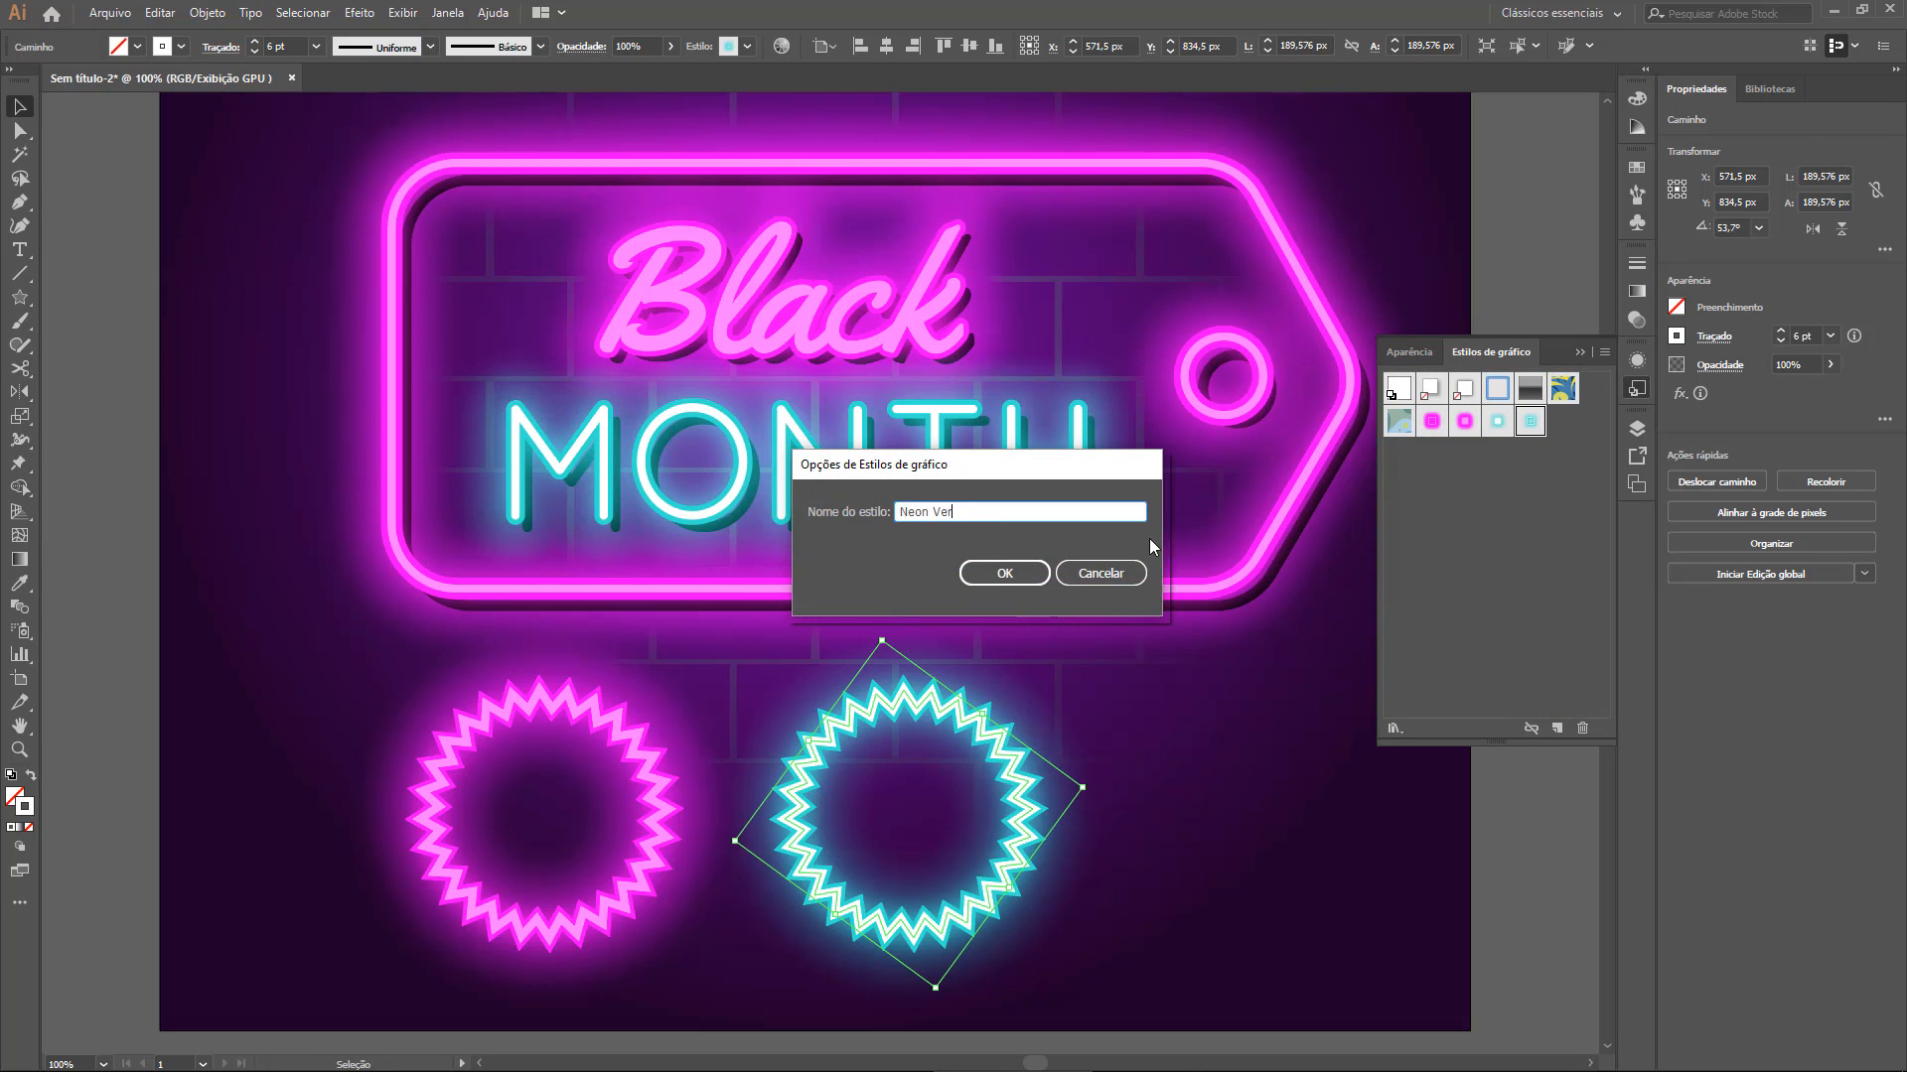
pyautogui.press('Return')
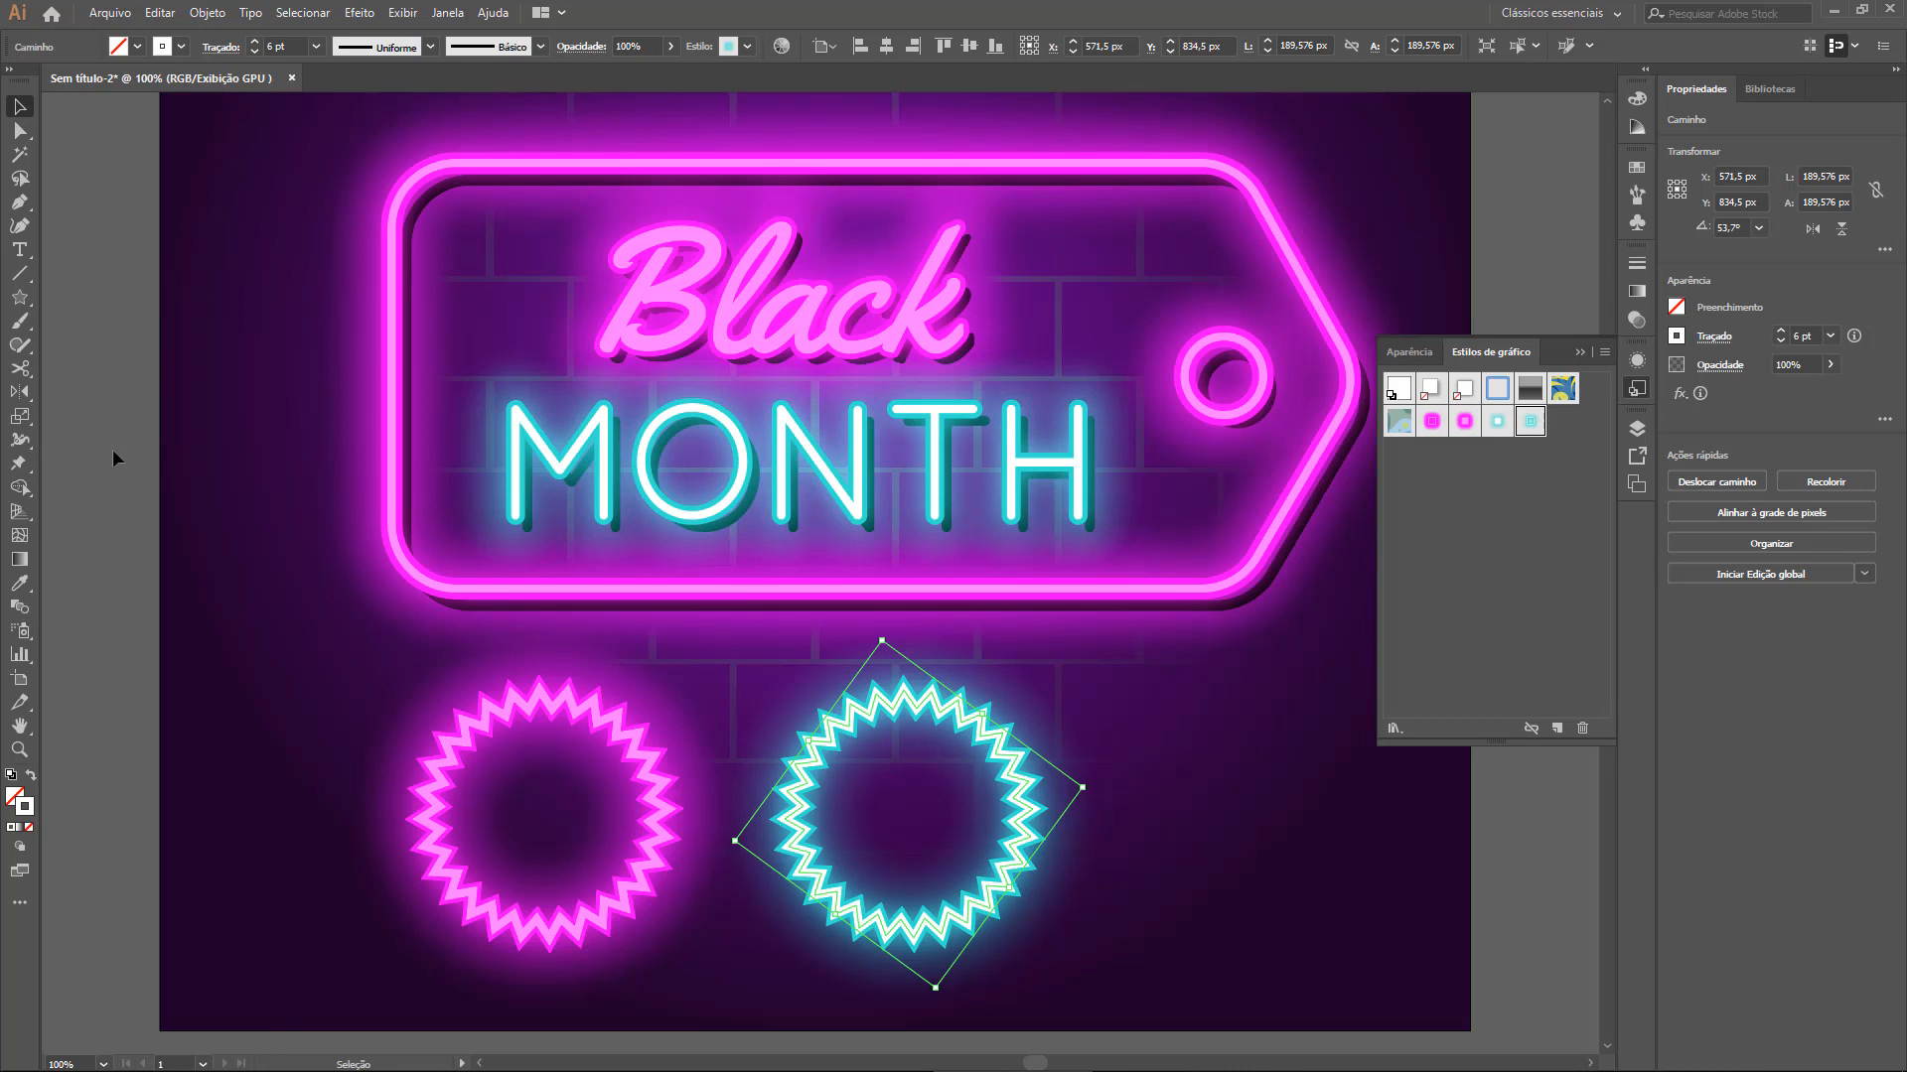
# Delete the turquoise and magenta starbursts below the arrow sign
pyautogui.click(113, 452)
pyautogui.hotkey('ctrl', '-')
pyautogui.moveTo(1015, 887); pyautogui.dragTo(967, 761)
pyautogui.click(830, 833)
pyautogui.press('Delete')
pyautogui.click(586, 832)
pyautogui.press('Delete')
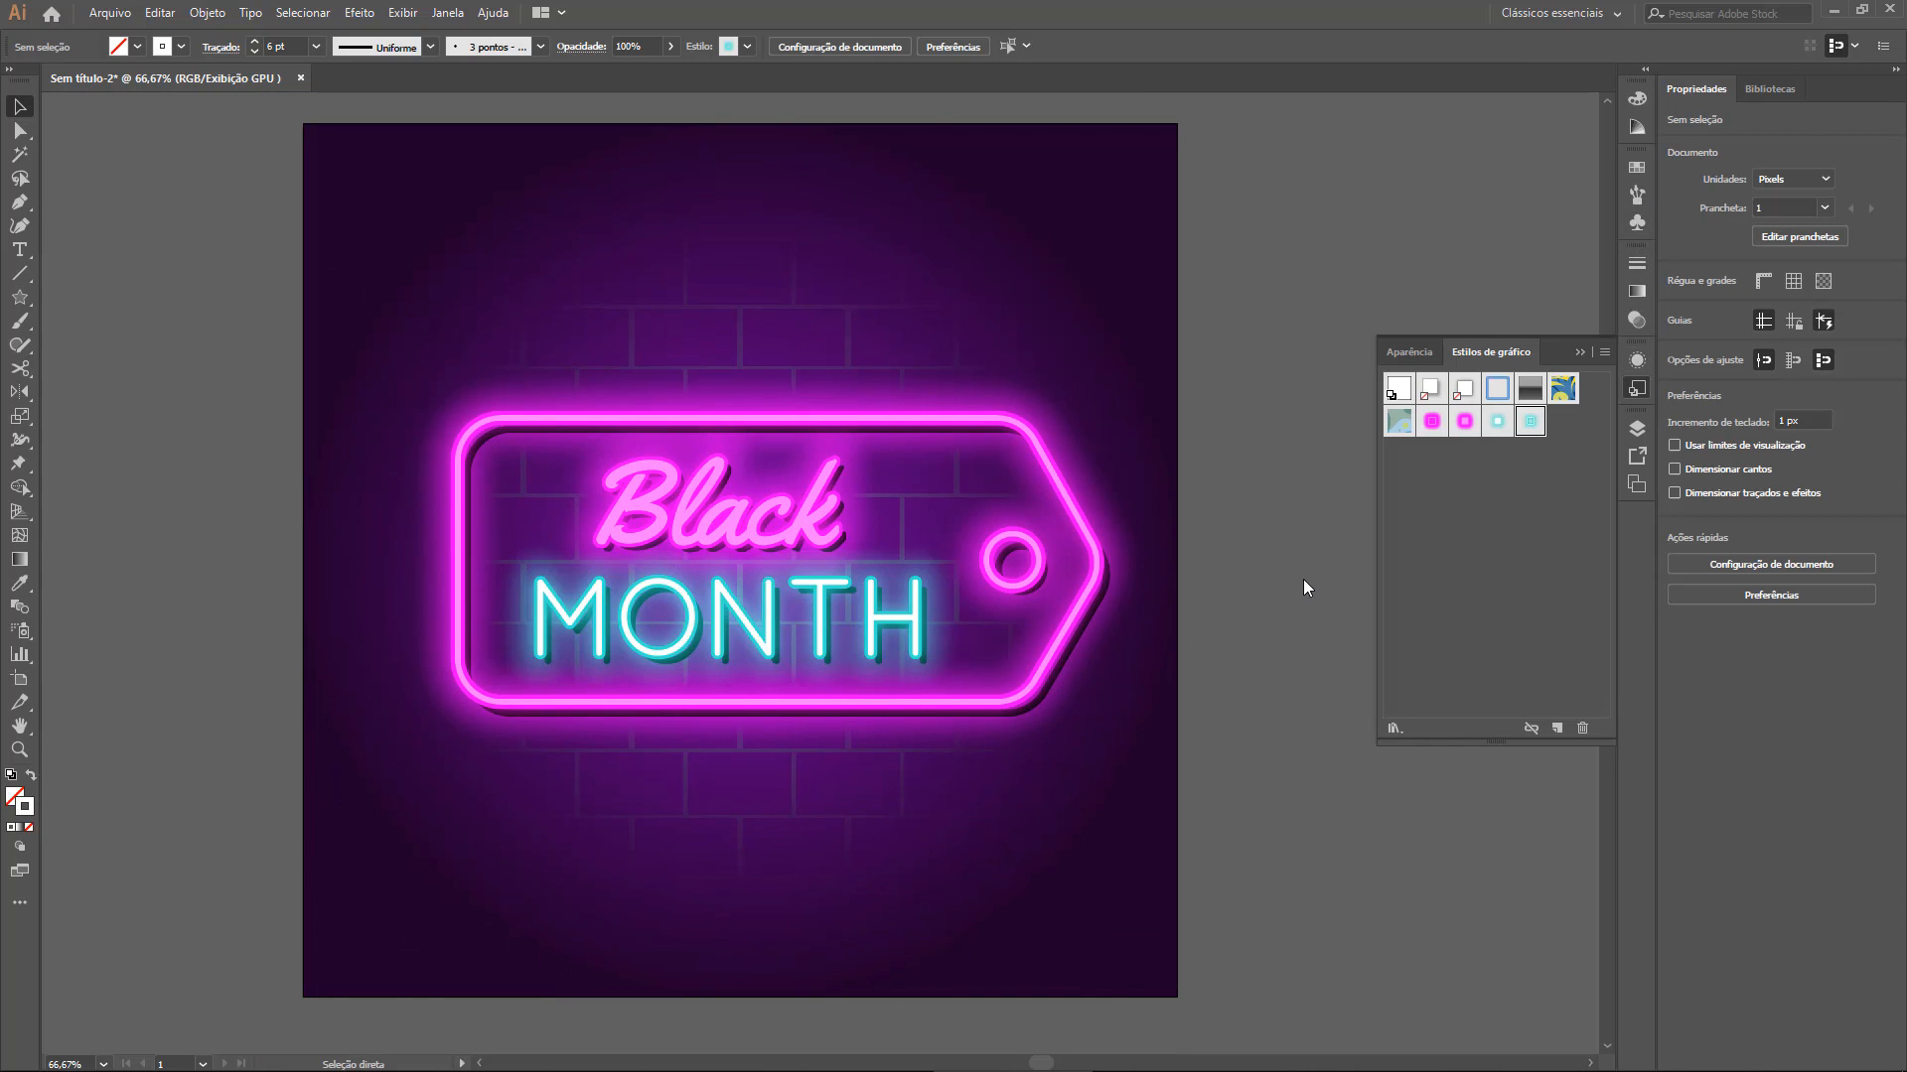
# Save the document as an Adobe Illustrator file named "Efeito Neon" in the Black Month folder
pyautogui.hotkey('ctrl', 's')
pyautogui.click(342, 164)
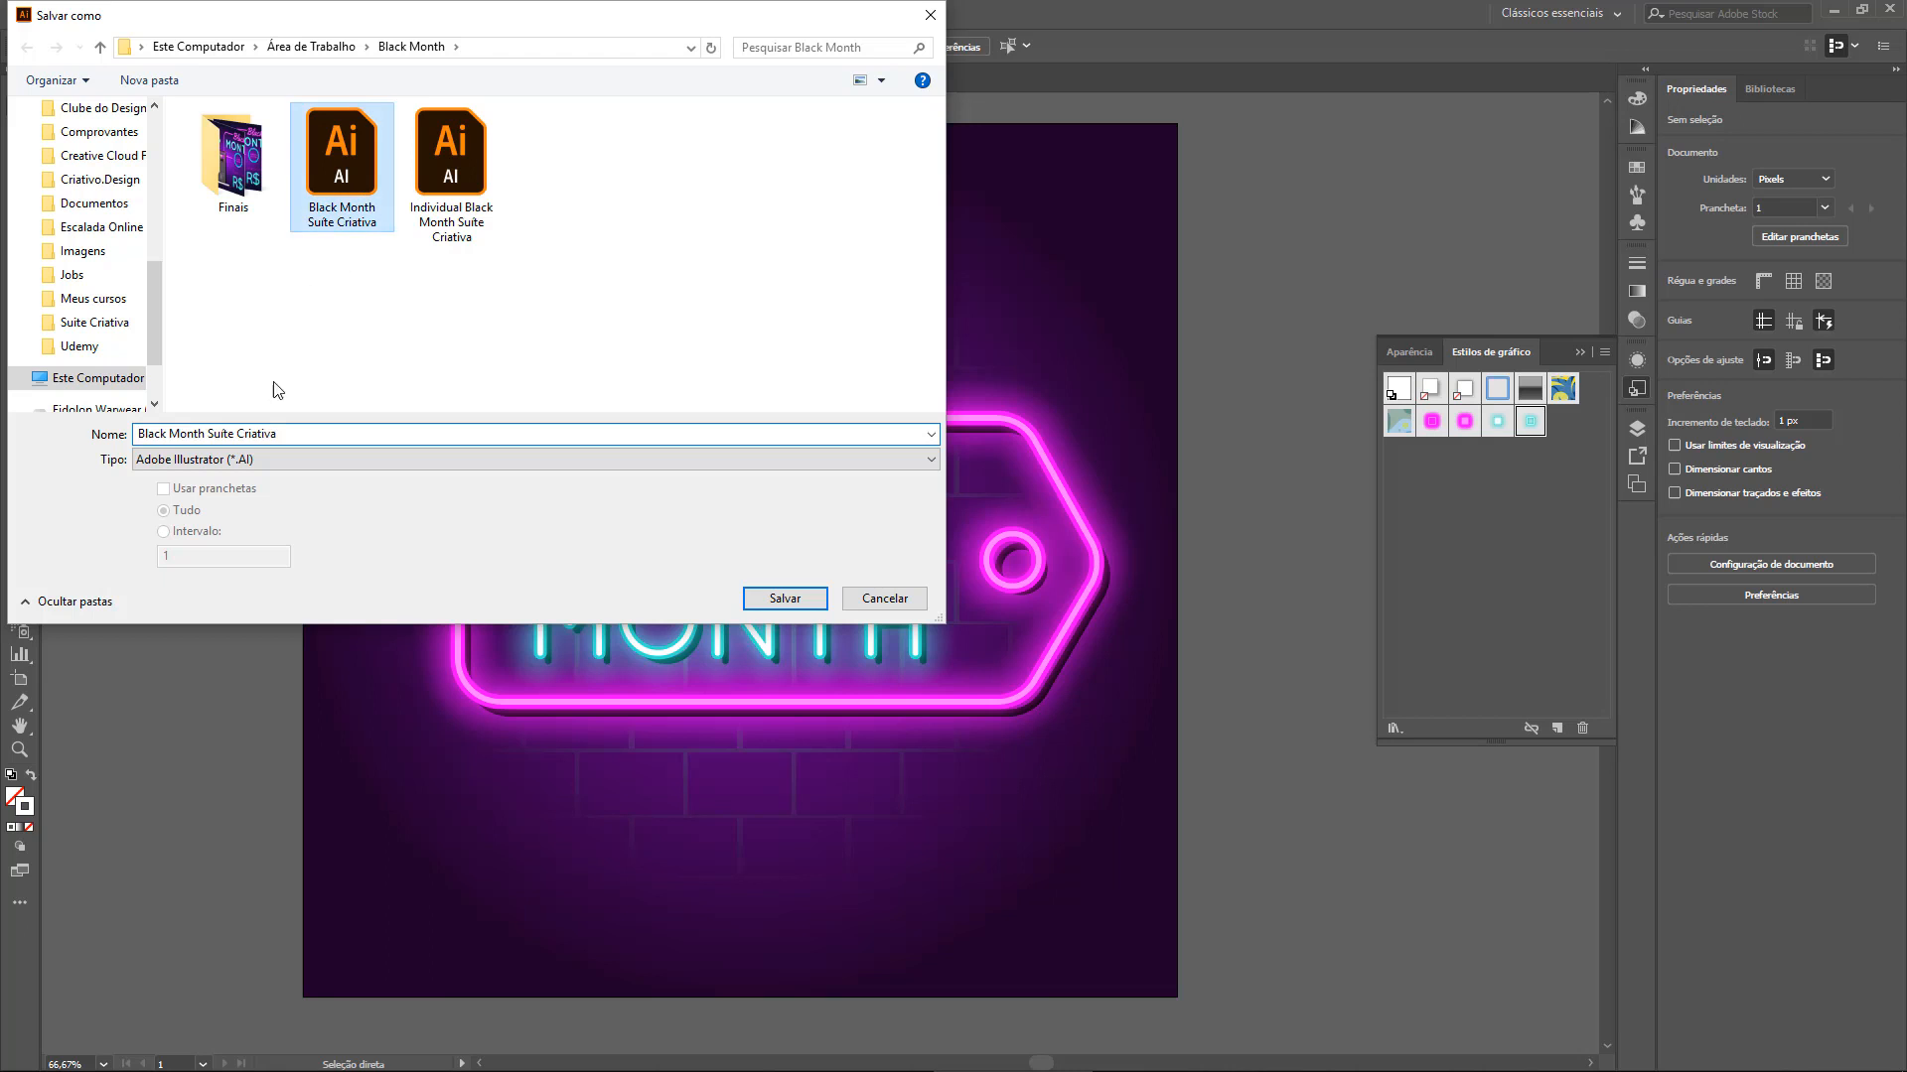
pyautogui.moveTo(137, 434); pyautogui.dragTo(279, 434)
pyautogui.press('BackSpace')
pyautogui.write('Efeito Neon')
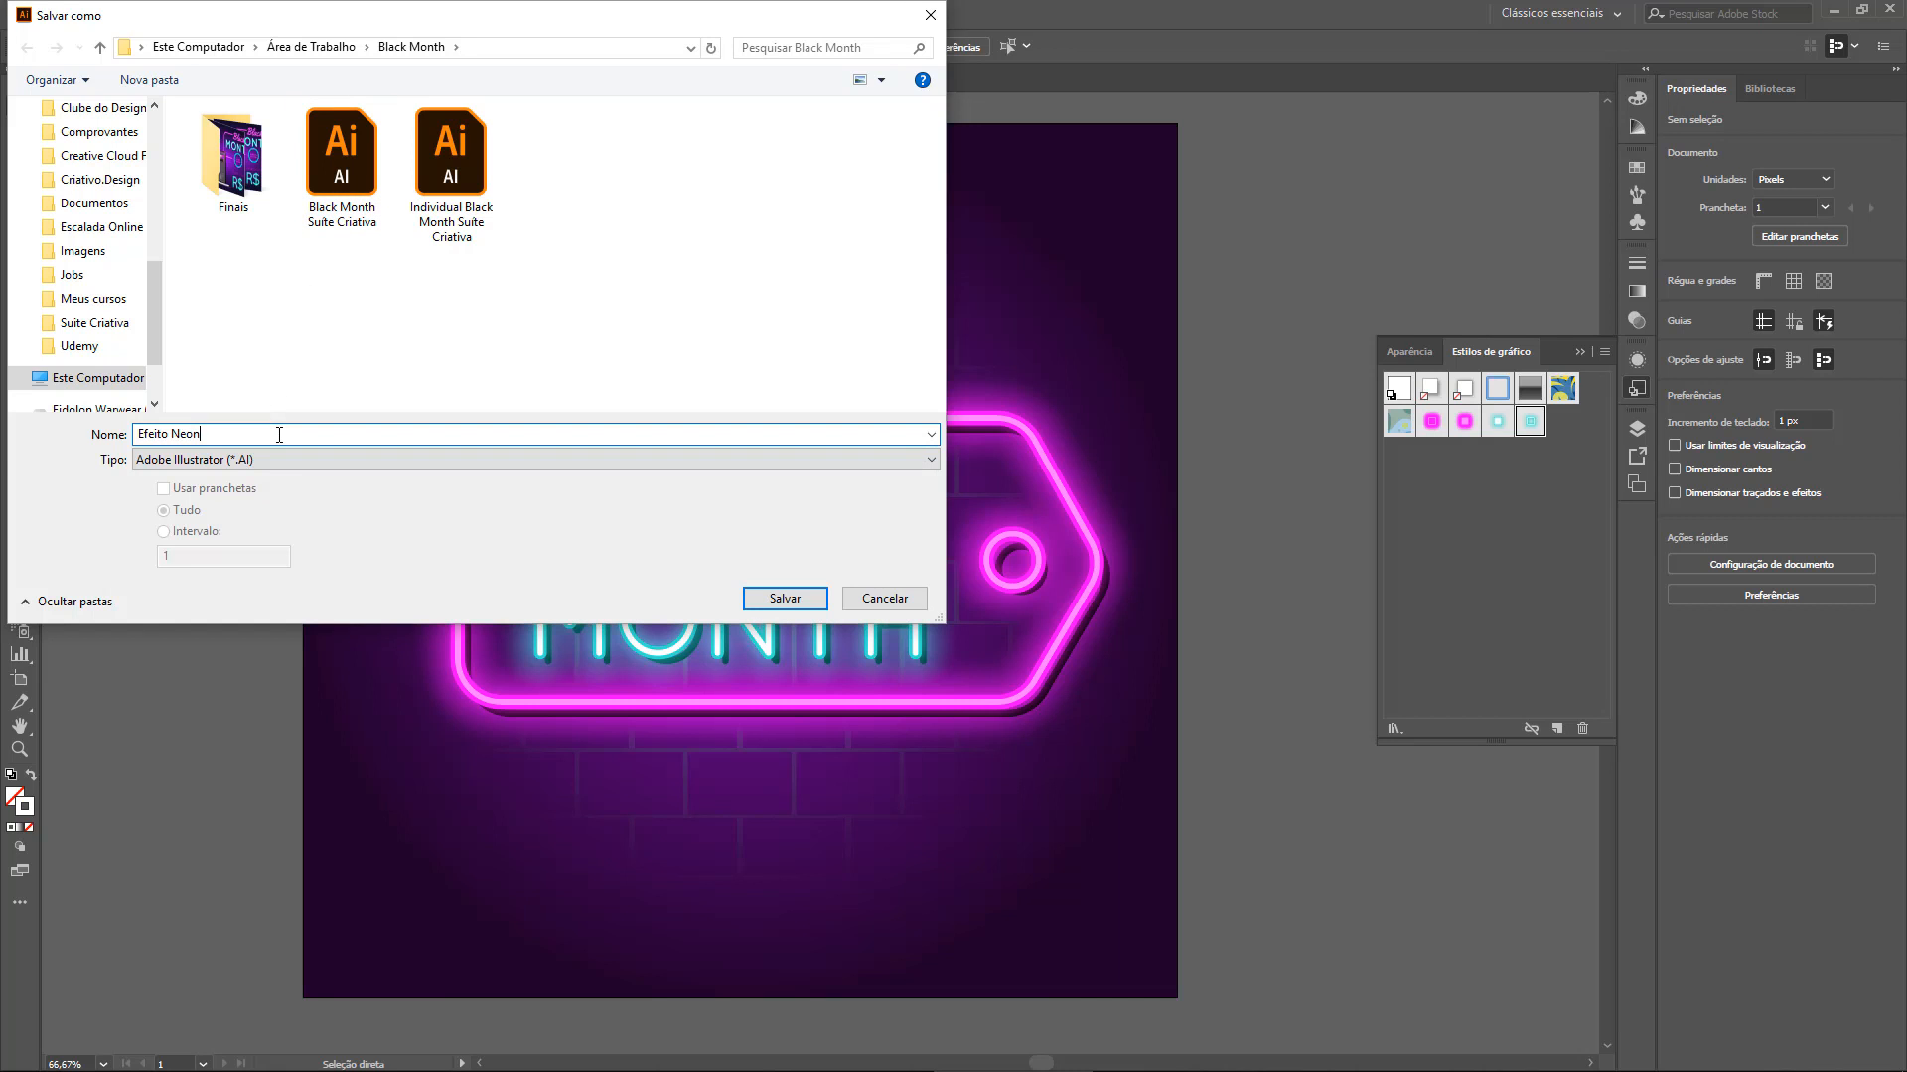
pyautogui.press('Return')
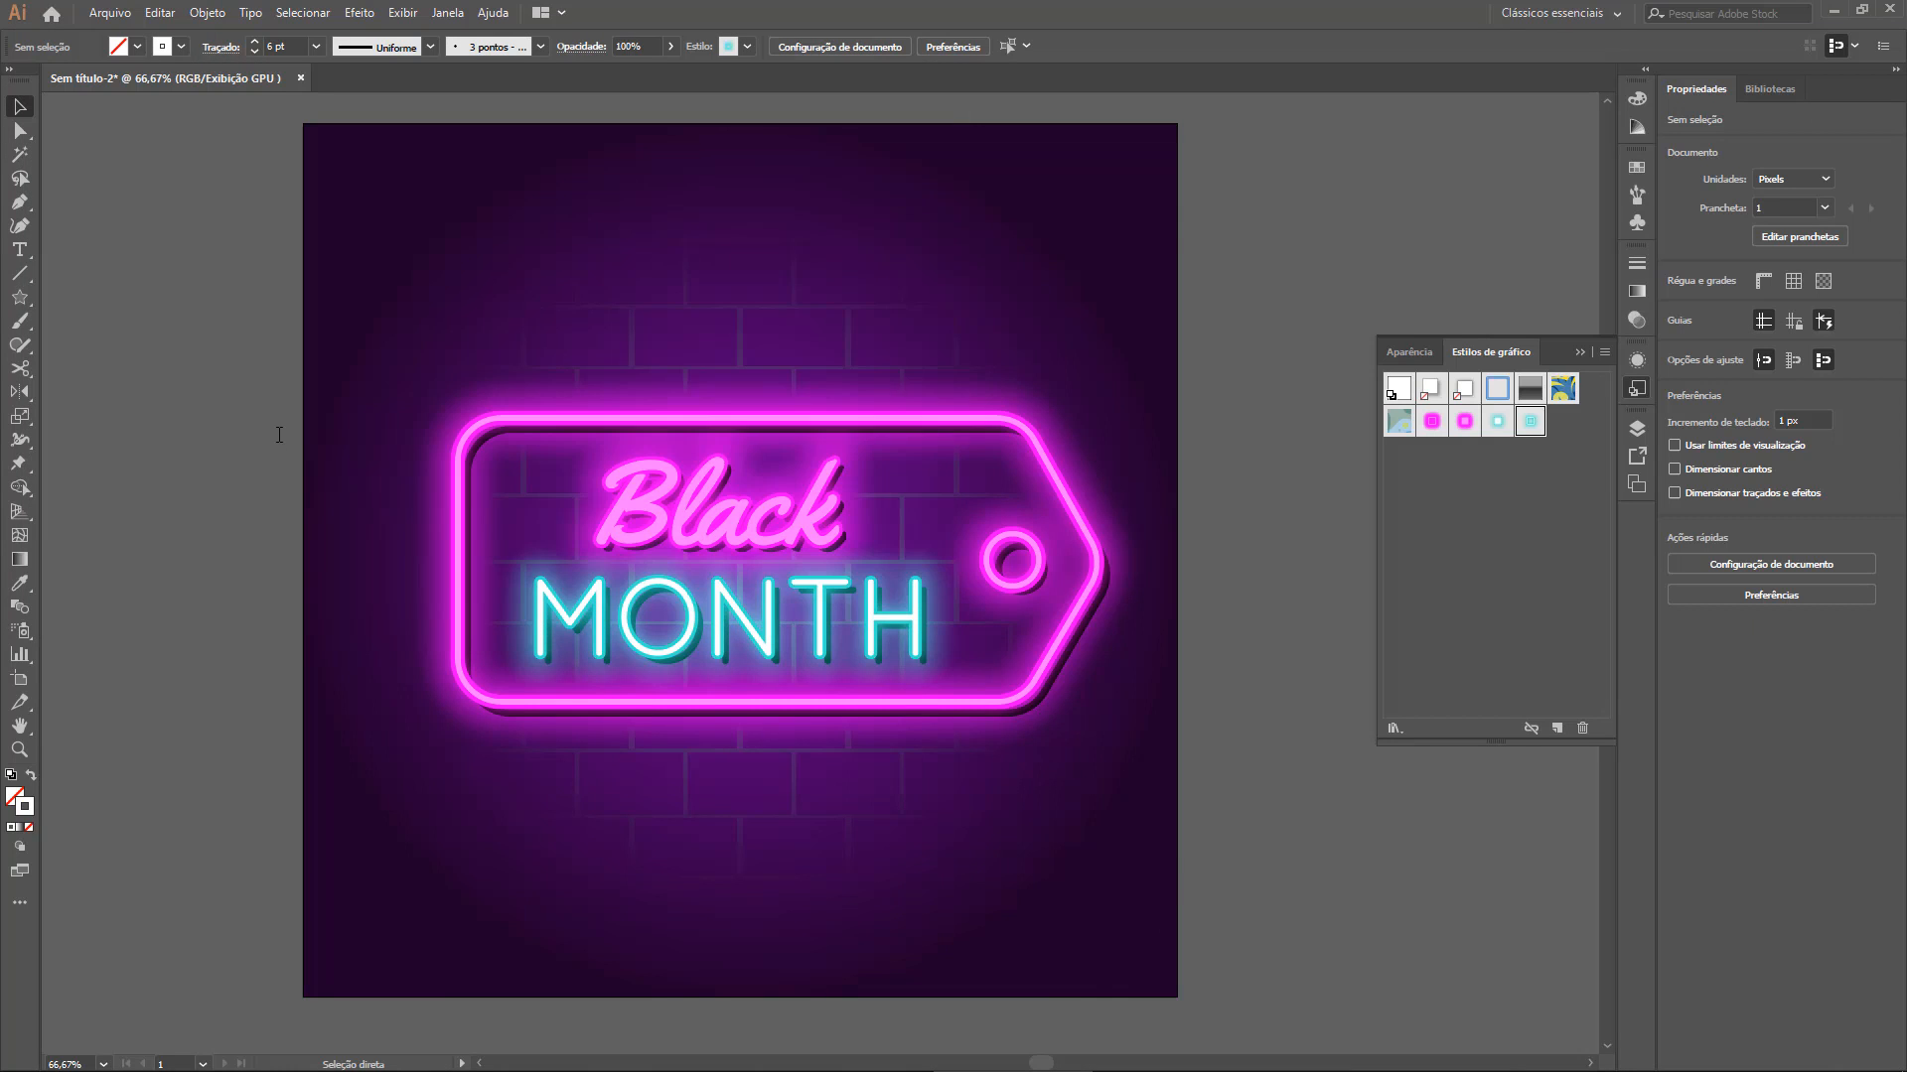
# Finish saving the Illustrator file, and set the Área de Trabalho folder as the destination in Export for Screens
pyautogui.click(1175, 822)
pyautogui.click(109, 12)
pyautogui.moveTo(183, 365)
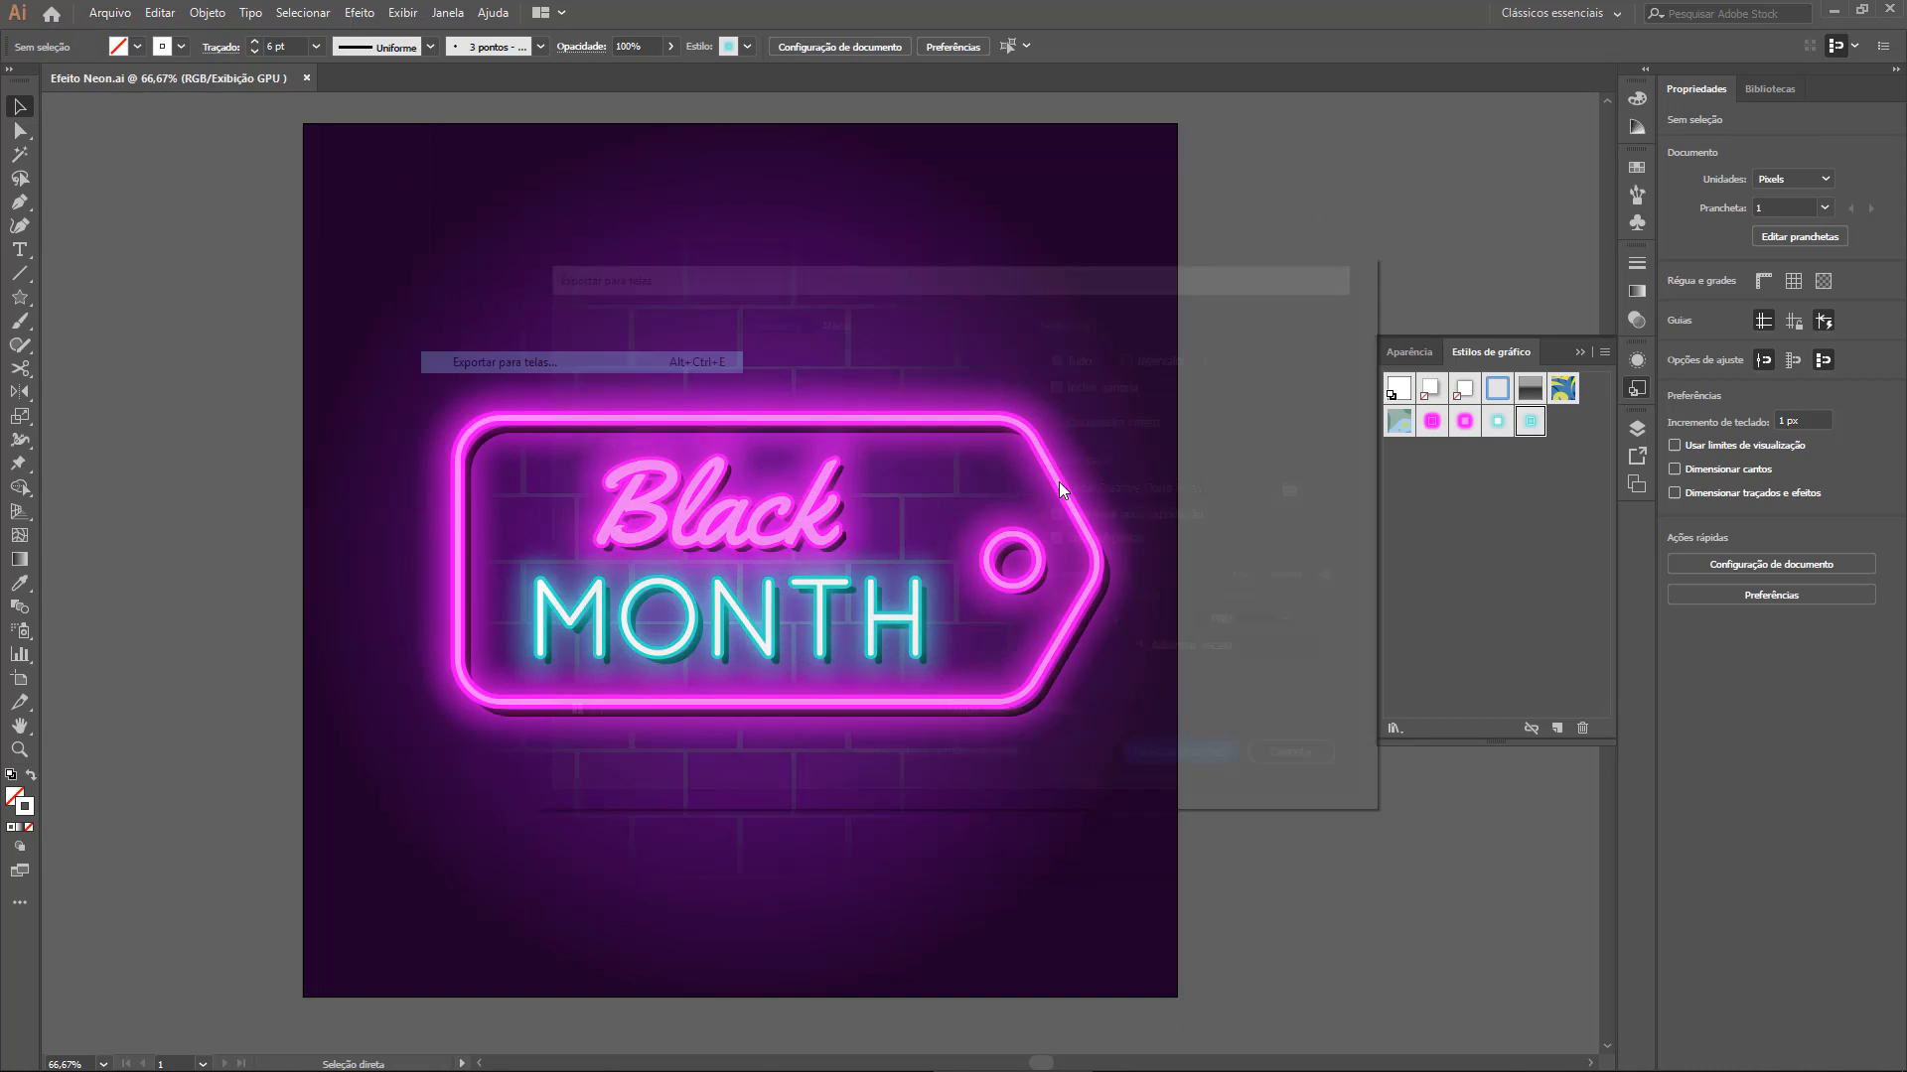
pyautogui.click(502, 365)
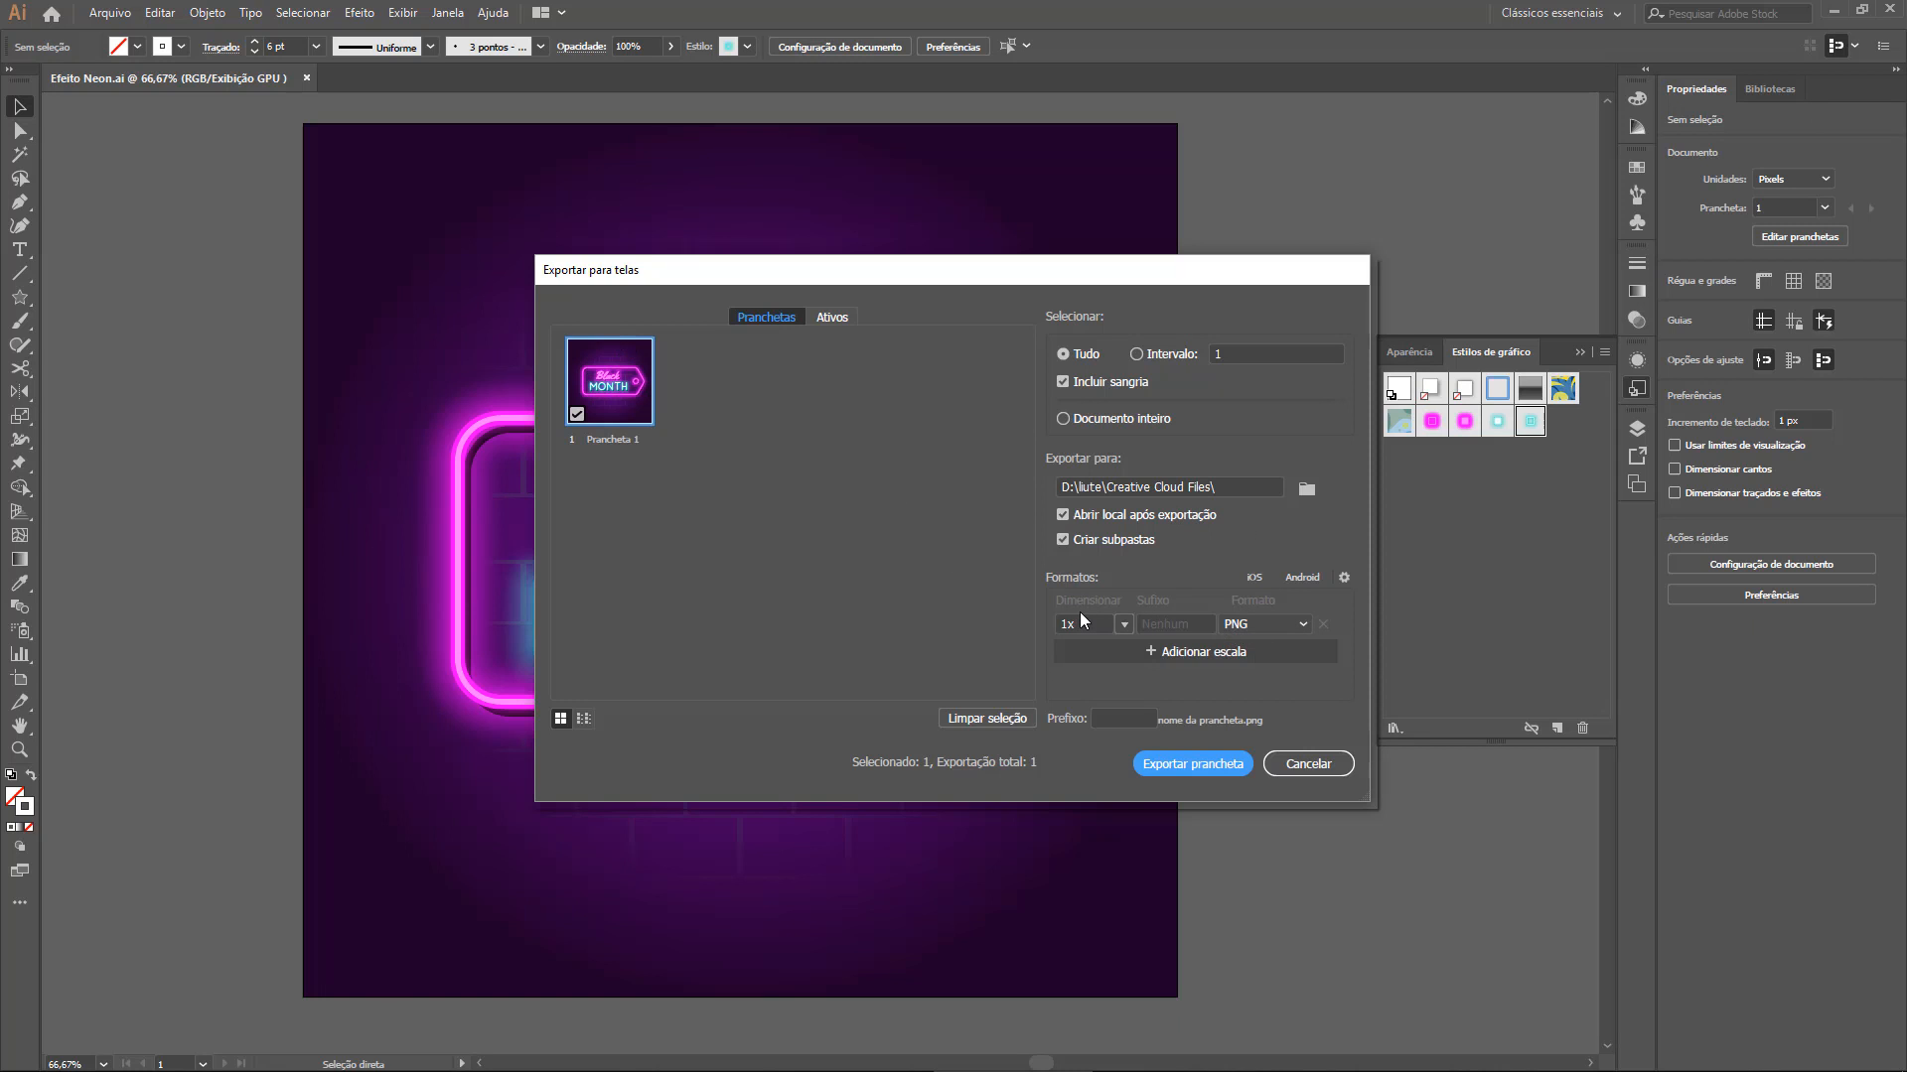
pyautogui.click(1306, 490)
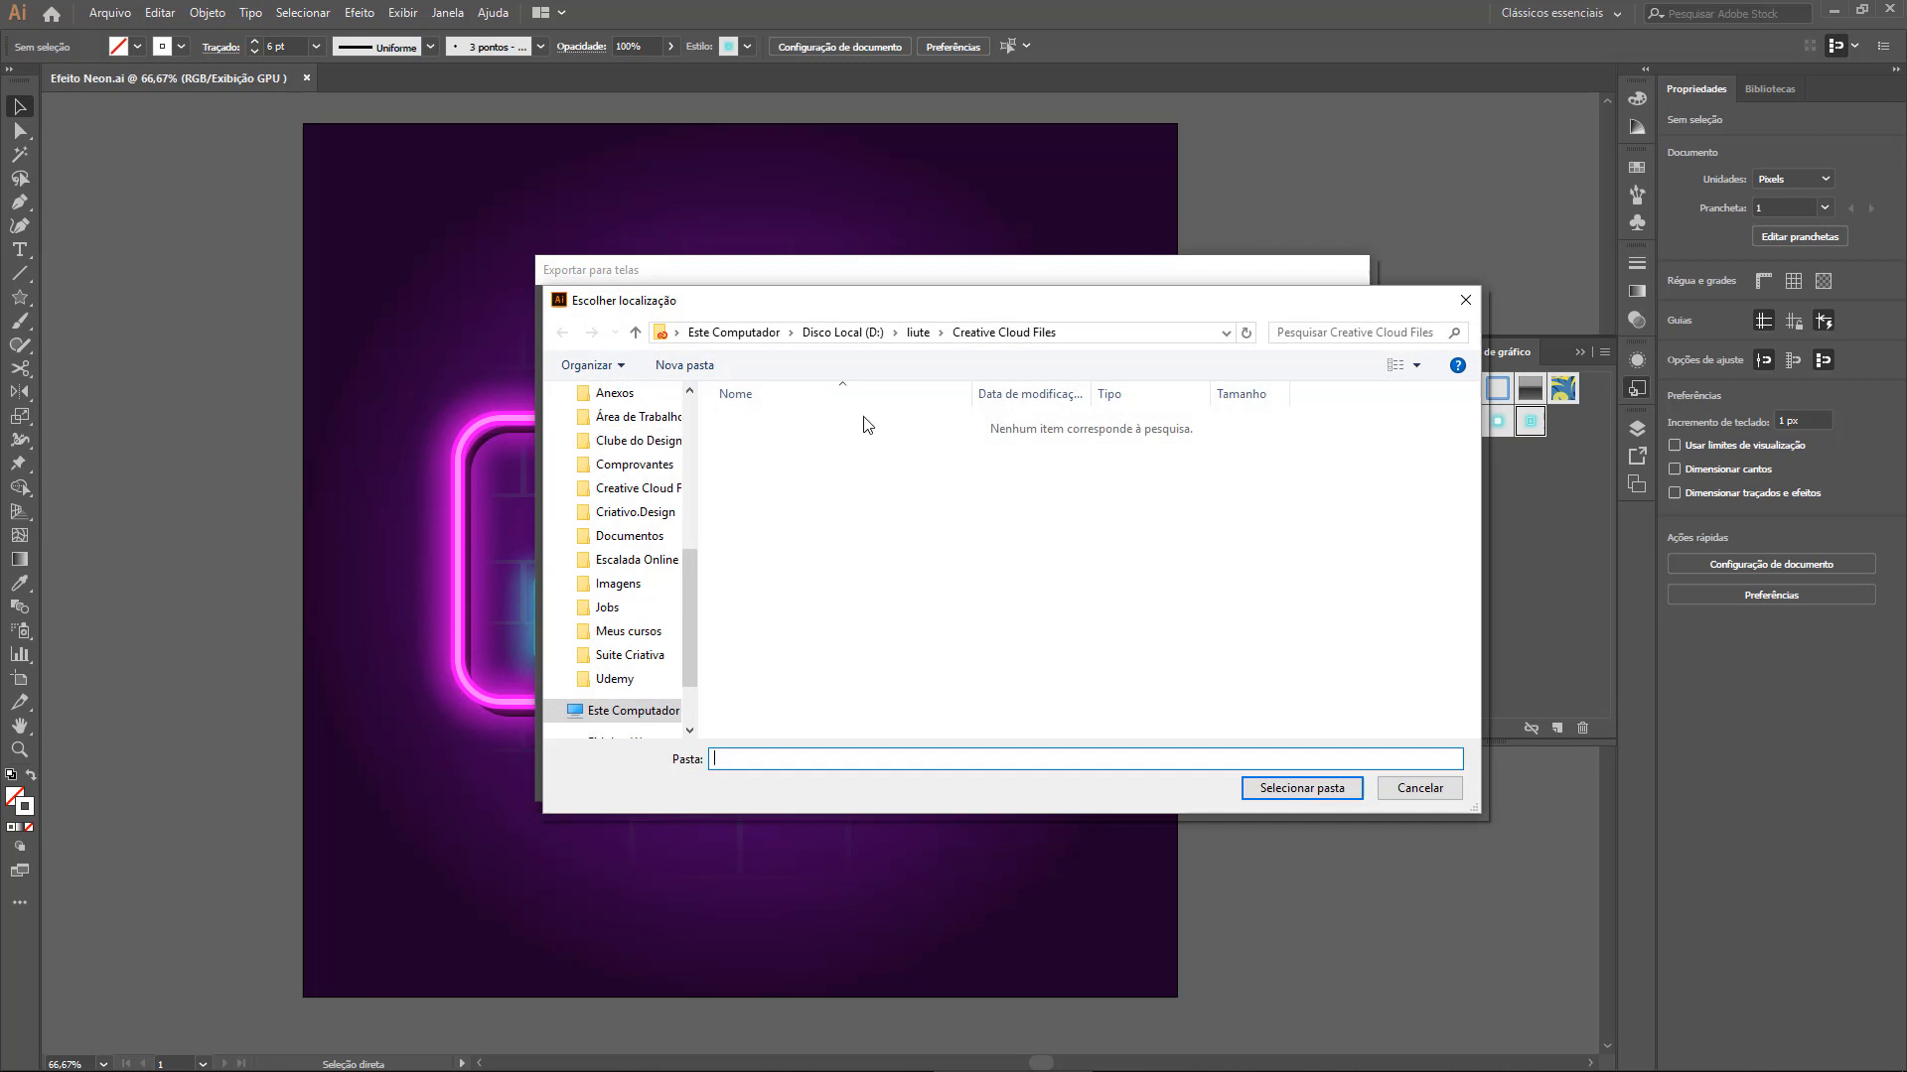
pyautogui.click(630, 433)
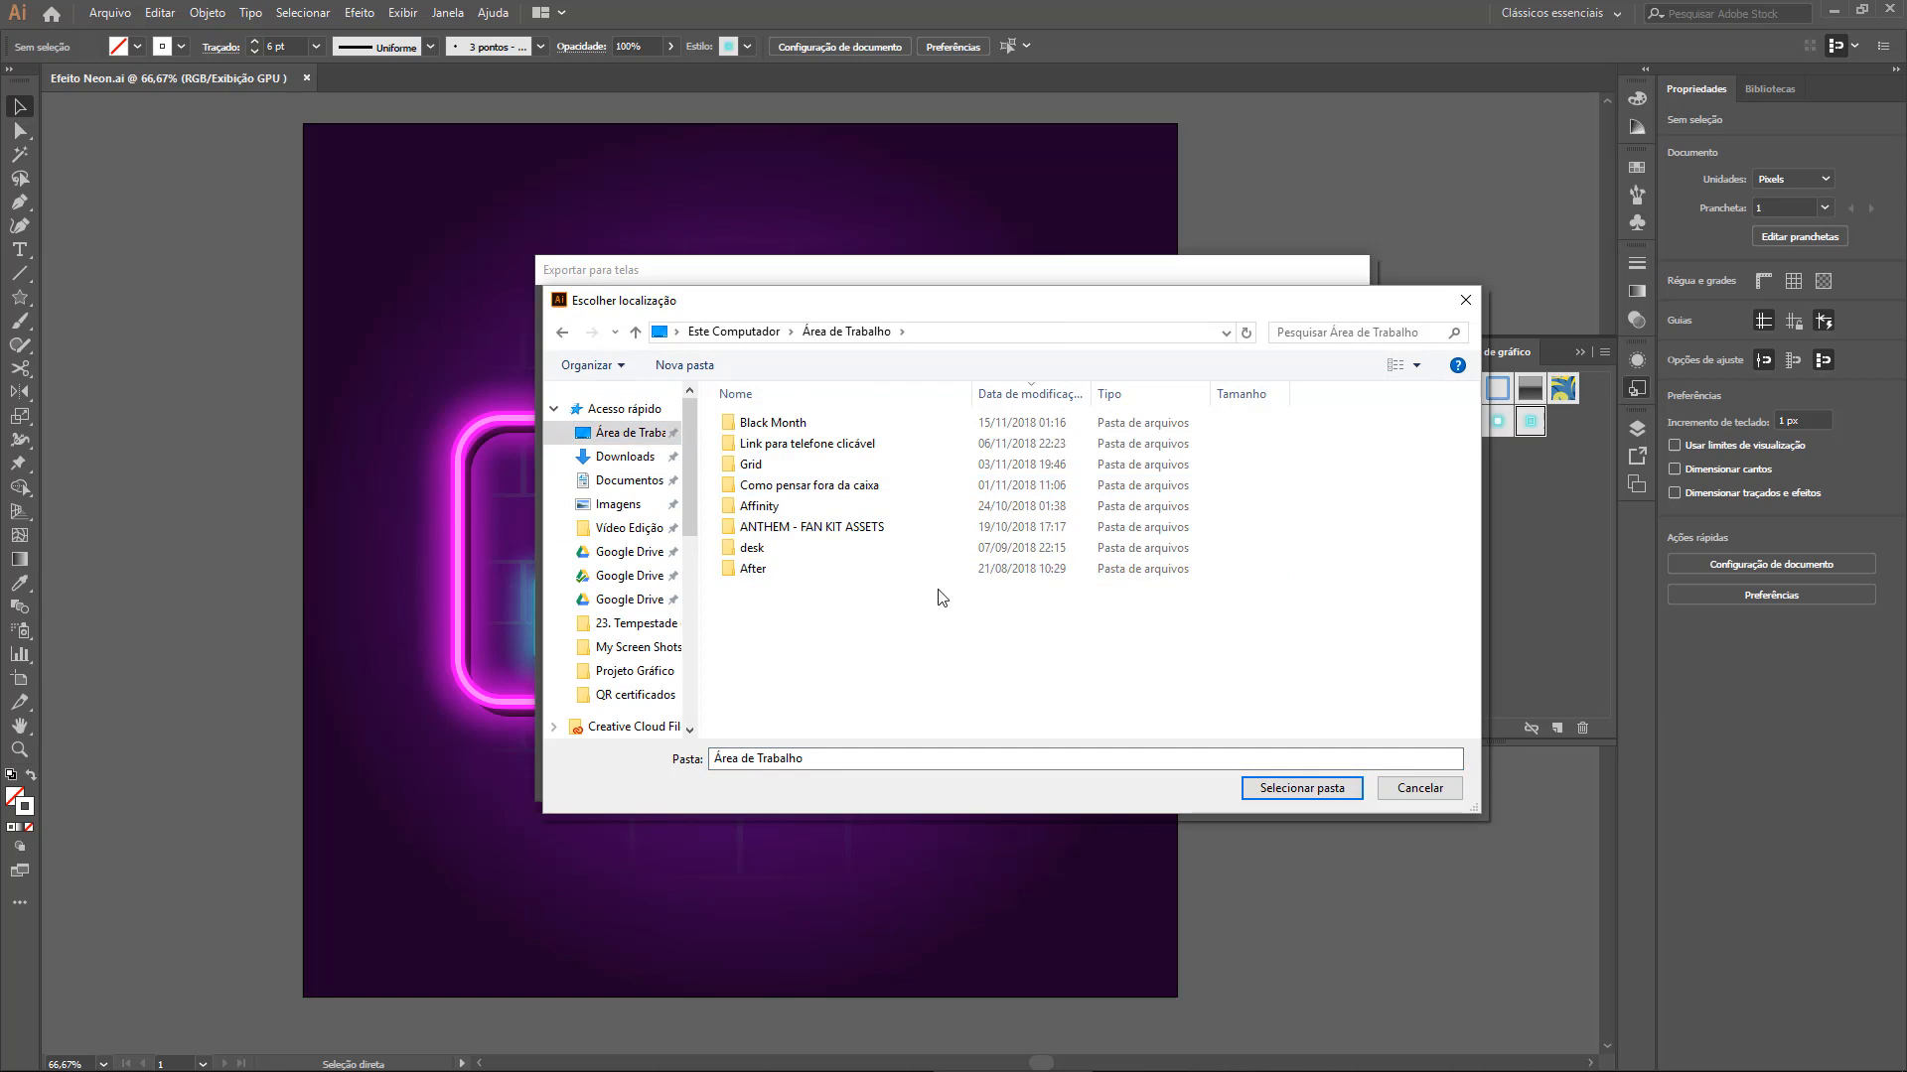
pyautogui.click(1254, 789)
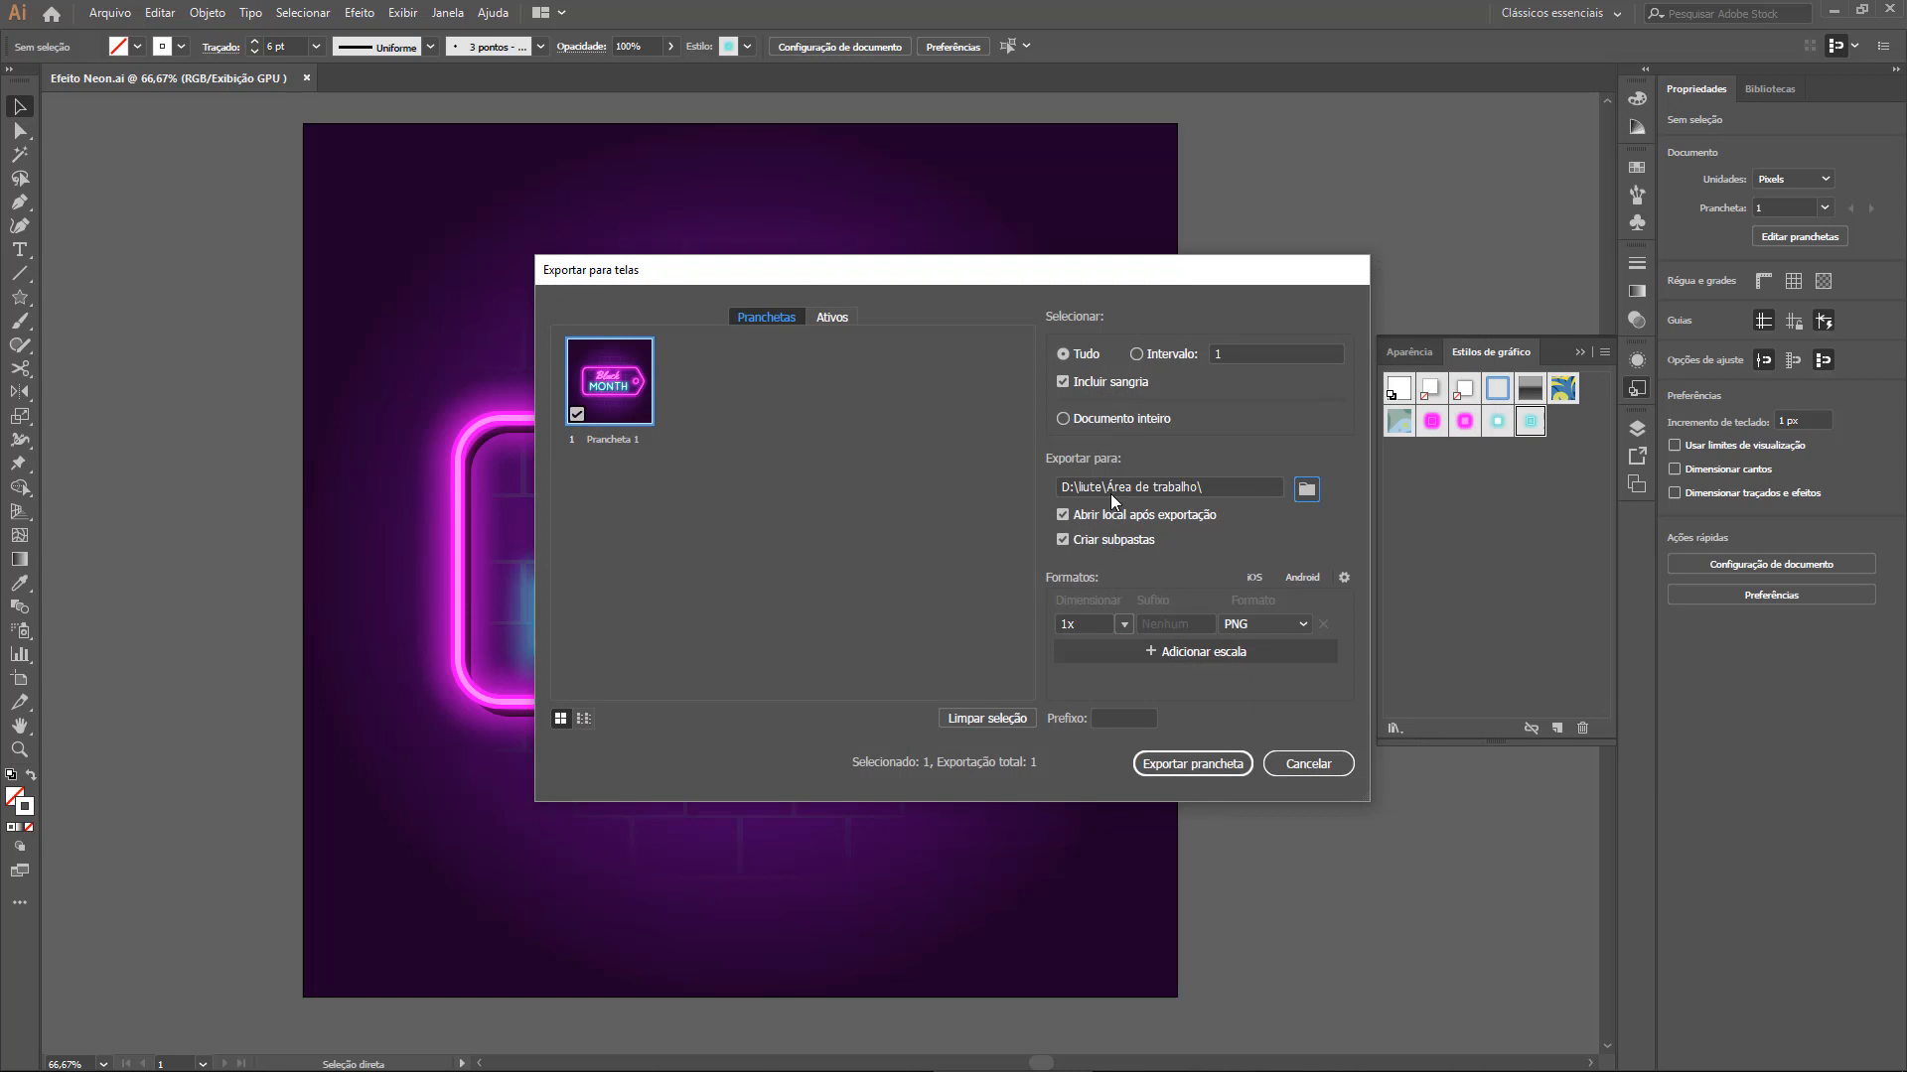
# Export the artboard as a 1x PNG with subfolder creation turned off, and close the exported image's preview
pyautogui.click(1063, 540)
pyautogui.click(1176, 754)
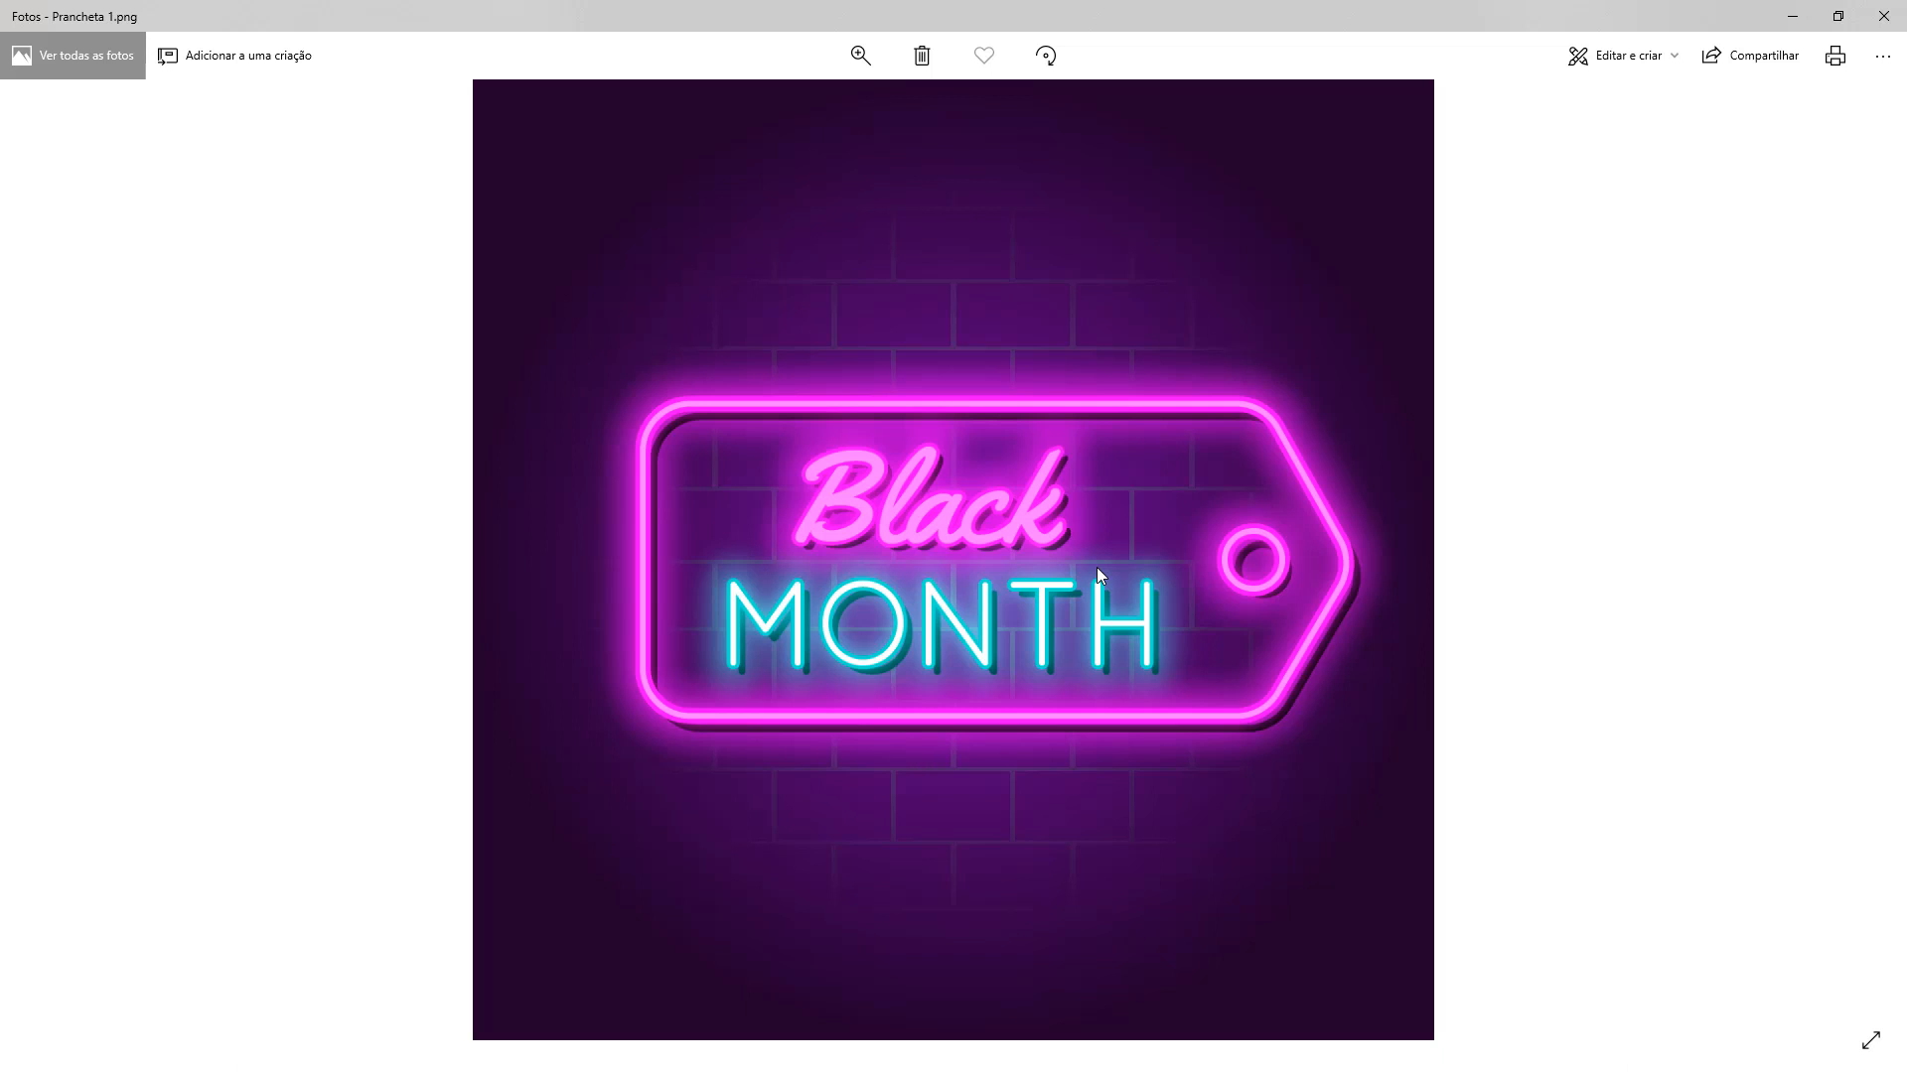
pyautogui.click(1884, 16)
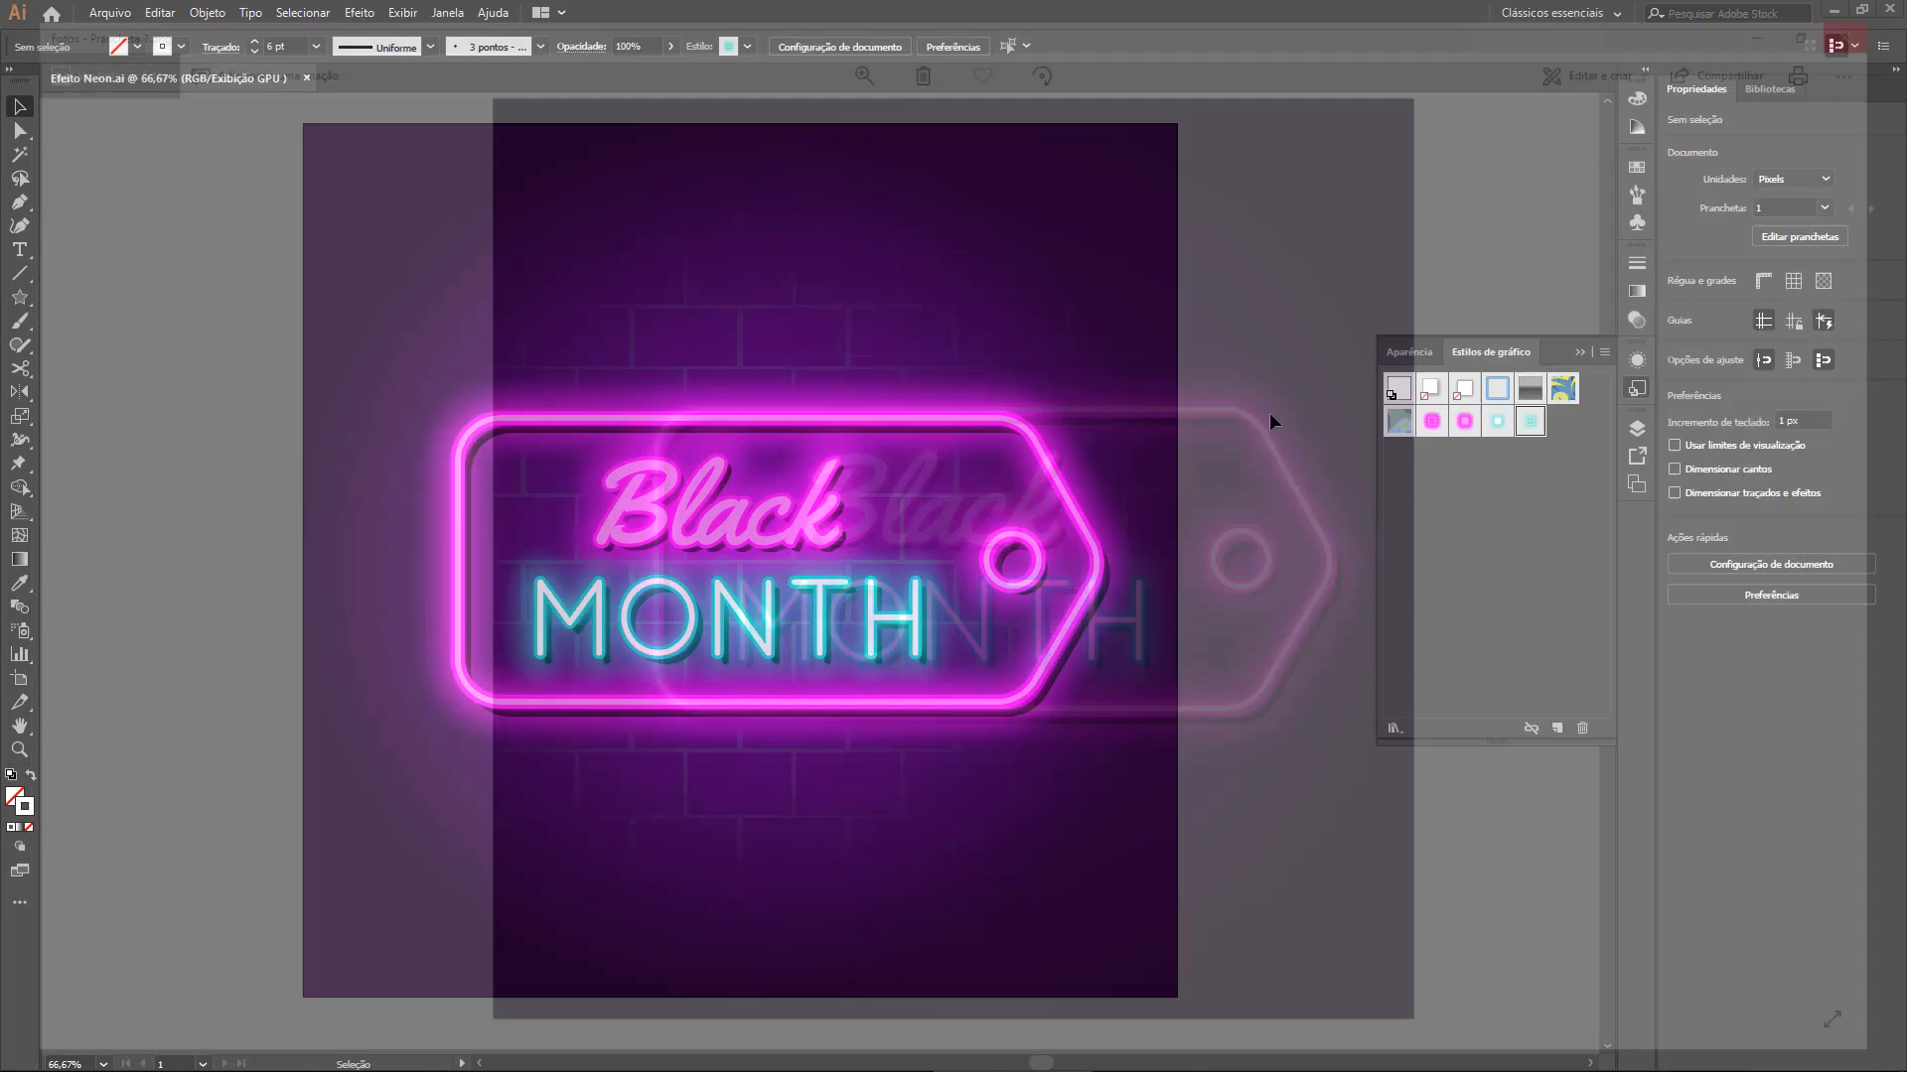